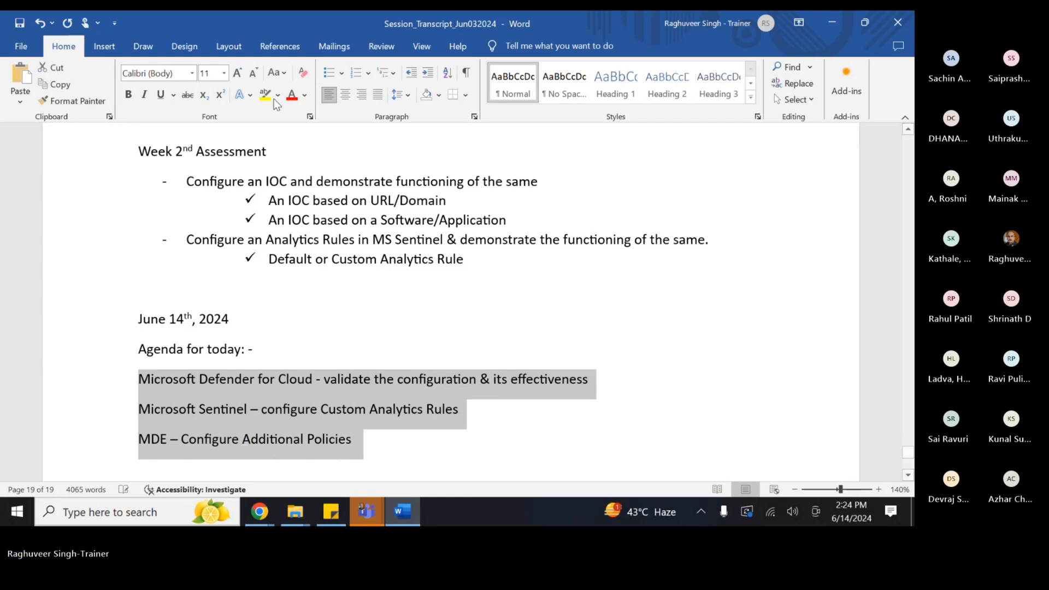
- Turn the three agenda lines into a dash list and bold the June 14th, 2024 date
left_click(328, 72)
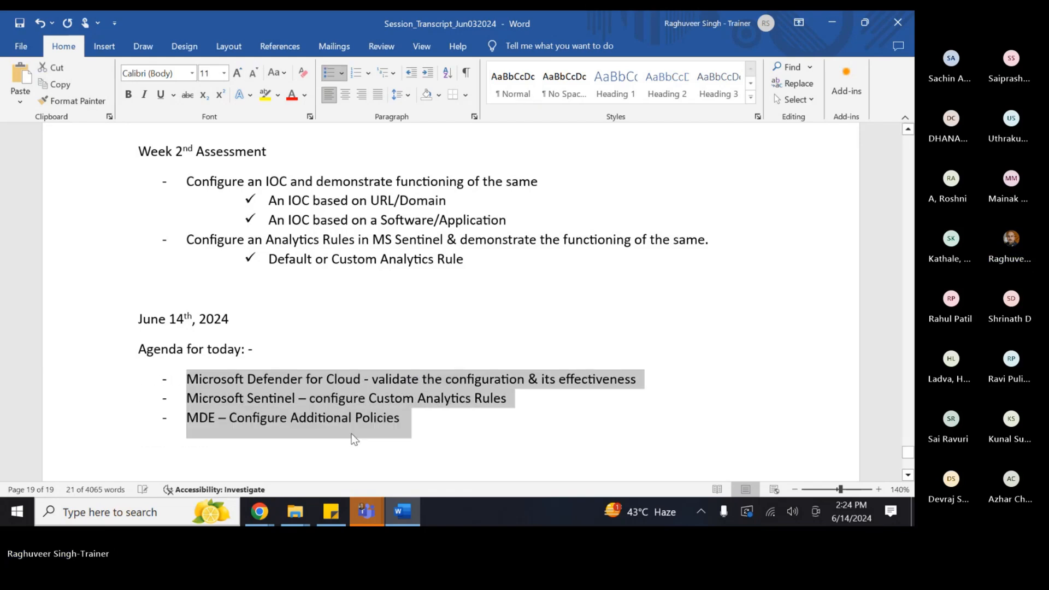
left_click(353, 360)
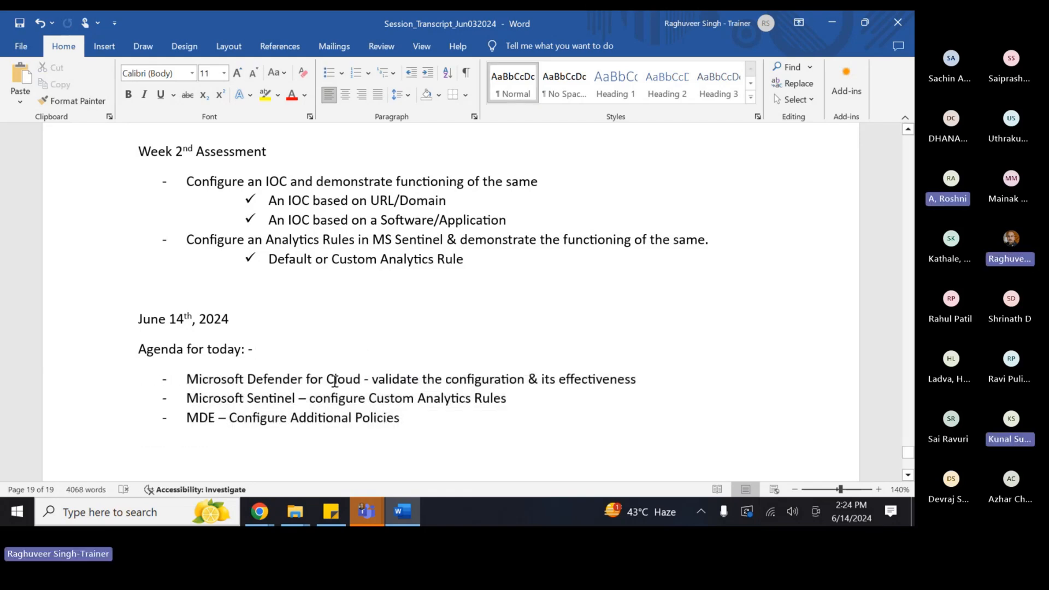
left_click_drag(138, 318, 291, 315)
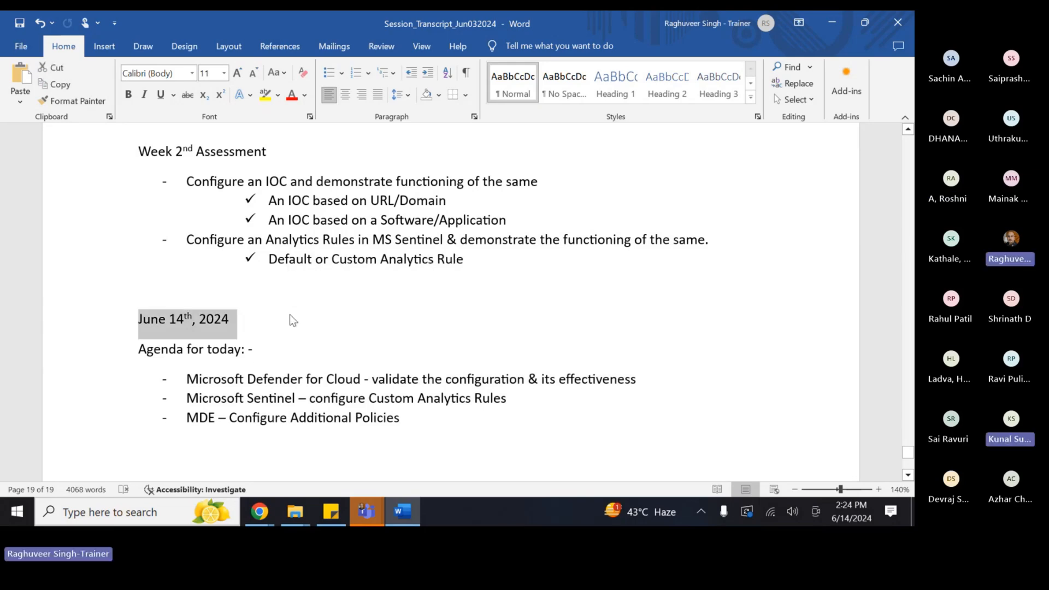
key("ctrl+b")
left_click(349, 326)
- Add an empty check-mark point below the Microsoft Defender for Cloud item
scroll(350, 325, "down", 2)
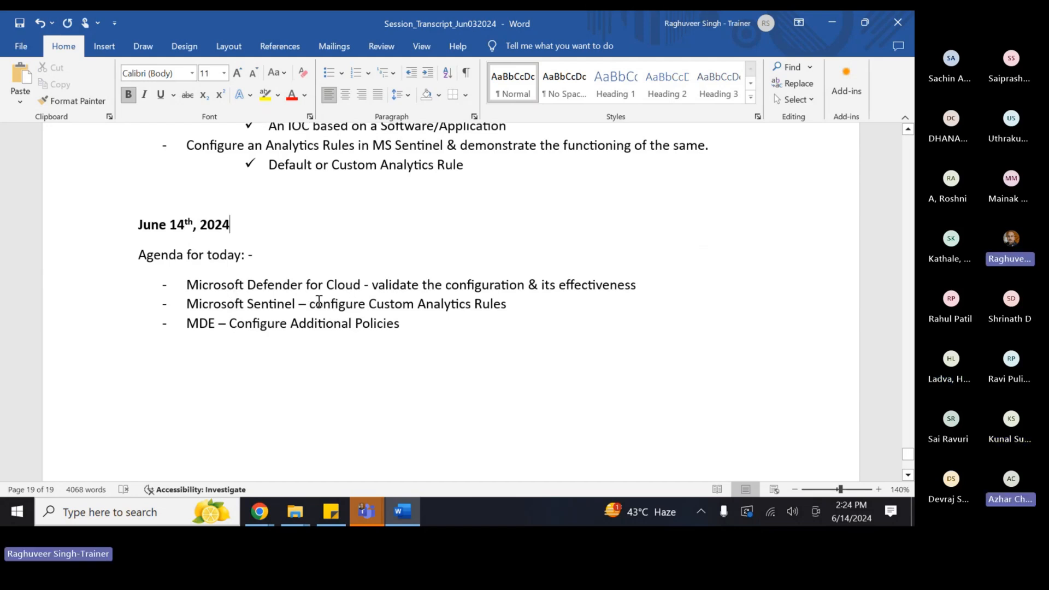
left_click(663, 286)
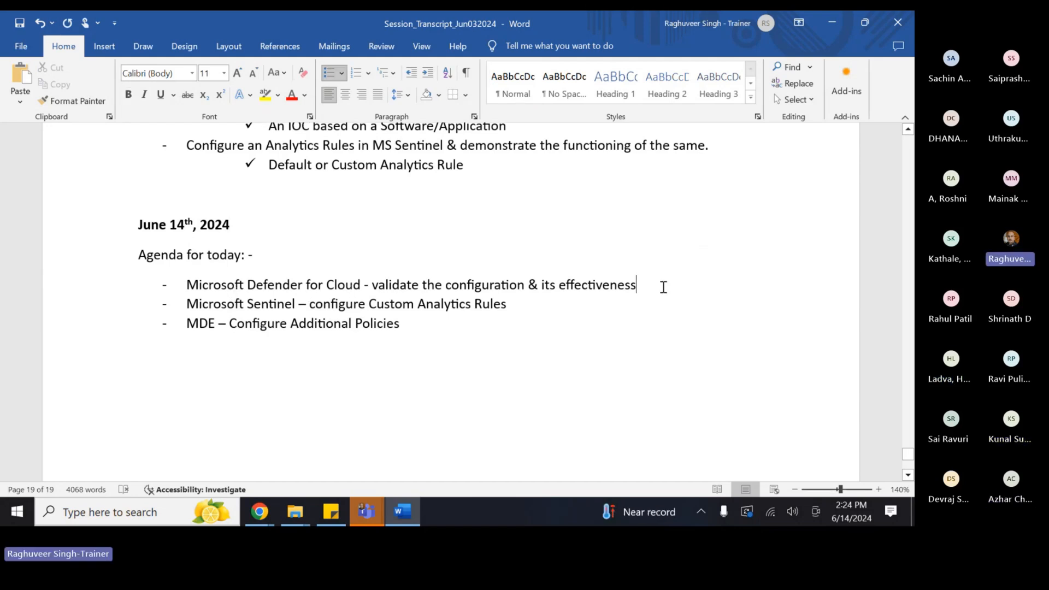
key("Return")
key("BackSpace")
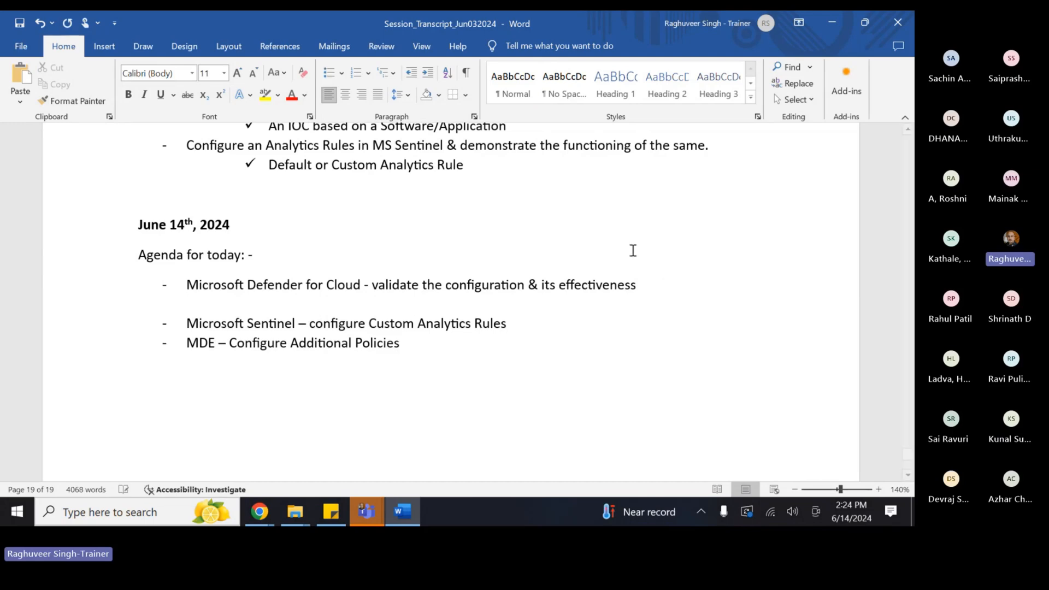
left_click(342, 73)
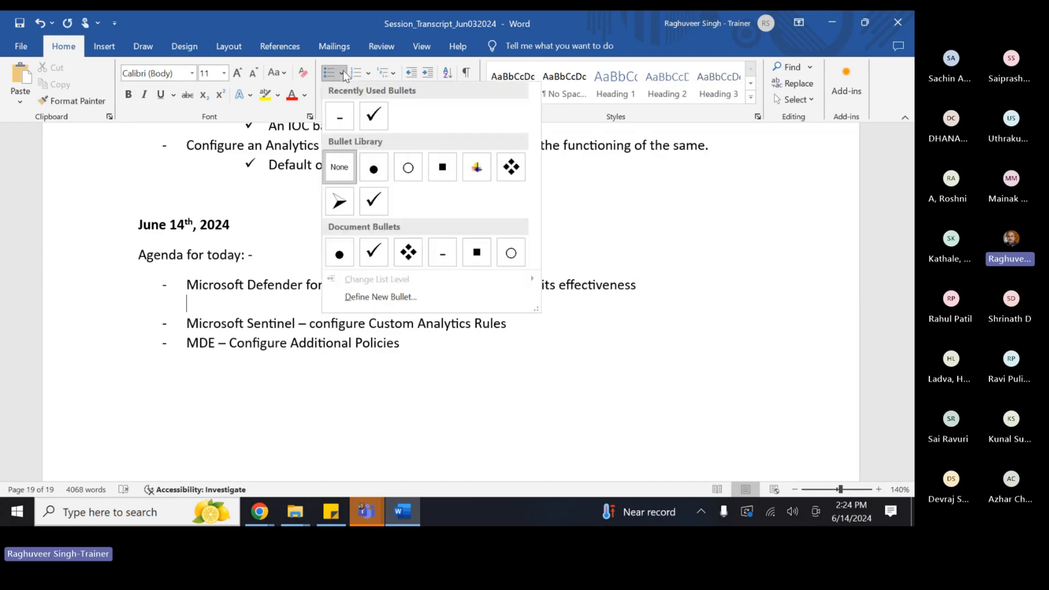
left_click(373, 196)
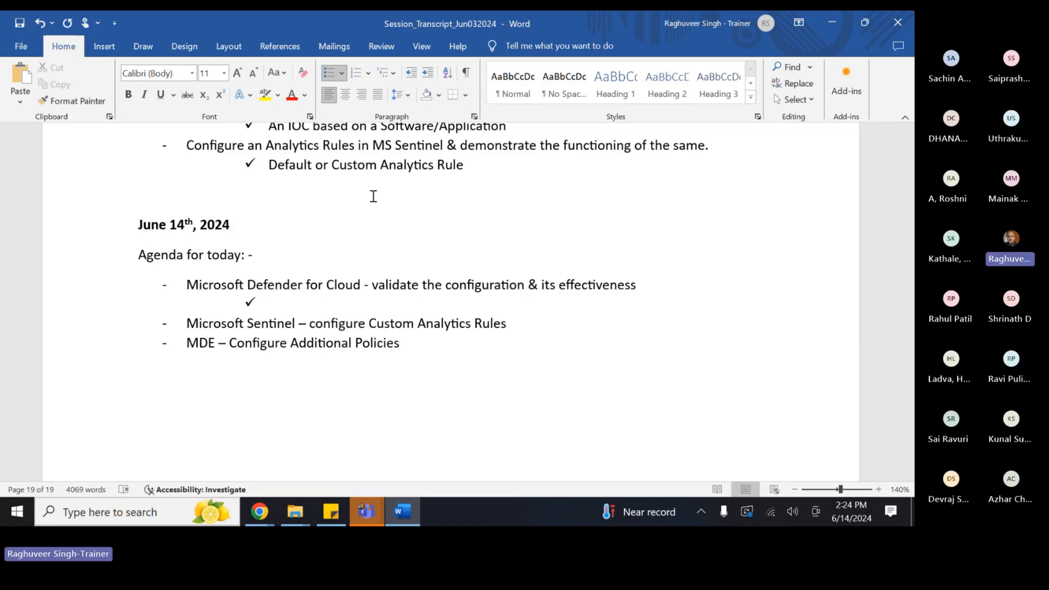
- Write 'Enabled MDC Plans for various Azure services/resources' on the check-mark line and start another point below
type("M")
key("BackSpace")
type("Enabled MDC Plans ")
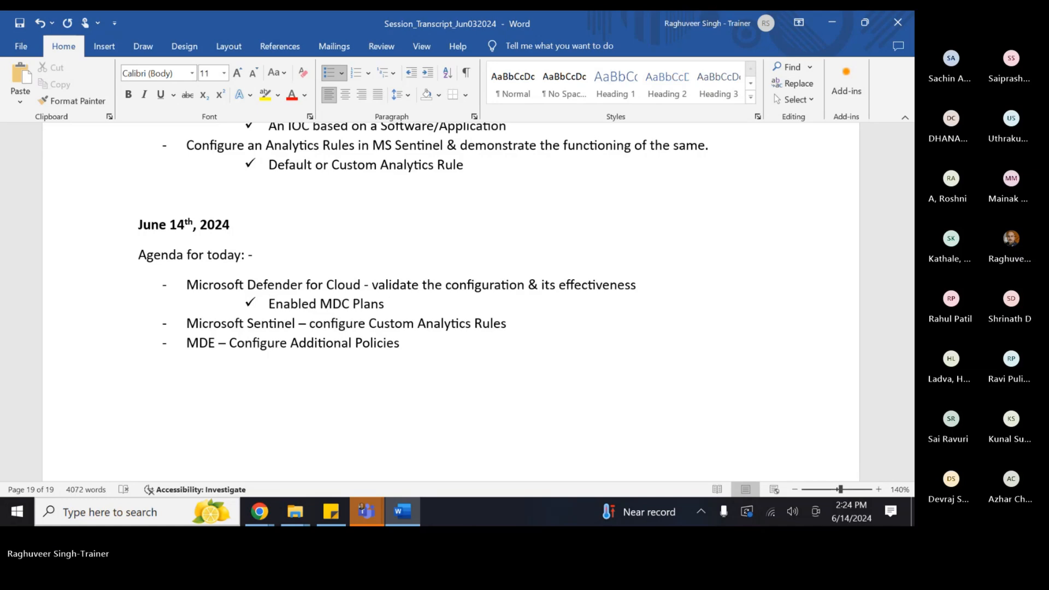
type("for various ")
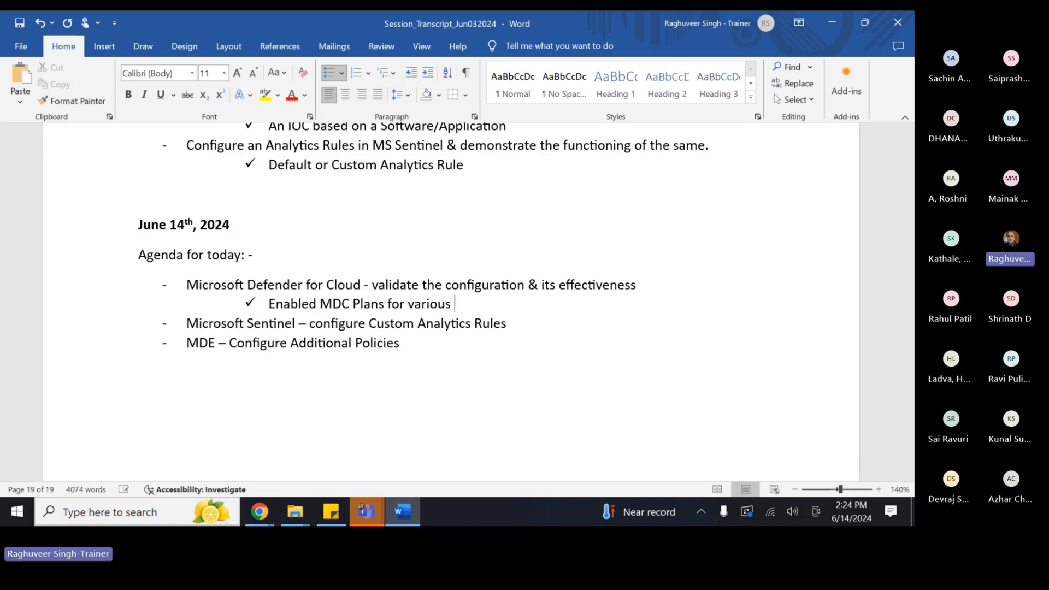
type("Azure rervices")
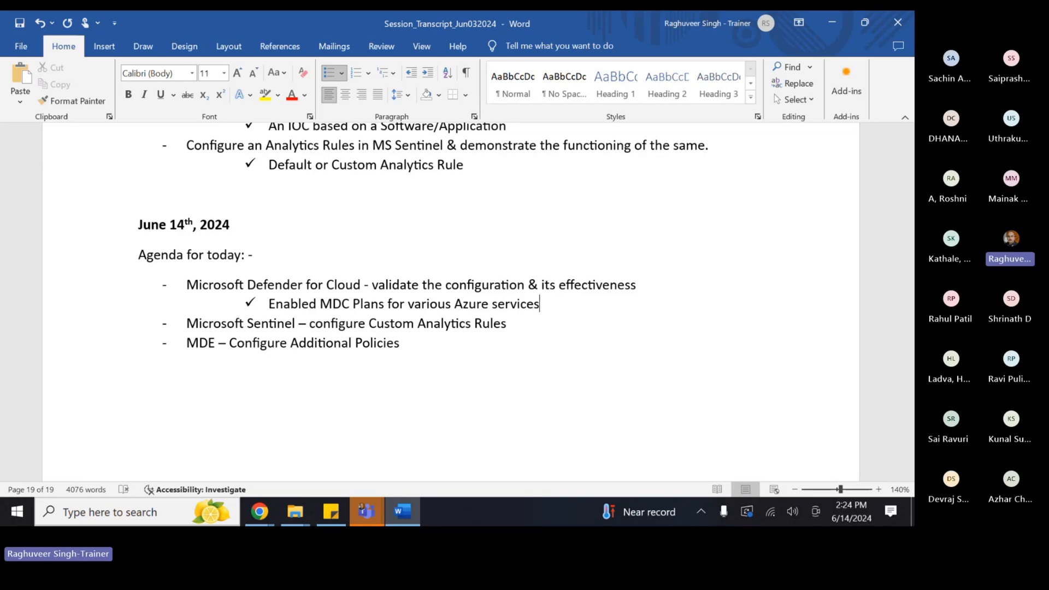
type("/resources")
key("Return")
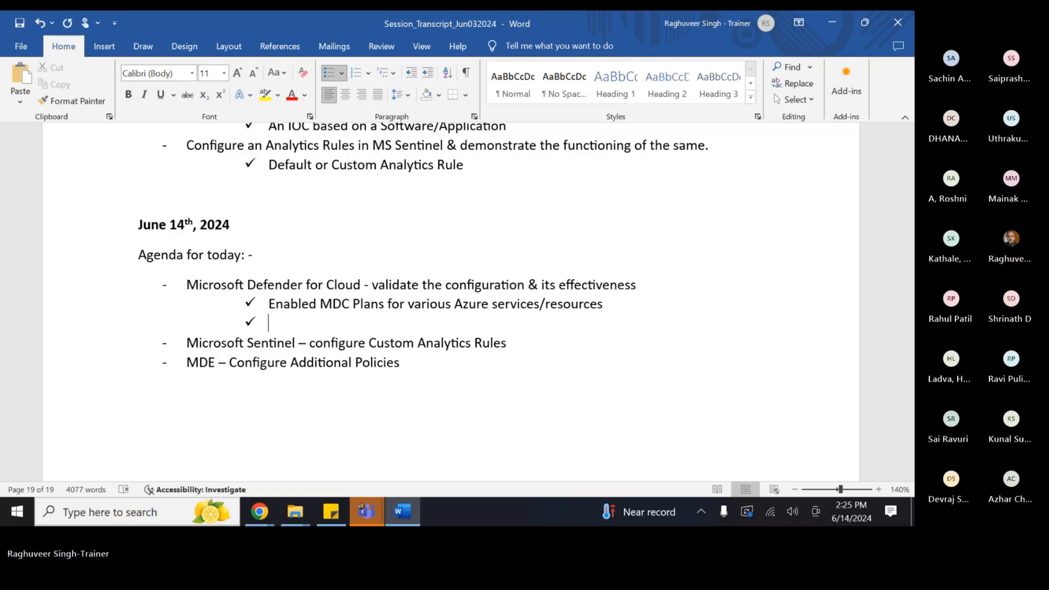
- Type the check-mark point 'Enabled some regulatory standards & compliances', fixing typos along the way
type("Enanled")
key("BackSpace")
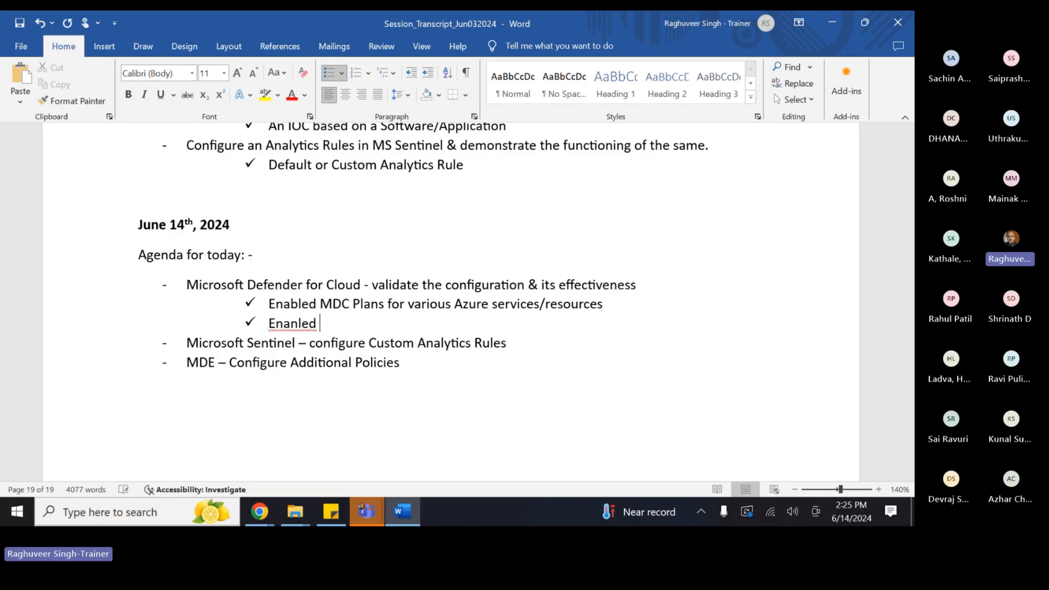
type("d seome")
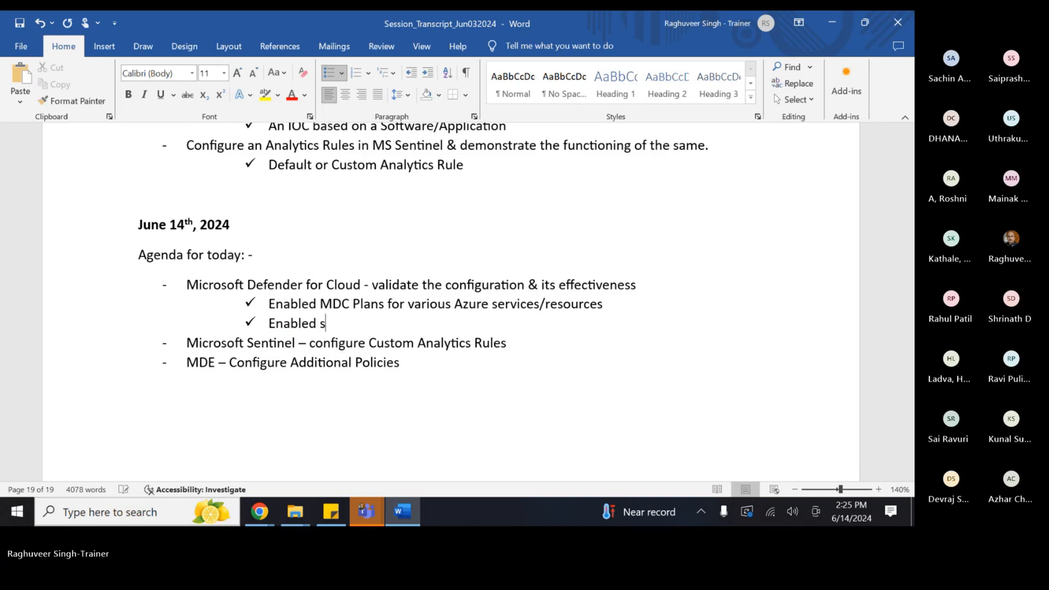
key("BackSpace")
key("BackSpace")
key("BackSpace")
key("BackSpace")
key("BackSpace")
type("some regl")
key("BackSpace")
type("ulatory stands")
key("BackSpace")
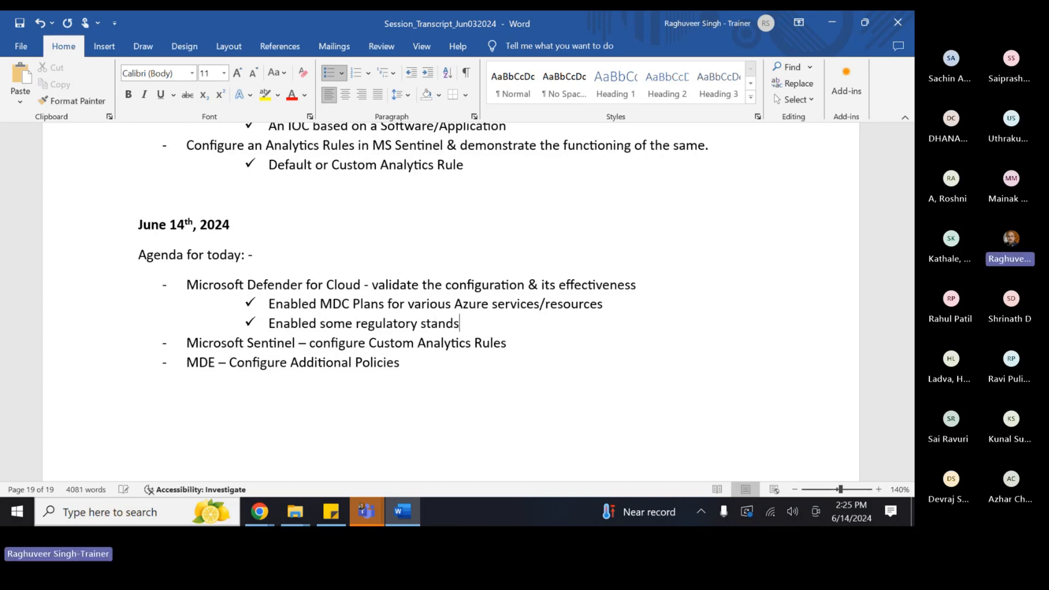
type("ards & comp")
key("BackSpace")
type("mpliances")
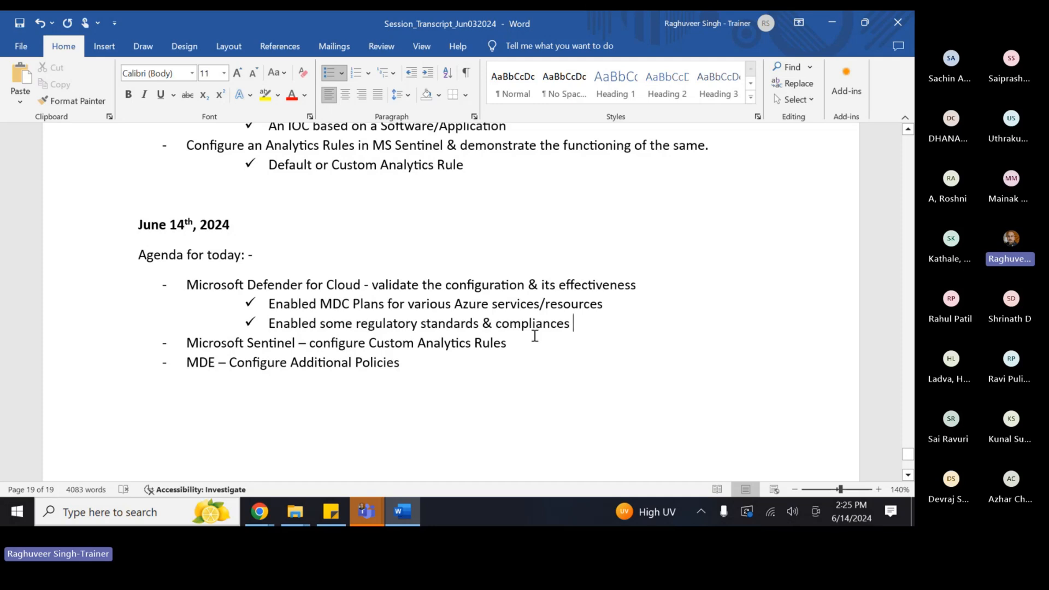
- Add a third point 'Configured some capabilities across CWPP' and switch to the Azure portal
key("Return")
type("Co")
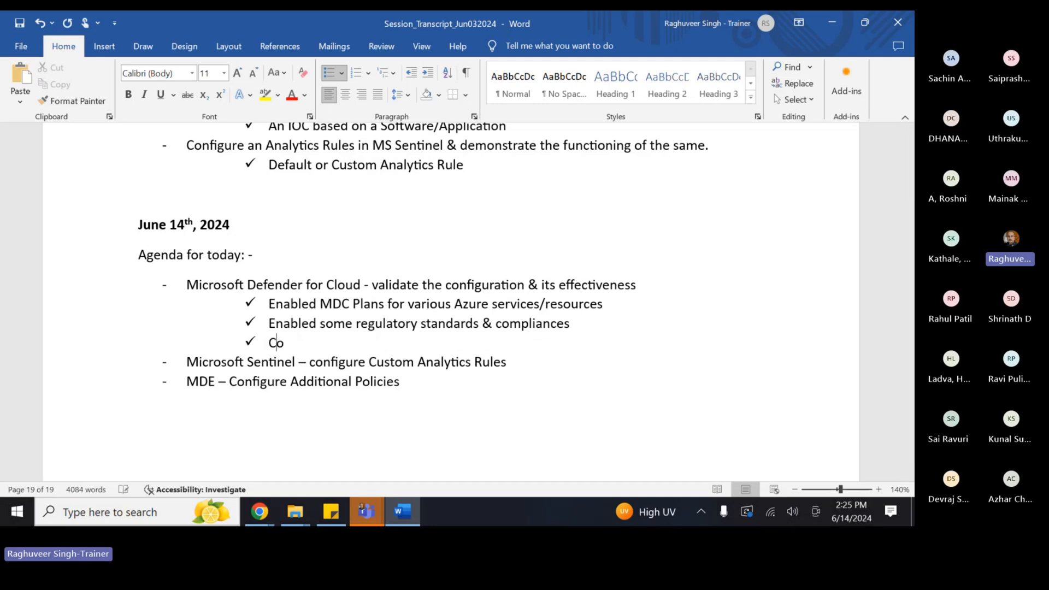
type("nfigured some ")
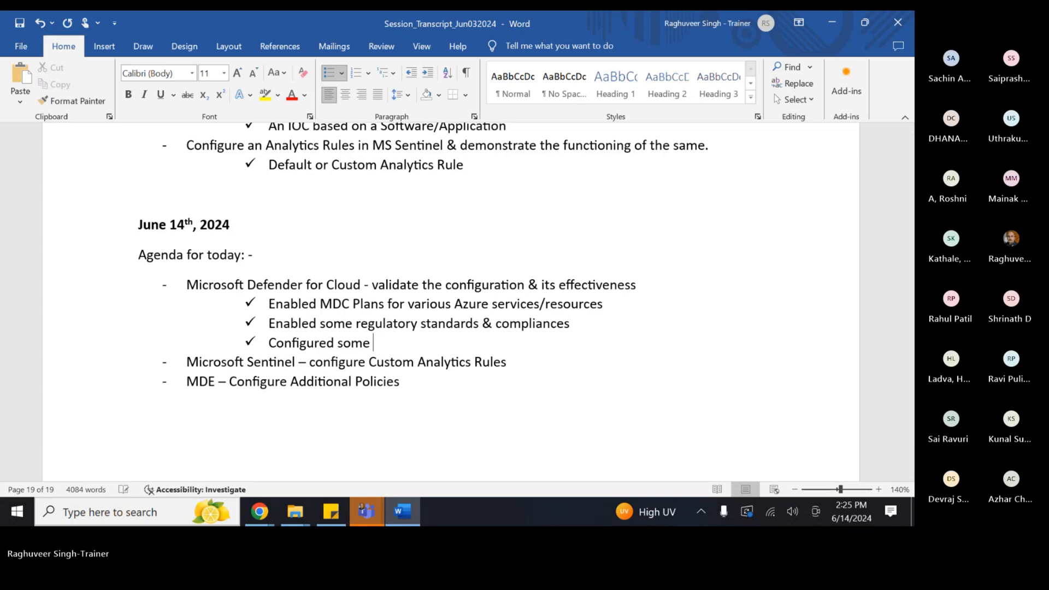
type("capabilities across CWPP")
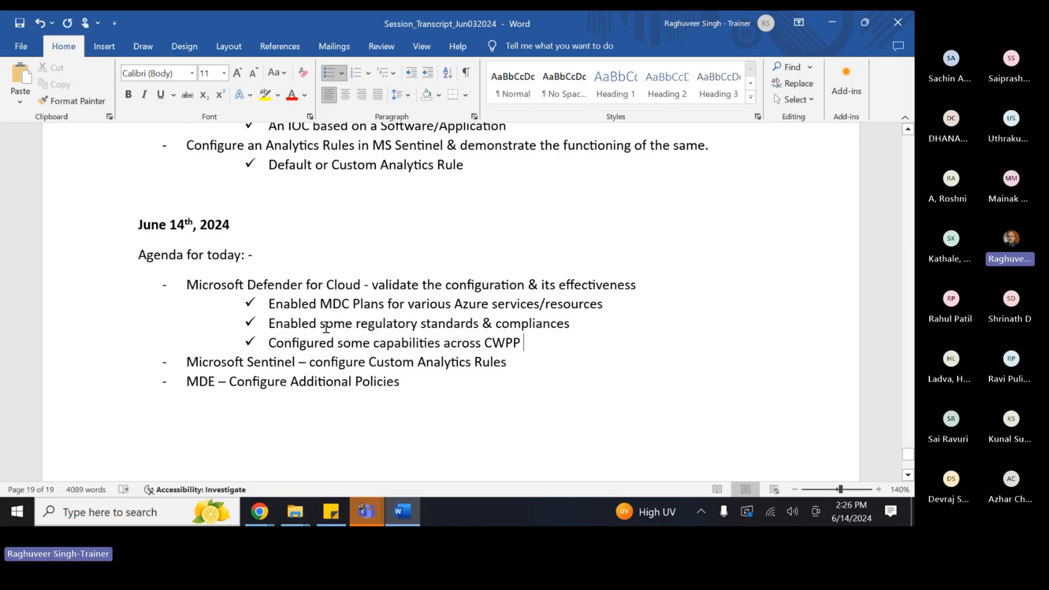
mouse_move(259, 511)
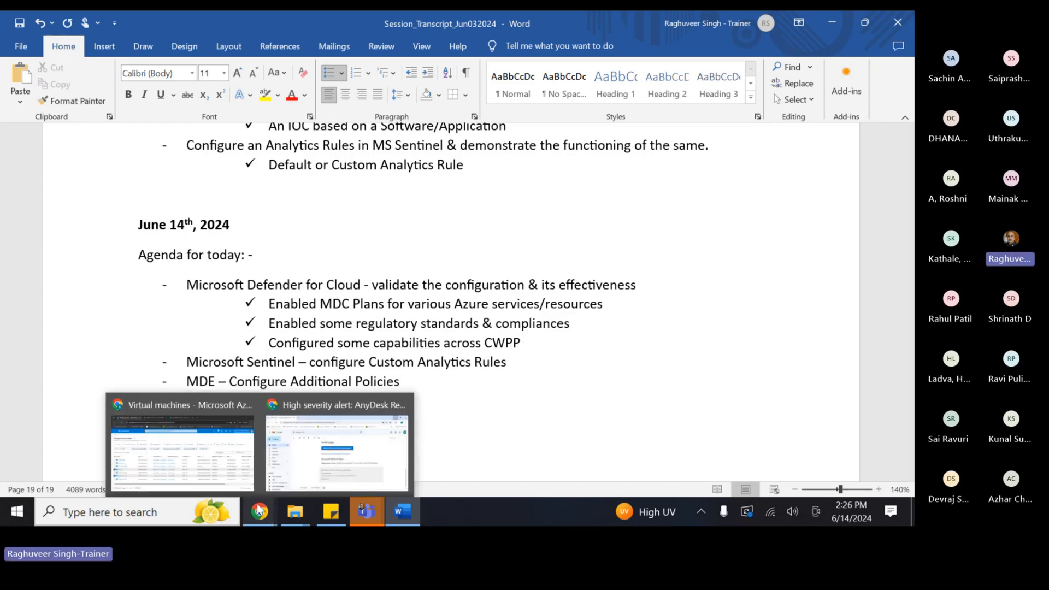
left_click(183, 443)
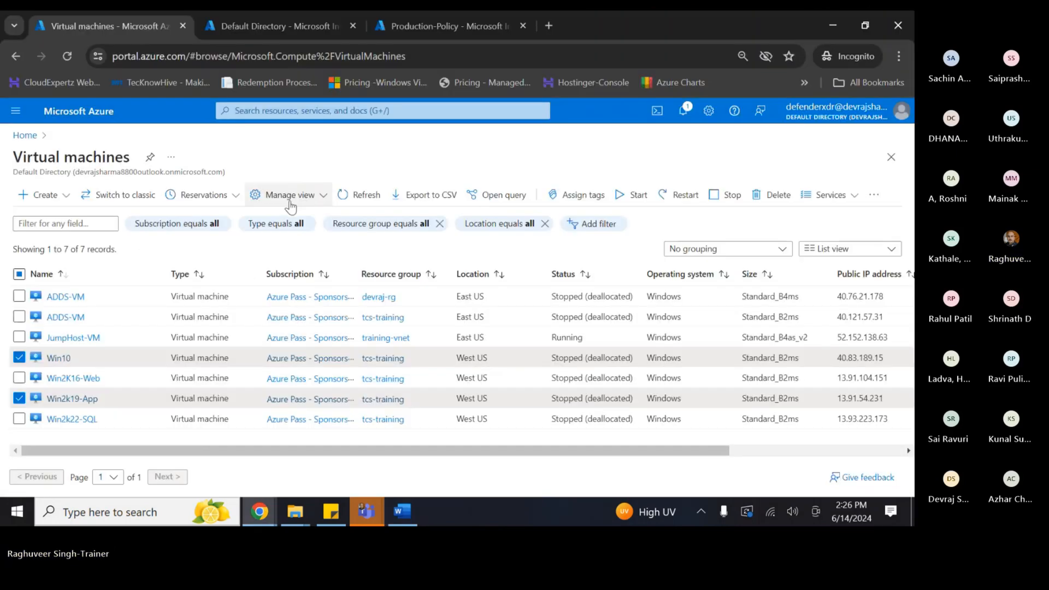
- Open Microsoft Defender for Cloud from recent services and review its Overview posture and compliance summaries
left_click(272, 112)
left_click(381, 302)
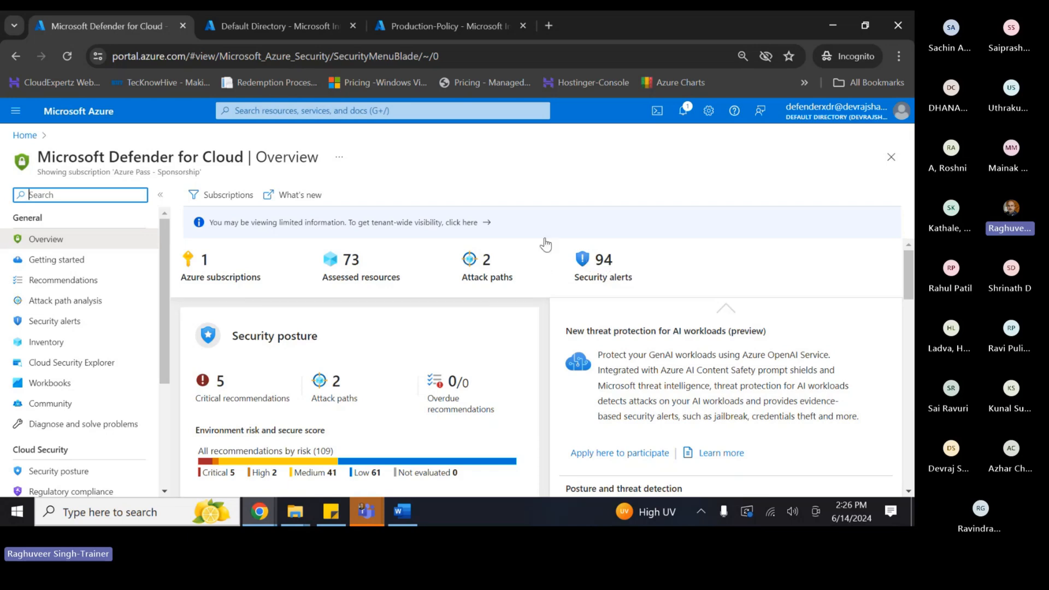
scroll(312, 352, "down", 1)
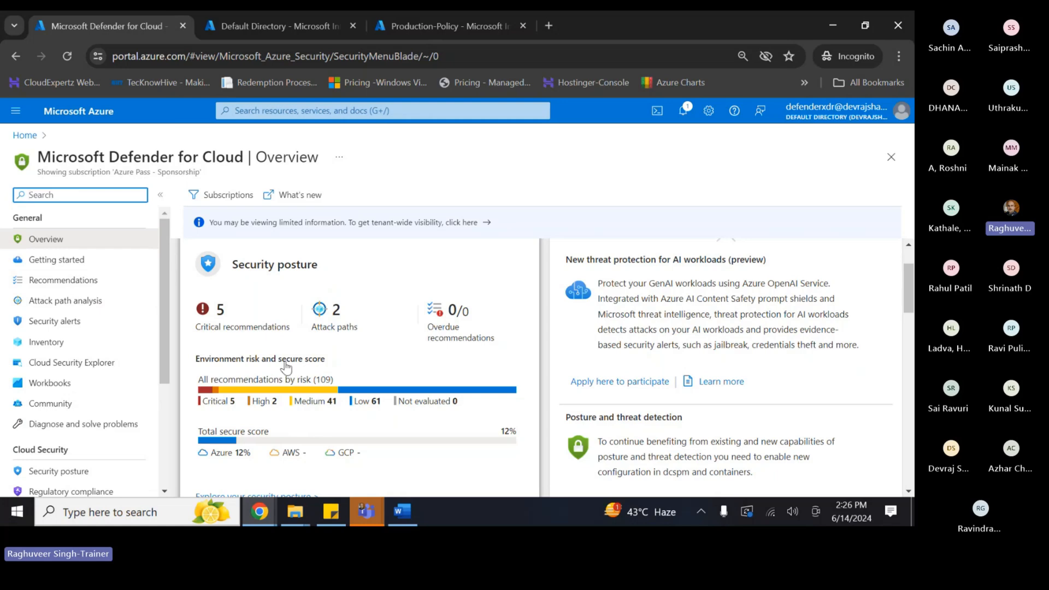
scroll(303, 334, "down", 5)
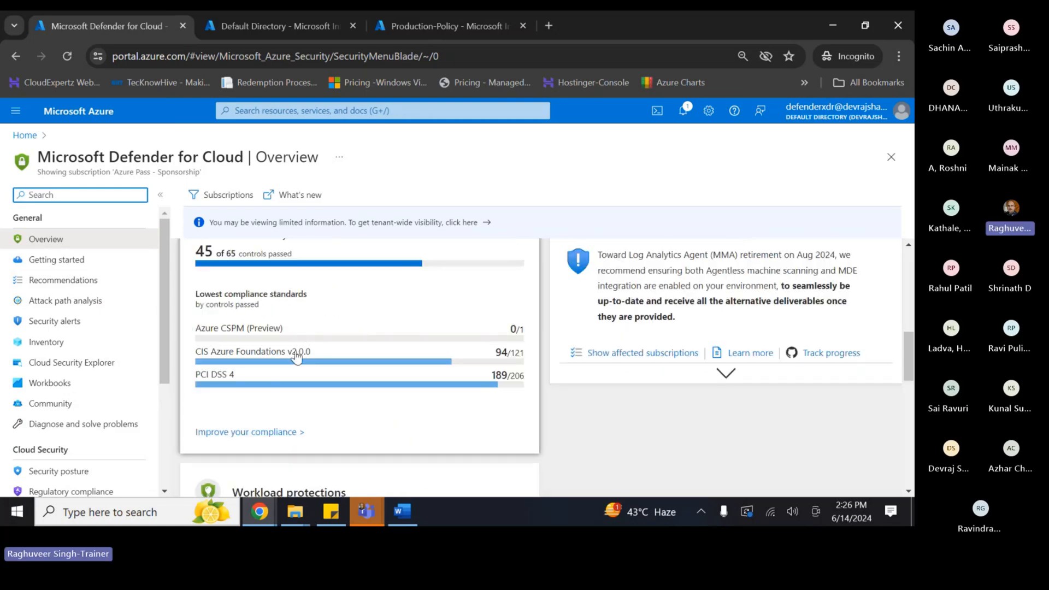
scroll(300, 349, "up", 1)
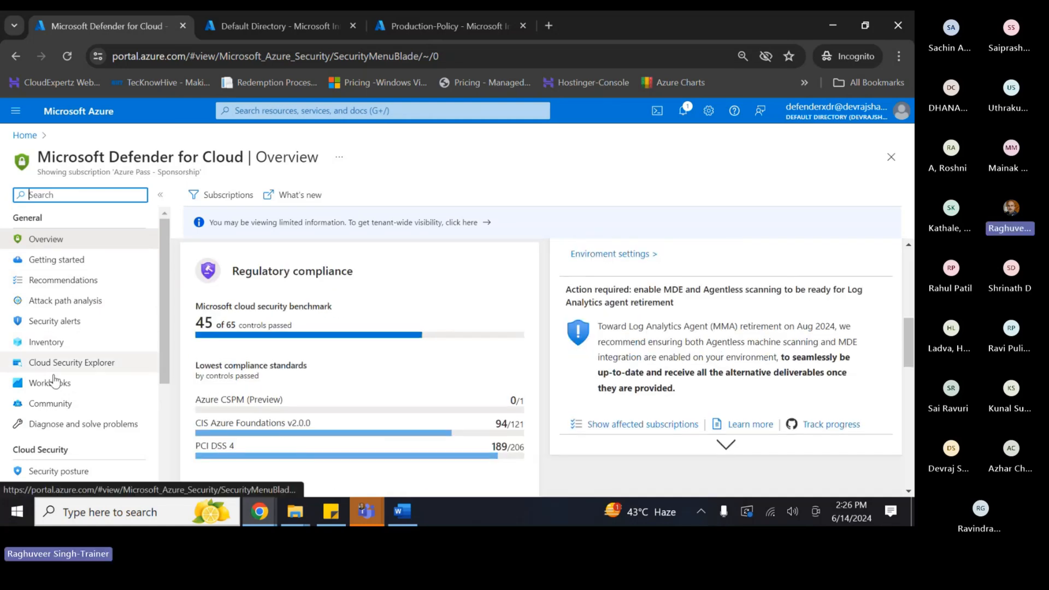
scroll(32, 363, "down", 3)
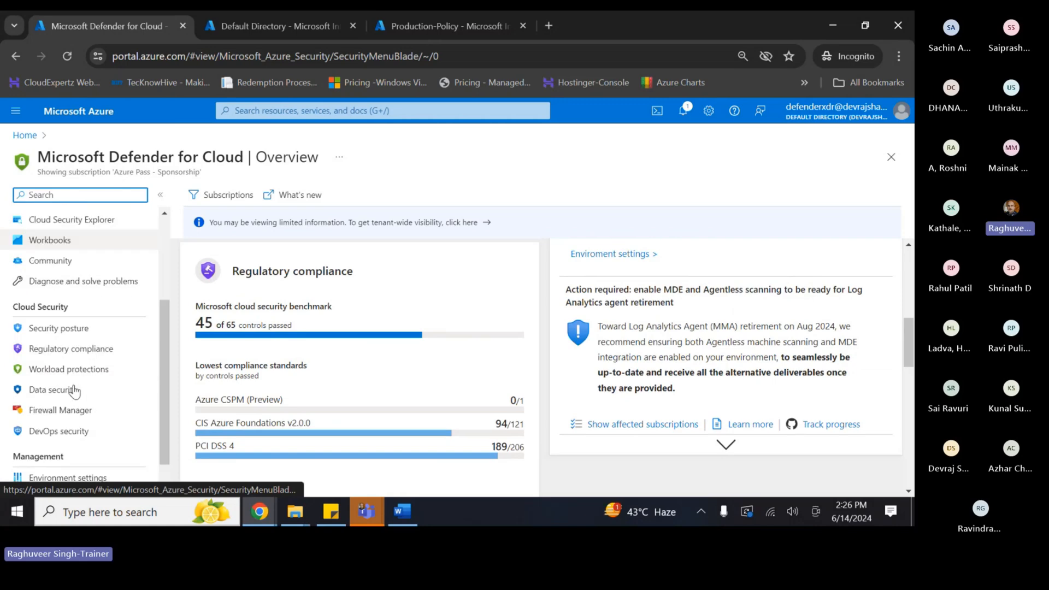
left_click(53, 329)
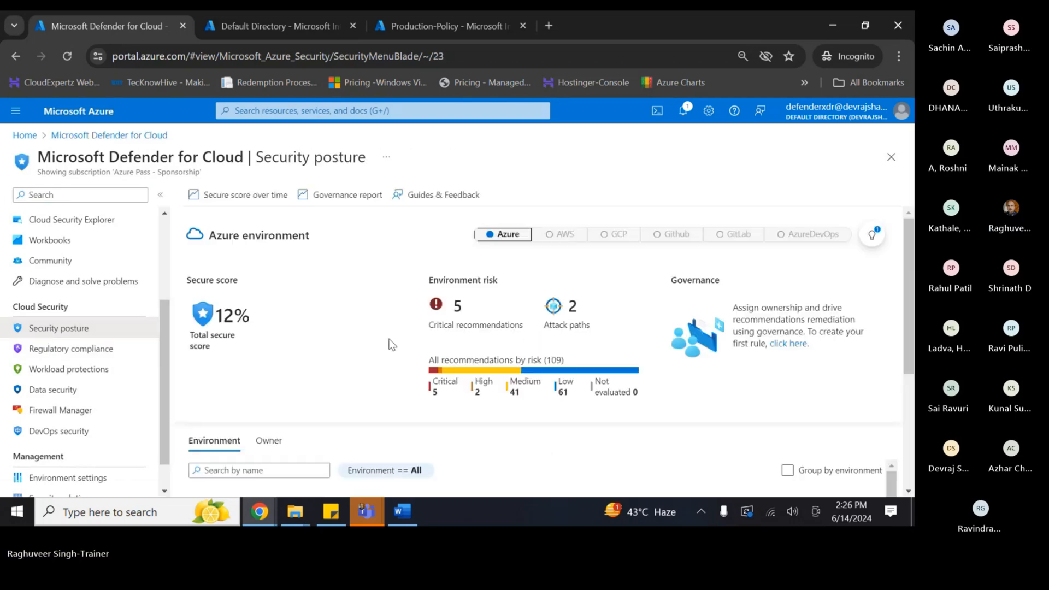
- Go to Defender for Cloud's Environment settings and expand the Azure Pass - Sponsorship subscription row
scroll(297, 385, "down", 3)
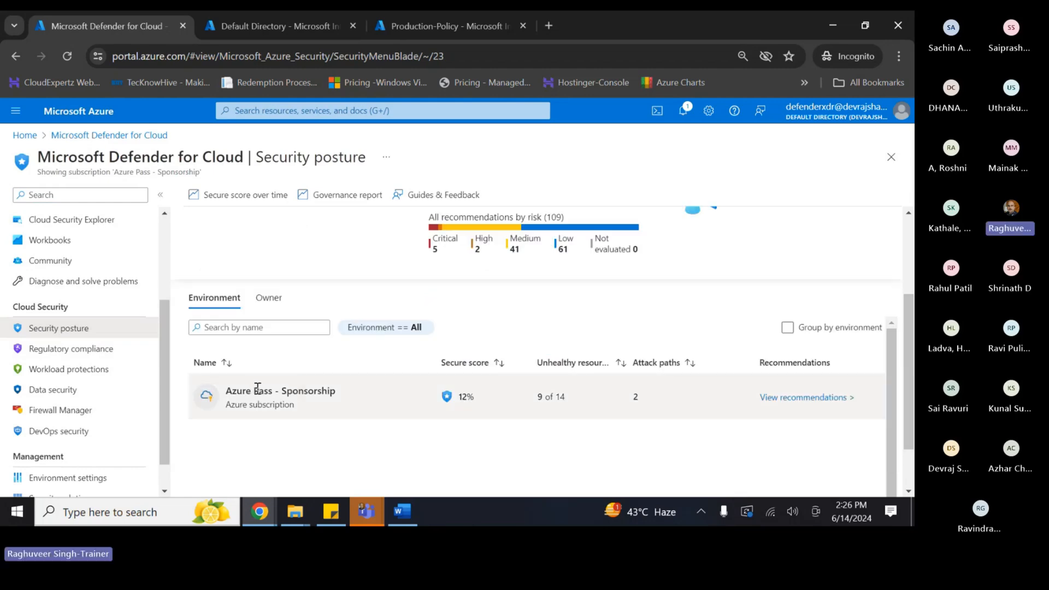
scroll(63, 426, "down", 1)
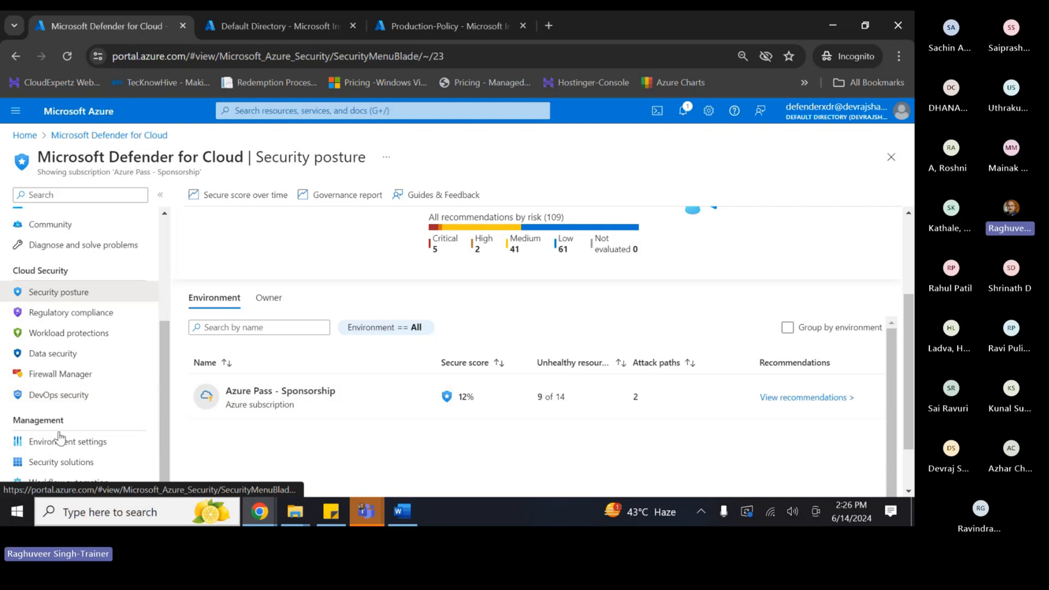
left_click(60, 438)
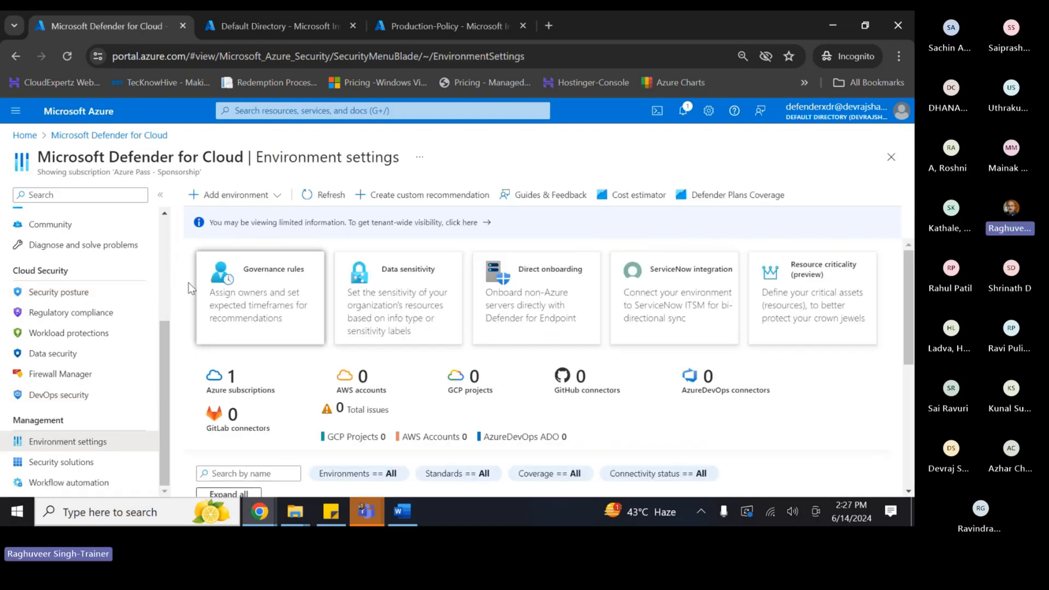
scroll(227, 265, "down", 3)
scroll(227, 264, "up", 2)
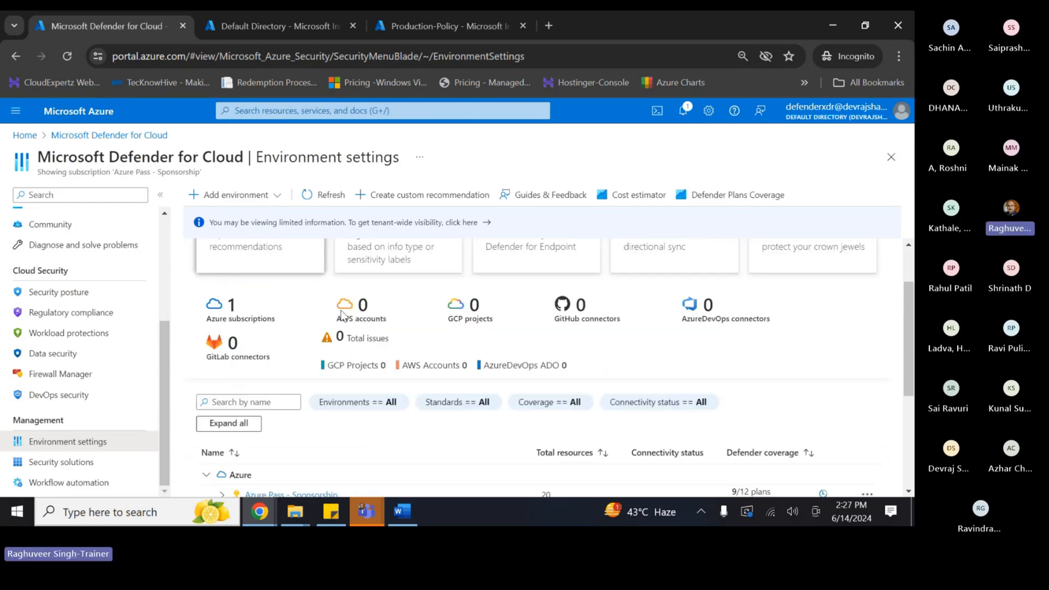
scroll(342, 315, "down", 2)
scroll(334, 350, "up", 2)
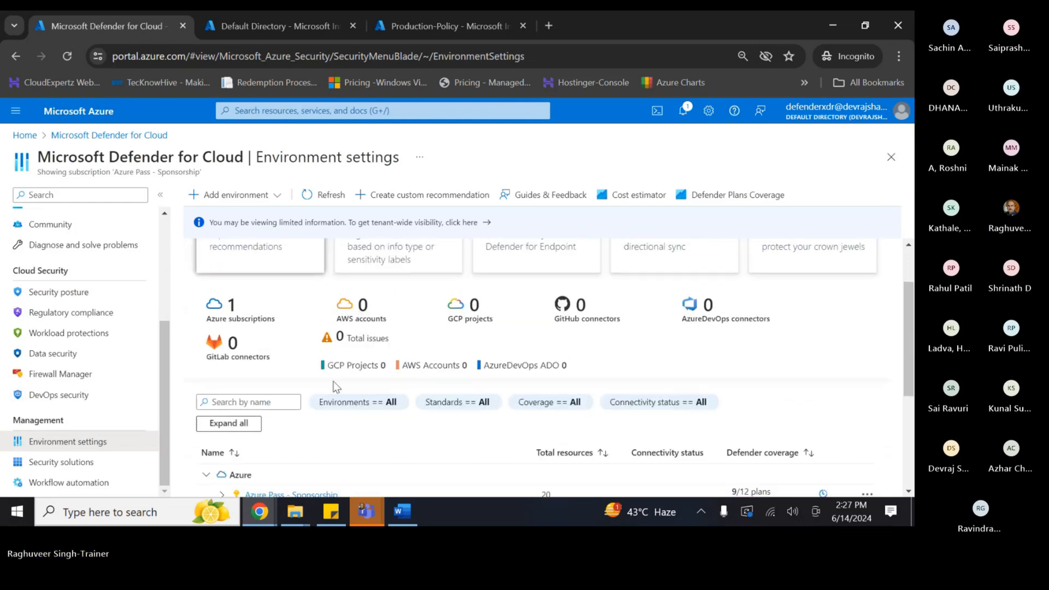
scroll(336, 387, "down", 3)
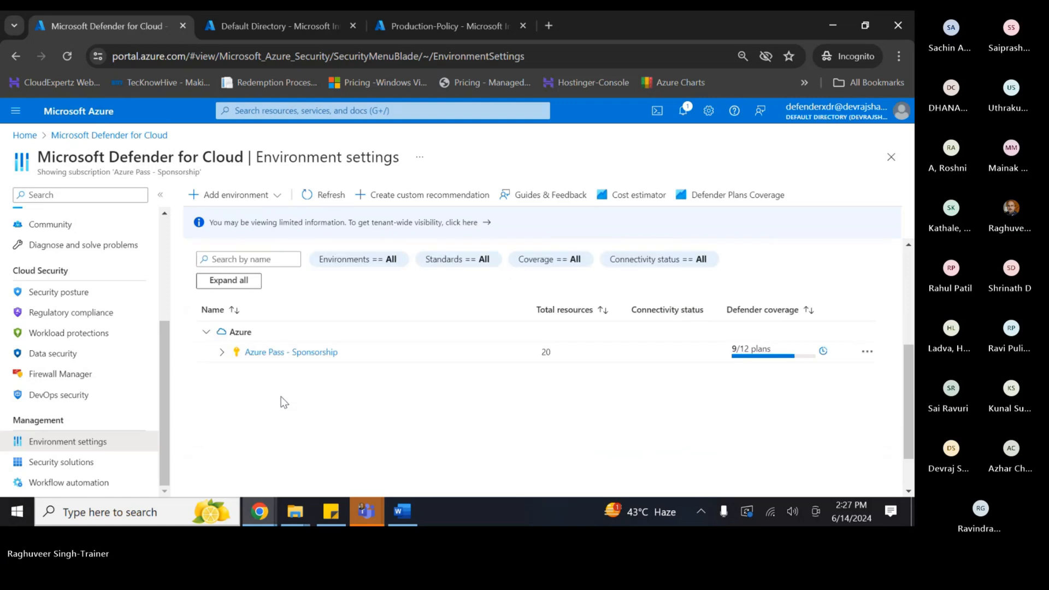
left_click(221, 352)
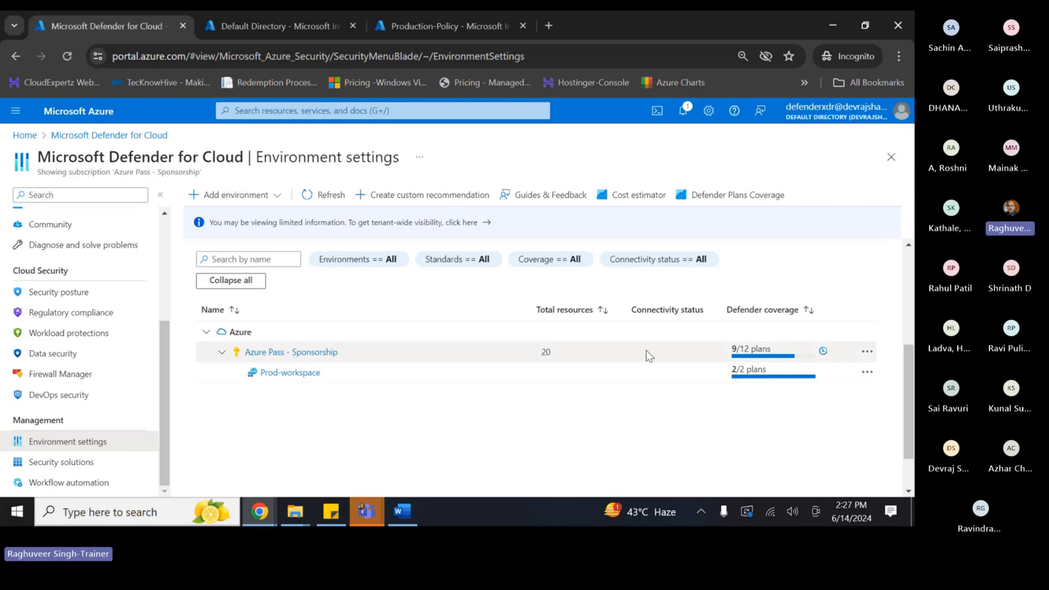
left_click(867, 352)
- Review the Azure Pass - Sponsorship Defender plans, with Defender CSPM on at $5/billable resource/month
left_click(782, 364)
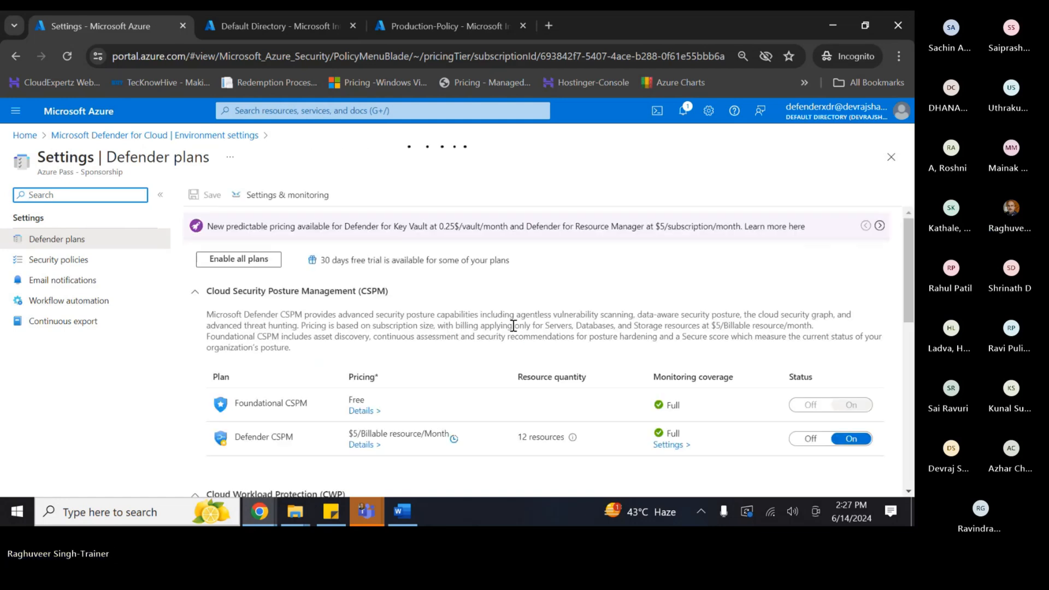
scroll(540, 422, "down", 1)
scroll(540, 422, "down", 8)
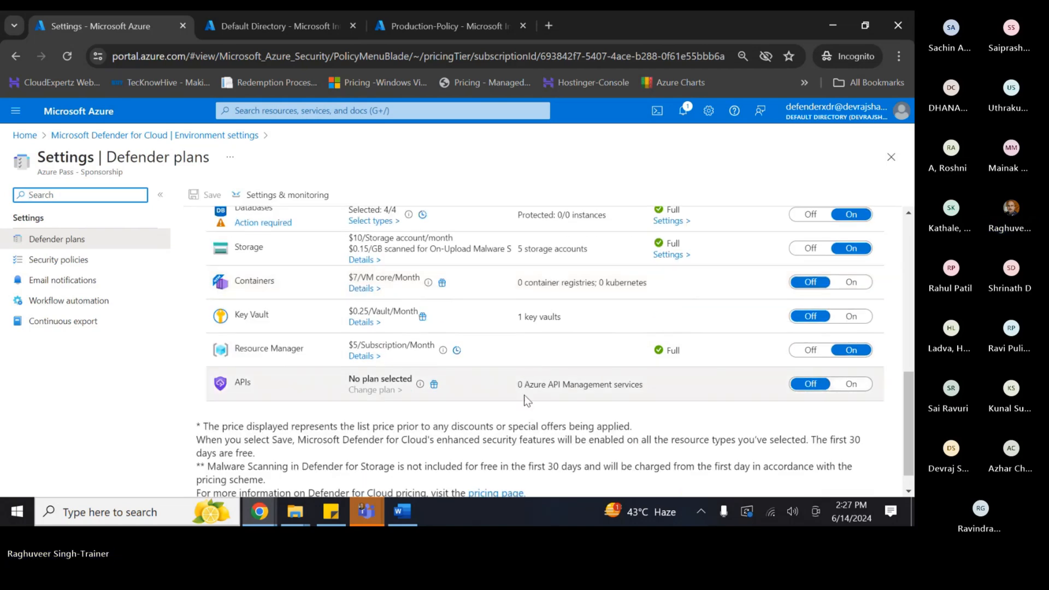
scroll(486, 289, "down", 1)
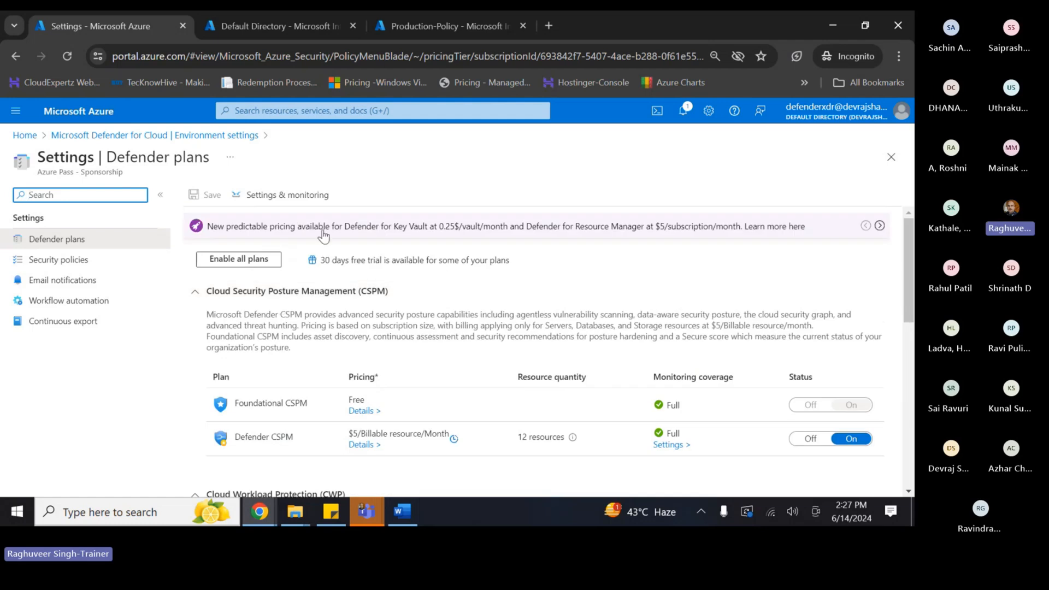
left_click(61, 262)
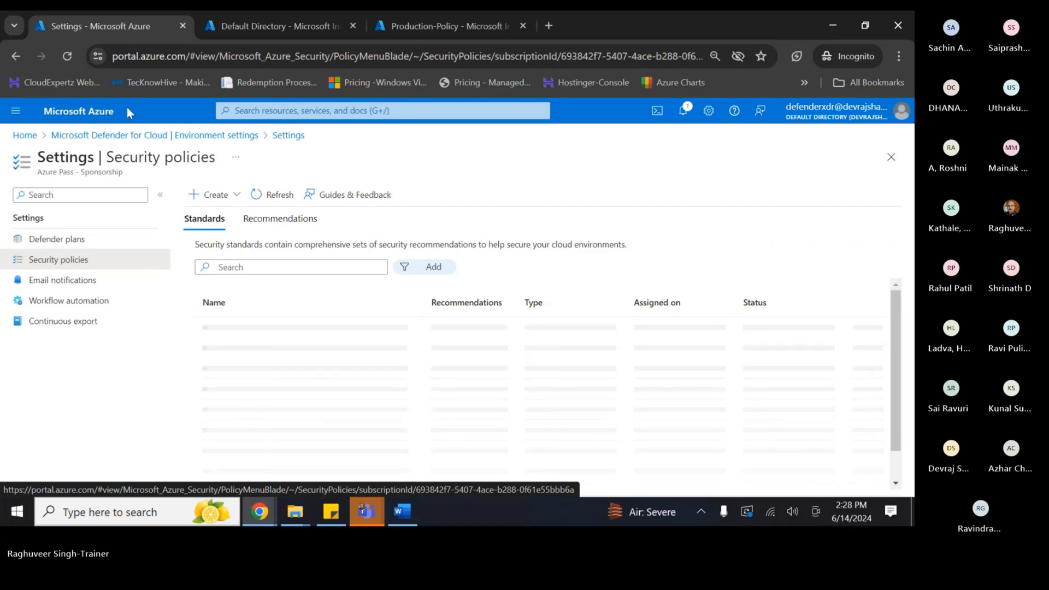
- Reload Security policies, review the four enabled standards, dismiss the survey, and return to Word
left_click(69, 56)
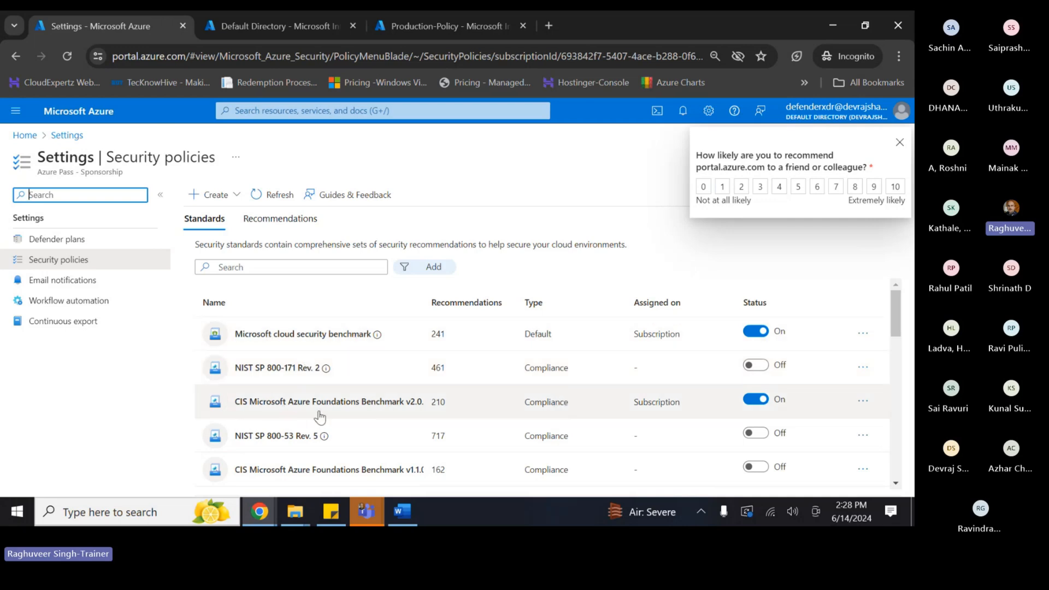
scroll(546, 417, "down", 10)
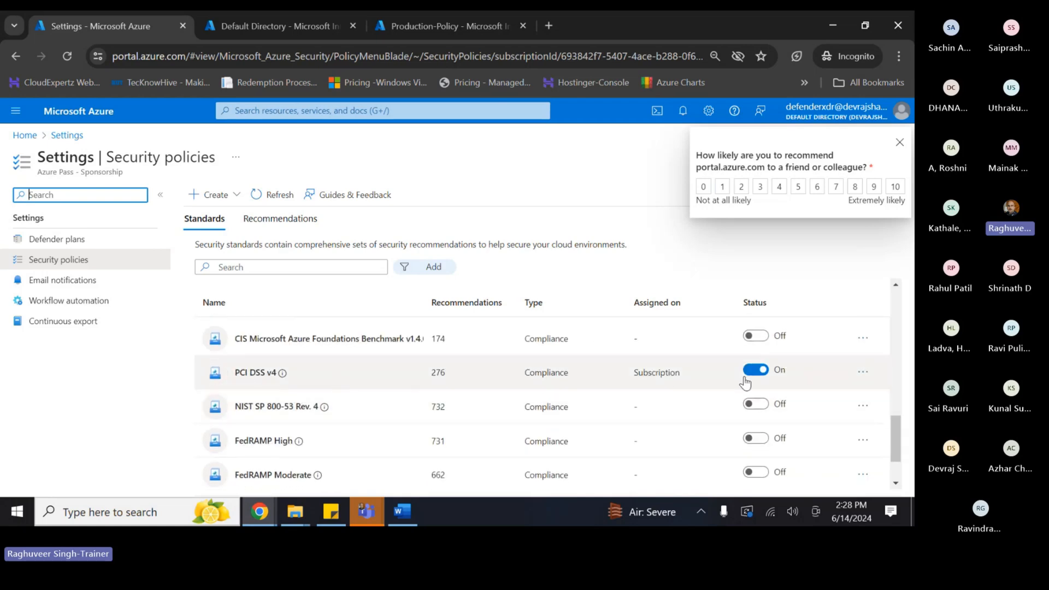
scroll(748, 381, "up", 3)
scroll(749, 379, "down", 4)
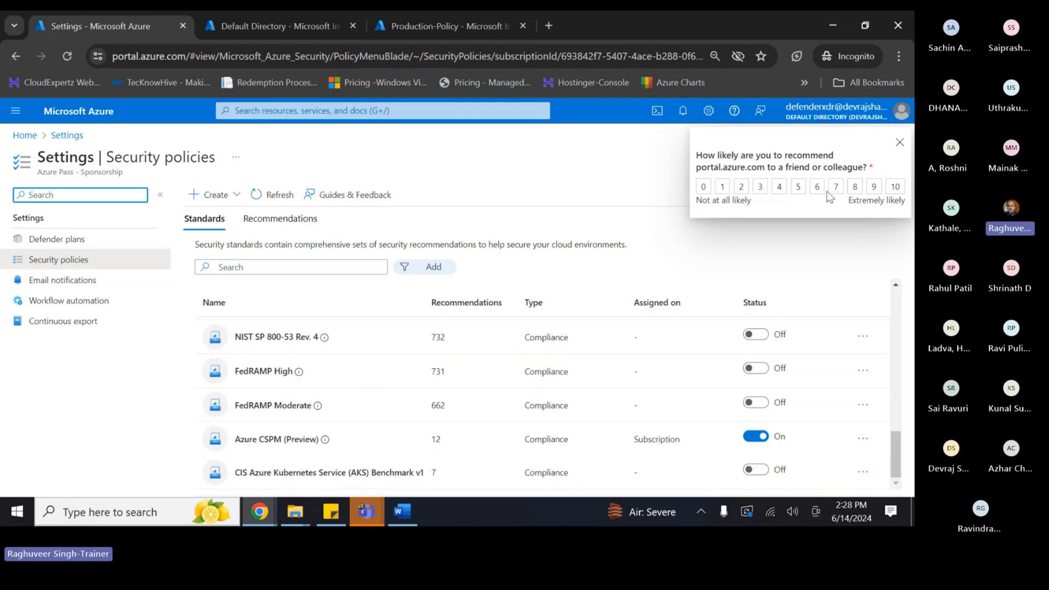
left_click(900, 143)
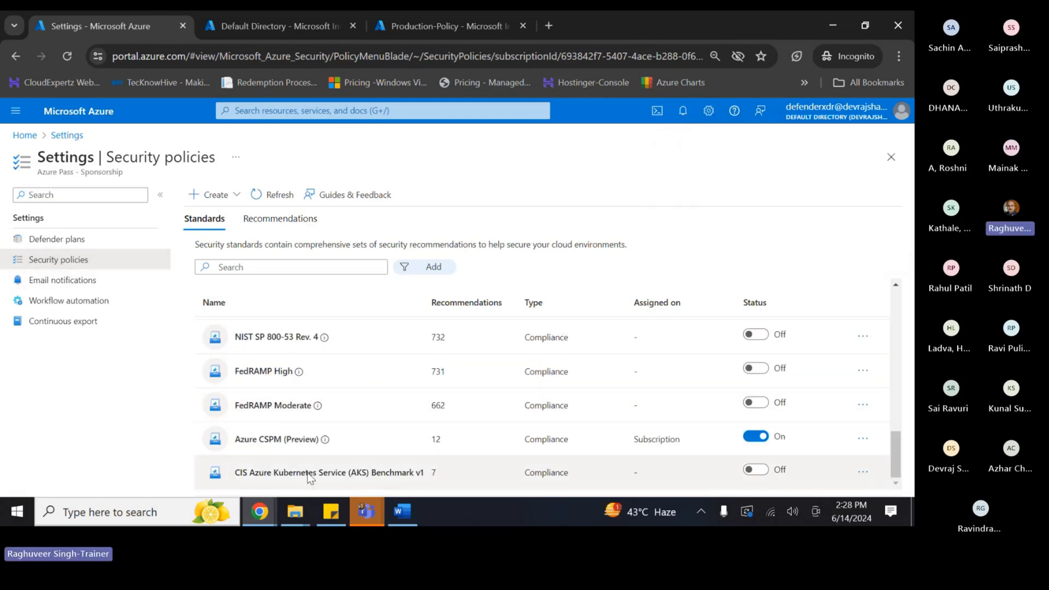
left_click(404, 512)
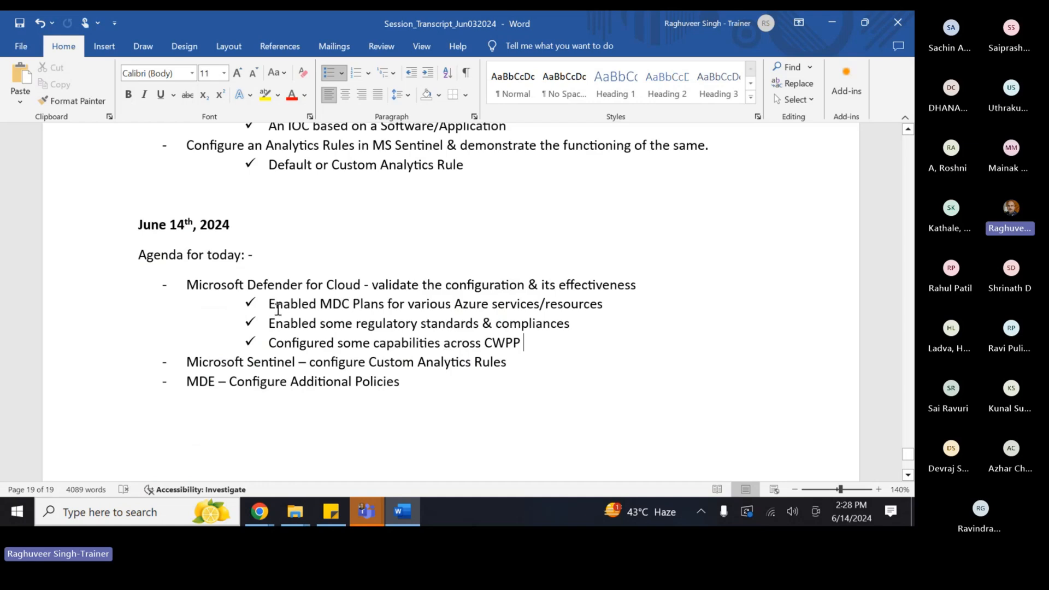
- Colour the MDC Plans, regulatory standards and CWPP check-mark lines green, then return to the Azure portal home
left_click_drag(271, 304, 609, 304)
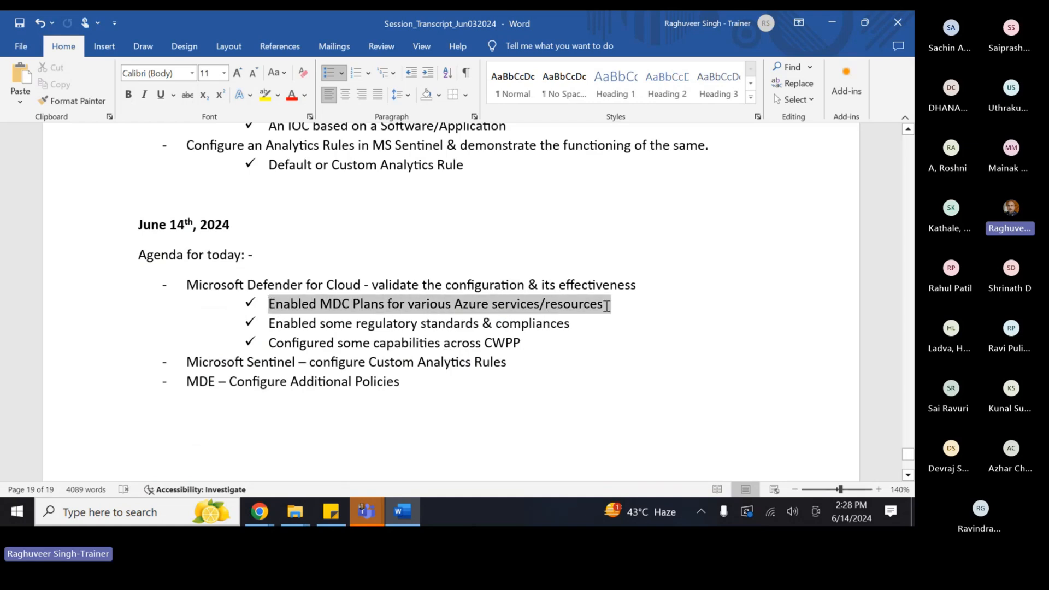
left_click(304, 95)
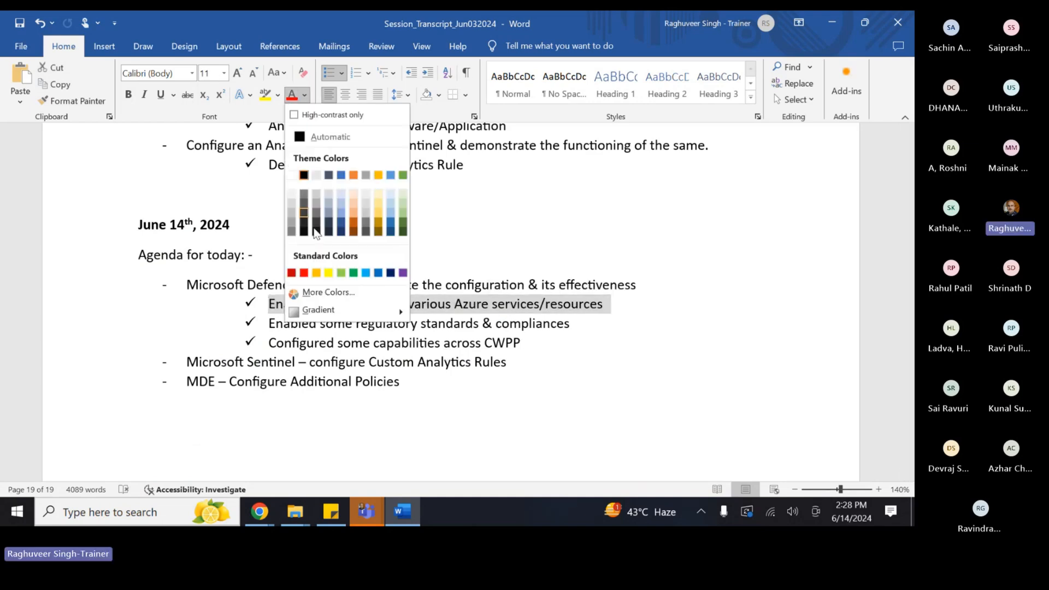
left_click(350, 274)
left_click_drag(270, 323, 575, 329)
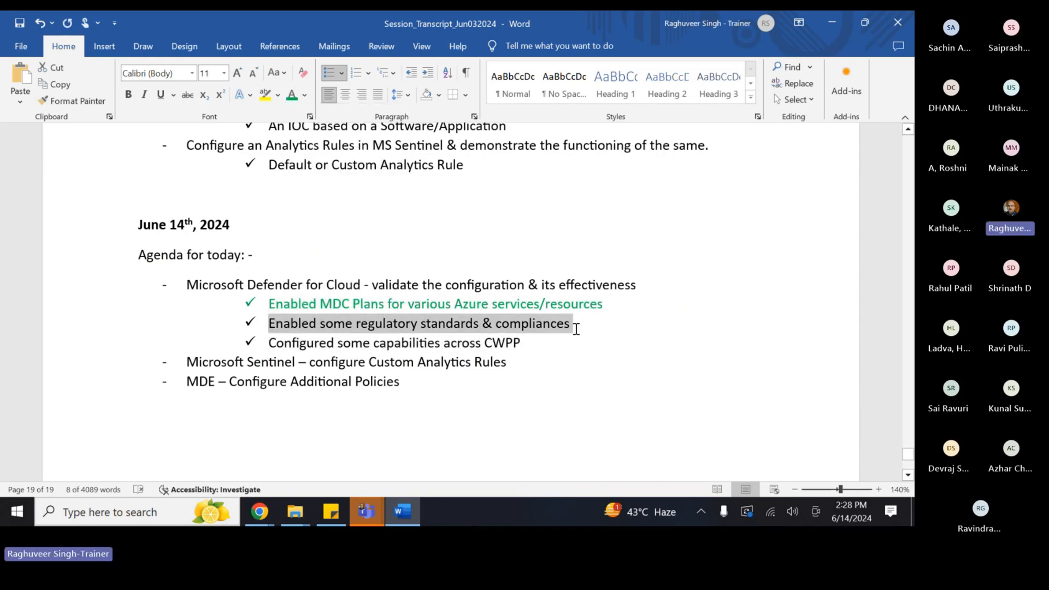
left_click(291, 94)
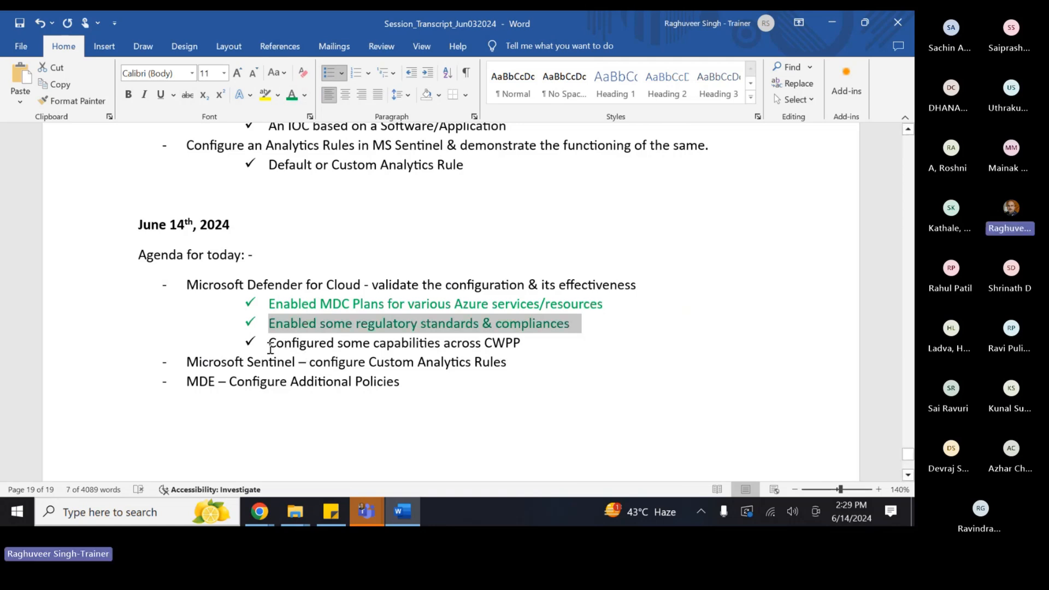
left_click_drag(271, 343, 532, 342)
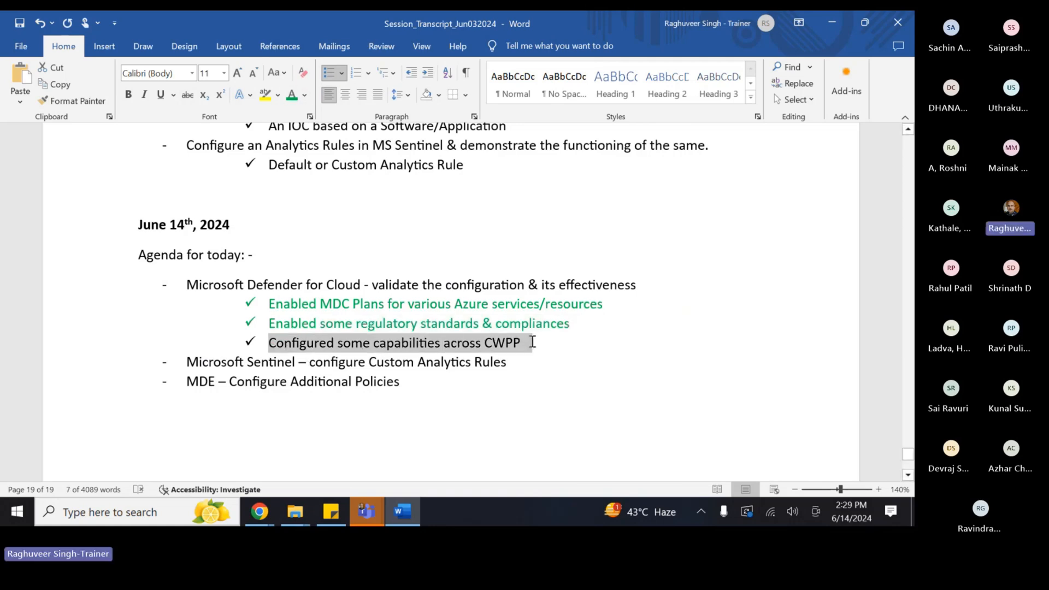
left_click(292, 94)
key("alt+Tab")
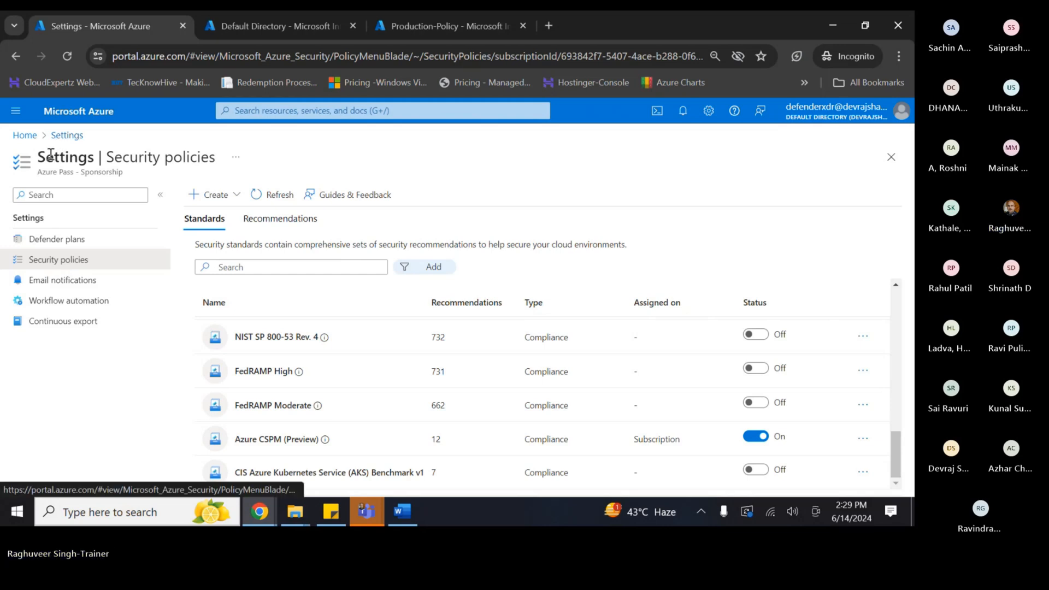
left_click(24, 134)
- Browse Defender for Cloud's workload protections, then open Security solutions listing Non-Azure servers and Application Gateway WAF
left_click(213, 189)
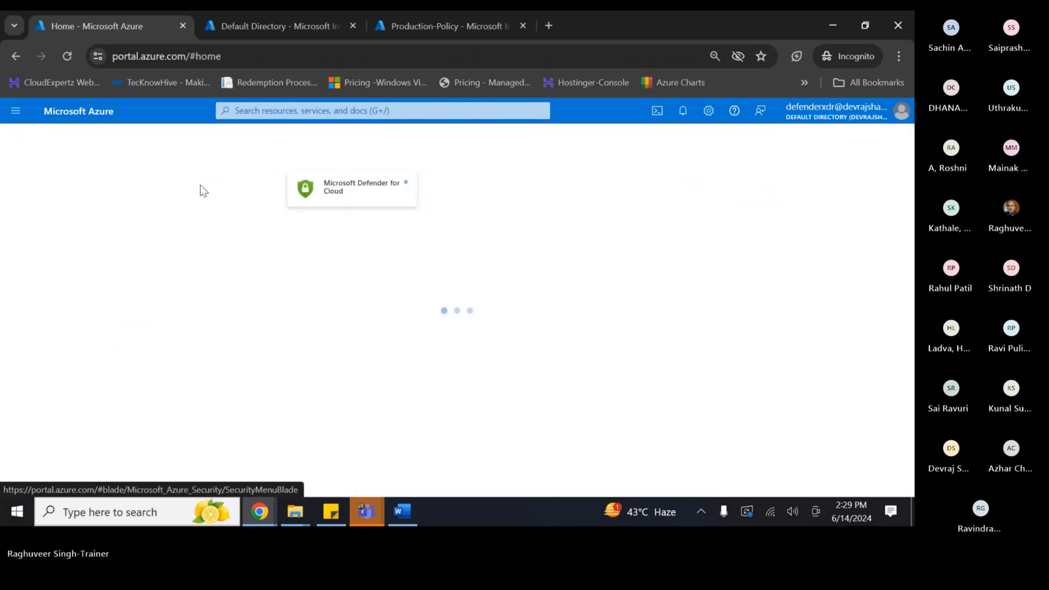
scroll(126, 328, "down", 3)
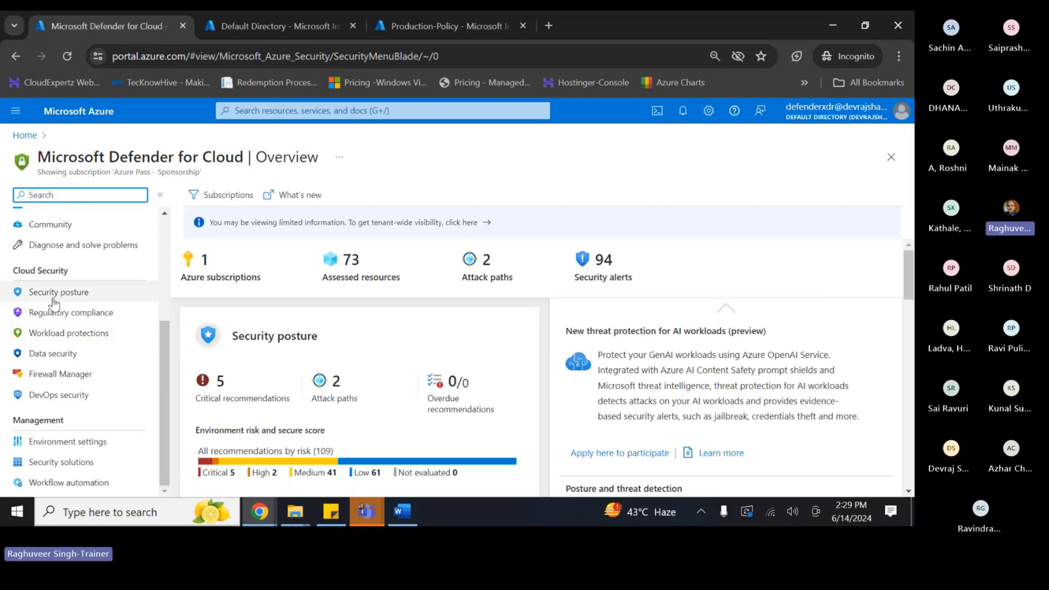
left_click(59, 332)
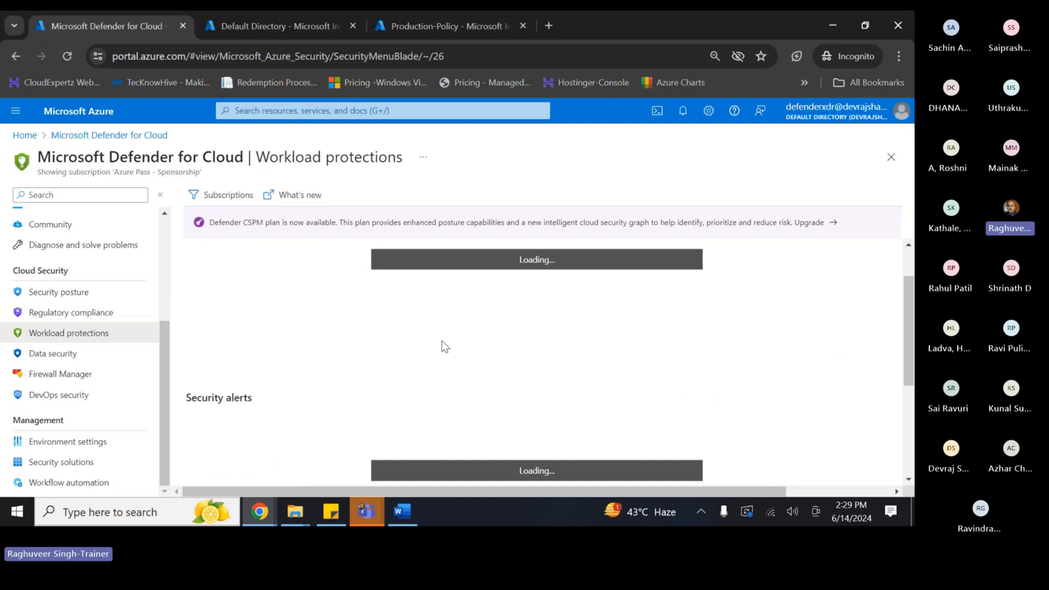
scroll(441, 340, "down", 6)
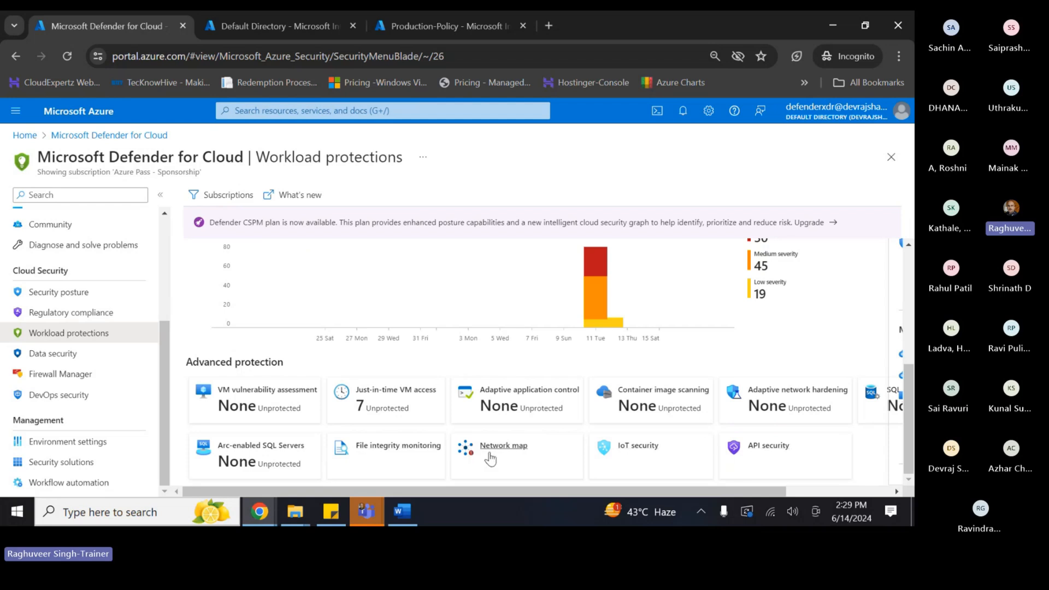
left_click_drag(583, 493, 644, 493)
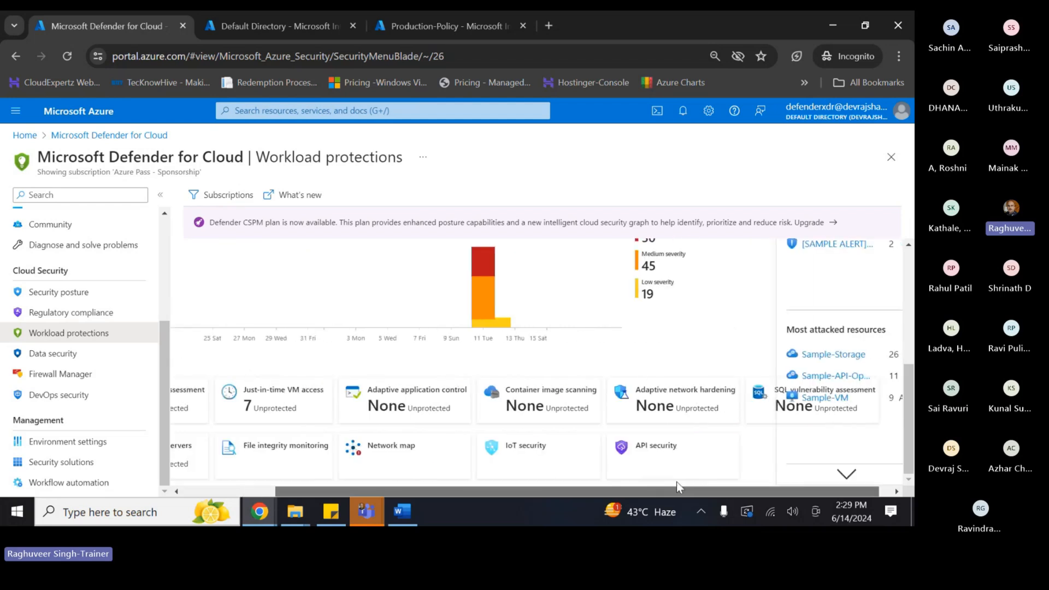
scroll(621, 405, "up", 3)
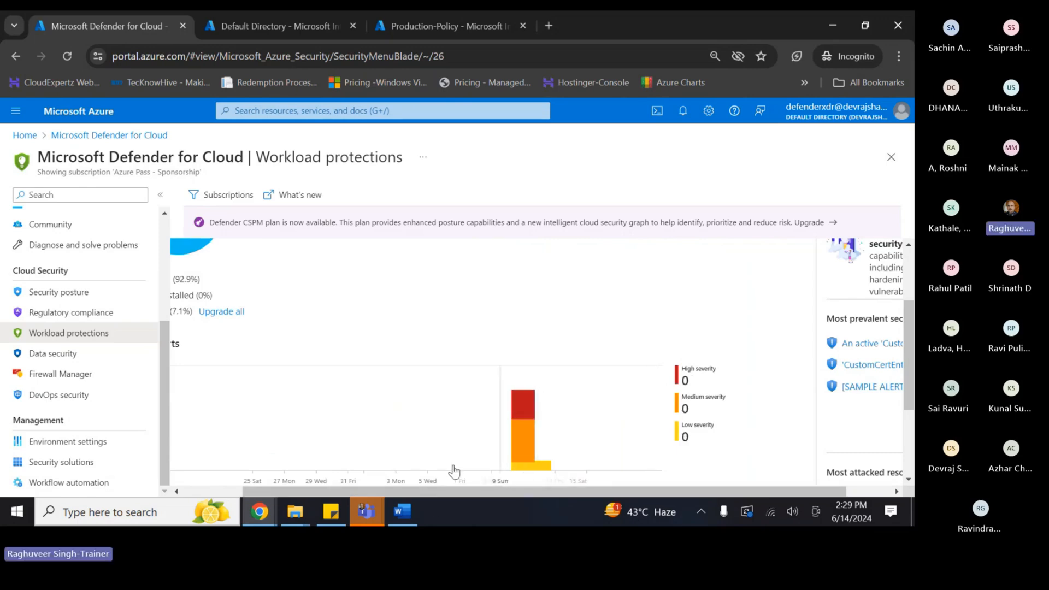
left_click_drag(423, 491, 284, 483)
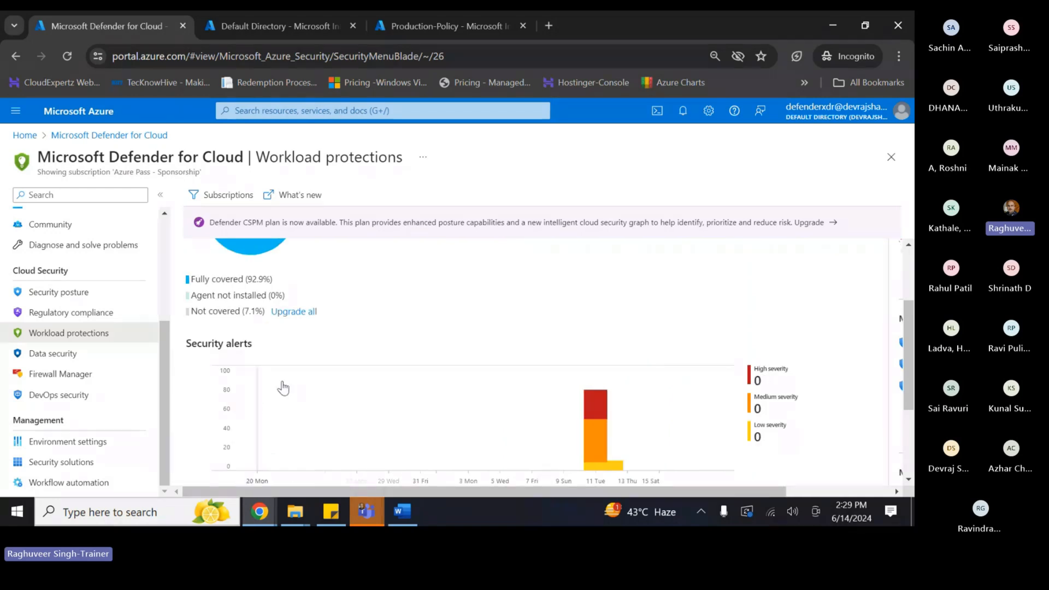
scroll(238, 358, "up", 2)
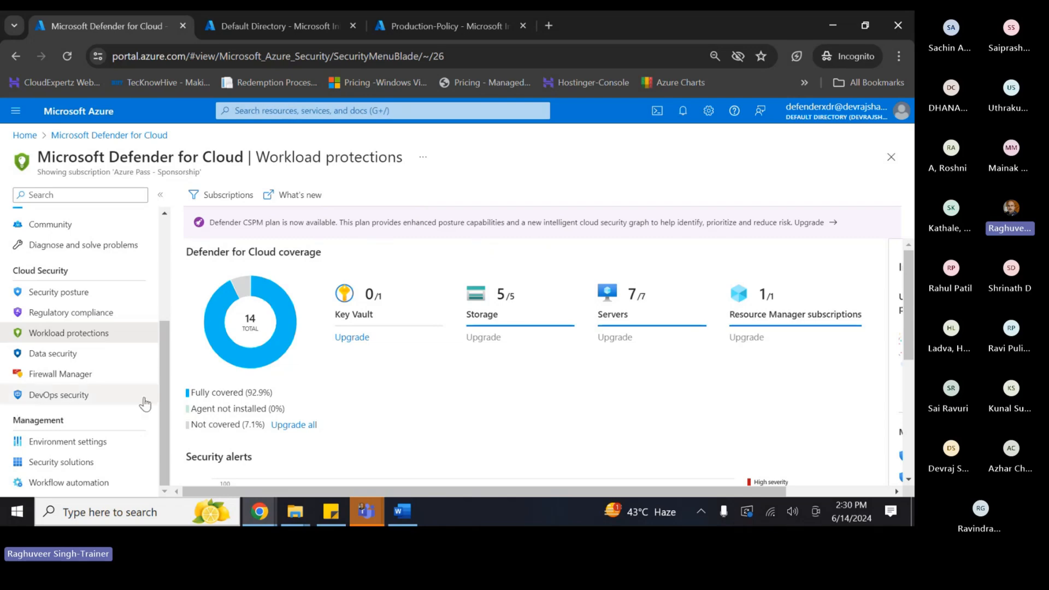
left_click(55, 463)
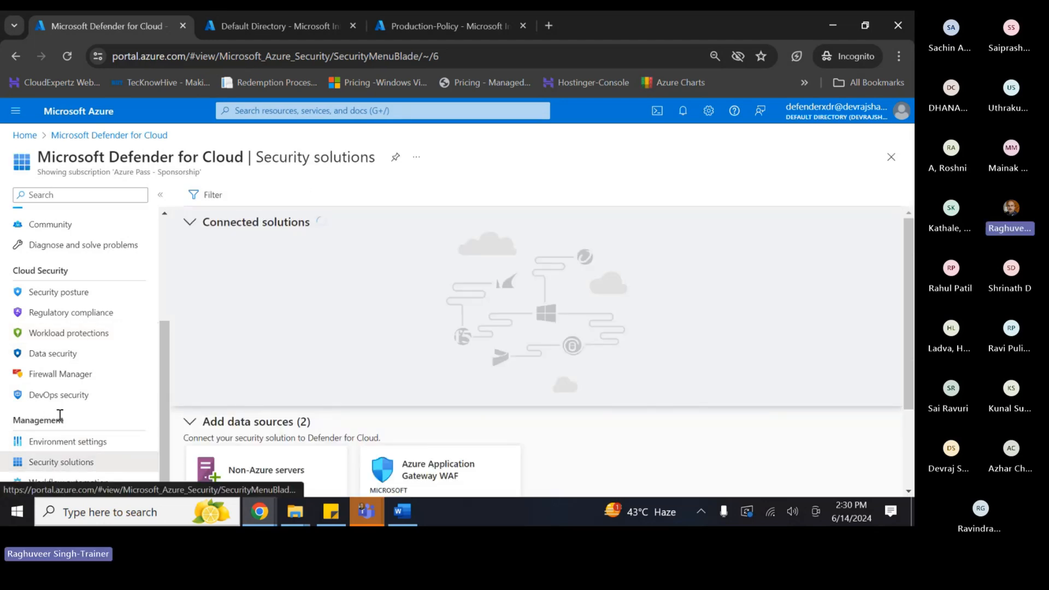
- Open Regulatory compliance and highlight the Microsoft cloud security benchmark's 45 of 65 controls and CIS's 121 total
left_click(62, 315)
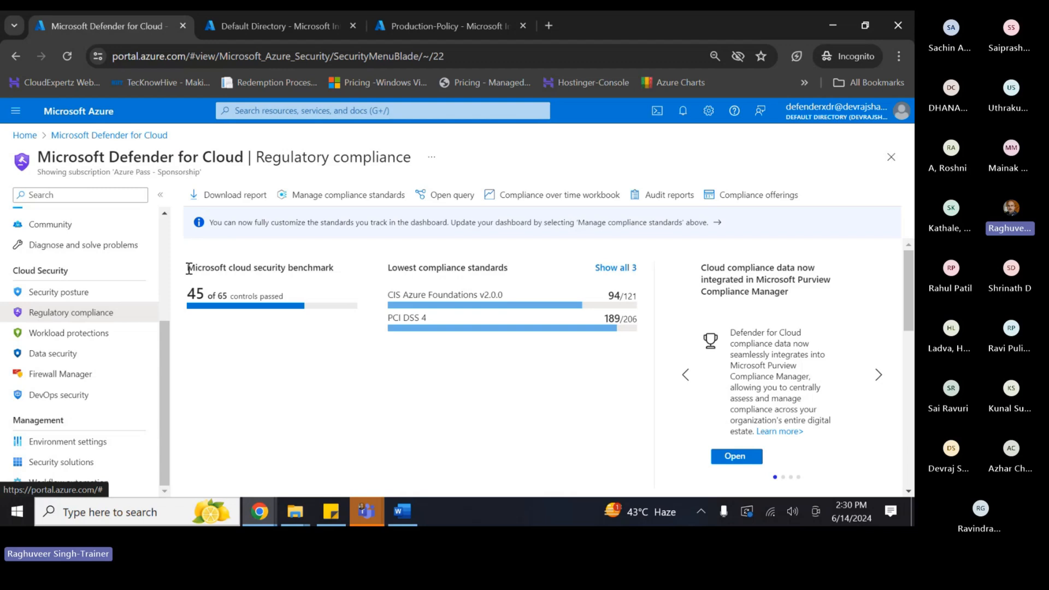
left_click_drag(186, 267, 342, 273)
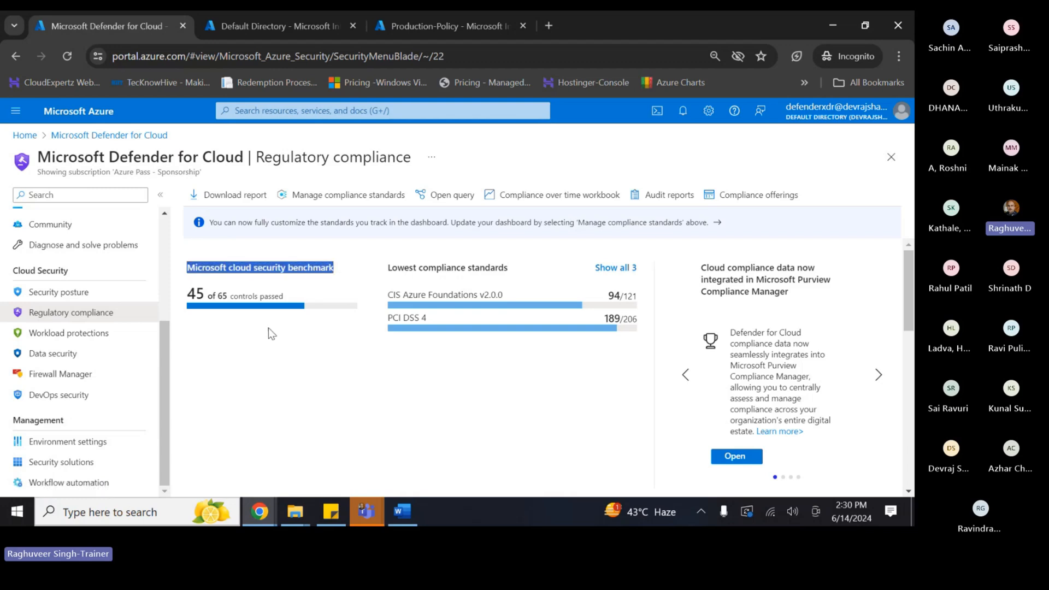
double_click(221, 295)
double_click(196, 294)
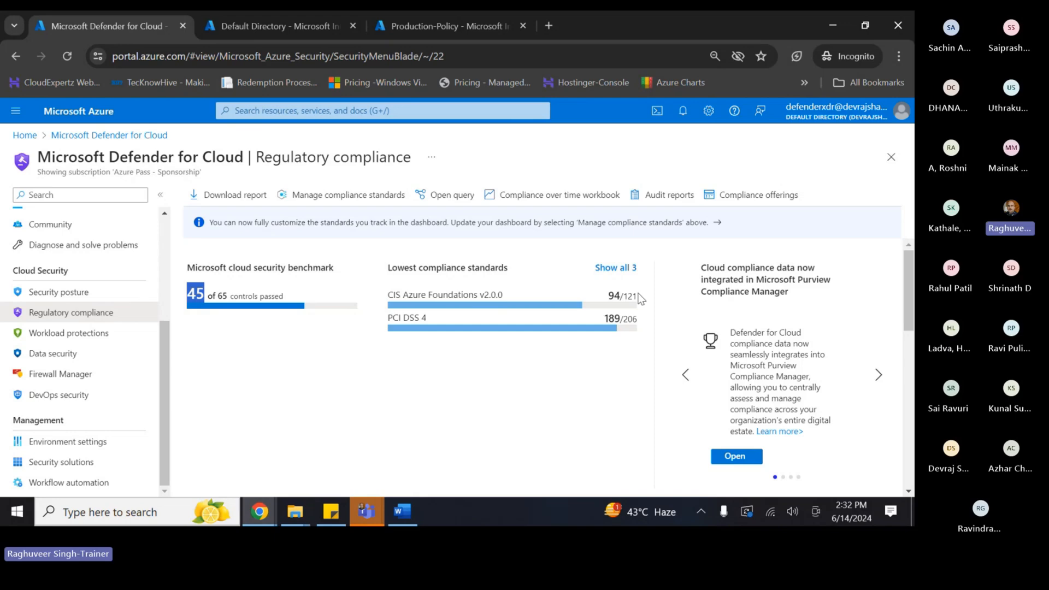
left_click_drag(623, 296, 640, 300)
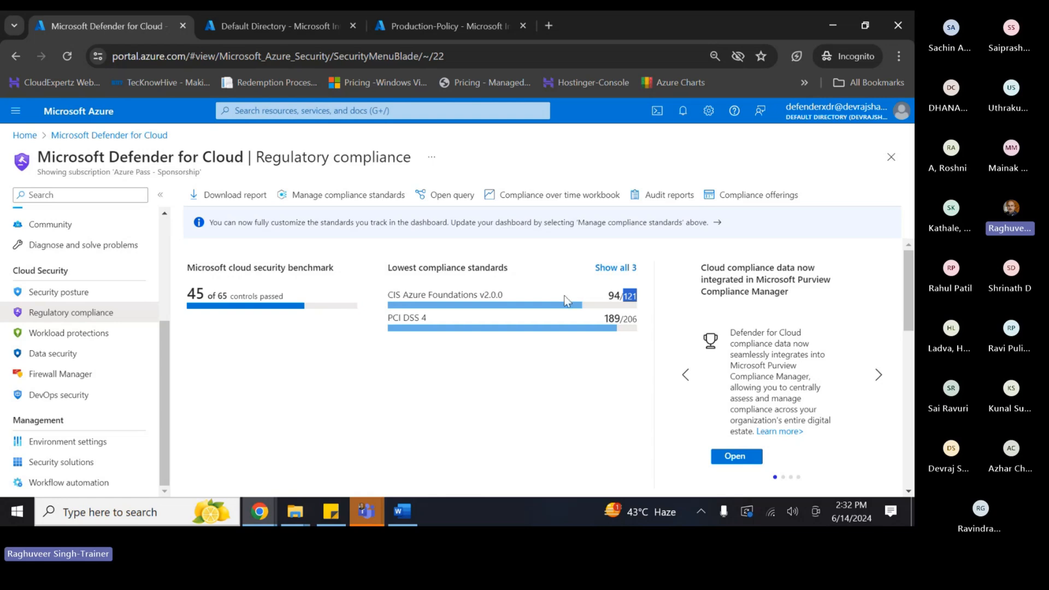
left_click_drag(607, 296, 619, 295)
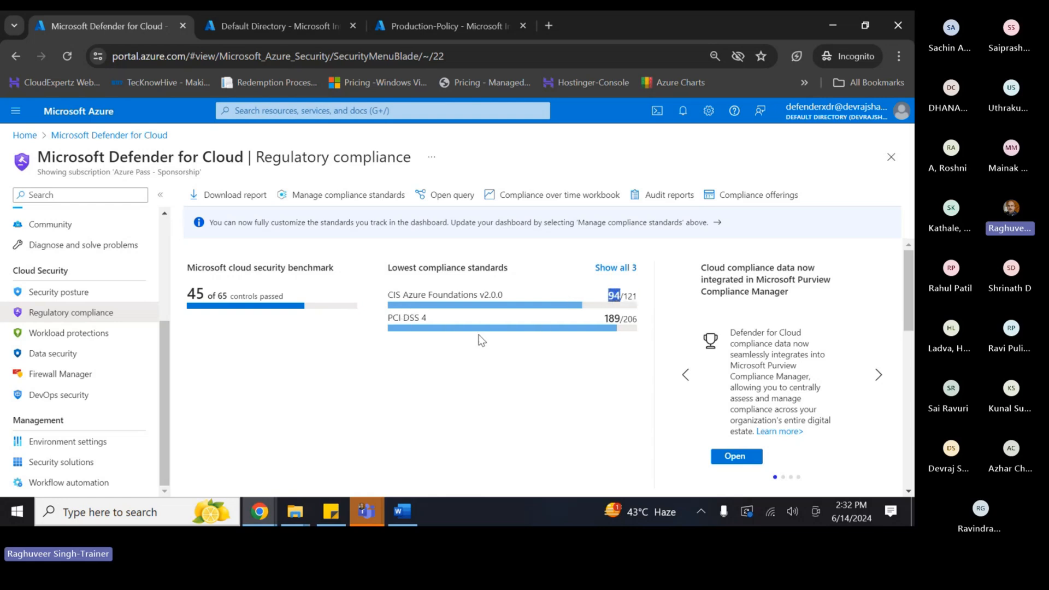
left_click(624, 321)
double_click(609, 319)
- Add a 'Cloud Security Posture Management' heading below the agenda in the Word session notes
left_click(402, 511)
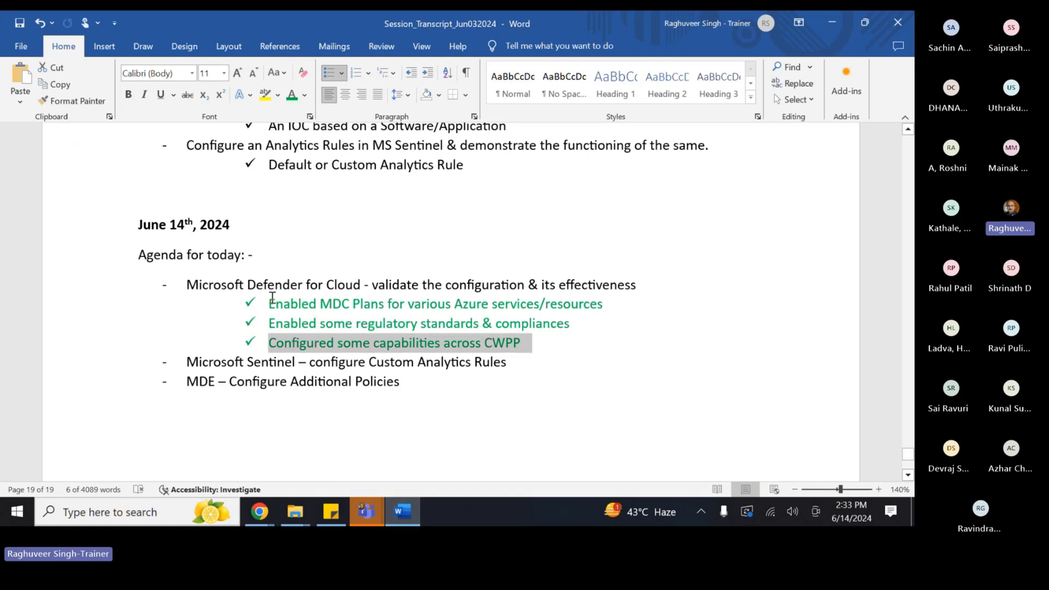
scroll(344, 347, "down", 3)
left_click(190, 365)
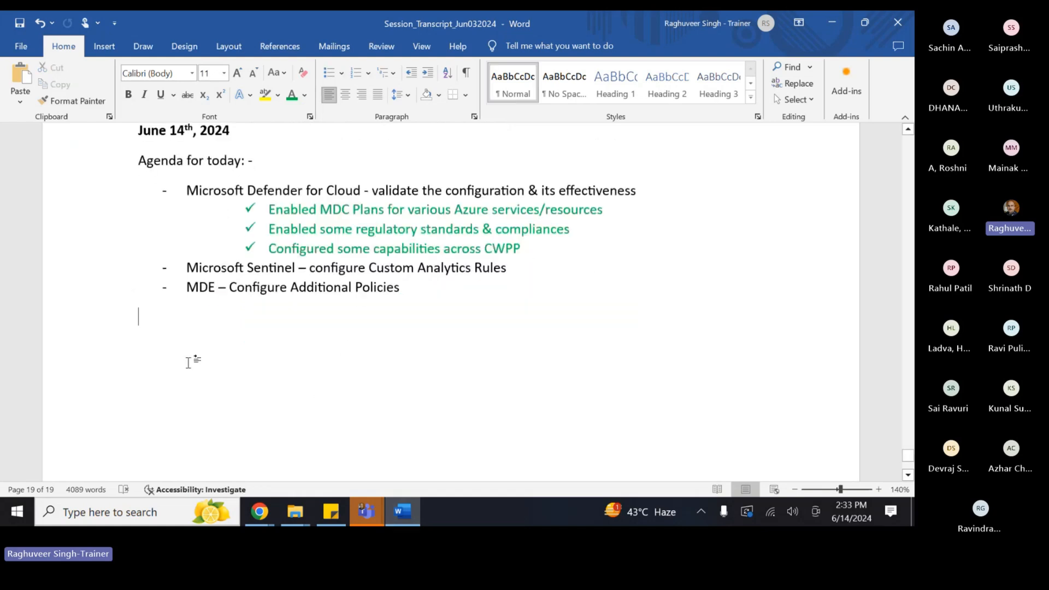
key("Return")
type("Cloud Security pos")
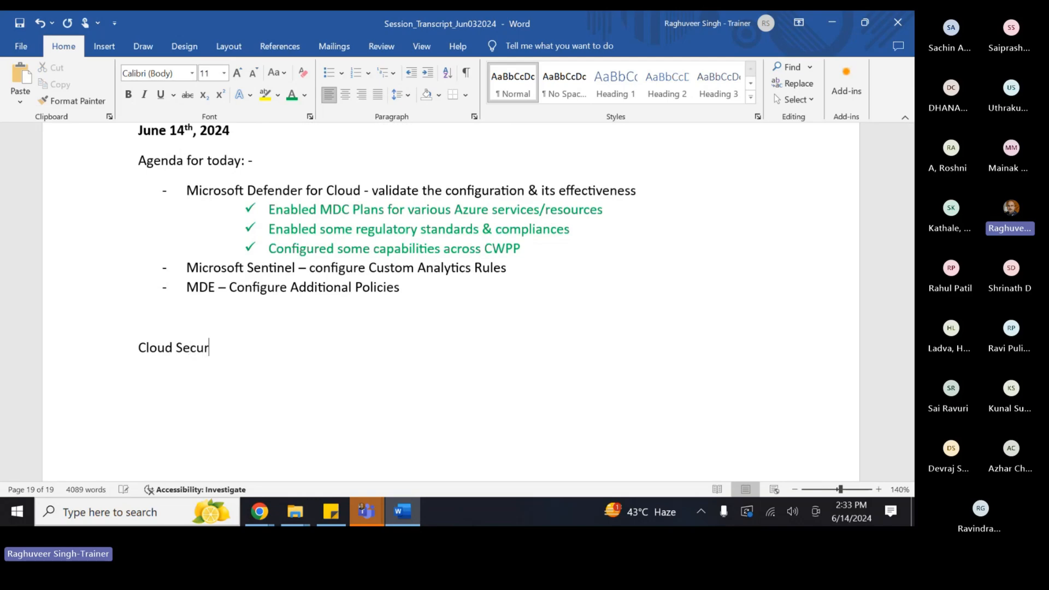
key("BackSpace")
key("BackSpace")
key("BackSpace")
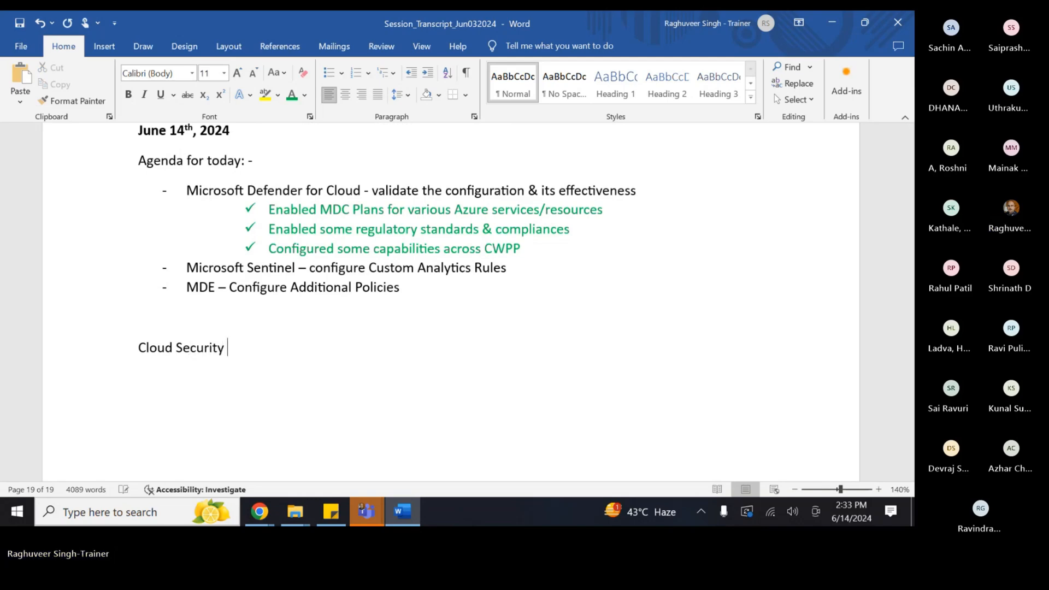
type("O")
key("BackSpace")
type("Posture Management")
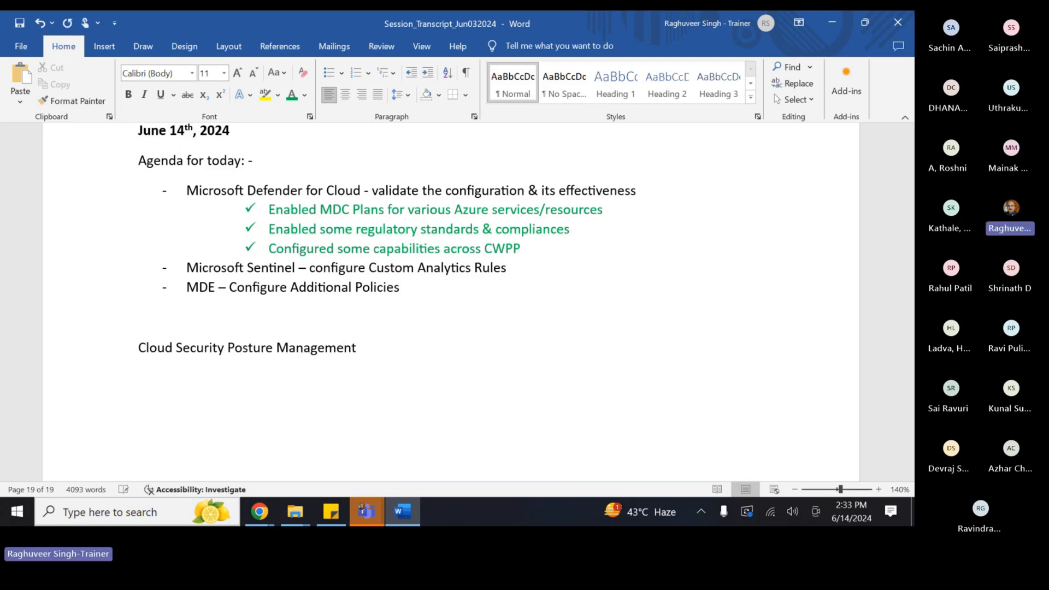
key("Return")
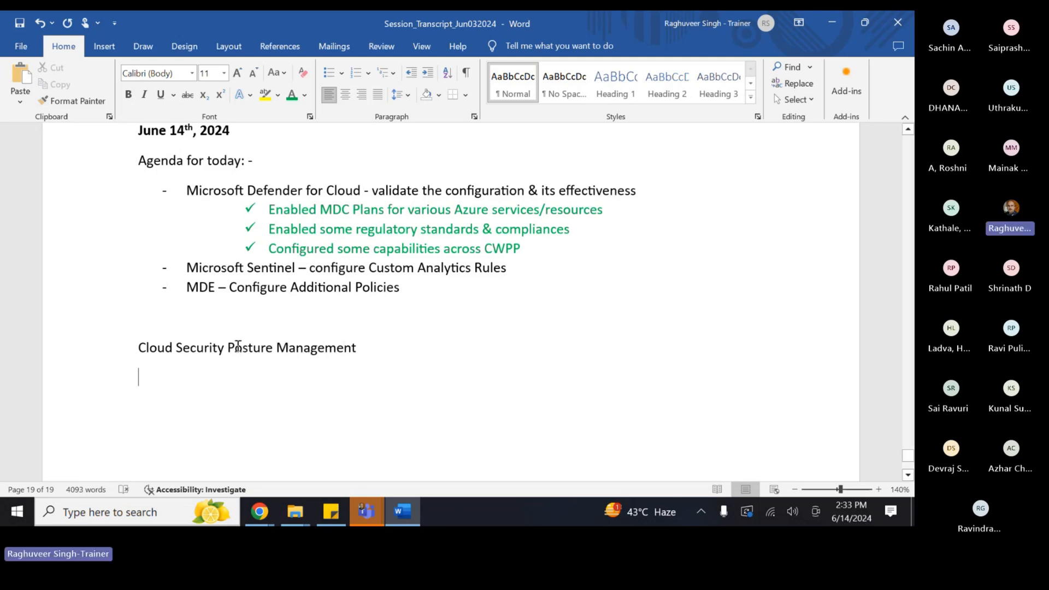
- Add a check-mark item: 'Evaluate Current Security Score & ensure to get it near to 100% (95% & above)'
left_click(328, 72)
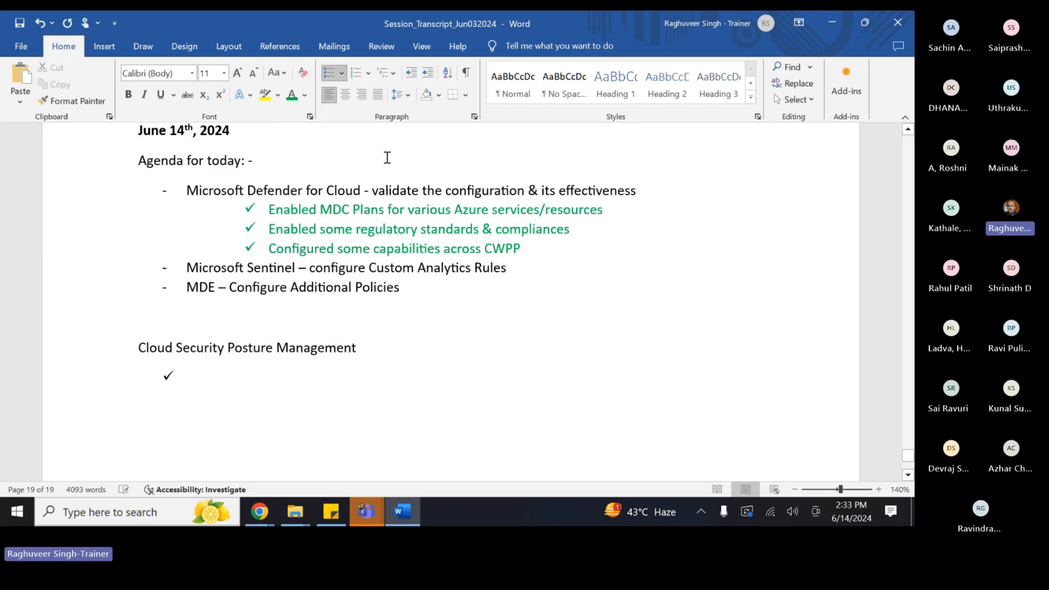
type("Evala")
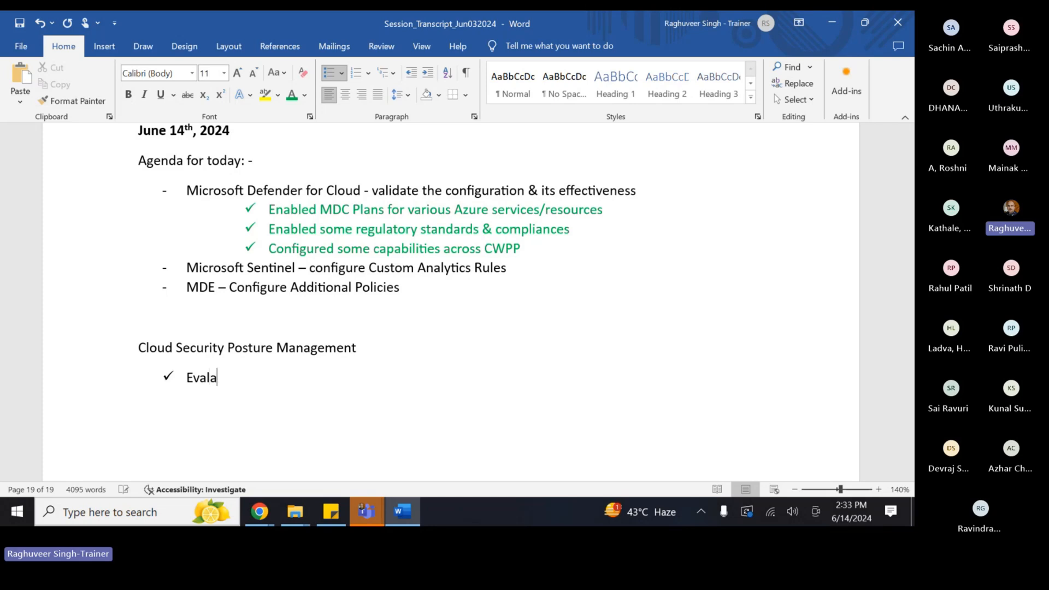
key("BackSpace")
type("uate ")
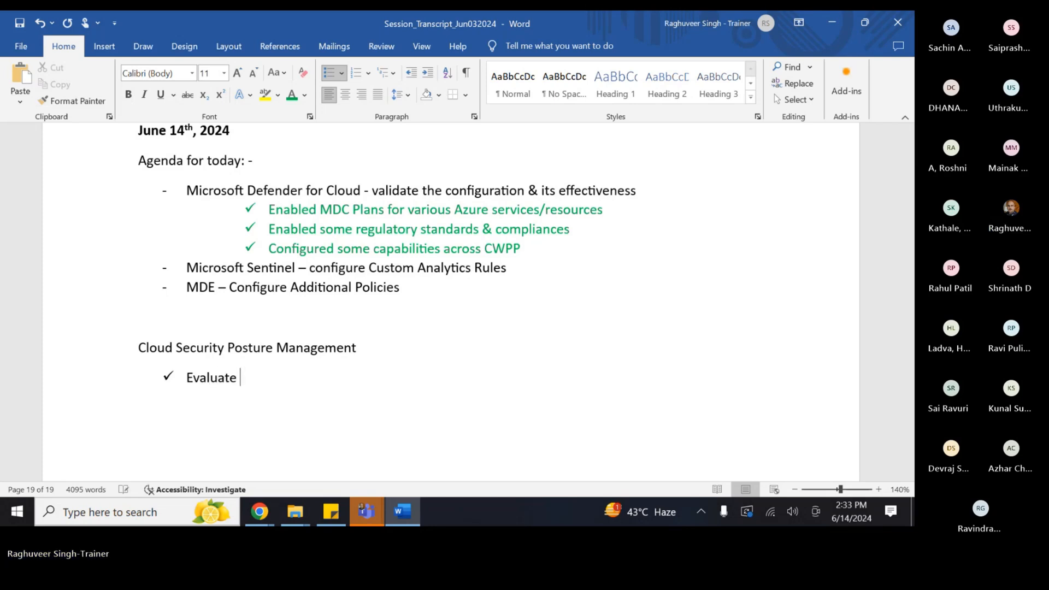
type("Current Securit")
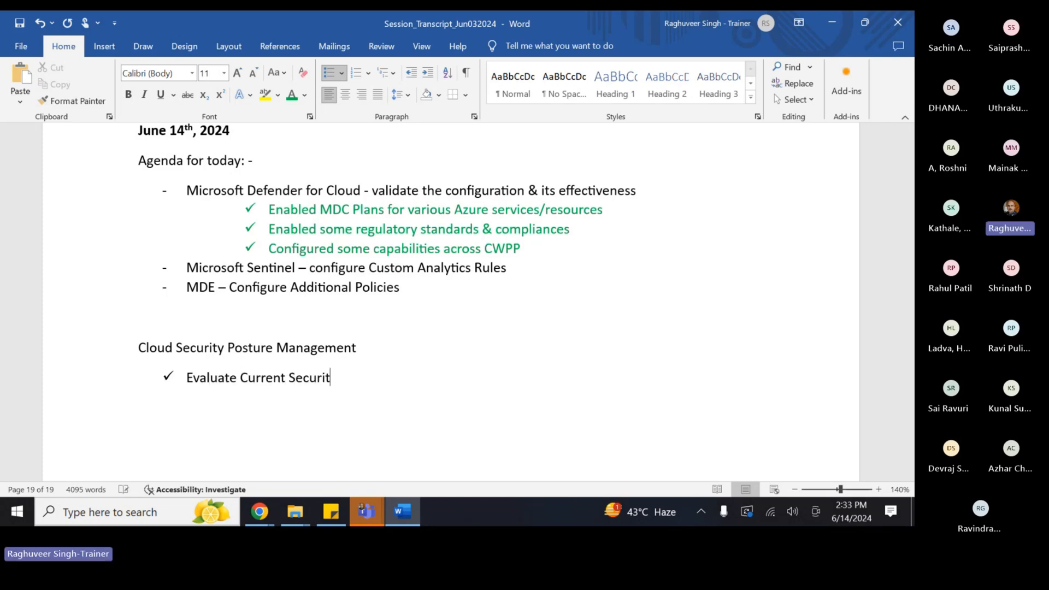
type("y Score ")
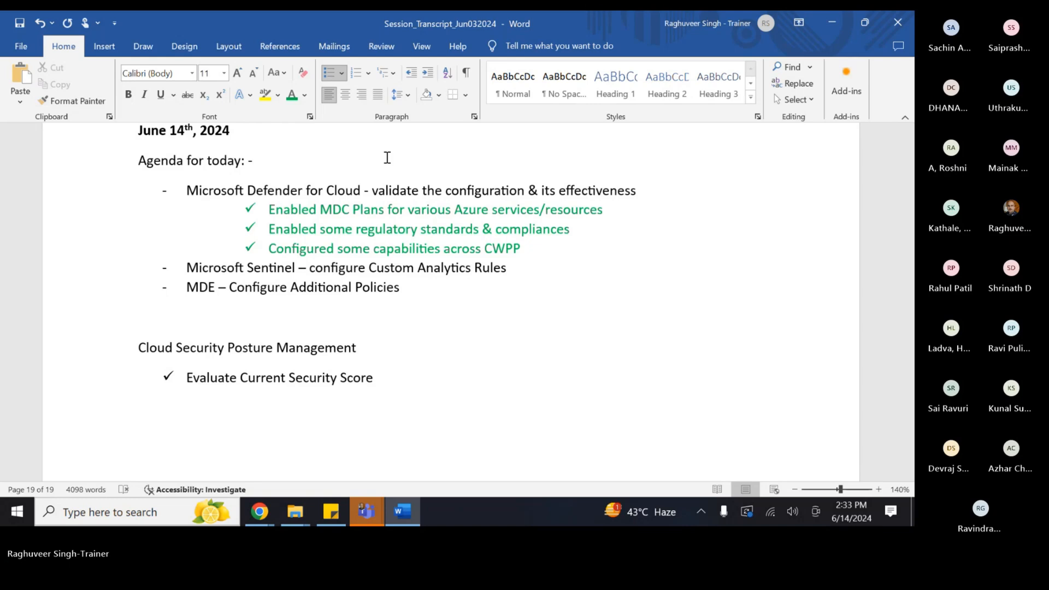
type("& ")
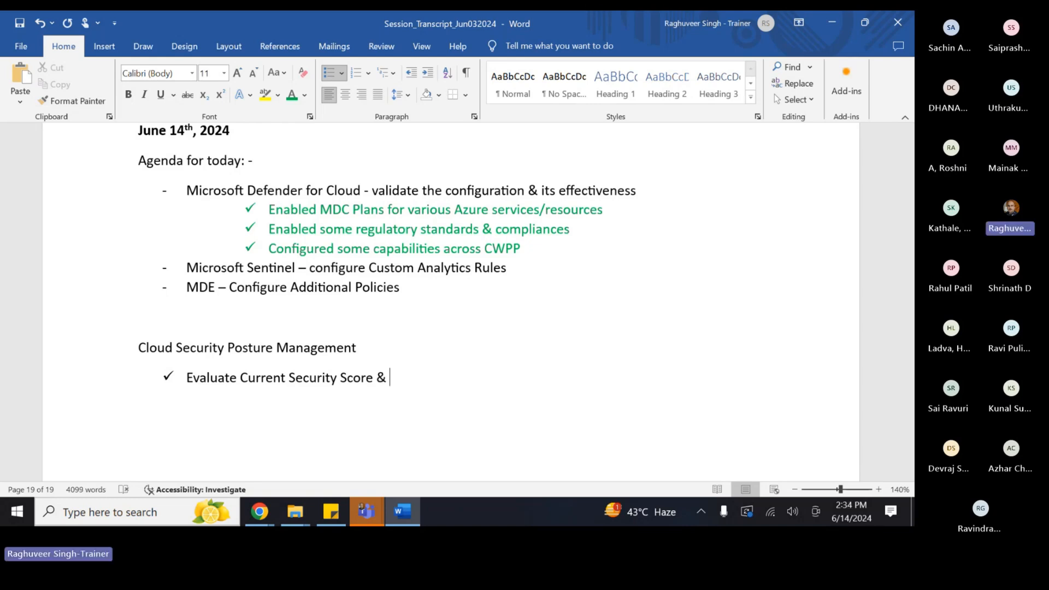
type("ensure to get it near ")
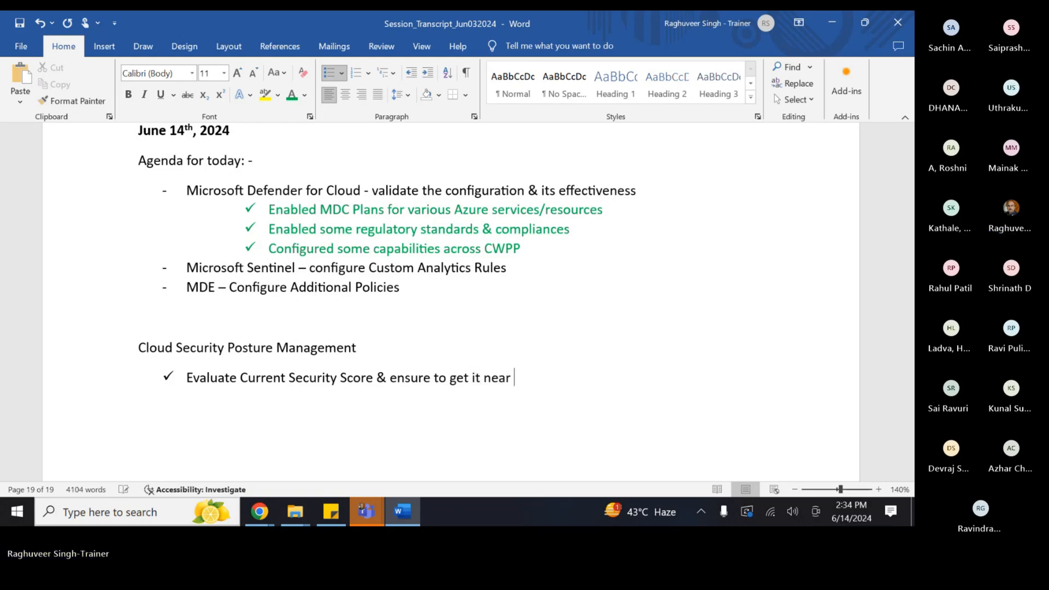
type("to 100% (")
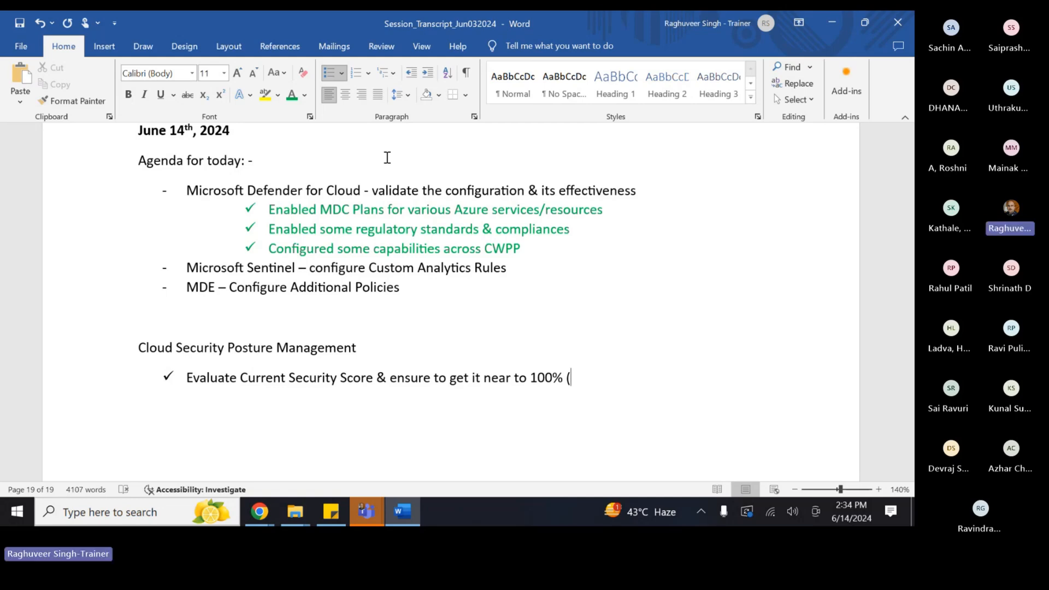
type("95%")
type("& above ")
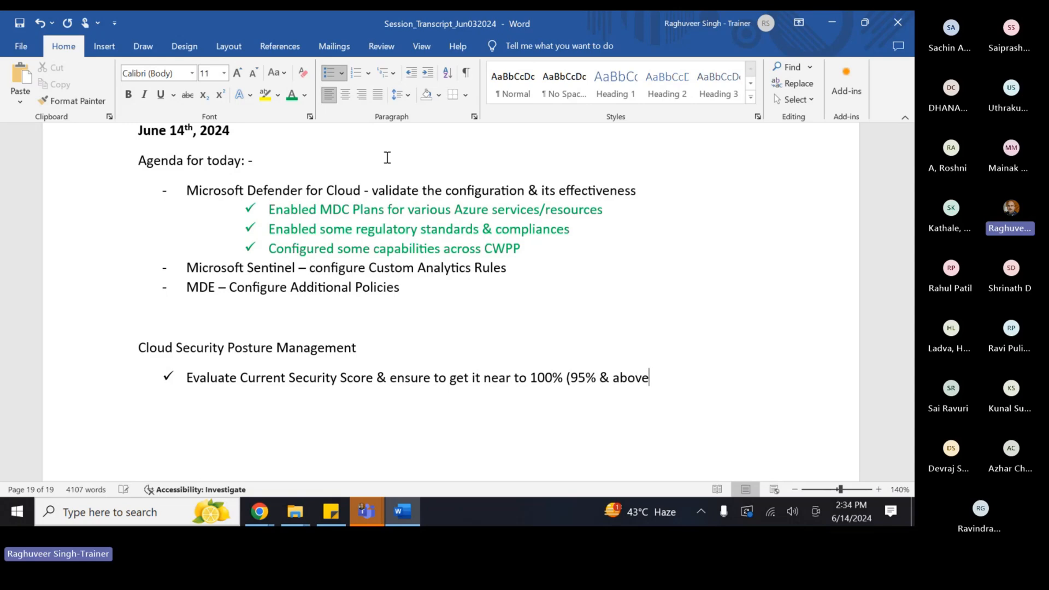
type(")")
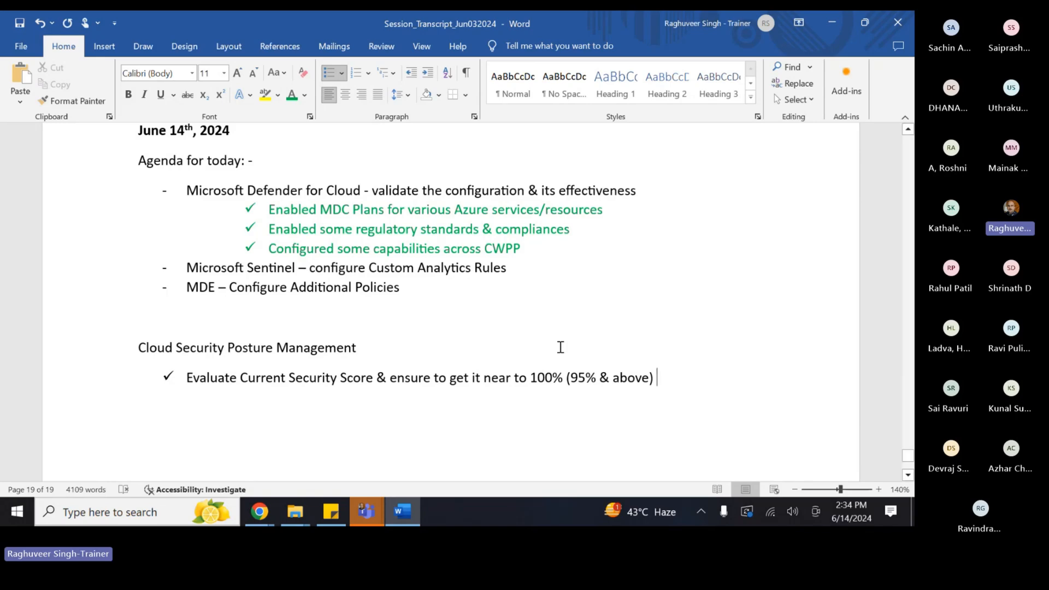
scroll(568, 375, "down", 1)
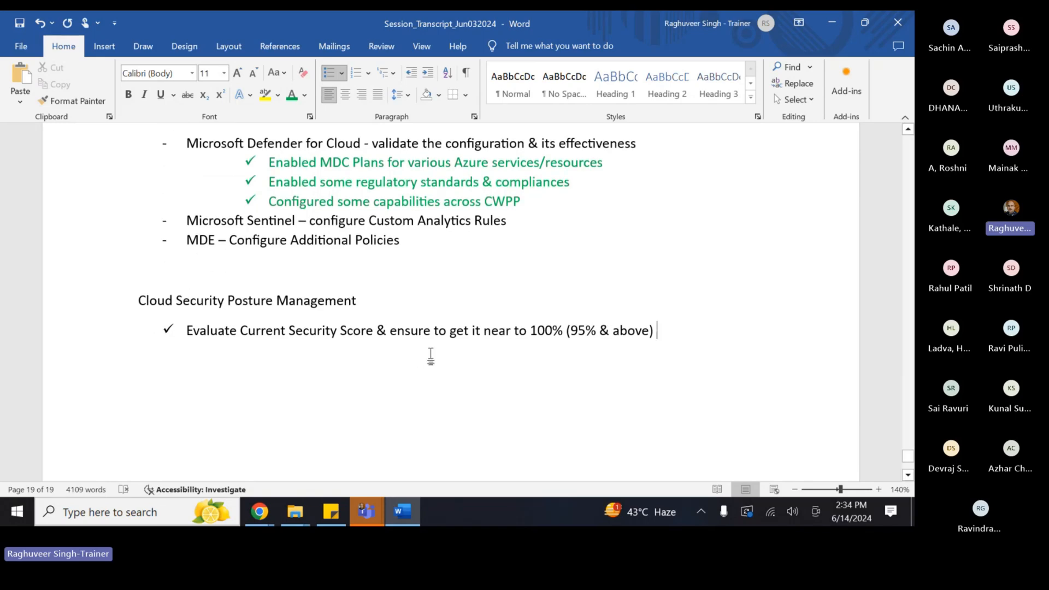
key("alt+Tab")
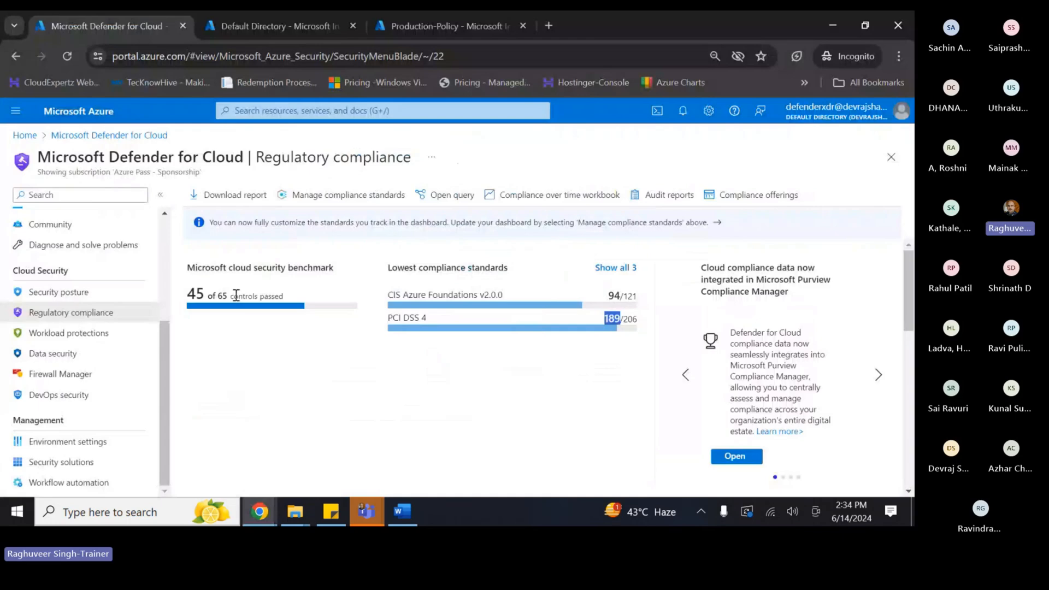
left_click(71, 298)
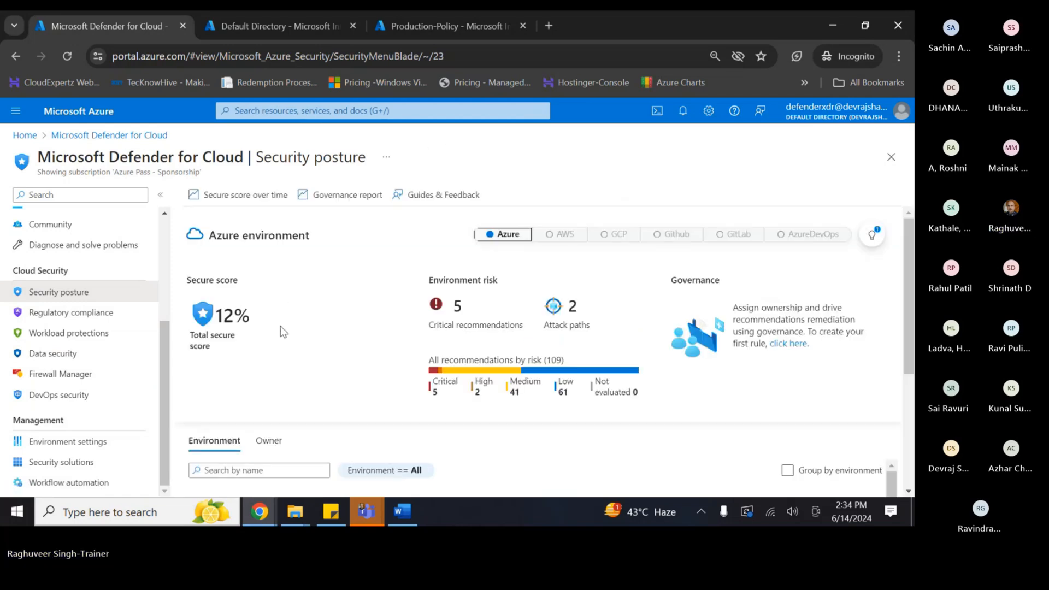
- Go from the Defender for Cloud overview to Security posture, showing a 12% total secure score
scroll(280, 328, "down", 3)
scroll(280, 327, "up", 3)
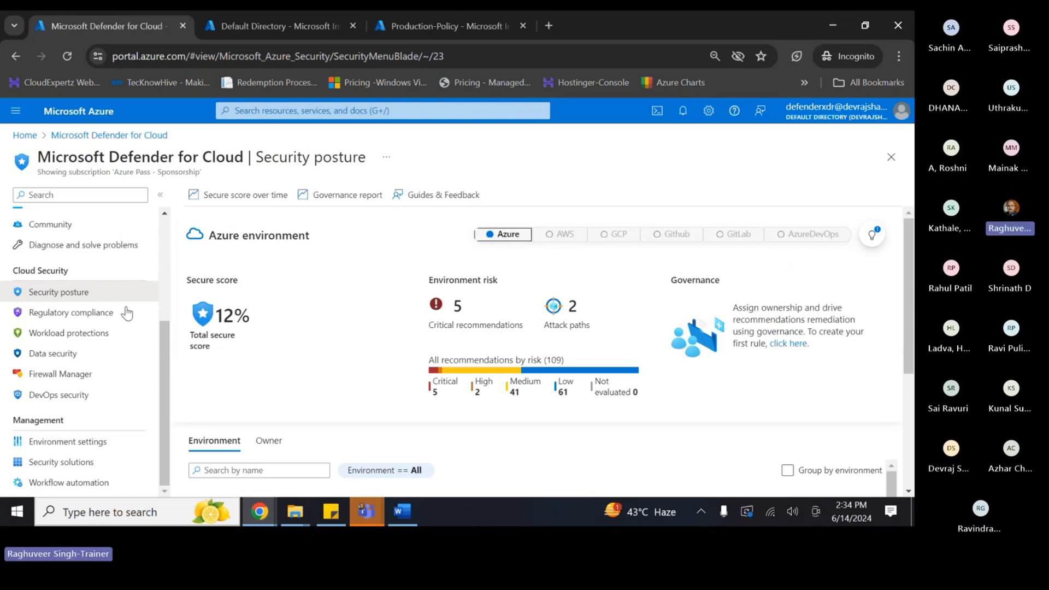
scroll(67, 259, "up", 3)
left_click(46, 238)
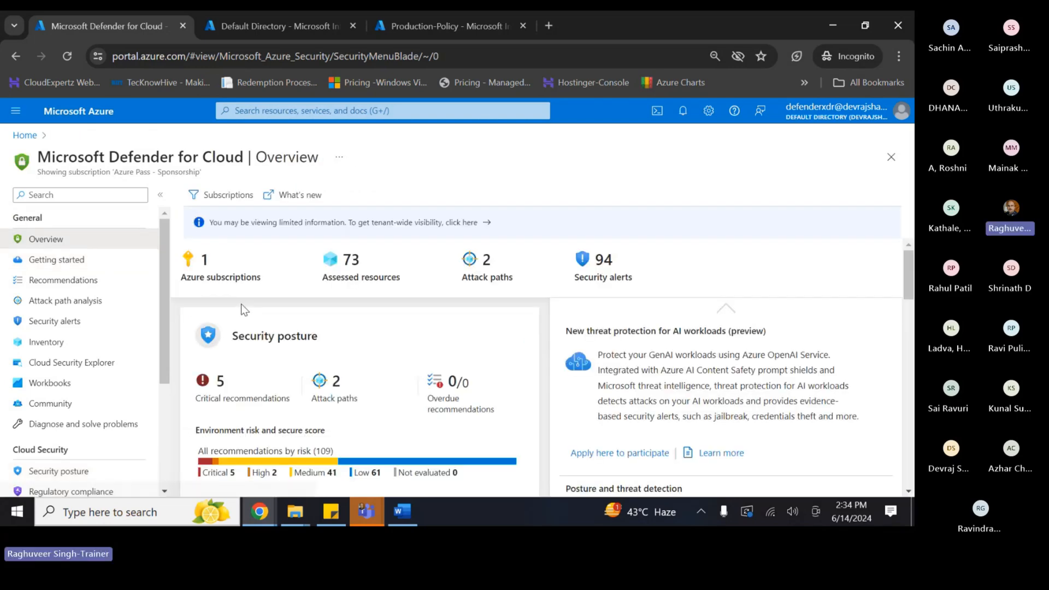
scroll(334, 321, "down", 3)
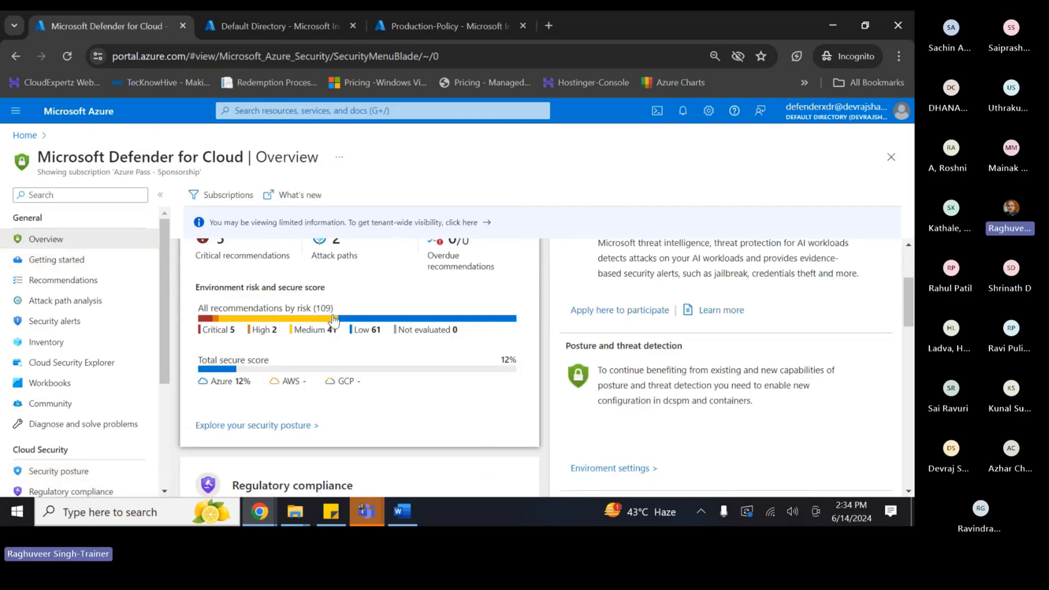
scroll(333, 322, "down", 1)
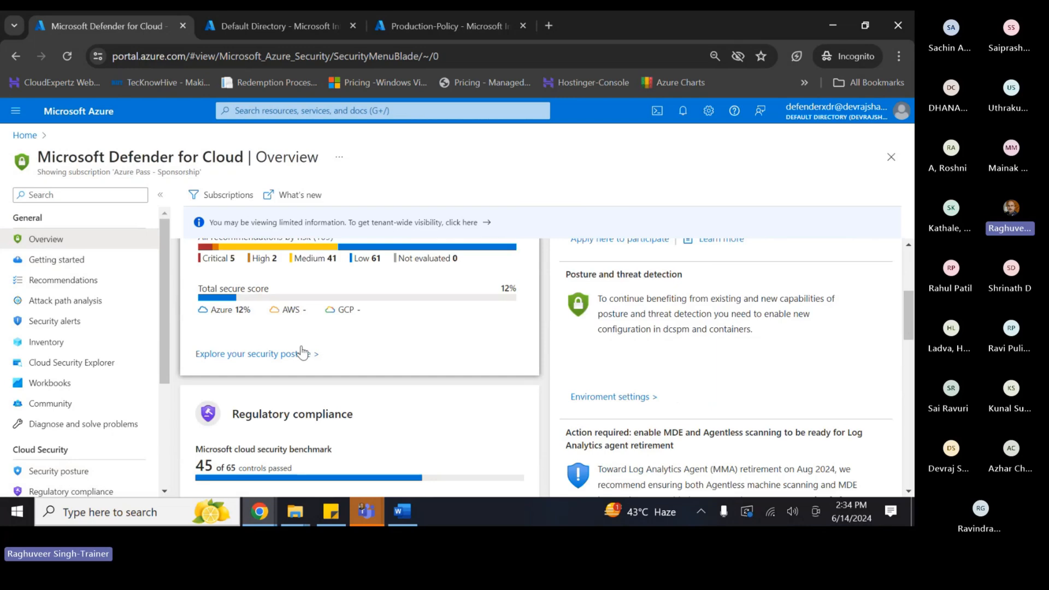
scroll(300, 352, "down", 3)
scroll(306, 354, "up", 7)
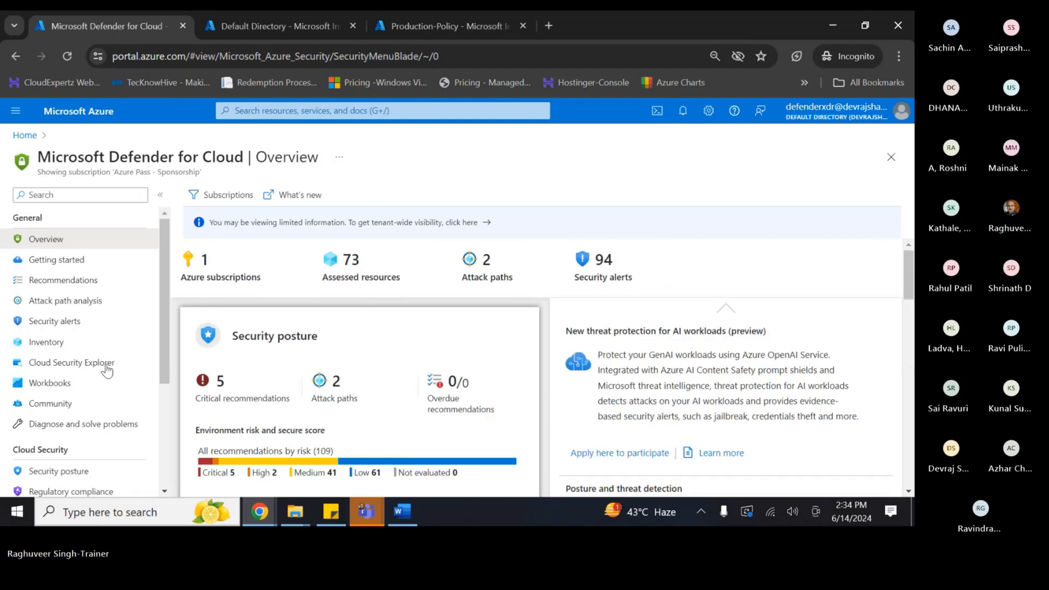
scroll(82, 371, "down", 3)
left_click(58, 329)
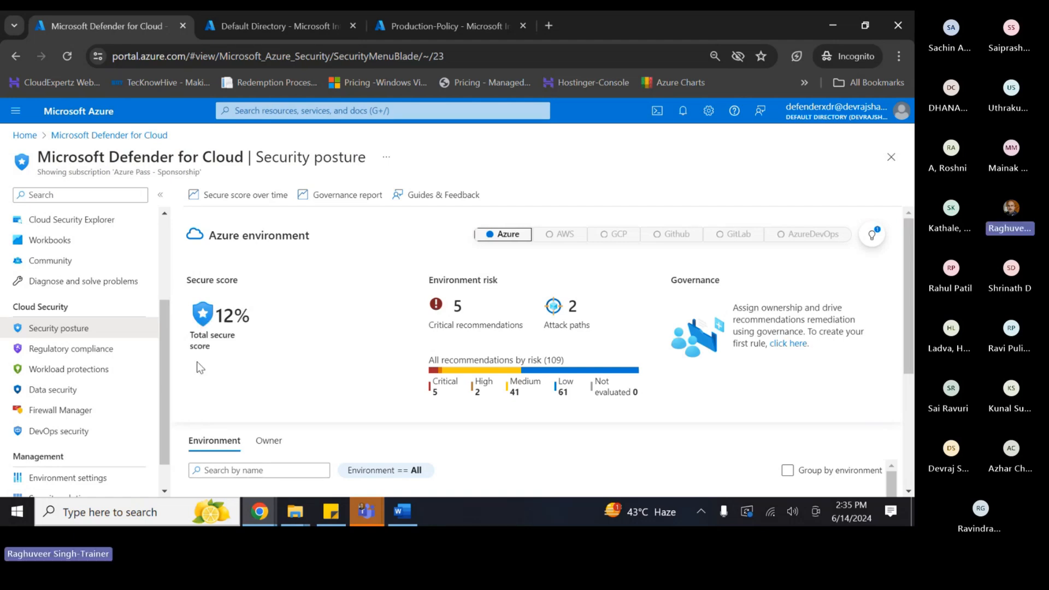
- Scroll the Security posture page to reach the Azure Pass - Sponsorship subscription's recommendations
scroll(265, 316, "down", 1)
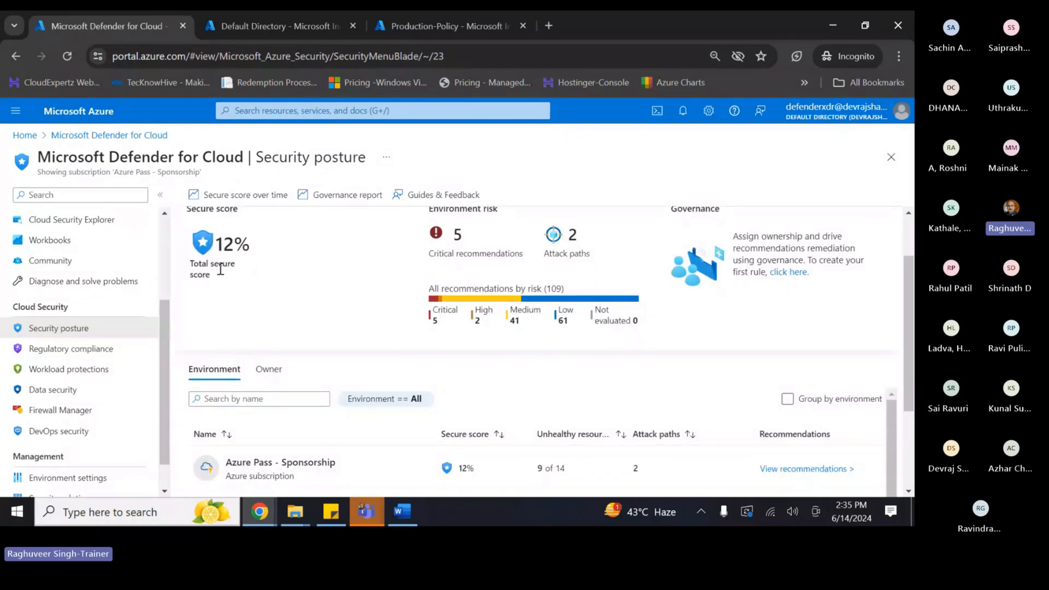
scroll(243, 256, "up", 1)
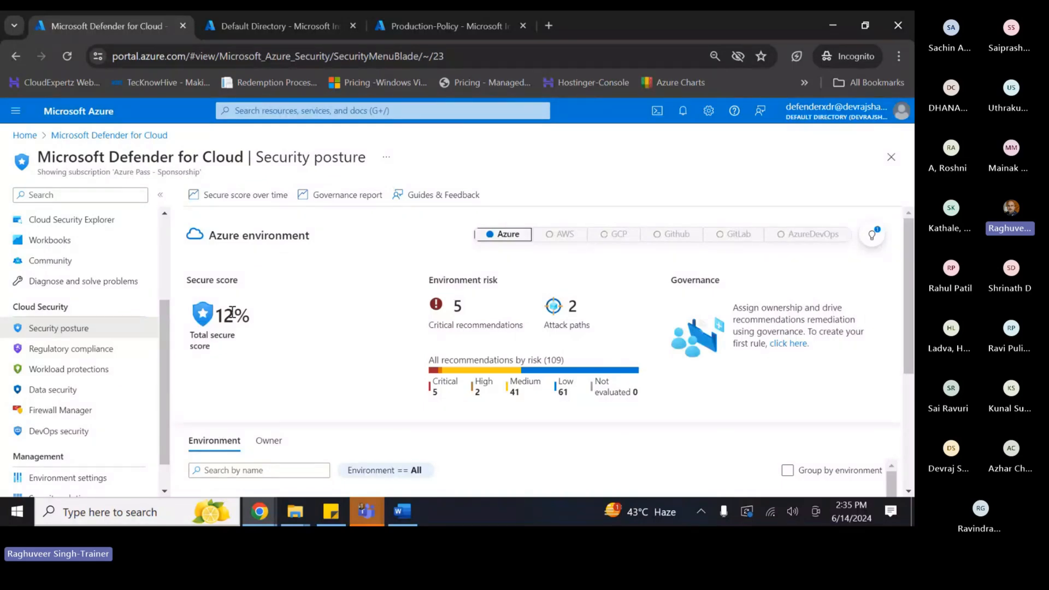
scroll(359, 389, "down", 2)
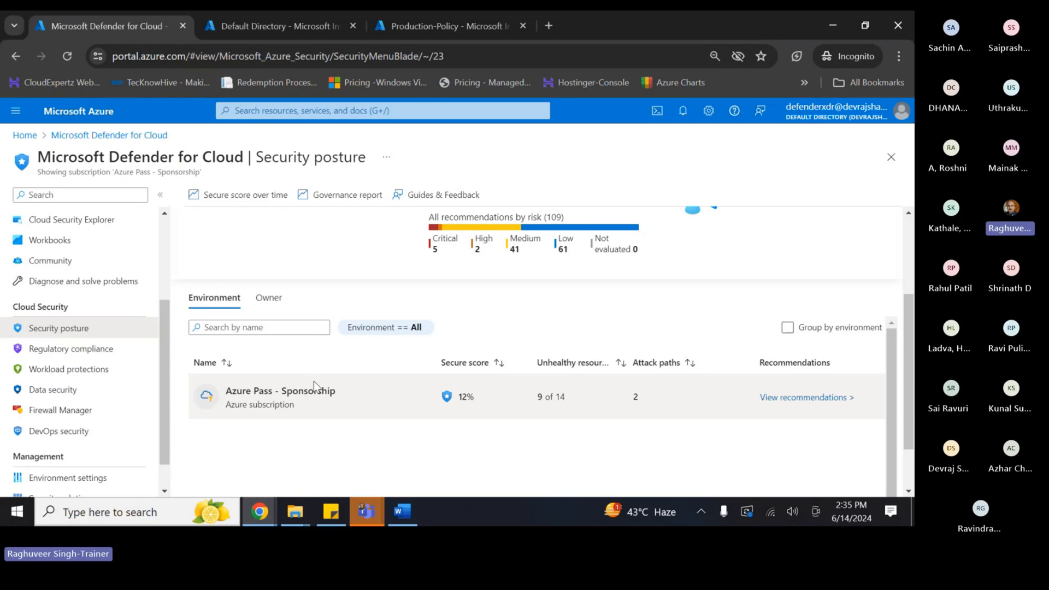
scroll(314, 385, "up", 3)
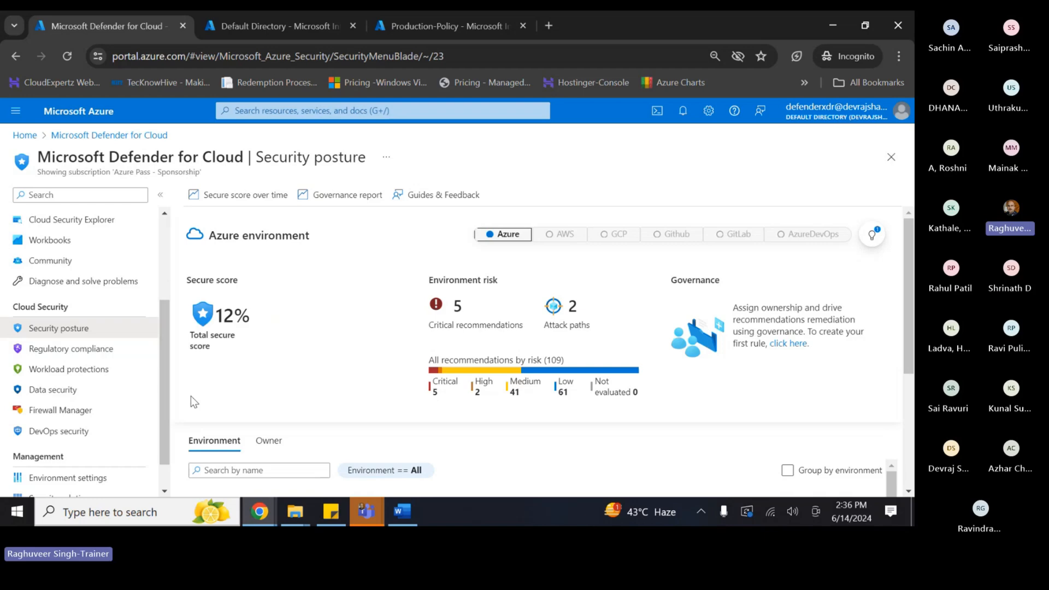
scroll(244, 372, "down", 3)
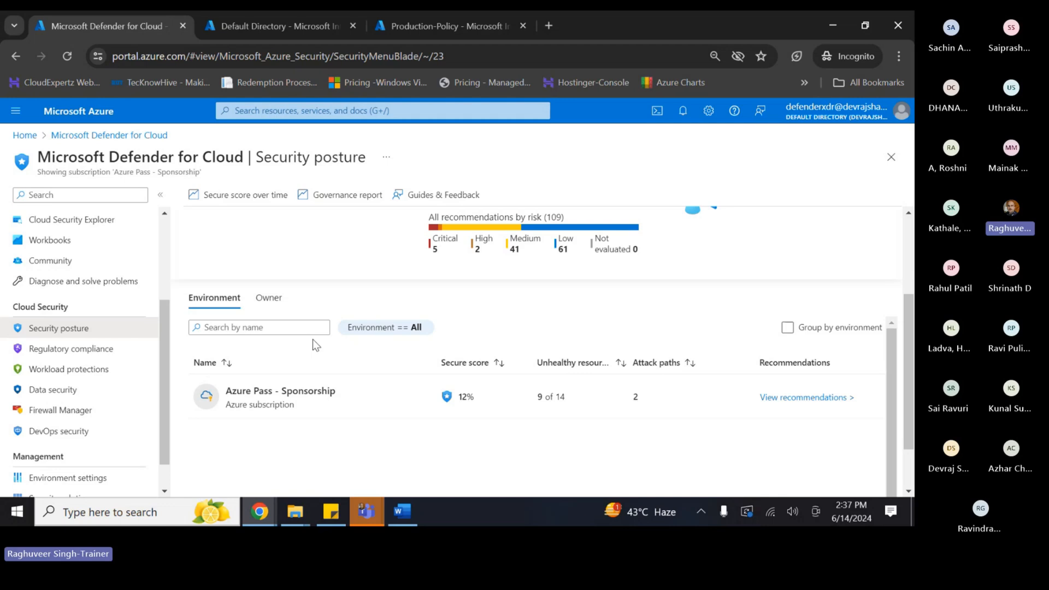
scroll(371, 414, "down", 1)
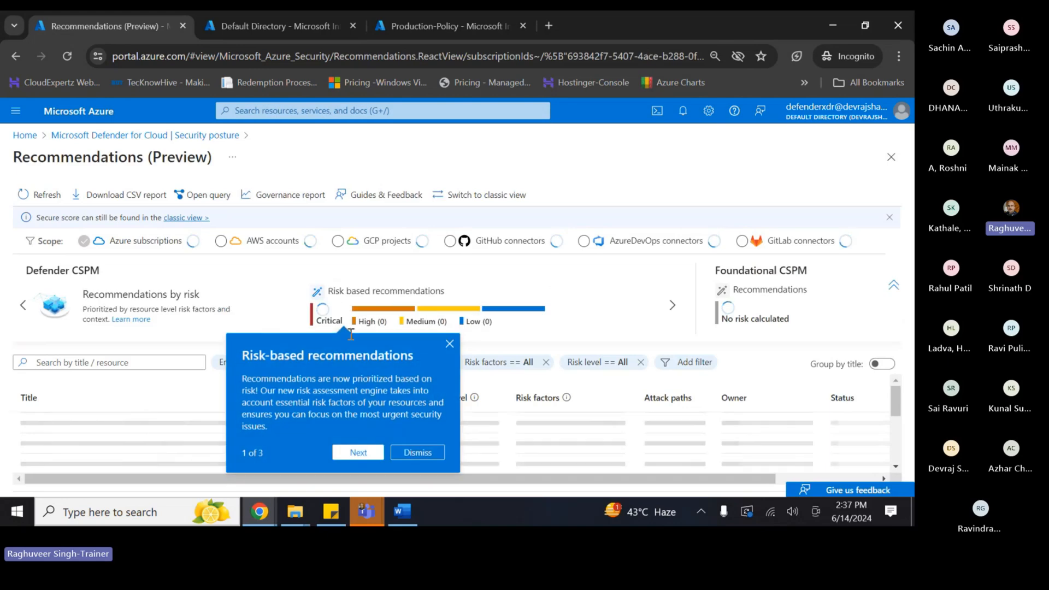
- Dismiss the risk-based recommendations tour on the Recommendations (Preview) page
left_click(532, 344)
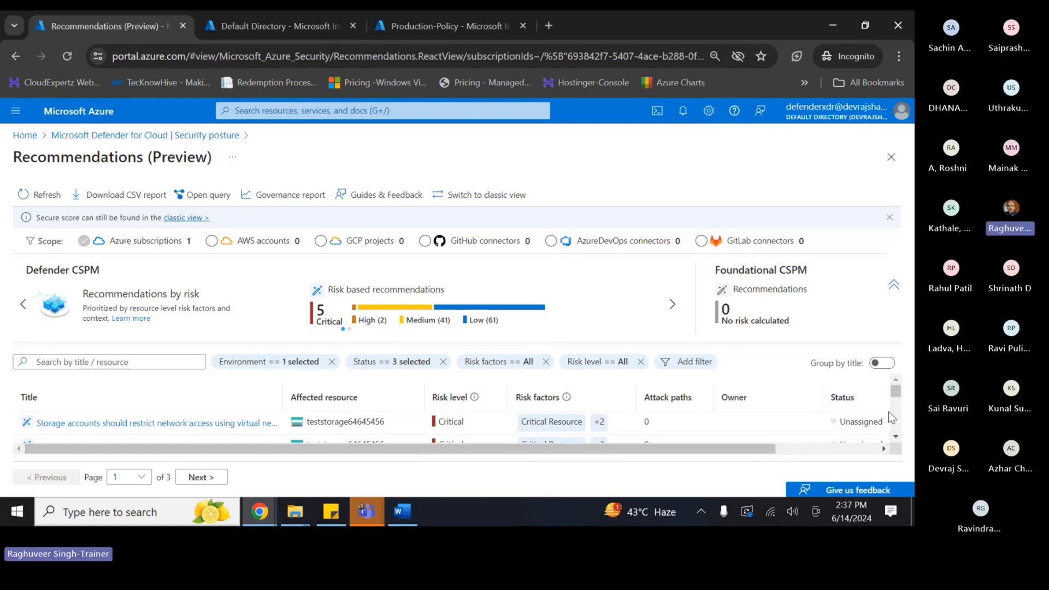
left_click(896, 437)
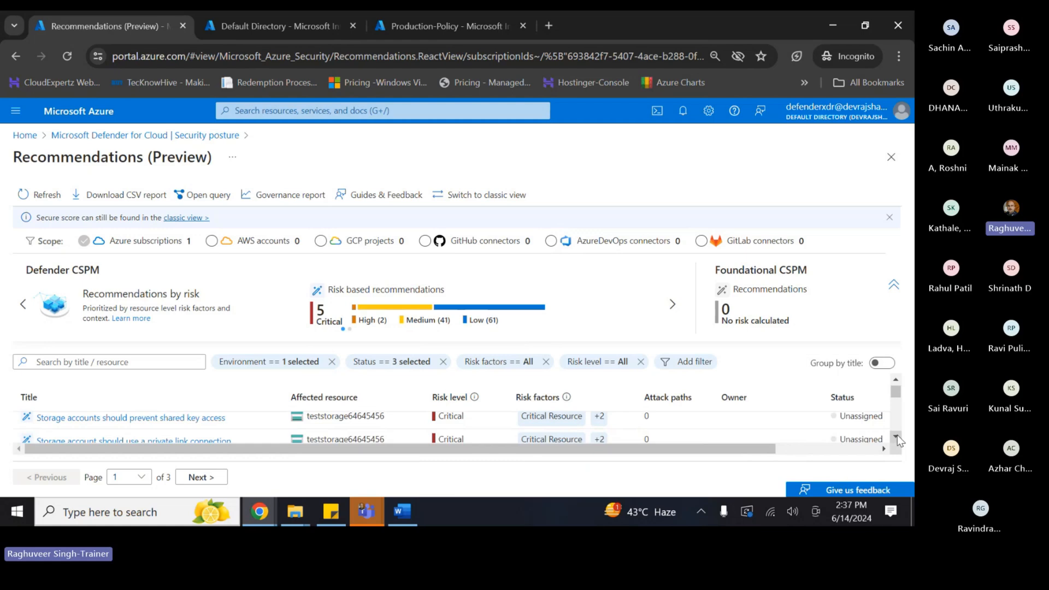
left_click(897, 437)
left_click(897, 437)
left_click(897, 437)
left_click(897, 437)
left_click(897, 436)
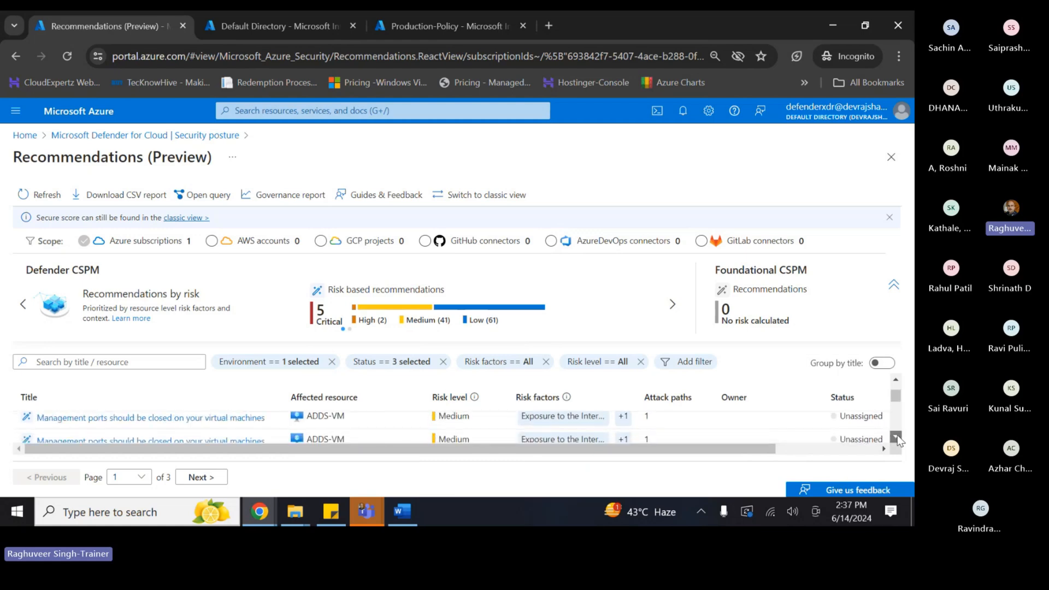
left_click(897, 437)
left_click(897, 437)
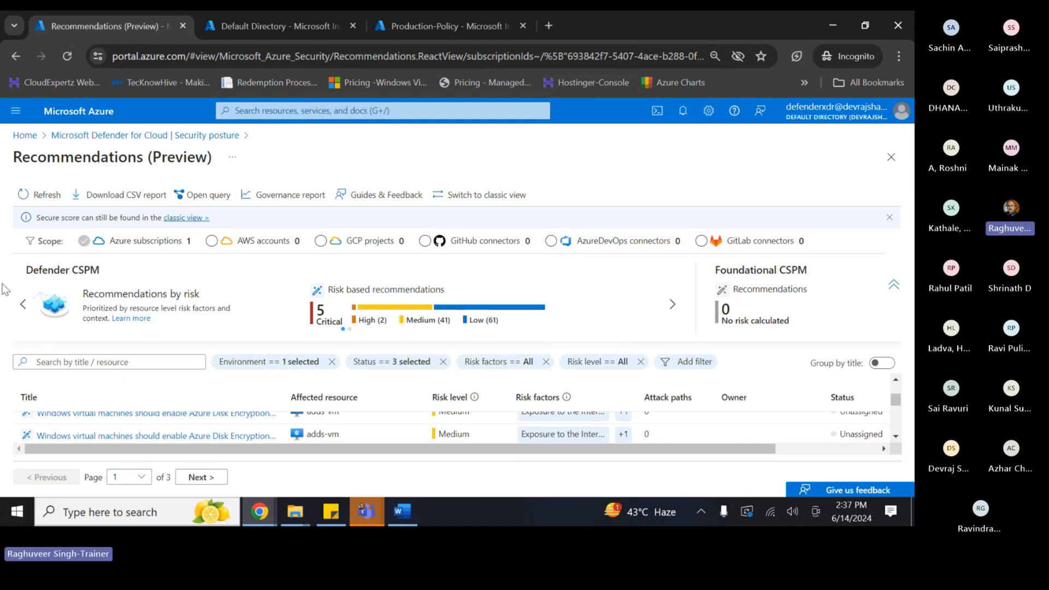
- Collapse the Defender CSPM summary so the list shows teststorage64645456's Critical recommendations at the top
left_click(892, 285)
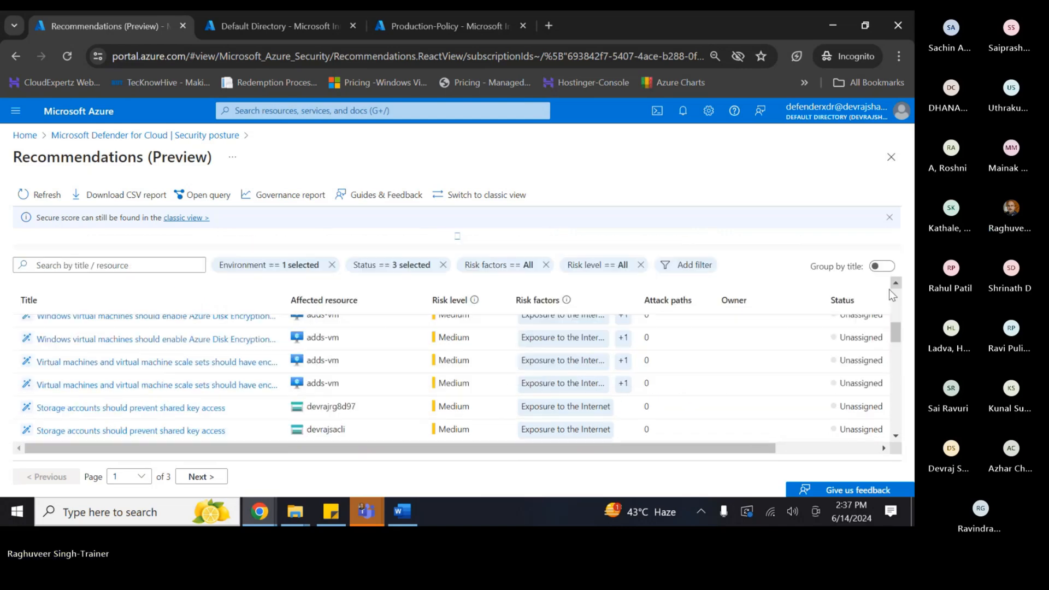
scroll(292, 394, "up", 3)
scroll(292, 394, "up", 5)
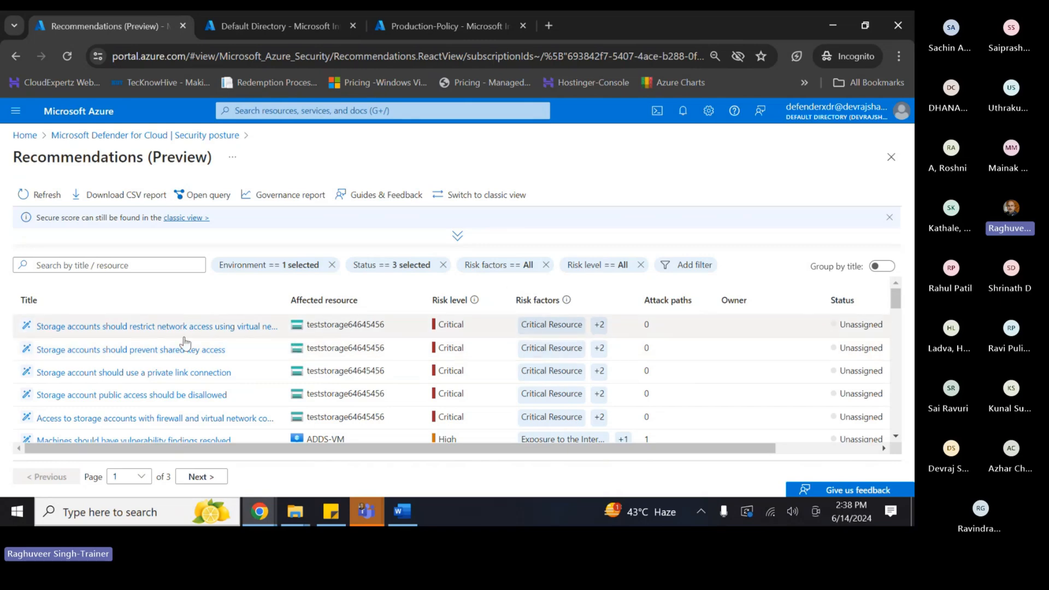
scroll(328, 342, "down", 3)
- Sort the recommendations by Affected resource and review the Critical storage and Medium/Low VM items
scroll(327, 368, "up", 1)
scroll(328, 370, "up", 2)
scroll(356, 328, "down", 3)
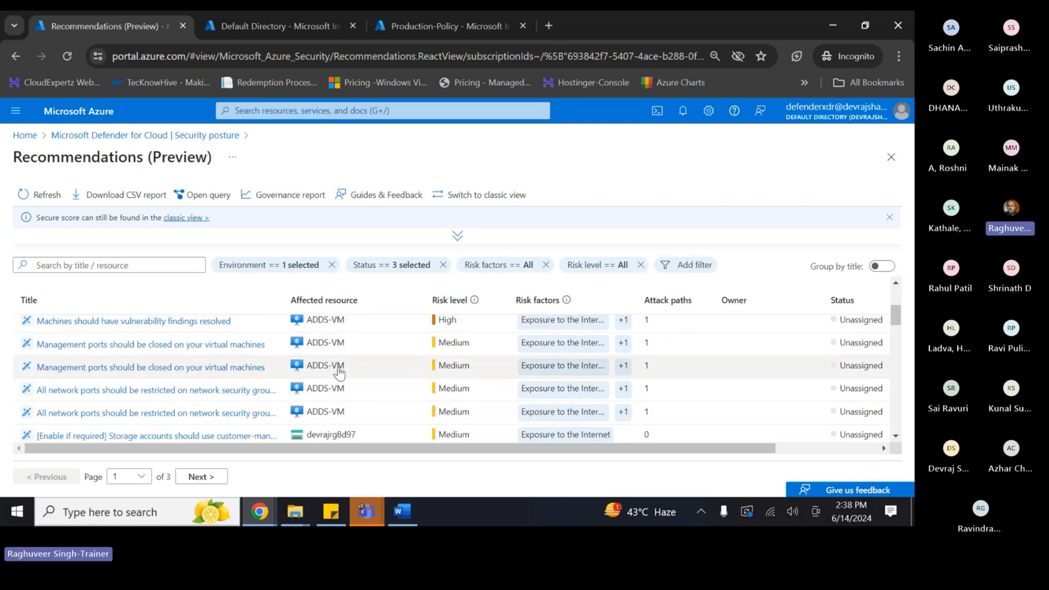
scroll(334, 408, "down", 3)
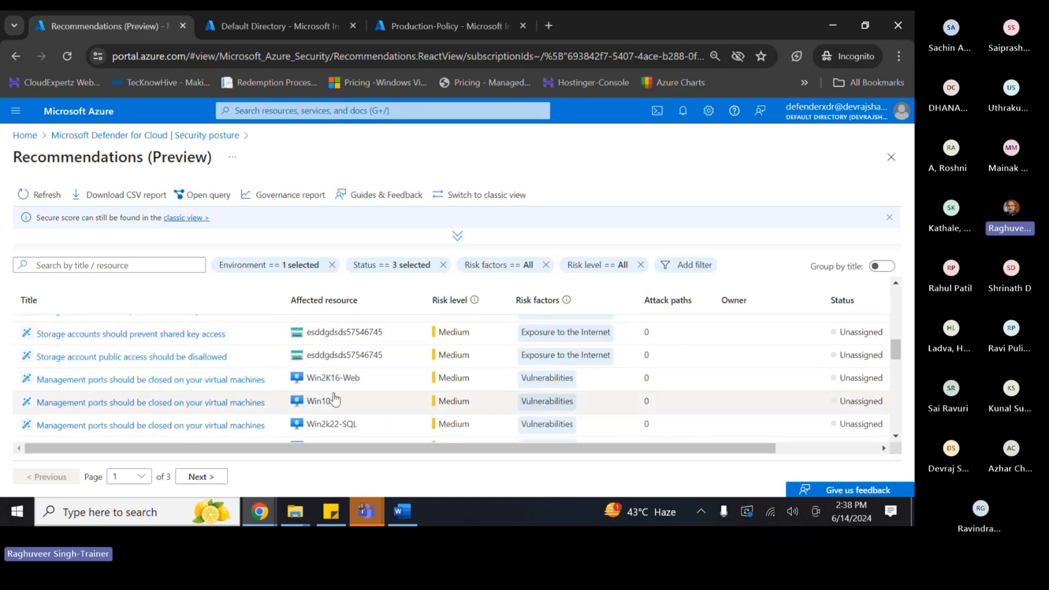
left_click(330, 301)
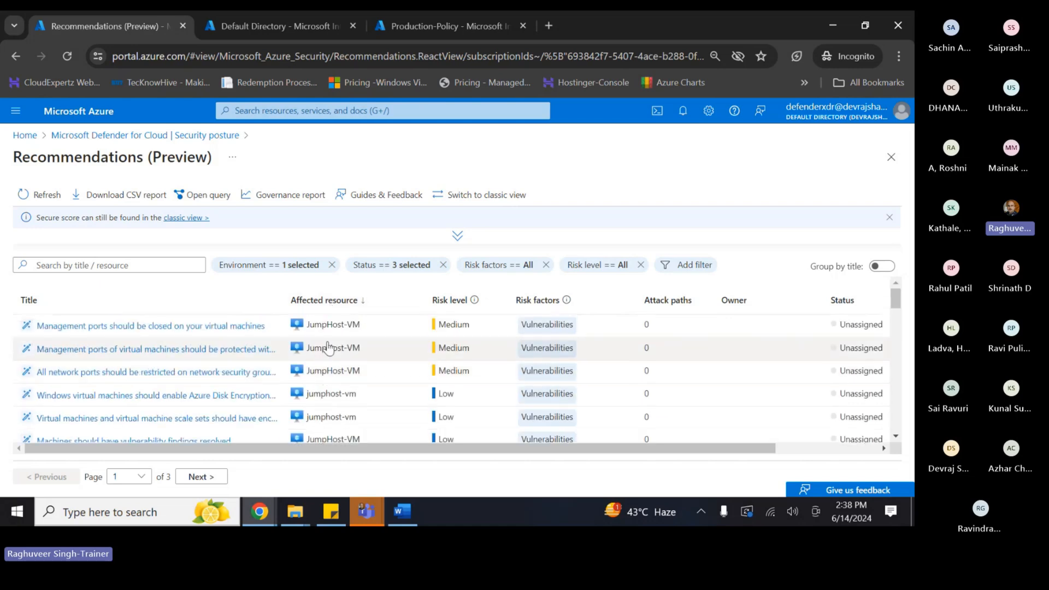
scroll(347, 380, "down", 10)
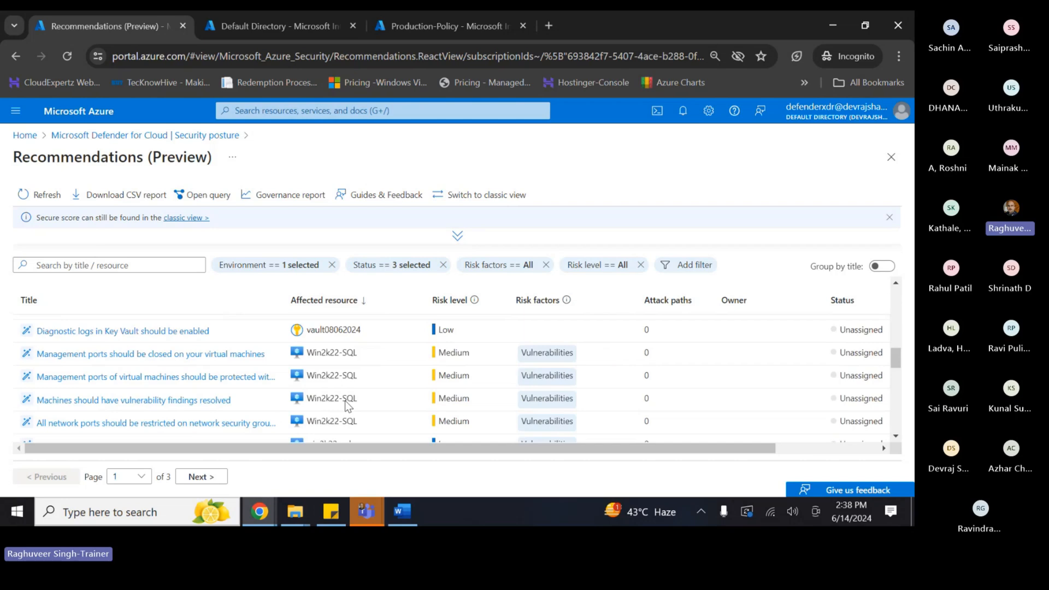
scroll(338, 369, "down", 5)
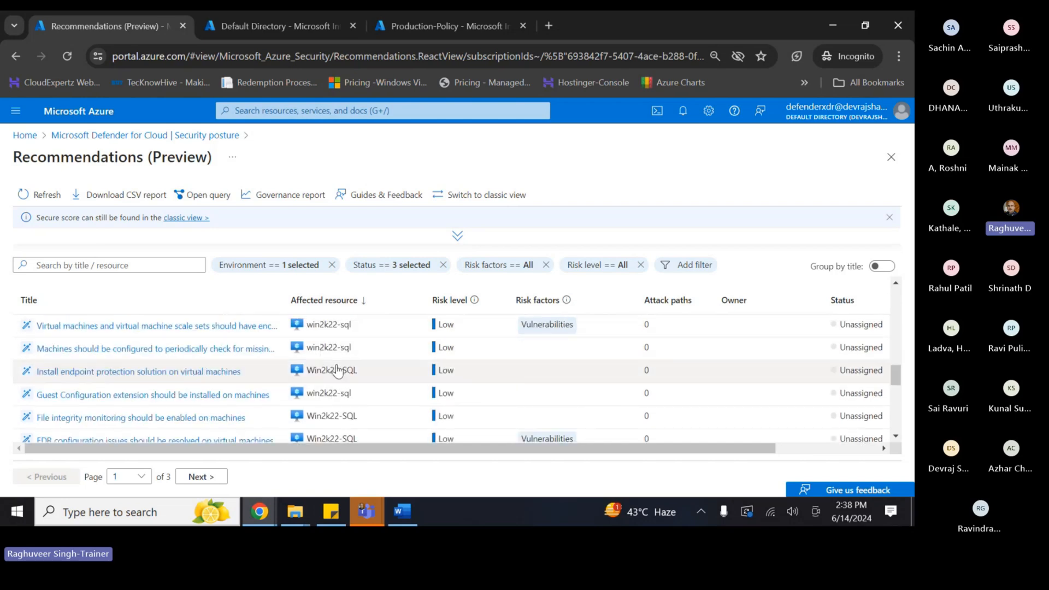
scroll(337, 369, "down", 10)
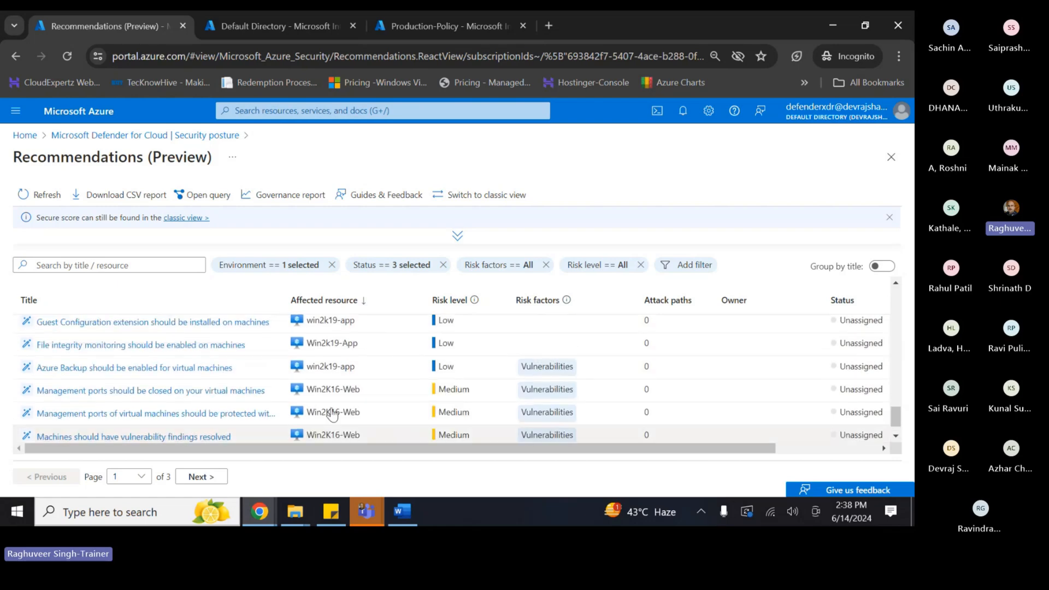
scroll(332, 415, "up", 20)
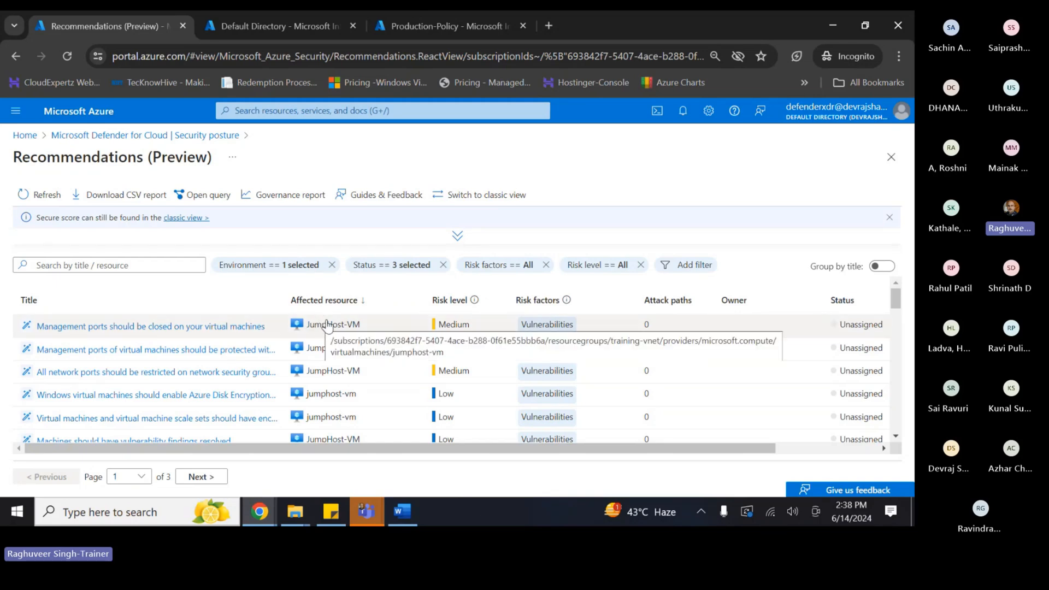
scroll(335, 355, "down", 5)
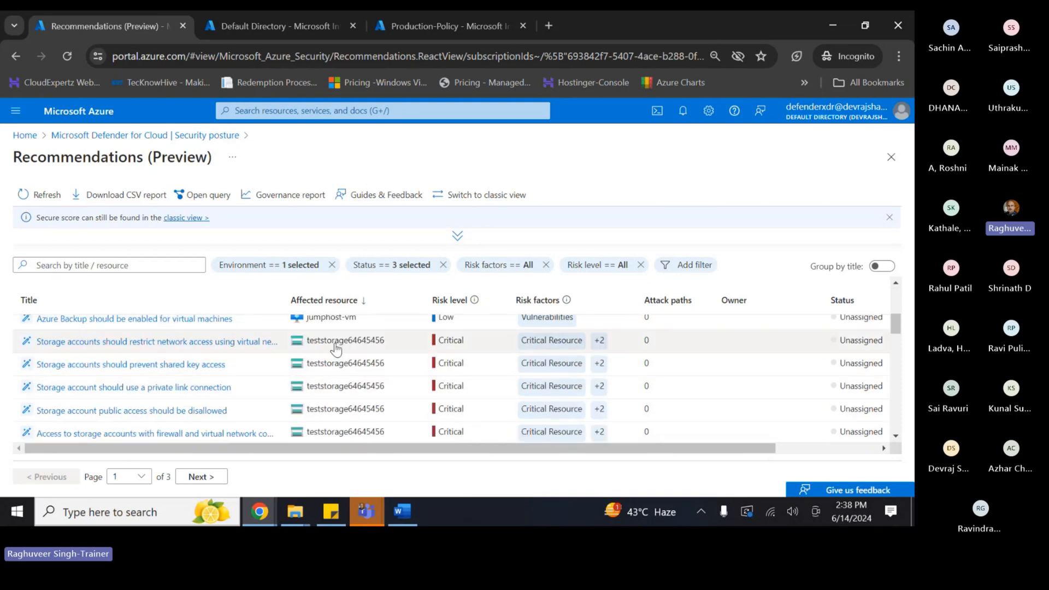
scroll(335, 348, "down", 8)
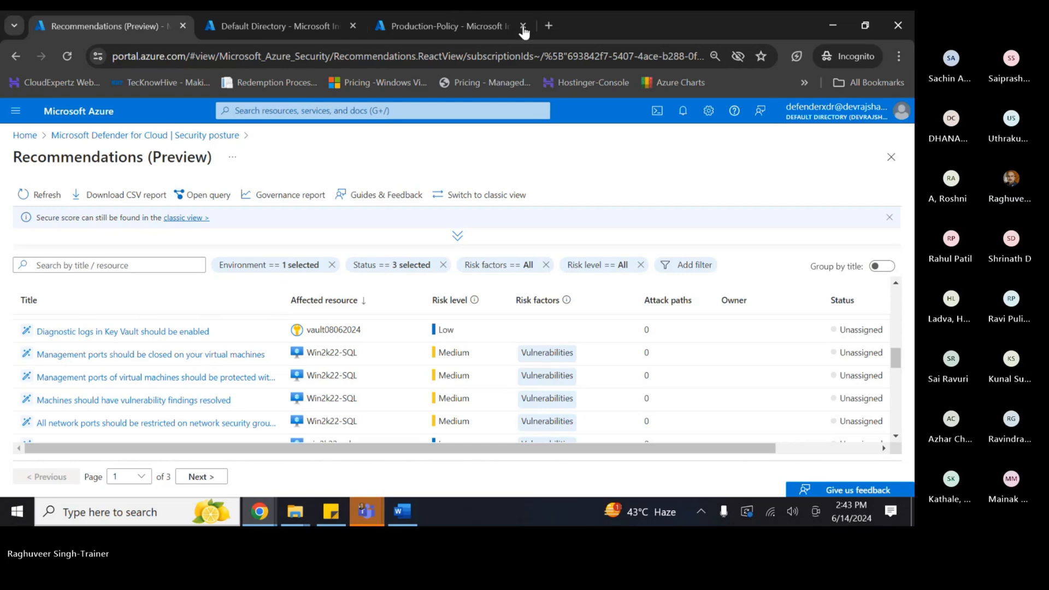
- Bring up the open meeting app windows from the taskbar to choose one
left_click(366, 512)
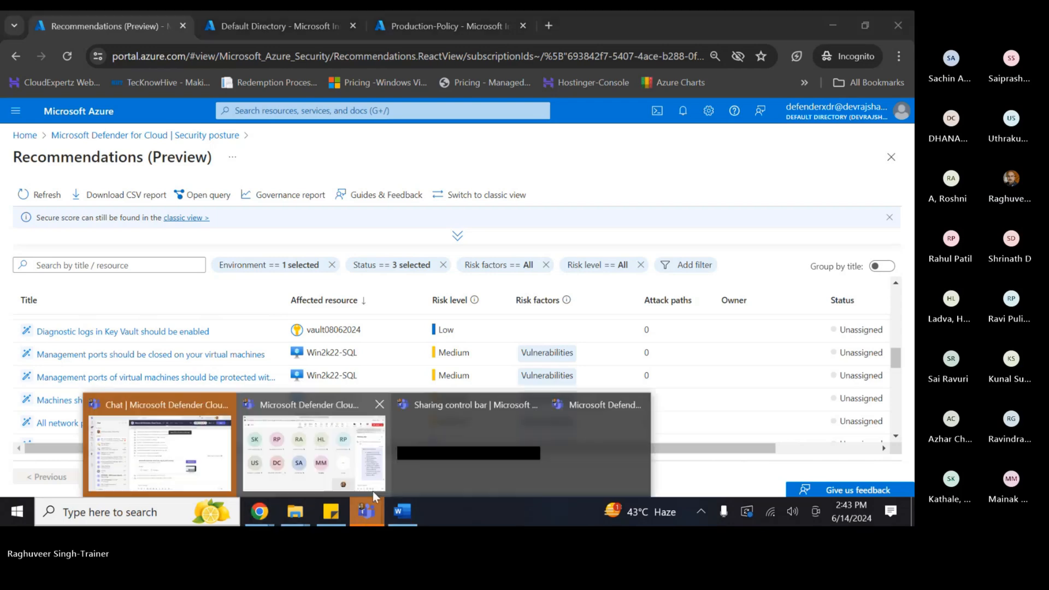
left_click(302, 442)
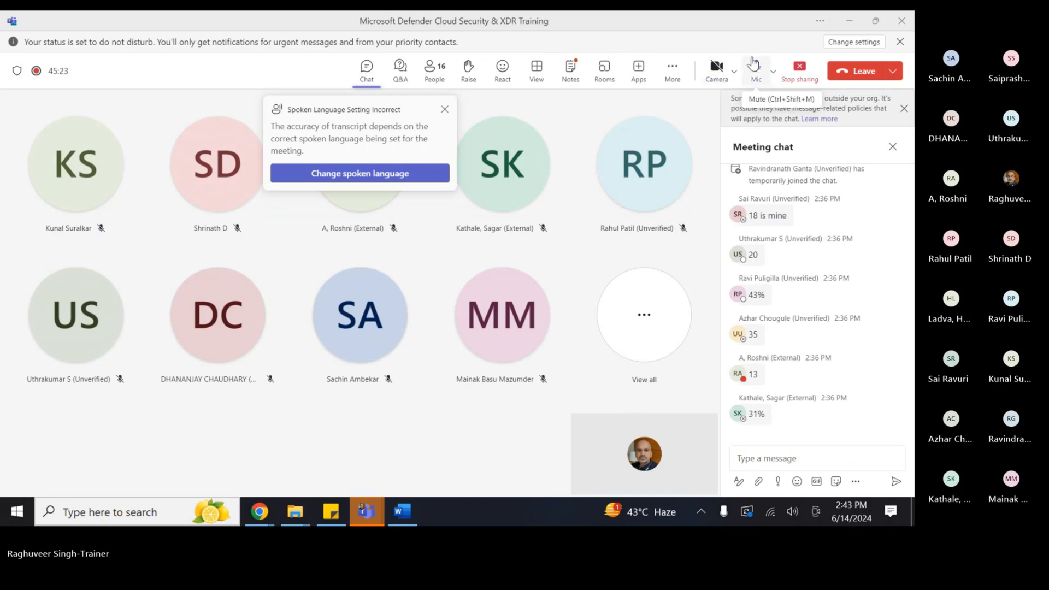
left_click(753, 65)
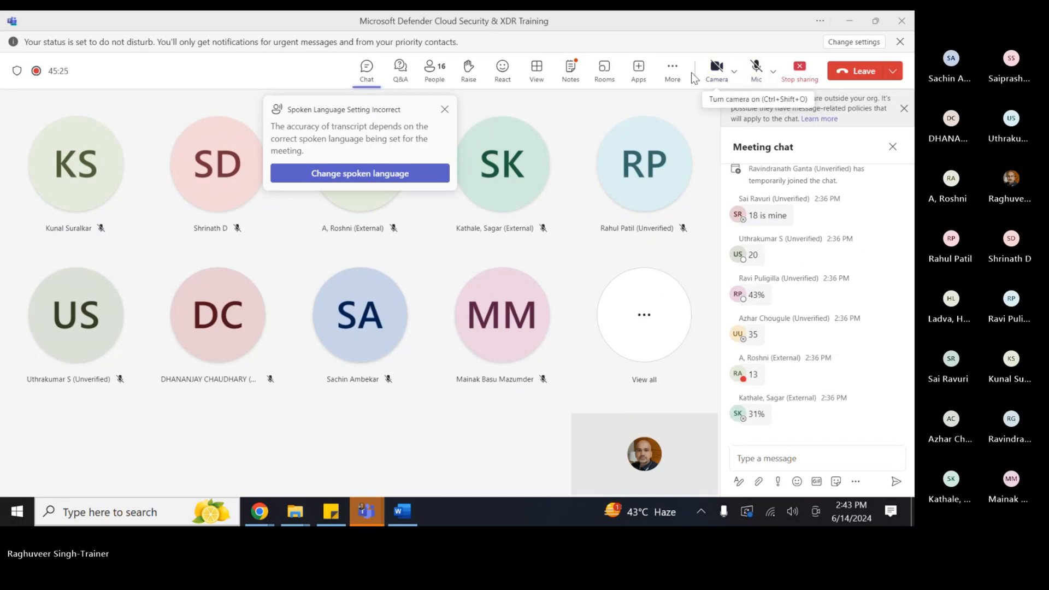
left_click(672, 69)
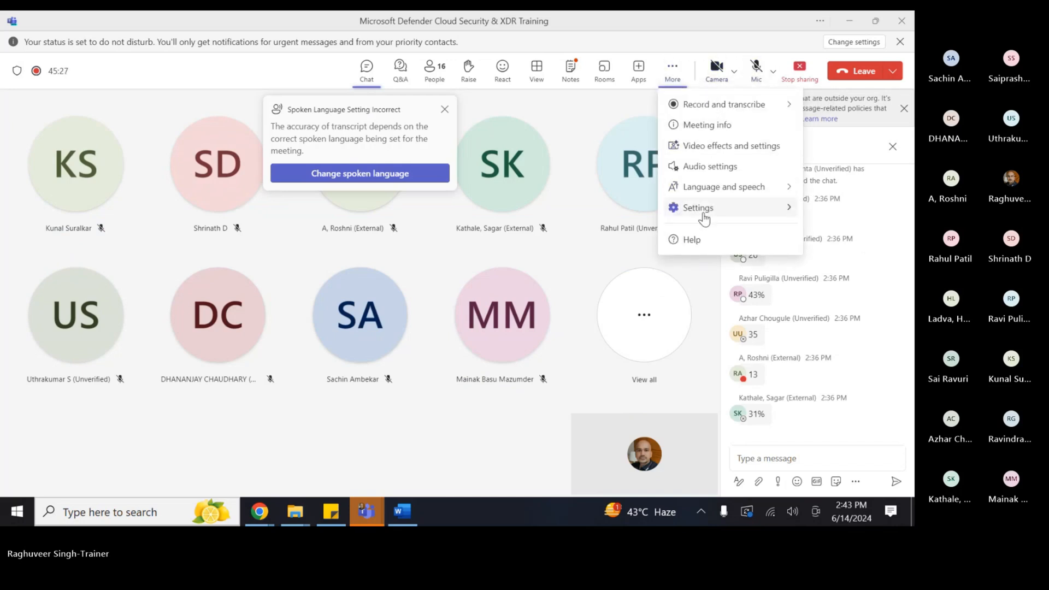
left_click(668, 71)
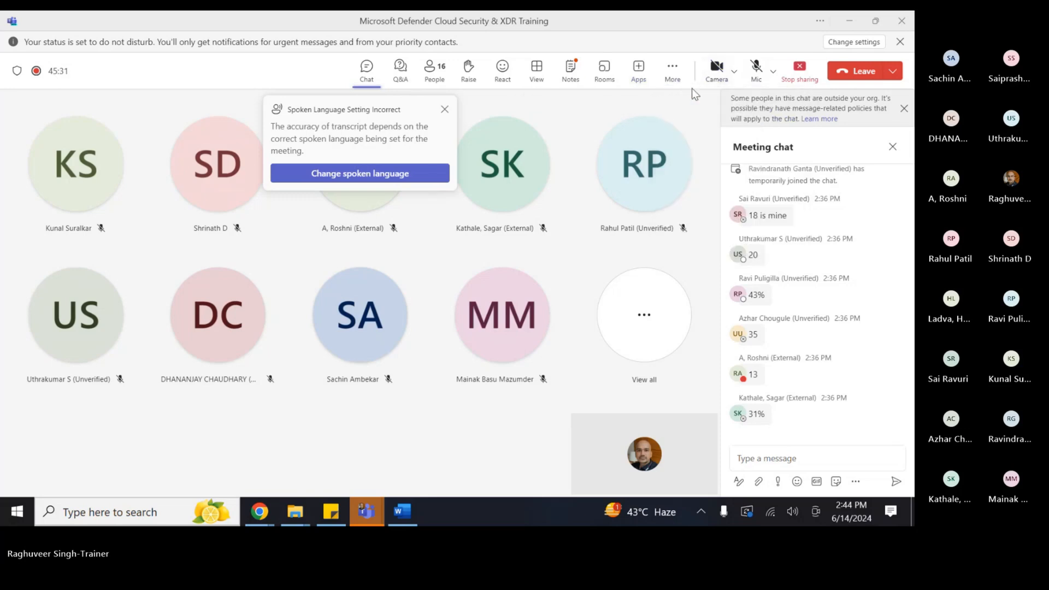
- Check Record and transcribe under More, then unmute the microphone in the training meeting
left_click(674, 73)
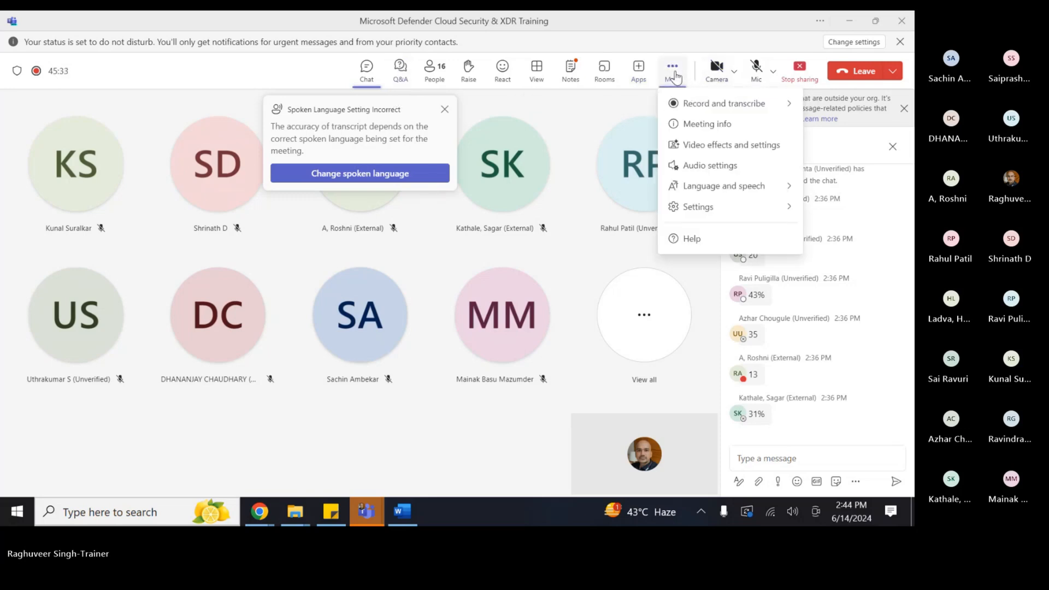
mouse_move(696, 104)
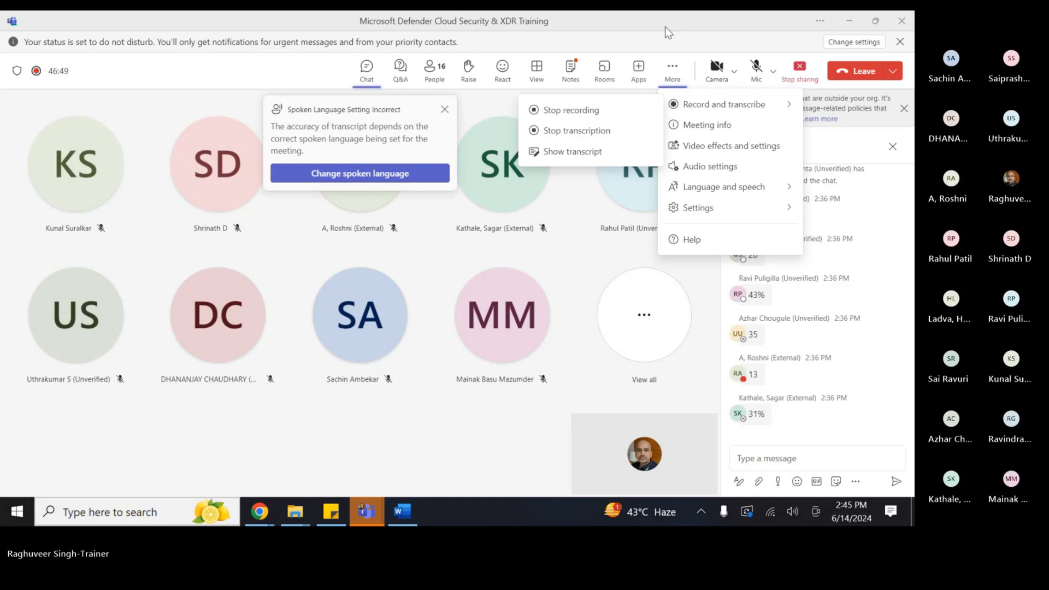
left_click(756, 67)
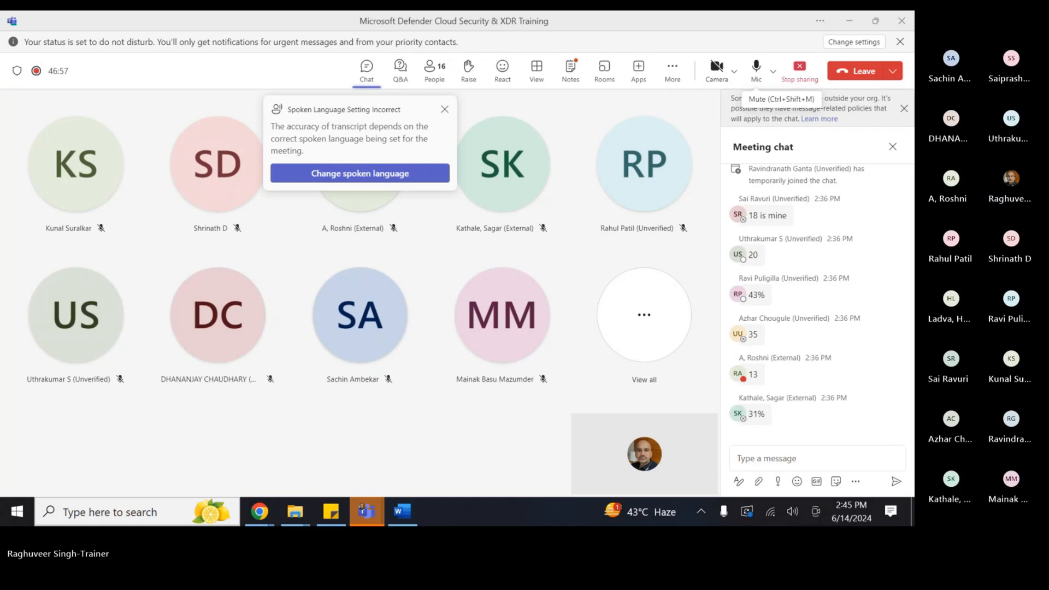
- Close the spoken-language notice, turn the camera on, and bring up the Word transcript
left_click(444, 110)
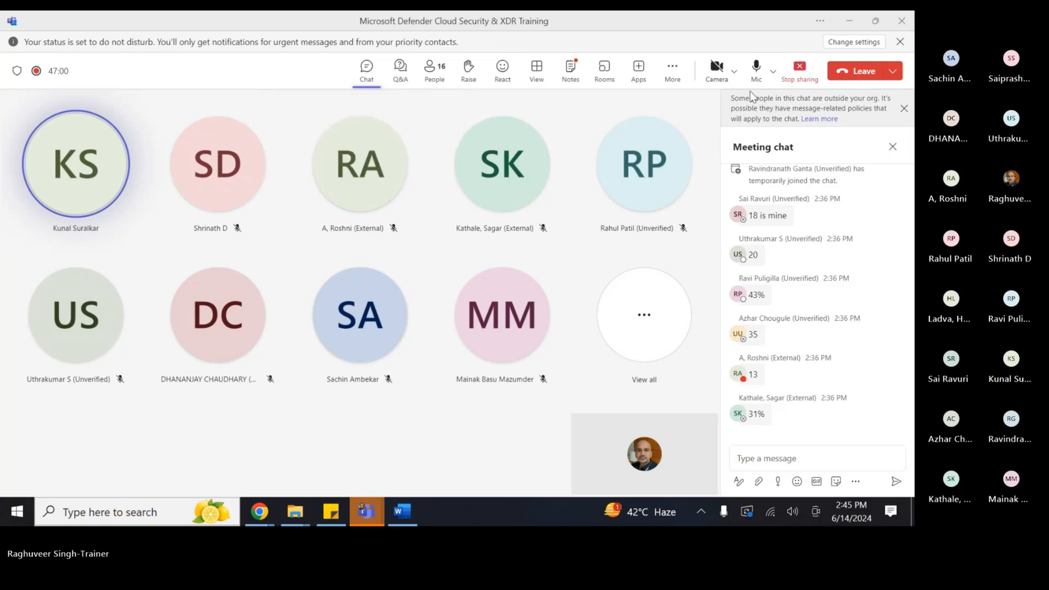
left_click(715, 68)
left_click(401, 511)
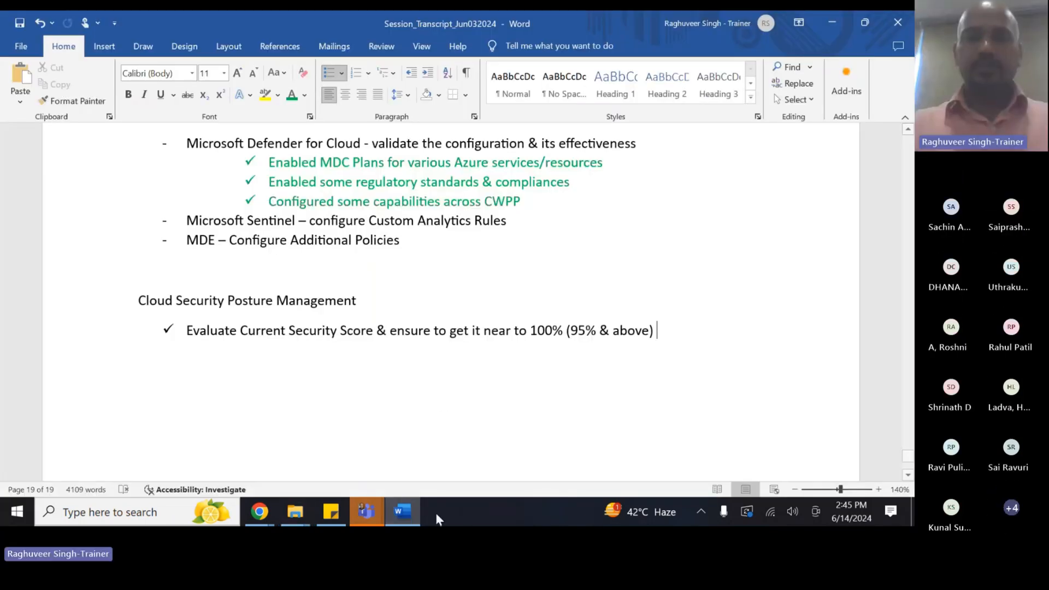
left_click(402, 510)
- Insert '(Posture)' before 'Score' in the Word security score checklist line
left_click(401, 513)
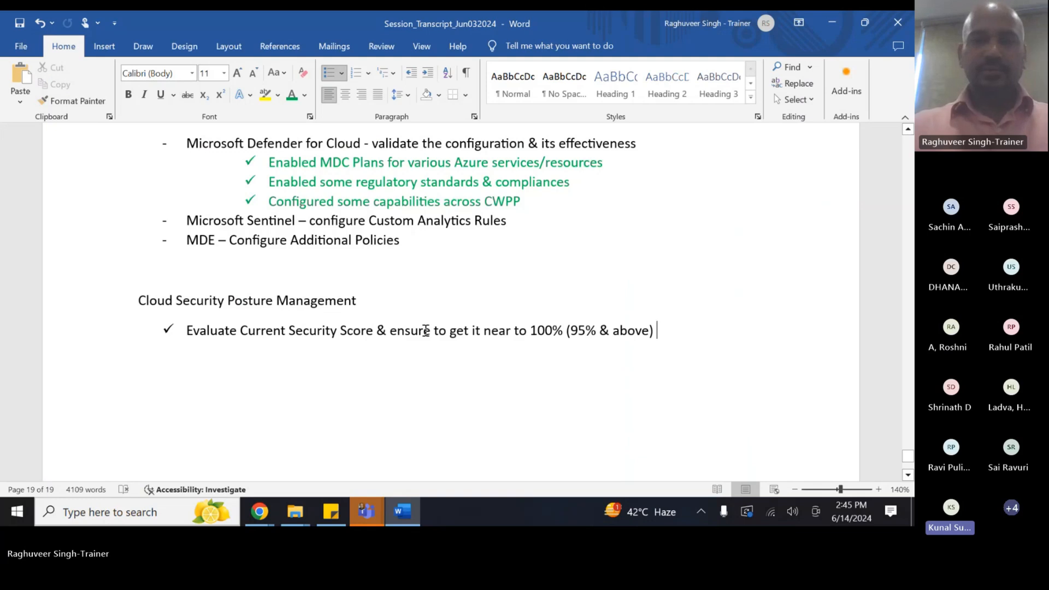
scroll(414, 322, "down", 2)
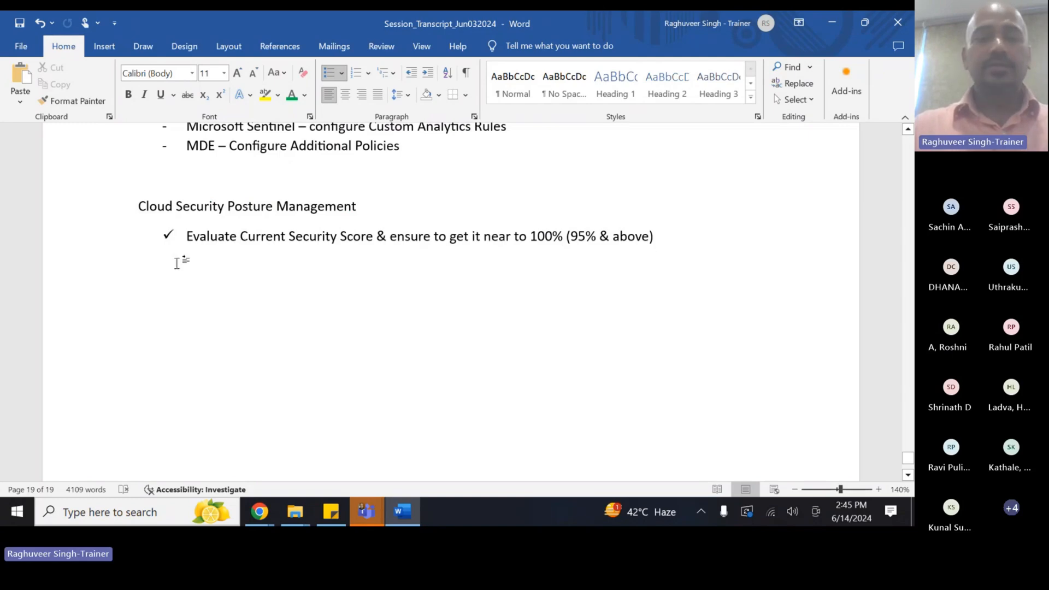
left_click(340, 236)
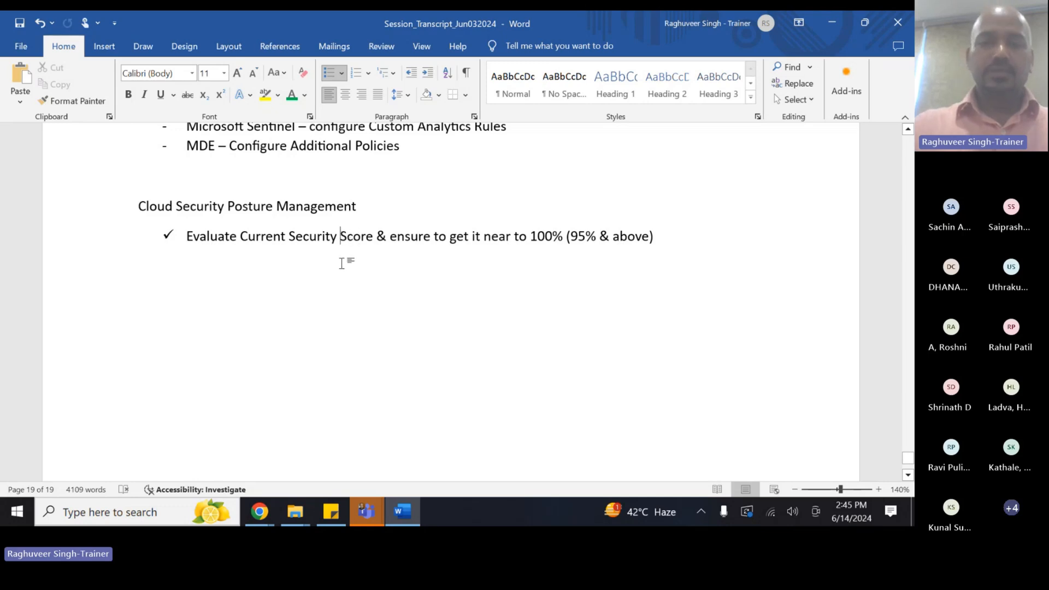
type("(Posture")
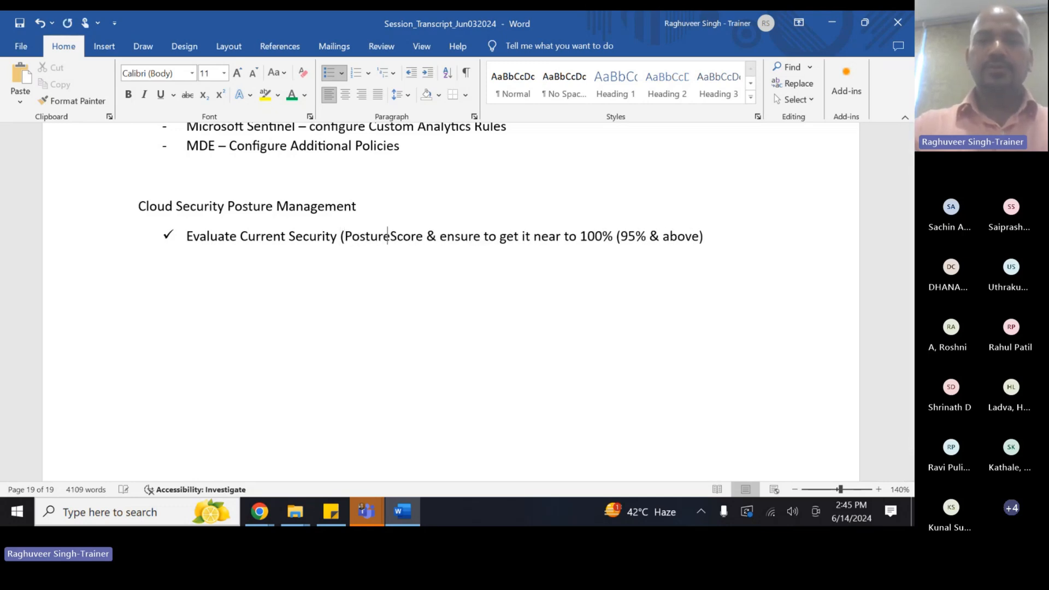
type(")")
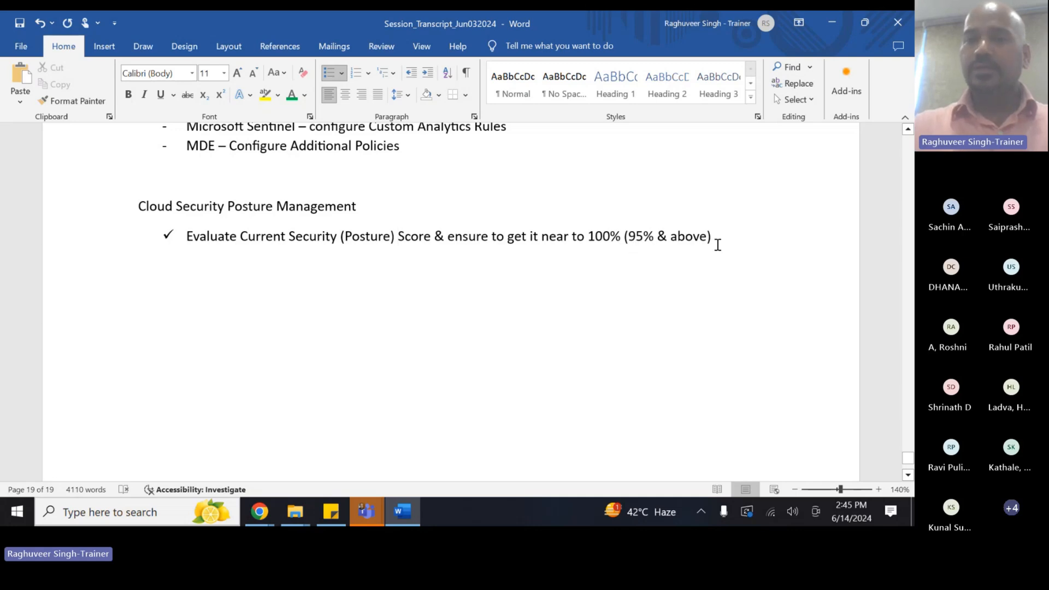
- Add a four-diamond sub-bullet reading 'Look for failed controls & remediate them.'
left_click(762, 235)
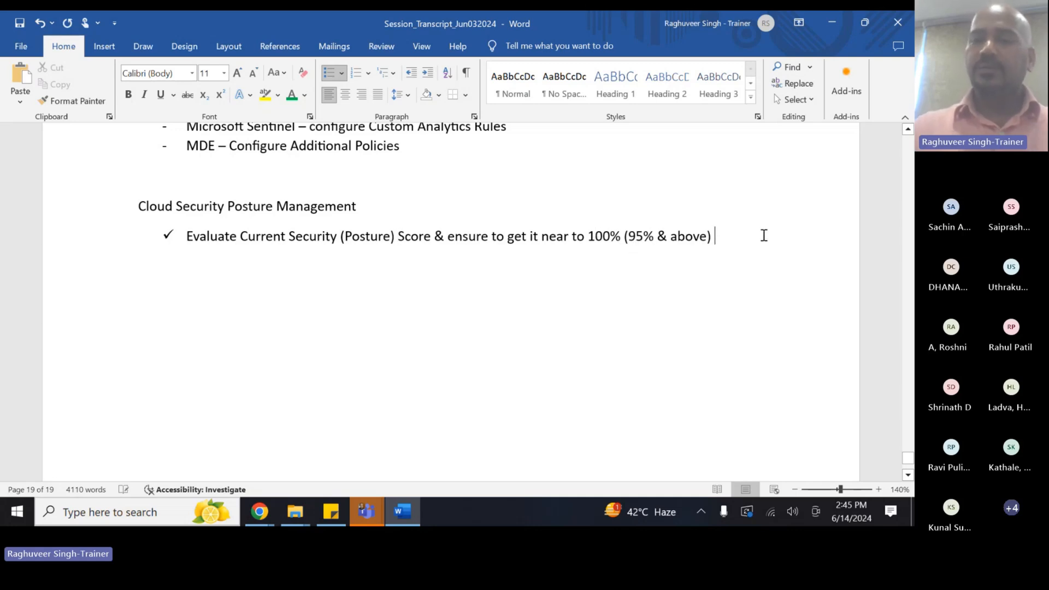
key("Return")
key("BackSpace")
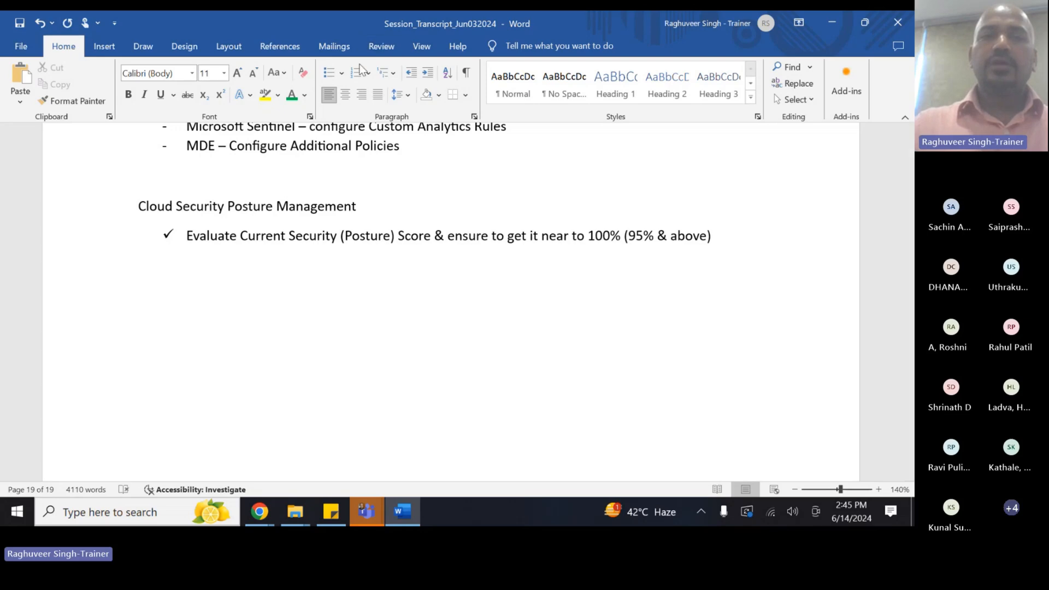
left_click(342, 75)
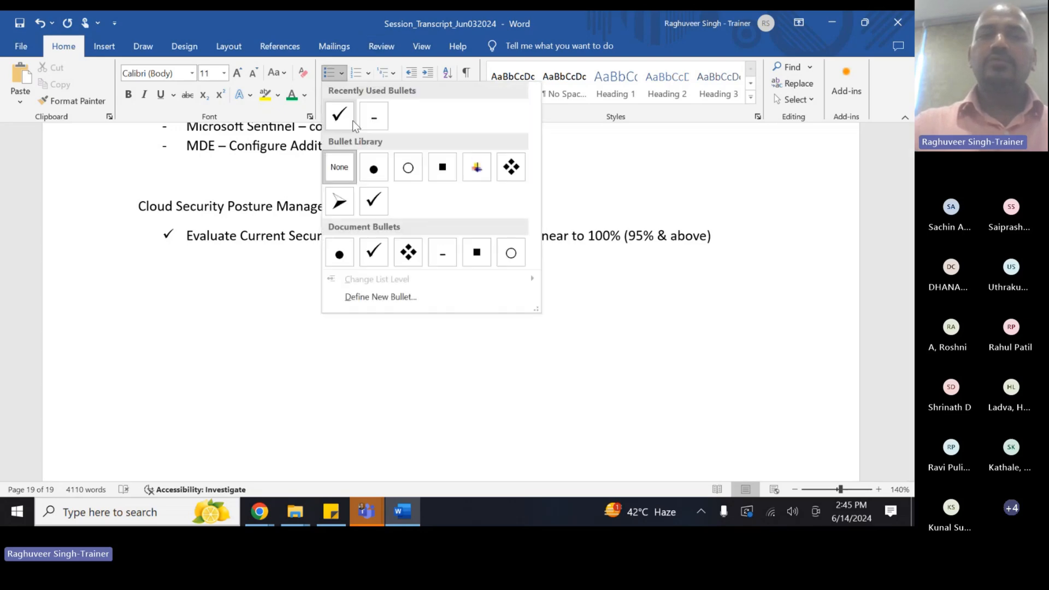
left_click(404, 250)
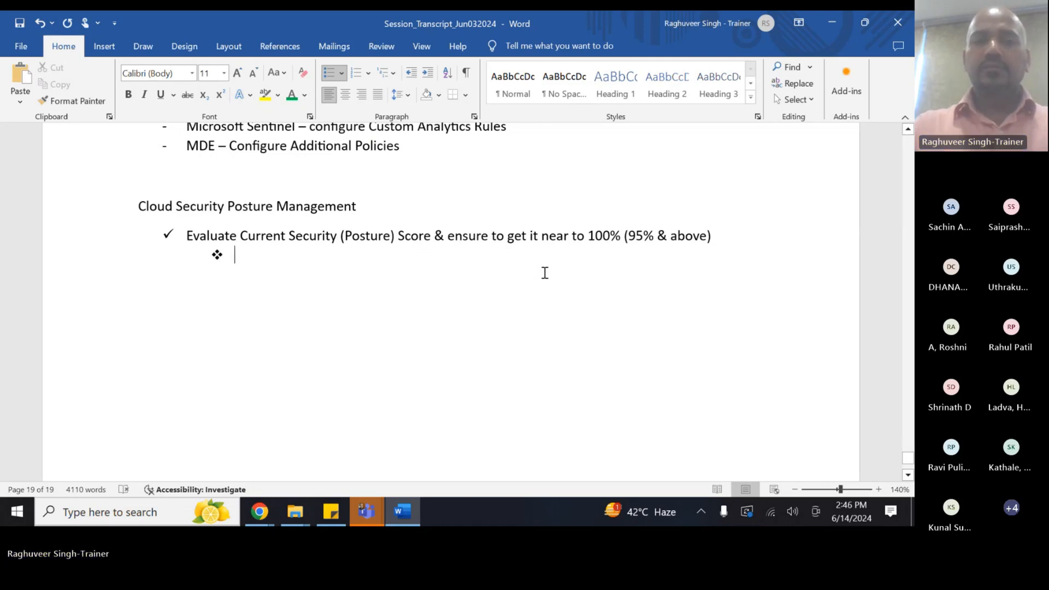
type("e")
key("BackSpace")
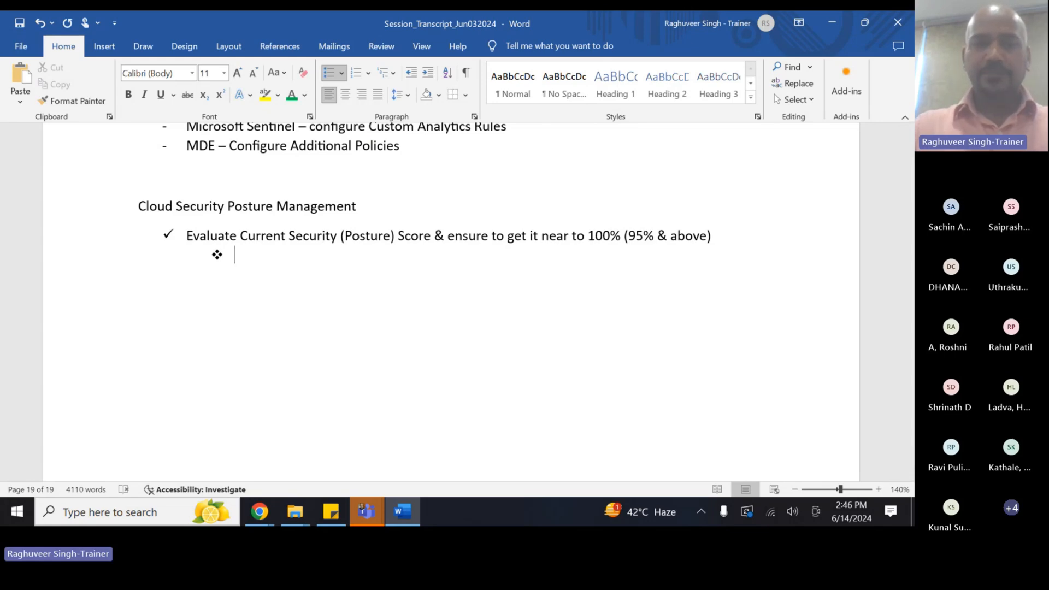
type("Loo")
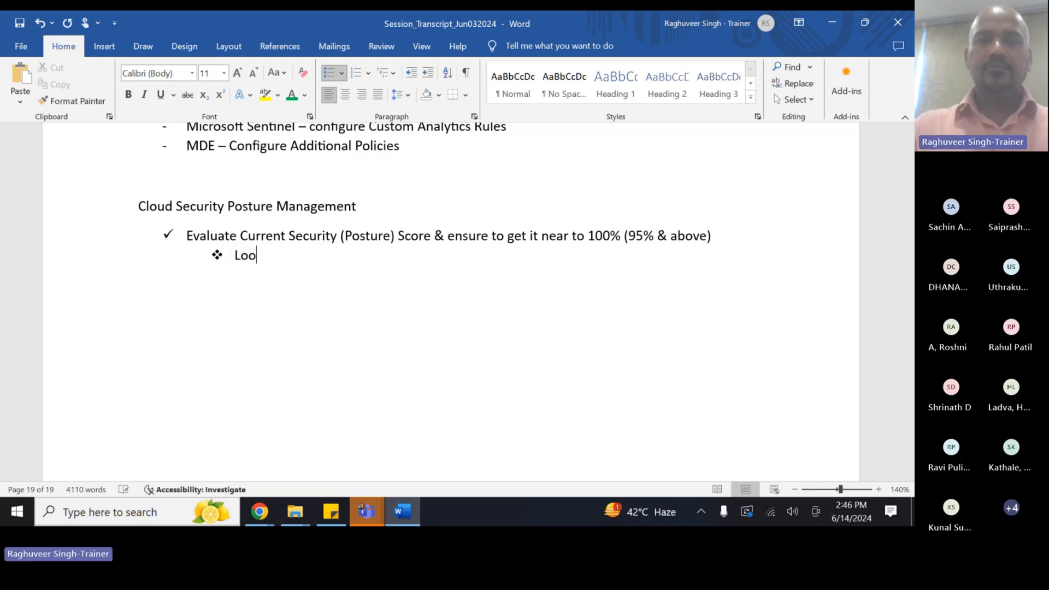
type("k for fail")
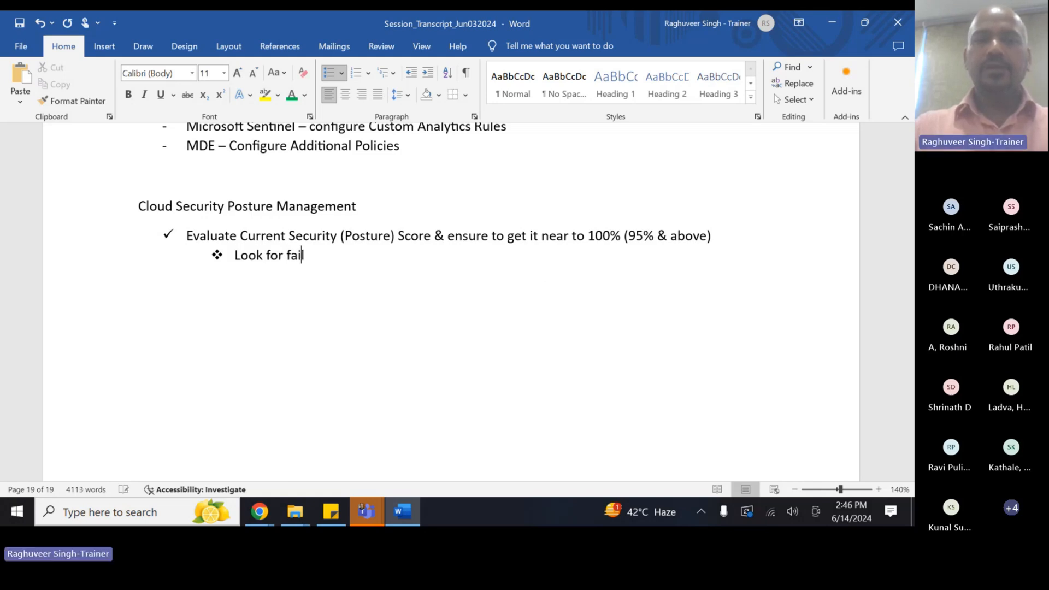
type("ed controls")
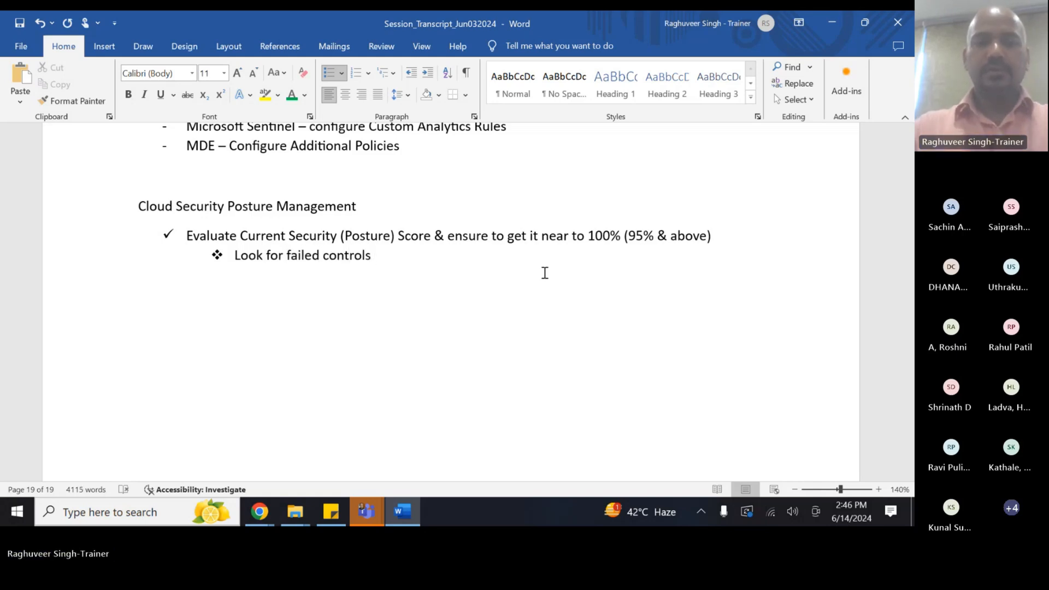
type(" & rem")
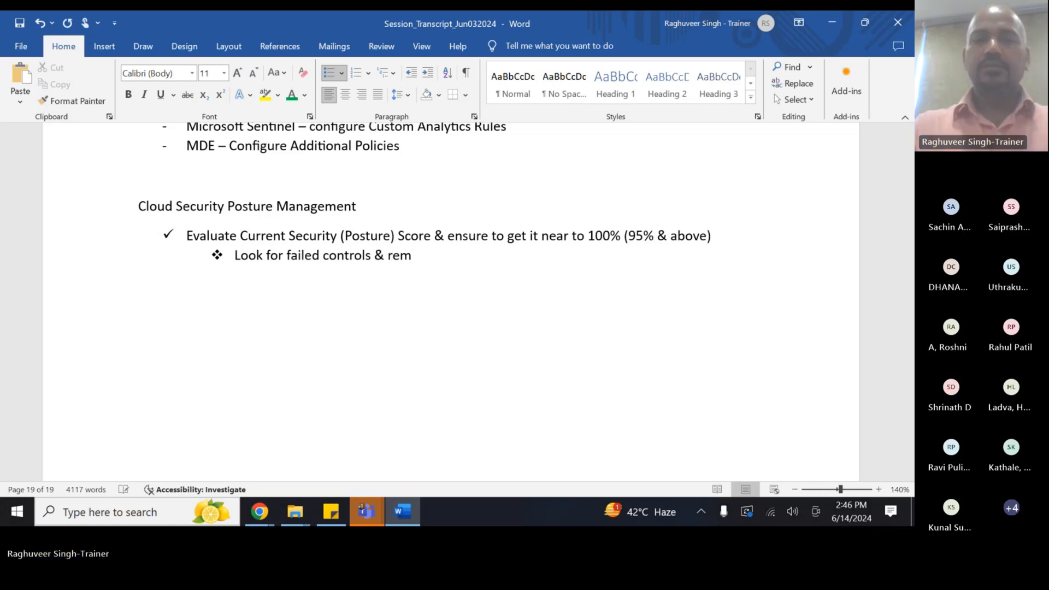
type("edaute")
key("BackSpace")
key("BackSpace")
key("BackSpace")
key("BackSpace")
key("BackSpace")
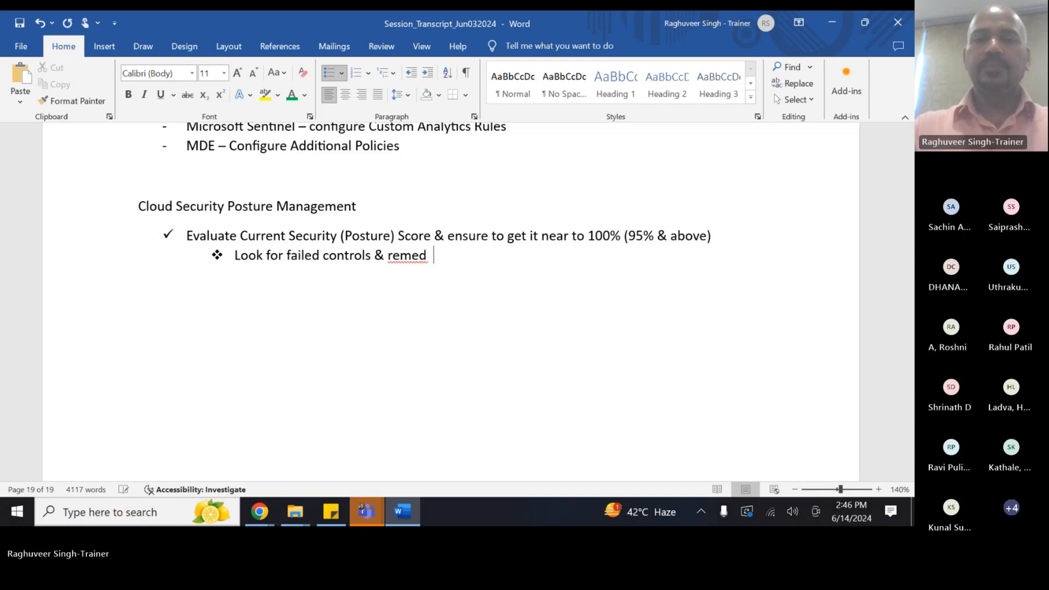
type("iate them.")
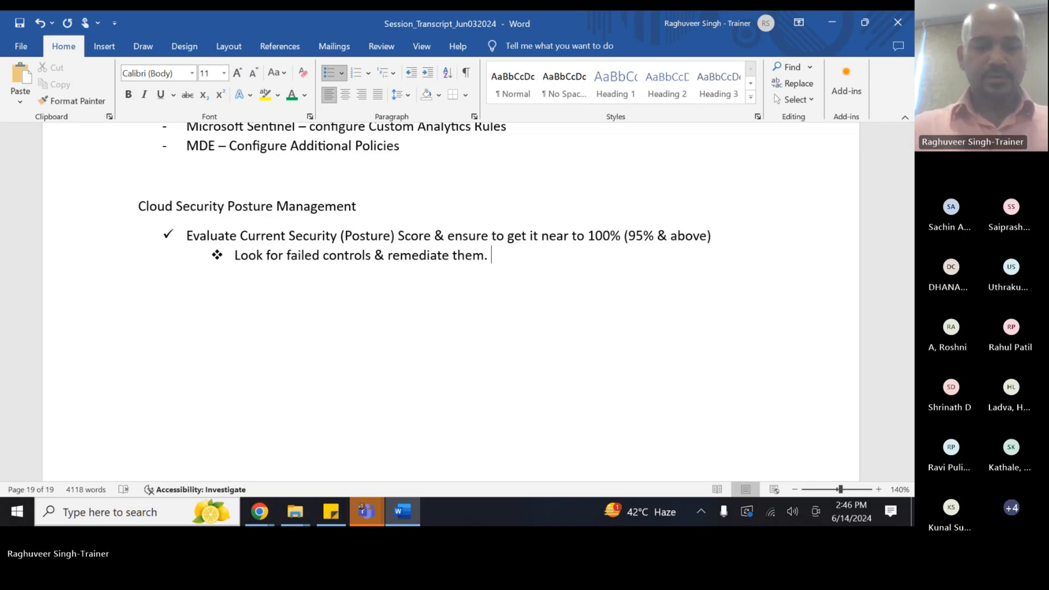
key("alt+Tab")
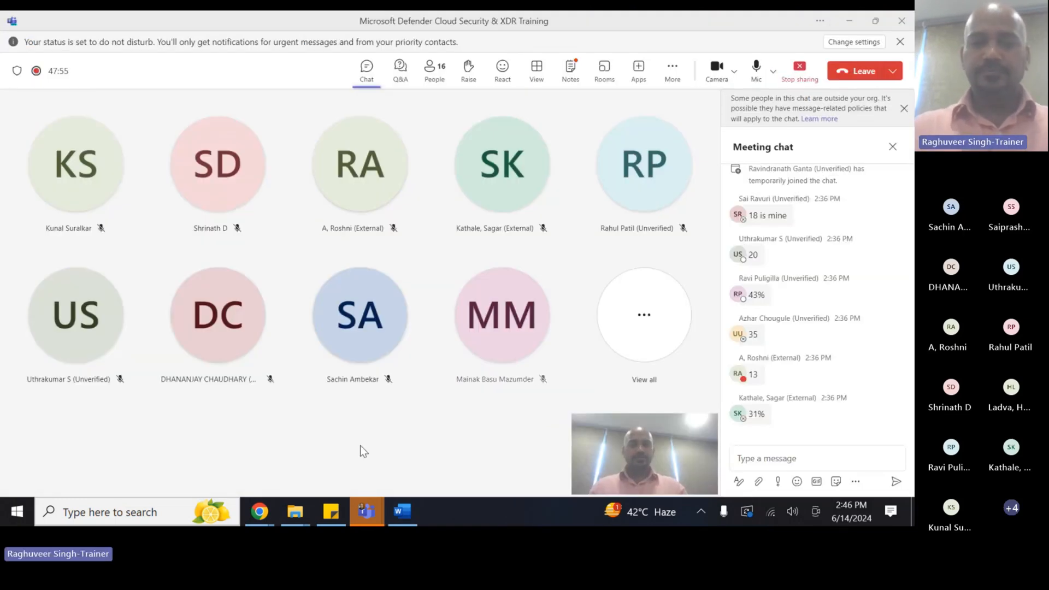
- Switch Chrome to the Defender for Cloud Recommendations (Preview) window
left_click(259, 511)
left_click(333, 437)
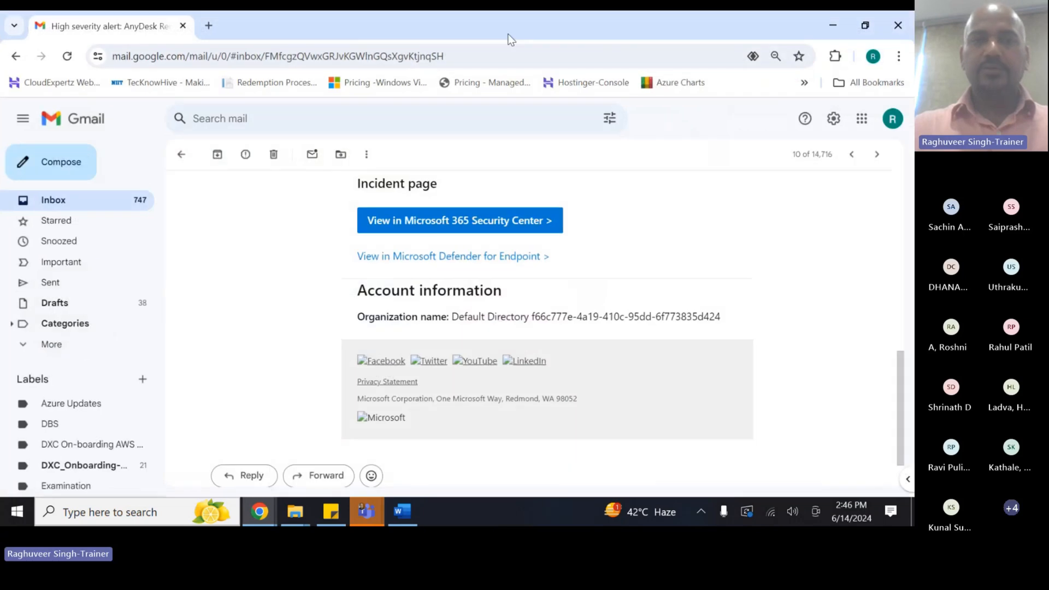
mouse_move(259, 511)
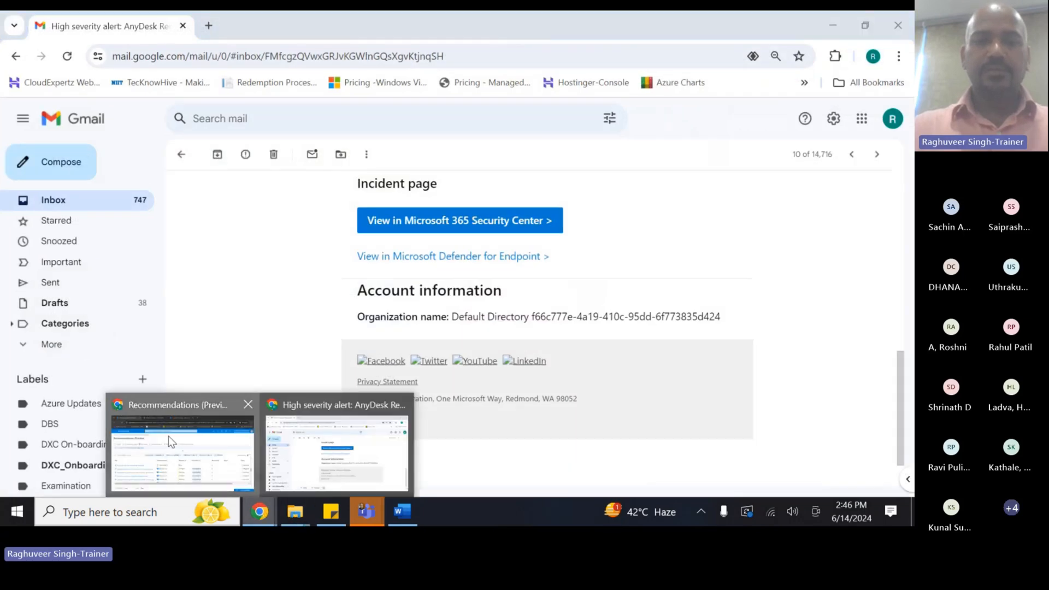
left_click(171, 441)
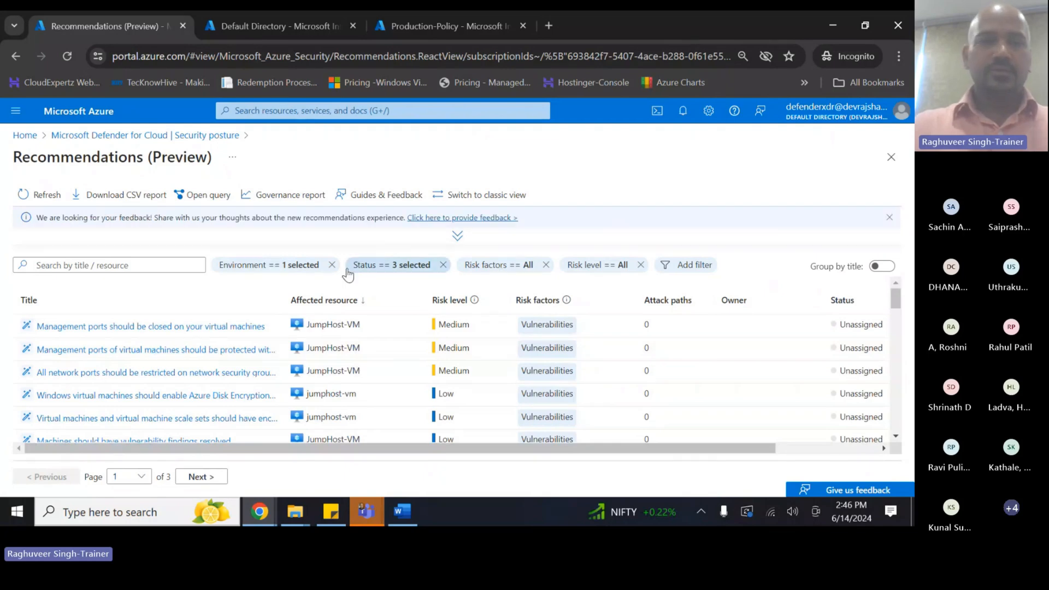
- Sort the recommendations by risk level so Critical items lead, and widen the Title column
scroll(246, 349, "down", 3)
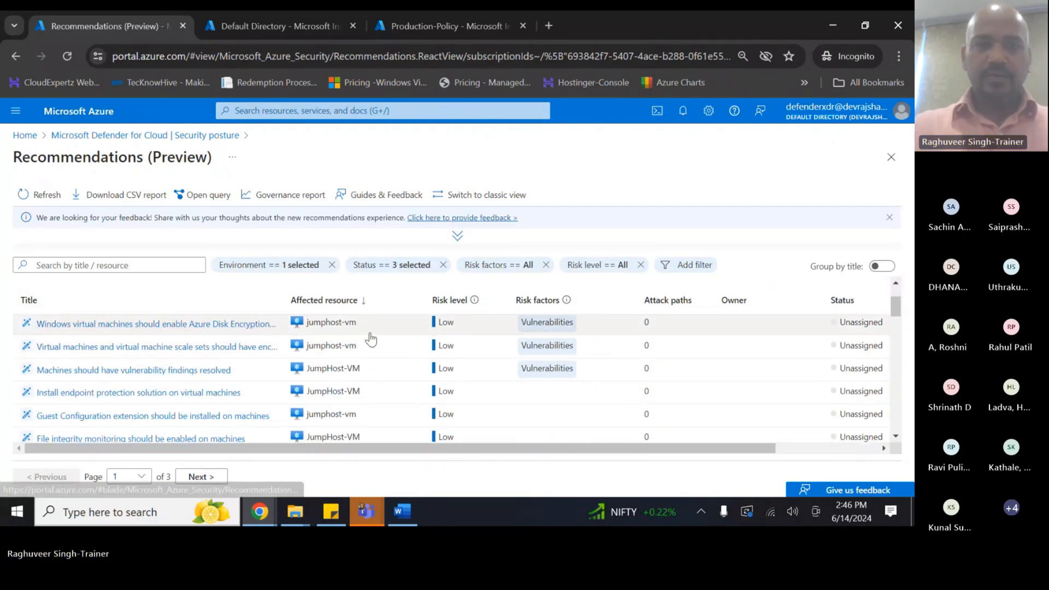
scroll(371, 339, "down", 3)
scroll(421, 360, "down", 3)
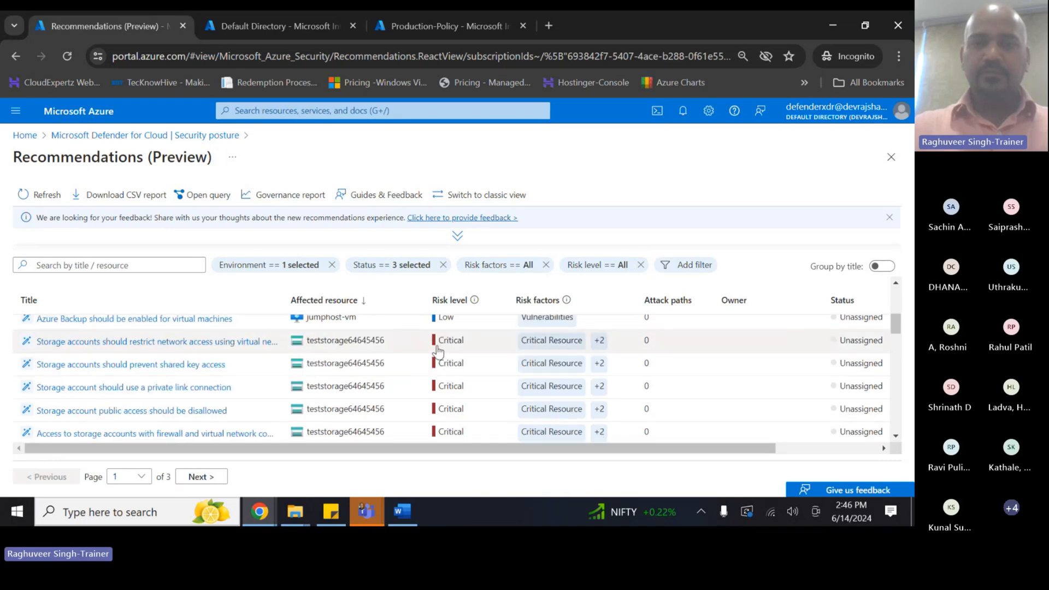
left_click(449, 300)
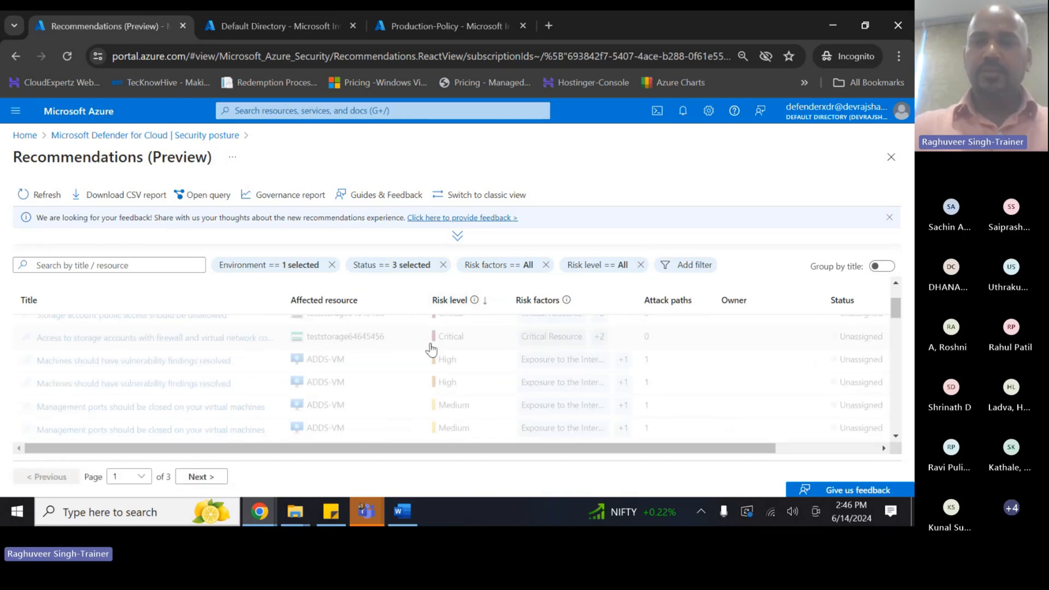
scroll(418, 354, "up", 3)
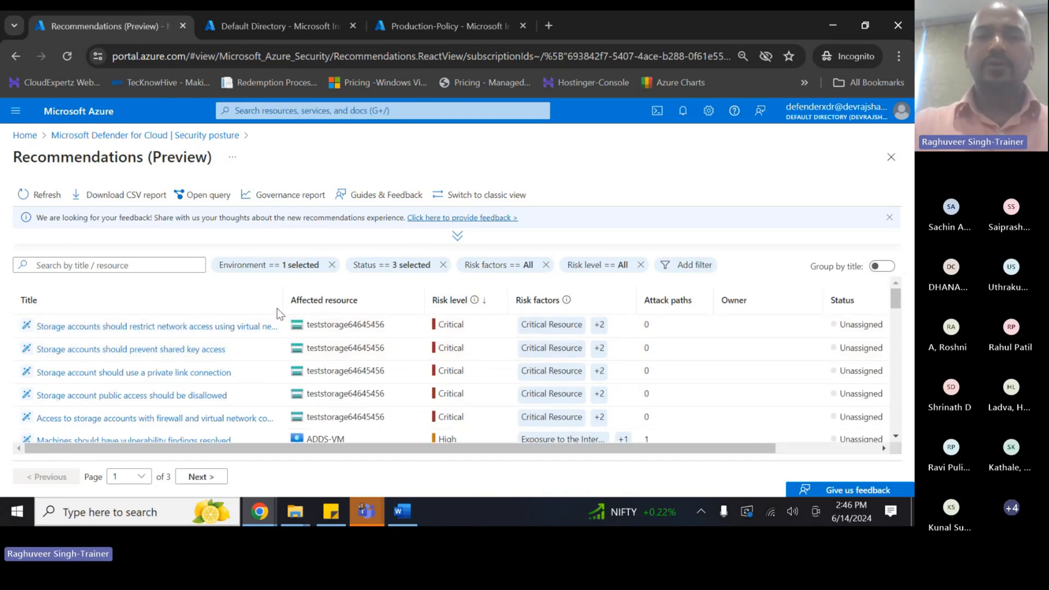
left_click_drag(283, 300, 329, 300)
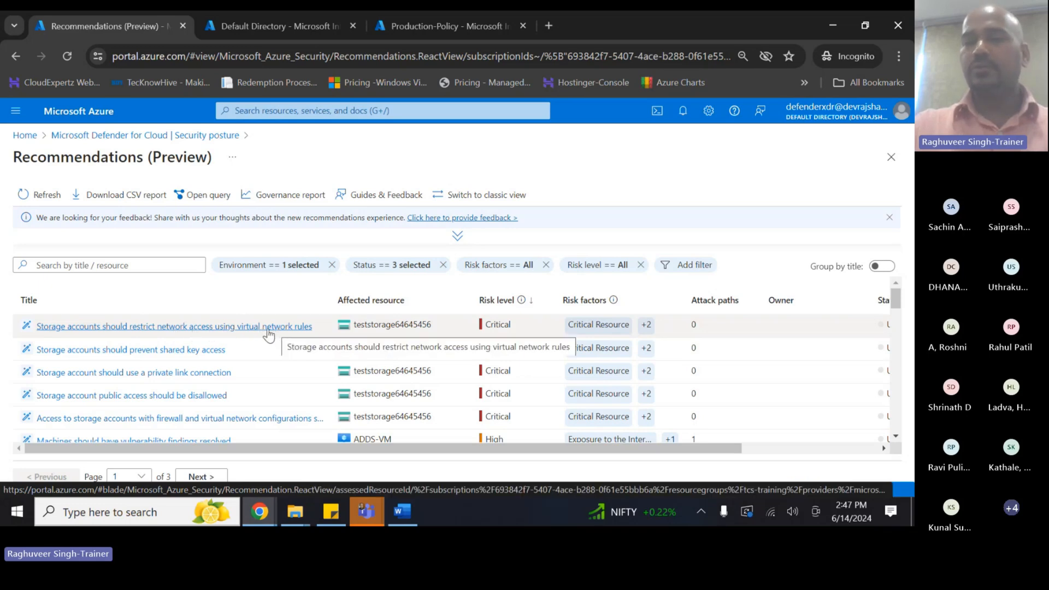
- Open the storage network-rules recommendation and highlight its description lines on public IP access and threat exposure
left_click(226, 331)
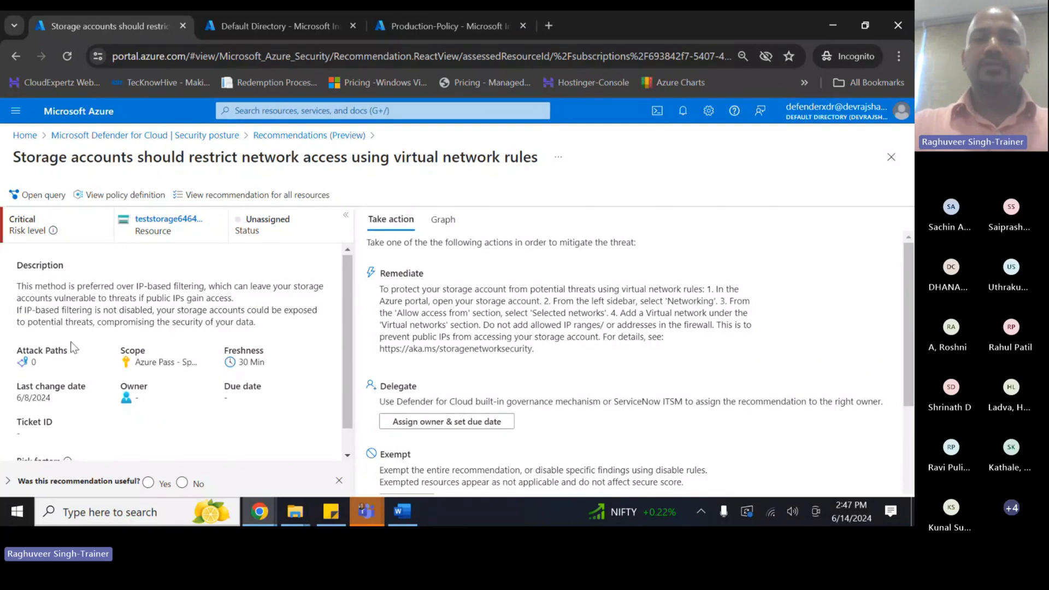
scroll(71, 342, "down", 1)
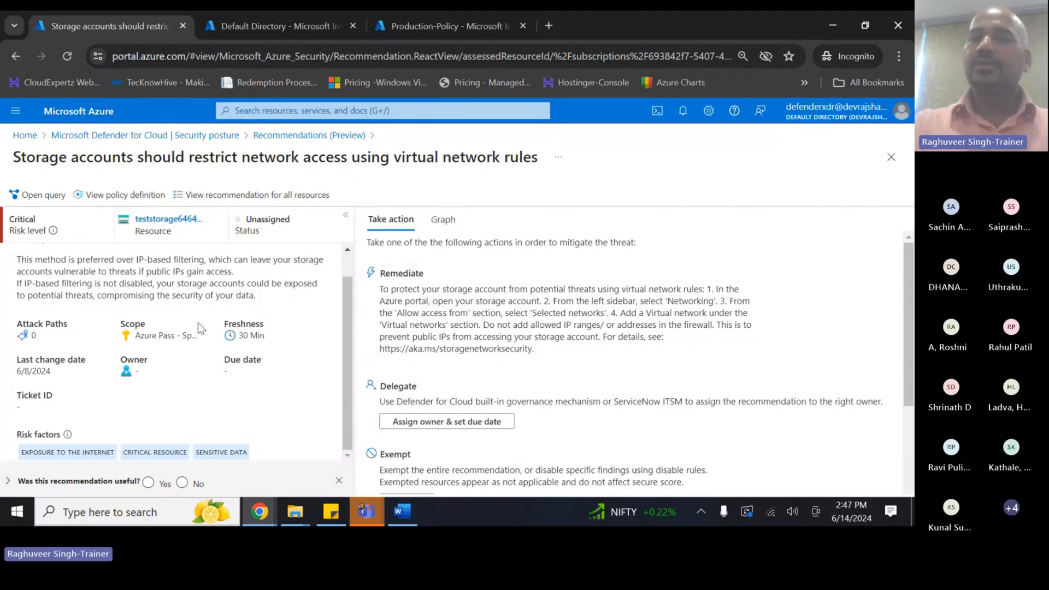
scroll(97, 273, "up", 1)
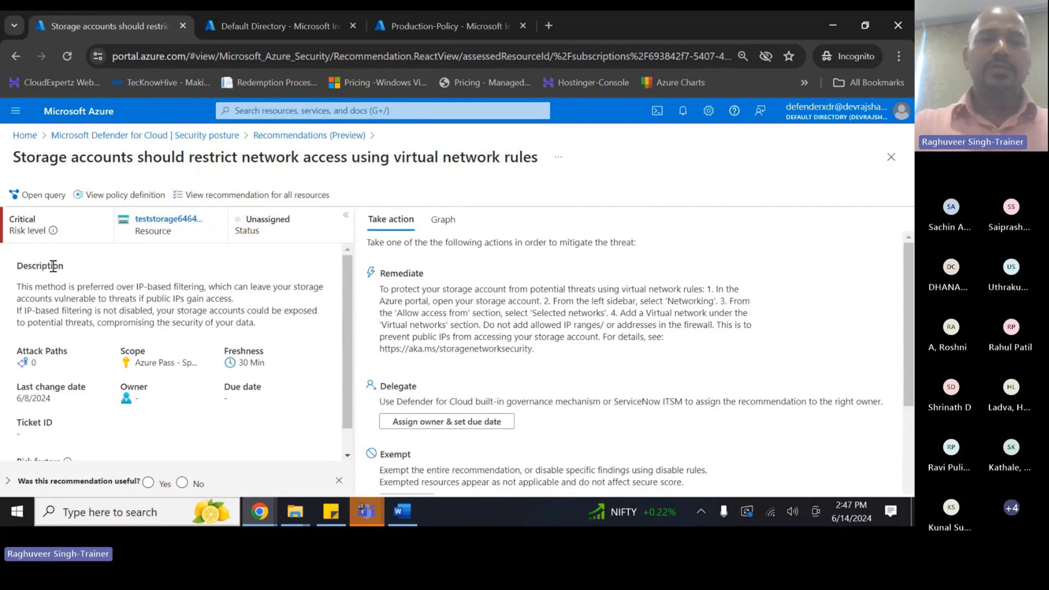
left_click_drag(20, 288, 274, 290)
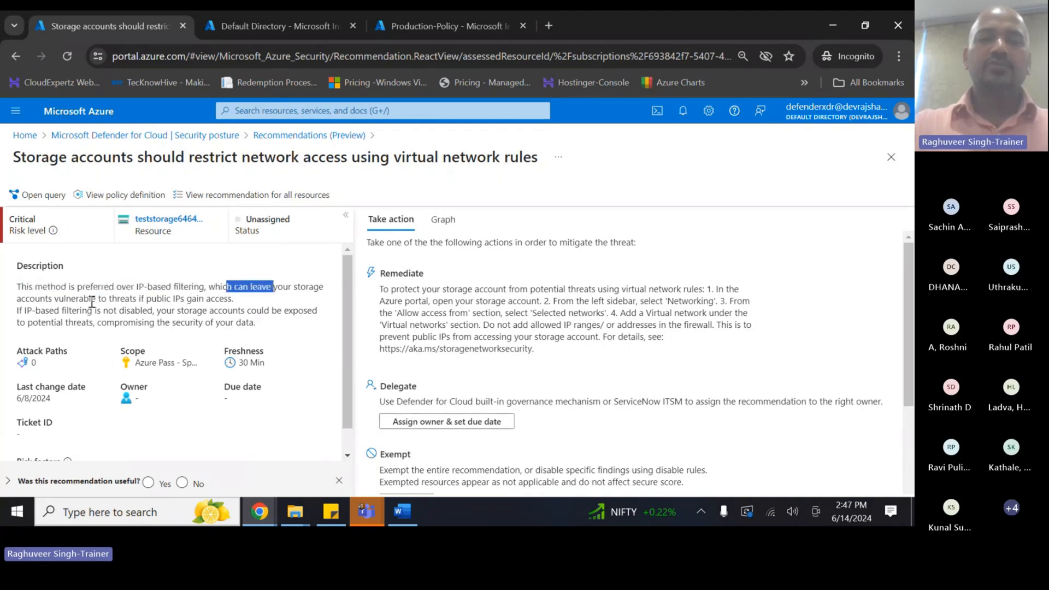
left_click_drag(41, 310, 224, 298)
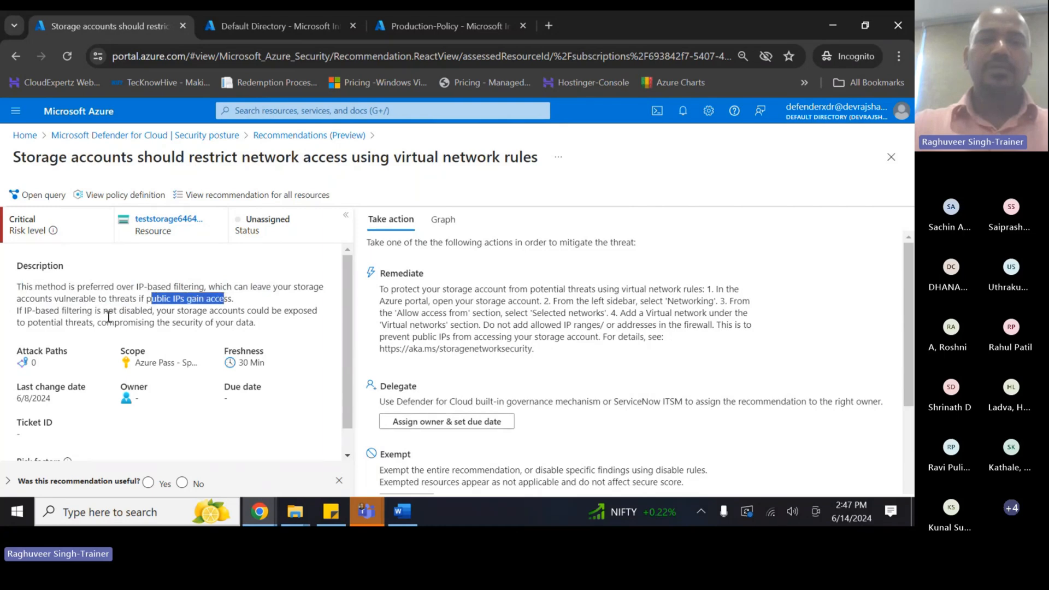
left_click_drag(22, 312, 264, 320)
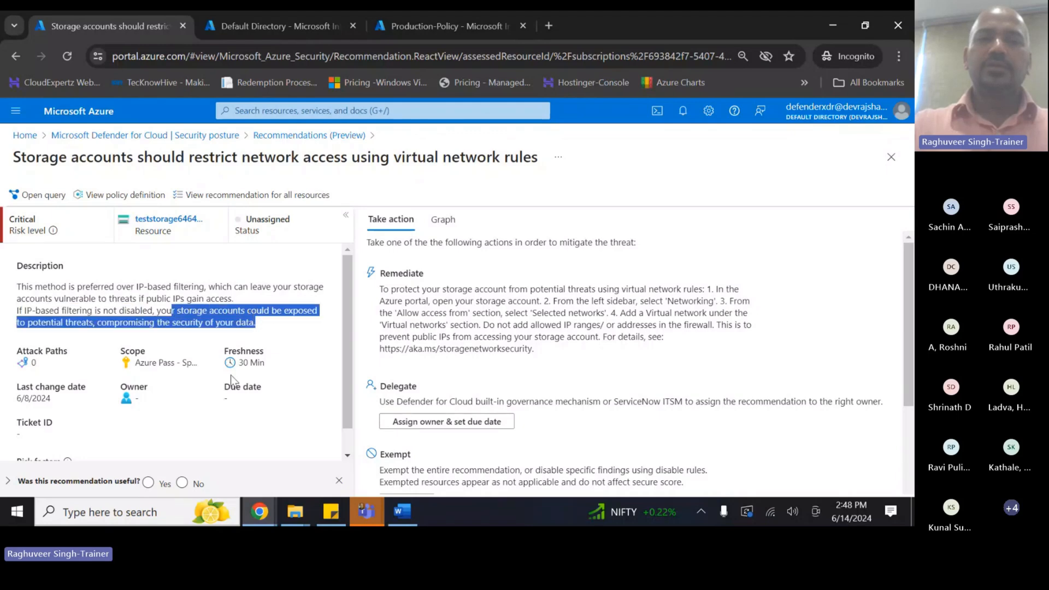
scroll(199, 381, "down", 1)
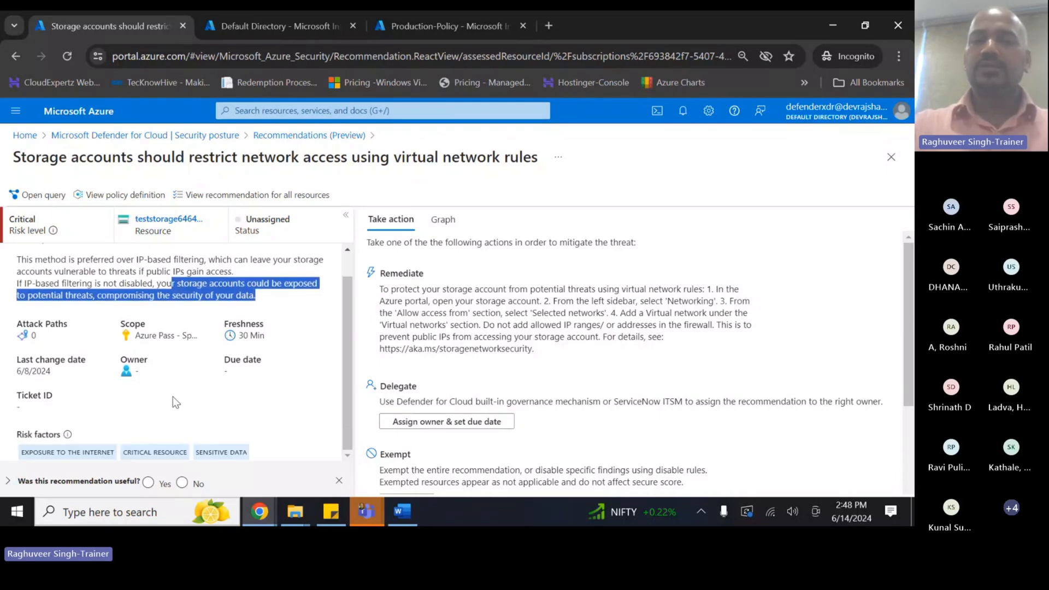
scroll(421, 342, "down", 2)
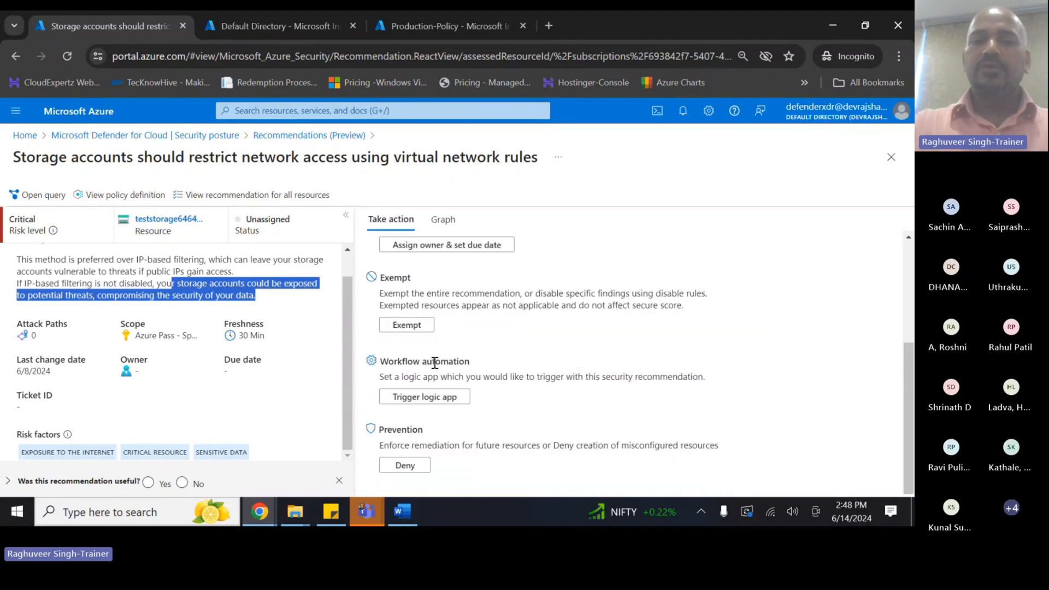
scroll(421, 342, "up", 2)
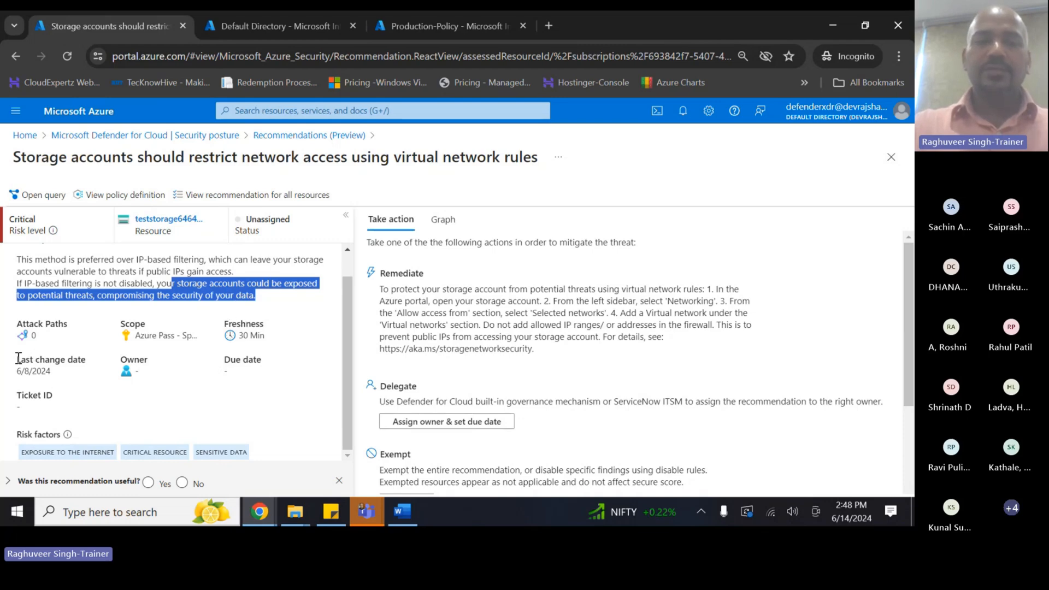
- Highlight the Last change date and the Selected networks and delegation remediation steps
left_click_drag(17, 359, 72, 359)
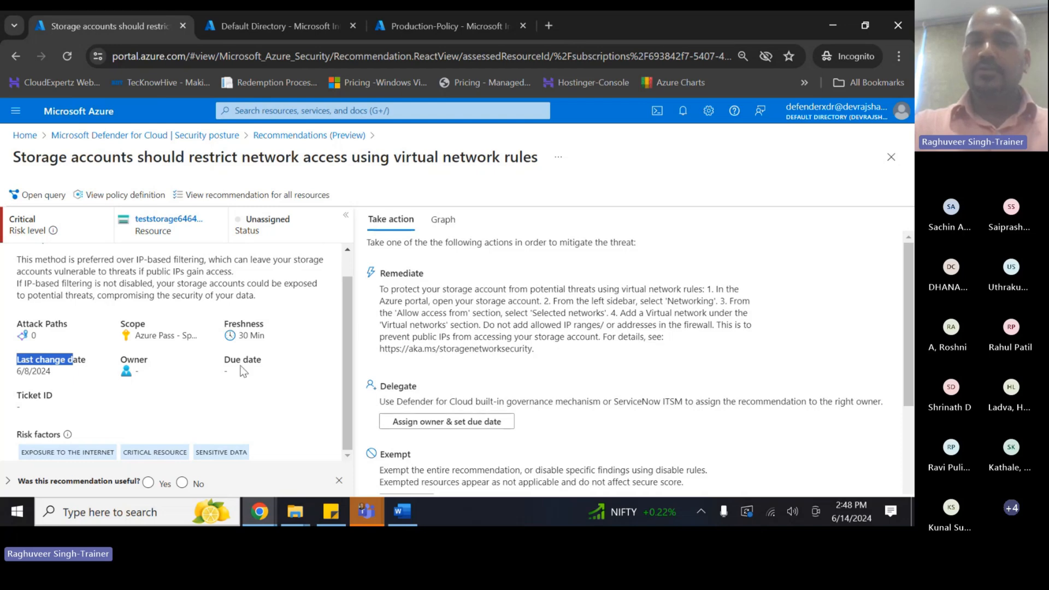
scroll(229, 332, "up", 1)
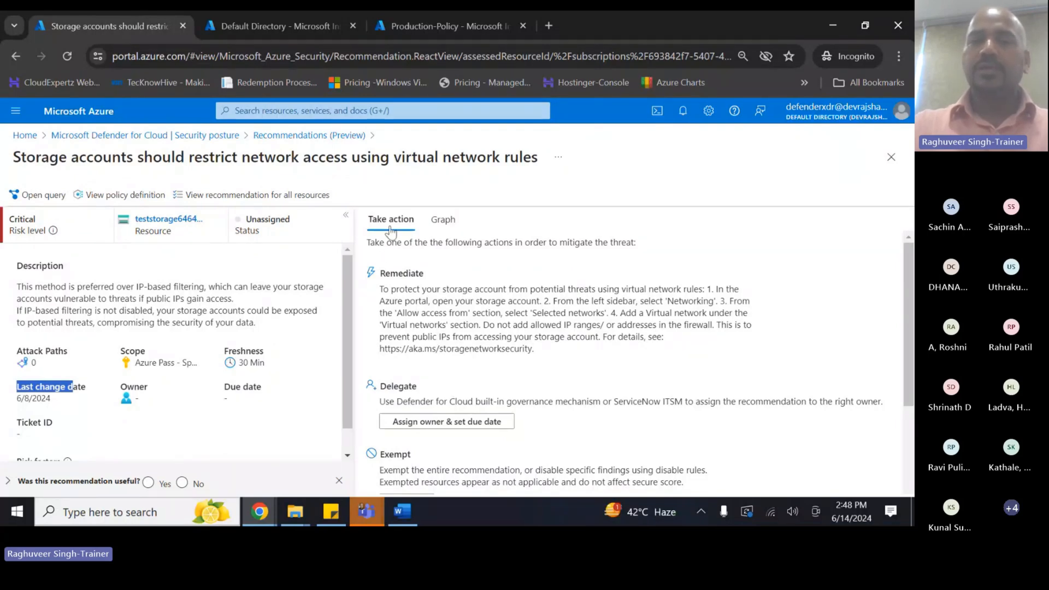
scroll(398, 426, "down", 3)
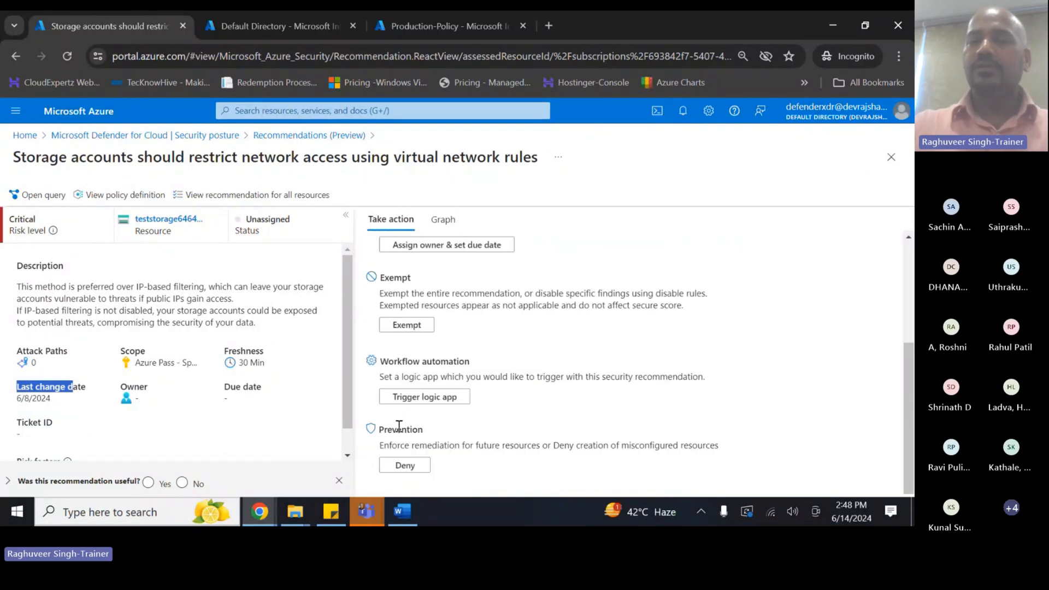
scroll(398, 420, "up", 3)
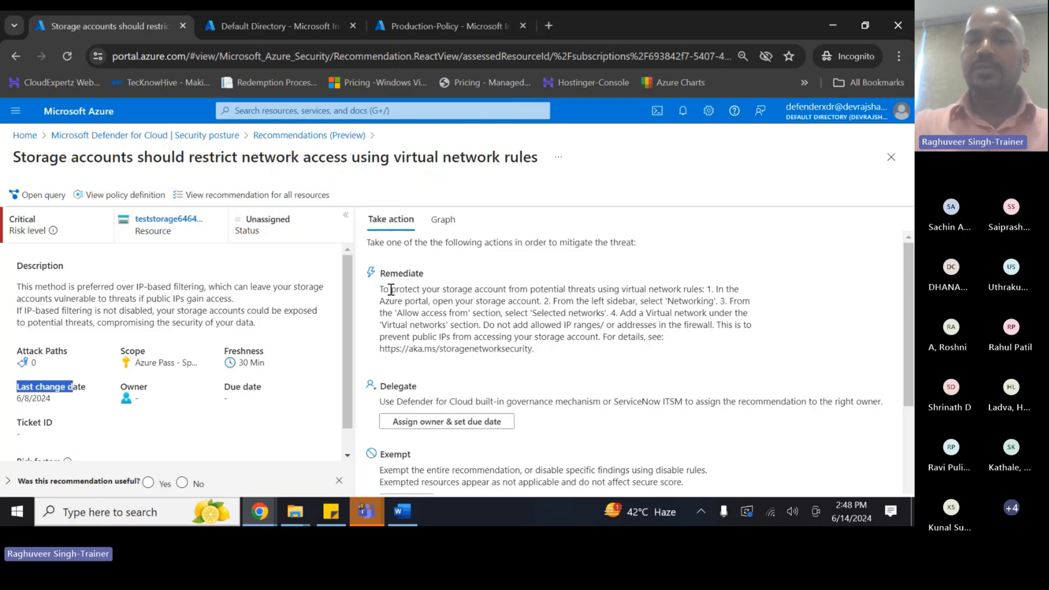
left_click_drag(379, 289, 700, 299)
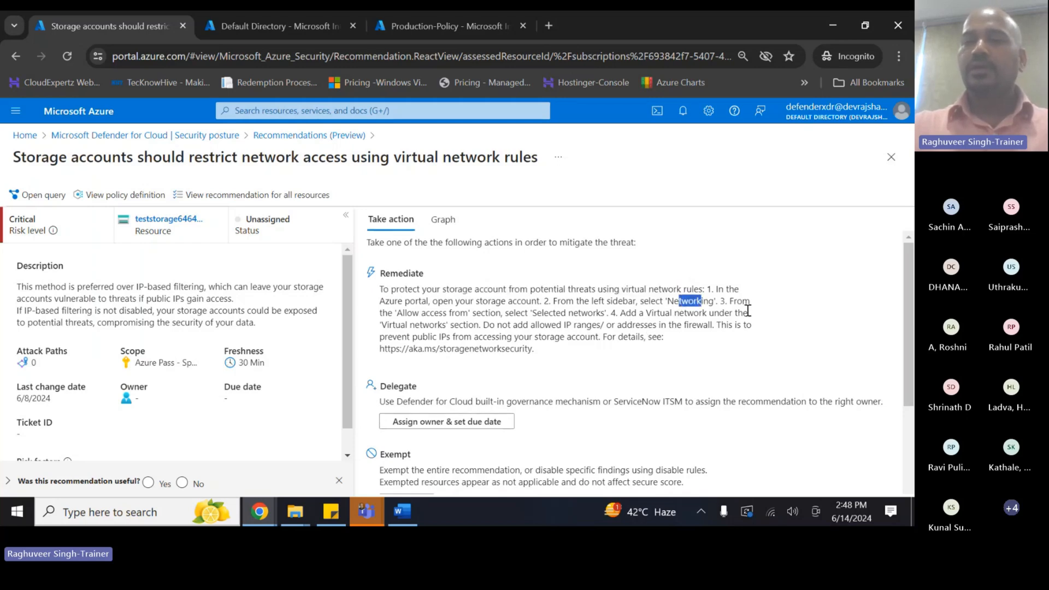
left_click_drag(409, 316, 592, 318)
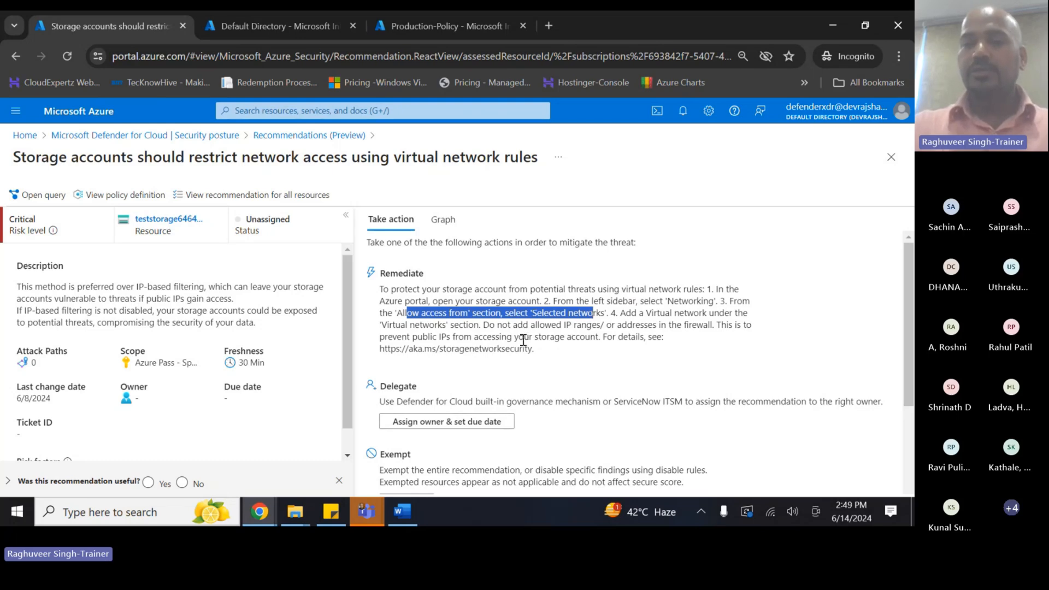
scroll(523, 333, "down", 1)
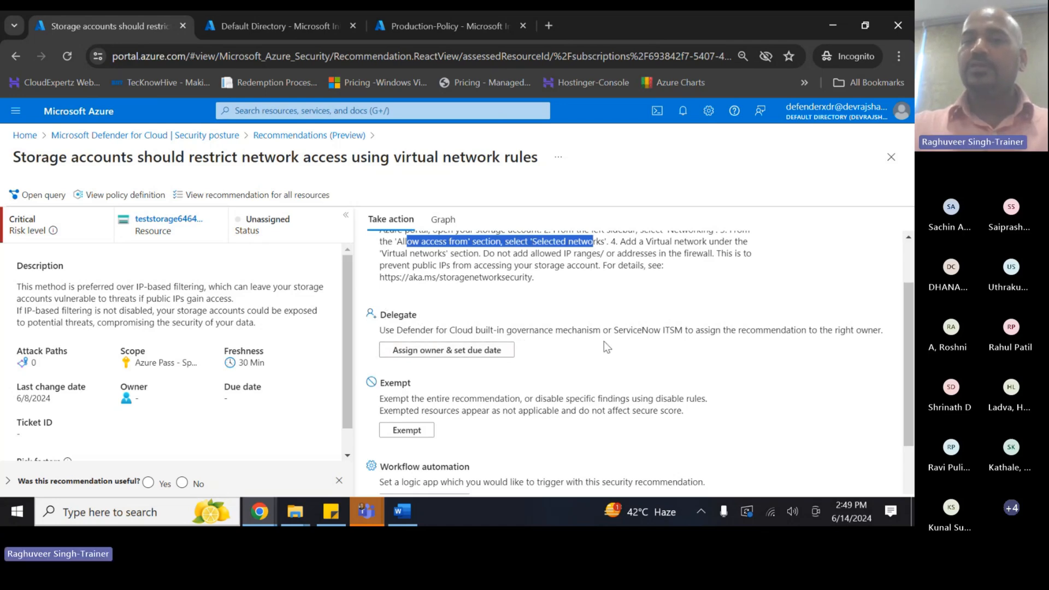
left_click_drag(380, 330, 676, 328)
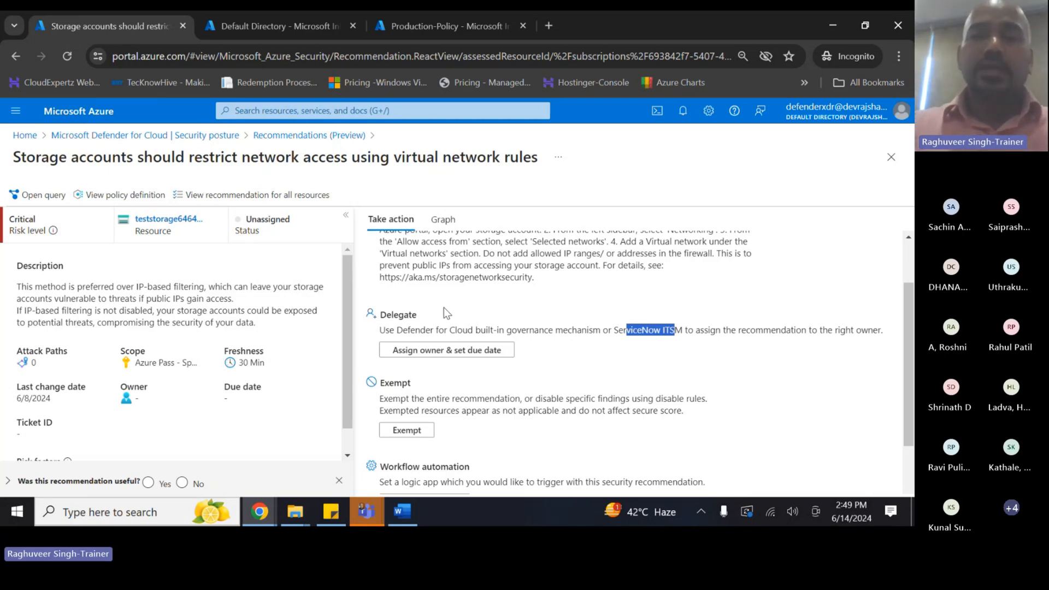
- Start a Defender for Cloud type assignment and enter the PIM admin account as owner
left_click(405, 355)
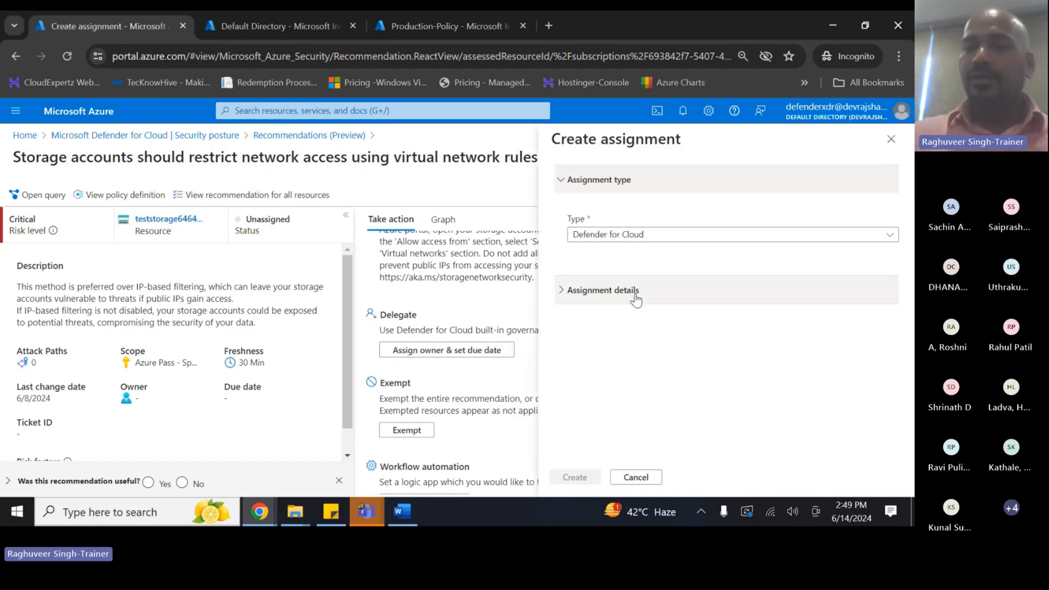
left_click(602, 236)
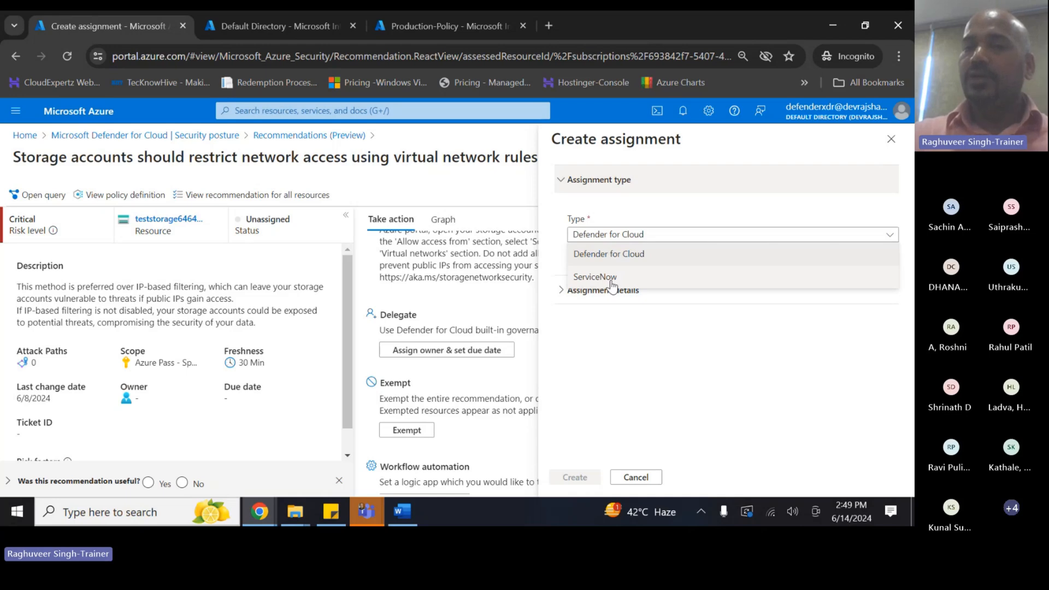
left_click(609, 255)
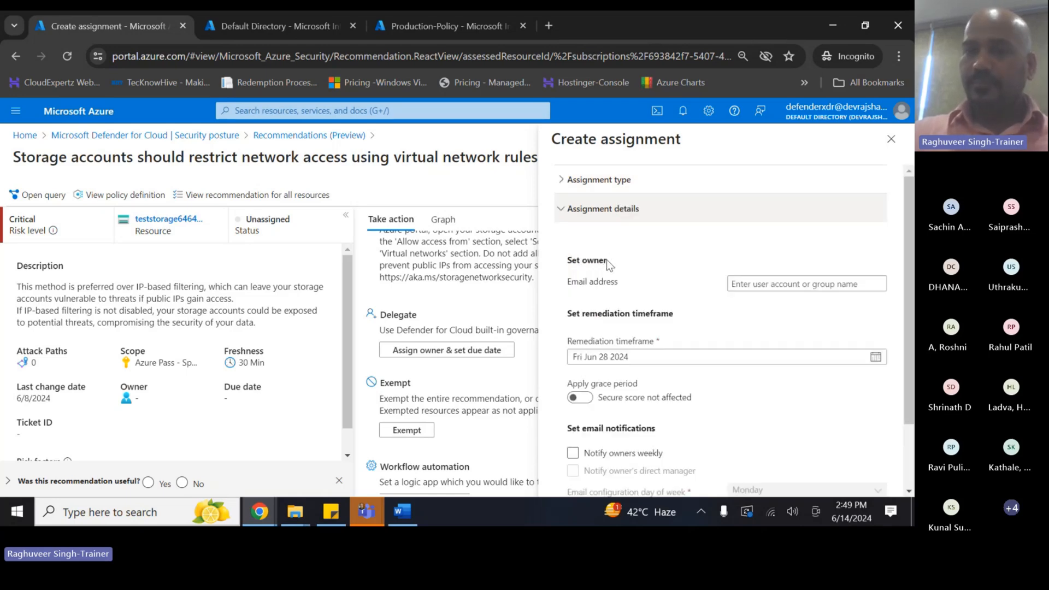
left_click(767, 281)
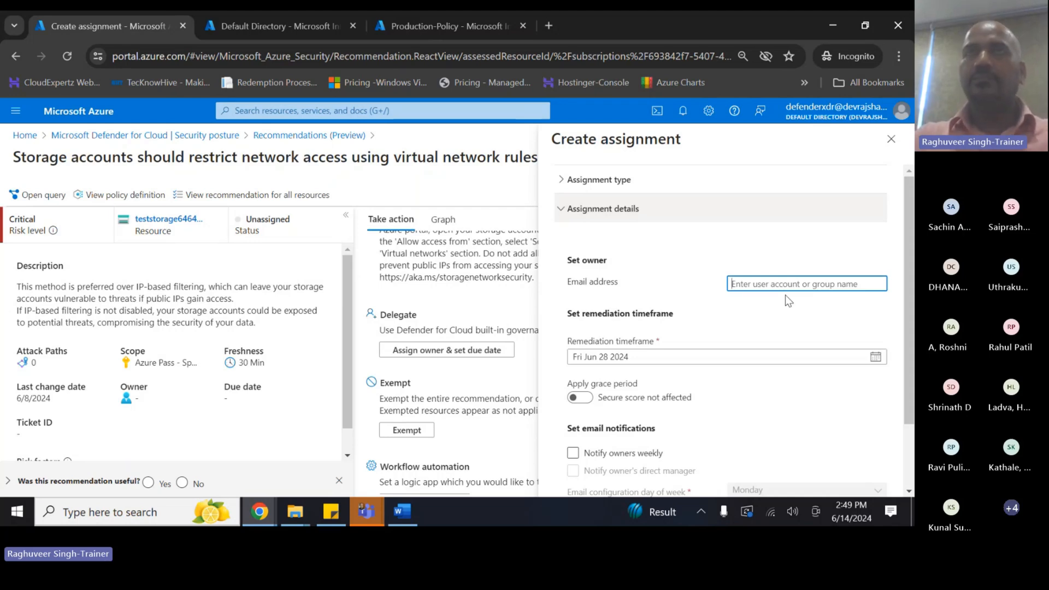
type("pimadmin")
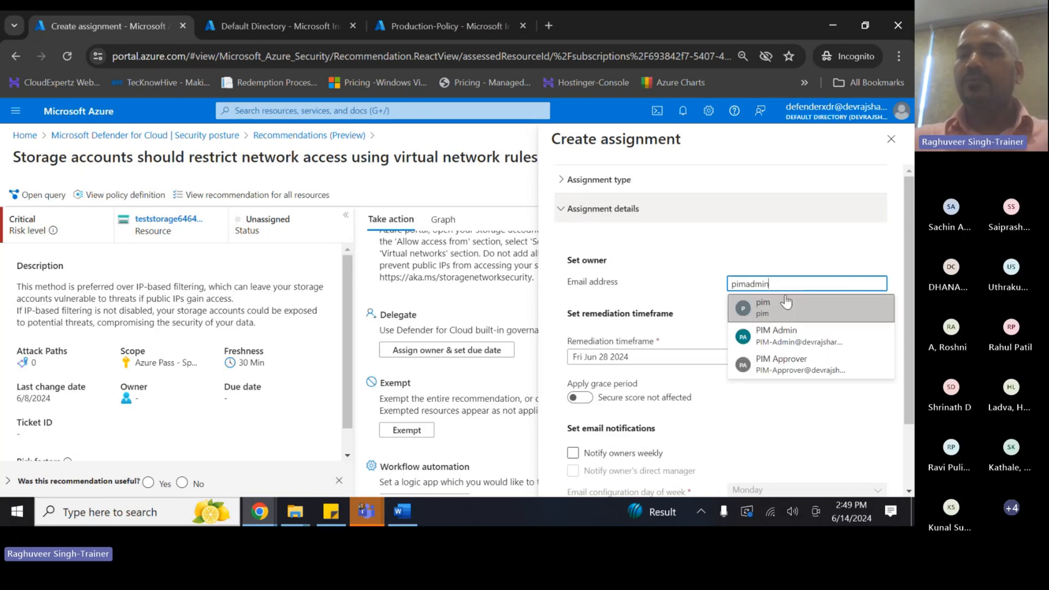
left_click(744, 306)
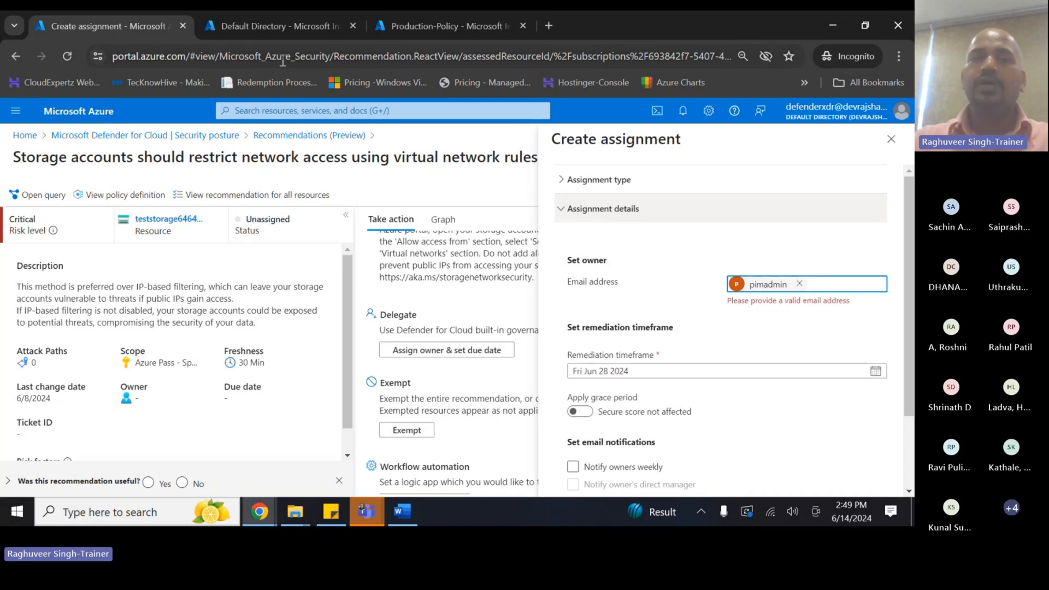
left_click(545, 27)
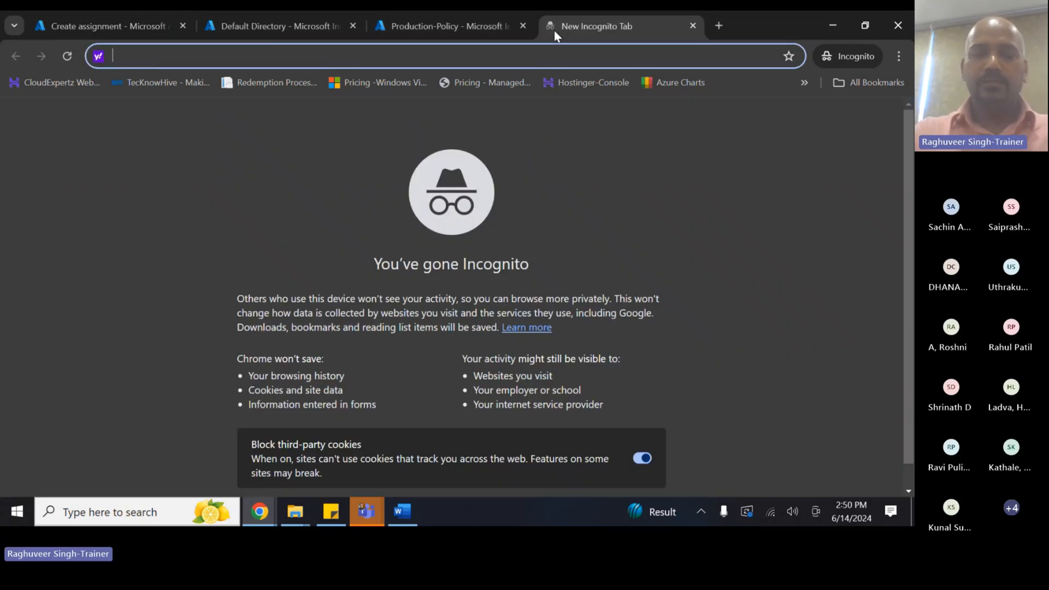
- Load portal.azure.com in the new incognito tab
type("portal.qzure")
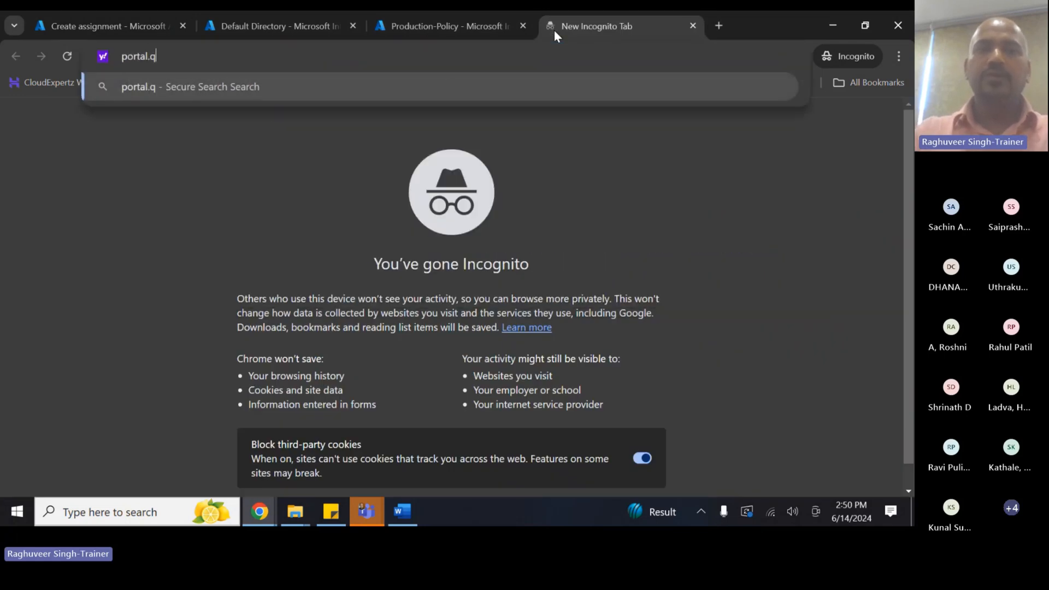
key("BackSpace")
key("BackSpace")
key("BackSpace")
key("BackSpace")
key("BackSpace")
type("azure.com")
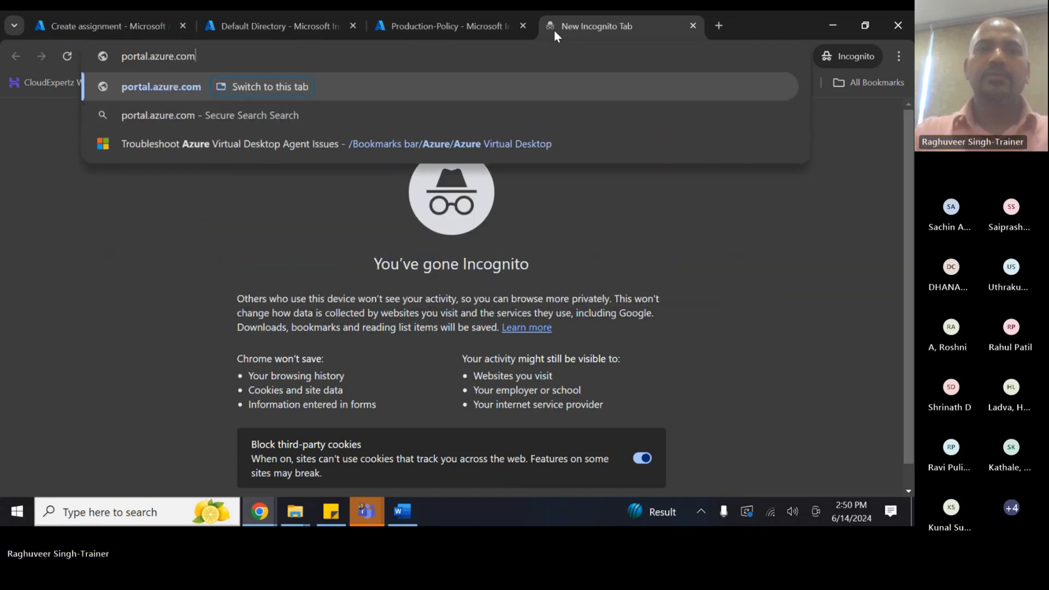
key("Return")
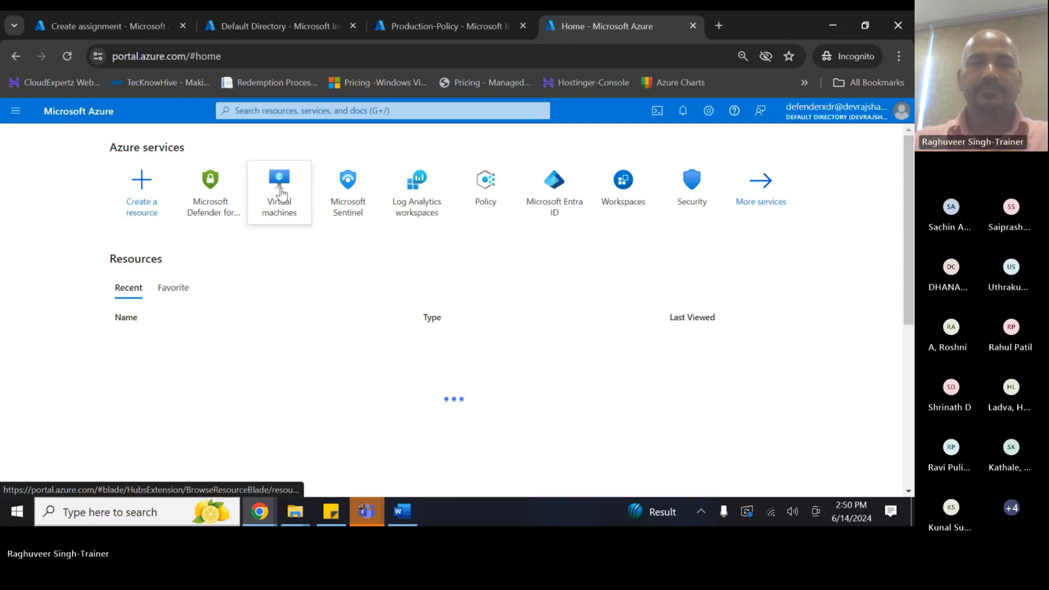
- Find and select the PIM Admin user in the Microsoft Entra ID users list
left_click(275, 189)
left_click(450, 109)
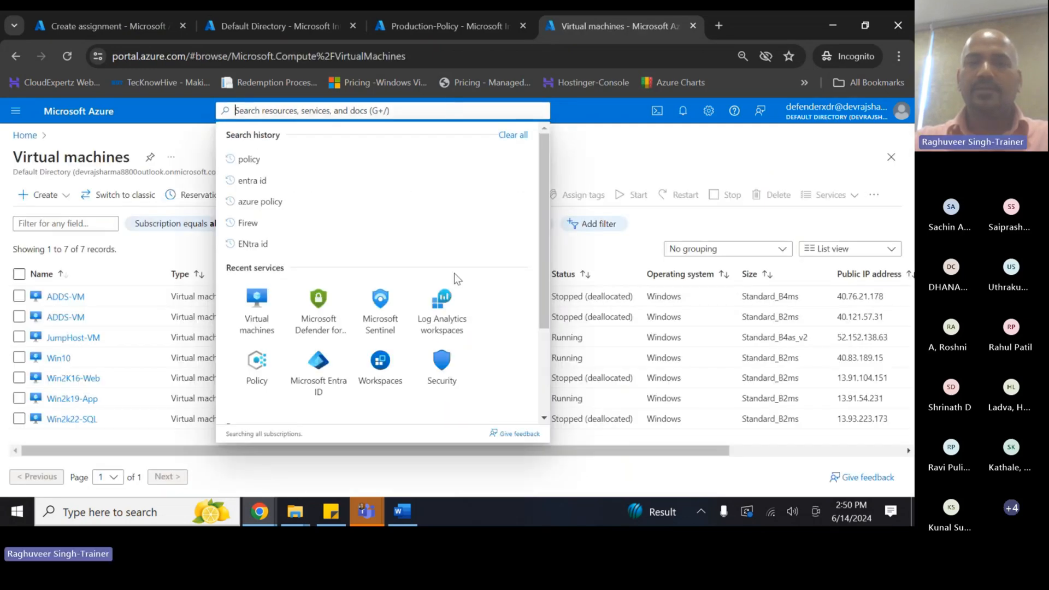
left_click(323, 368)
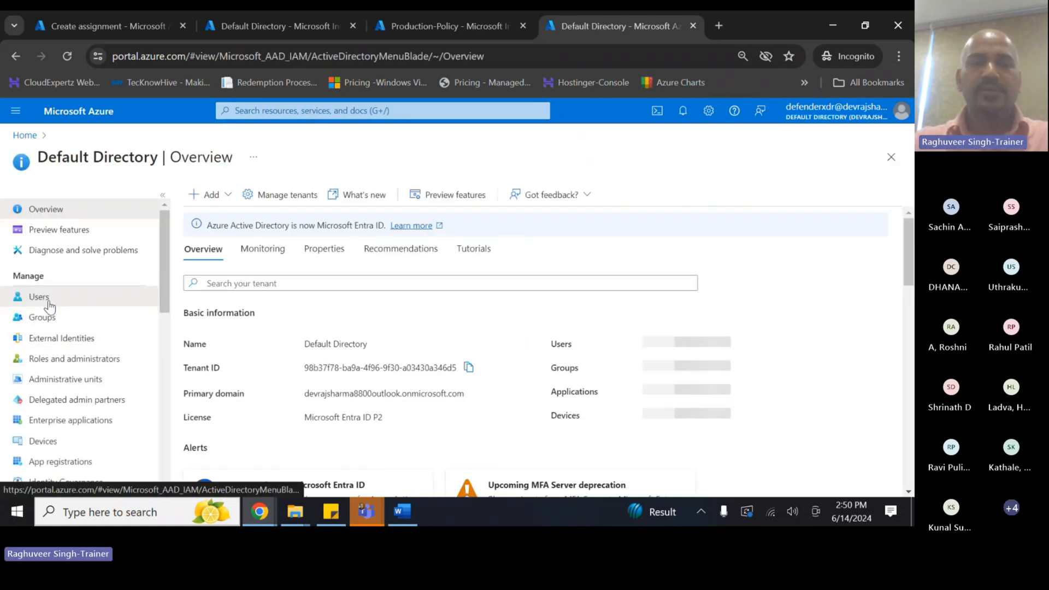
left_click(39, 298)
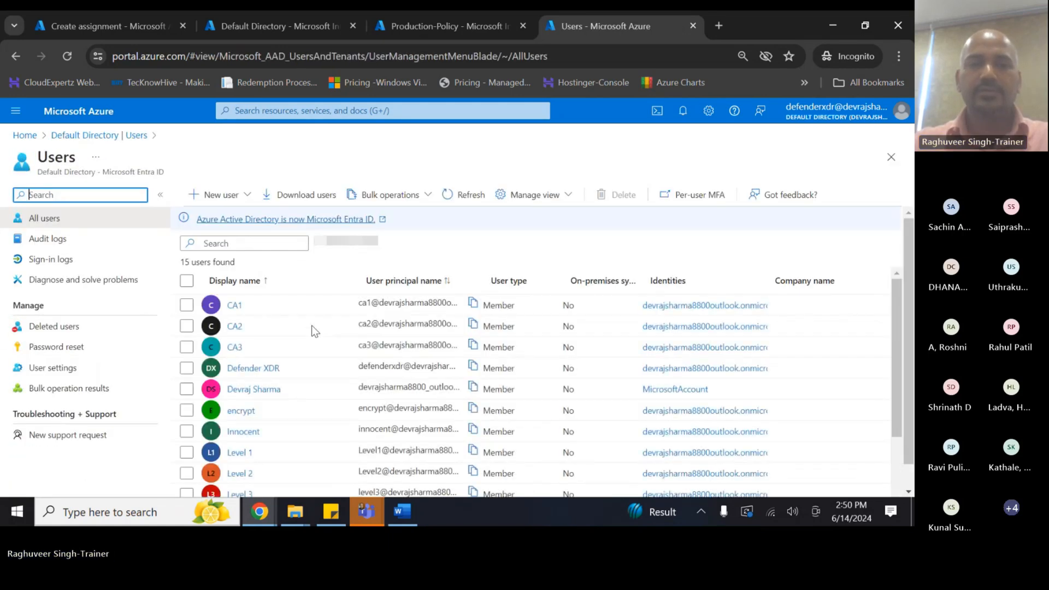
scroll(279, 406, "down", 1)
scroll(278, 406, "down", 3)
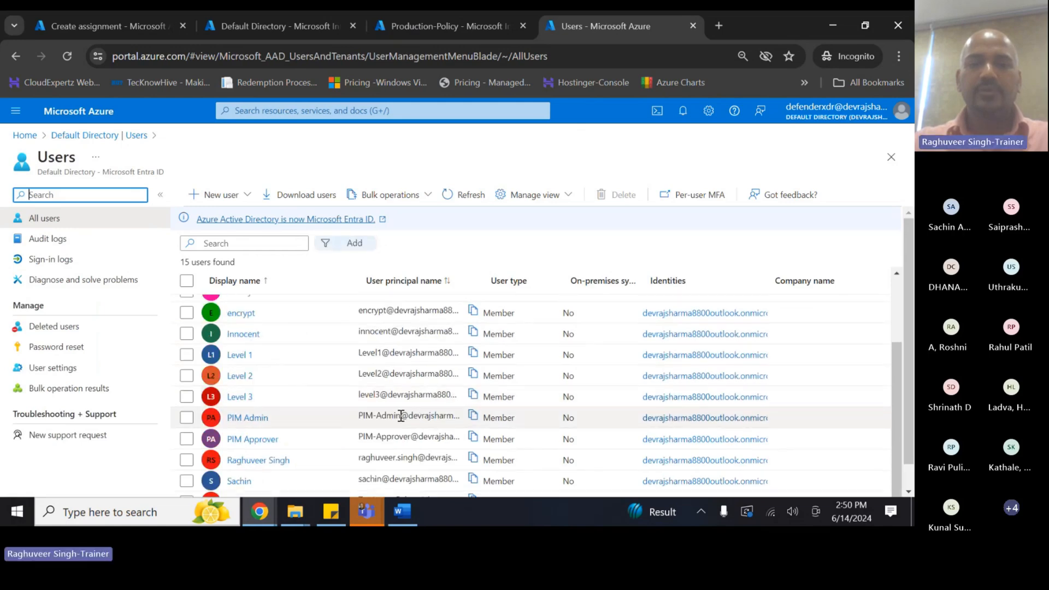
left_click(465, 420)
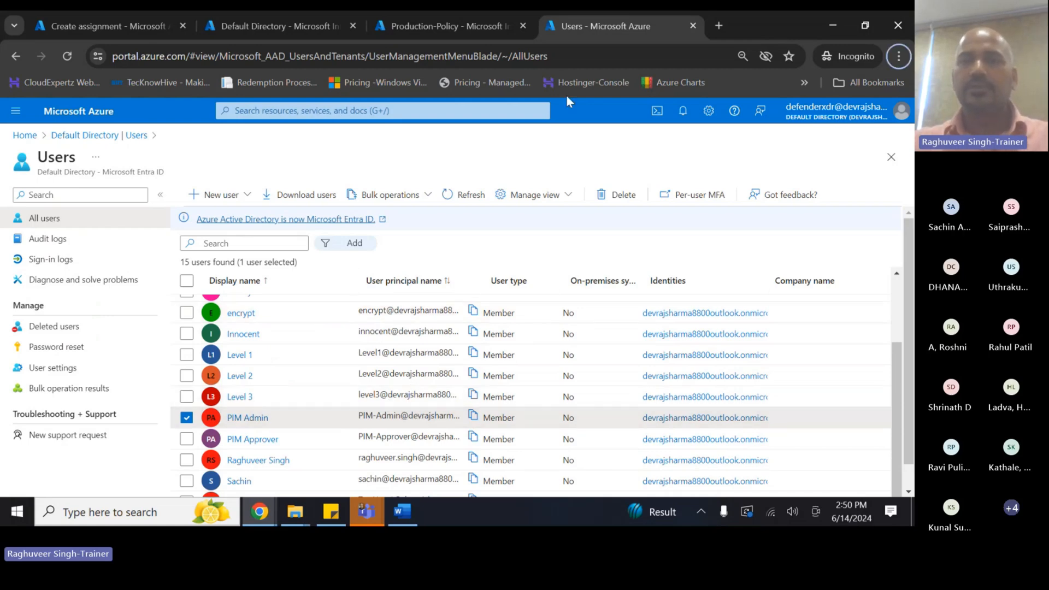
- Return to the Create assignment tab and remove the invalid pimadmin owner entry
left_click(449, 32)
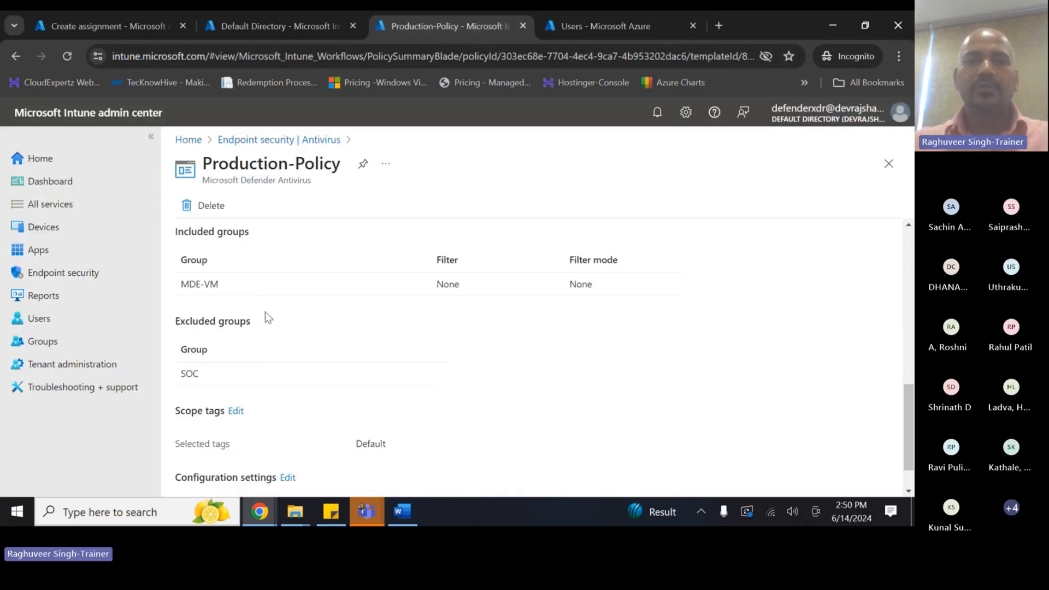
left_click(202, 30)
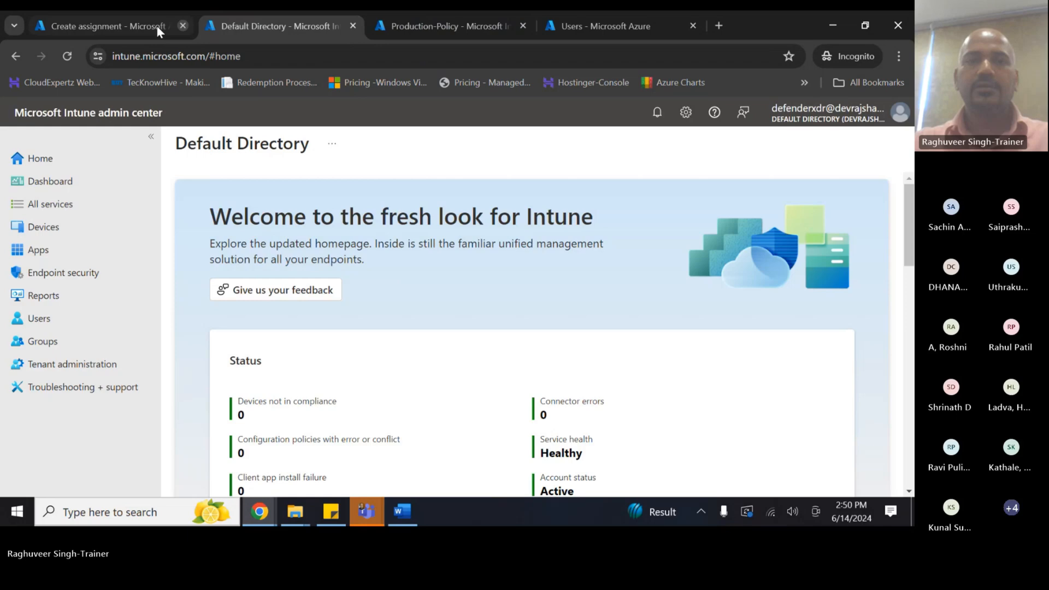
left_click(157, 25)
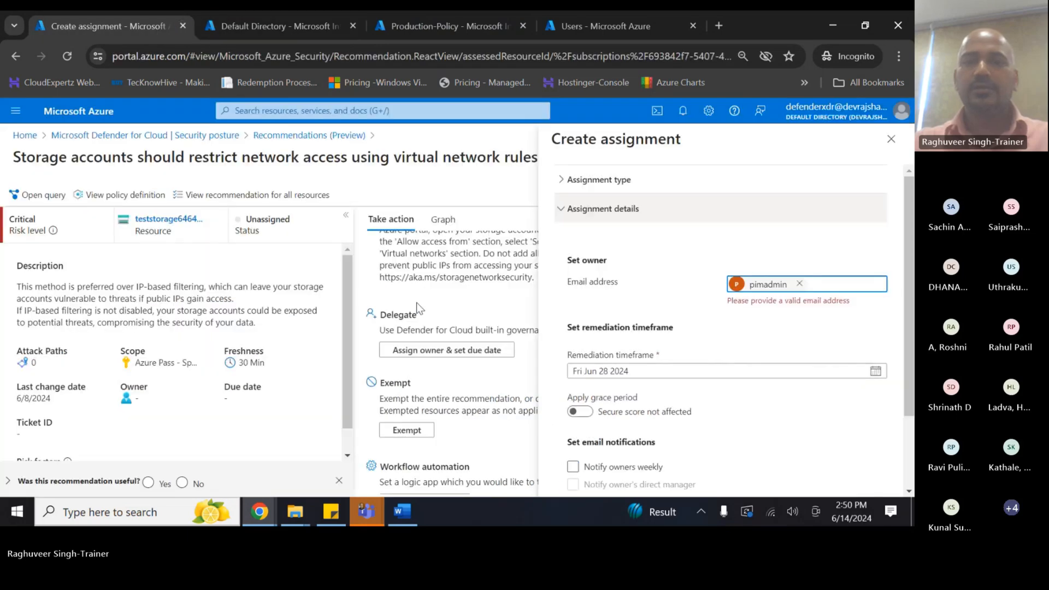
left_click(799, 283)
- Paste the owner's e-mail address and select the PIM-Admin account as owner
key("ctrl+v")
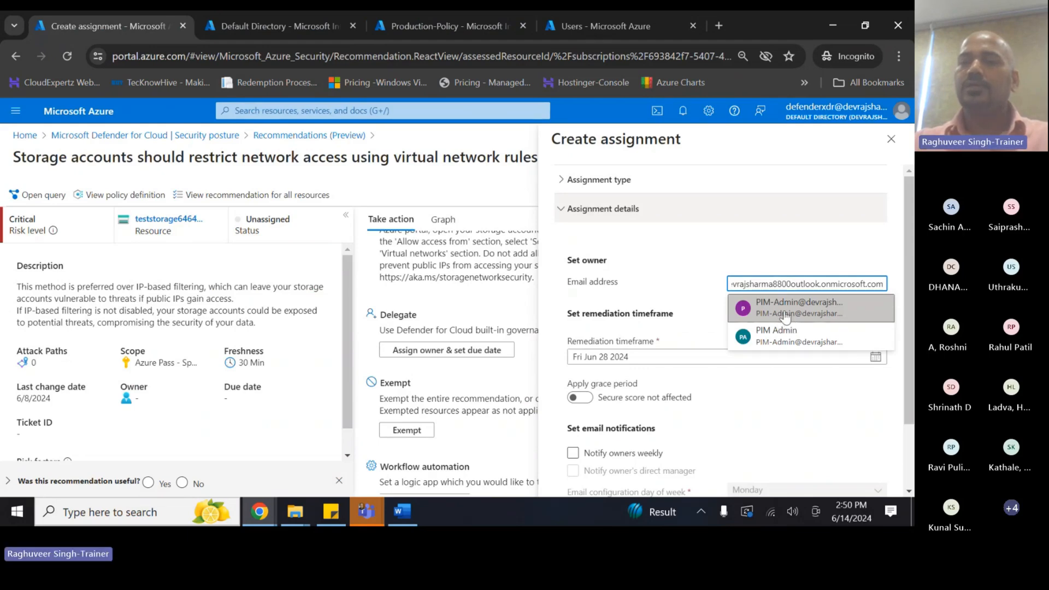
left_click(794, 313)
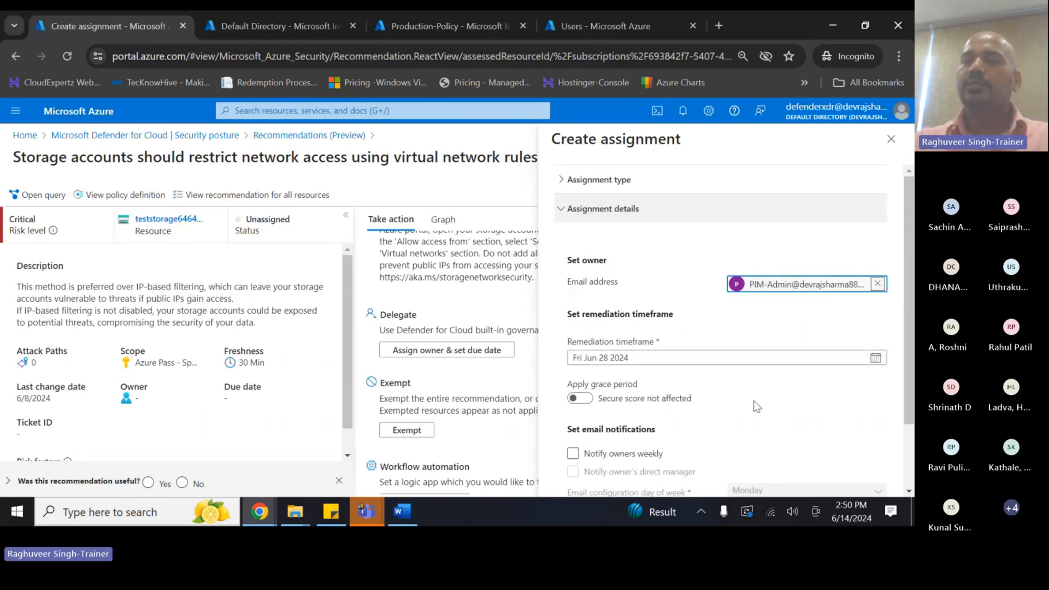
left_click(756, 406)
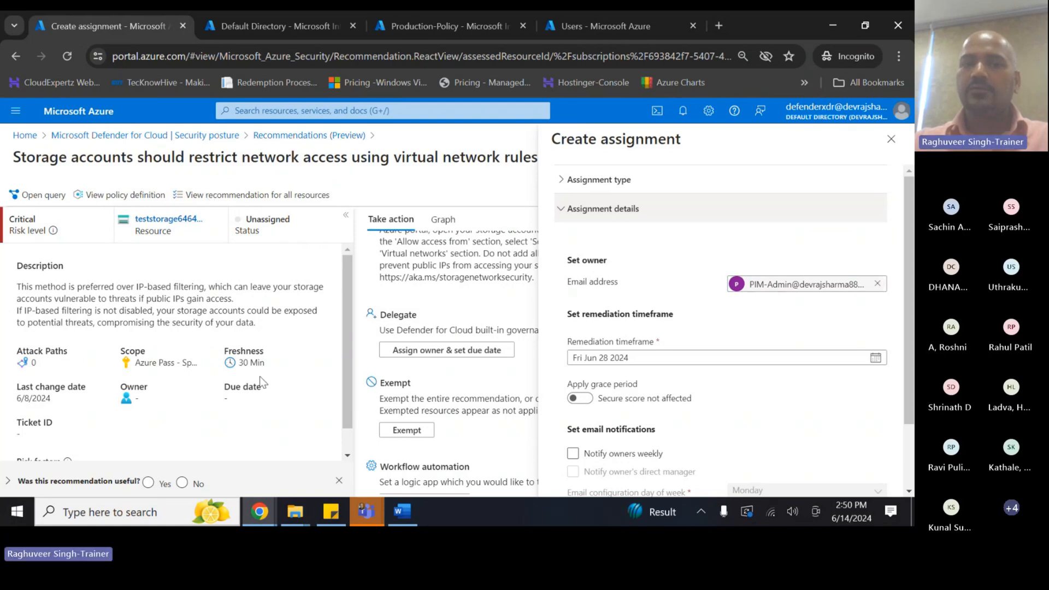
- Set the remediation due date to Jun 15 2024 with the grace period left off
scroll(633, 345, "down", 2)
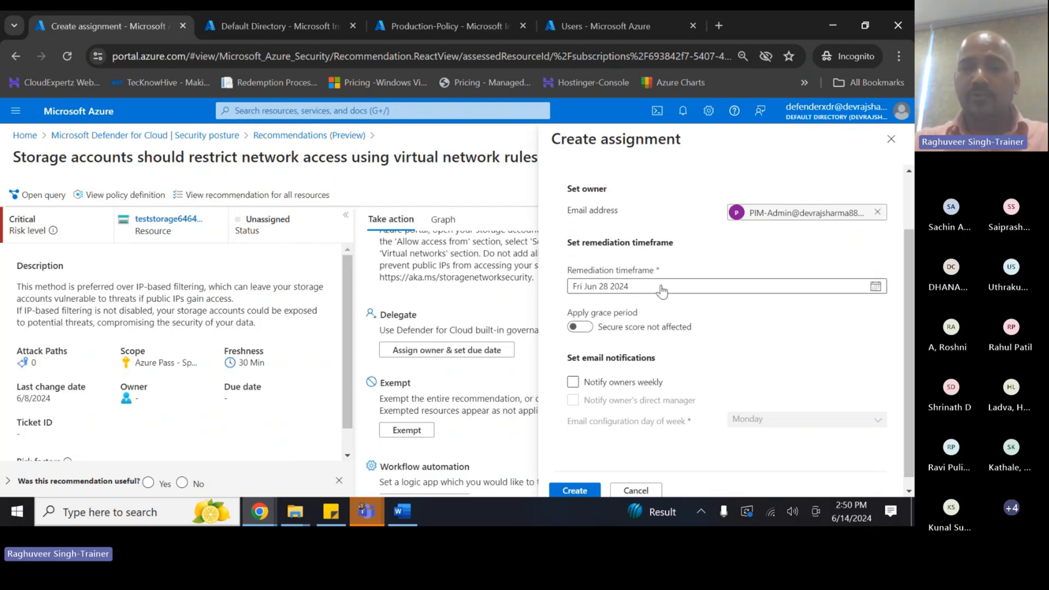
left_click(875, 286)
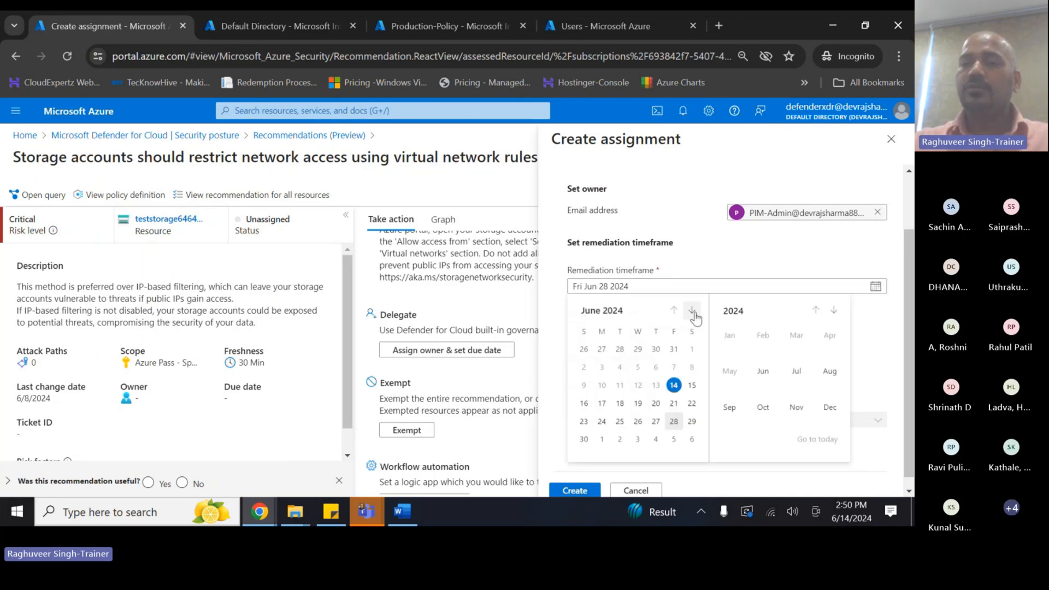
left_click(690, 385)
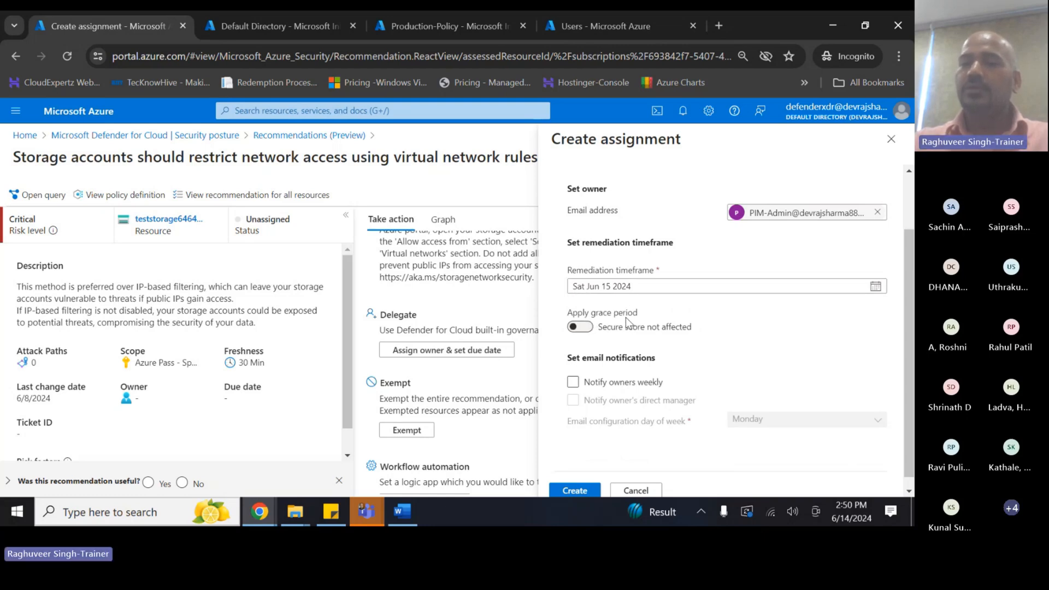
left_click(587, 329)
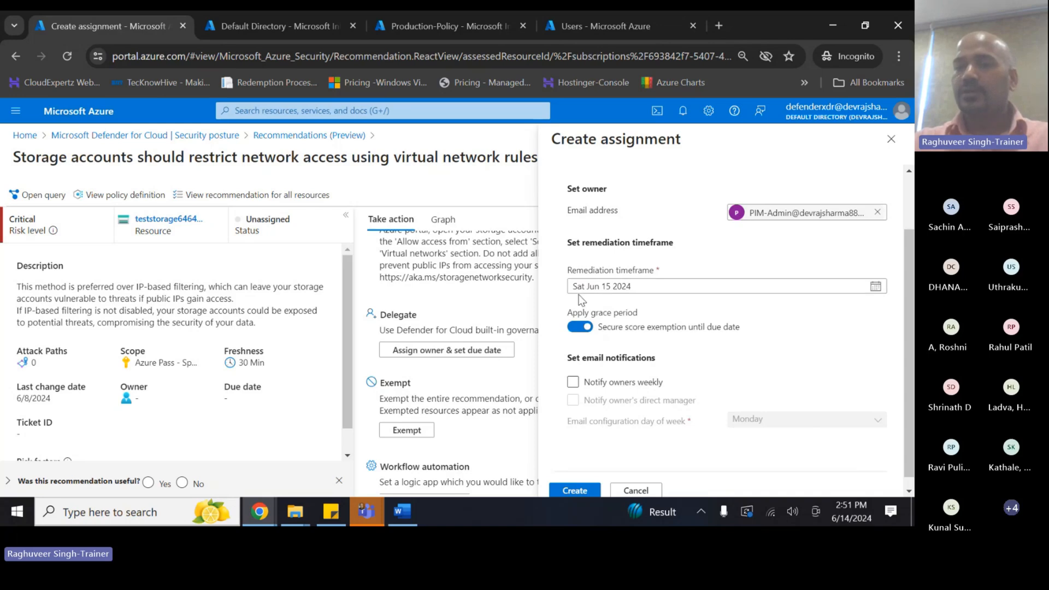
left_click(584, 327)
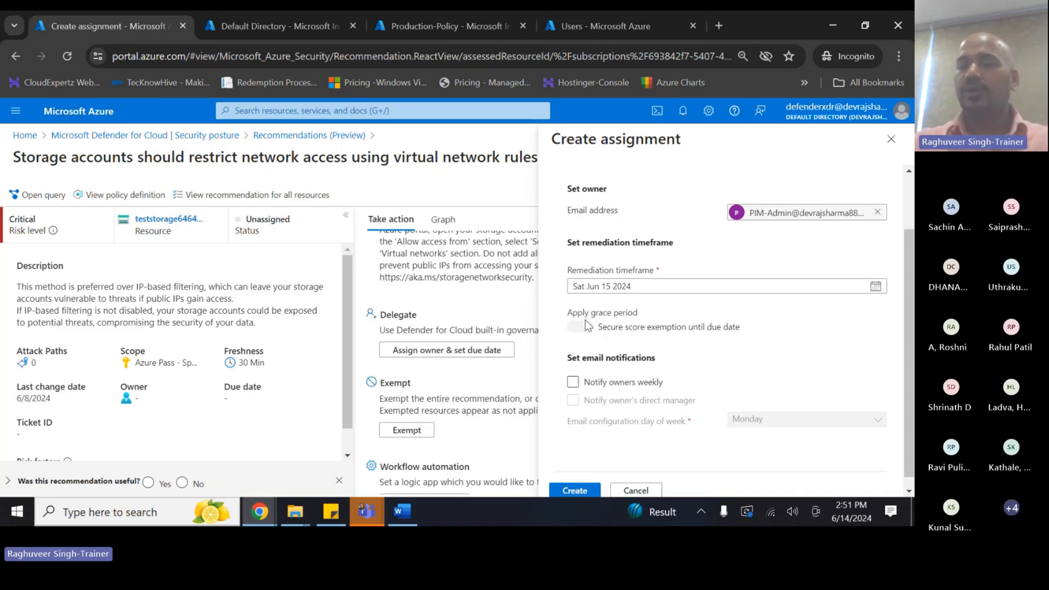
left_click(578, 328)
- Enable weekly e-mail notifications for the owner and the owner's direct manager
scroll(625, 360, "down", 1)
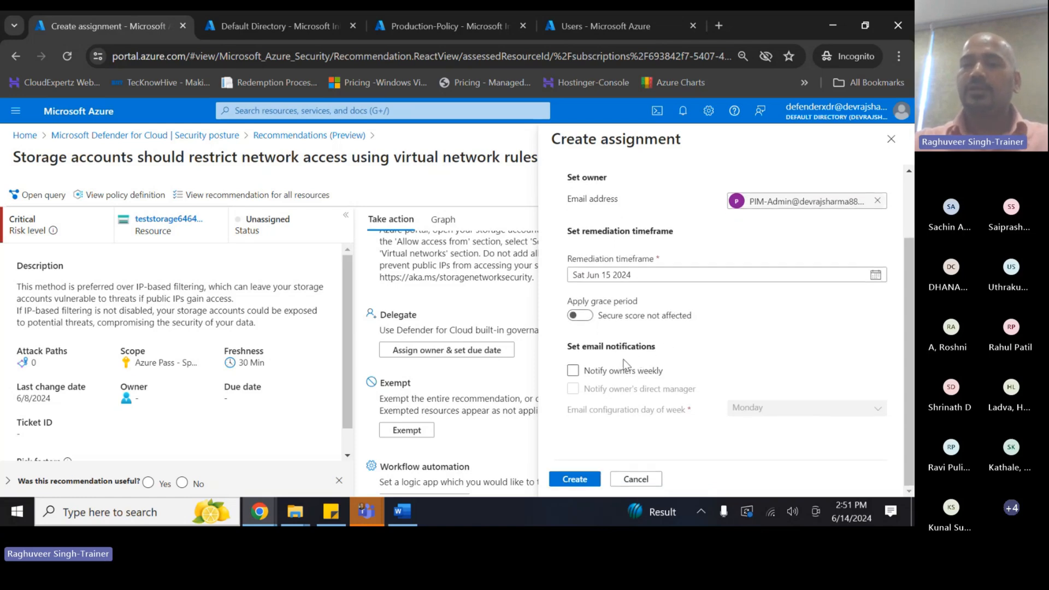
left_click(572, 371)
scroll(644, 309, "up", 2)
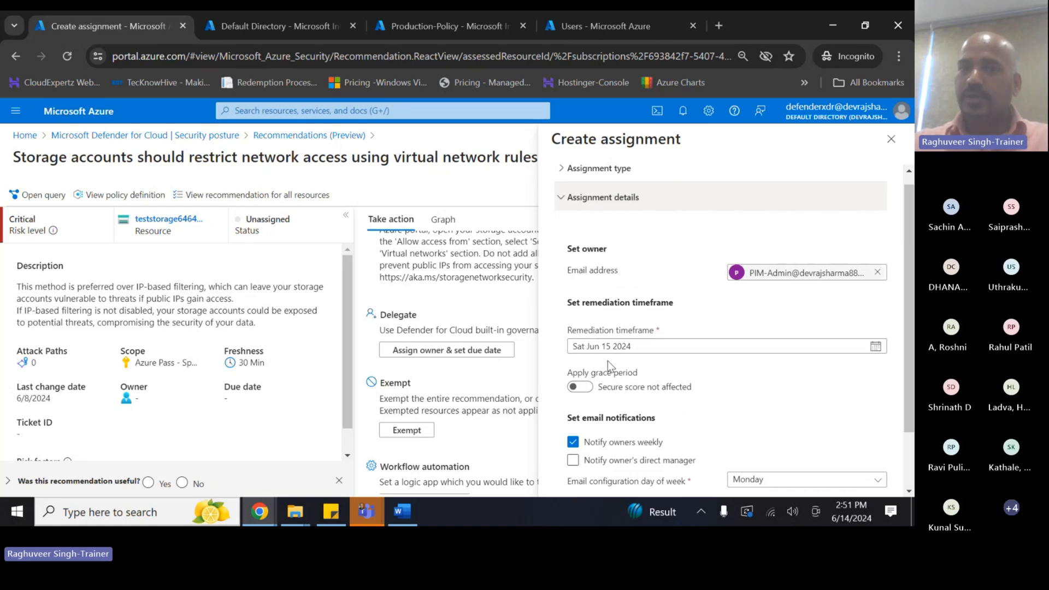
scroll(633, 377, "down", 2)
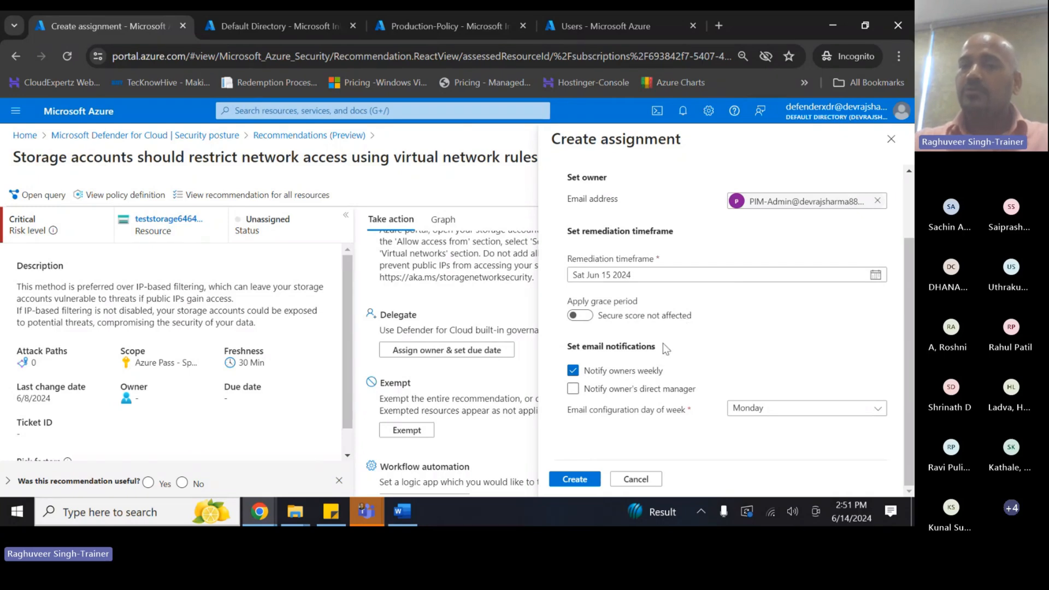
left_click(572, 388)
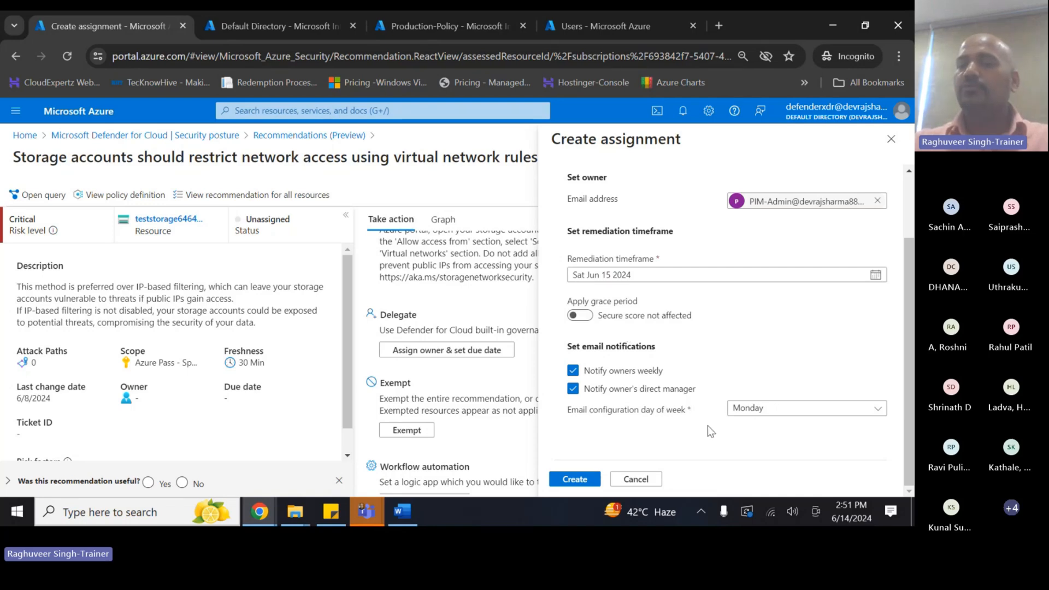
- Create the assignment and confirm owner PIM Admin, due 6/15/2024, status On time
left_click(574, 479)
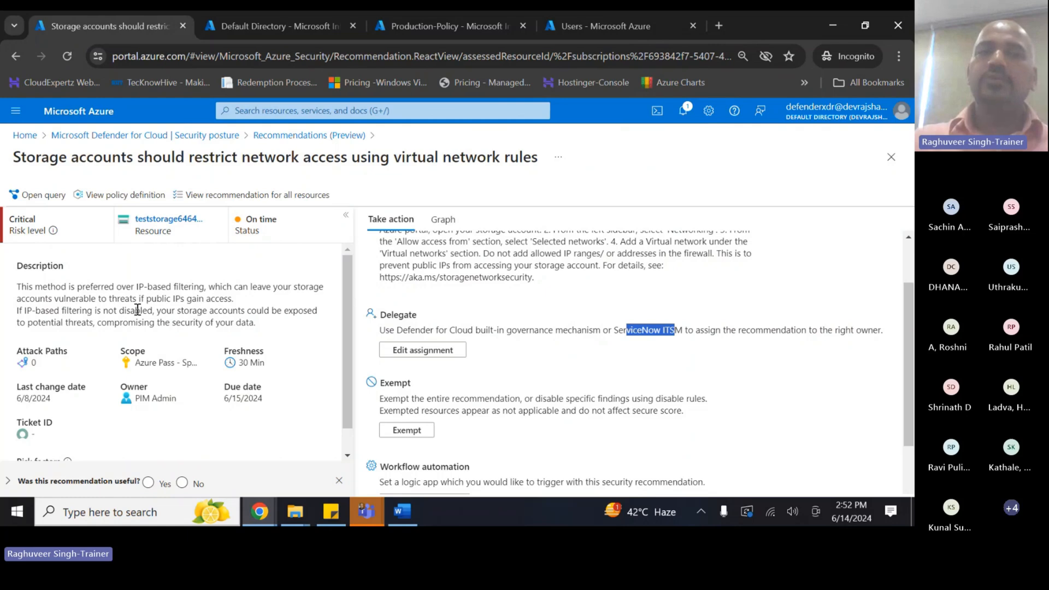
scroll(138, 310, "down", 1)
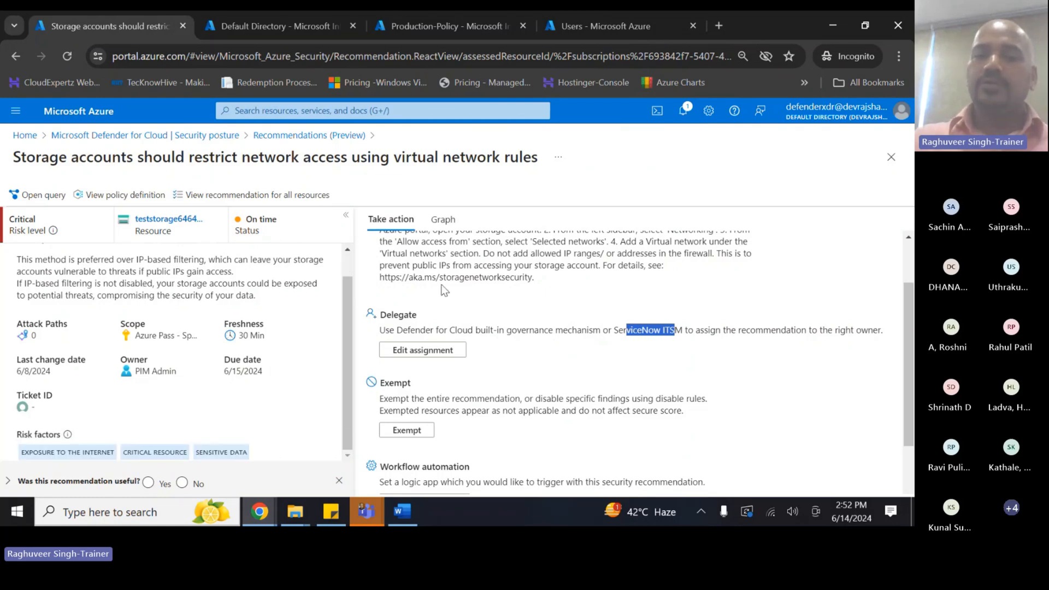
scroll(459, 335, "down", 2)
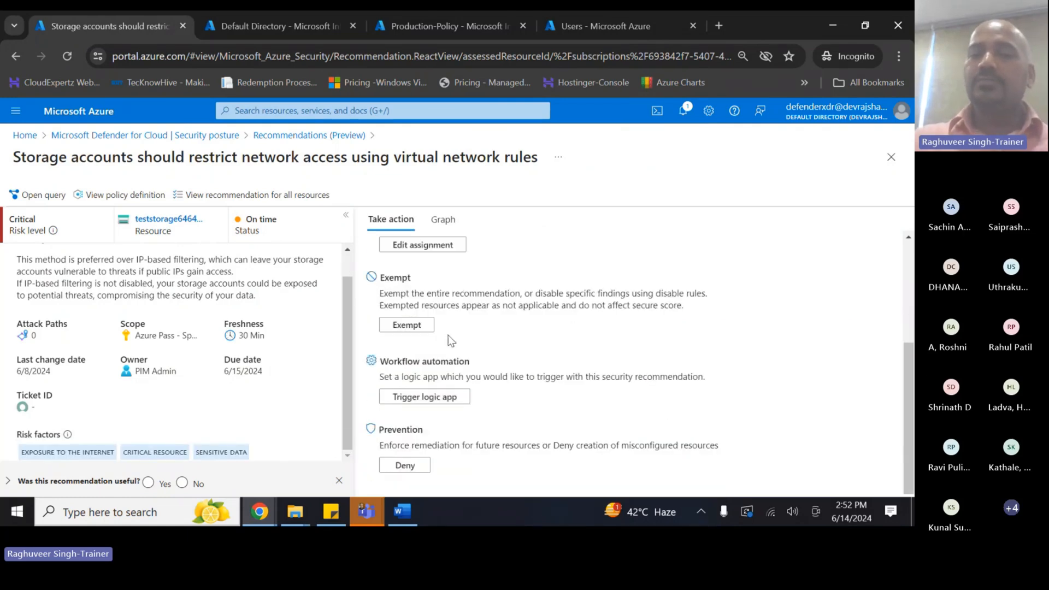
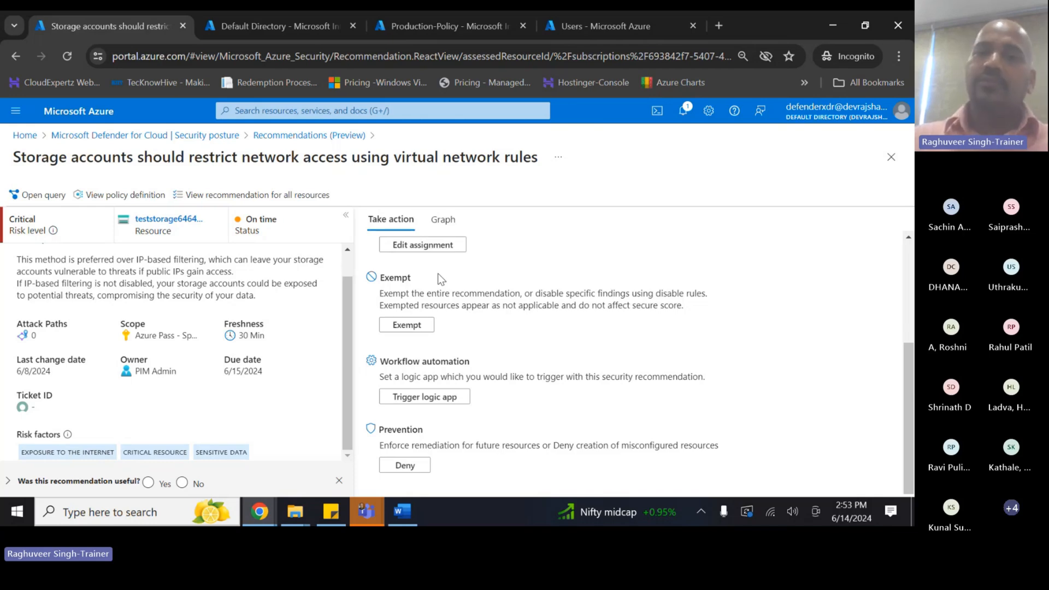
- Start an exemption for the storage network-rules recommendation and highlight what exempting does
left_click(406, 327)
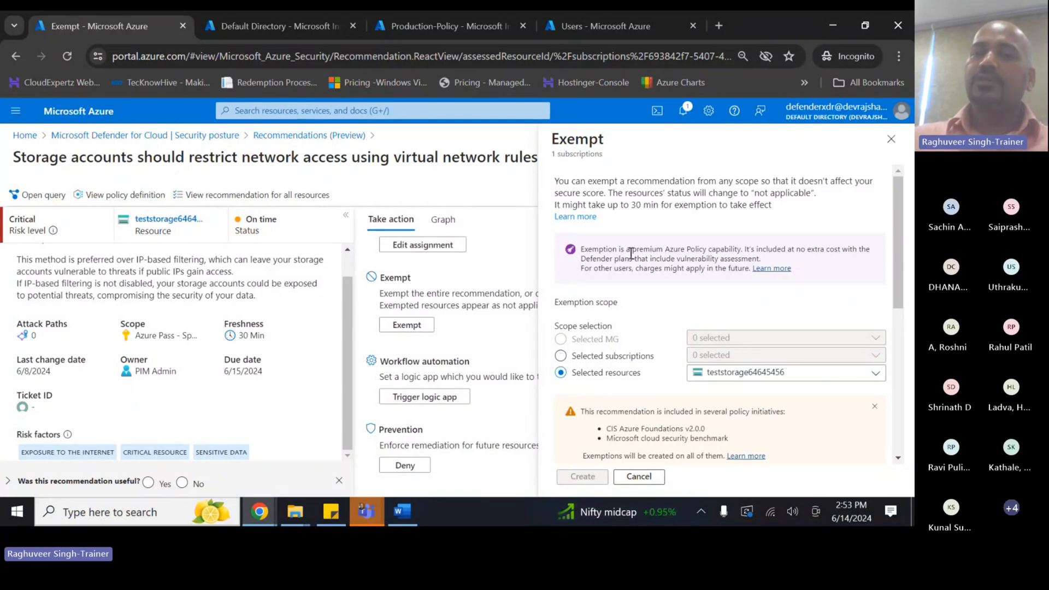
left_click_drag(564, 181, 804, 194)
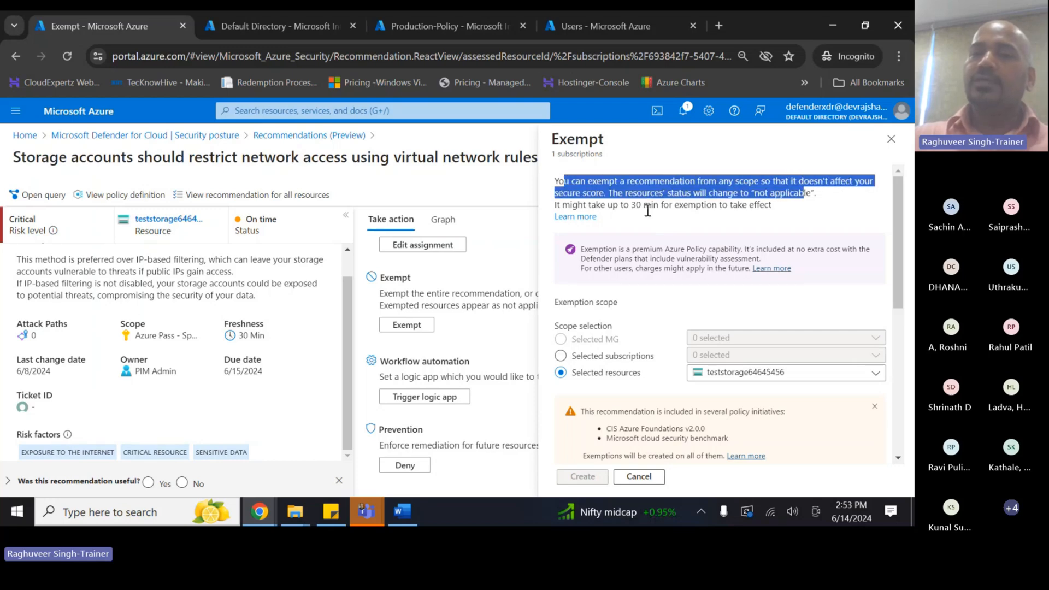
left_click(638, 207)
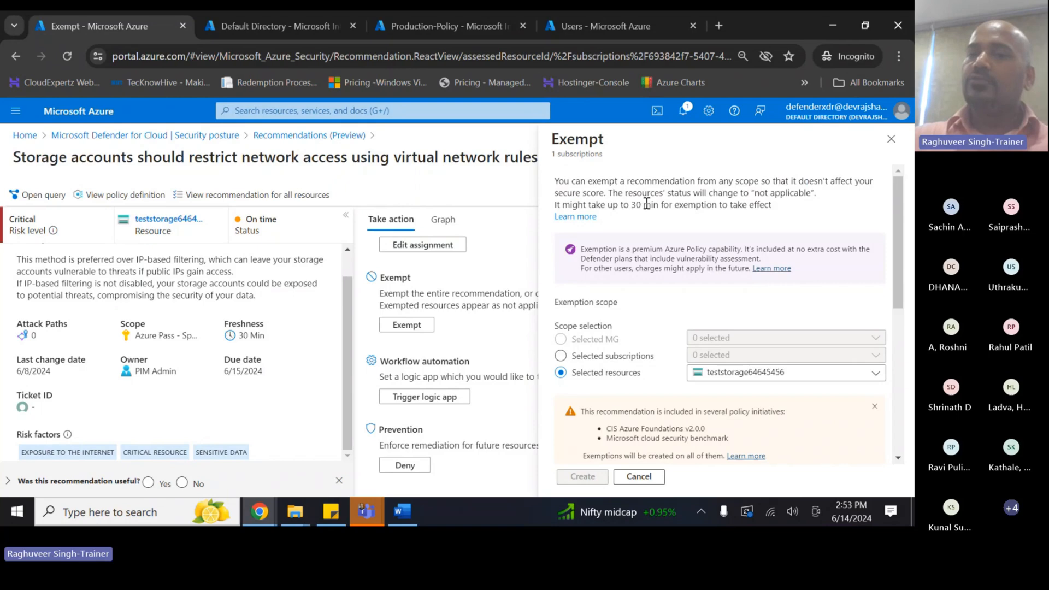
left_click_drag(706, 192, 786, 194)
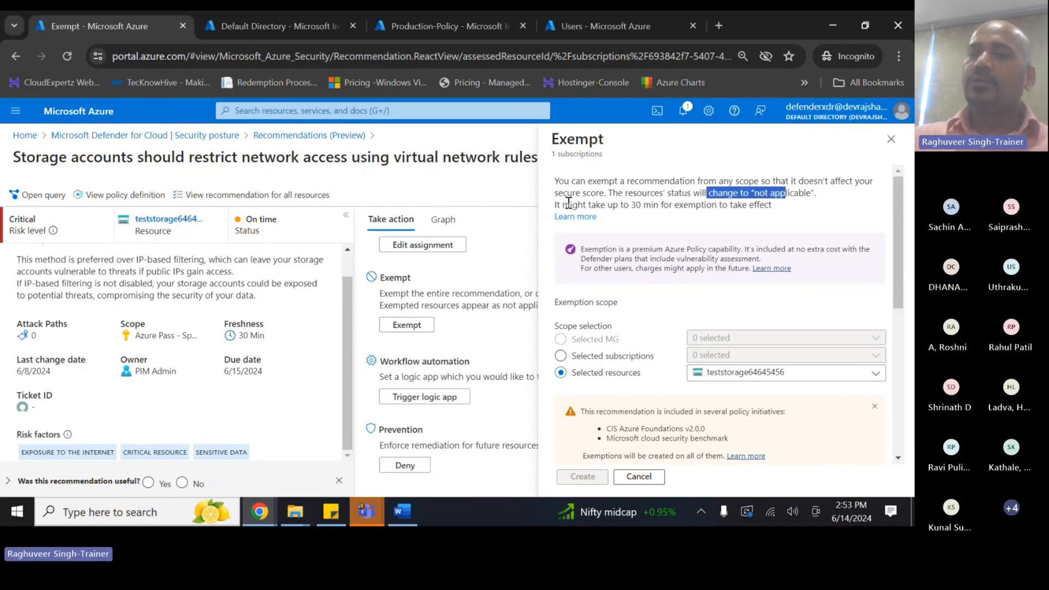
left_click_drag(571, 205, 751, 222)
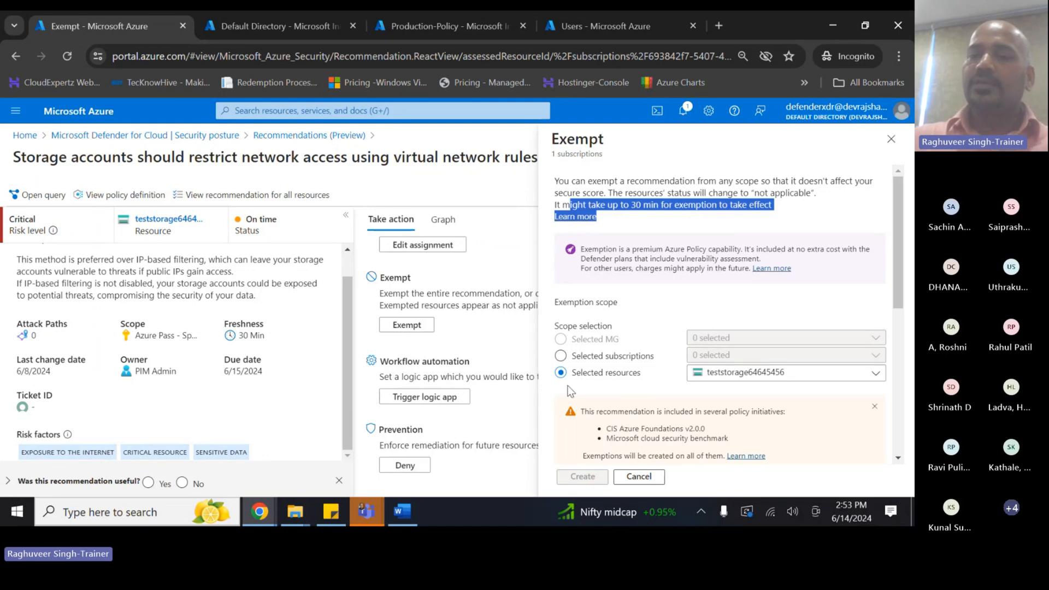
- Move down to the exemption's Details section and tick Set an expiration date
scroll(677, 391, "down", 1)
scroll(673, 385, "down", 3)
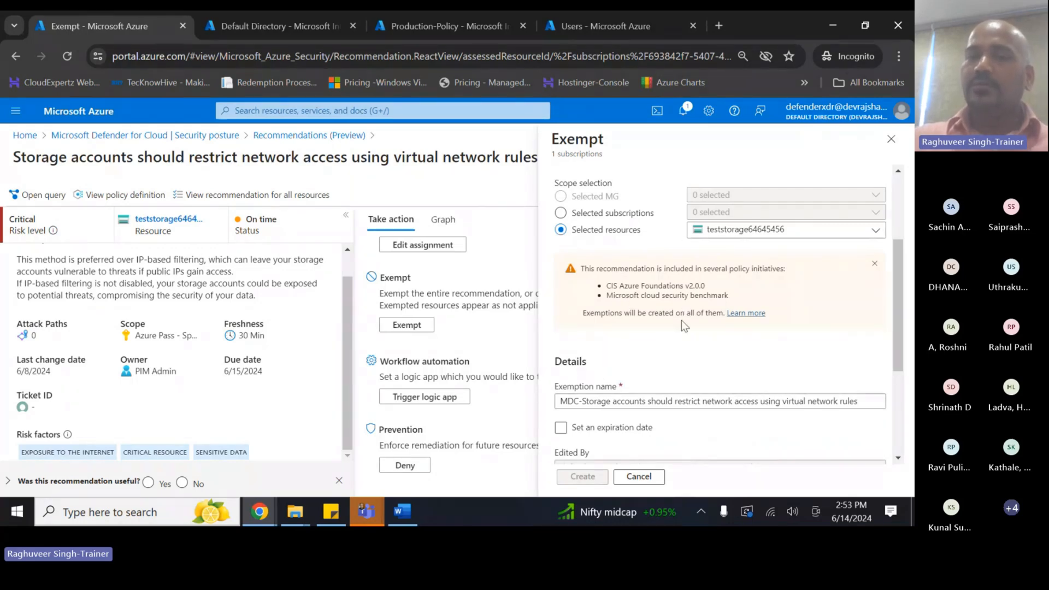
scroll(611, 321, "down", 3)
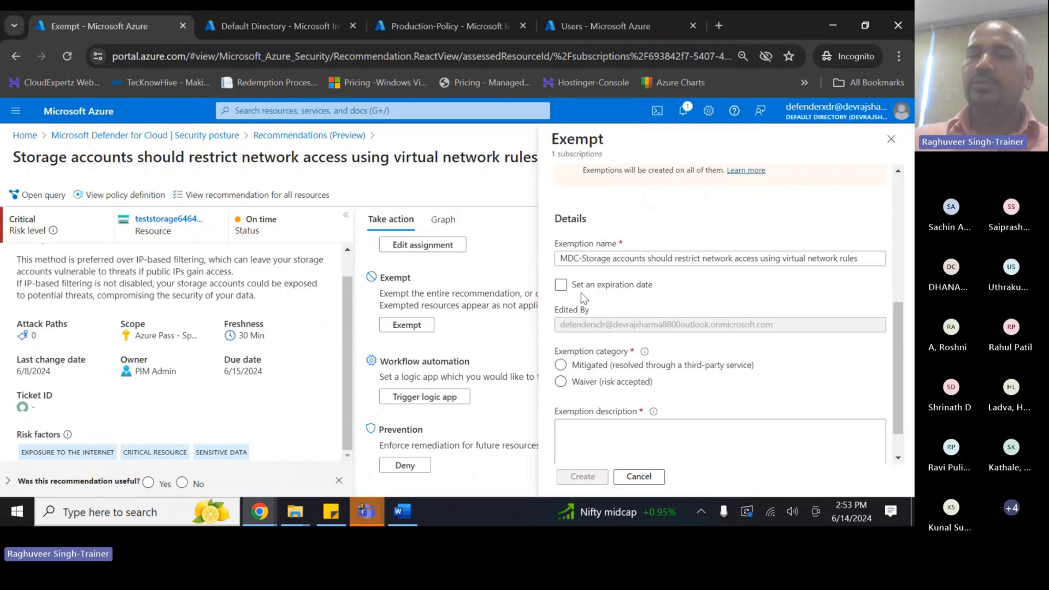
left_click(559, 286)
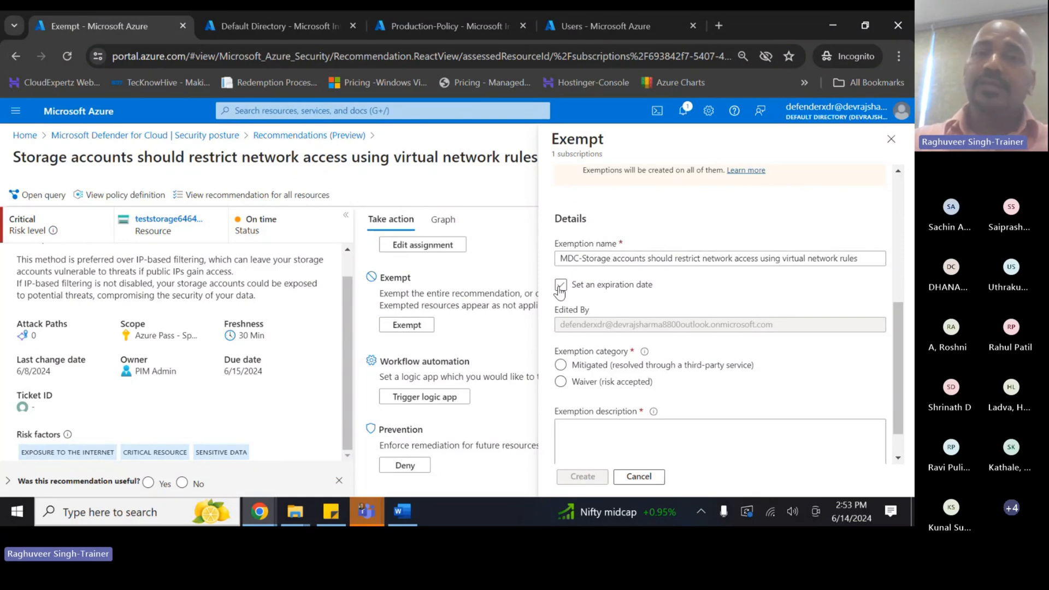
- Enable an expiration date and set it to 12/31/2024
left_click(560, 284)
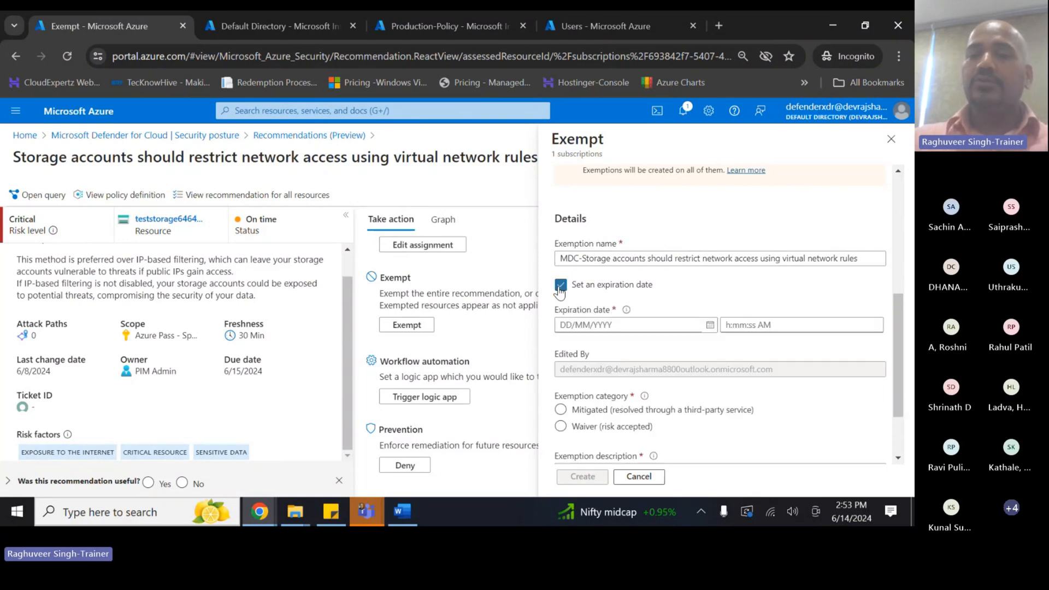
left_click(606, 325)
left_click(710, 325)
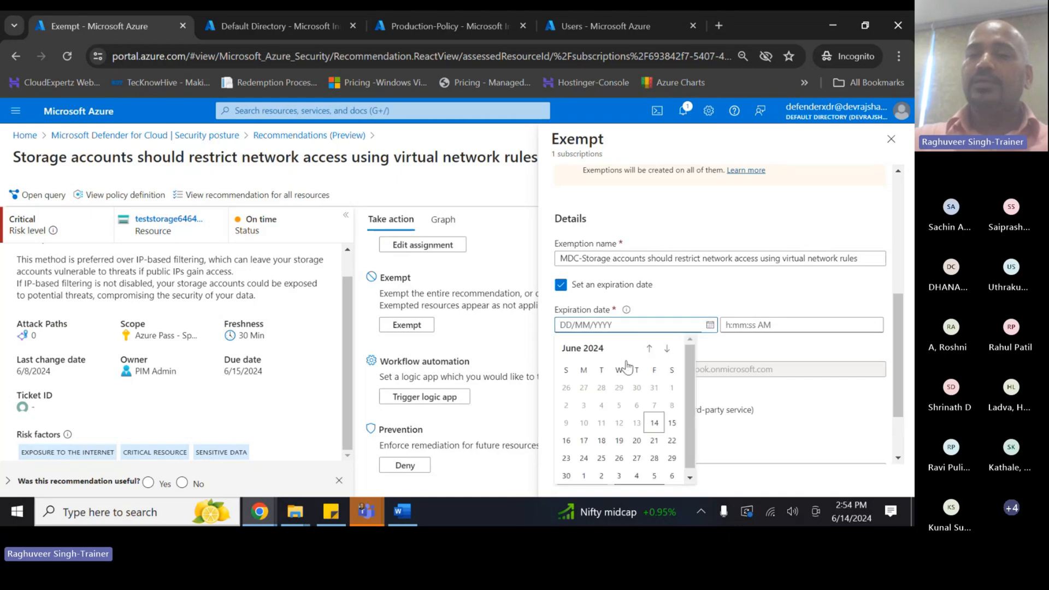
left_click(667, 349)
left_click(668, 348)
left_click(667, 349)
left_click(667, 348)
left_click(667, 348)
left_click(667, 349)
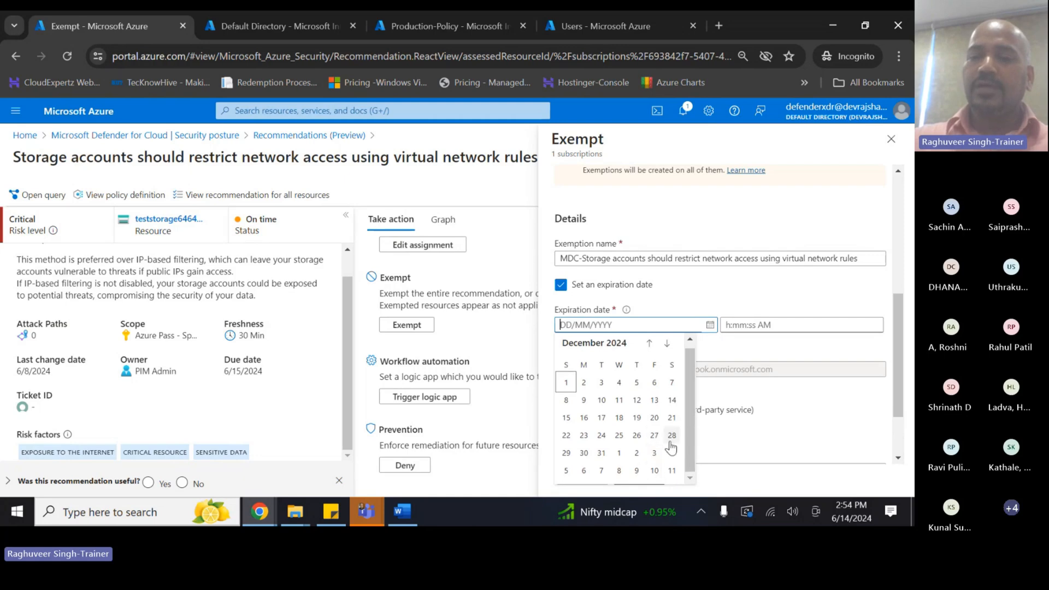
left_click(601, 453)
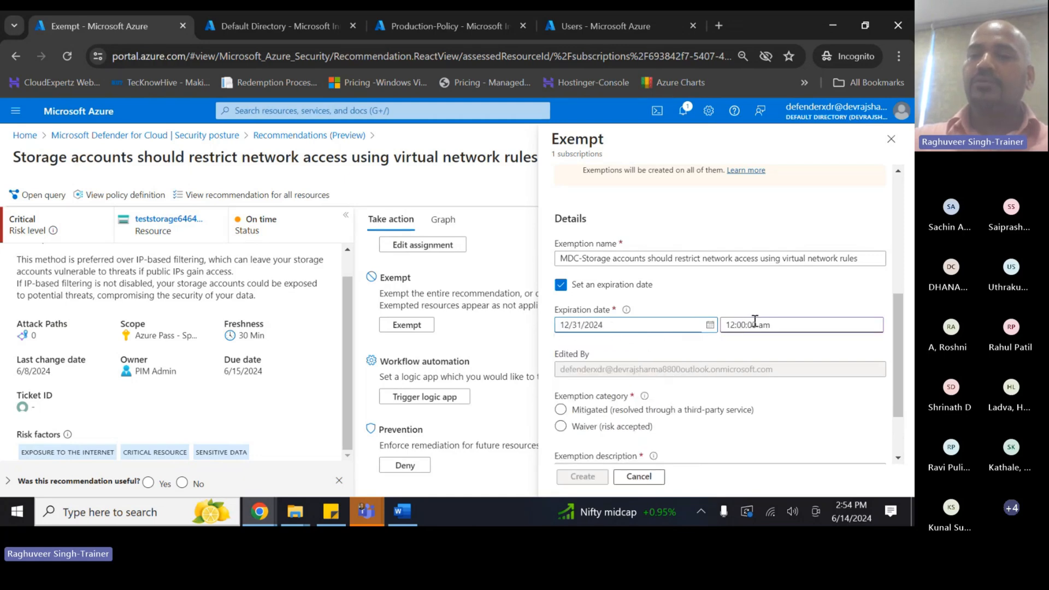
- Set the exemption category to Waiver (risk accepted) after briefly trying Mitigated
scroll(643, 371, "down", 1)
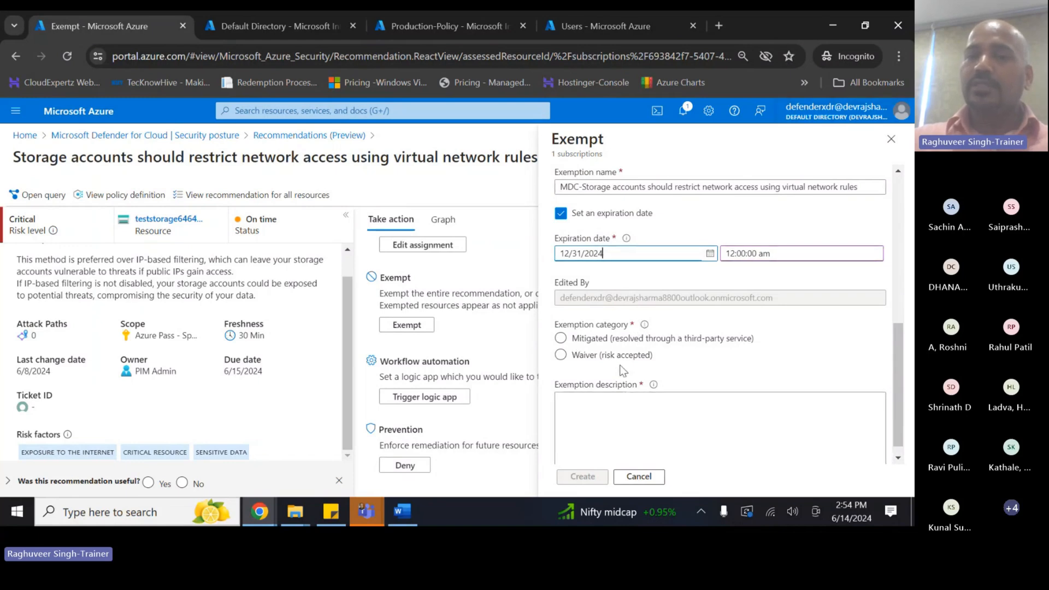
left_click(587, 356)
scroll(590, 356, "down", 1)
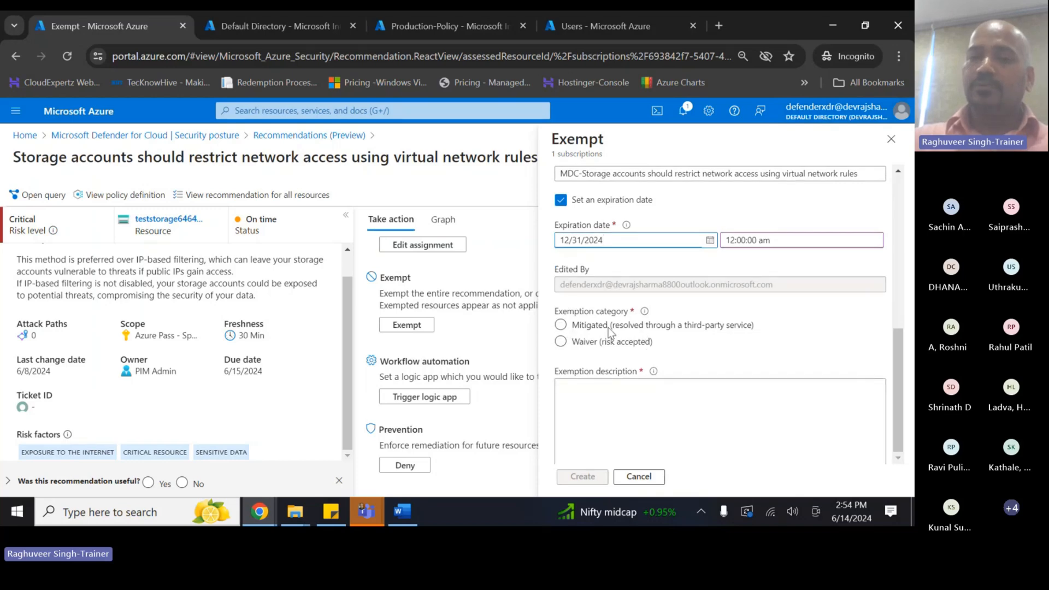
left_click(641, 326)
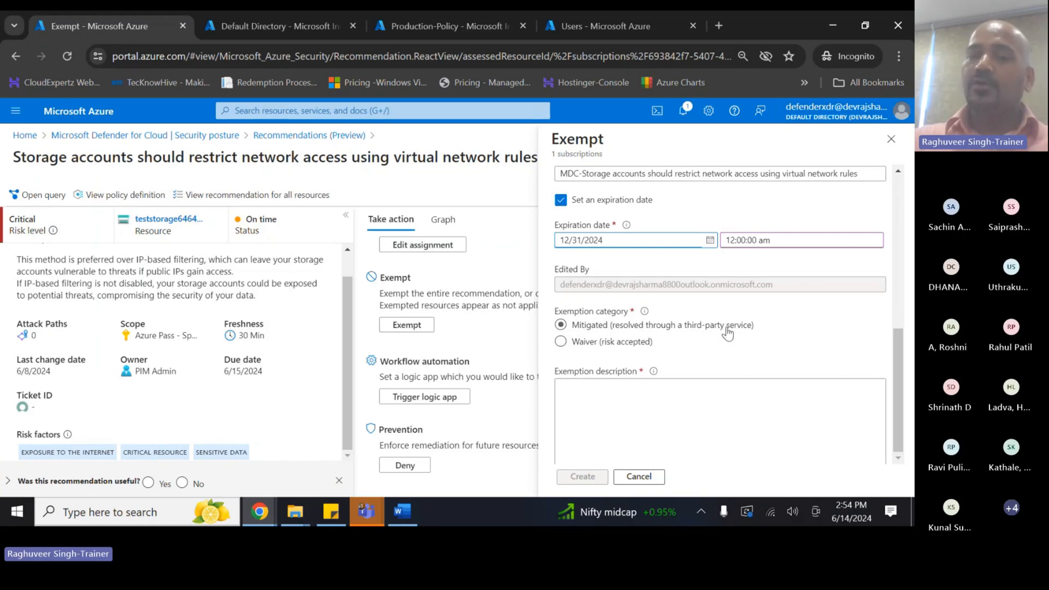
left_click(578, 342)
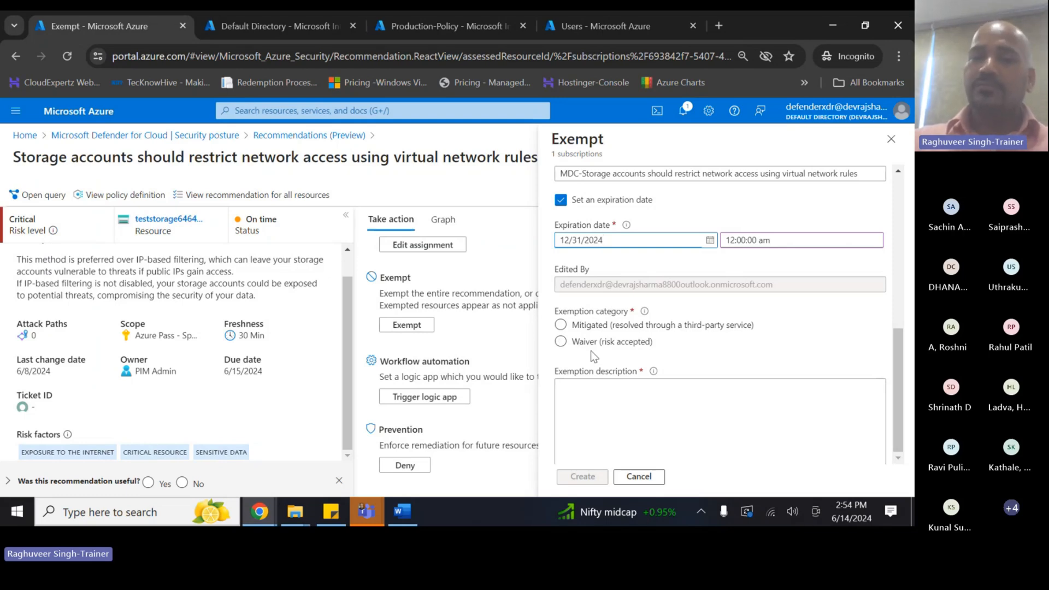
left_click(561, 341)
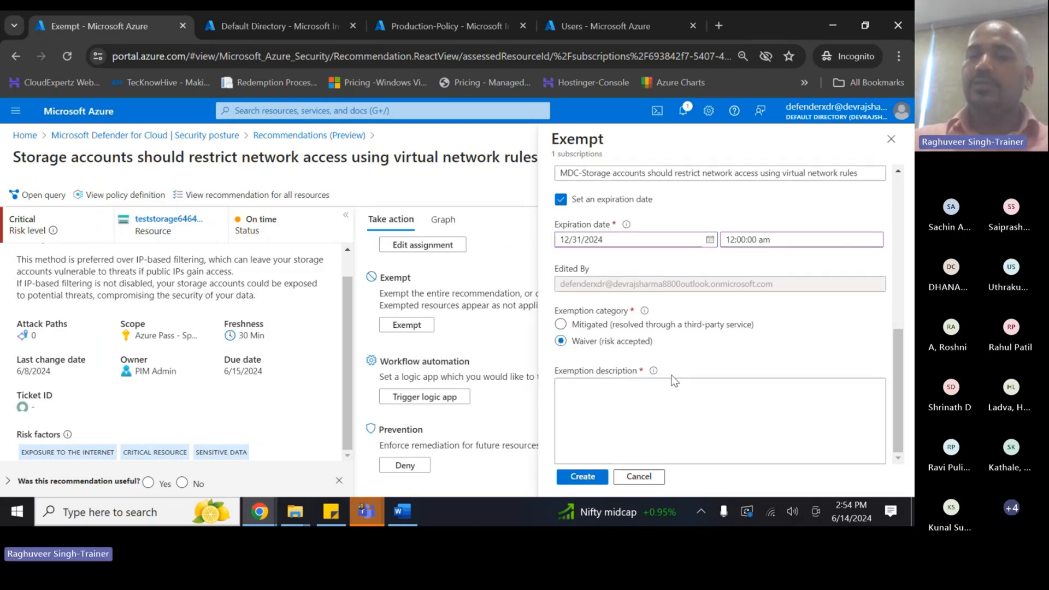
left_click(611, 397)
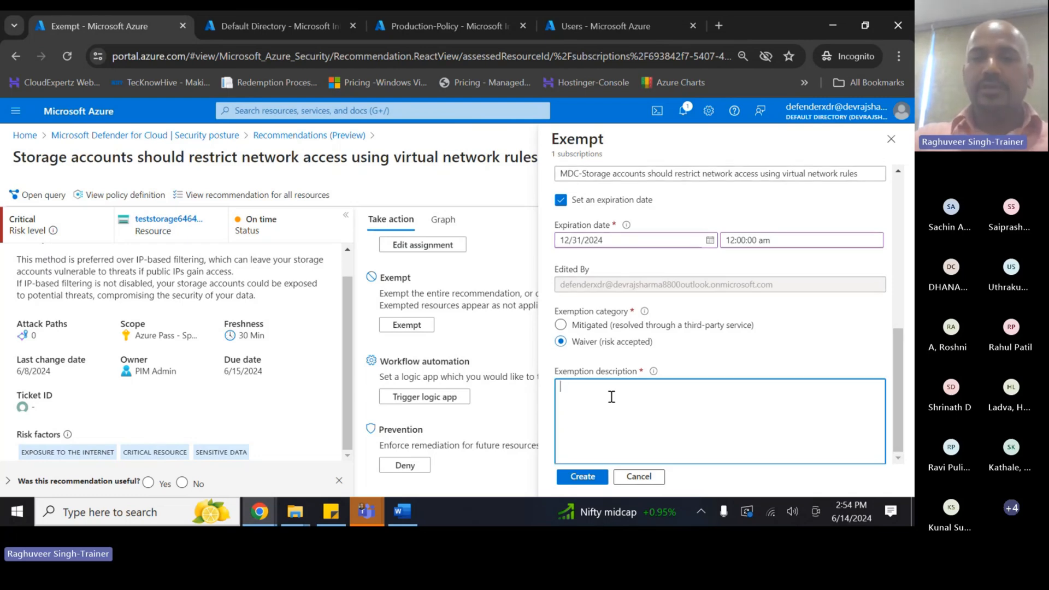
- Describe the exemption as public documents that must be accessible over the Public Network, then create it
type("This sto")
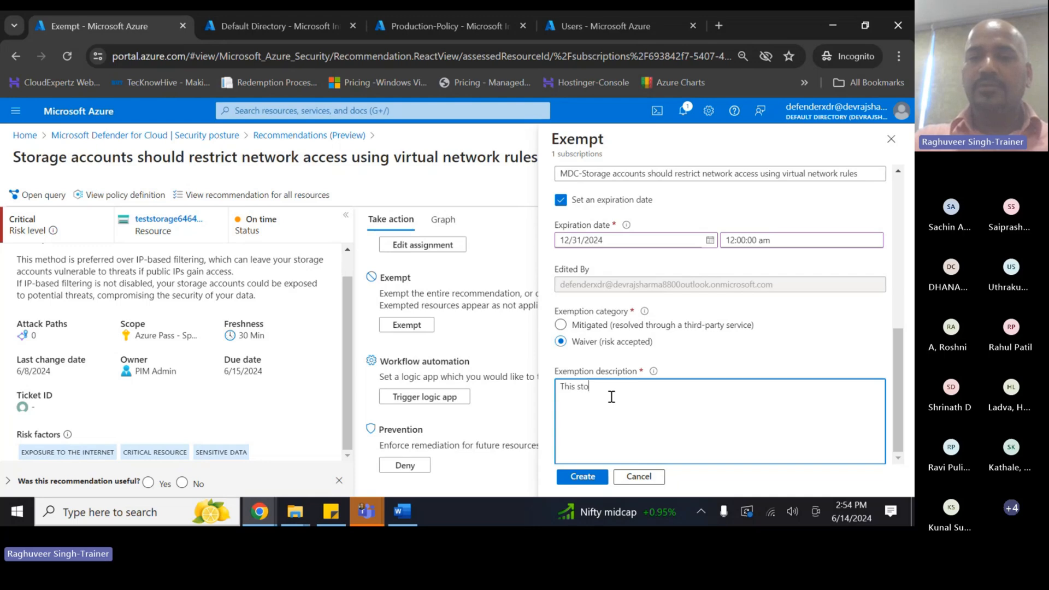
type("rage a")
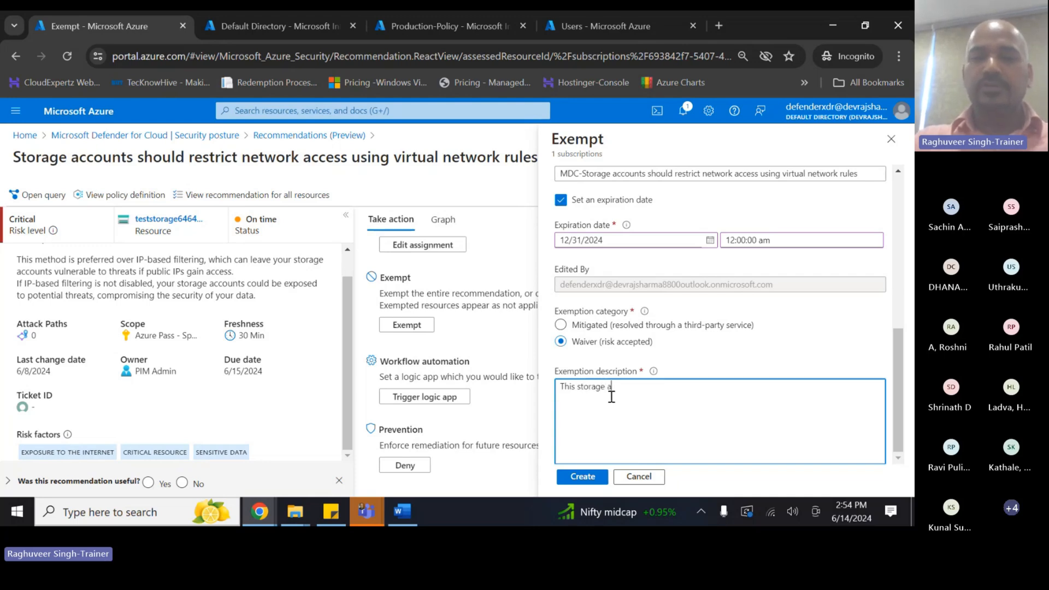
type("ccount contains ")
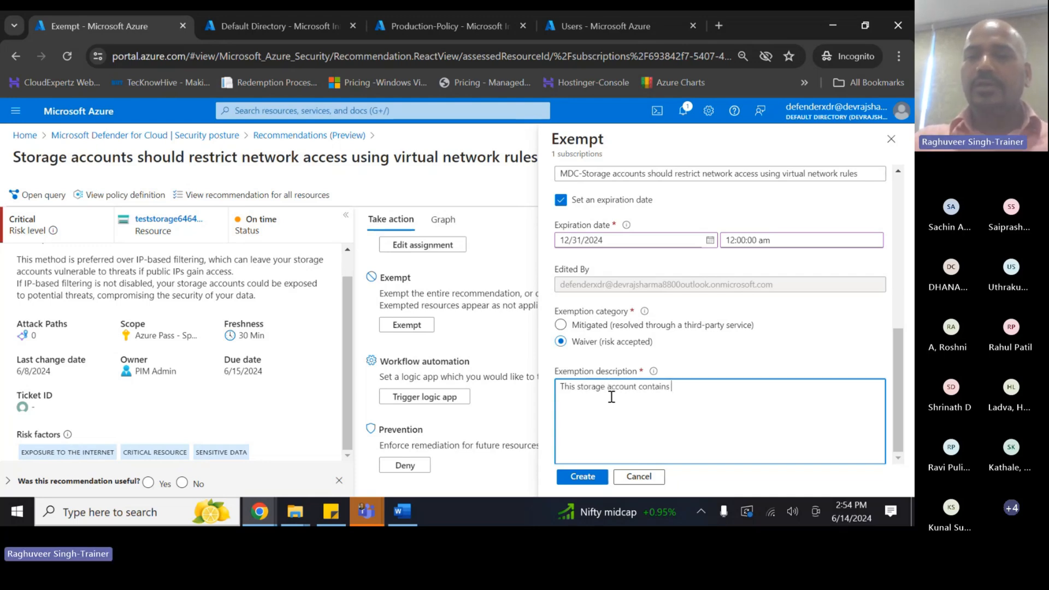
type("Public")
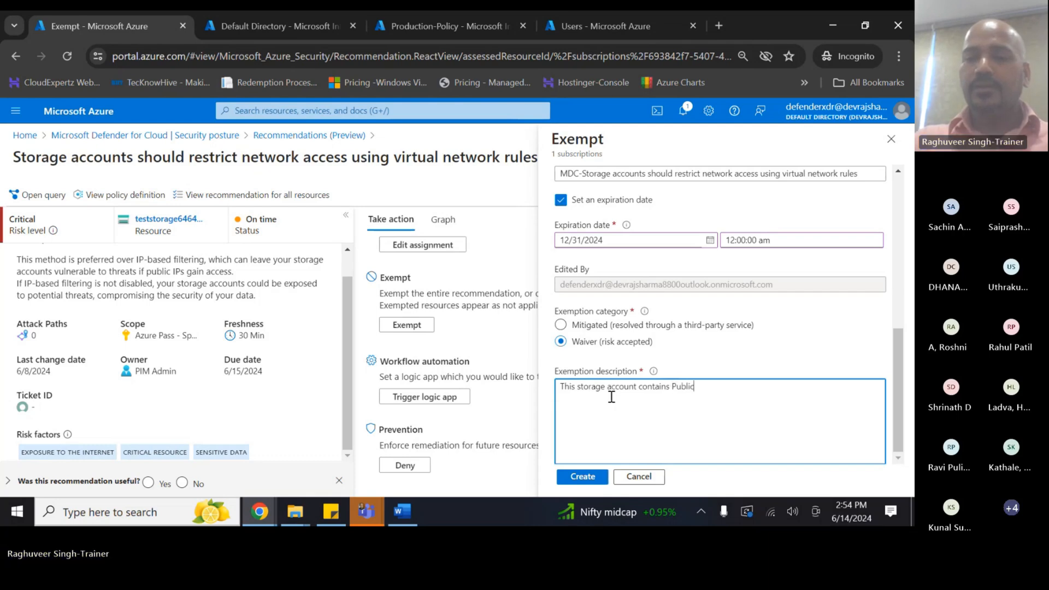
type(" documents")
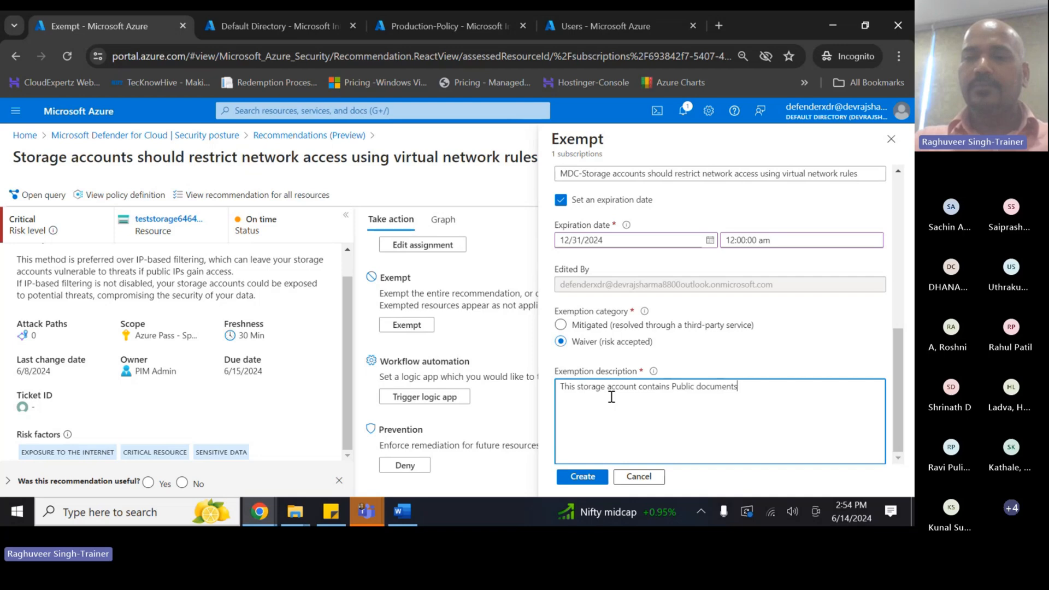
type(" and hance it im")
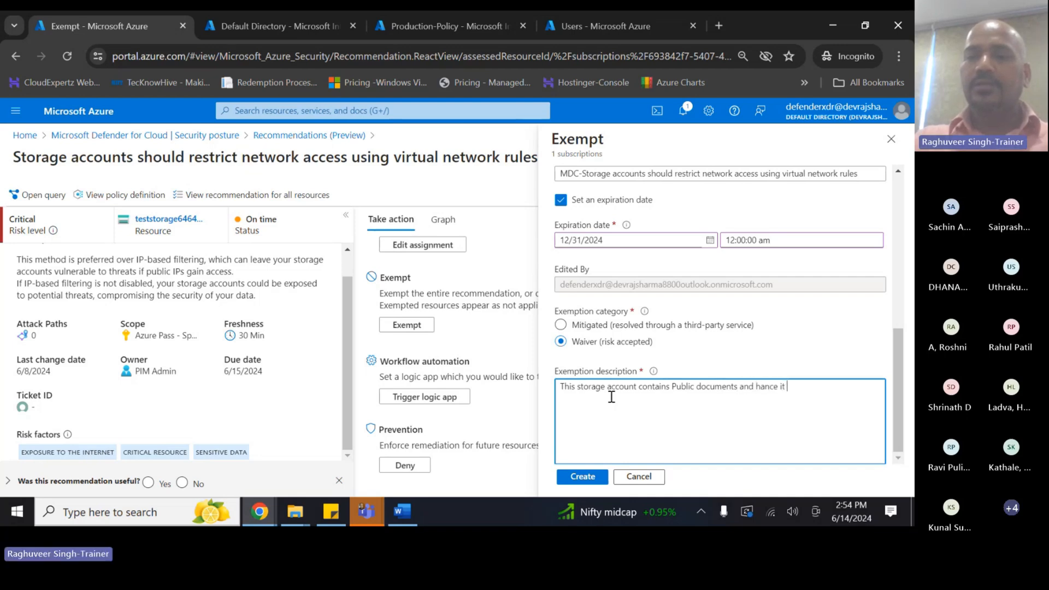
key("BackSpace")
key("BackSpace")
type("mustbe")
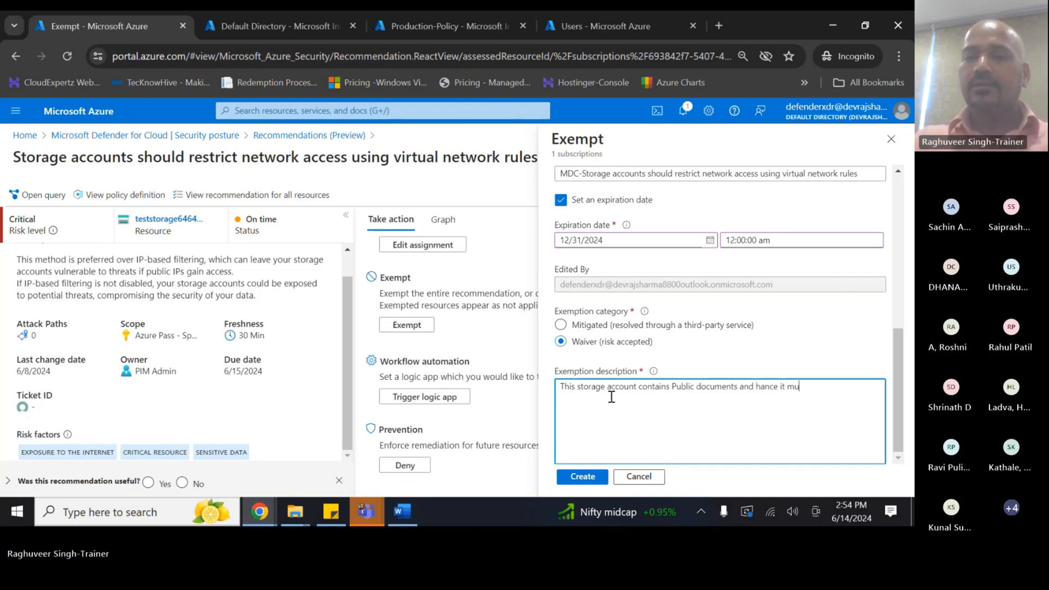
key("BackSpace")
key("BackSpace")
key("BackSpace")
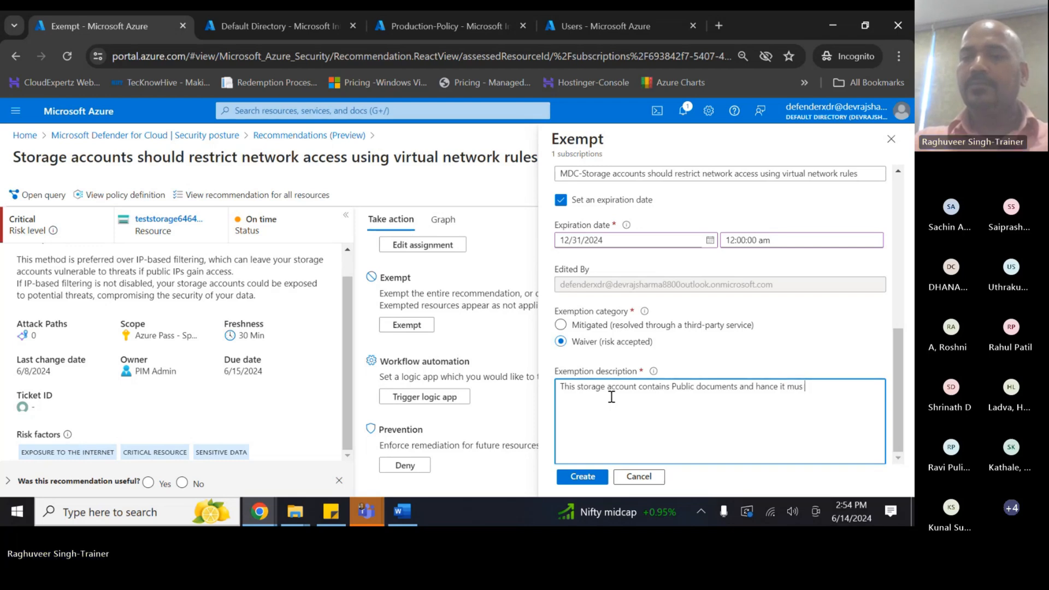
type("be accep")
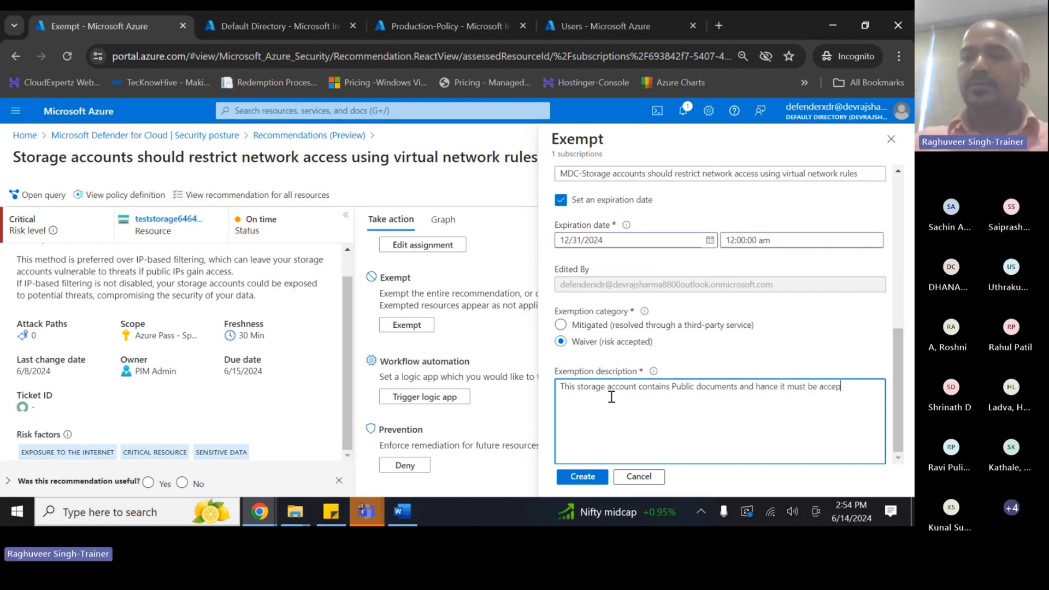
type("t")
key("BackSpace")
key("BackSpace")
type("s")
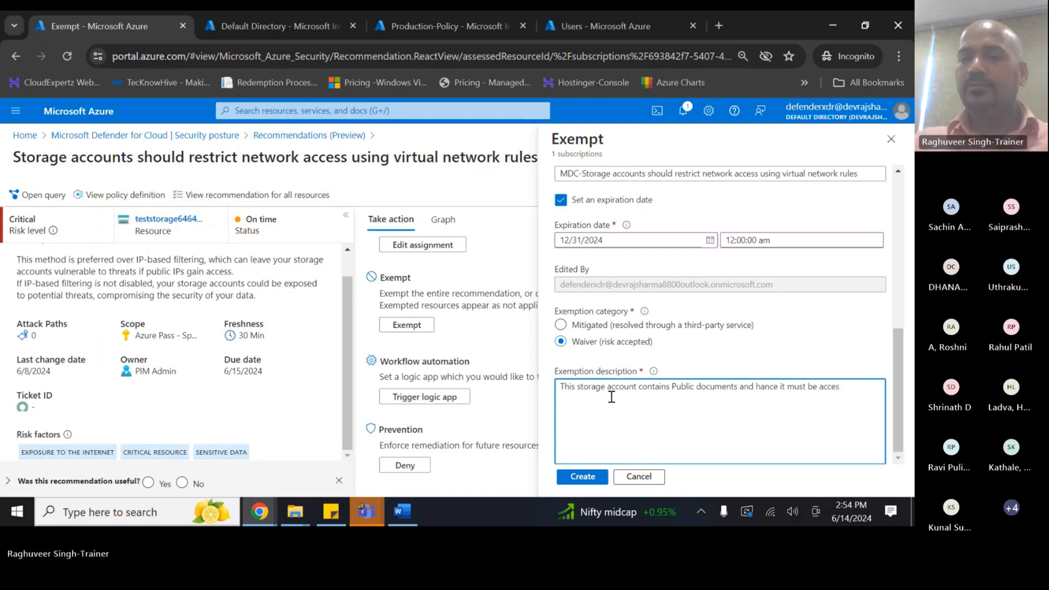
type("ible over ")
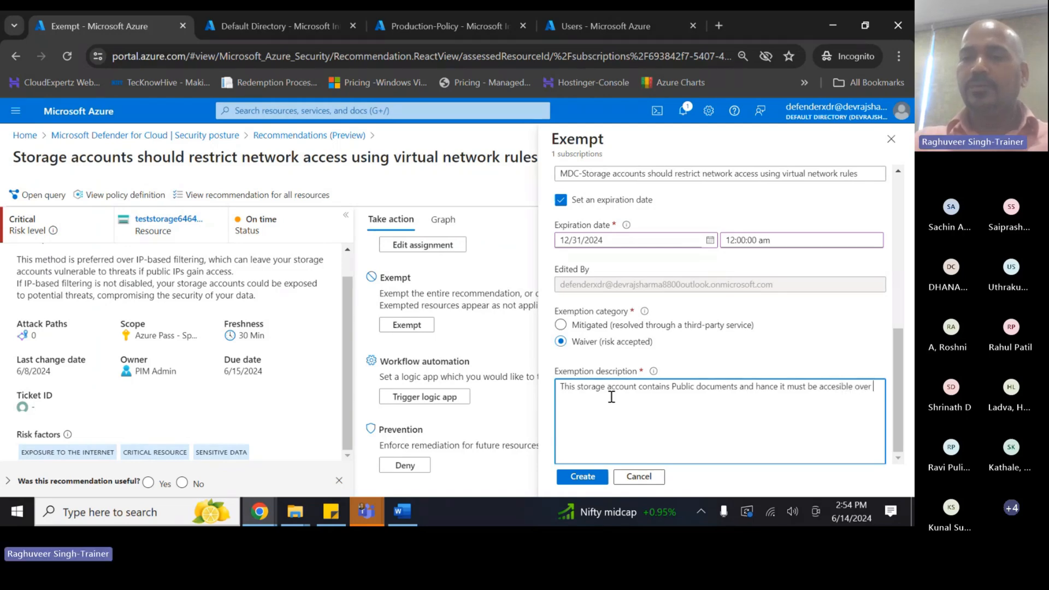
type("the pu")
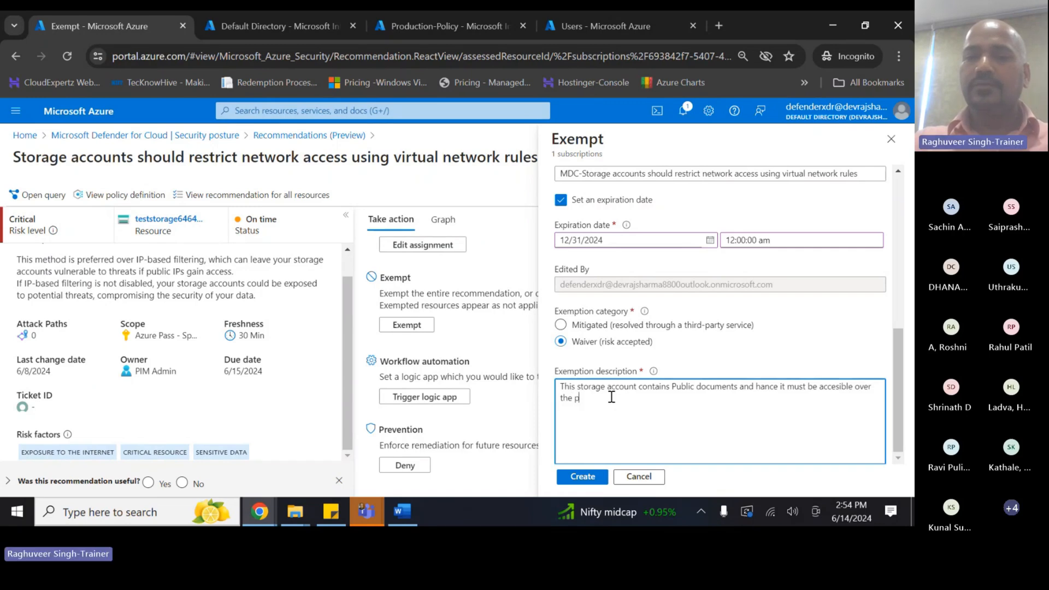
key("BackSpace")
type("Public N")
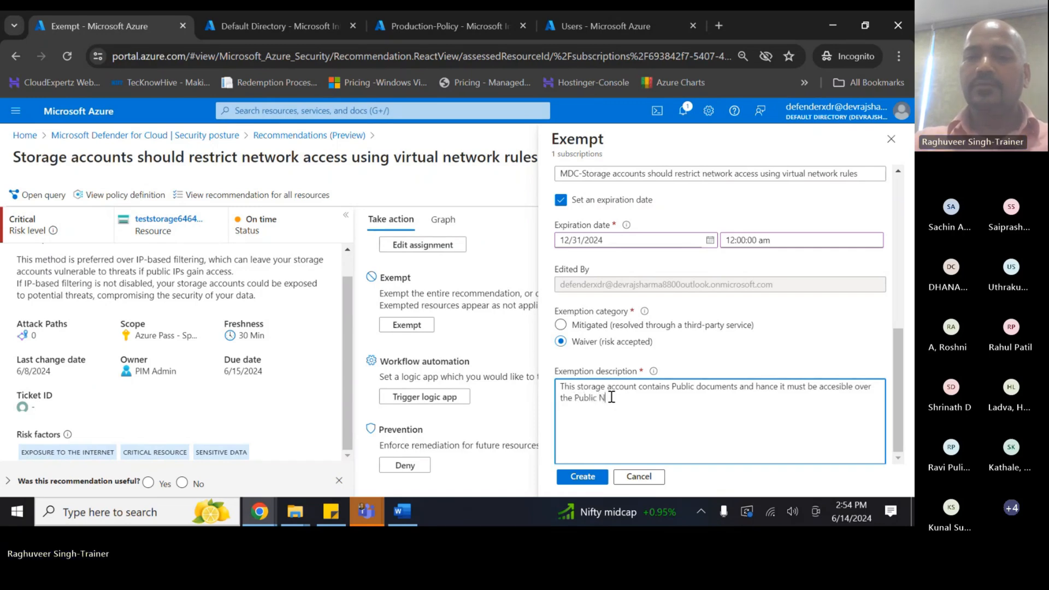
type("etwork.")
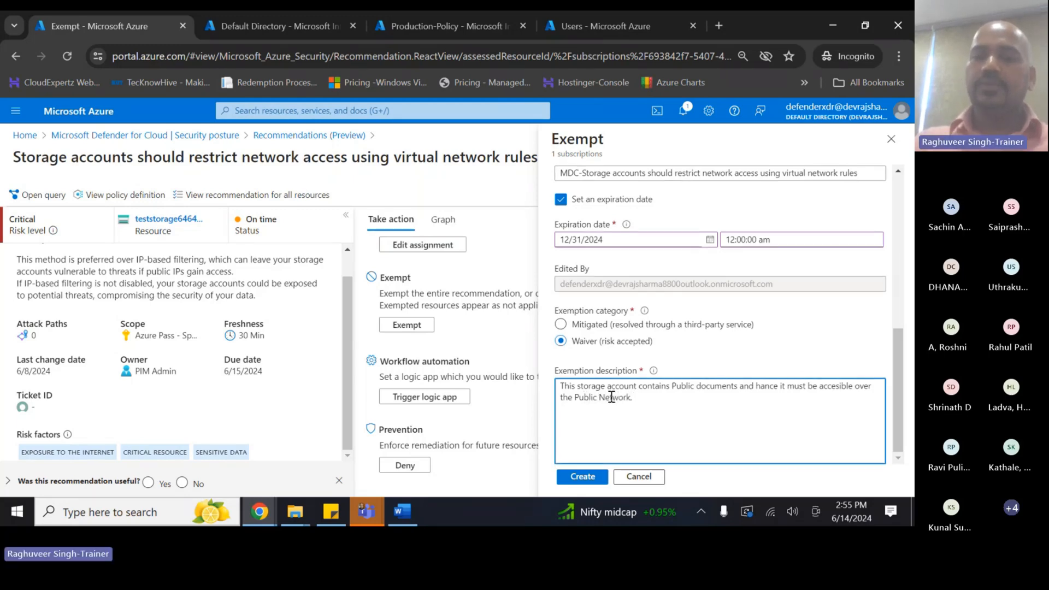
left_click(581, 476)
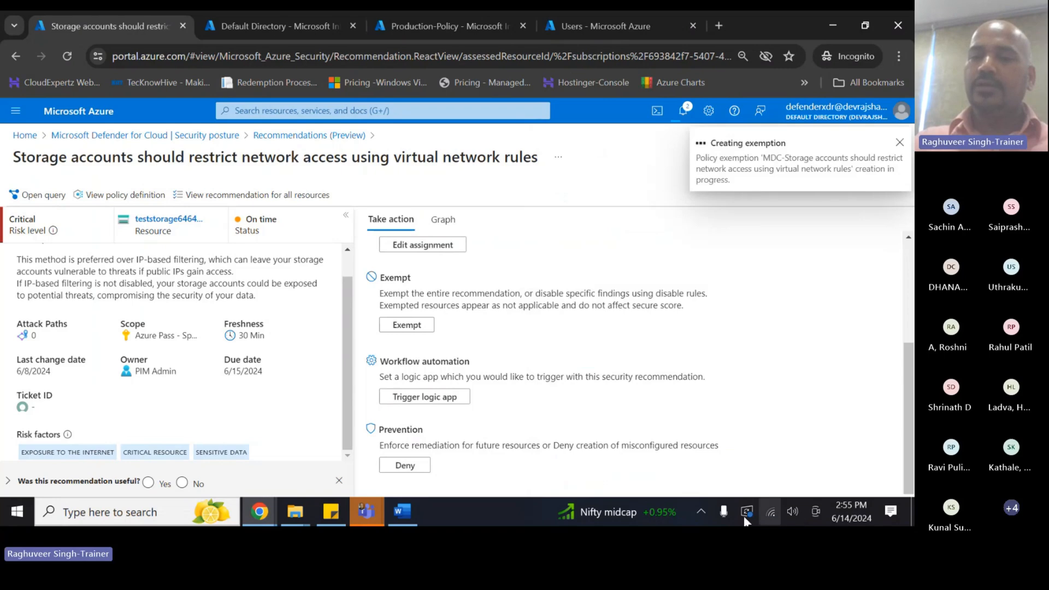
left_click(700, 512)
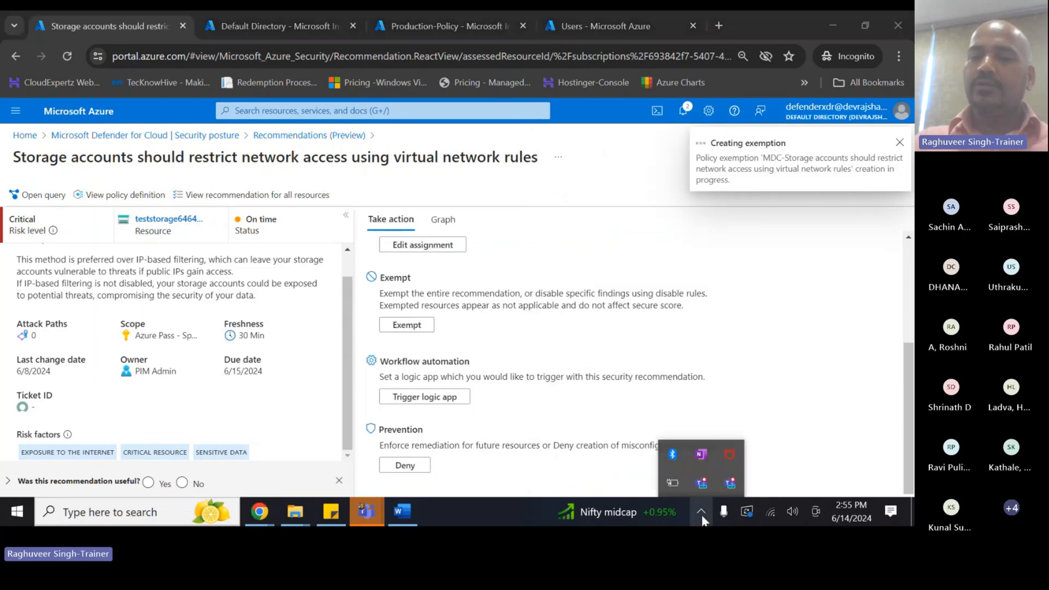
left_click(608, 242)
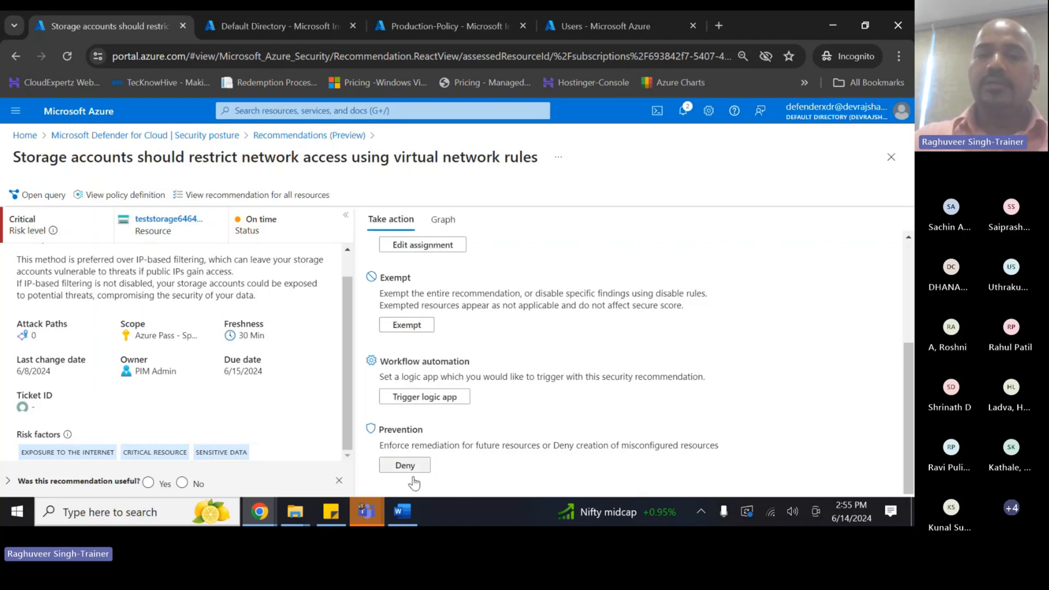
left_click_drag(385, 448, 709, 451)
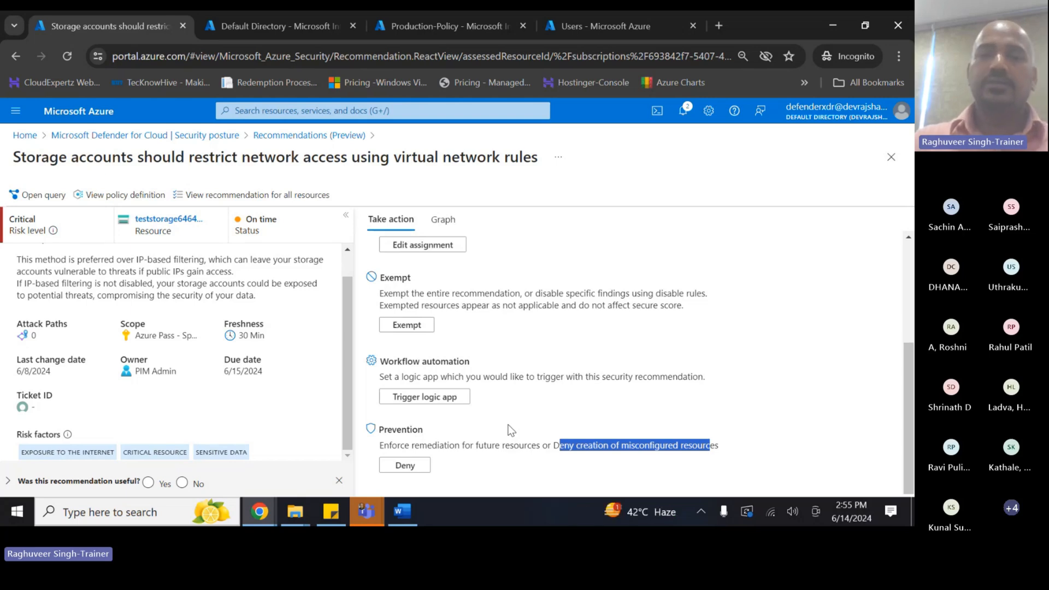
left_click(406, 466)
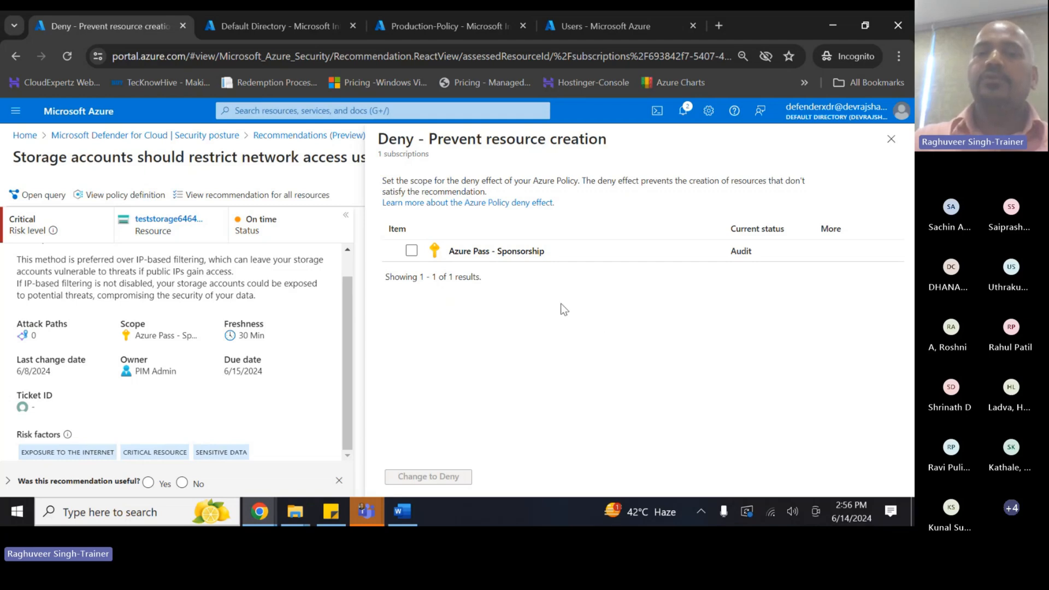
- Change the policy effect to Deny for Azure Pass - Sponsorship and close the deny blade
left_click(411, 250)
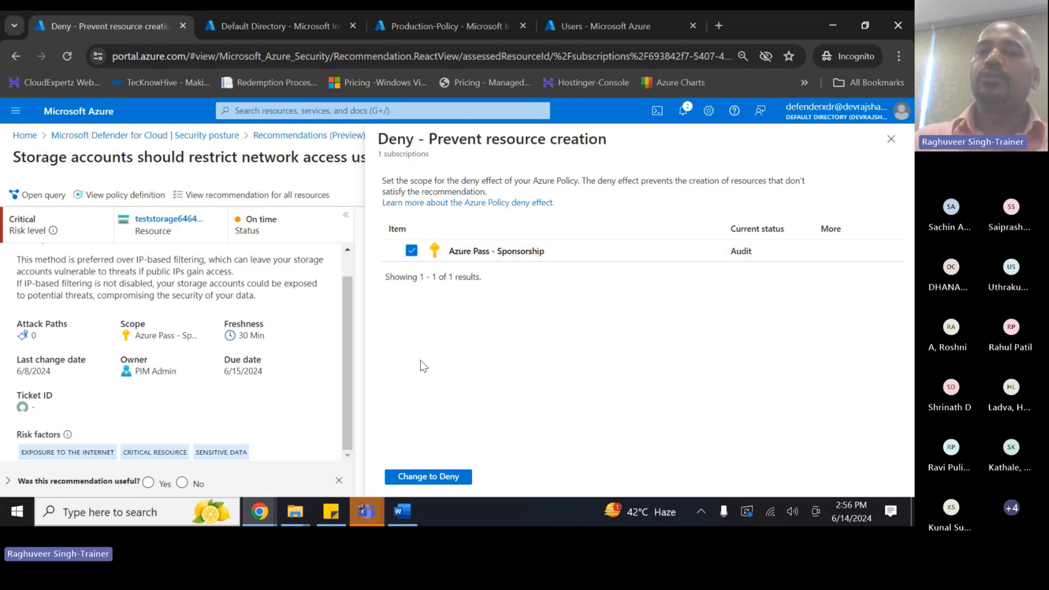
left_click(423, 478)
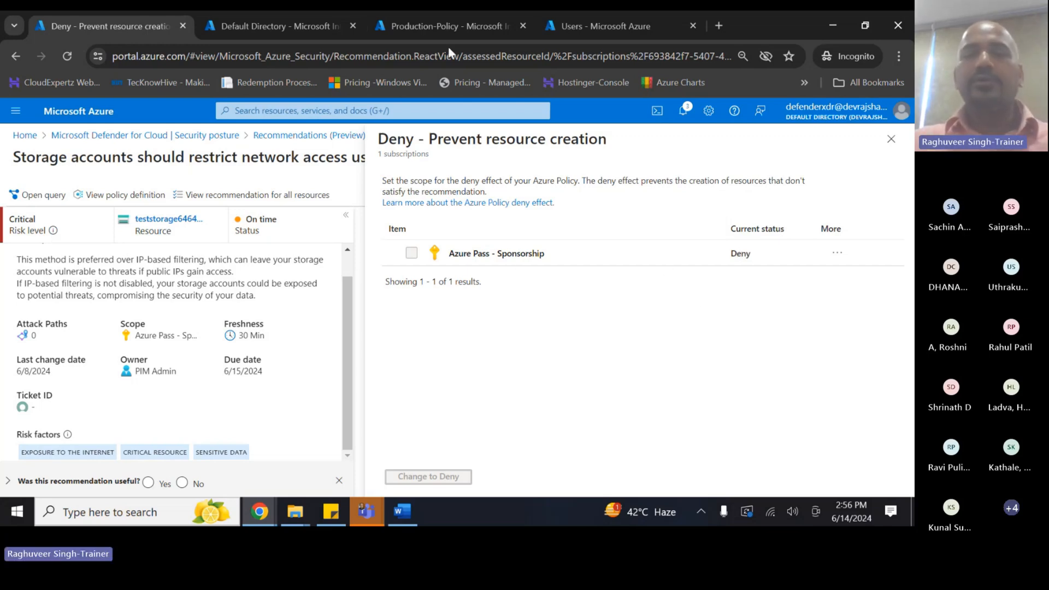
left_click(260, 521)
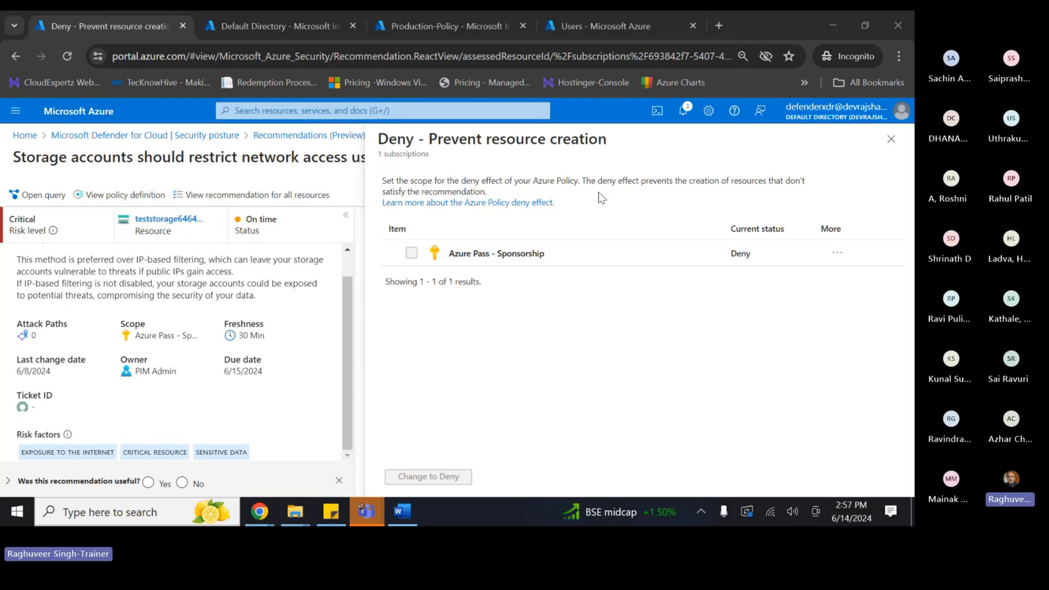
scroll(304, 376, "up", 1)
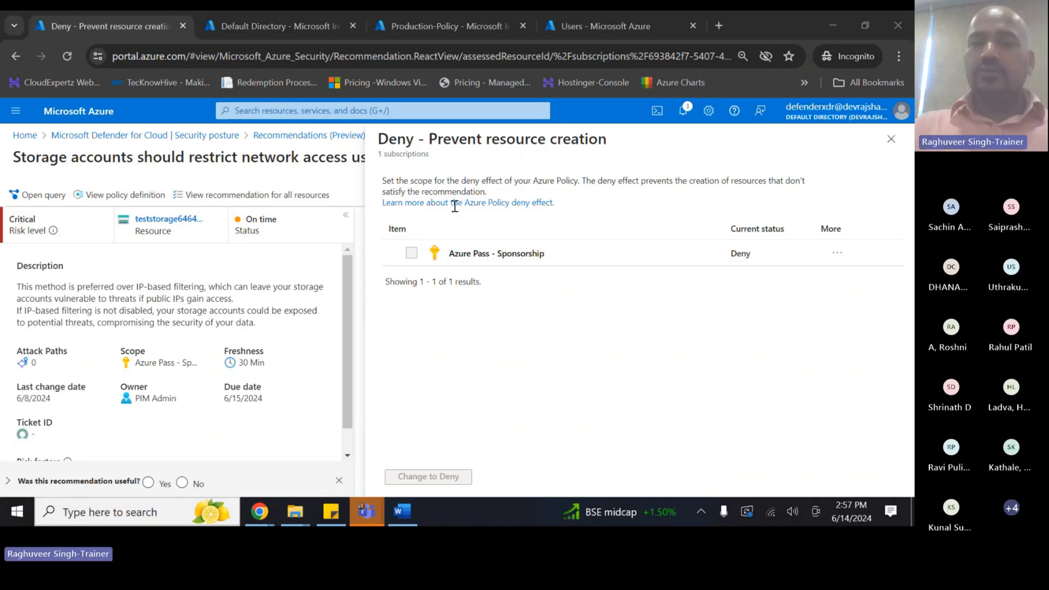
left_click(891, 139)
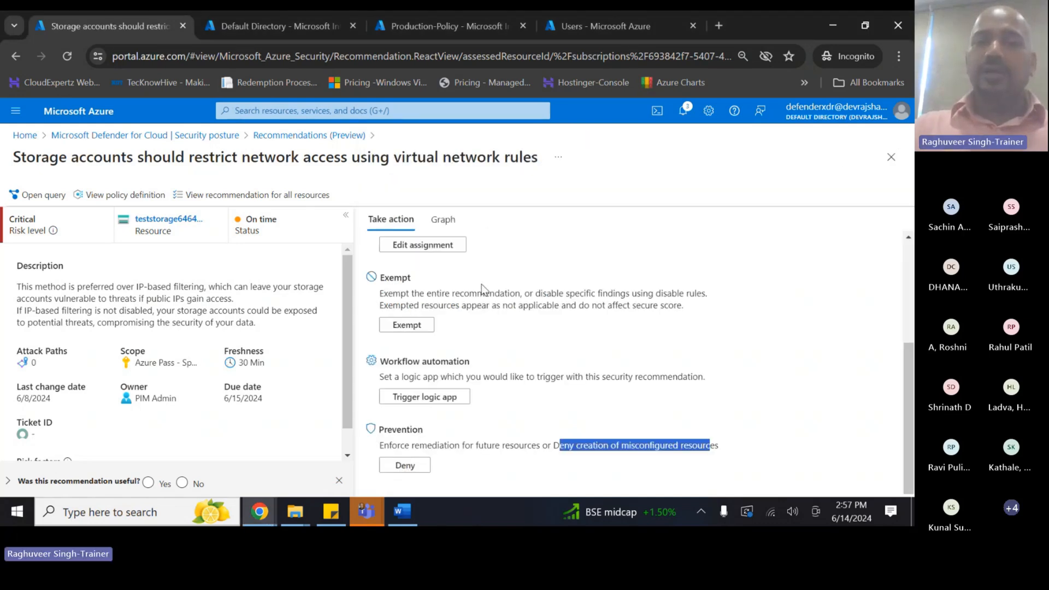
scroll(483, 287, "up", 5)
- Browse the storage account's attack-path graph, then return to Recommendations (Preview)
left_click(443, 220)
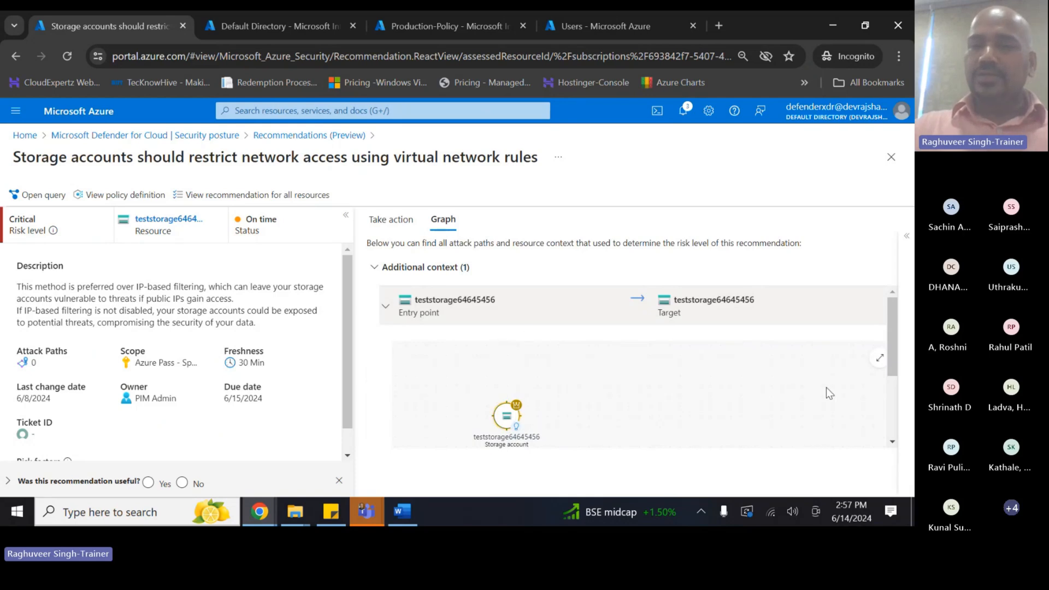
left_click_drag(892, 337, 900, 397)
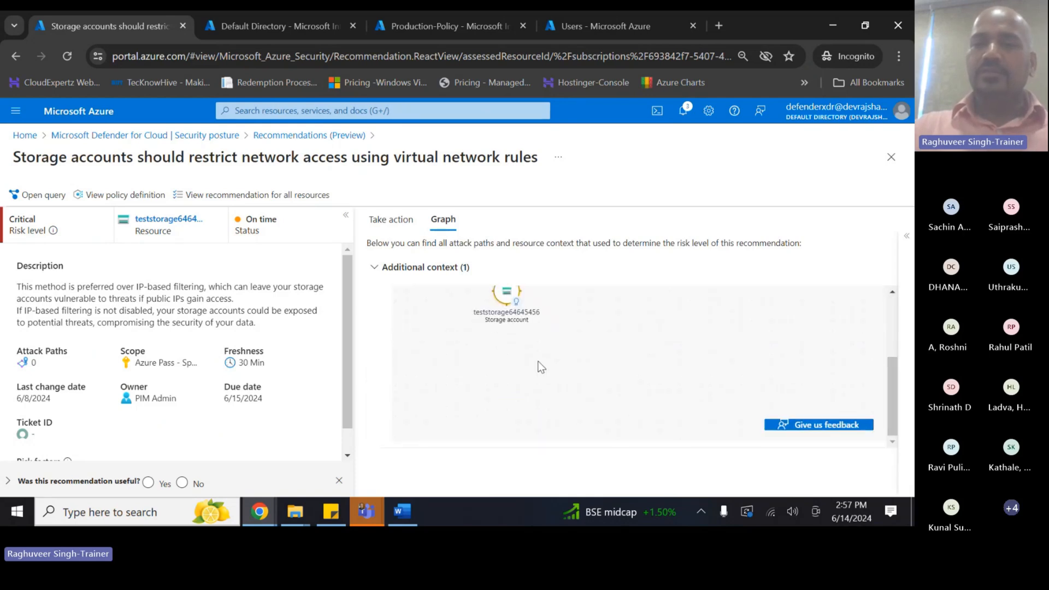
scroll(539, 365, "up", 2)
scroll(605, 375, "down", 2)
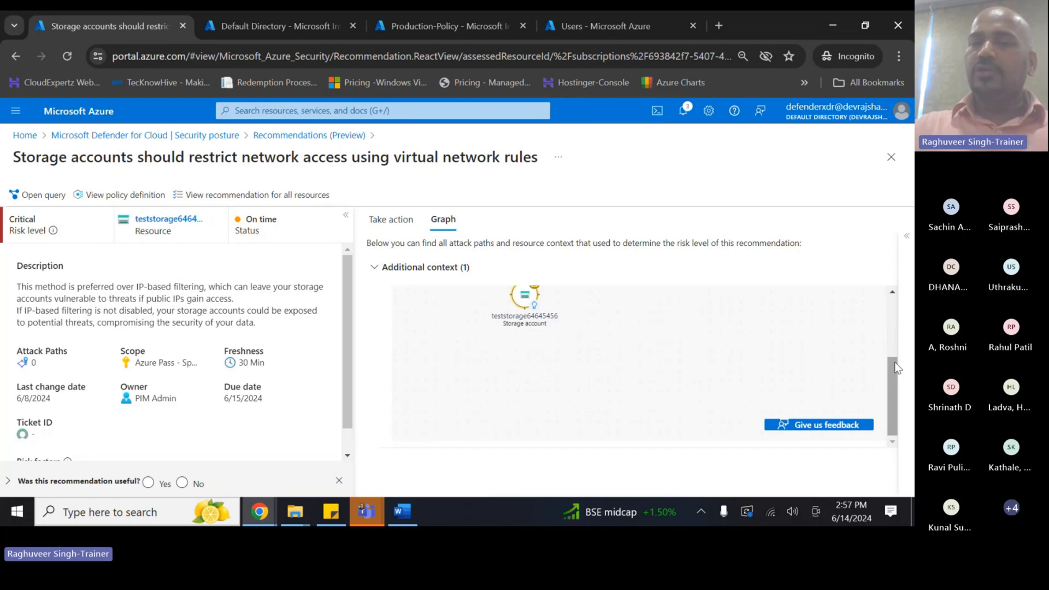
left_click_drag(890, 362, 886, 303)
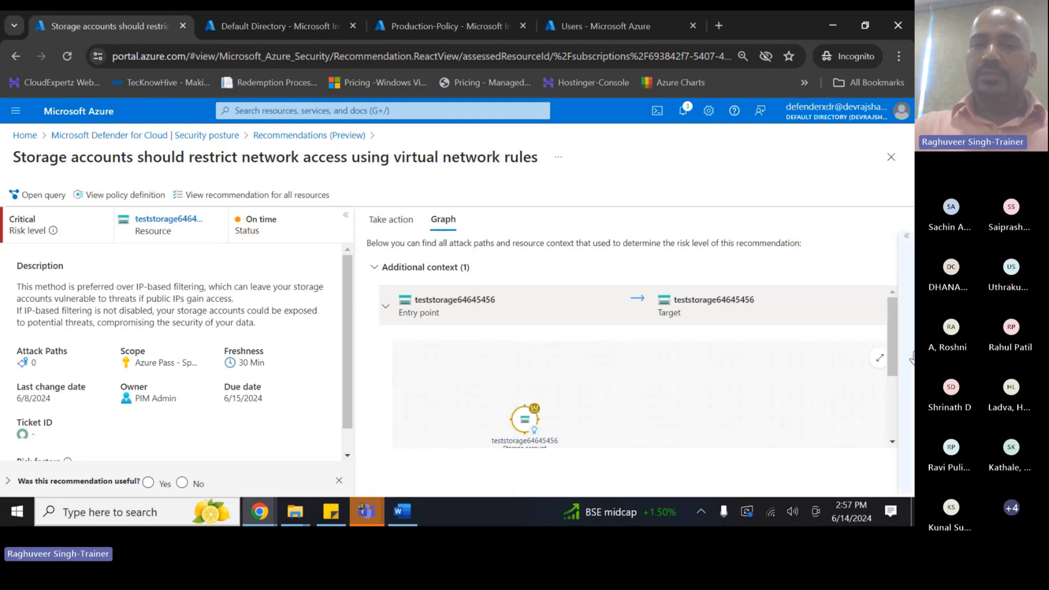
left_click_drag(888, 306, 892, 342)
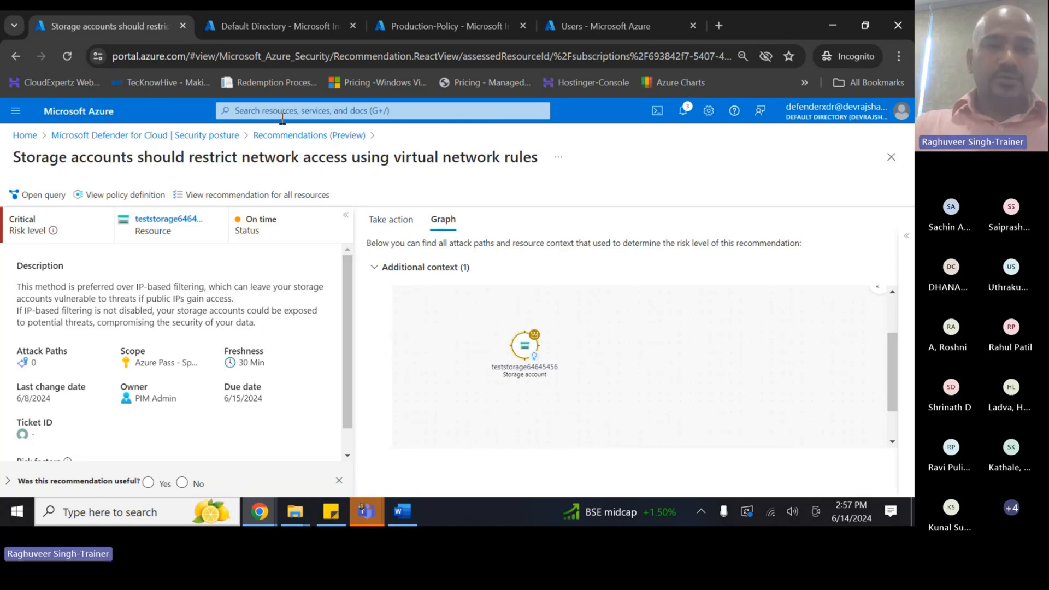
left_click(270, 136)
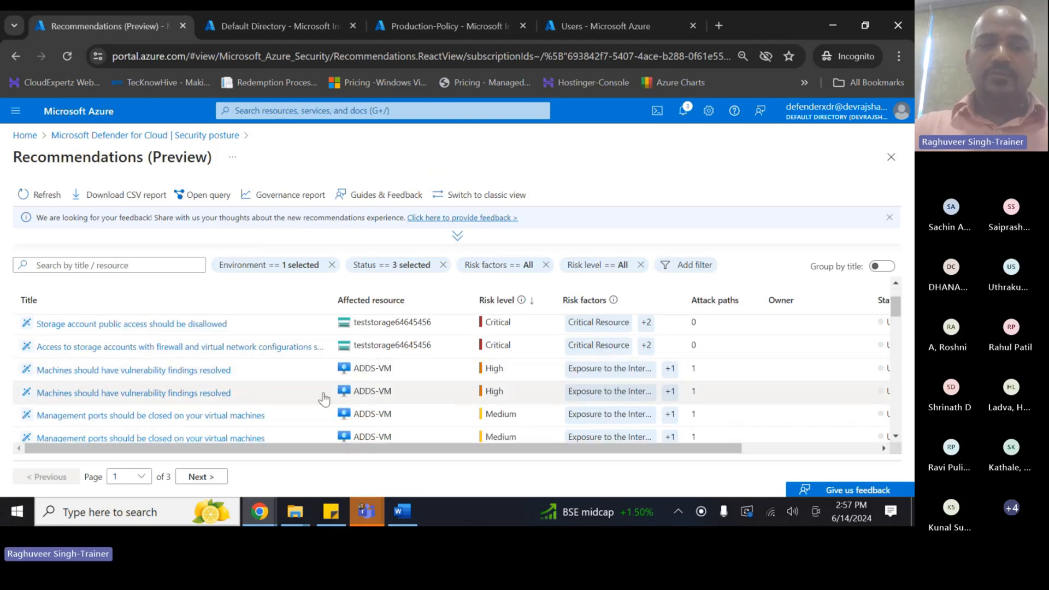
scroll(325, 399, "down", 5)
scroll(325, 399, "down", 5)
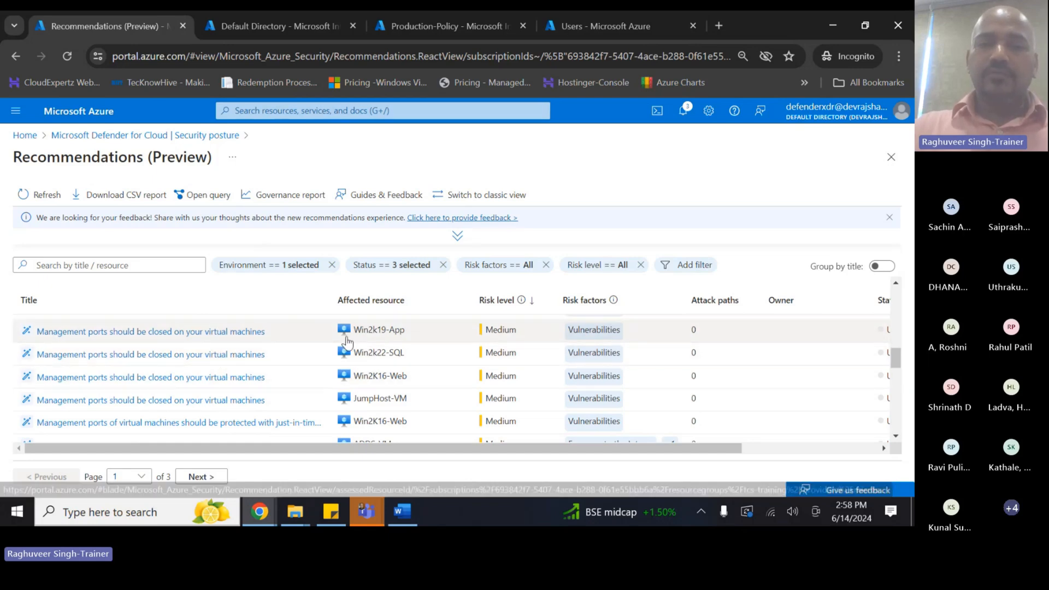
- Open the Win2k19-App management-ports recommendation and start an exemption from Take action
left_click(113, 331)
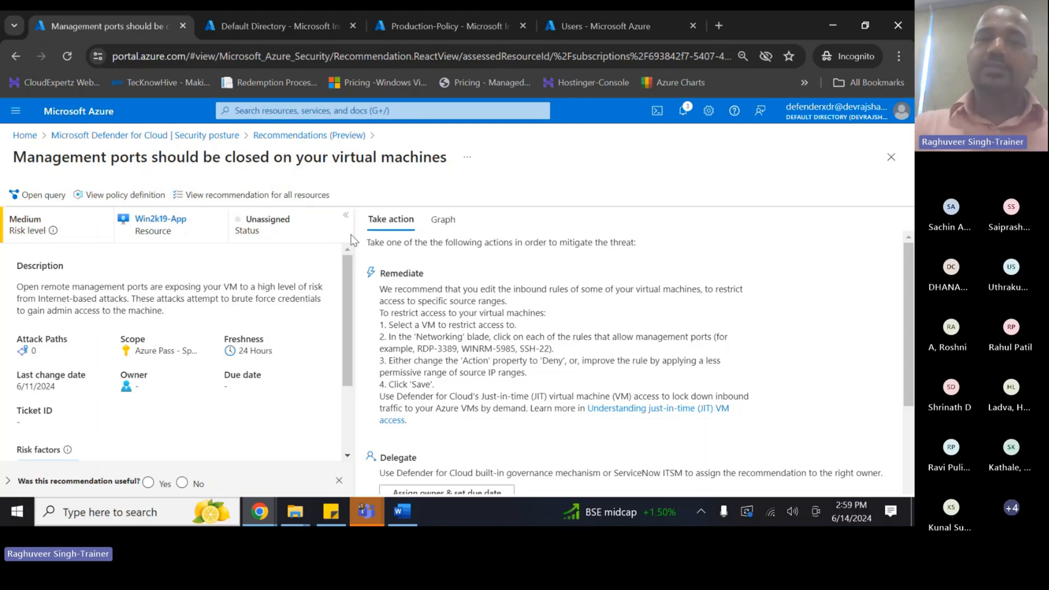
scroll(415, 290, "down", 3)
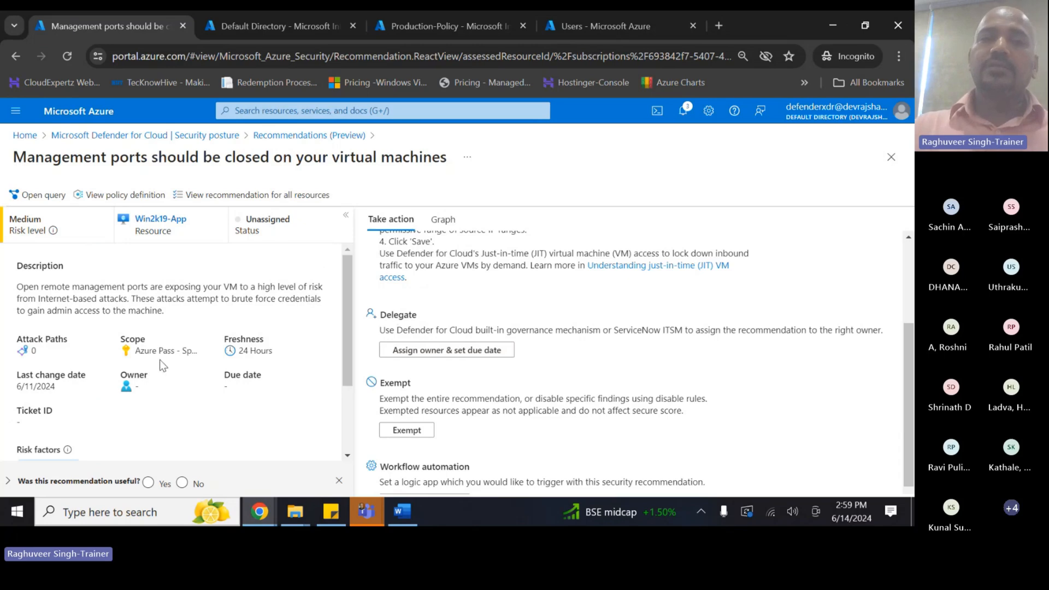
scroll(309, 365, "down", 2)
scroll(461, 341, "down", 1)
scroll(460, 340, "down", 1)
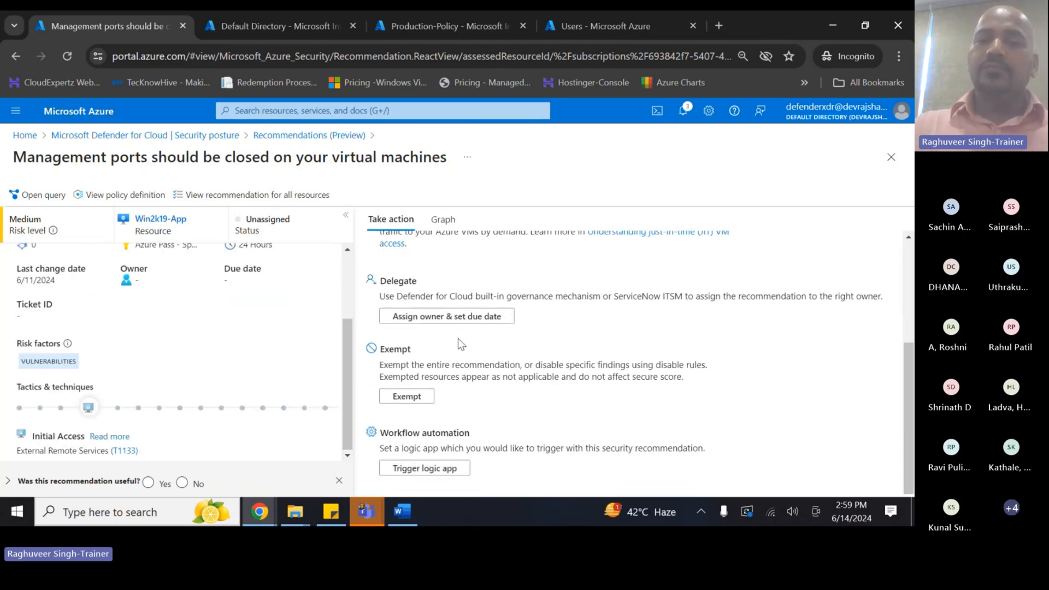
left_click(409, 396)
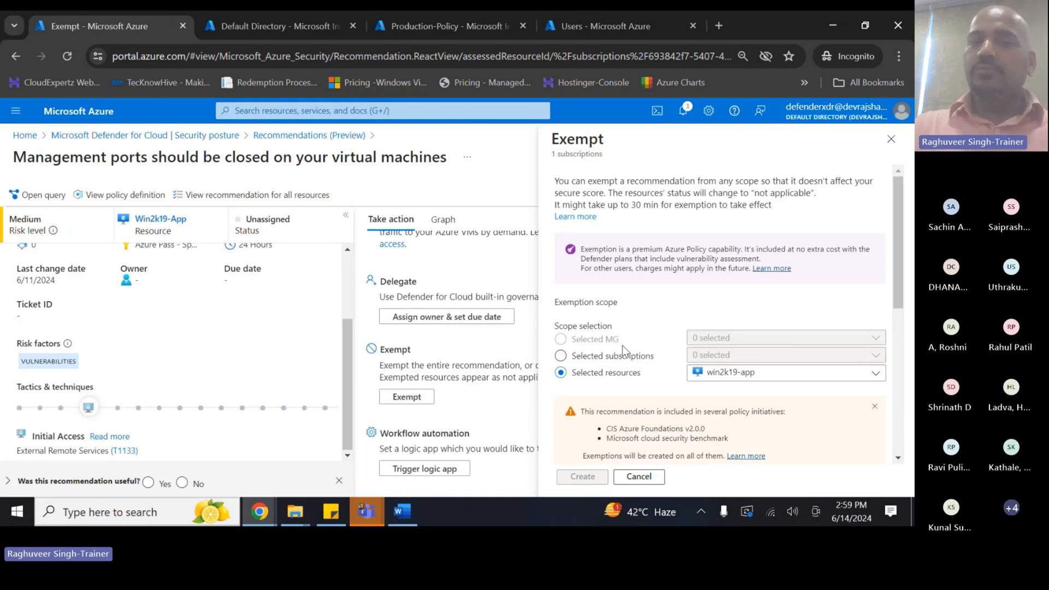
- Scope the exemption to the Azure Pass - Sponsorship subscription
left_click(559, 356)
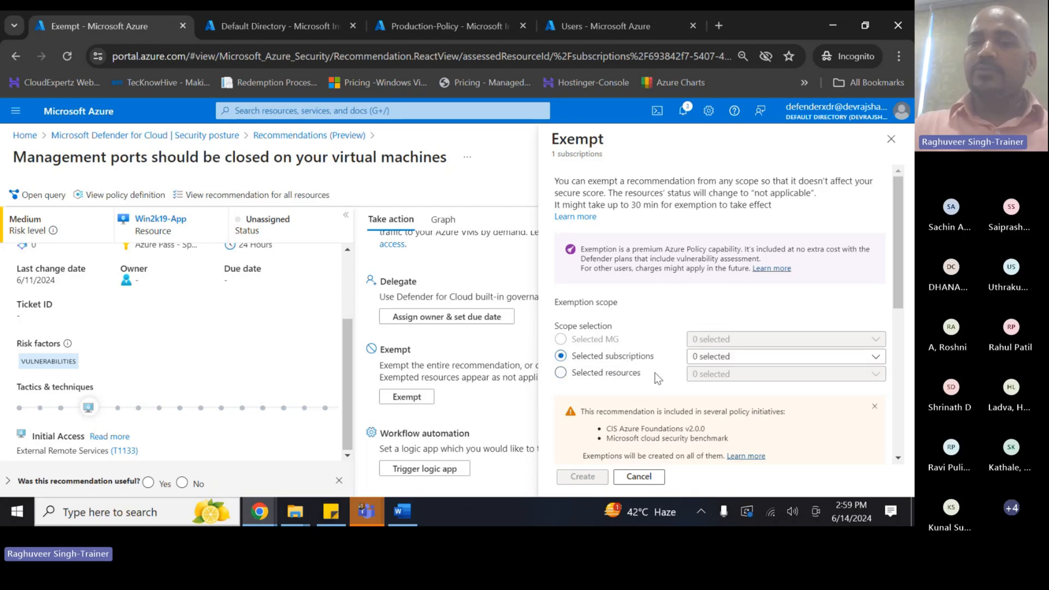
left_click(767, 357)
left_click(723, 313)
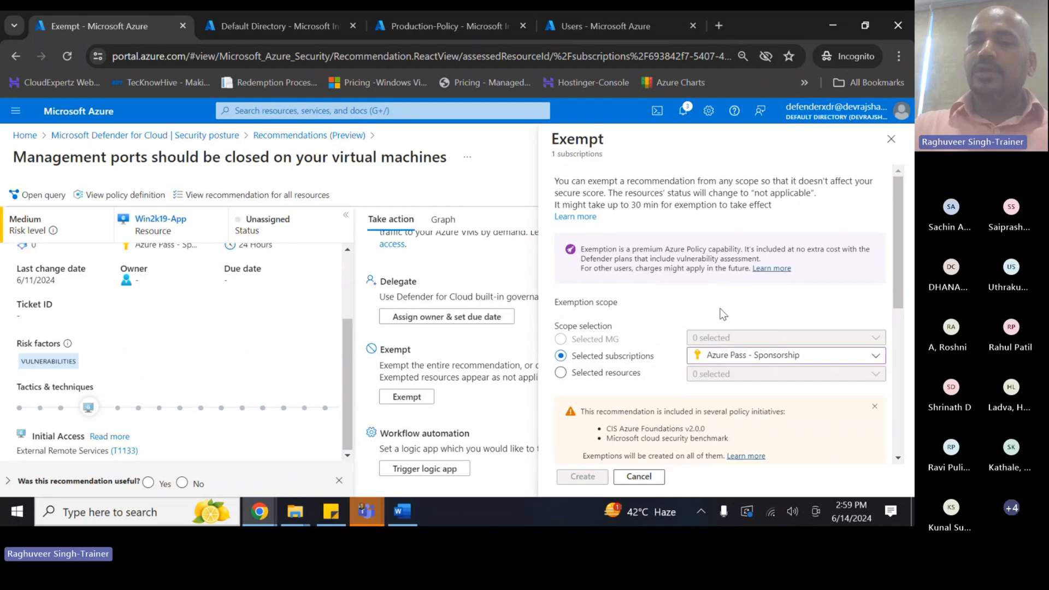
scroll(723, 313, "down", 3)
left_click(563, 230)
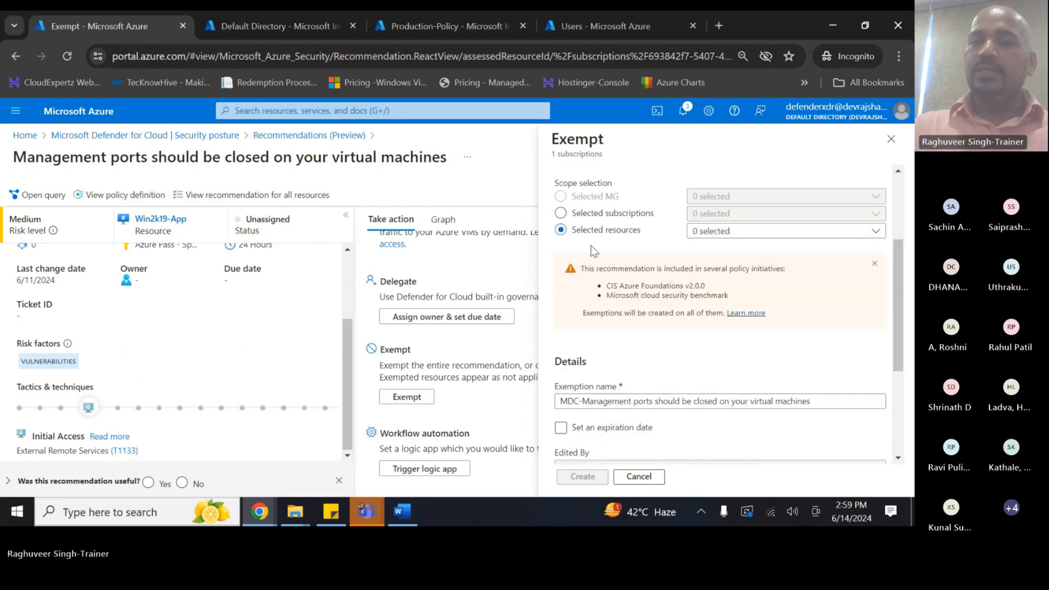
left_click(571, 214)
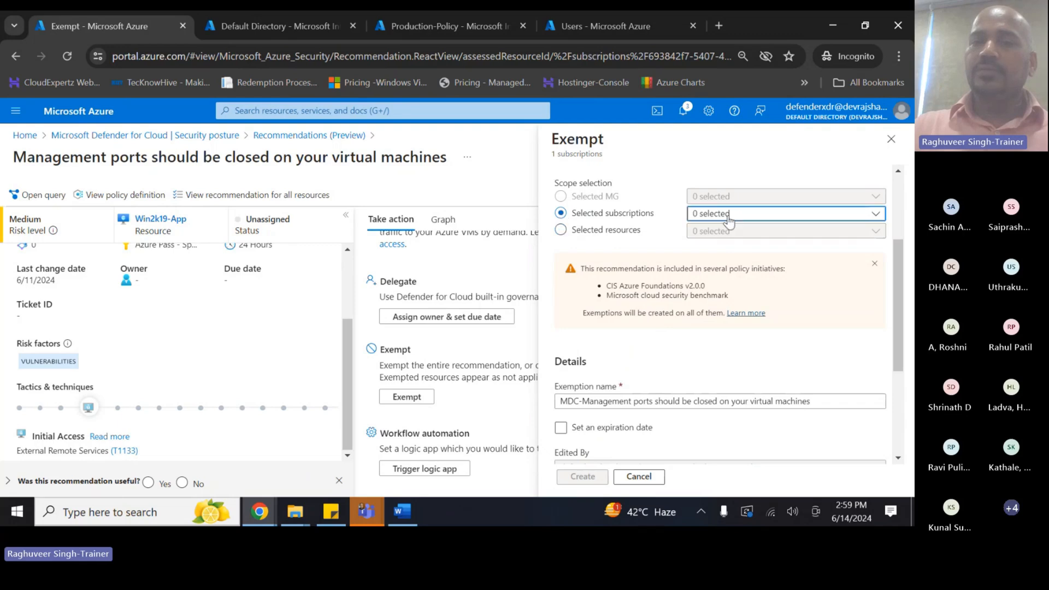
left_click(775, 214)
left_click(698, 279)
left_click(684, 347)
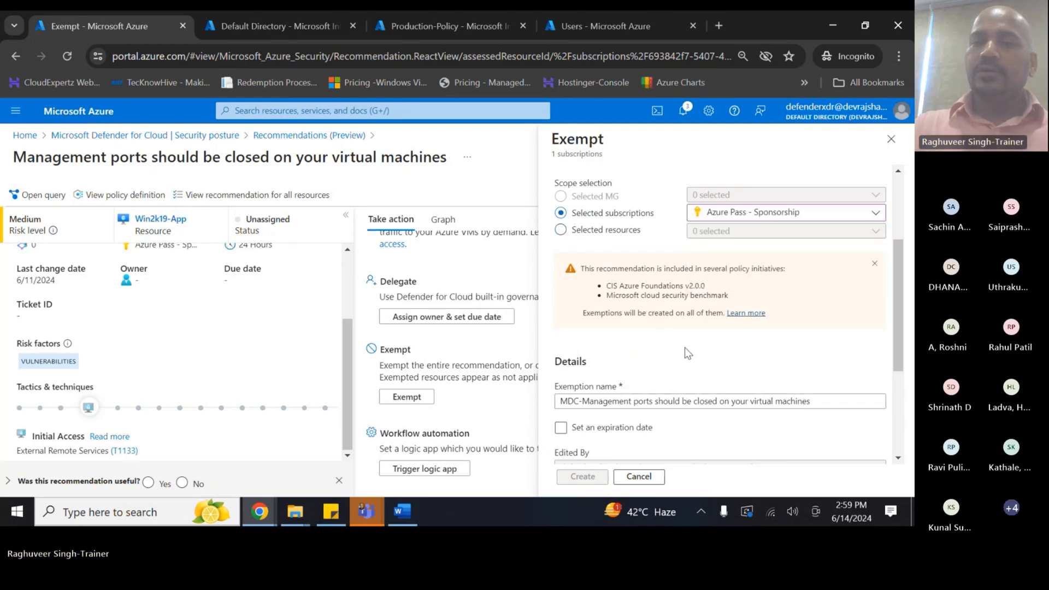
- Tick Set an expiration date for the exemption
scroll(646, 369, "down", 1)
scroll(646, 243, "up", 1)
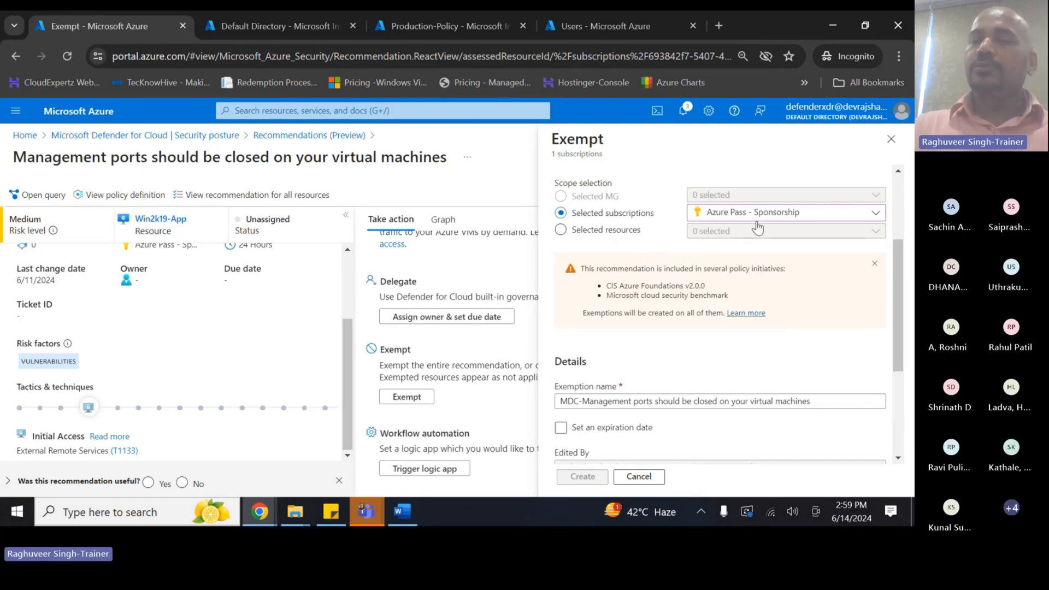
scroll(603, 322, "down", 1)
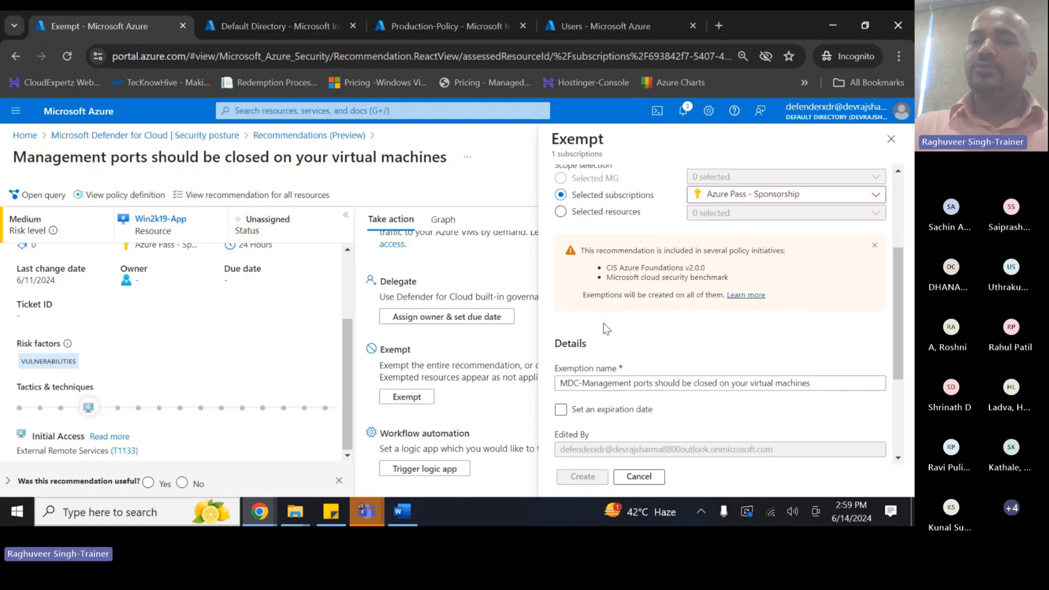
left_click(561, 356)
scroll(565, 362, "down", 2)
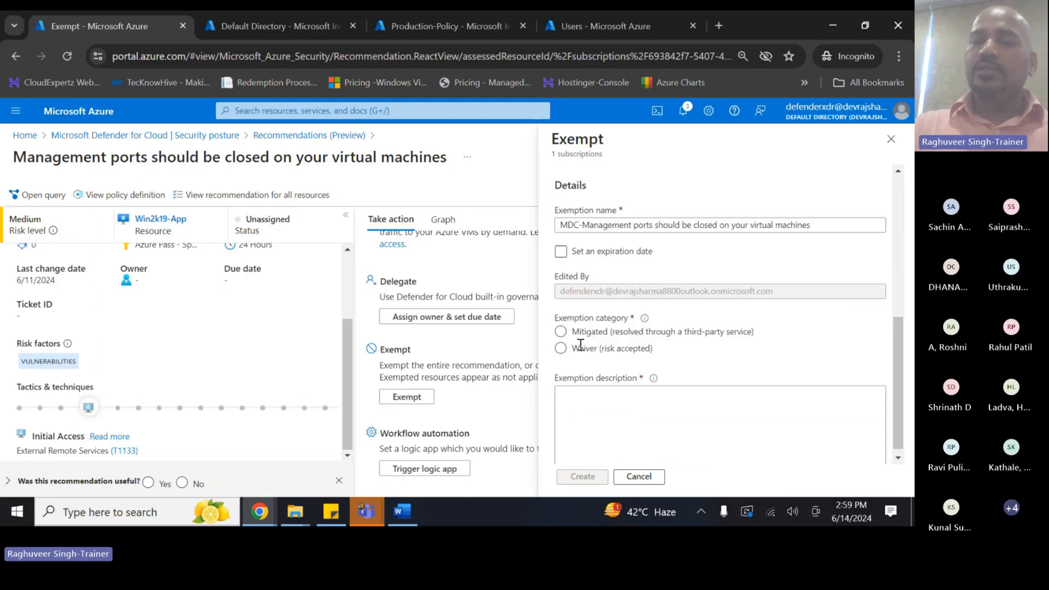
left_click(561, 246)
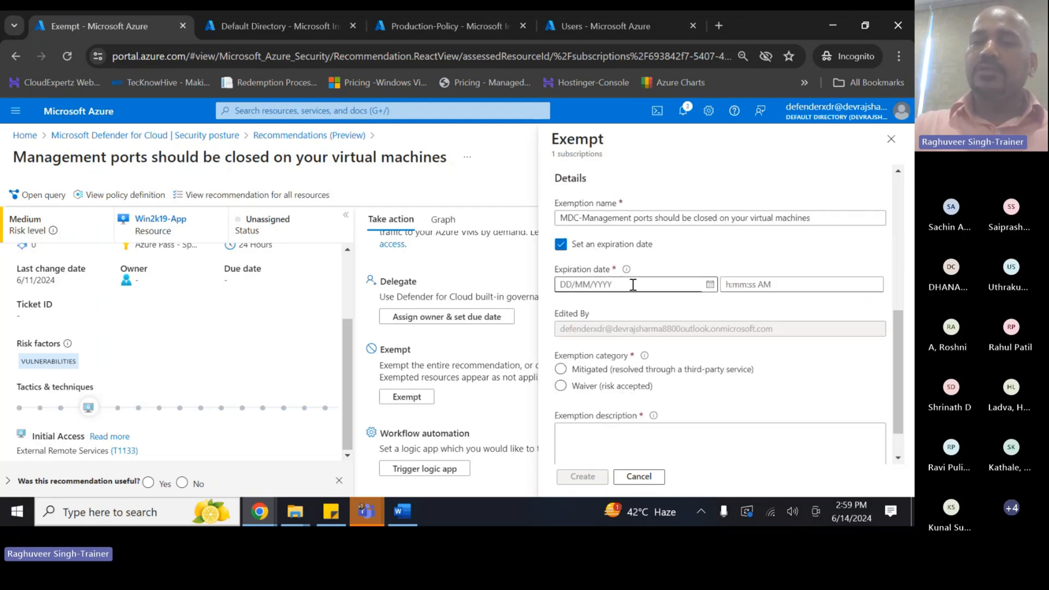
- Set the exemption to expire 12/31/2024 and categorise it as Waiver (risk accepted)
left_click(710, 285)
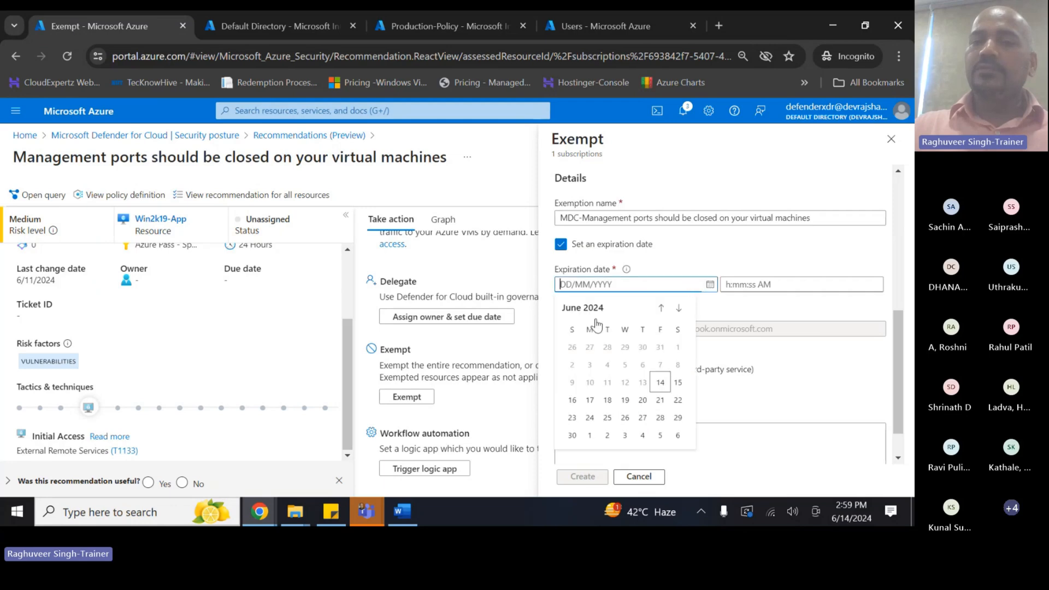
left_click(679, 309)
left_click(679, 309)
left_click(679, 309)
left_click(679, 309)
left_click(680, 309)
left_click(680, 309)
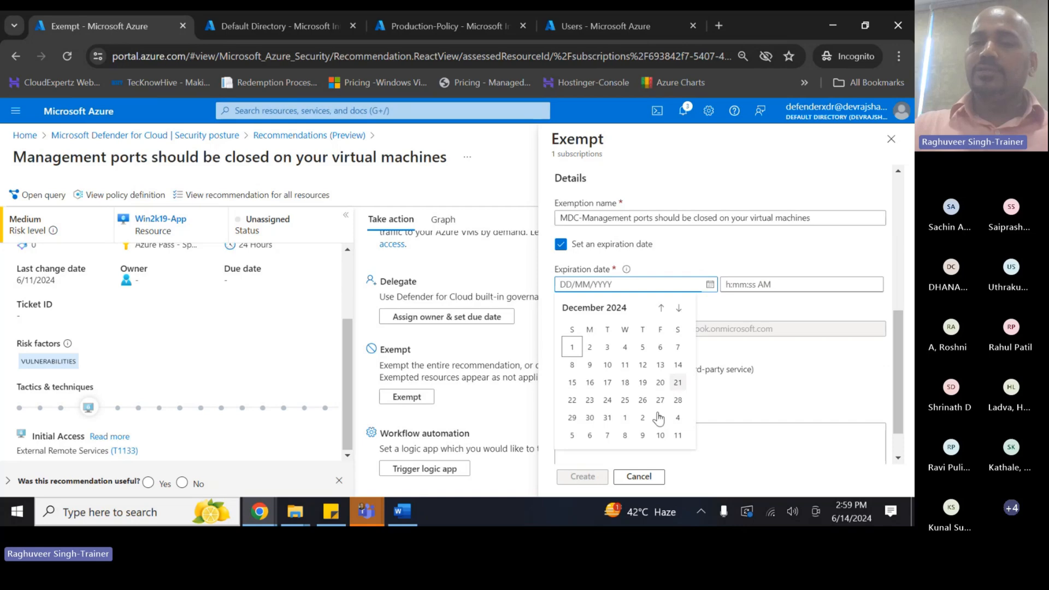
left_click(607, 417)
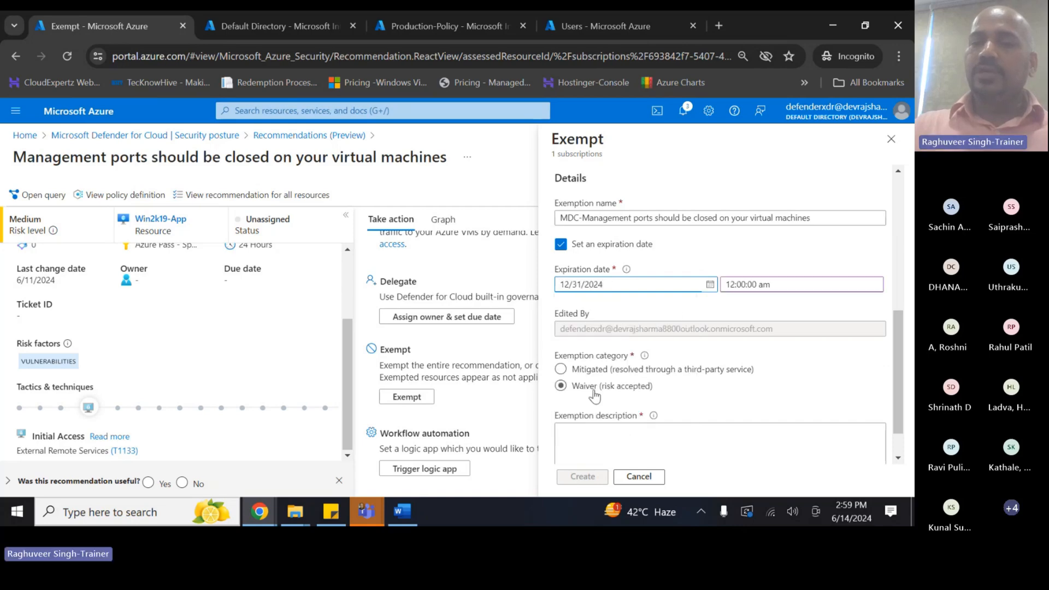
left_click(560, 388)
- Explain that management ports must remain open without user VPN, and create the exemption
scroll(562, 382, "down", 1)
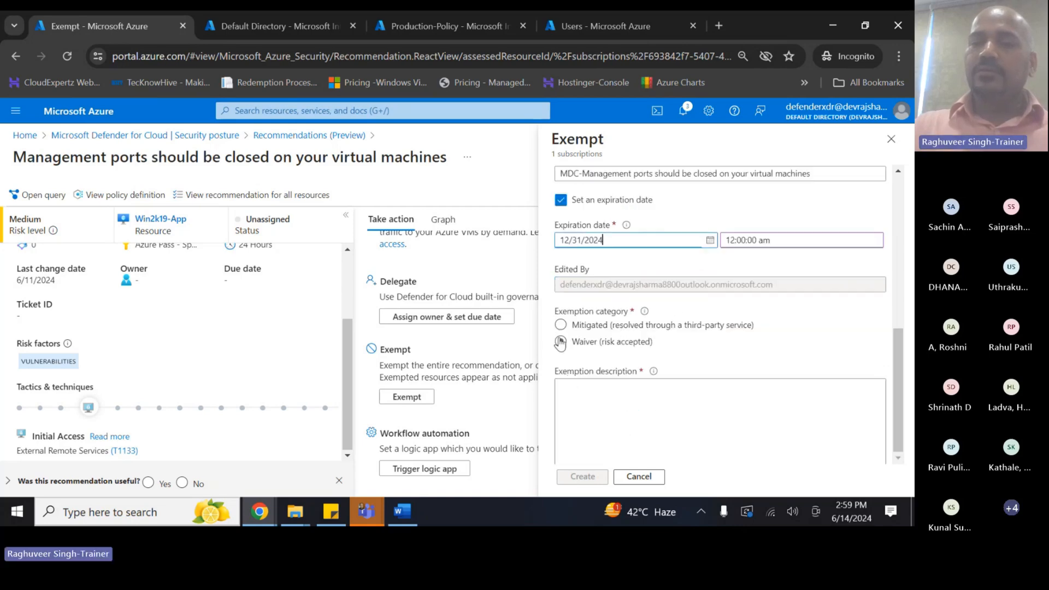
left_click(587, 404)
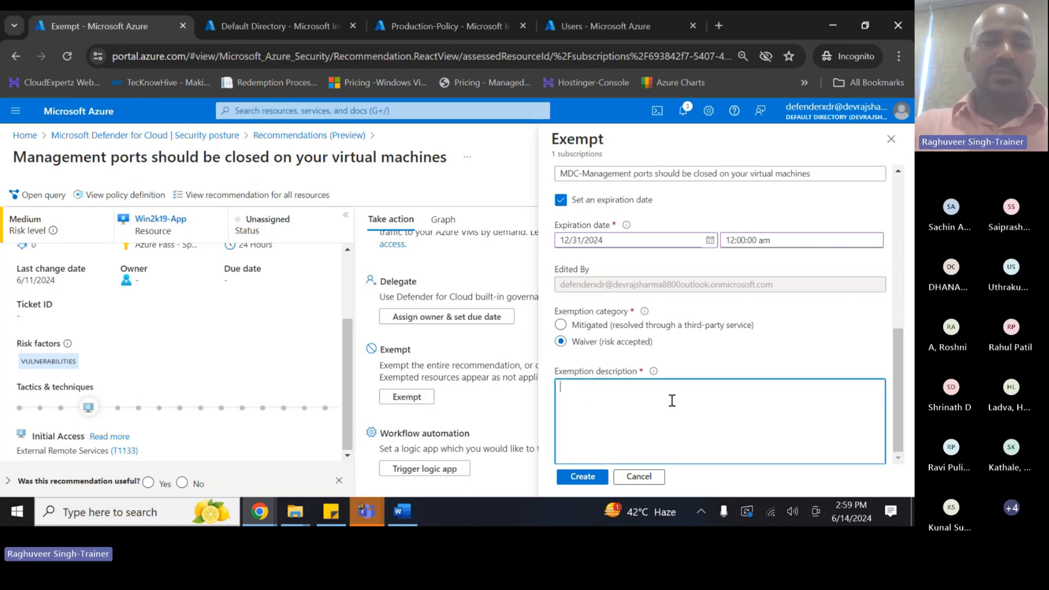
type("In")
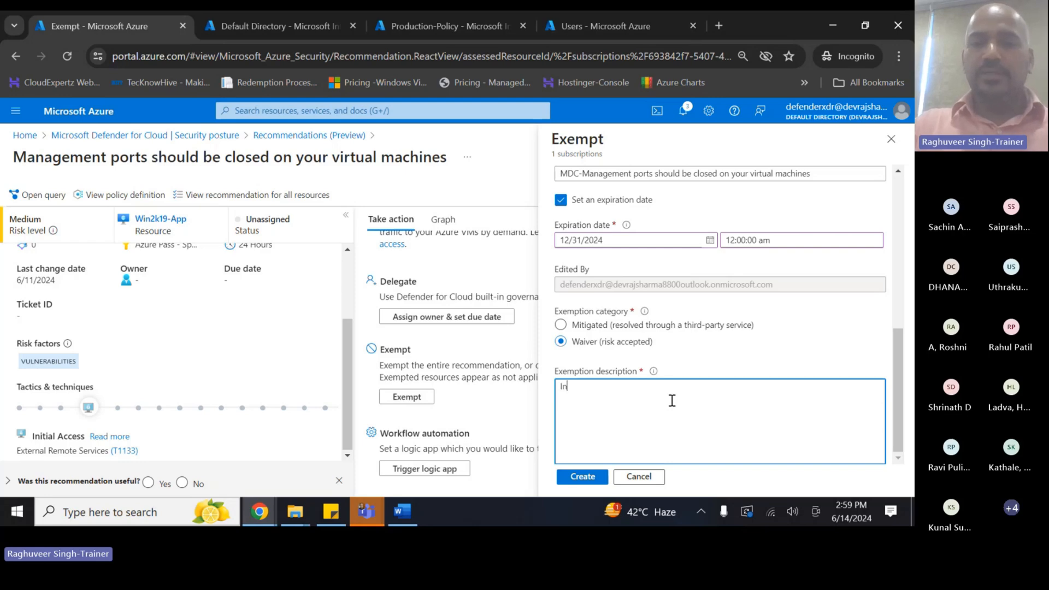
type(" the absence of ")
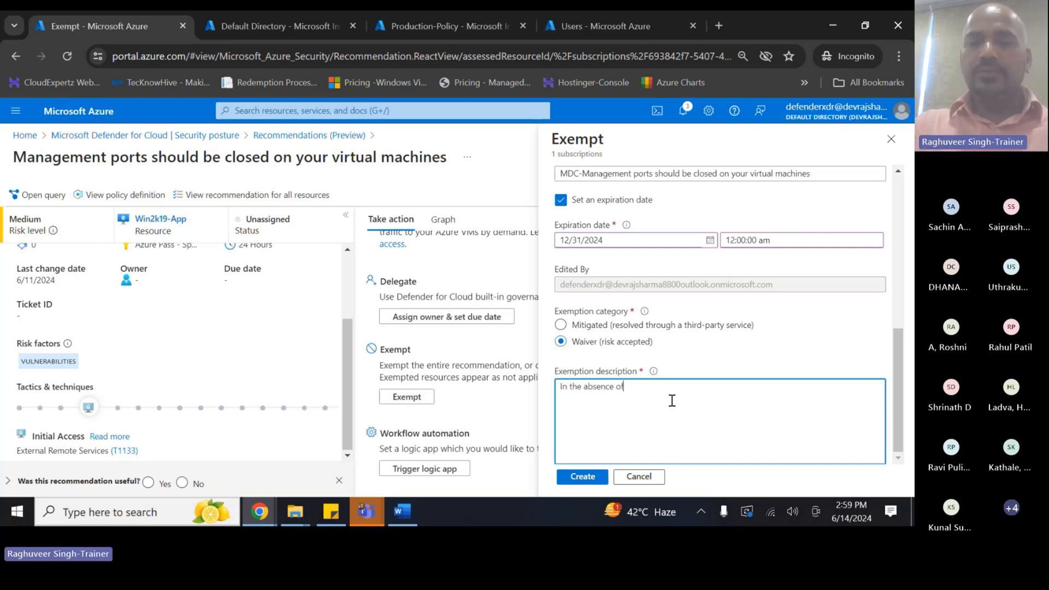
type("VPN from User")
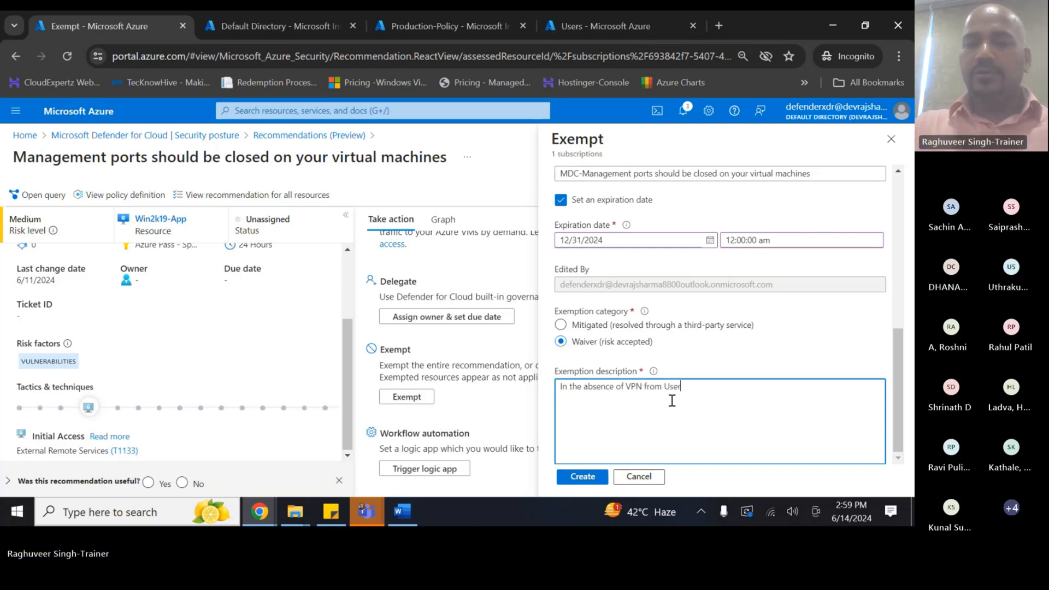
type("'s devices, ")
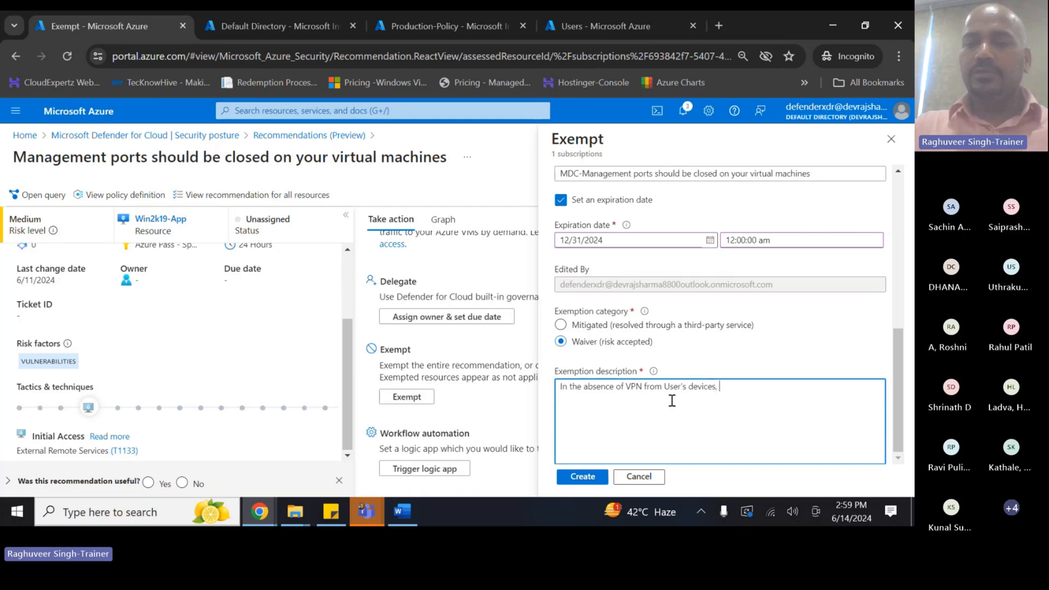
type("the manag")
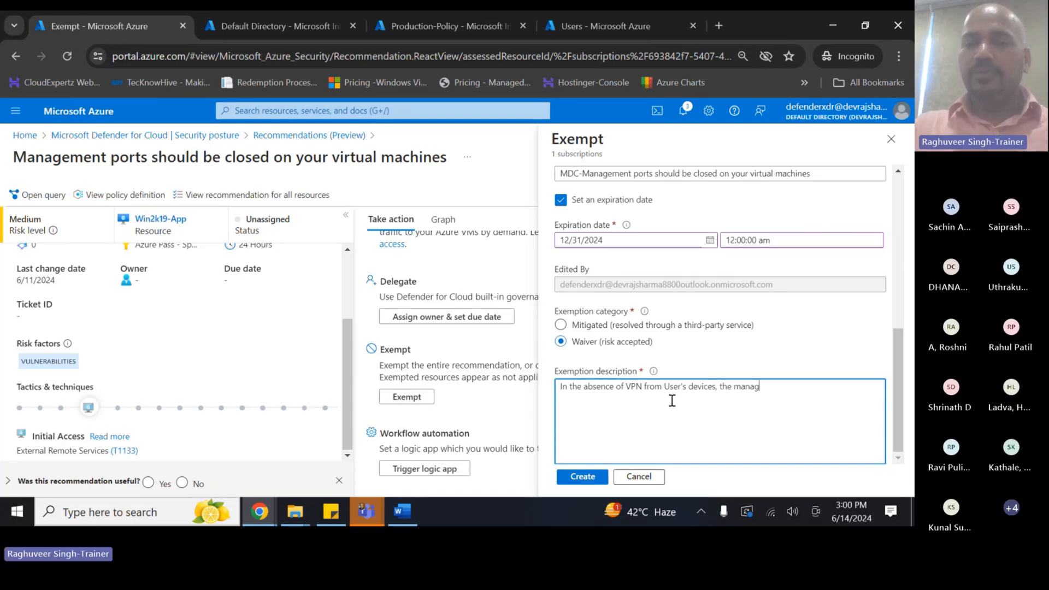
type("ement port m")
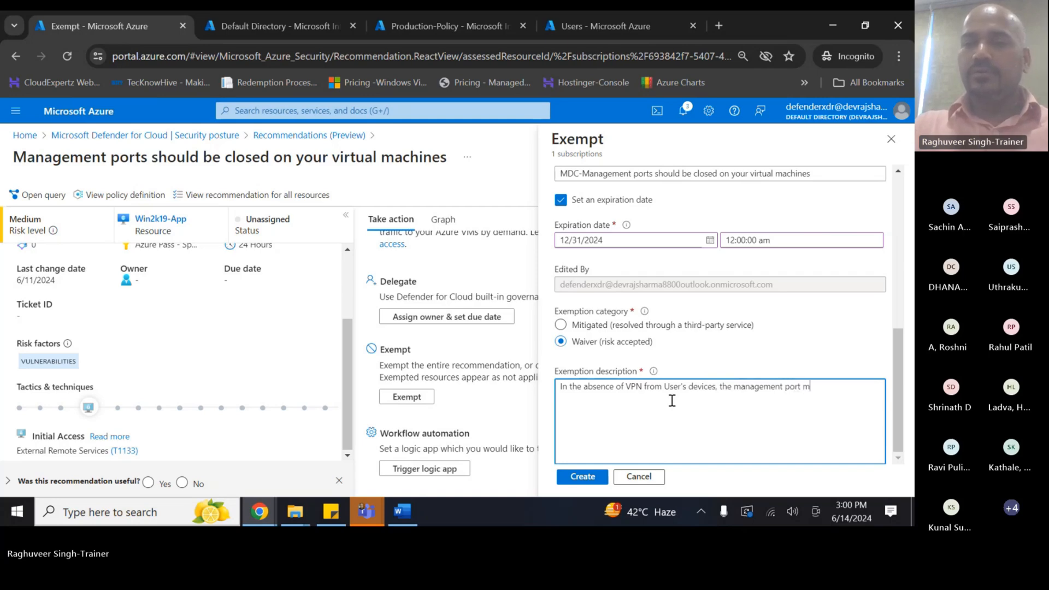
type("ust ream")
type("in ")
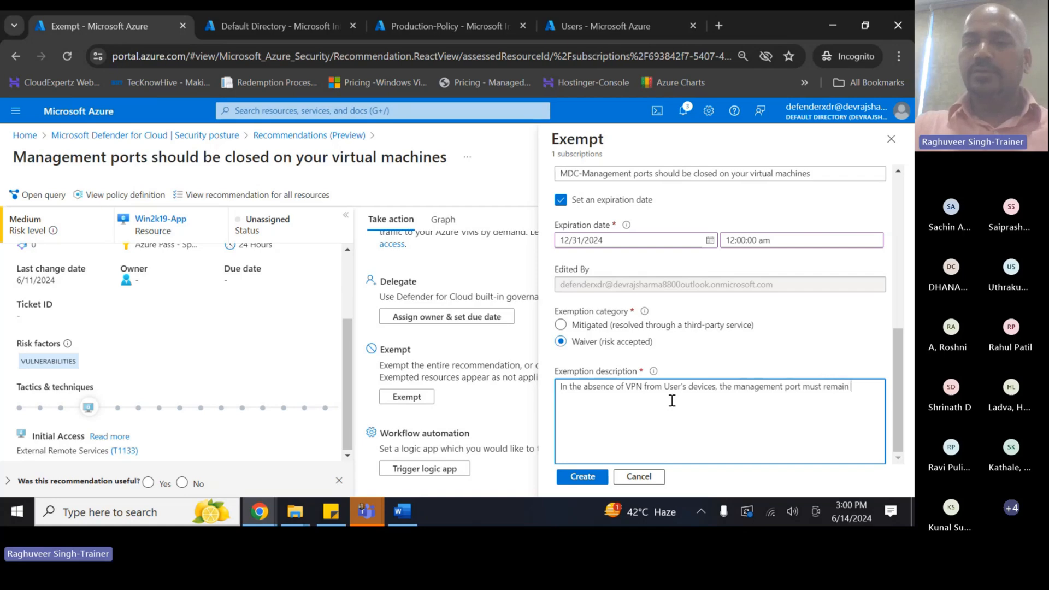
type("open.")
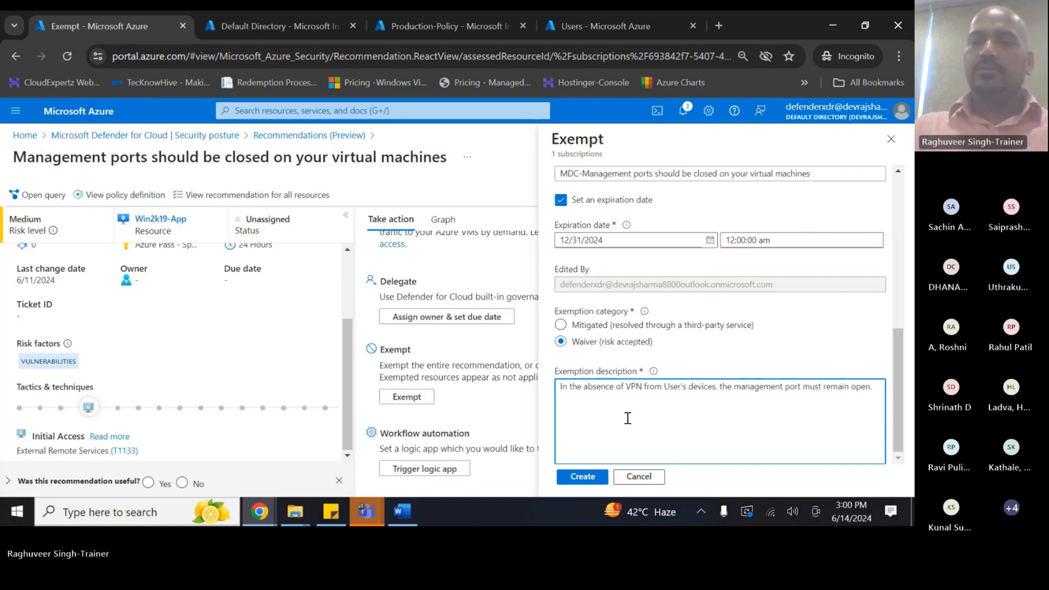
left_click(582, 476)
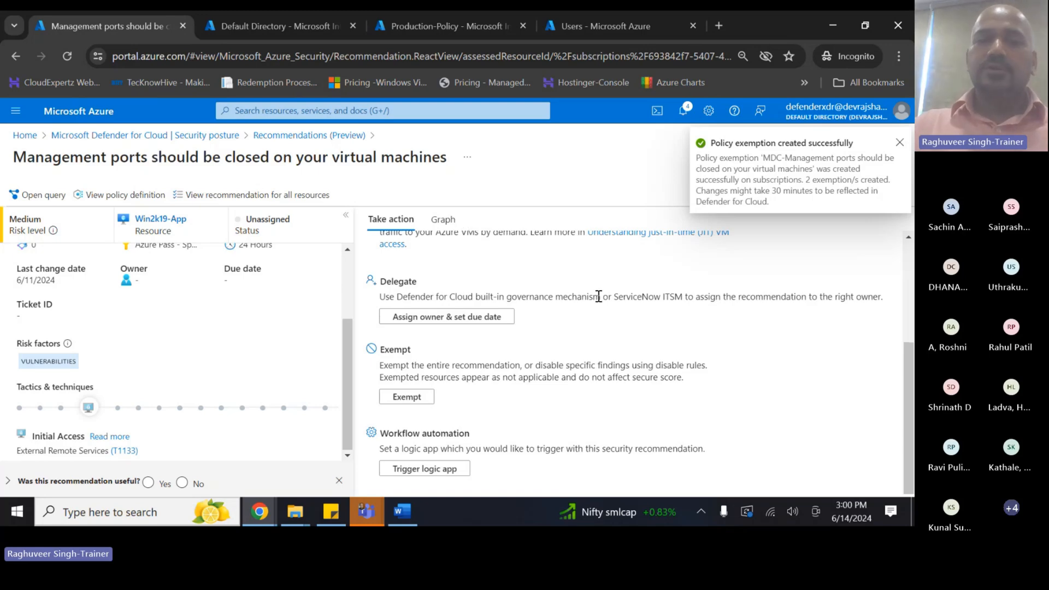
- Return to the refreshed recommendations list, dismiss the tip, and collapse the Defender CSPM summary
scroll(597, 297, "up", 3)
left_click(295, 135)
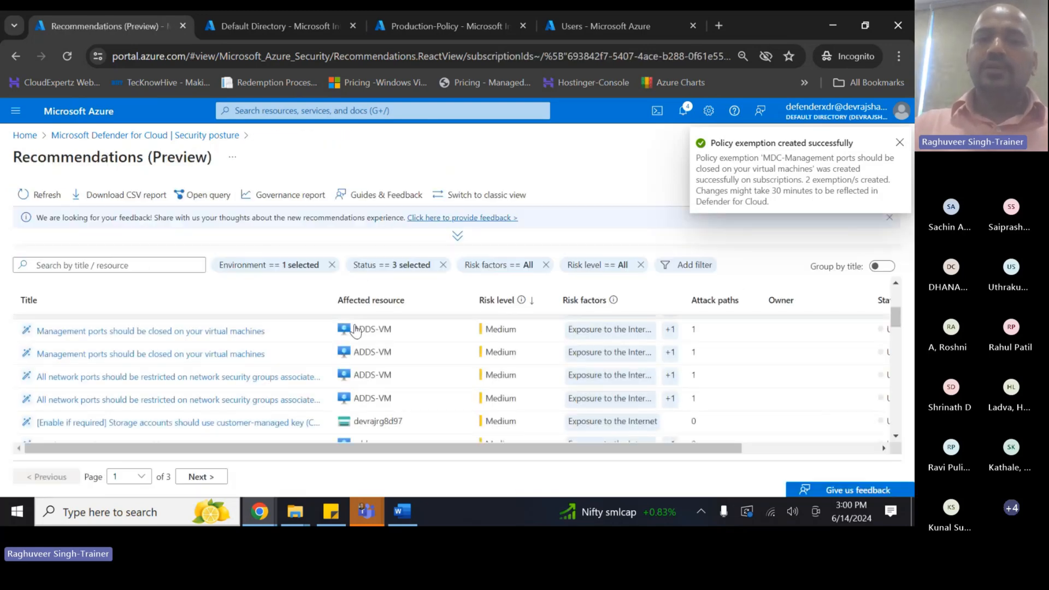
left_click(66, 58)
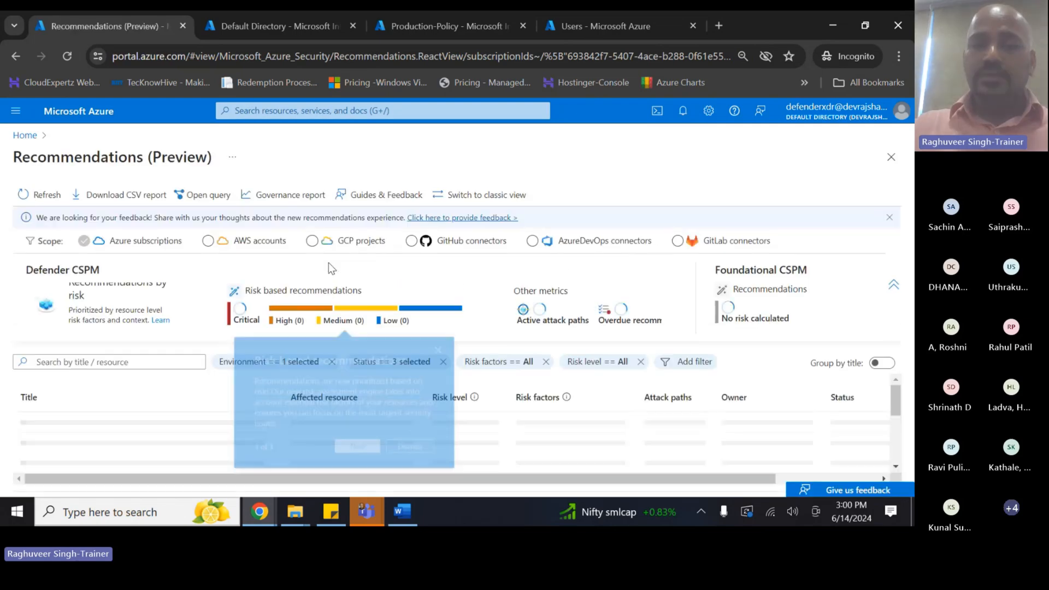
left_click(531, 344)
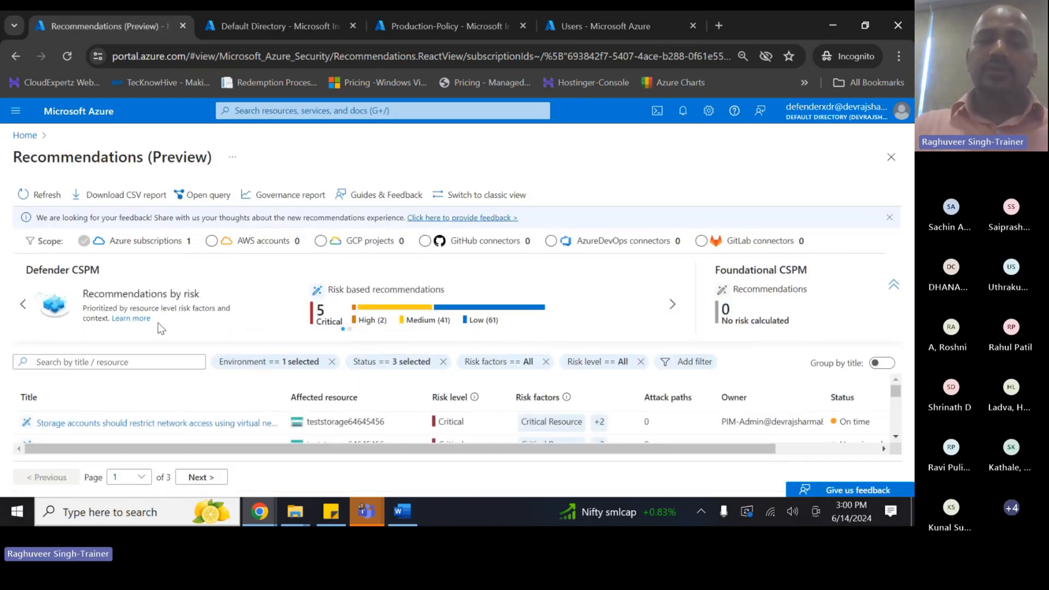
scroll(273, 420, "down", 3)
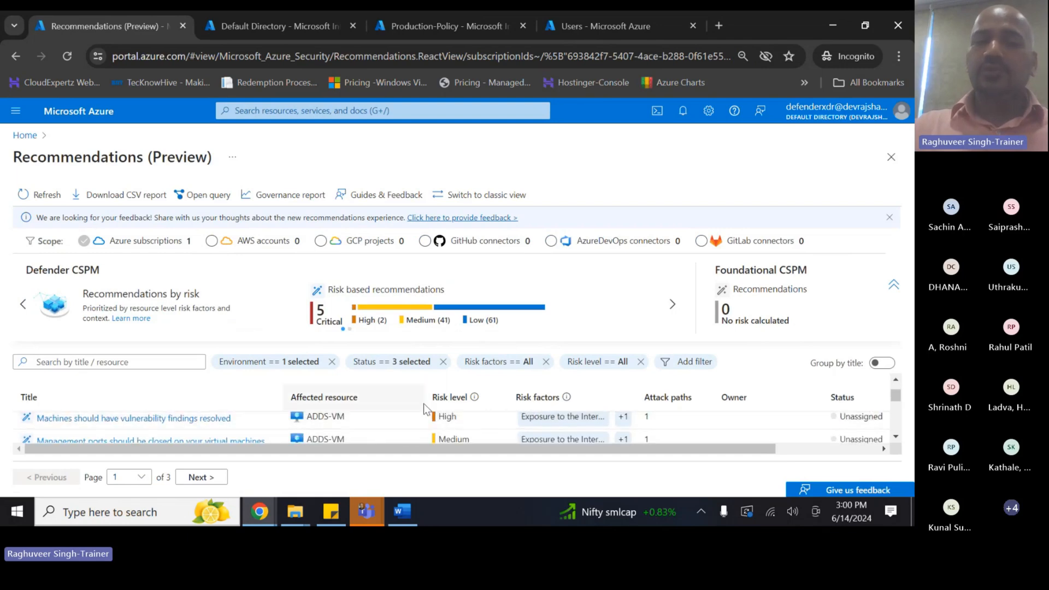
left_click(894, 285)
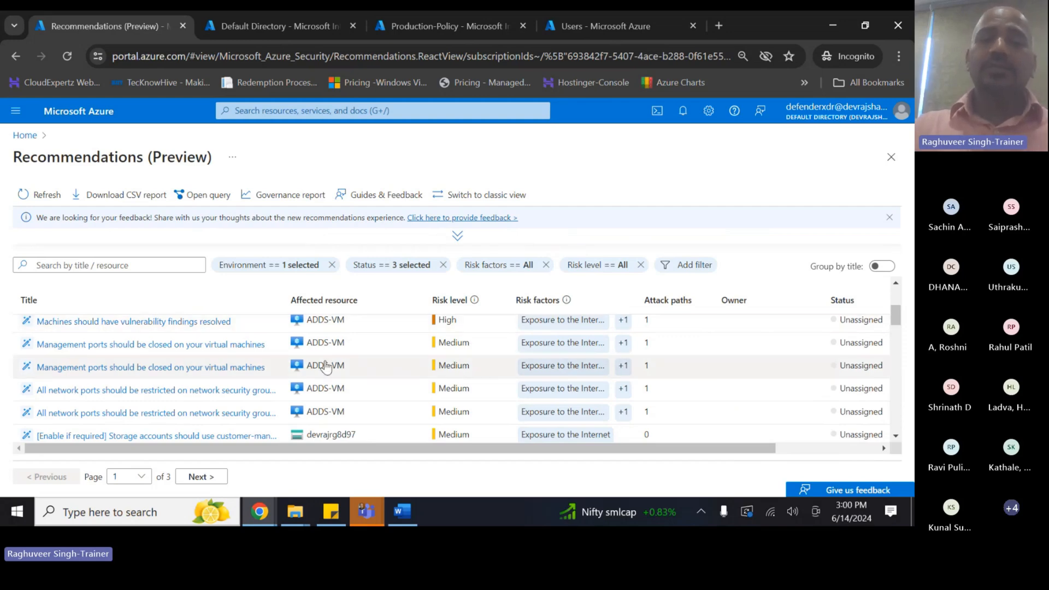
- View the storage shared key access recommendation, then go back to Recommendations (Preview)
scroll(273, 363, "down", 4)
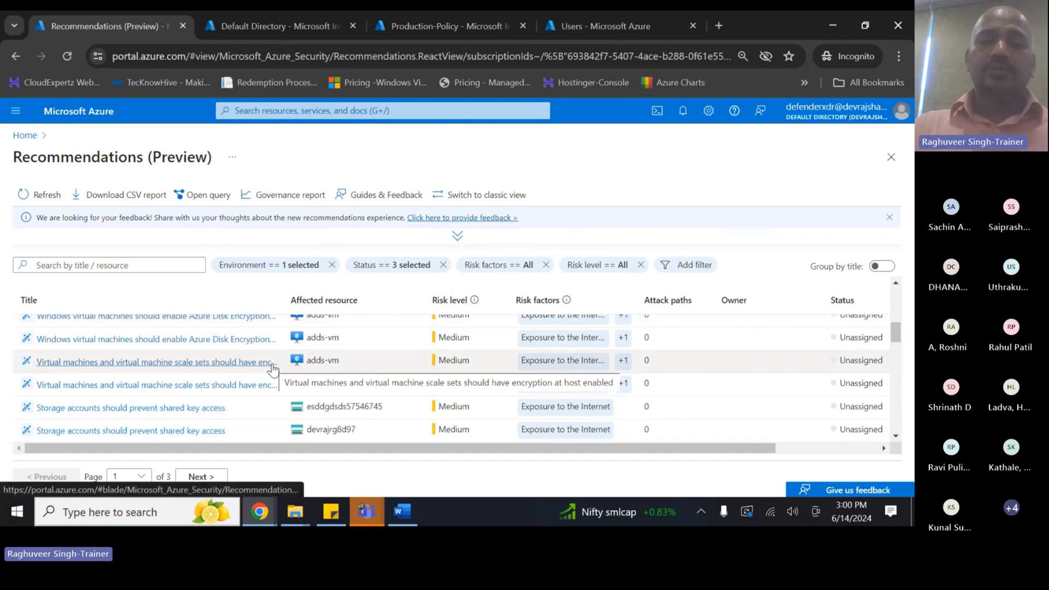
scroll(273, 367, "down", 2)
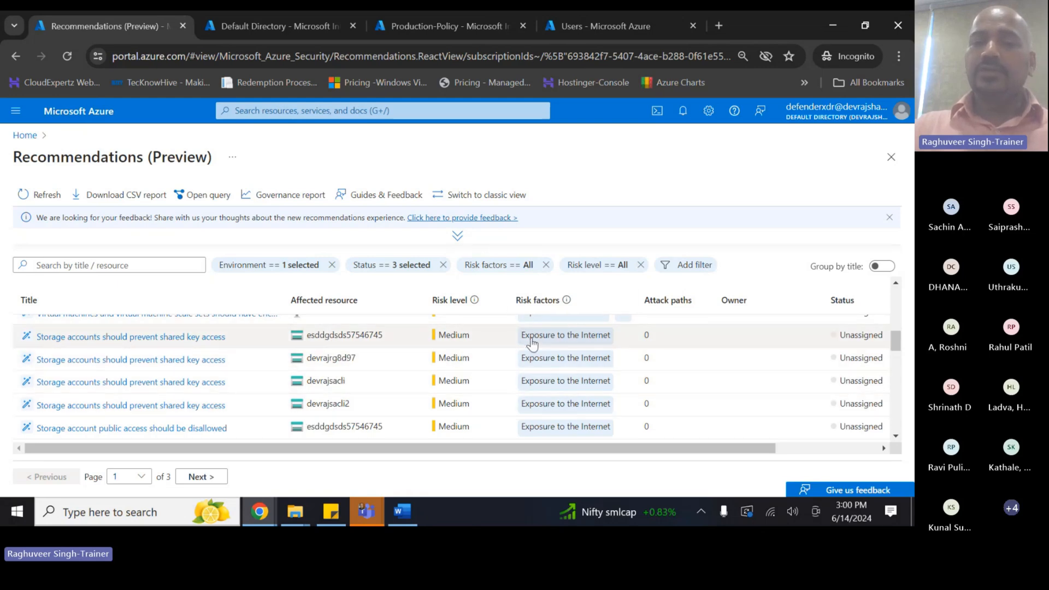
left_click(604, 340)
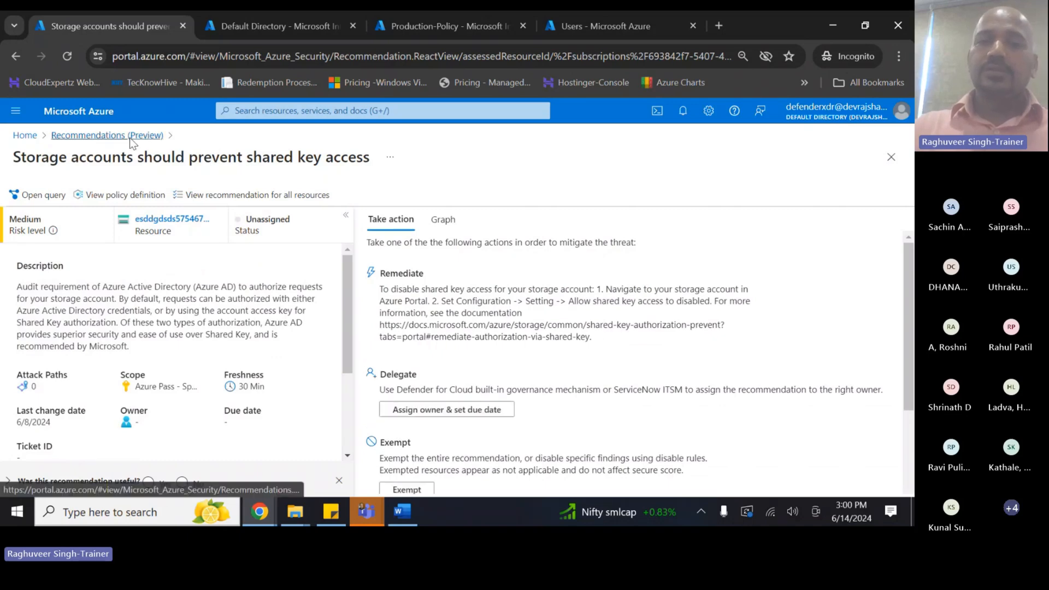
left_click(107, 135)
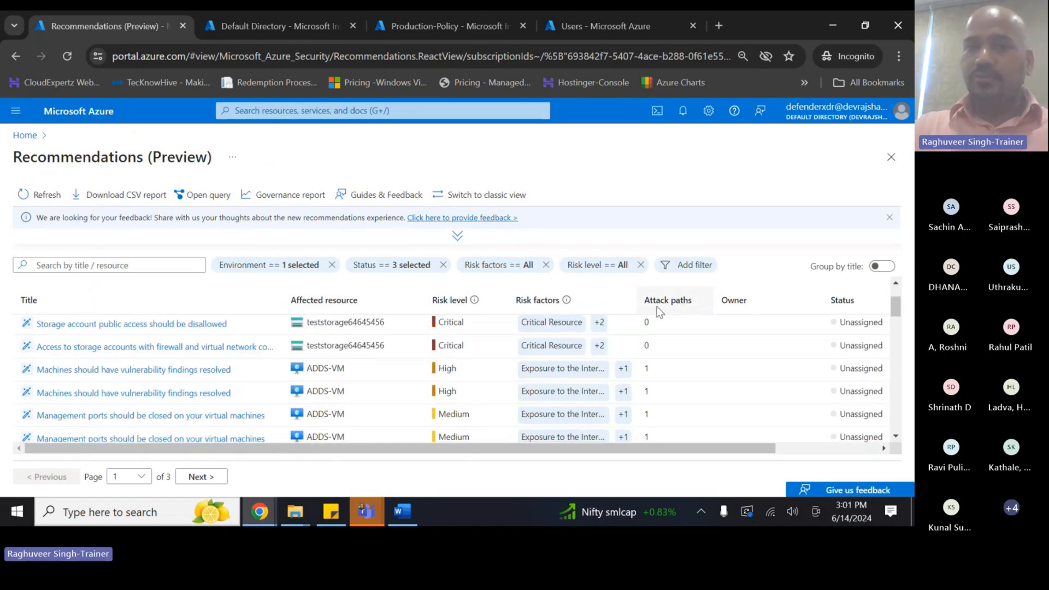
mouse_move(591, 393)
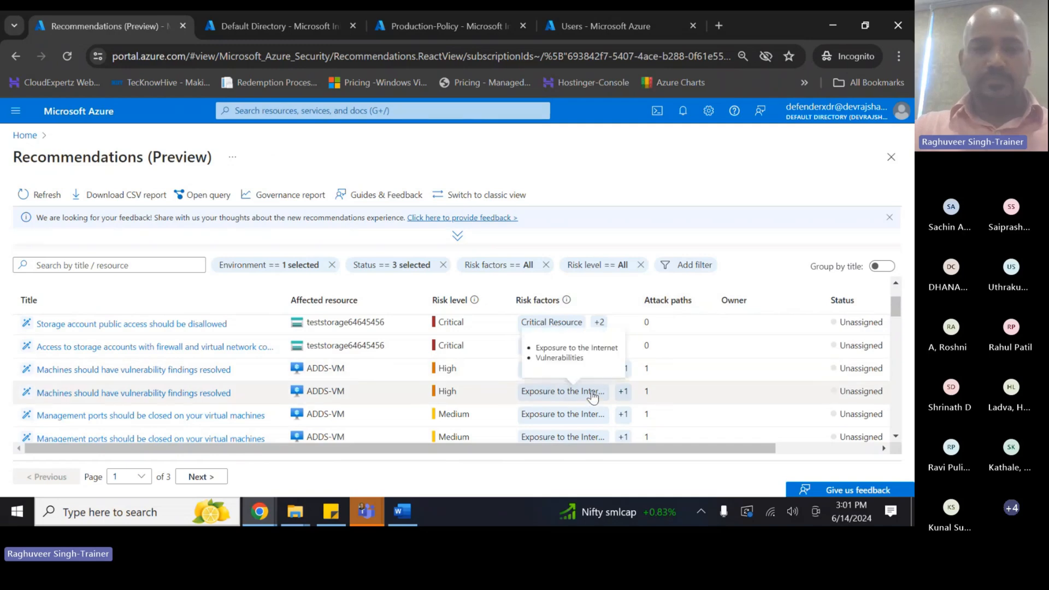
key("alt+Tab")
key("alt+Tab")
key("alt+Tab")
key("alt+Tab")
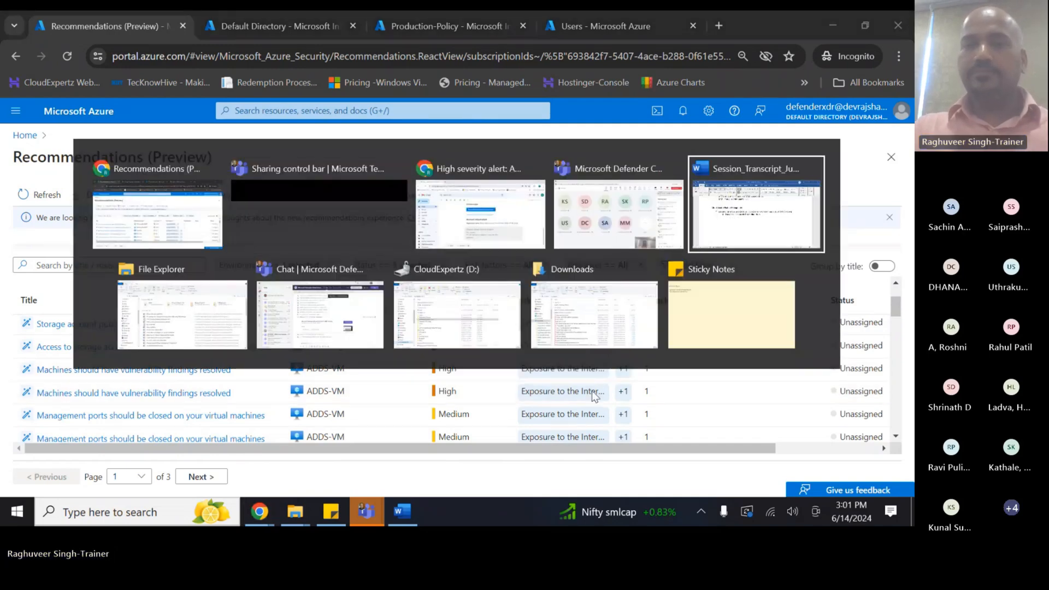
- Add an 'Attack Path & remediation' bullet to the Word notes, then return to Azure
key("Return")
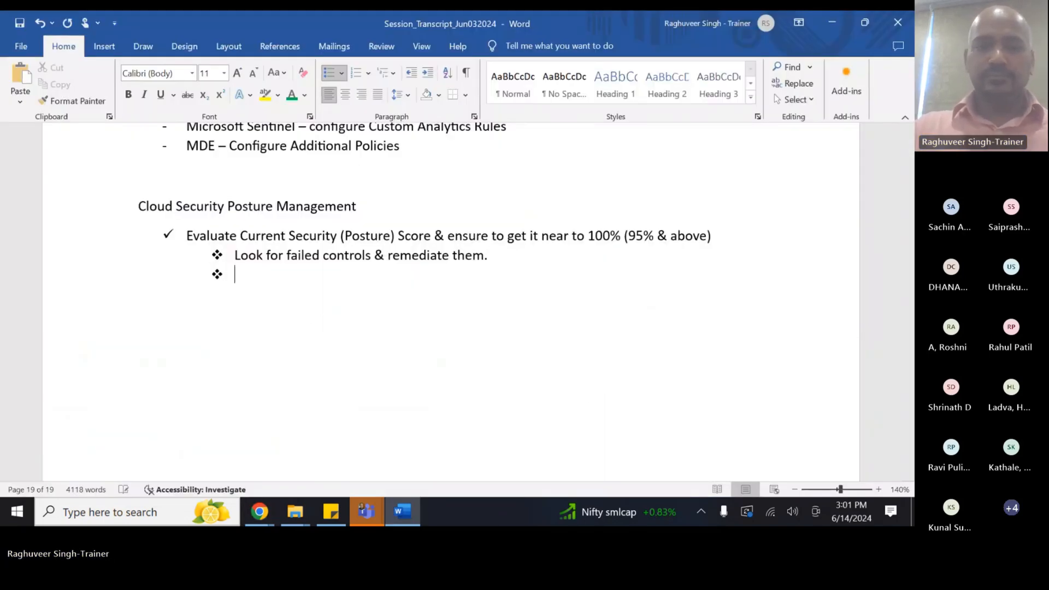
type("Attack Path ^")
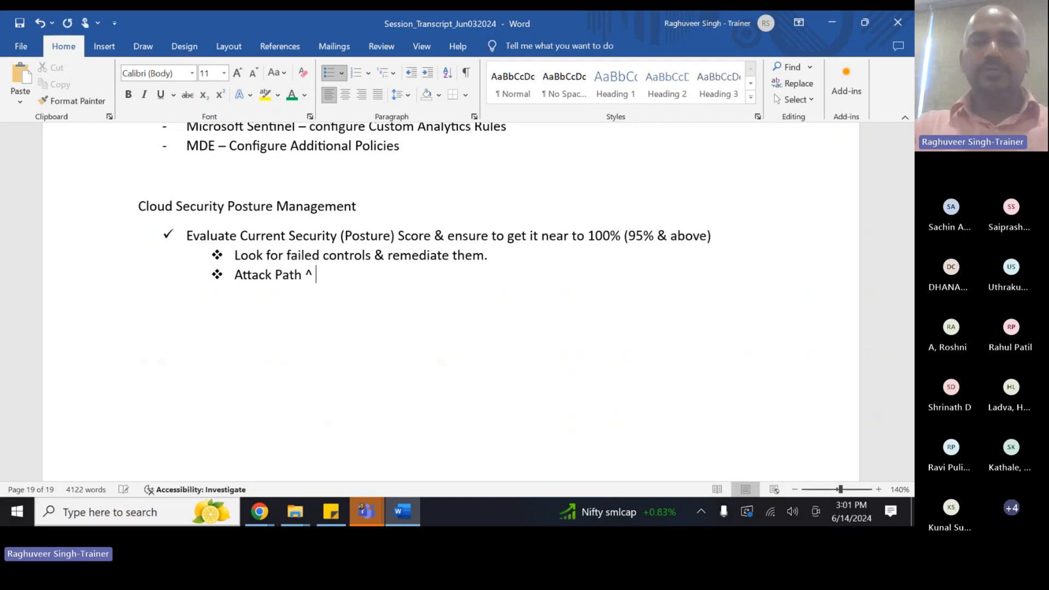
key("BackSpace")
type("& remedi")
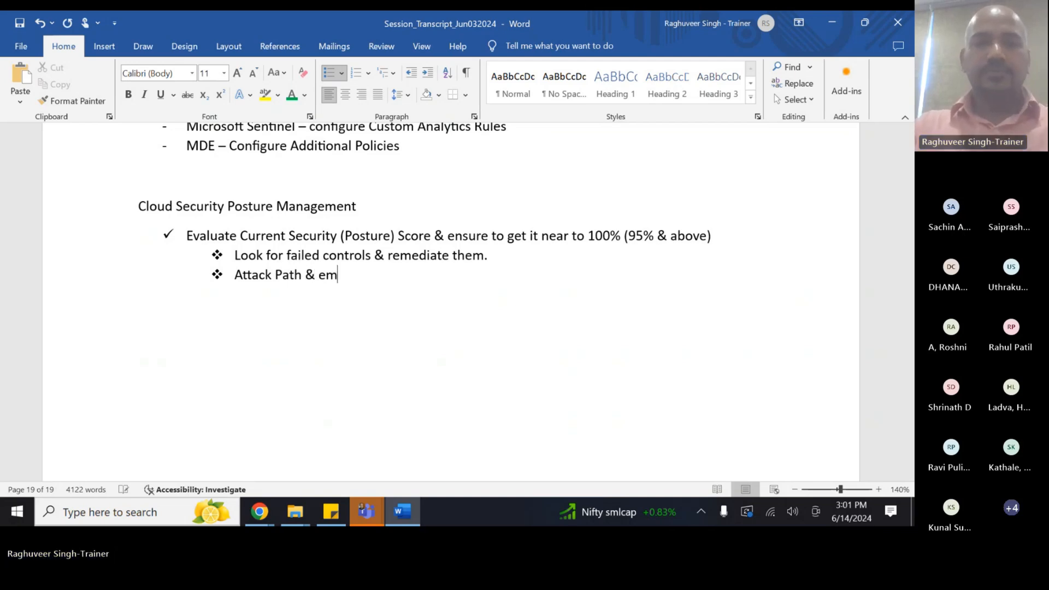
type("ation")
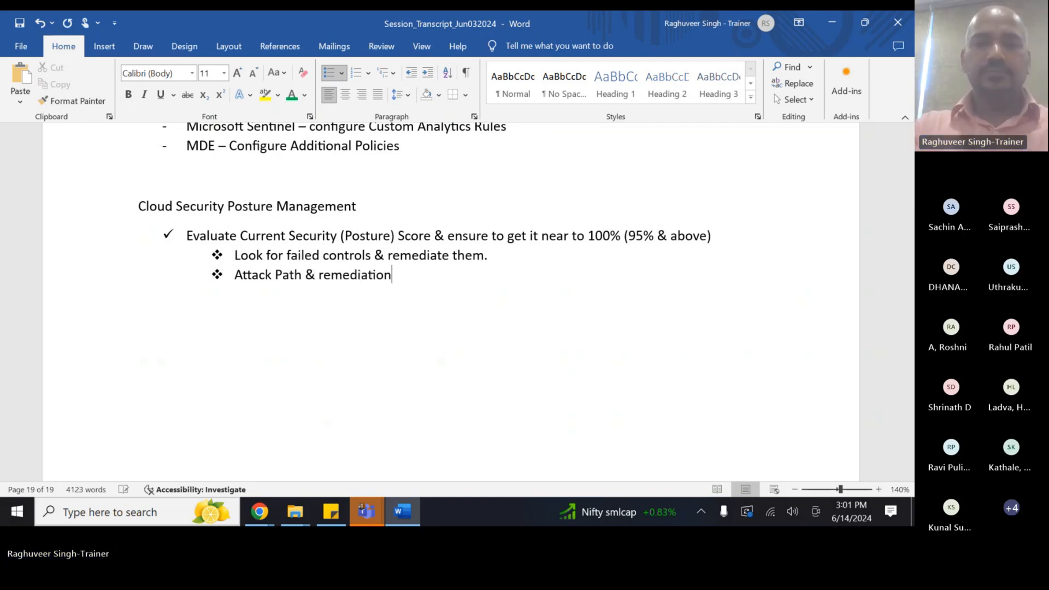
key("Return")
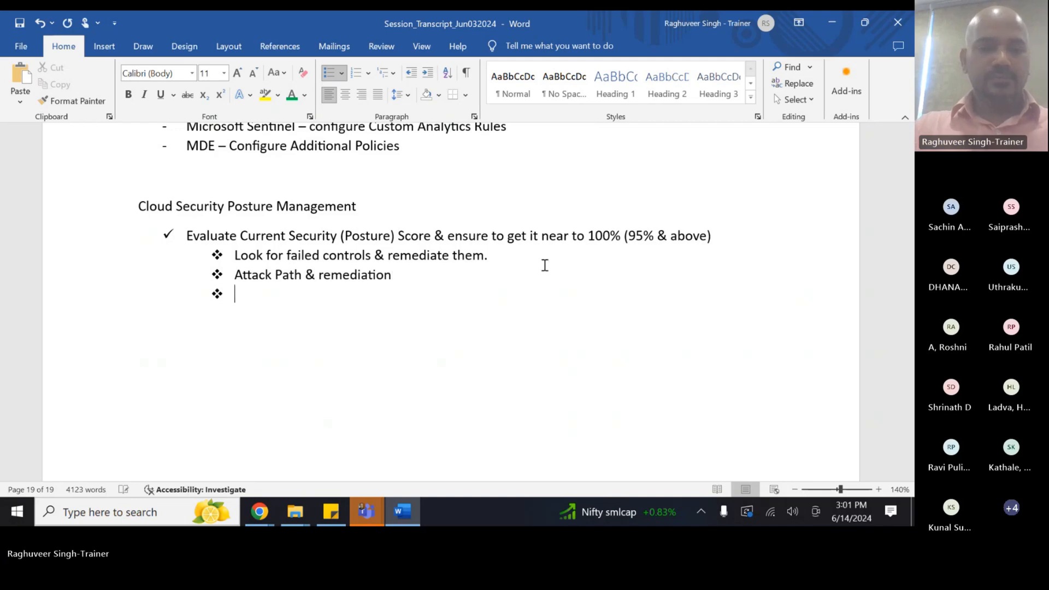
left_click(424, 218)
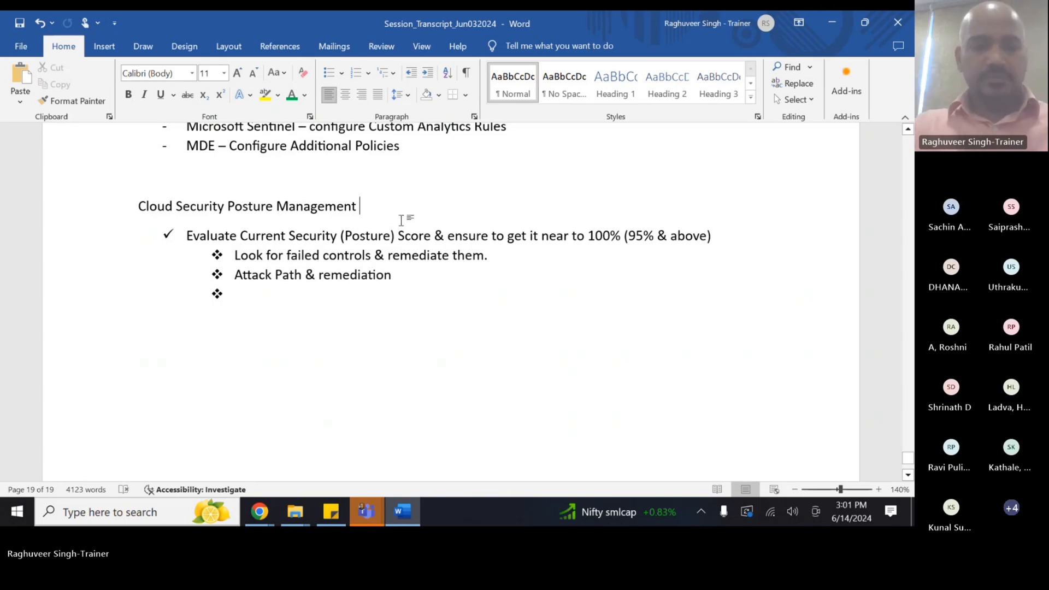
key("alt+Tab")
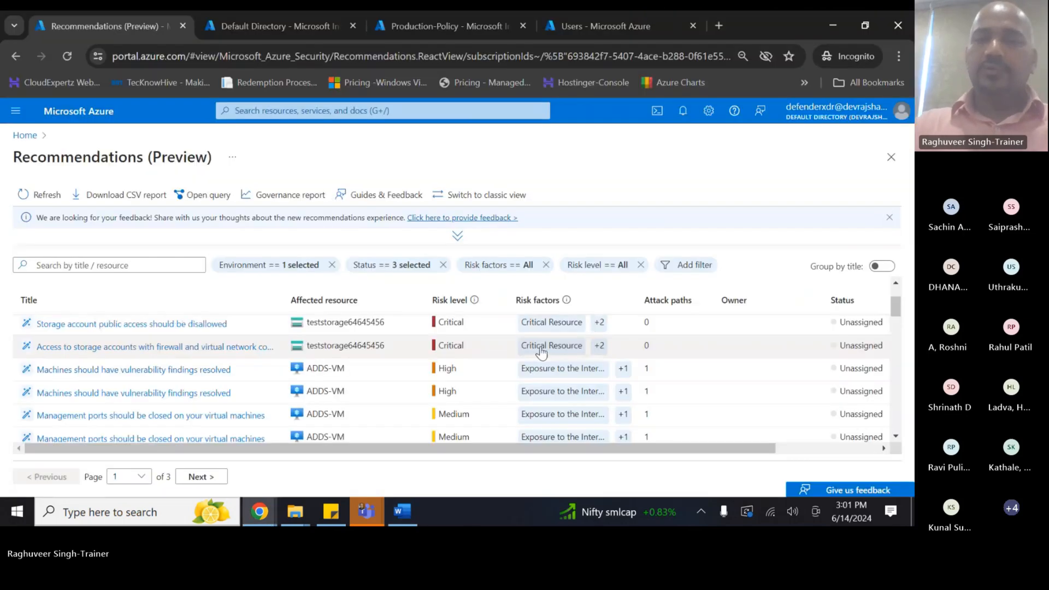
- Check the +1 risk-factor badge in the list, then open the Windows VM disk encryption recommendation
scroll(640, 374, "down", 2)
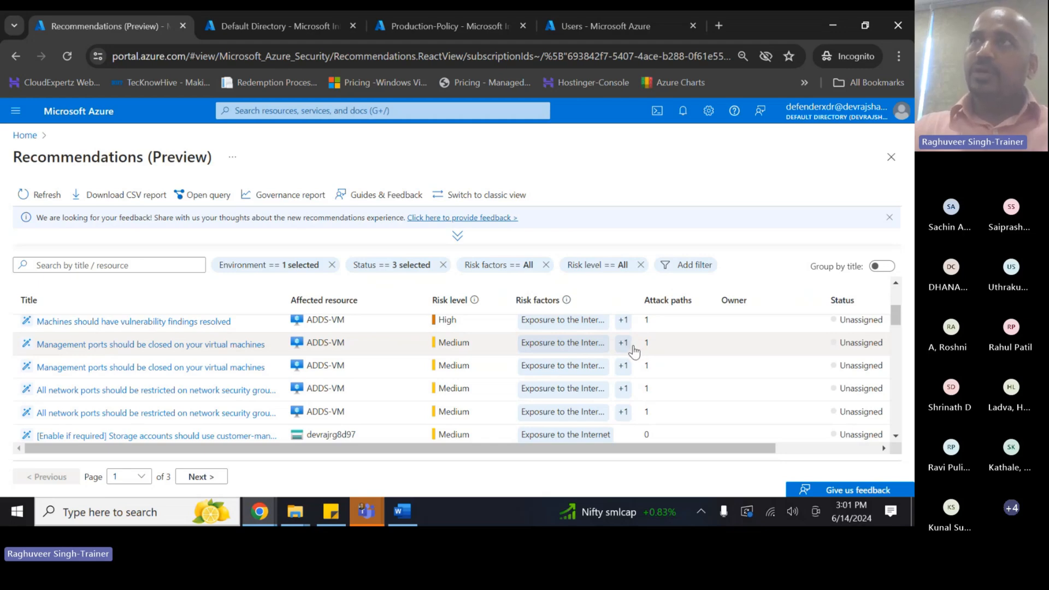
mouse_move(632, 352)
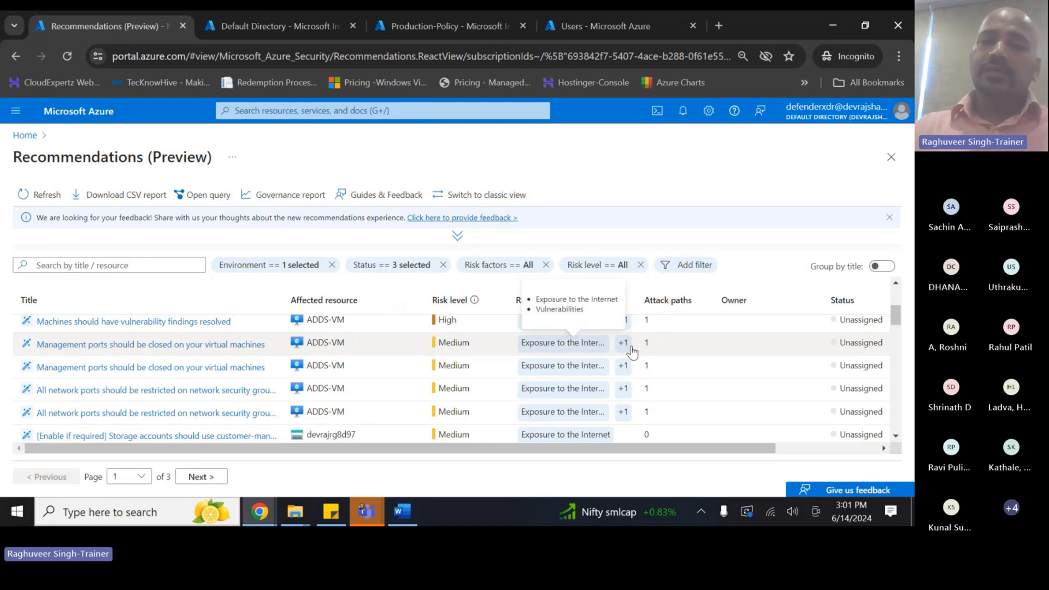
scroll(632, 353, "down", 5)
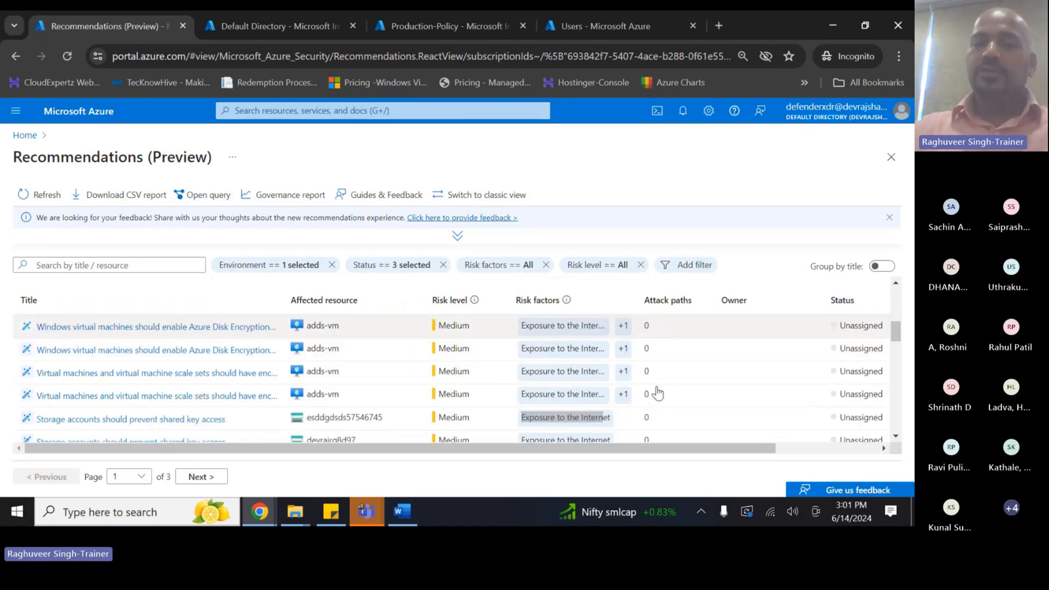
scroll(437, 377, "up", 3)
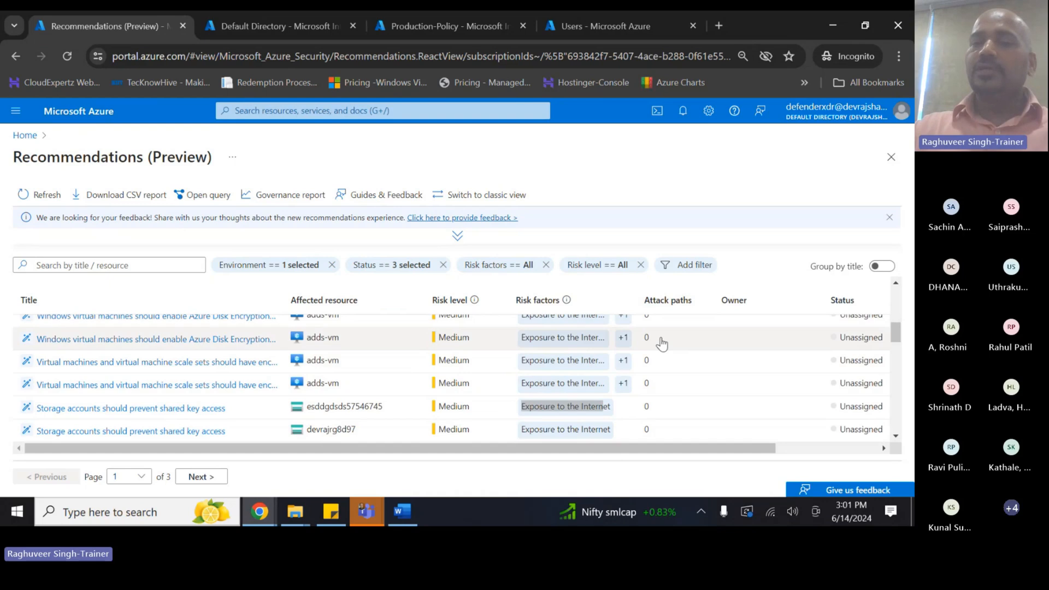
left_click(145, 344)
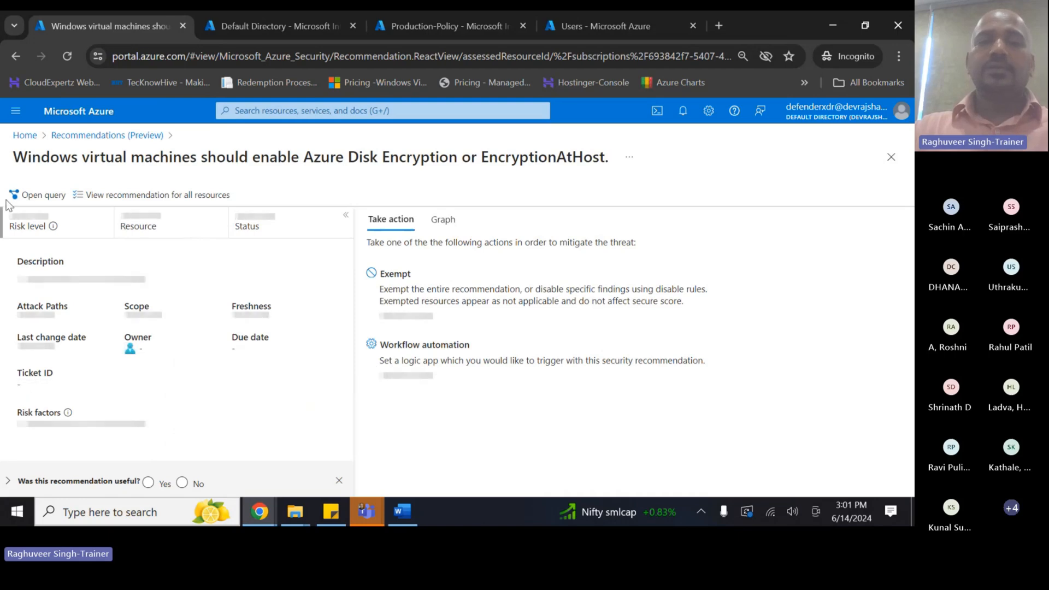
left_click_drag(28, 158, 596, 164)
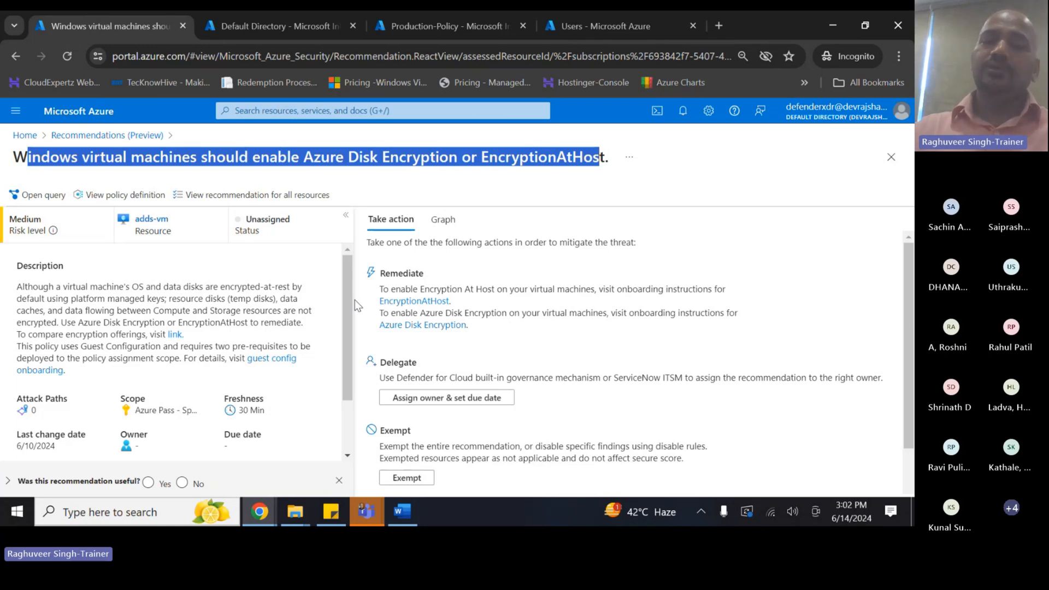
scroll(206, 381, "down", 2)
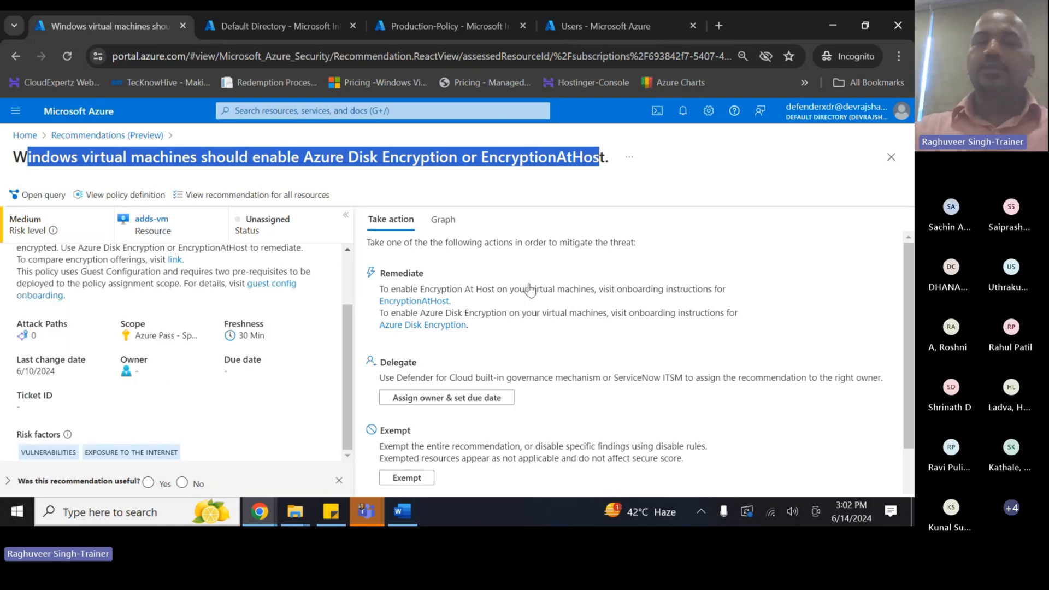
left_click(890, 157)
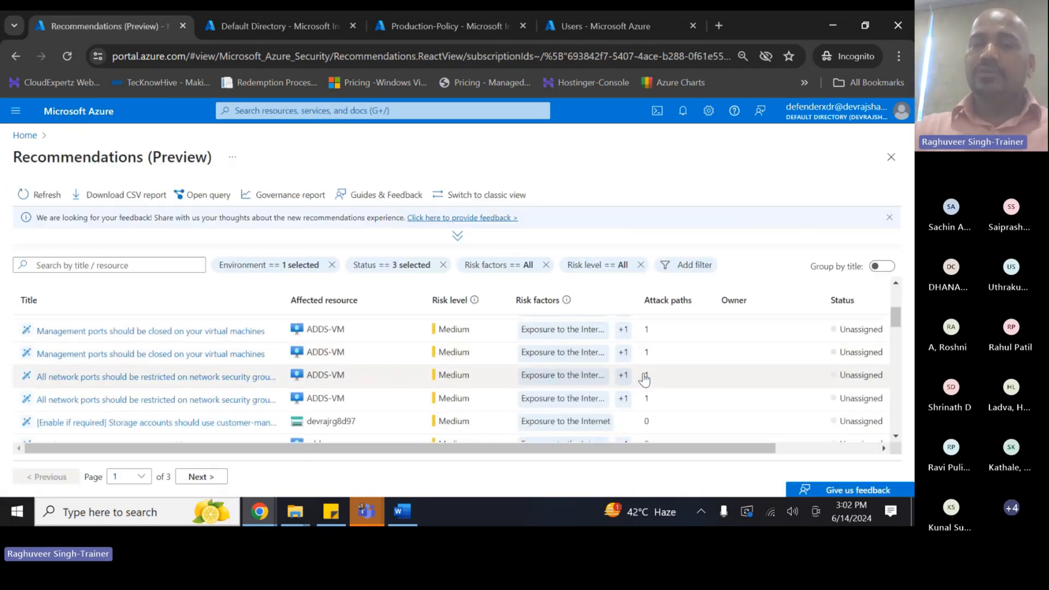
scroll(645, 379, "down", 6)
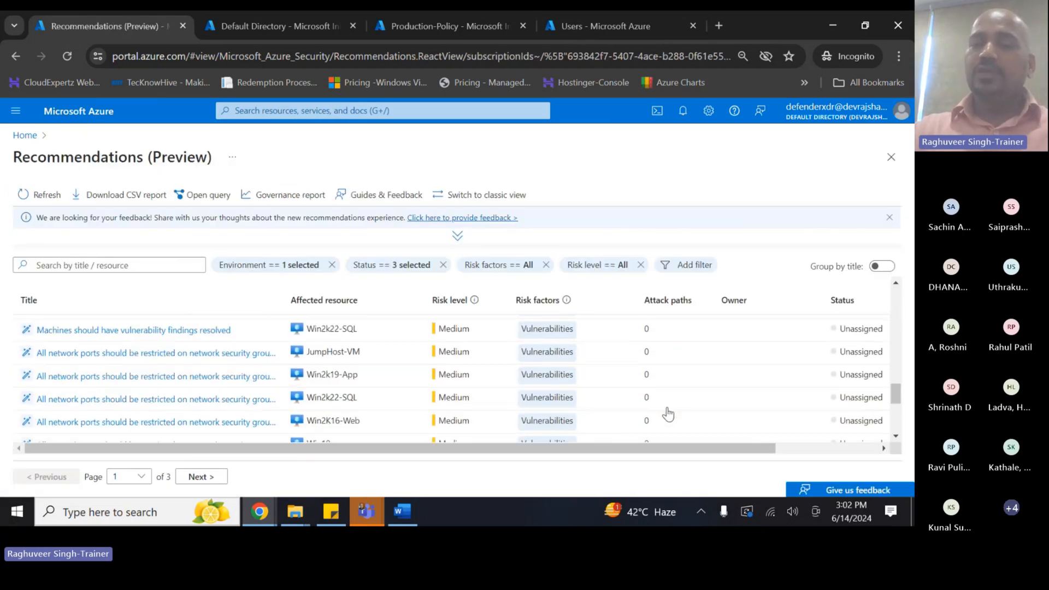
- Browse the recommendations table, dismiss the feedback banner, and return to Azure Home
scroll(667, 414, "down", 3)
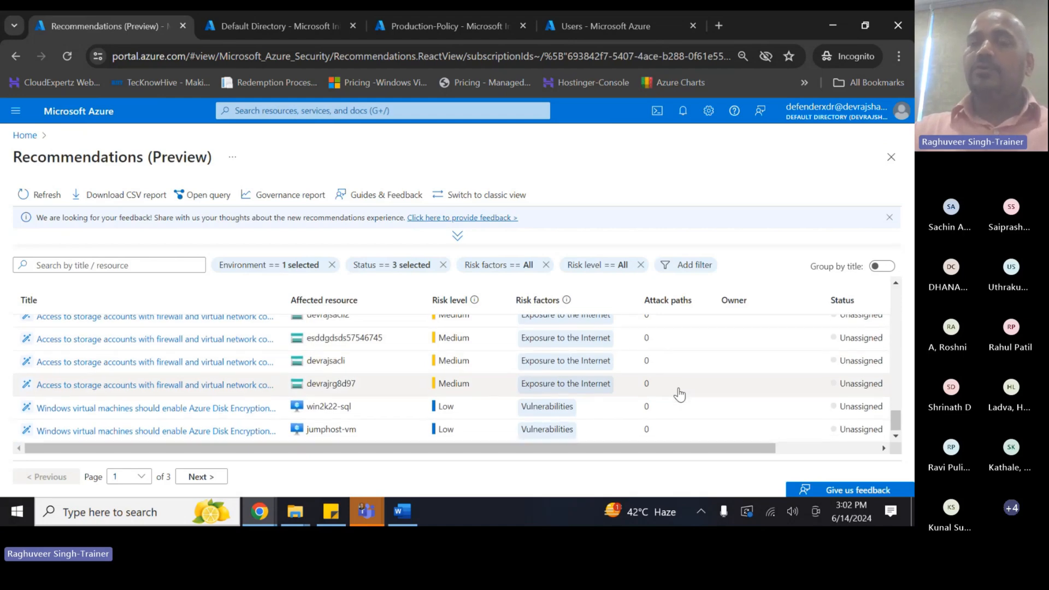
scroll(679, 393, "up", 10)
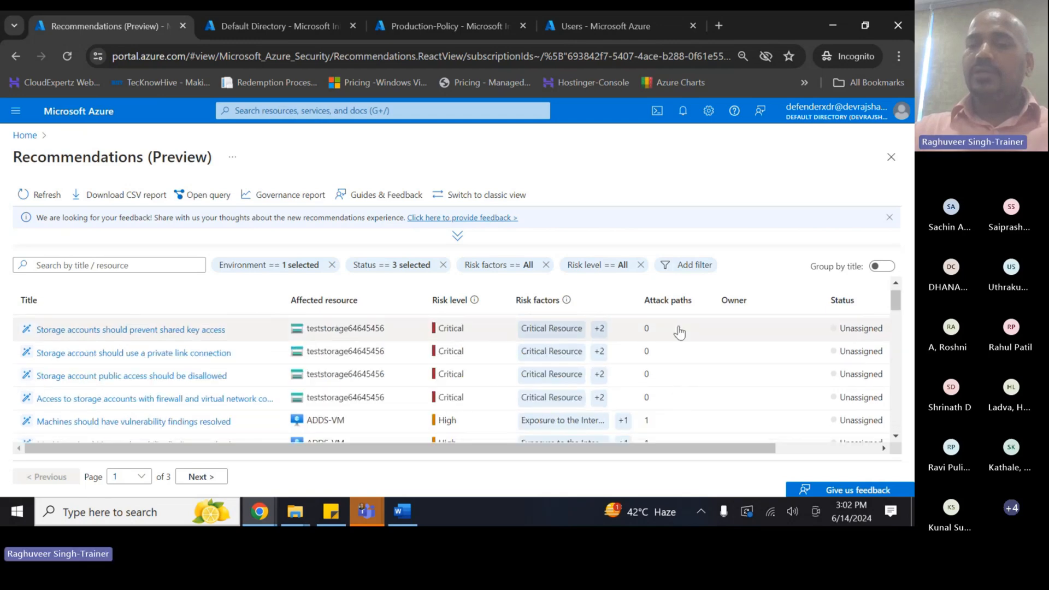
scroll(681, 381, "down", 2)
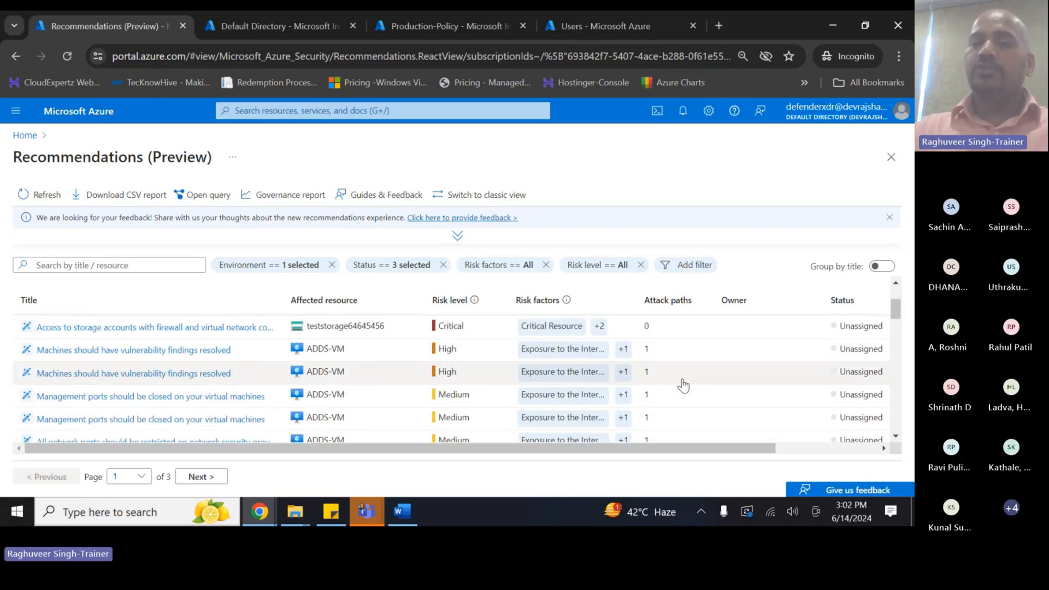
scroll(681, 360, "down", 3)
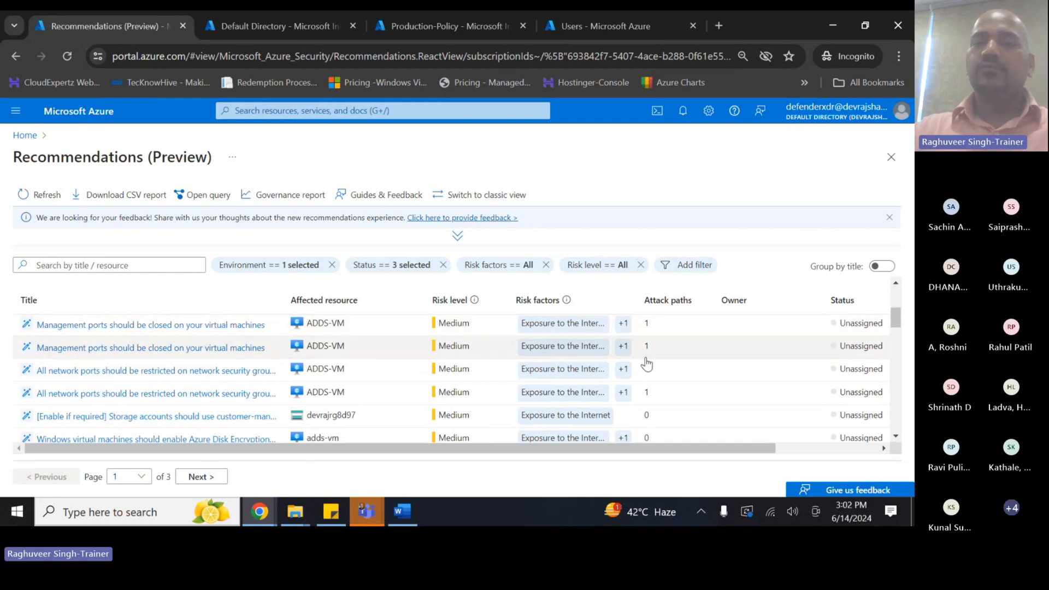
scroll(646, 366, "up", 5)
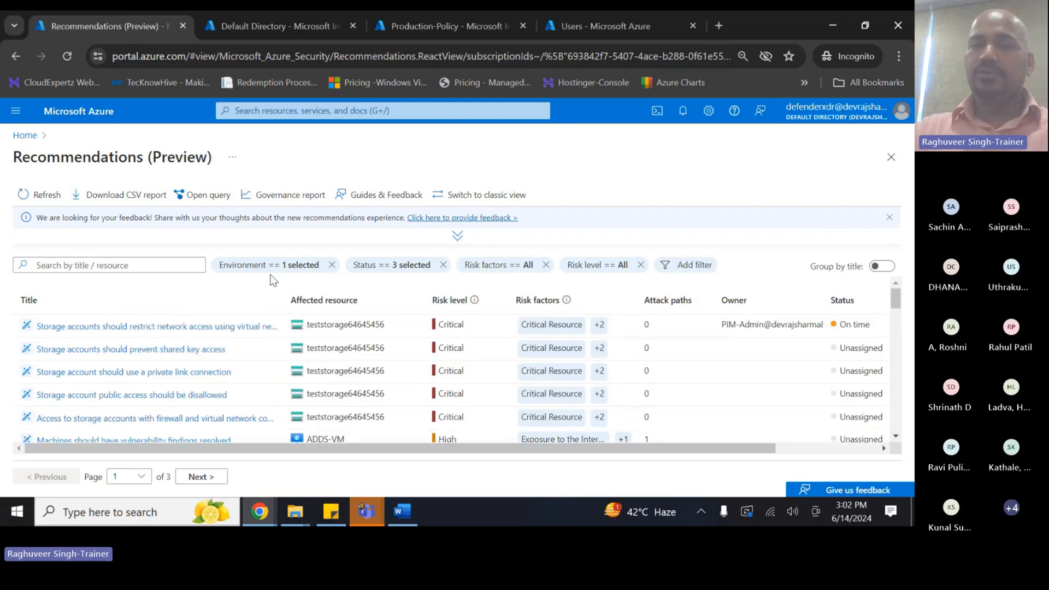
left_click_drag(745, 450, 843, 436)
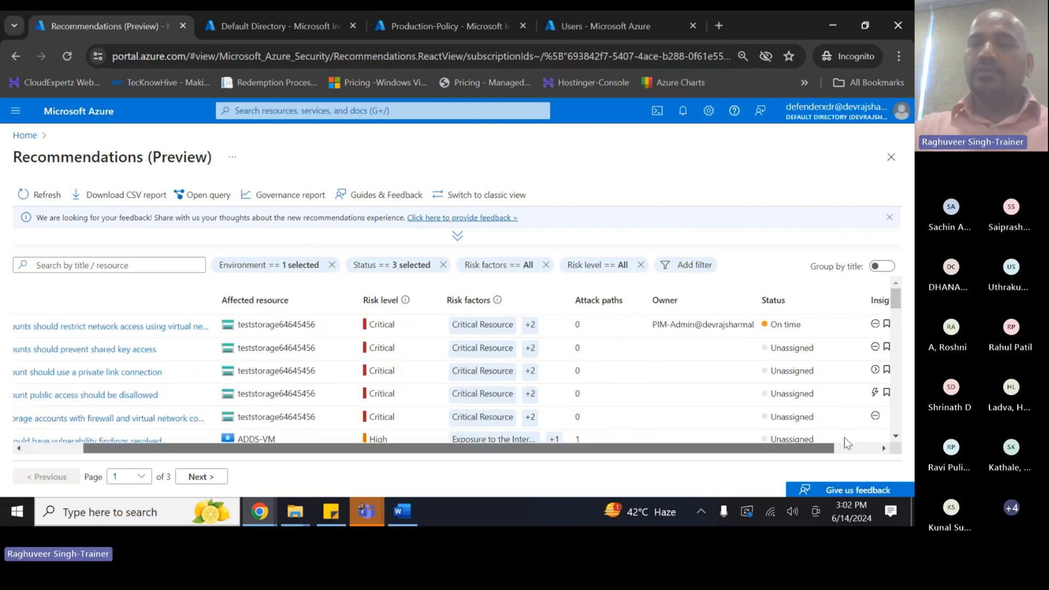
left_click(889, 221)
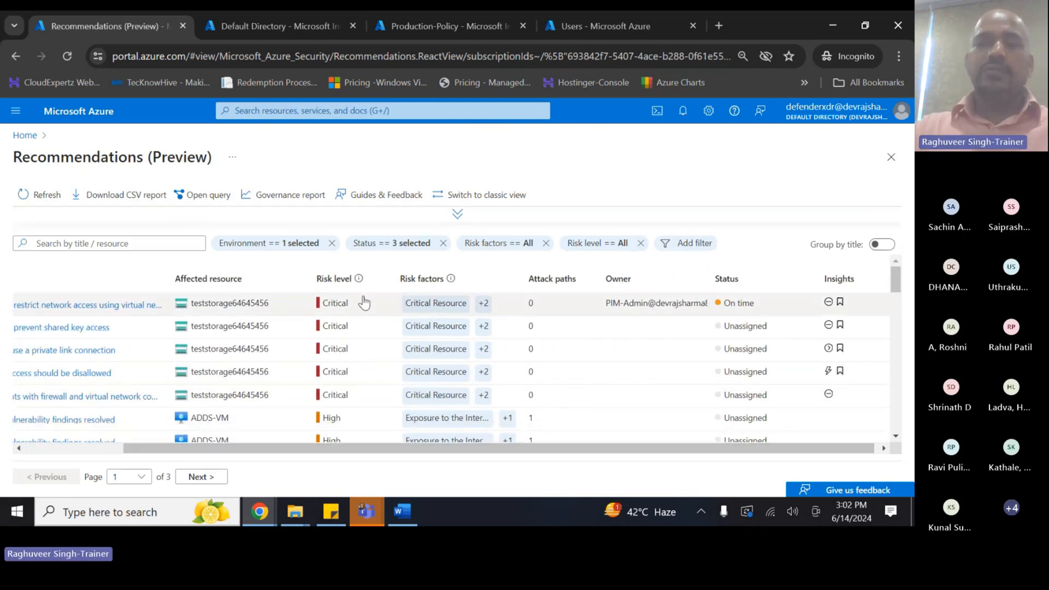
left_click(24, 136)
- Go to Defender for Cloud's Security posture and view the Azure Pass - Sponsorship subscription's recommendations
left_click(352, 183)
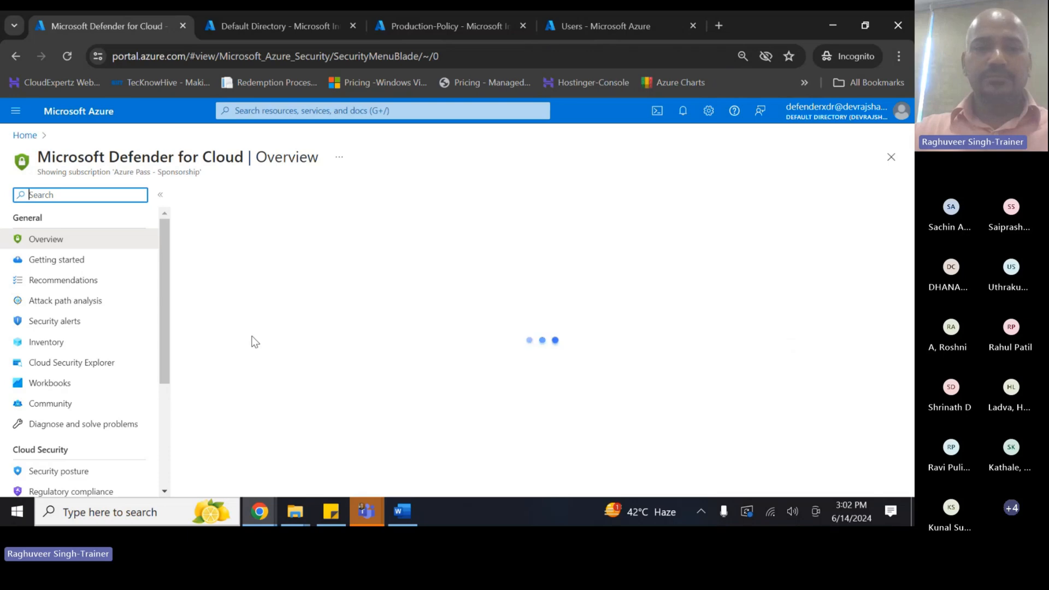
scroll(251, 342, "down", 6)
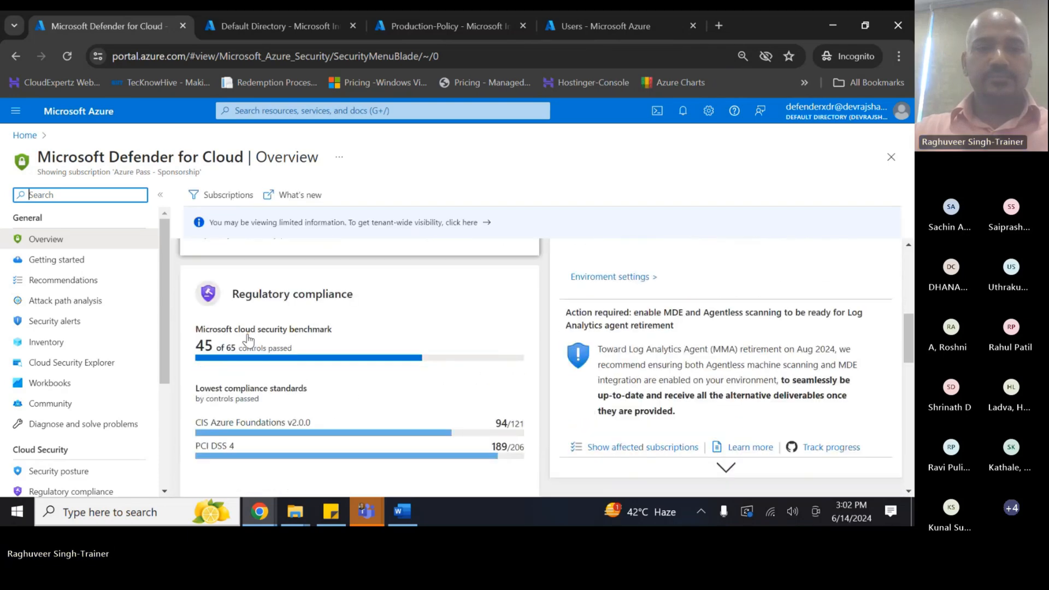
scroll(248, 340, "down", 3)
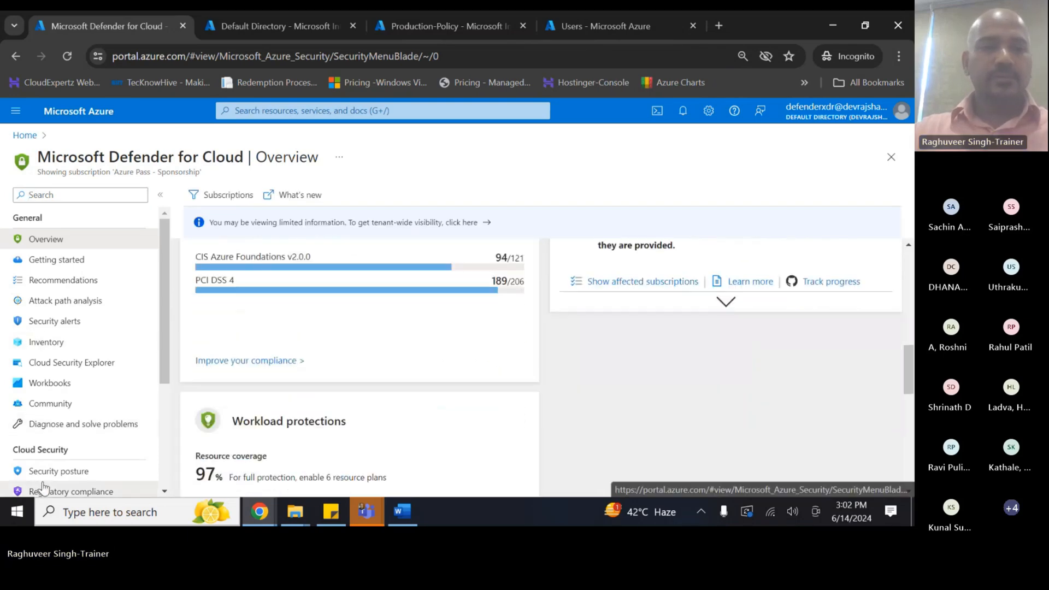
left_click(52, 471)
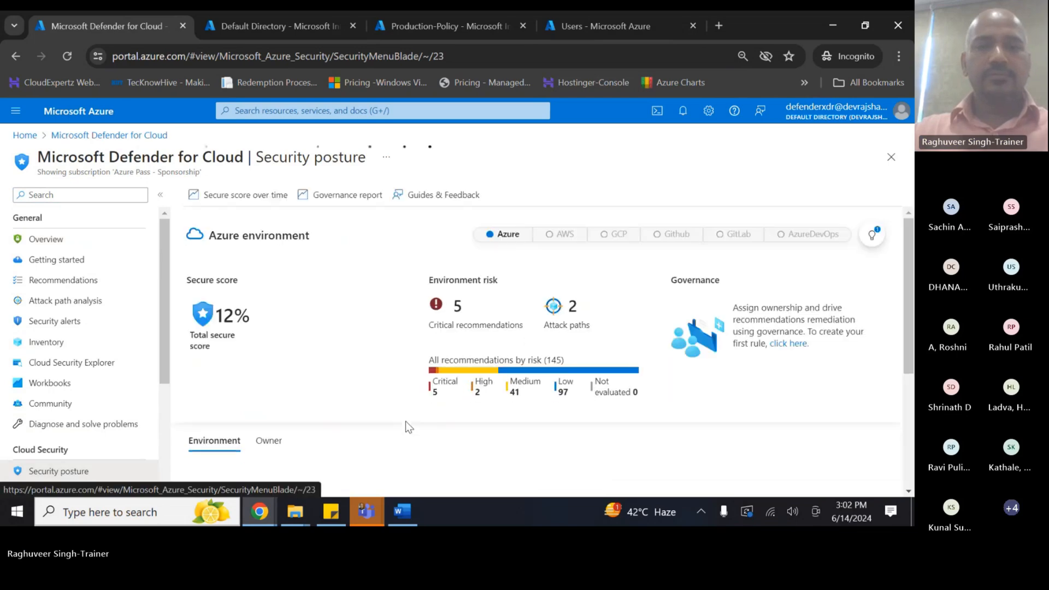
scroll(306, 364, "down", 4)
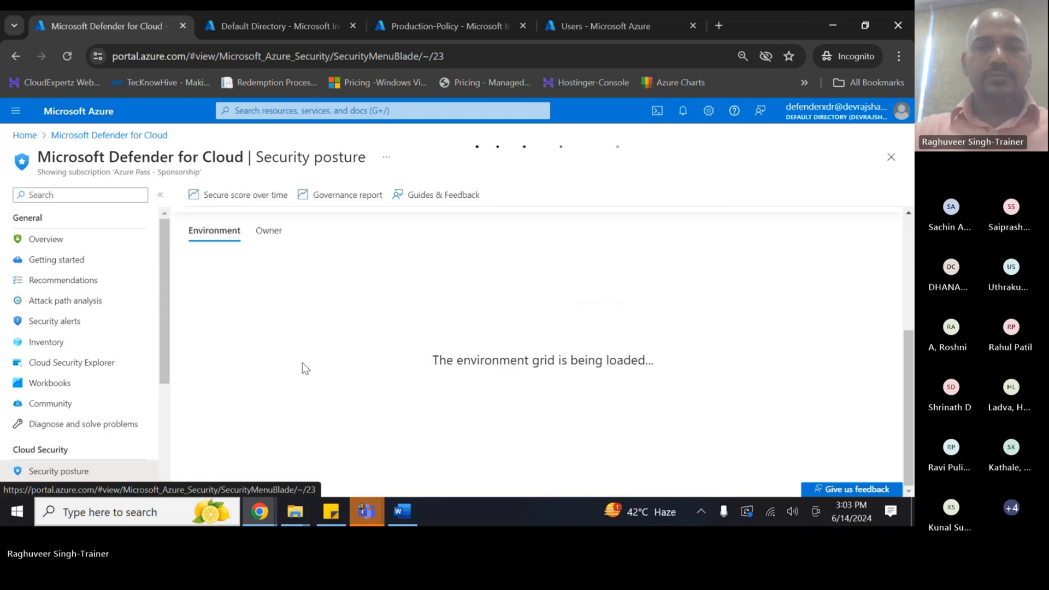
scroll(316, 362, "up", 3)
scroll(328, 356, "down", 2)
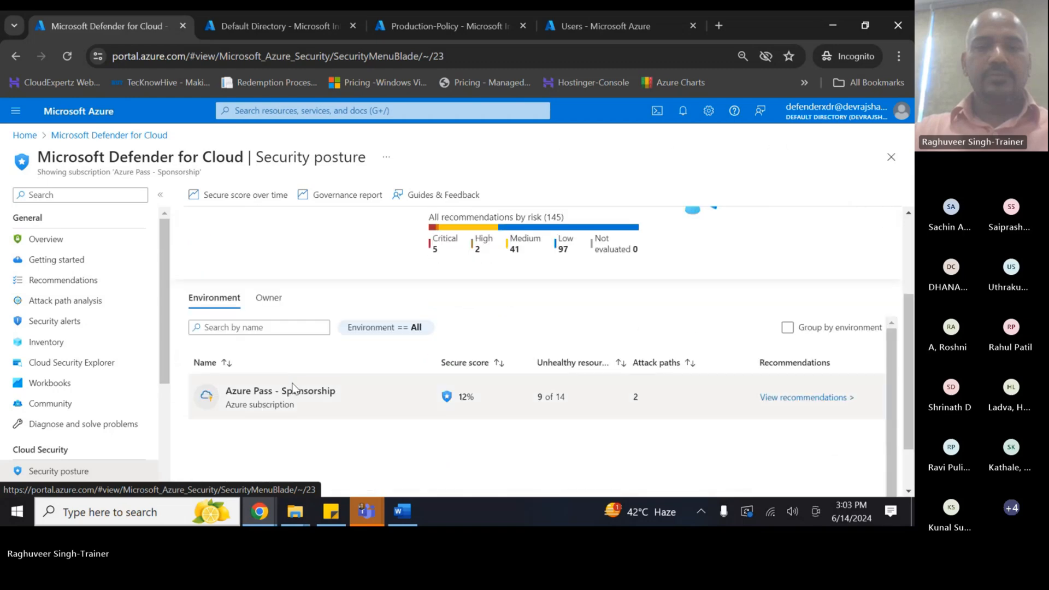
scroll(745, 359, "down", 1)
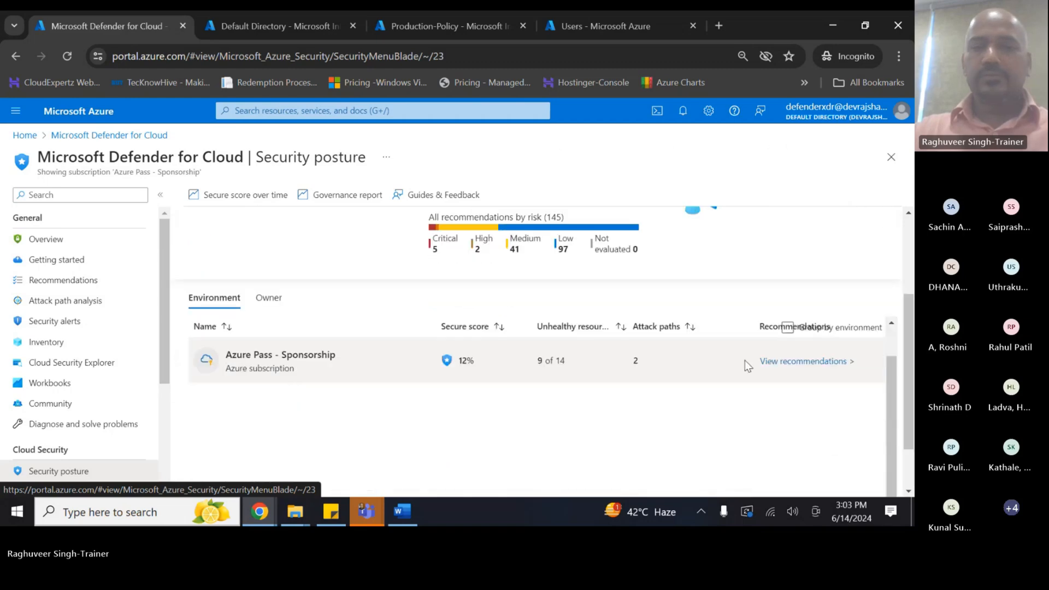
left_click(807, 361)
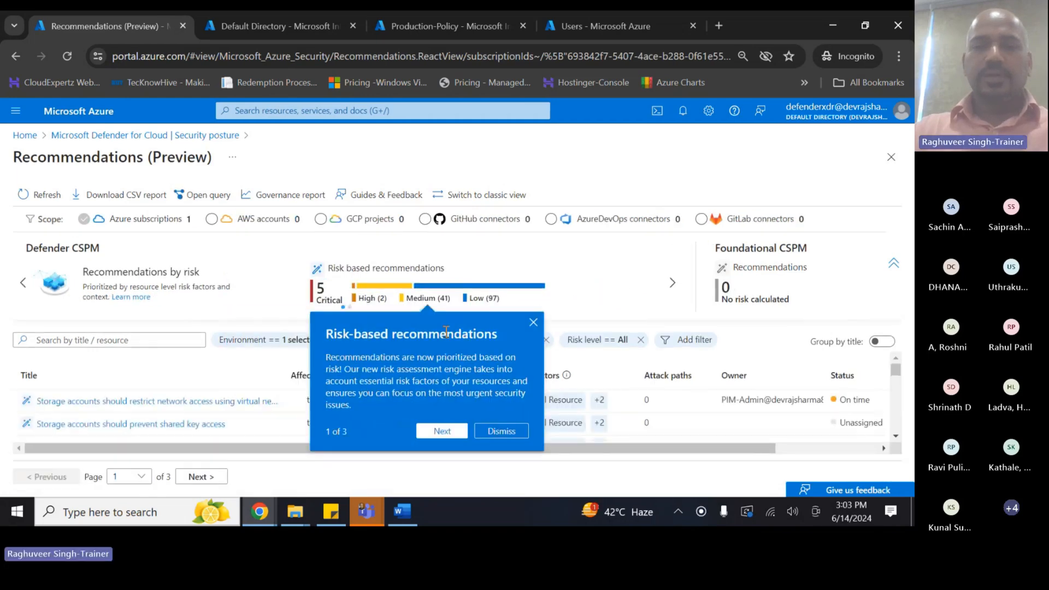
- Dismiss the tour and open the first 'Internet exposed Azure VM with high severity vulnerabilities' attack path
left_click(533, 323)
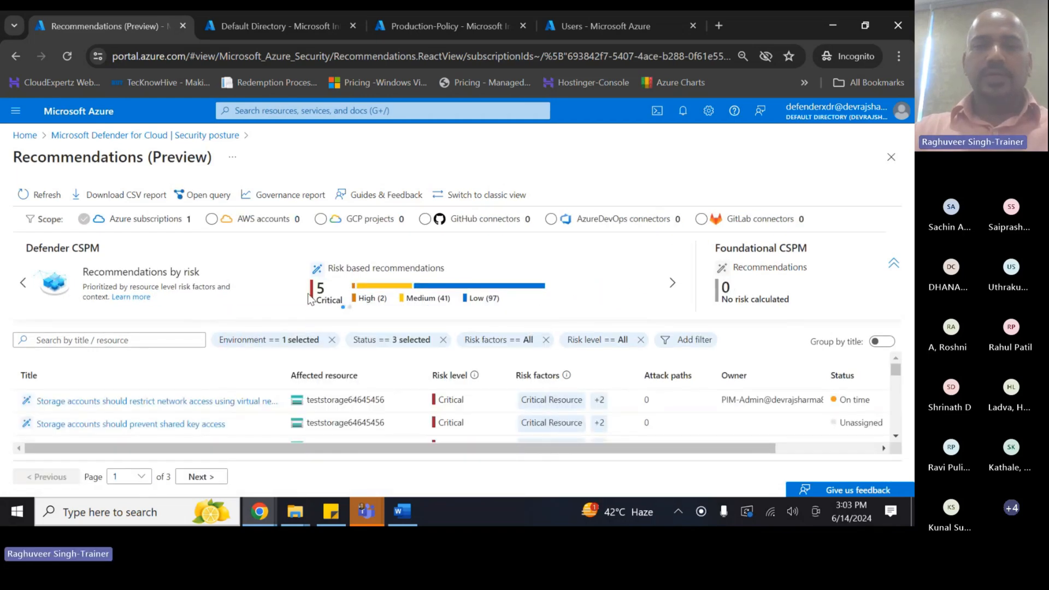
left_click(673, 294)
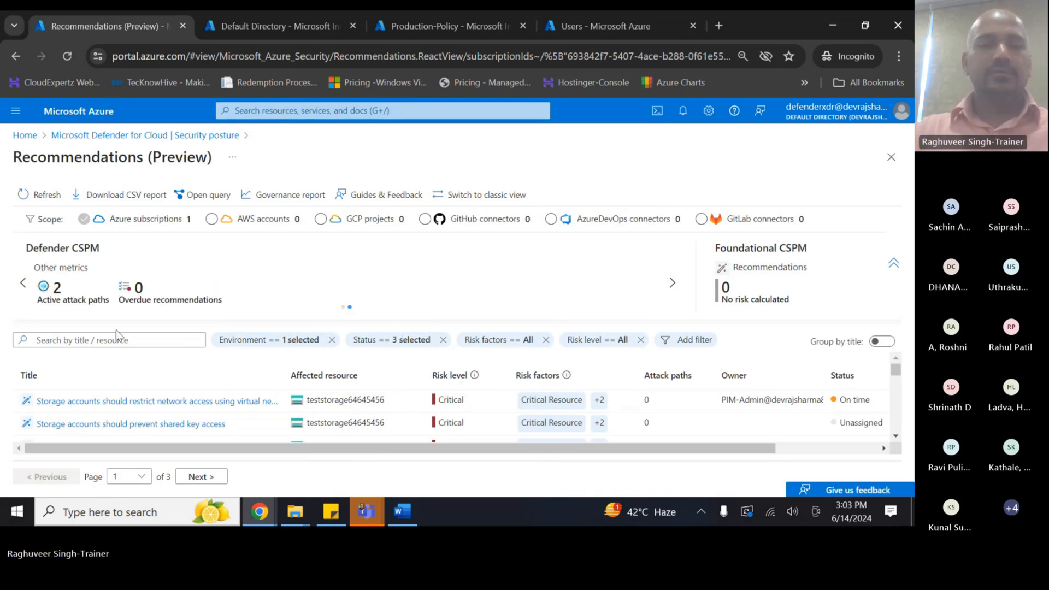
left_click(47, 290)
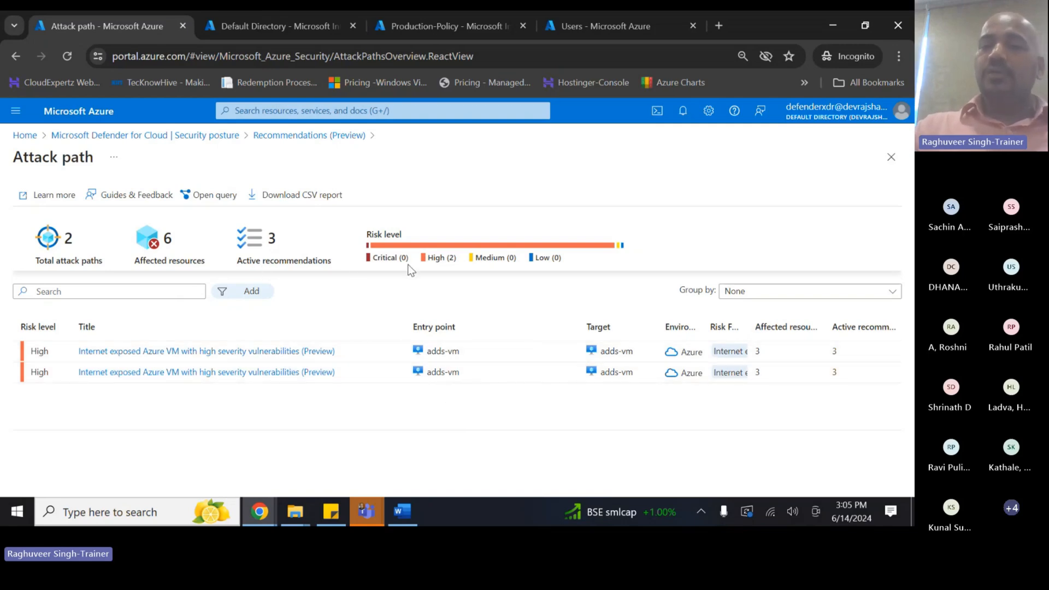
left_click(147, 352)
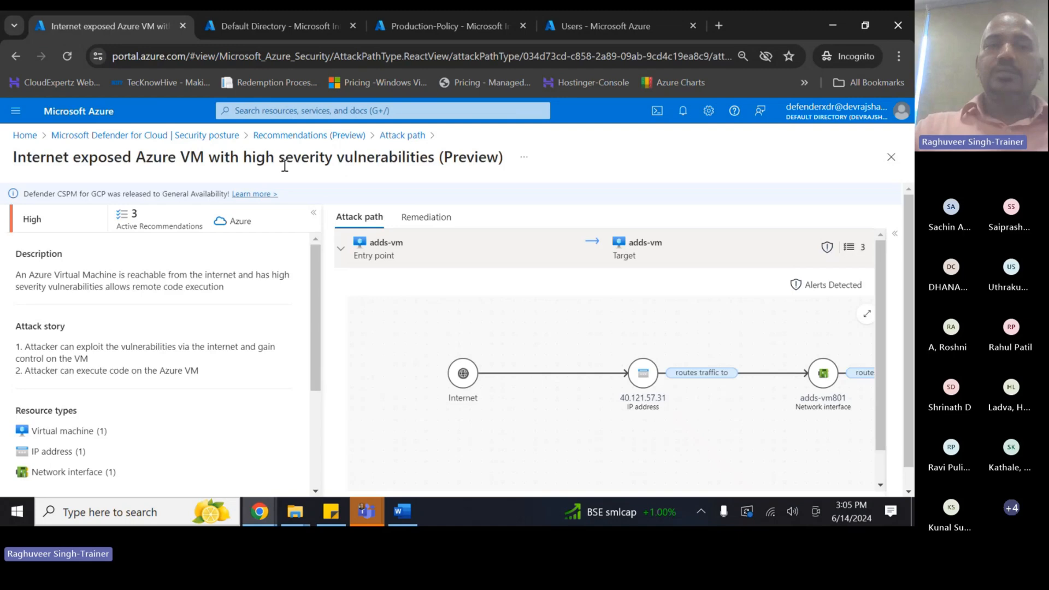
- Pan the graph to show Internet, 40.121.57.31, adds-vm801 and adds-vm together
left_click_drag(243, 159, 428, 160)
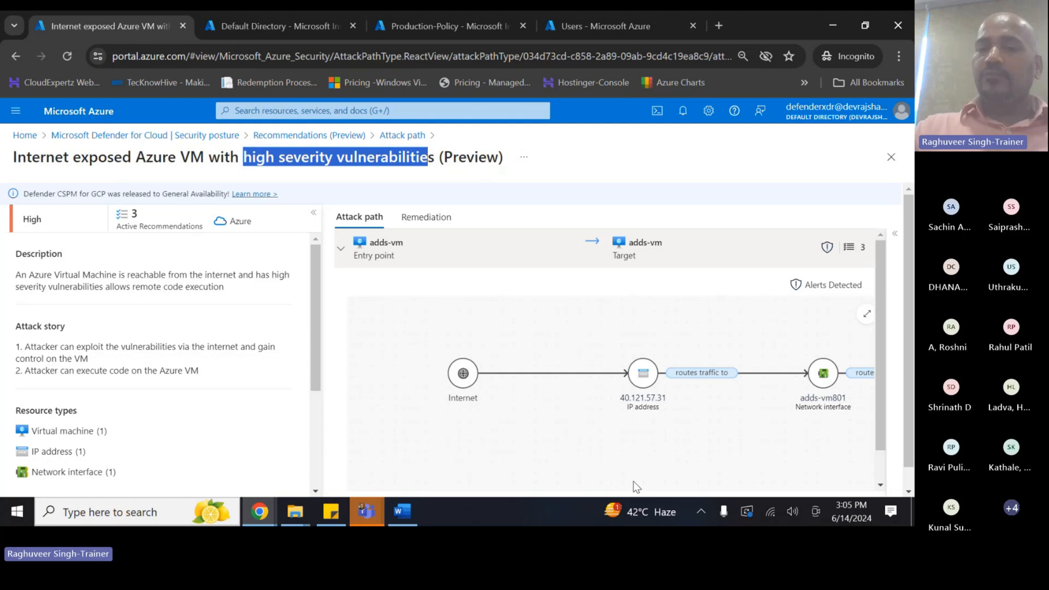
scroll(710, 429, "down", 1)
scroll(794, 388, "up", 1)
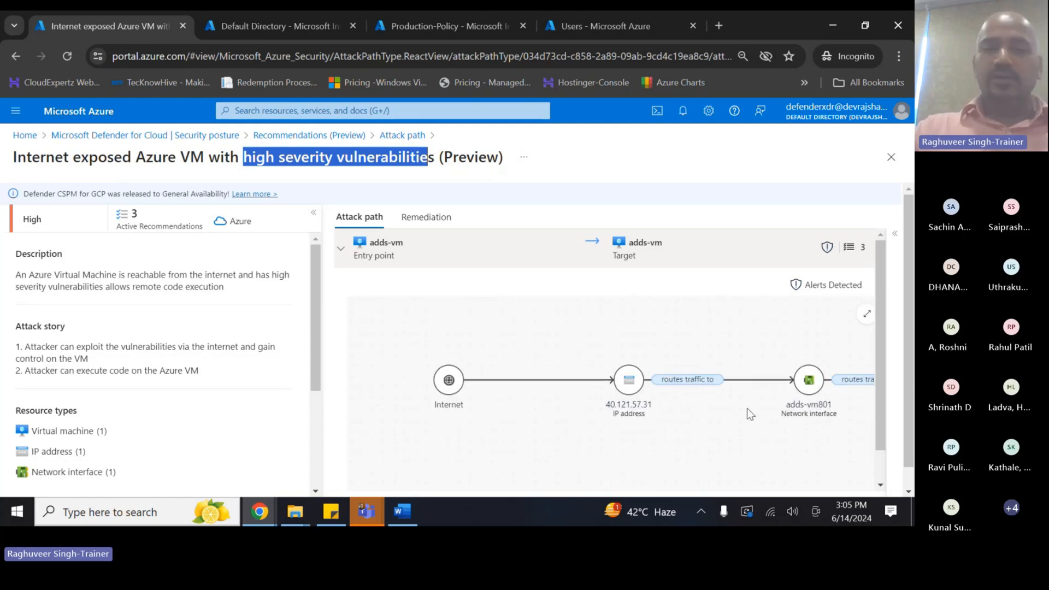
scroll(746, 408, "down", 4)
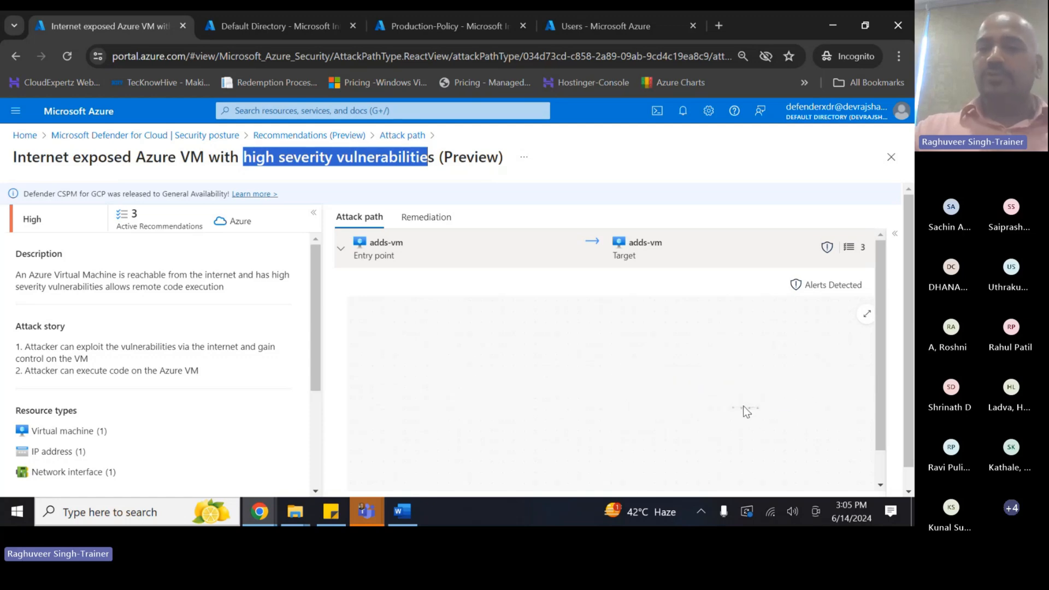
scroll(743, 406, "up", 4)
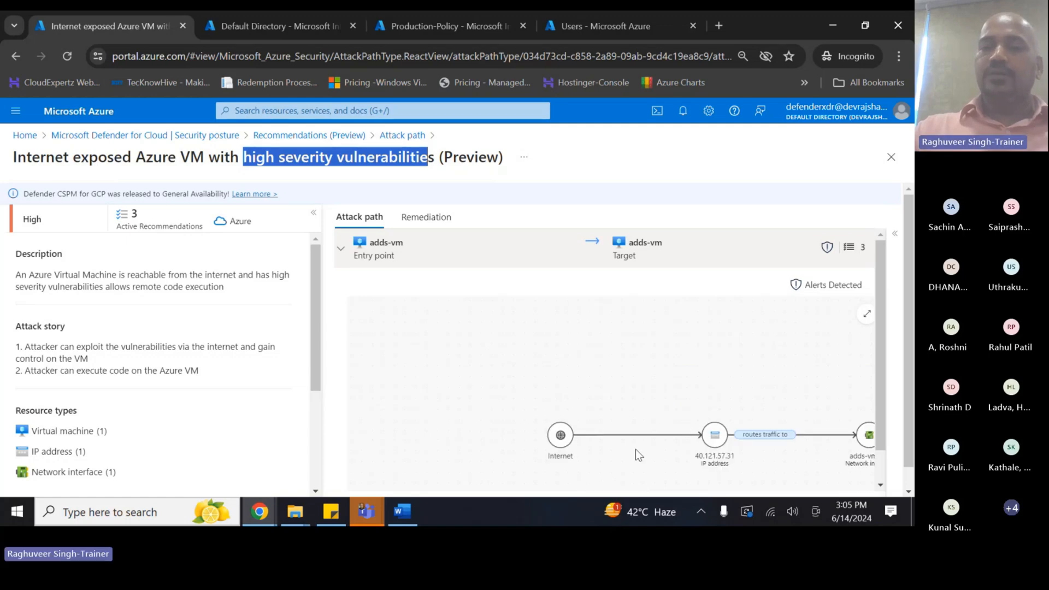
left_click_drag(644, 346, 388, 285)
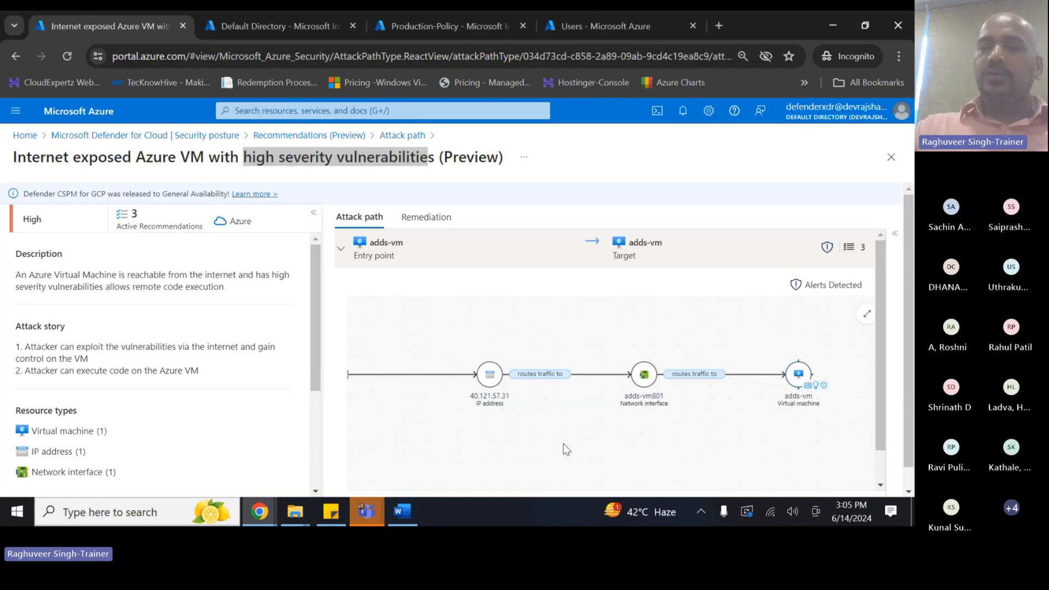
left_click_drag(559, 442, 608, 449)
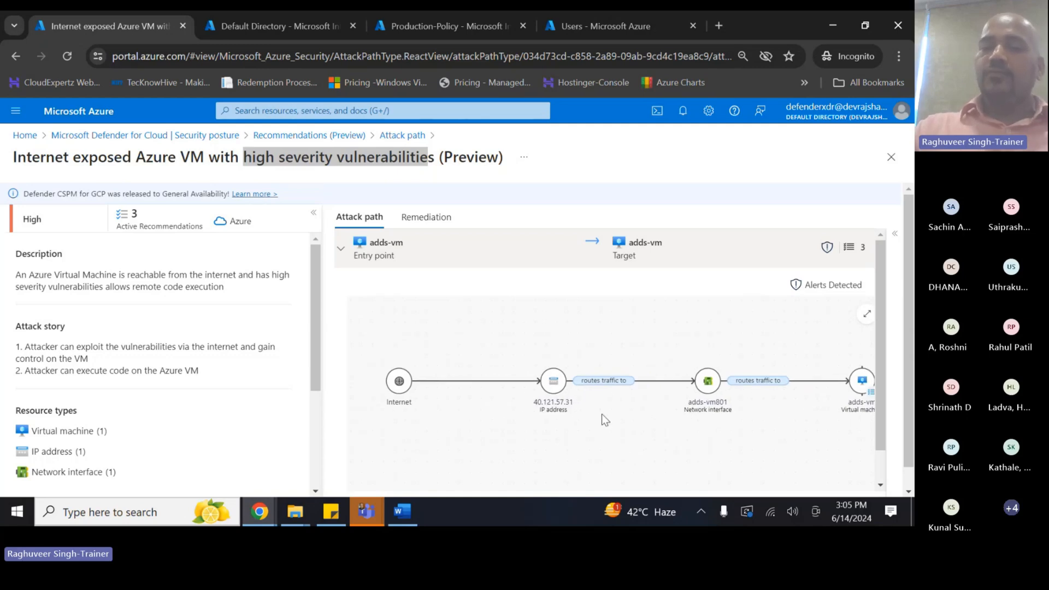
left_click_drag(602, 414, 624, 431)
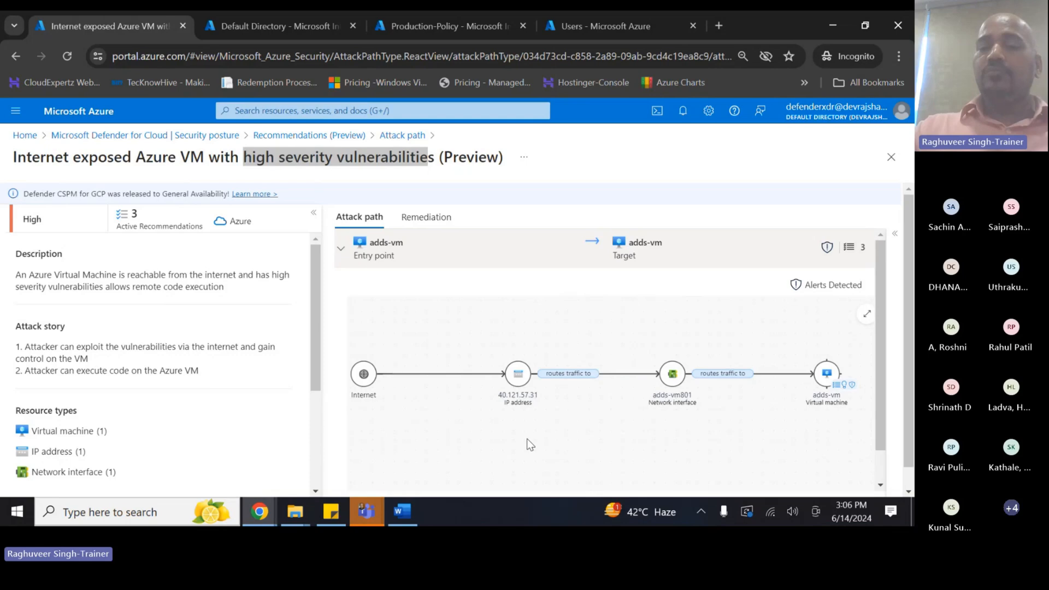
left_click_drag(554, 426, 617, 331)
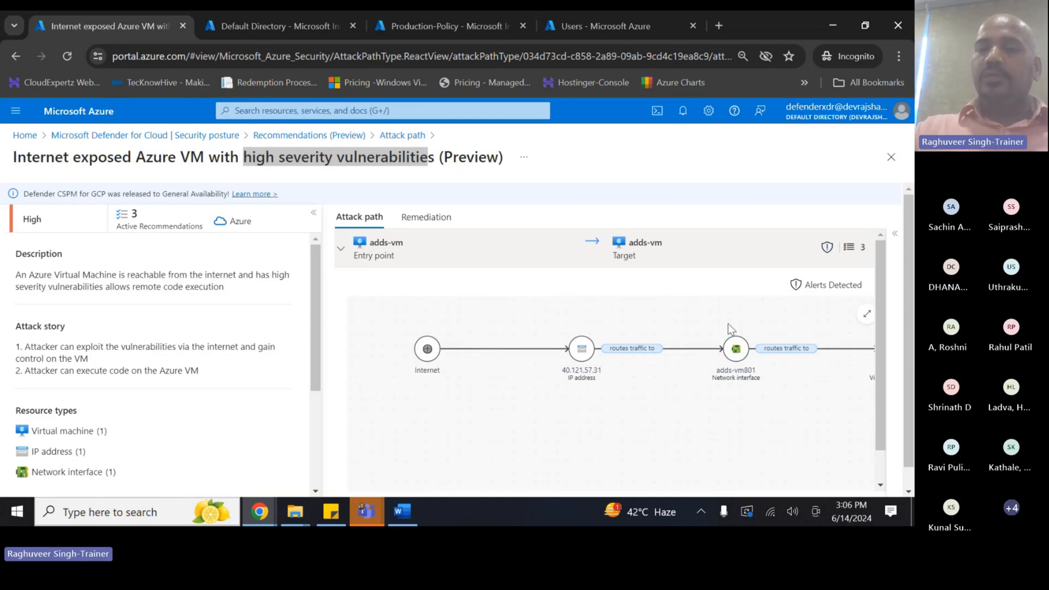
left_click_drag(622, 399, 588, 414)
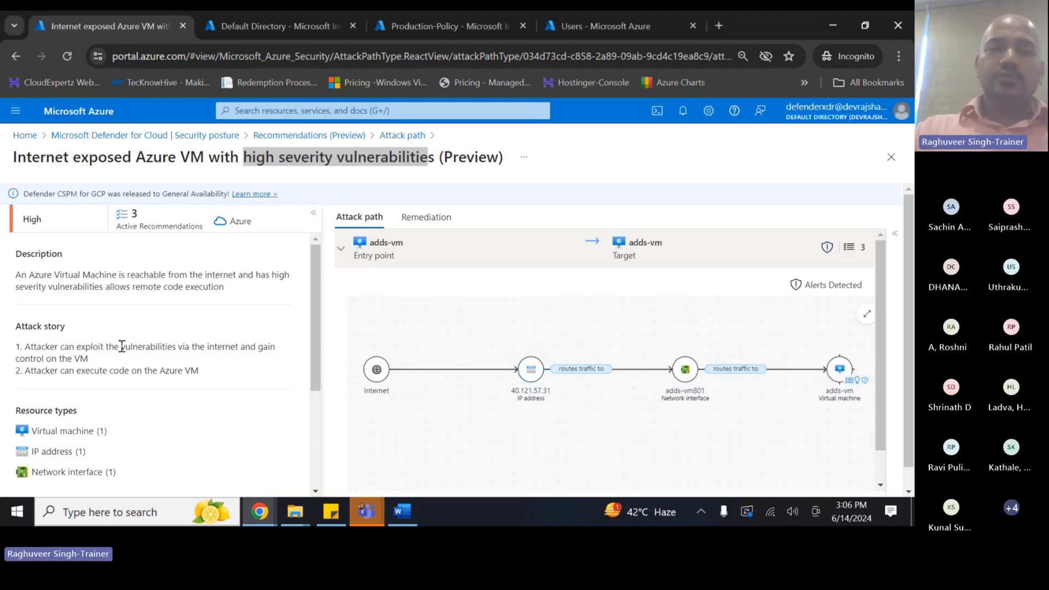
left_click_drag(25, 349, 238, 352)
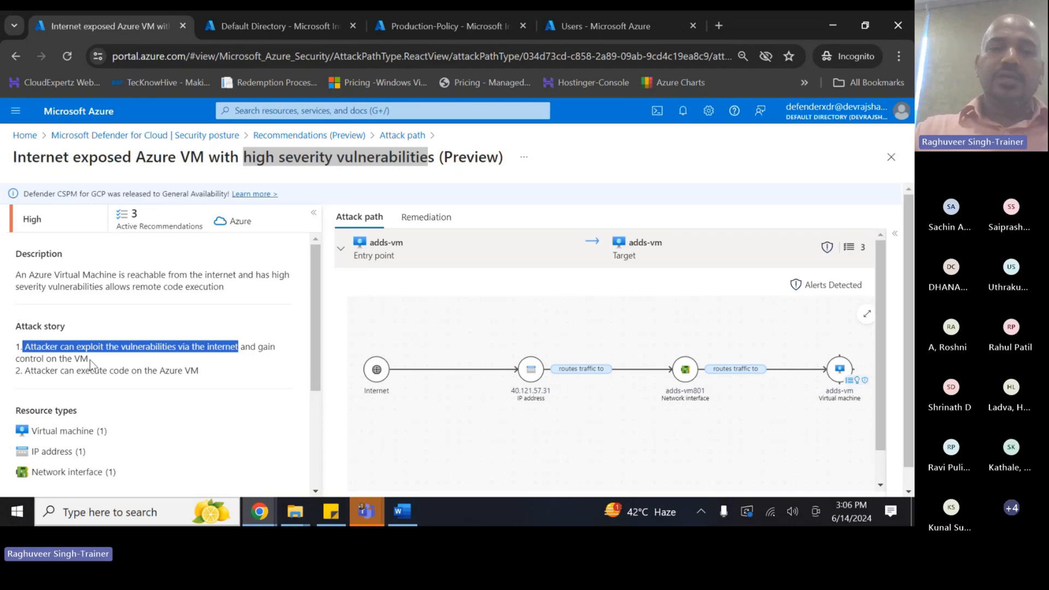
- Read the attack story and risk factors, then show the 'Machines should have vulnerability findings resolved' remediation
left_click_drag(19, 359, 84, 360)
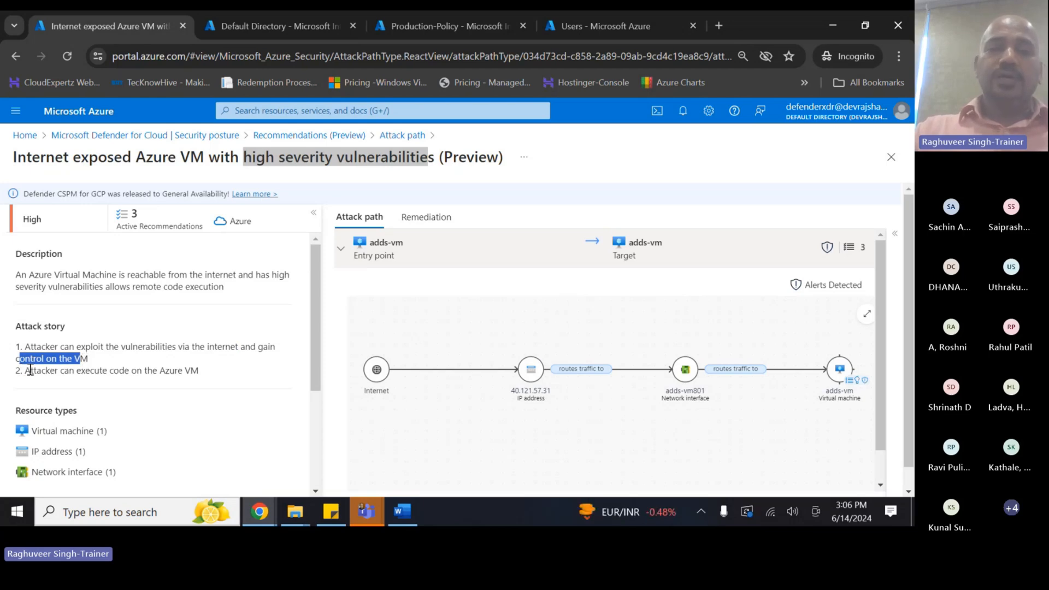
left_click_drag(30, 370, 198, 373)
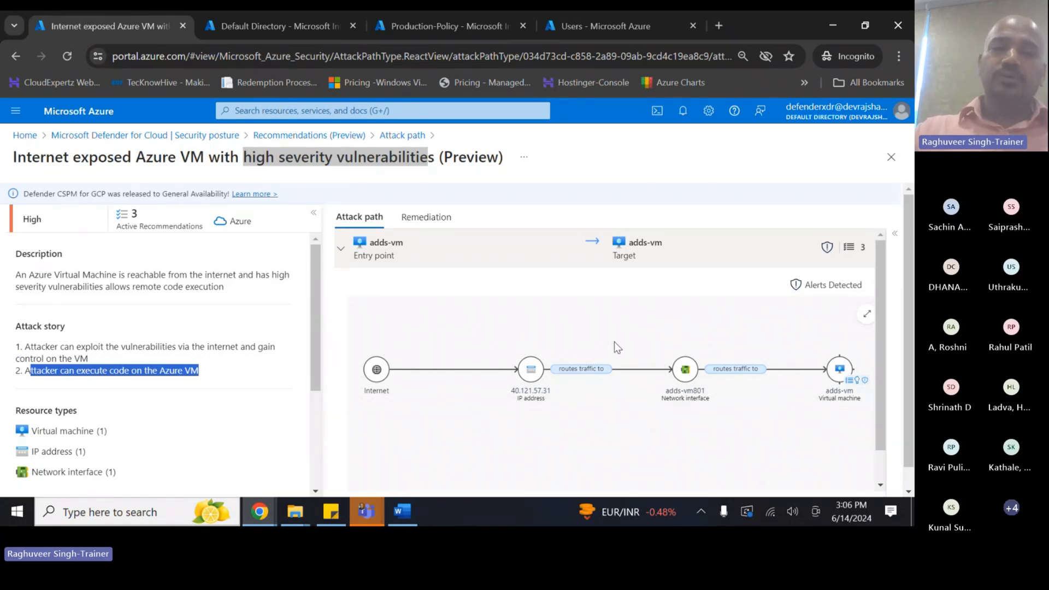
scroll(131, 379, "down", 3)
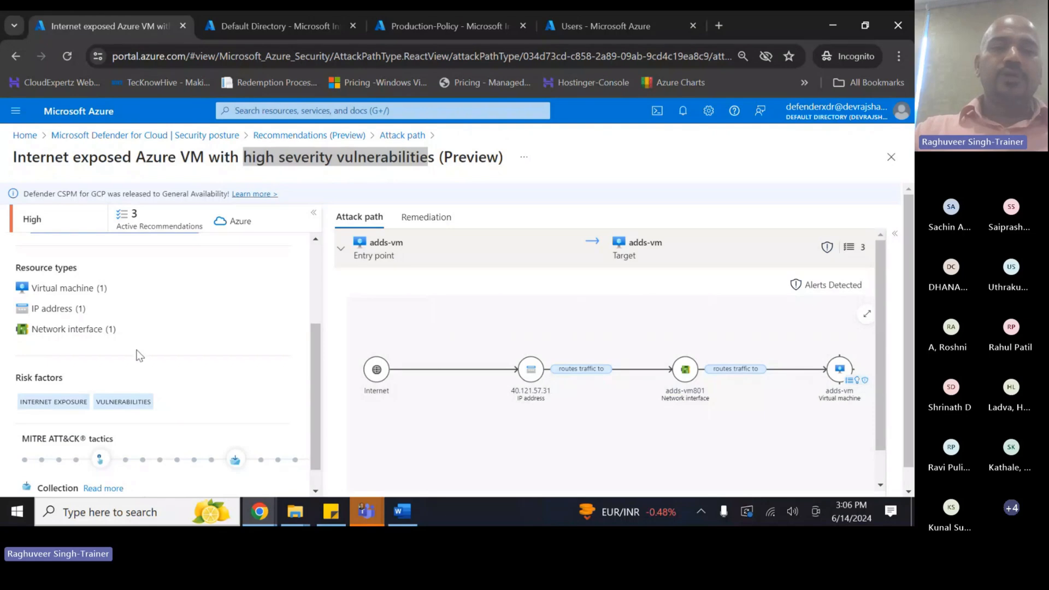
scroll(137, 354, "down", 1)
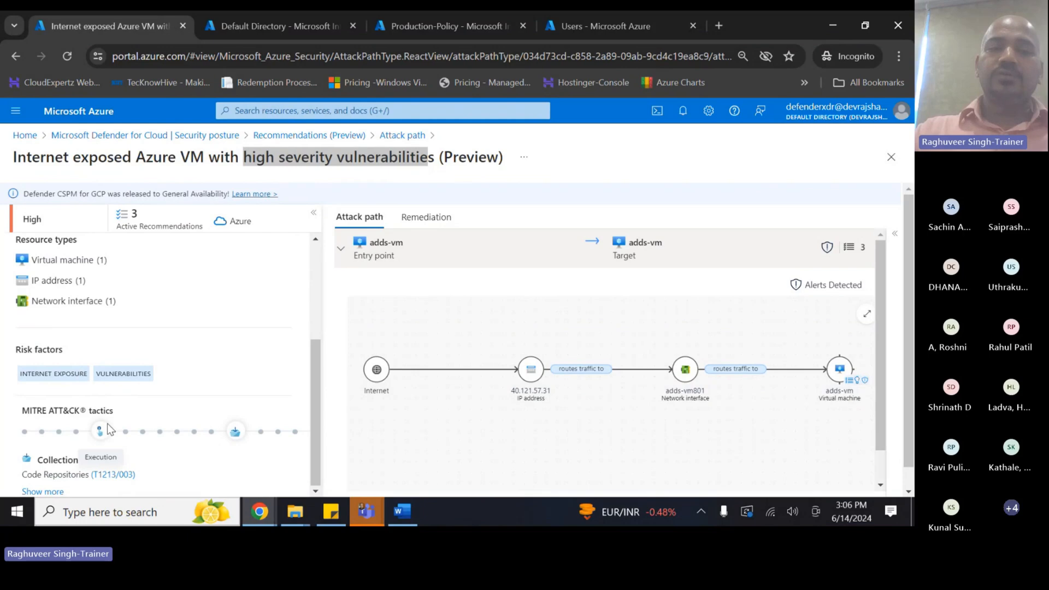
scroll(169, 411, "down", 1)
scroll(175, 409, "up", 3)
scroll(457, 349, "up", 3)
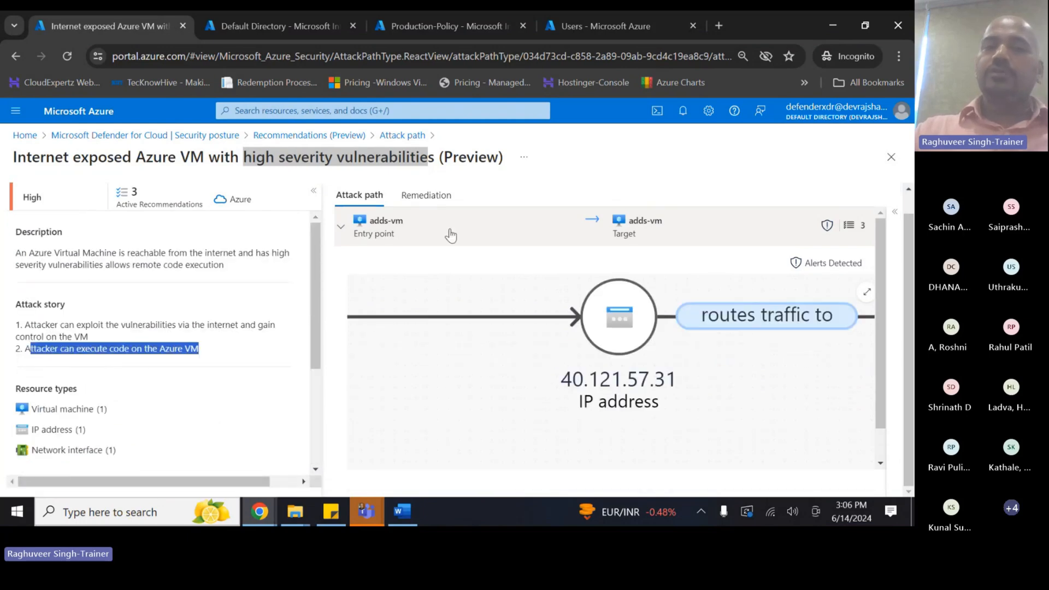
left_click(434, 197)
scroll(453, 343, "up", 1)
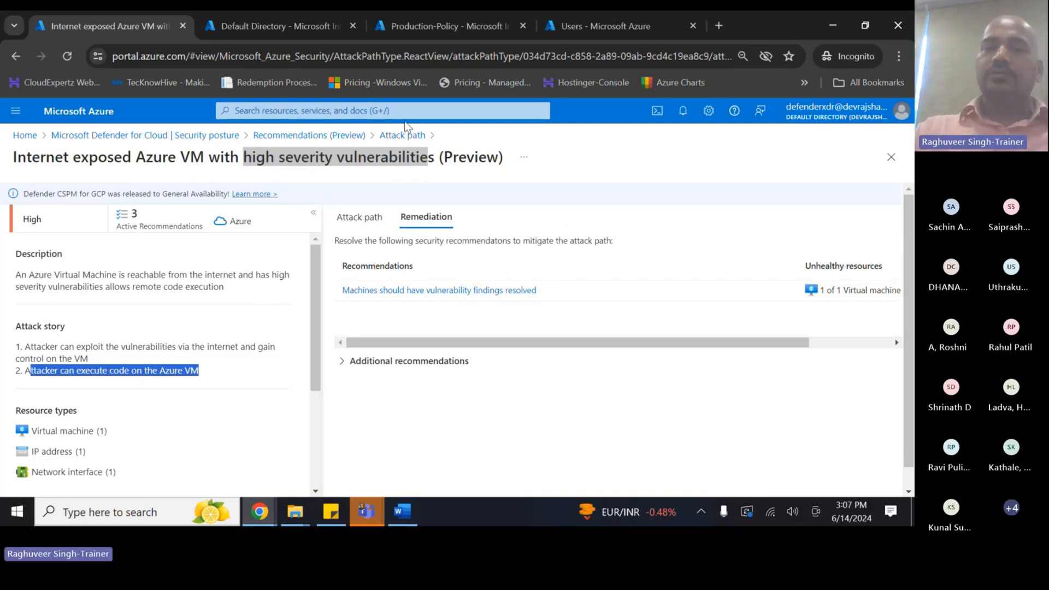
- Return to the attack path overview and open the seven-VM Virtual machines list from Recent services
left_click(396, 137)
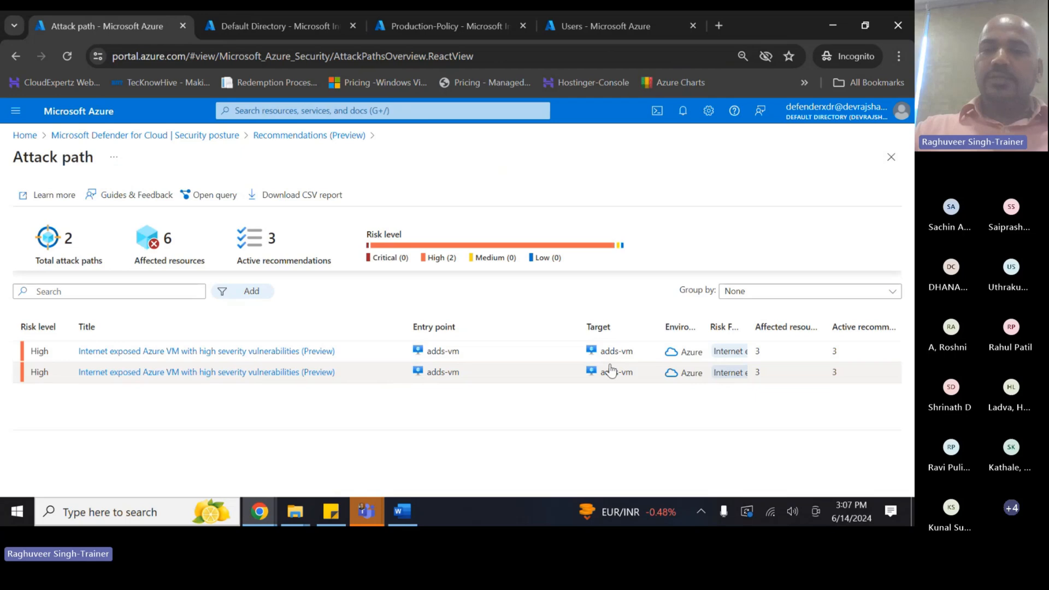
left_click(573, 31)
left_click(376, 111)
left_click(326, 300)
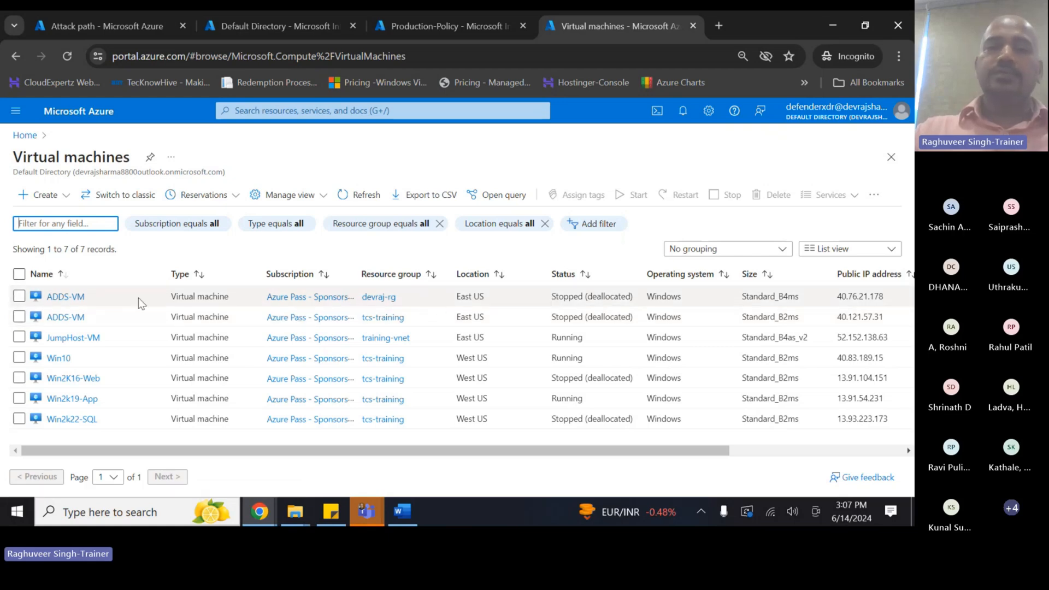
- Open the first ADDS-VM (devraj-rg, Standard B4ms) and its Network settings inbound rules
left_click(64, 297)
left_click(50, 297)
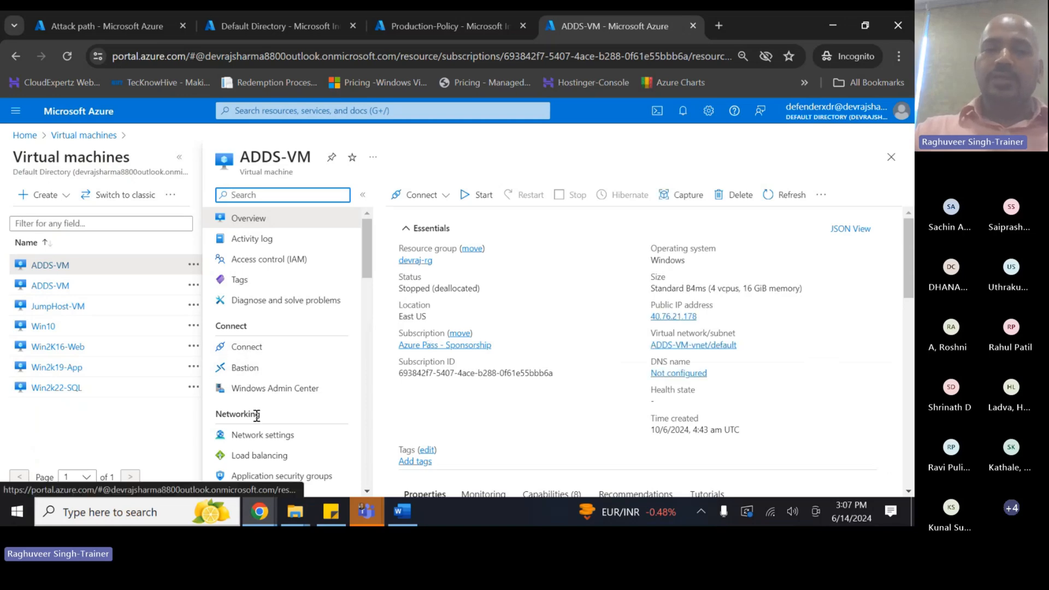
left_click(254, 435)
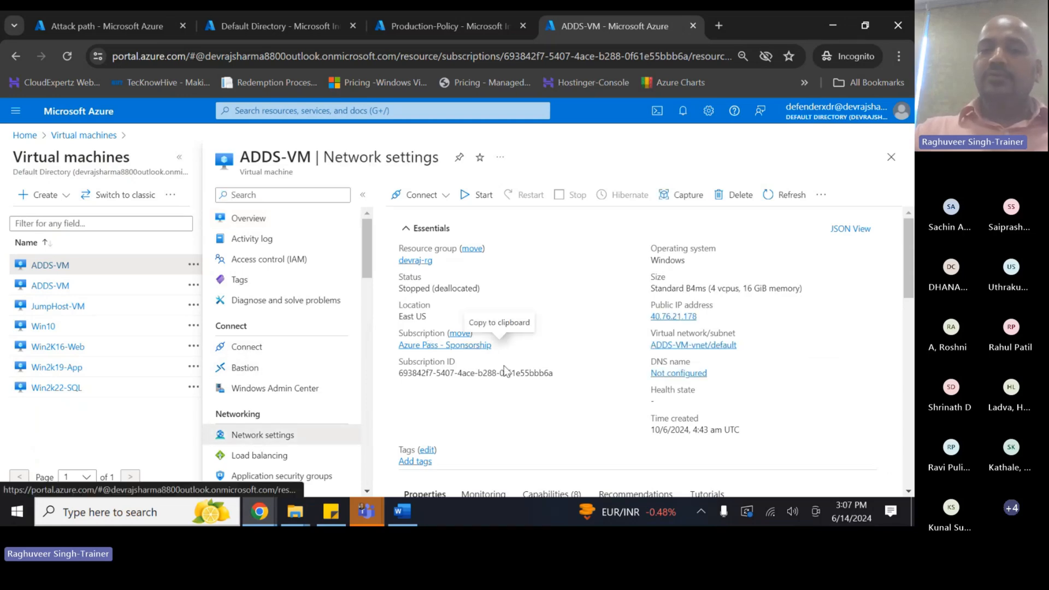
scroll(489, 360, "down", 2)
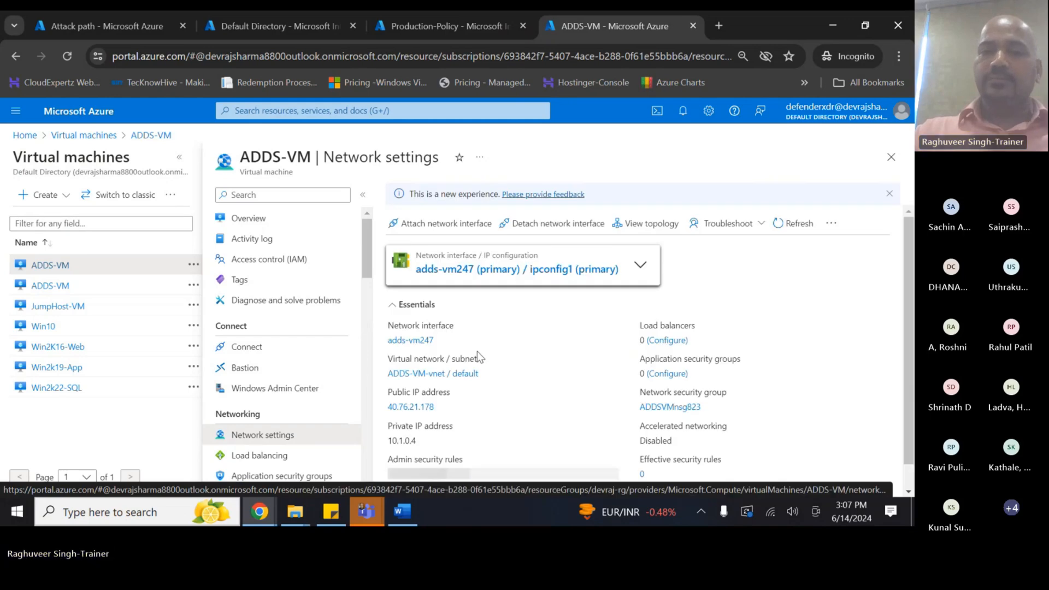
- Switch the first ADDS-VM's RDP rule (priority 1001) from Allow to Deny, then open the second ADDS-VM
scroll(477, 352, "down", 4)
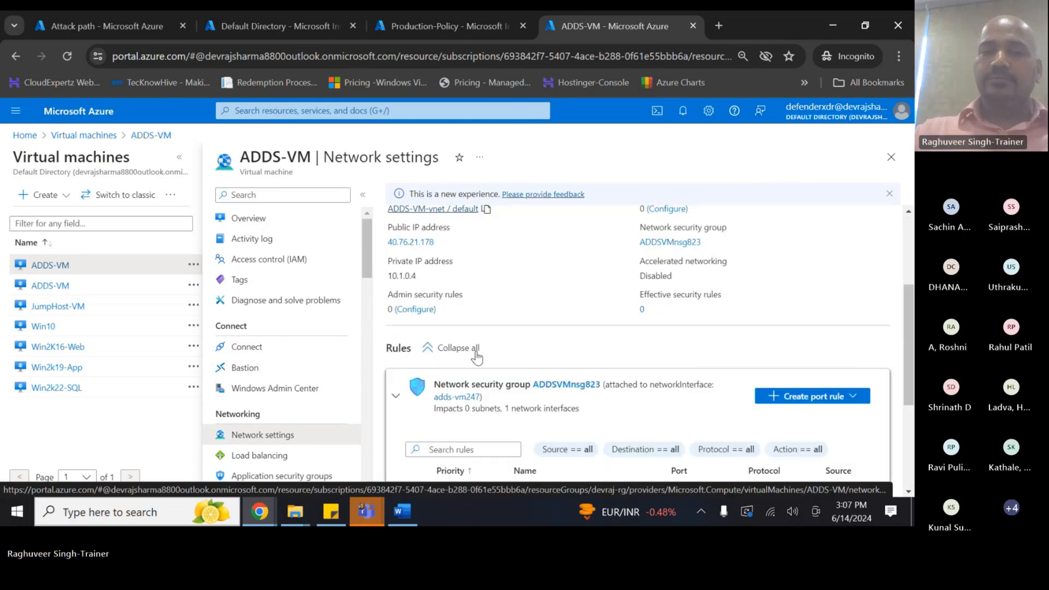
scroll(642, 344, "down", 2)
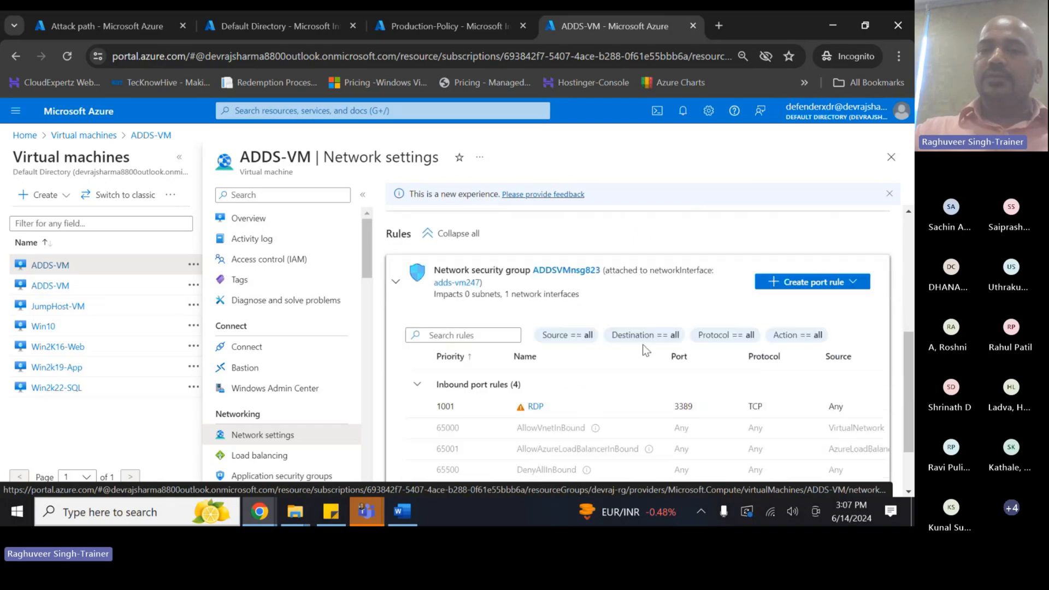
scroll(642, 344, "down", 1)
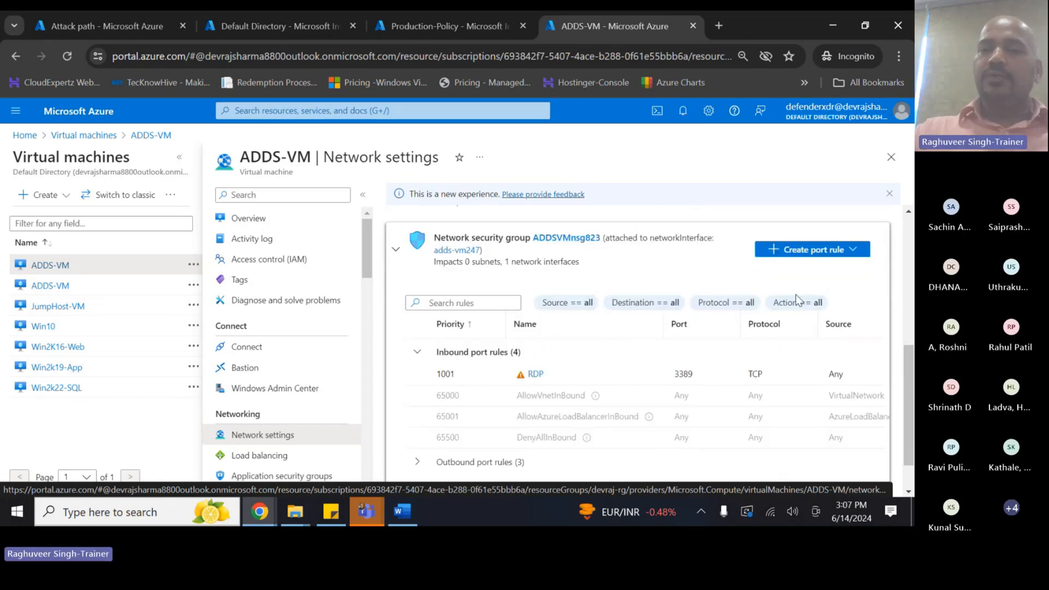
left_click(539, 374)
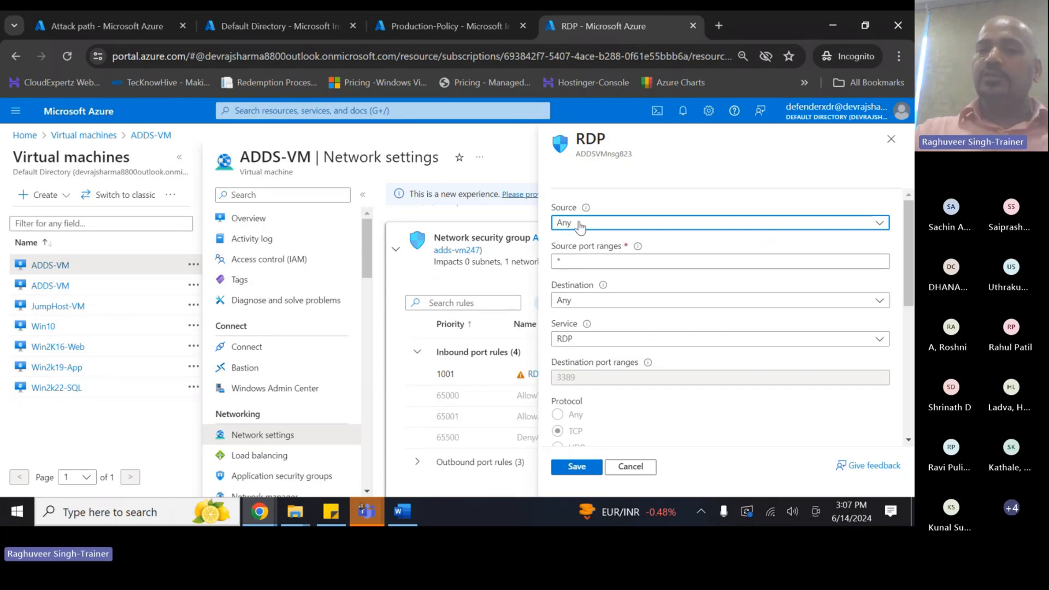
scroll(576, 371, "down", 4)
left_click(558, 306)
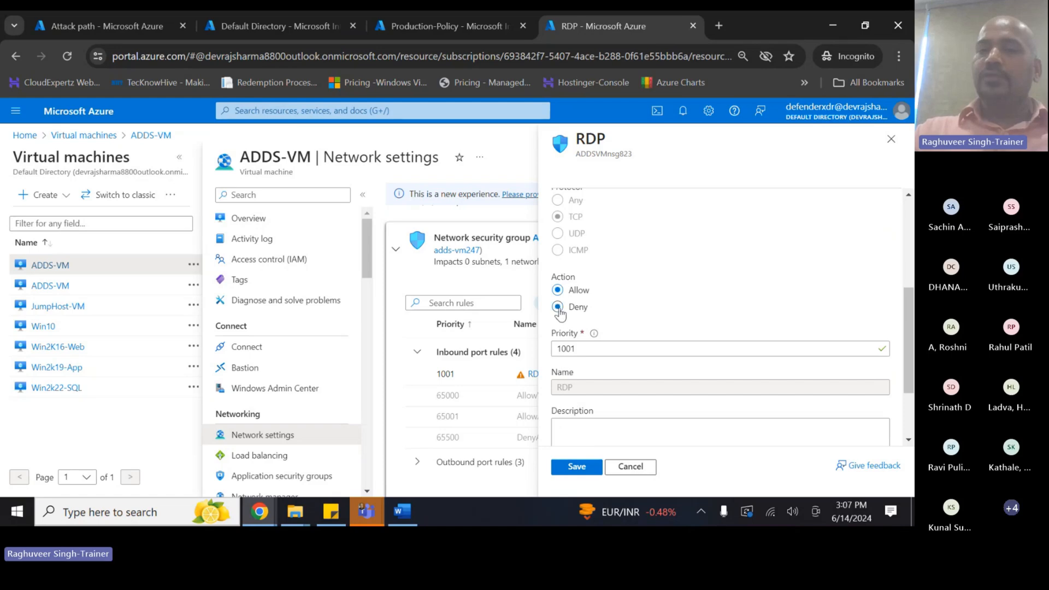
left_click(576, 471)
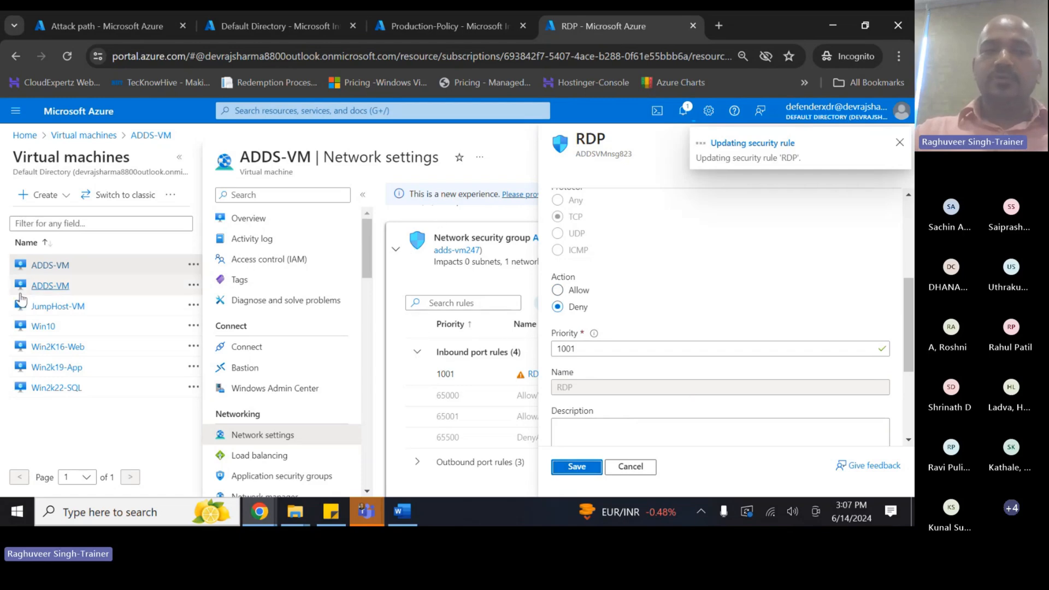
left_click(50, 287)
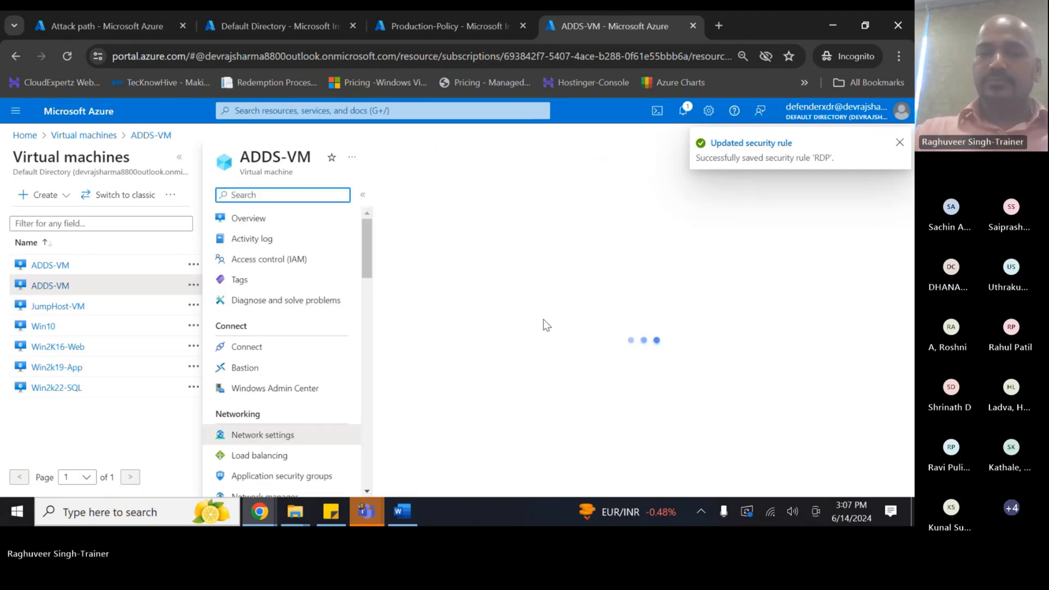
- Set the second ADDS-VM's RDP inbound rule action to Deny
scroll(528, 365, "down", 5)
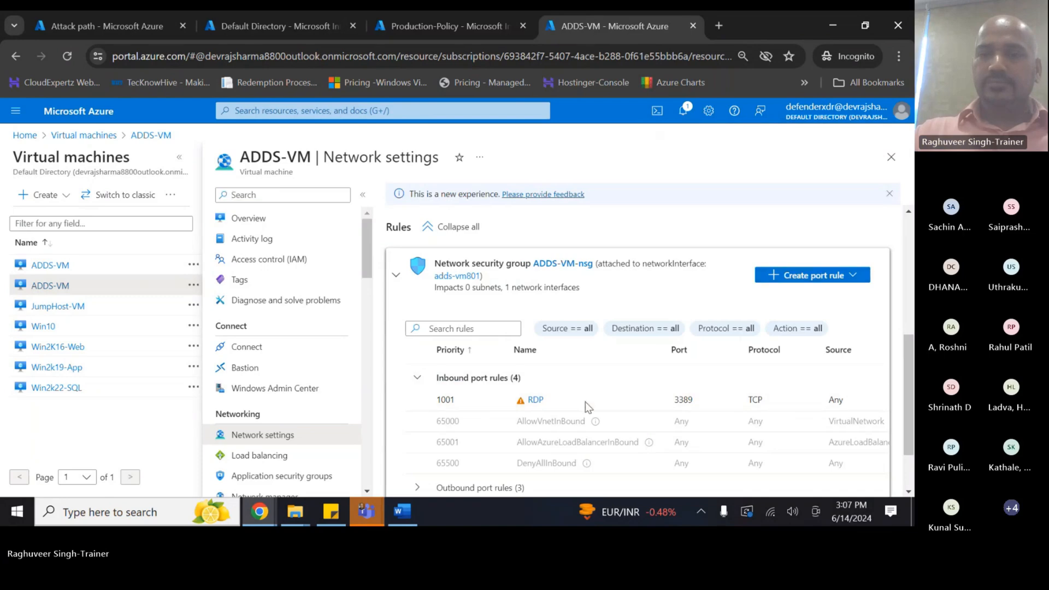
left_click(533, 400)
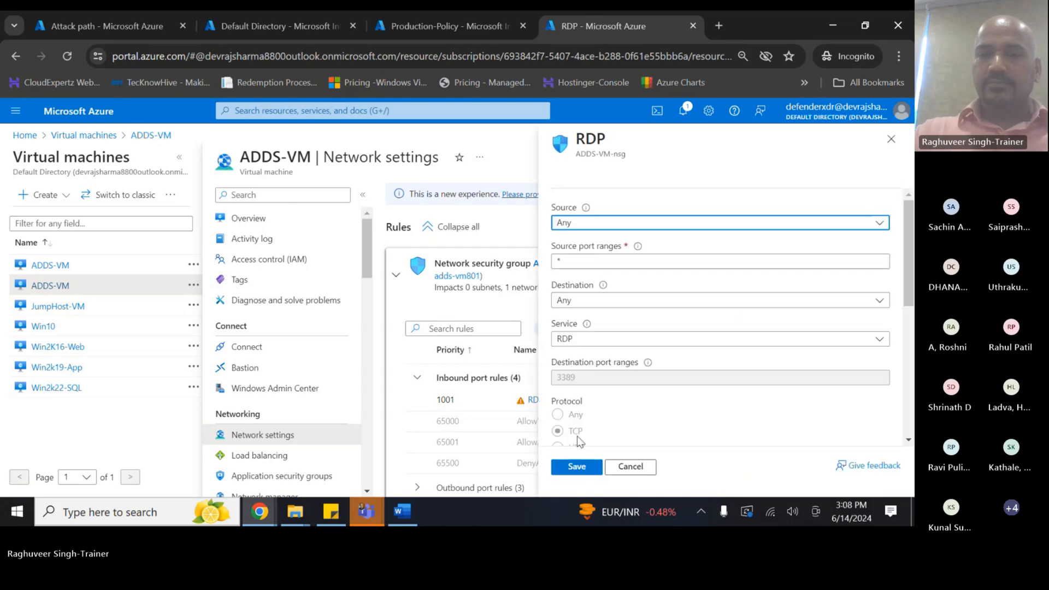
scroll(572, 346, "down", 5)
left_click(557, 207)
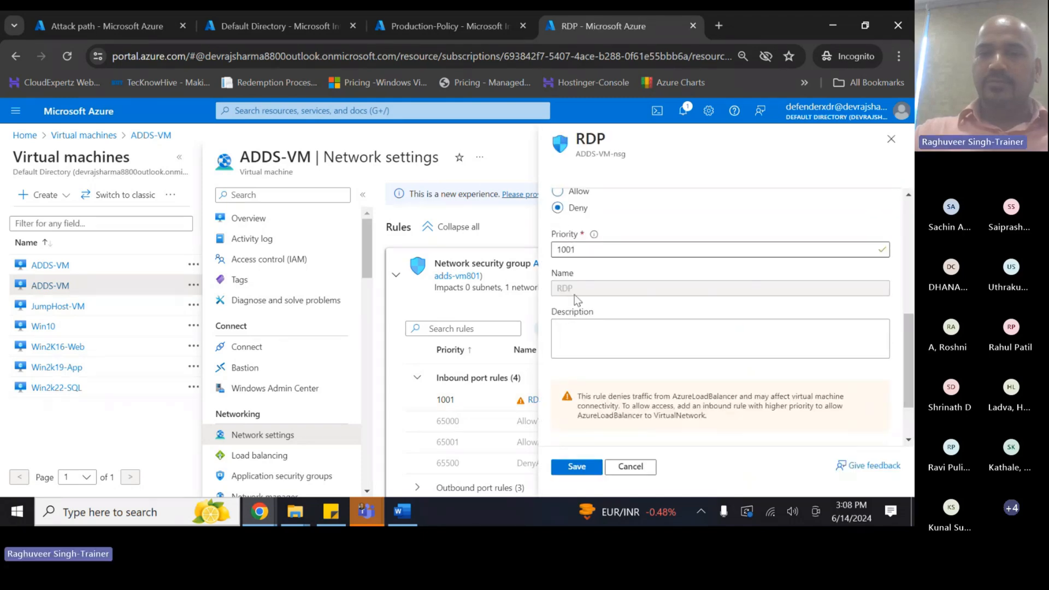
left_click(574, 466)
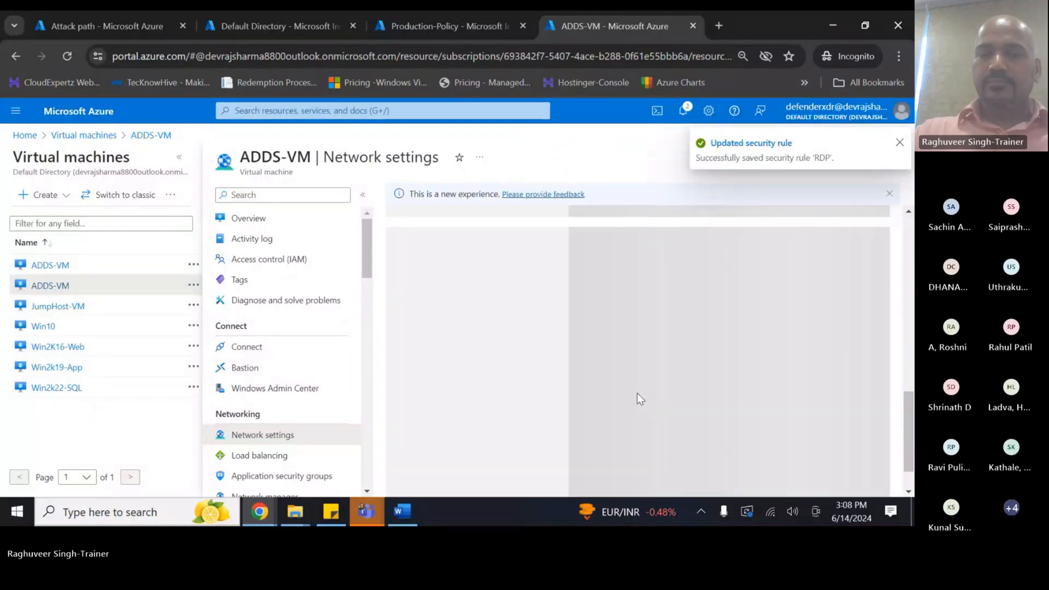
- Review RDP rule 1001 on port 3389, public IP 40.121.57.31, and the adds-vm801 network interface
scroll(615, 411, "down", 5)
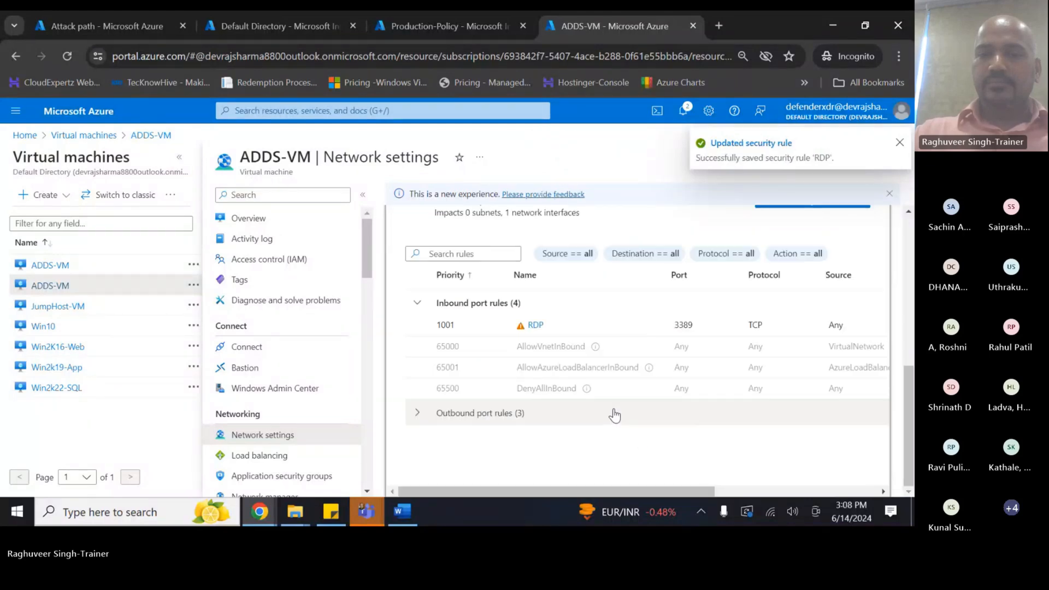
left_click_drag(589, 484, 698, 483)
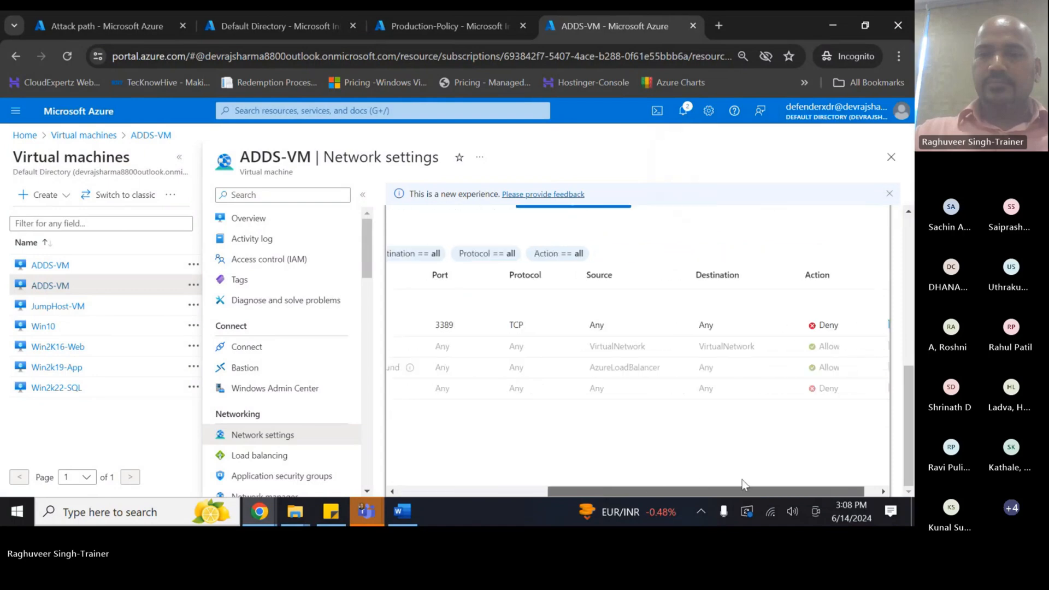
left_click_drag(568, 482, 530, 482)
scroll(465, 295, "up", 4)
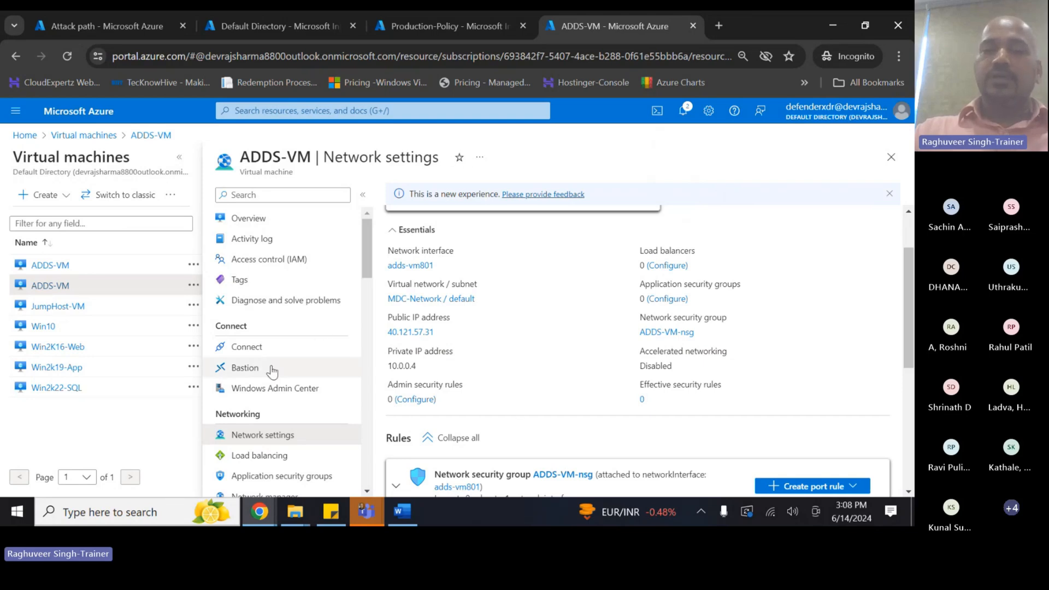
scroll(588, 204, "down", 3)
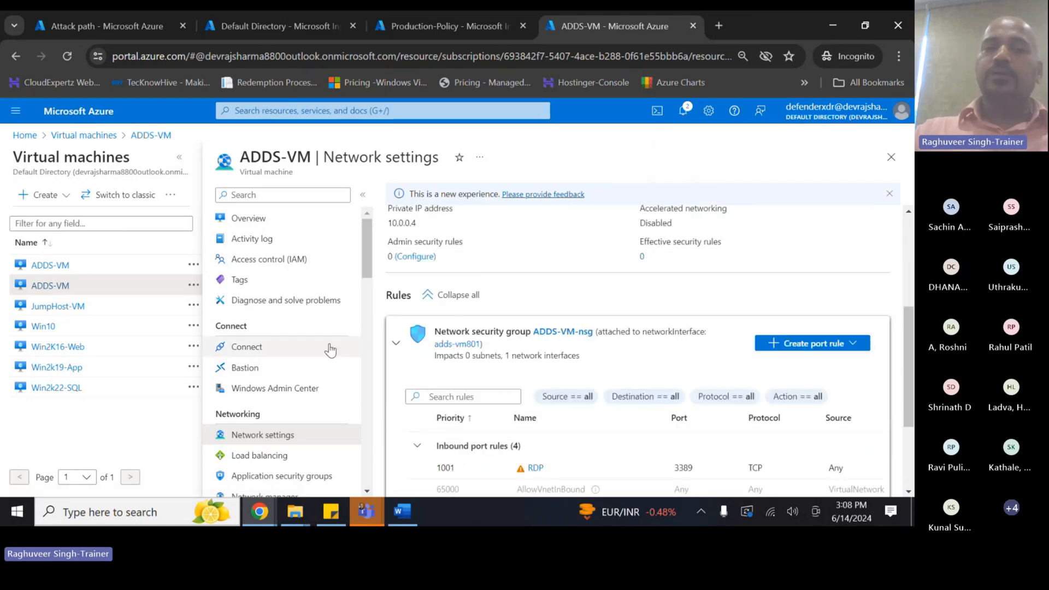
scroll(468, 382, "down", 1)
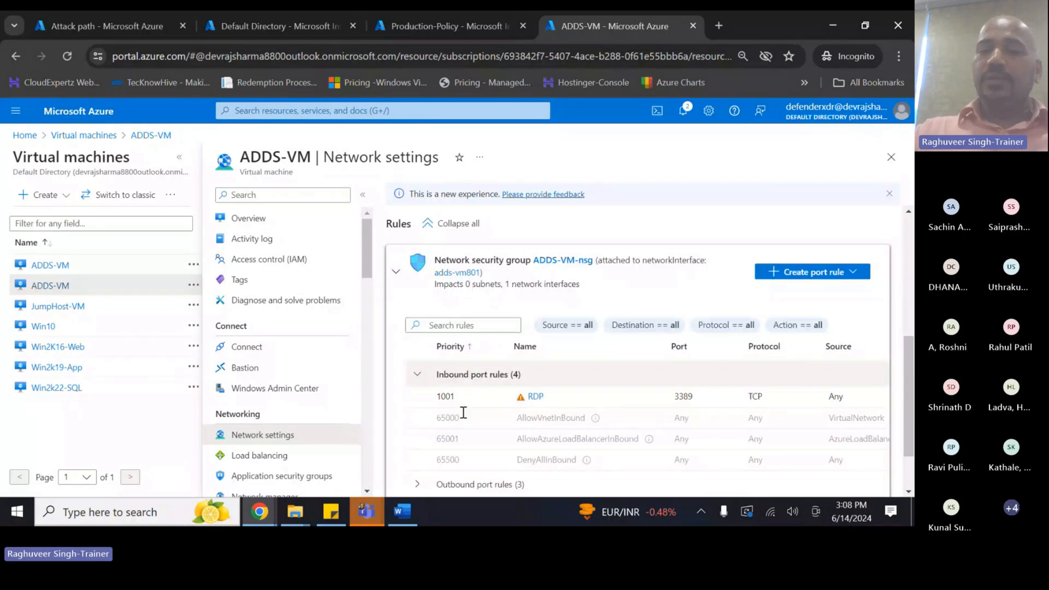
double_click(683, 396)
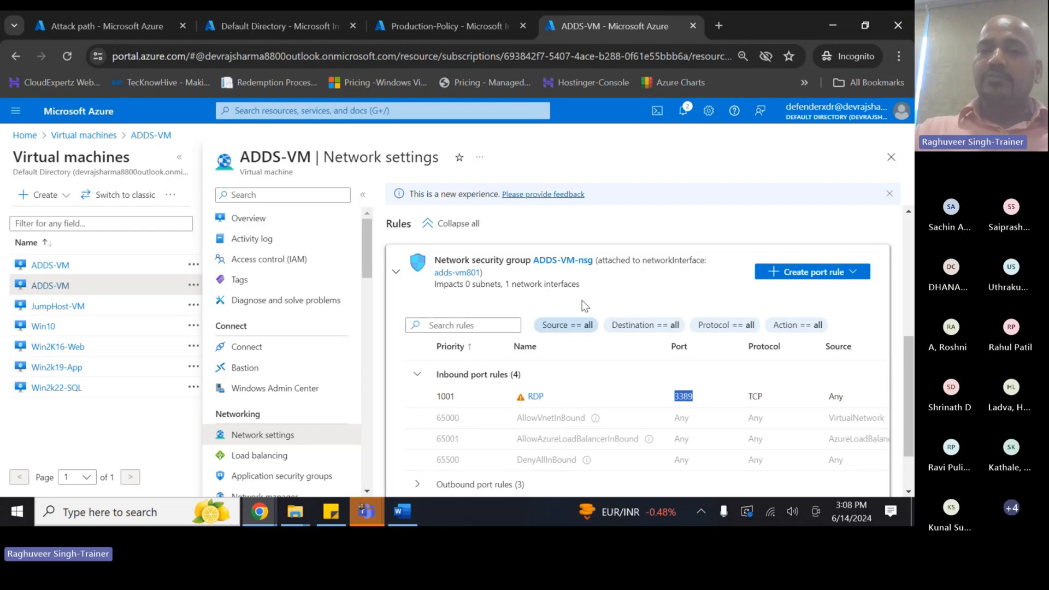
scroll(296, 340, "down", 1)
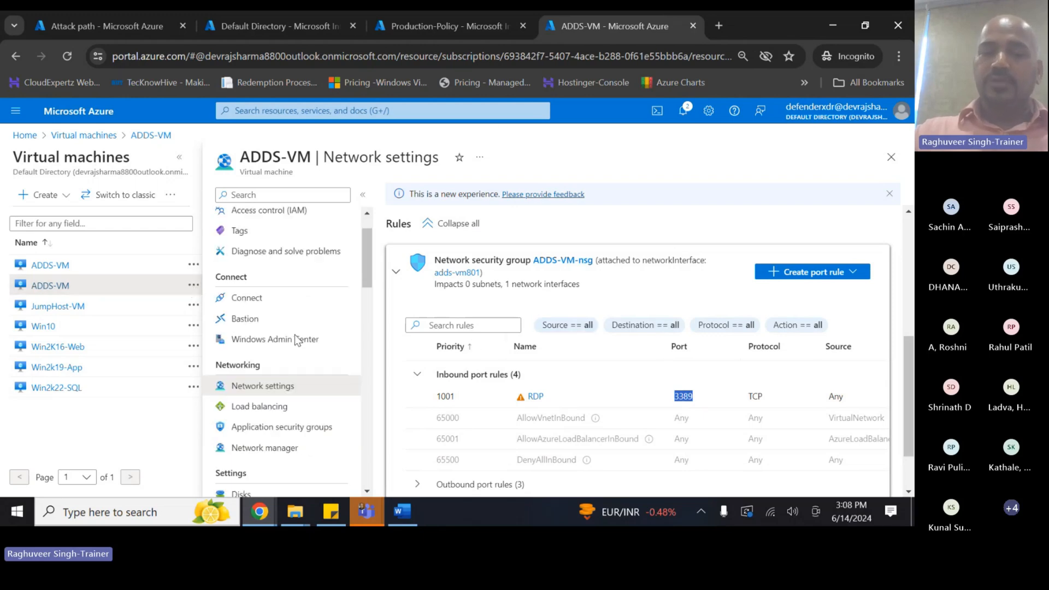
scroll(446, 336, "up", 3)
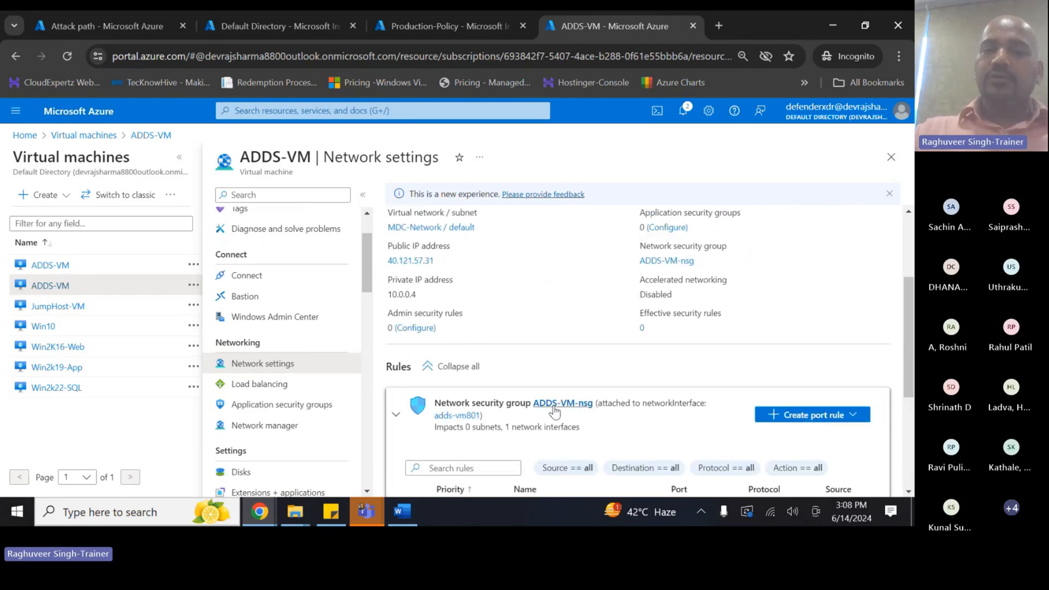
left_click(459, 415)
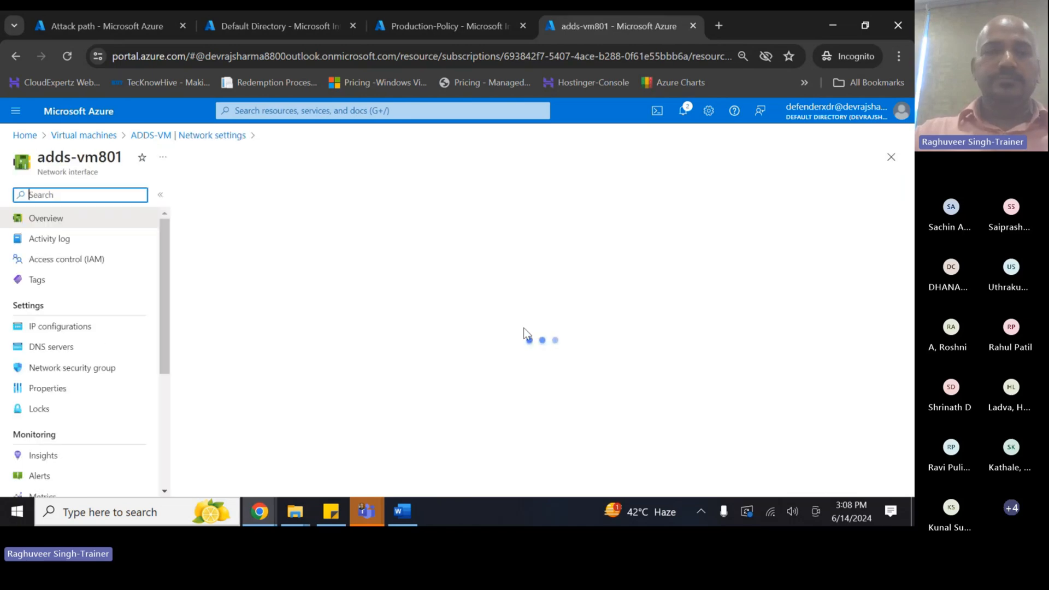
- Remove the public IP from adds-vm801's ipconfig1 and save, leaving only private IP 10.0.0.4
left_click(58, 326)
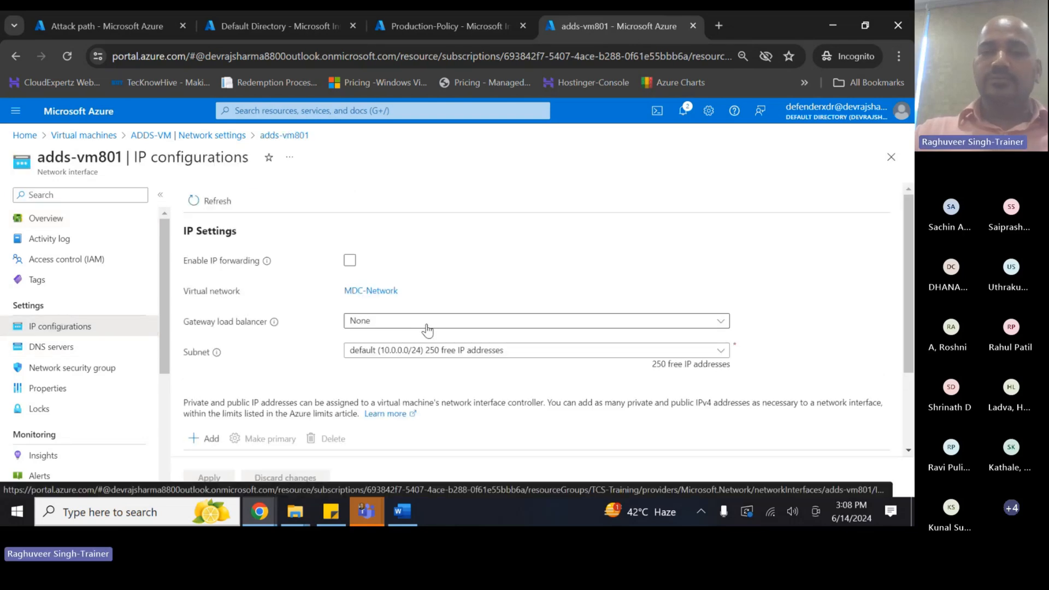
scroll(309, 428, "down", 1)
scroll(309, 427, "down", 1)
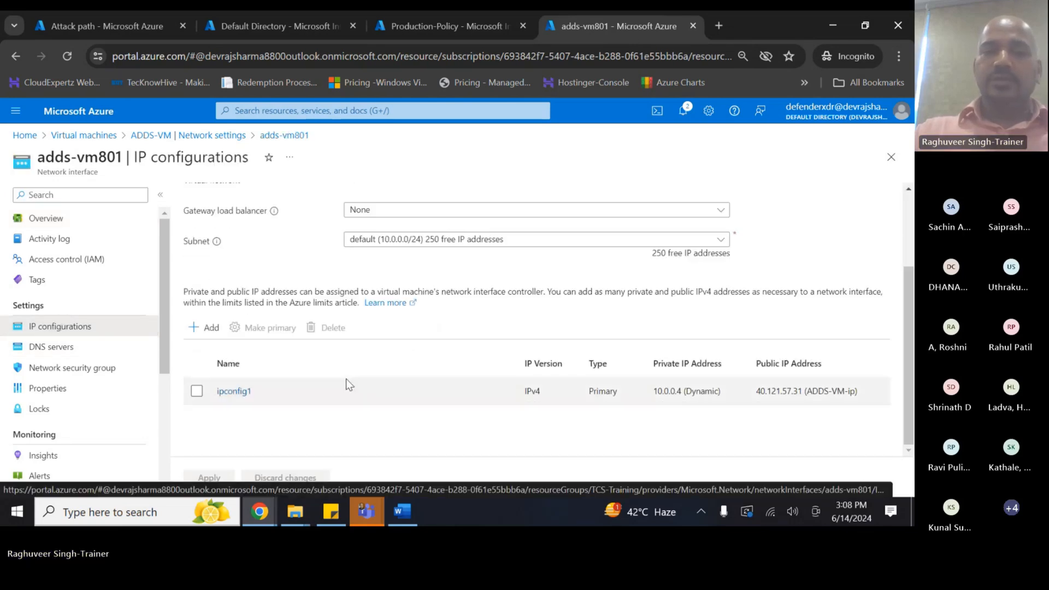
left_click(239, 392)
scroll(675, 409, "down", 1)
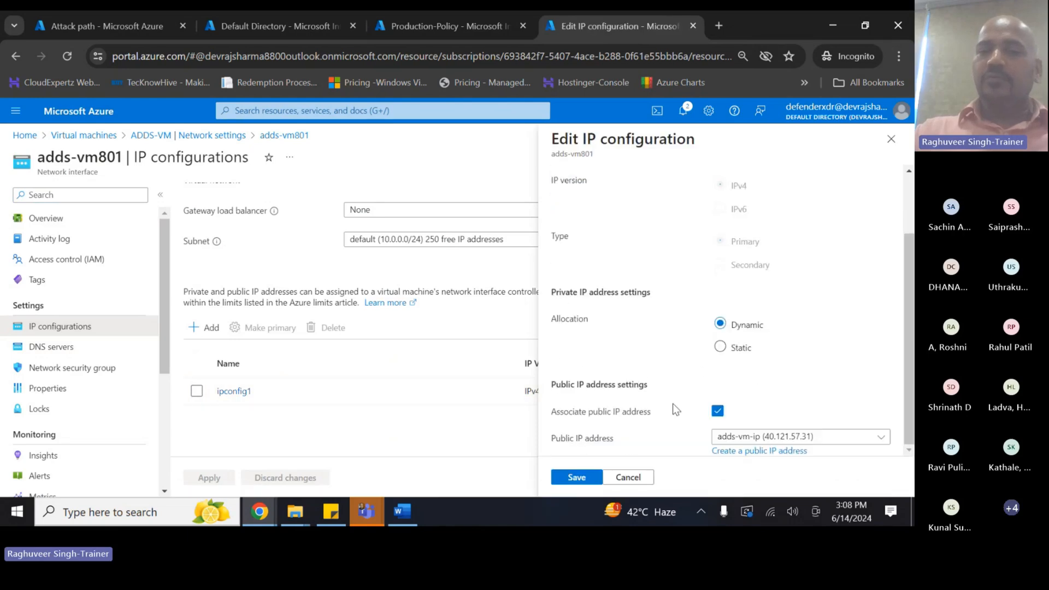
left_click(717, 411)
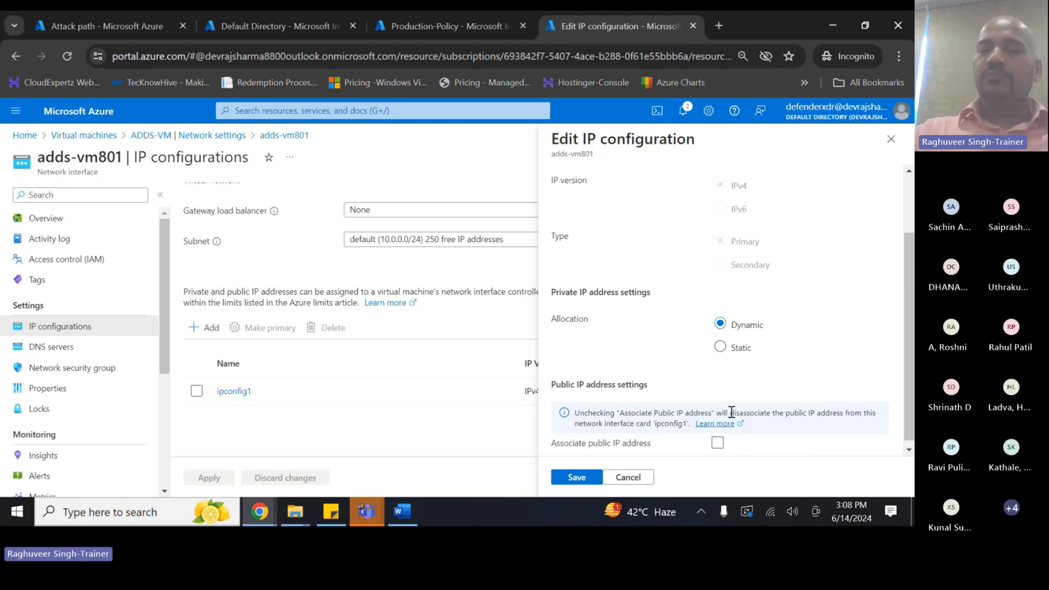
left_click(577, 477)
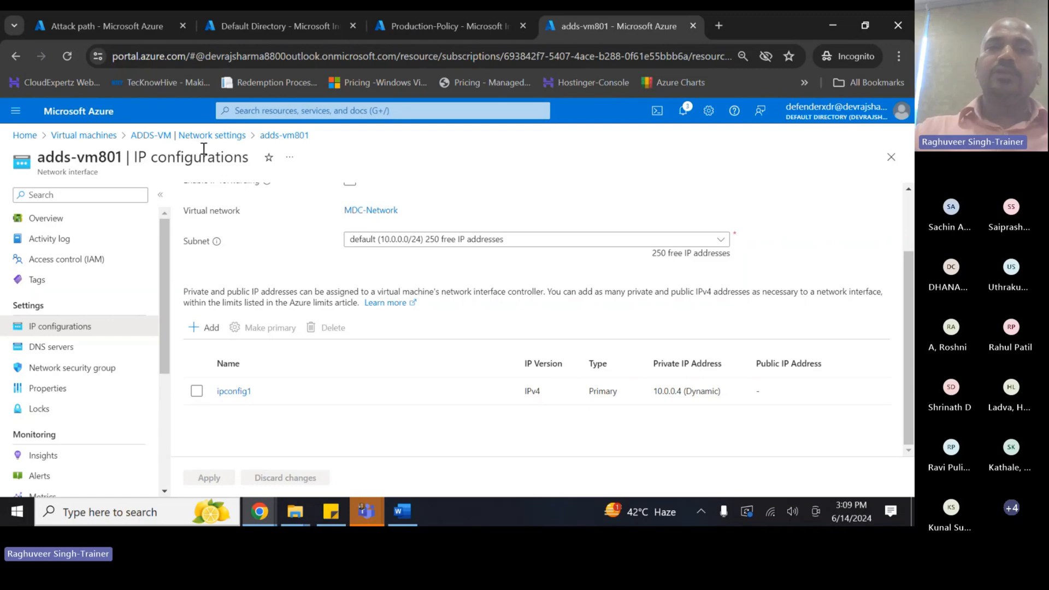
- Disassociate the public IP from adds-vm247's ipconfig1 and save the change
left_click(218, 136)
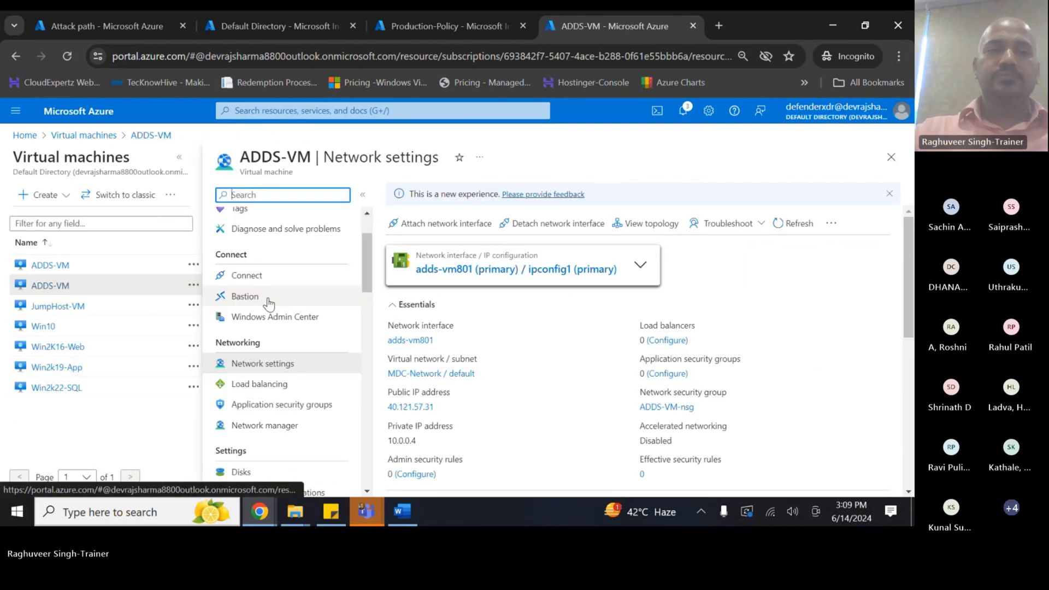
scroll(273, 377, "down", 5)
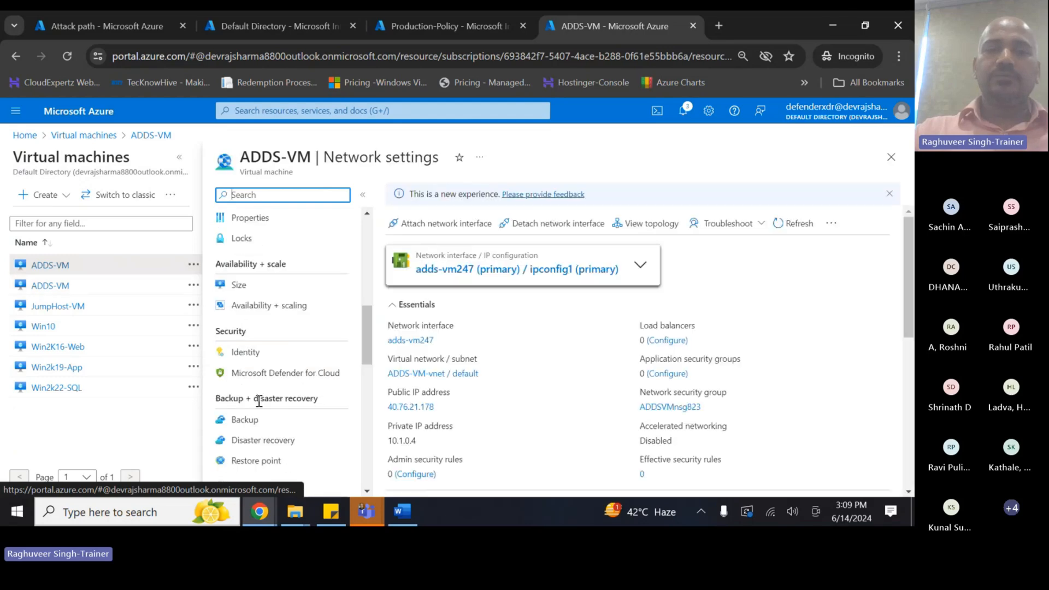
scroll(258, 366, "up", 6)
left_click(260, 437)
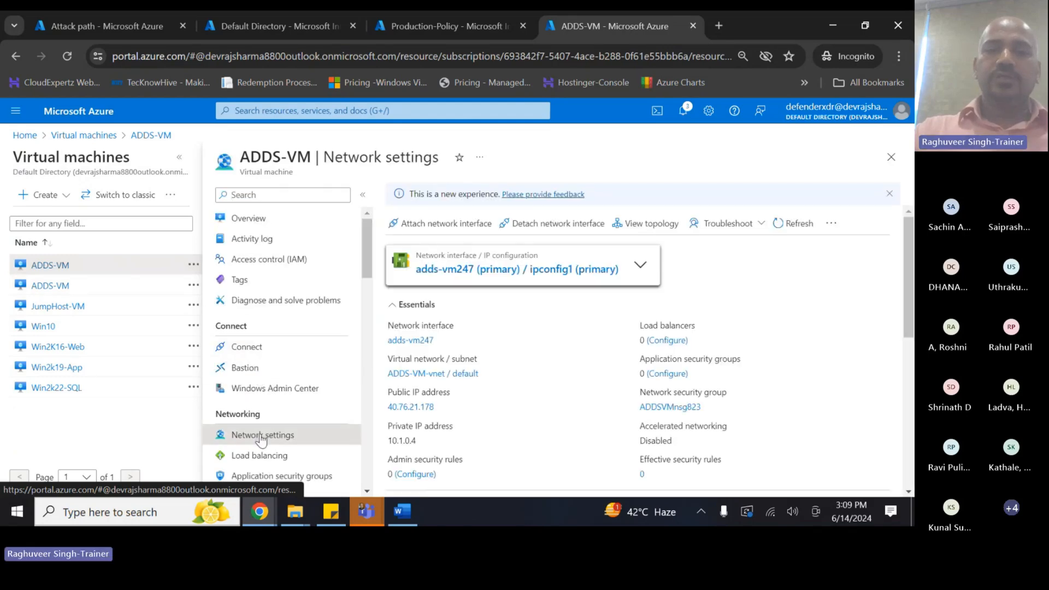
left_click(445, 270)
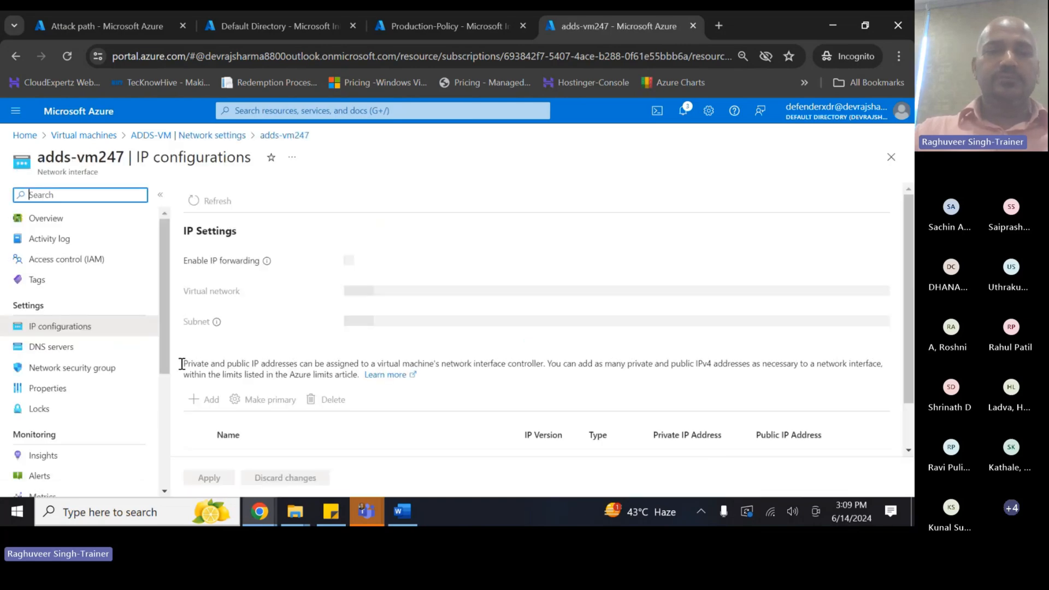
scroll(350, 405, "down", 1)
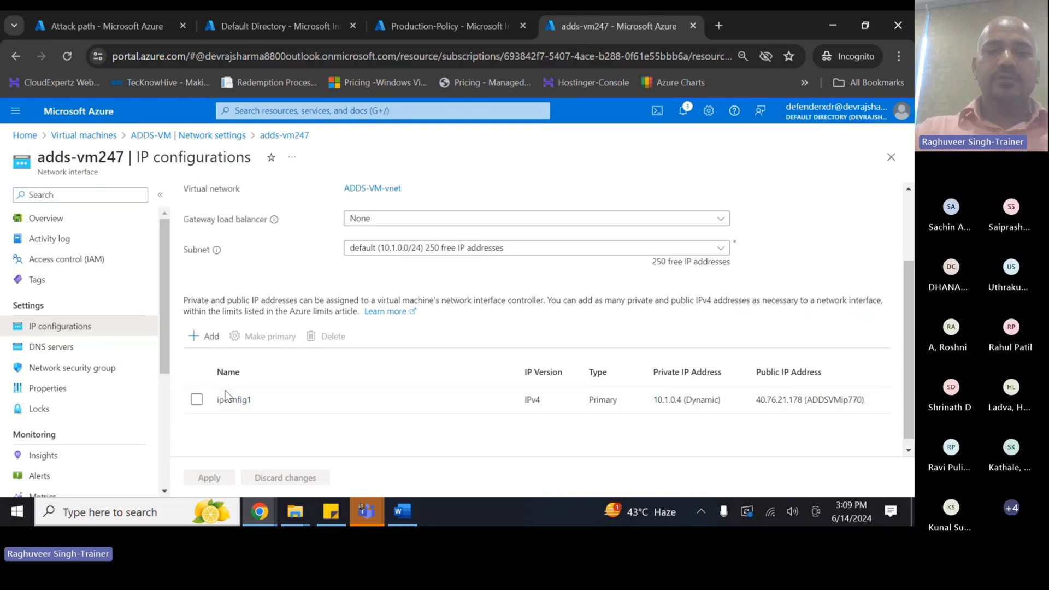
left_click(233, 398)
scroll(687, 411, "down", 1)
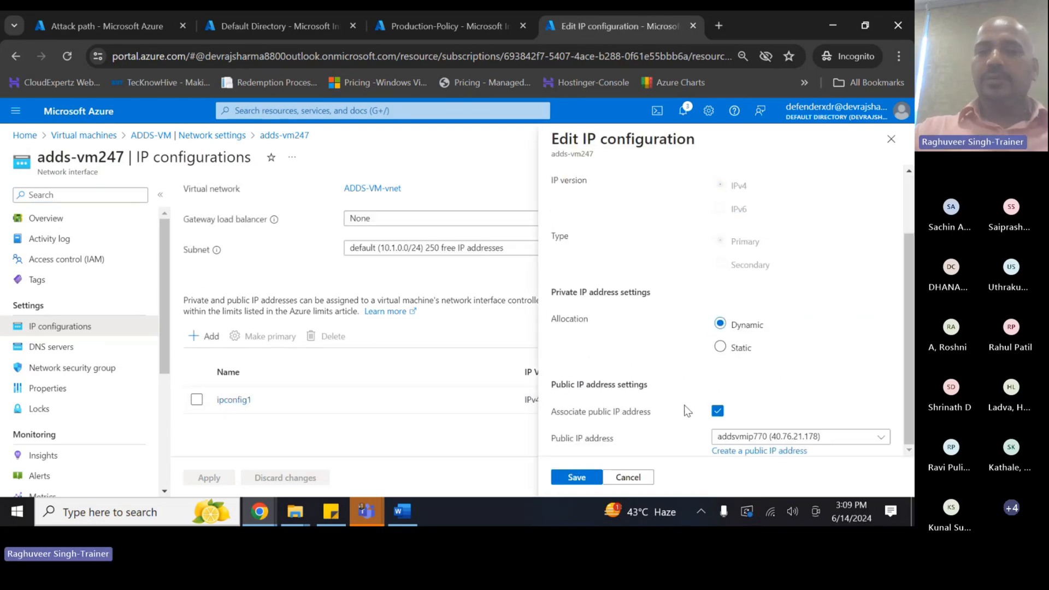
left_click(716, 411)
left_click(577, 477)
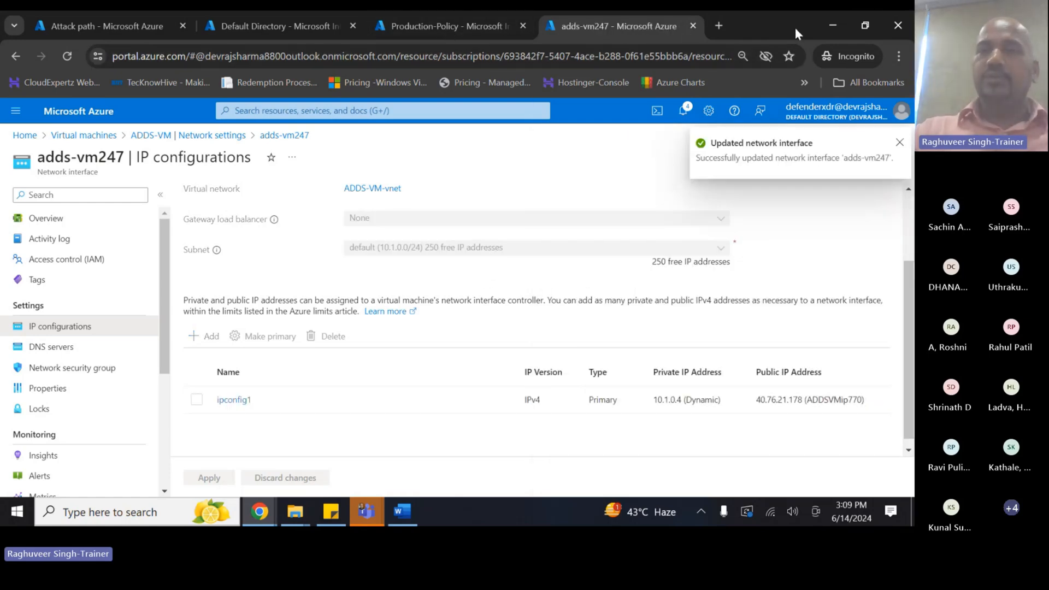
double_click(779, 25)
- Return to the Attack path tab, maximize the browser, and reload to recheck the adds-vm paths
left_click(480, 76)
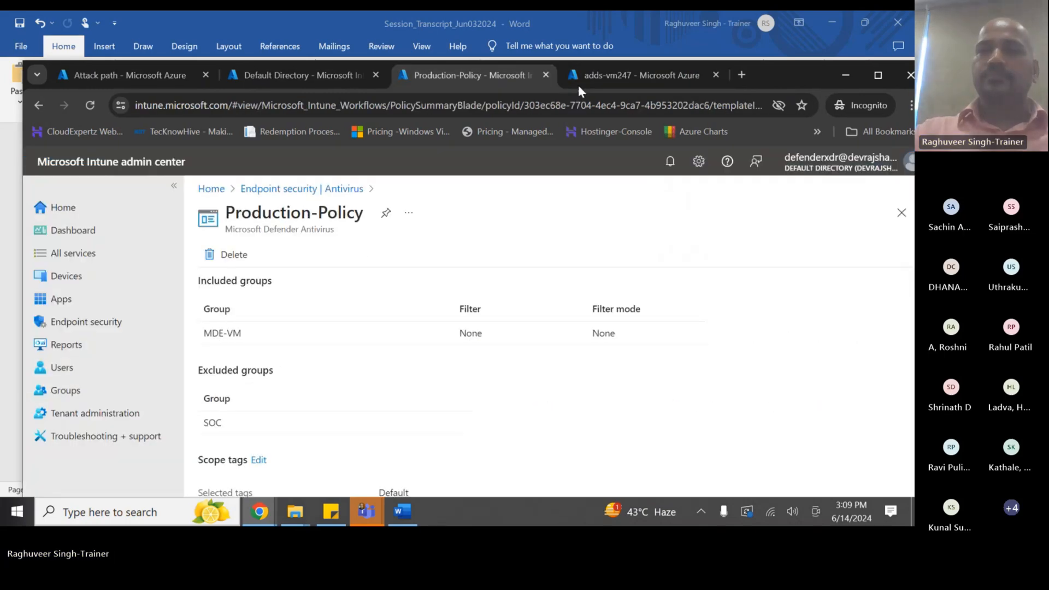
left_click(107, 75)
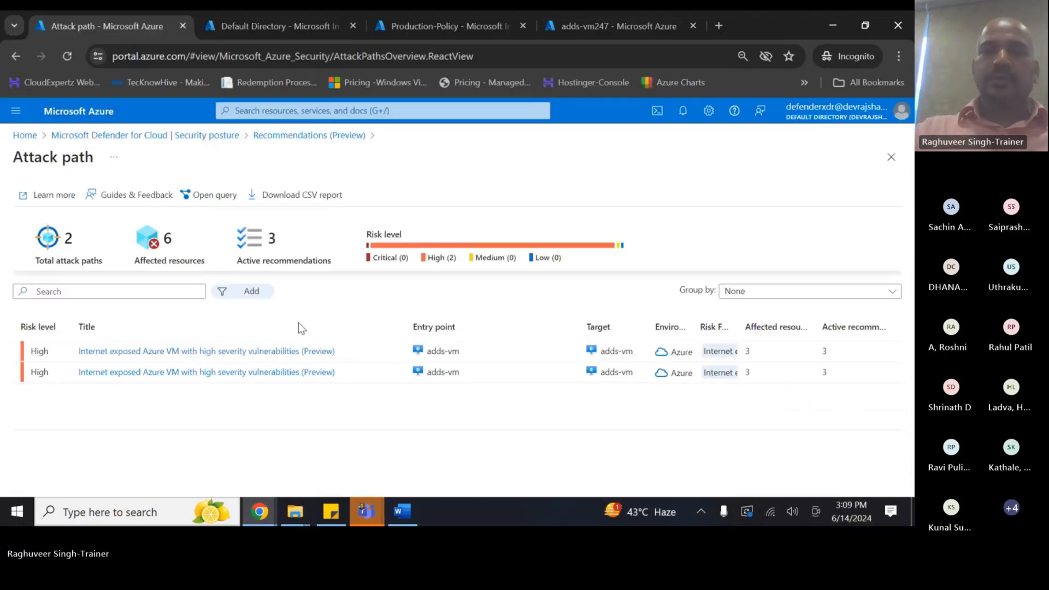
left_click(877, 75)
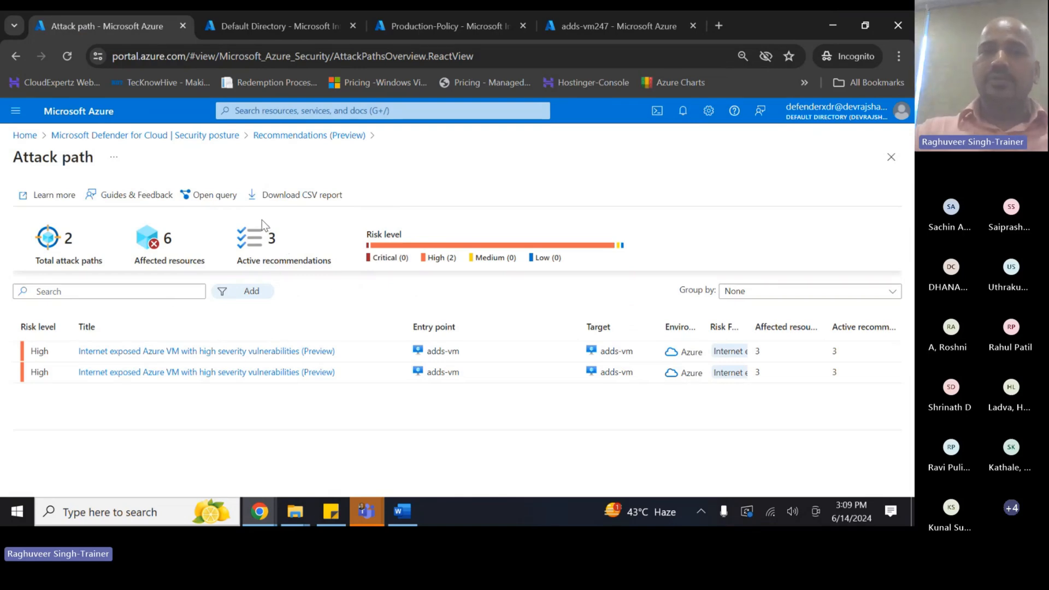
left_click(65, 55)
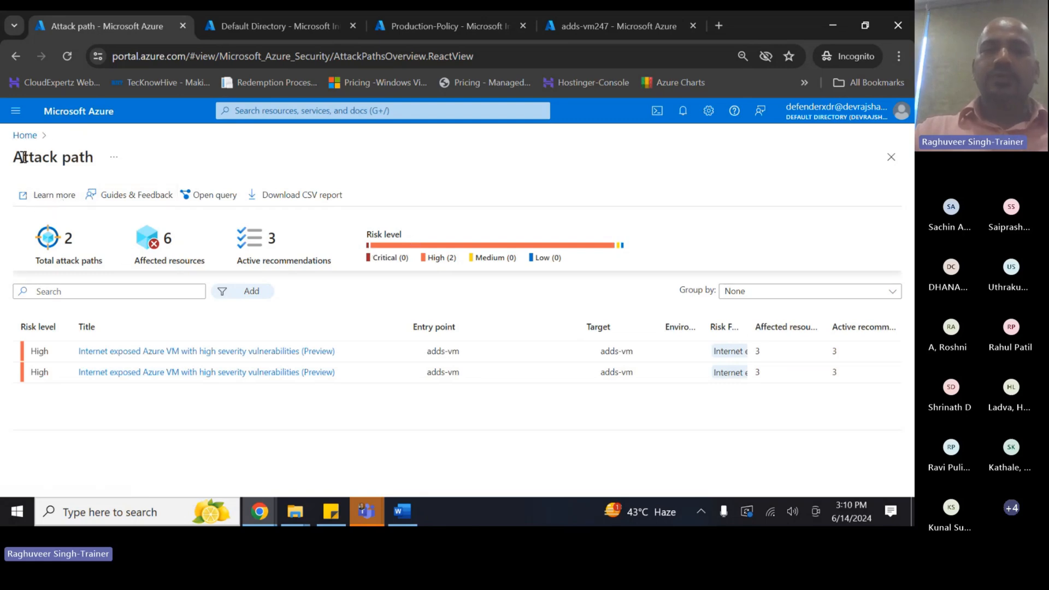
- Go from Home to Defender for Cloud's Security posture page and dismiss the RPC error toast
left_click(25, 135)
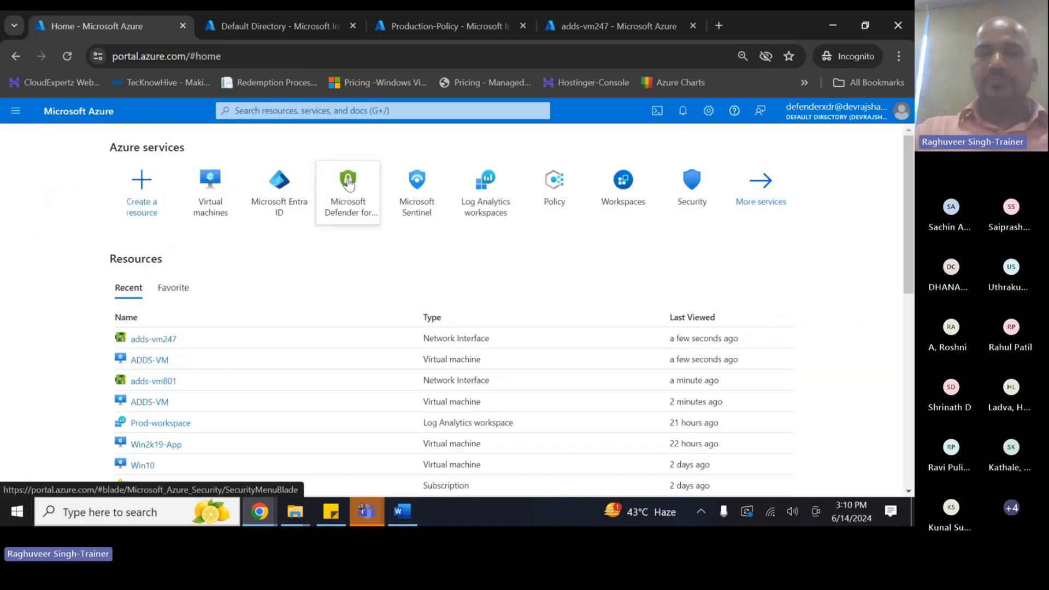
left_click(348, 184)
scroll(93, 355, "down", 3)
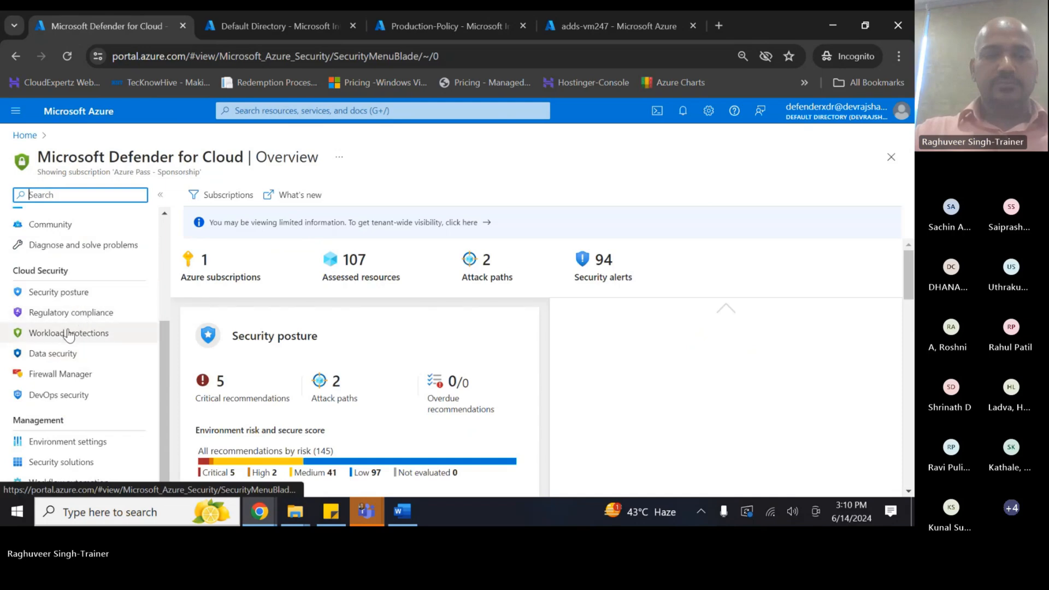
left_click(75, 293)
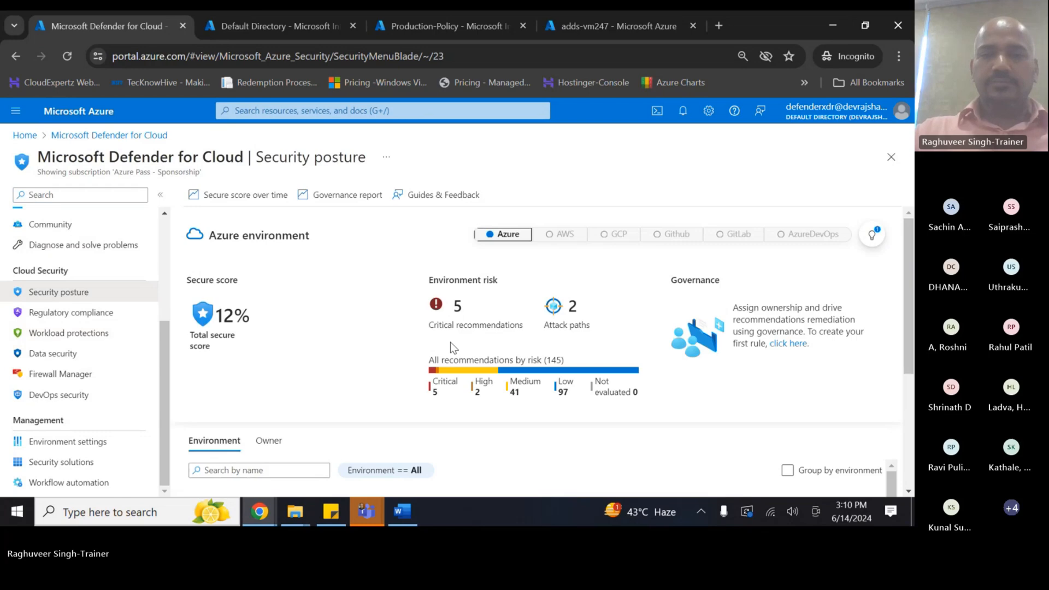
scroll(450, 342, "down", 3)
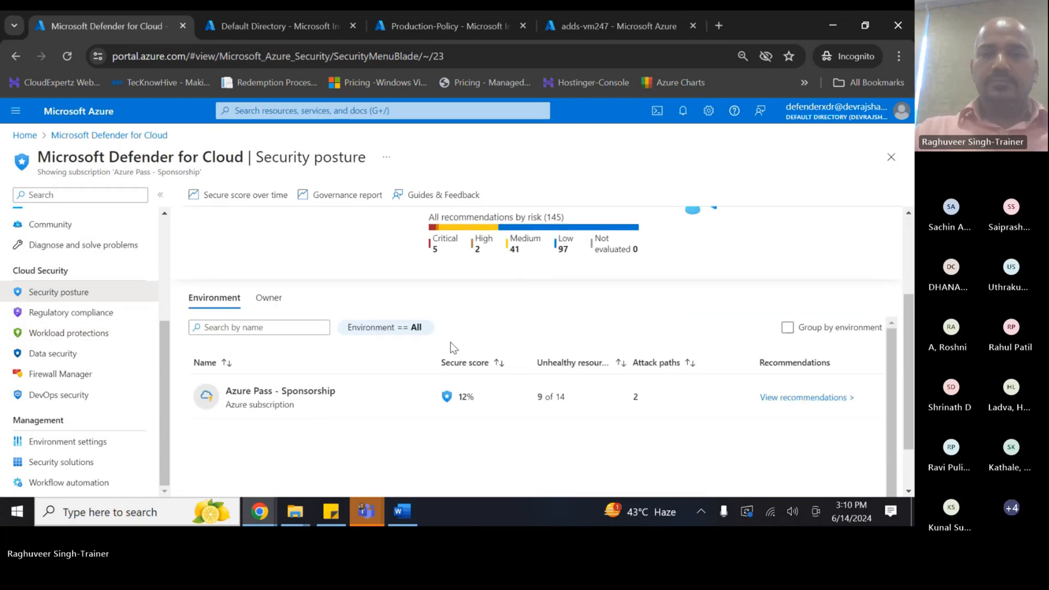
scroll(450, 342, "down", 1)
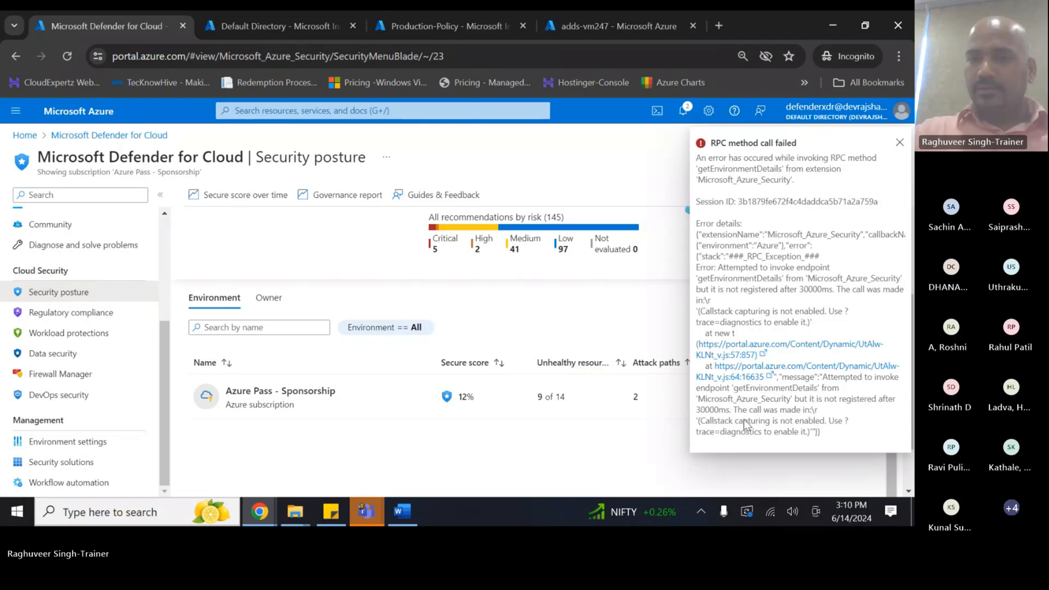
left_click(898, 143)
scroll(727, 249, "down", 2)
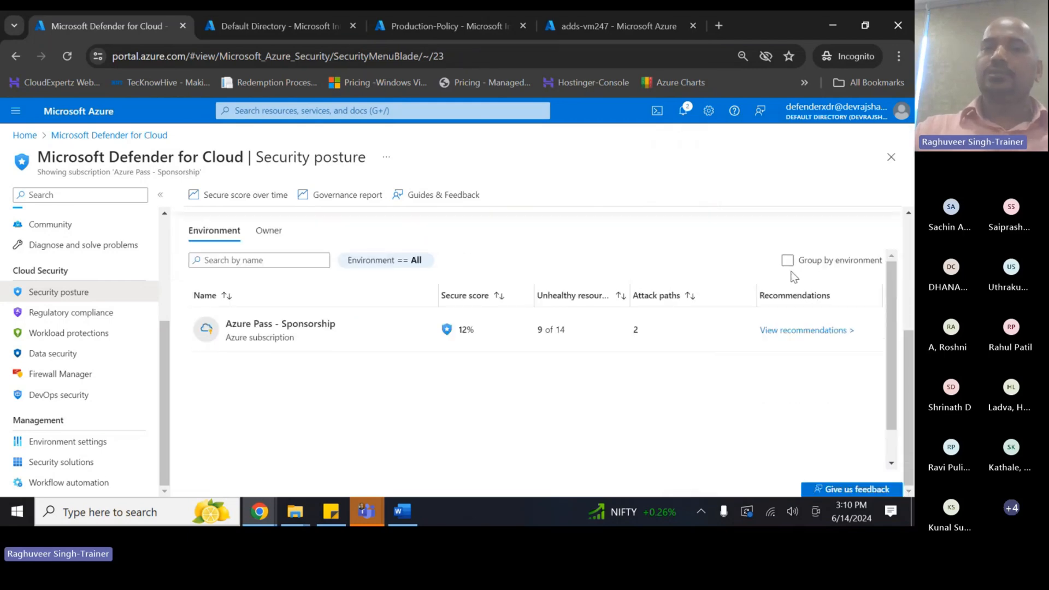
left_click(607, 26)
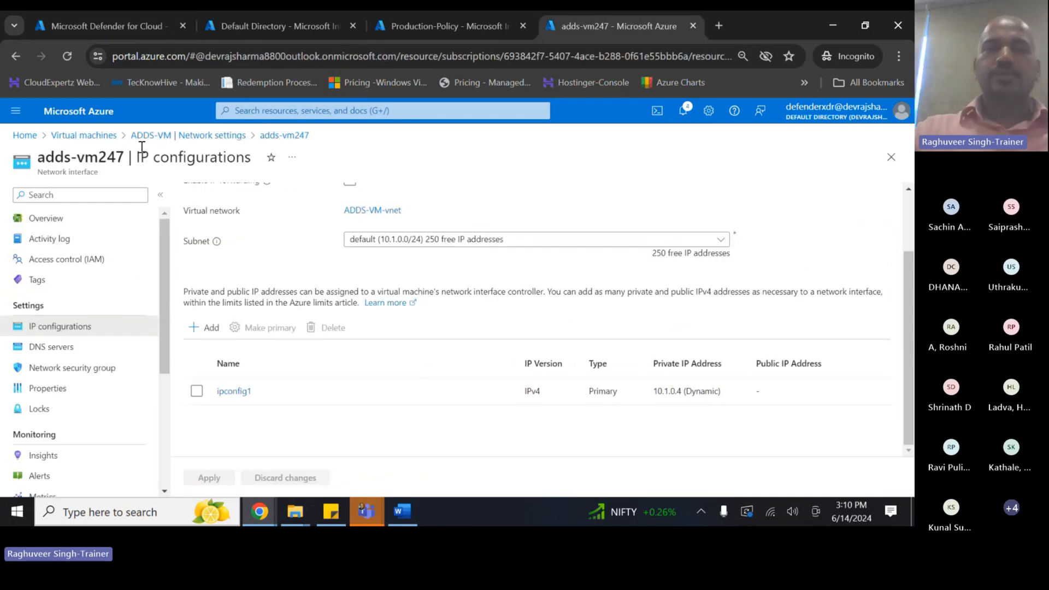
left_click(85, 136)
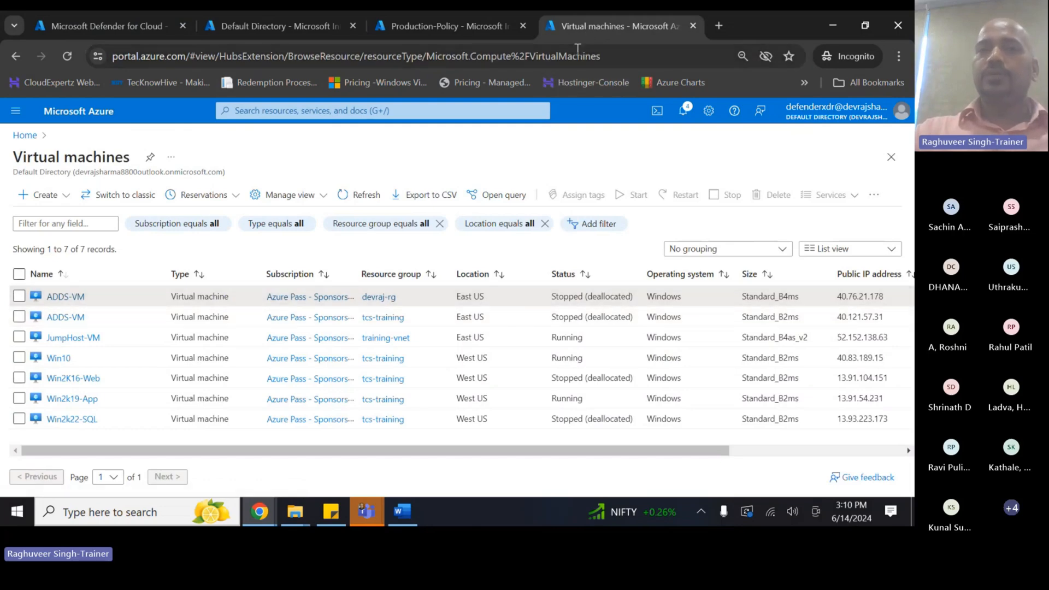
left_click(117, 27)
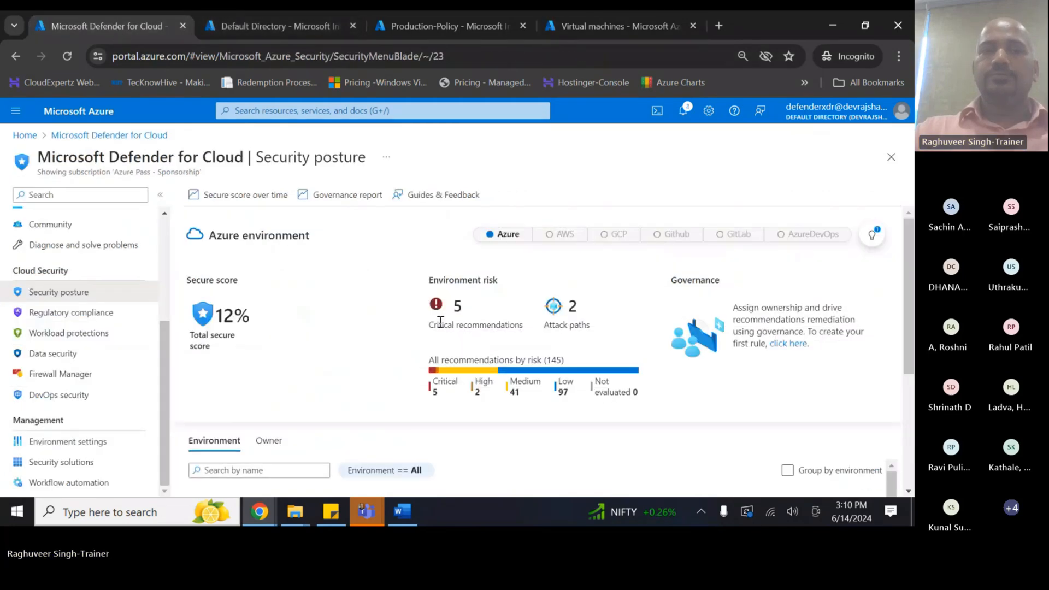
scroll(382, 349, "down", 4)
scroll(344, 305, "up", 1)
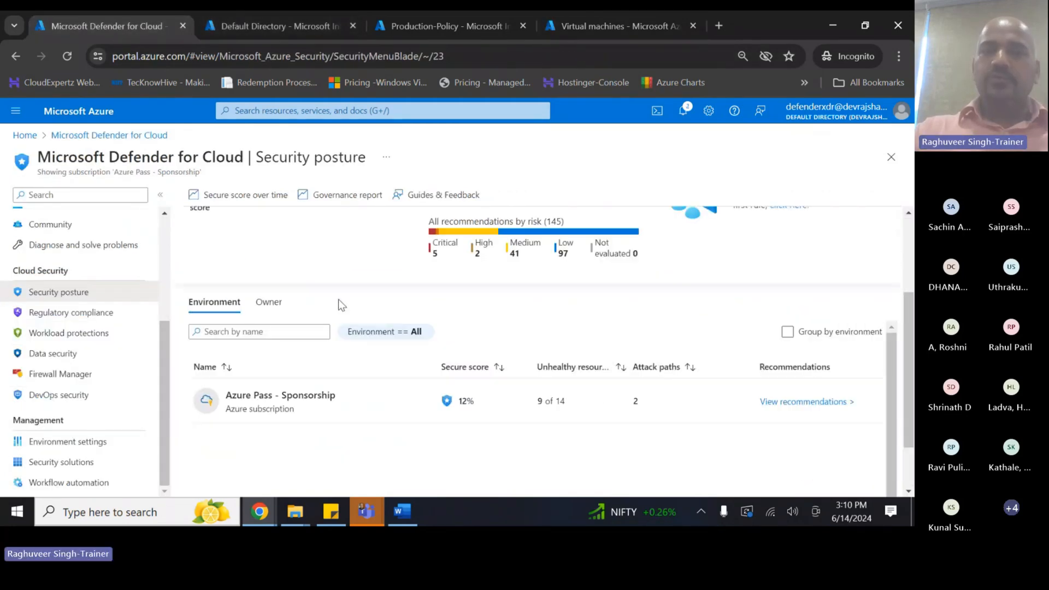
left_click(262, 305)
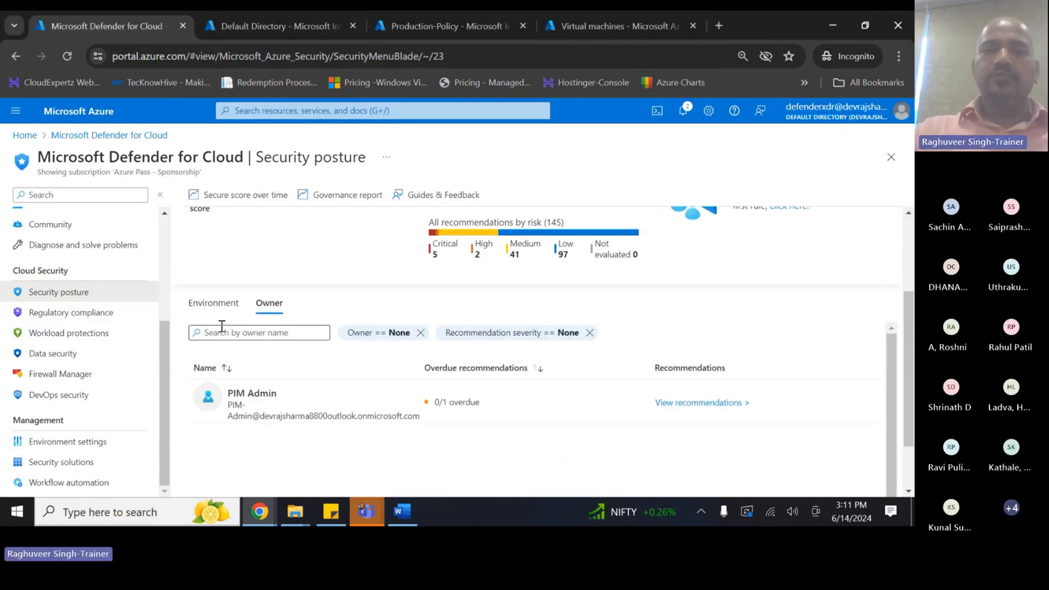
scroll(326, 312, "down", 1)
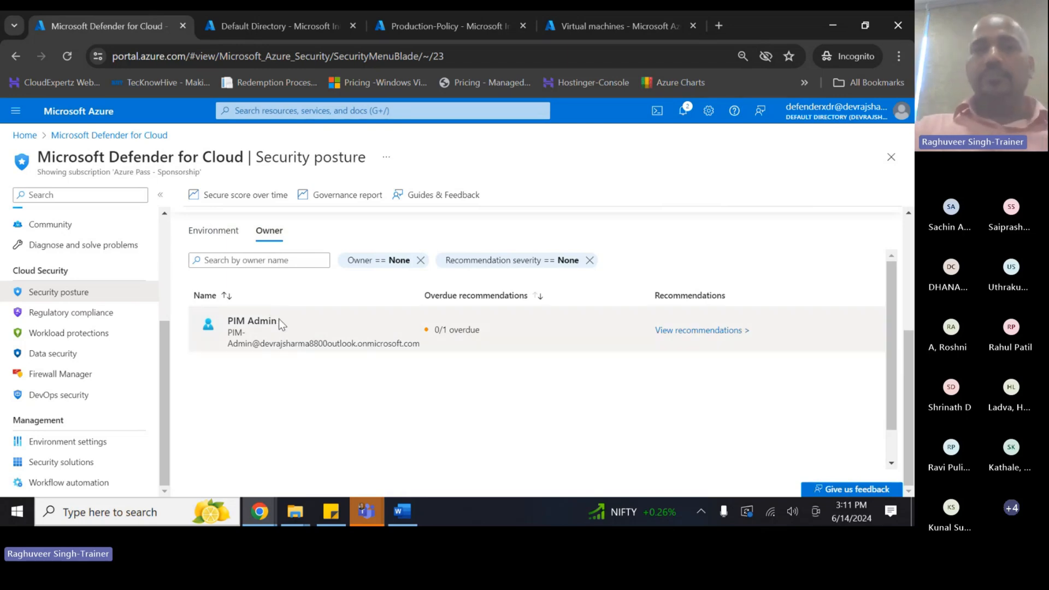
scroll(306, 307, "up", 3)
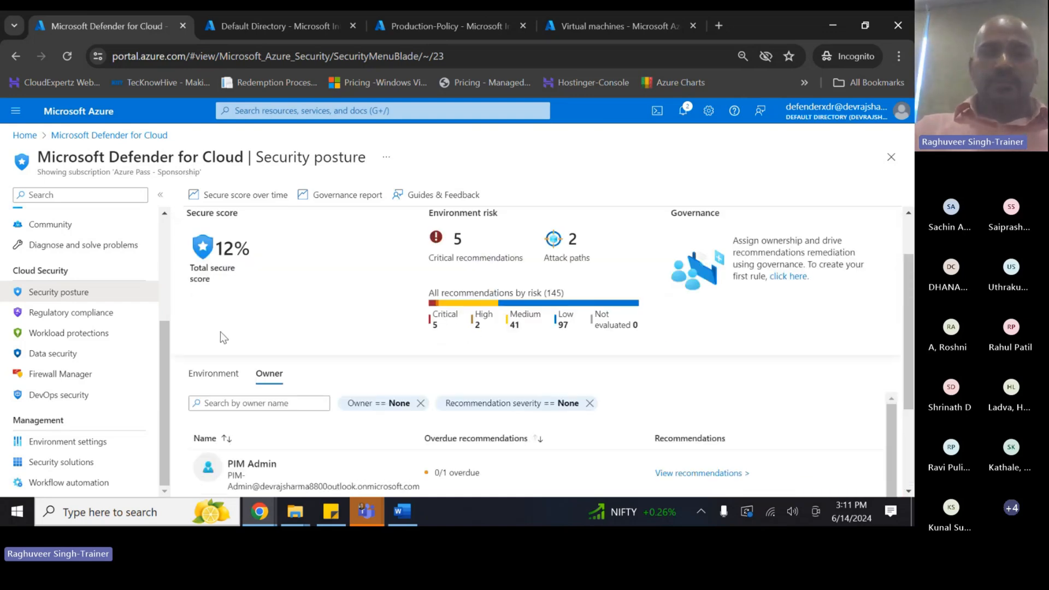
scroll(276, 317, "down", 3)
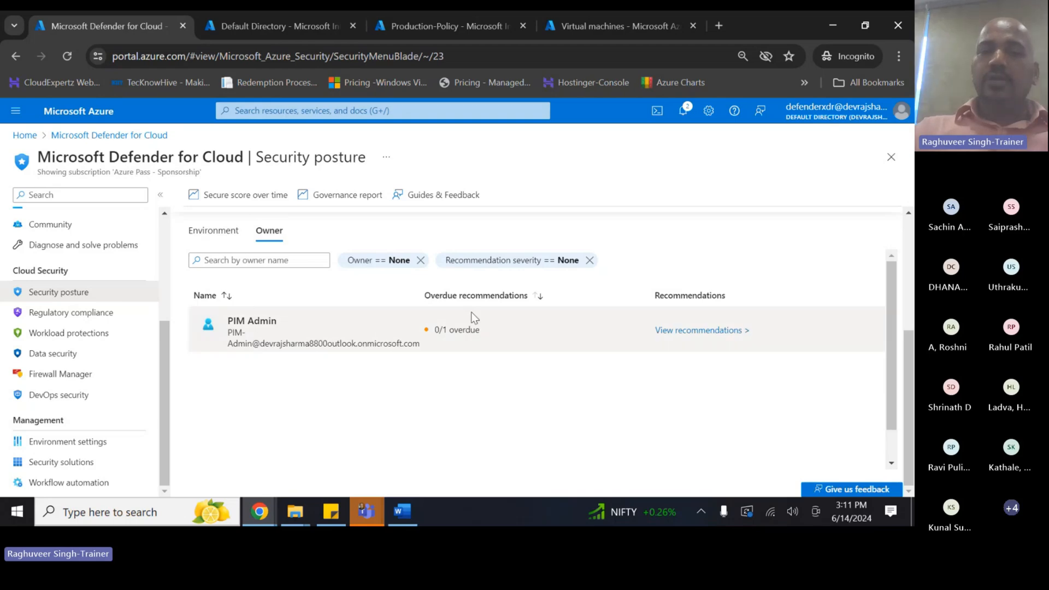
left_click(677, 332)
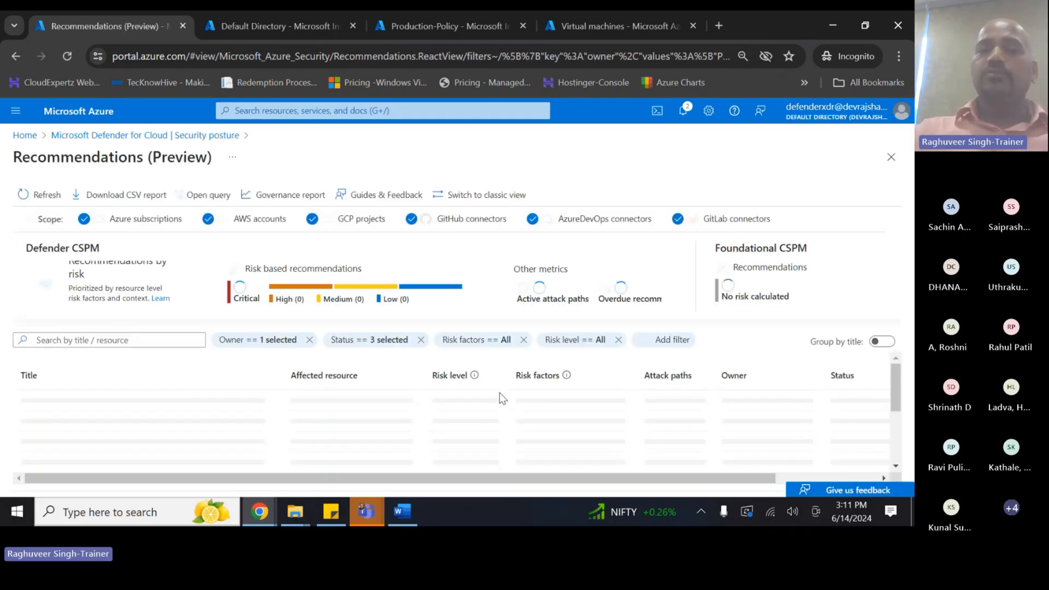
left_click(501, 430)
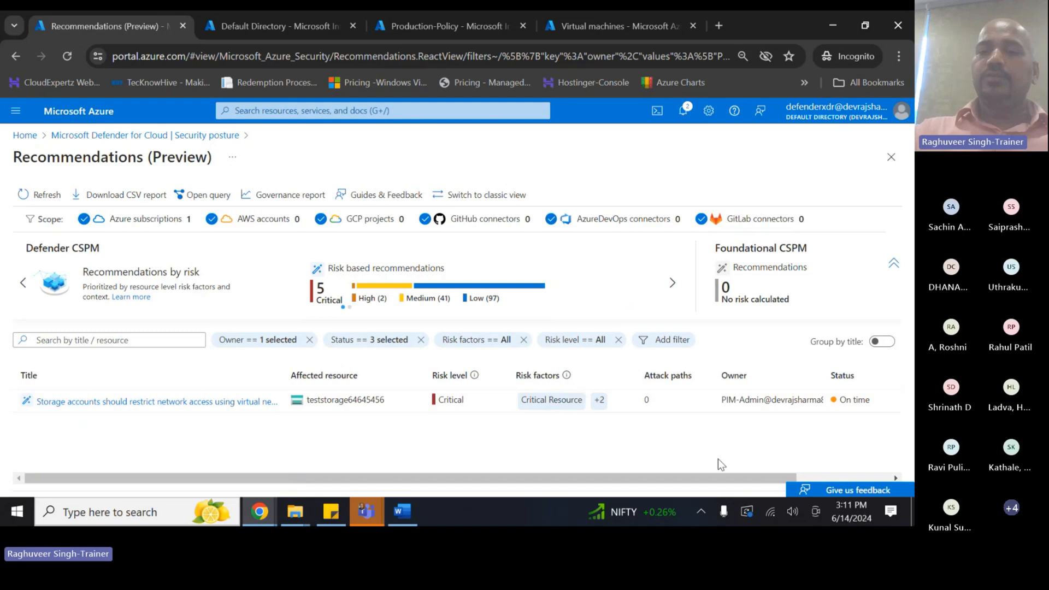
left_click_drag(710, 478, 791, 476)
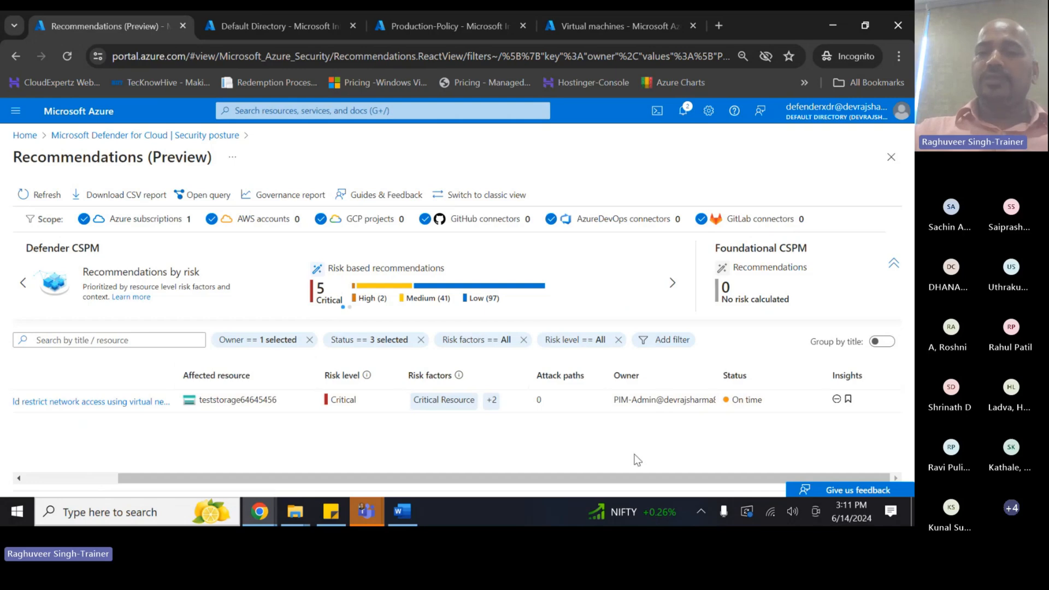
left_click_drag(471, 477, 377, 478)
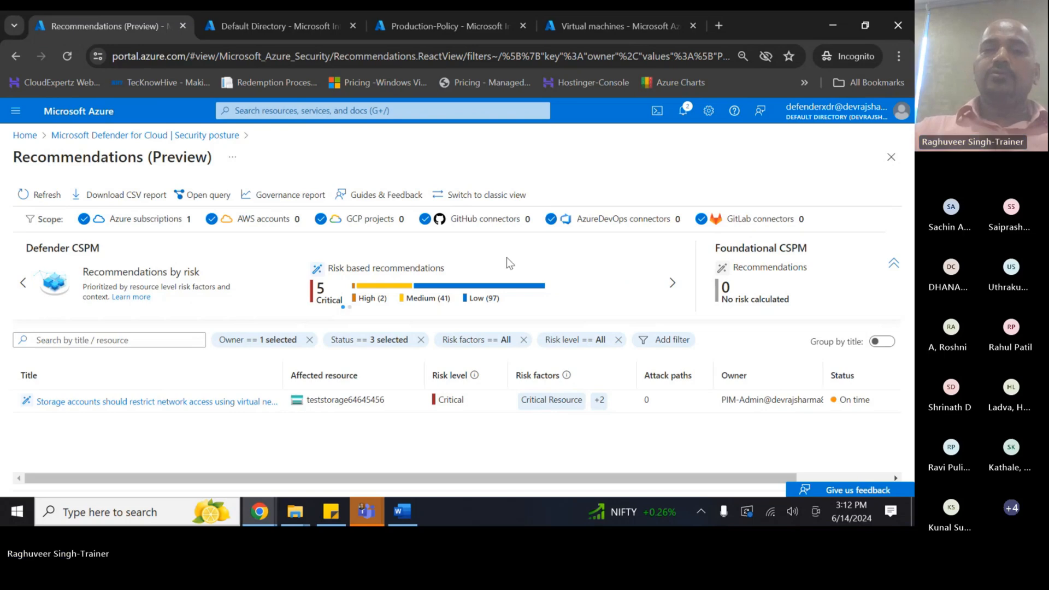
left_click(205, 137)
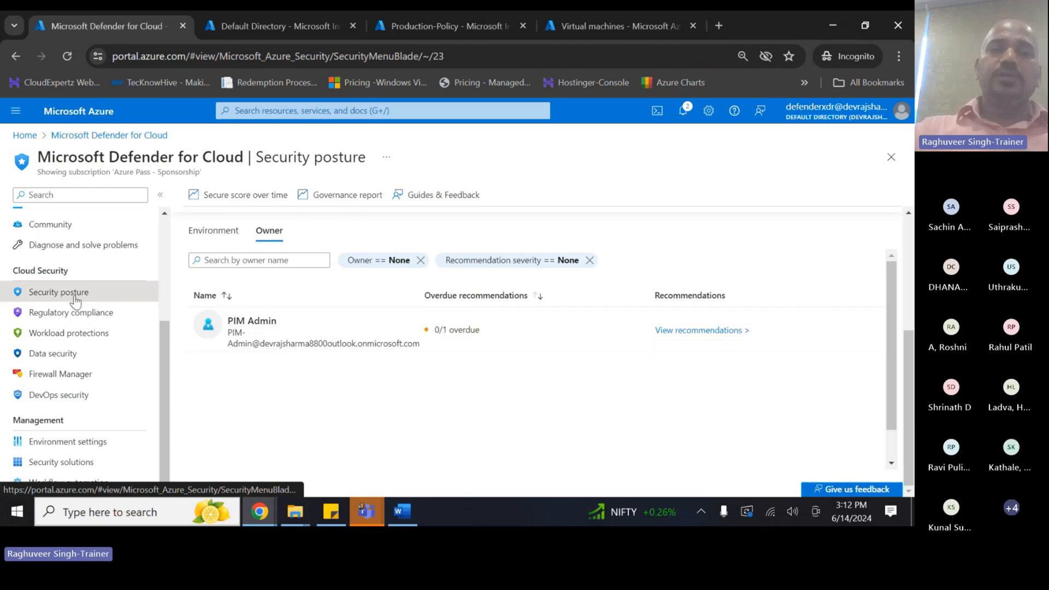
- Open Attack path analysis from the Defender for Cloud menu, then move on to Security alerts
scroll(94, 304, "up", 3)
scroll(96, 294, "down", 3)
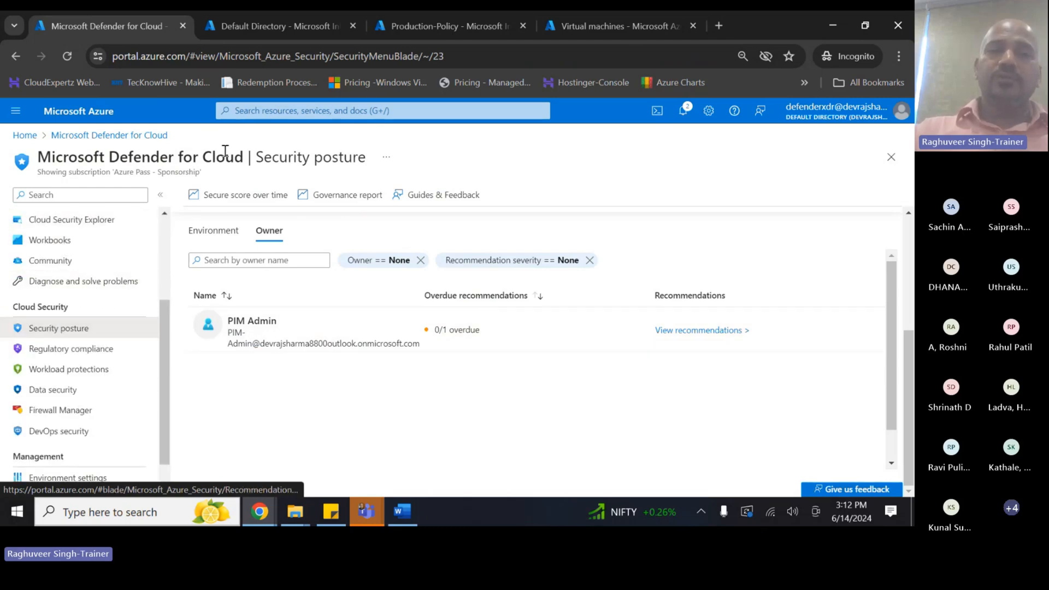
left_click_drag(14, 307, 68, 310)
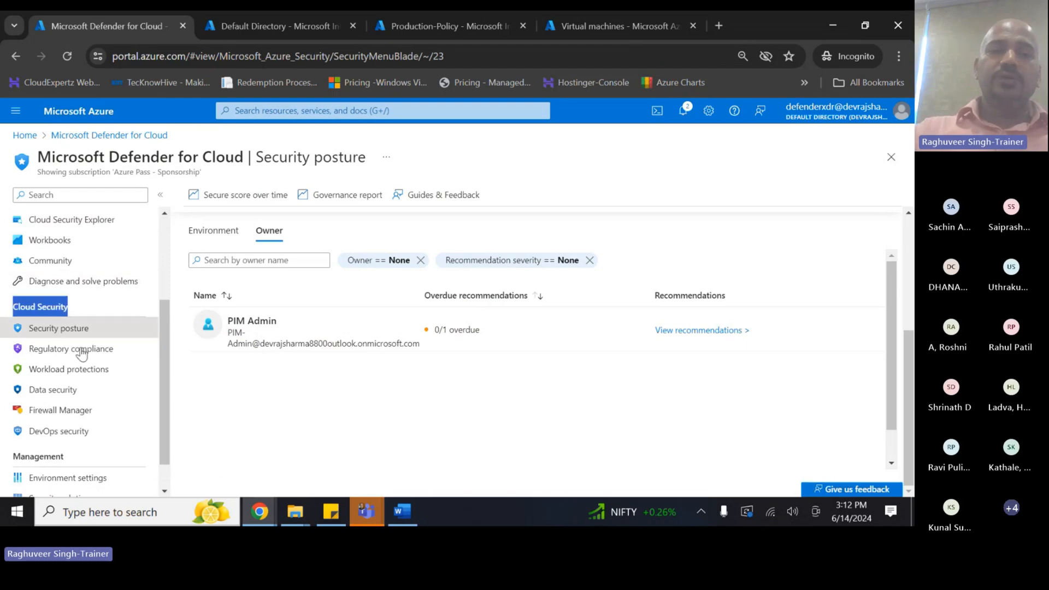
scroll(81, 346, "down", 1)
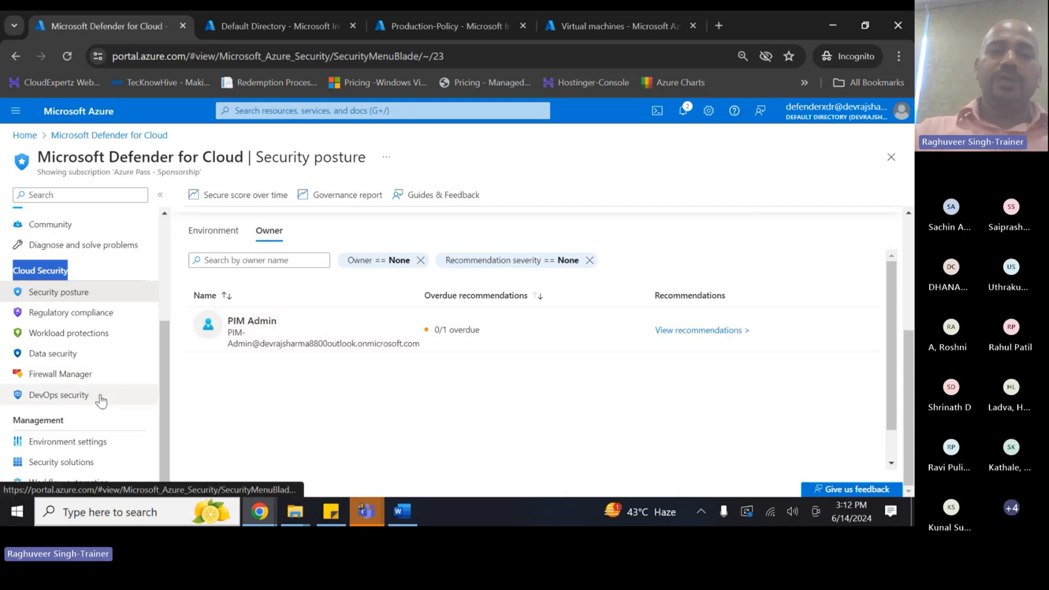
scroll(81, 403, "up", 3)
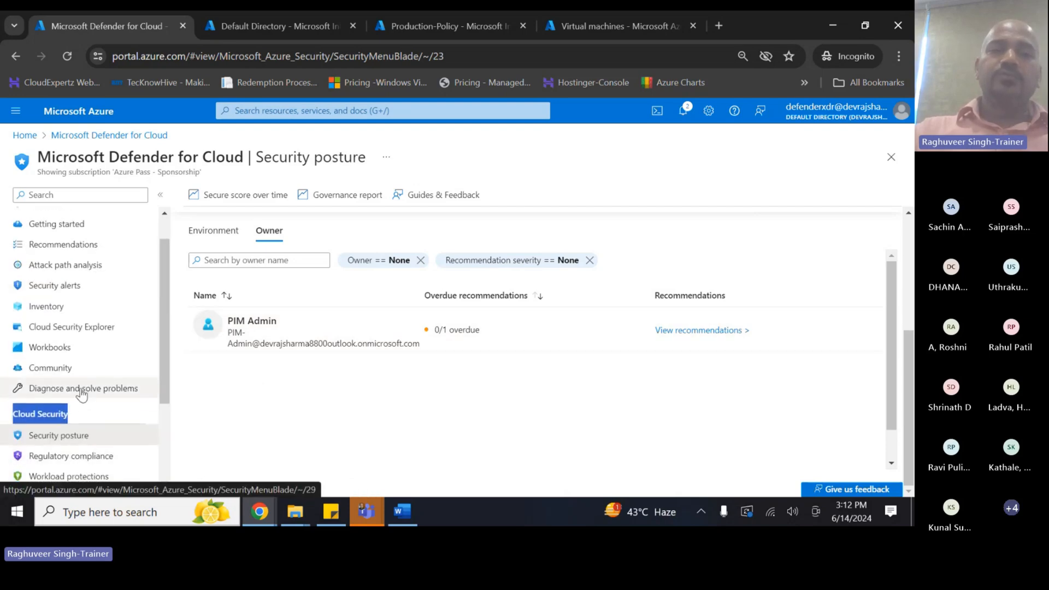
scroll(82, 391, "up", 1)
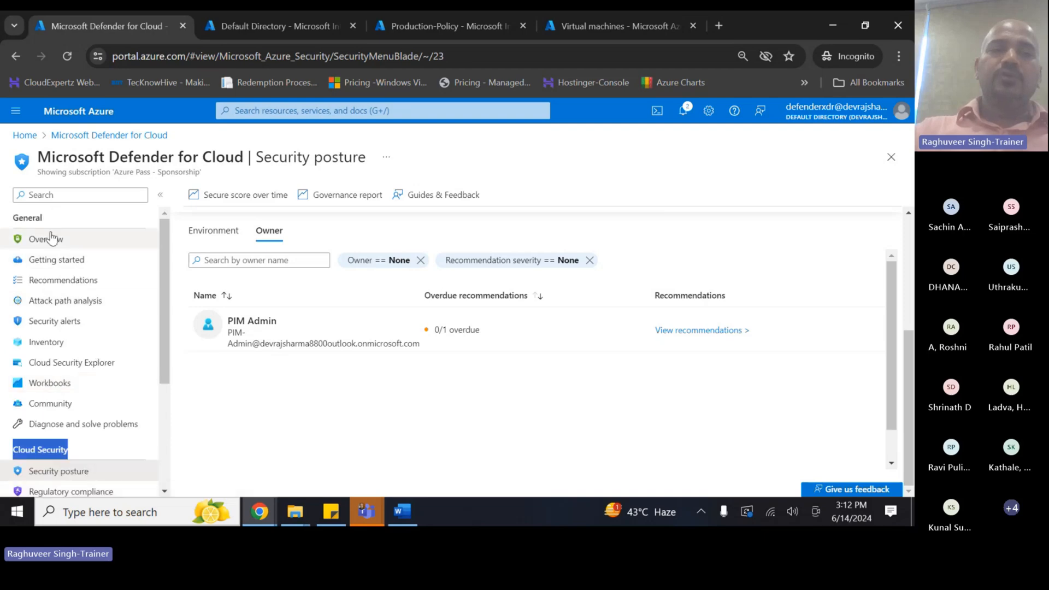
left_click(57, 309)
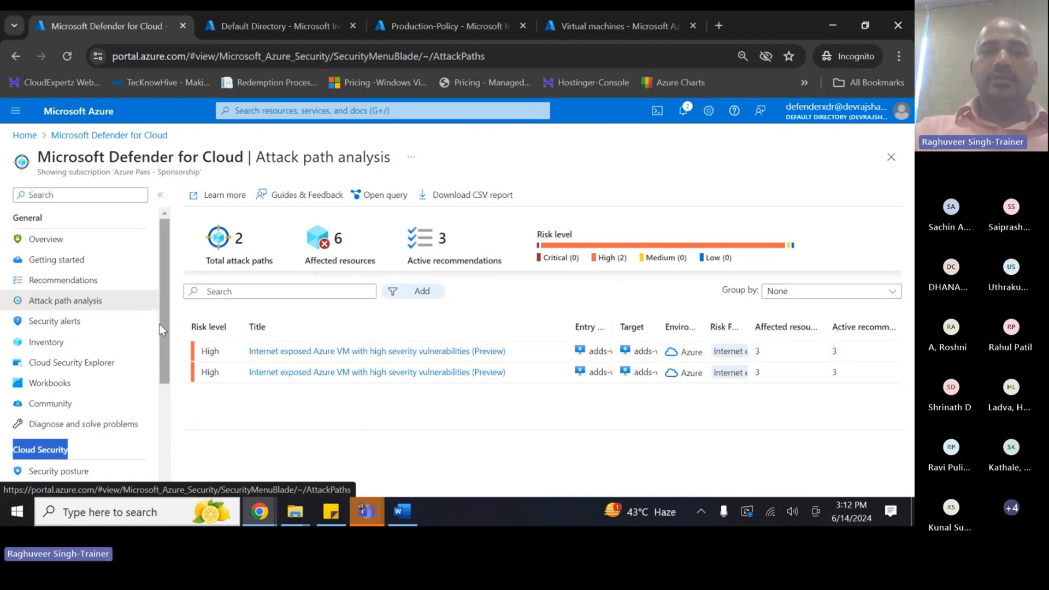
left_click(79, 328)
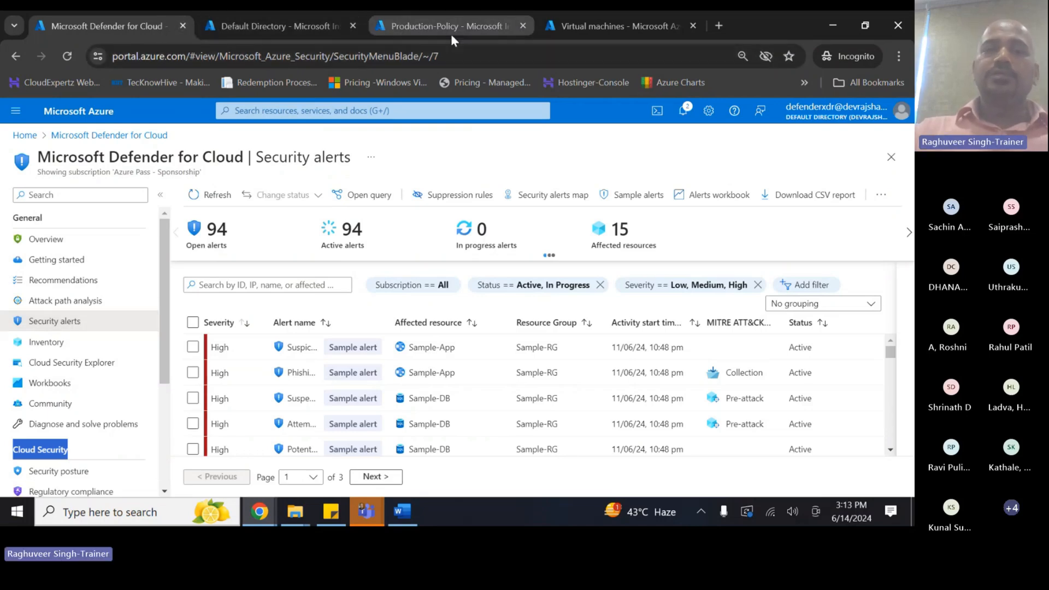
- Scroll through the table of 94 open security alerts
mouse_move(451, 34)
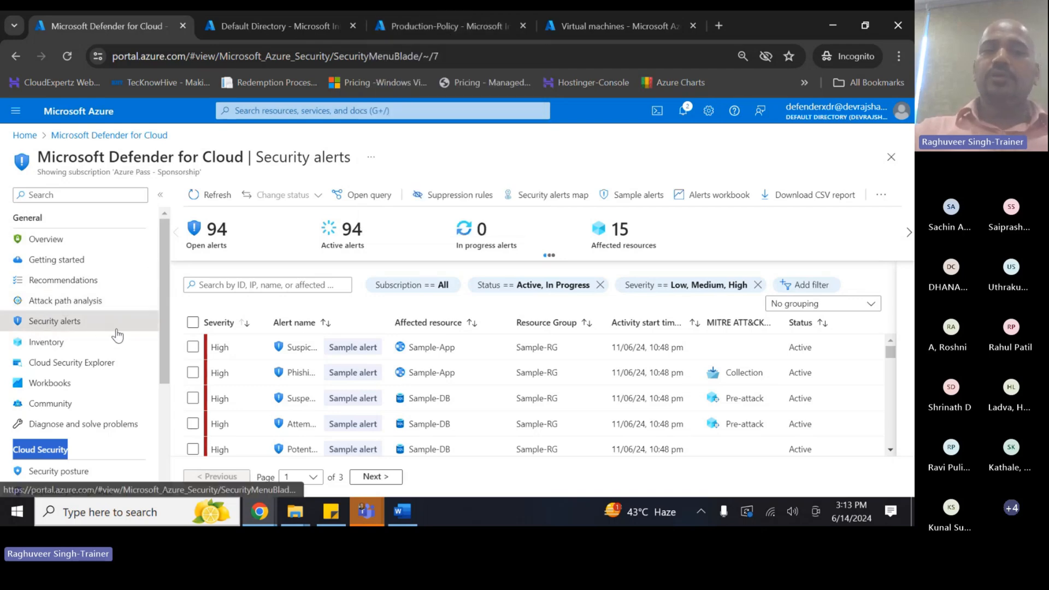
scroll(405, 381, "down", 3)
scroll(405, 381, "down", 5)
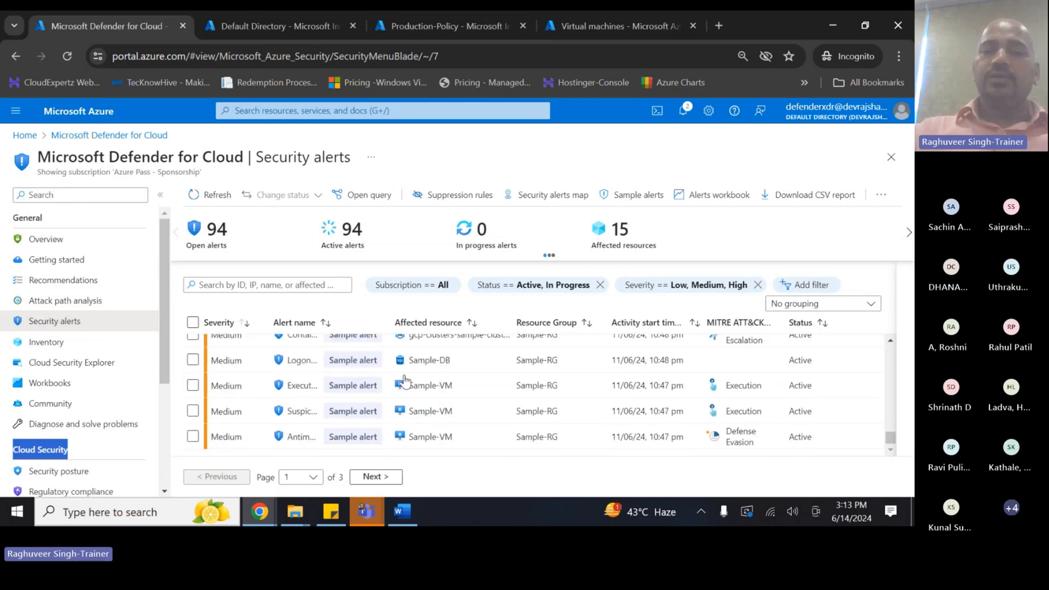
scroll(603, 401, "up", 8)
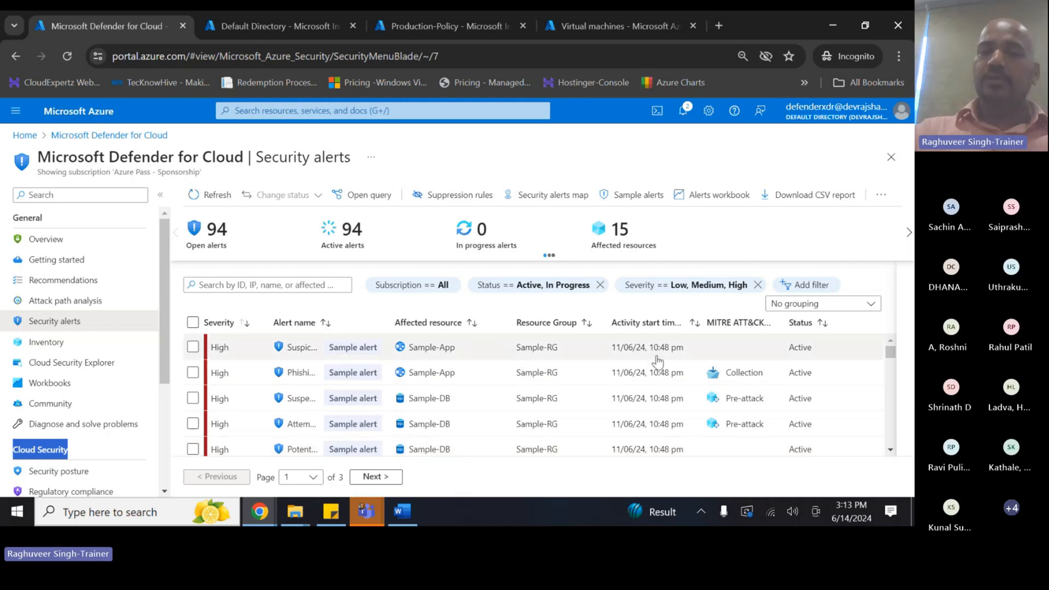
scroll(360, 408, "down", 3)
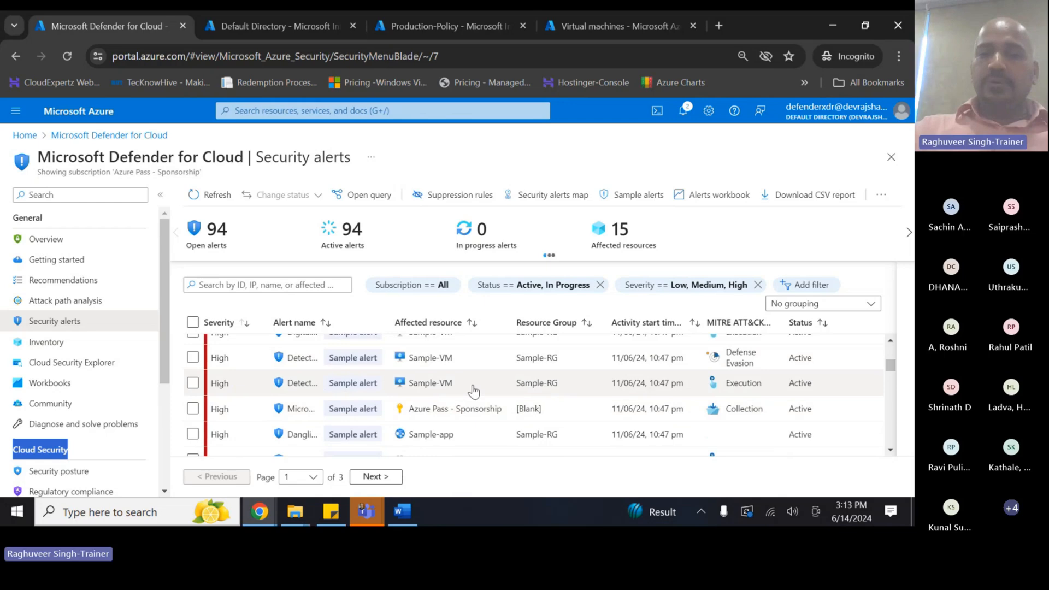
scroll(428, 432, "down", 3)
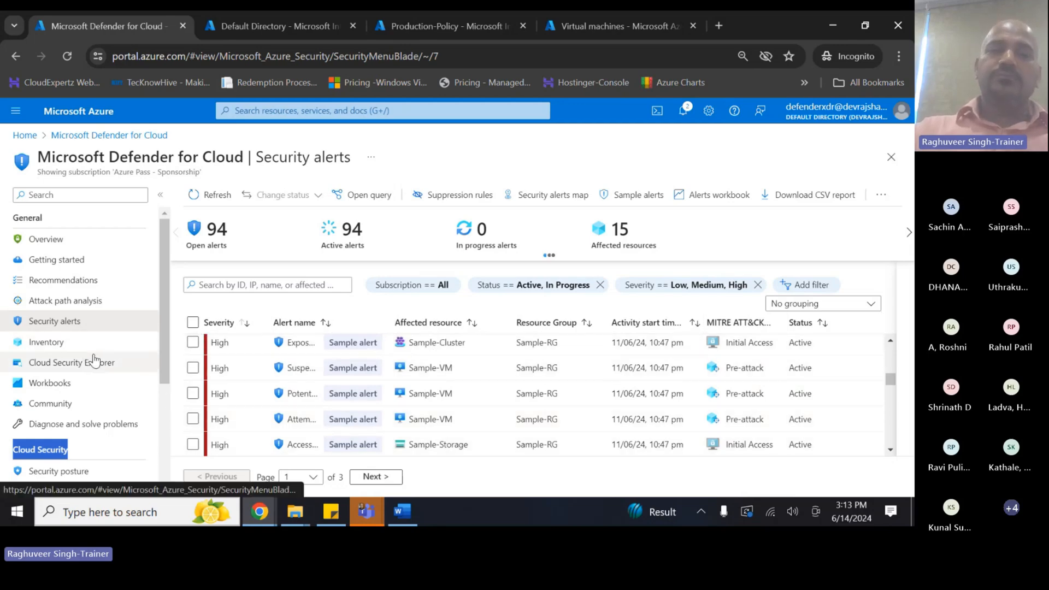
- Open the Defender for Cloud workbooks gallery, then put the cursor on Word's empty third bullet
left_click(50, 383)
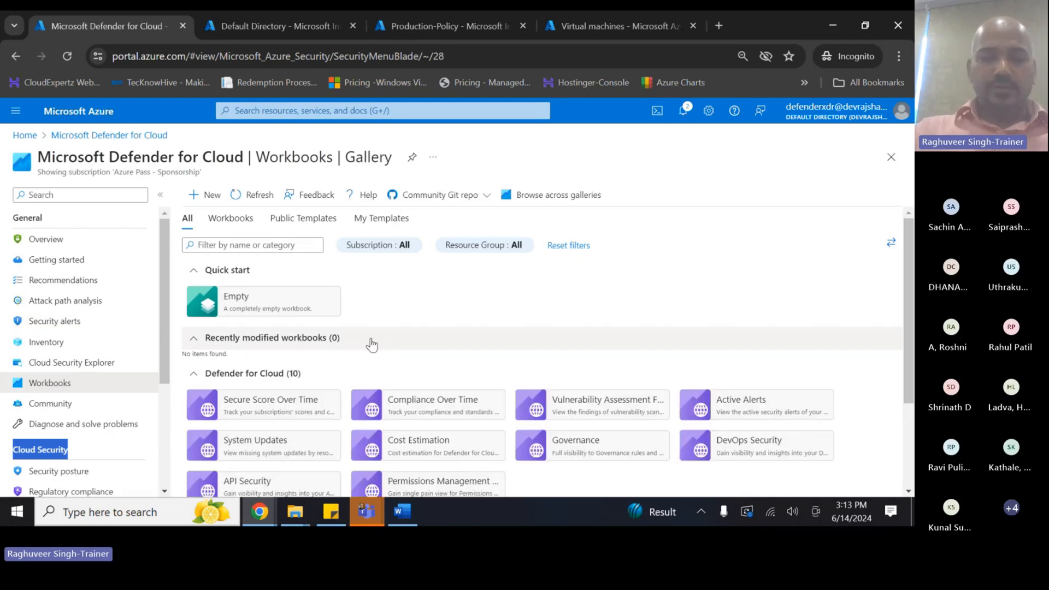
key("alt+Tab")
left_click(262, 296)
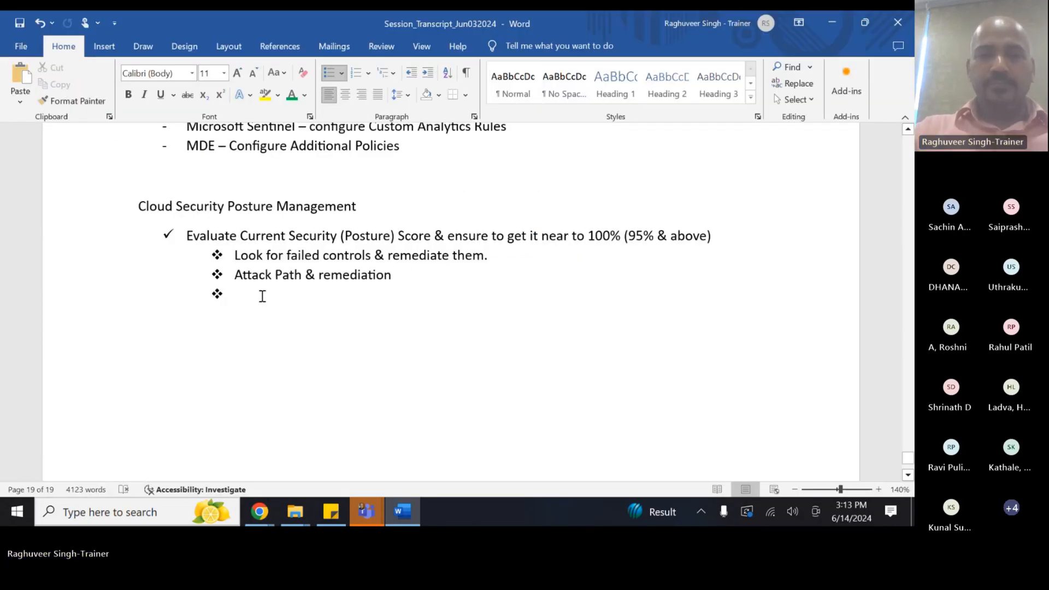
- Type 'MDC Workbooks' into the empty Word bullet and return to the Azure workbooks gallery
type("MDC Wo")
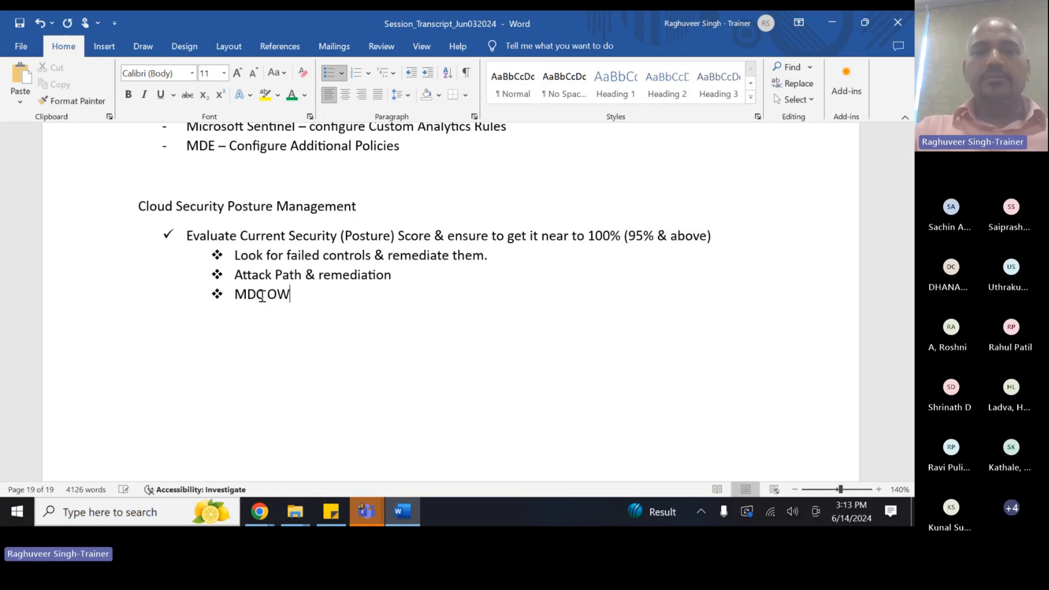
type("rkboos")
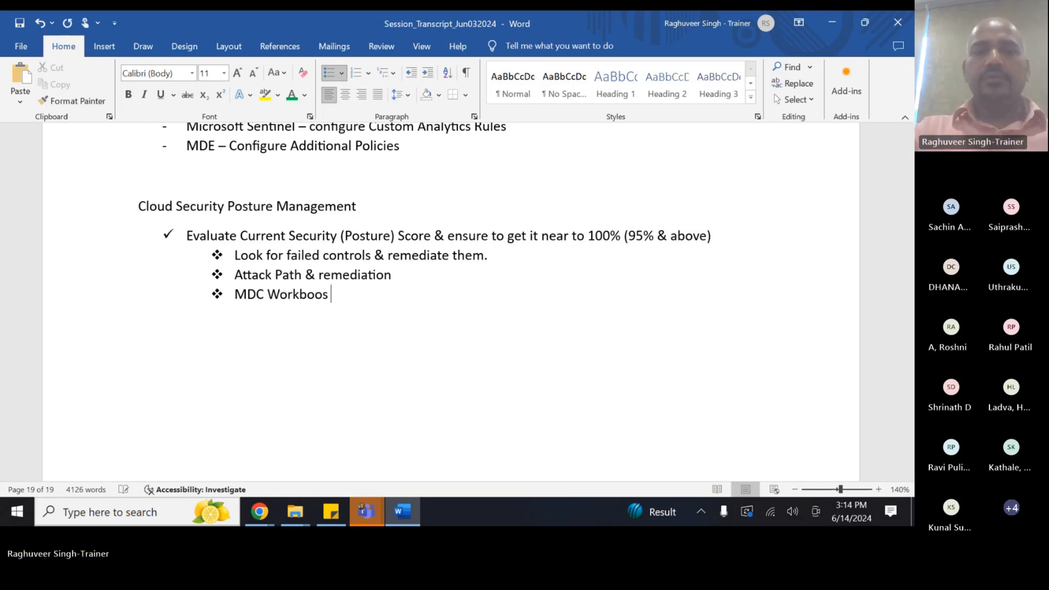
type("s")
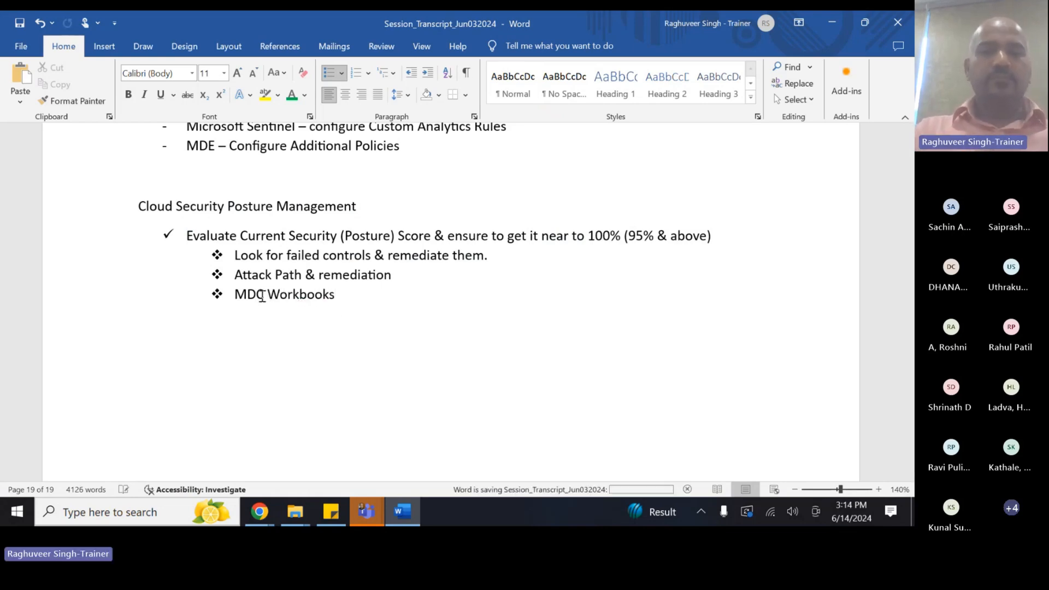
scroll(262, 296, "up", 4)
scroll(262, 296, "down", 1)
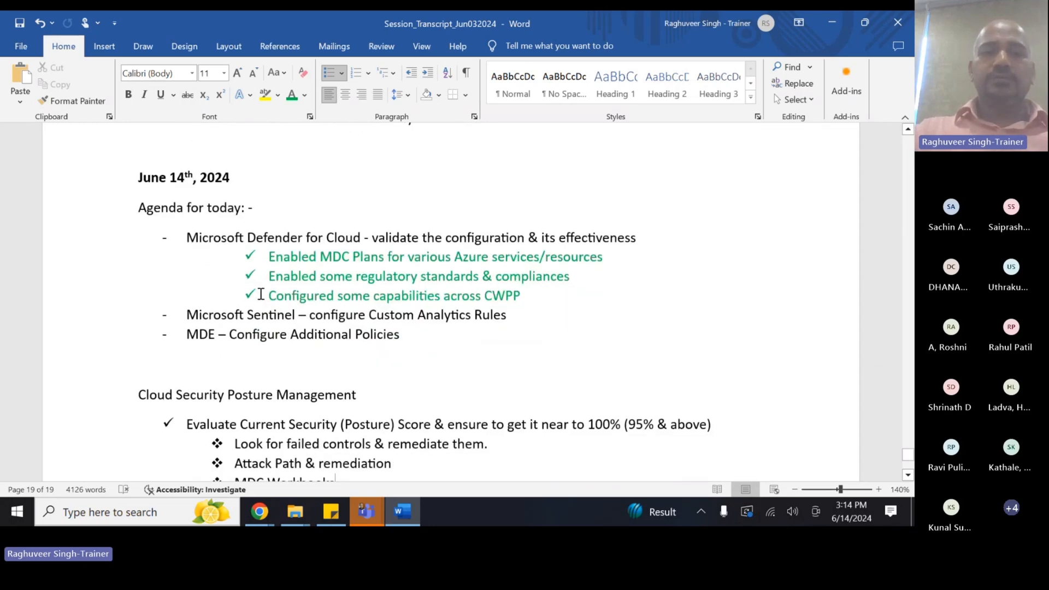
scroll(260, 295, "down", 1)
left_click(241, 281)
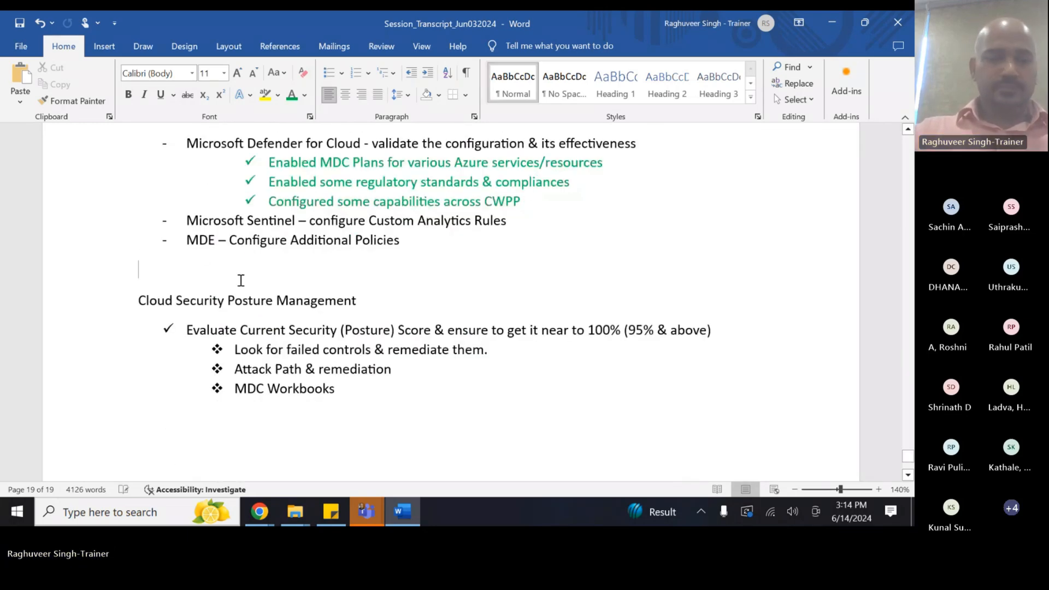
key("alt+Tab")
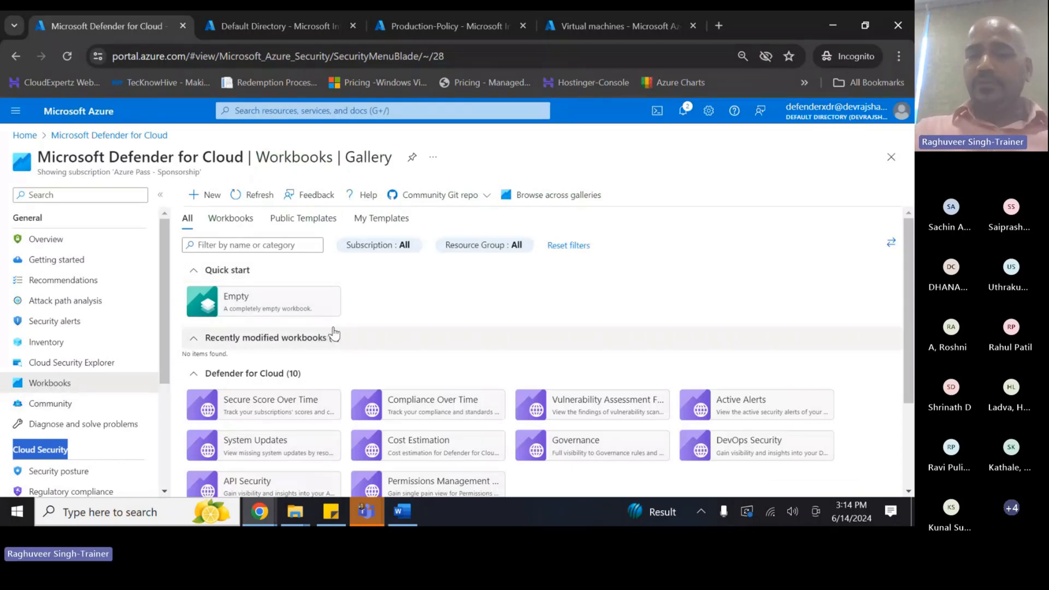
- Open the Secure Score Over Time workbook for Prod-workspace and zoom the page out
scroll(334, 331, "down", 1)
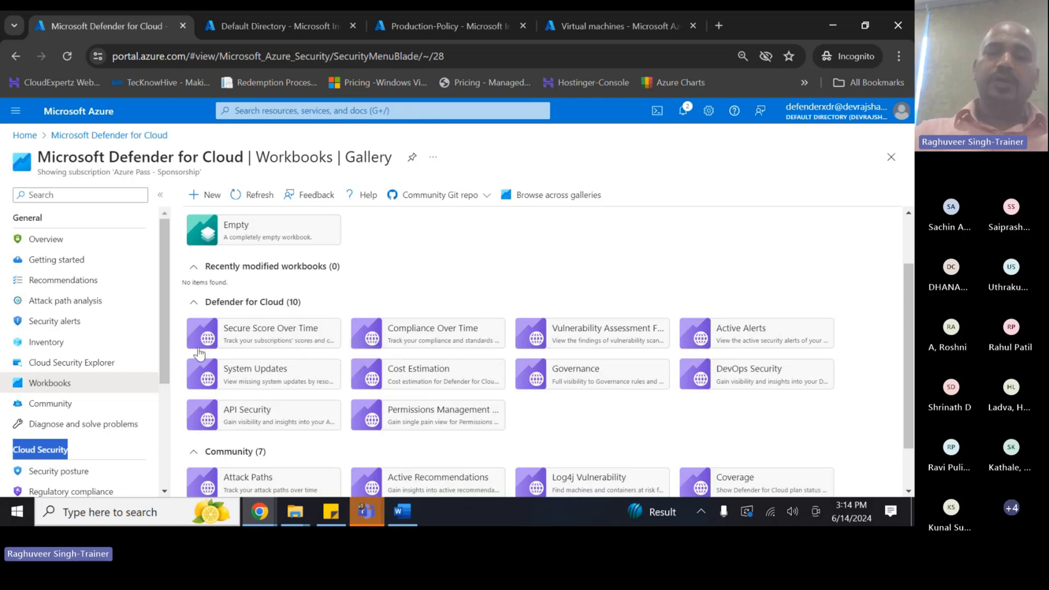
left_click(278, 338)
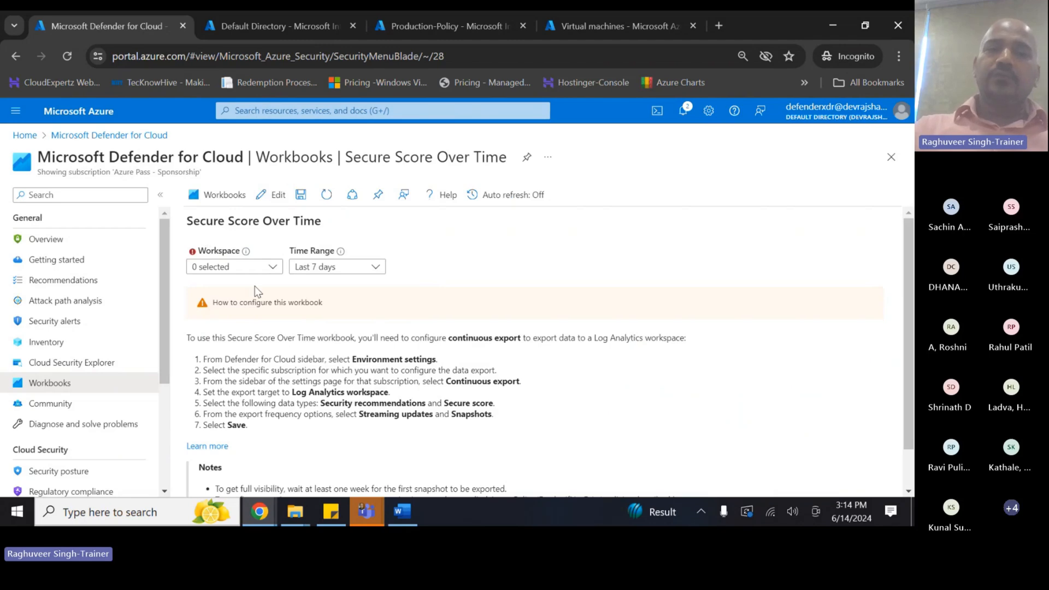
left_click(247, 270)
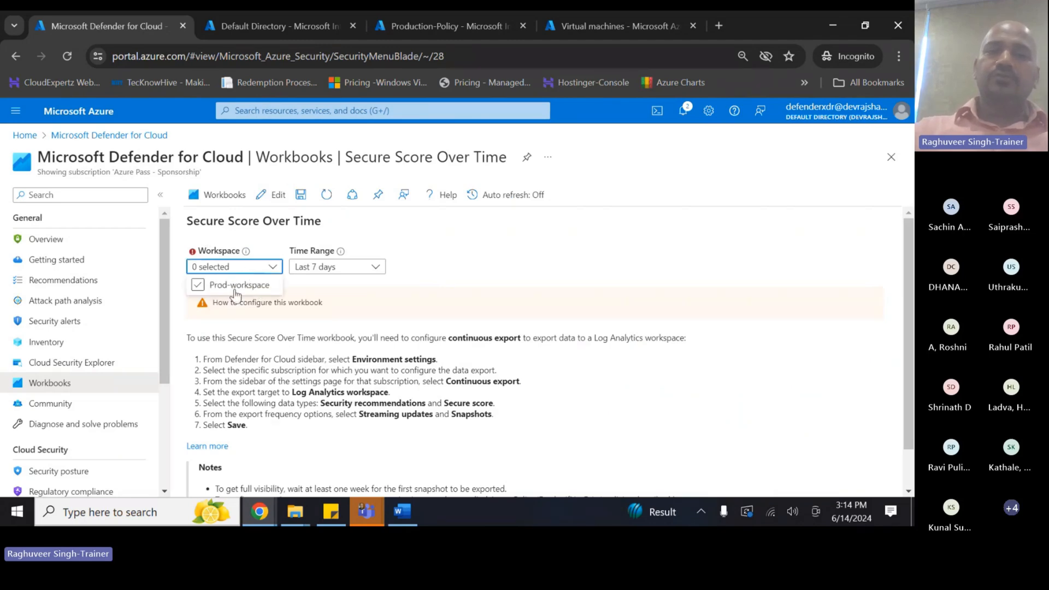
left_click(235, 285)
left_click(431, 270)
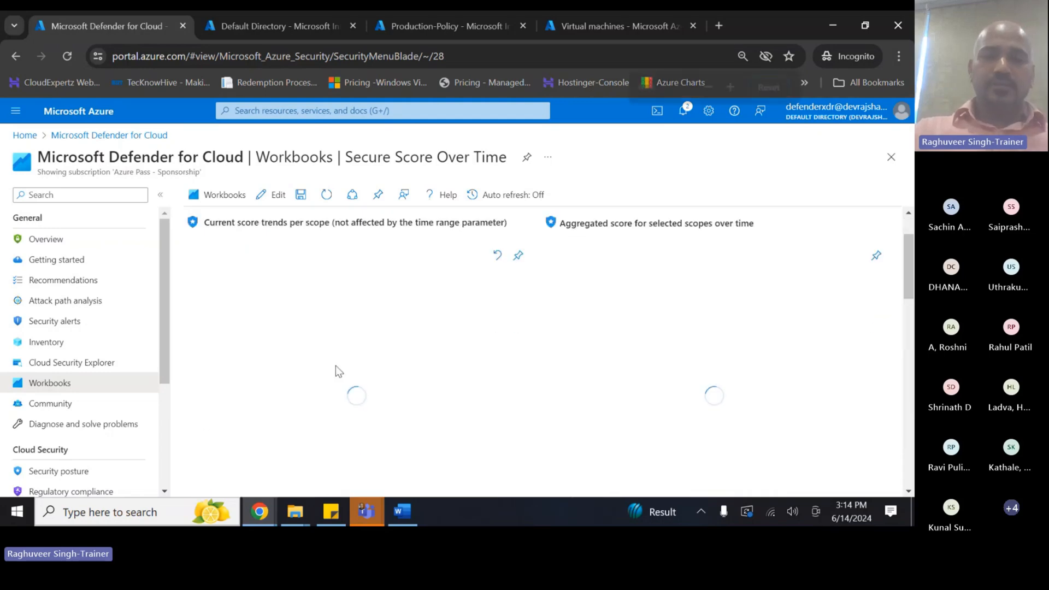
key("ctrl+minus")
key("ctrl+minus")
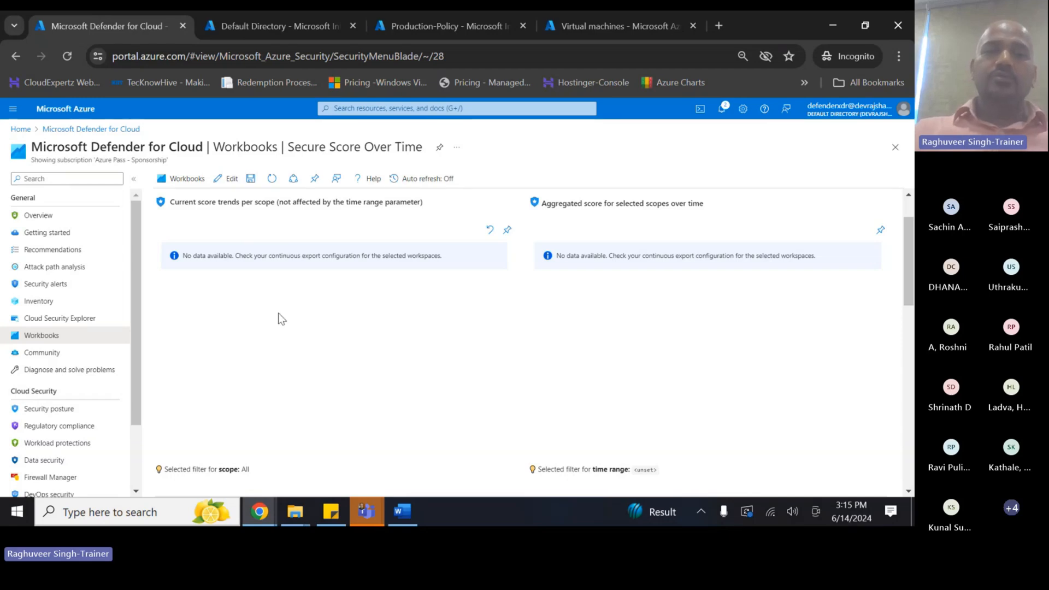
- Highlight the no-data note's continuous export advice, then return to the workbooks gallery
left_click(241, 255)
left_click_drag(241, 255, 381, 264)
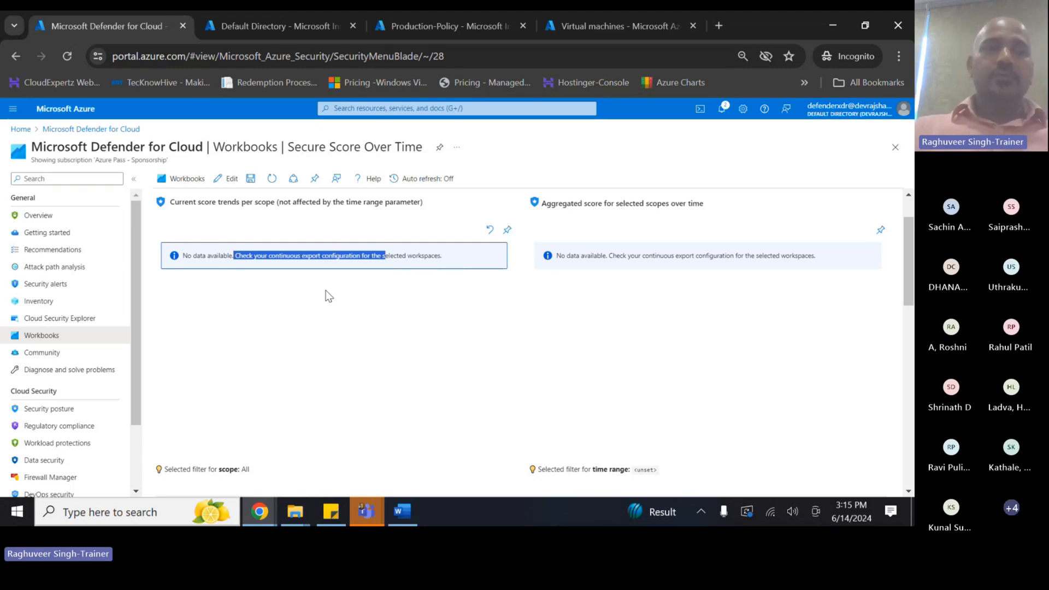
left_click(335, 290)
scroll(336, 288, "down", 4)
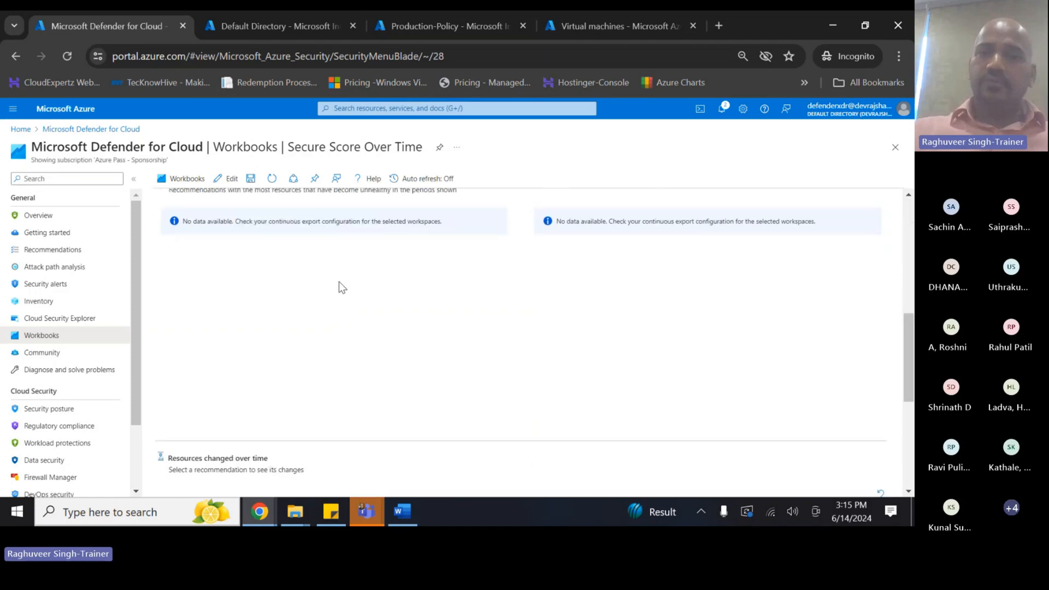
scroll(404, 353, "down", 4)
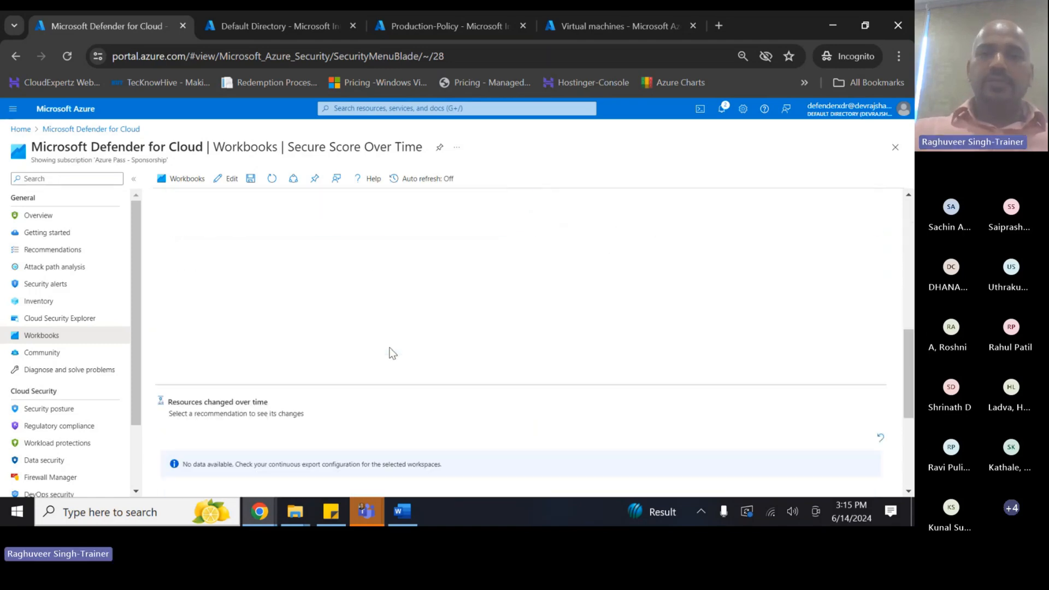
scroll(343, 377, "up", 8)
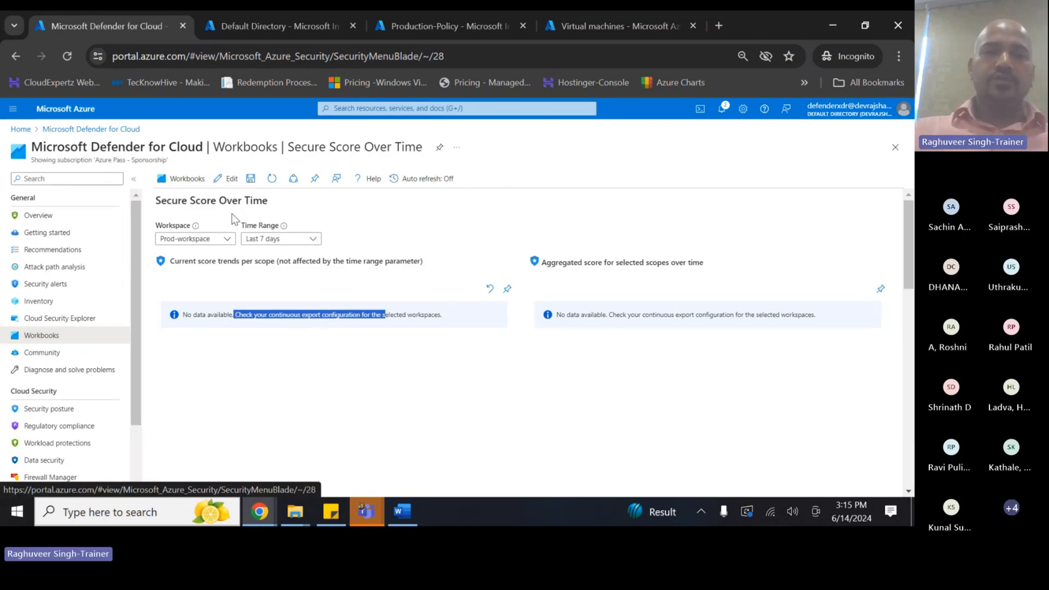
left_click(180, 178)
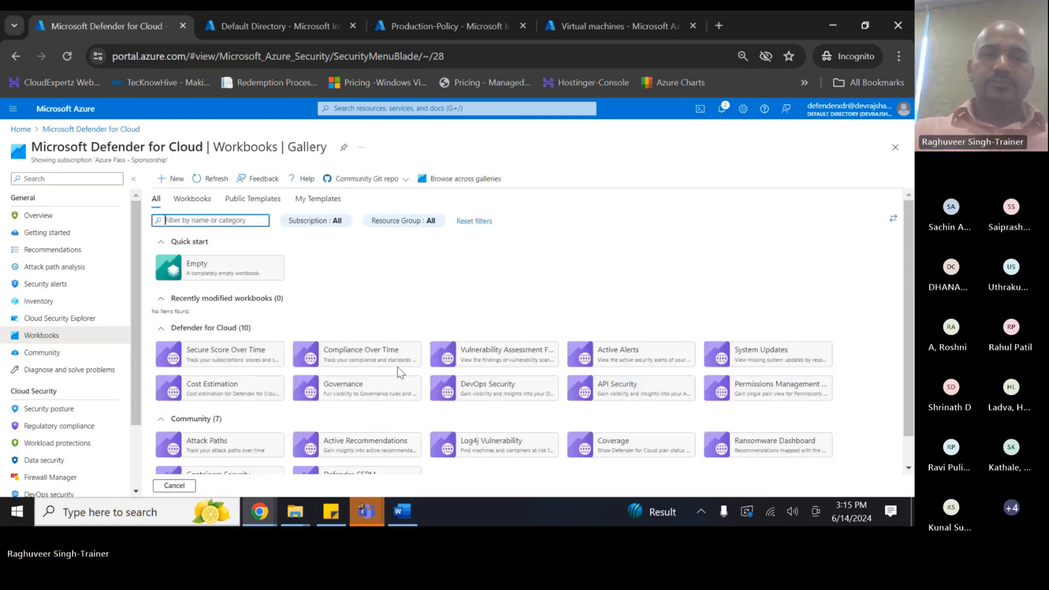
left_click(381, 363)
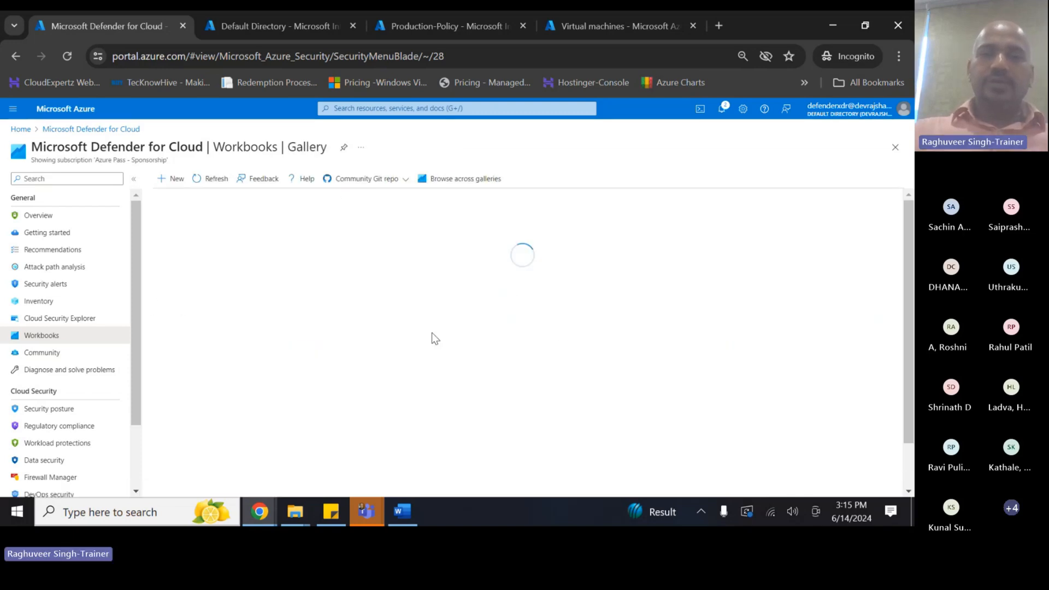
scroll(426, 335, "down", 1)
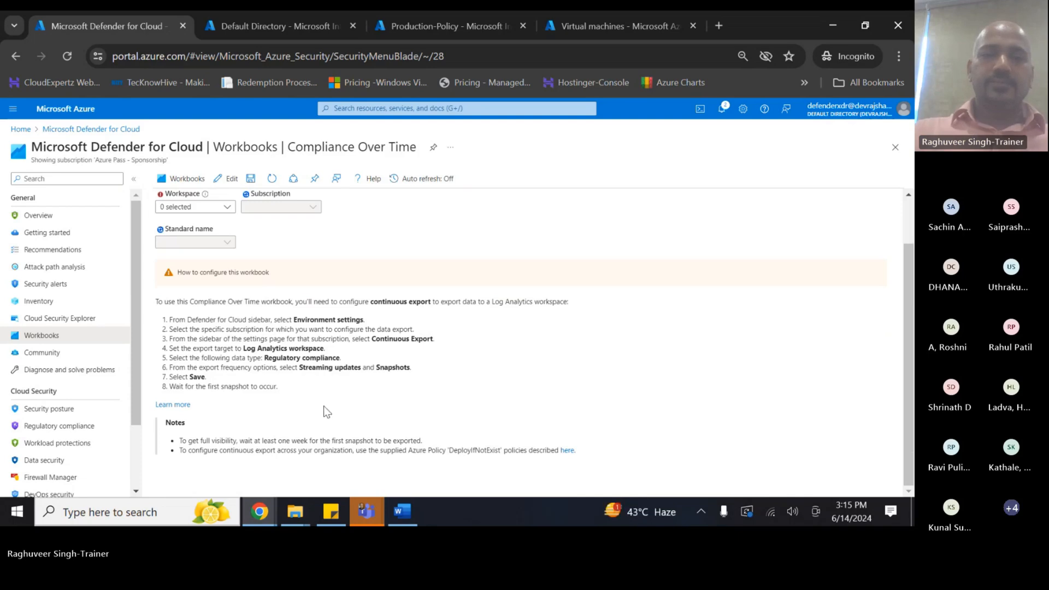
left_click(192, 207)
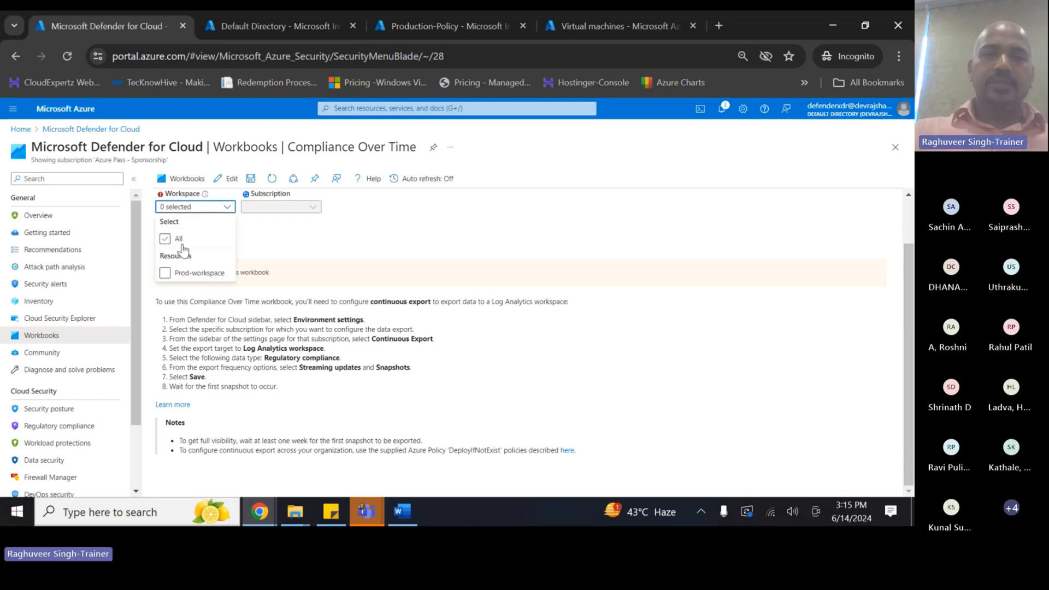
left_click(166, 272)
left_click(293, 225)
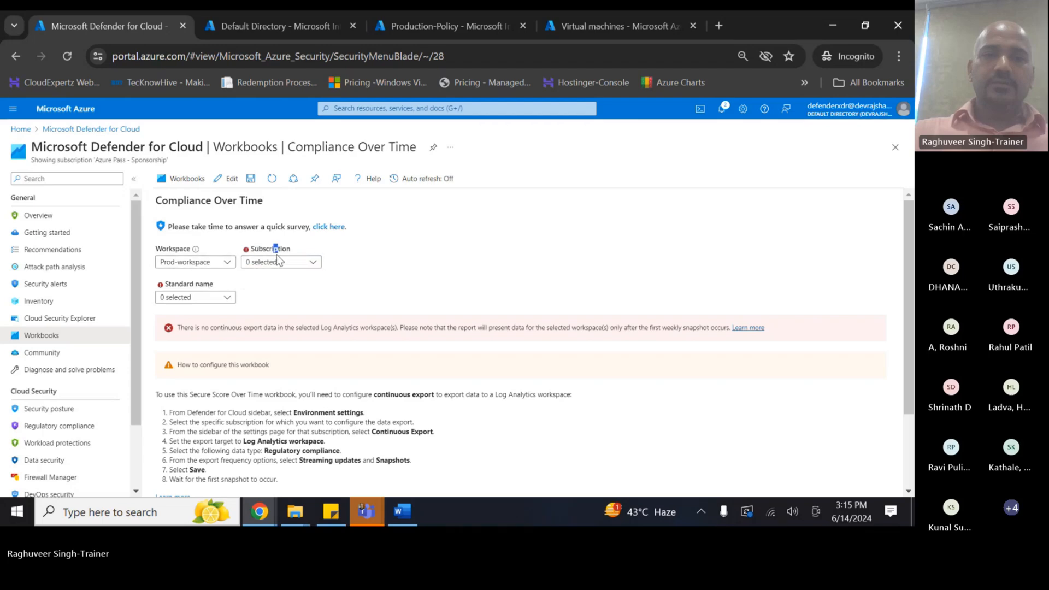
left_click(197, 299)
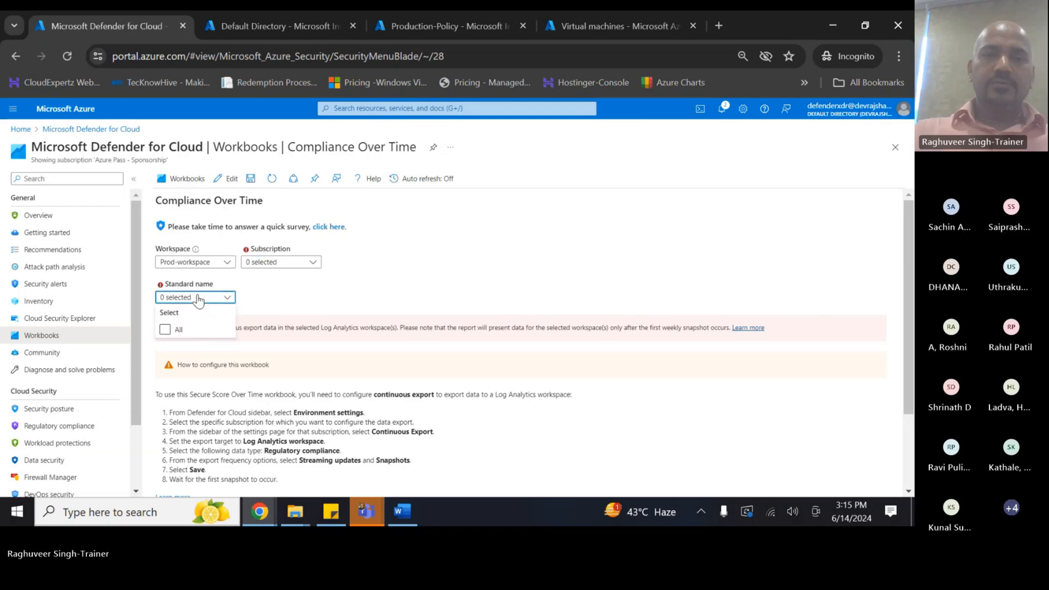
left_click(164, 330)
left_click(261, 267)
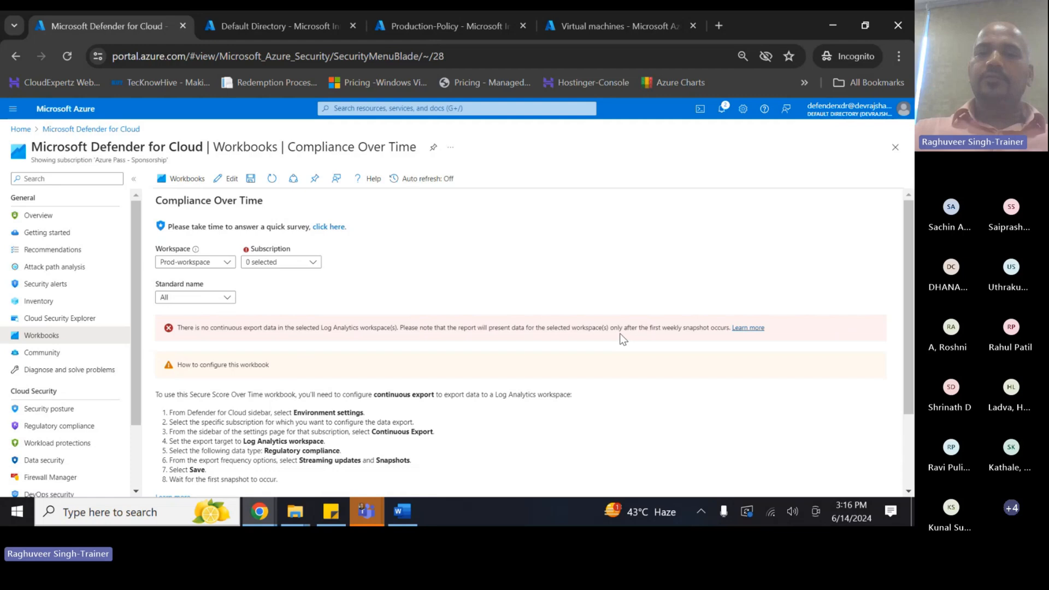
left_click_drag(619, 328, 700, 328)
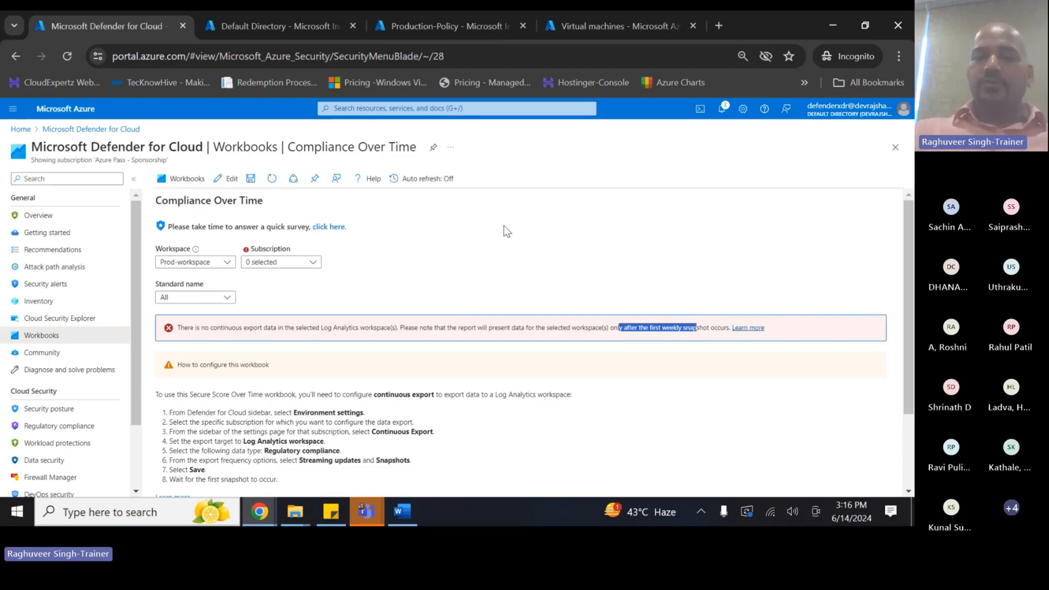
scroll(396, 356, "down", 2)
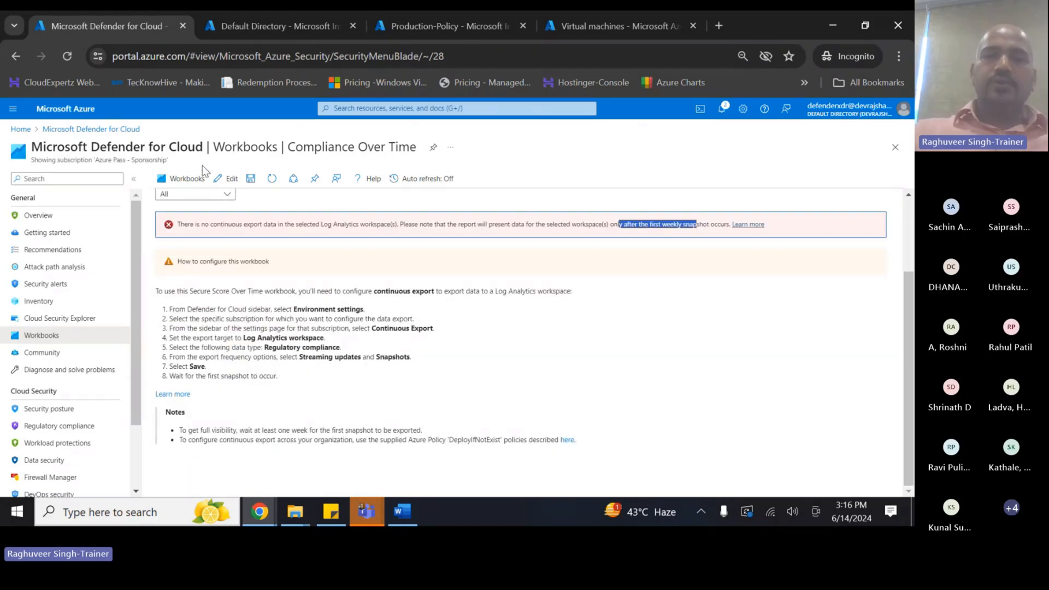
left_click(173, 179)
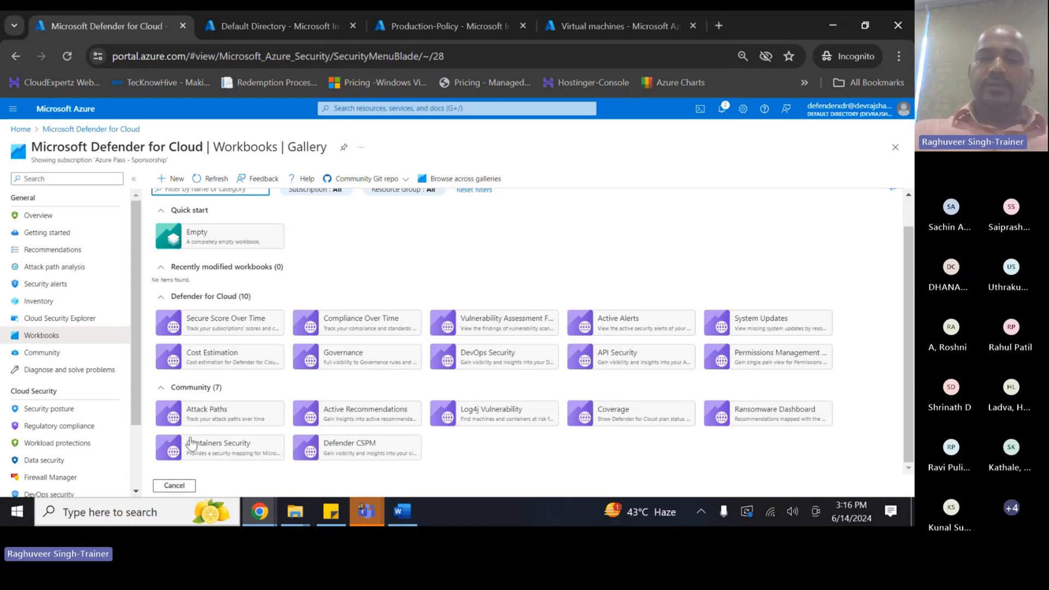
left_click(350, 452)
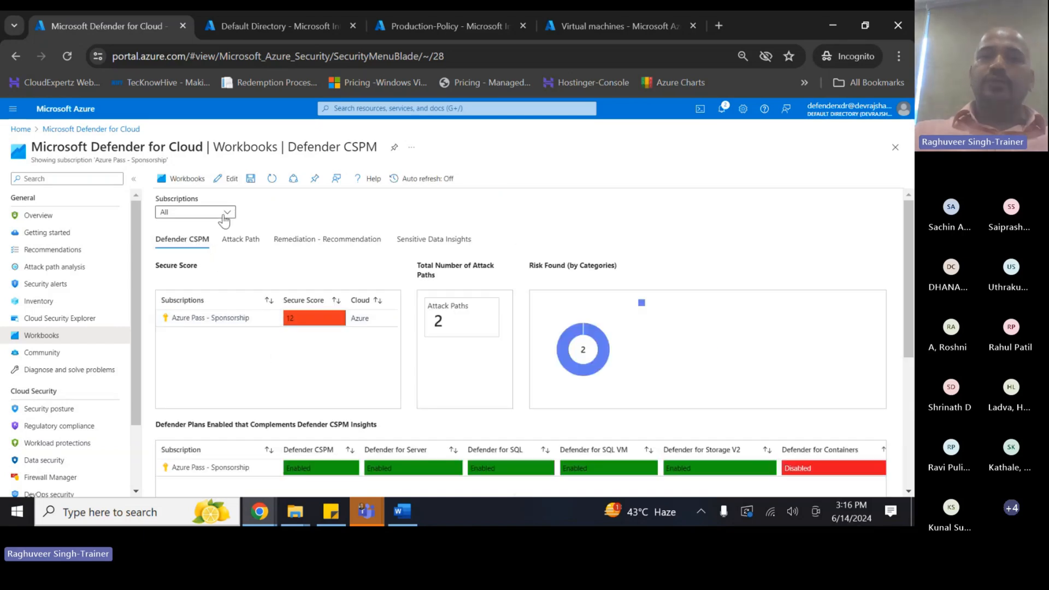
left_click_drag(289, 150, 31, 147)
scroll(267, 381, "down", 1)
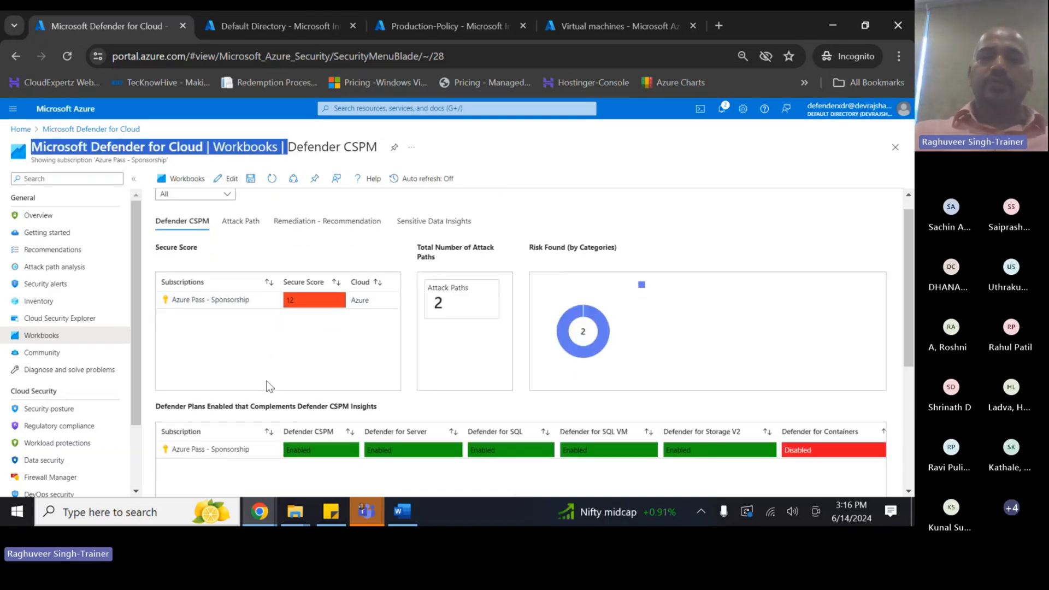
scroll(245, 318, "up", 1)
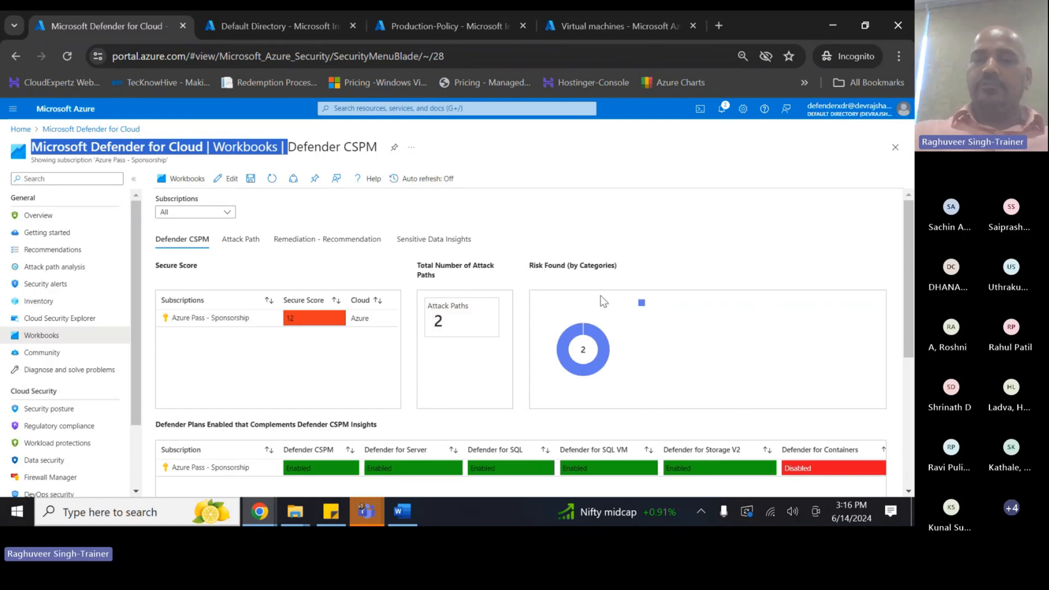
scroll(279, 380, "down", 3)
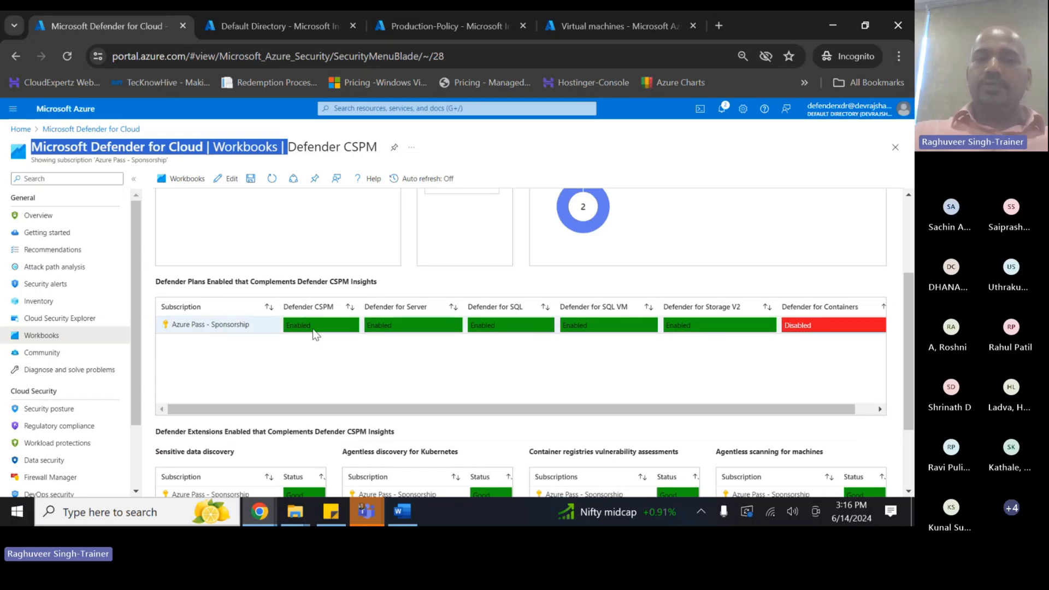
left_click(207, 283)
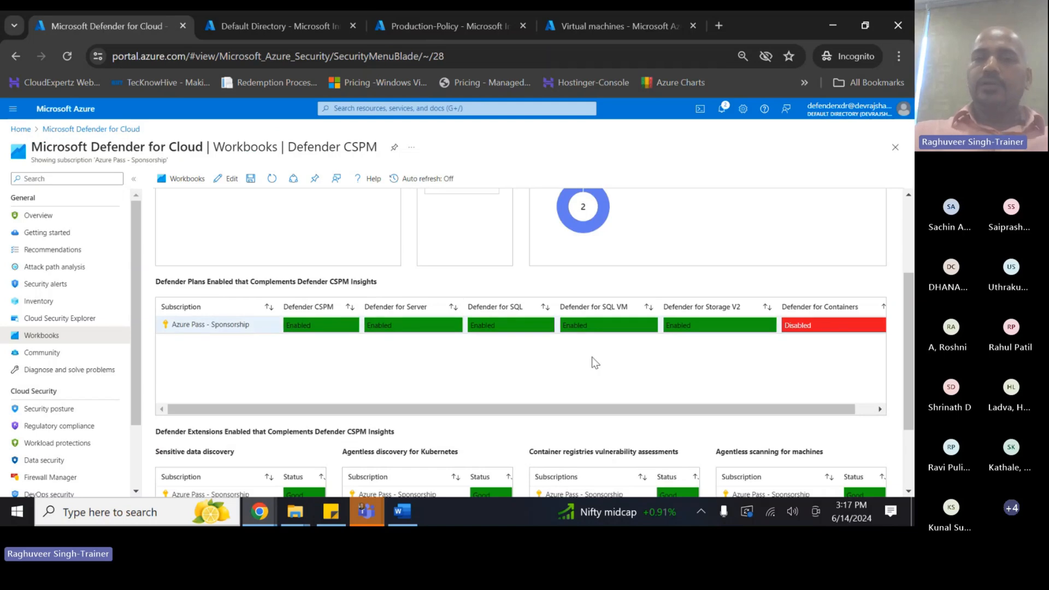
left_click_drag(591, 410, 610, 409)
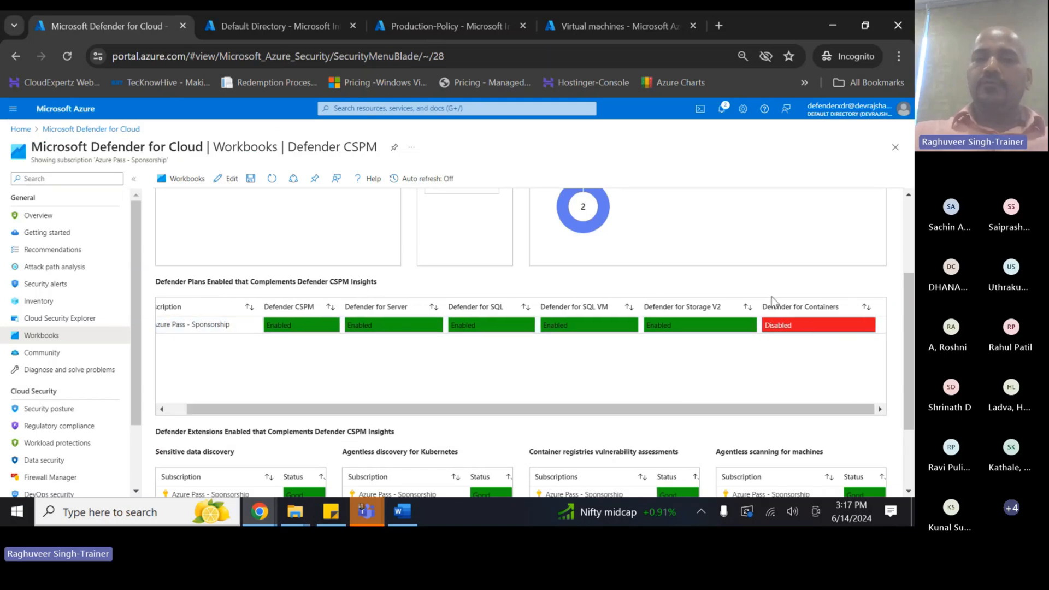
scroll(498, 391, "down", 2)
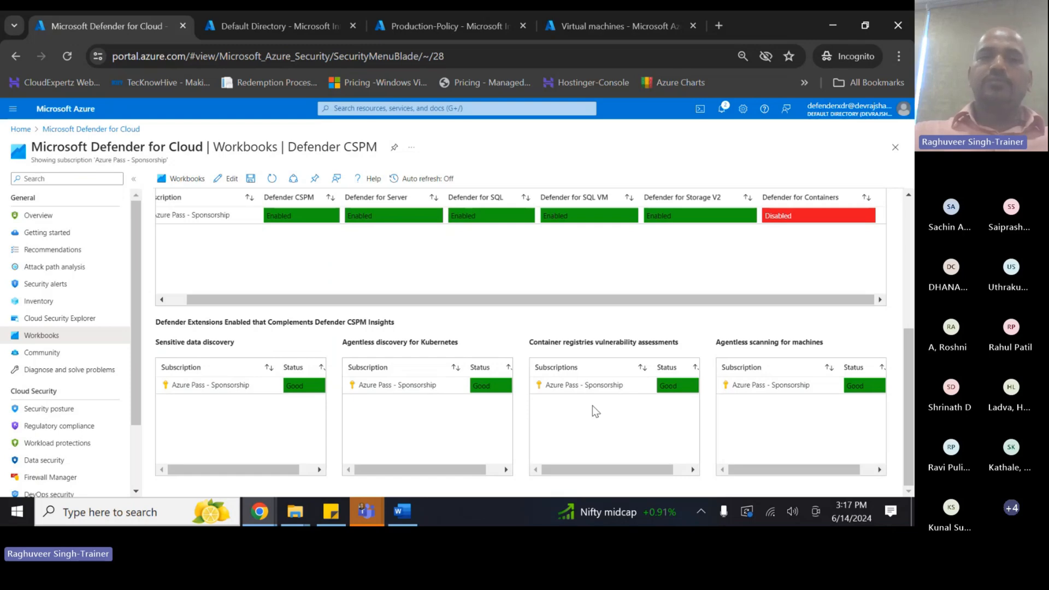
scroll(222, 340, "up", 5)
scroll(222, 340, "down", 4)
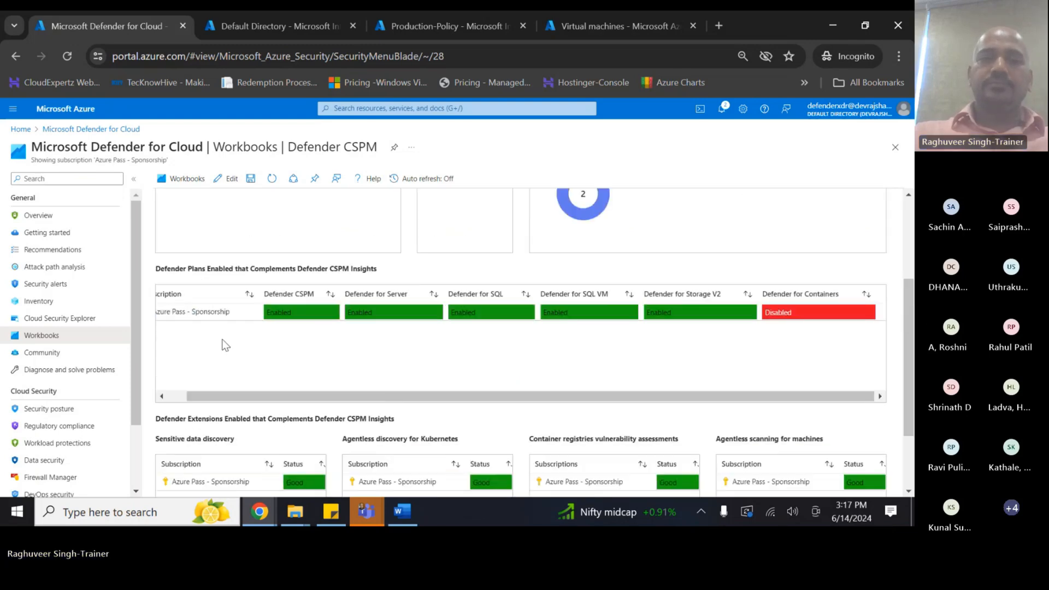
scroll(223, 340, "up", 5)
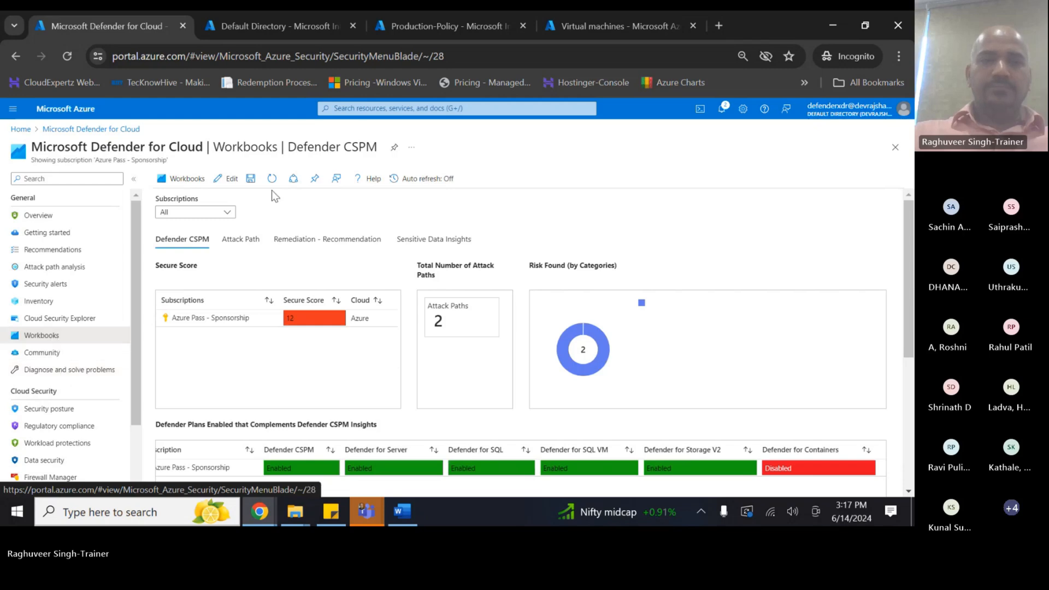
left_click(181, 178)
scroll(358, 425, "down", 1)
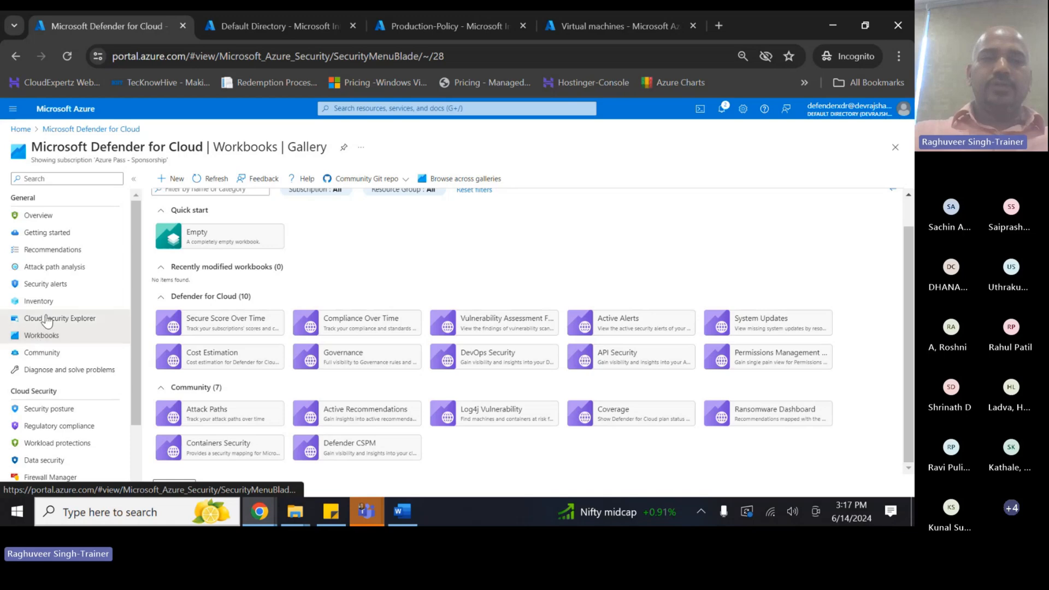
left_click(48, 318)
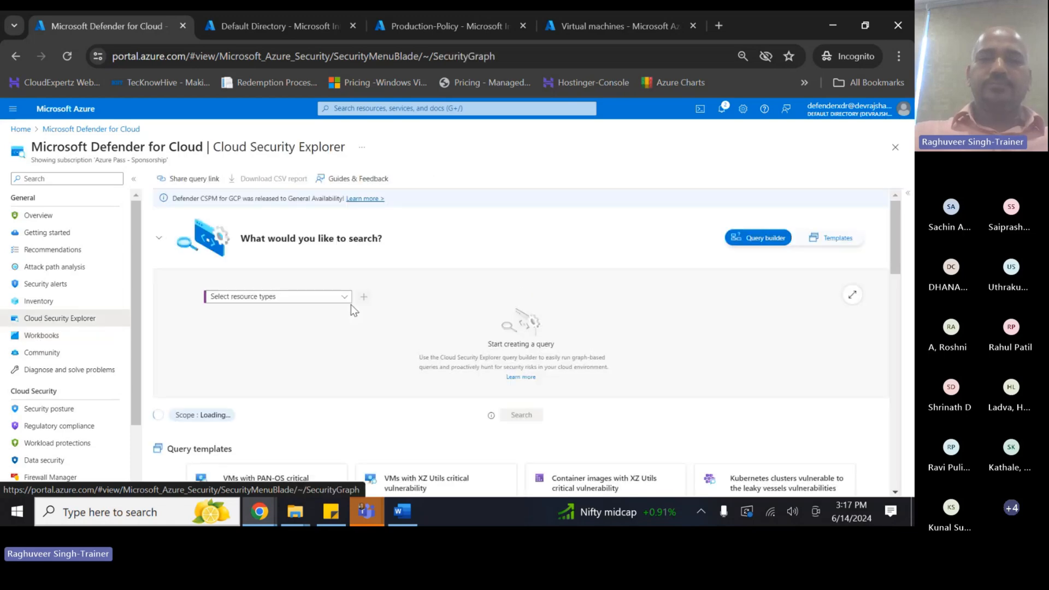
- Browse Cloud Security Explorer's query templates and load the internet-exposed high-severity VMs template
scroll(351, 303, "down", 3)
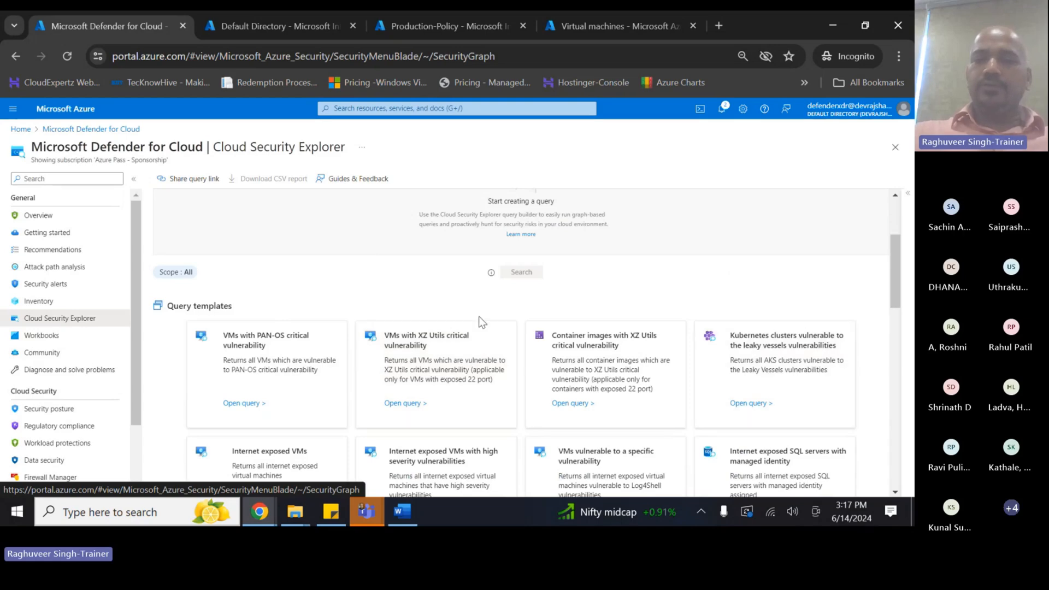
scroll(494, 264, "down", 3)
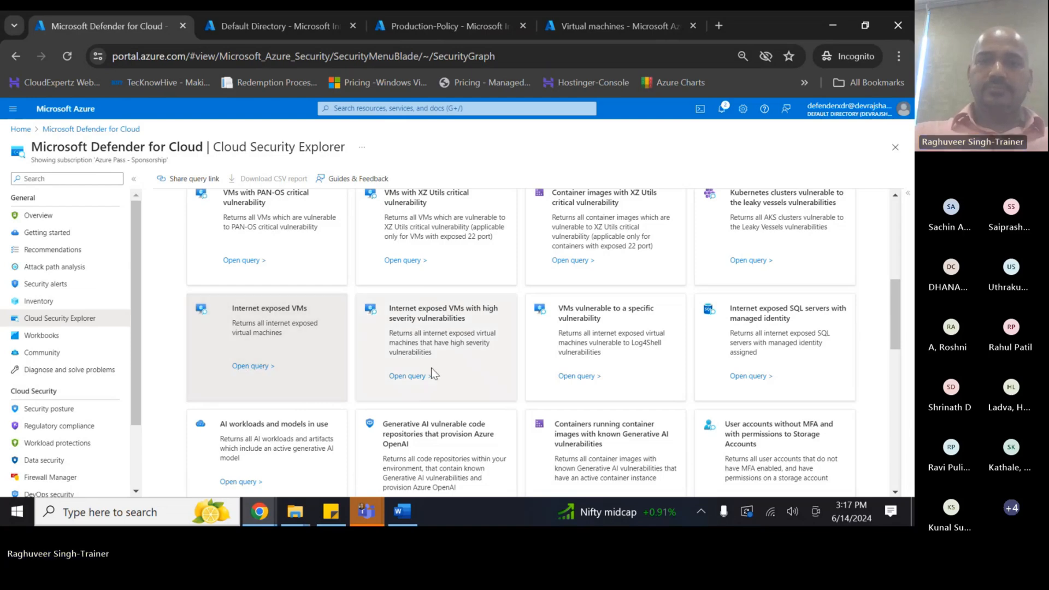
scroll(431, 372, "down", 8)
scroll(431, 371, "up", 8)
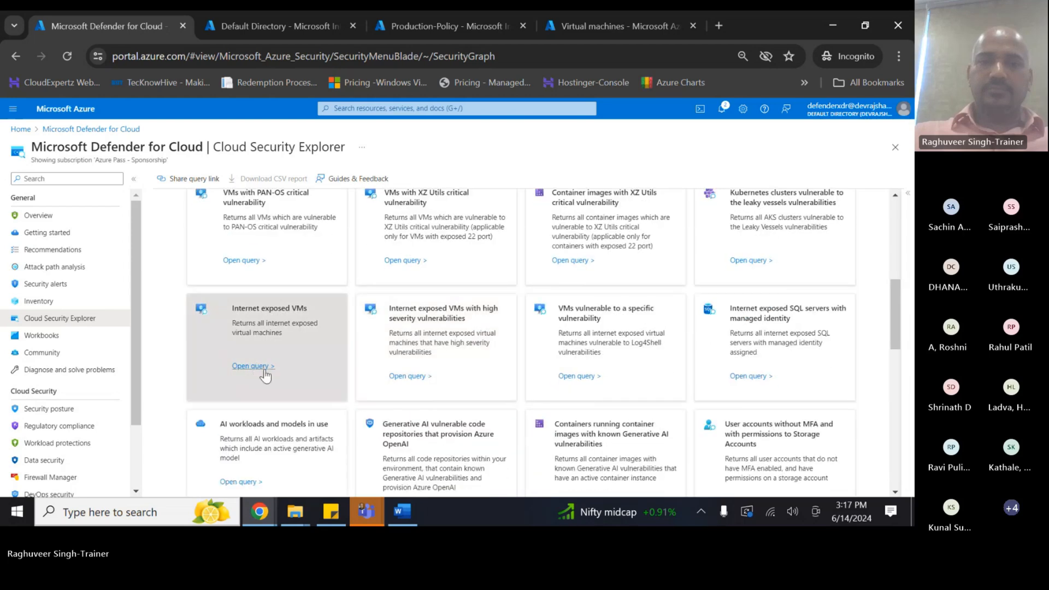
left_click(404, 376)
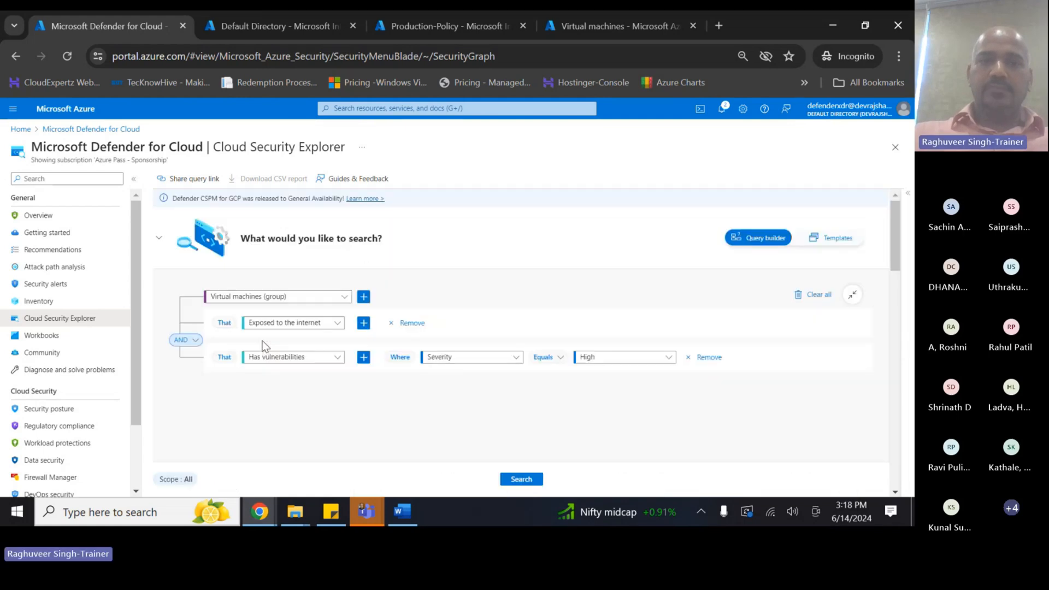
- Try the PAN-OS vulnerable VMs template, then load the Internet exposed VMs template instead
scroll(264, 345, "down", 3)
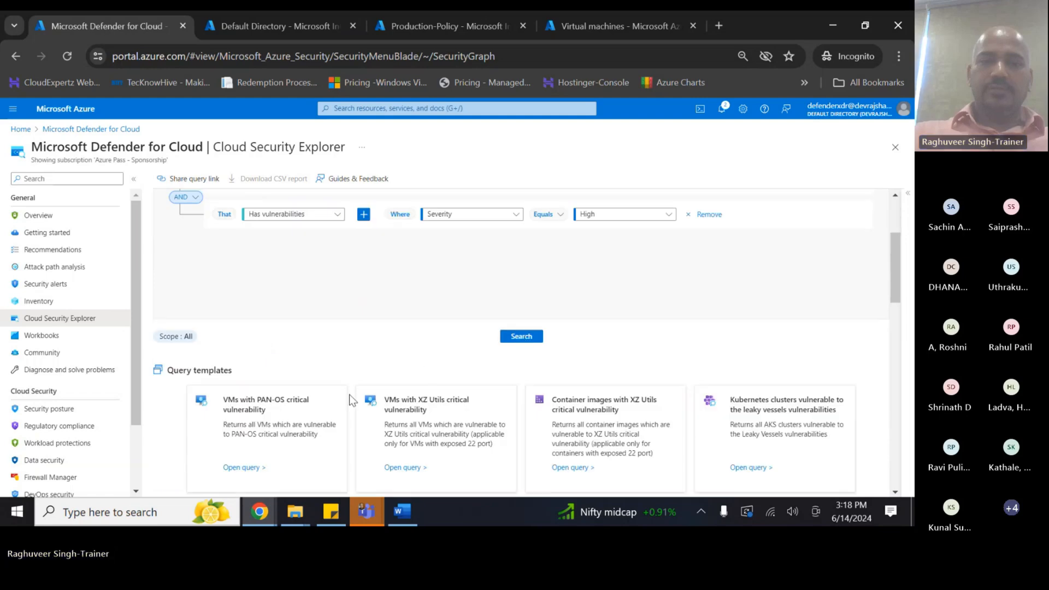
left_click(244, 470)
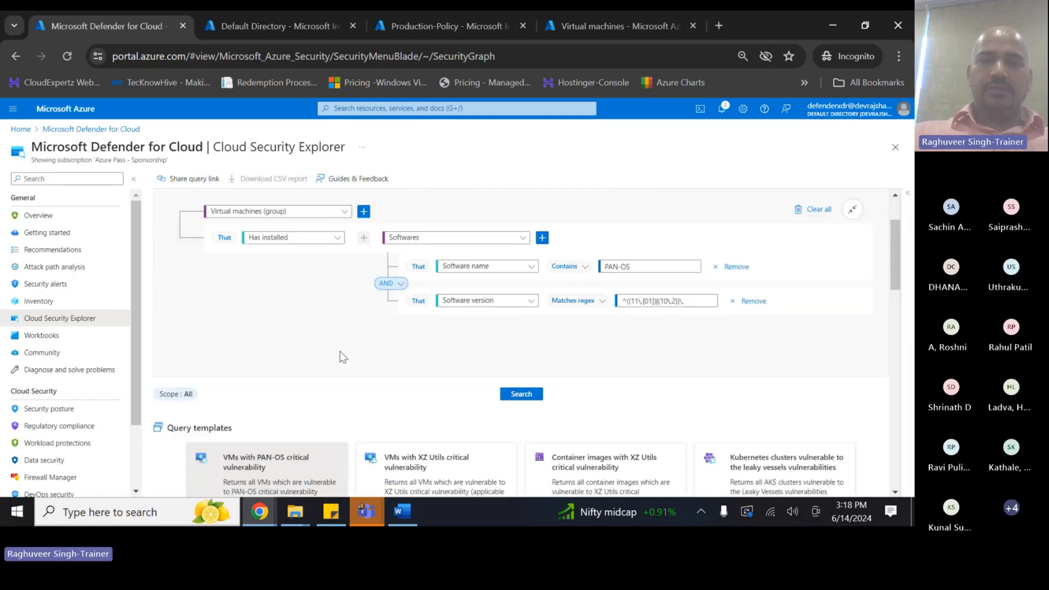
scroll(275, 343, "down", 6)
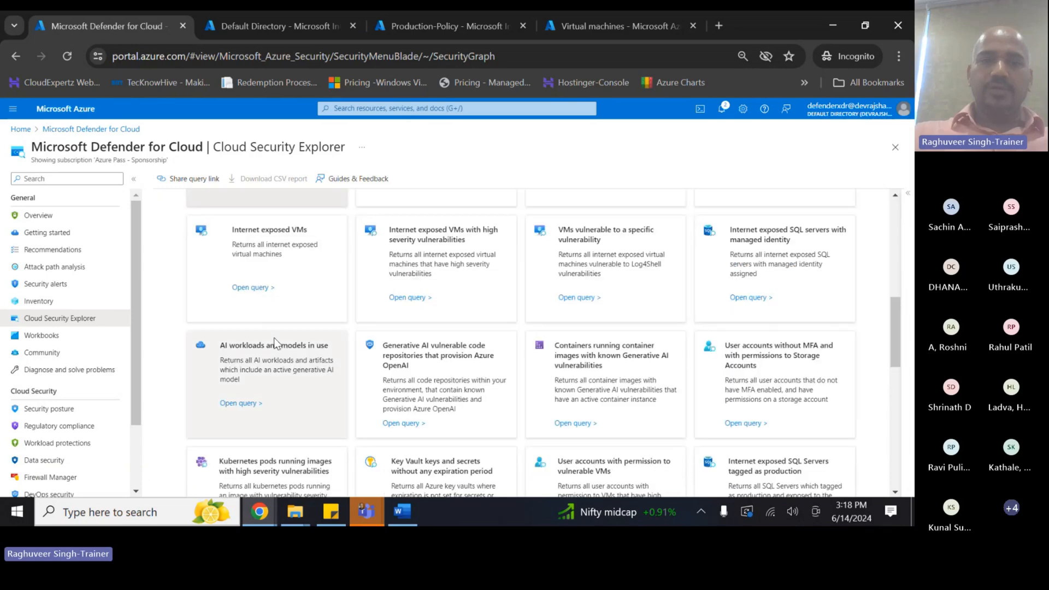
scroll(274, 343, "up", 3)
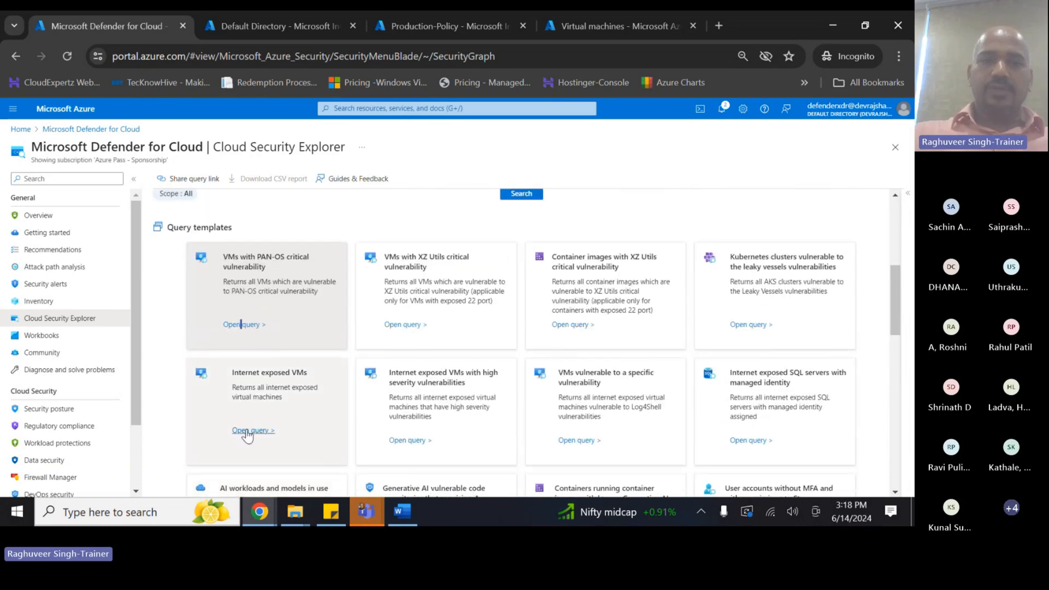
left_click(249, 431)
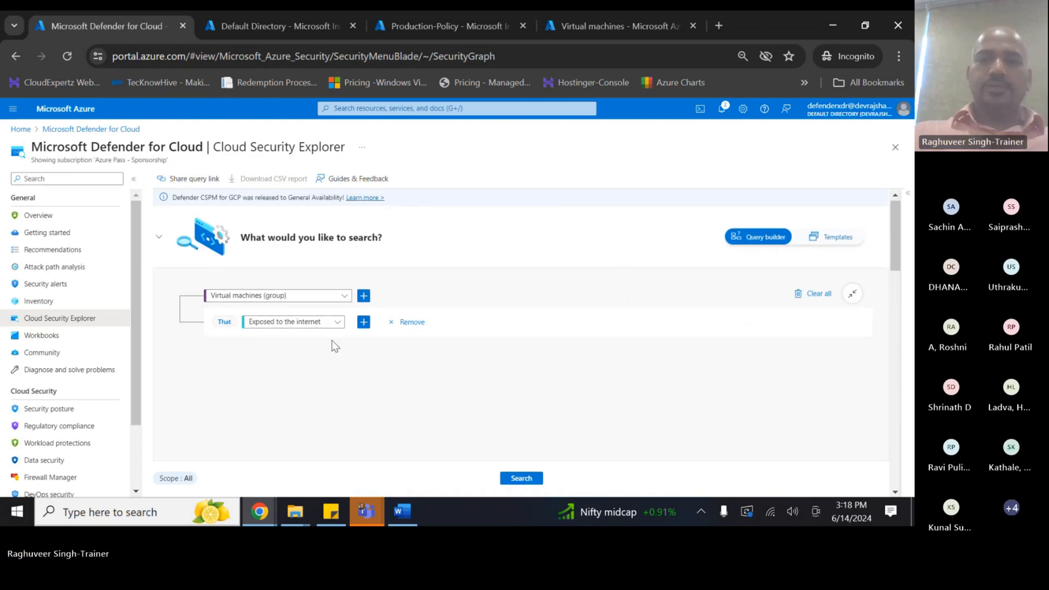
- Review the Virtual machines exposed-to-the-internet query and run it
scroll(332, 338, "down", 2)
scroll(778, 350, "up", 2)
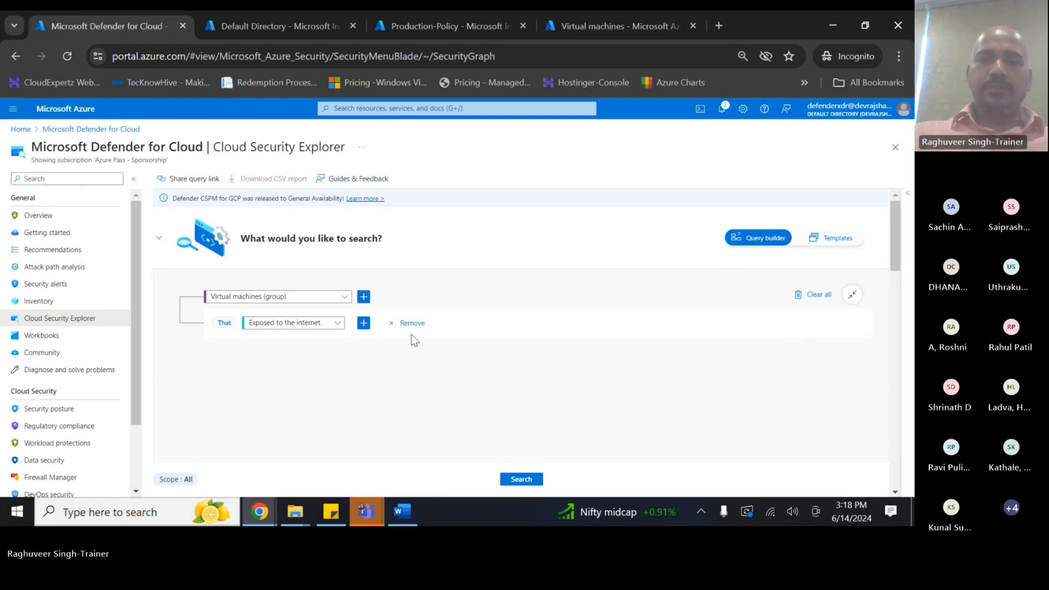
scroll(331, 336, "down", 2)
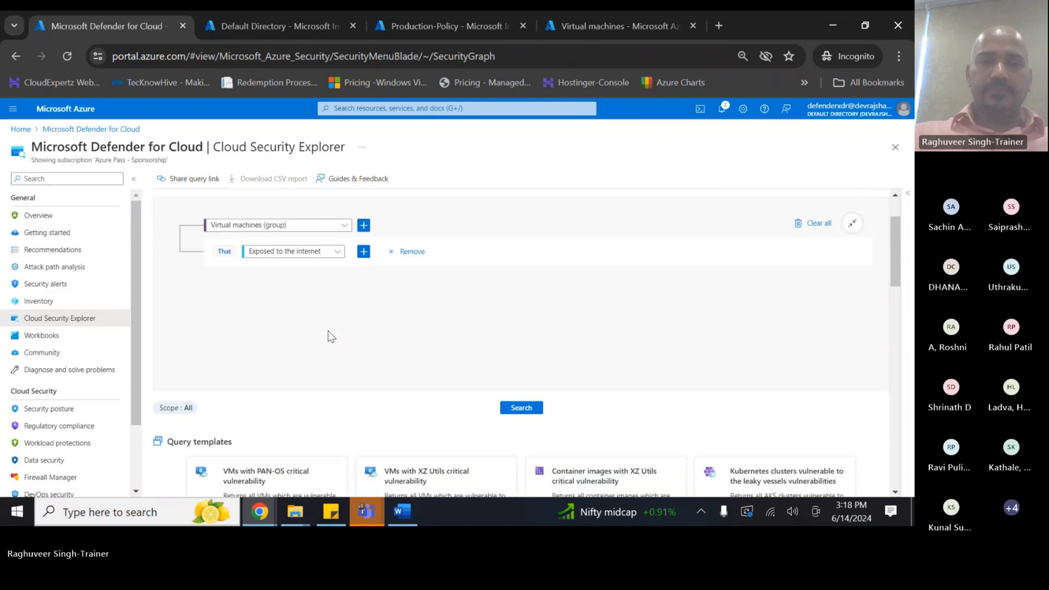
left_click(524, 408)
- Review the two internet-exposed adds-vm results, then move on to the Defender for Cloud Inventory
scroll(293, 300, "up", 2)
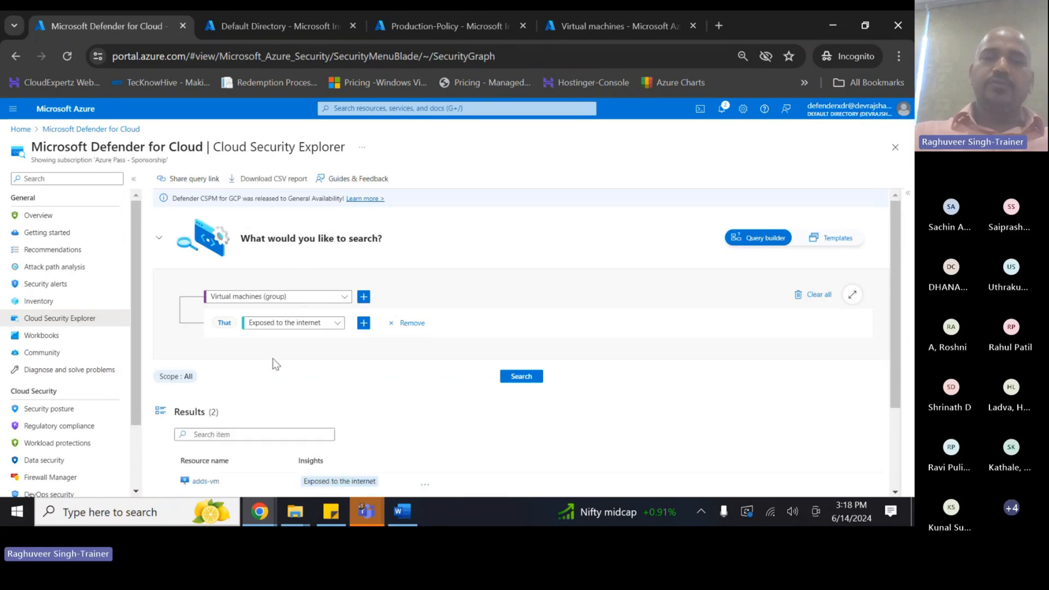
scroll(278, 359, "down", 3)
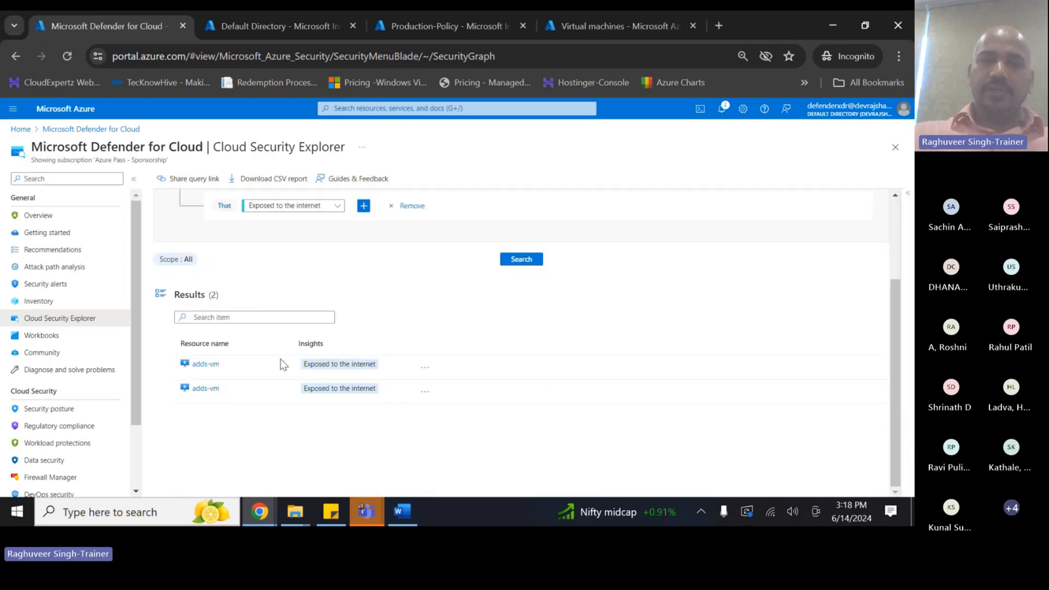
scroll(322, 265, "up", 3)
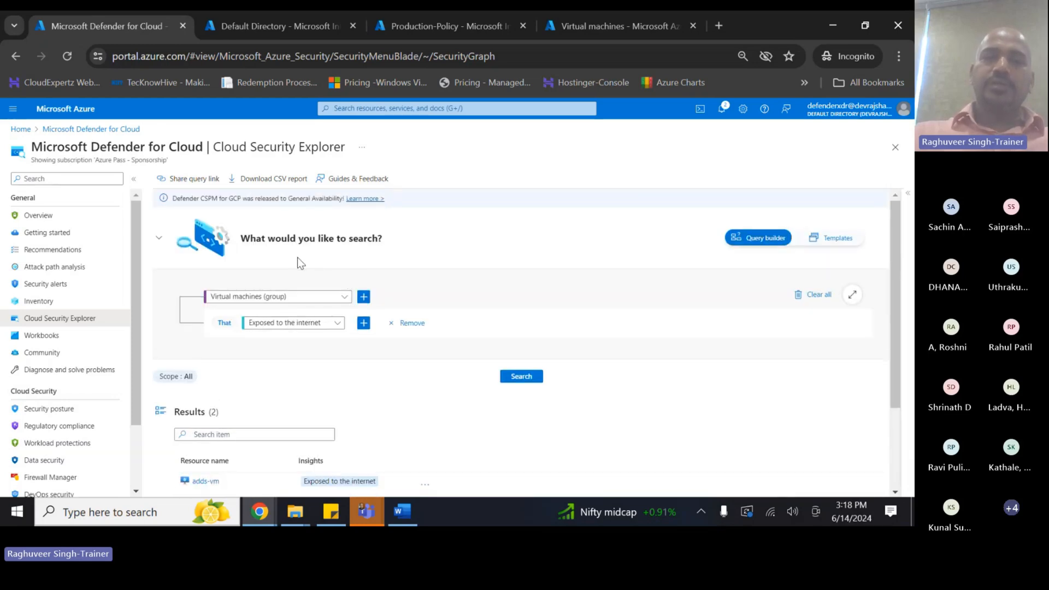
scroll(255, 369, "down", 3)
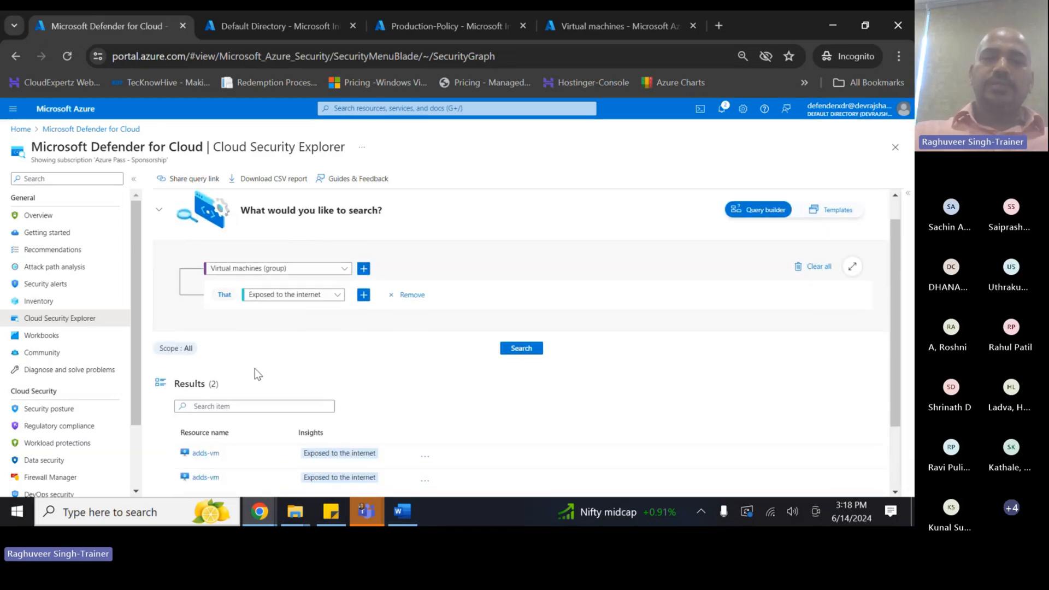
scroll(327, 390, "up", 3)
scroll(327, 390, "up", 1)
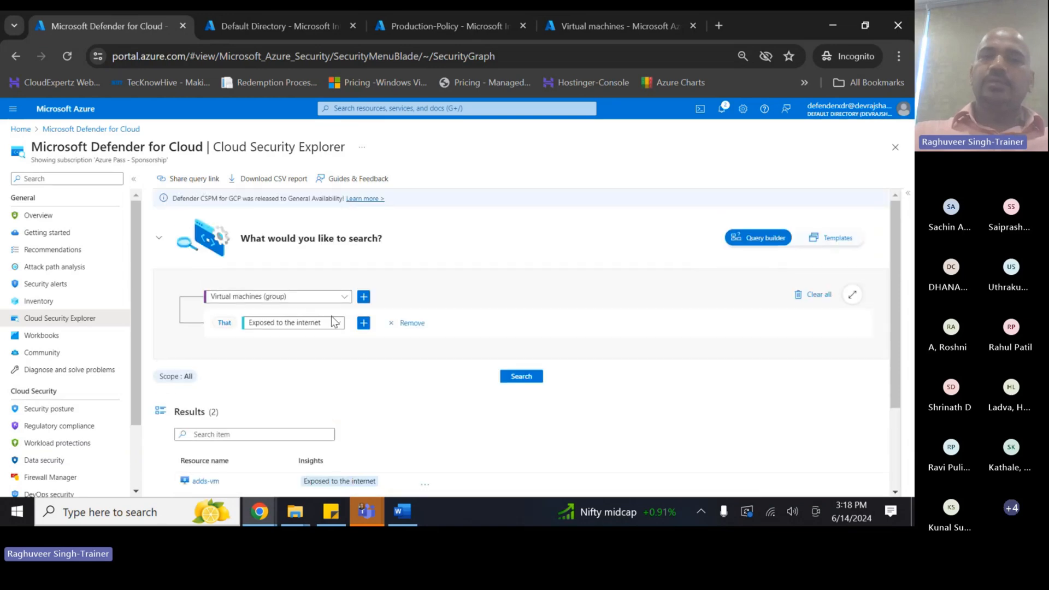
scroll(268, 388, "down", 3)
scroll(271, 392, "up", 1)
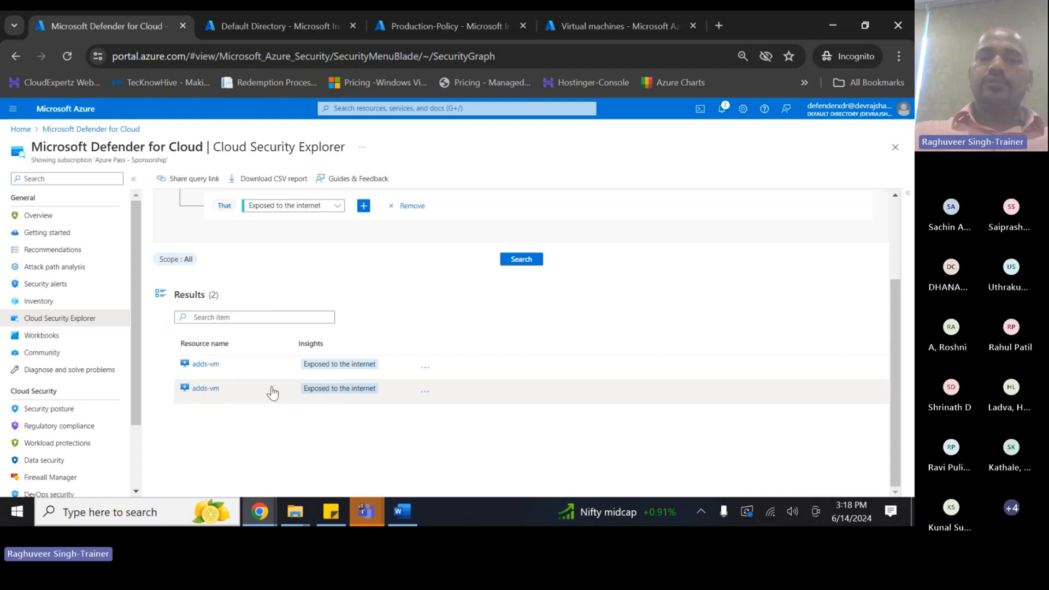
scroll(328, 399, "up", 1)
scroll(342, 394, "up", 1)
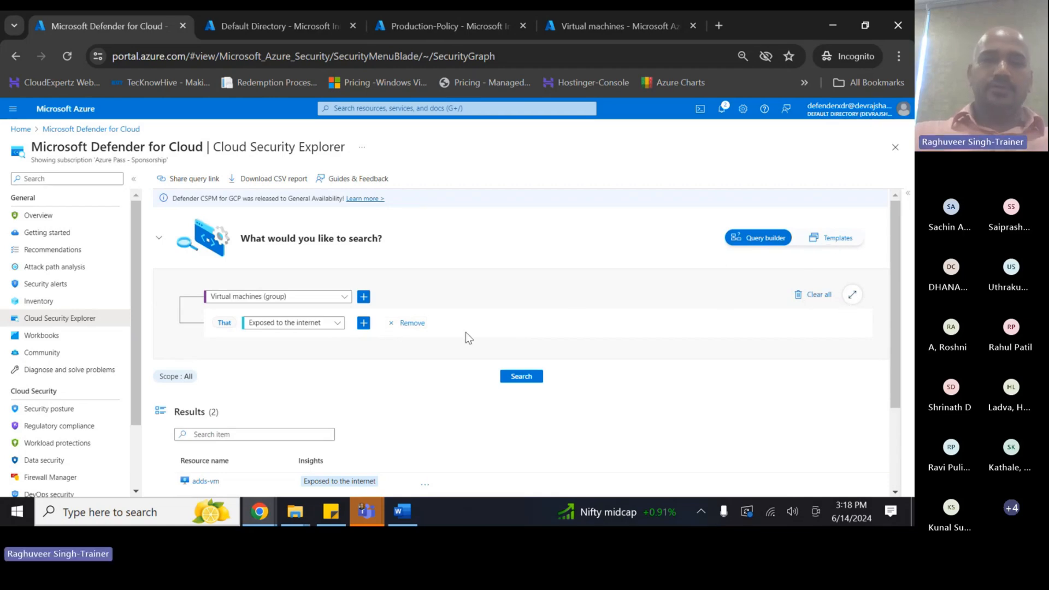
scroll(468, 338, "down", 2)
scroll(468, 337, "up", 2)
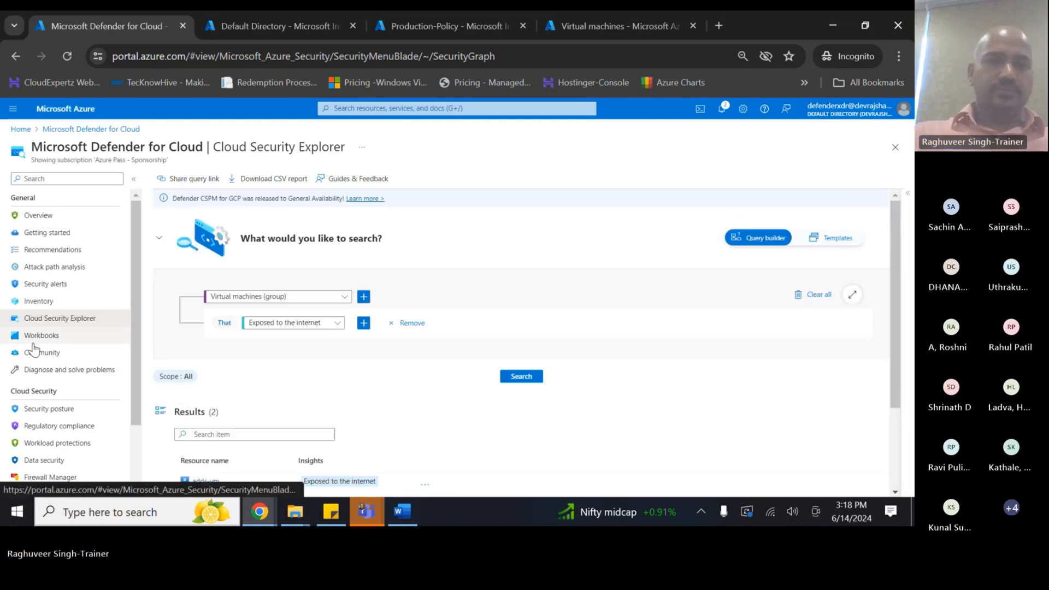
left_click(36, 301)
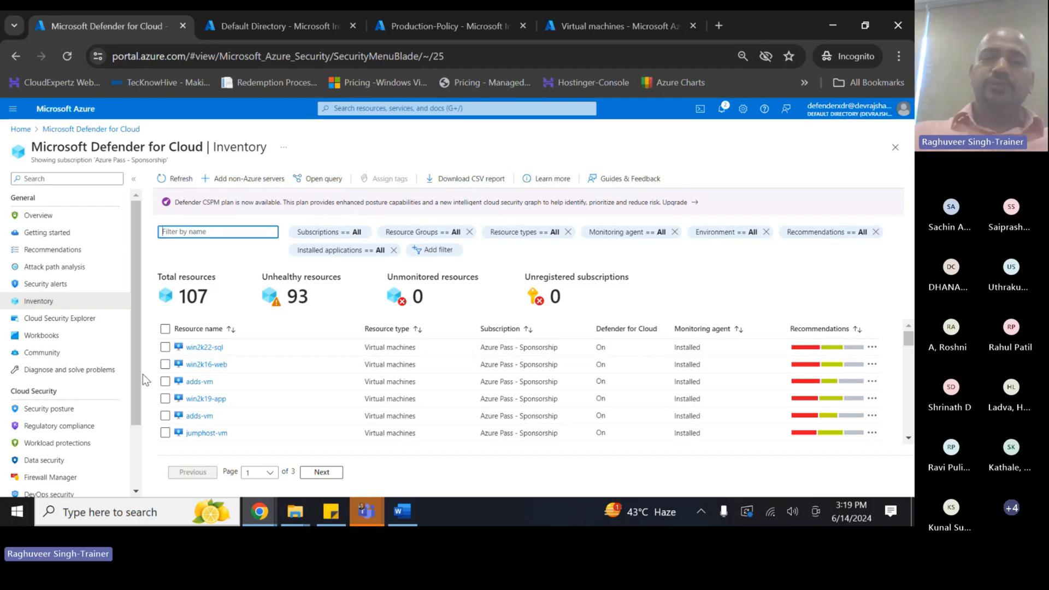
- Scroll through the inventory table of 107 resources, 93 of them unhealthy
scroll(267, 363, "down", 5)
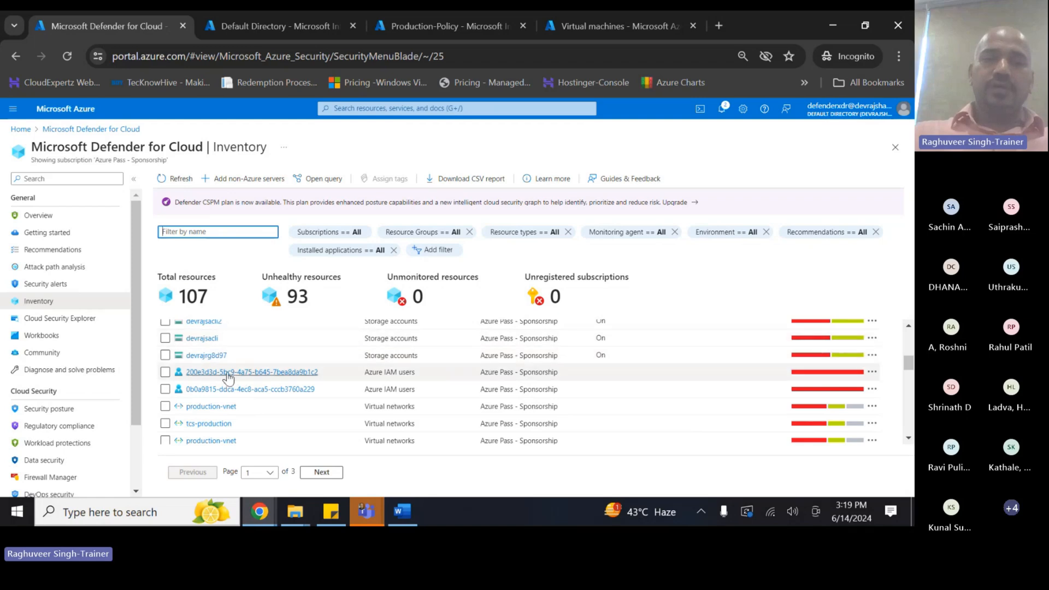
scroll(227, 375, "down", 1)
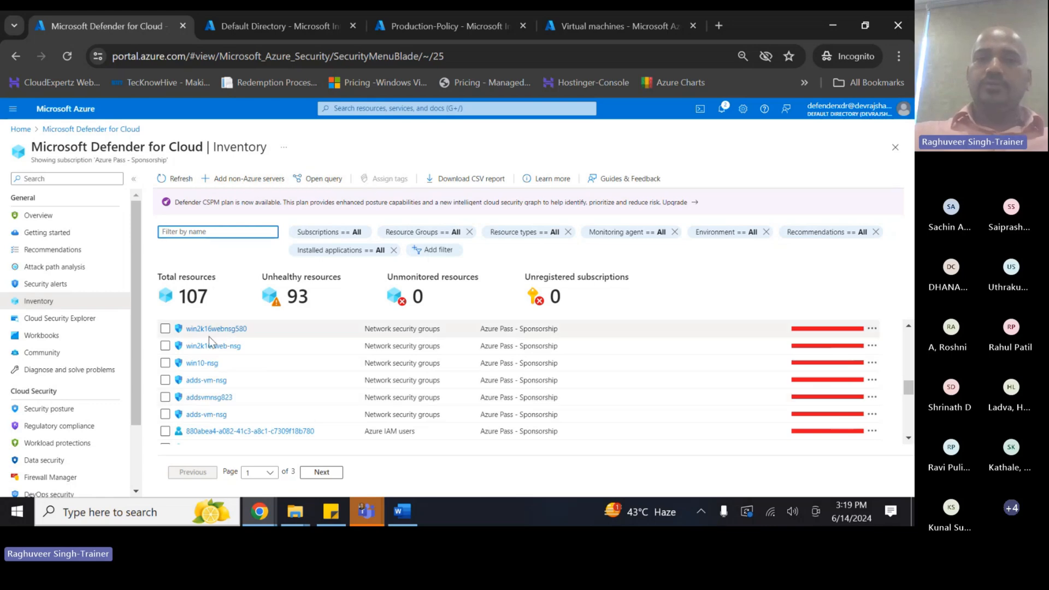
scroll(285, 432, "down", 3)
scroll(285, 432, "down", 3)
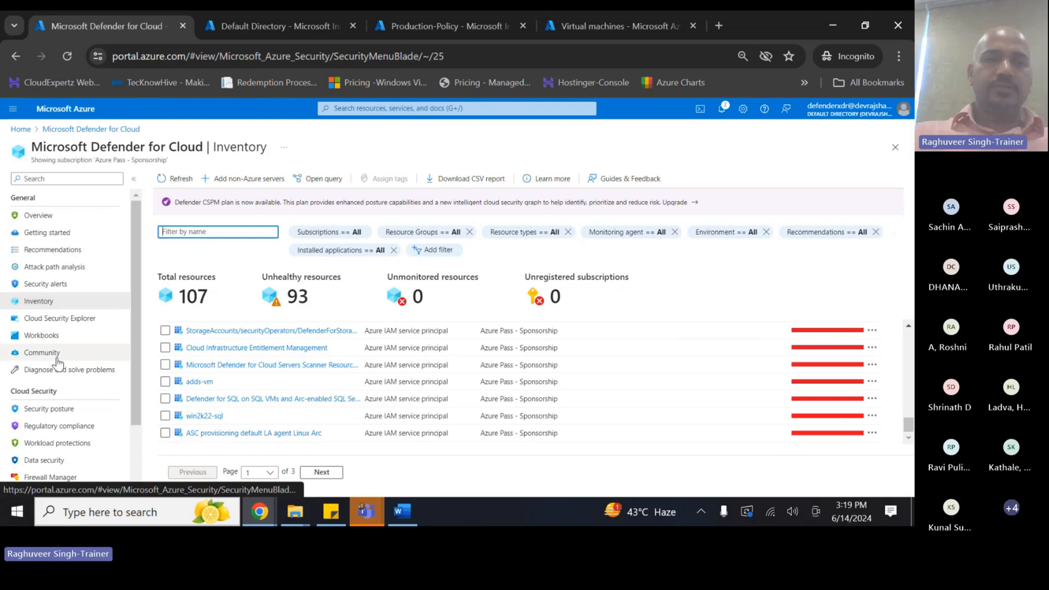
scroll(57, 363, "down", 2)
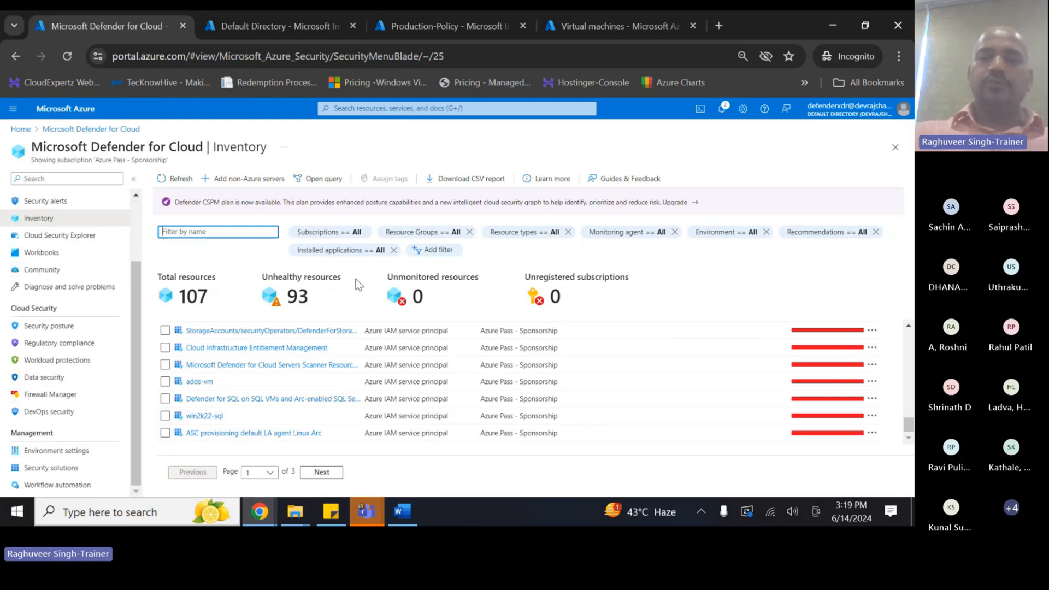
- Show all three compliance standards and browse PCI DSS 4's requirements, with 189/206 controls passed
left_click(56, 344)
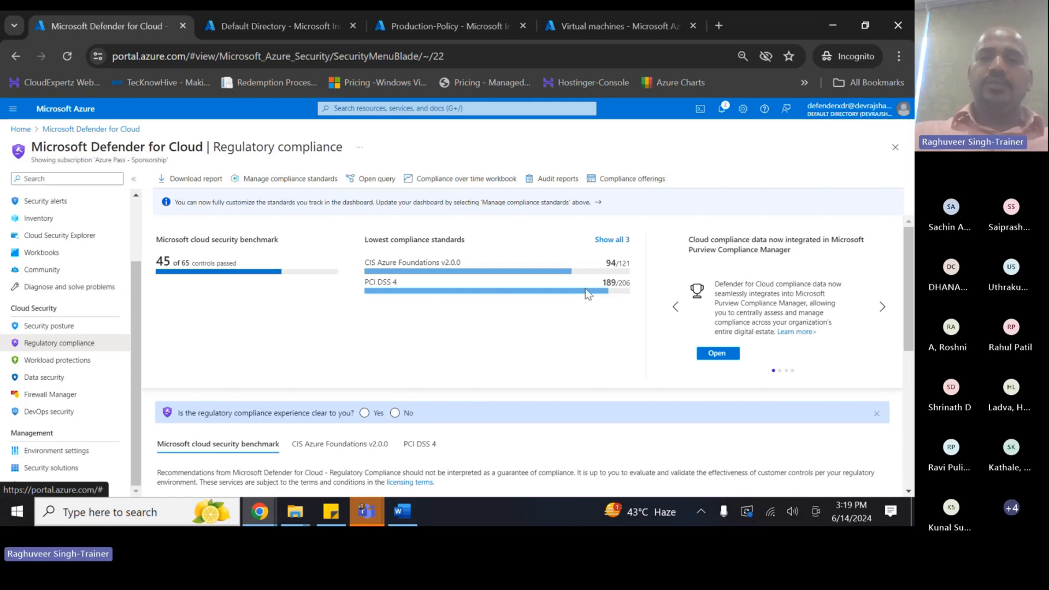
left_click(610, 240)
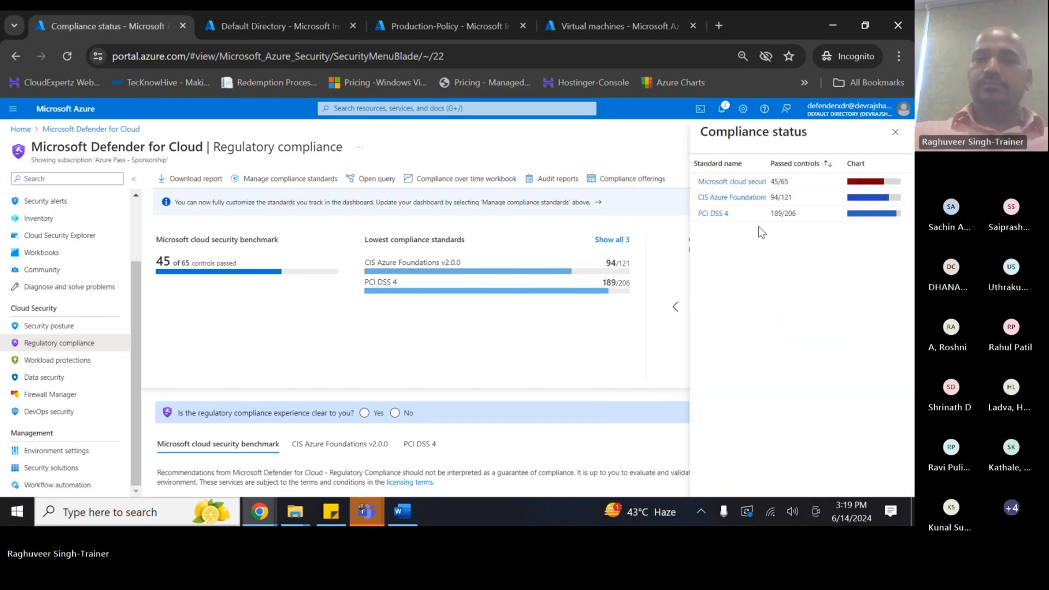
left_click(712, 214)
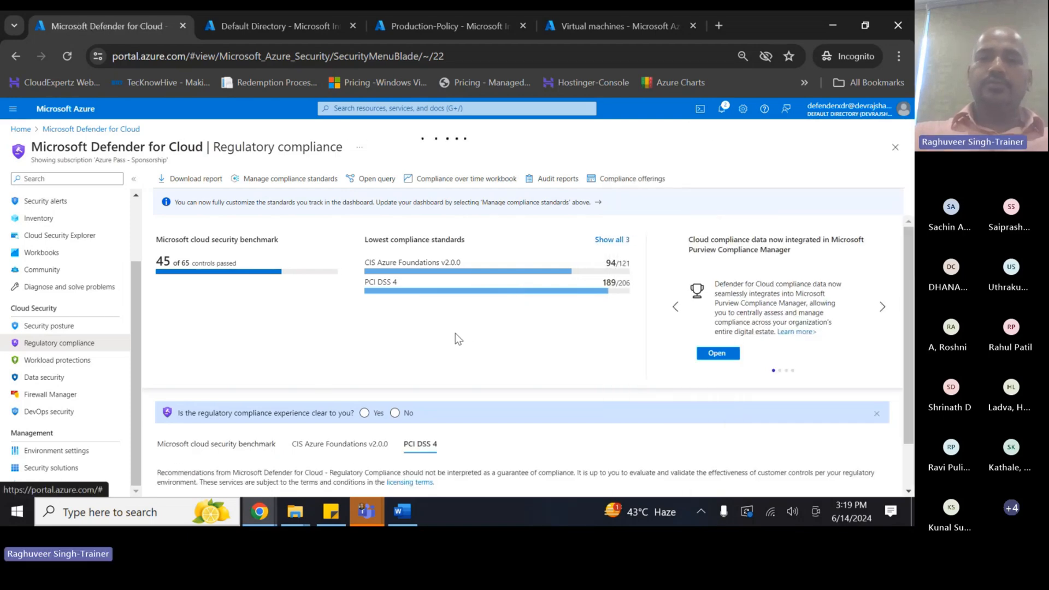
scroll(454, 334, "down", 1)
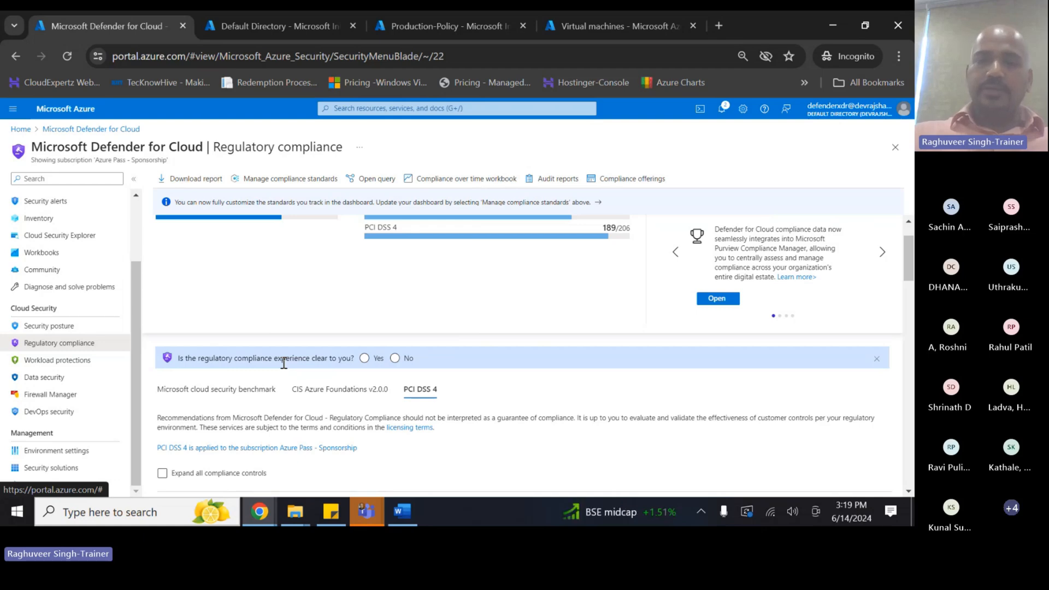
scroll(301, 384, "down", 1)
scroll(302, 384, "down", 3)
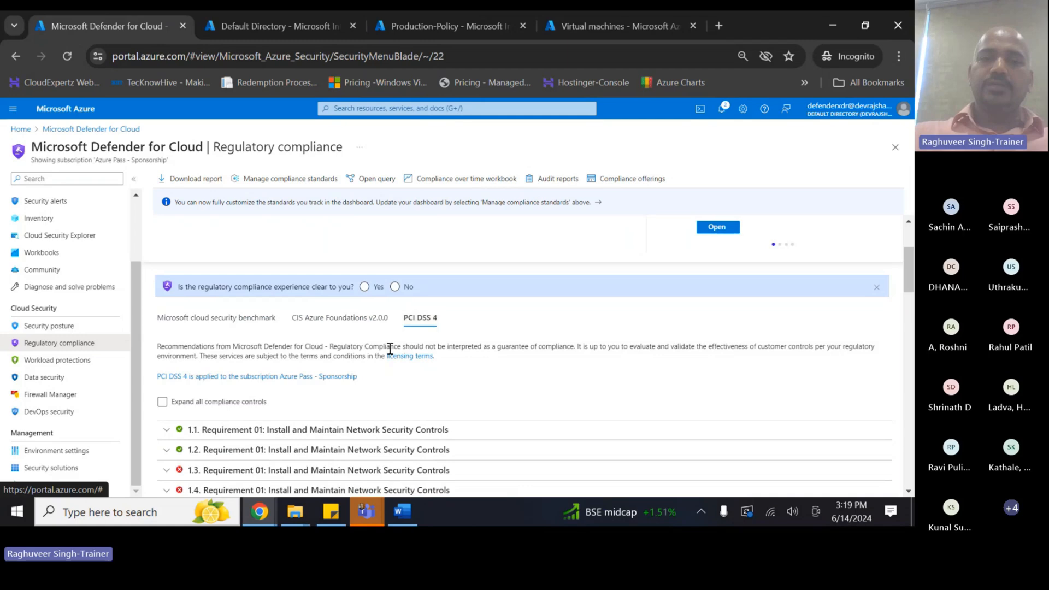
scroll(190, 288, "down", 8)
- Expand all PCI DSS 4 controls and scroll down to control 3.3.3's failing MFA assessments
left_click(171, 261)
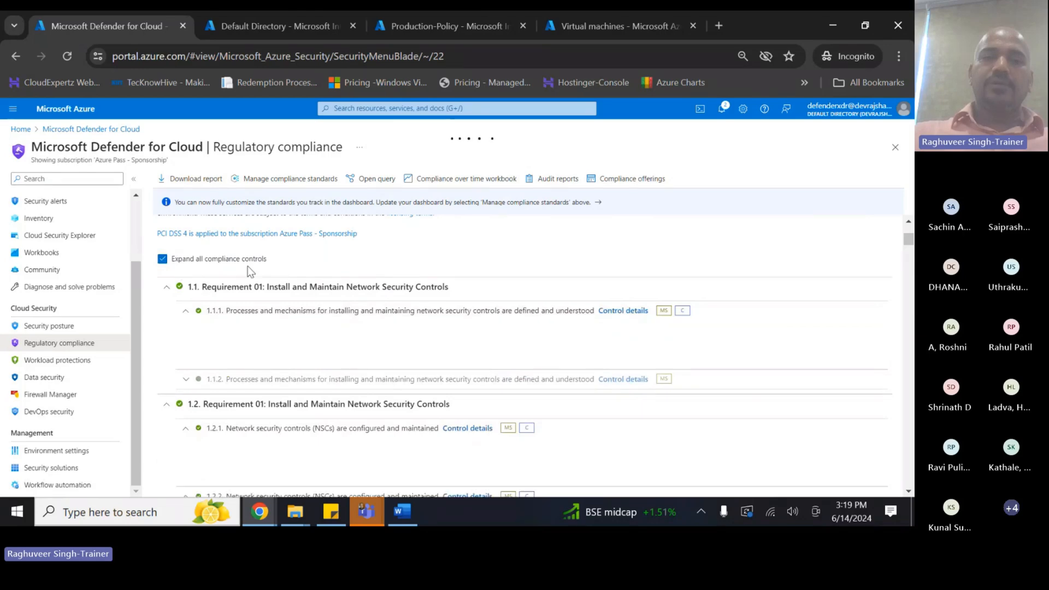
scroll(293, 278, "down", 2)
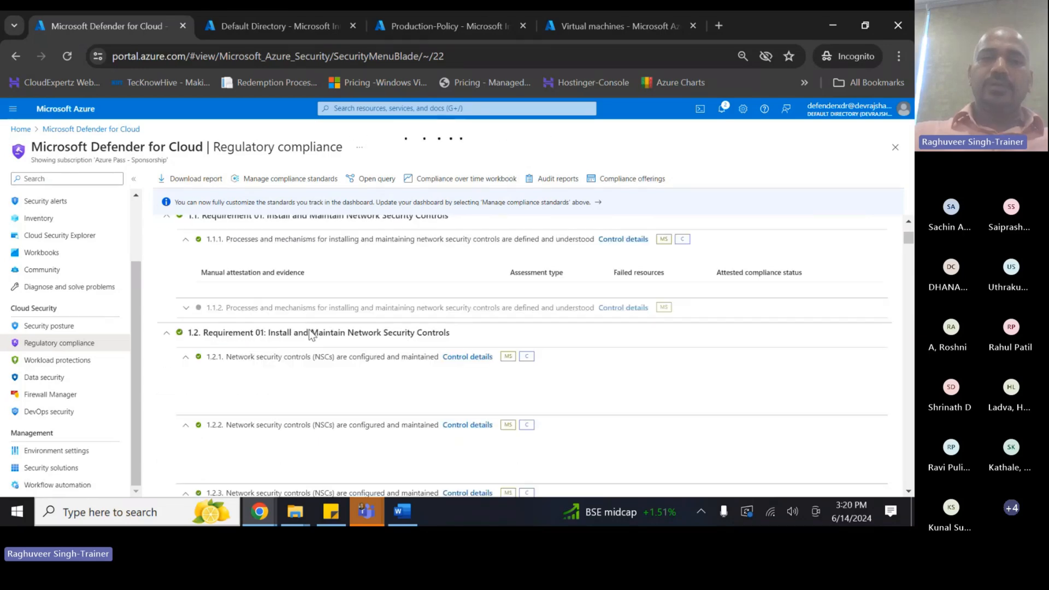
scroll(300, 338, "down", 5)
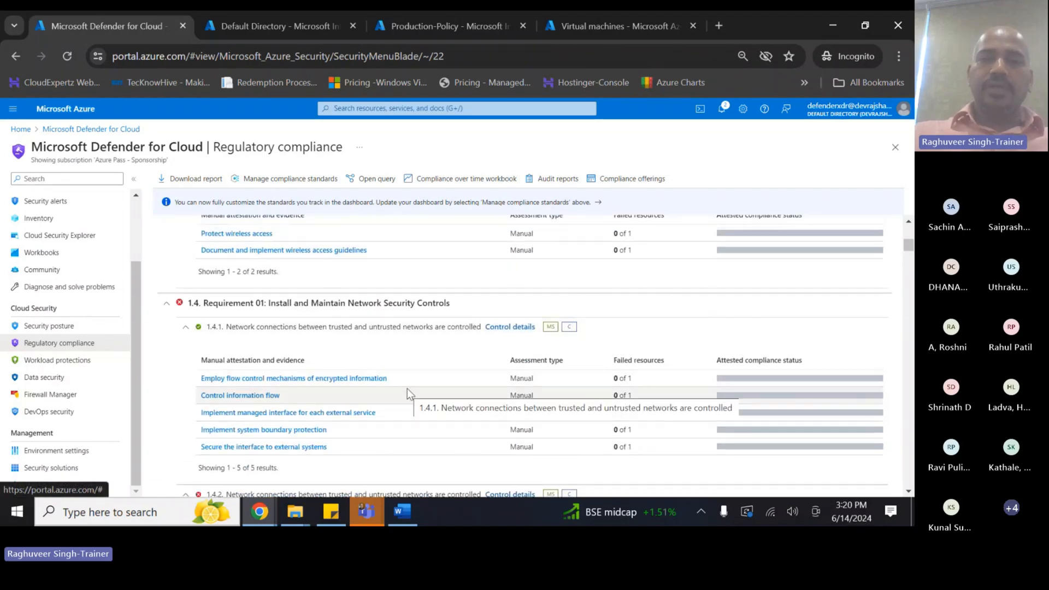
scroll(407, 388, "down", 10)
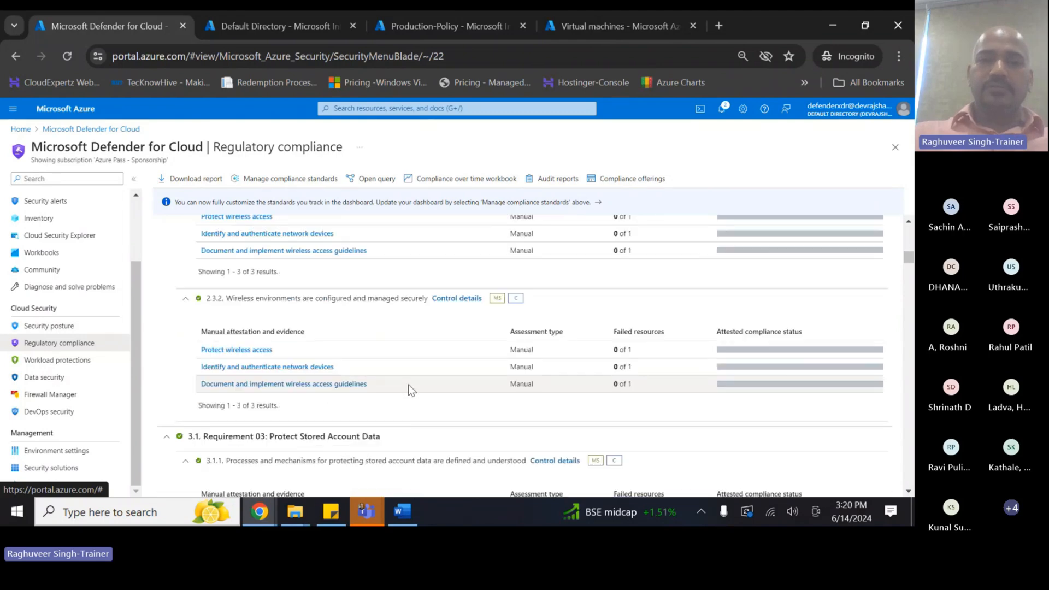
scroll(405, 393, "down", 10)
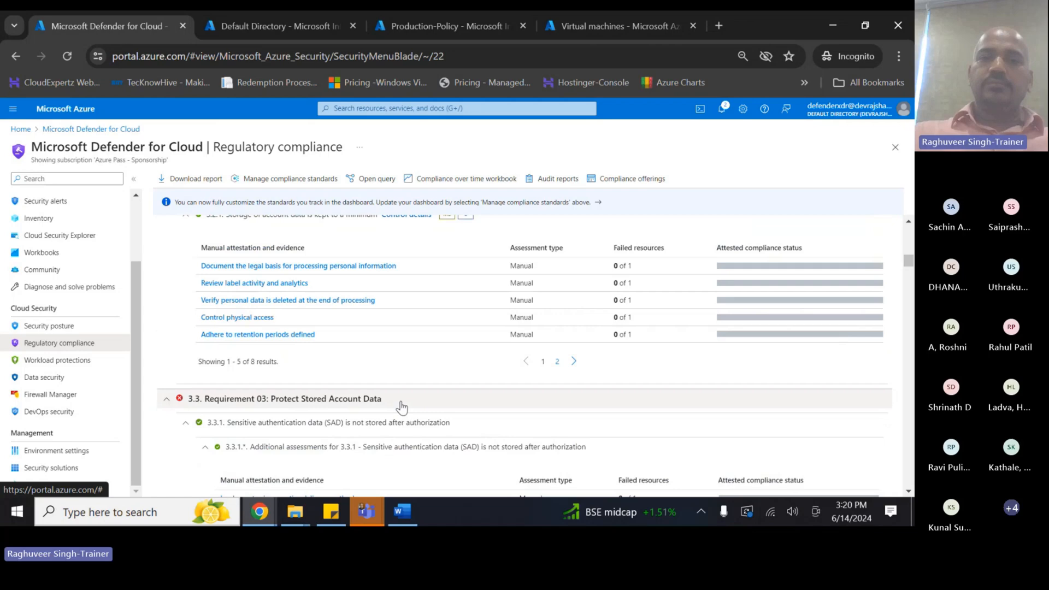
scroll(393, 398, "down", 3)
scroll(384, 388, "down", 4)
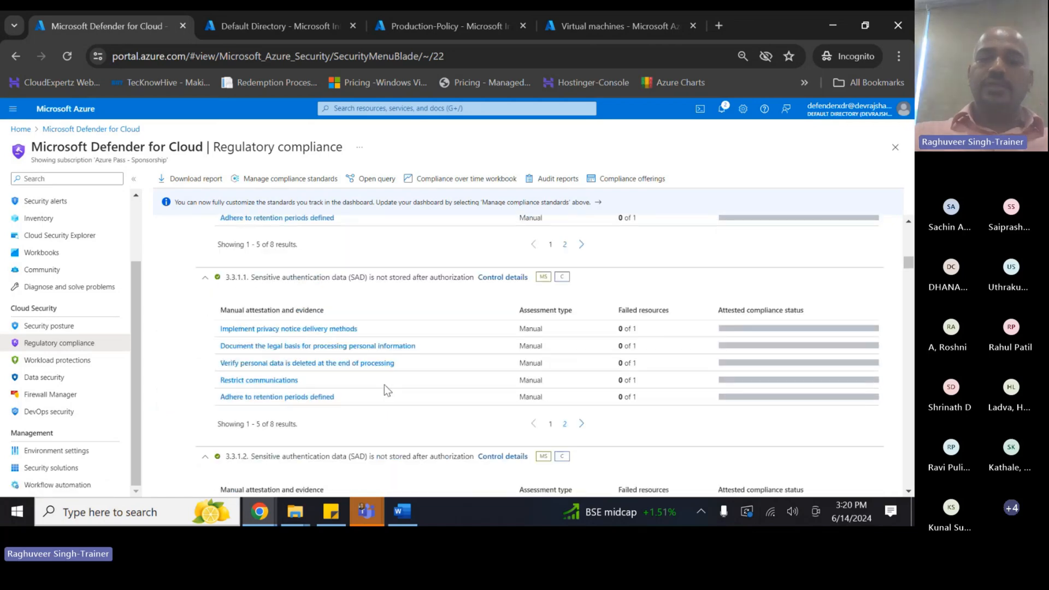
scroll(385, 388, "down", 5)
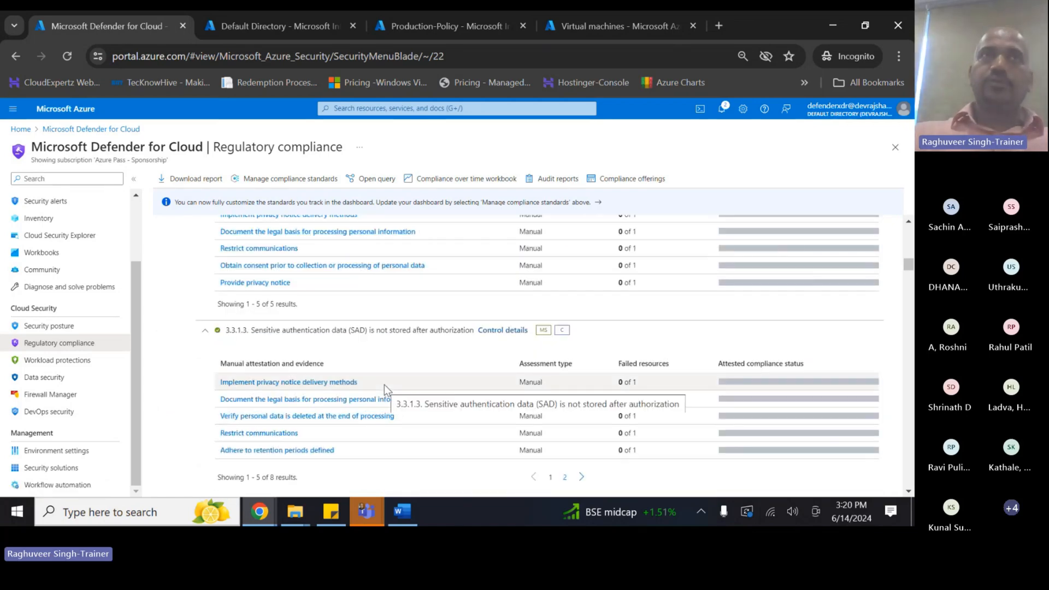
scroll(384, 385, "down", 6)
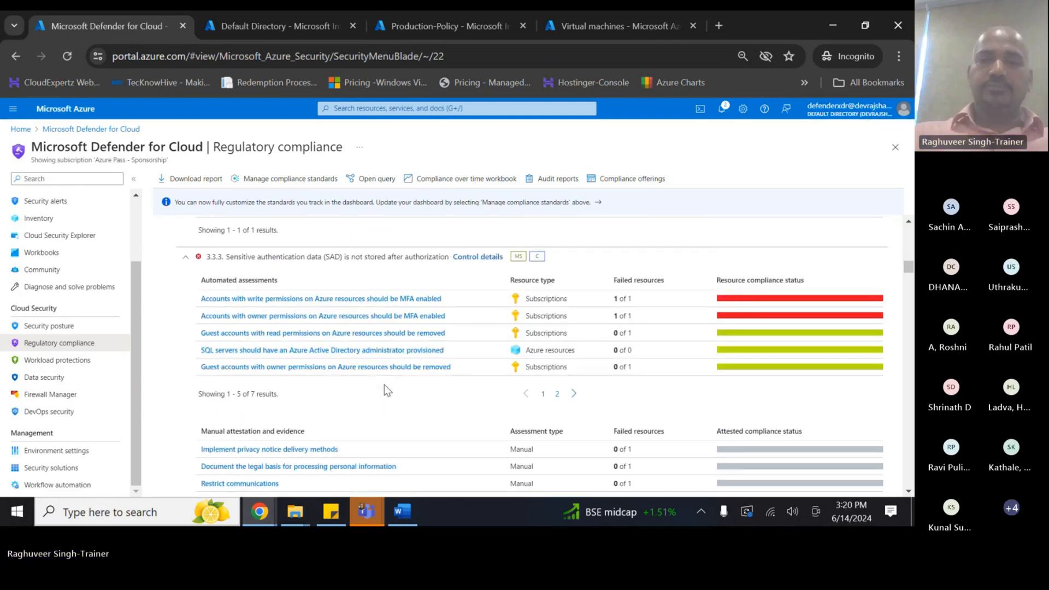
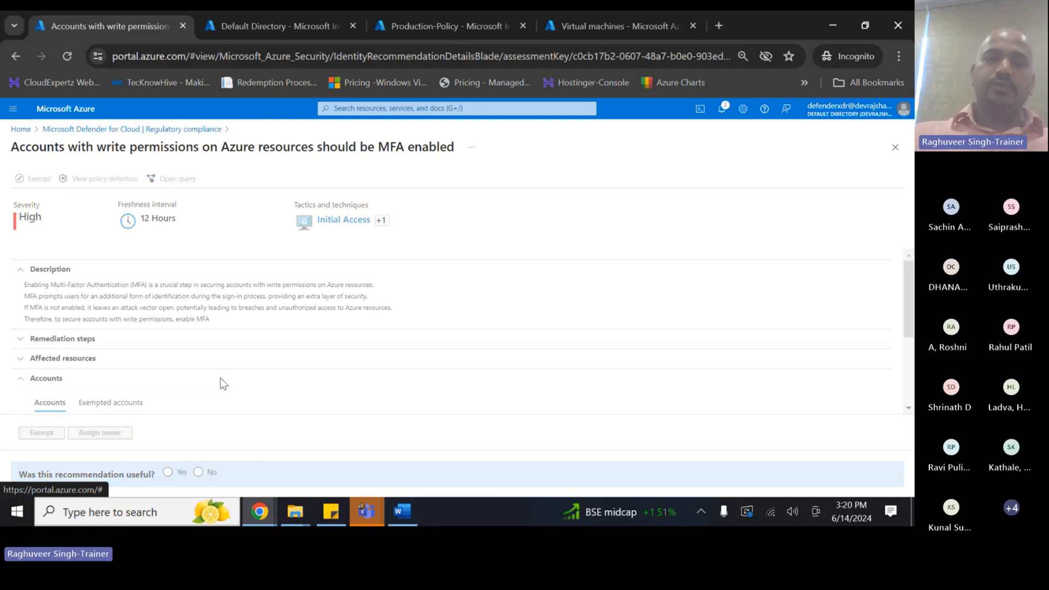
- Re-expand the Accounts section to review the accounts affected by the MFA recommendation
left_click(20, 381)
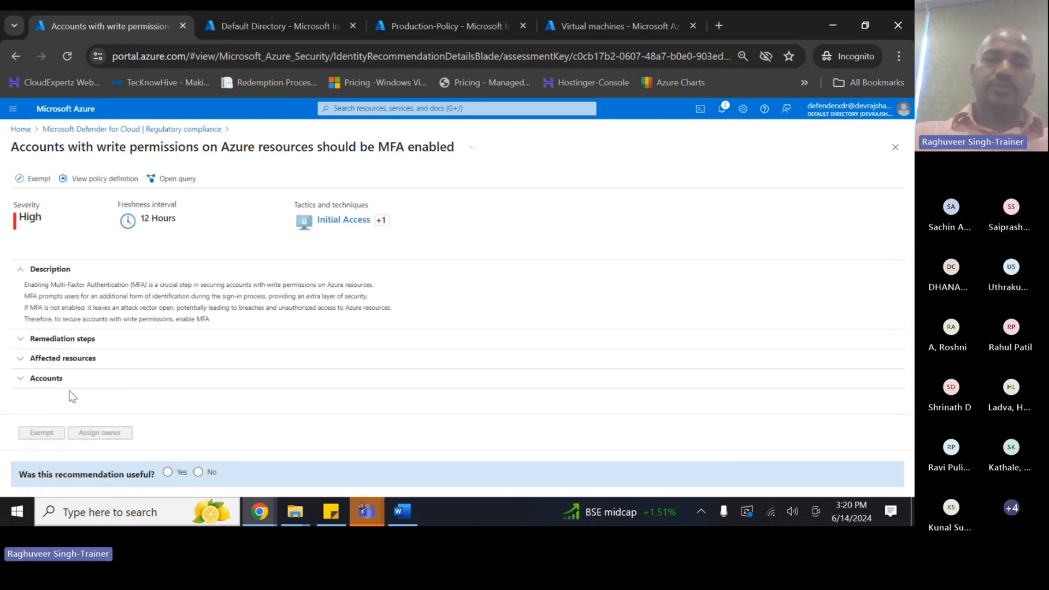
left_click(18, 384)
scroll(111, 401, "down", 3)
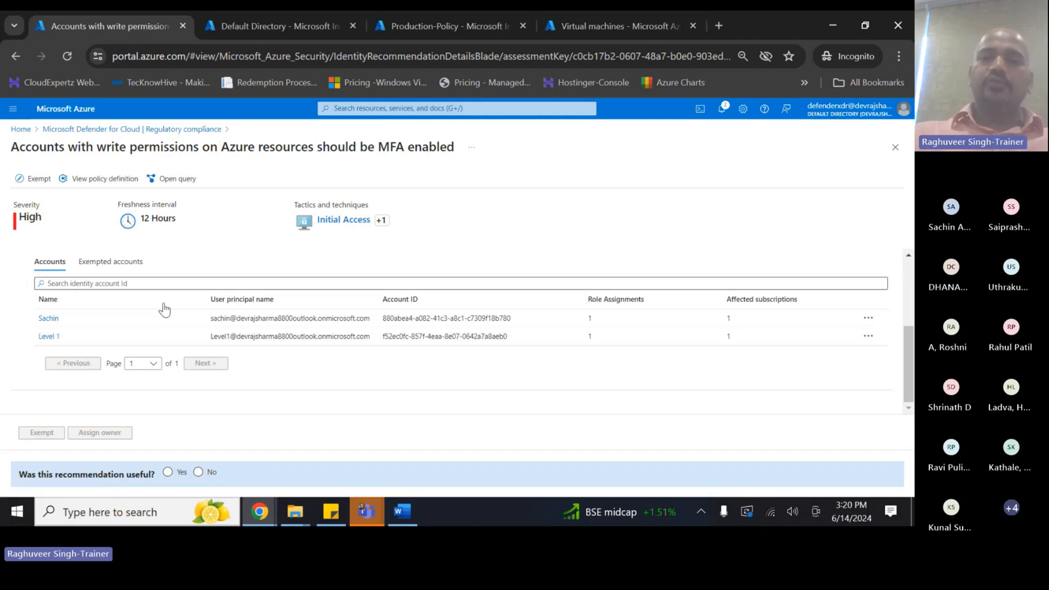
scroll(123, 353, "up", 3)
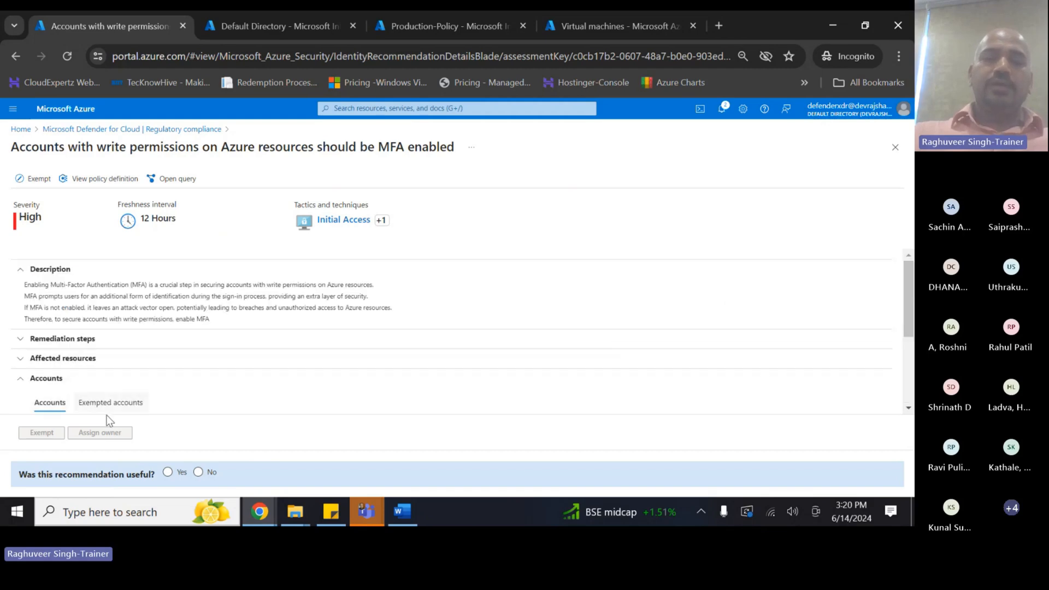
- Expand the recommendation's Remediation steps and read through them
left_click(22, 338)
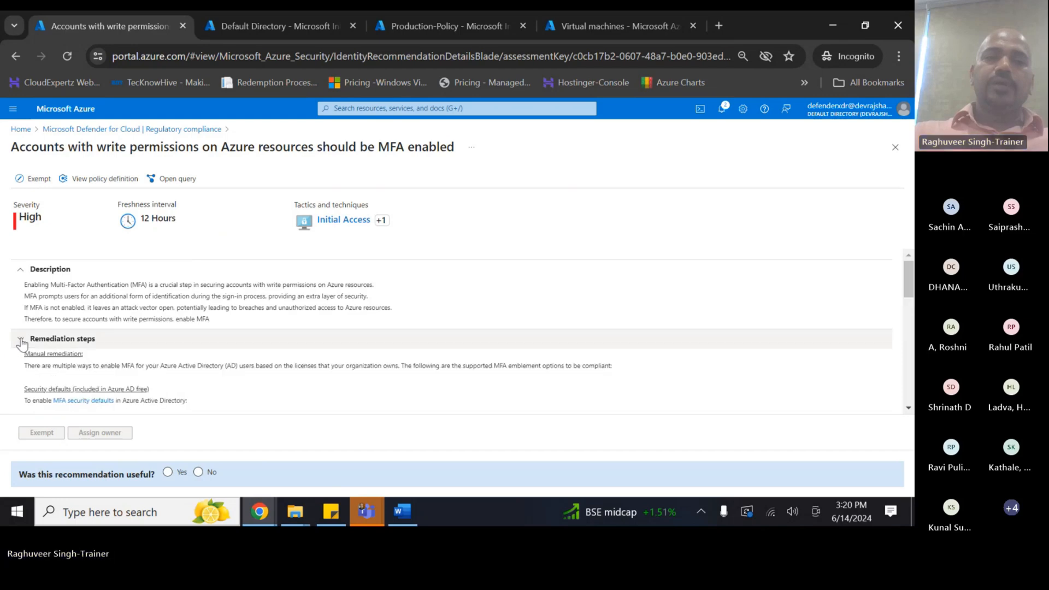
scroll(153, 389, "down", 1)
scroll(88, 355, "down", 1)
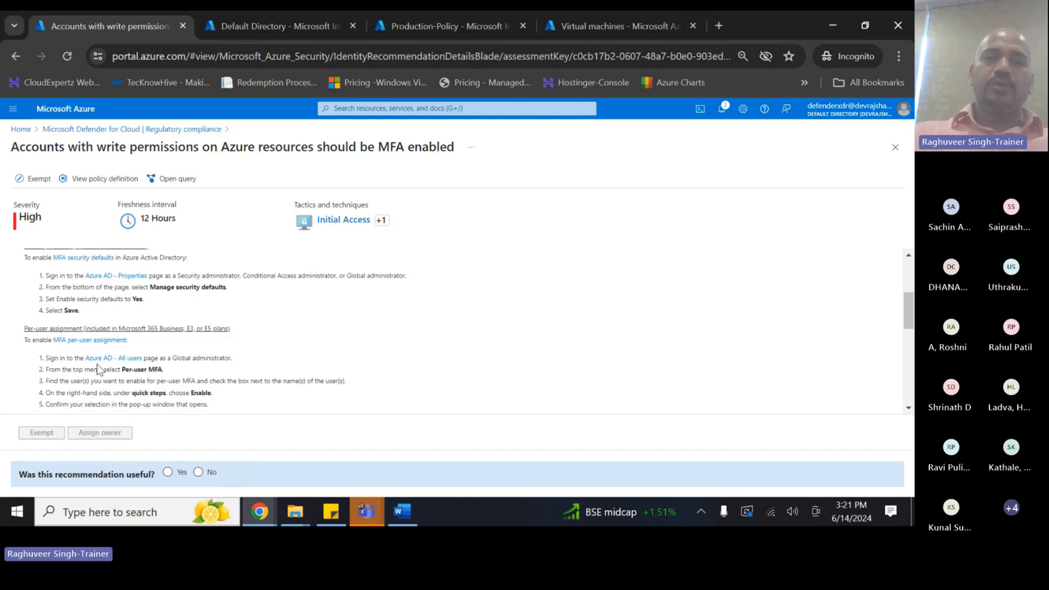
scroll(98, 360, "down", 1)
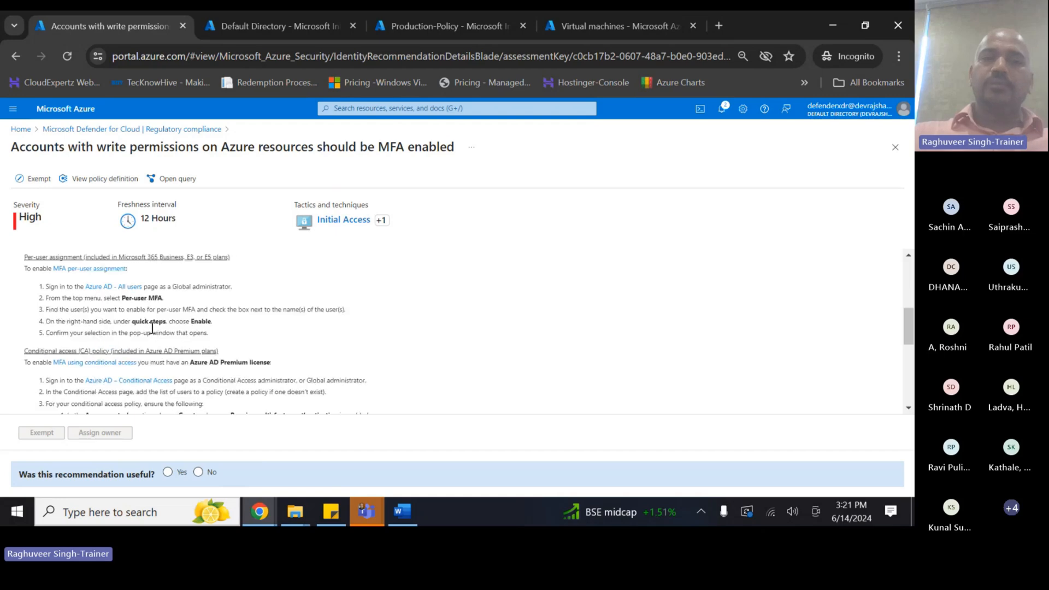
scroll(191, 365, "down", 2)
scroll(191, 366, "down", 2)
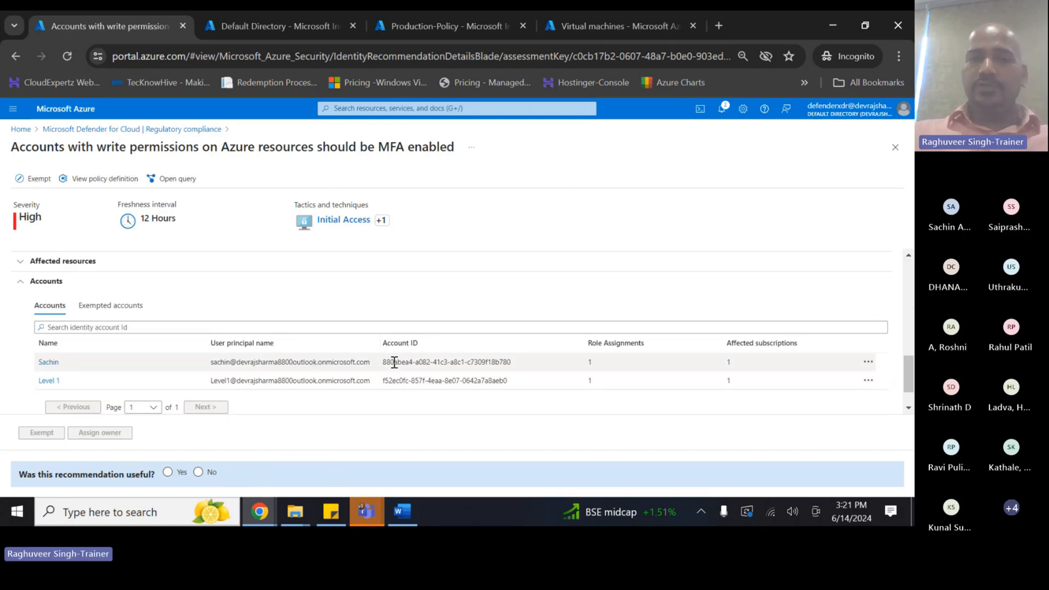
- Highlight the recommendation title, then go back to the Regulatory compliance page
left_click_drag(12, 146, 244, 146)
left_click(337, 127)
left_click_drag(340, 129, 338, 147)
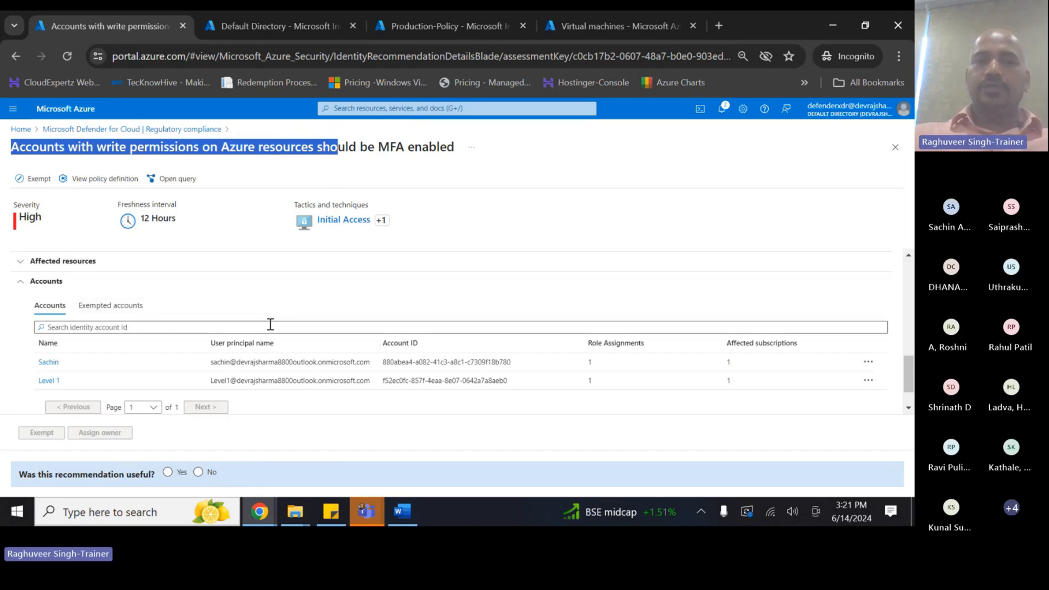
scroll(269, 325, "up", 5)
left_click(71, 131)
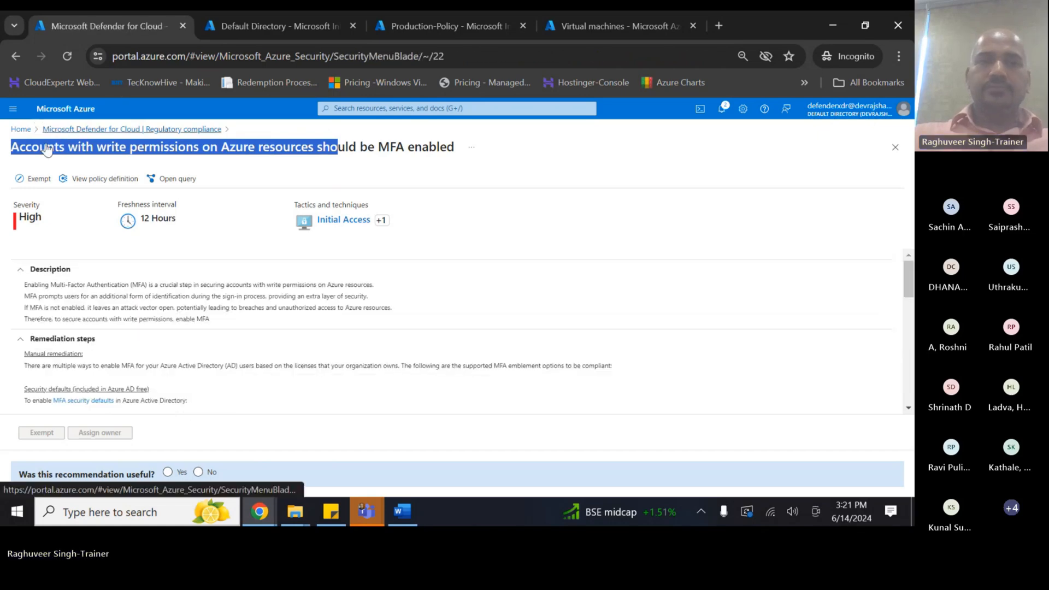
scroll(305, 308, "down", 10)
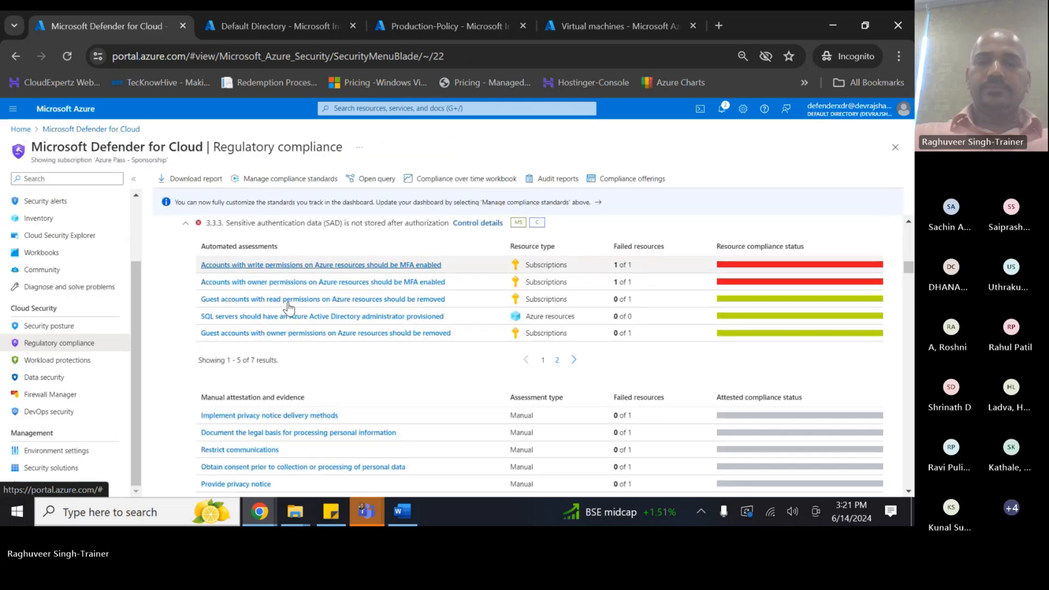
scroll(309, 311, "down", 10)
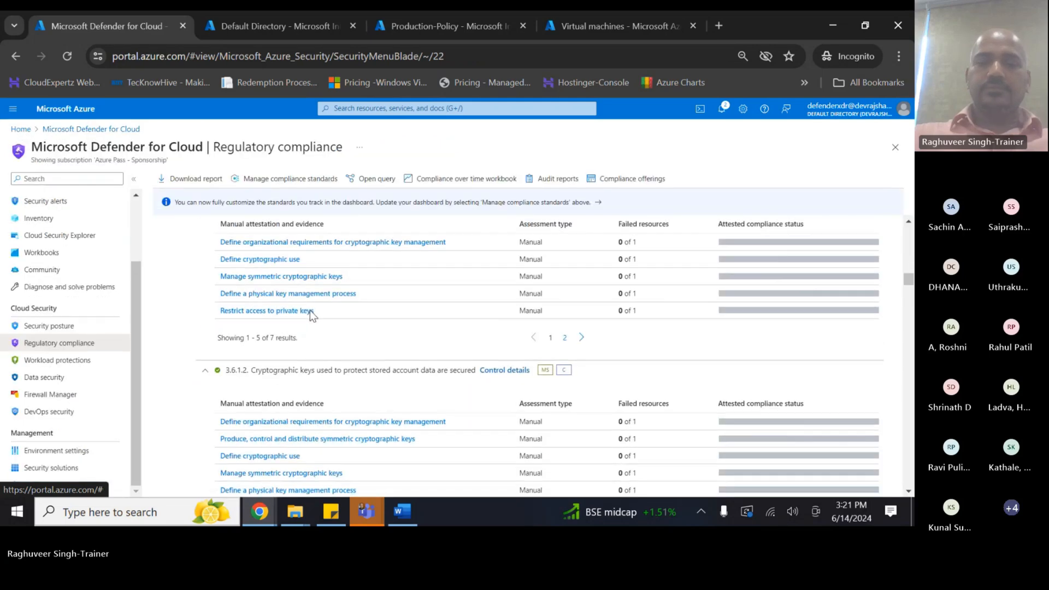
scroll(308, 322, "down", 10)
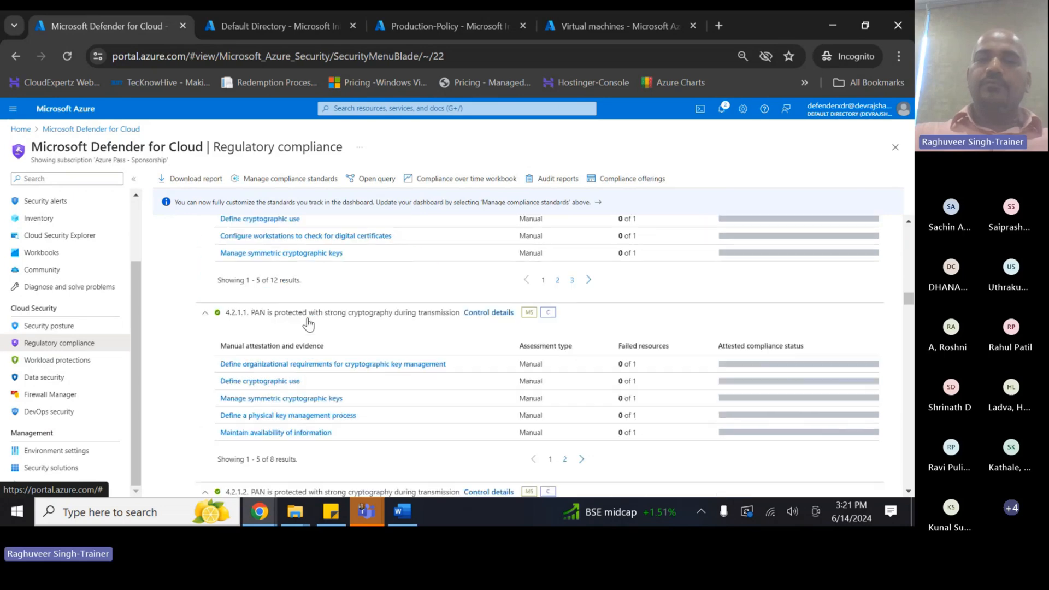
scroll(308, 326, "down", 10)
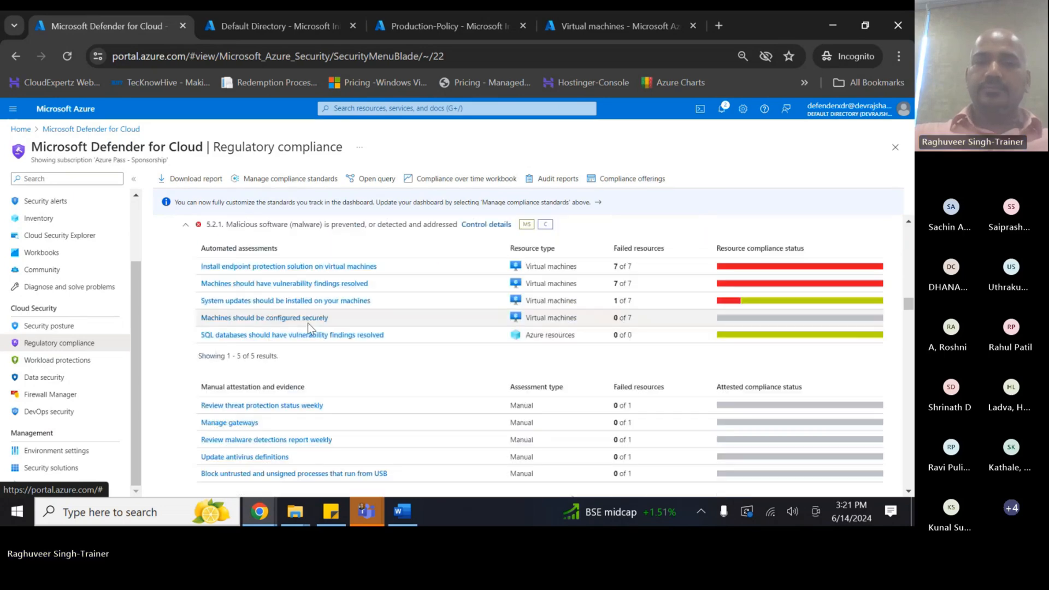
scroll(308, 327, "down", 10)
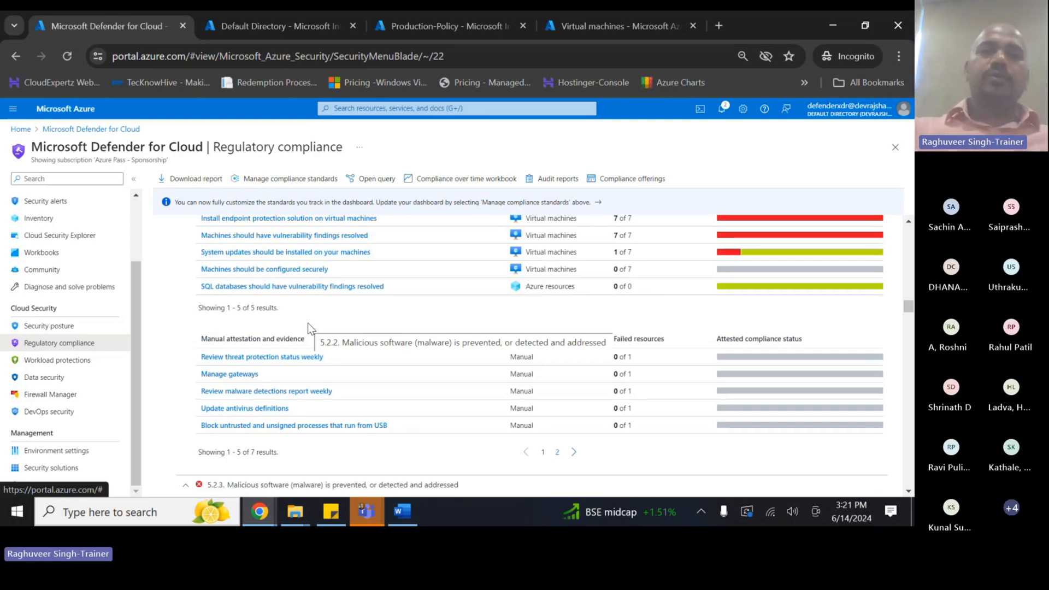
scroll(303, 320, "up", 10)
scroll(303, 320, "up", 10)
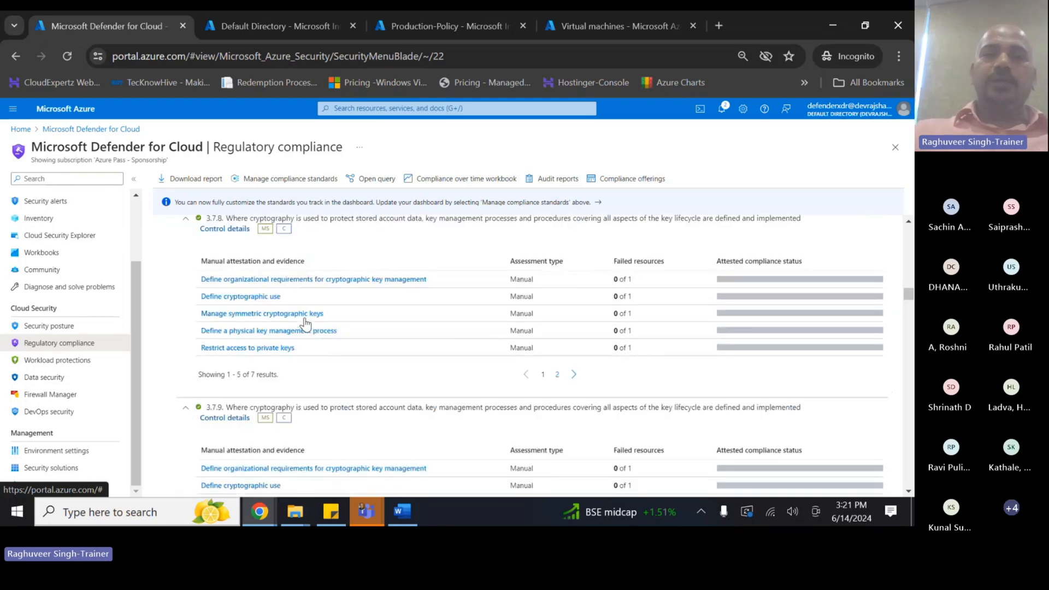
scroll(319, 305, "up", 10)
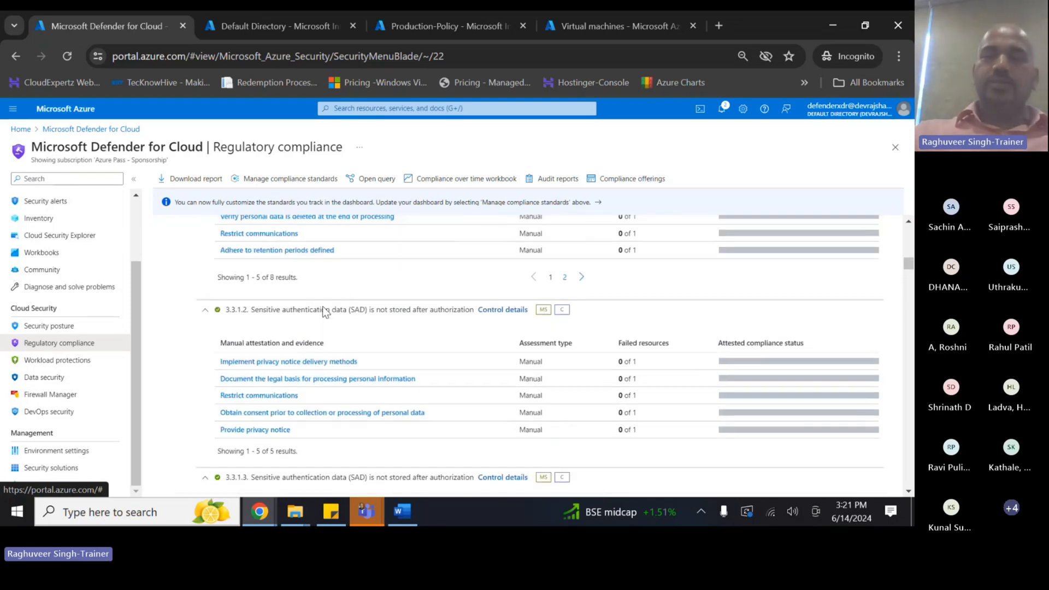
scroll(909, 244, "up", 10)
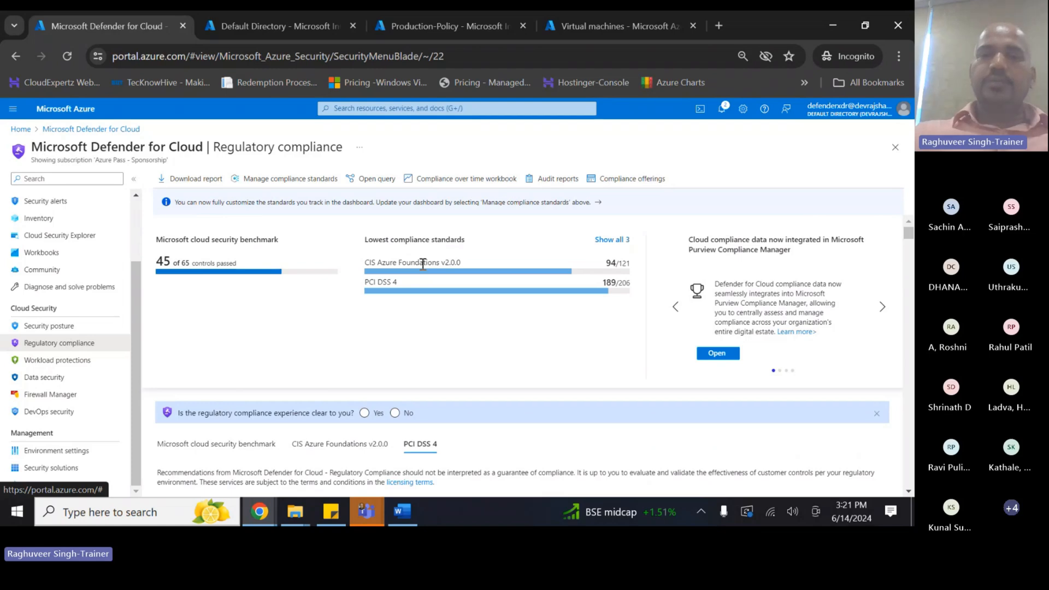
left_click(402, 510)
- Add the bullet 'Task – Navigate to failed controls & evaluate options to resolve/remediate them.' below MDC Workbooks
left_click(346, 388)
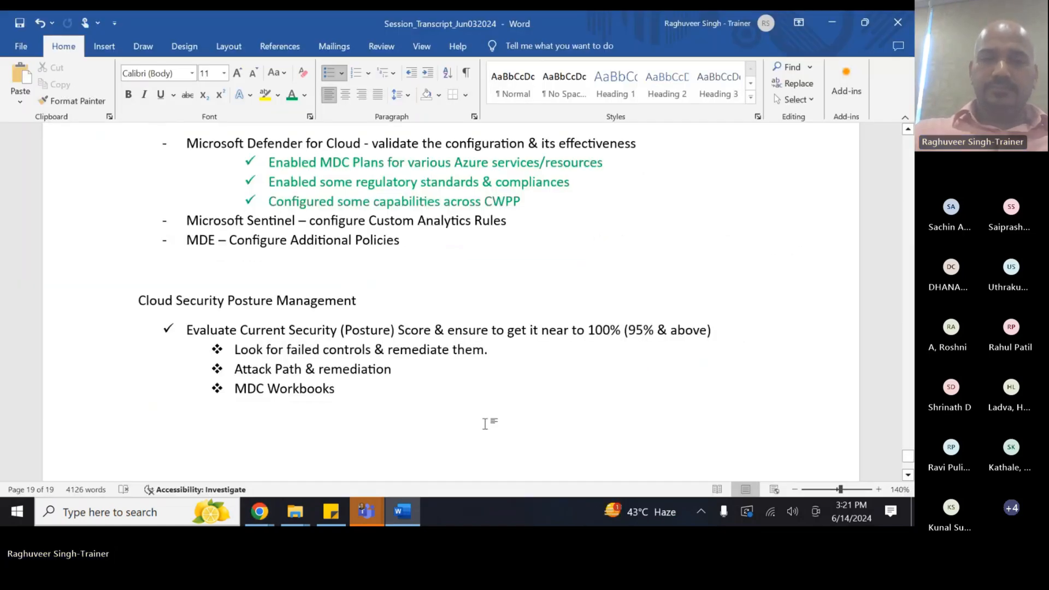
key("Return")
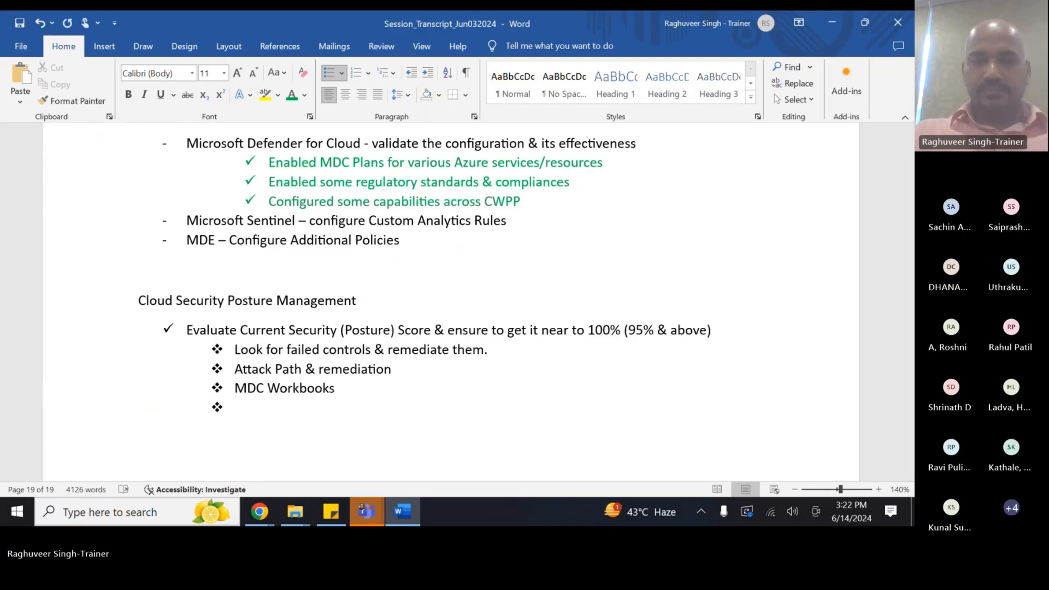
type("Task ")
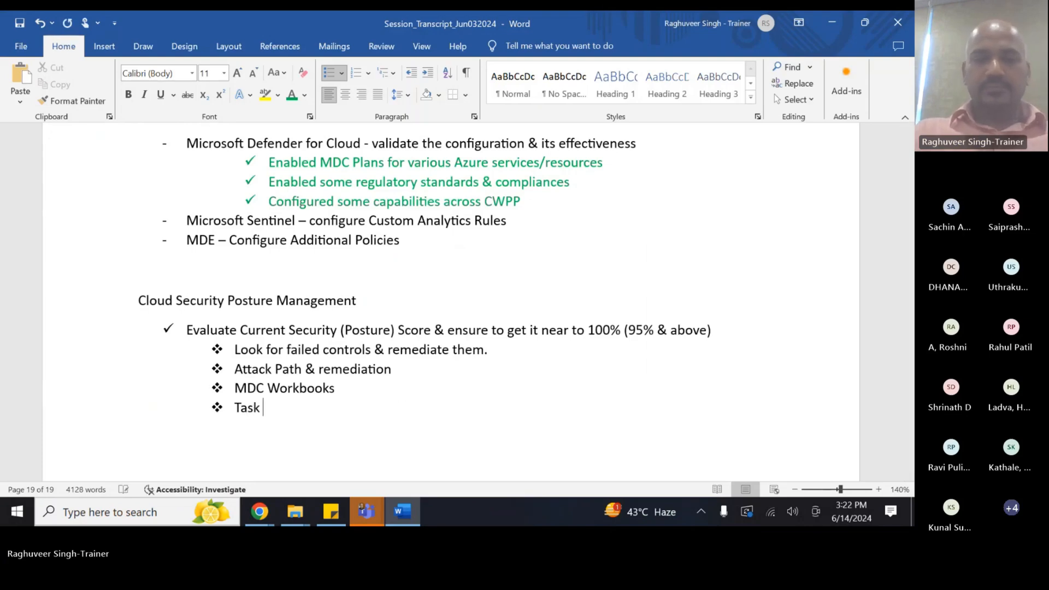
type("- Nativ")
key("BackSpace")
key("BackSpace")
key("BackSpace")
type("viag")
key("BackSpace")
key("BackSpace")
type("gate")
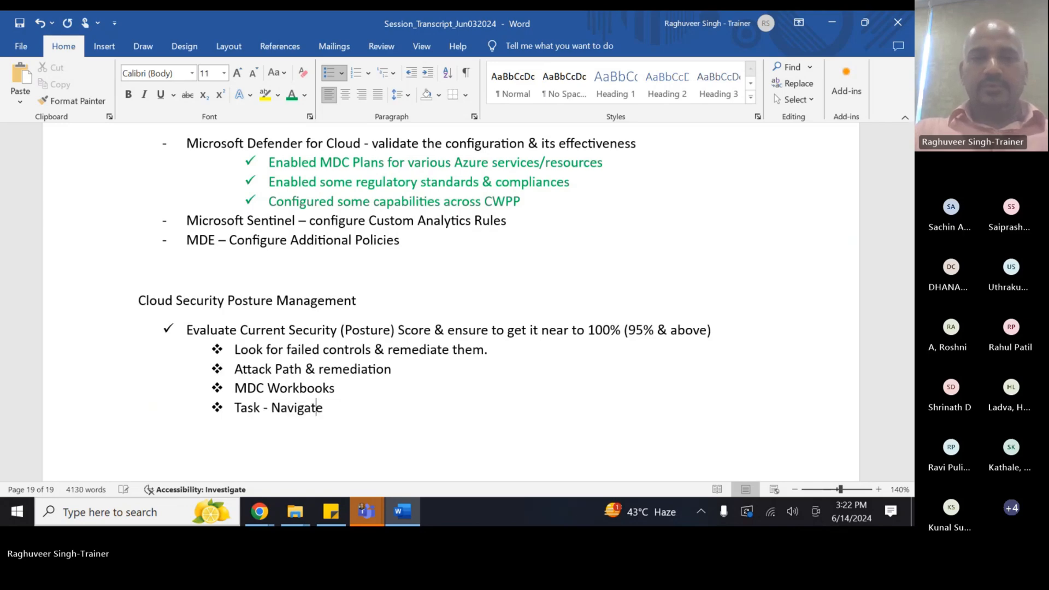
type(" to faile")
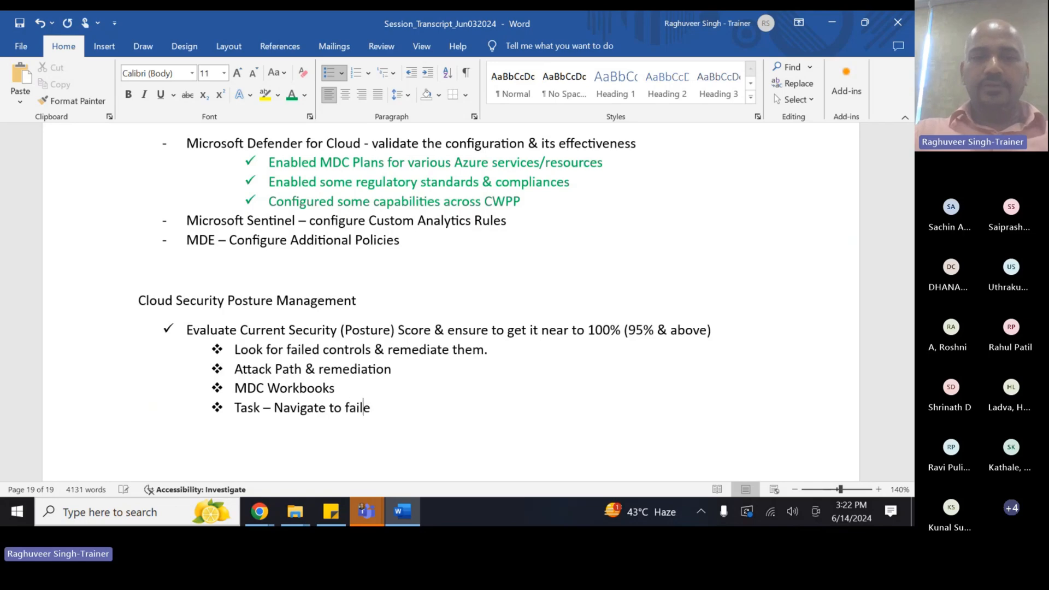
type("d controls ")
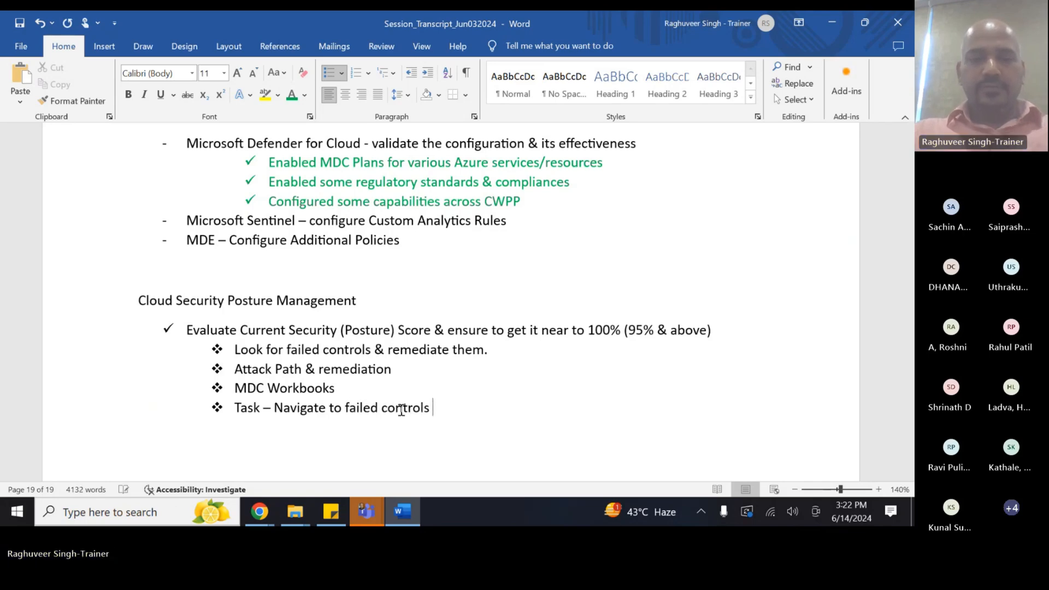
type("& revbo")
key("BackSpace")
key("BackSpace")
key("BackSpace")
key("BackSpace")
key("BackSpace")
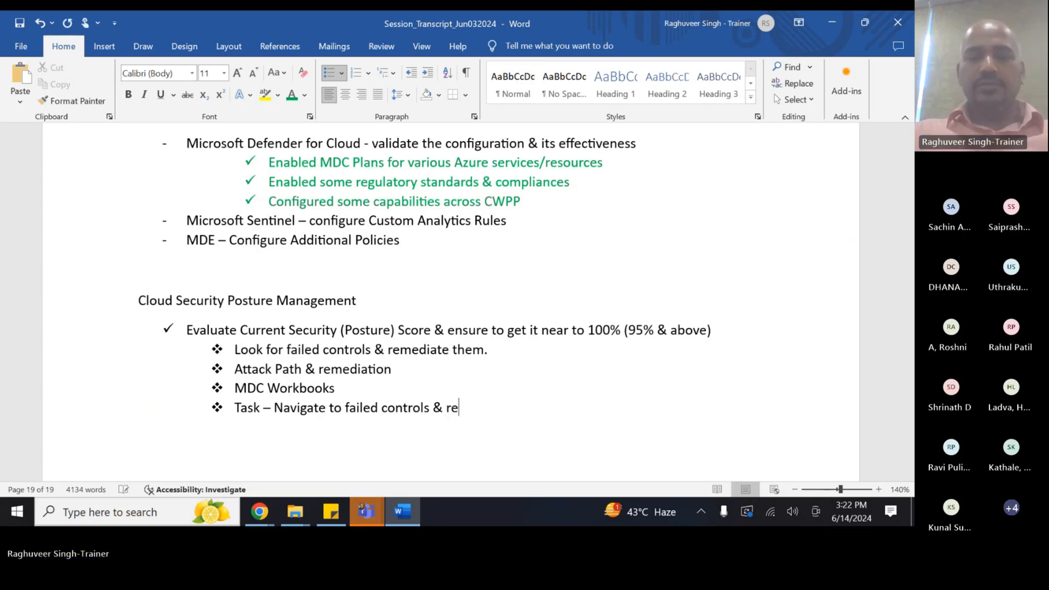
type("eval")
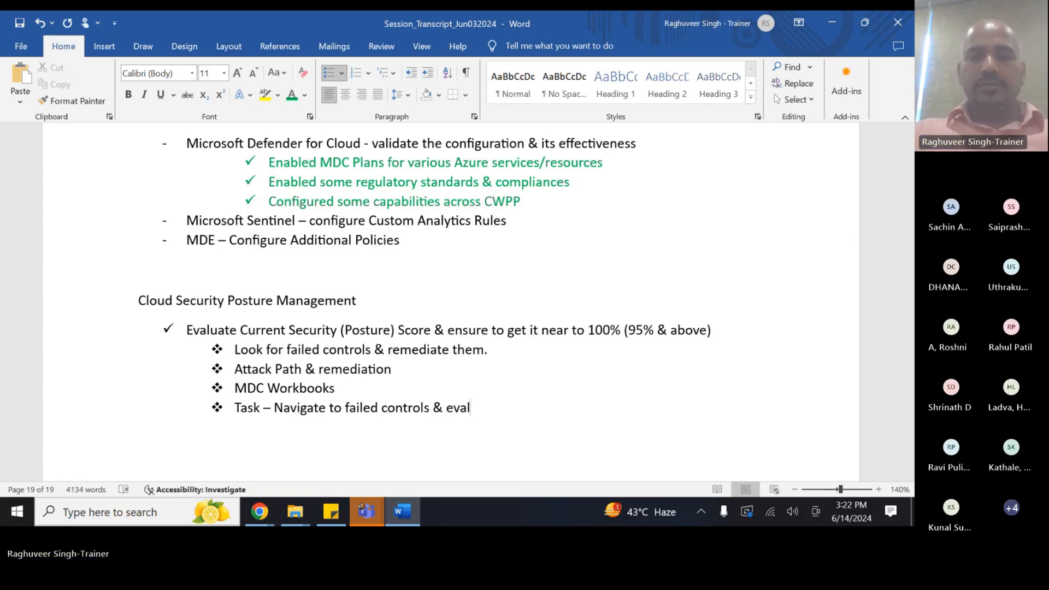
type("uate options to rewsolv")
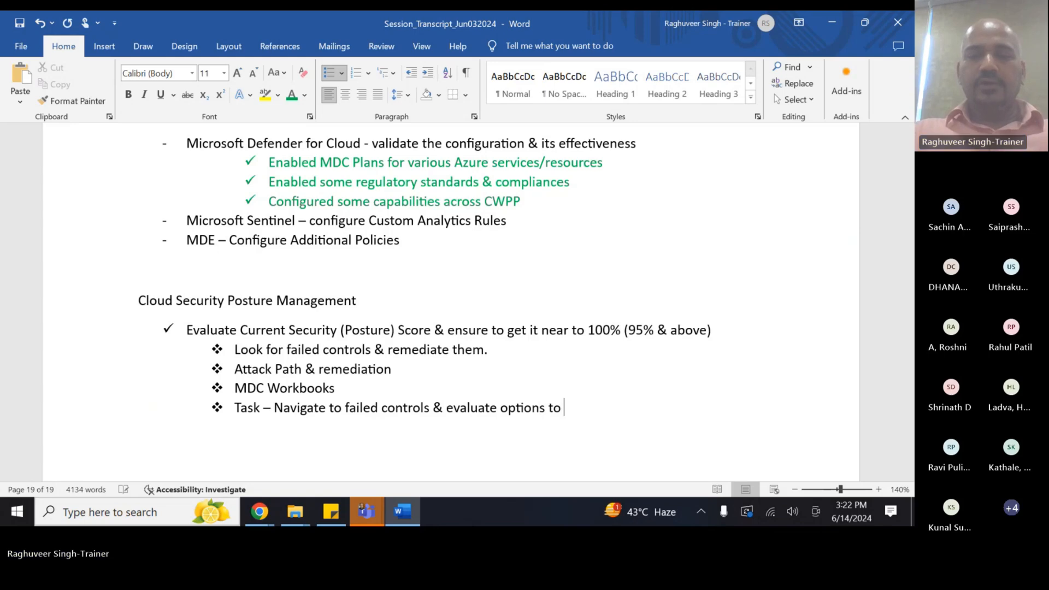
key("BackSpace")
key("BackSpace")
key("BackSpace")
key("BackSpace")
key("BackSpace")
key("BackSpace")
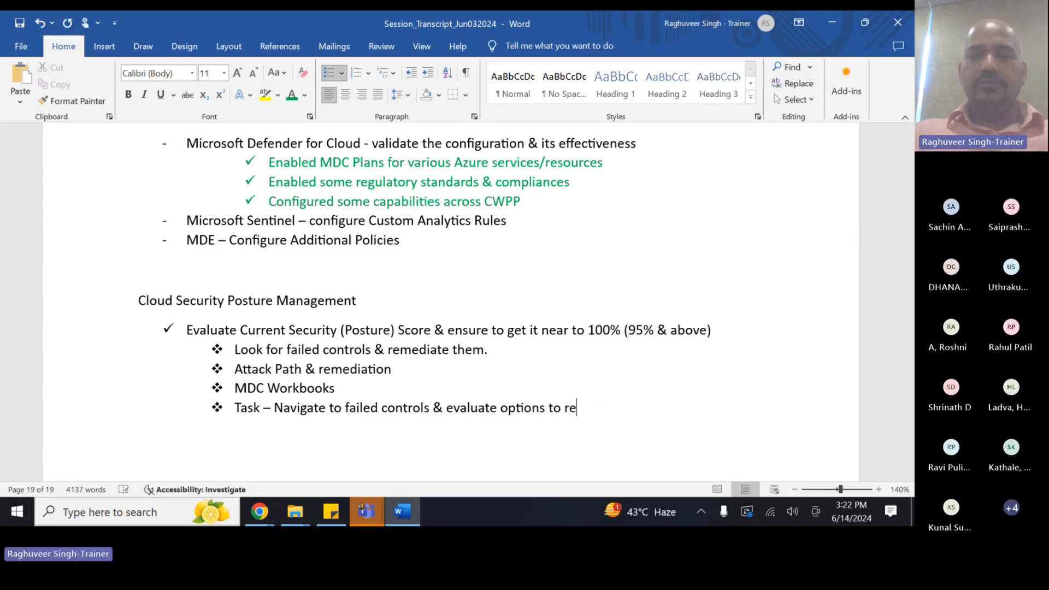
type("solve/remedi")
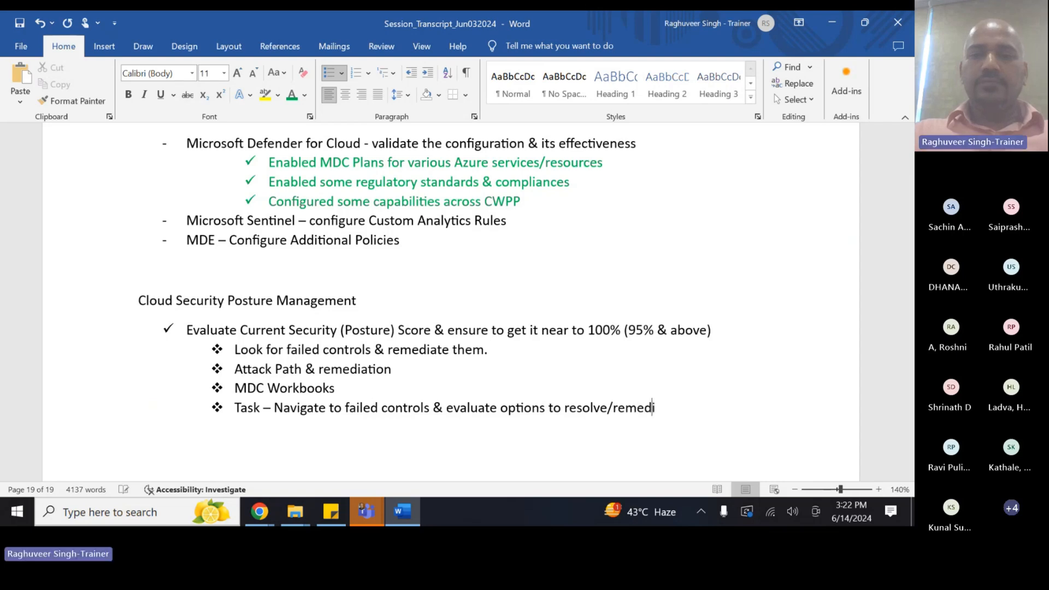
type("ate them.")
key("Return")
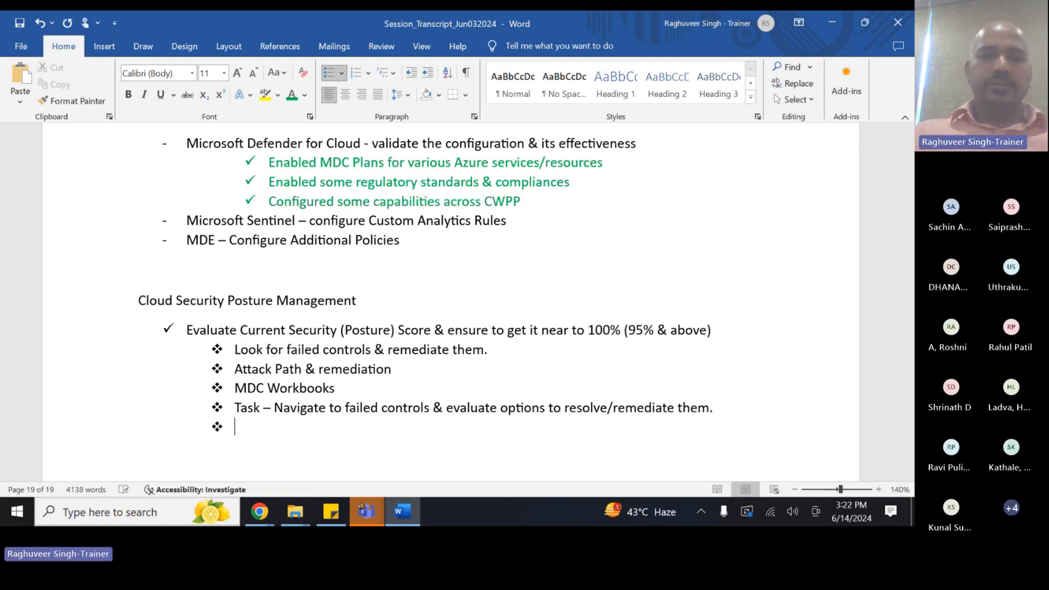
- Bring the Teams meeting window to the front
scroll(402, 398, "down", 1)
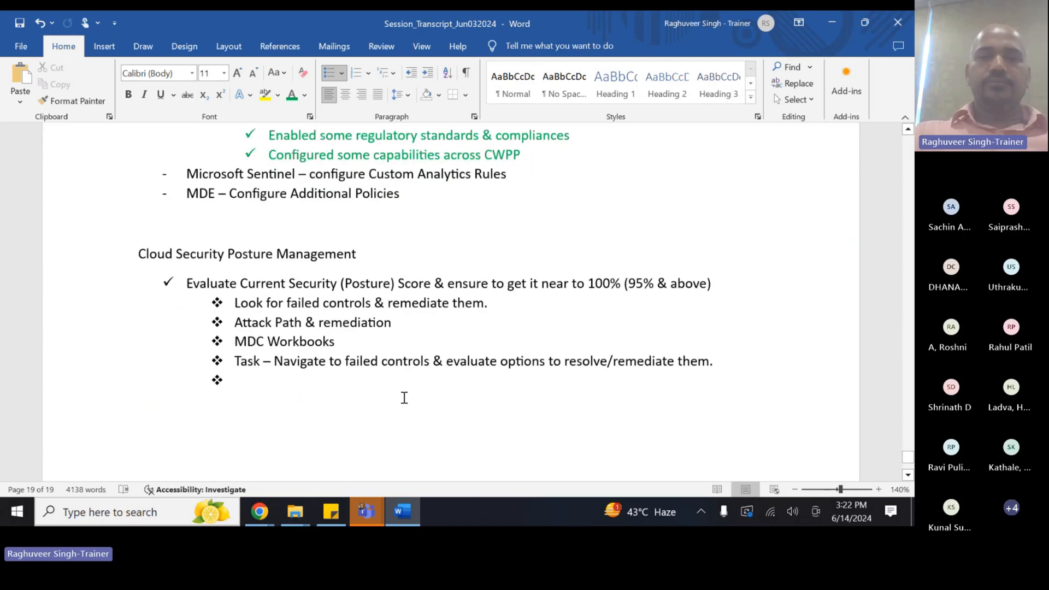
mouse_move(359, 510)
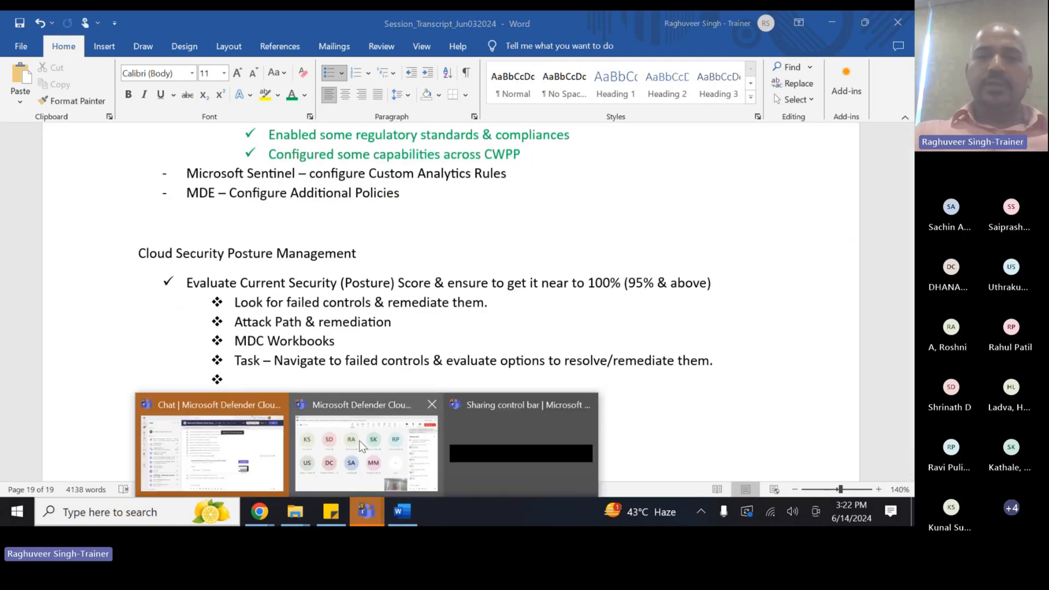
left_click(367, 479)
- Turn off the meeting camera and switch back to the Defender for Cloud browser window
left_click(716, 67)
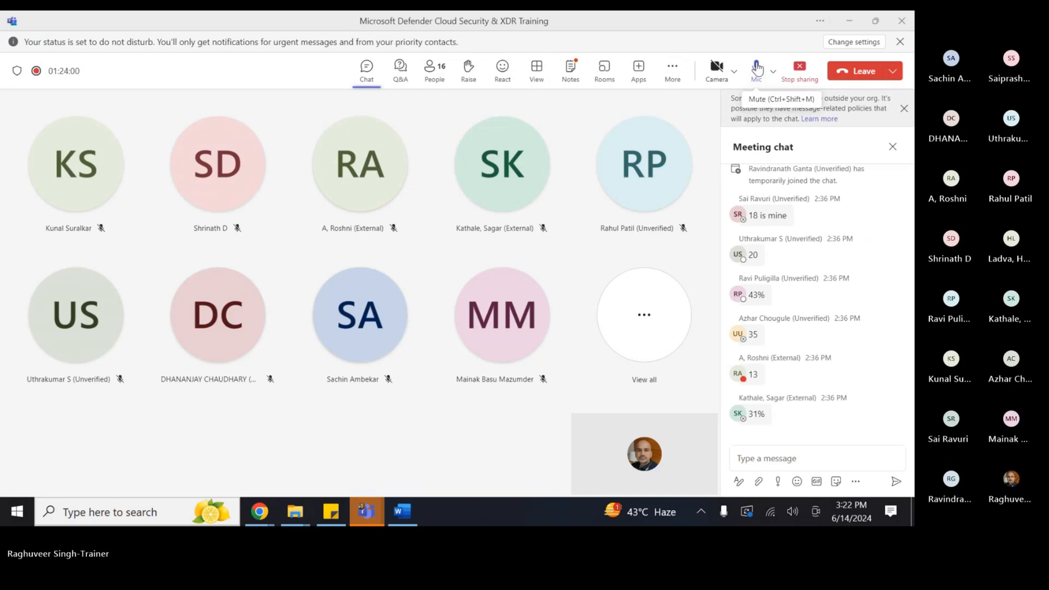
mouse_move(259, 511)
left_click(406, 429)
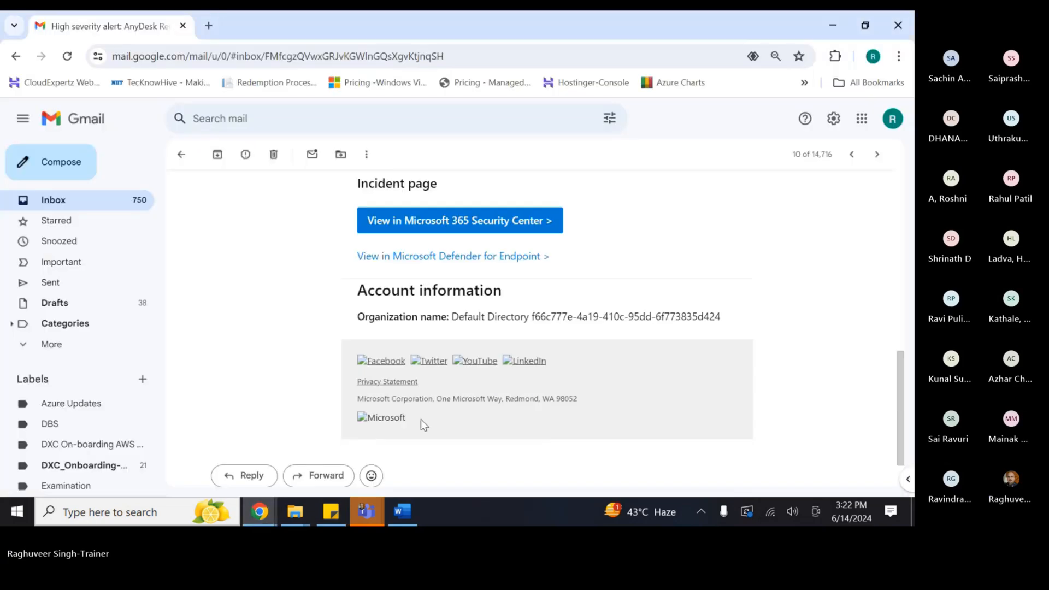
left_click(183, 453)
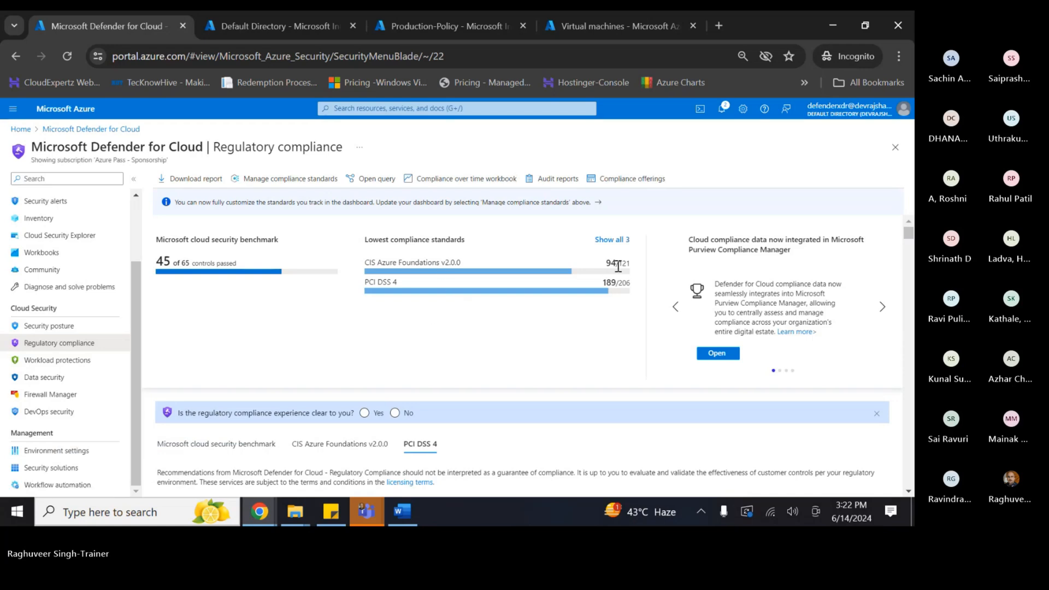
- Show all three compliance standards and open CIS Azure Foundations v2.0.0's controls
left_click(612, 240)
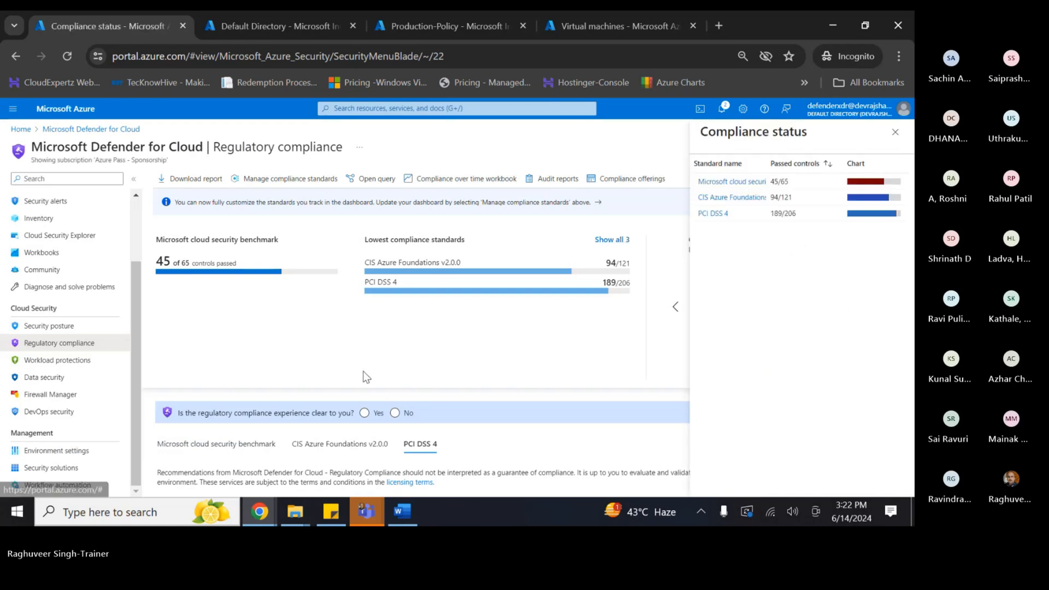
scroll(365, 377, "down", 3)
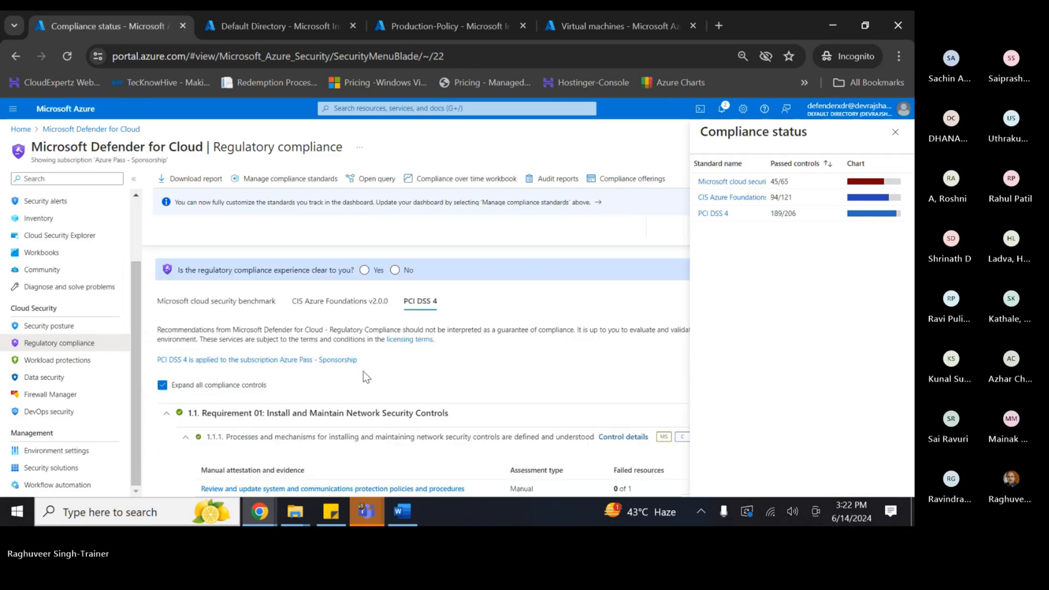
left_click(716, 197)
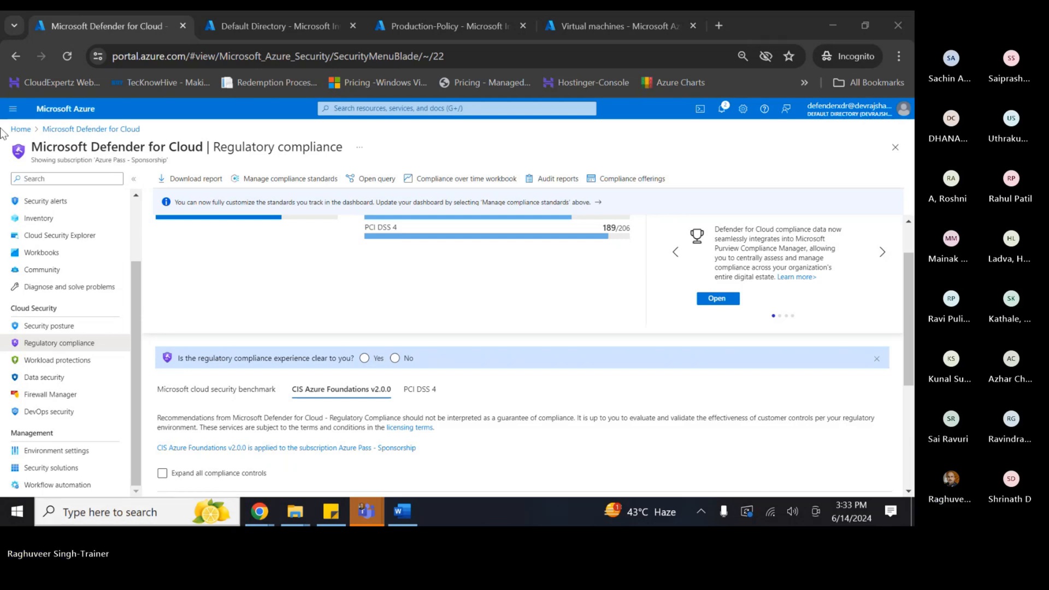
scroll(506, 341, "up", 1)
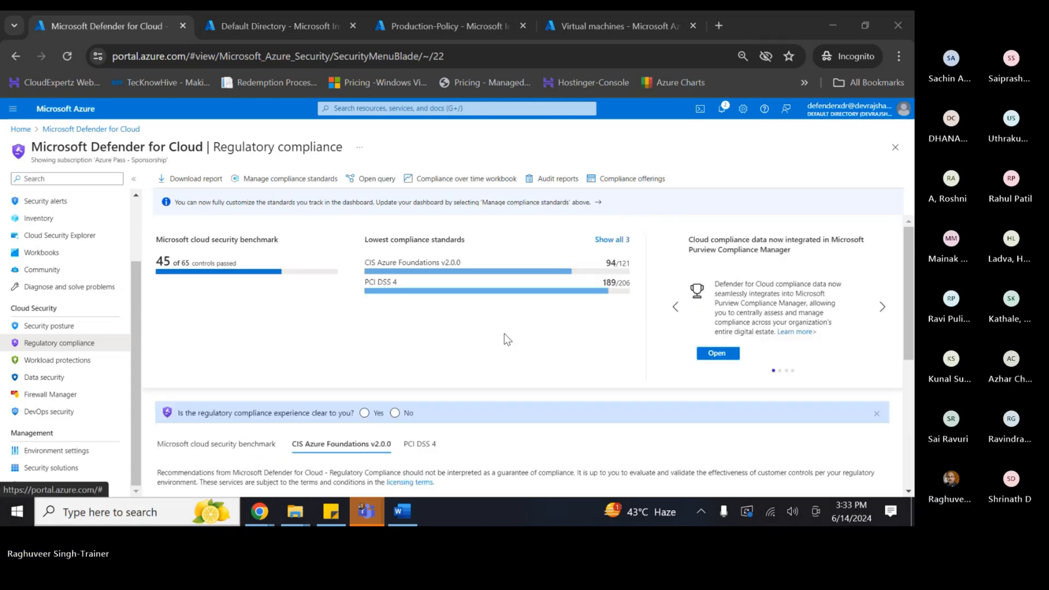
scroll(507, 339, "down", 3)
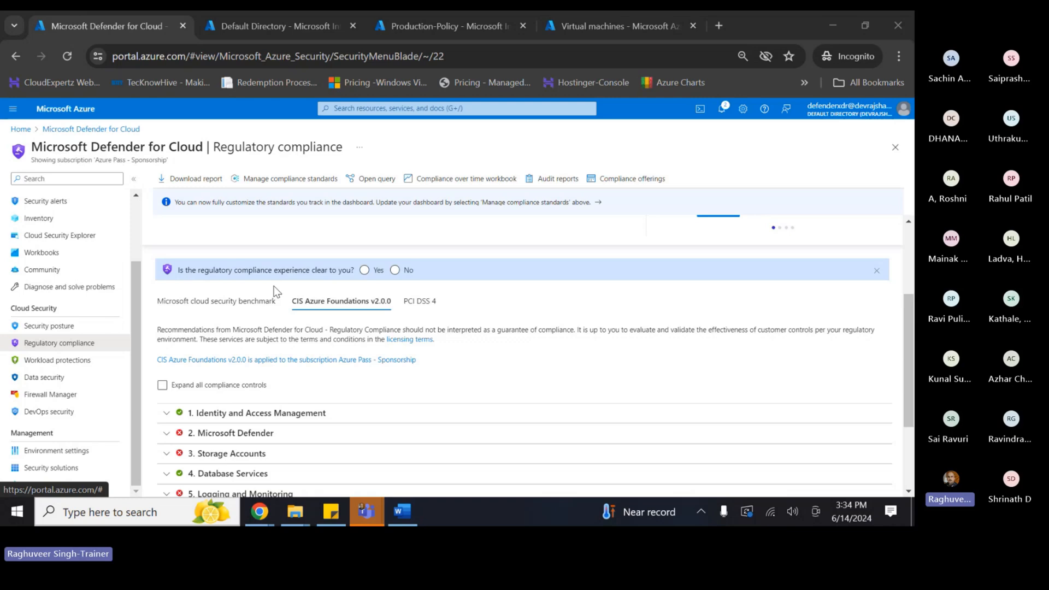
scroll(339, 344, "down", 2)
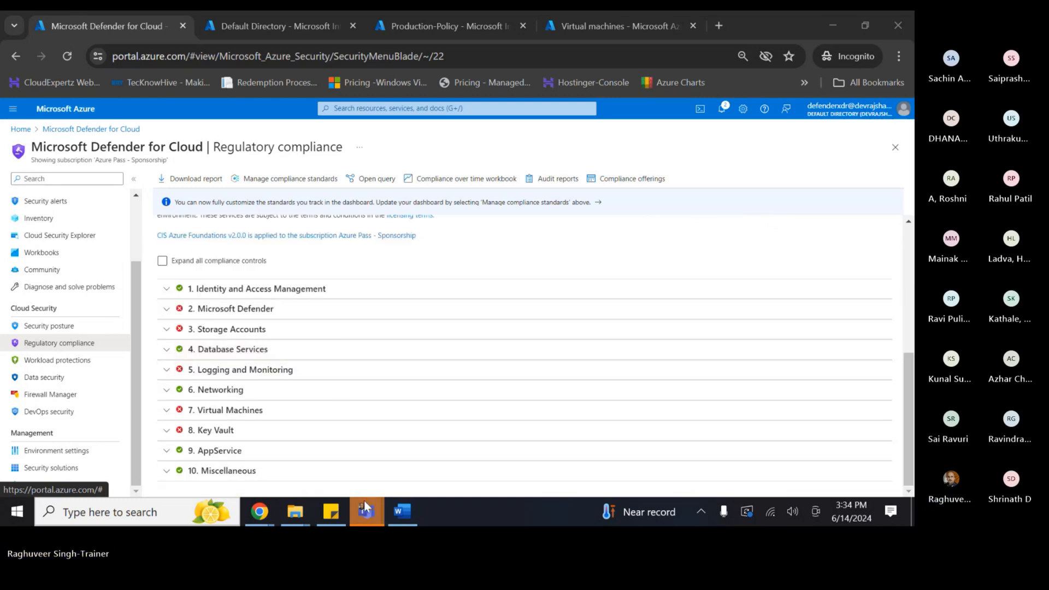
- Append ' (CSPM)' to the Cloud Security Posture Management heading in Word, then return to Chrome
left_click(402, 511)
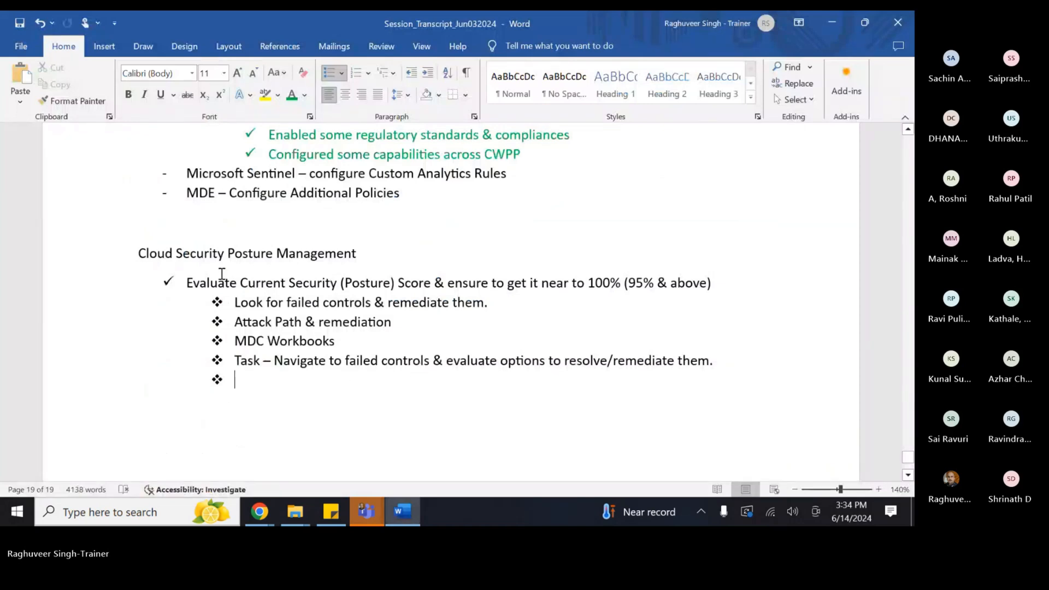
left_click(391, 251)
type("(CSPM)")
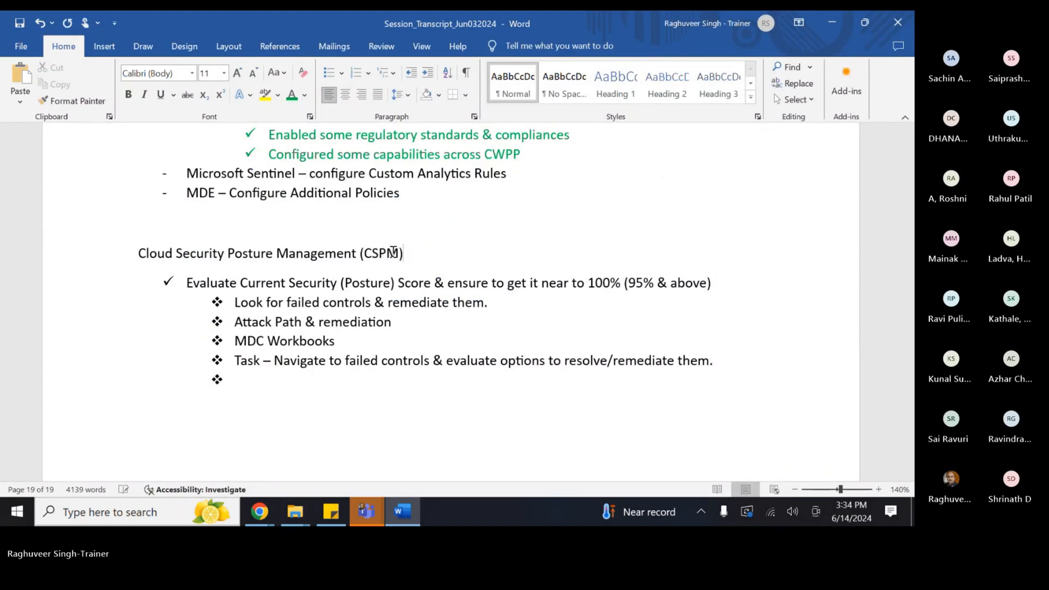
scroll(356, 246, "up", 3)
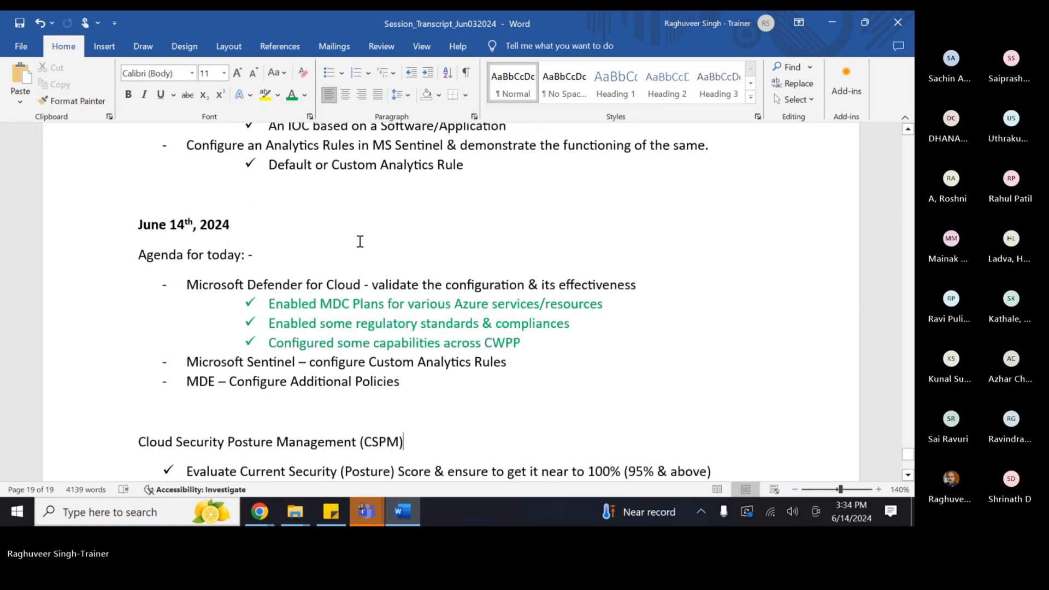
scroll(360, 241, "down", 5)
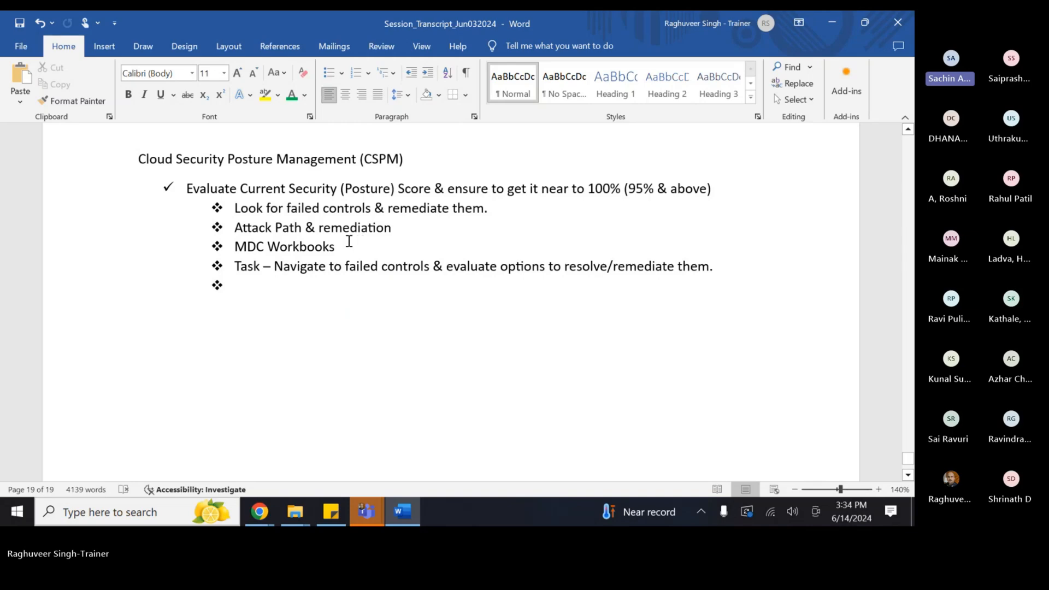
key("alt+Tab")
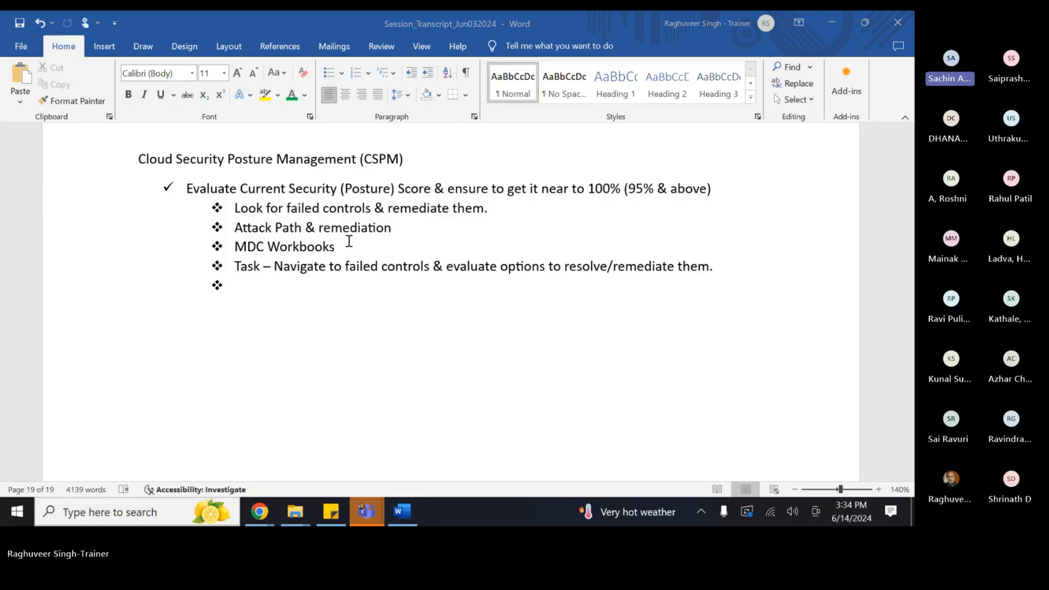
key("alt+Tab")
key("alt+Tab")
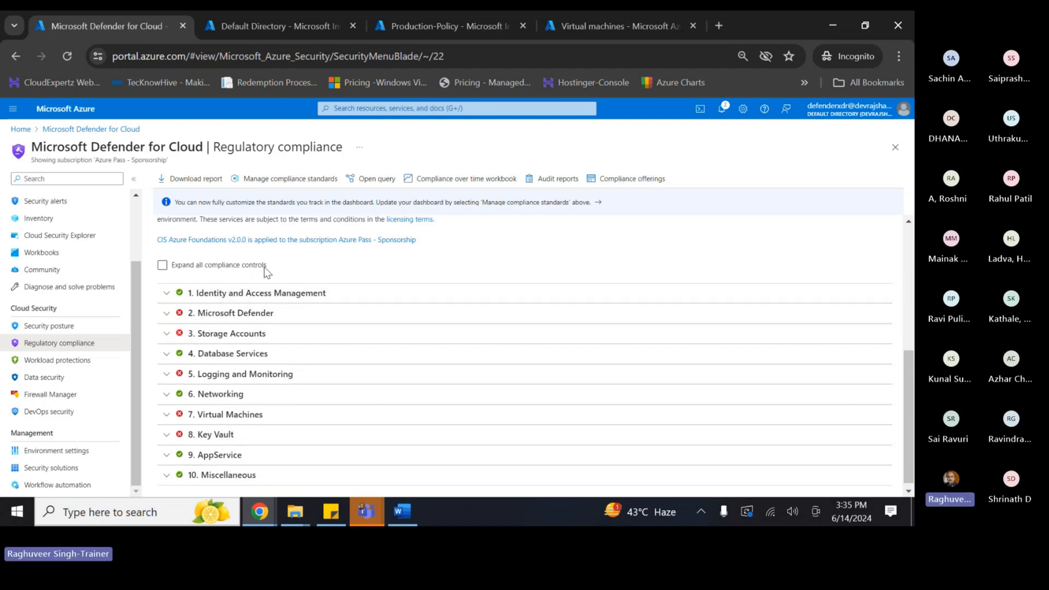
scroll(264, 267, "up", 5)
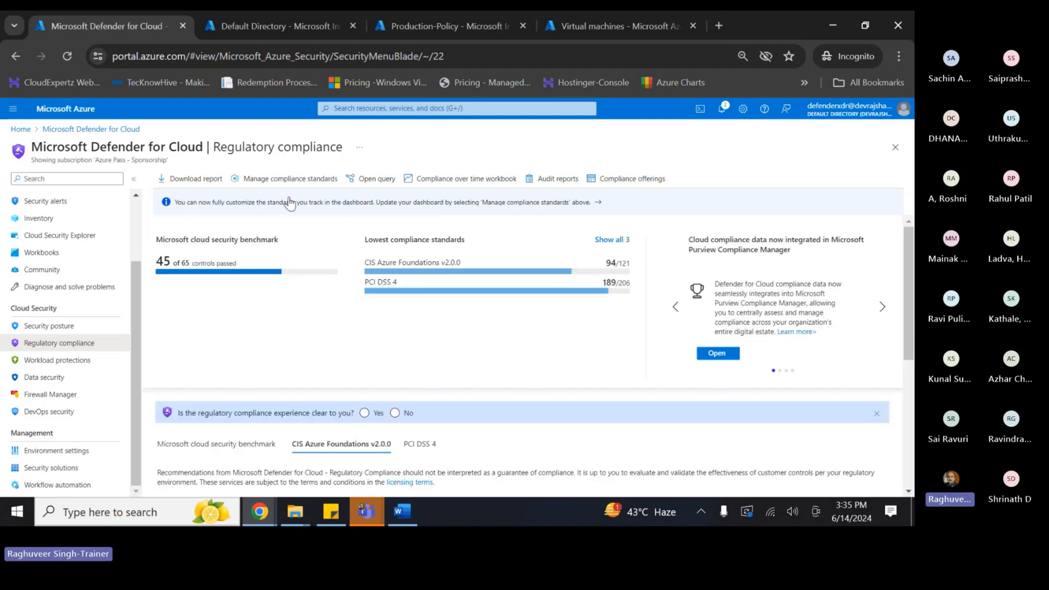
- Open the Azure Pass recommendations and view JumpHost-VM's 'Management ports should be closed' actions
left_click(49, 326)
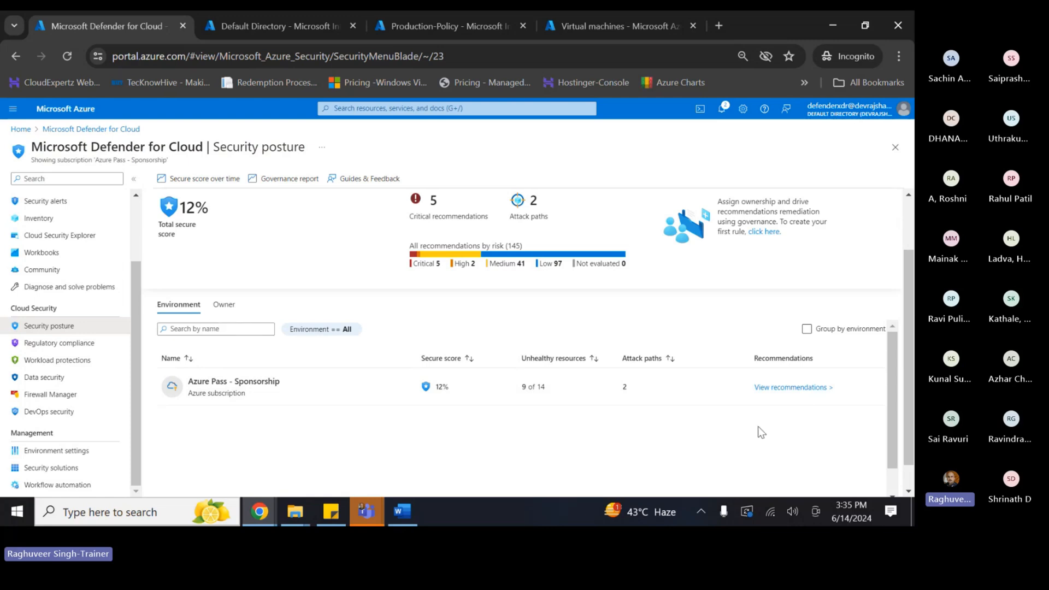
left_click(791, 387)
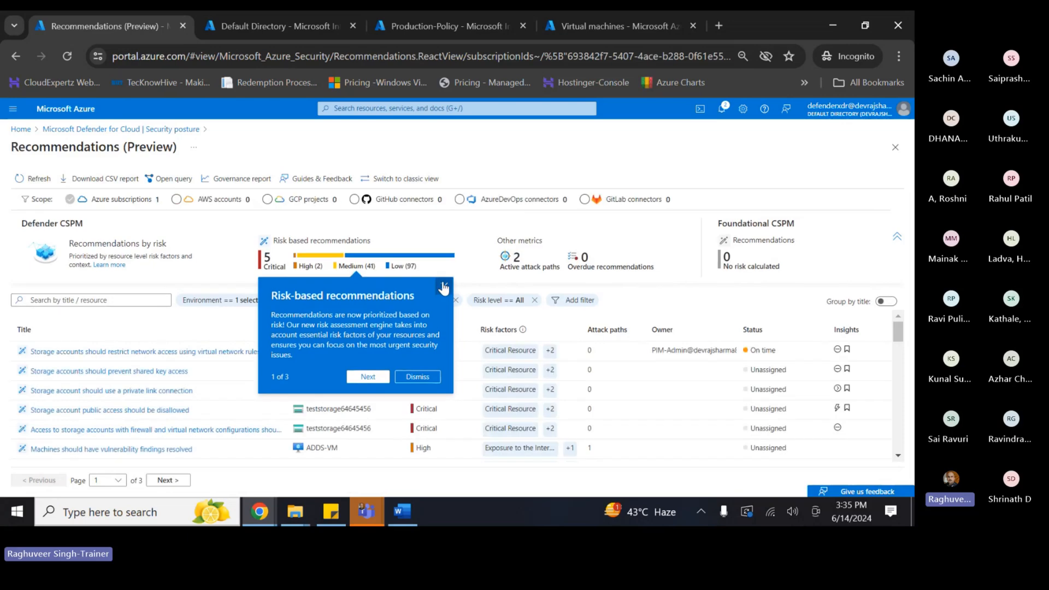
left_click(443, 287)
scroll(129, 415, "down", 5)
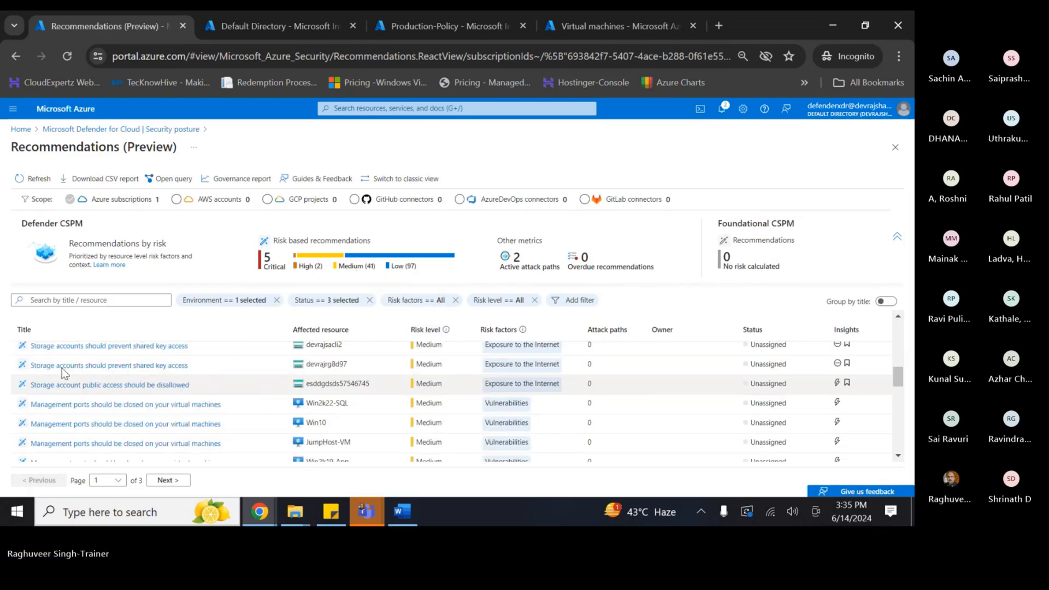
scroll(265, 443, "down", 2)
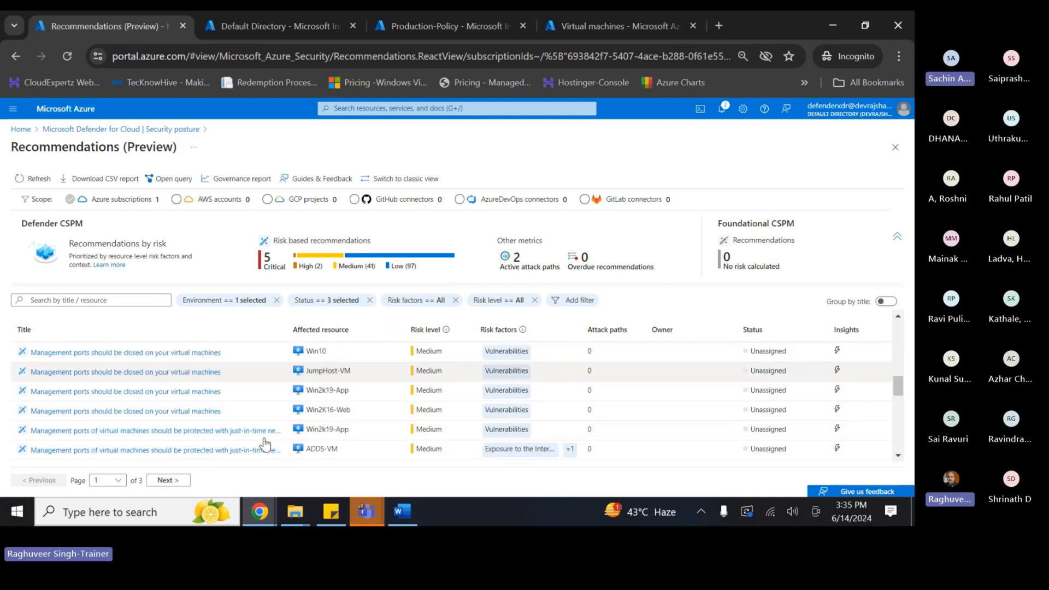
left_click(134, 372)
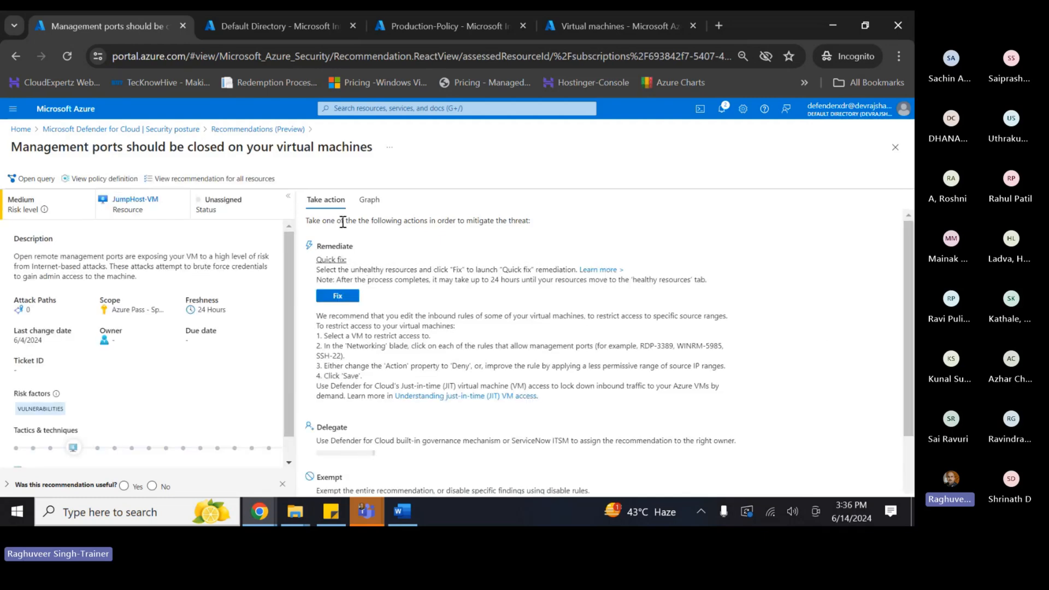
scroll(447, 373, "down", 2)
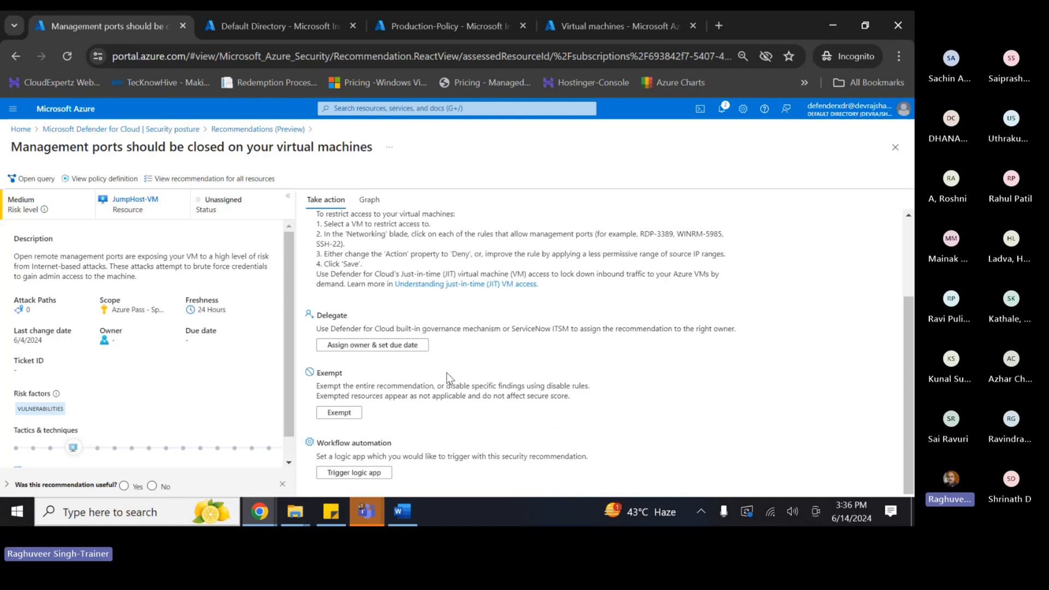
left_click(372, 347)
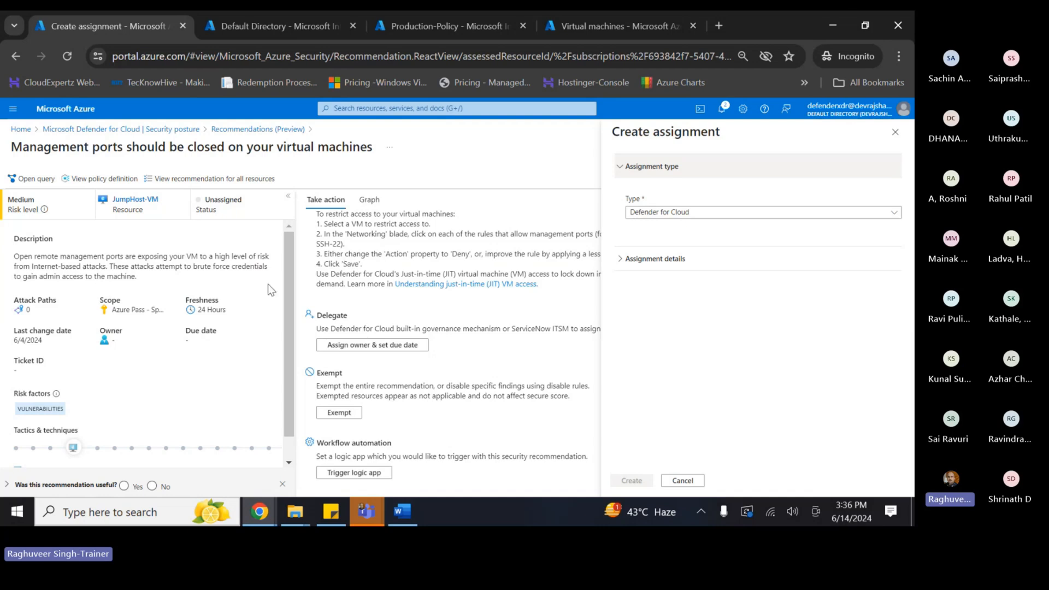
left_click(647, 212)
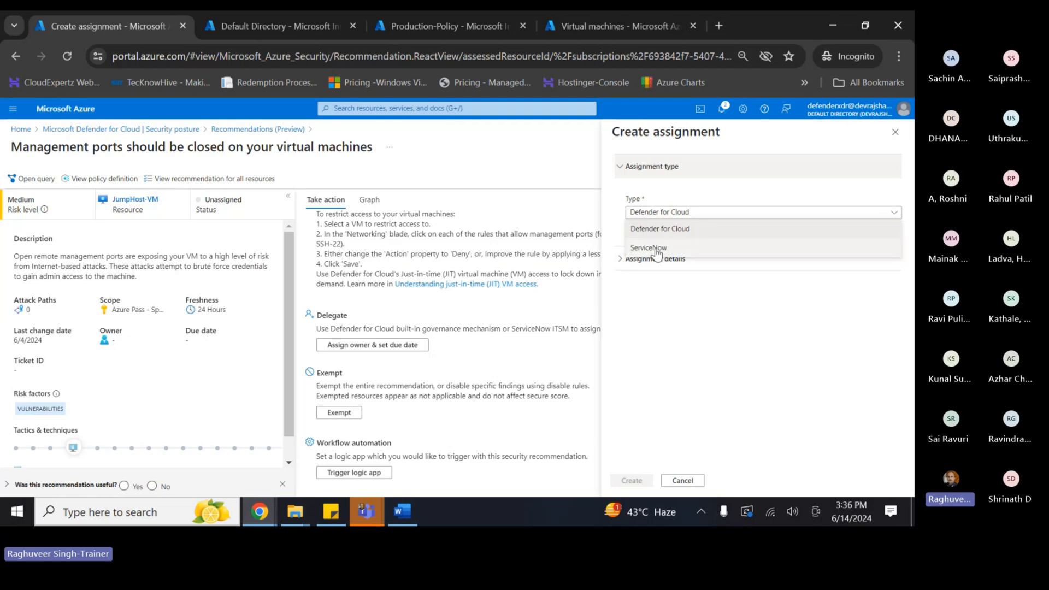
left_click(657, 230)
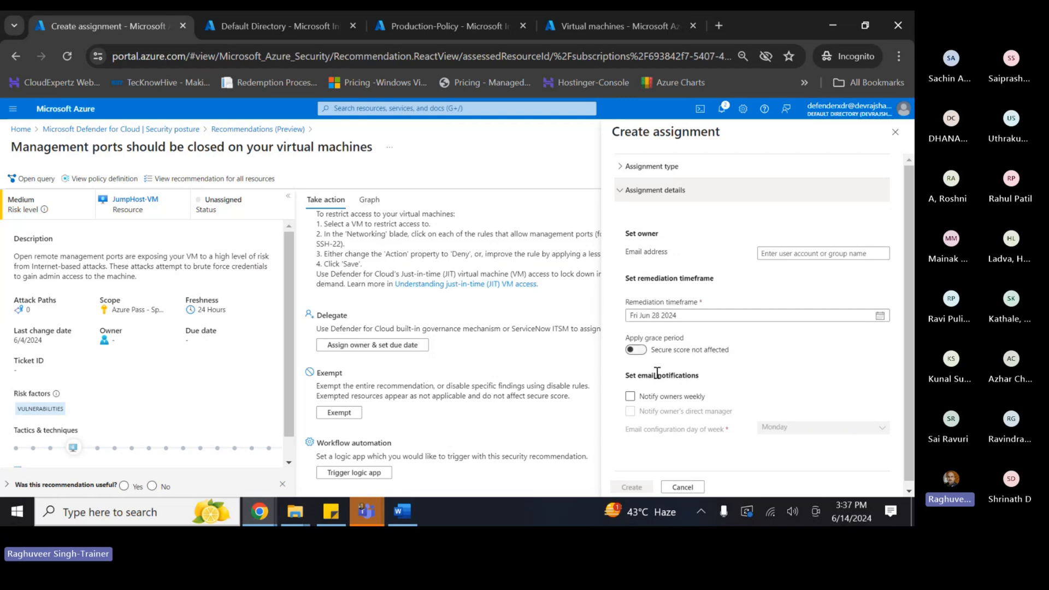
left_click(895, 132)
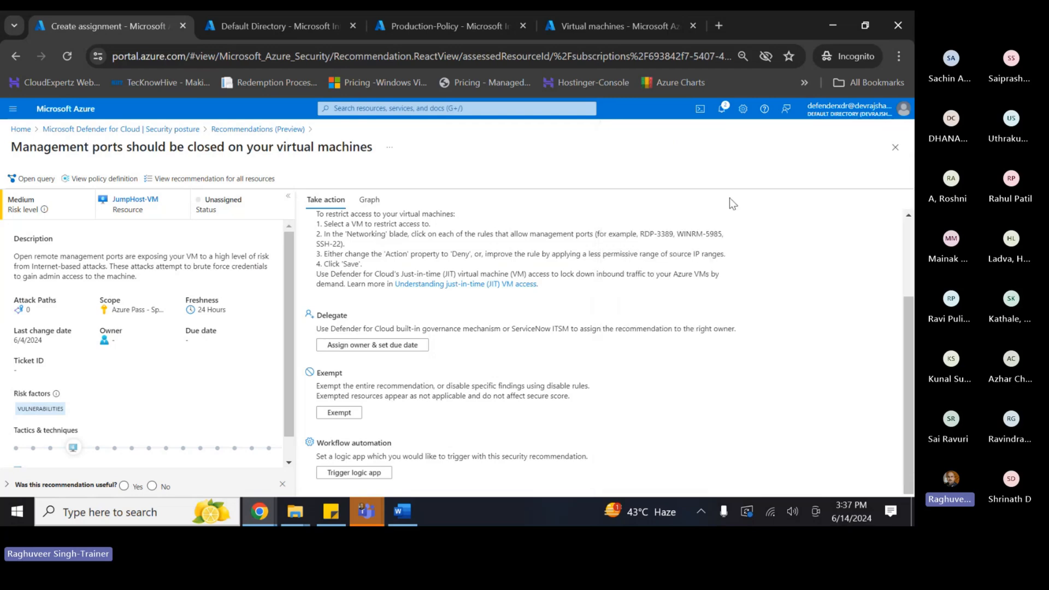
left_click(167, 130)
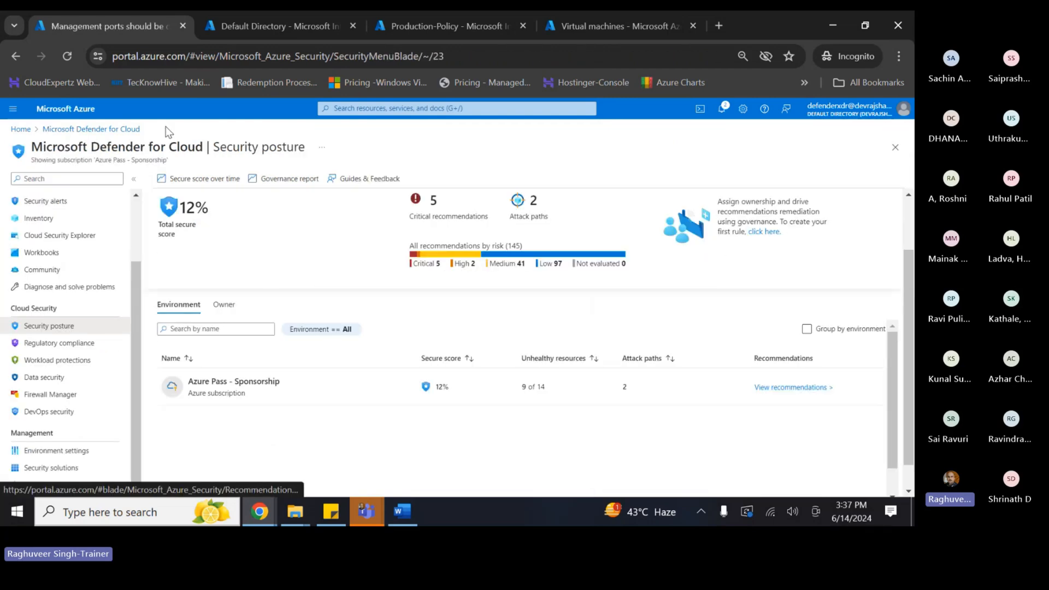
- Group Azure Pass recommendations by title and open 'Storage accounts should prevent shared key access'
left_click(797, 392)
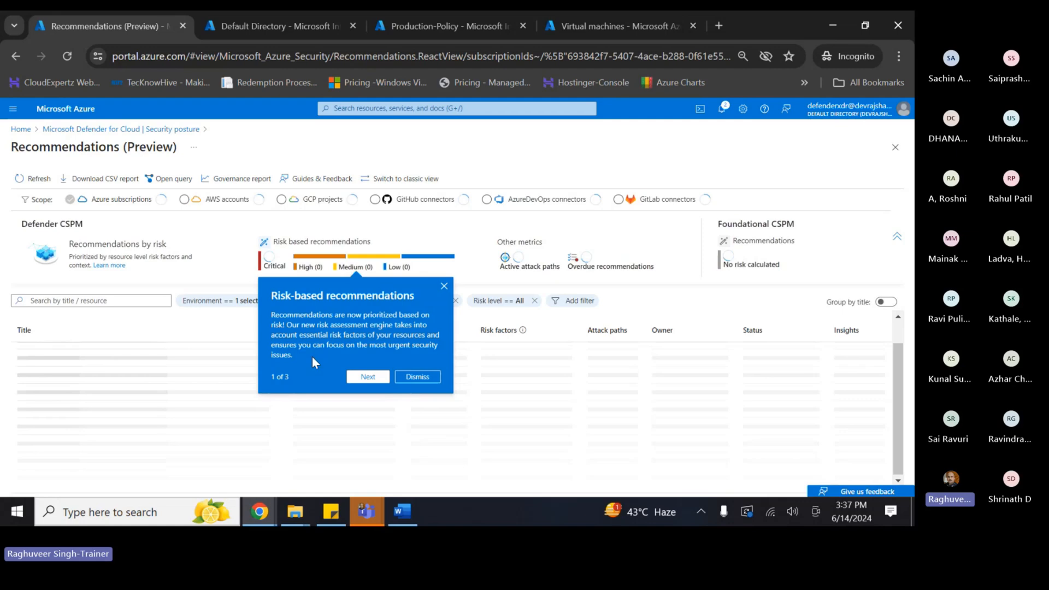
left_click(444, 287)
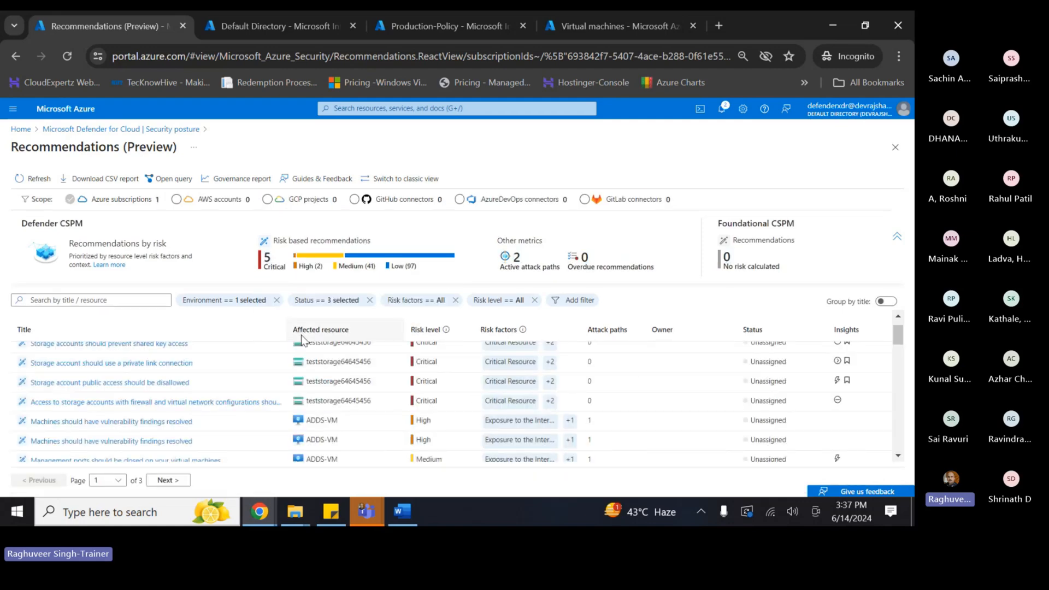
scroll(249, 404, "up", 1)
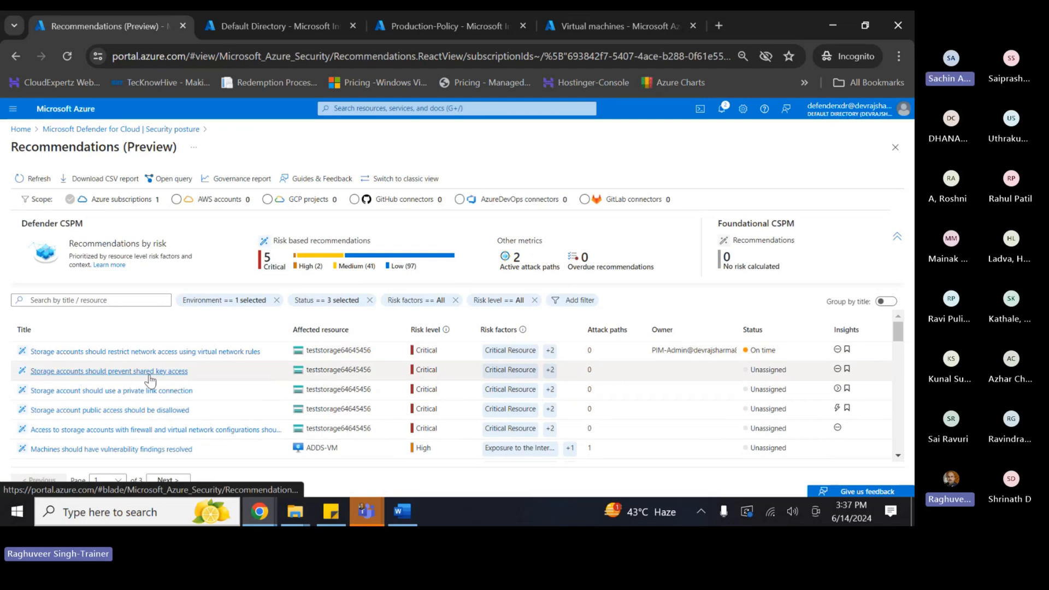
scroll(164, 404, "down", 2)
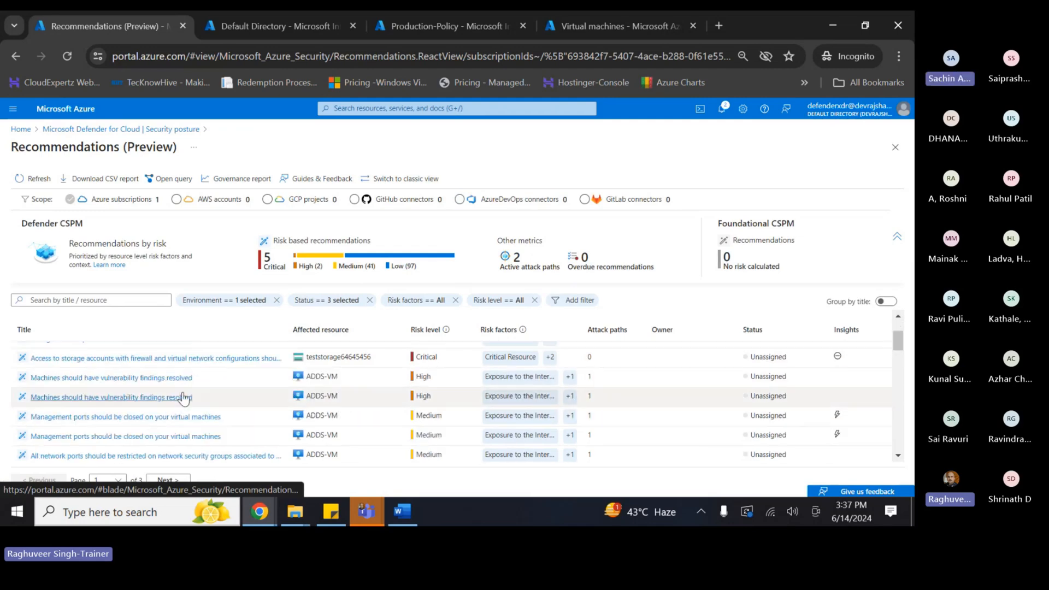
scroll(183, 398, "down", 3)
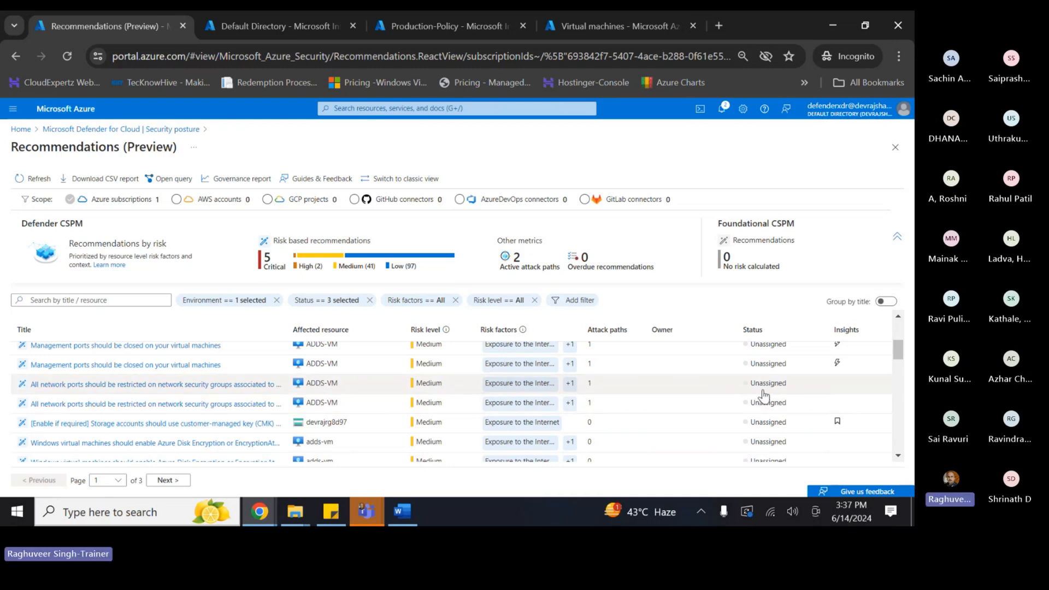
left_click(886, 302)
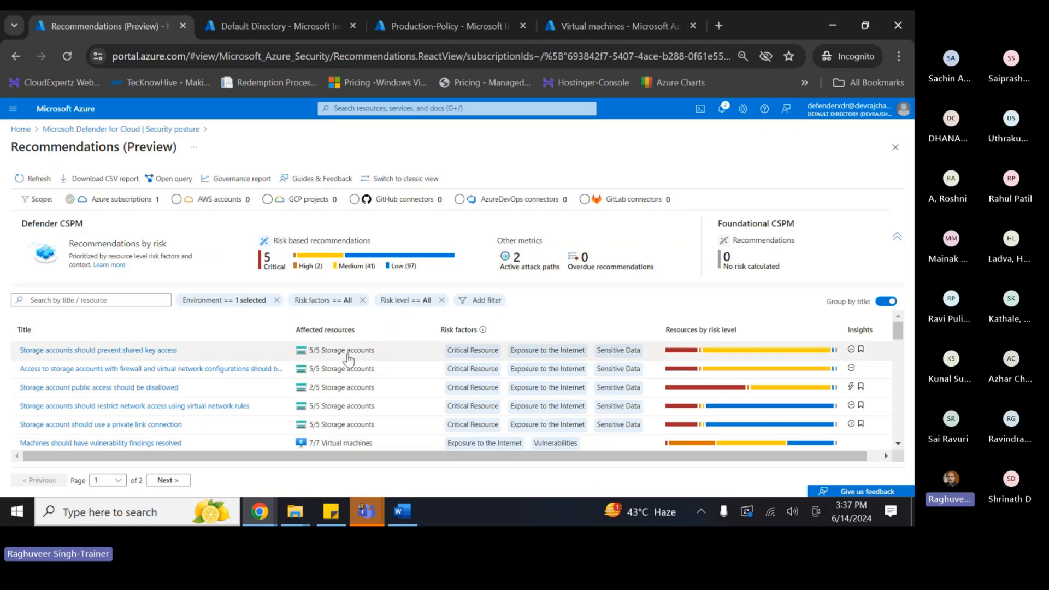
left_click(139, 350)
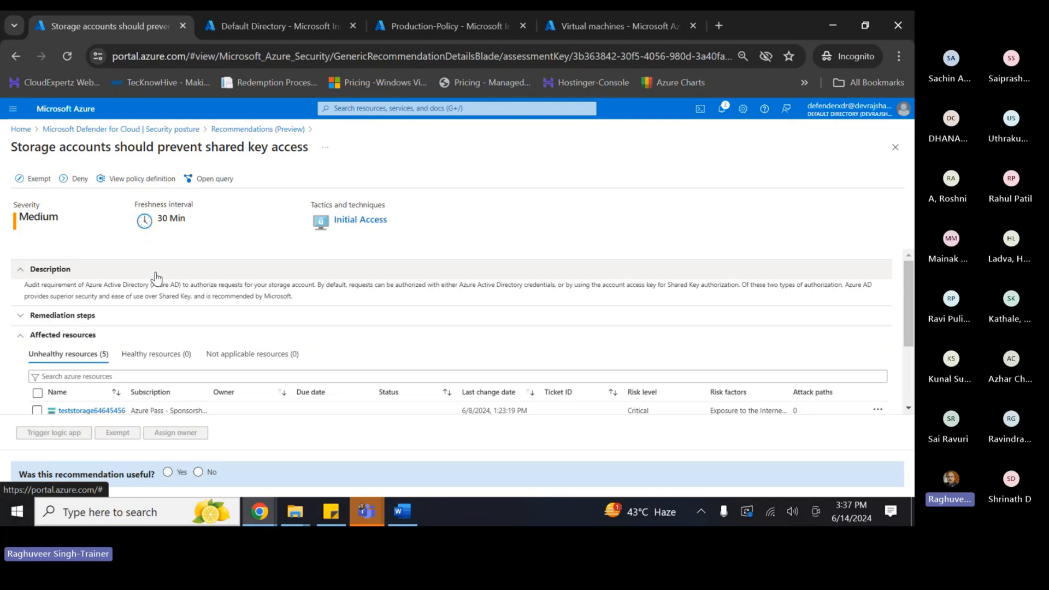
- Check the unhealthy storage account teststorage64645456, then reopen the shared key access recommendation
scroll(156, 278, "down", 1)
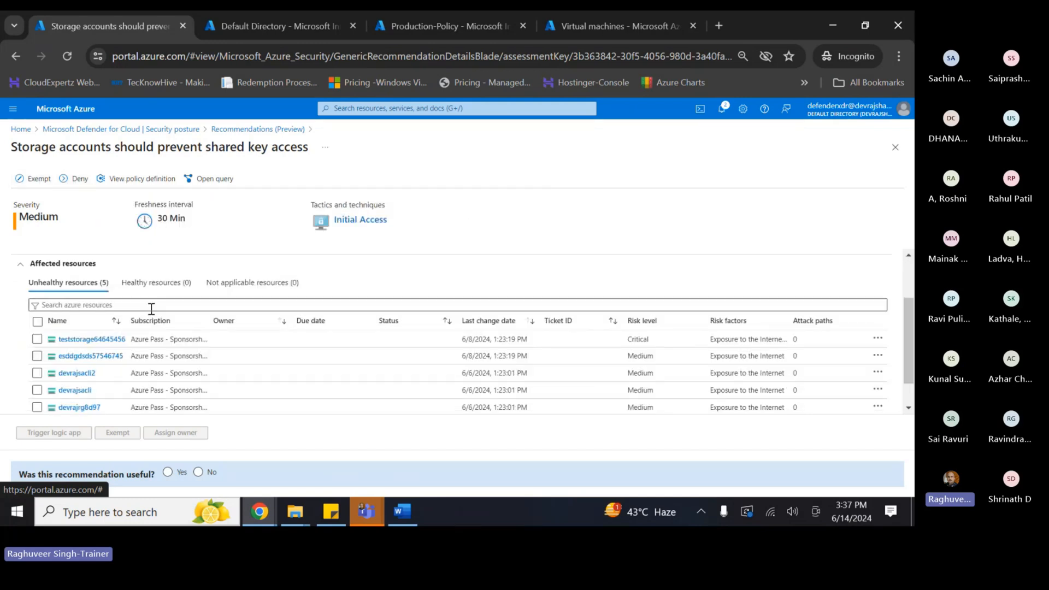
scroll(156, 339, "up", 1)
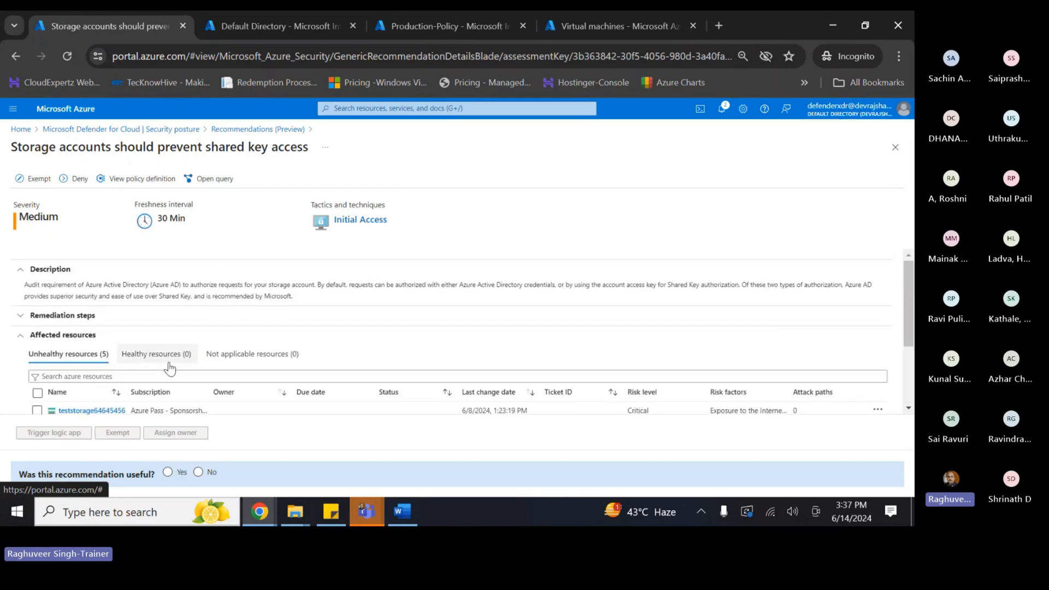
scroll(175, 349, "down", 2)
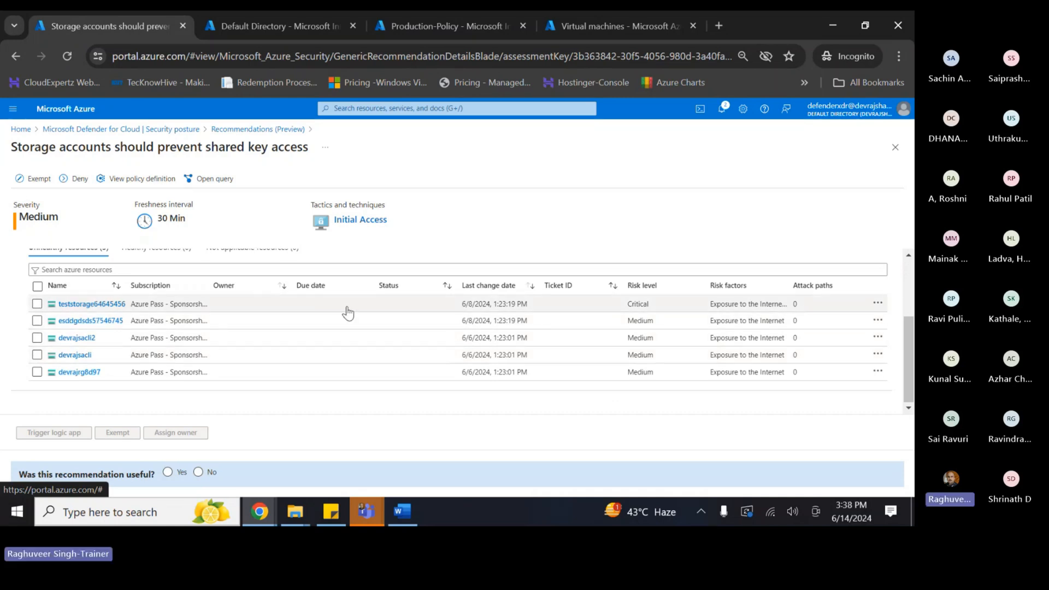
left_click(877, 303)
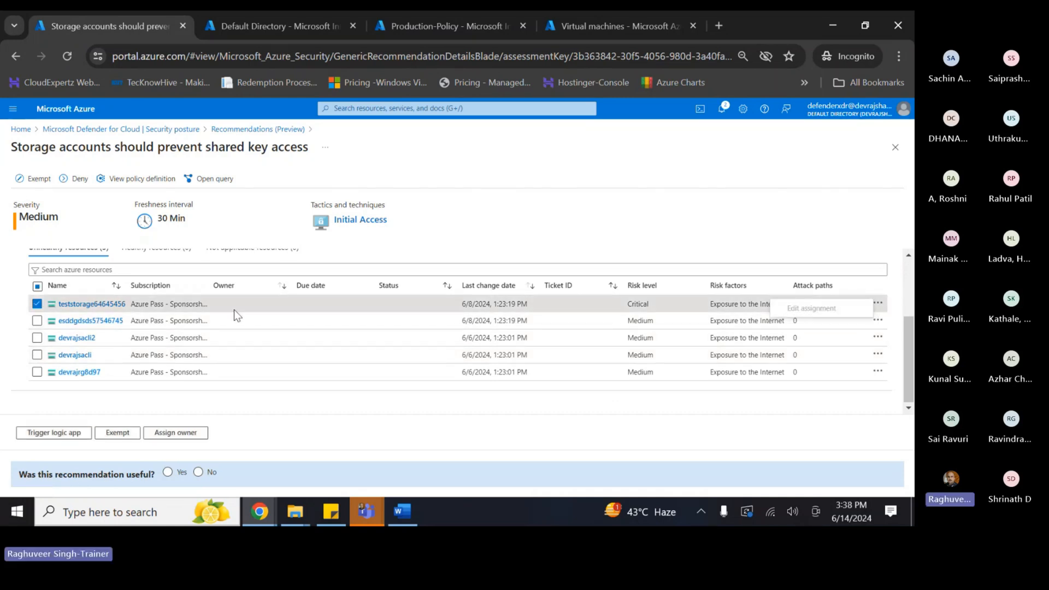
left_click(99, 304)
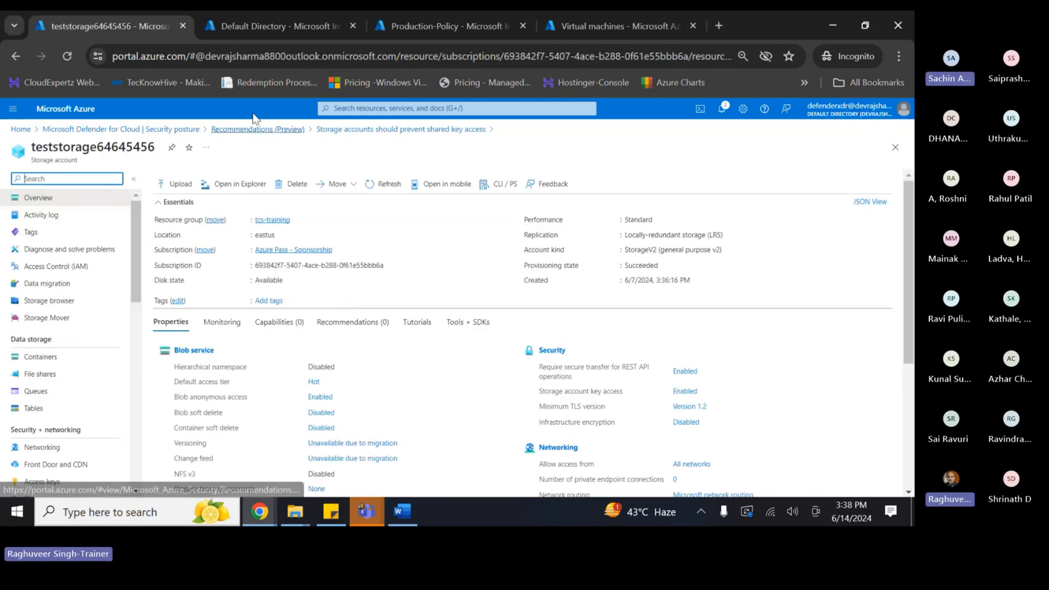
left_click(304, 133)
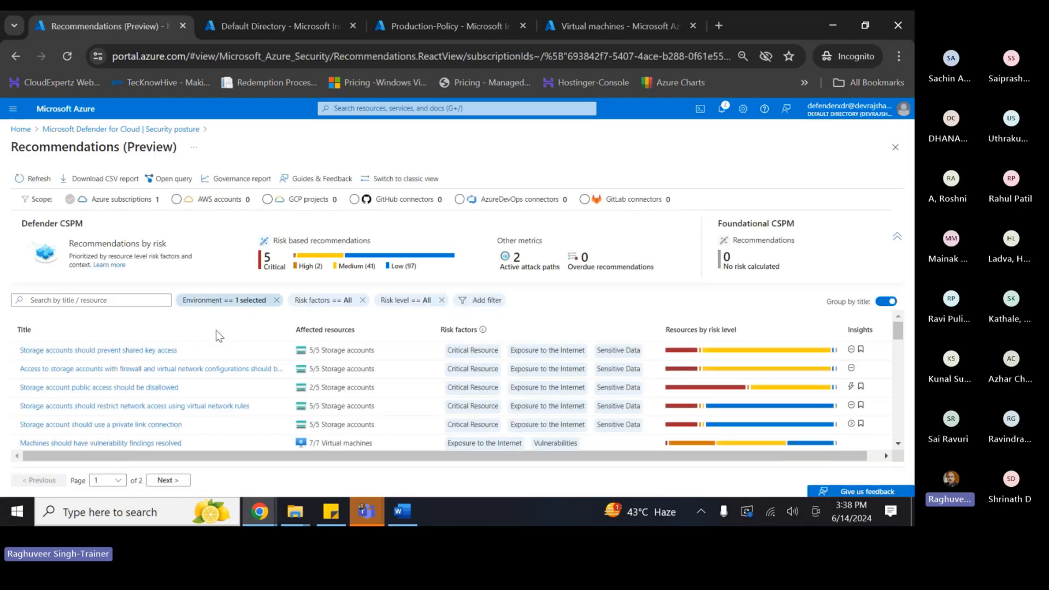
left_click(90, 350)
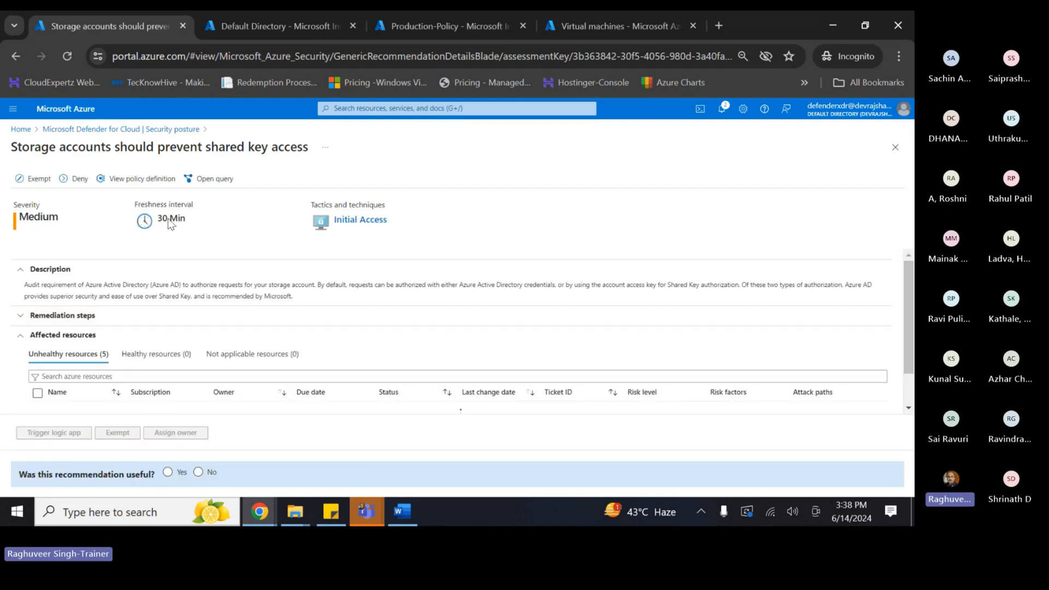
- Look at the Exempt and Deny options without saving, then return to security posture
left_click(34, 179)
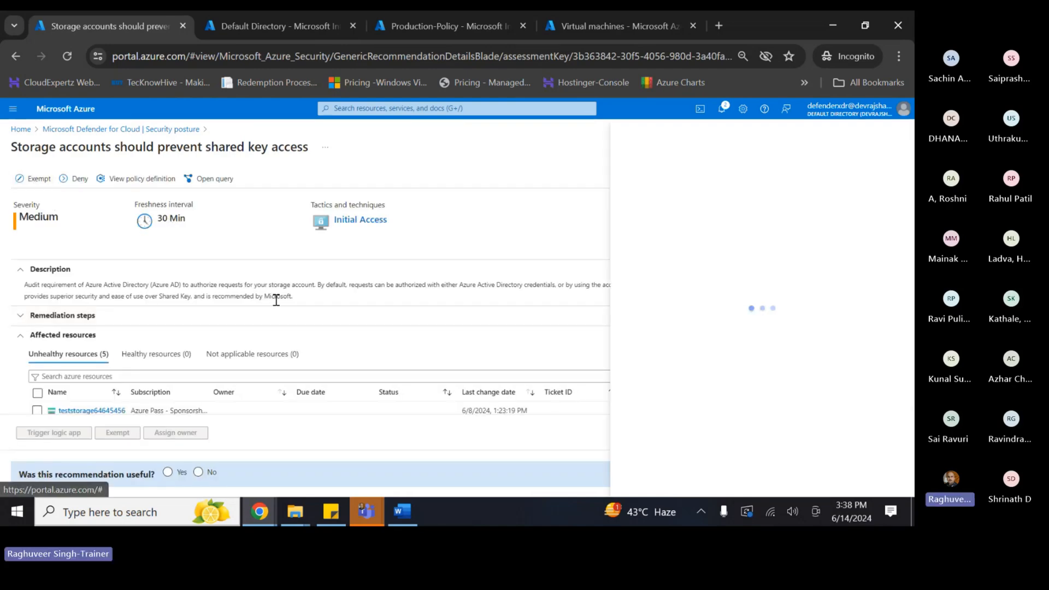
scroll(706, 358, "down", 3)
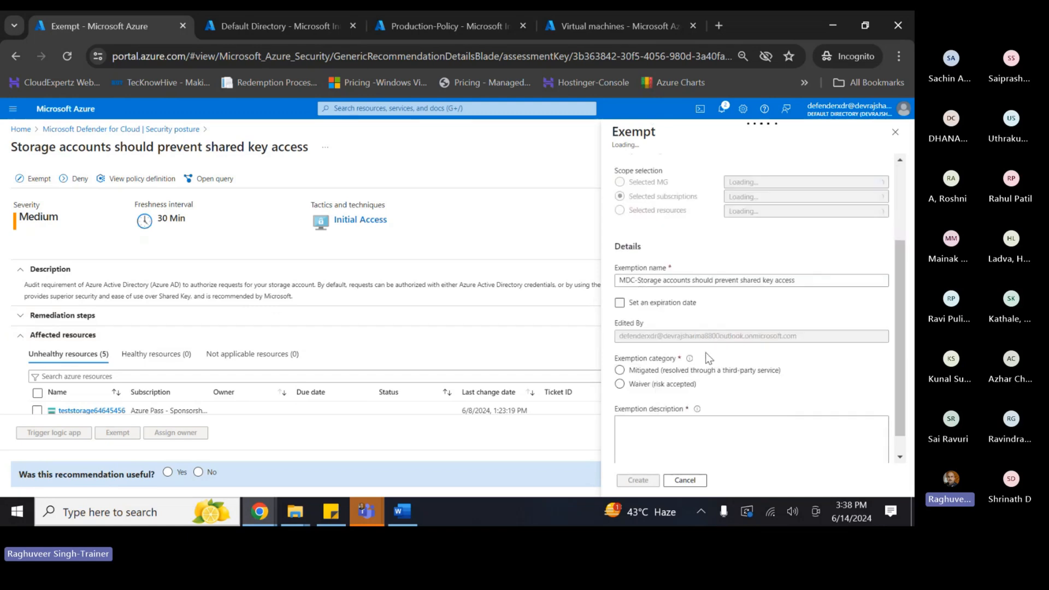
left_click(894, 133)
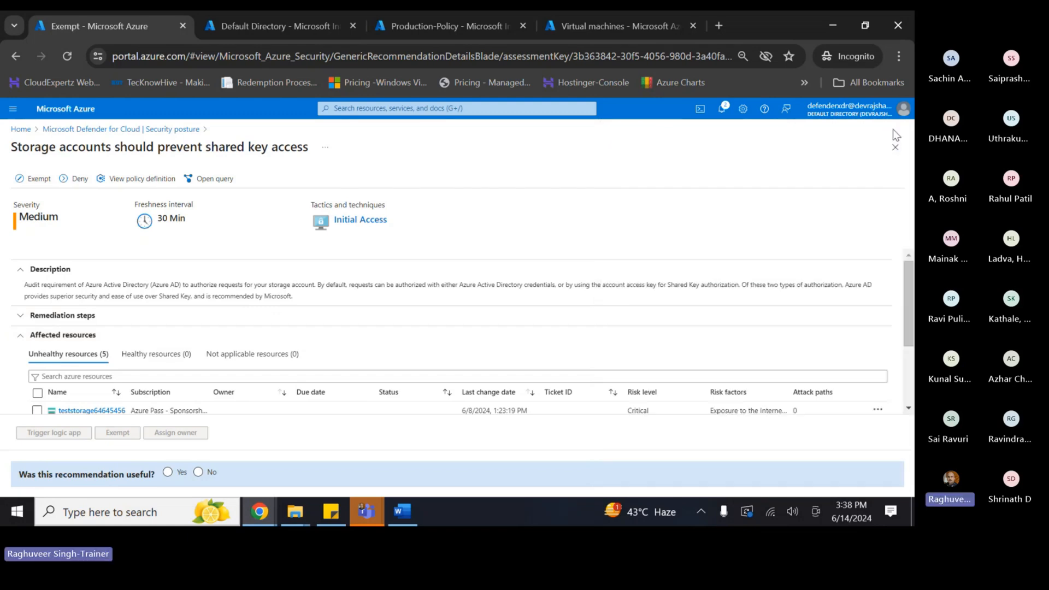
left_click(63, 179)
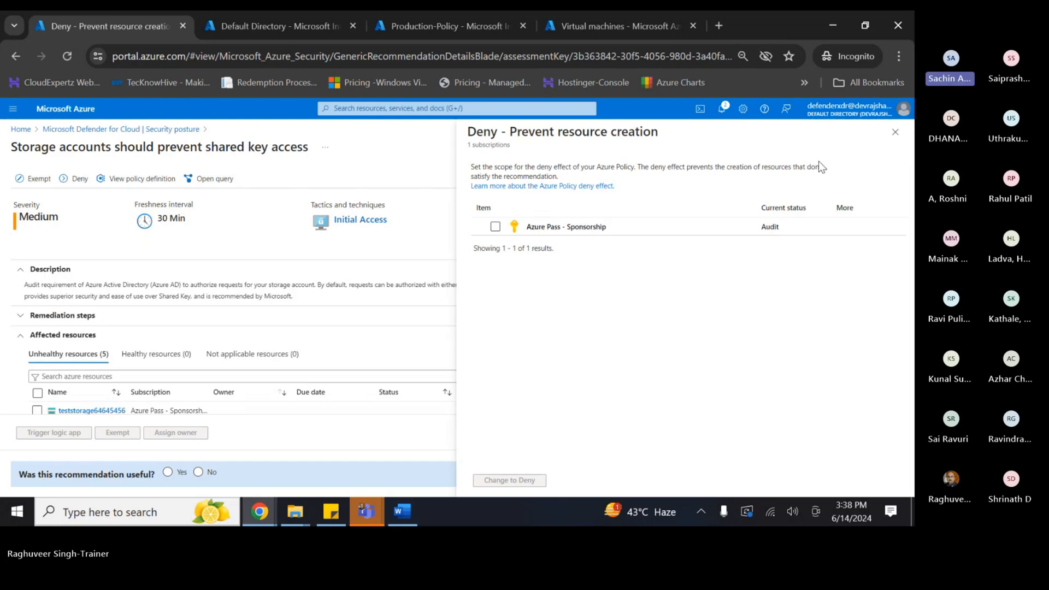
left_click(890, 137)
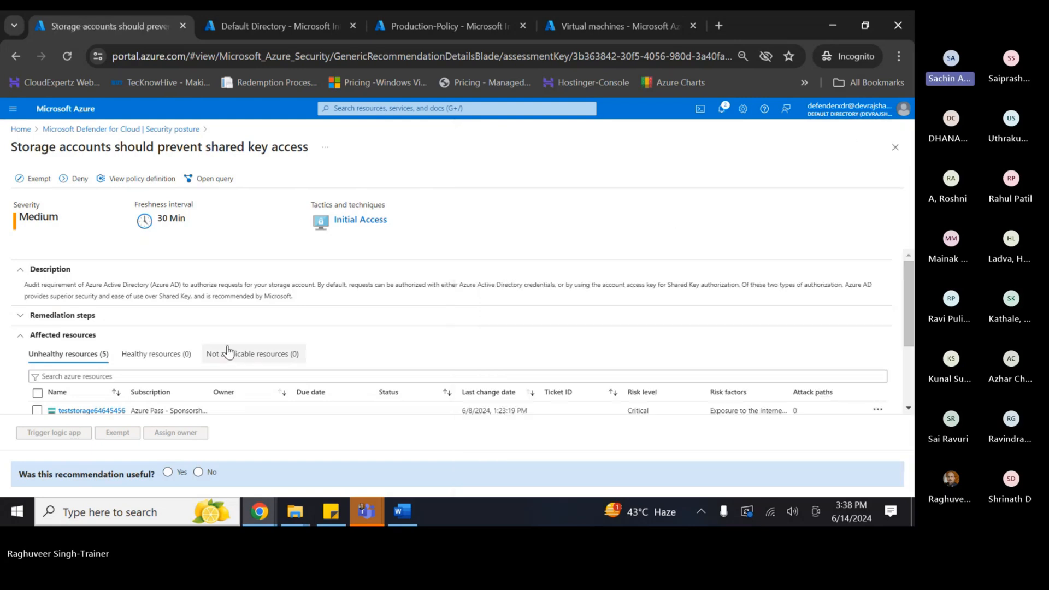
scroll(228, 344, "down", 1)
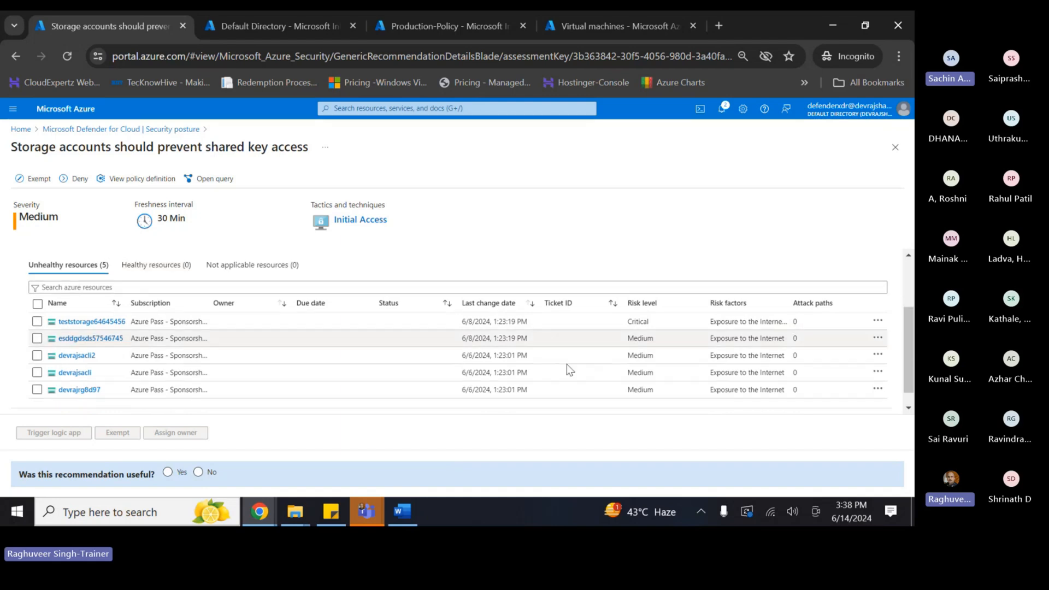
scroll(215, 346, "up", 1)
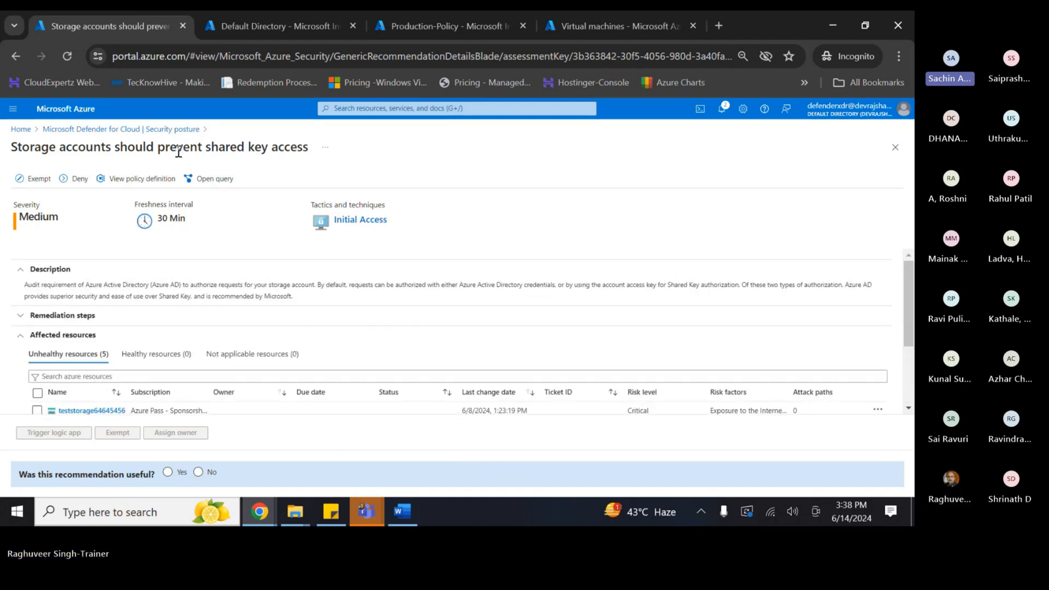
left_click(127, 136)
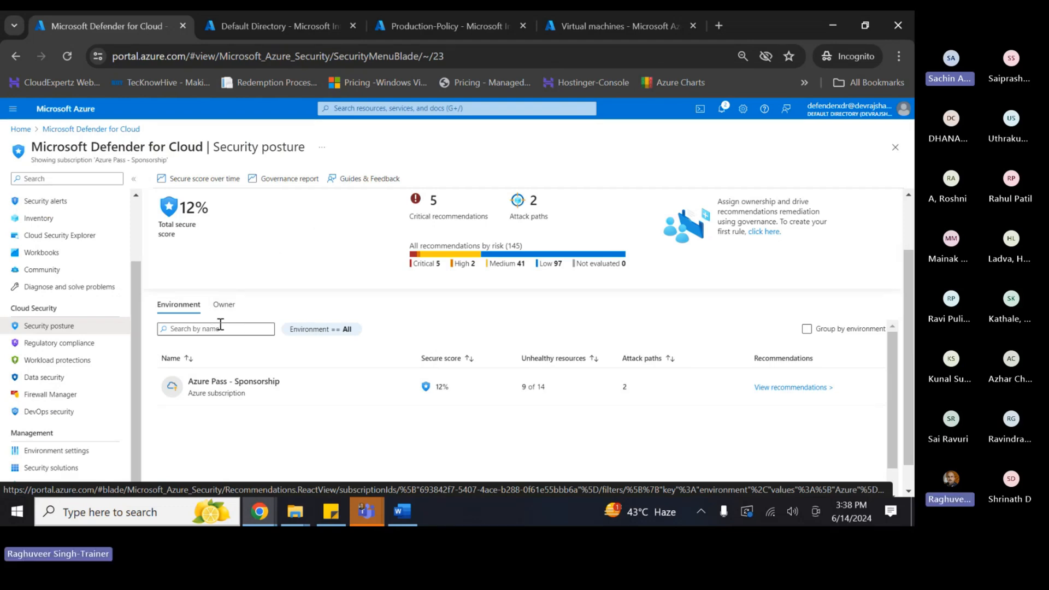
- Break the security posture down by owner and view the owner's critical recommendation
left_click(223, 304)
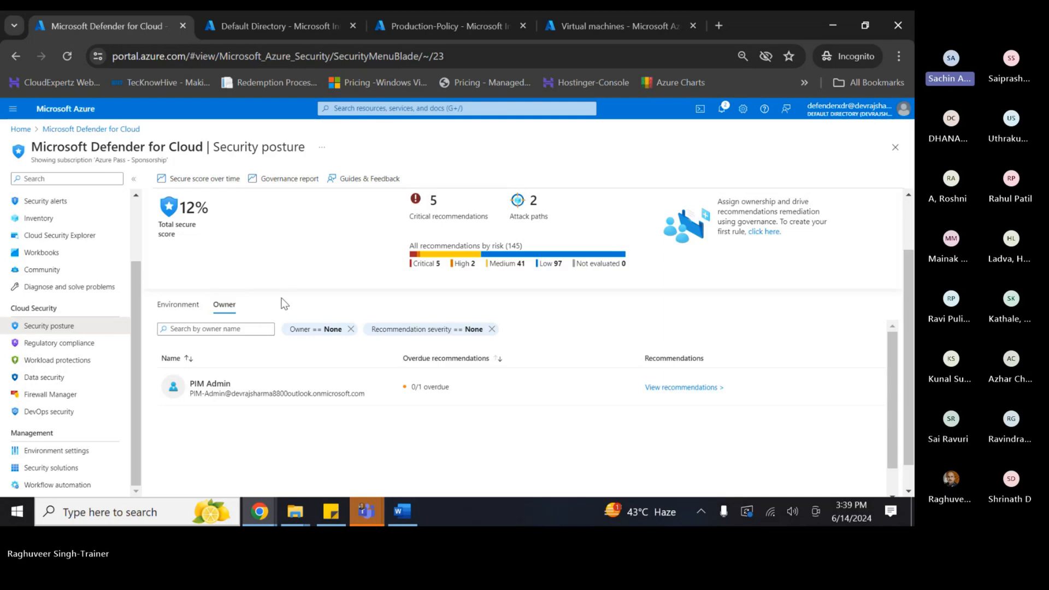
left_click(675, 388)
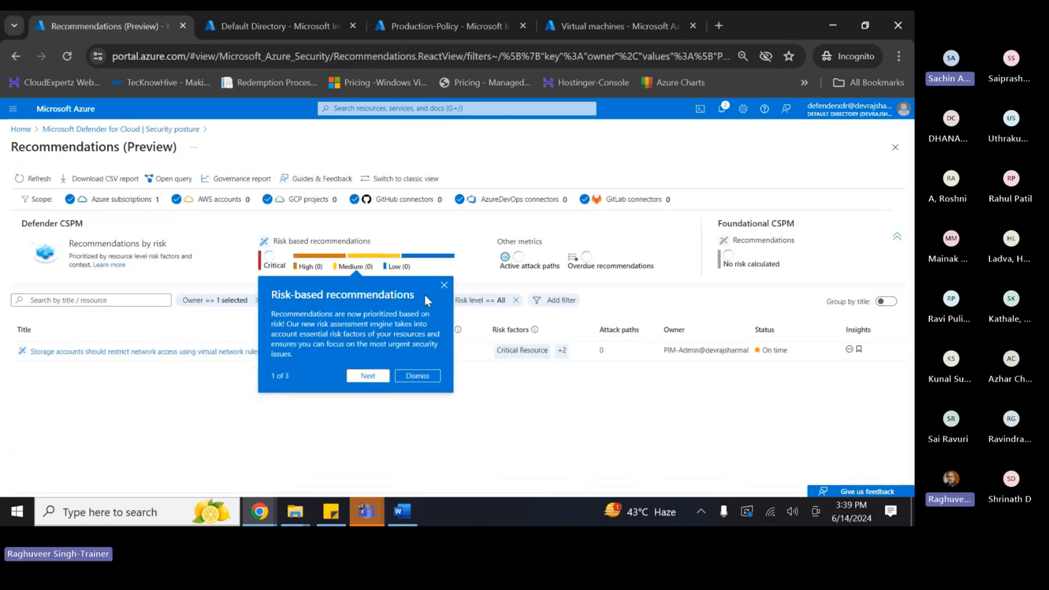
left_click(444, 285)
left_click(82, 129)
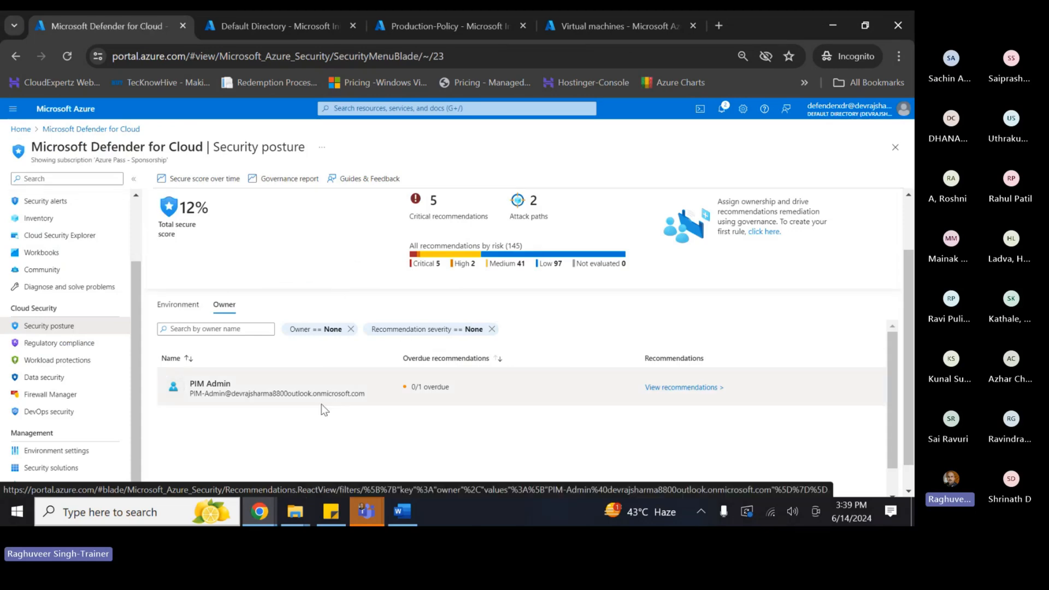
left_click(652, 391)
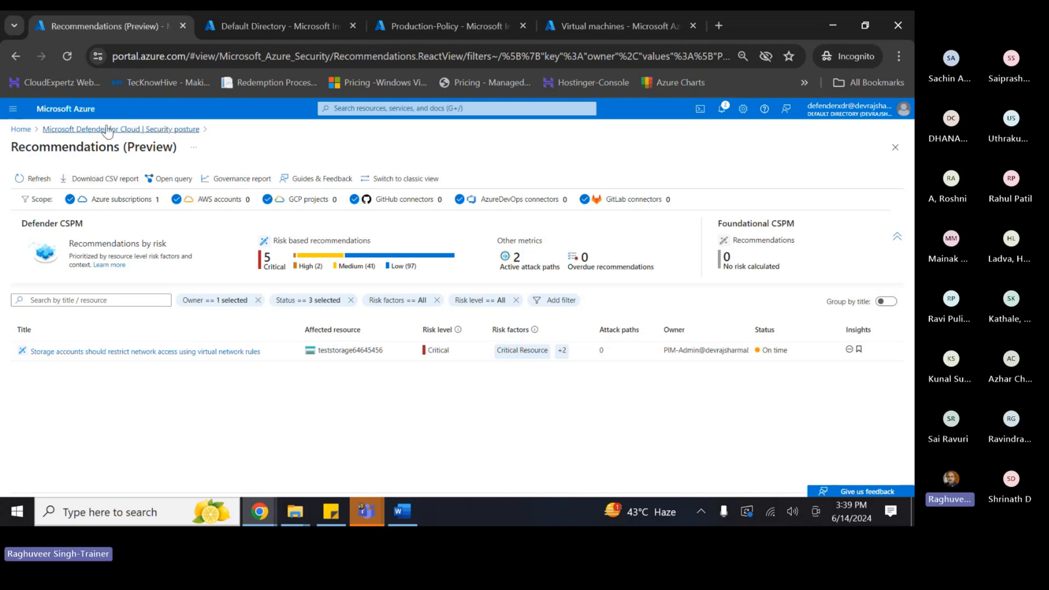
- Revisit the owner's recommendations, then open Azure Pass - Sponsorship's recommendations from the Environment view
left_click(107, 129)
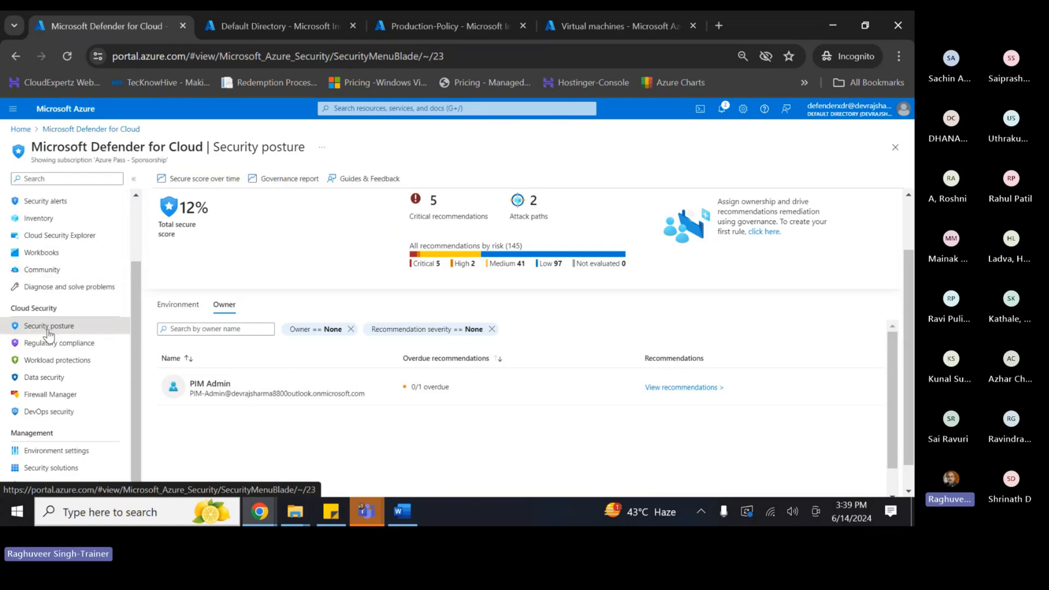
left_click(670, 389)
left_click(443, 286)
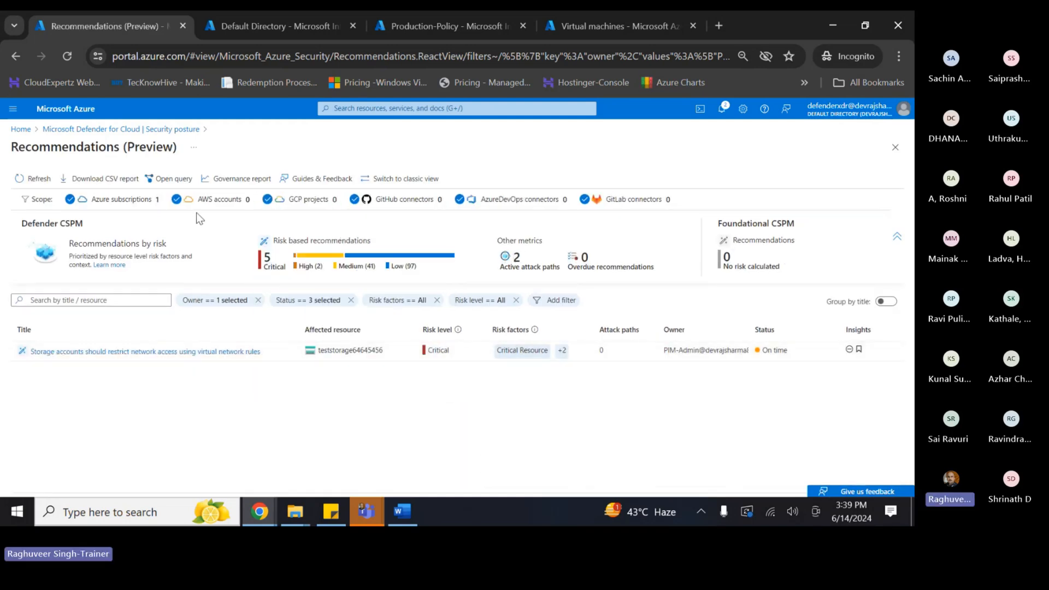
left_click(128, 129)
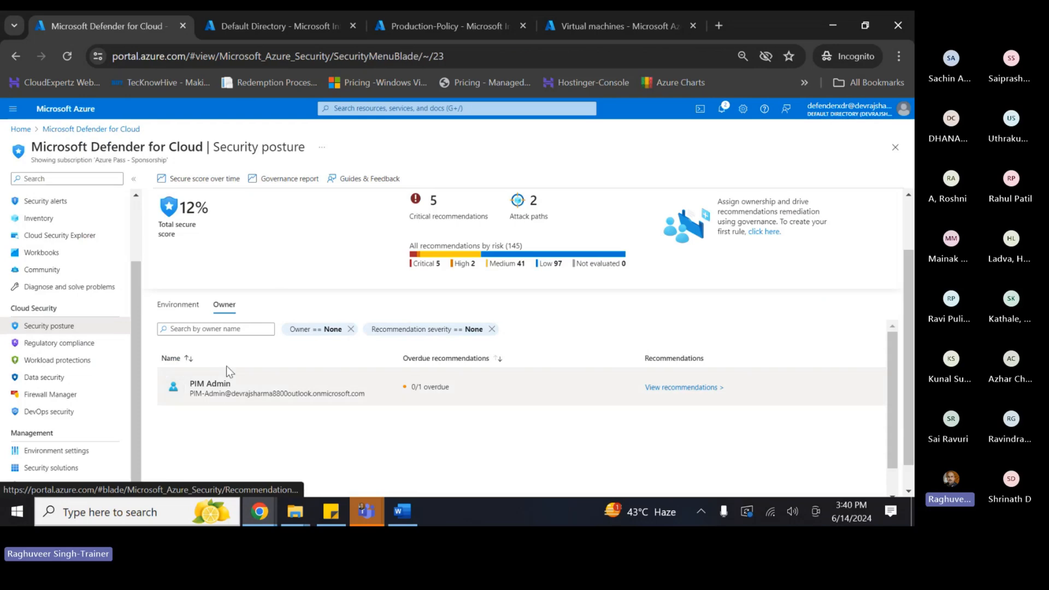
left_click(179, 306)
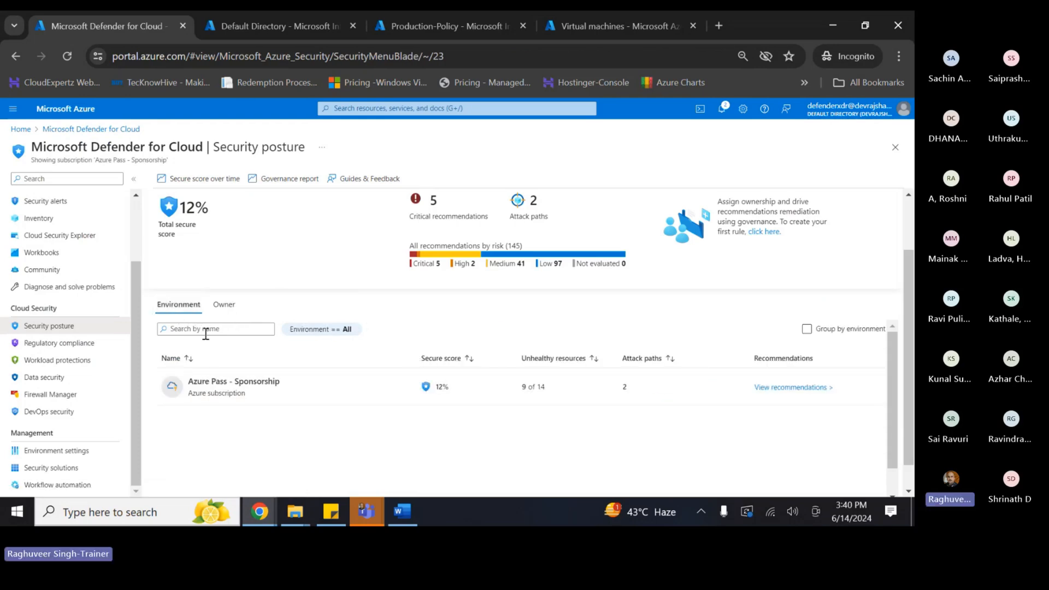
left_click(755, 389)
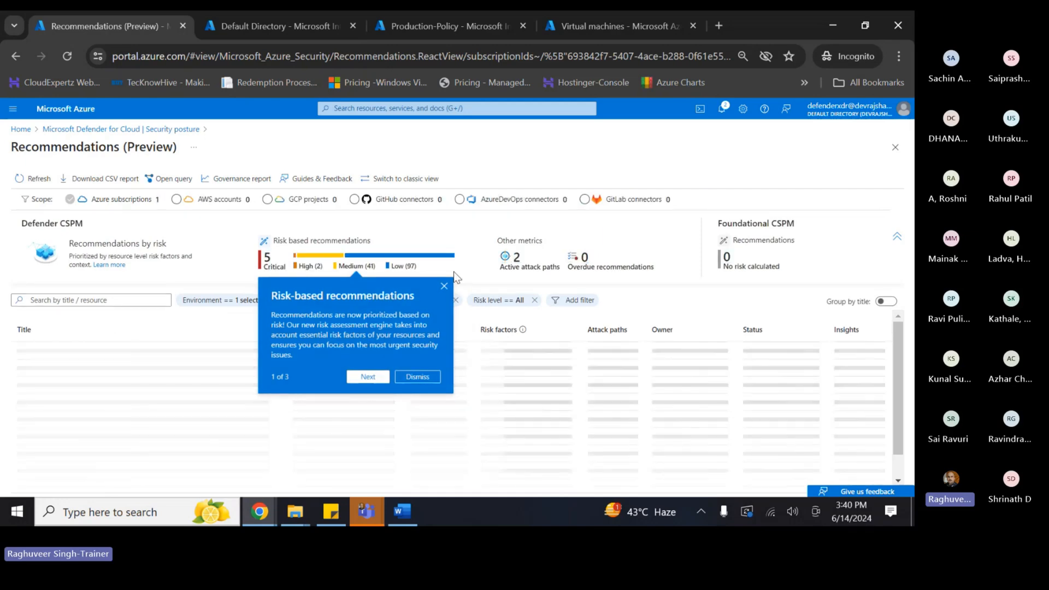
- Download the subscription's recommendations as a CSV report into the Downloads folder
scroll(229, 381, "down", 10)
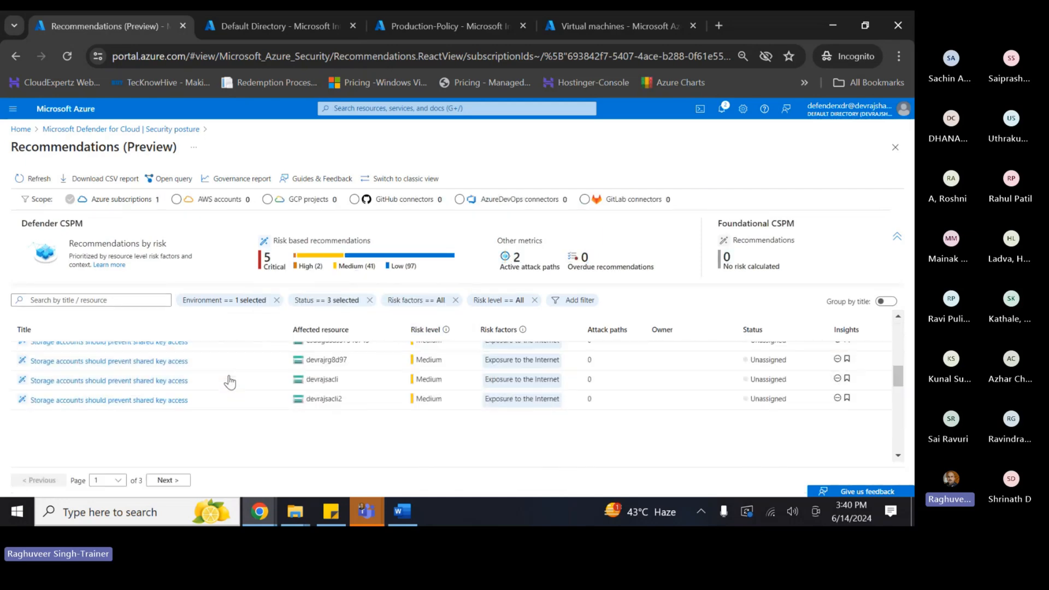
scroll(230, 382, "up", 10)
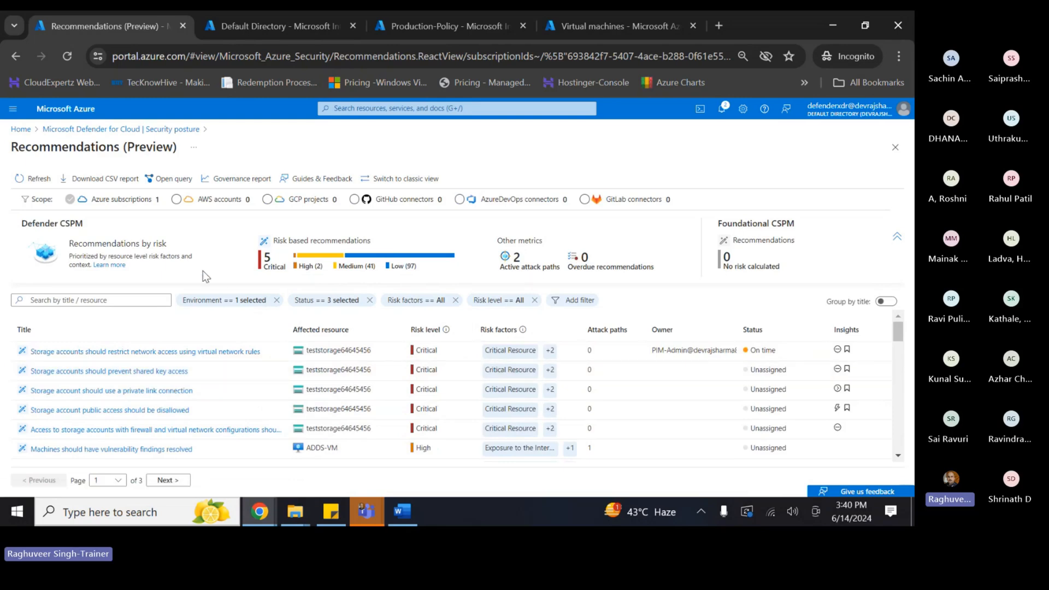
left_click(91, 180)
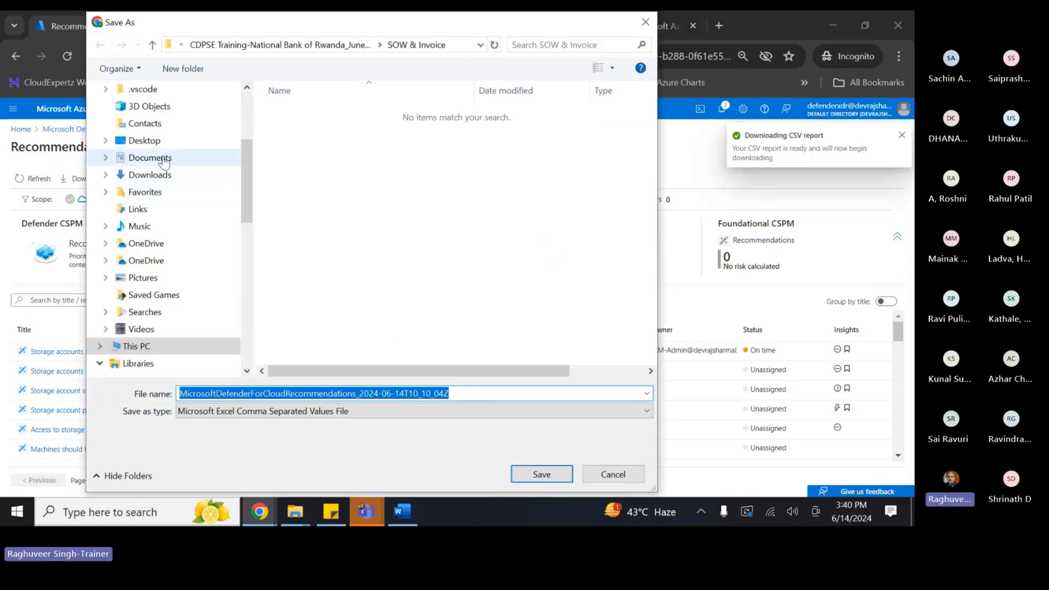
left_click(157, 180)
left_click(528, 471)
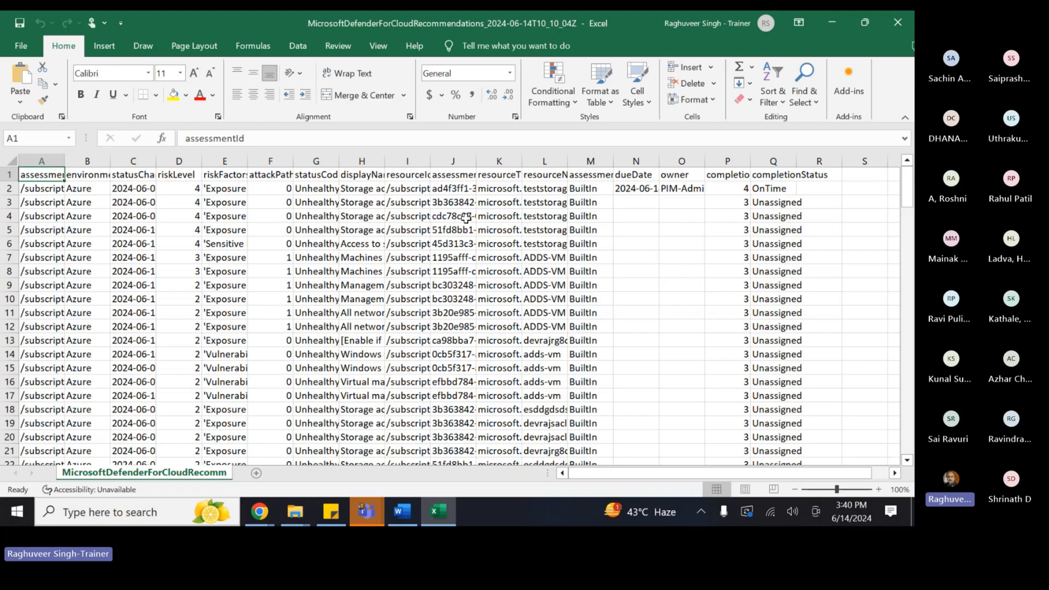
- Widen columns A, G, H and I to show their full values
double_click(66, 161)
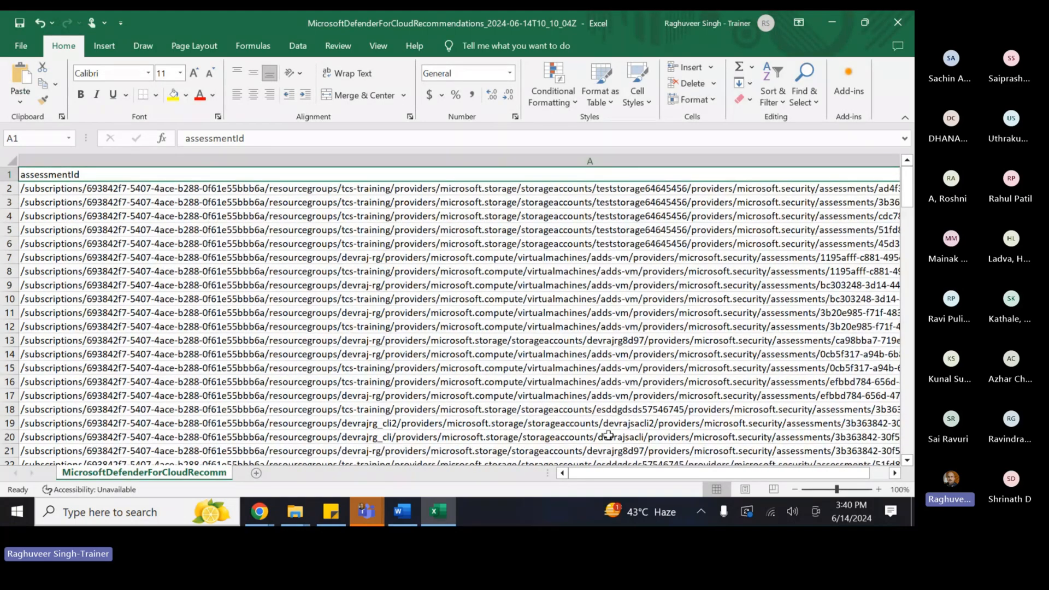
left_click_drag(739, 472, 758, 472)
double_click(294, 160)
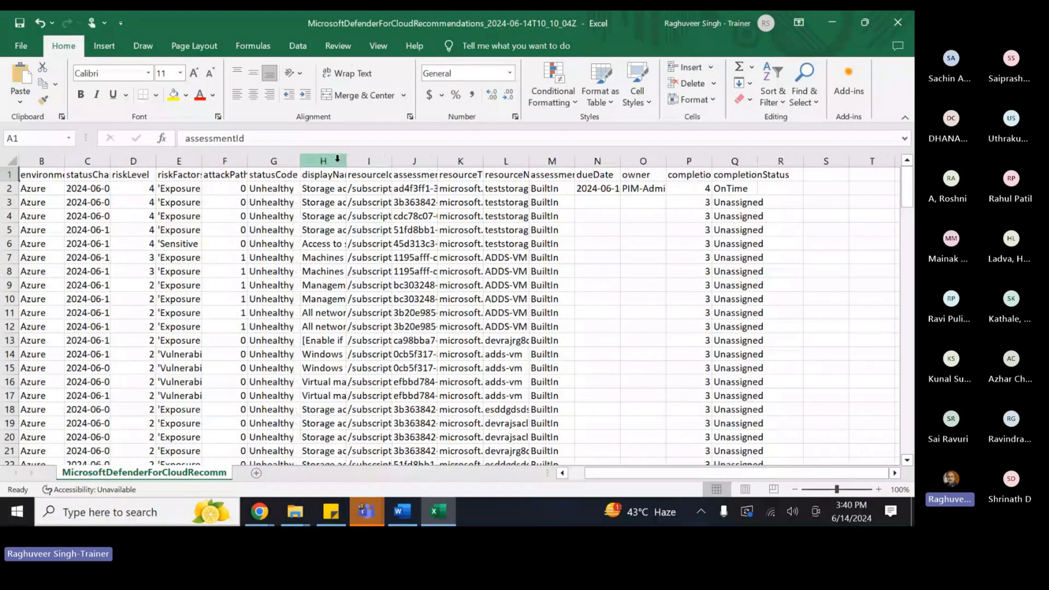
double_click(345, 161)
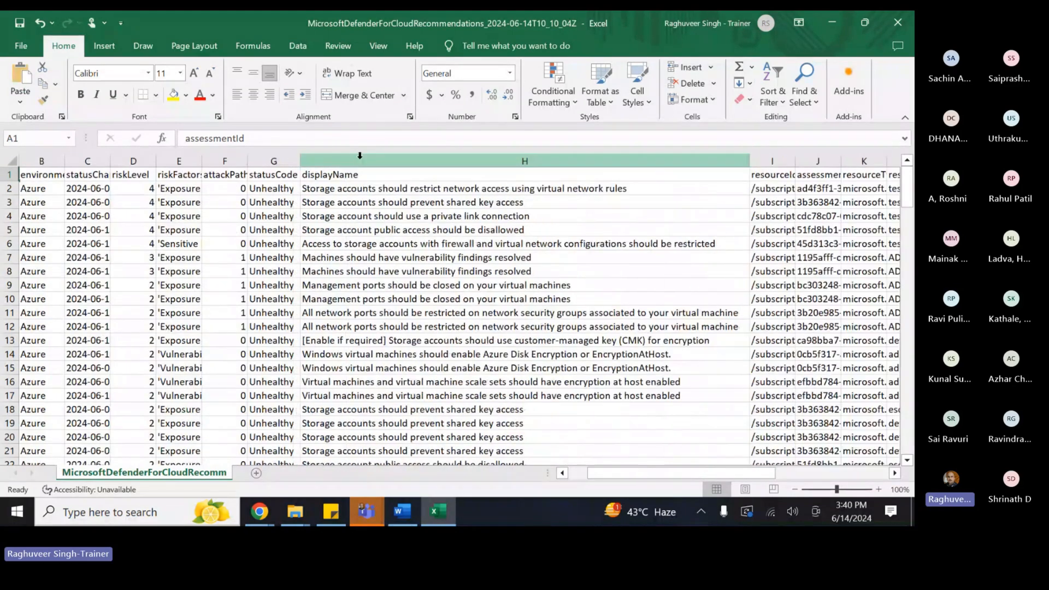
double_click(793, 154)
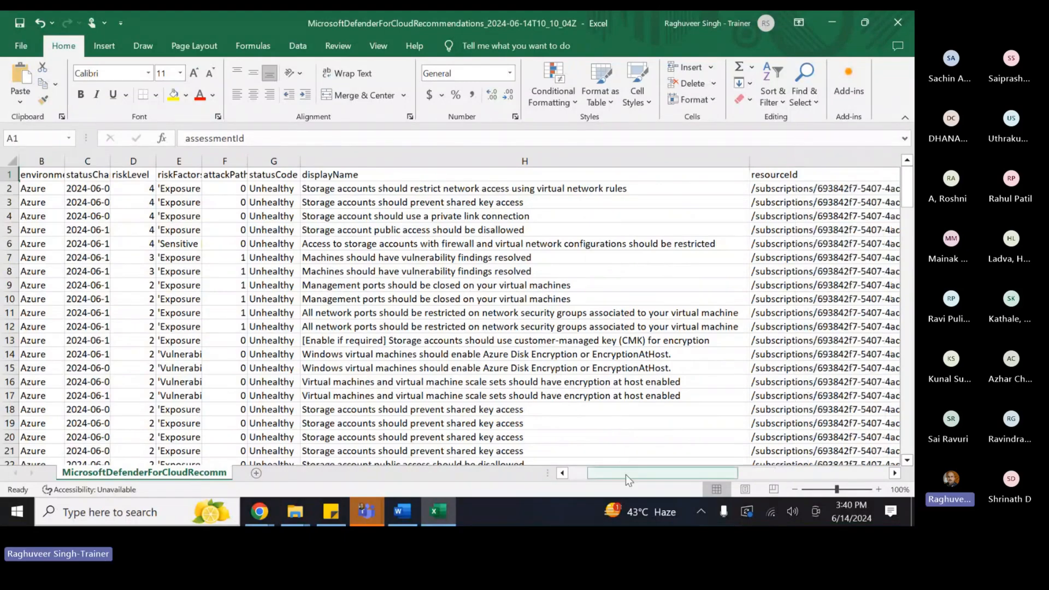
left_click_drag(624, 474, 817, 472)
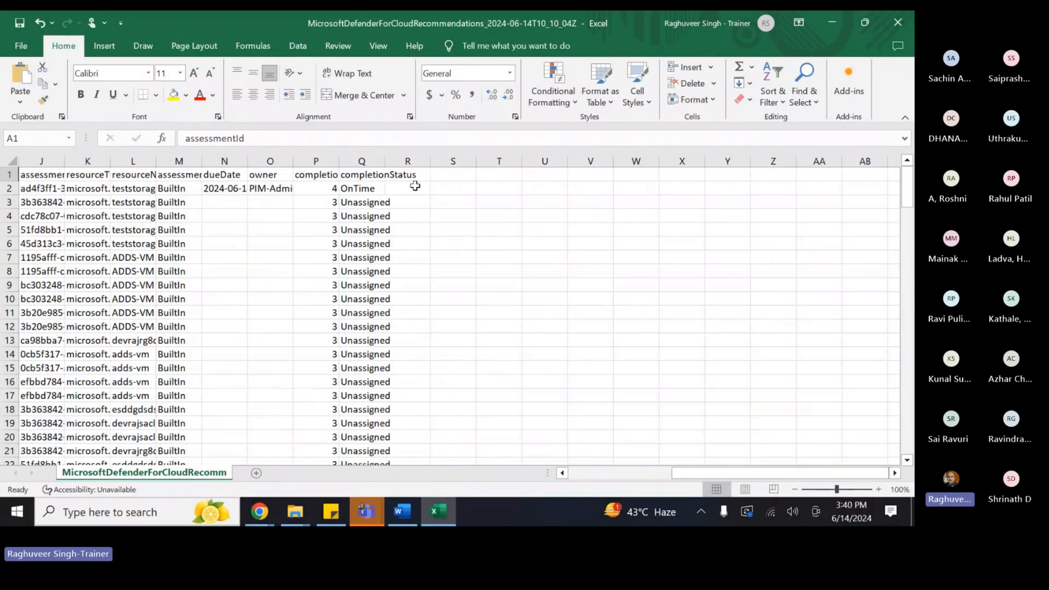
- Inspect columns S, O and Q, fitting column Q to completionStatus
left_click(443, 160)
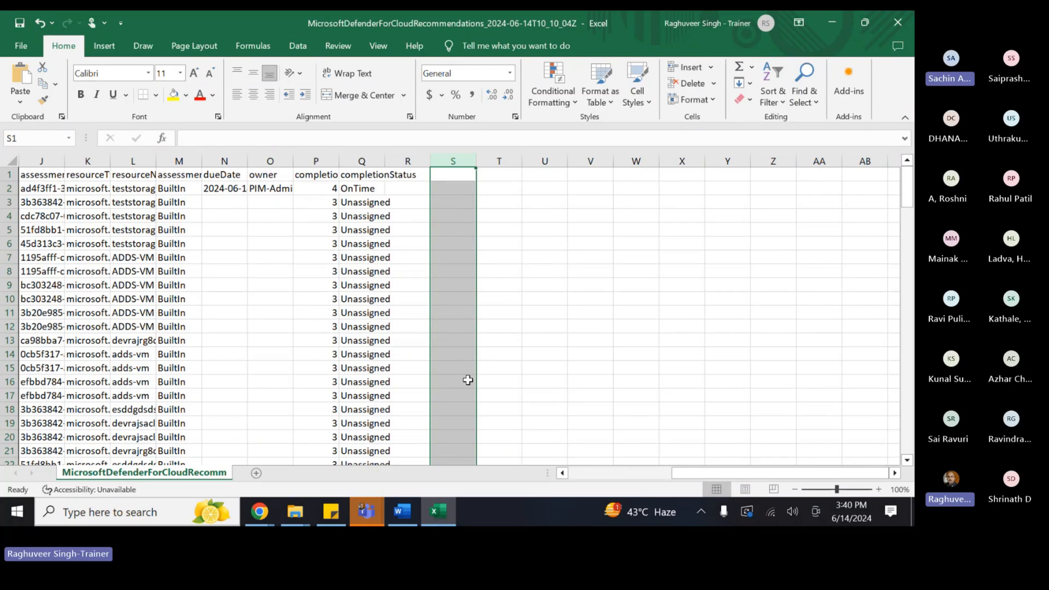
left_click_drag(695, 474, 778, 474)
left_click(361, 189)
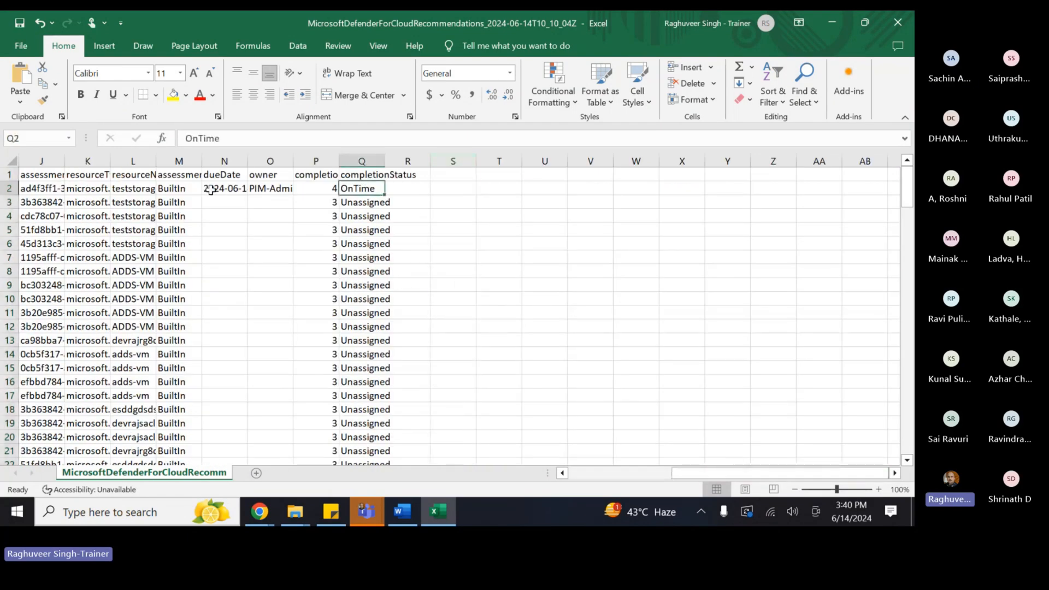
left_click(259, 189)
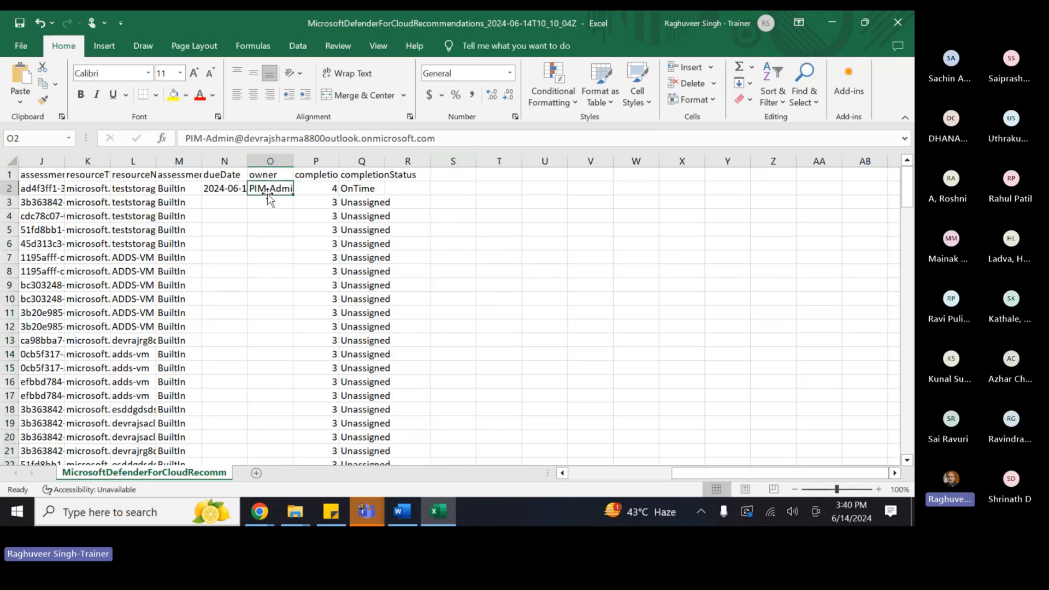
double_click(386, 158)
left_click(361, 189)
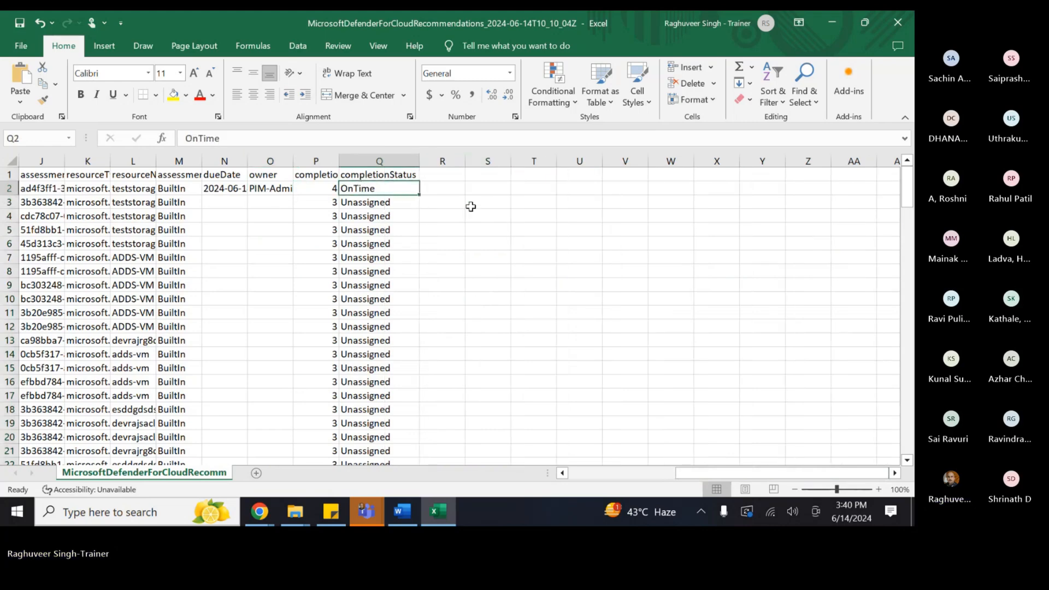
- Scroll down through the rows, then close the spreadsheet choosing Don't Save
scroll(358, 340, "down", 2)
scroll(358, 340, "down", 19)
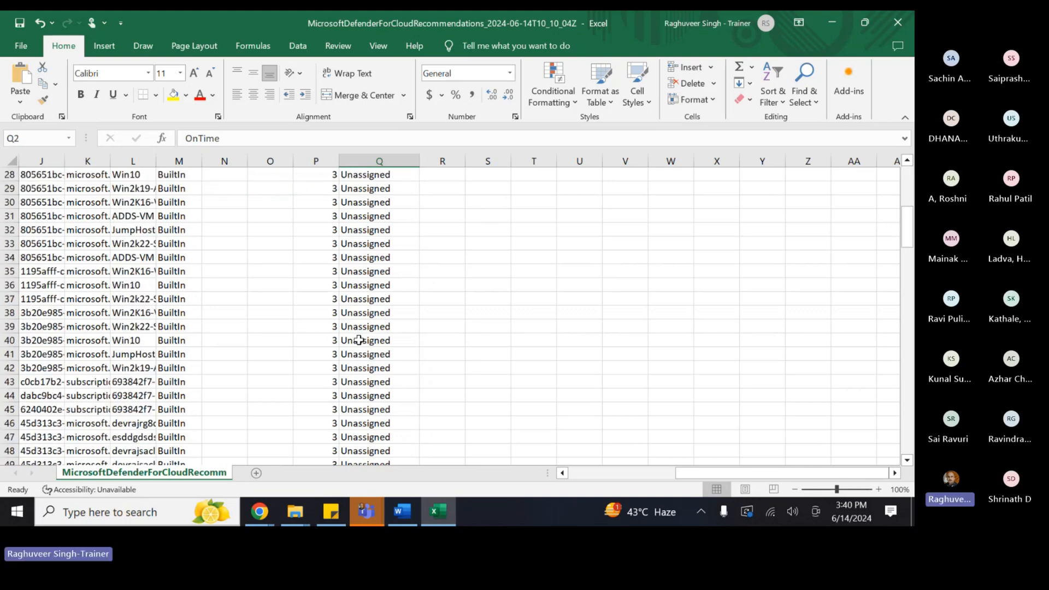
scroll(359, 340, "down", 9)
left_click(906, 22)
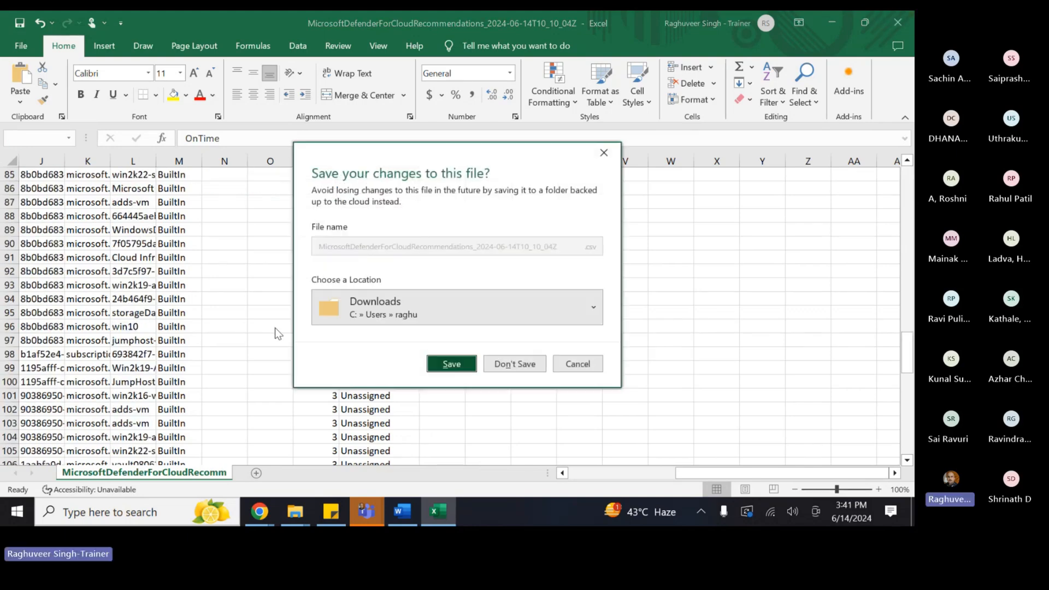
left_click(510, 364)
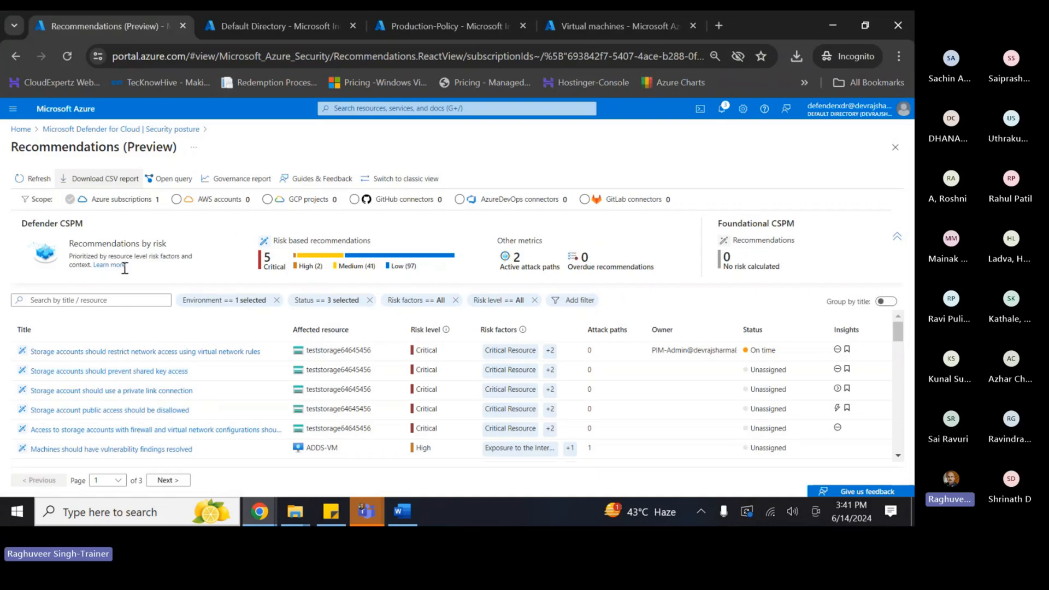
- View the Governance report for only Azure Pass - Sponsorship, then go back to Security posture
left_click(235, 179)
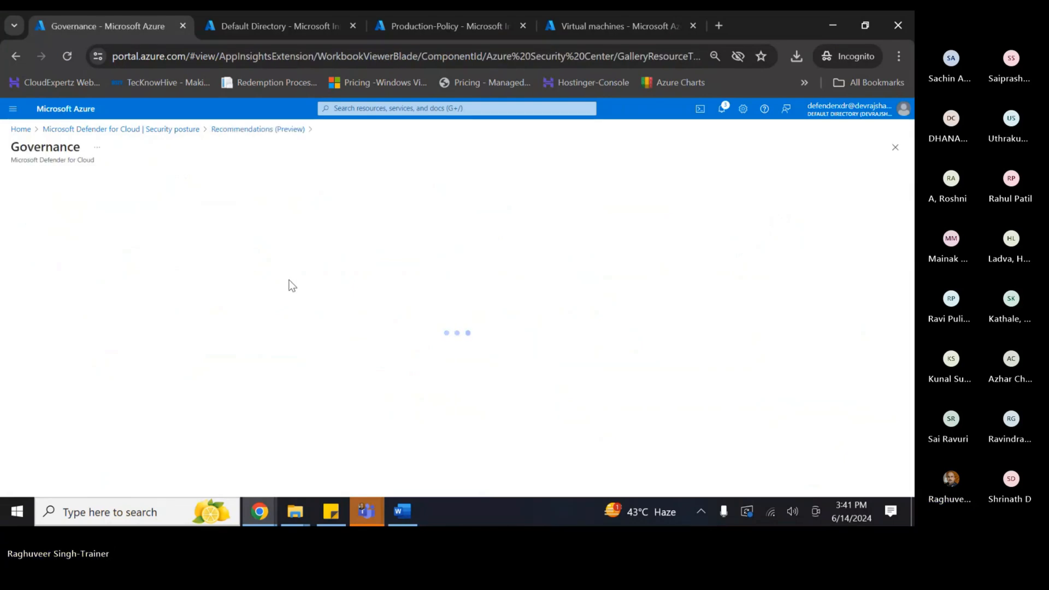
left_click(45, 238)
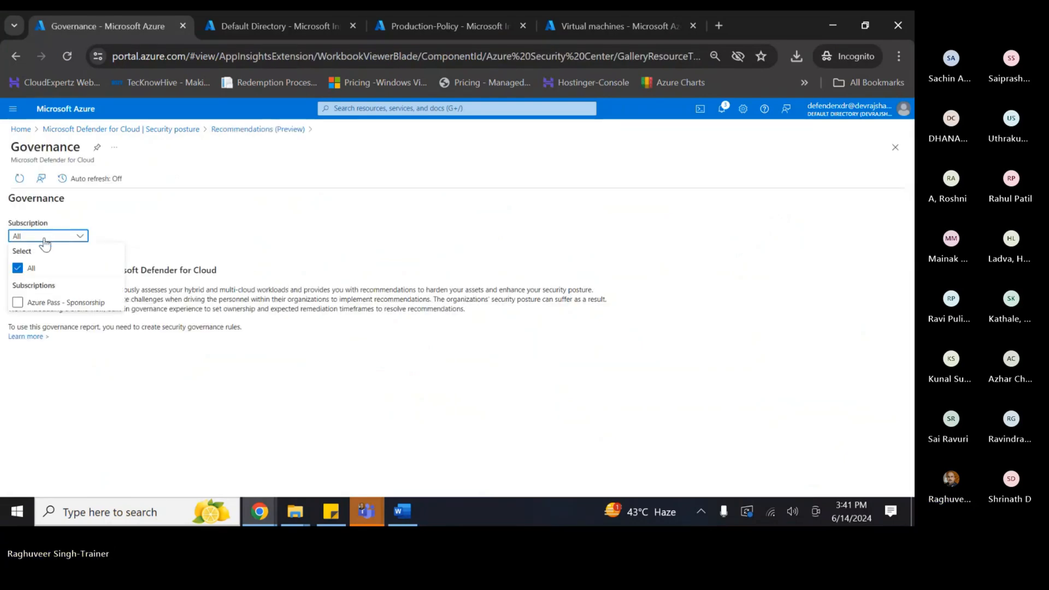
left_click(17, 268)
left_click(17, 302)
left_click(117, 377)
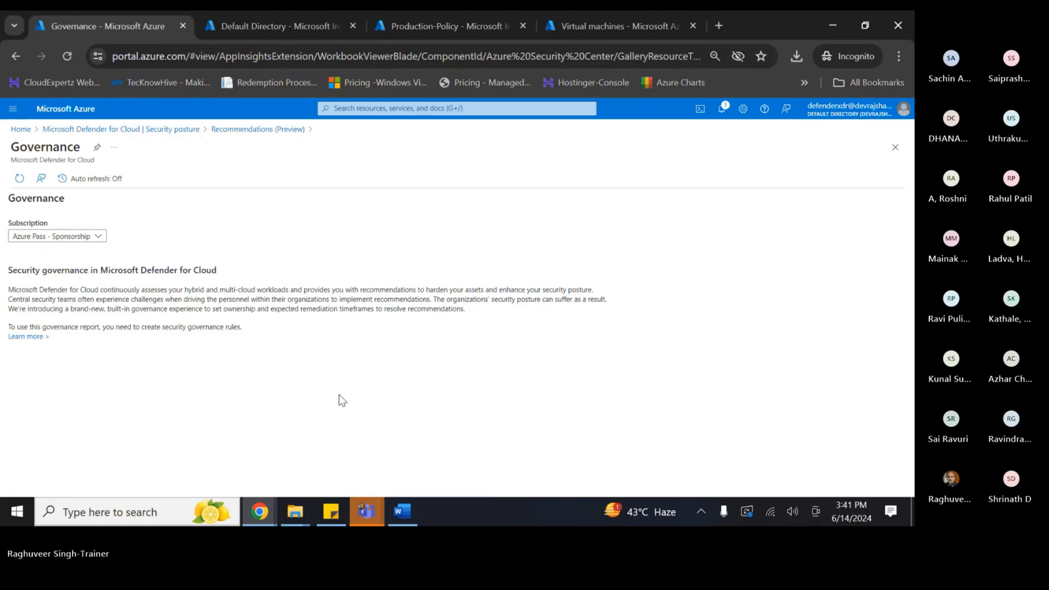
left_click(163, 129)
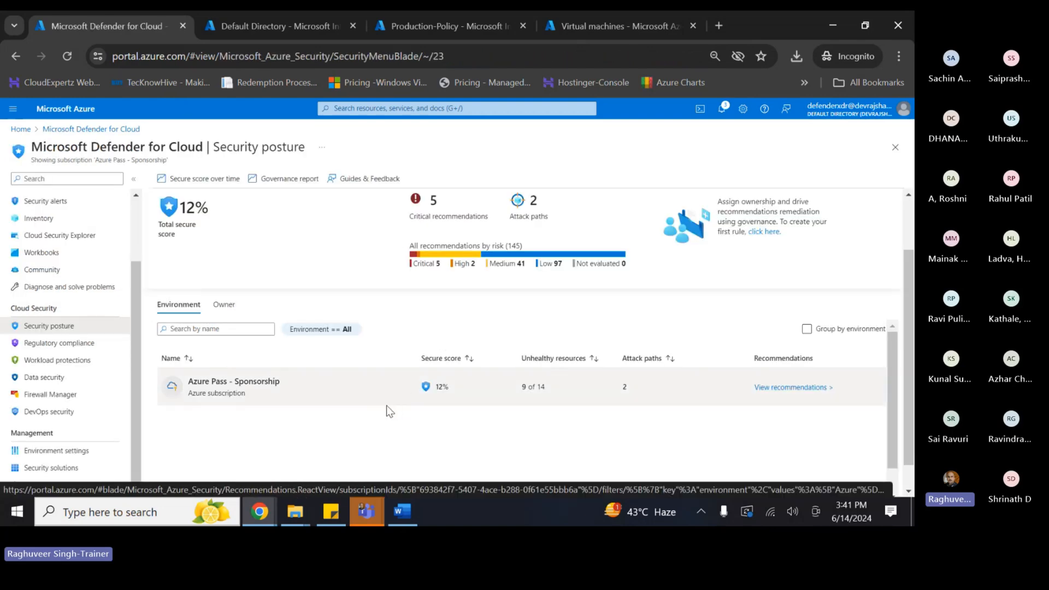
- In the Word notes, type 'Compliance & Regulation by CSP' on the empty line below the Task bullet
key("alt+Tab")
key("alt+Tab")
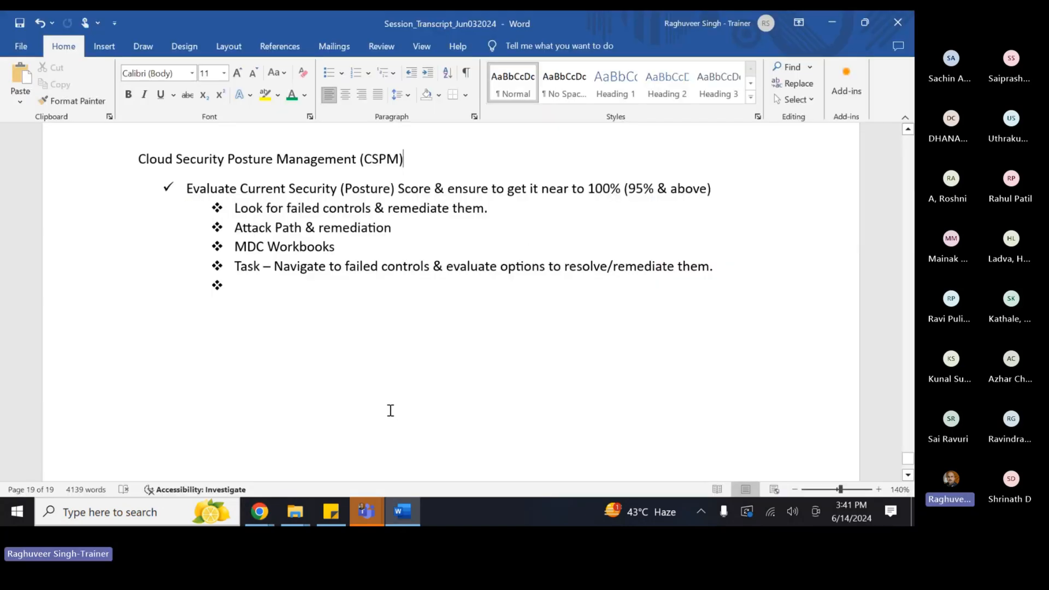
left_click(267, 287)
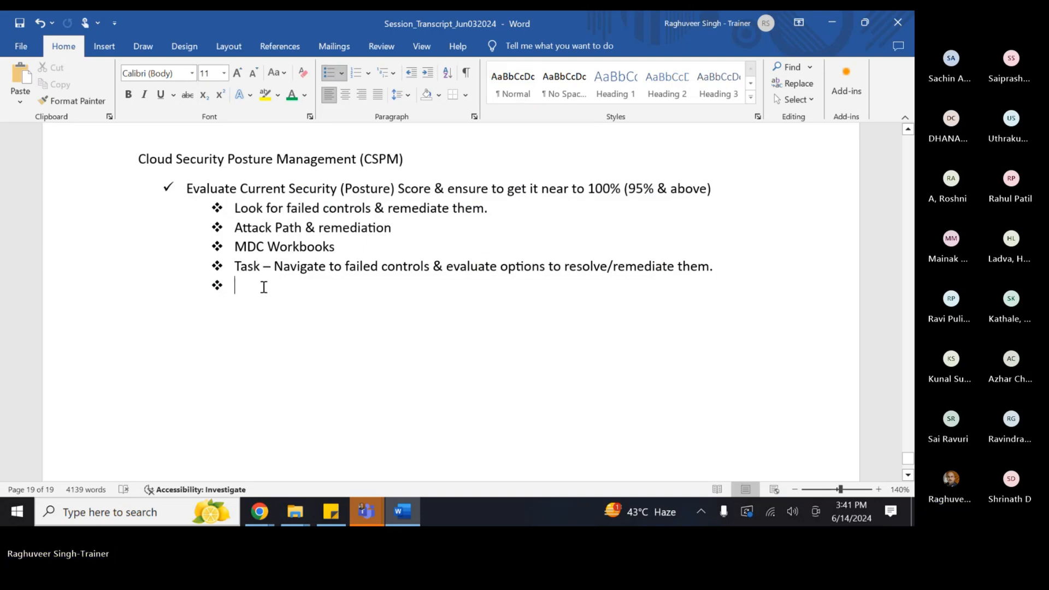
key("BackSpace")
key("BackSpace")
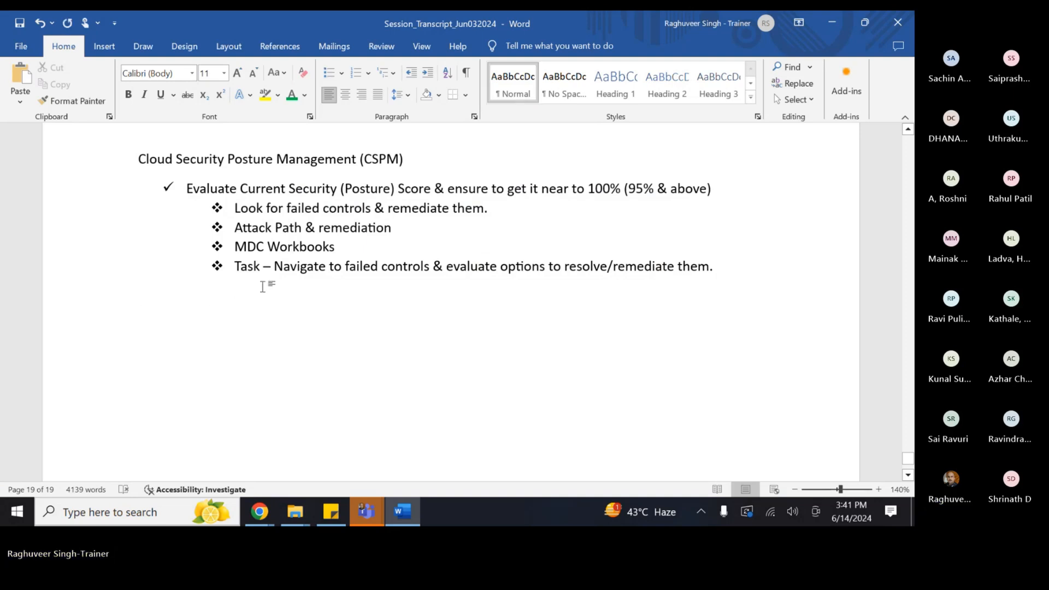
type("Coomp")
key("BackSpace")
key("BackSpace")
key("BackSpace")
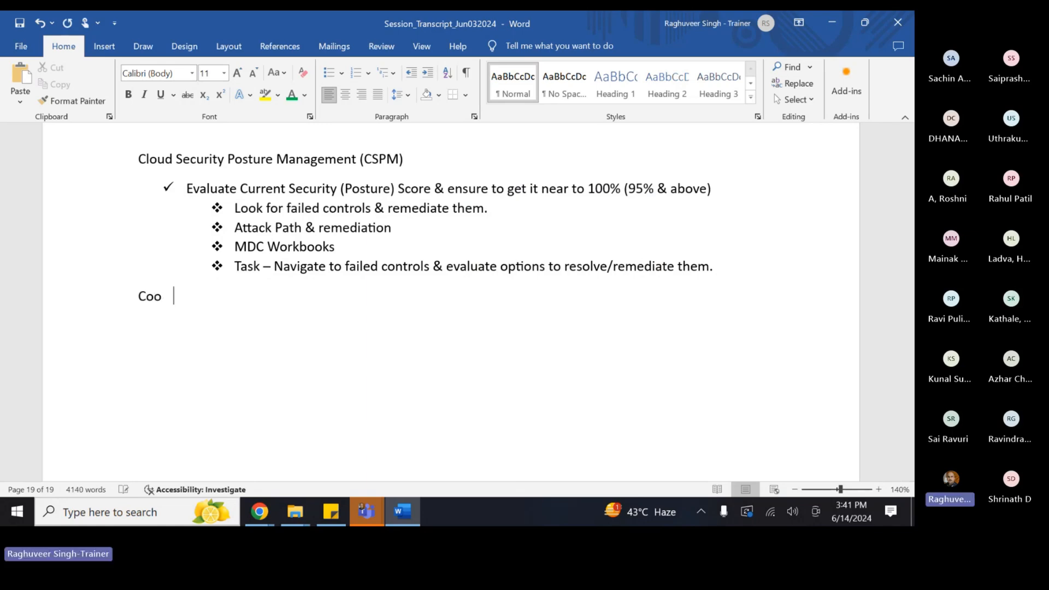
type("mpliance ")
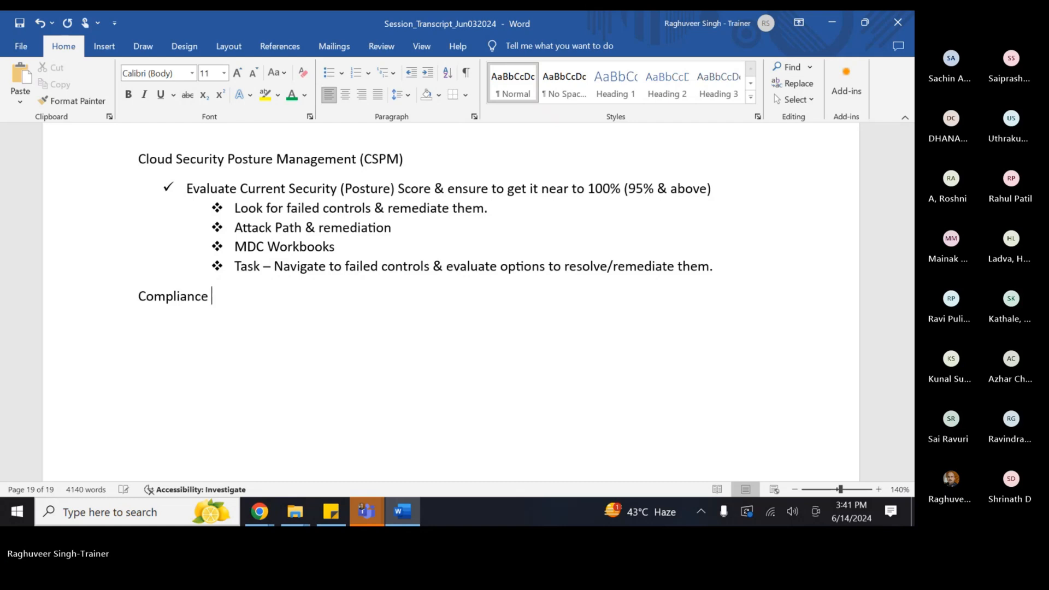
type("& Regular")
type("ion by CSP")
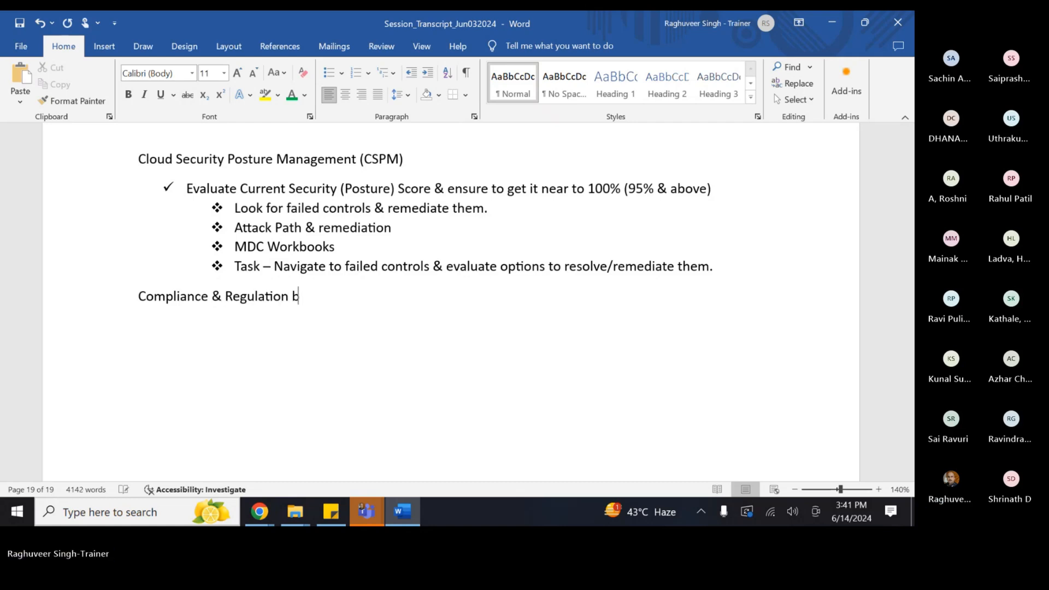
- Copy the Evaluate line's checkmark formatting onto the Compliance line with Format Painter
left_click(234, 189)
left_click(72, 100)
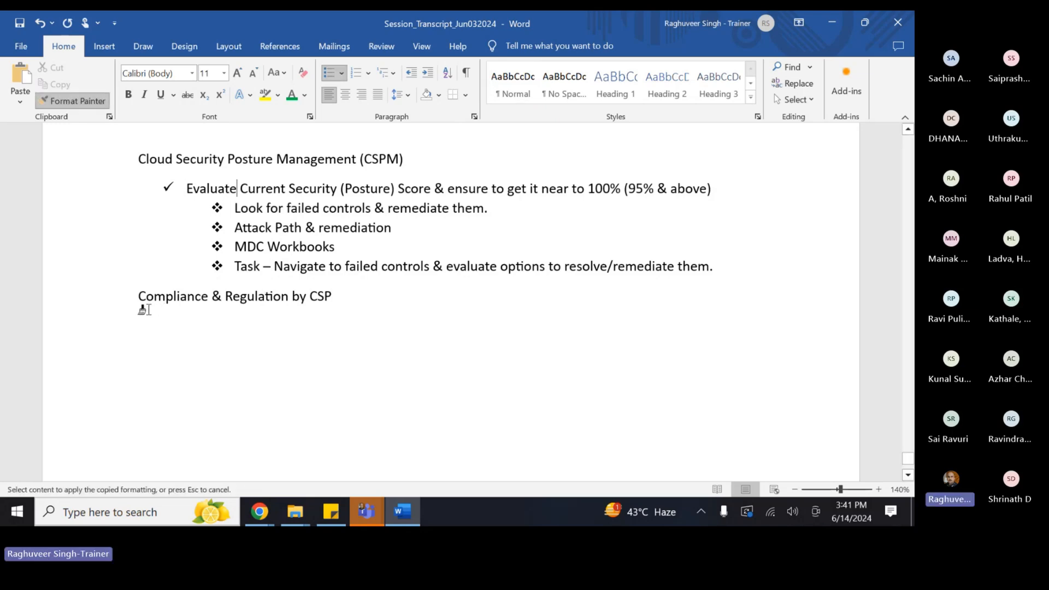
left_click_drag(135, 296, 353, 303)
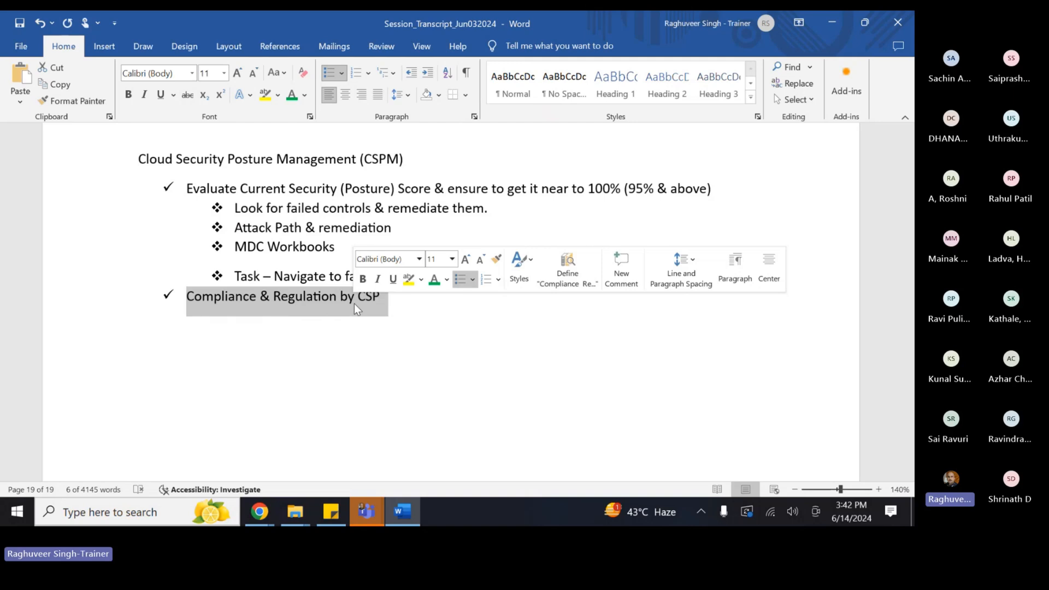
- Append '(Azure)' to the end of the Compliance & Regulation by CSP heading
left_click(413, 300)
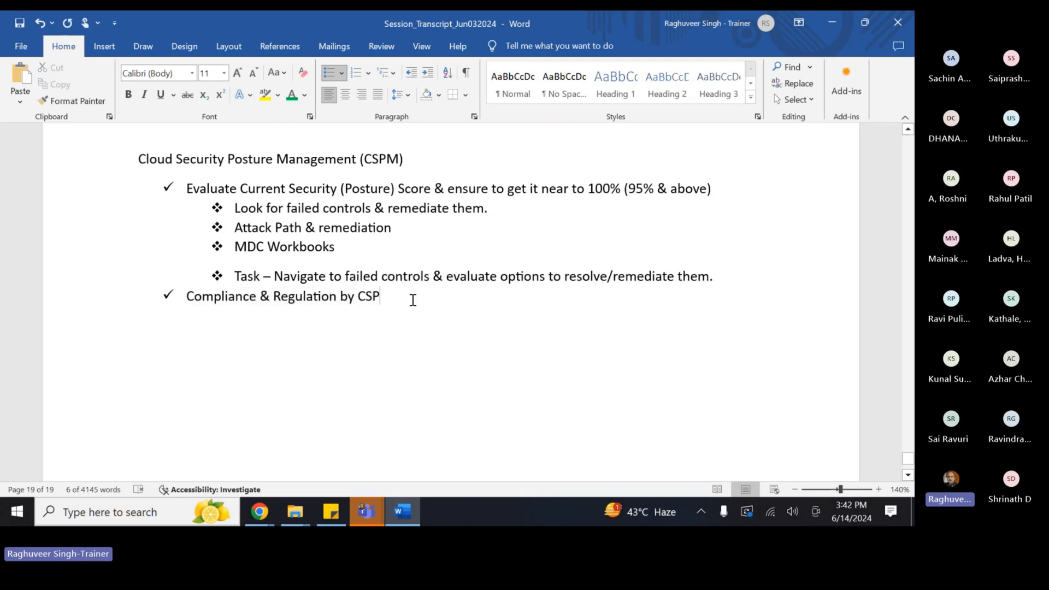
type("(Azure)(")
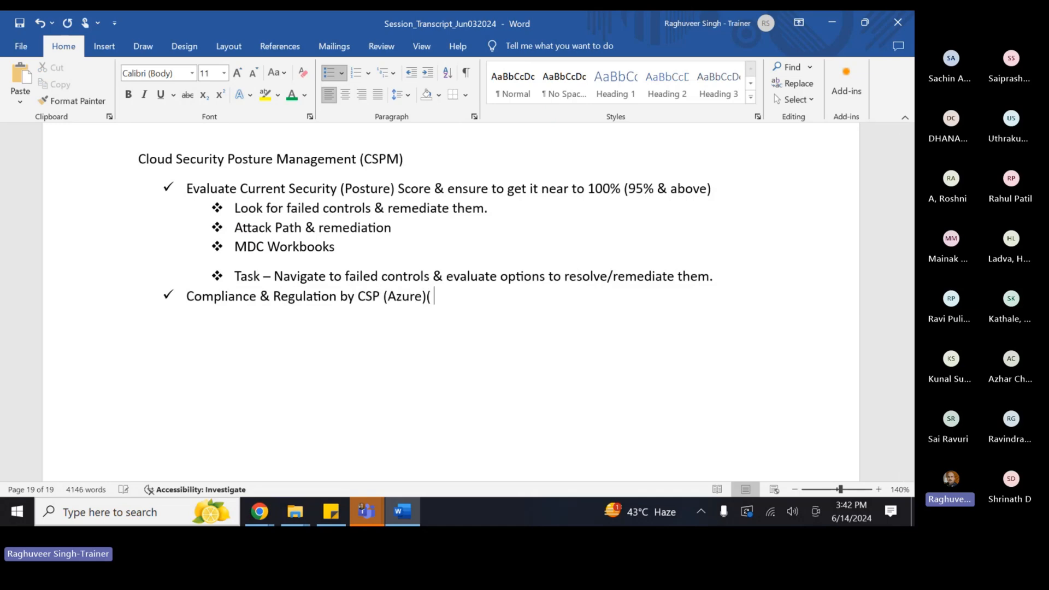
key("BackSpace")
- Start a new line beneath the heading with the ❖ bullet style
key("Return")
key("BackSpace")
left_click(340, 74)
left_click(339, 109)
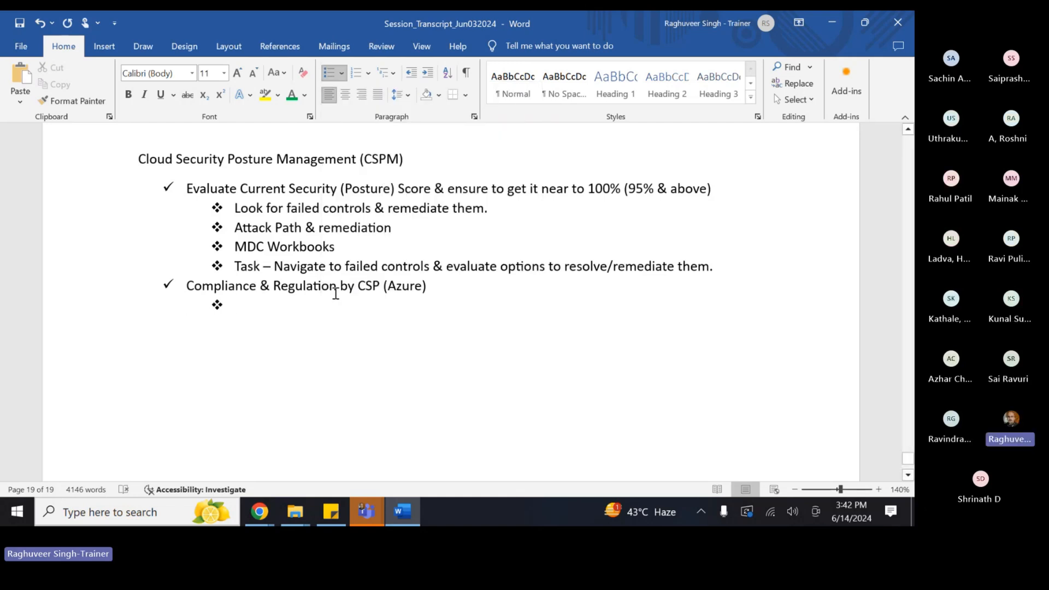
- Write the sub-point 'Whether my CSP adheres to a certain compliance?' and begin another ❖ line
type("Wht")
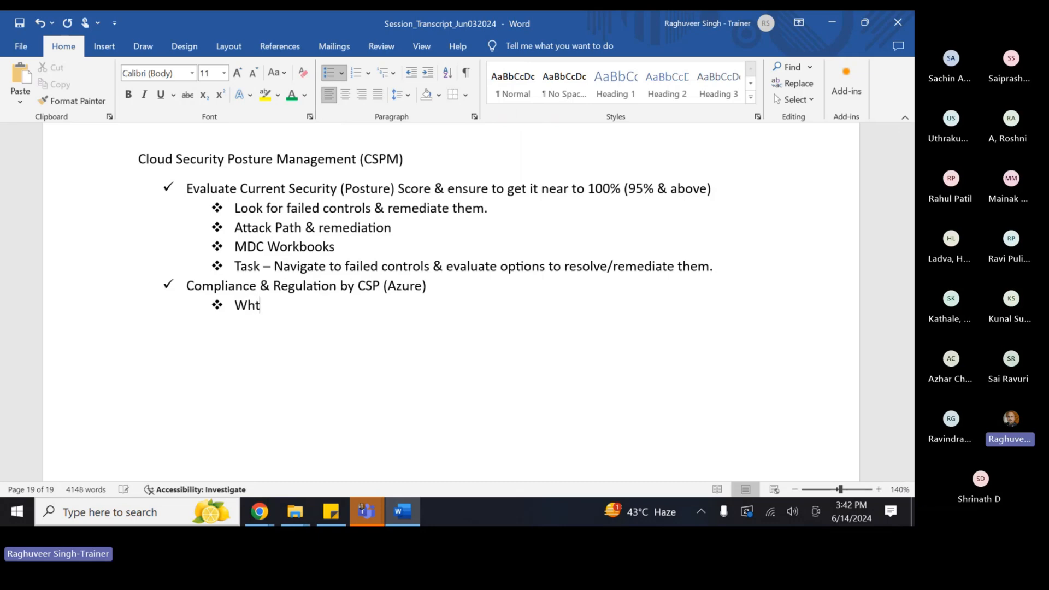
key("BackSpace")
type("ether my CSY a")
key("BackSpace")
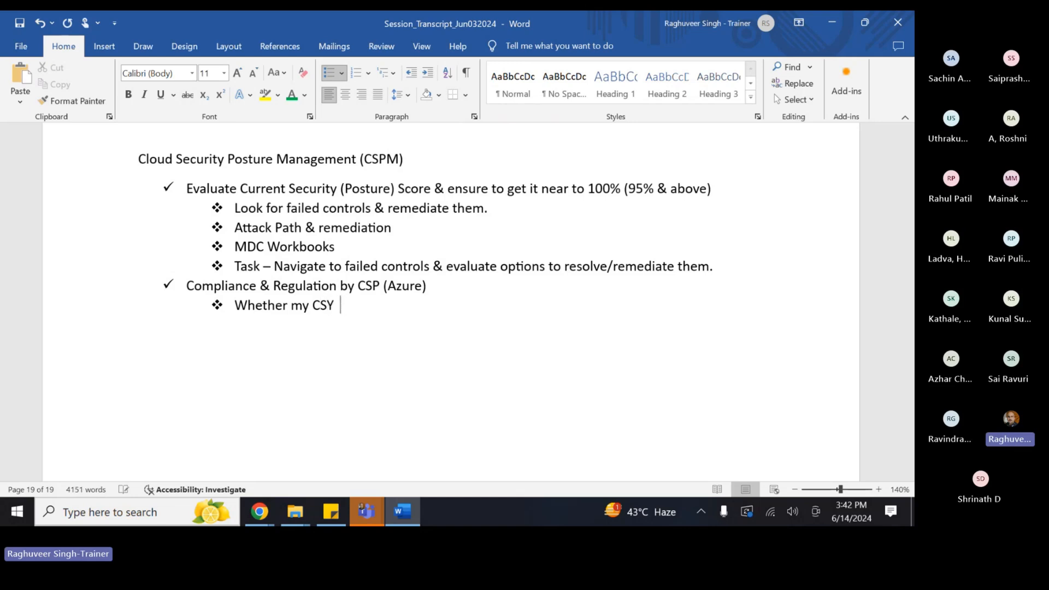
key("BackSpace")
key("BackSpace")
type("P adheres to a cert")
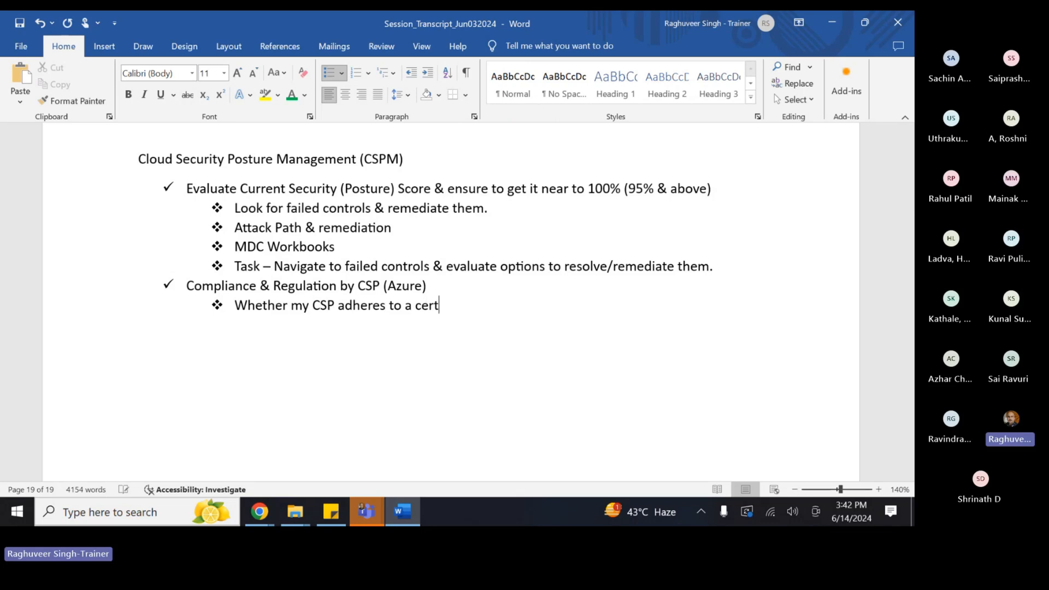
type("ain compliance")
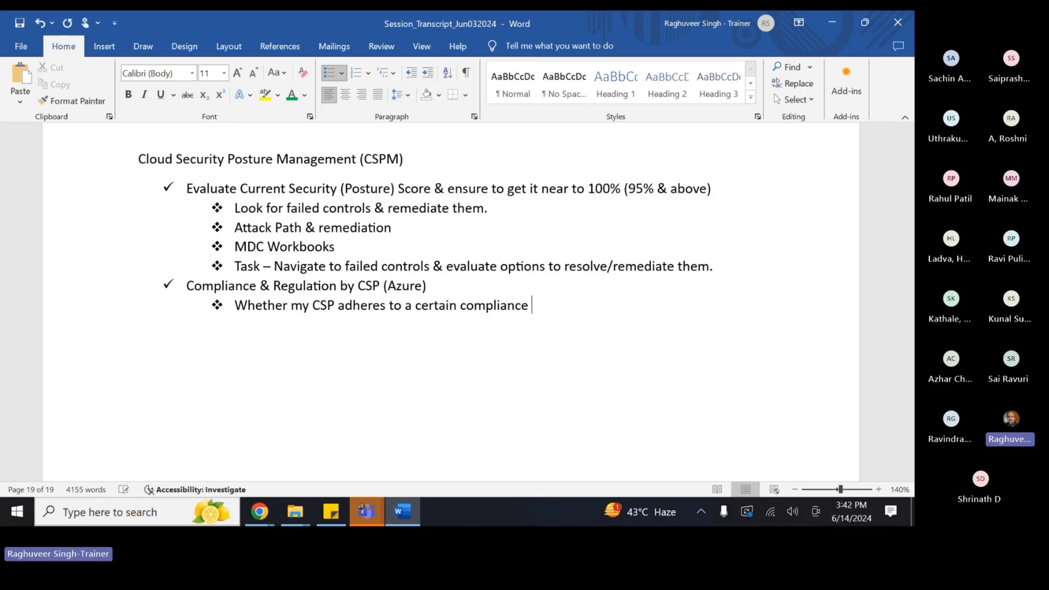
key("BackSpace")
type("?")
key("Return")
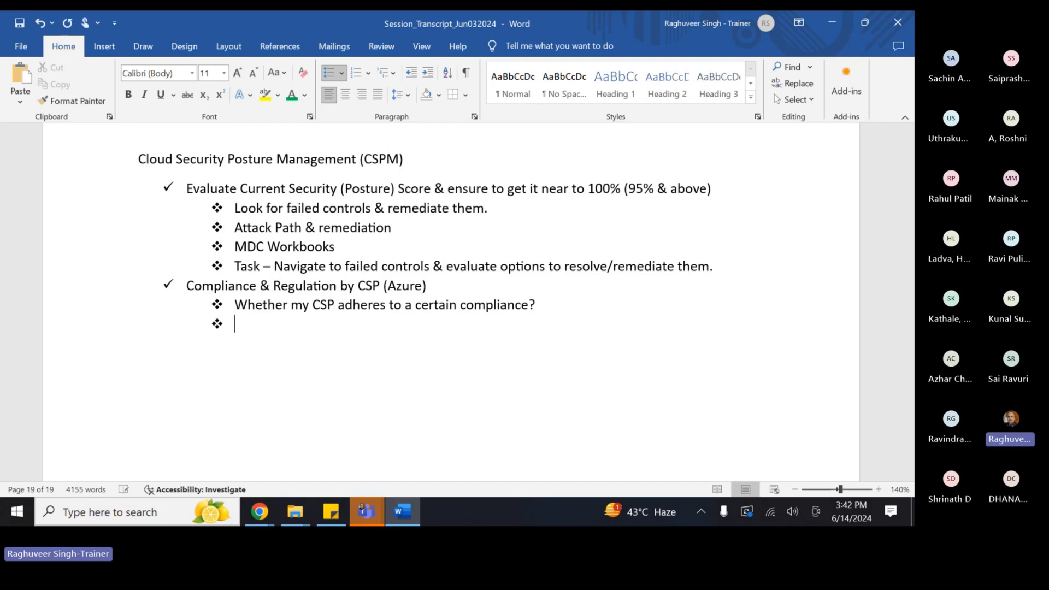
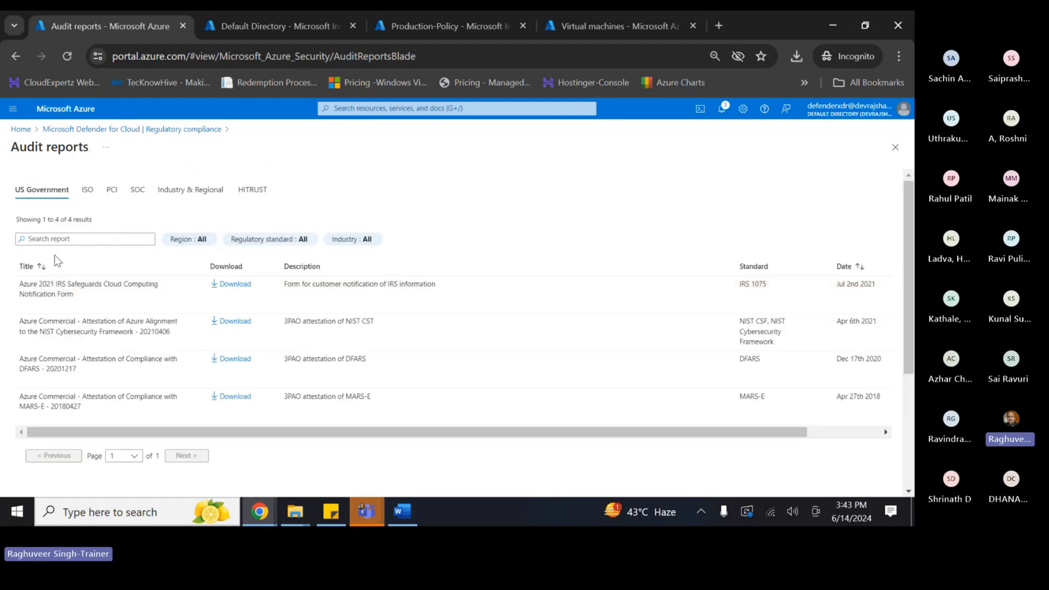
- Show the PCI audit reports and compare the DSS 3.2.1 report titles
left_click(62, 239)
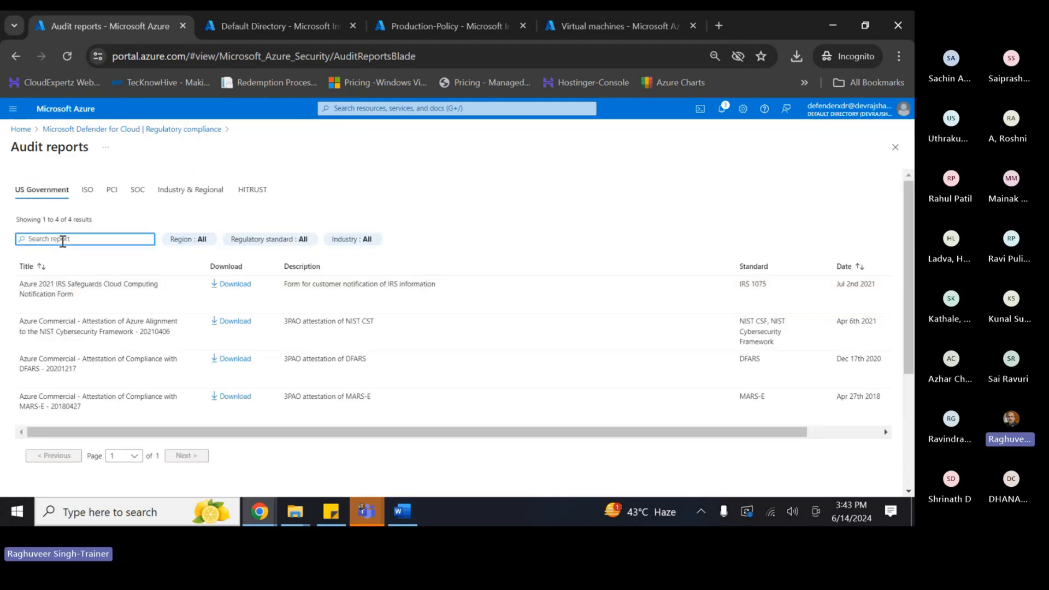
left_click(112, 190)
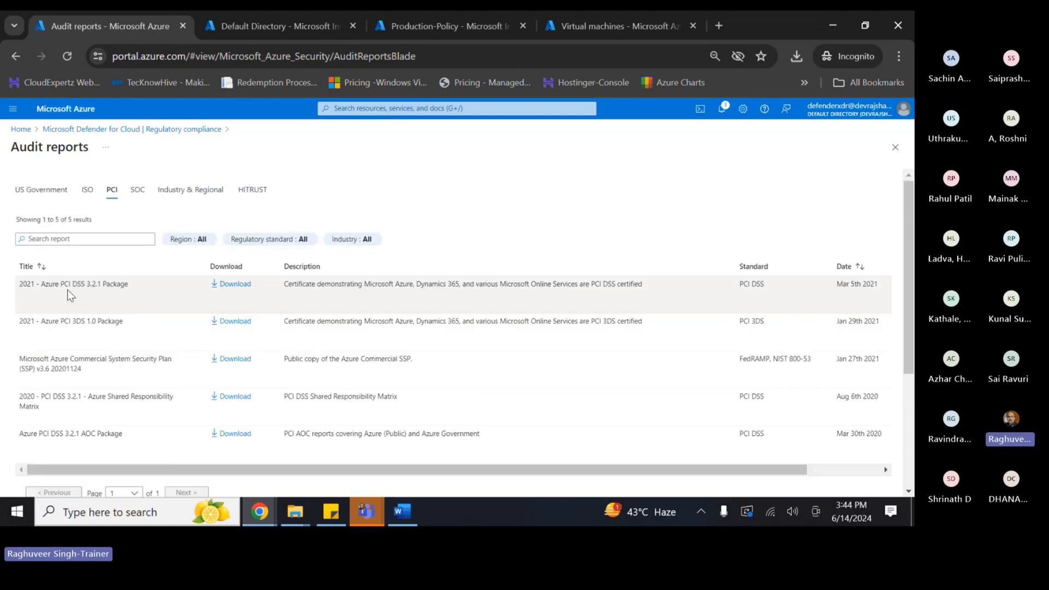
left_click_drag(73, 288, 104, 285)
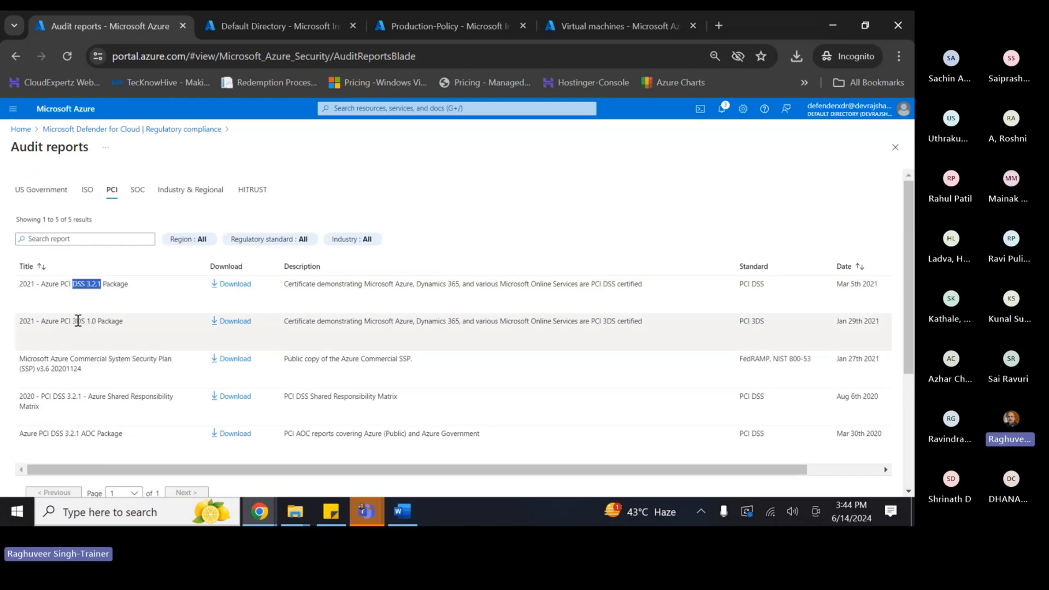
left_click_drag(77, 321, 98, 317)
scroll(109, 377, "down", 2)
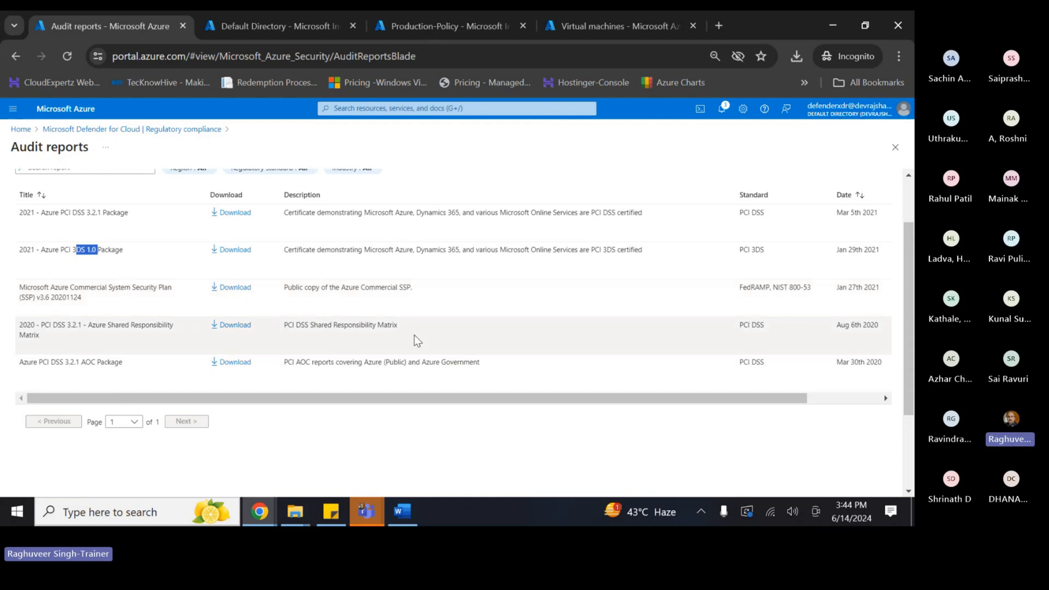
scroll(250, 313, "up", 2)
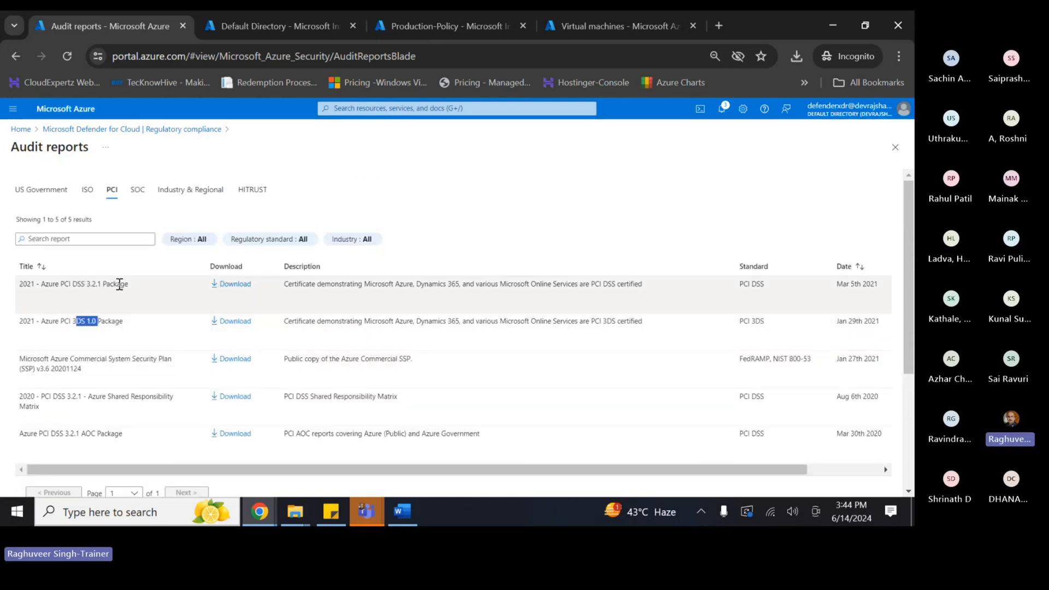
- Download the 2021 Azure PCI DSS 3.2.1 Package into Downloads and open it
left_click(218, 285)
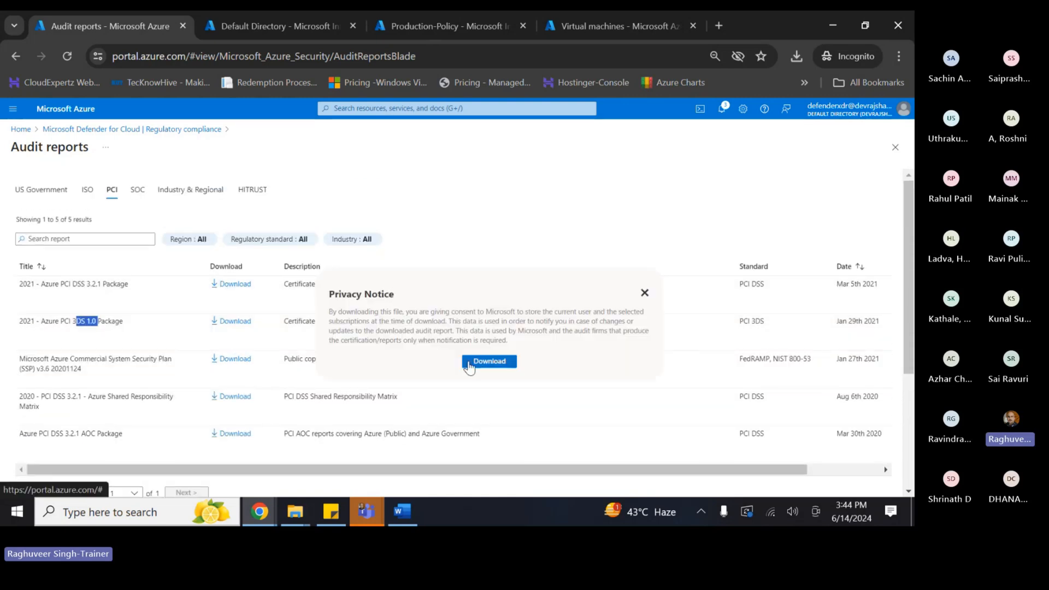
left_click(475, 364)
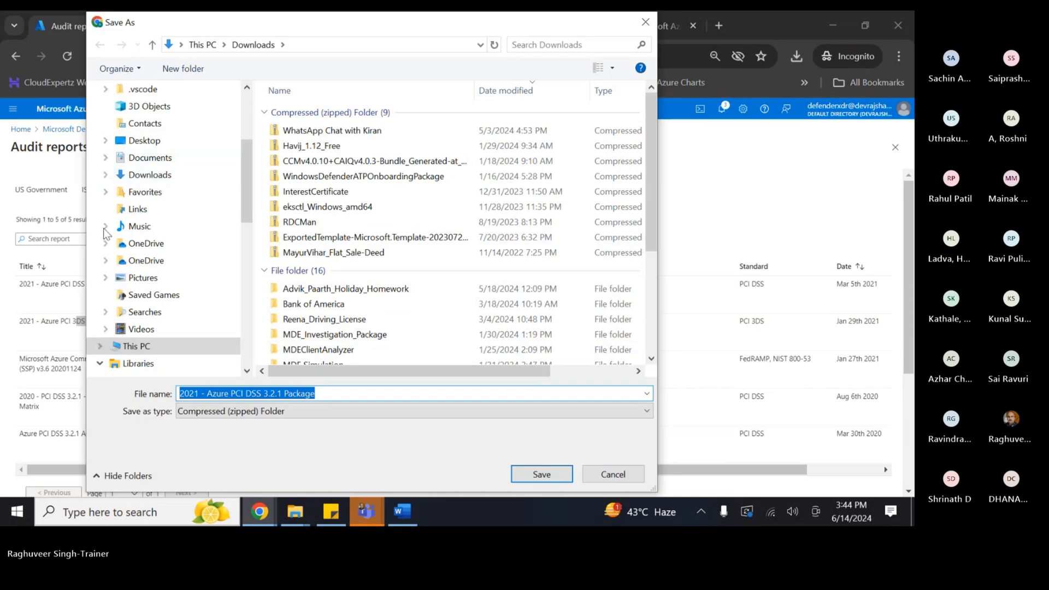
left_click(541, 474)
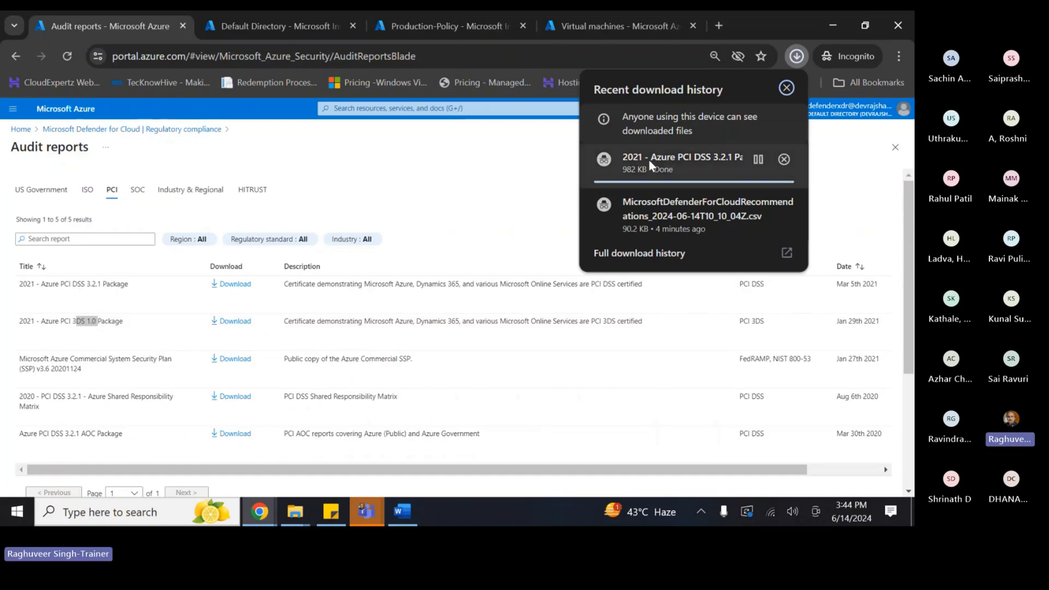
left_click(649, 159)
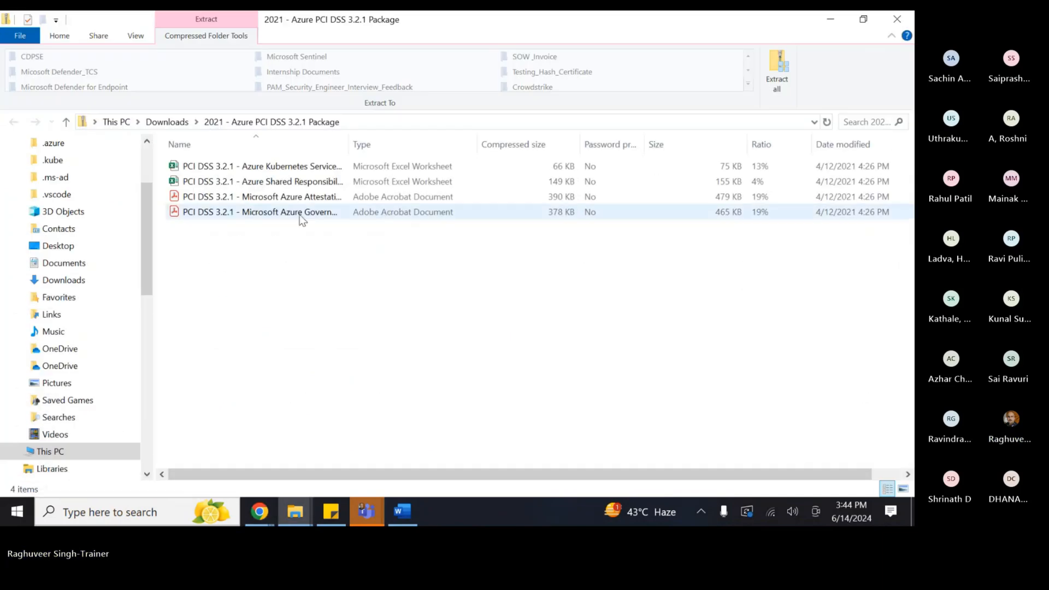
- Widen the Name column and open the Microsoft Azure Government Attestation of Compliance PDF
double_click(349, 144)
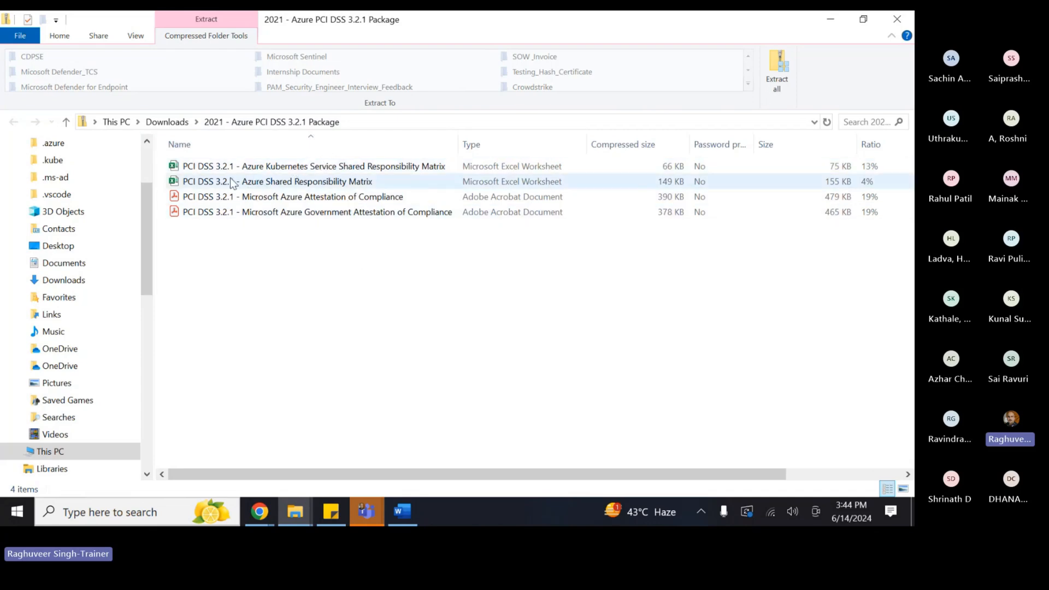
left_click(319, 169)
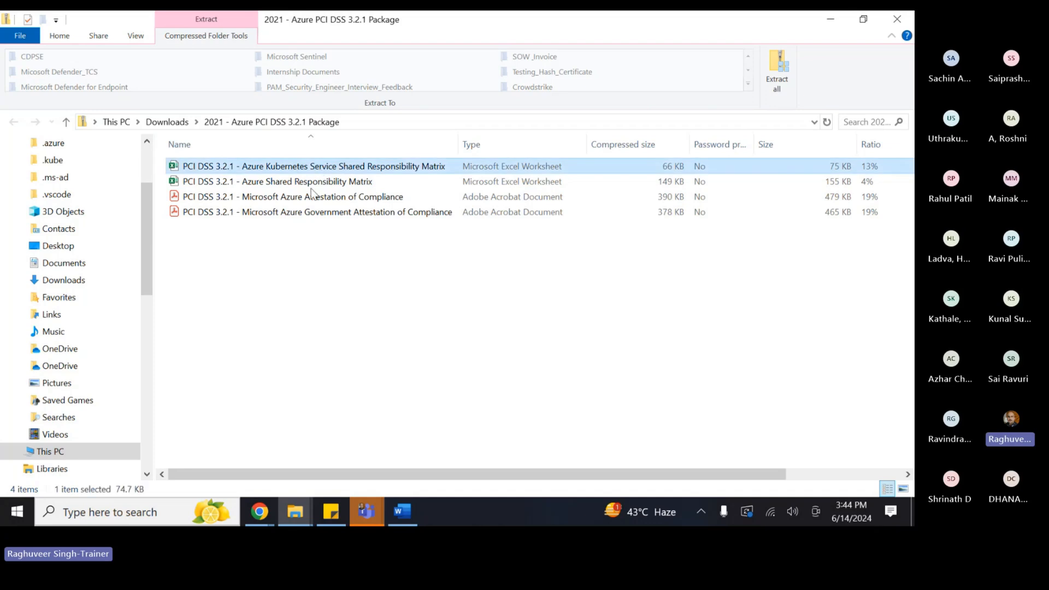
left_click(268, 184)
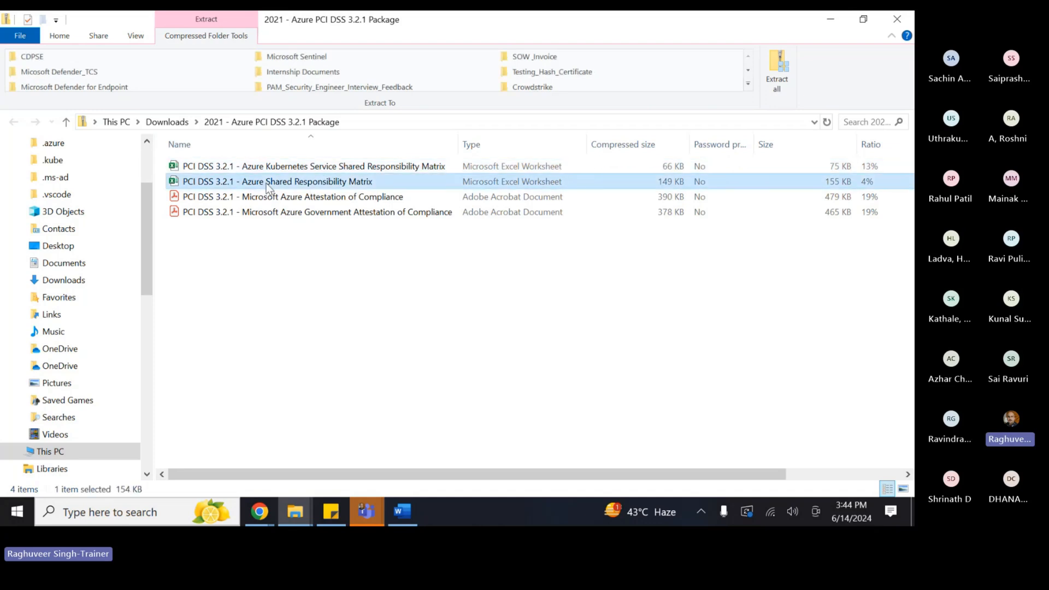
left_click(344, 213)
double_click(343, 213)
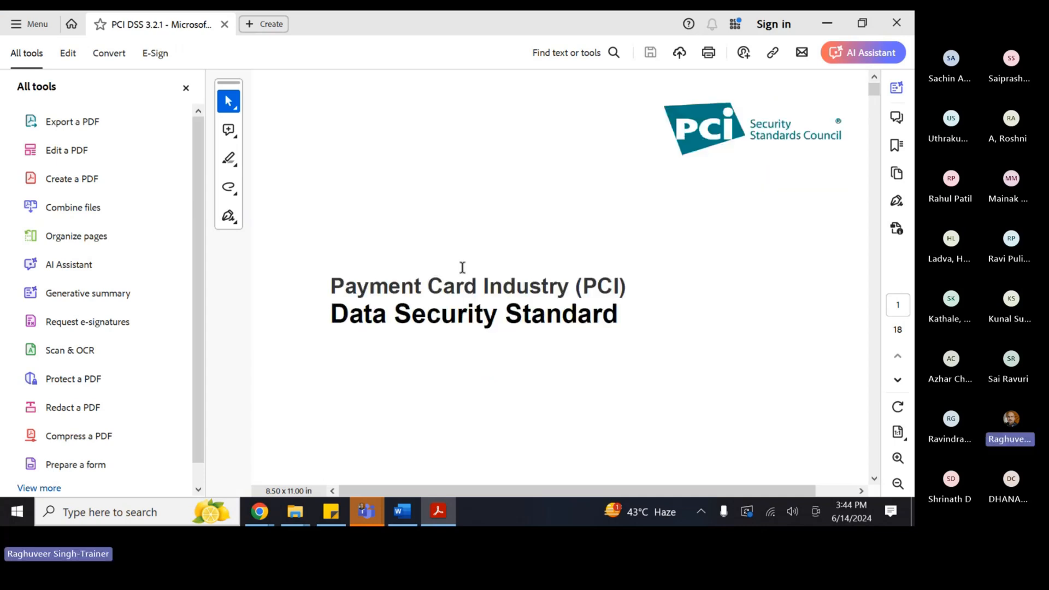
- Read the Attestation of Compliance heading and the Part 1a company details for Microsoft Corporation
scroll(453, 376, "down", 5)
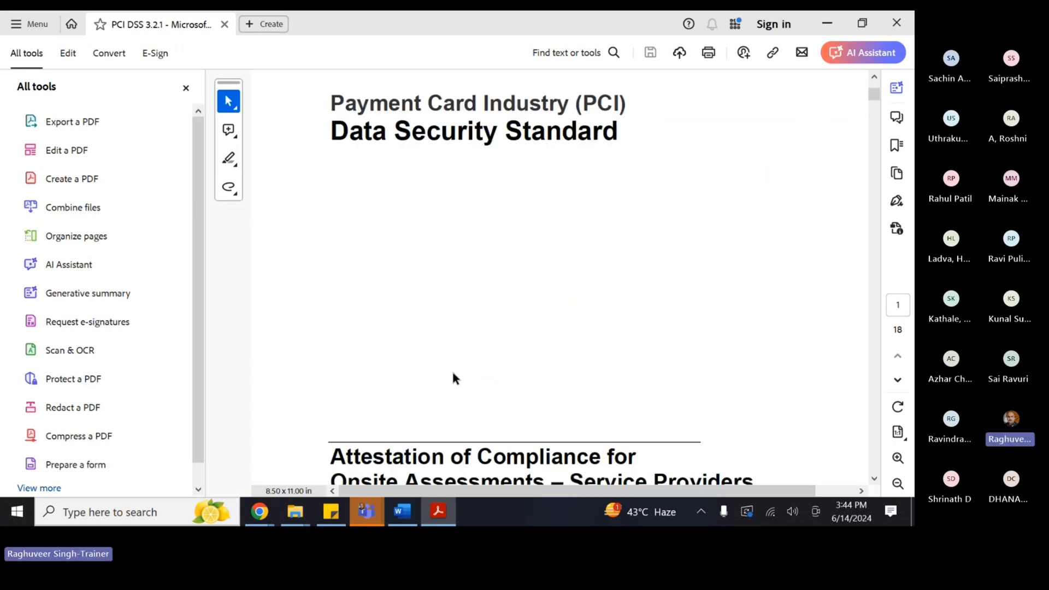
mouse_move(440, 298)
left_mouse_down()
mouse_move(613, 286)
mouse_move(633, 300)
left_mouse_up()
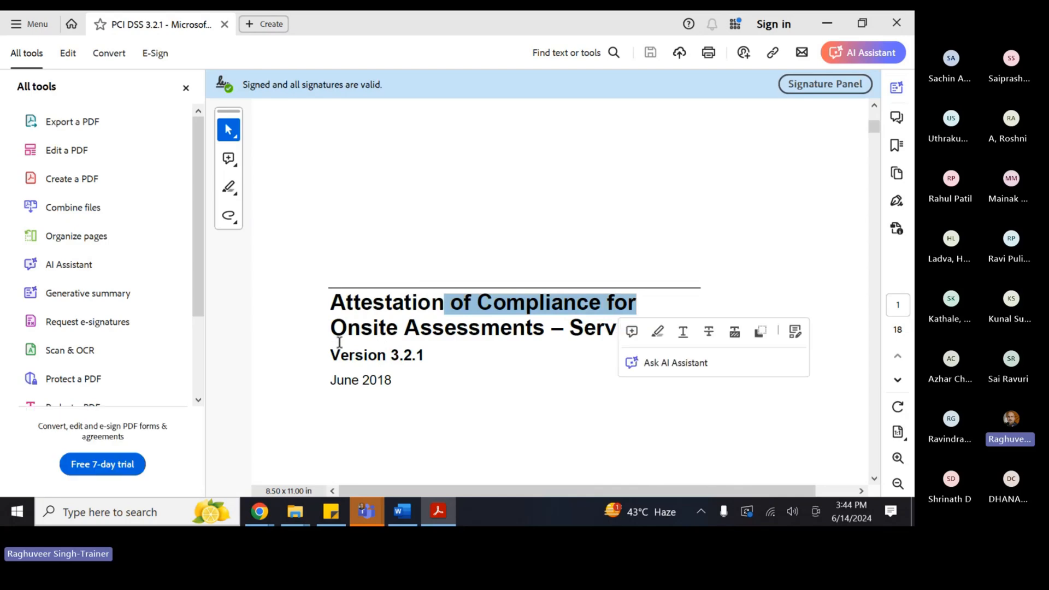
left_click_drag(339, 339, 645, 334)
left_click(500, 412)
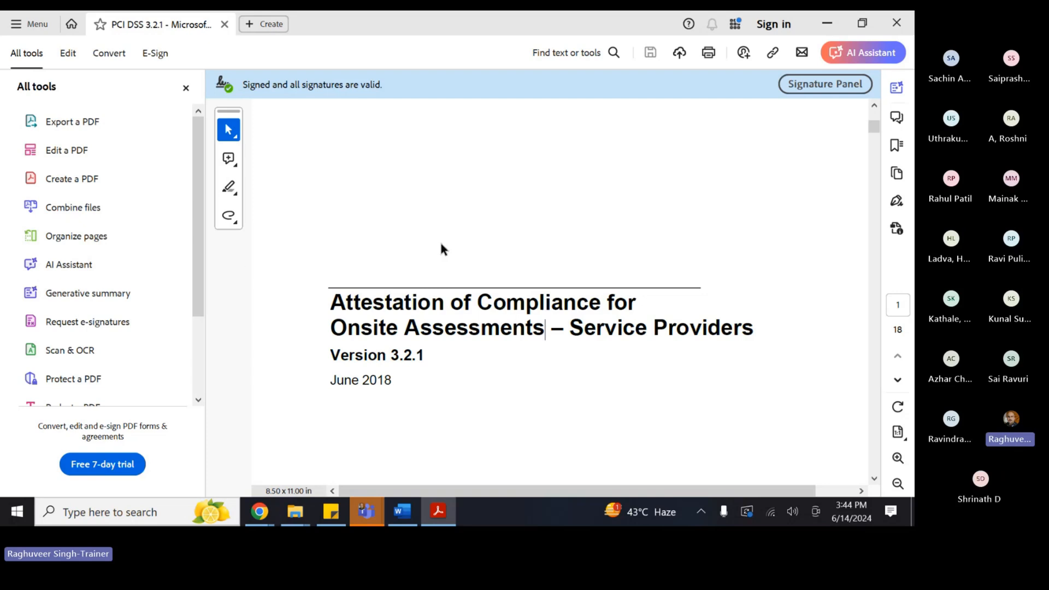
scroll(299, 423, "down", 8)
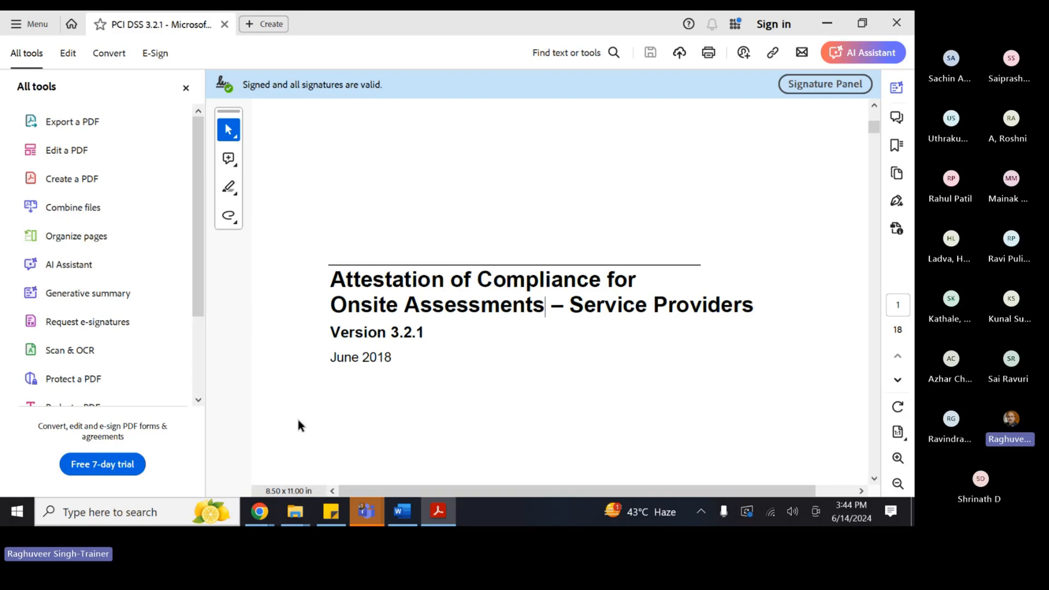
scroll(386, 368, "down", 3)
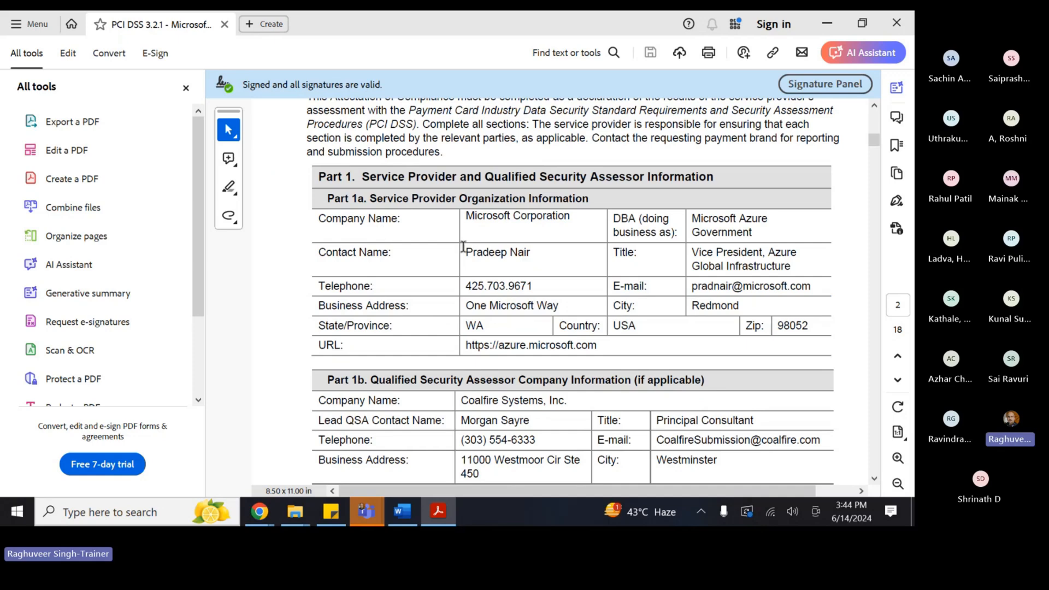
left_click_drag(463, 248, 531, 253)
left_click_drag(466, 216, 571, 217)
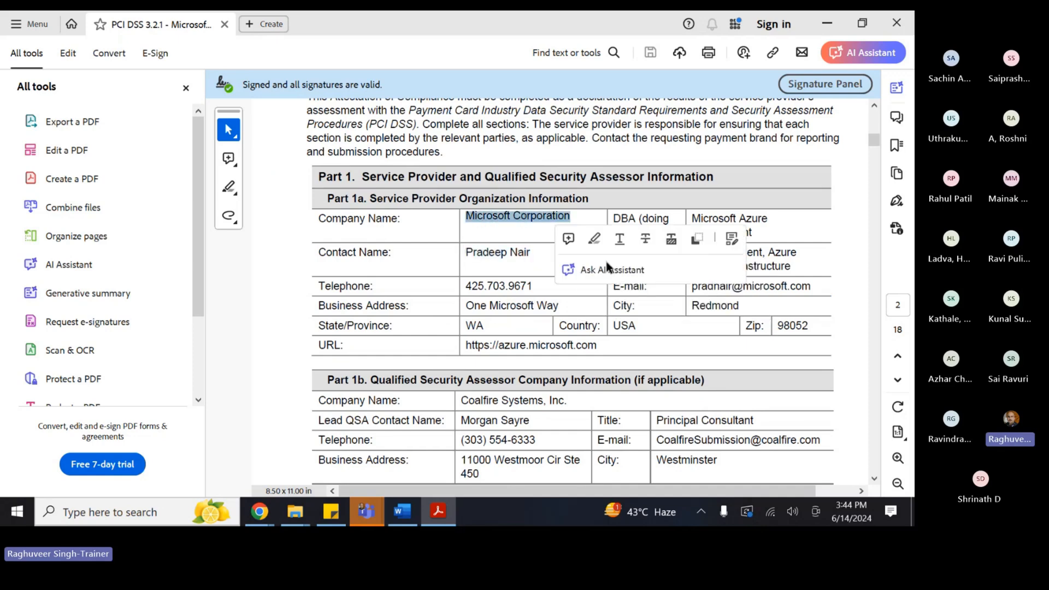
left_click(784, 267)
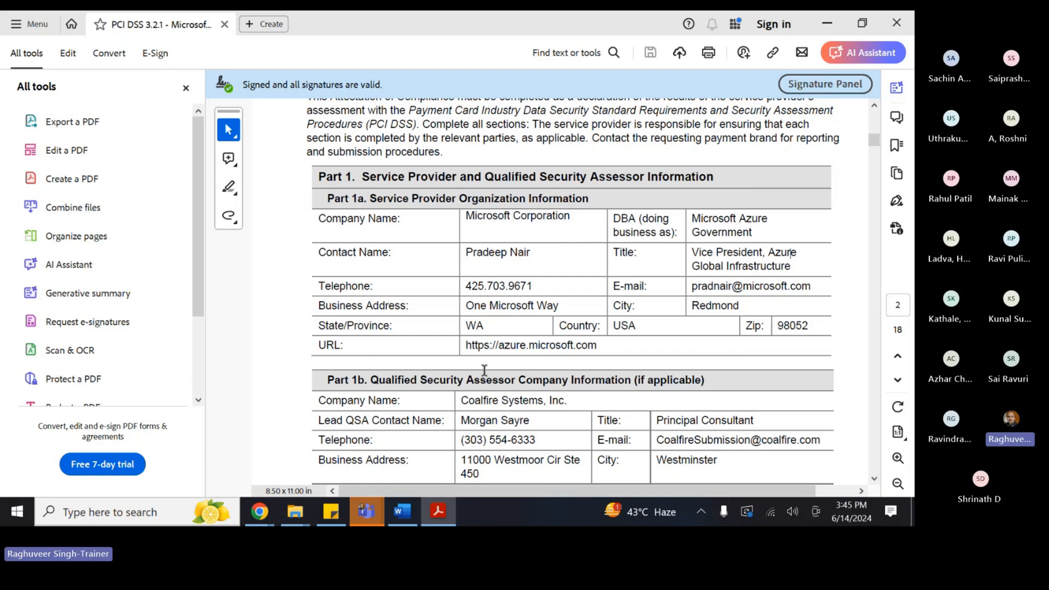
- Review assessor Coalfire Systems and the remaining pages, then close the document and Acrobat Reader
scroll(484, 371, "down", 3)
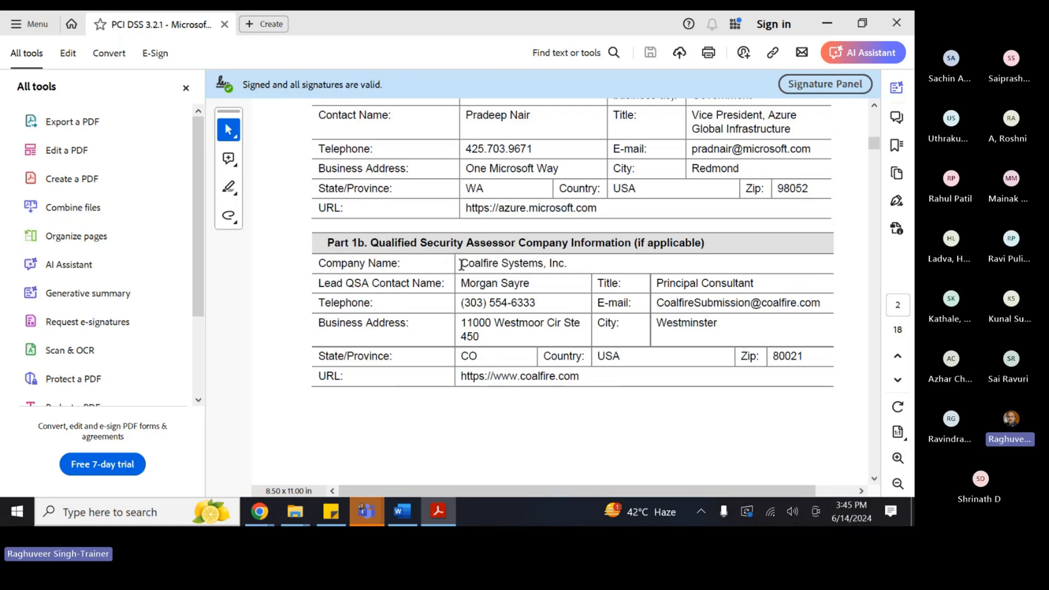
left_click_drag(458, 263, 546, 263)
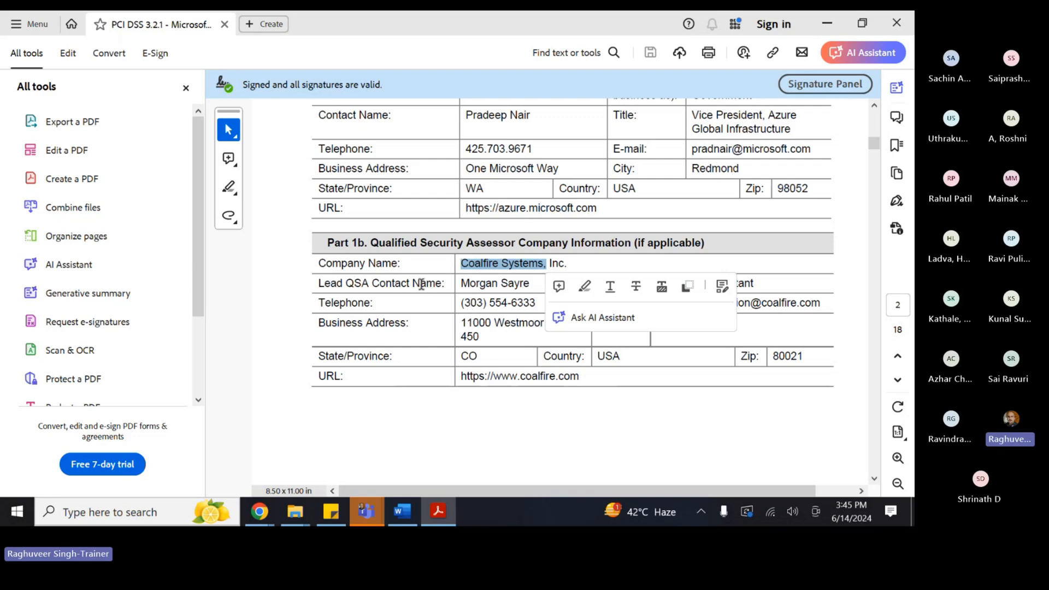
left_click_drag(462, 285, 531, 284)
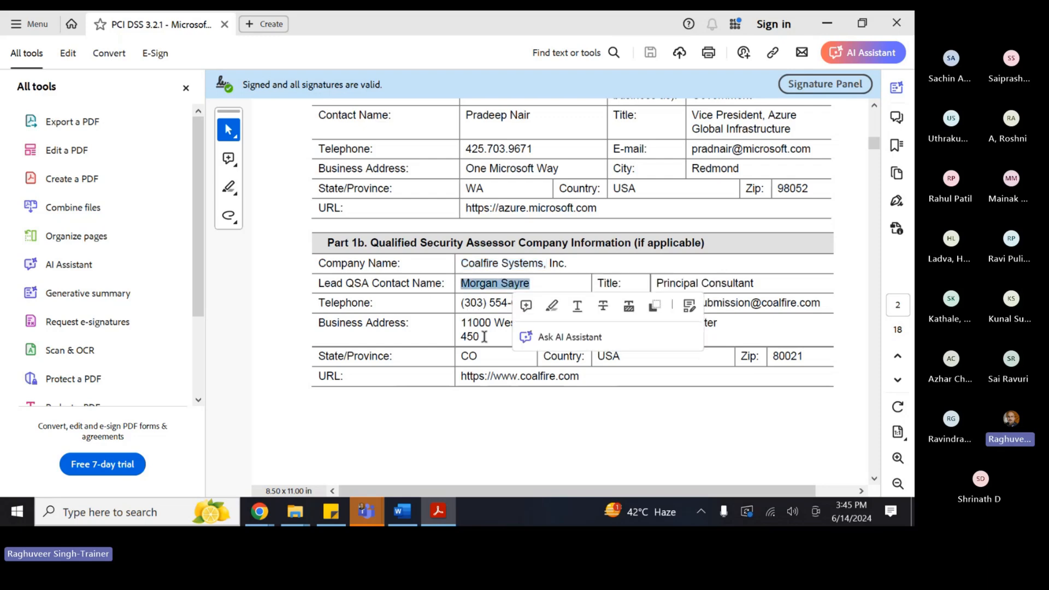
scroll(484, 337, "down", 2)
scroll(441, 346, "down", 10)
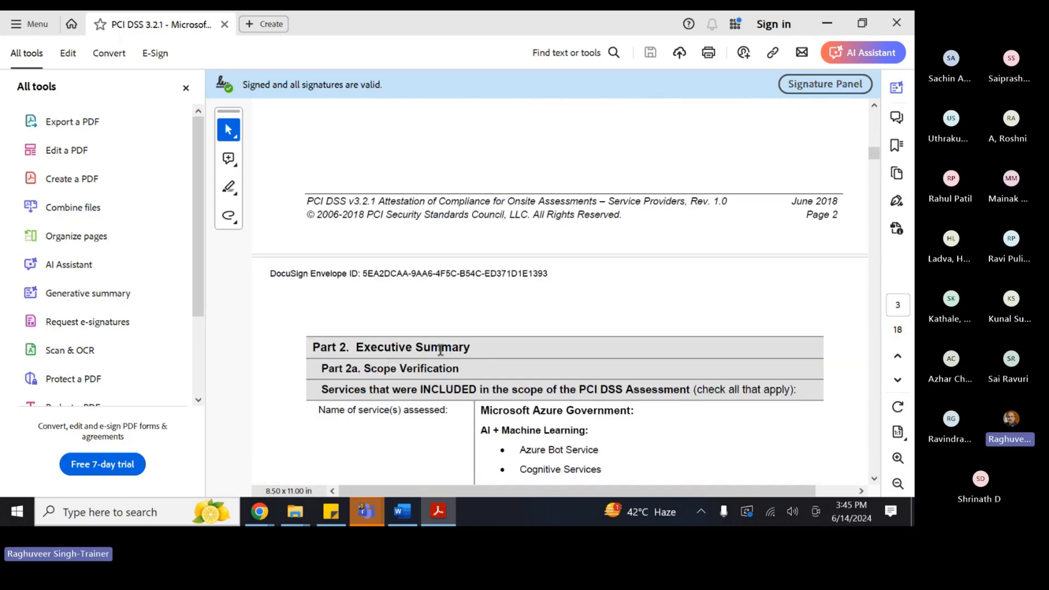
scroll(474, 336, "down", 10)
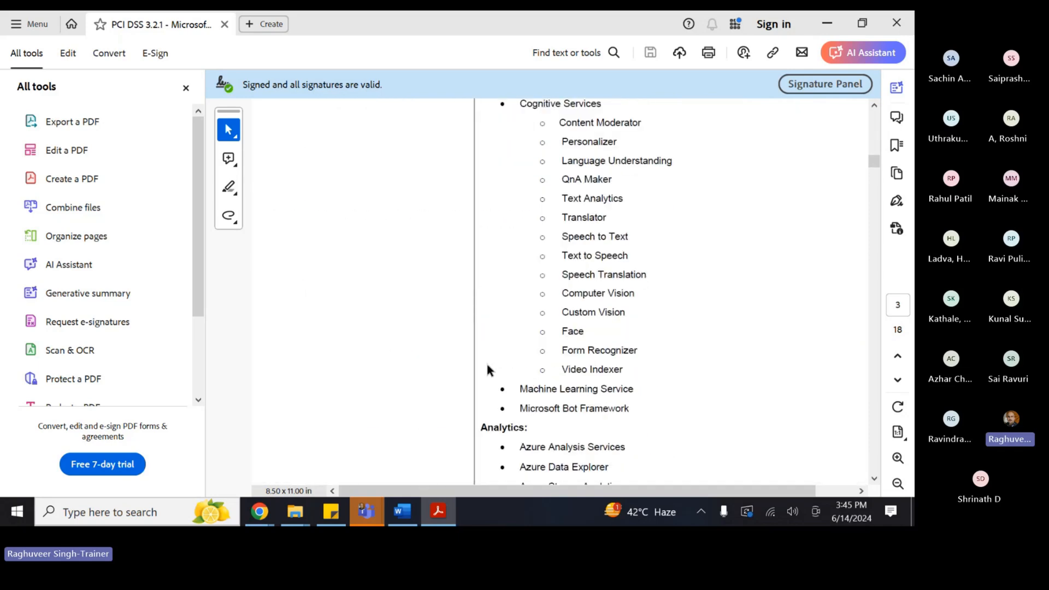
scroll(488, 366, "down", 15)
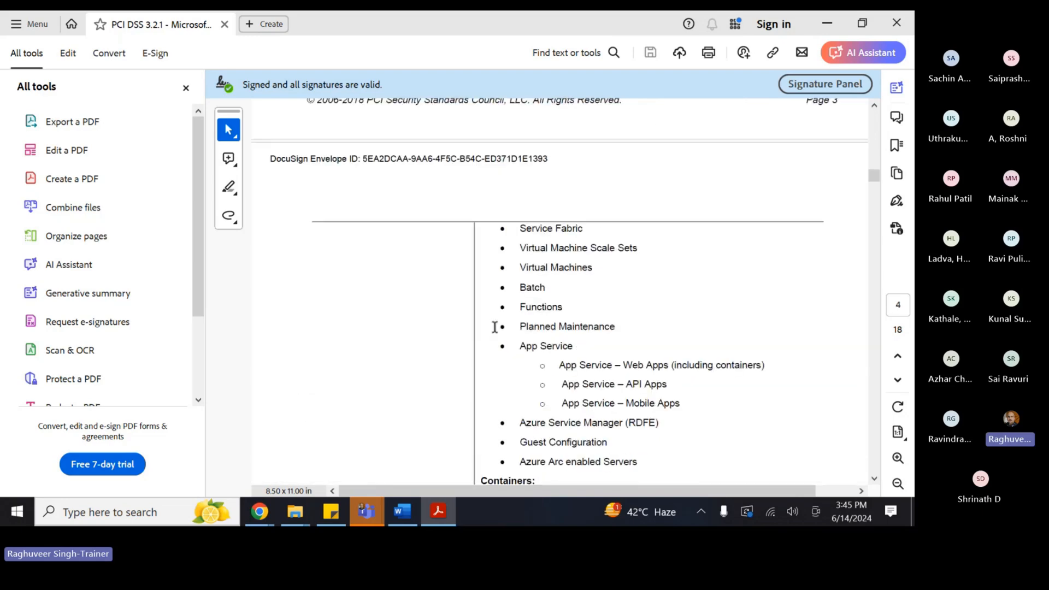
scroll(556, 364, "down", 10)
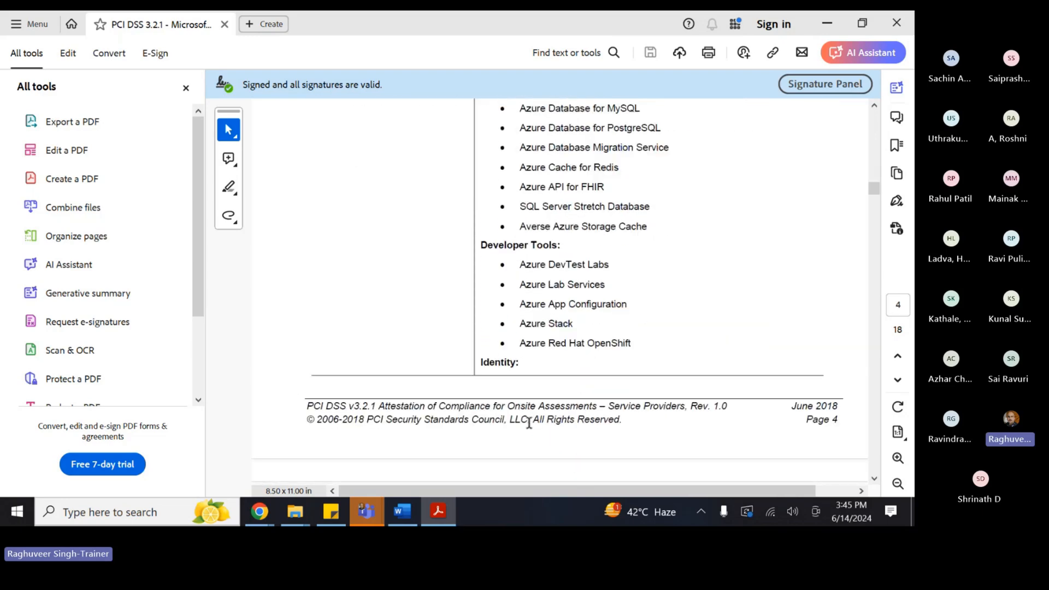
scroll(556, 364, "down", 12)
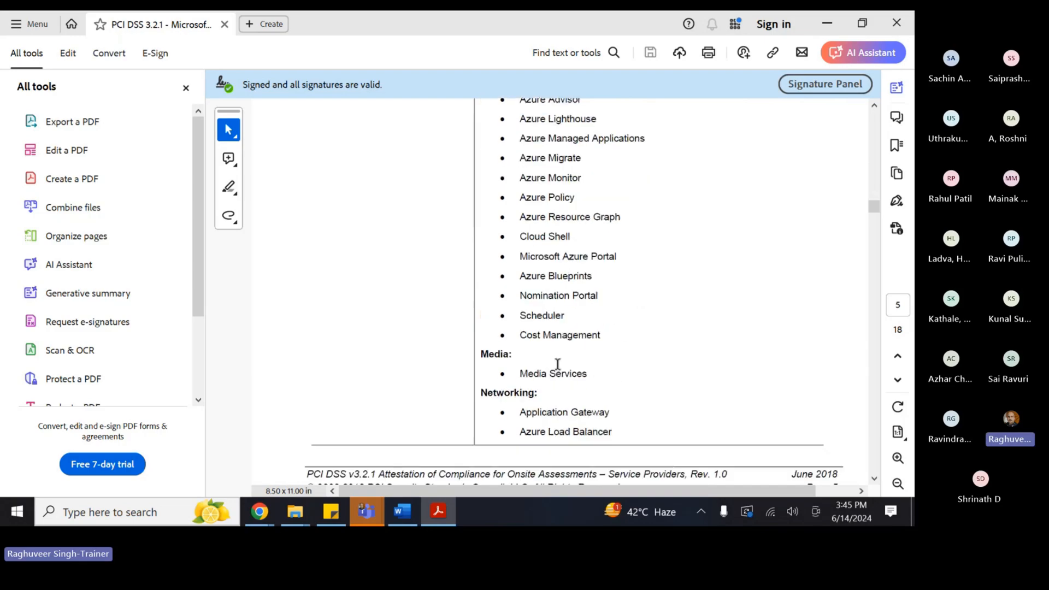
left_click_drag(872, 210, 874, 432)
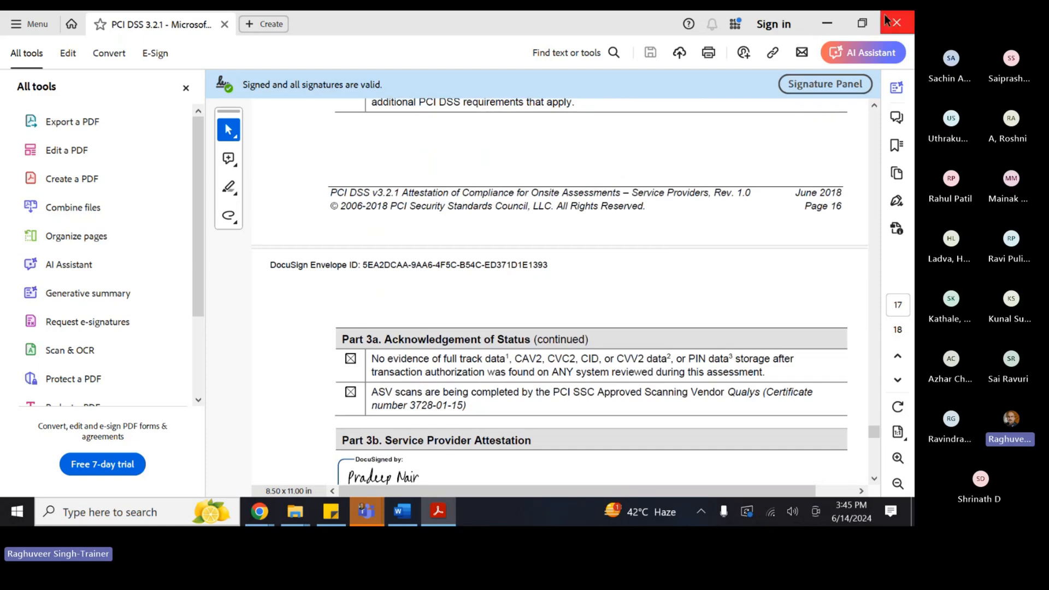
left_click(225, 25)
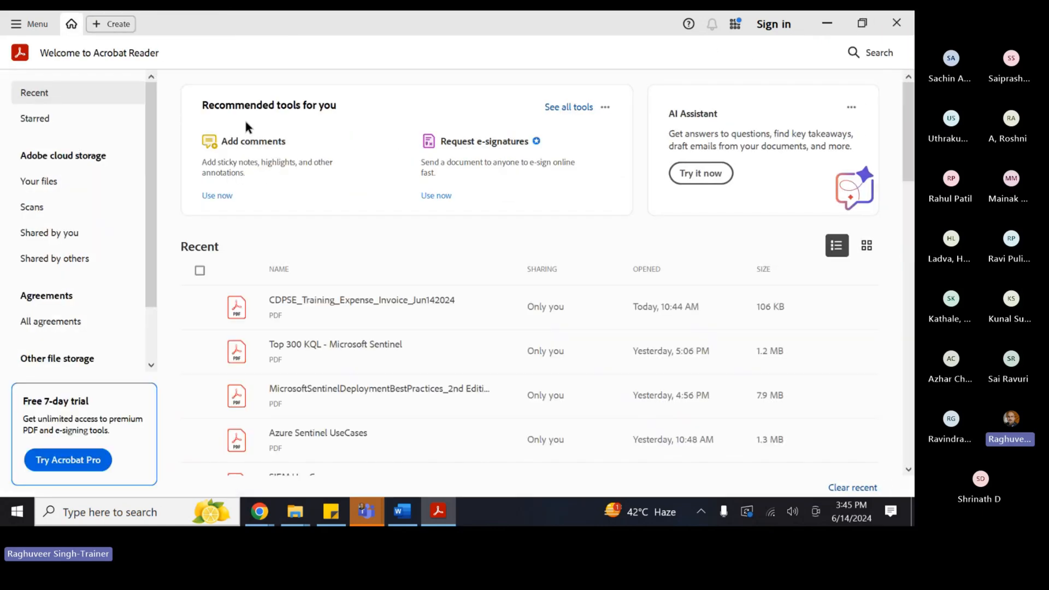
left_click(897, 21)
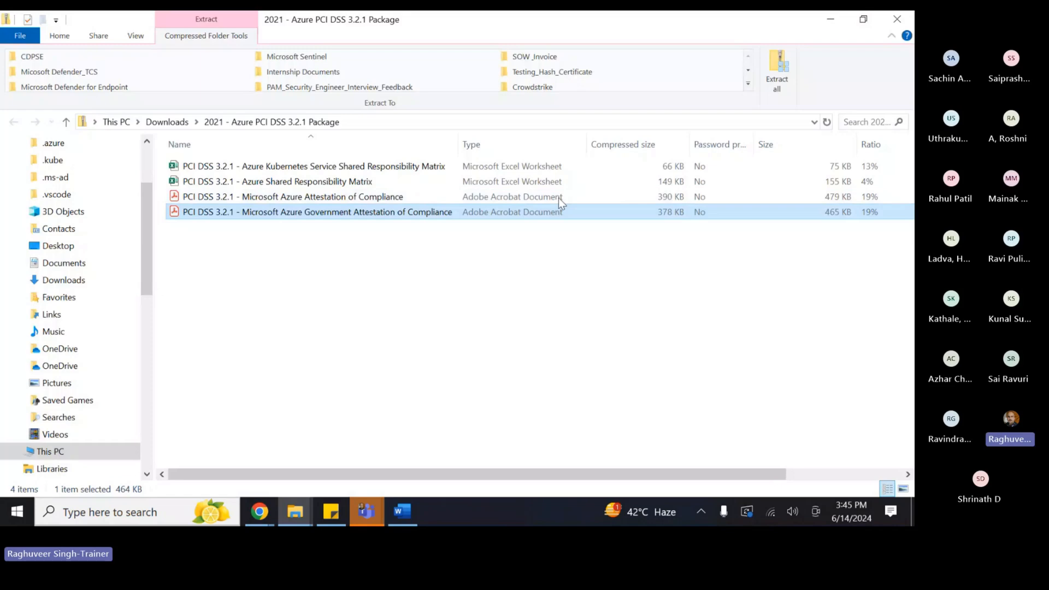
- Minimize the 2021 - Azure PCI DSS 3.2.1 Package folder to bring back the Azure page
left_click(819, 24)
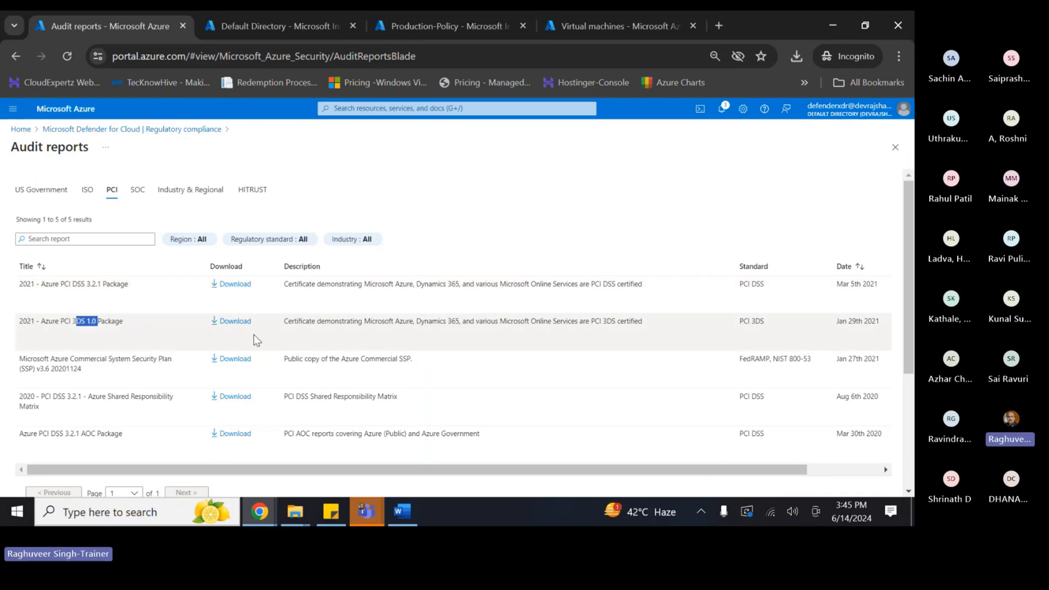
- Browse the list of ISO audit reports
scroll(273, 355, "down", 3)
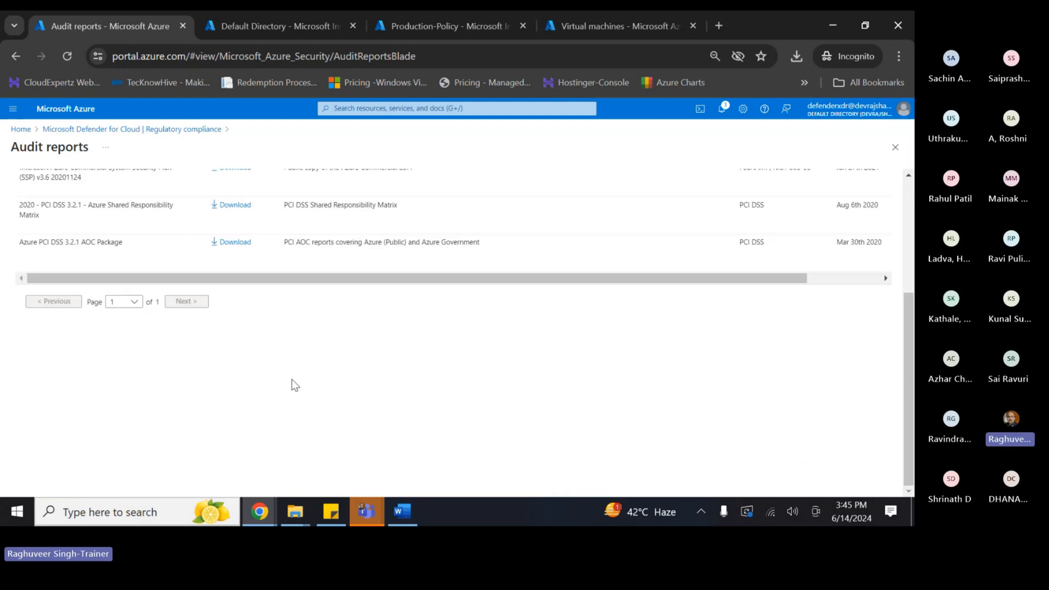
scroll(253, 304, "up", 3)
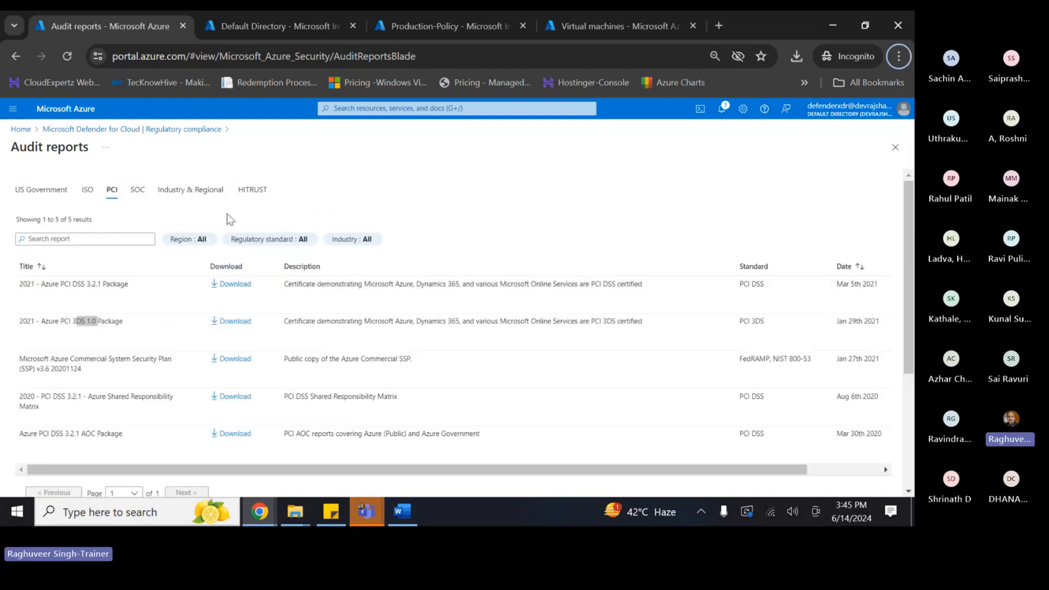
left_click(86, 191)
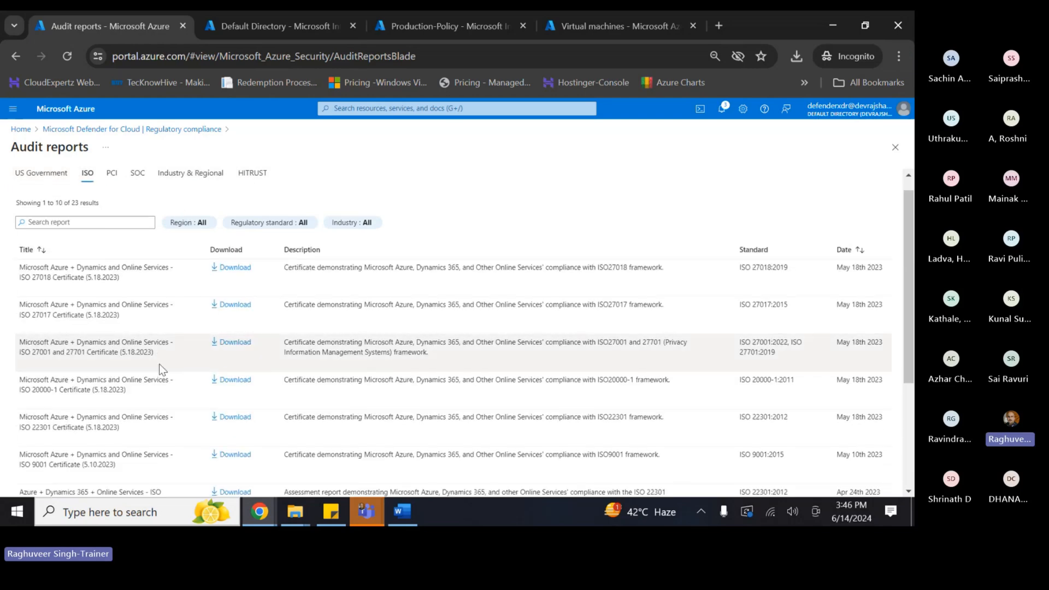
scroll(206, 328, "down", 5)
scroll(710, 273, "up", 2)
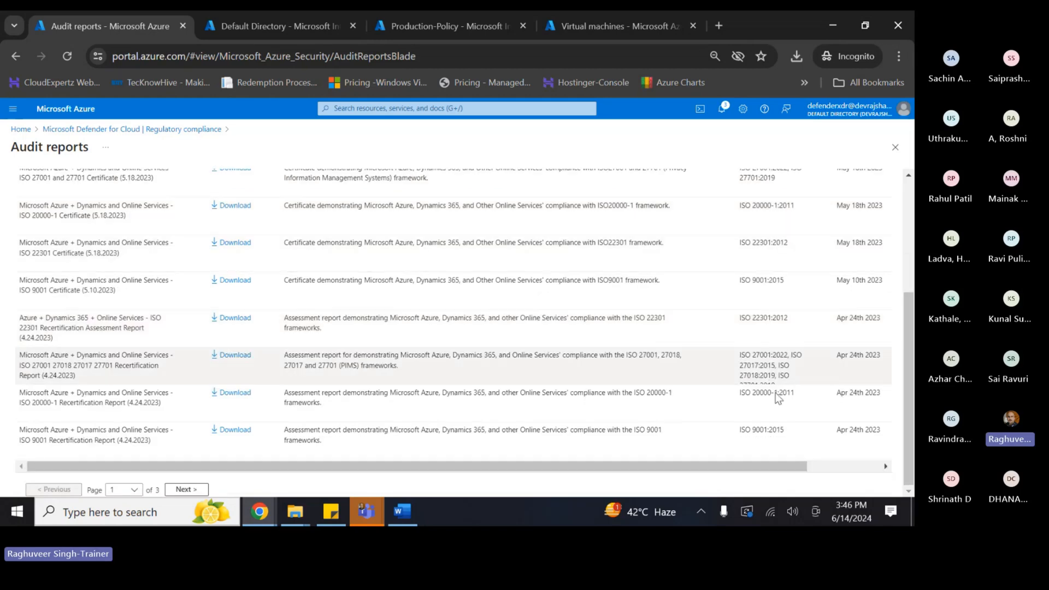
scroll(784, 444, "up", 3)
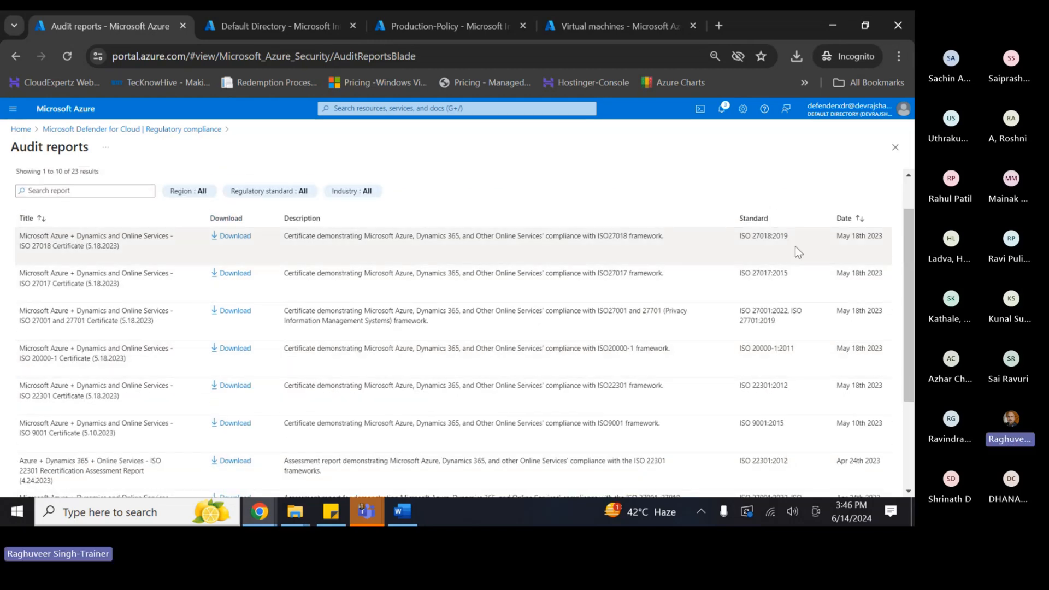
scroll(146, 186, "up", 1)
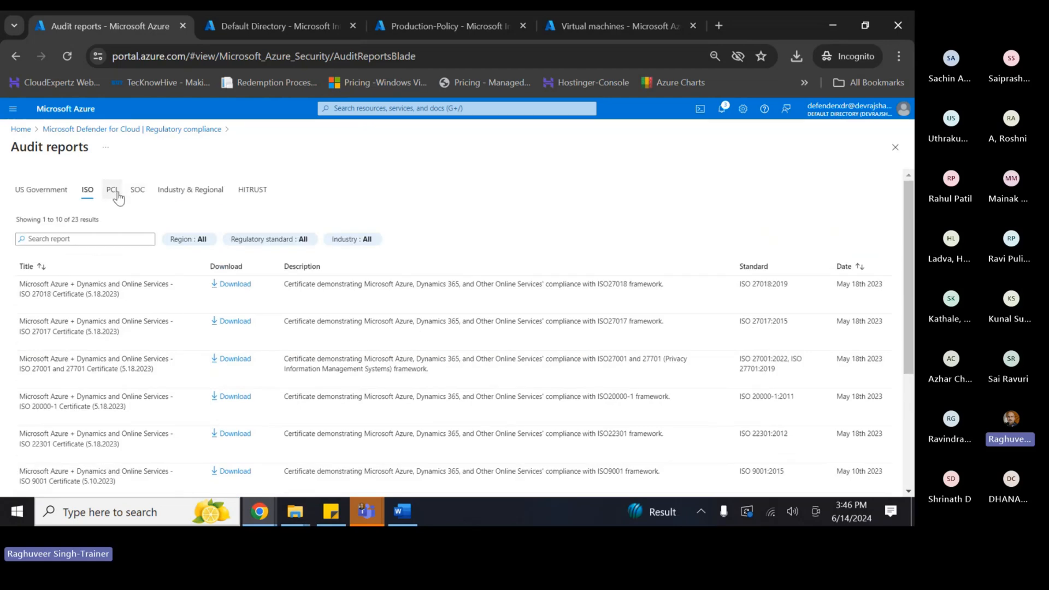
- Browse the SOC, Industry & Regional and HITRUST reports, then return to Regulatory compliance
left_click(136, 189)
scroll(379, 358, "down", 3)
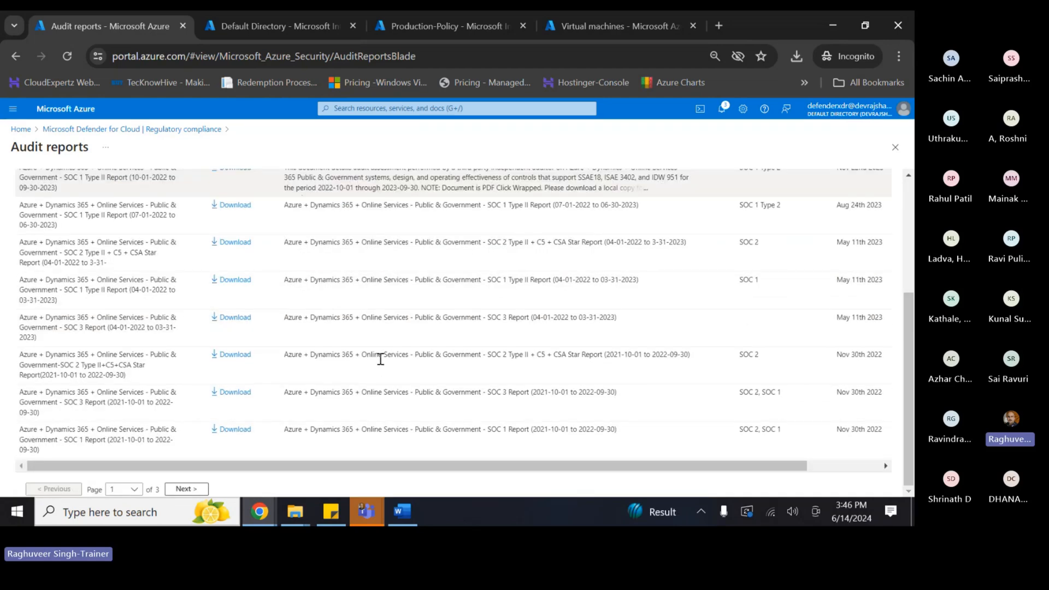
scroll(350, 257, "up", 3)
left_click(186, 198)
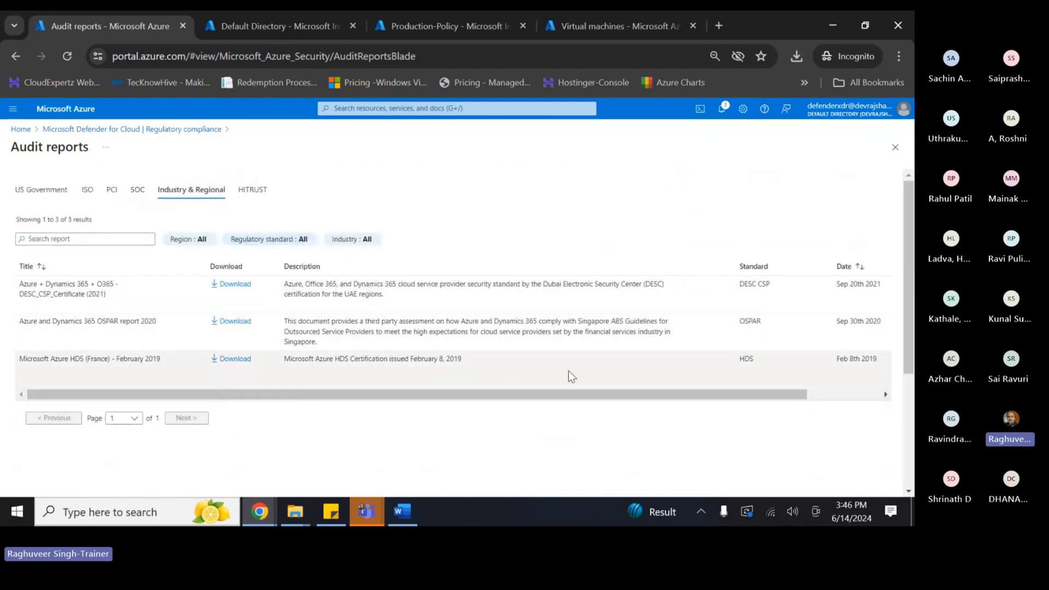
left_click(254, 192)
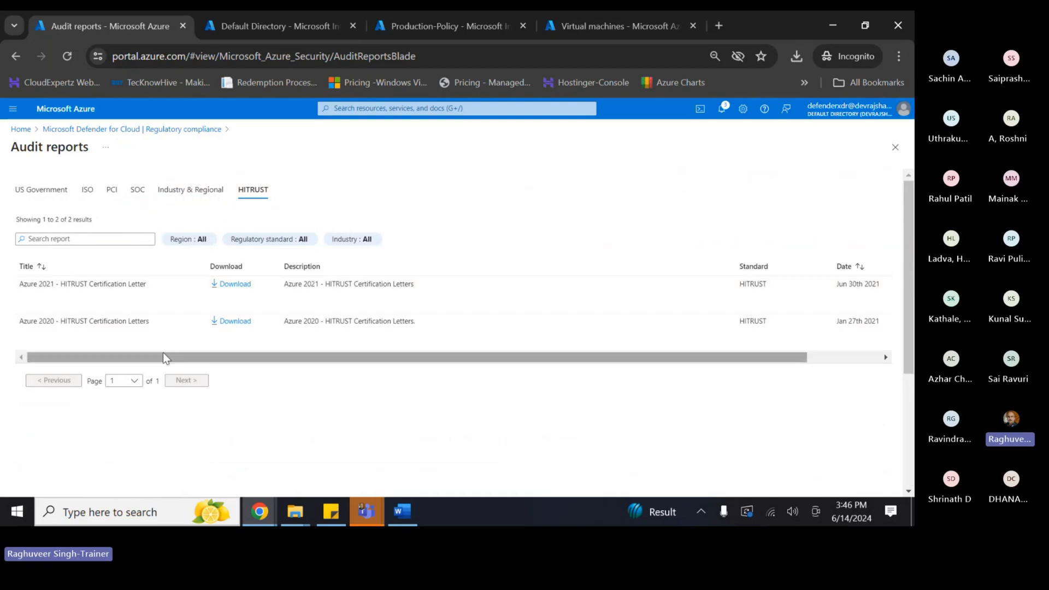
left_click(180, 129)
- Append '(PCI, SOC, ISO, etc.)' to the CSP compliance bullet in the Word notes
key("alt+Tab")
key("alt+Tab")
key("alt+Tab")
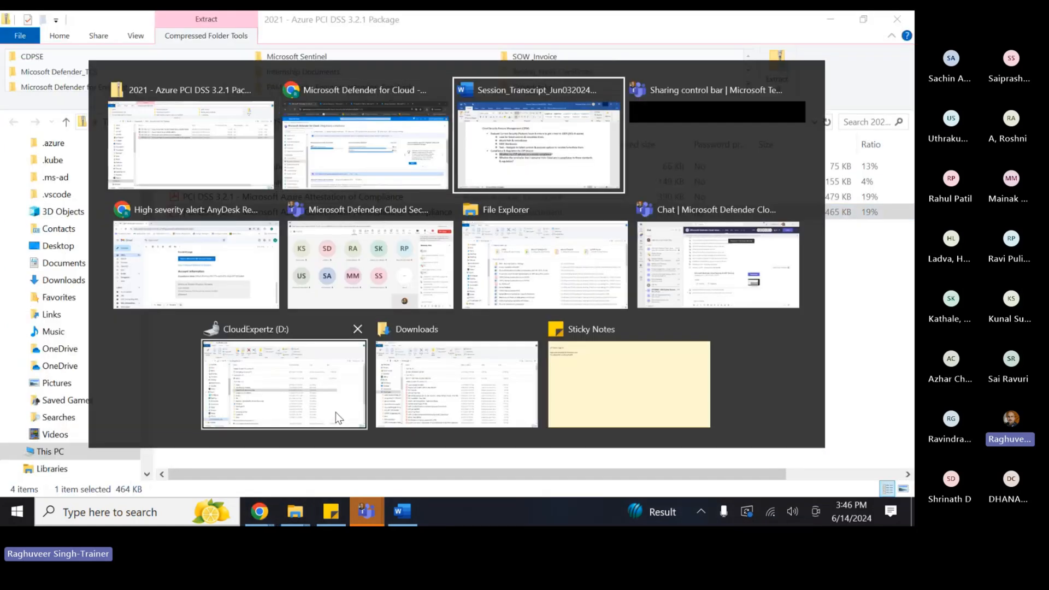
left_click(256, 305)
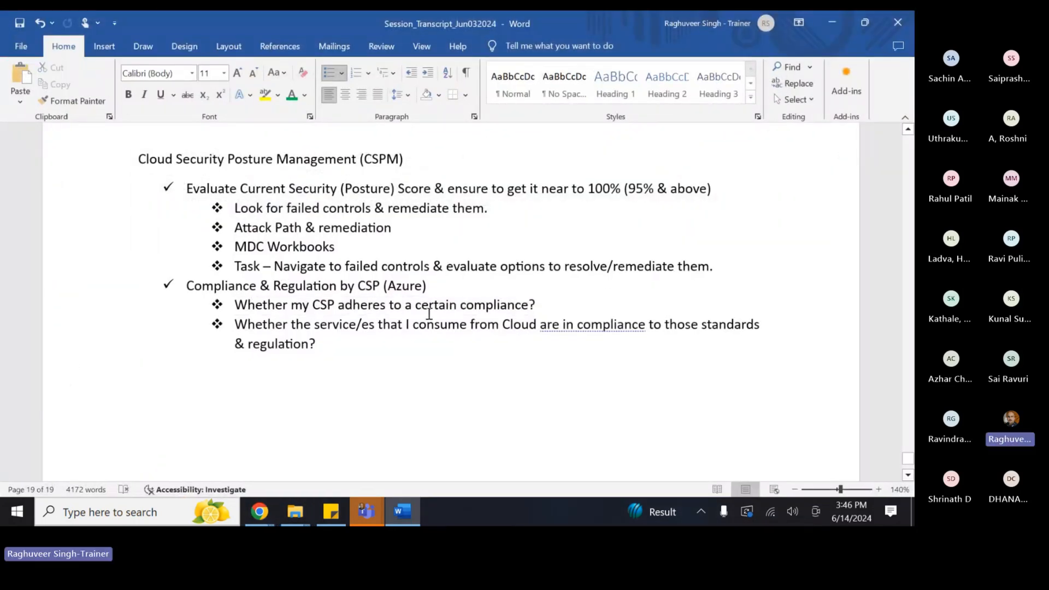
type("(P")
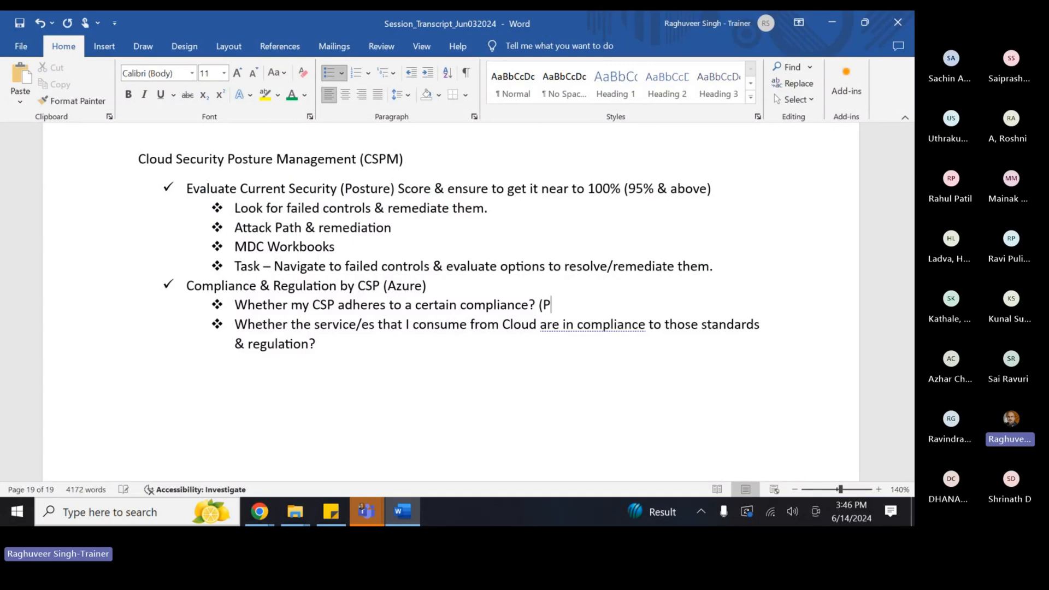
type("CI, SOC")
type("<")
type(" ISO, etc.)")
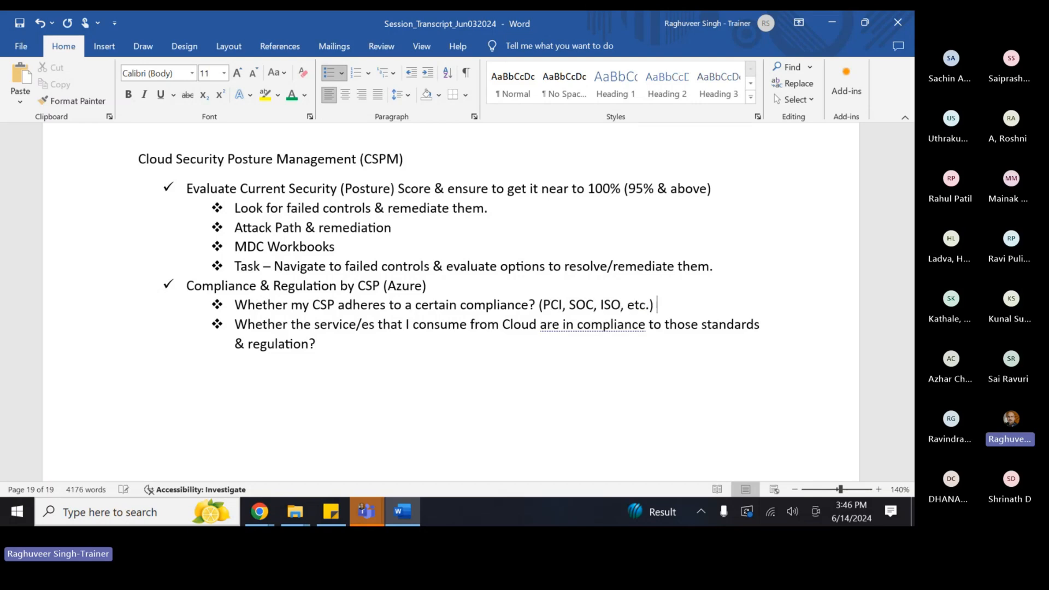
right_click(568, 326)
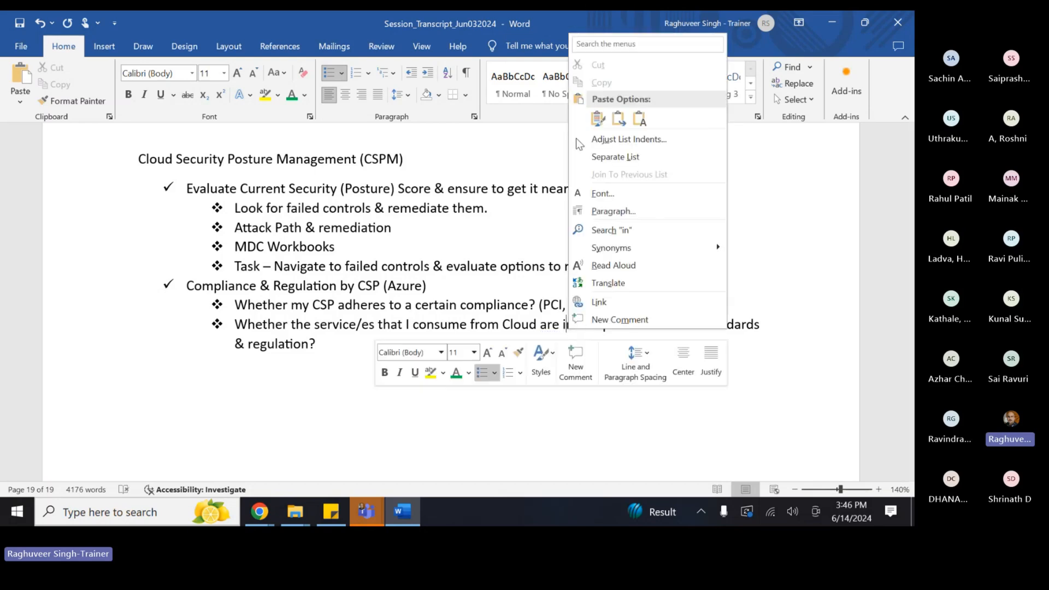
left_click(354, 410)
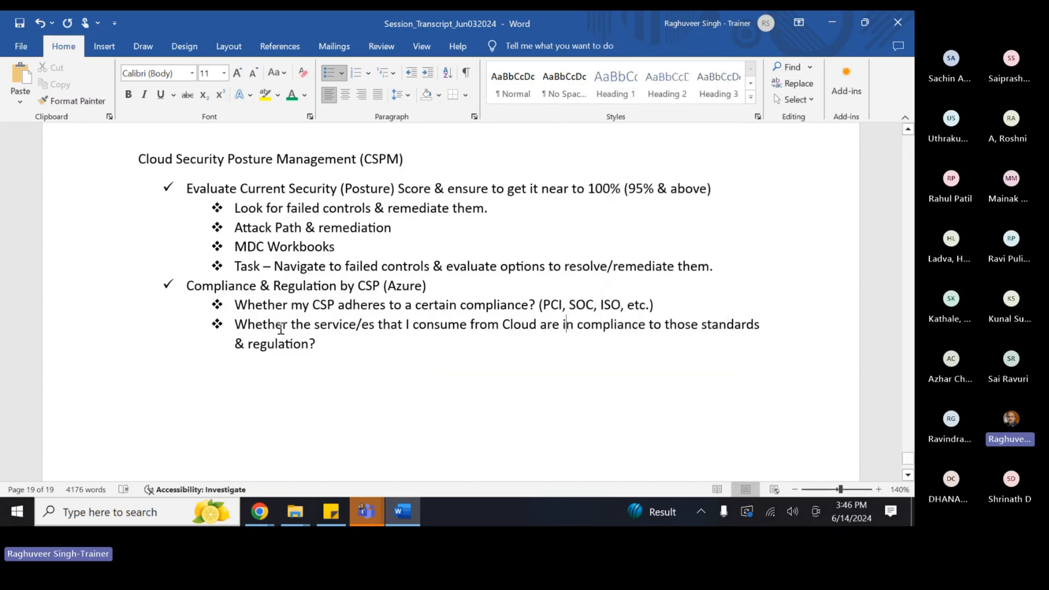
left_click_drag(281, 329, 539, 323)
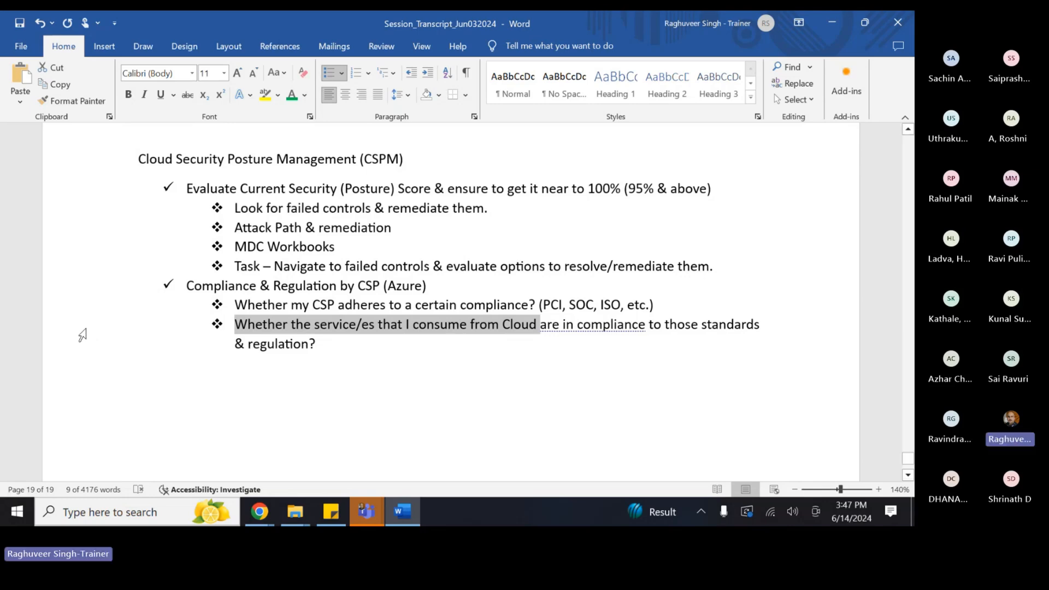
key("alt+Tab")
- Open the Compliance offerings (Preview) matrix of services against certifications
key("alt+Tab")
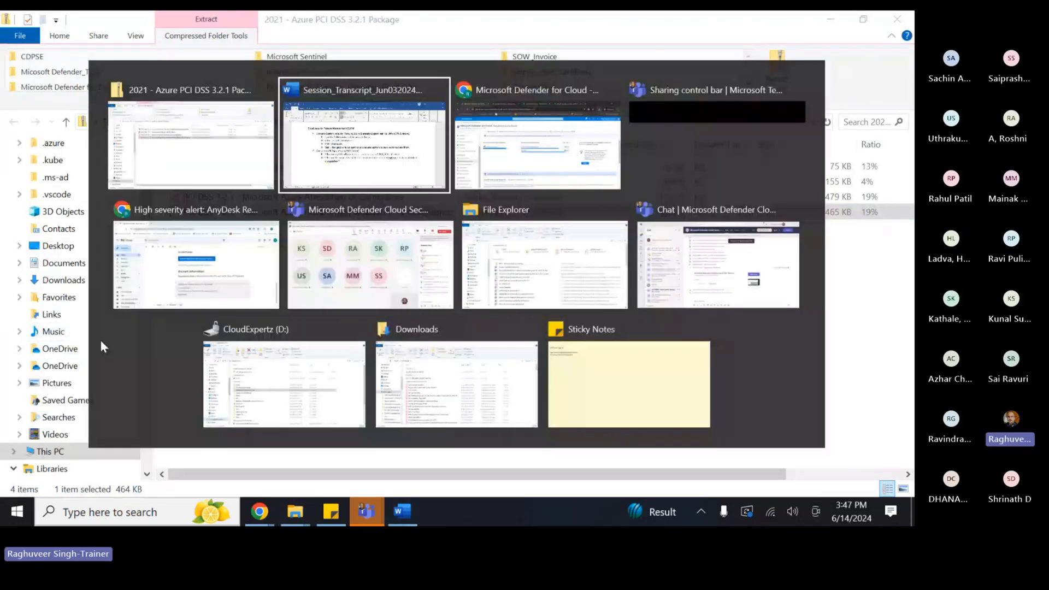
key("alt+Tab")
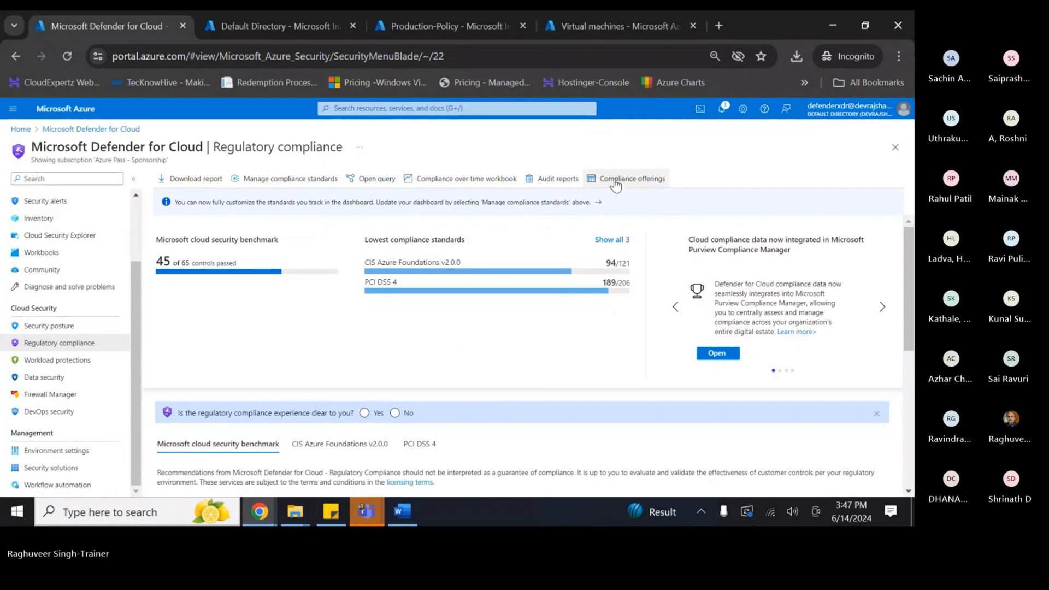
left_click(631, 186)
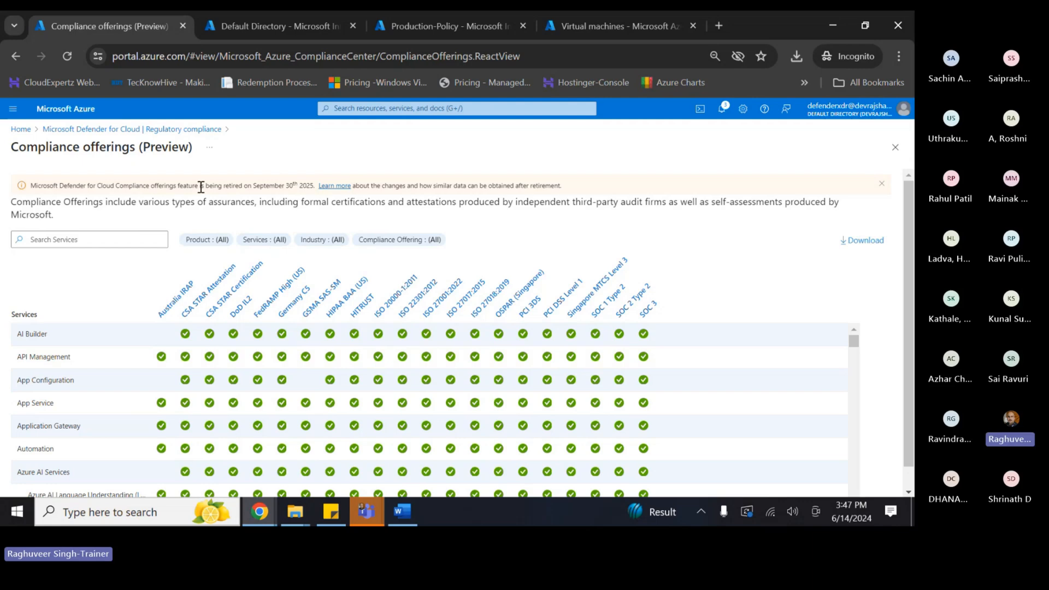
- Filter services to 'virtual mach', check Virtual Machines certifications, then return to Regulatory compliance
left_click(53, 215)
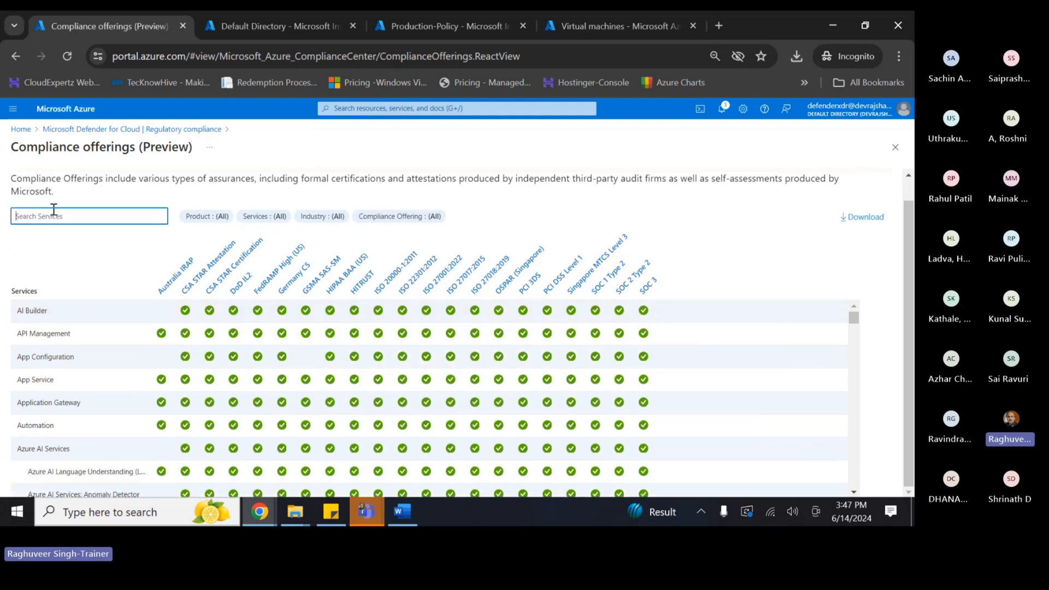
type("compute")
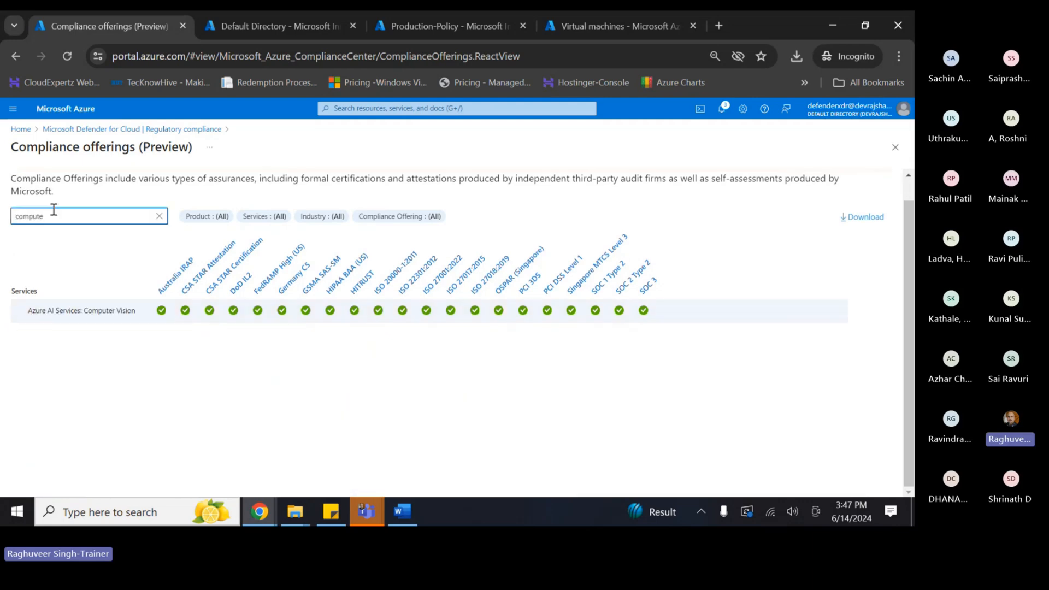
key("BackSpace")
key("BackSpace")
key("BackSpace")
key("BackSpace")
key("BackSpace")
key("BackSpace")
key("BackSpace")
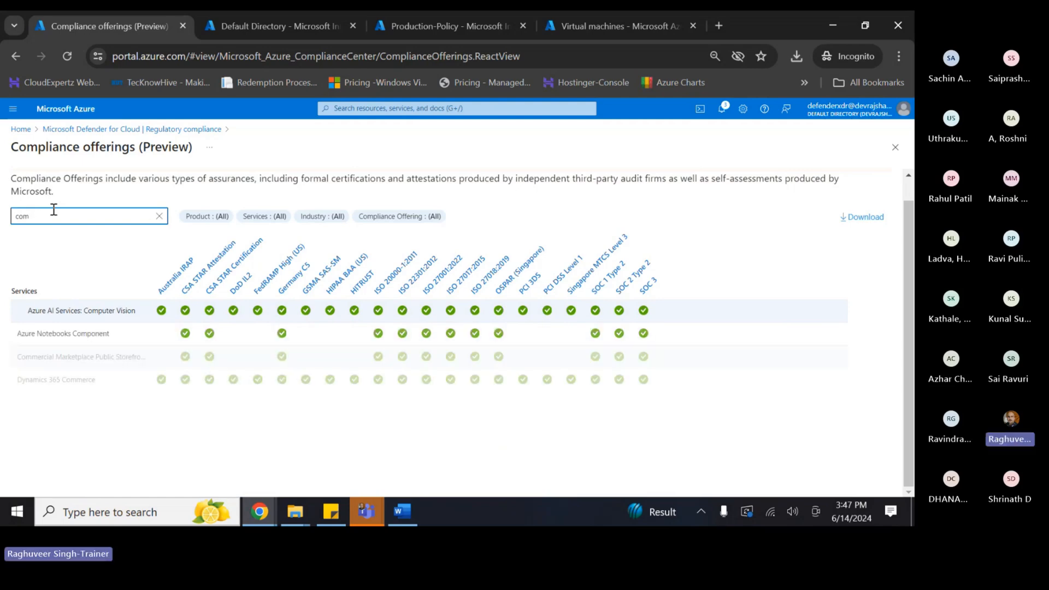
type("virtua")
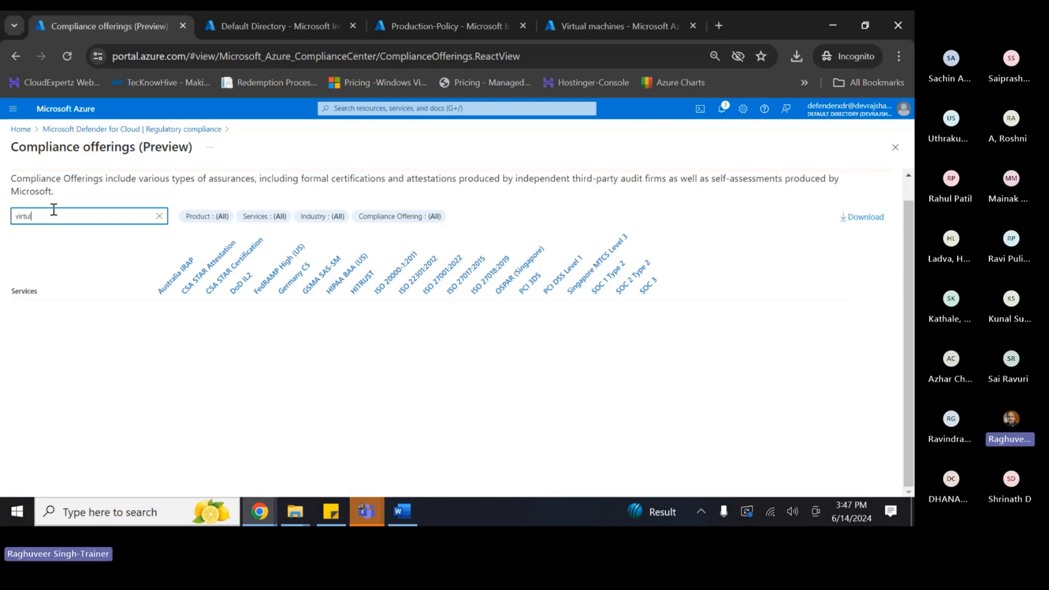
type("l mach")
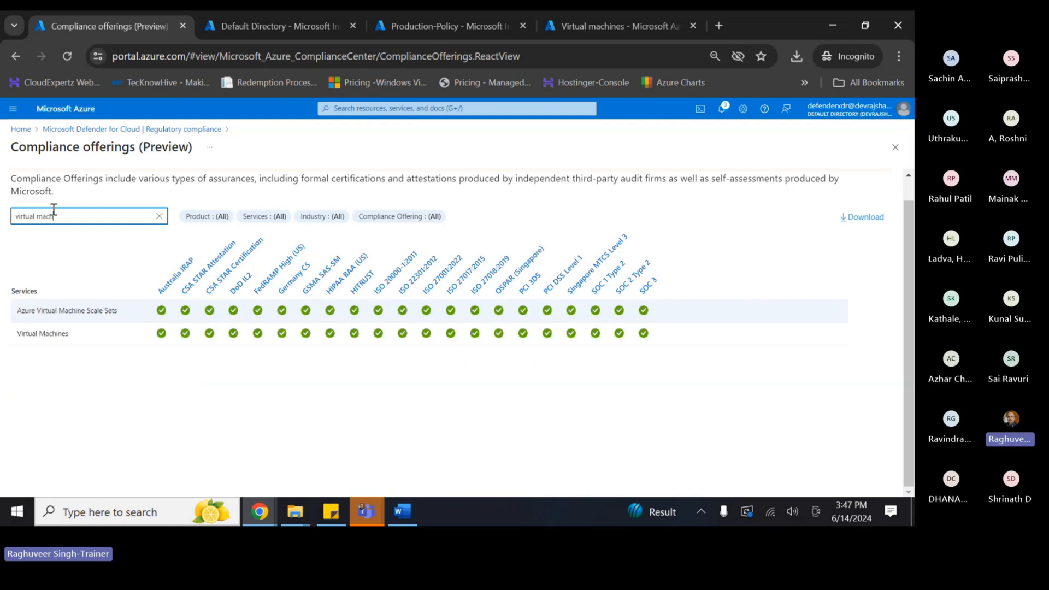
left_click(51, 339)
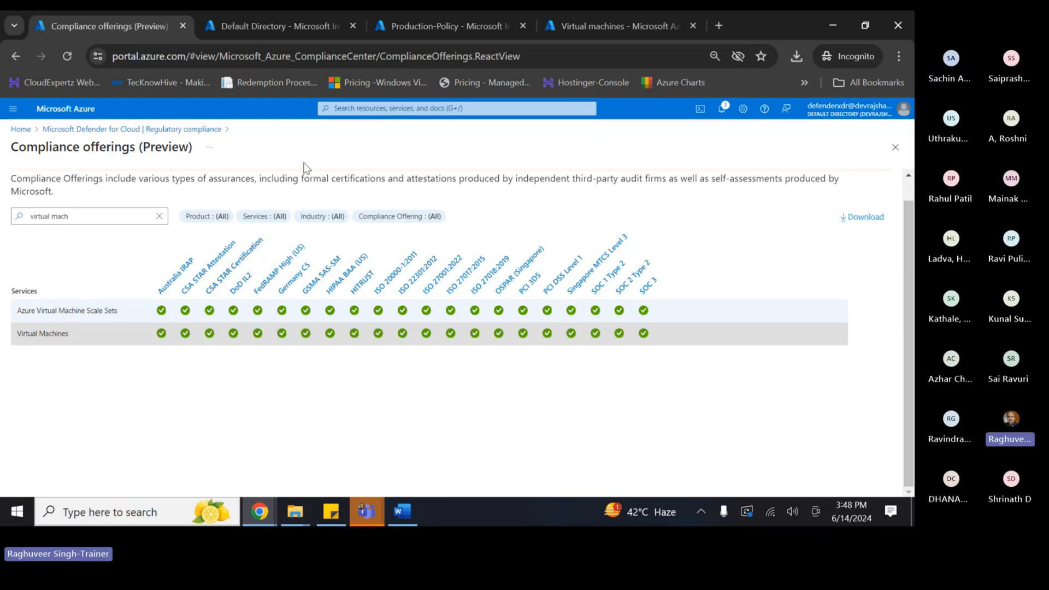
left_click(366, 108)
left_click(140, 129)
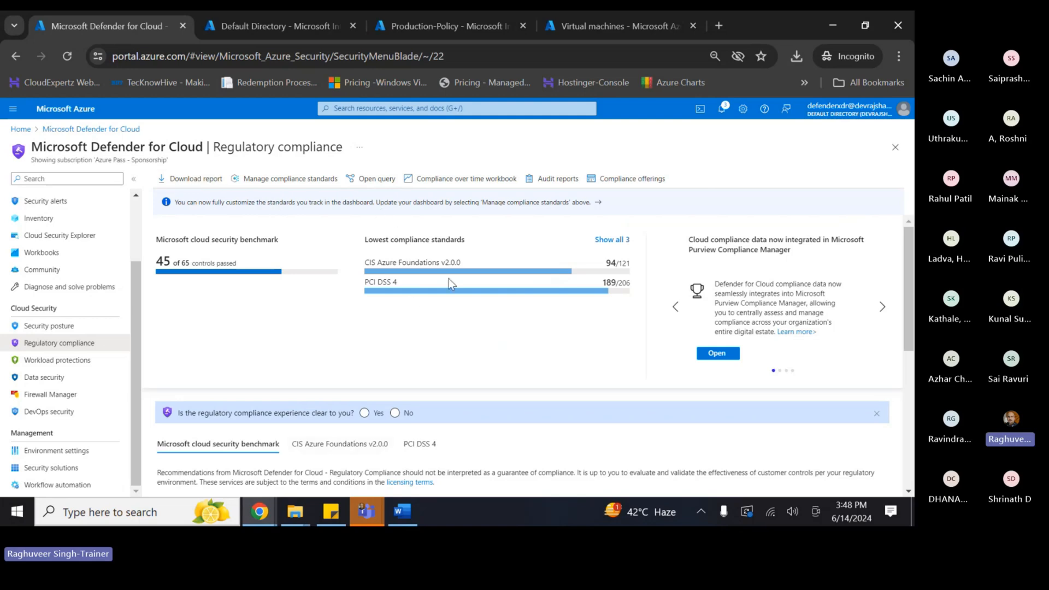
- Open the PCI DSS 4 standard and expand requirement 1.3 and control 1.3.2
left_click(618, 241)
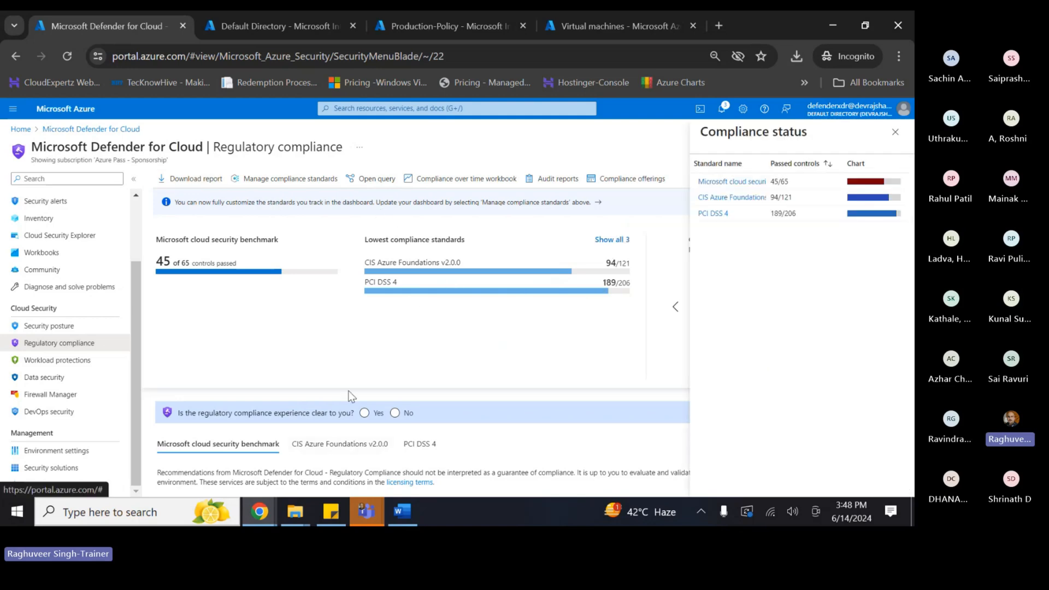
left_click(711, 215)
scroll(372, 359, "down", 1)
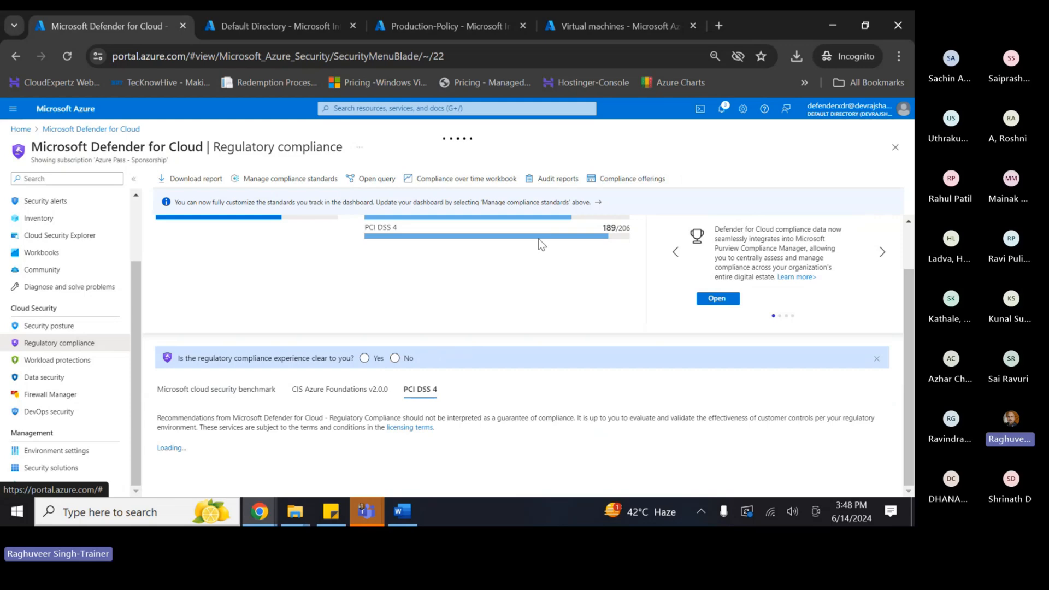
scroll(397, 355, "down", 1)
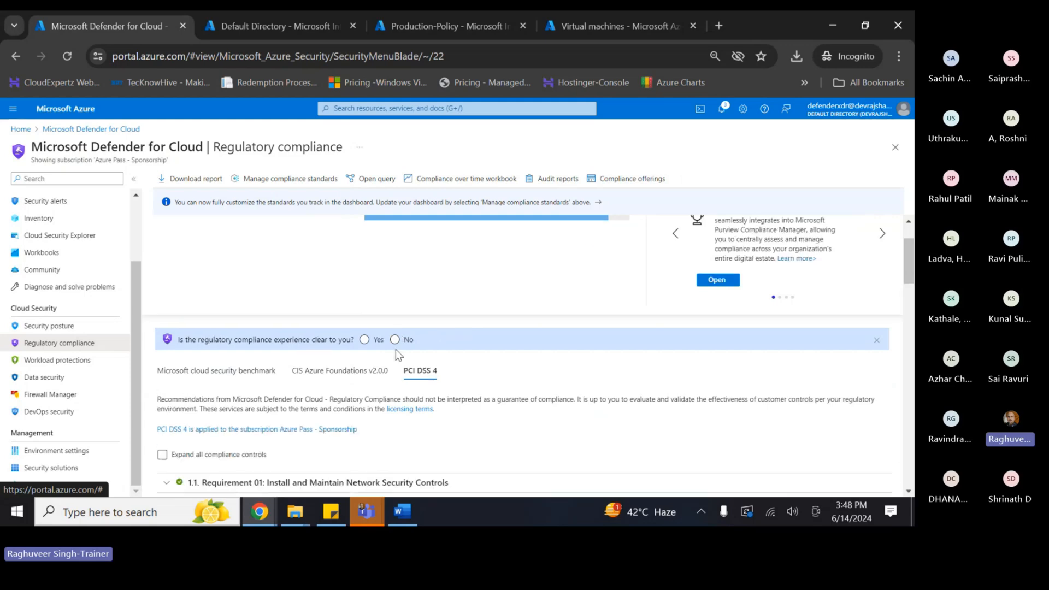
scroll(397, 355, "down", 3)
scroll(391, 351, "up", 4)
scroll(404, 311, "down", 2)
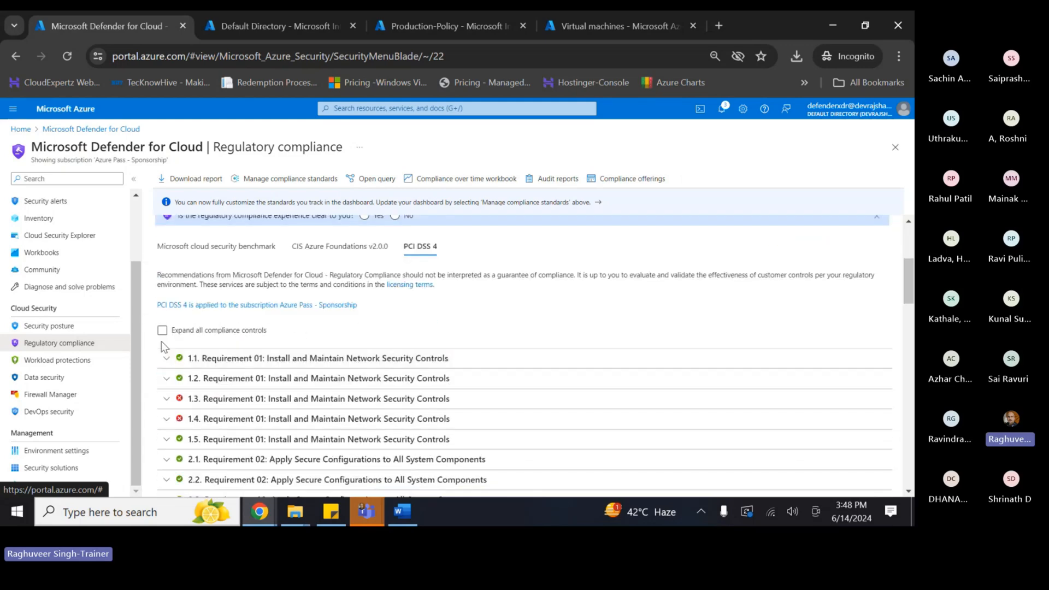
scroll(181, 280, "down", 3)
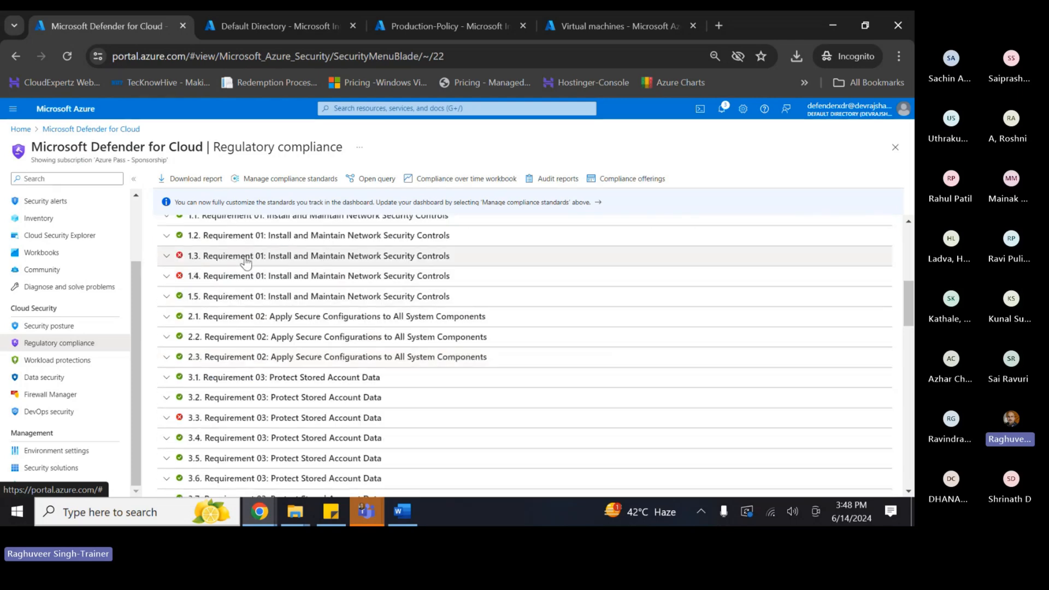
left_click_drag(268, 256, 340, 257)
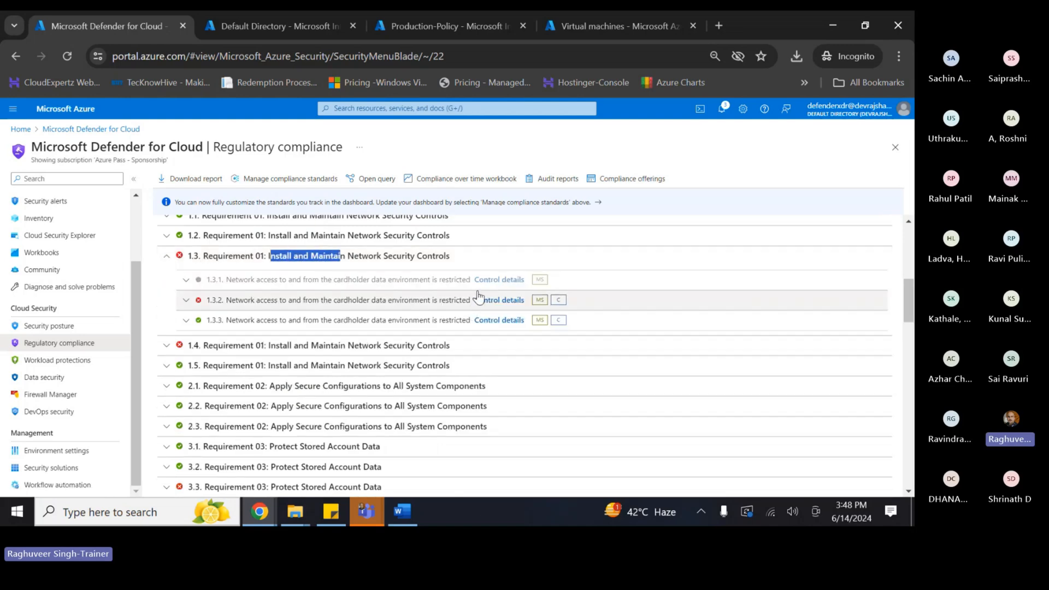
left_click(186, 300)
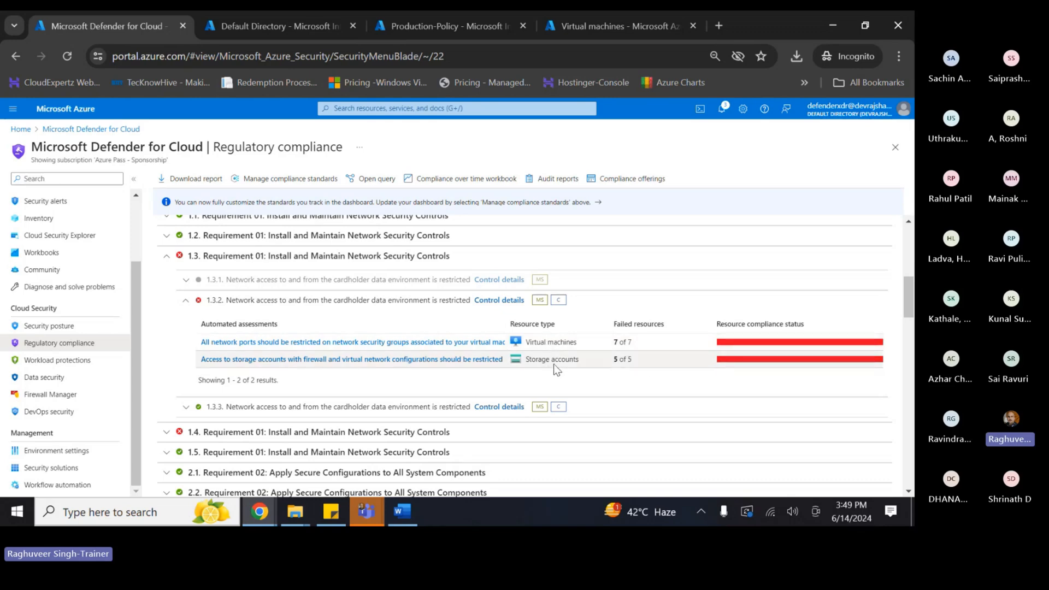
- Review the seven VMs failing 'All network ports should be restricted', then open Compliance offerings
left_click(437, 342)
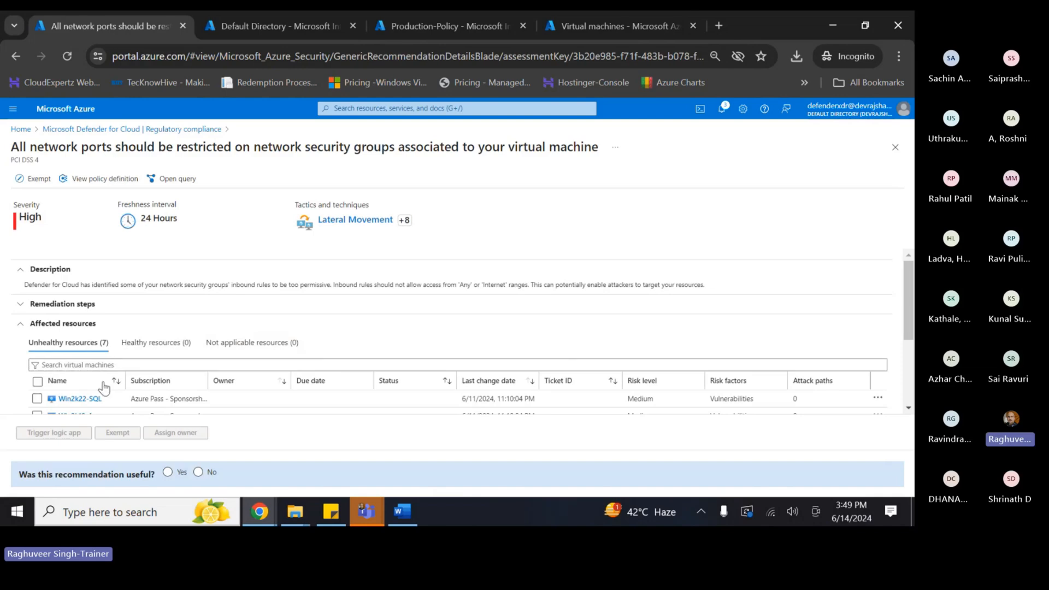
scroll(104, 387, "down", 5)
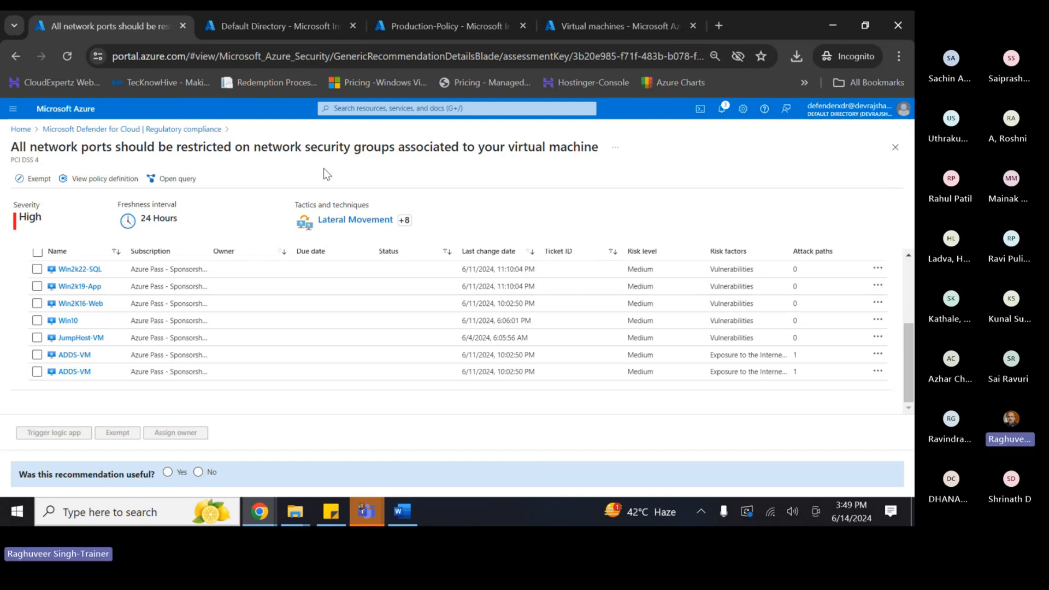
scroll(312, 276, "up", 5)
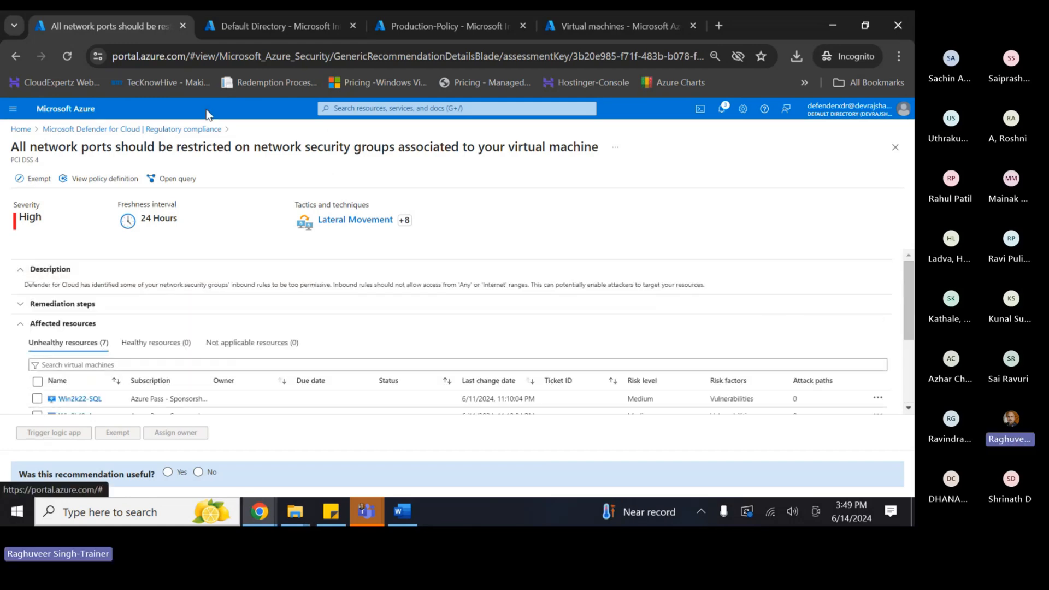
left_click(131, 129)
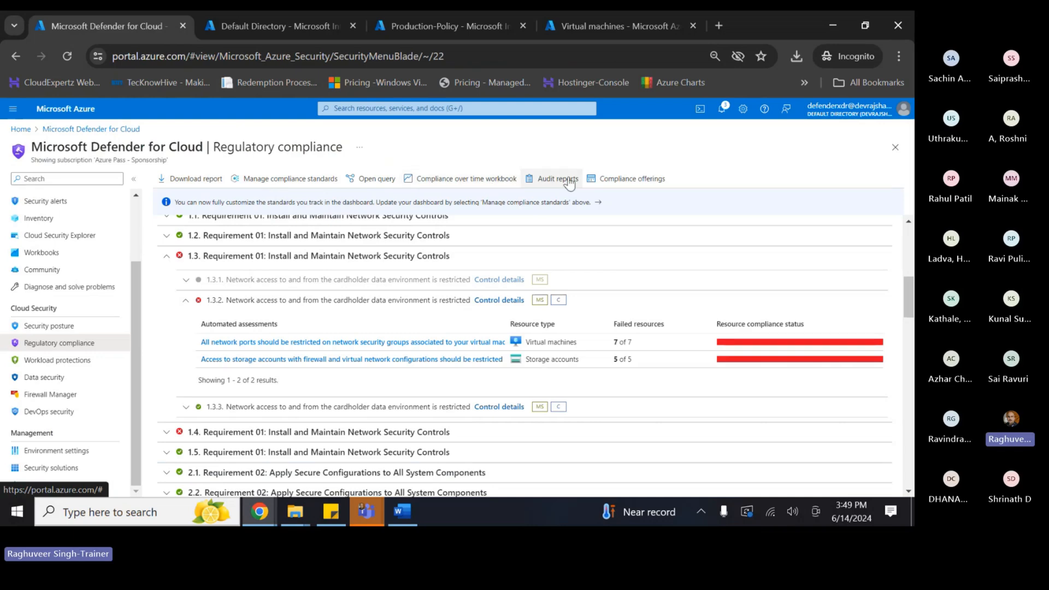
left_click(628, 179)
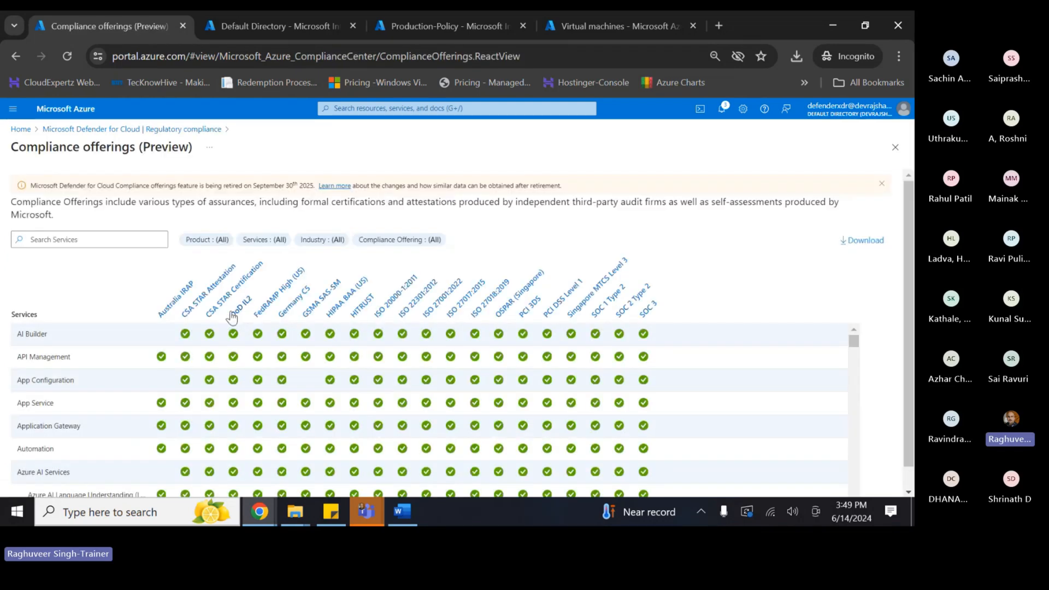
- Filter the Compliance offerings services grid by 'storage' and view the Storage service's certifications
scroll(99, 332, "down", 1)
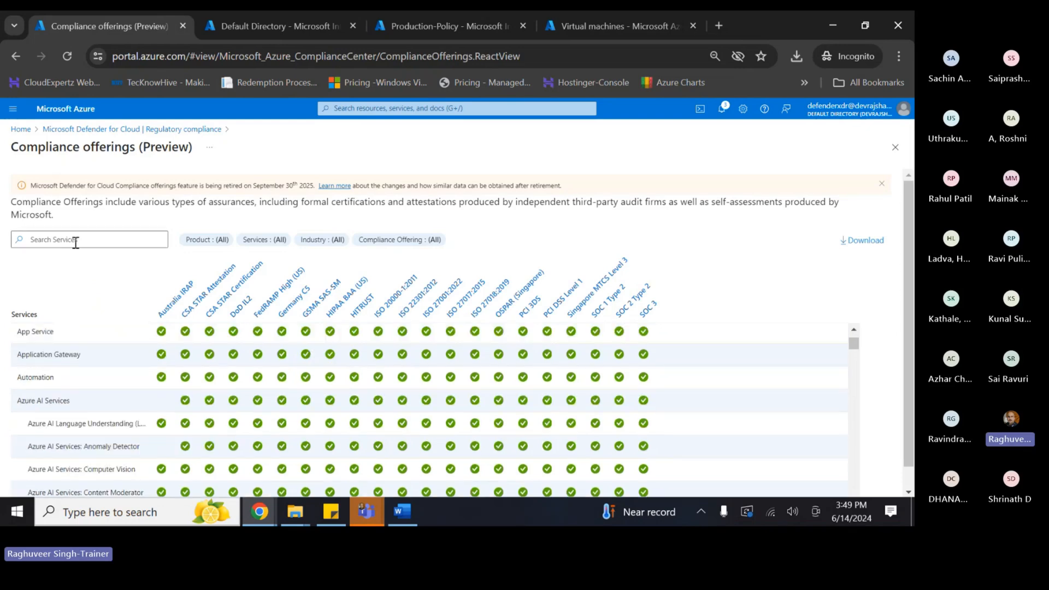
left_click(75, 242)
type("storage")
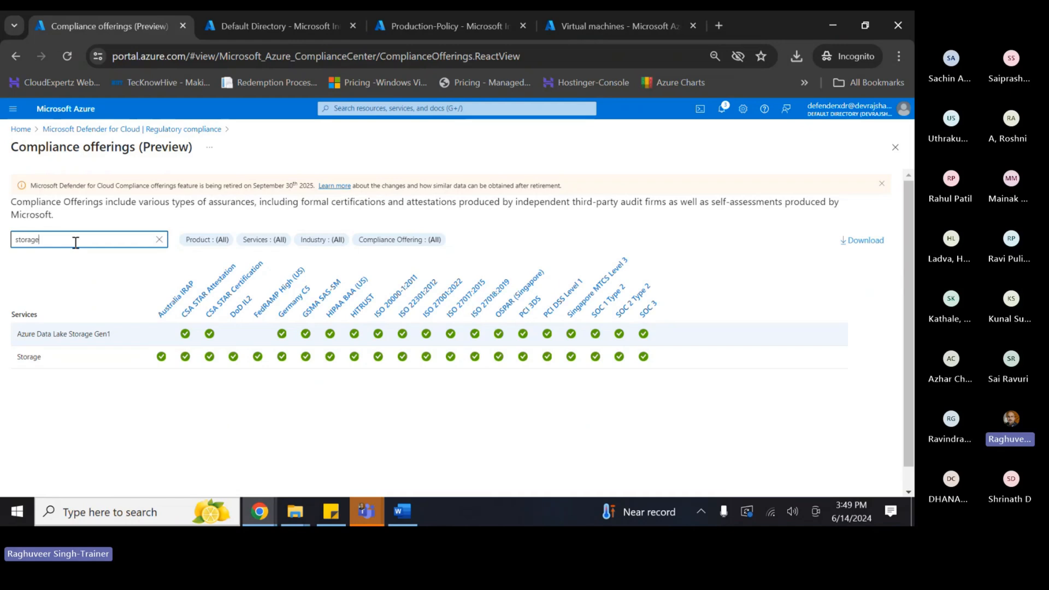
left_click(20, 360)
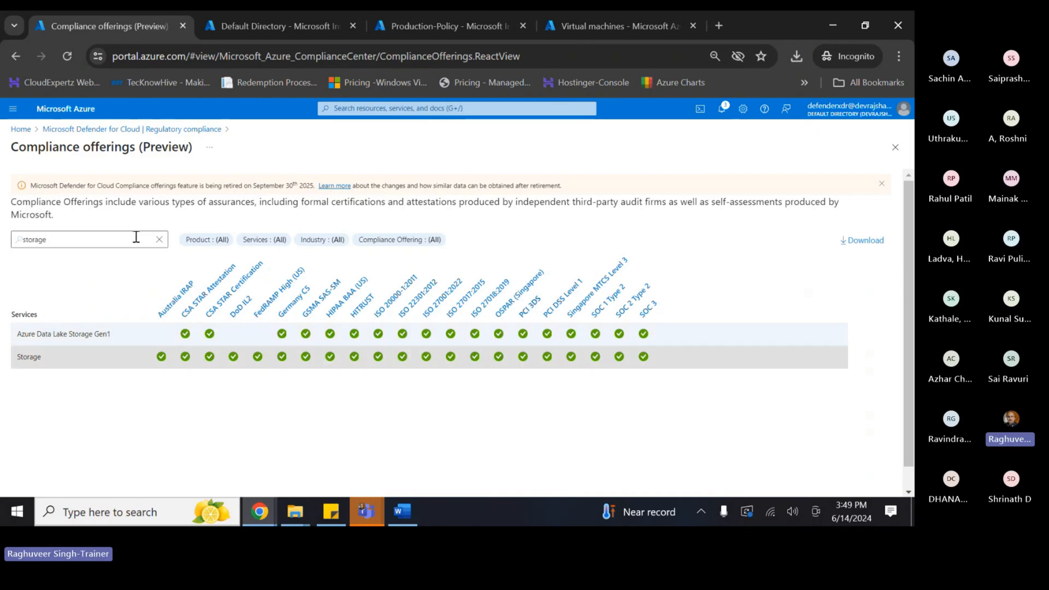
- Replace the search with 'virtual' and inspect the Virtual Machines certification row
left_click_drag(136, 236, 3, 188)
type("virtual")
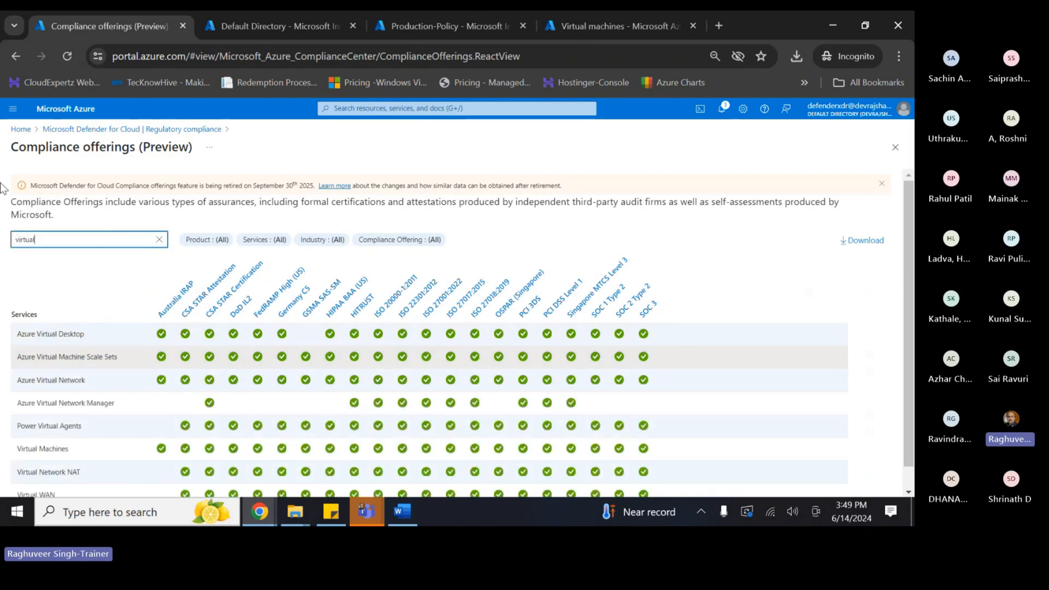
scroll(65, 284, "down", 1)
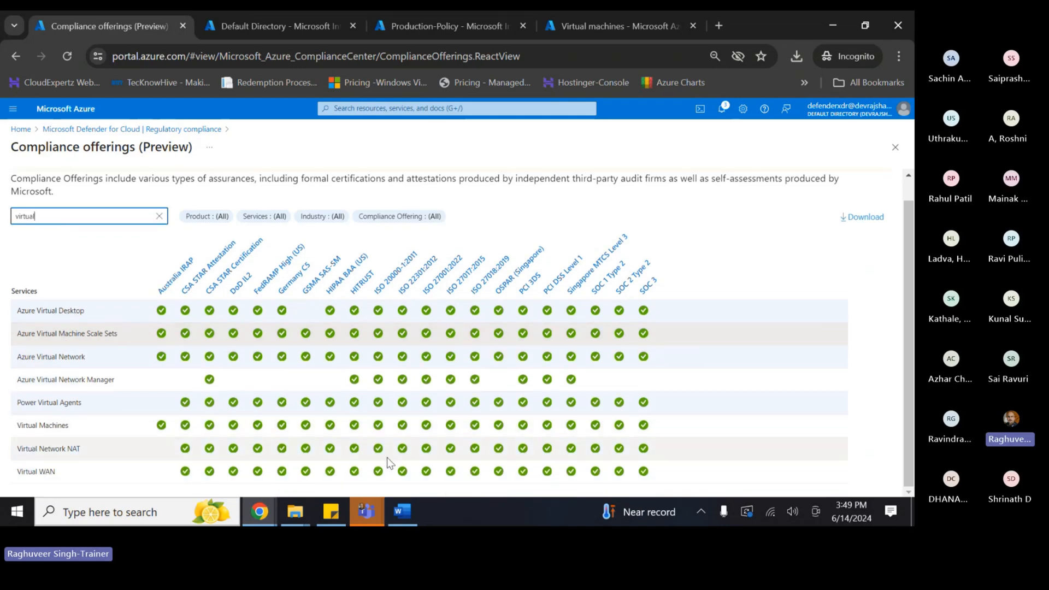
left_click(109, 420)
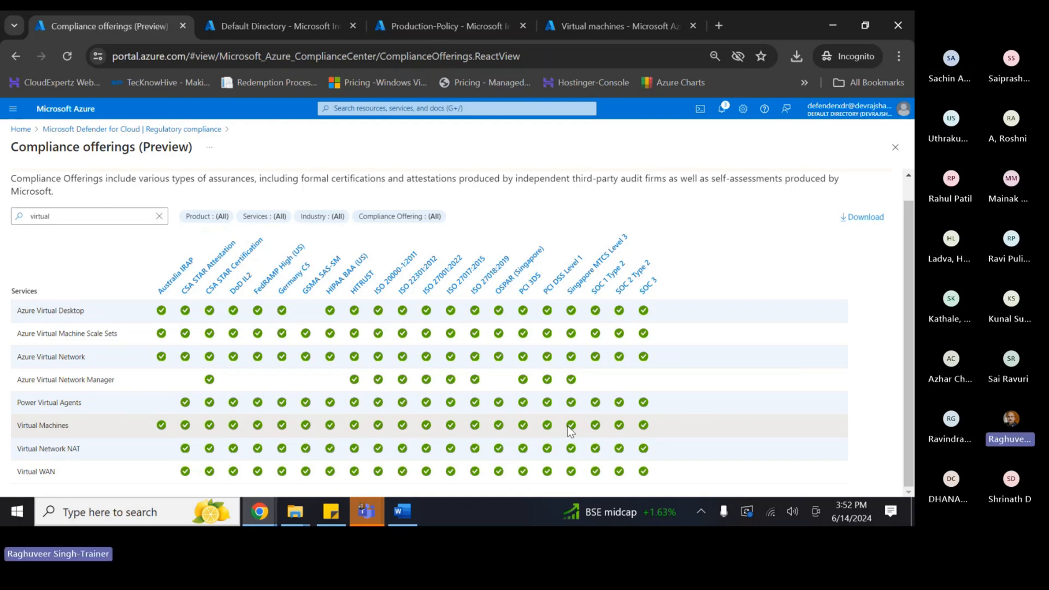
- Switch to the Word session transcript and mark the two compliance question bullets
key("alt+Tab")
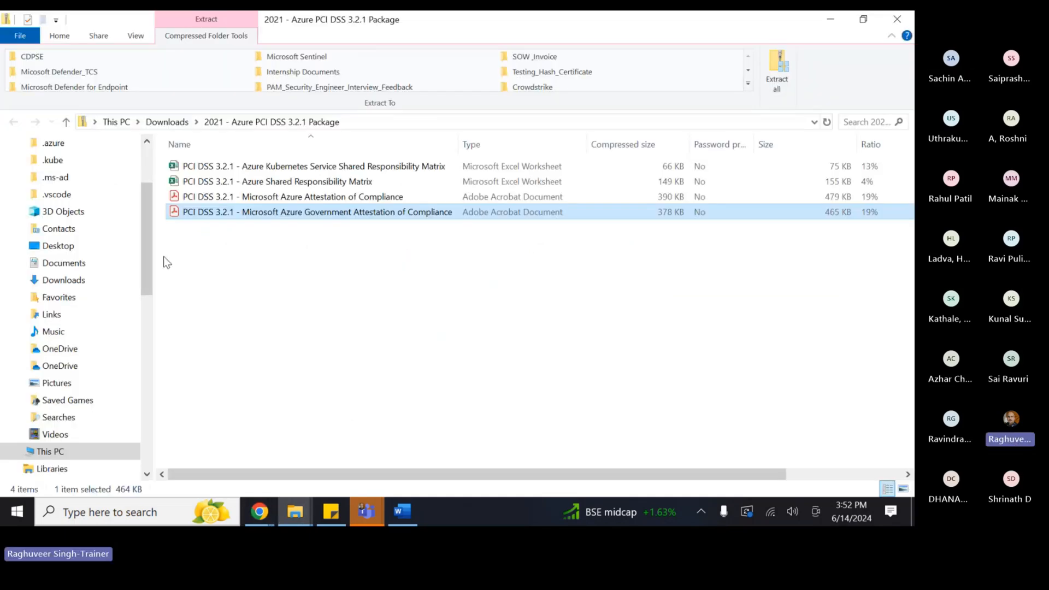
key("alt+Tab")
key("Tab")
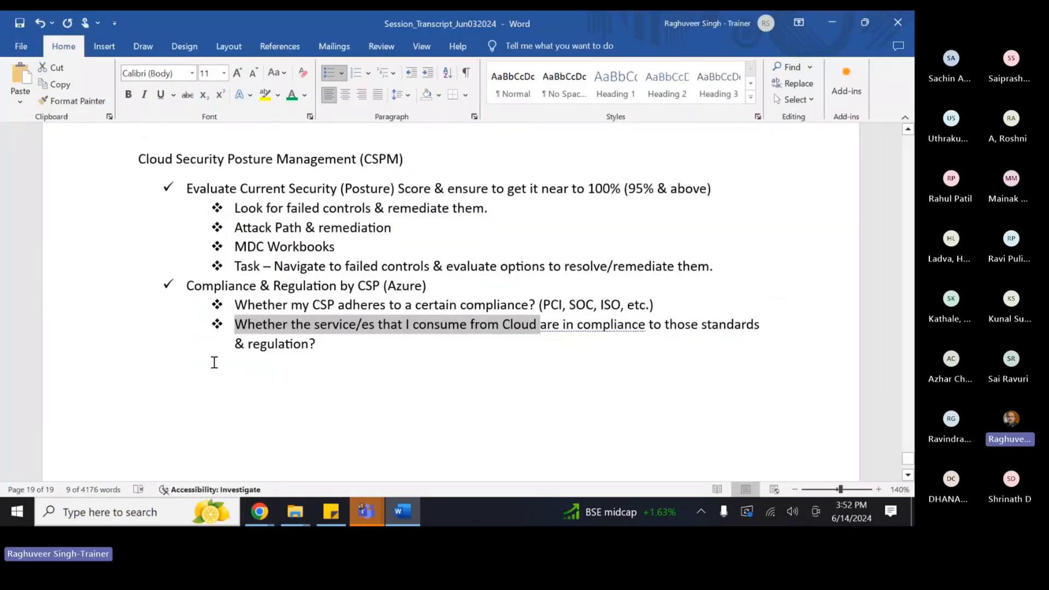
left_click_drag(300, 304, 368, 349)
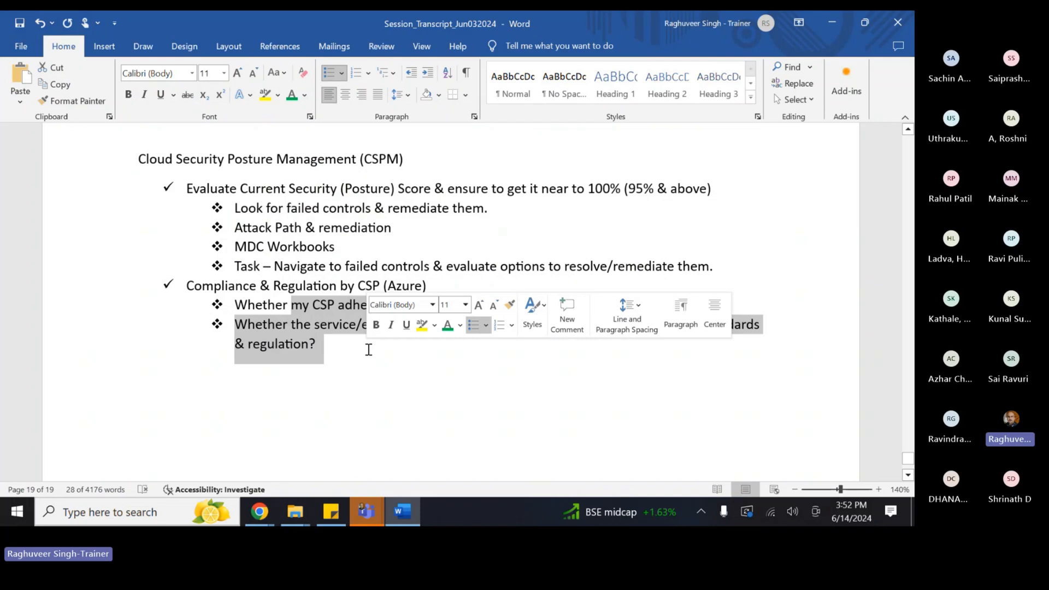
left_click(309, 344)
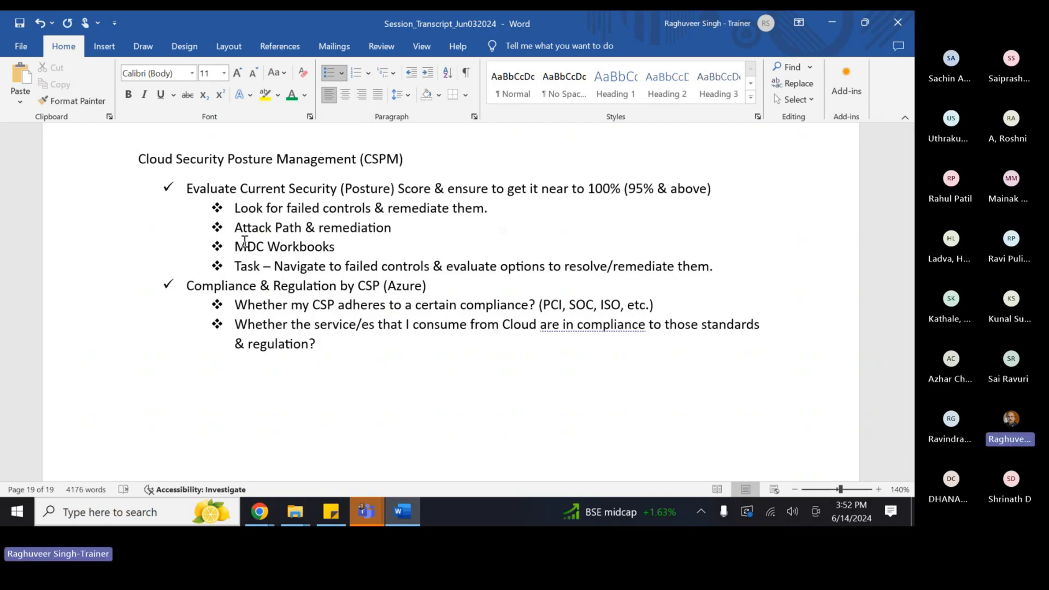
- Highlight Microsoft Defender for Cloud in the agenda, then return to Chrome's Compliance offerings page
scroll(245, 242, "up", 8)
scroll(232, 295, "down", 4)
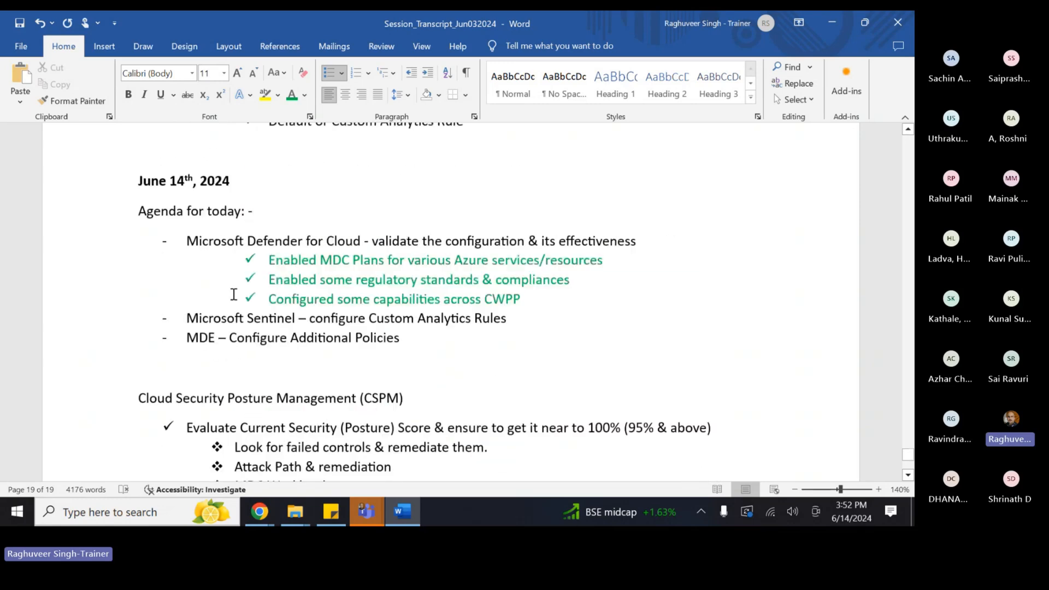
left_click_drag(188, 237, 346, 233)
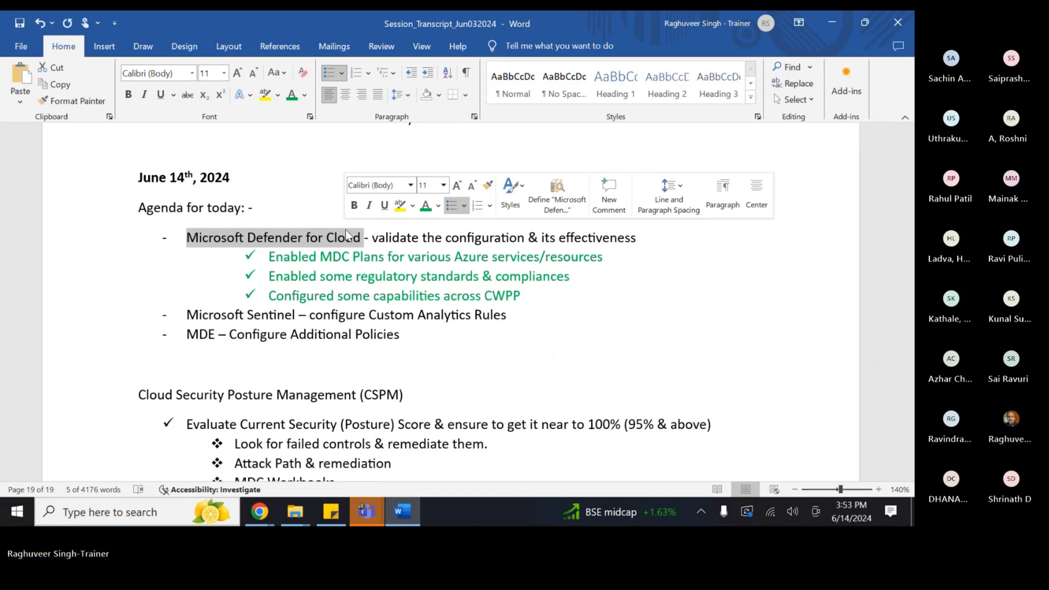
scroll(328, 298, "down", 3)
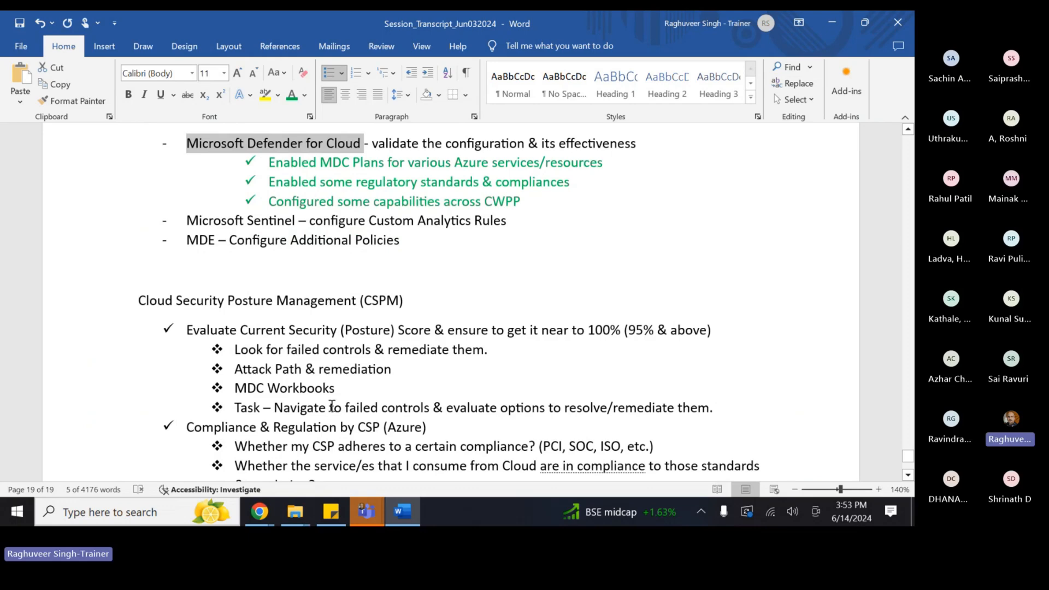
left_click(260, 511)
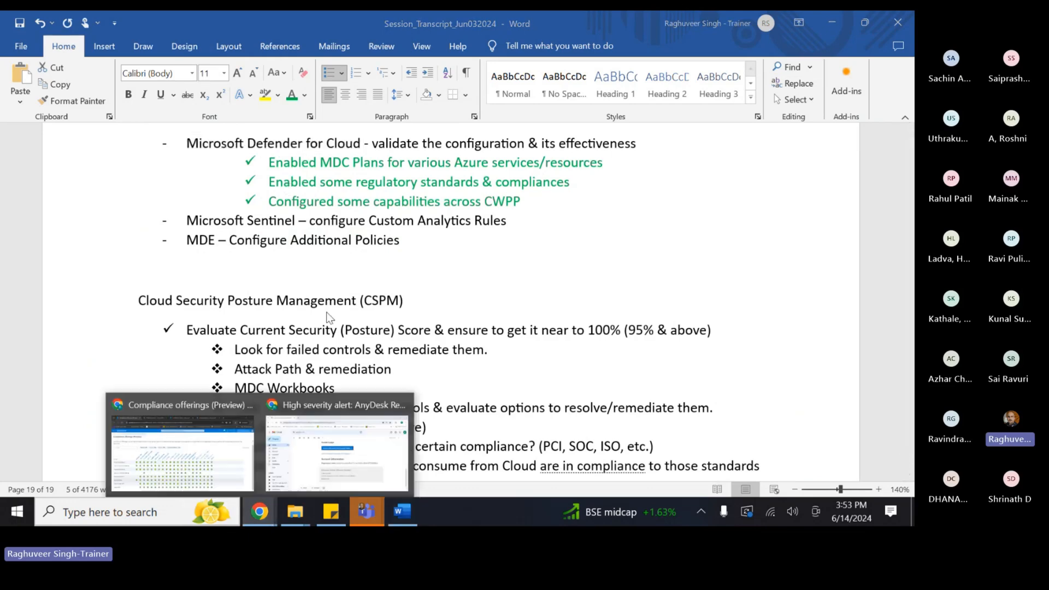
left_click(180, 442)
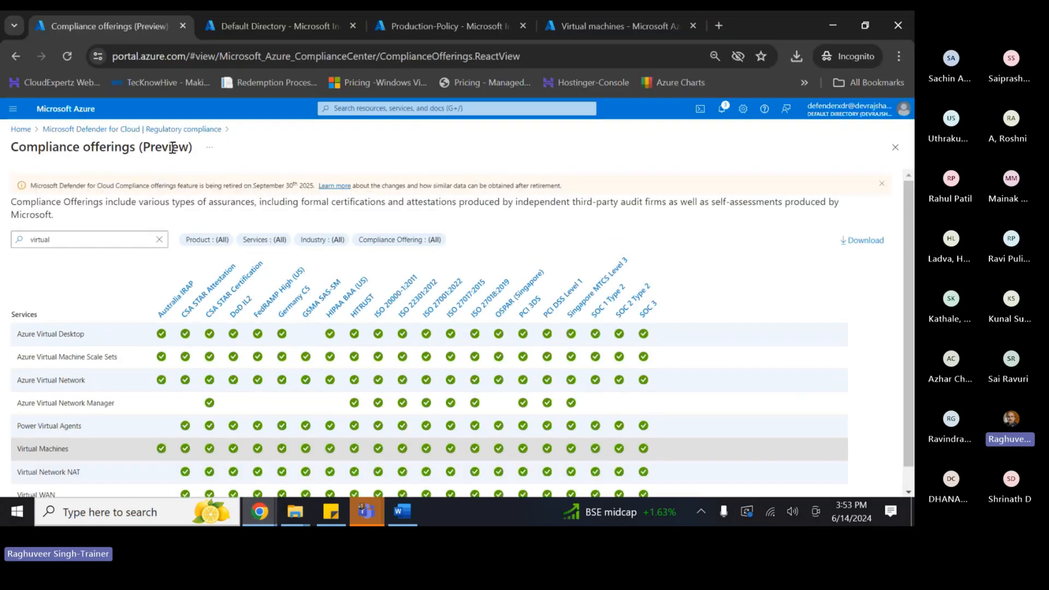
- Go back via the breadcrumb to the Regulatory compliance dashboard and scroll through its summary
left_click(157, 129)
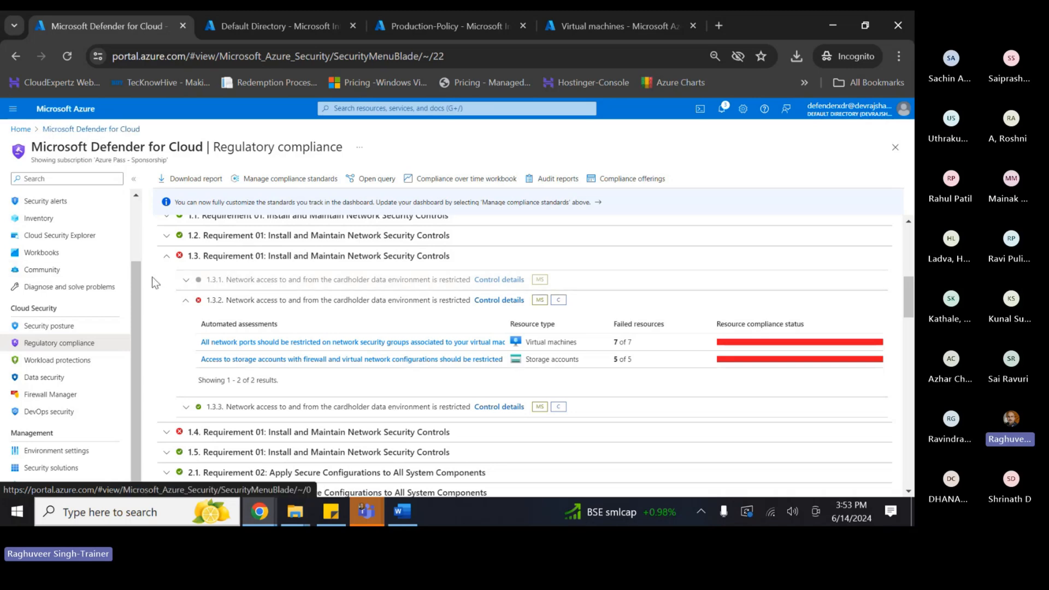
scroll(153, 273, "up", 5)
scroll(153, 273, "up", 1)
scroll(133, 291, "up", 2)
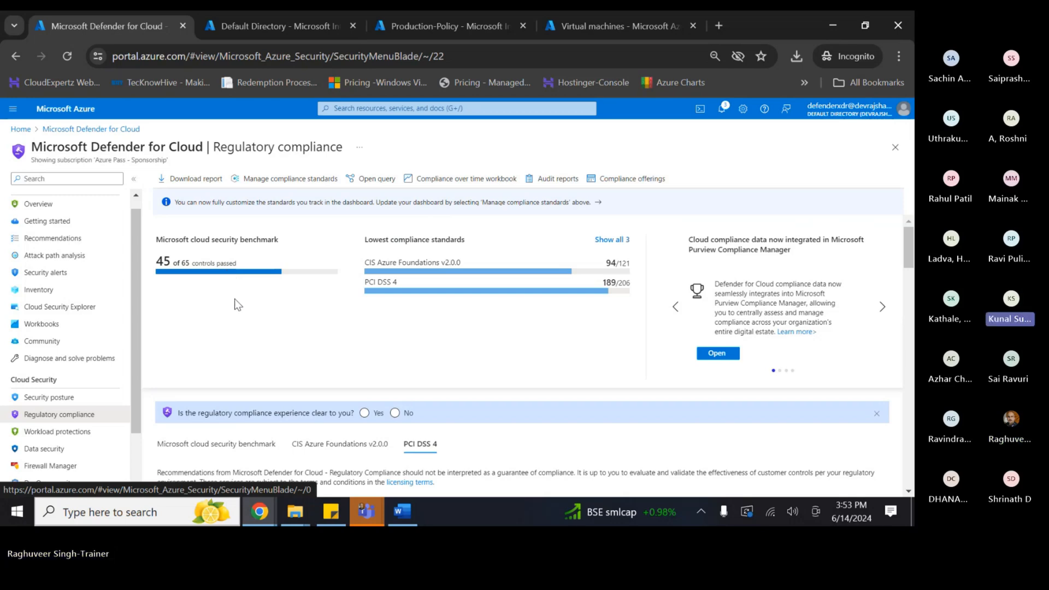
scroll(234, 299, "down", 1)
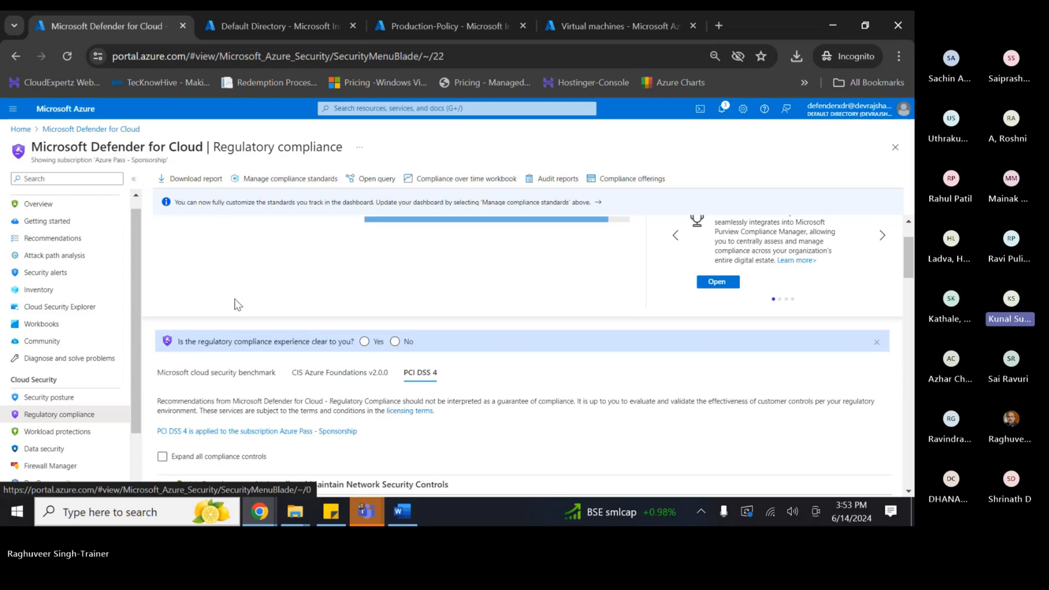
scroll(234, 299, "down", 1)
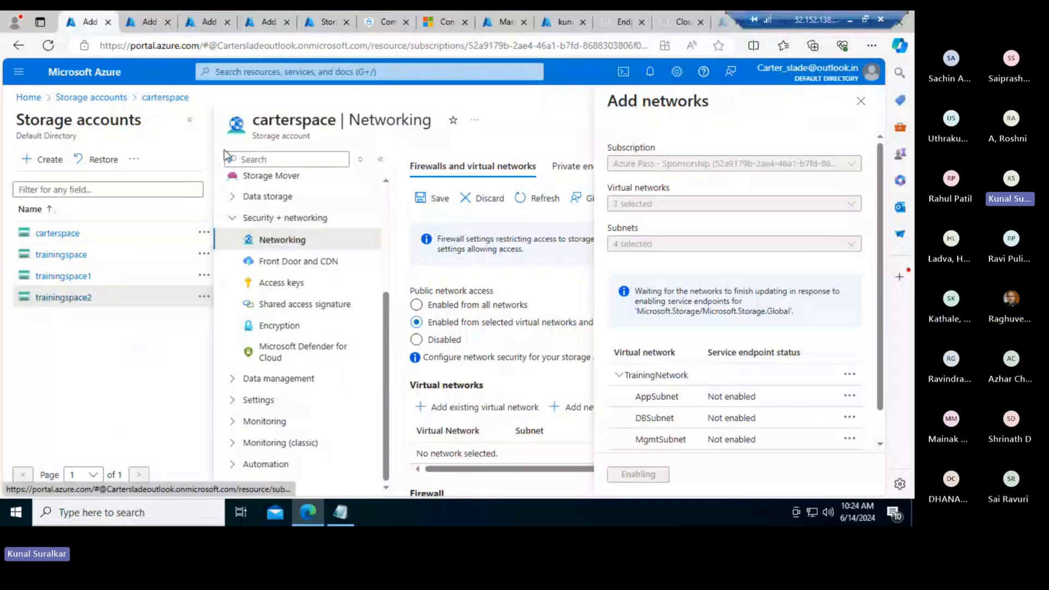
left_click(328, 24)
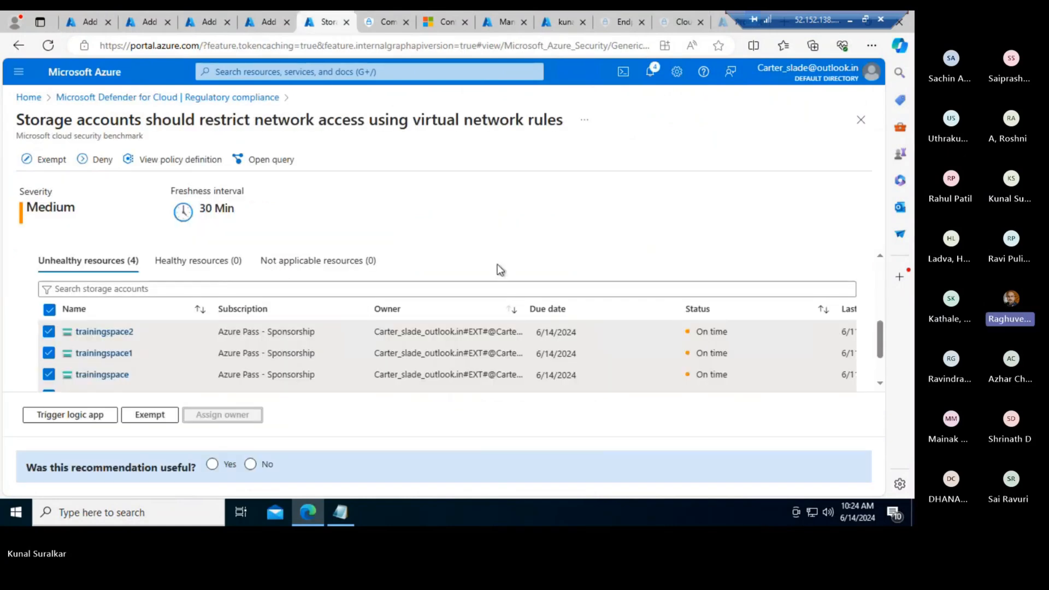
scroll(498, 264, "up", 2)
scroll(498, 264, "up", 1)
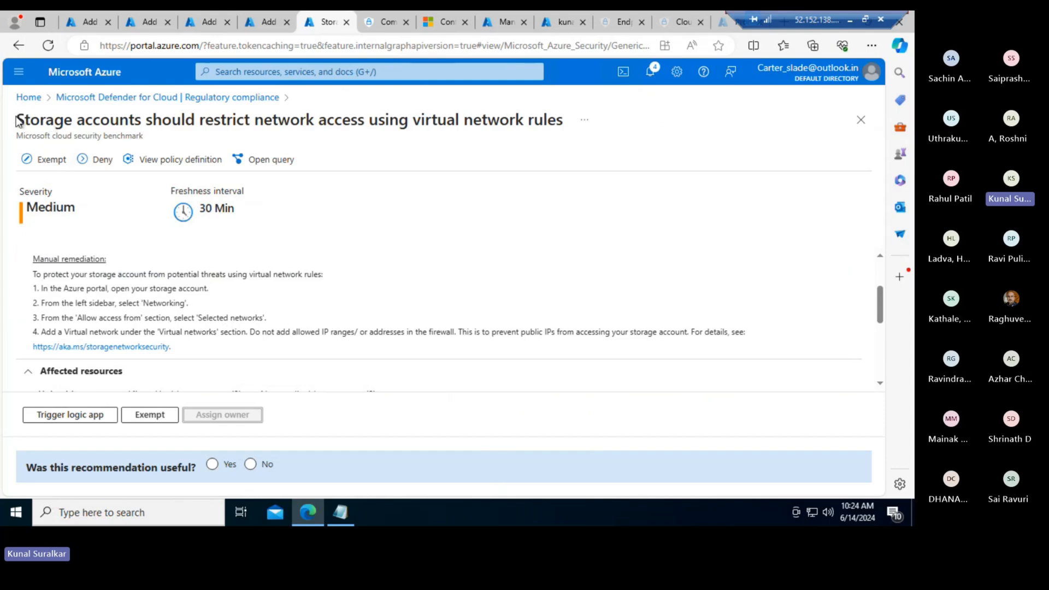
left_click_drag(16, 119, 568, 129)
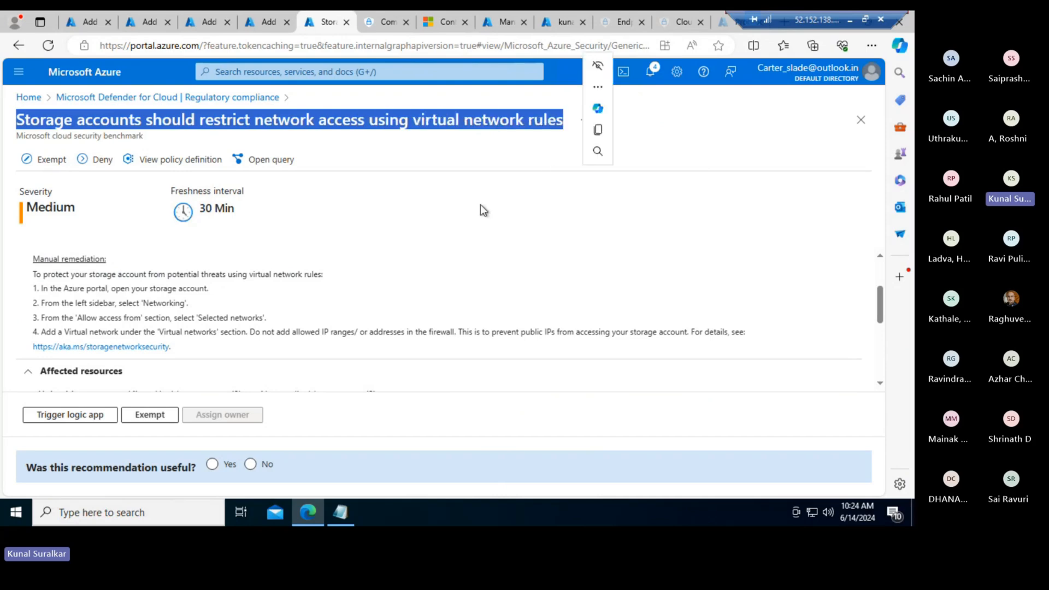
left_click(428, 239)
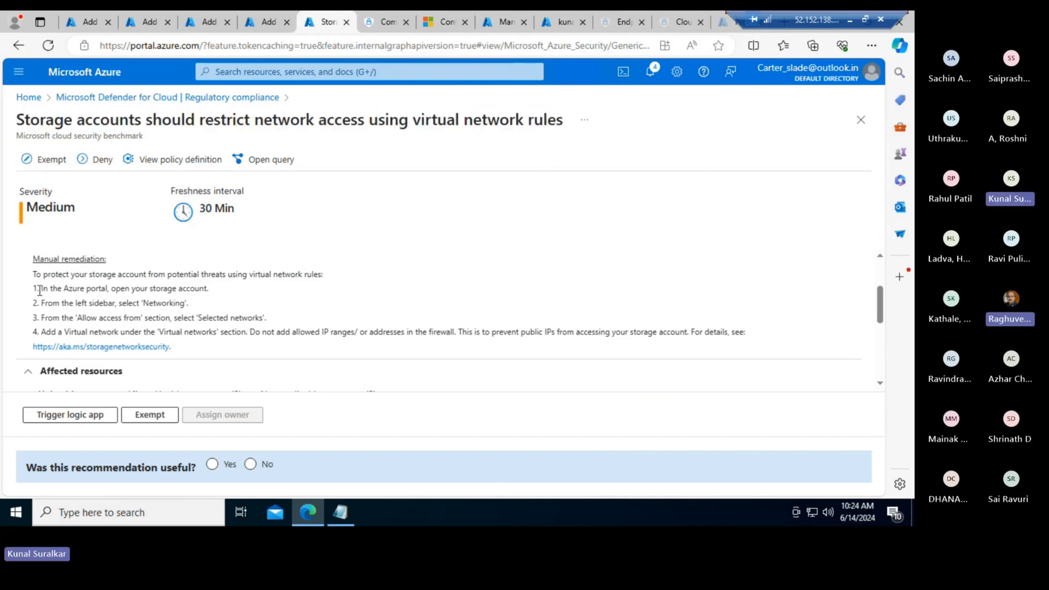
left_click_drag(41, 287, 351, 333)
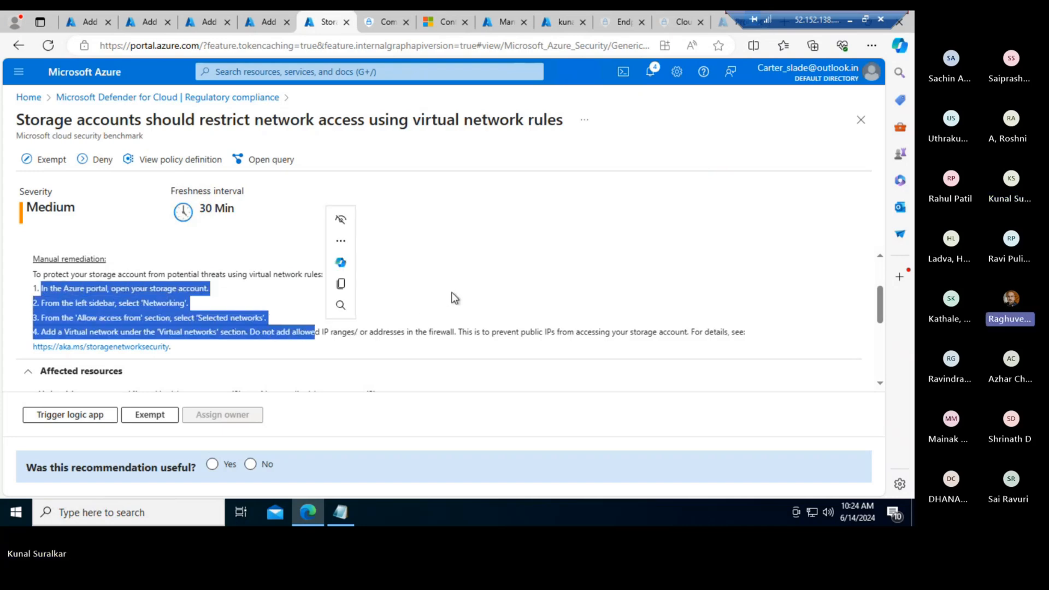
left_click(359, 234)
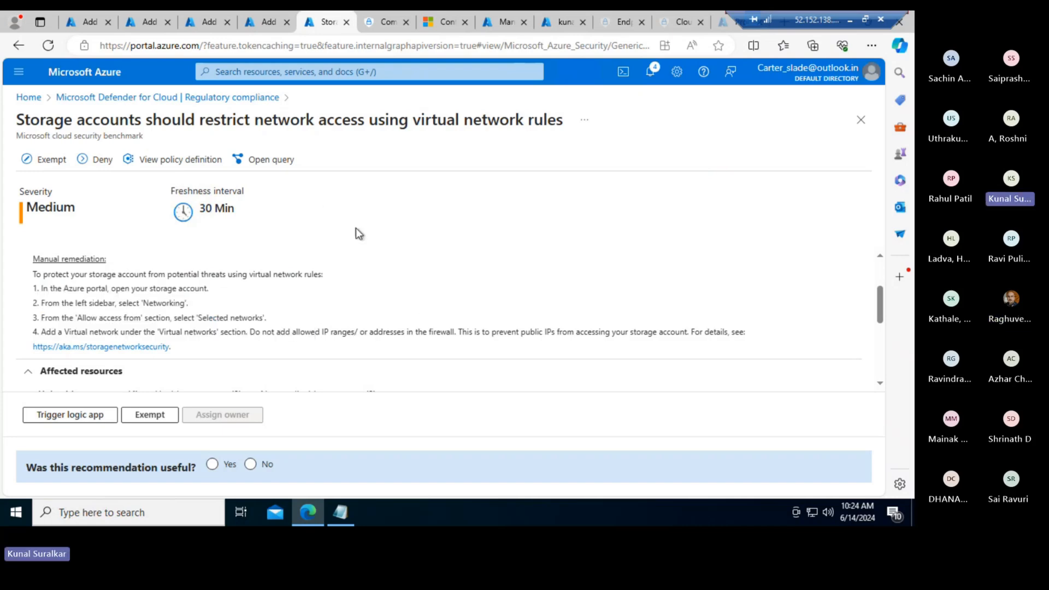
left_click(87, 23)
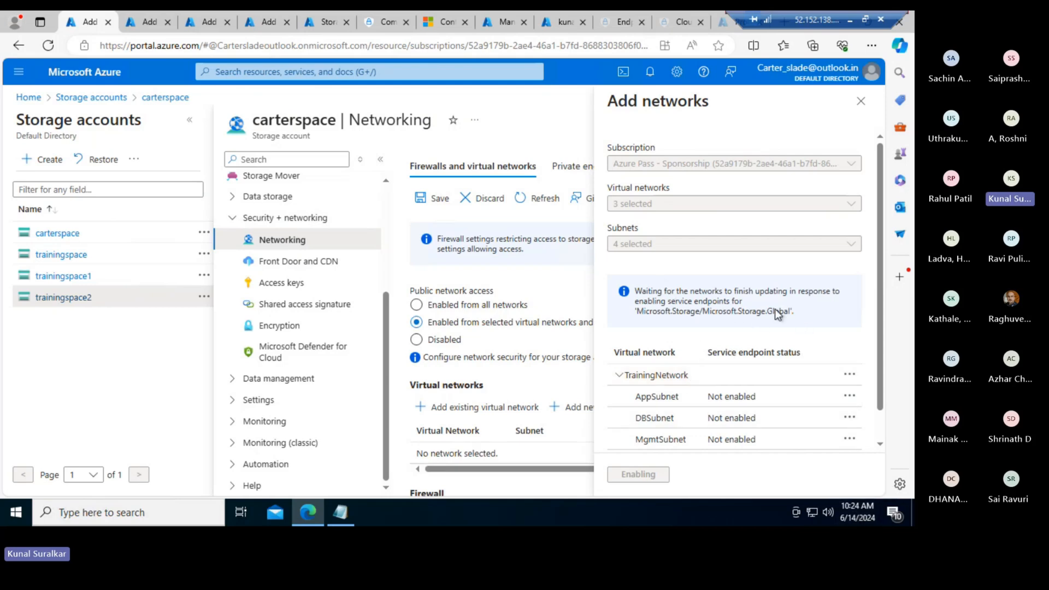
left_click_drag(807, 317, 640, 298)
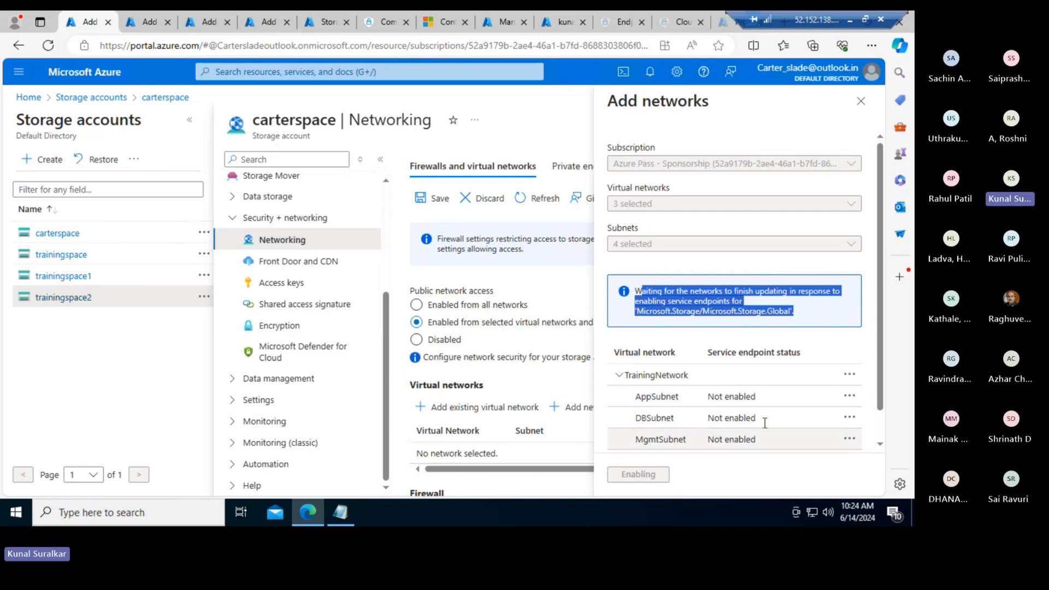
scroll(766, 428, "down", 1)
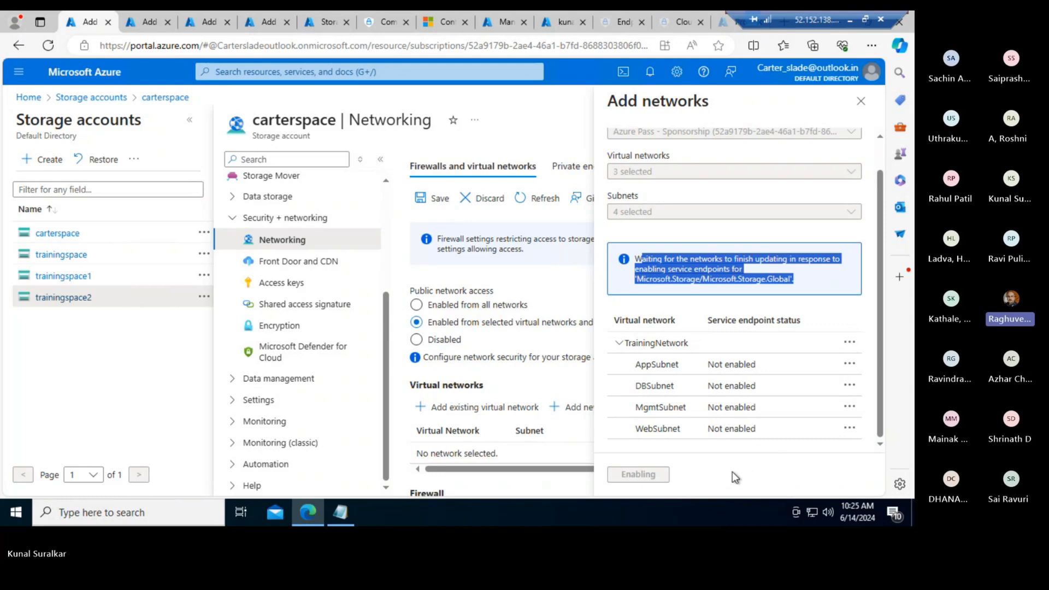
left_click(822, 286)
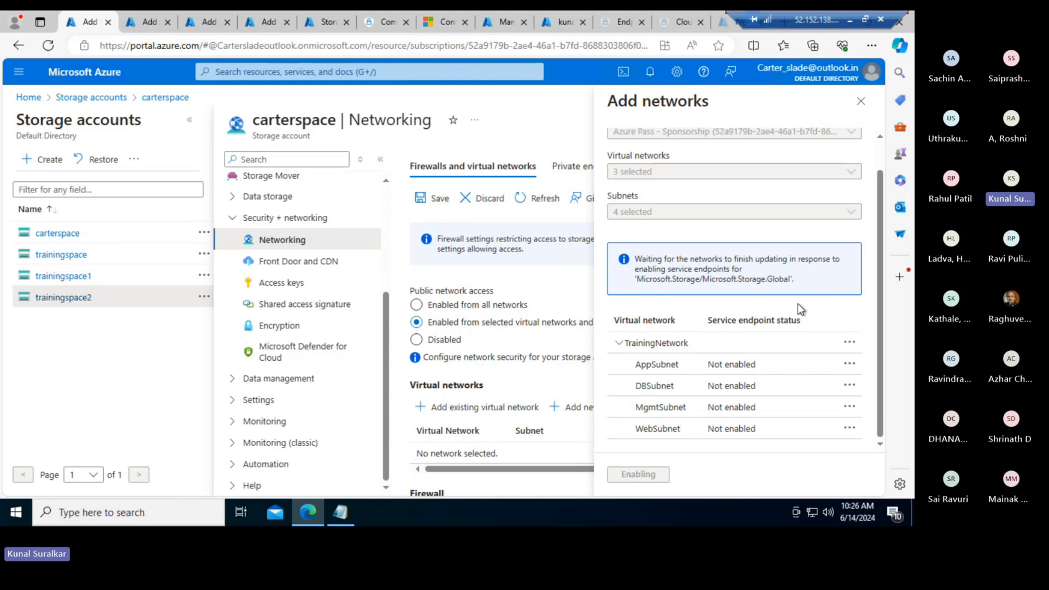
left_click_drag(797, 279, 620, 286)
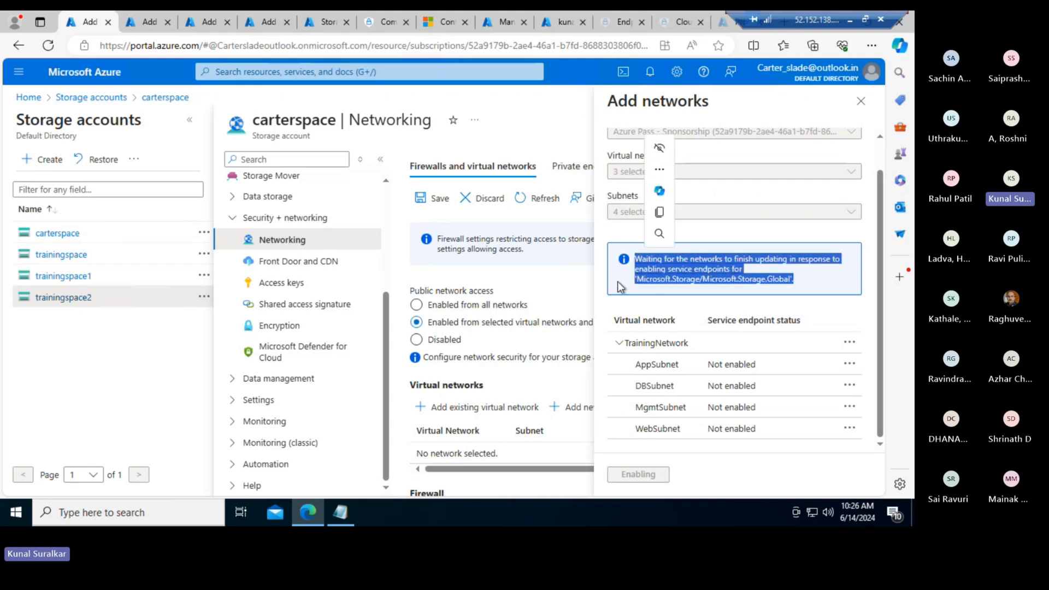
left_click(620, 287)
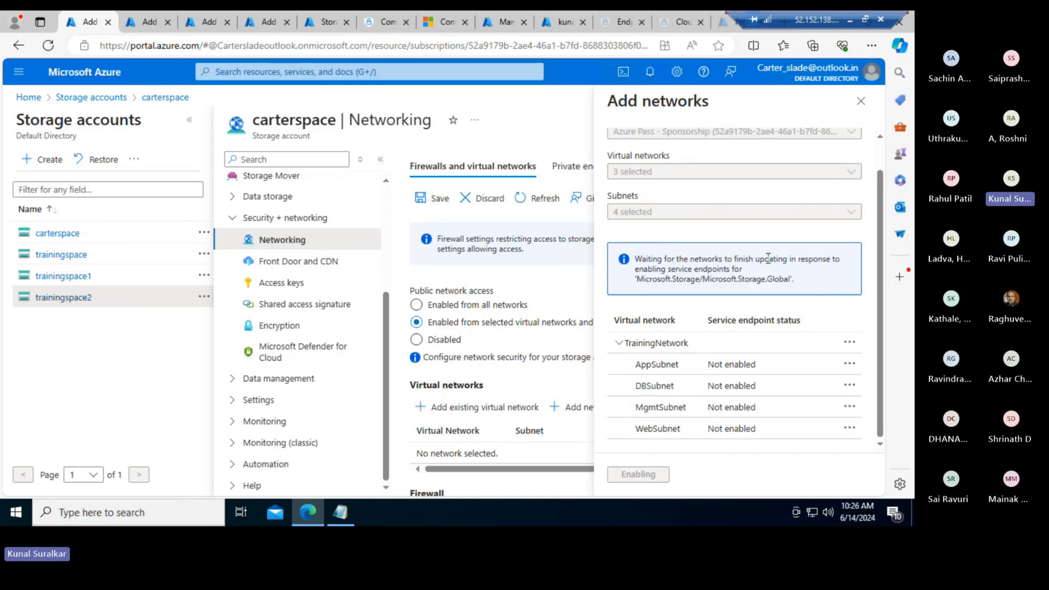
left_click_drag(669, 269, 743, 269)
left_click_drag(643, 280, 815, 285)
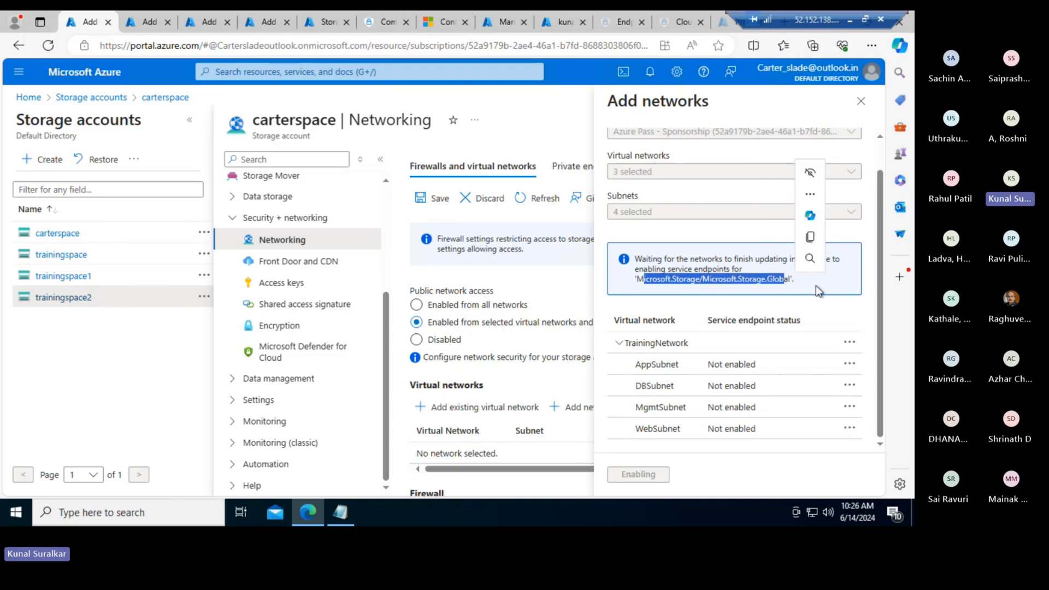
left_click(815, 285)
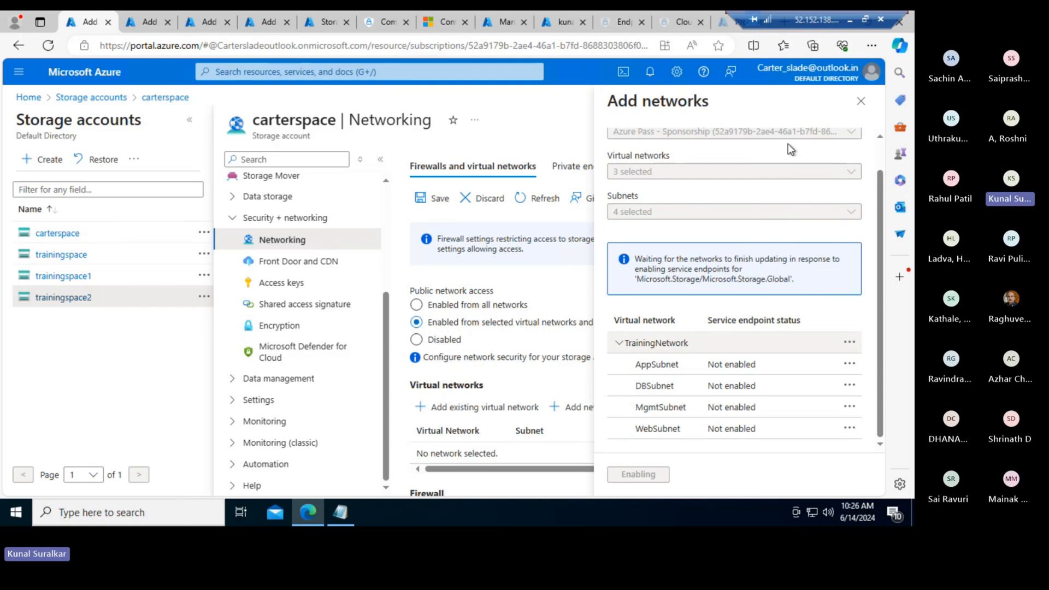
- Close the Add networks panel and confirm discarding the unsaved network edits
left_click(861, 104)
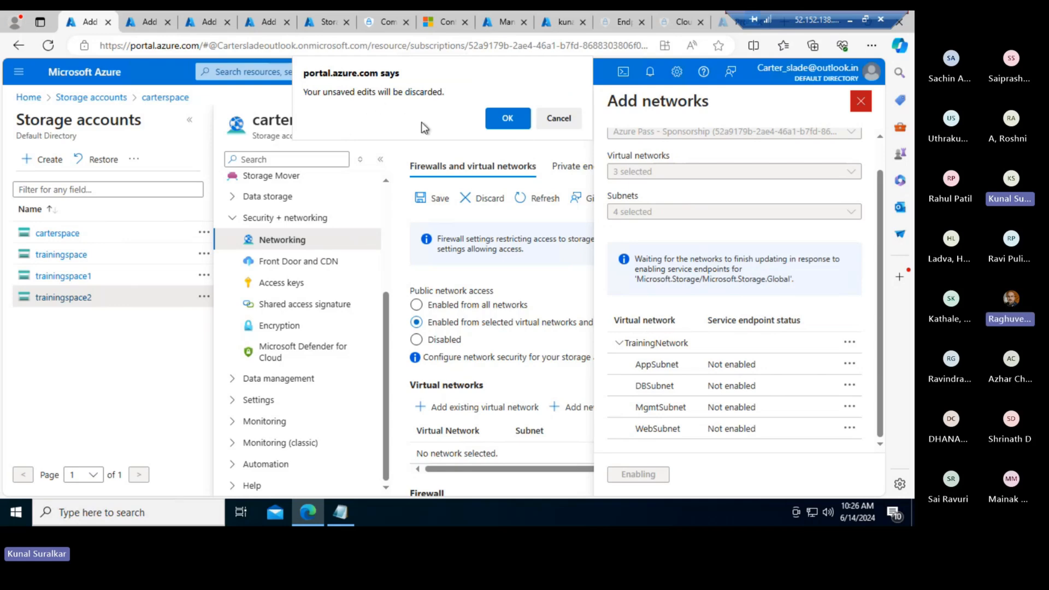
left_click(506, 119)
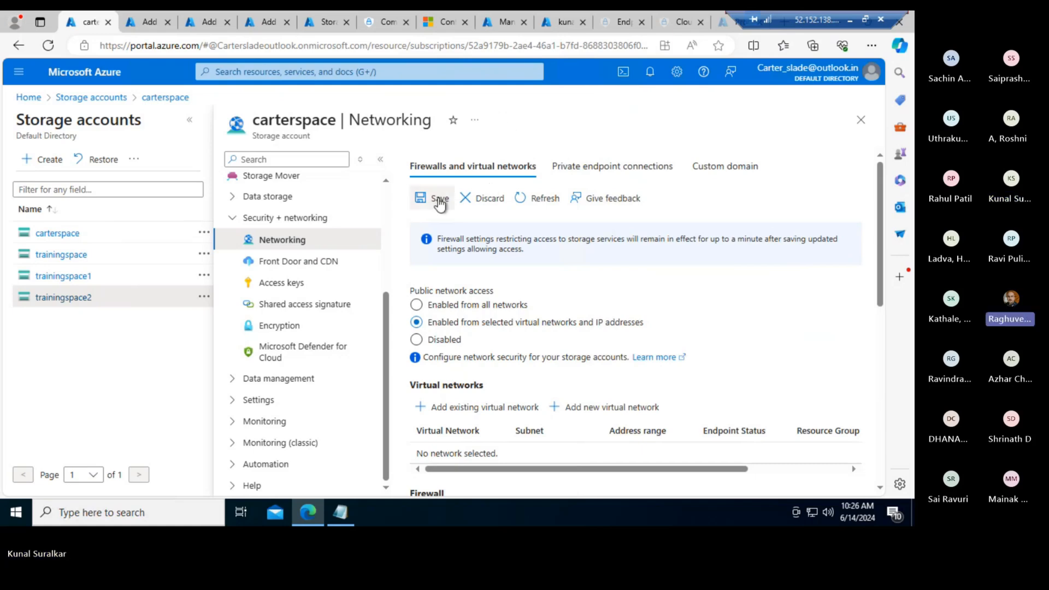
- Start adding an existing virtual network, ticking ADDS-VM-vnet, SladeNetwork and TrainingNetwork
scroll(492, 316, "down", 3)
left_click(502, 325)
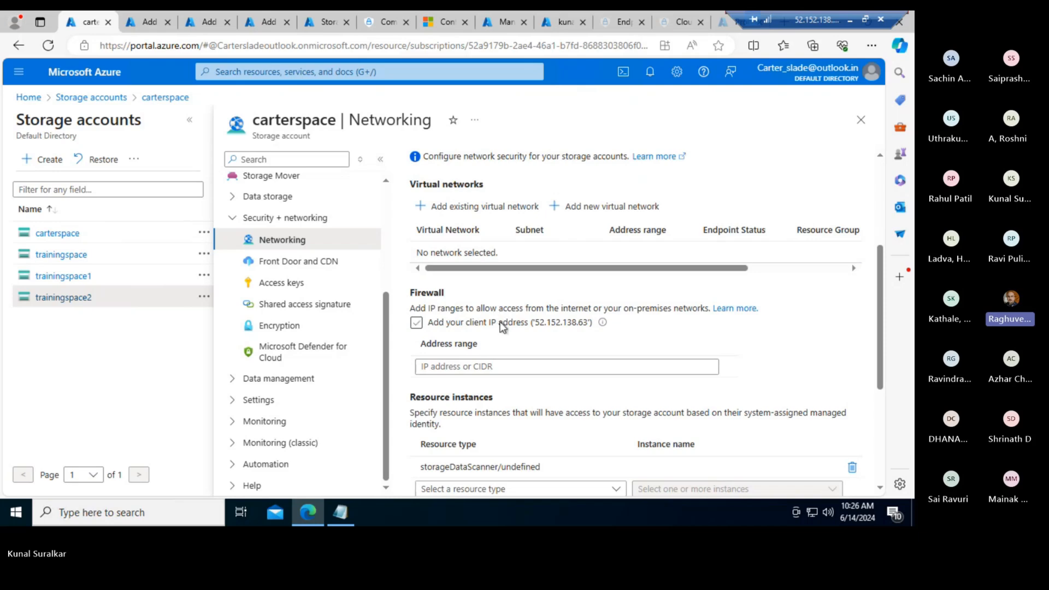
scroll(549, 338, "up", 1)
scroll(549, 336, "up", 1)
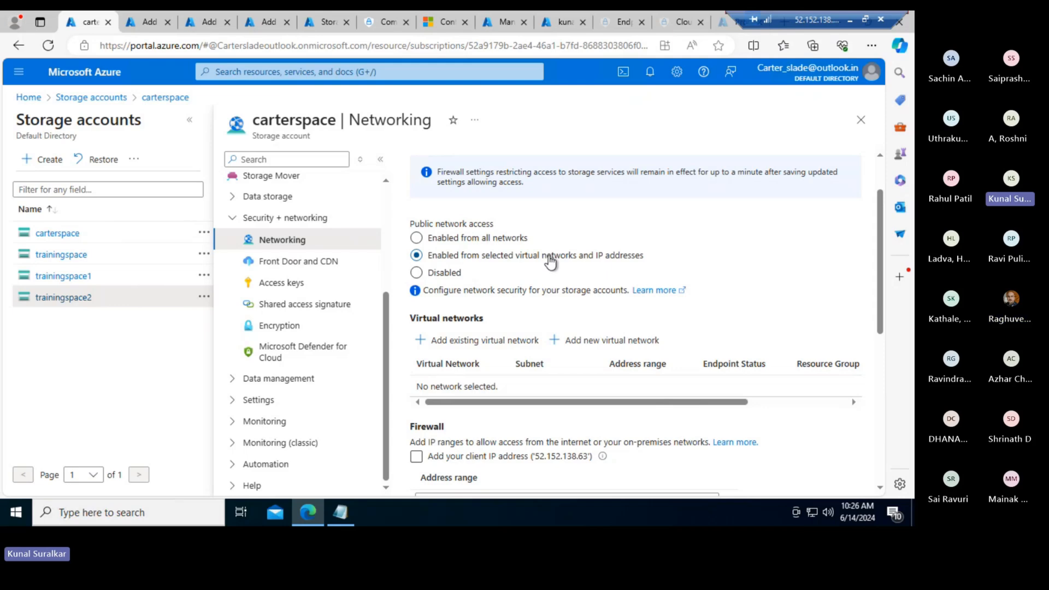
left_click(479, 345)
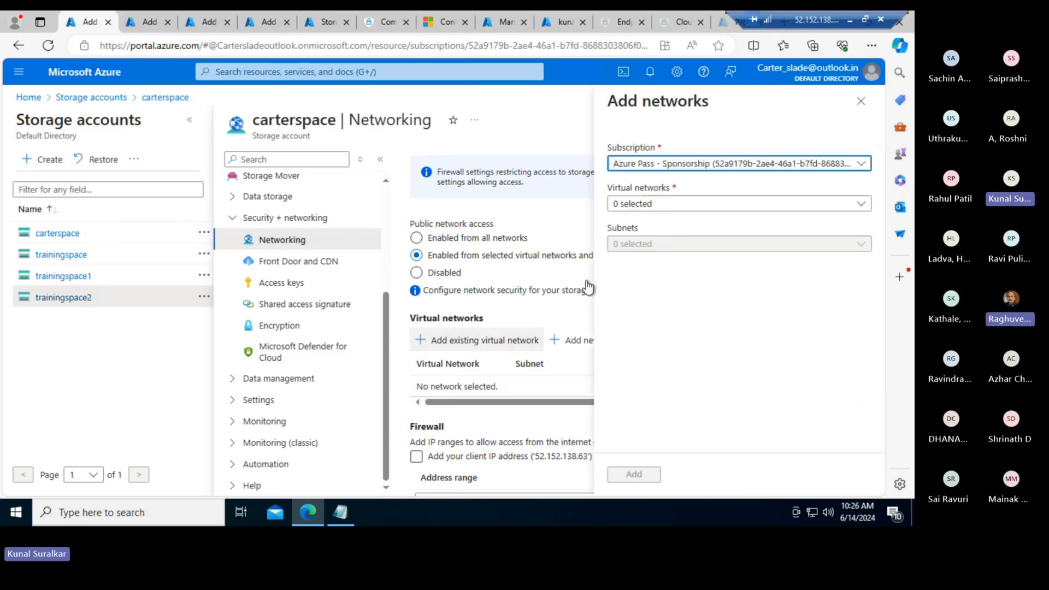
left_click(680, 205)
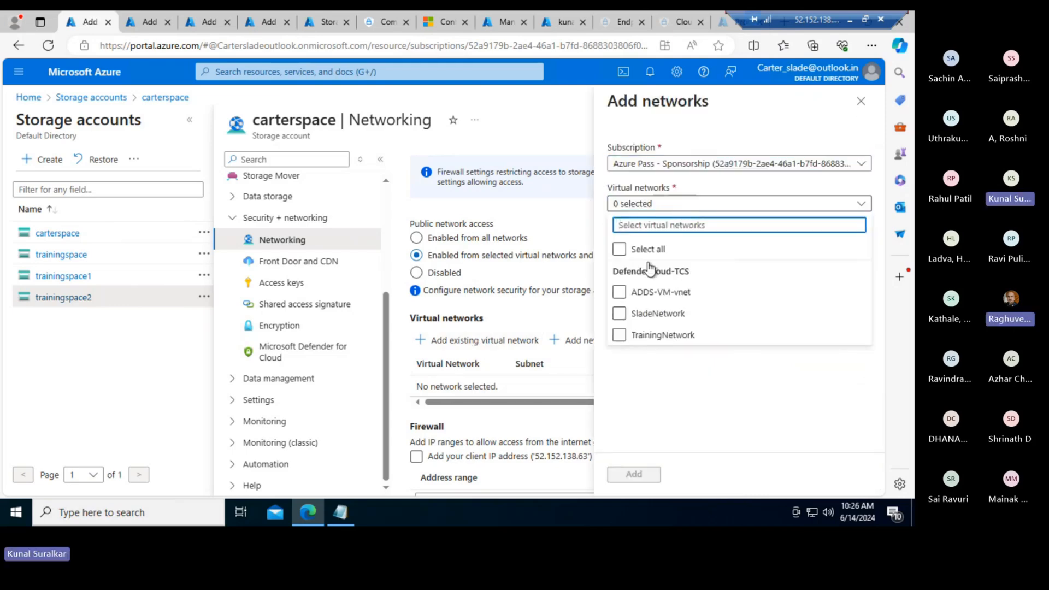
left_click(618, 292)
left_click(618, 313)
left_click(618, 335)
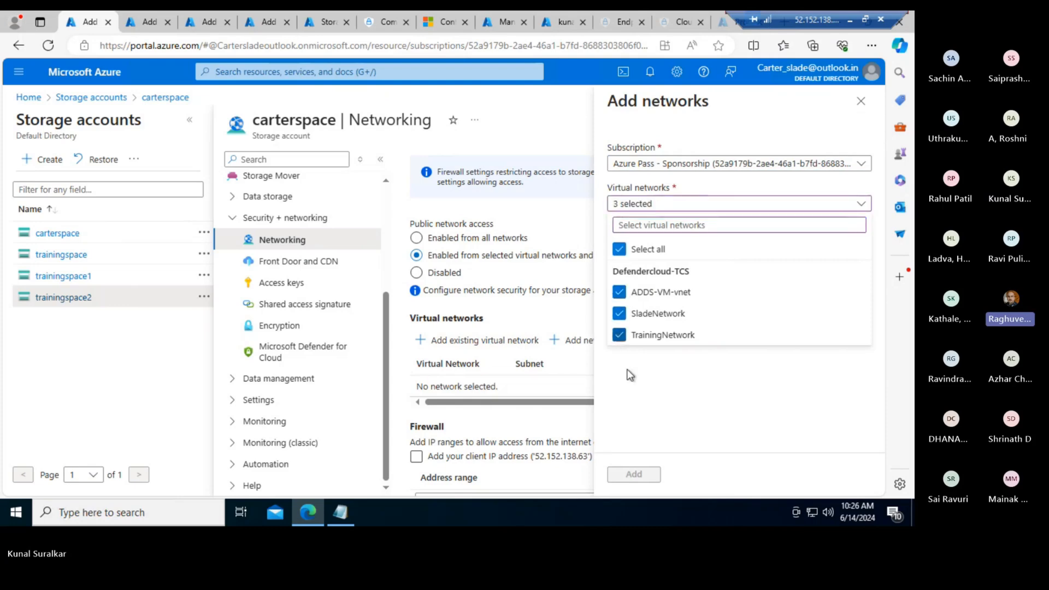
left_click(627, 375)
- Clear all virtual network choices and leave only ADDS-VM-vnet selected
left_click(693, 246)
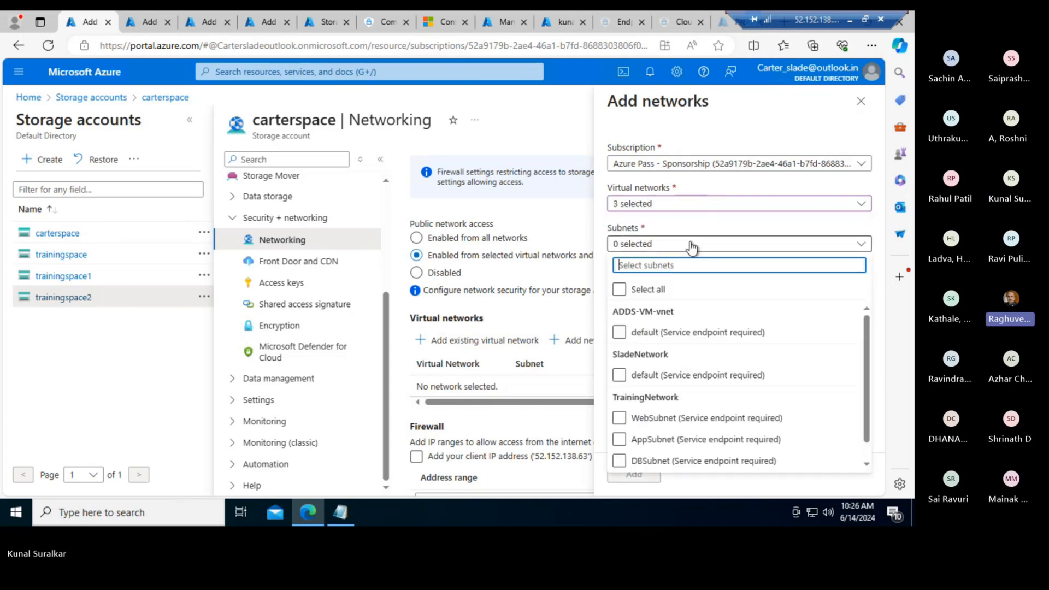
left_click(702, 204)
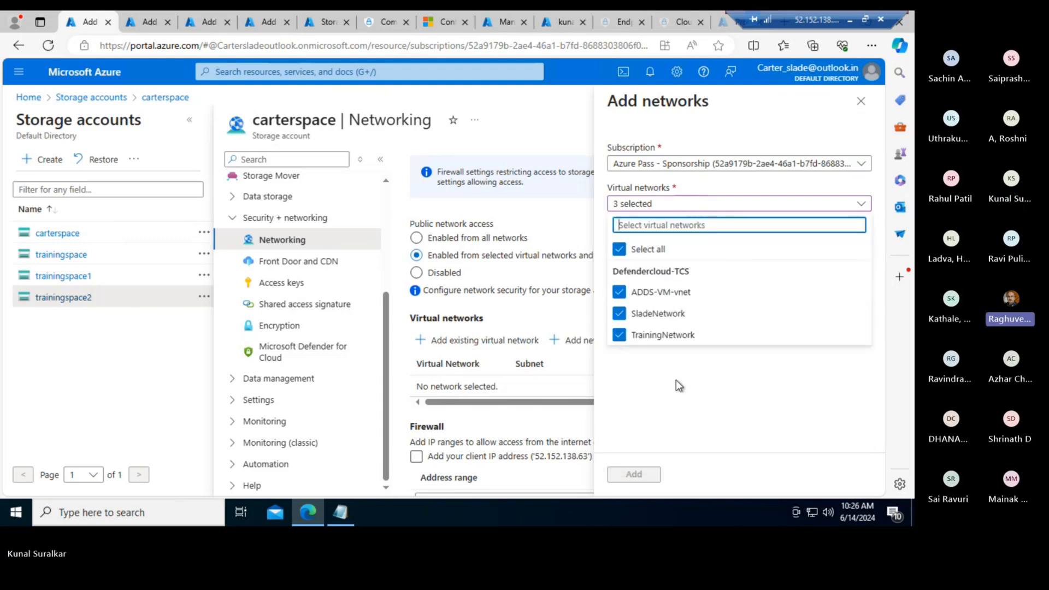
left_click(619, 249)
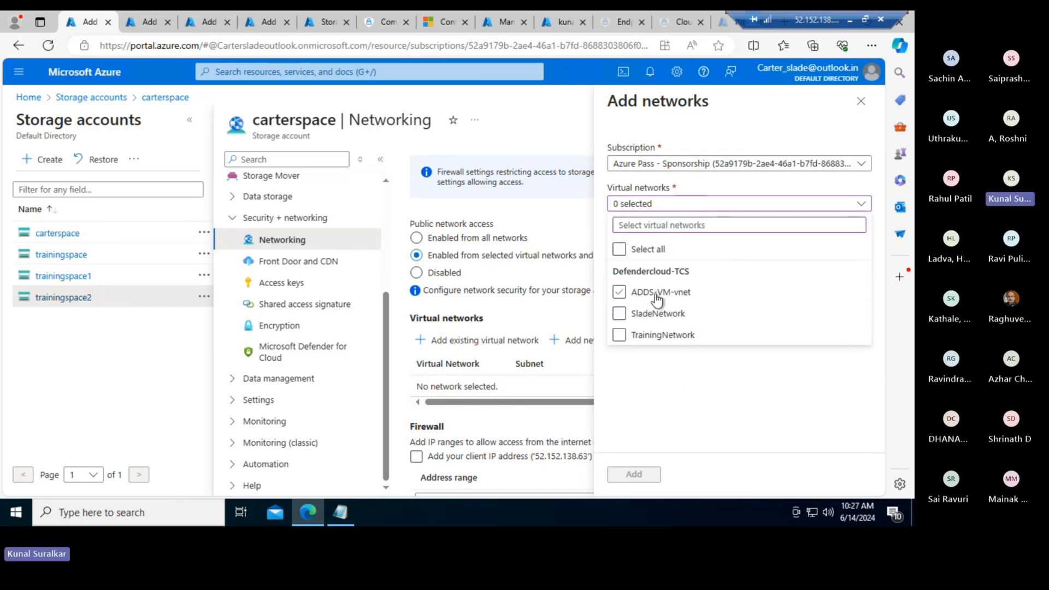
left_click(655, 336)
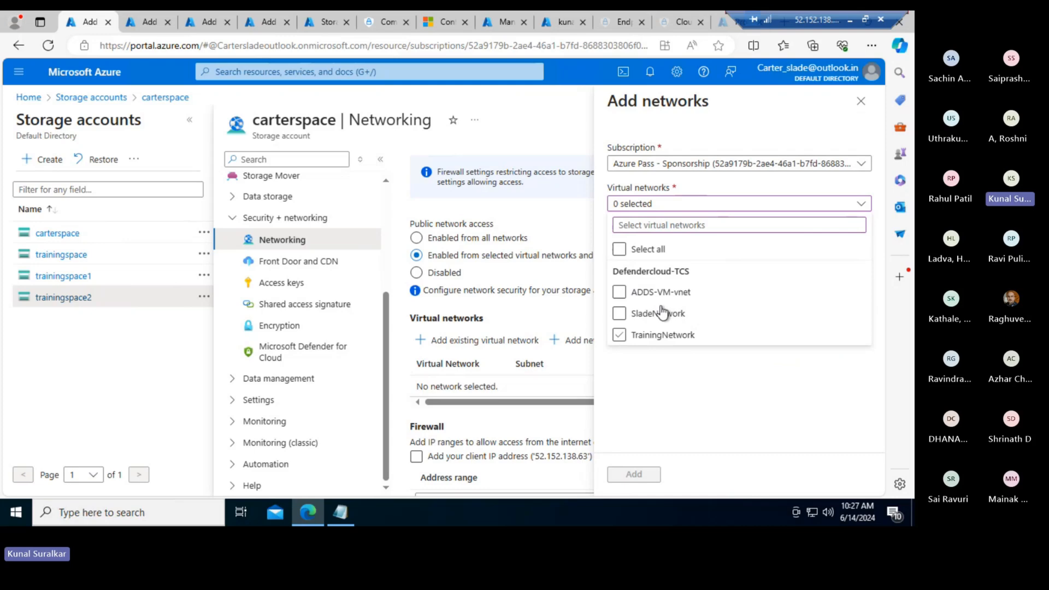
left_click(654, 335)
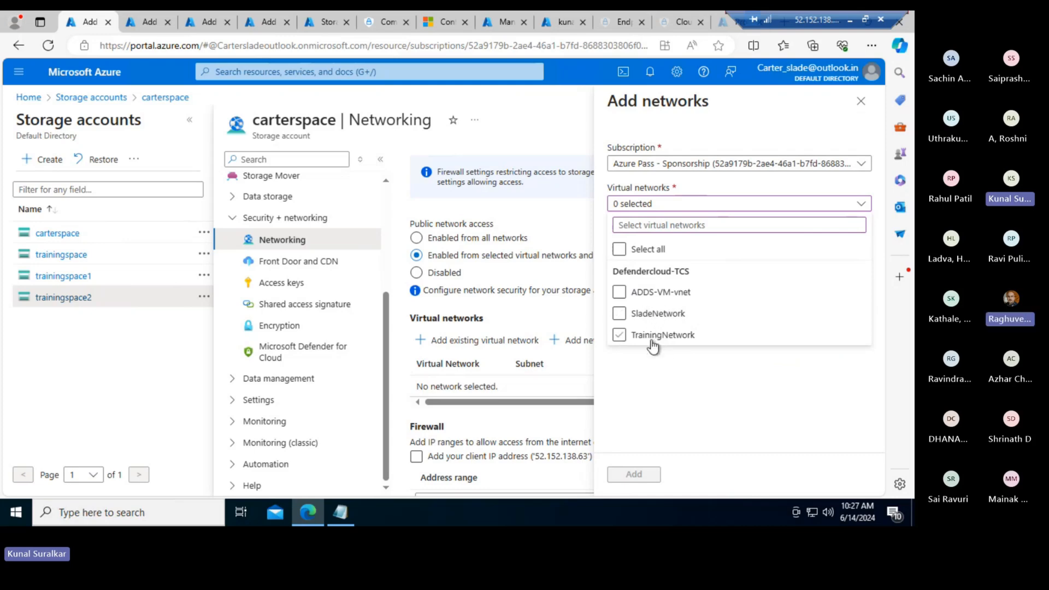
left_click(621, 293)
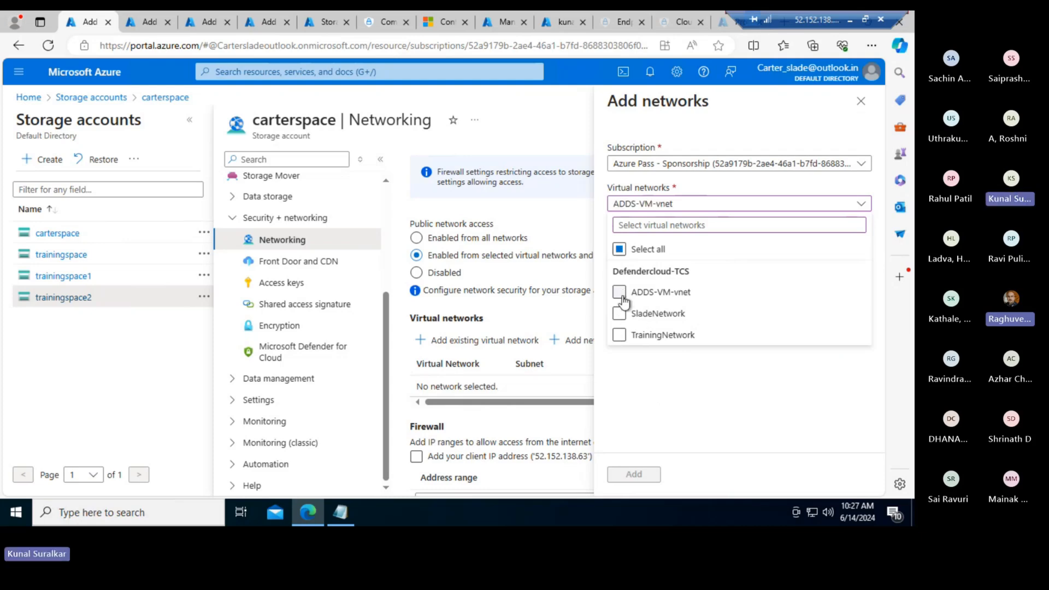
- Choose ADDS-VM-vnet's default subnet and enable its Microsoft.Storage service endpoint
left_click(709, 384)
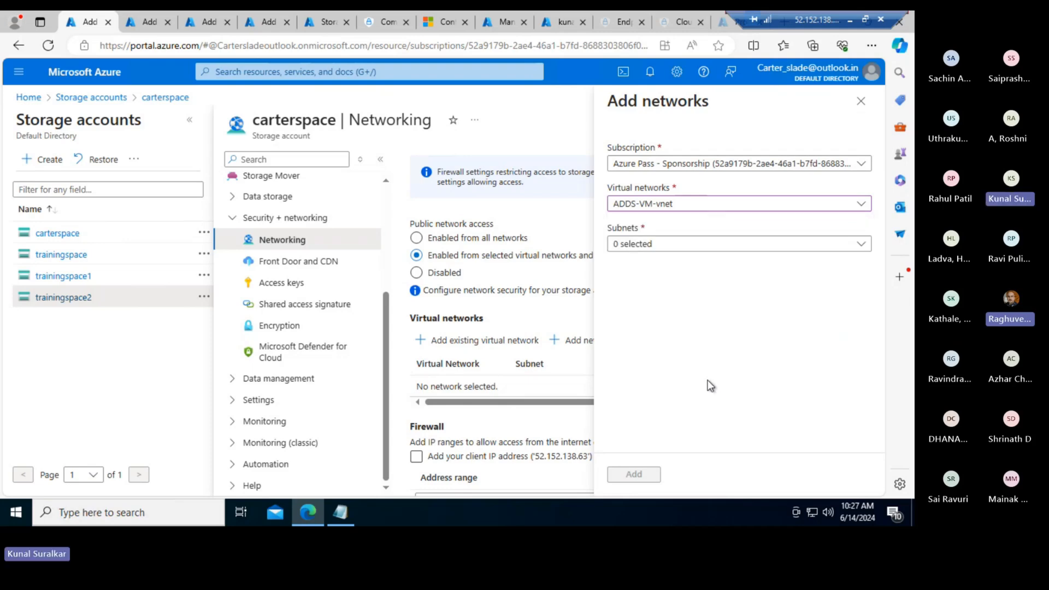
left_click(710, 246)
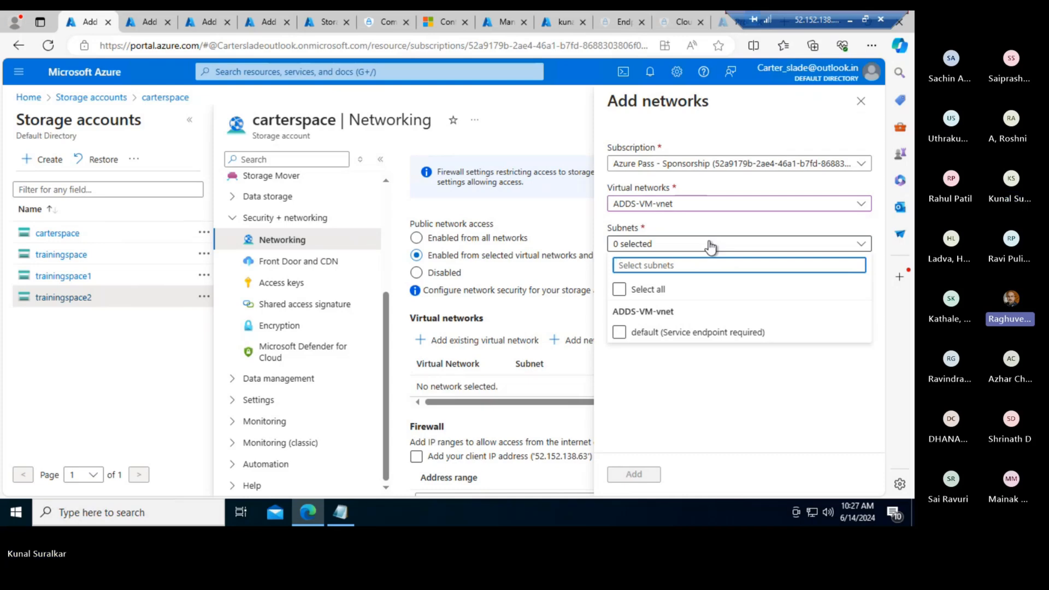
left_click(618, 333)
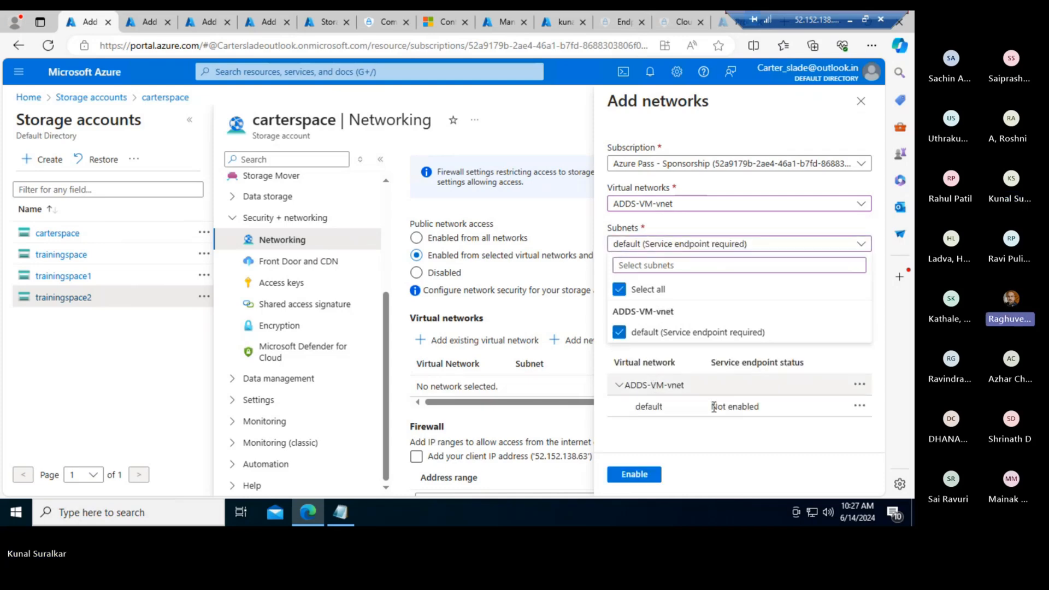
left_click(725, 447)
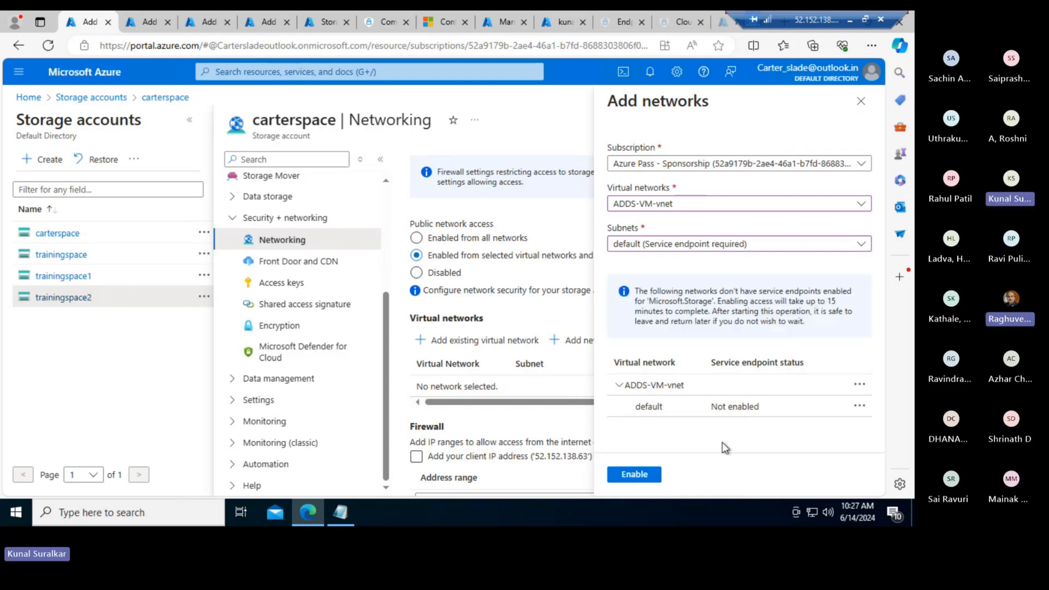
left_click(634, 474)
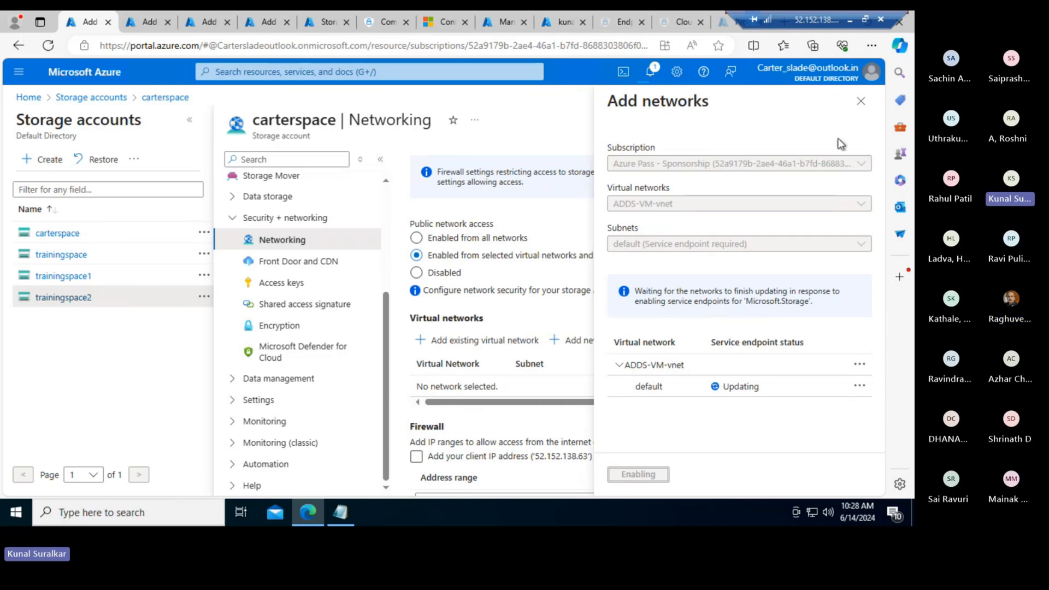
- Close the Add networks panel, confirm discarding edits, and dismiss the service endpoints notification
left_click(860, 102)
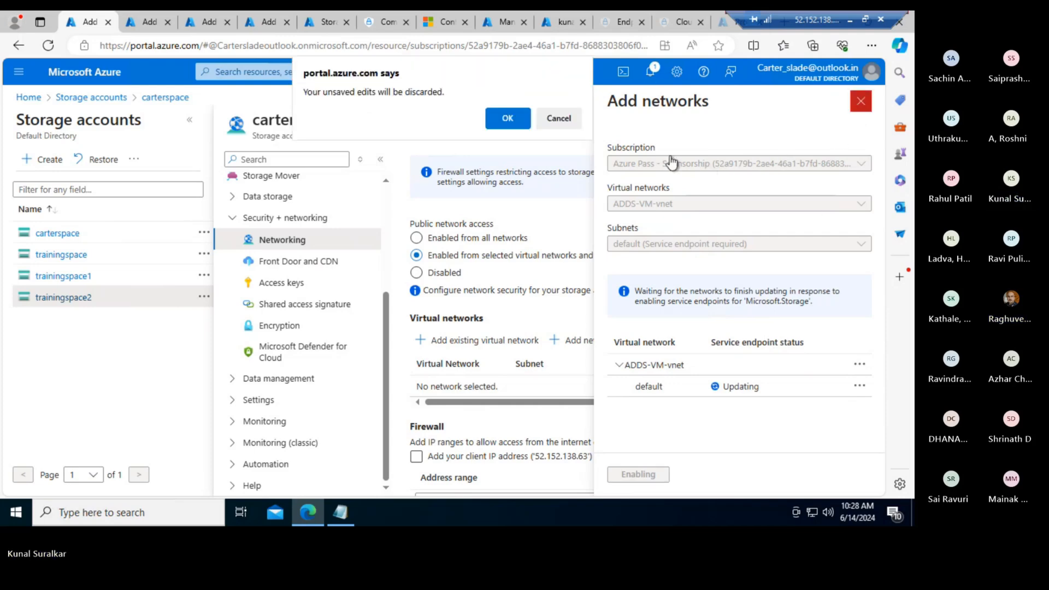
left_click(498, 112)
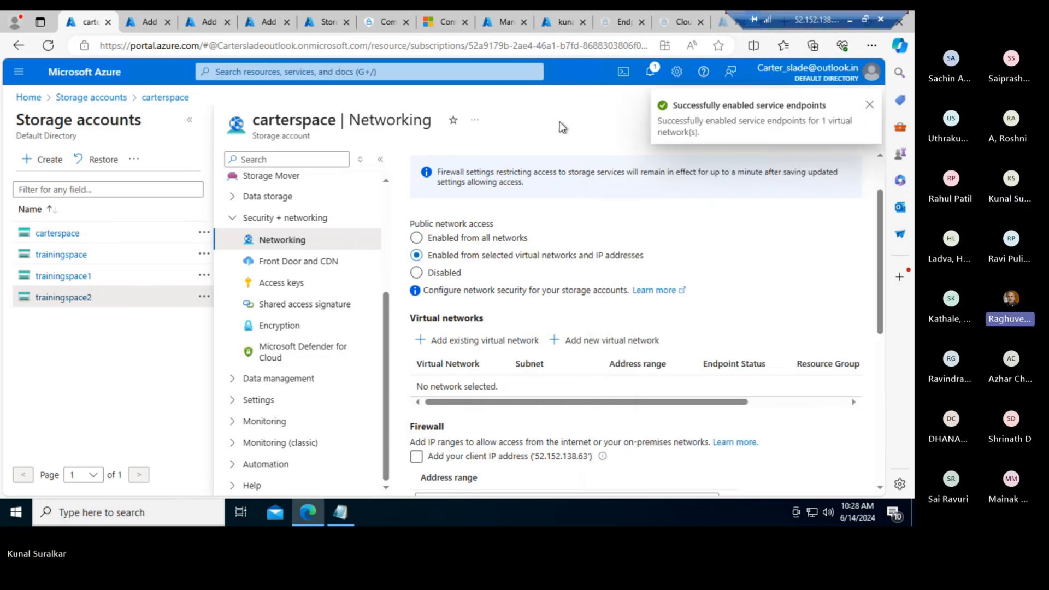
left_click(869, 104)
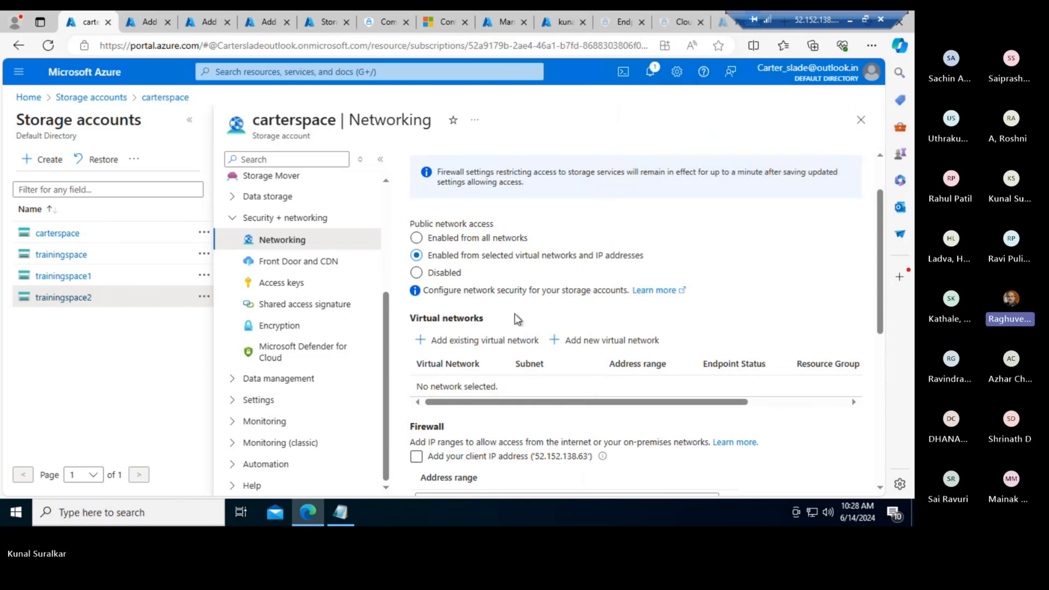
- Set Public network access to Disabled and save carterspace's firewall settings
left_click(423, 276)
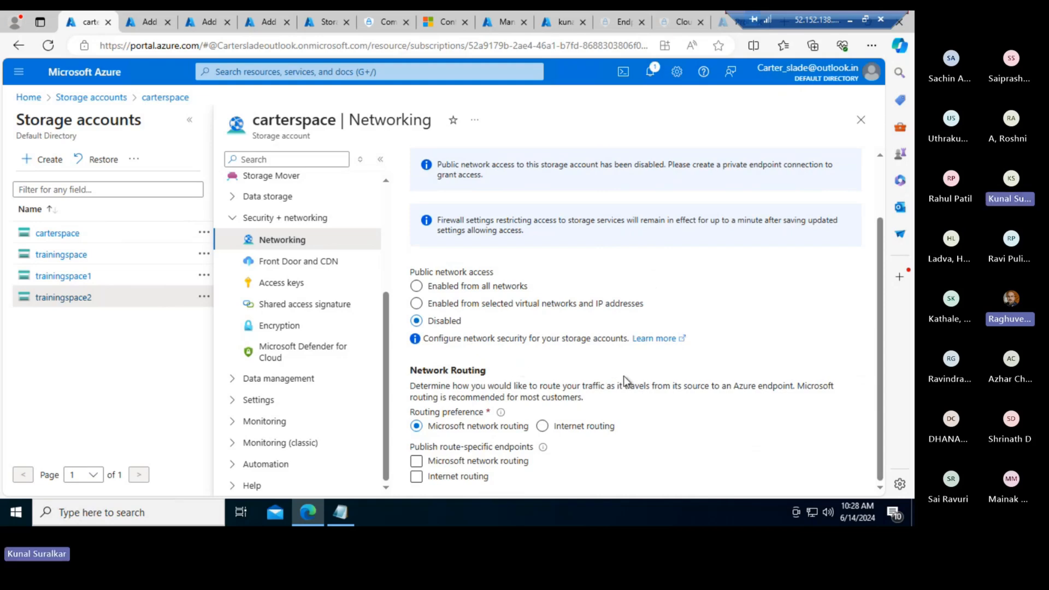
scroll(710, 403, "up", 2)
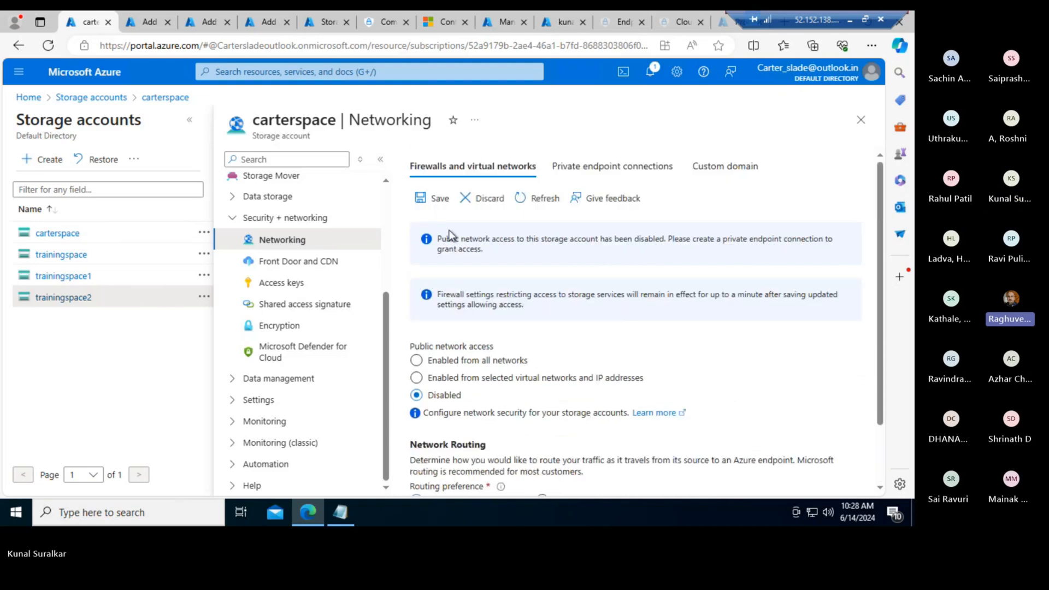
left_click(438, 200)
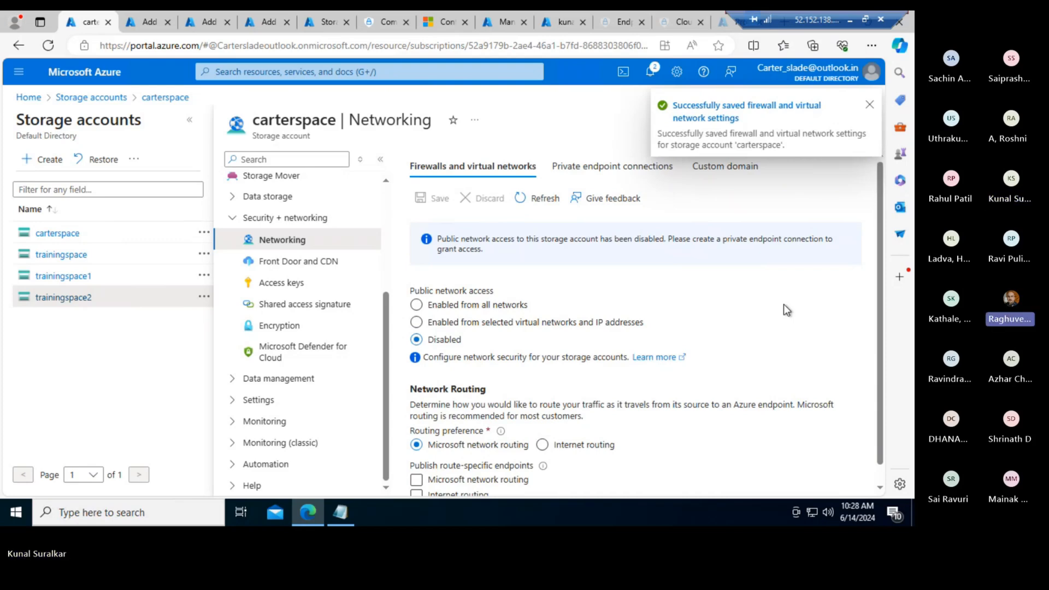
scroll(786, 310, "down", 1)
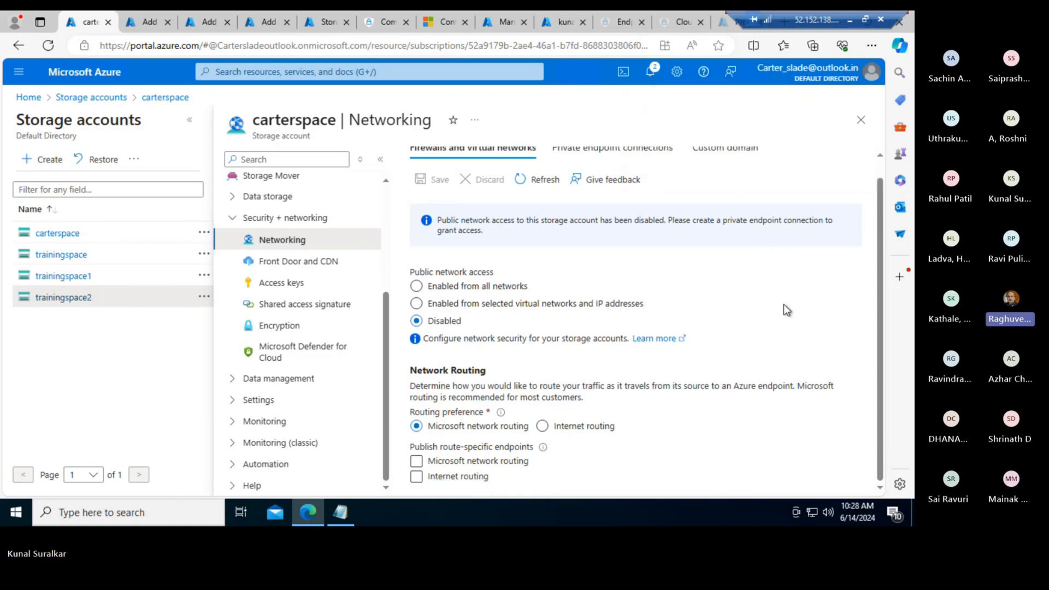
scroll(786, 310, "up", 1)
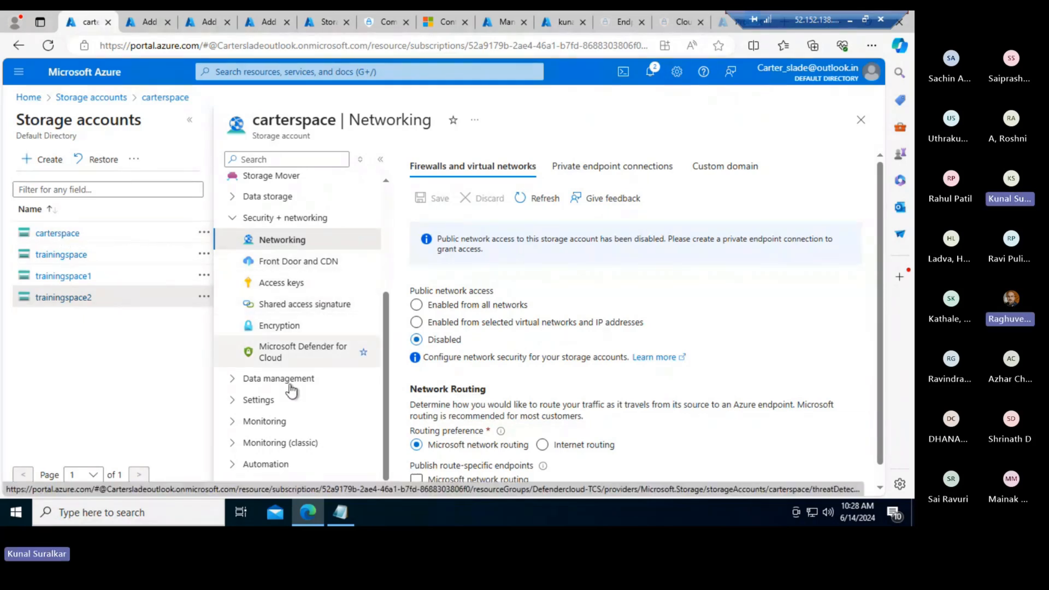
- Expand Data storage in carterspace's menu and open Containers, listing $logs and testcontainer
left_click(232, 218)
scroll(314, 322, "up", 1)
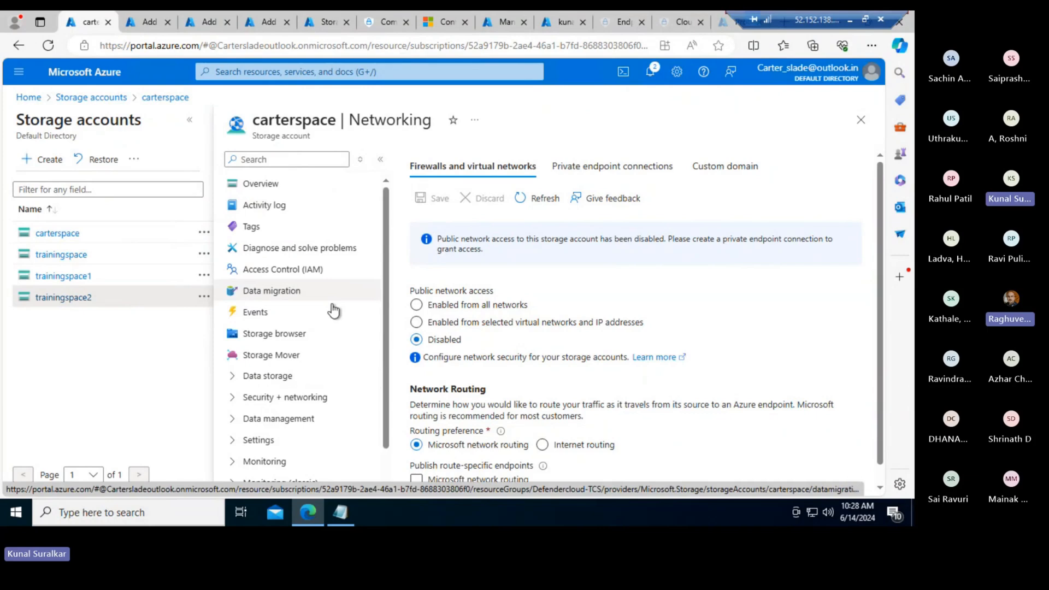
scroll(315, 326, "down", 1)
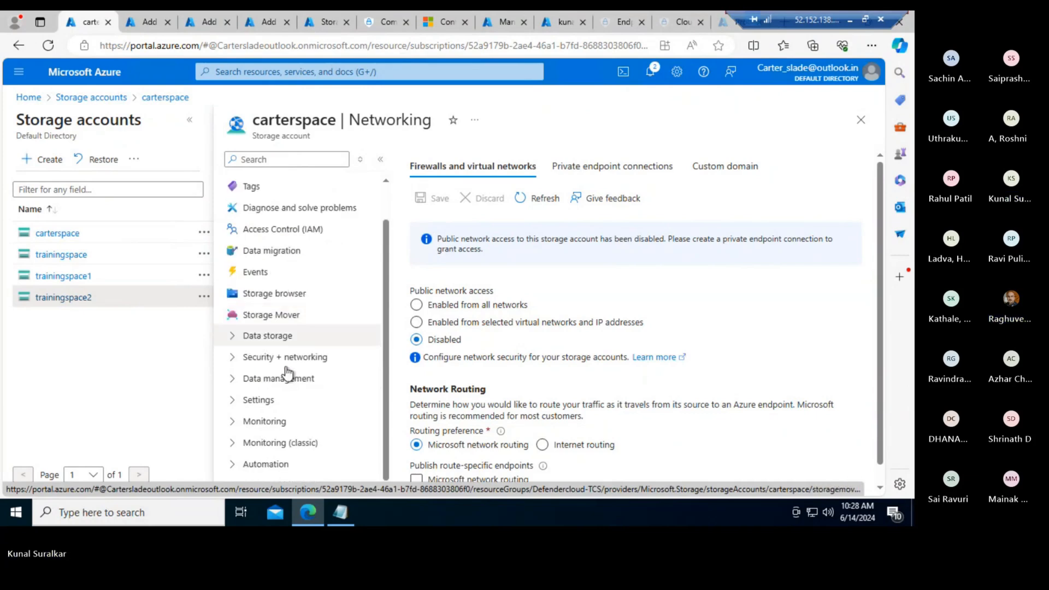
left_click(234, 384)
scroll(334, 389, "down", 1)
scroll(322, 420, "down", 2)
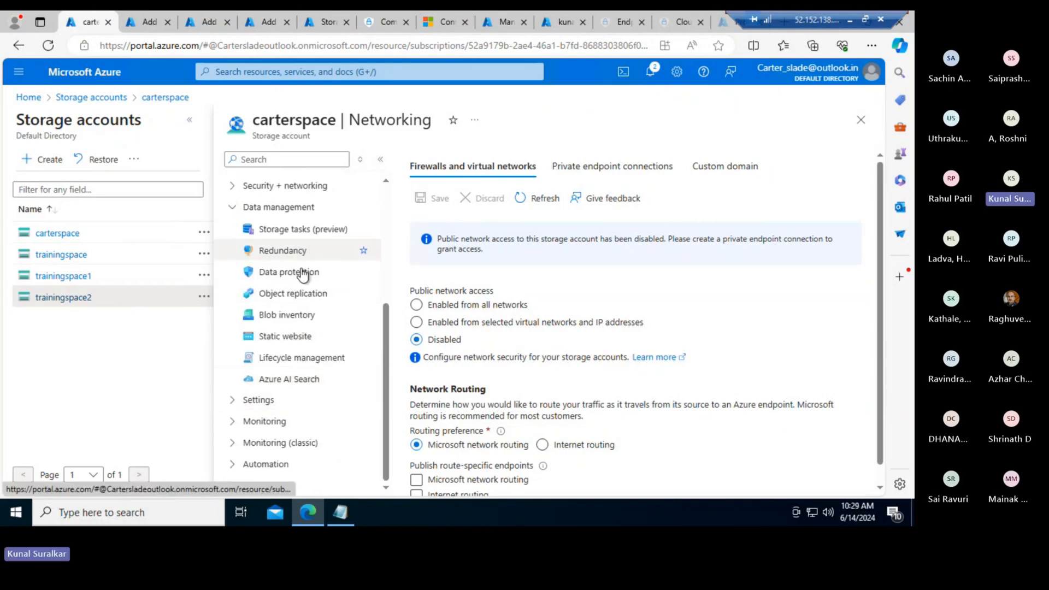
left_click(235, 207)
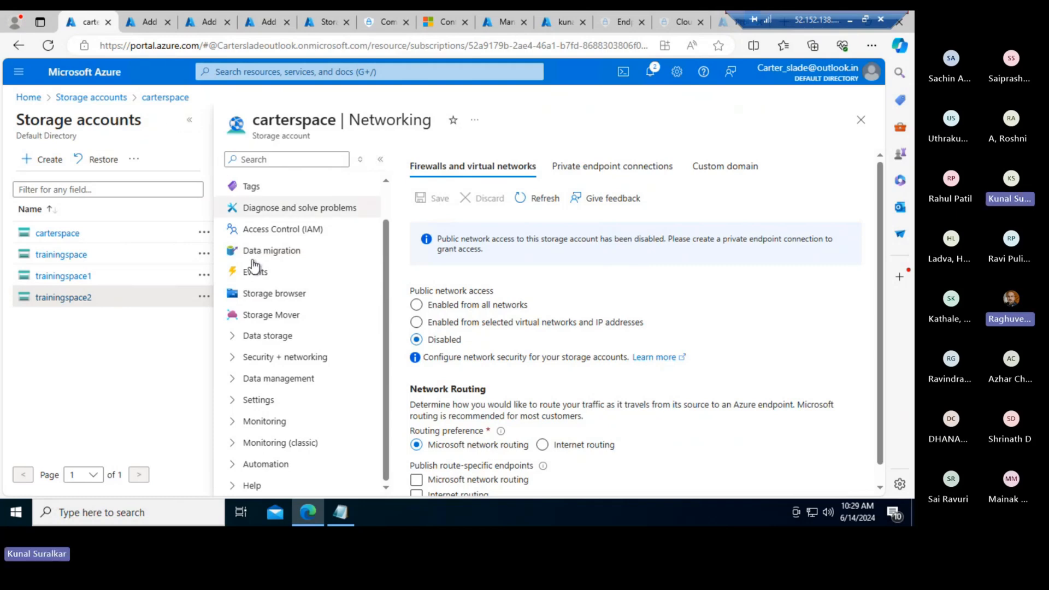
left_click(354, 333)
scroll(375, 333, "down", 2)
left_click(299, 298)
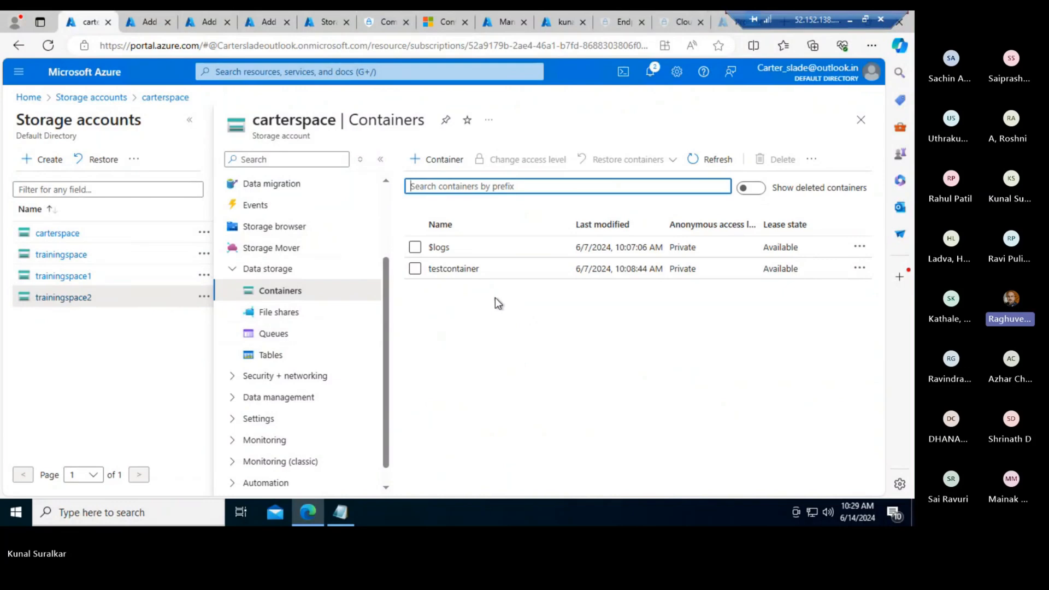
left_click(470, 274)
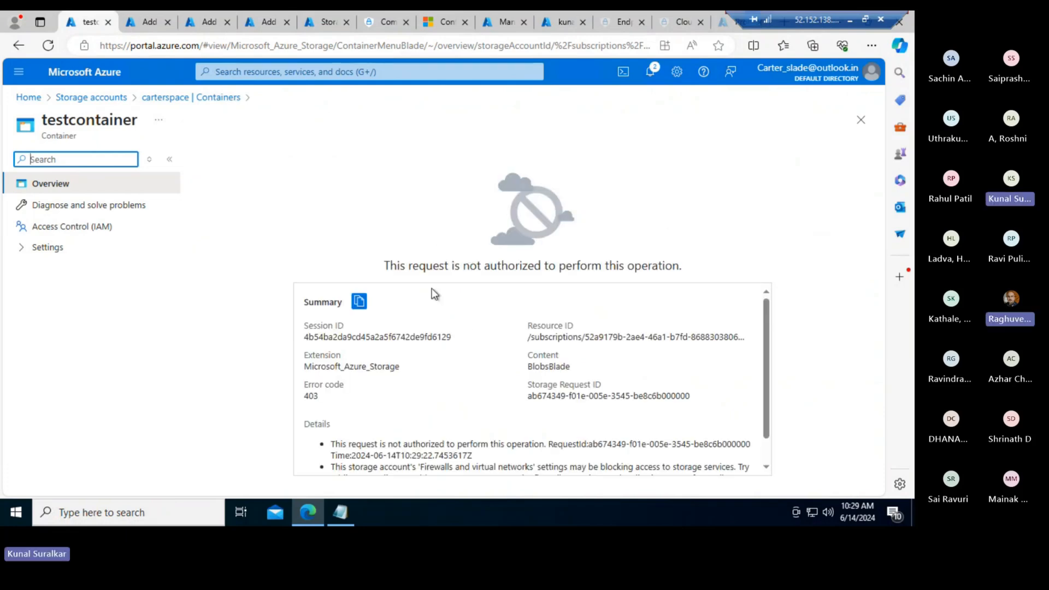
left_click_drag(384, 265, 725, 271)
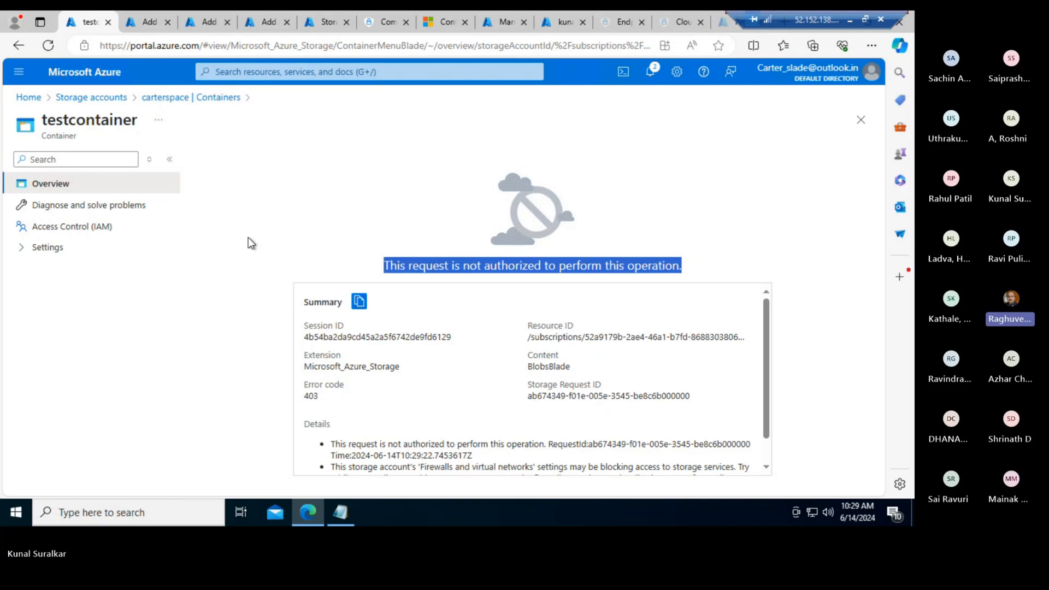
left_click(177, 98)
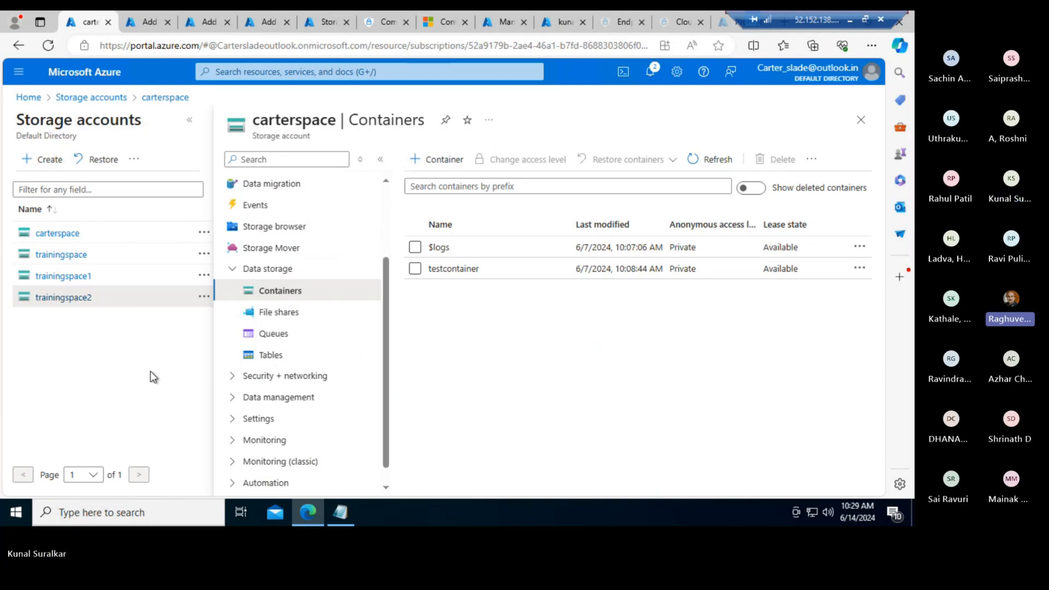
left_click(326, 22)
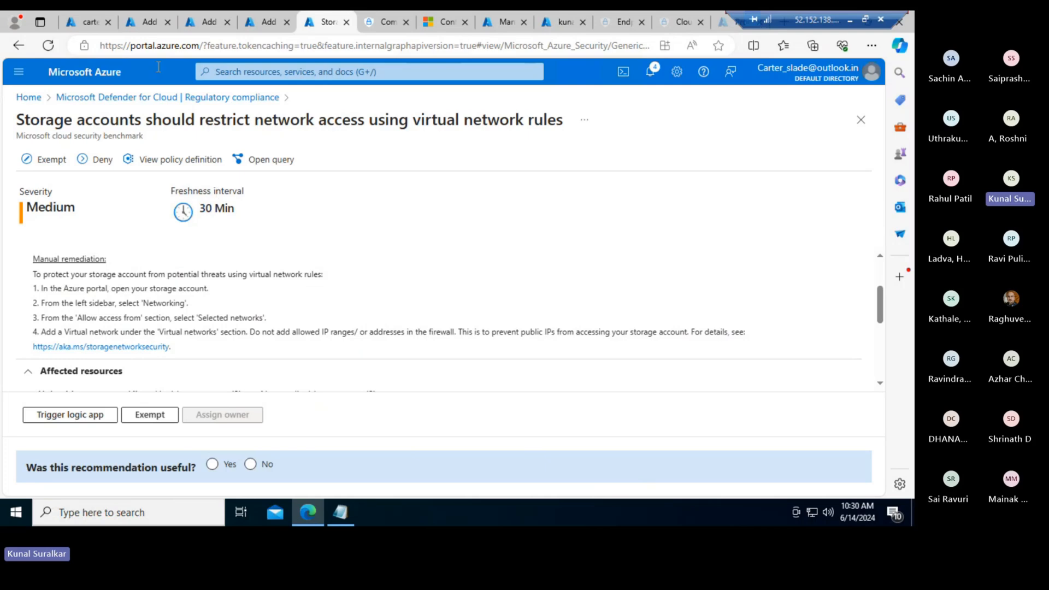
left_click(83, 26)
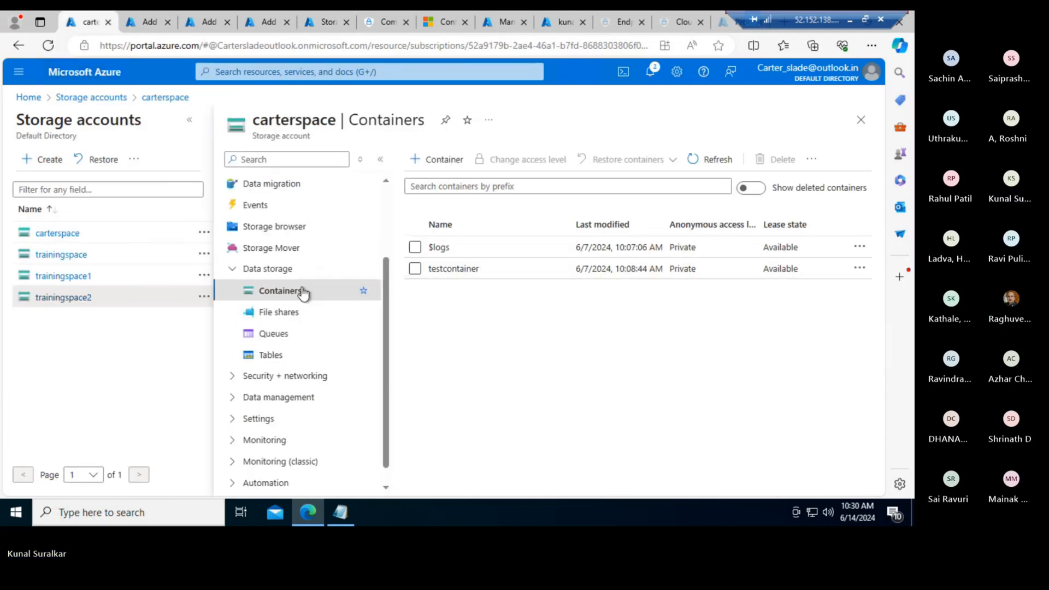
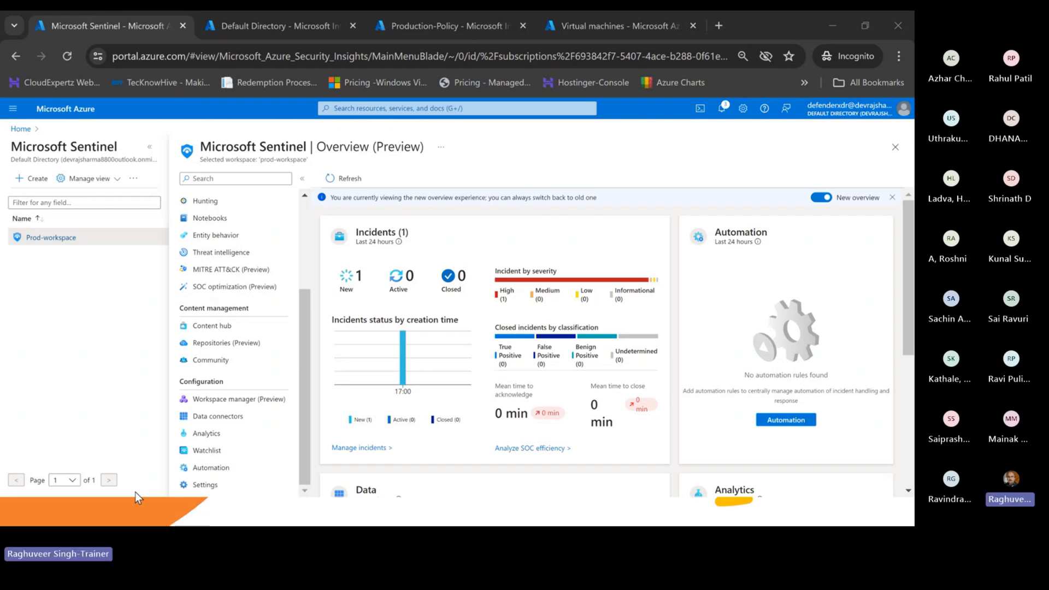
- Switch to the PowerPoint slideshow showing the UEBA analytics architecture slide
key("alt+Tab")
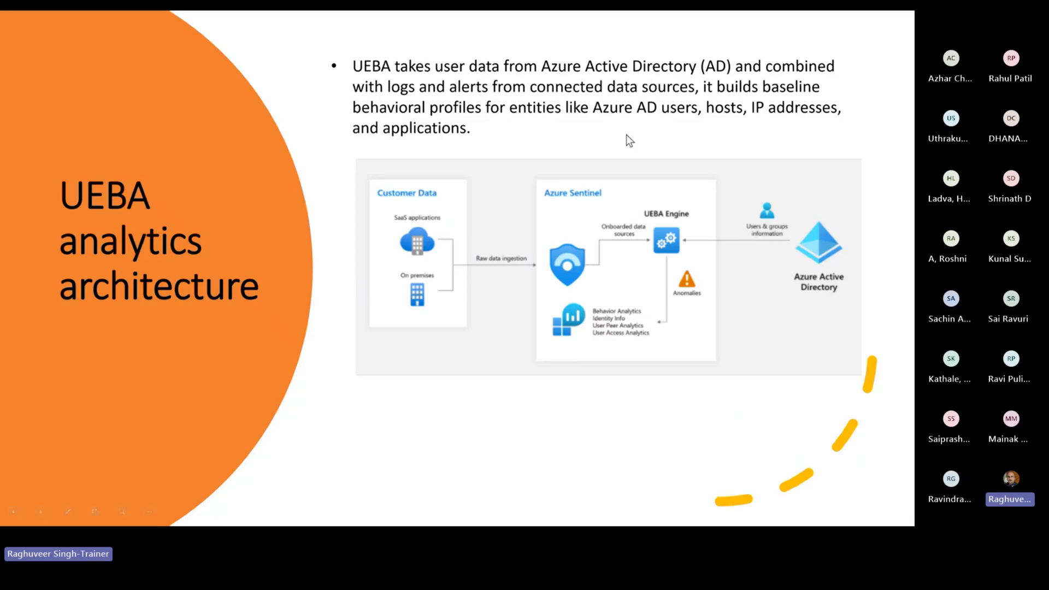
- Advance through the data-source slide to the UEBA Workbook slide, then return to Sentinel in the browser
left_click(533, 293)
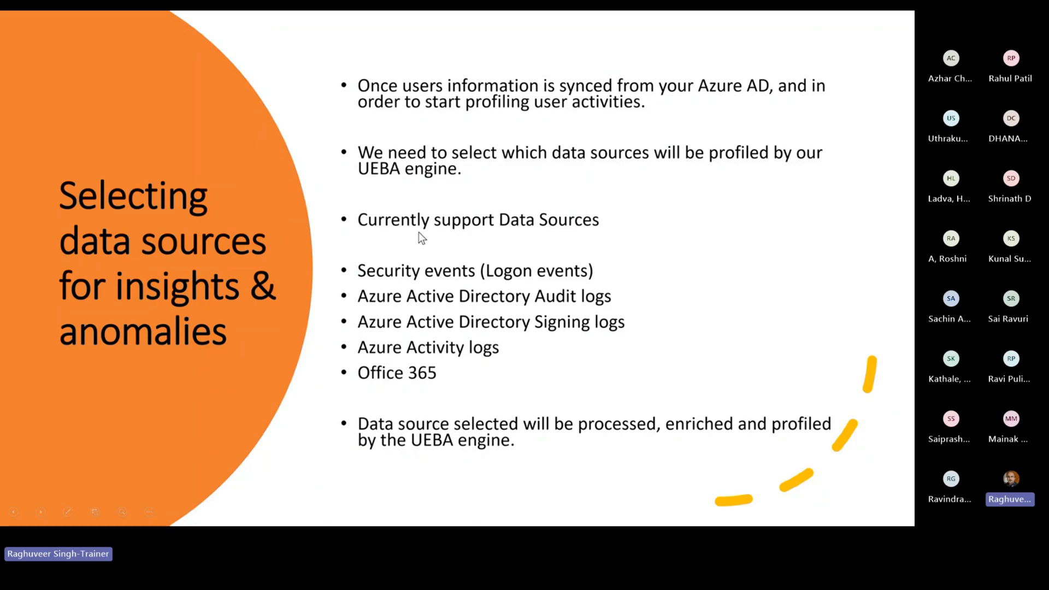
left_click(494, 265)
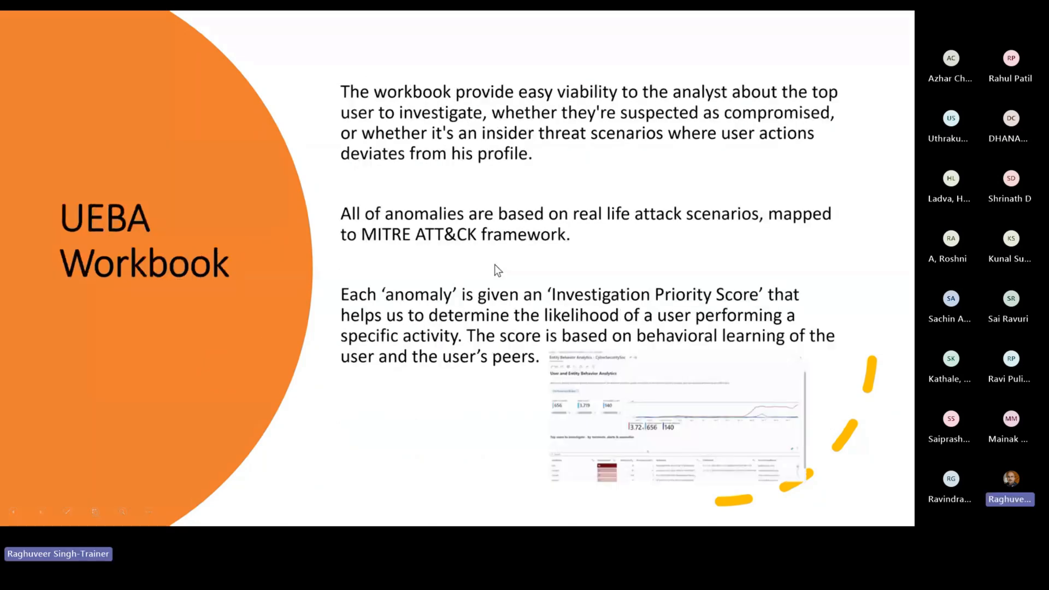
left_click(327, 215)
key("Left")
key("alt+Tab")
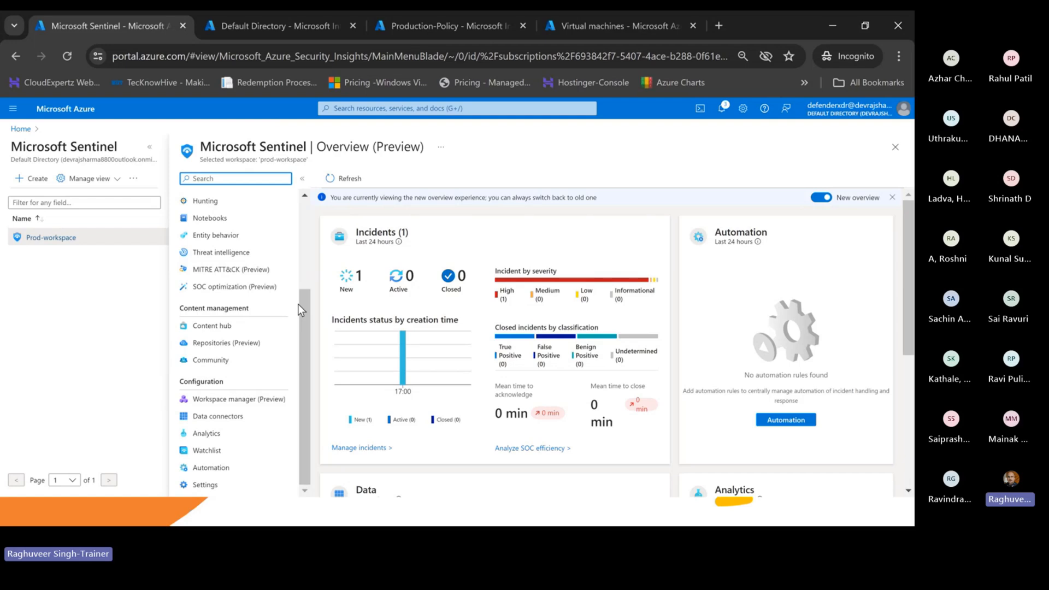
left_click_drag(300, 310, 304, 218)
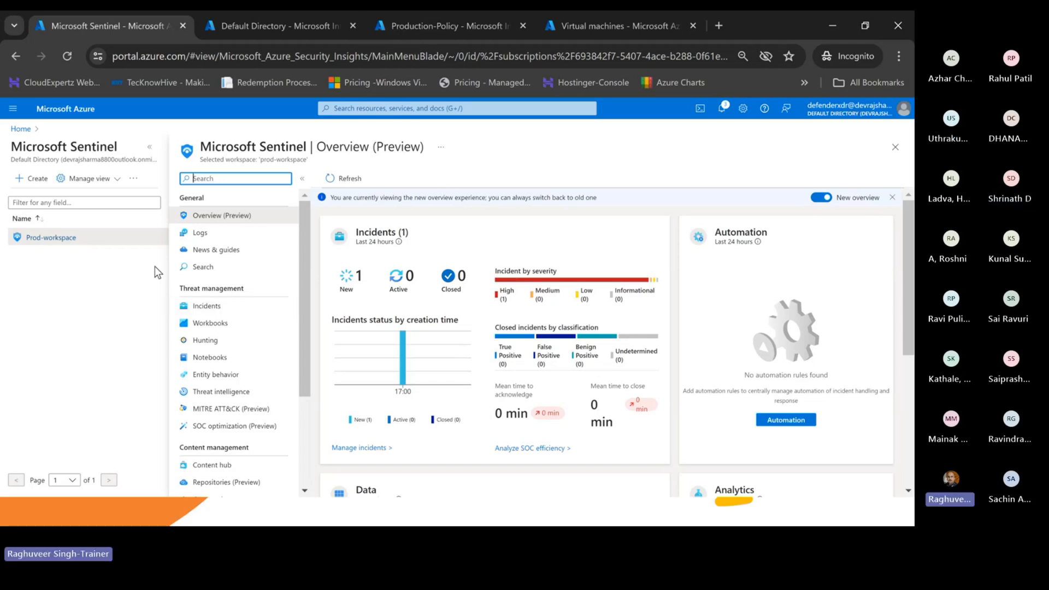
scroll(246, 255, "down", 3)
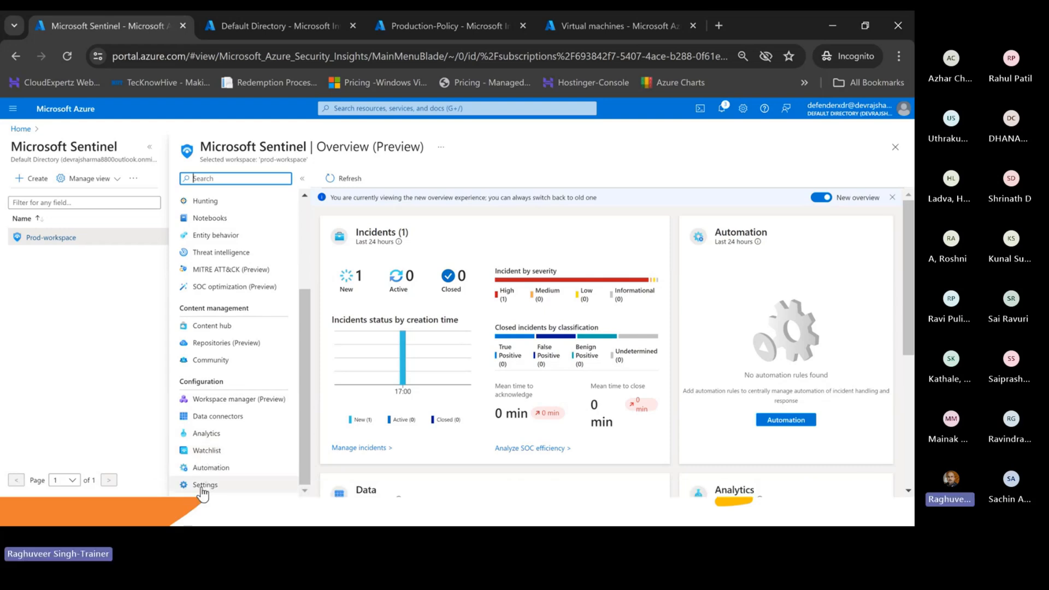
- Open Sentinel Settings and show its Settings tab with Entity behavior analytics and Anomalies
left_click(204, 485)
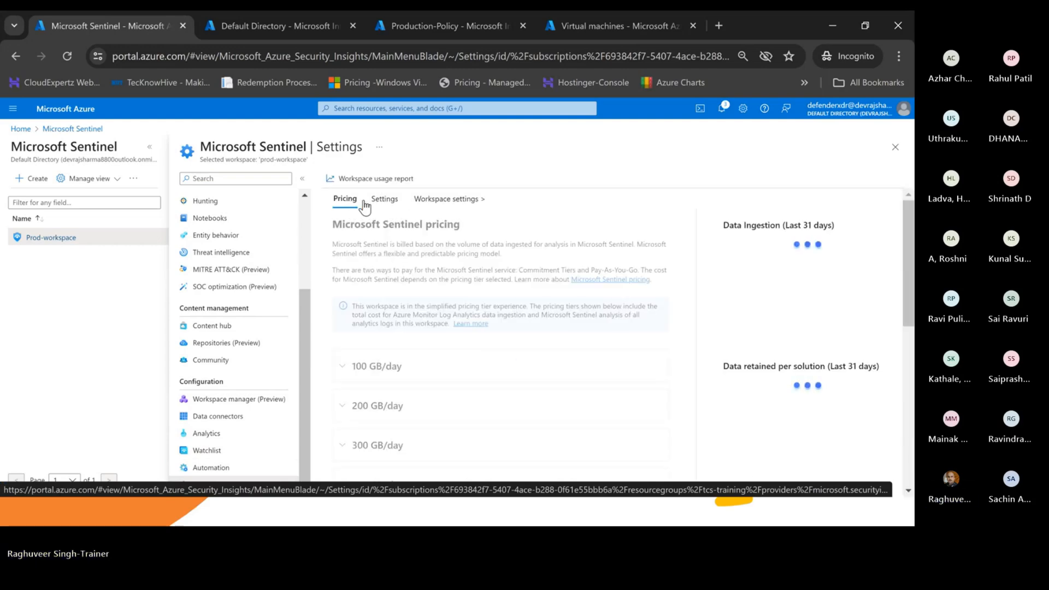
scroll(455, 299, "down", 7)
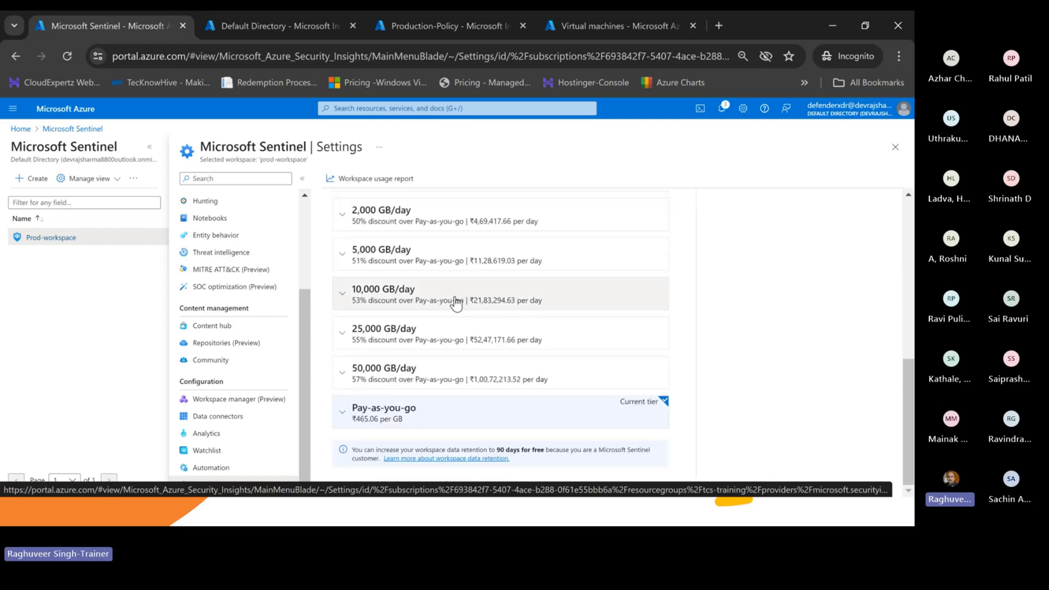
scroll(457, 299, "up", 7)
left_click(385, 200)
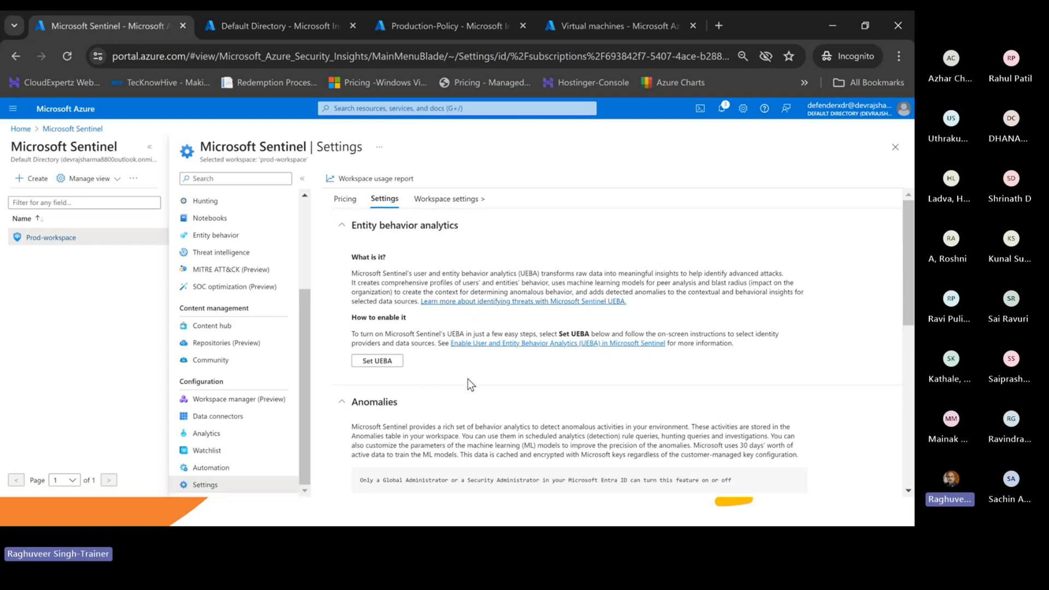
- Start UEBA setup from the Entity behavior analytics section
left_click(376, 361)
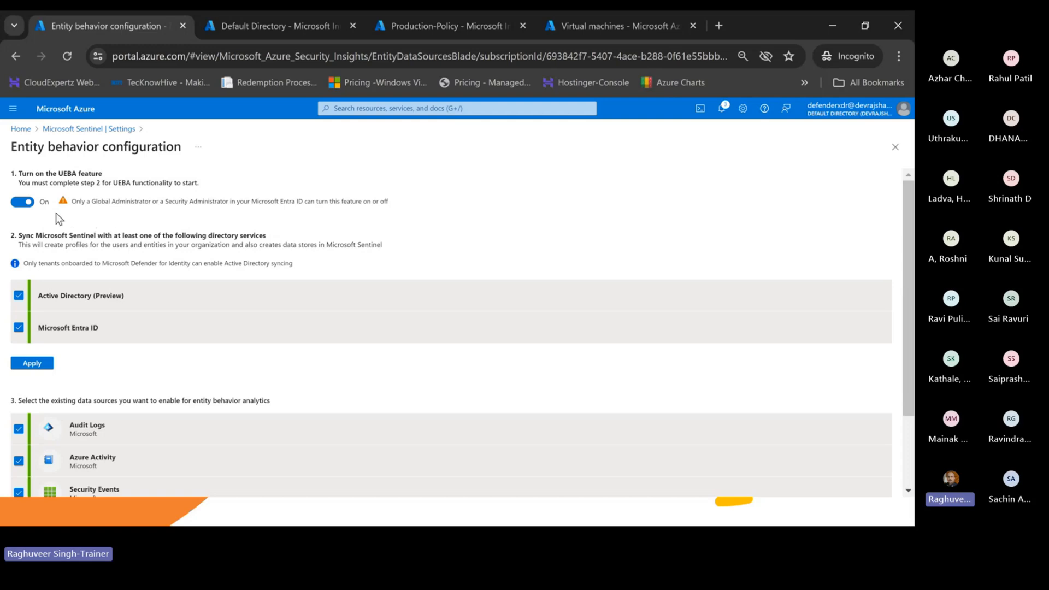
left_click_drag(86, 202, 395, 201)
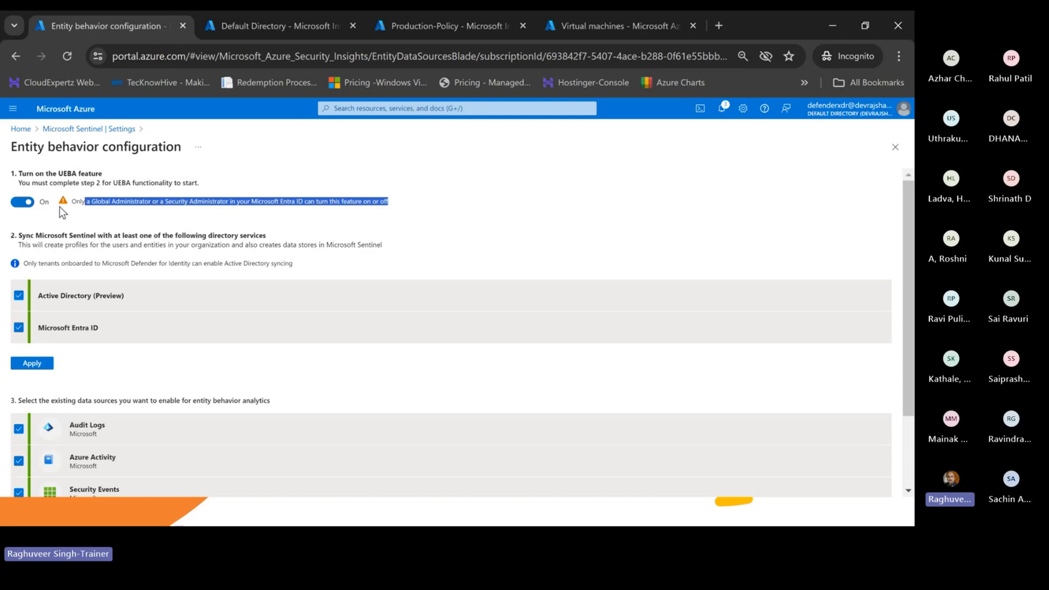
left_click(47, 220)
scroll(44, 221, "down", 2)
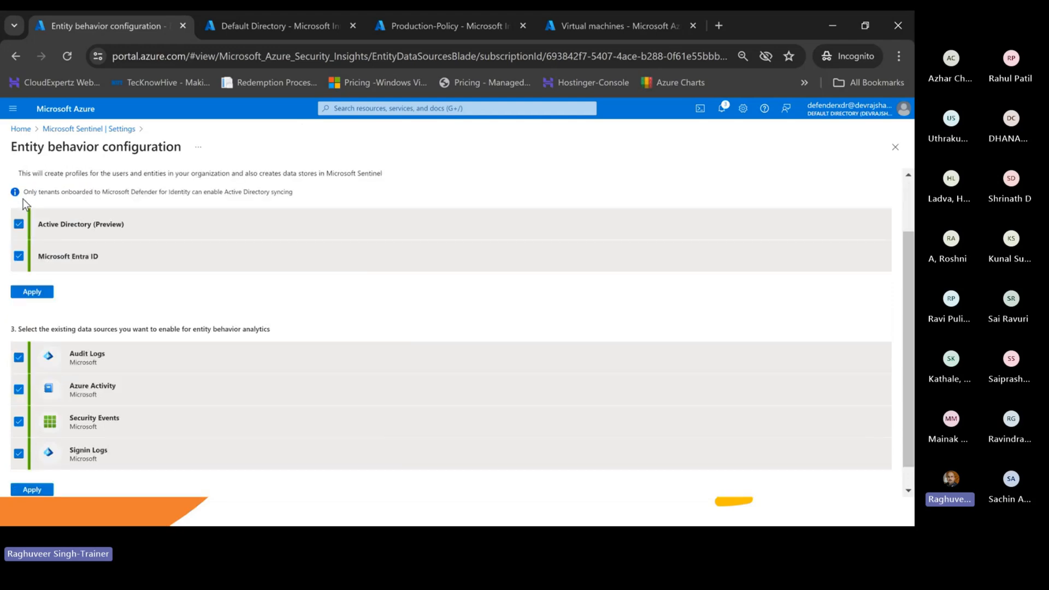
scroll(46, 218, "up", 2)
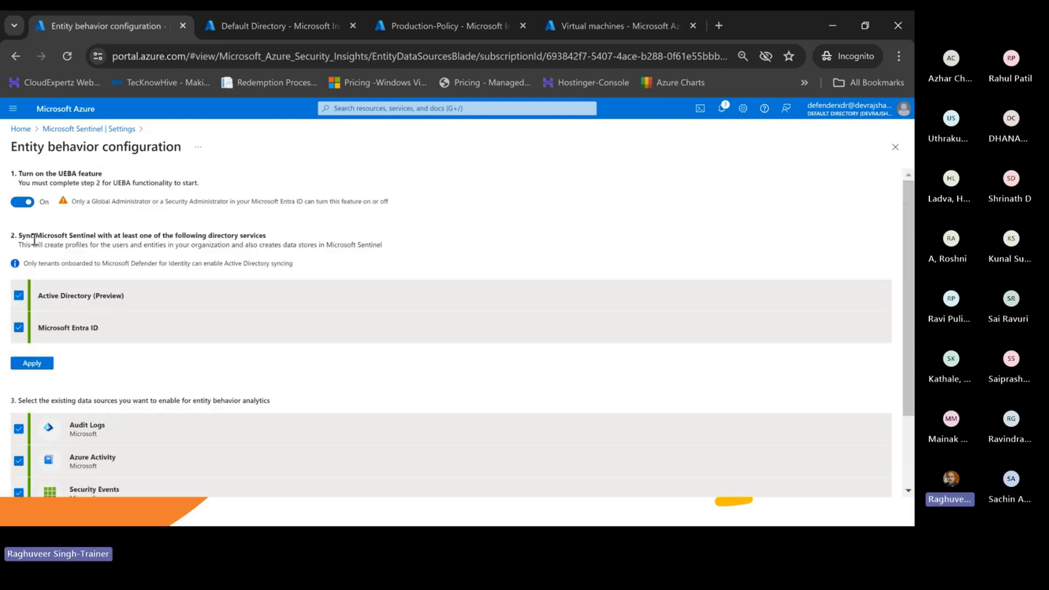
left_click_drag(34, 239, 263, 236)
scroll(98, 311, "down", 2)
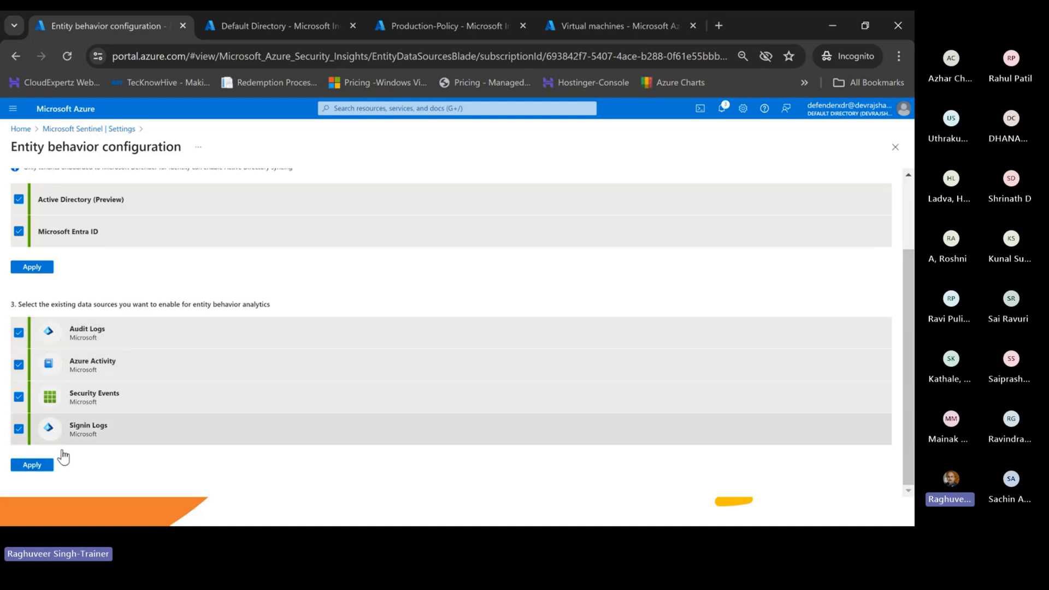
- Apply the four selected UEBA data sources and return to Sentinel Settings
left_click(28, 469)
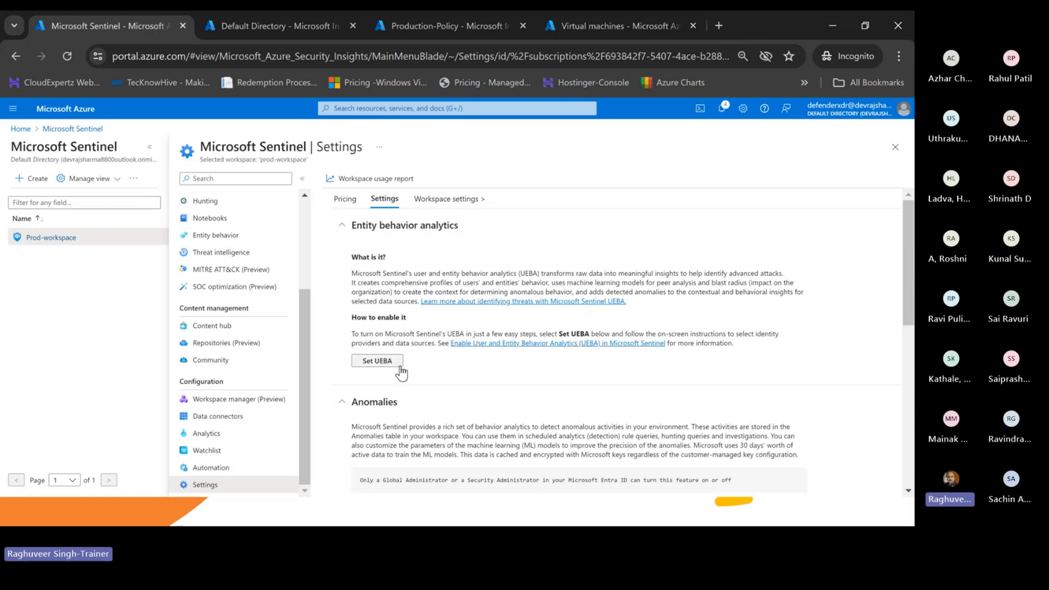
scroll(401, 373, "down", 3)
scroll(402, 373, "up", 1)
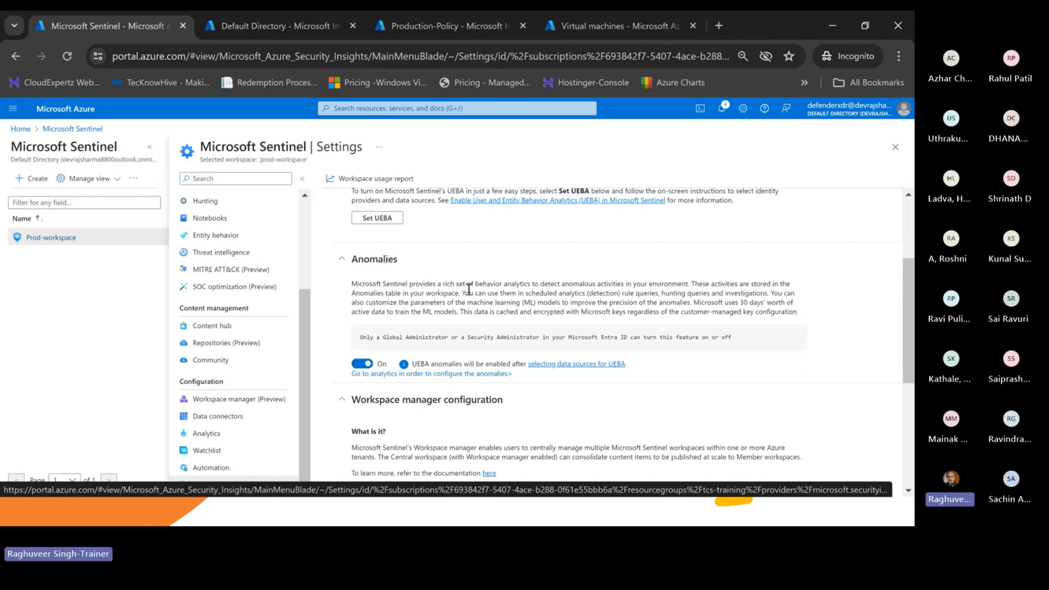
left_click_drag(415, 284, 686, 283)
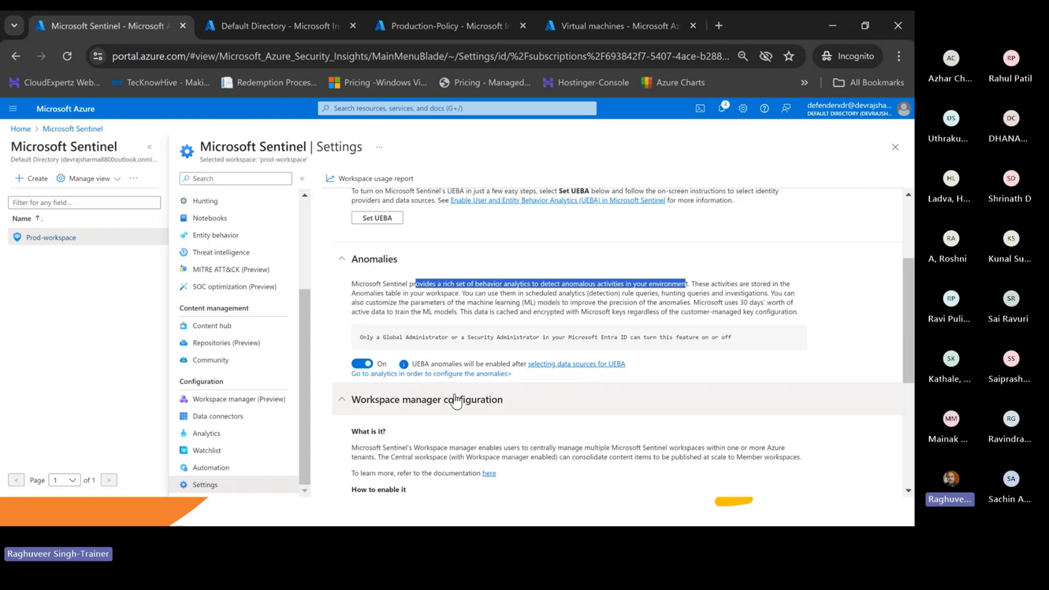
scroll(445, 308, "down", 1)
scroll(428, 342, "down", 1)
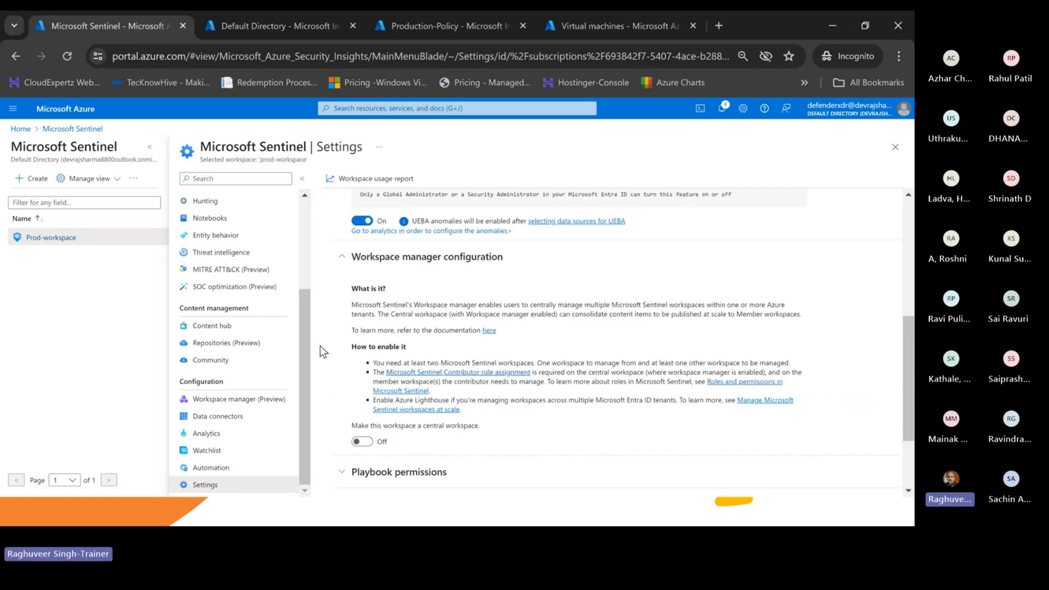
scroll(383, 277, "up", 2)
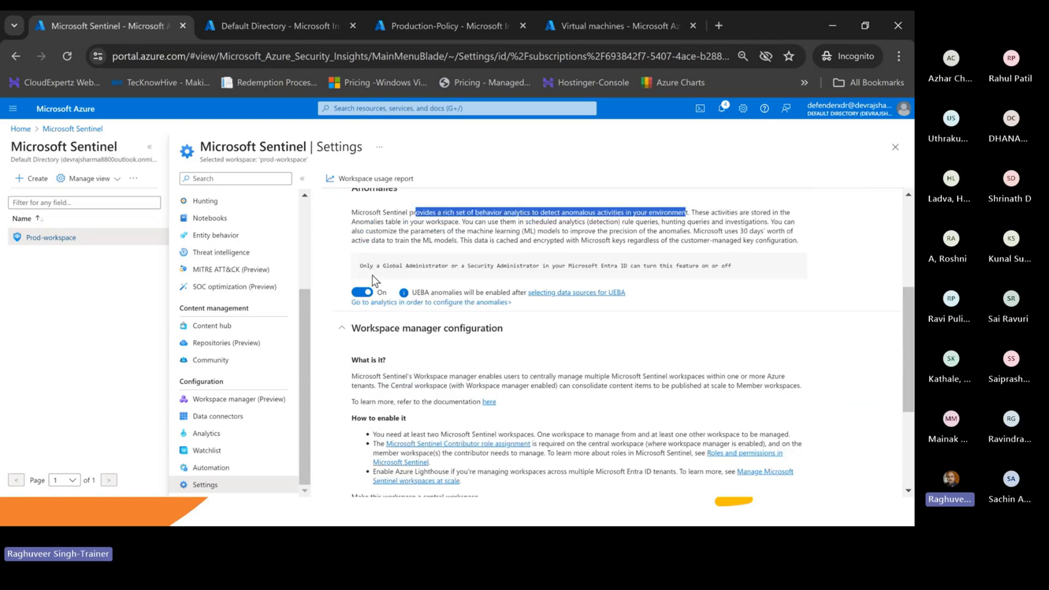
scroll(373, 276, "up", 2)
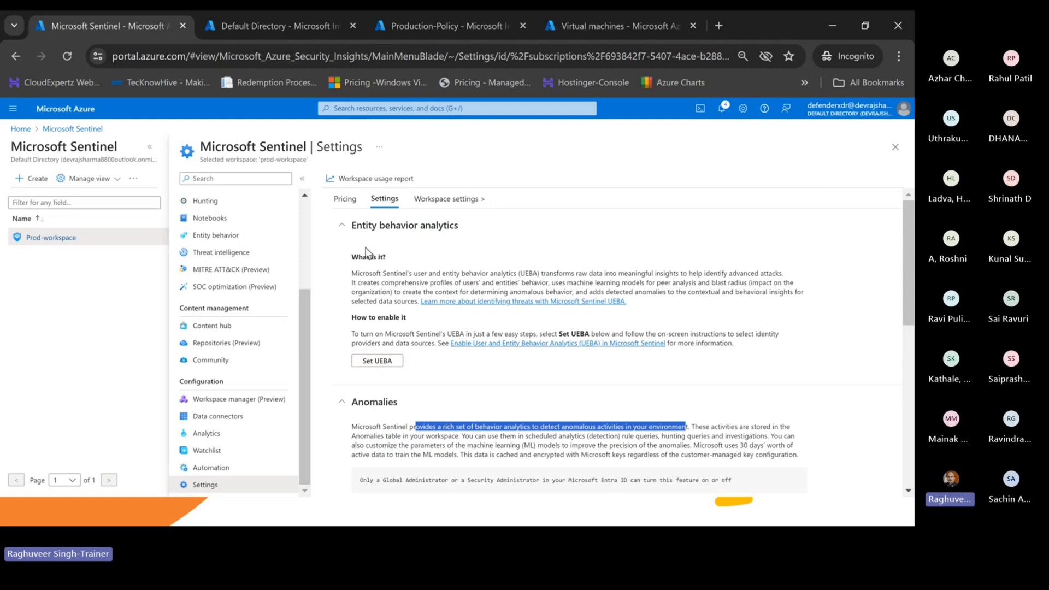
scroll(452, 240, "down", 1)
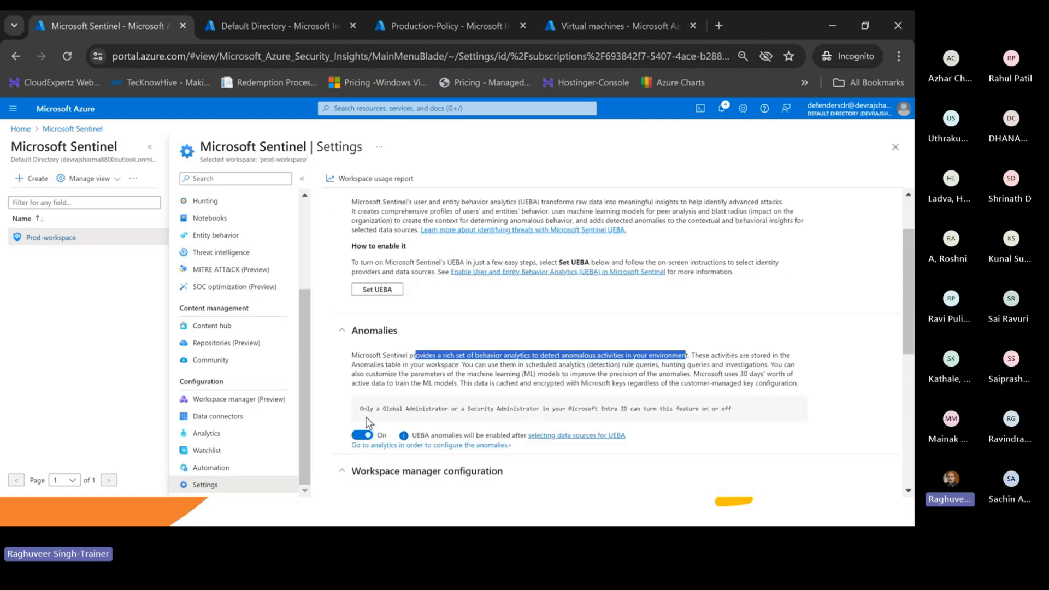
scroll(373, 420, "down", 2)
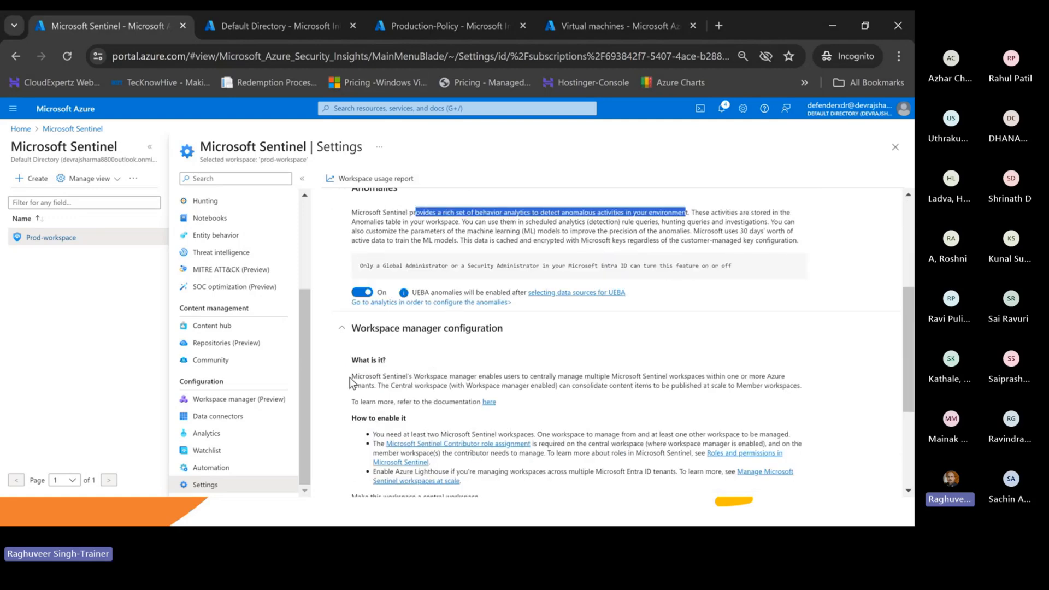
scroll(403, 358, "down", 1)
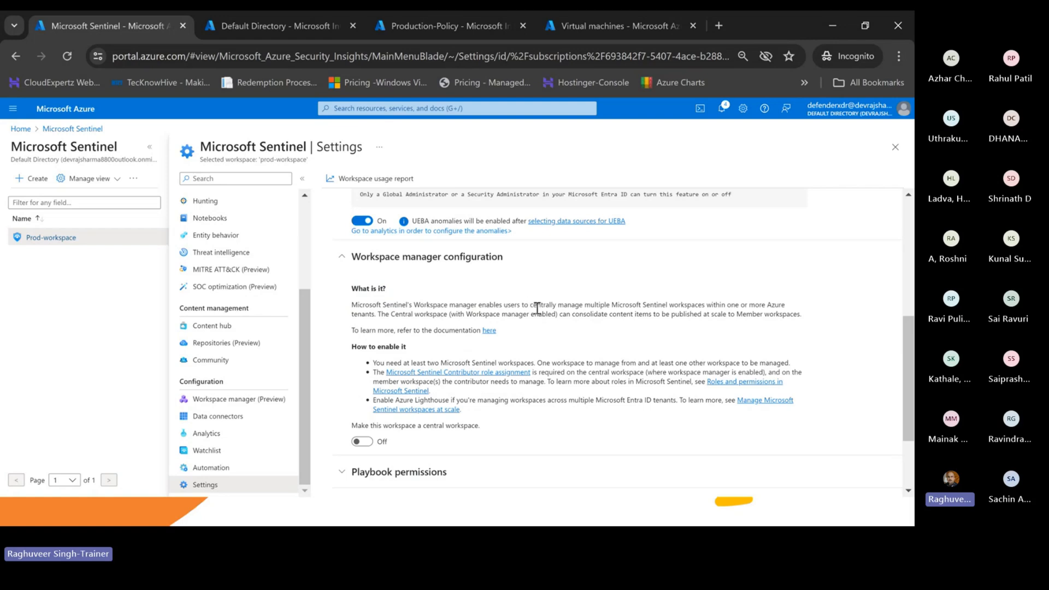
left_click_drag(537, 304, 736, 304)
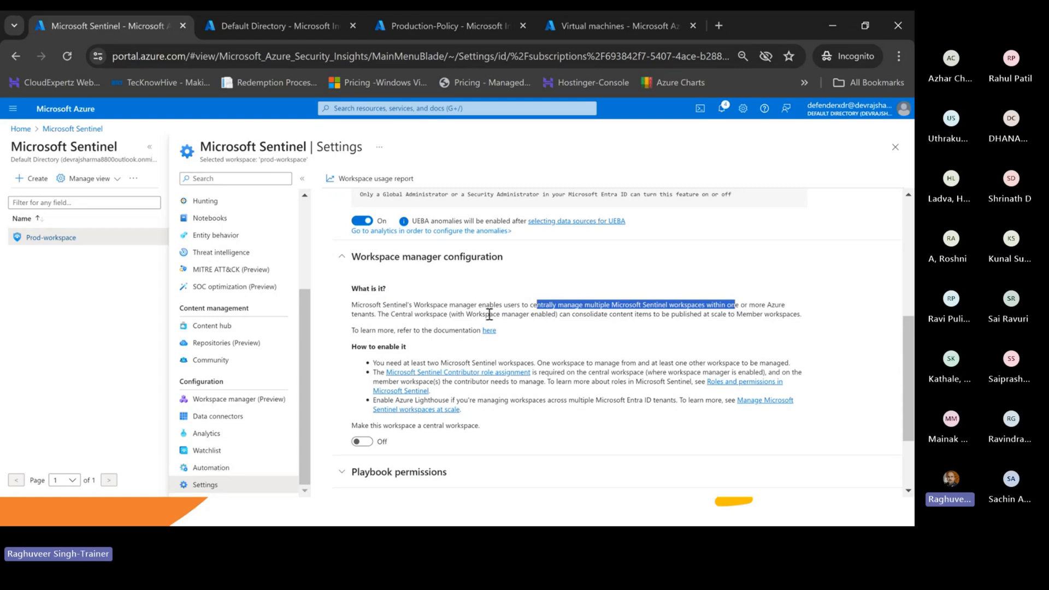
left_click_drag(372, 315, 352, 326)
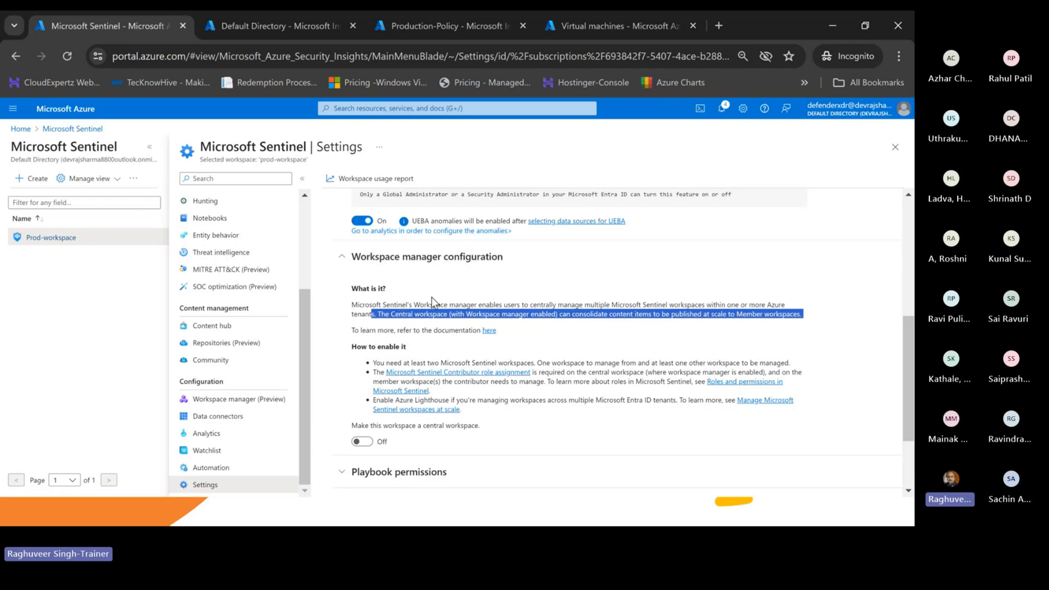
- Turn on 'Make this workspace a central workspace' for prod-workspace
left_click_drag(358, 425, 471, 426)
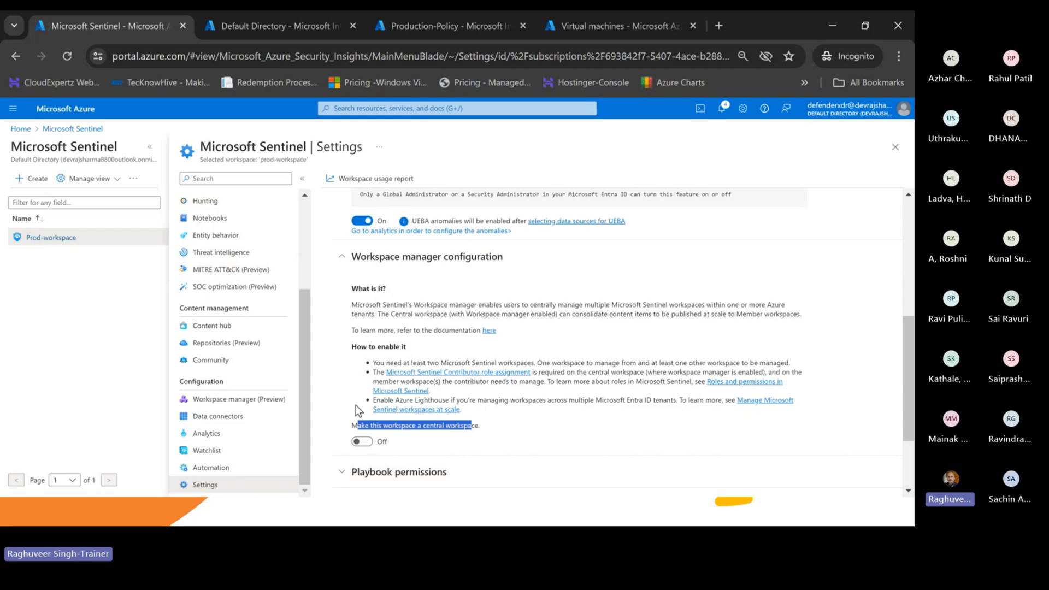
left_click(362, 441)
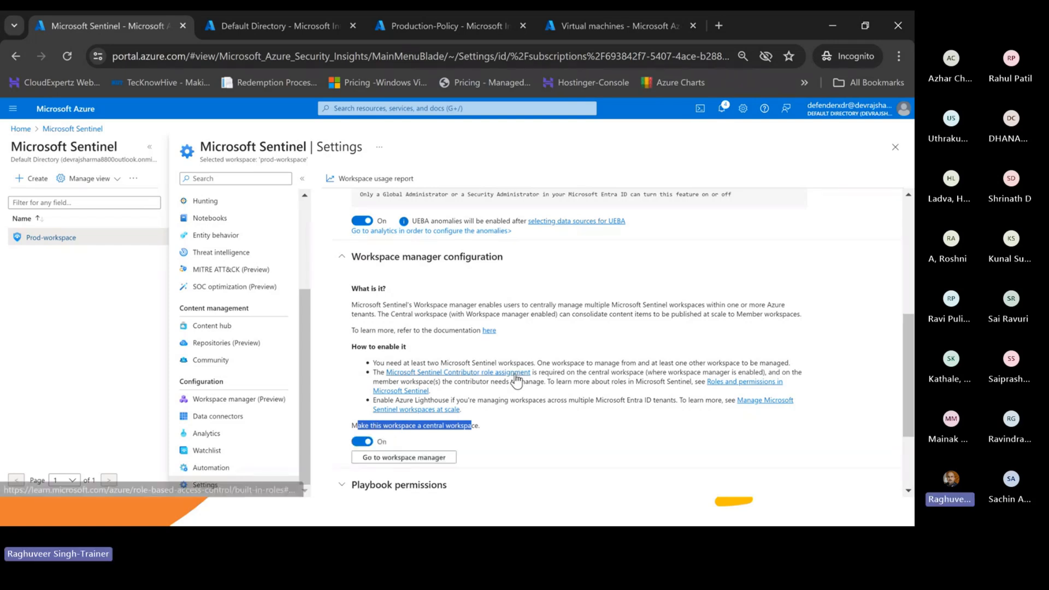
scroll(524, 377, "down", 2)
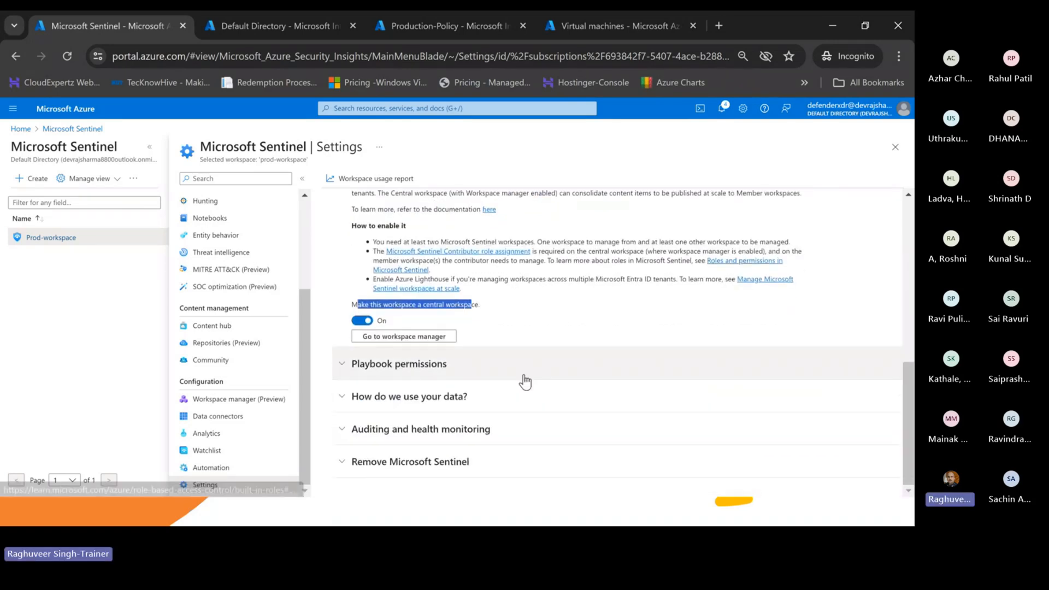
- Open Workspace manager, view its Groups and Workspaces lists, then go back to Sentinel Settings
left_click(369, 337)
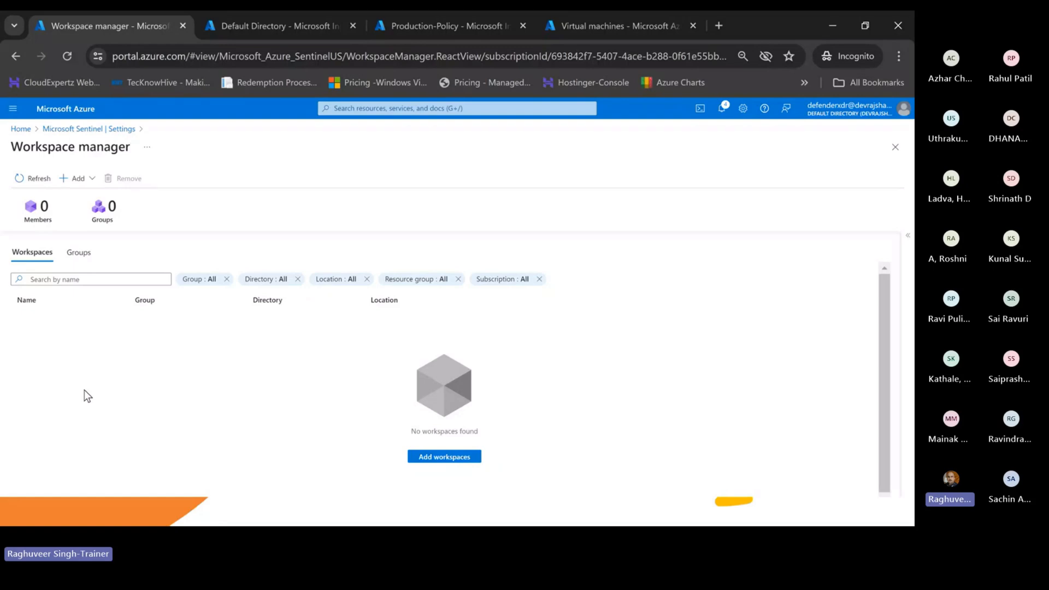
left_click(81, 255)
left_click(37, 258)
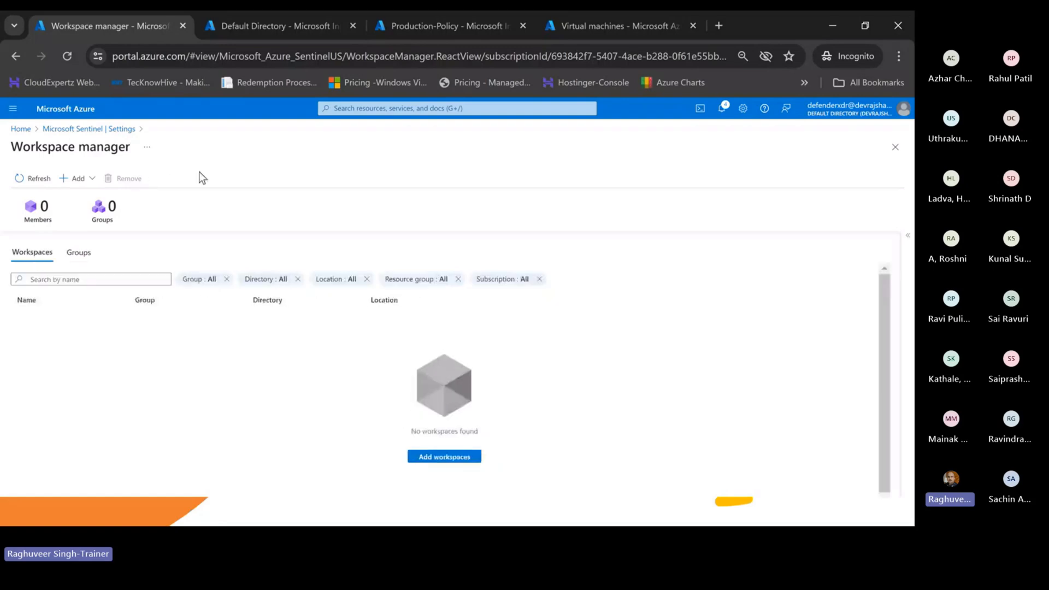
left_click(109, 129)
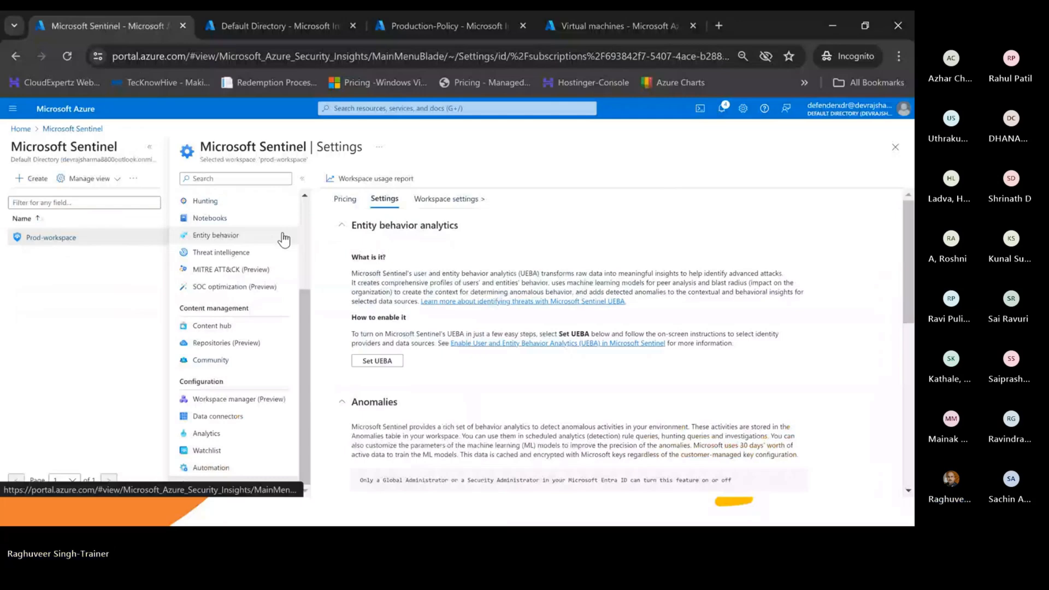
scroll(448, 377, "down", 5)
scroll(448, 377, "down", 3)
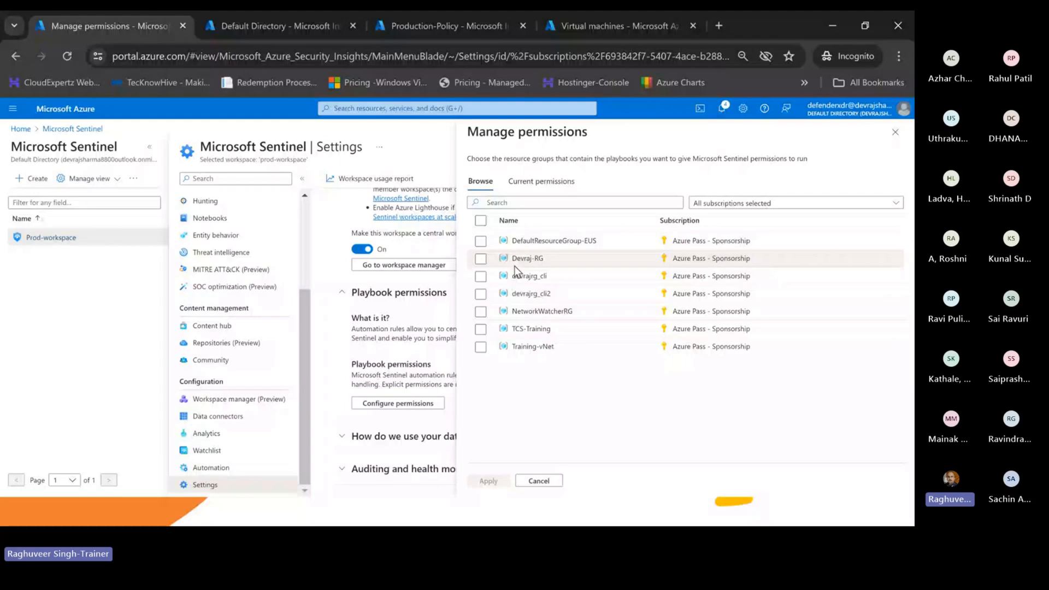
key("Escape")
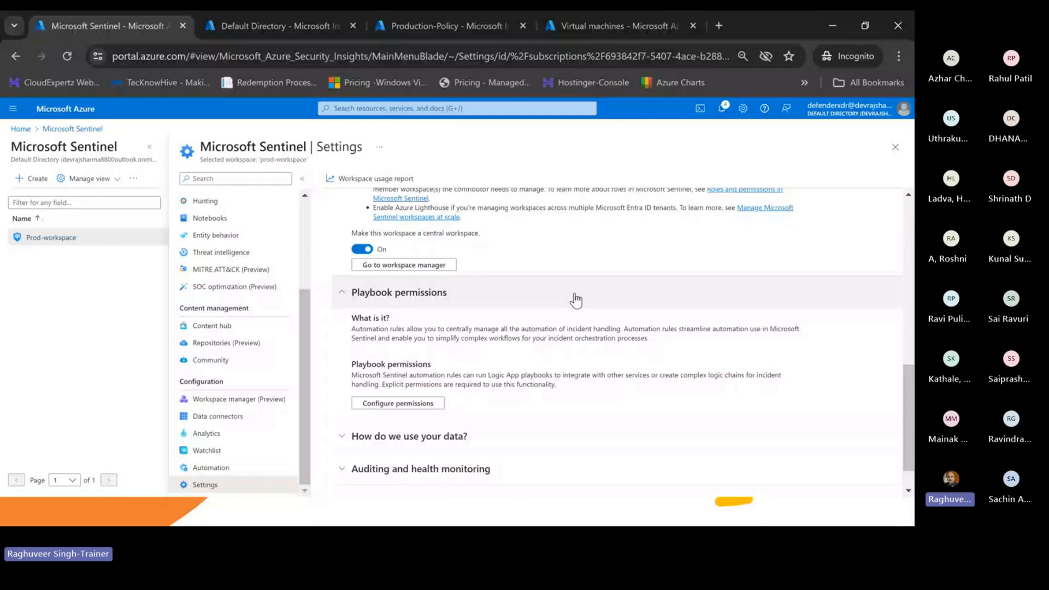
- Expand 'How do we use your data?', enable auditing and health monitoring, and expand Remove Microsoft Sentinel
left_click(415, 436)
scroll(426, 411, "down", 2)
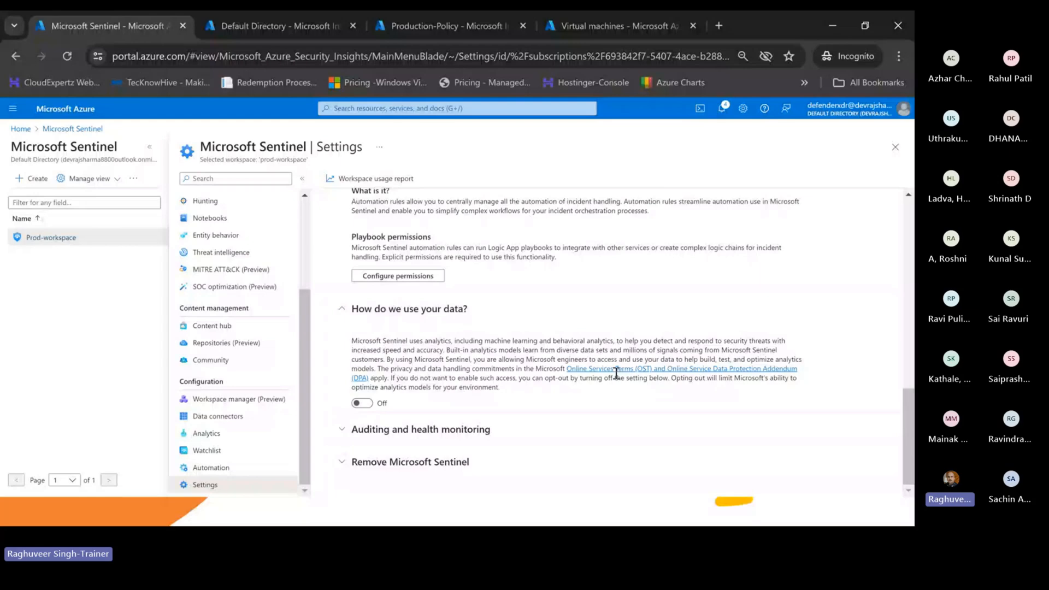
left_click(421, 428)
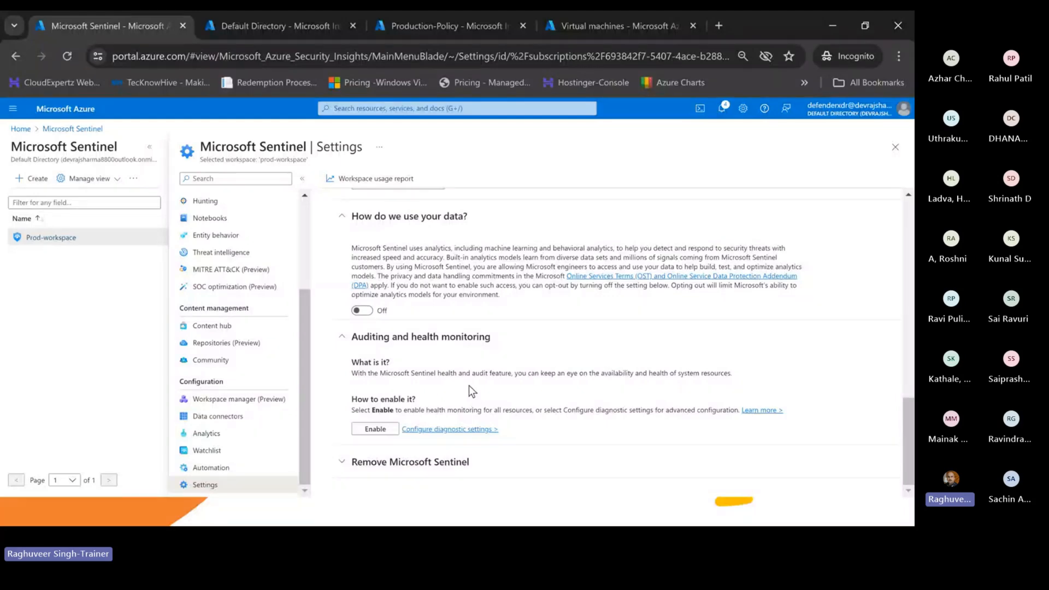
left_click(372, 429)
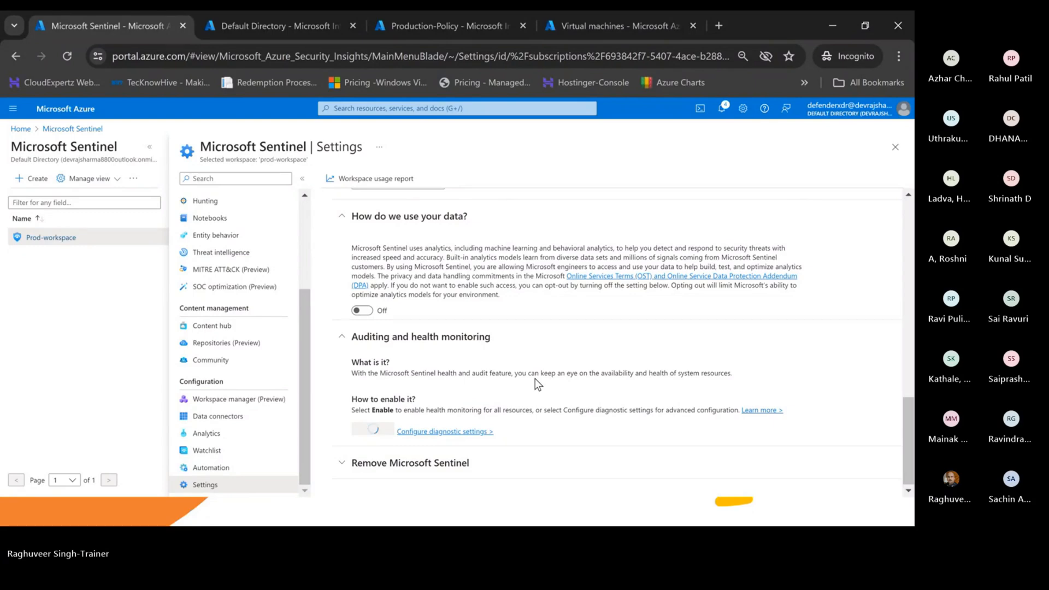
left_click(412, 460)
scroll(437, 448, "down", 3)
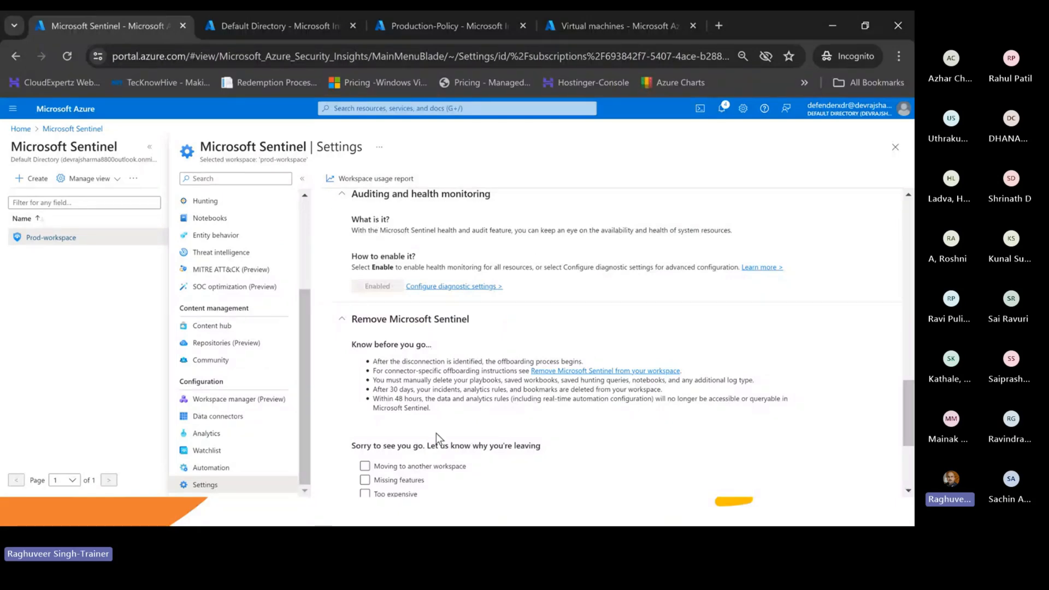
- Tick 'Moving to another workspace' as the reason for removing Microsoft Sentinel
scroll(436, 434, "down", 1)
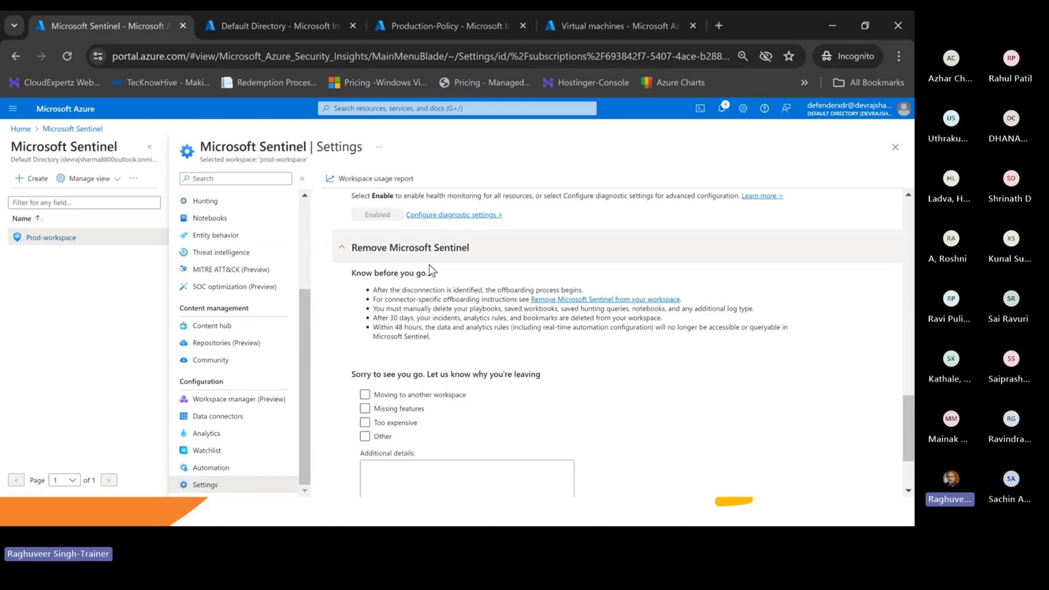
scroll(408, 356, "down", 1)
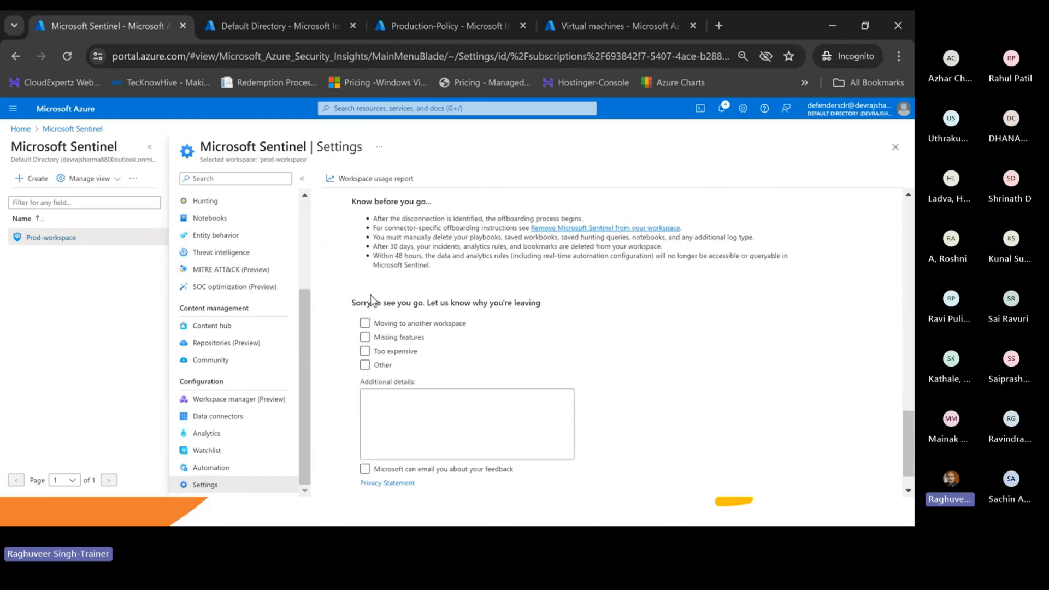
left_click(365, 323)
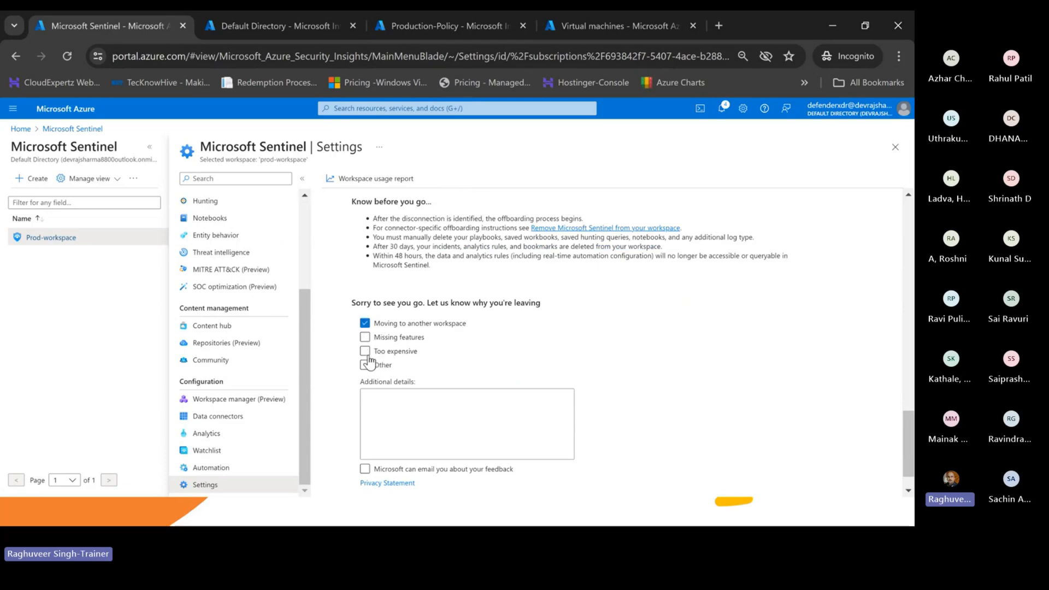
scroll(429, 263, "up", 2)
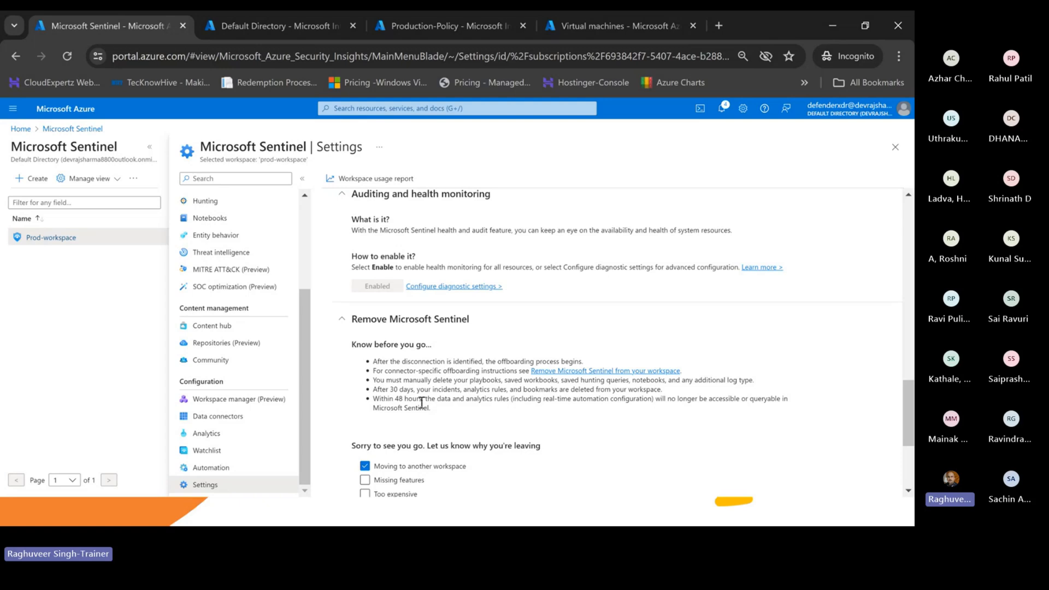
scroll(457, 410, "down", 1)
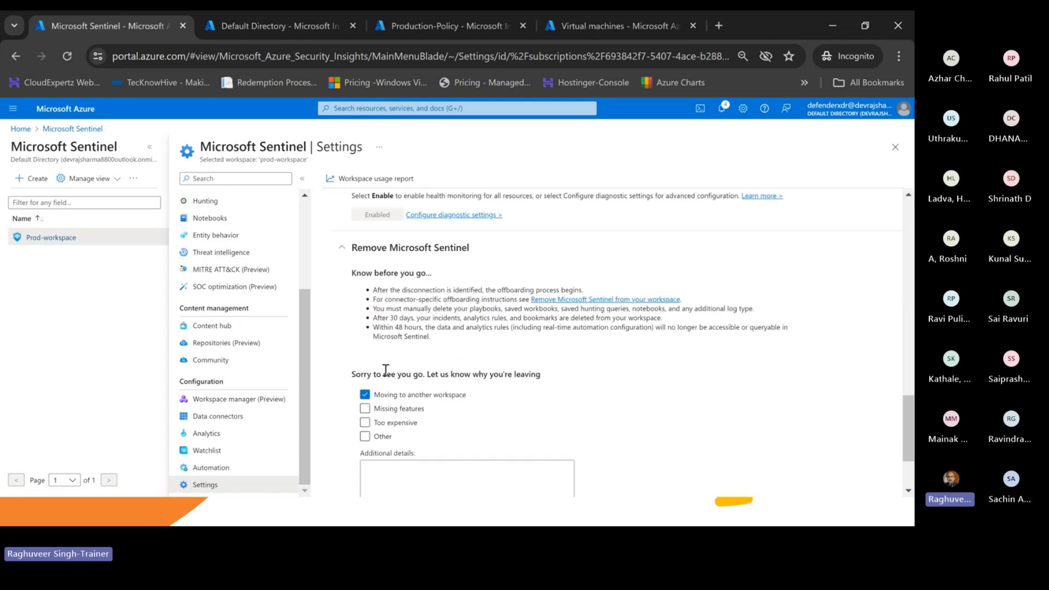
scroll(432, 398, "down", 1)
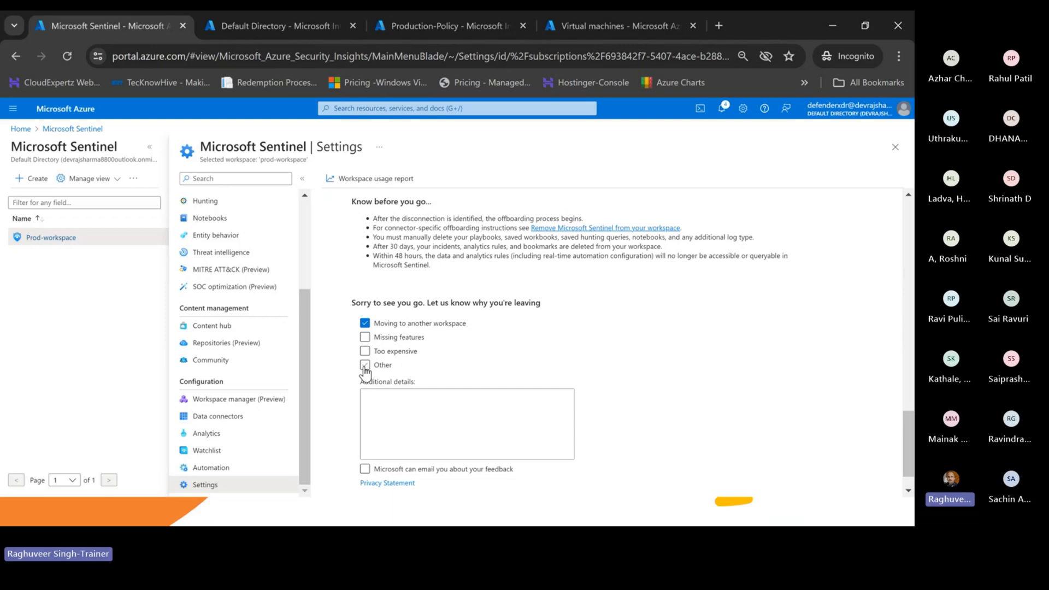
scroll(382, 449, "down", 2)
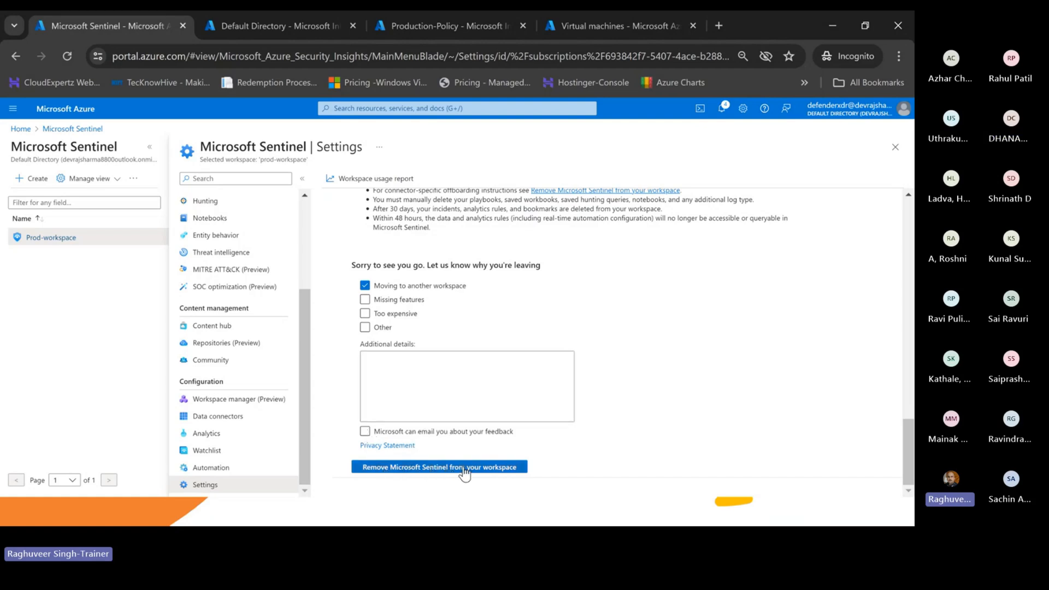
scroll(464, 471, "up", 1)
scroll(464, 471, "up", 3)
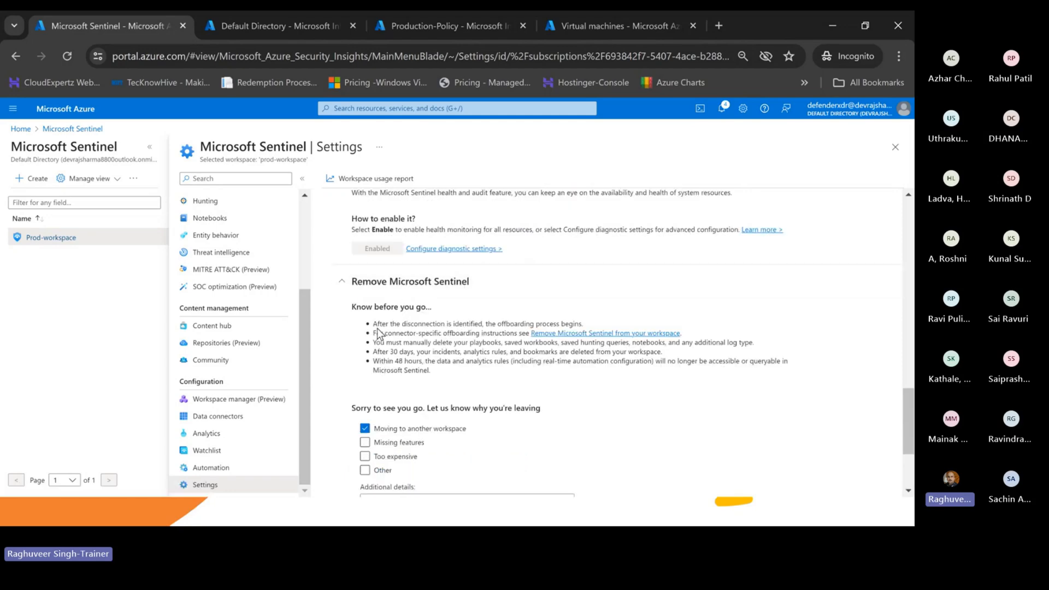
- Highlight the offboarding notes on connectors, manual playbook deletion, 30-day deletion and 48-hour access
left_click_drag(375, 324, 592, 325)
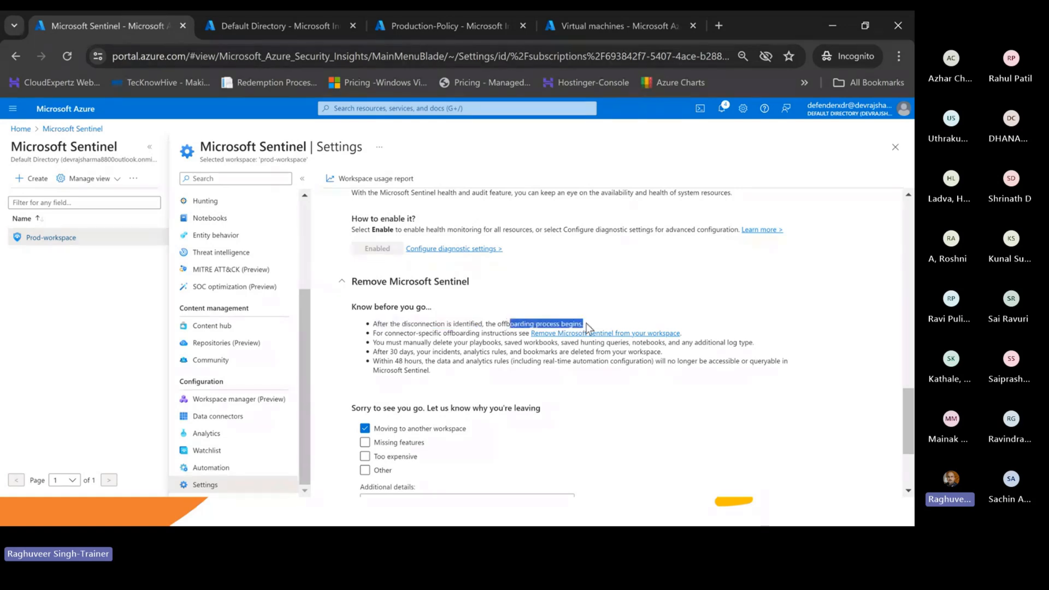
left_click(385, 338)
left_click_drag(386, 334, 514, 335)
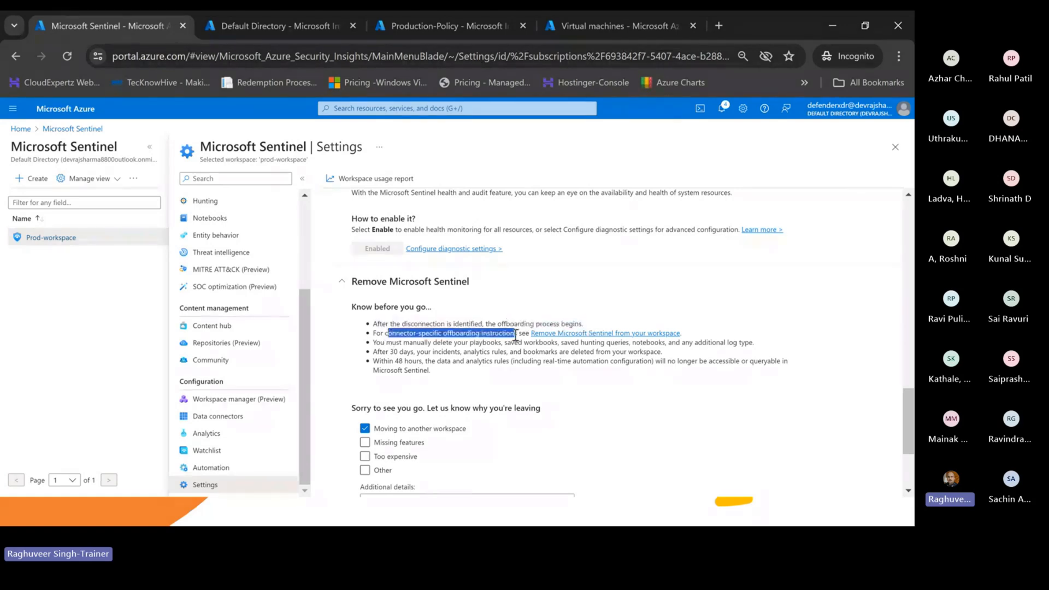
left_click_drag(382, 352, 467, 346)
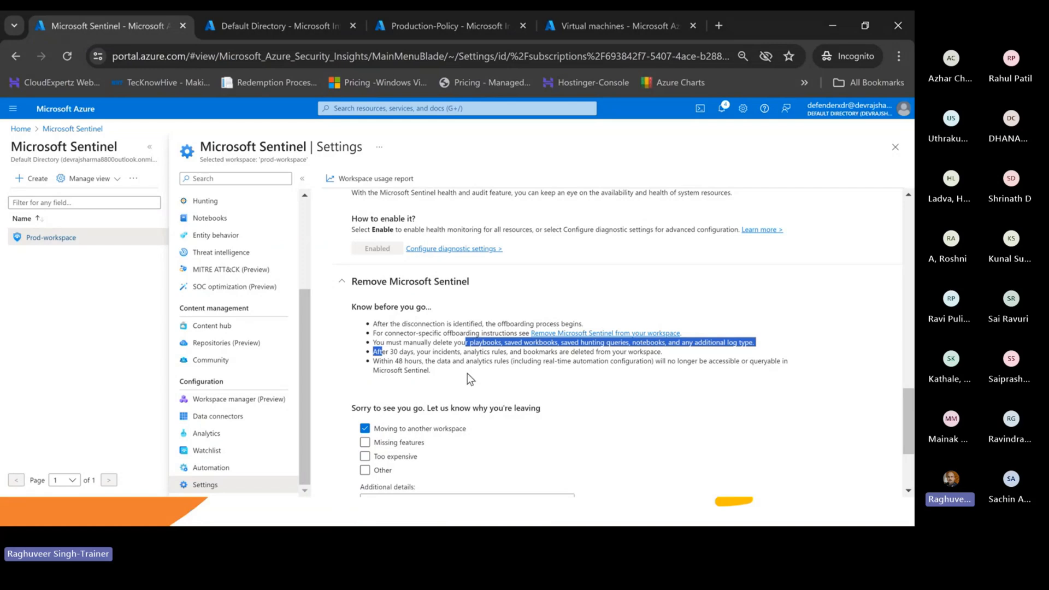
left_click(400, 364)
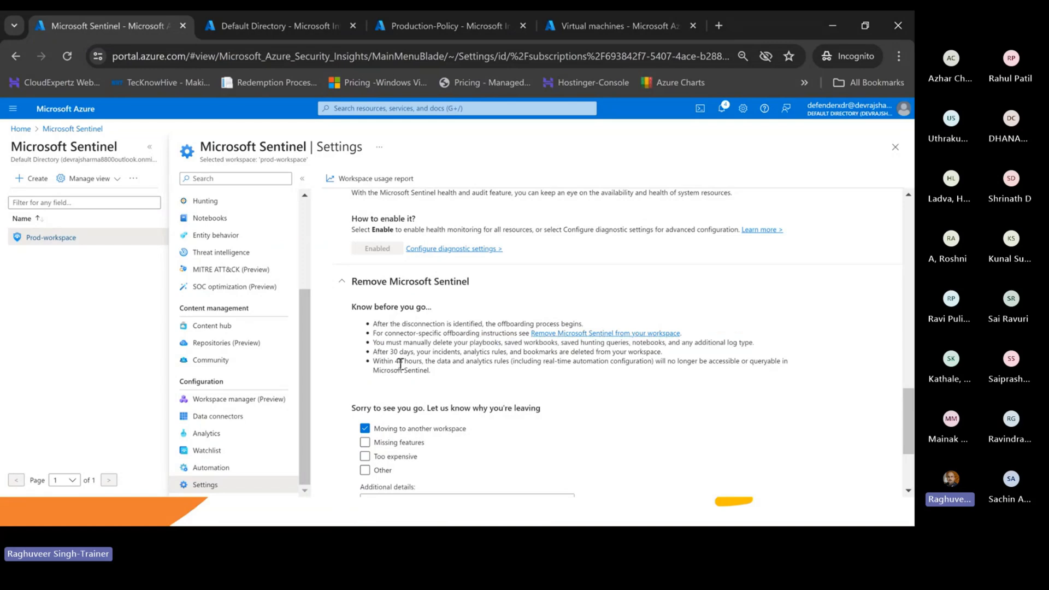
left_click_drag(382, 352, 650, 353)
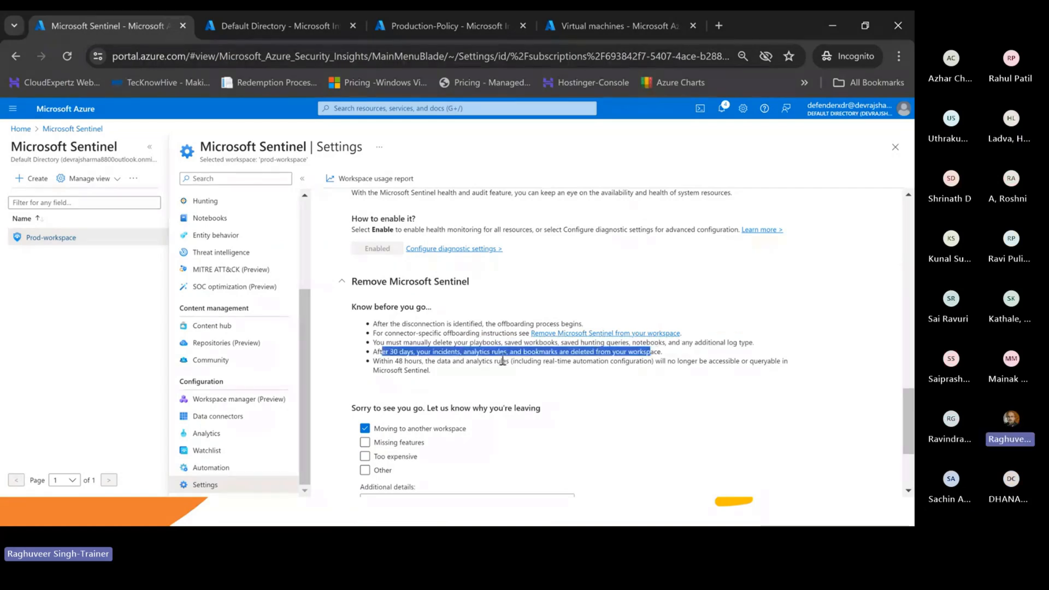
left_click_drag(381, 362, 486, 362)
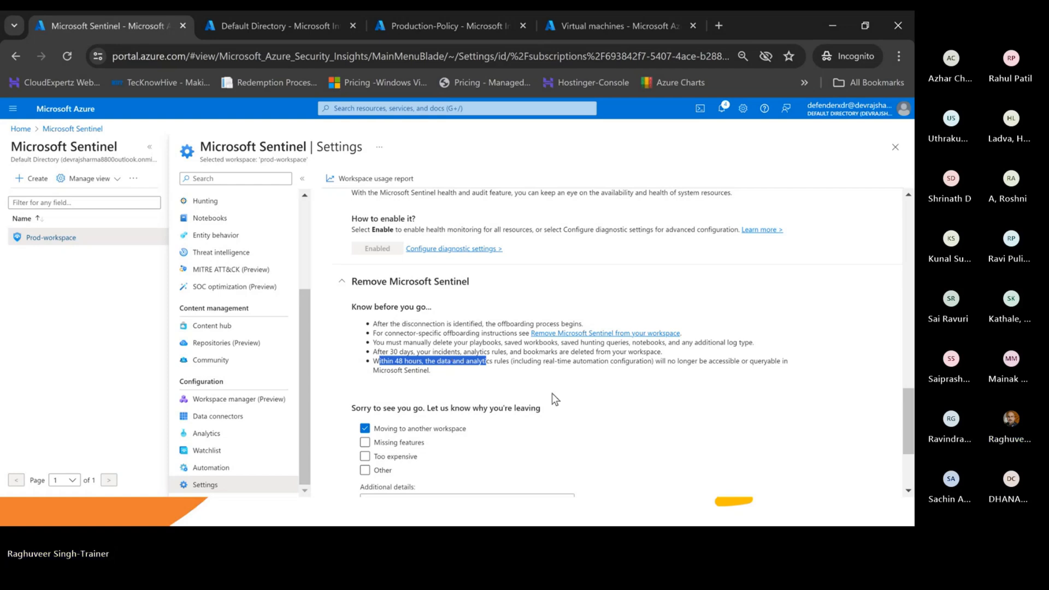
scroll(552, 393, "down", 2)
scroll(519, 340, "up", 5)
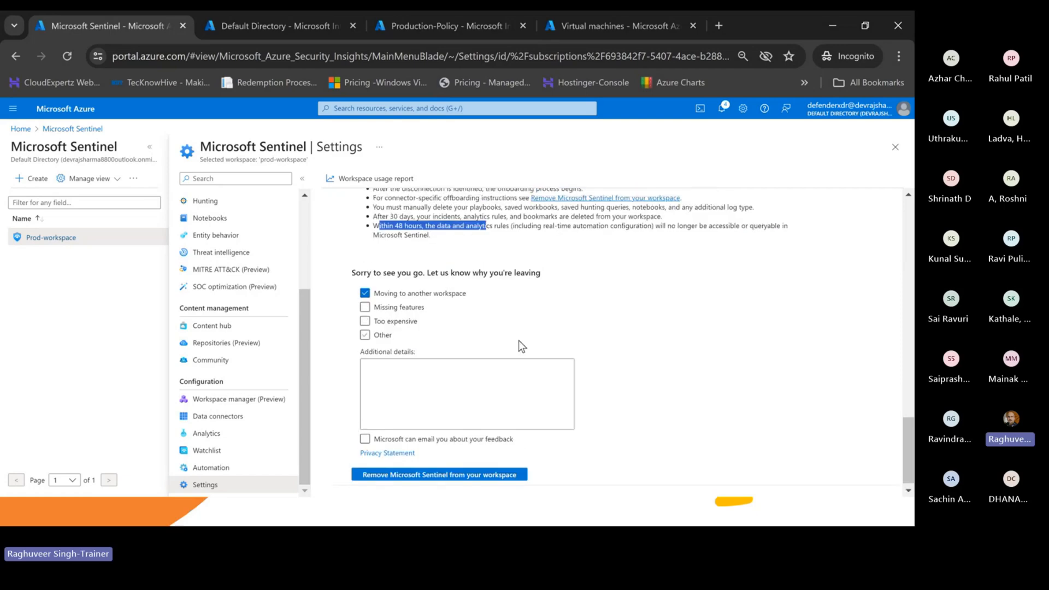
scroll(513, 352, "down", 2)
scroll(513, 352, "up", 4)
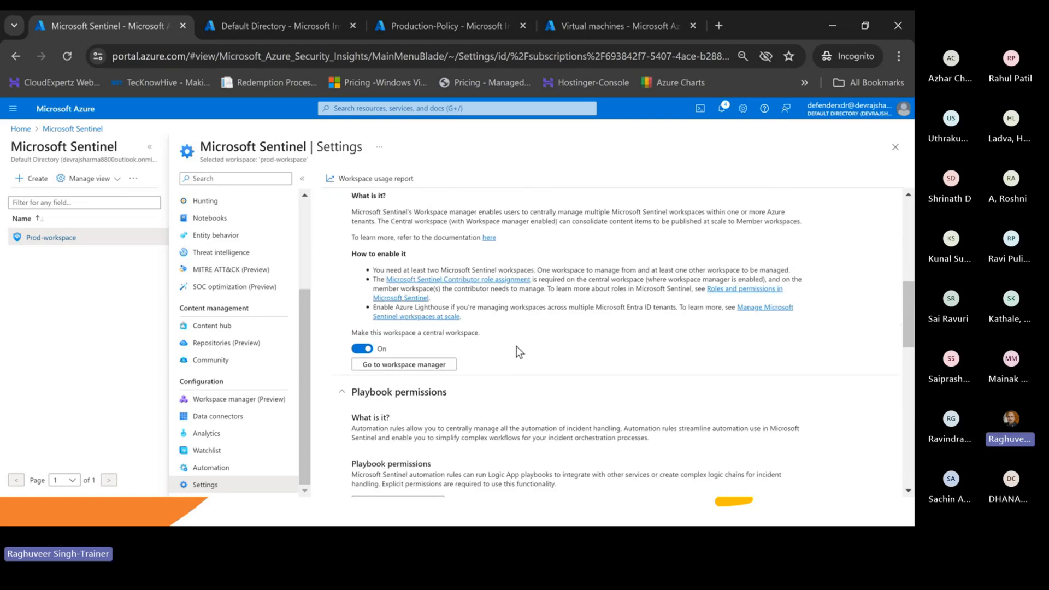
scroll(517, 349, "down", 1)
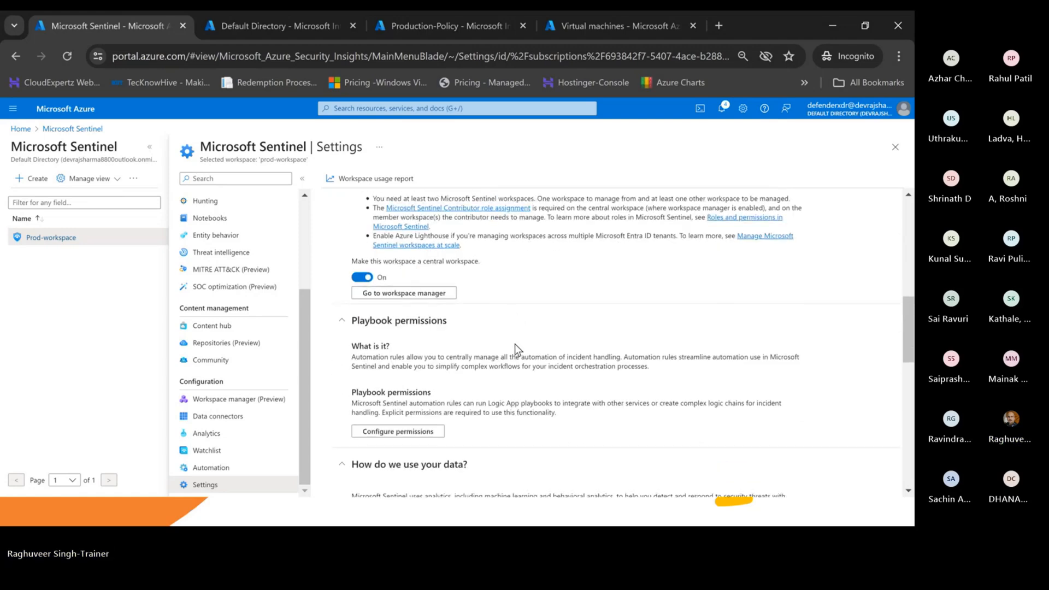
scroll(514, 343, "down", 4)
scroll(513, 371, "down", 3)
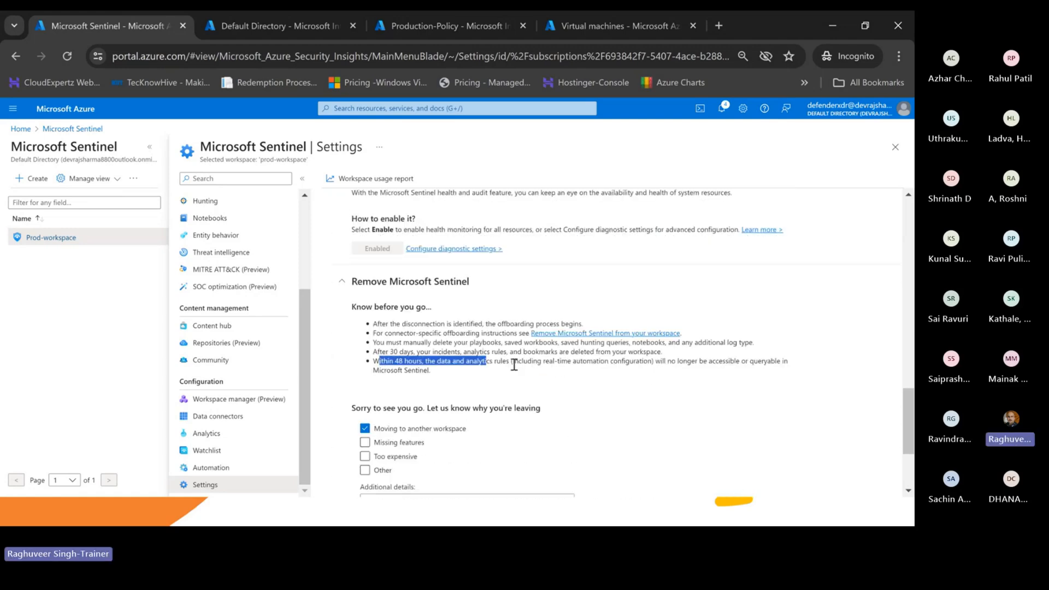
scroll(513, 371, "up", 2)
- In the Word notes, add 'Auditing & Health Analytics' below Workspace Manager Configuration
key("alt+Tab")
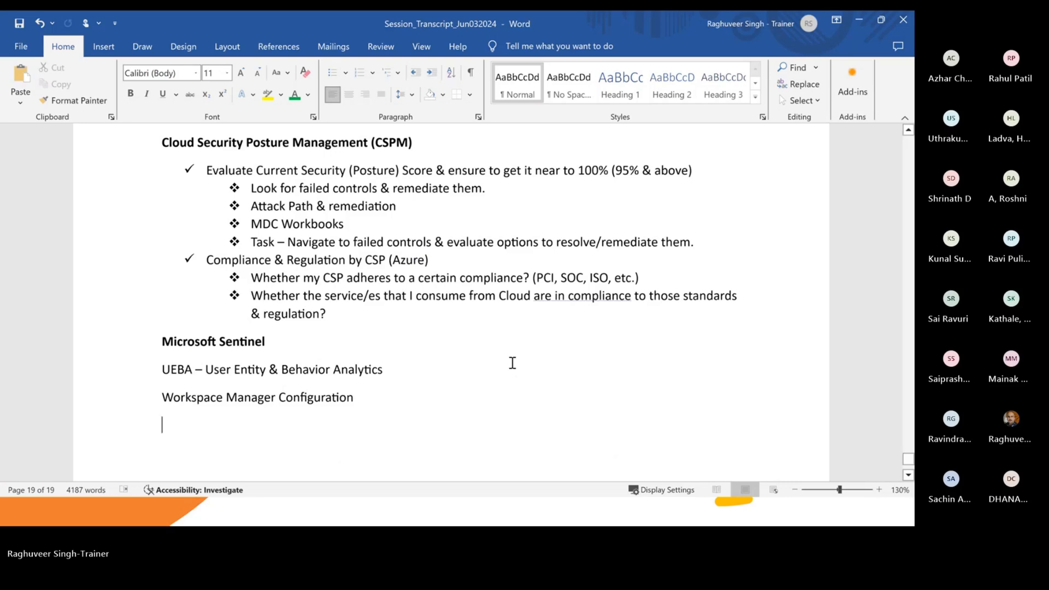
key("alt+Tab")
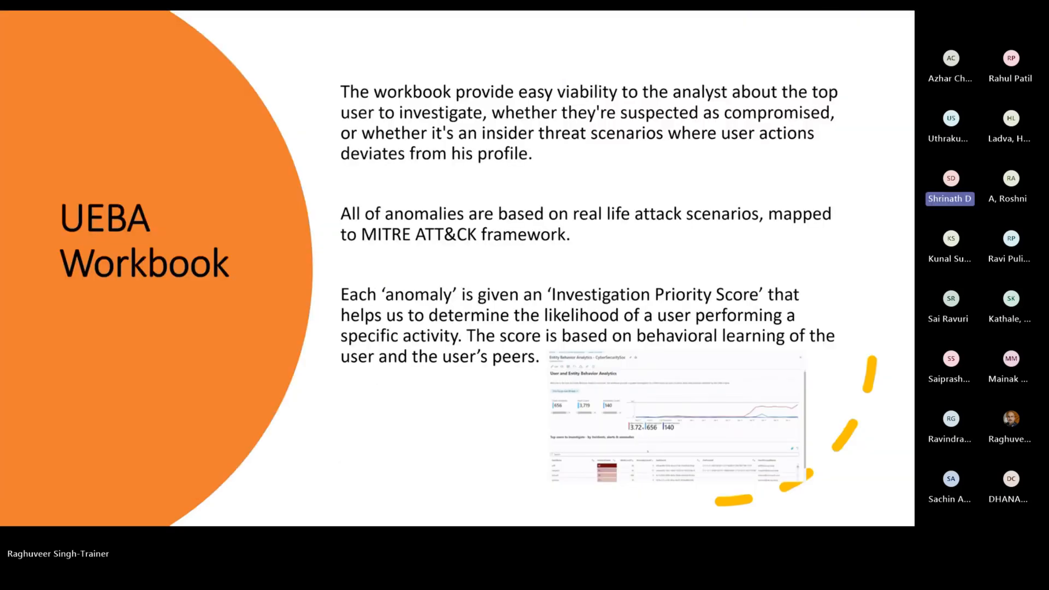
key("alt+Tab")
key("alt+Tab")
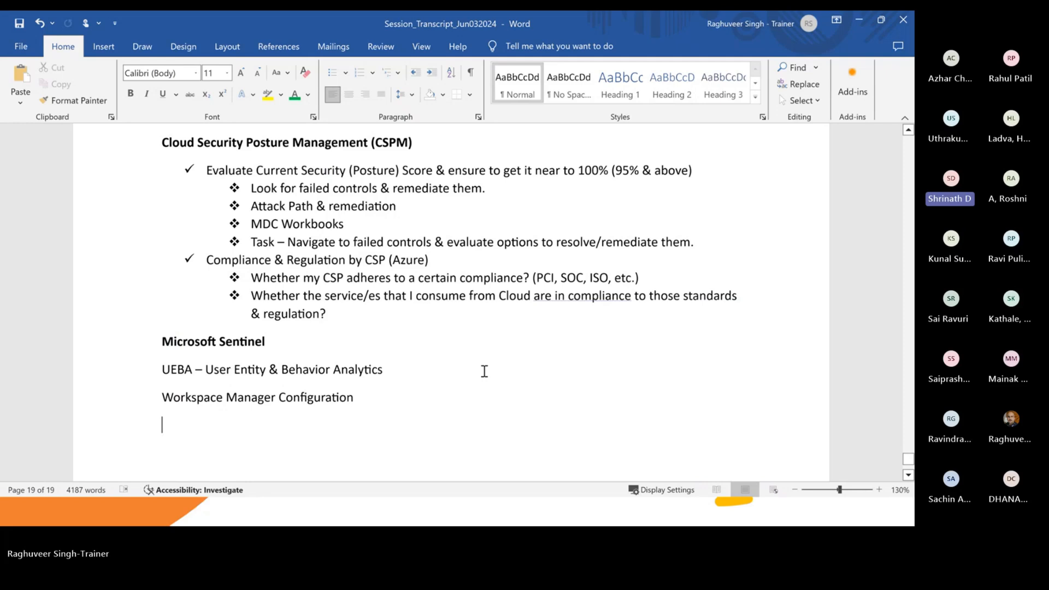
key("Return")
type("Audig")
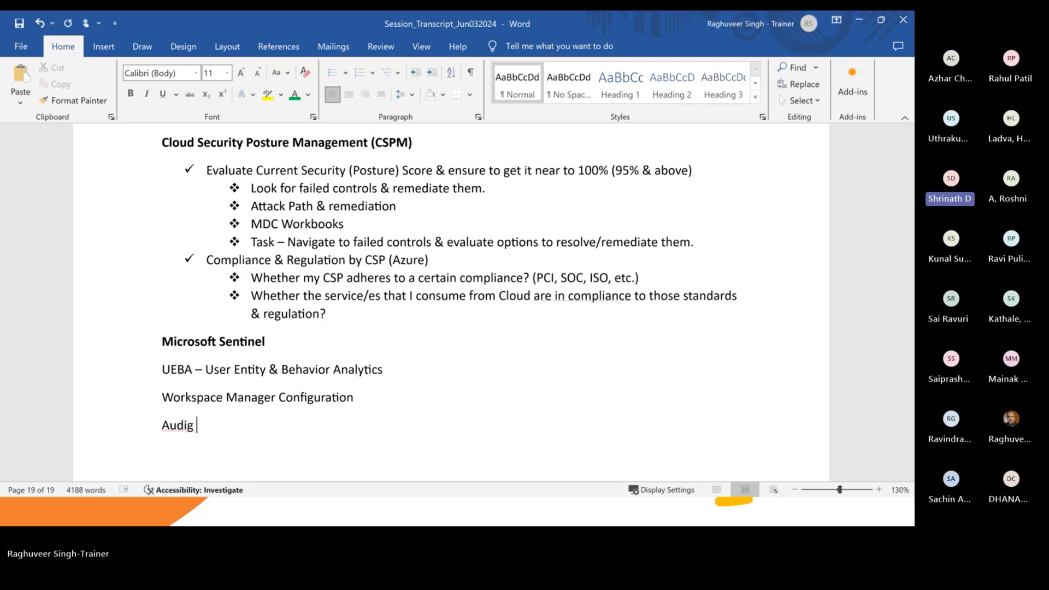
key("BackSpace")
type("ting &")
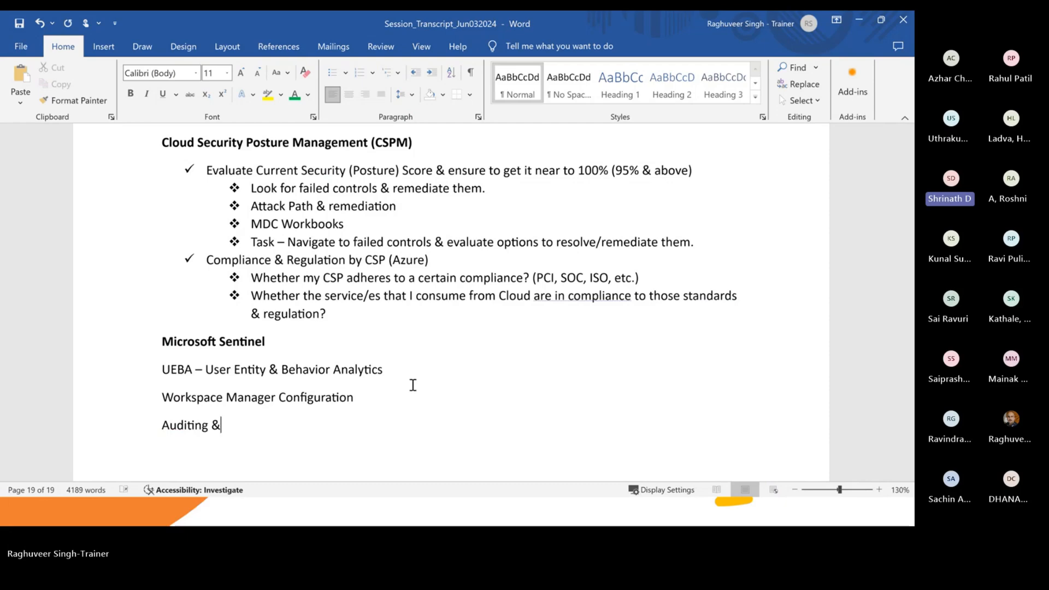
type(" Health Anal")
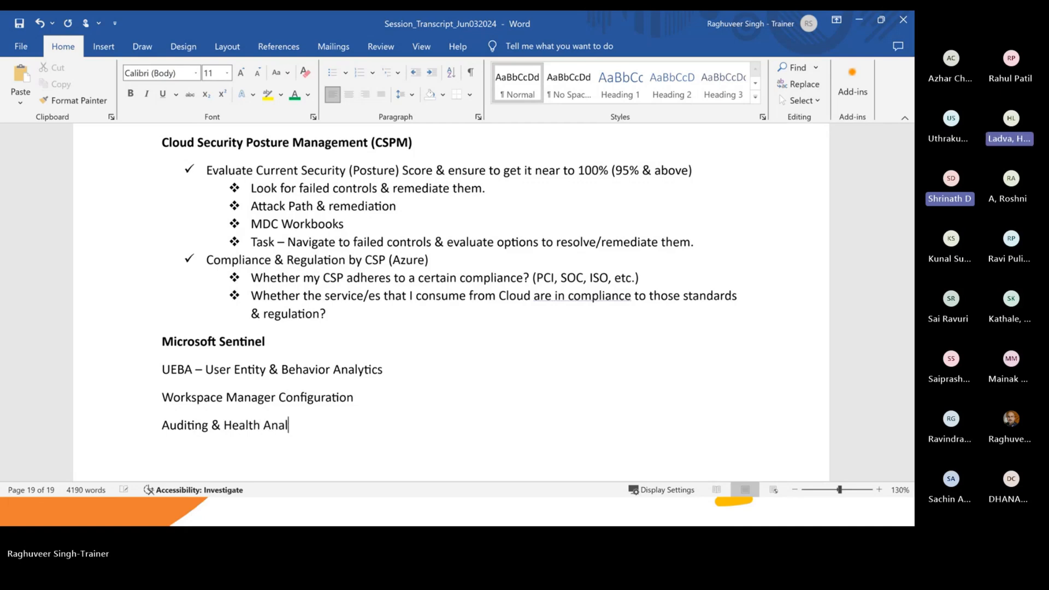
type("ytics")
- Add 'Removing/Discontinuing MS Sentinel Service' on the next line of the notes
key("Return")
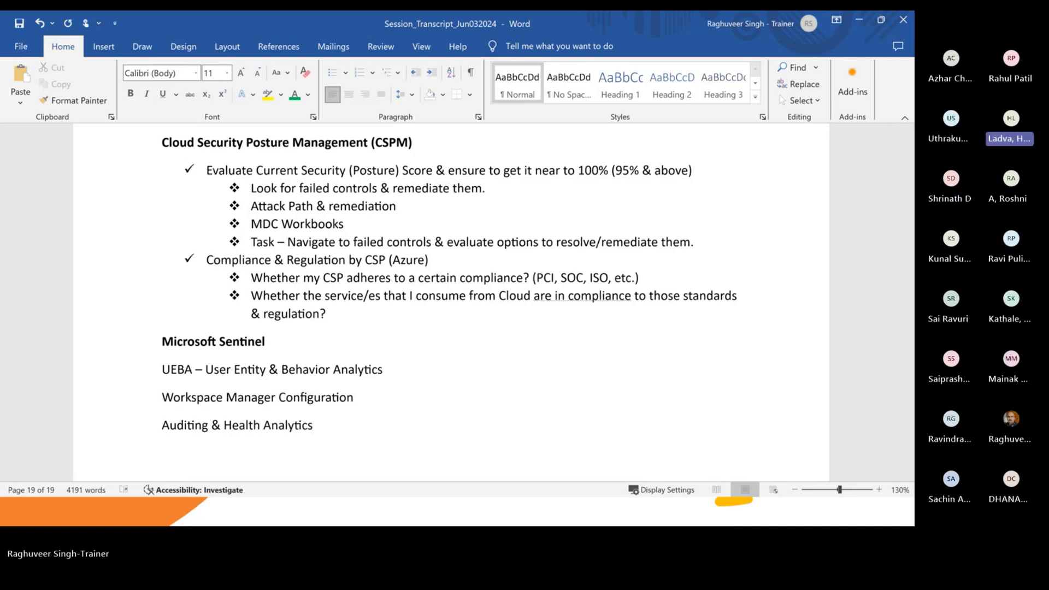
type("Remove")
key("BackSpace")
type("ig")
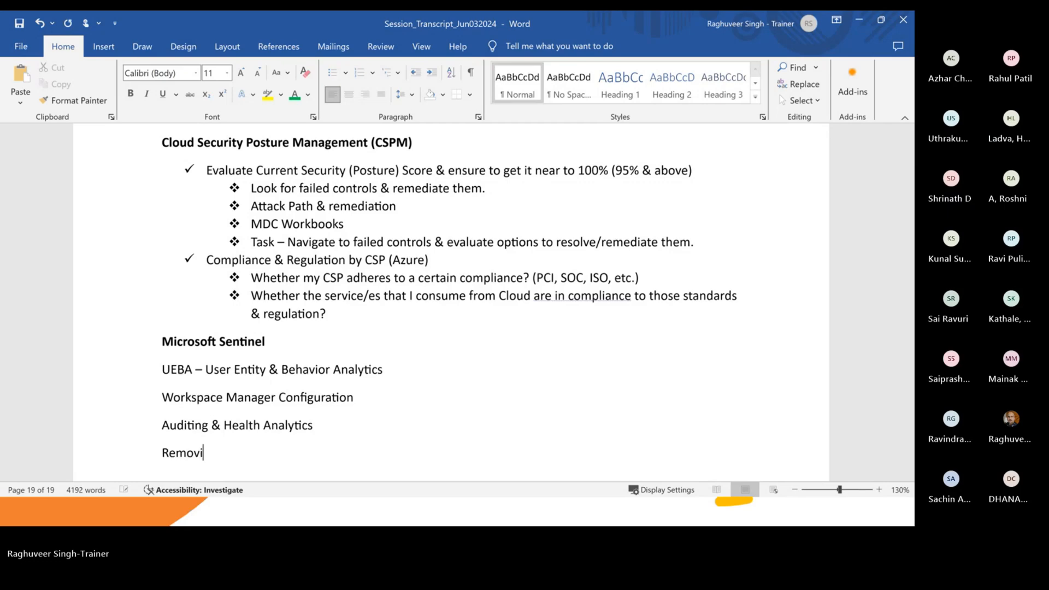
key("BackSpace")
key("BackSpace")
key("BackSpace")
type("ing/Discontinu")
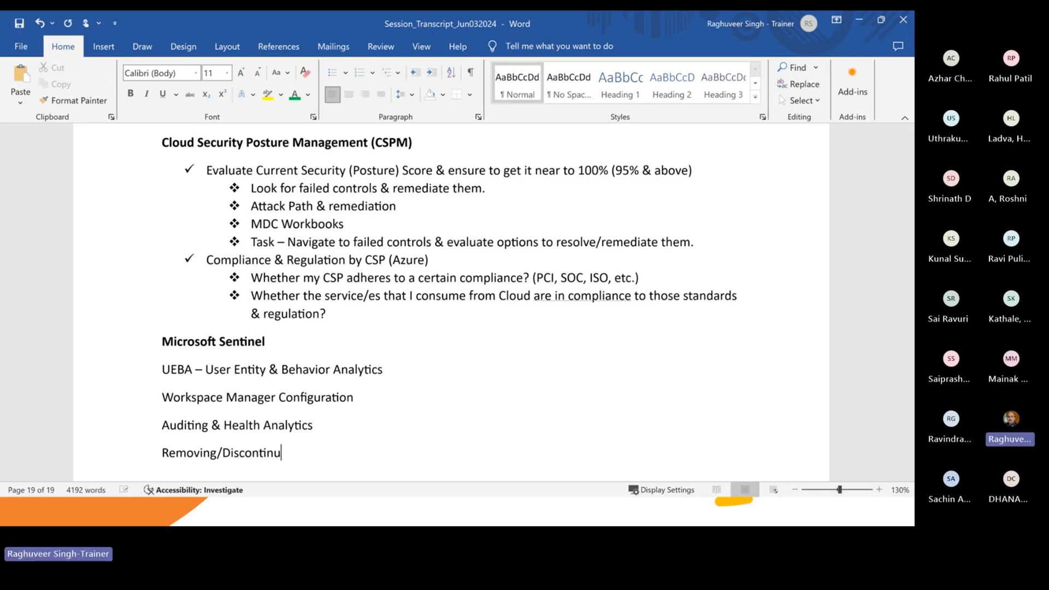
type("ing MS Senti")
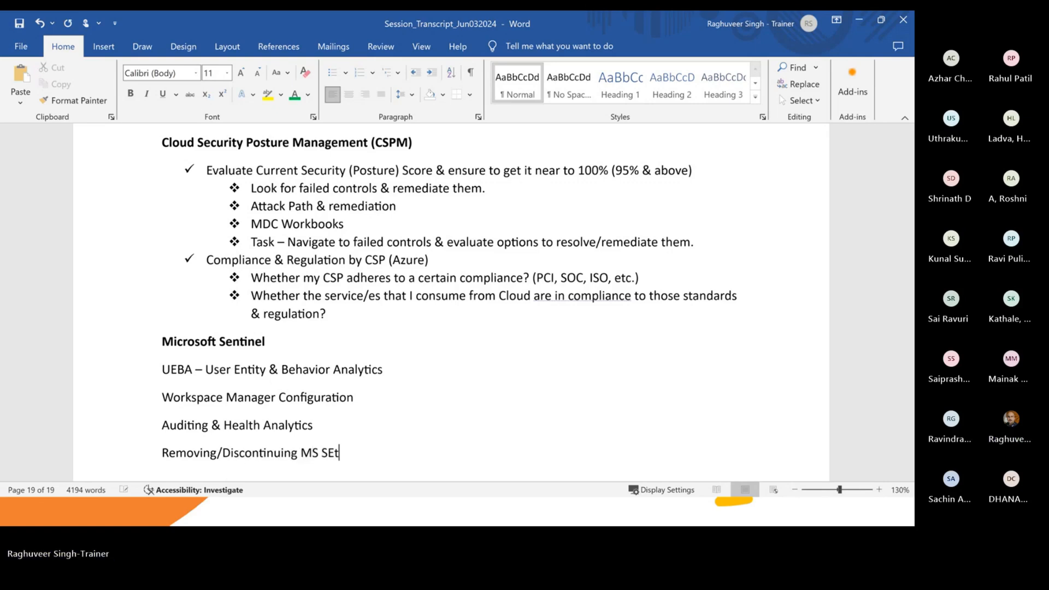
type("nel")
key("BackSpace")
key("BackSpace")
type("el Service")
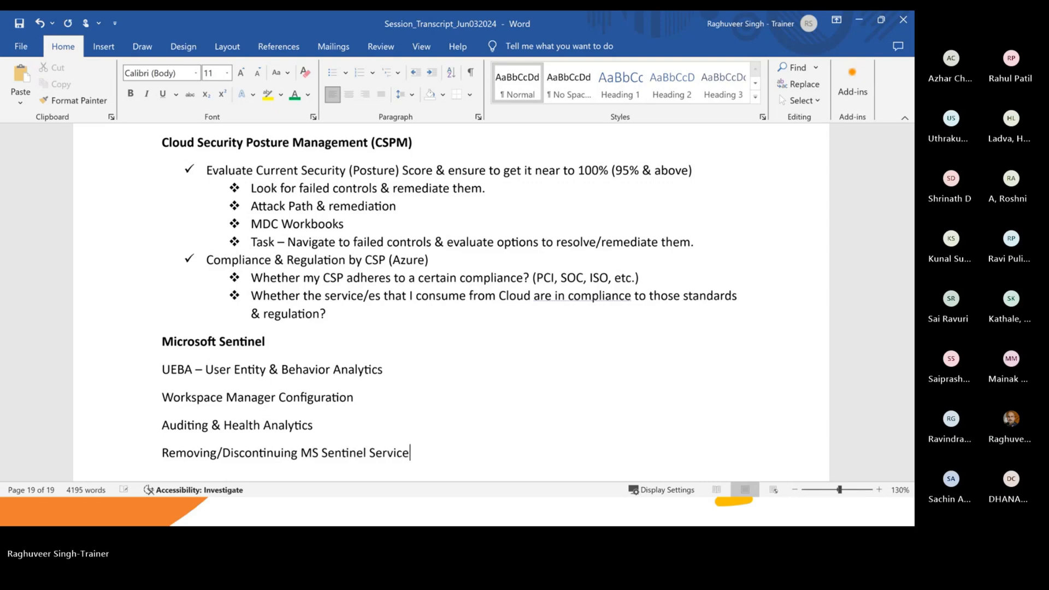
key("Return")
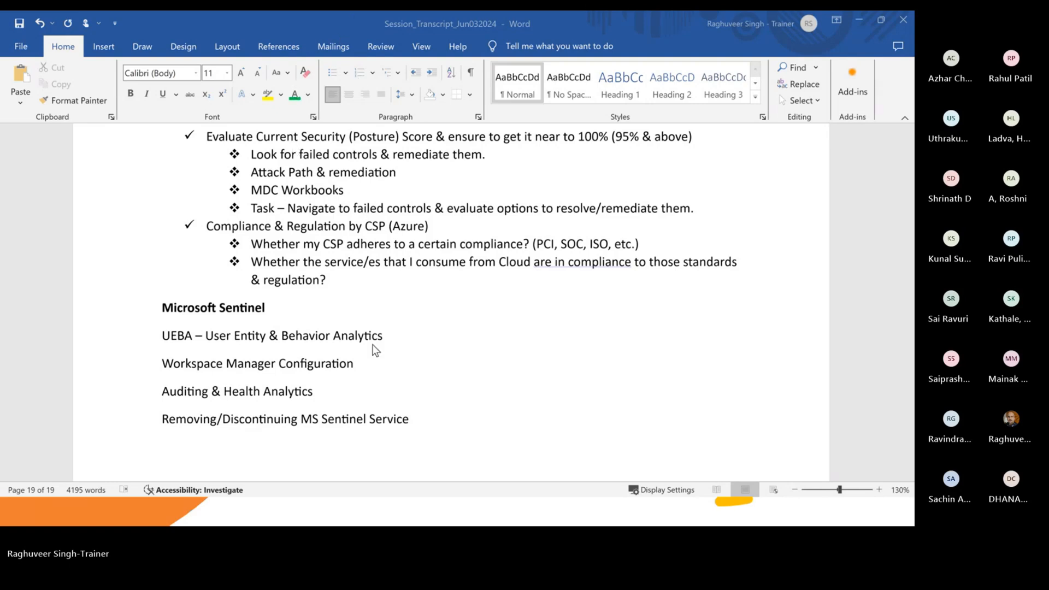
scroll(285, 391, "down", 1)
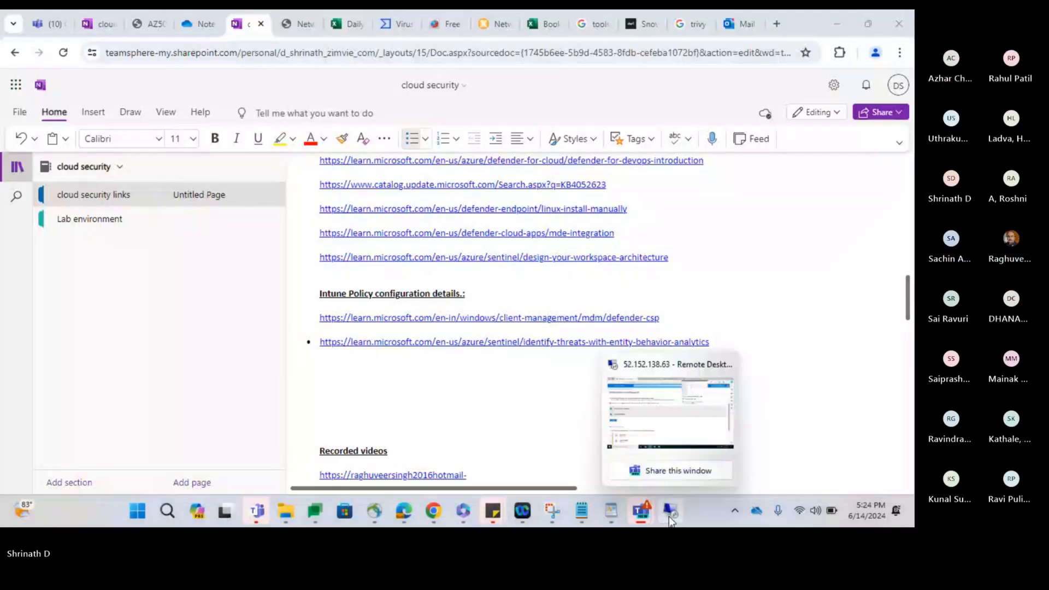
- Stop UEBA syncing with Active Directory (Preview) in Entity behavior configuration
left_click(671, 435)
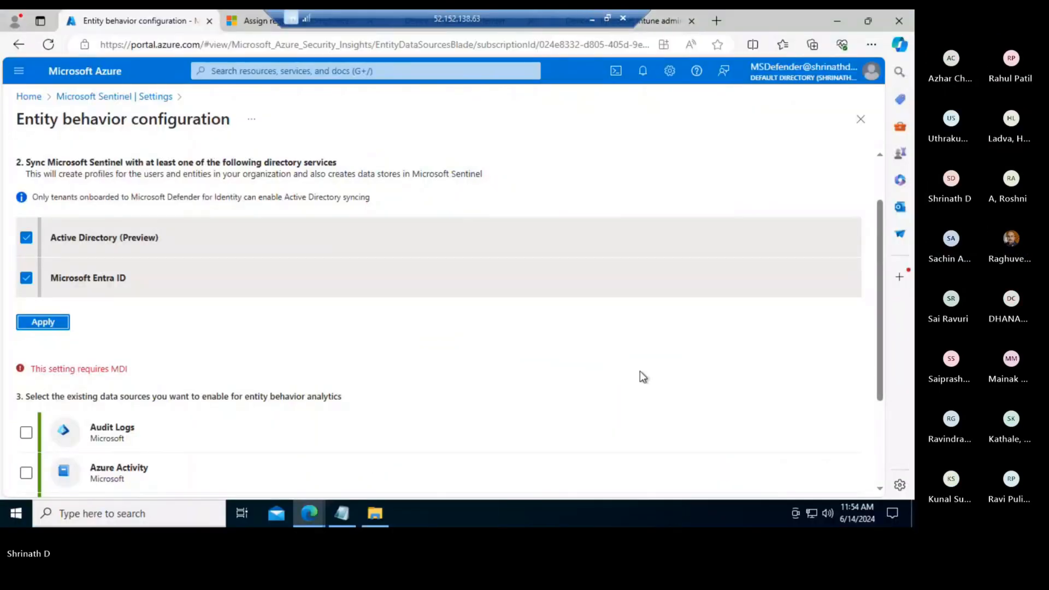
left_click_drag(125, 368, 132, 367)
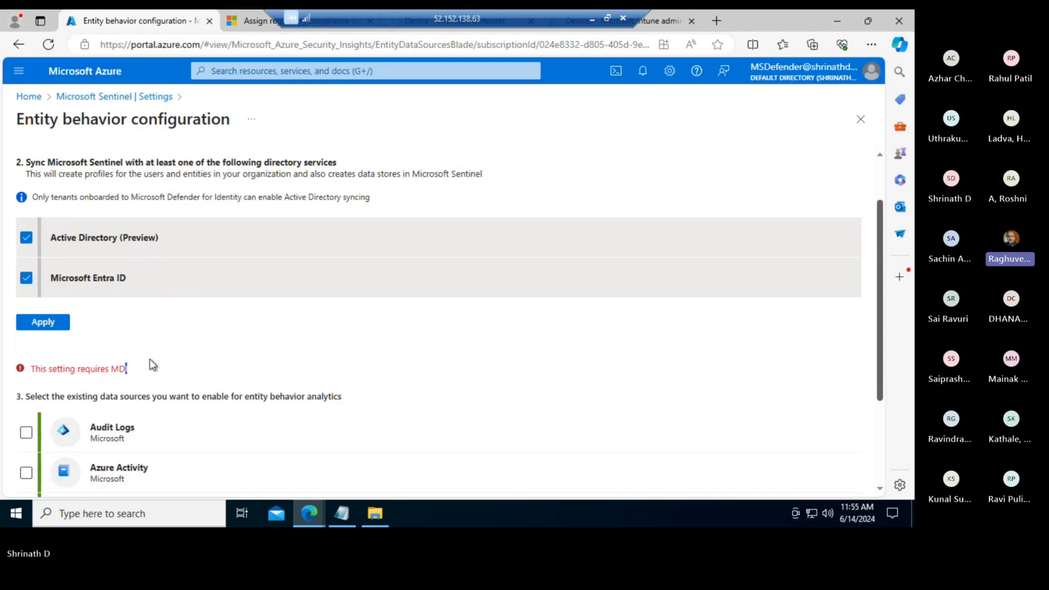
left_click(25, 237)
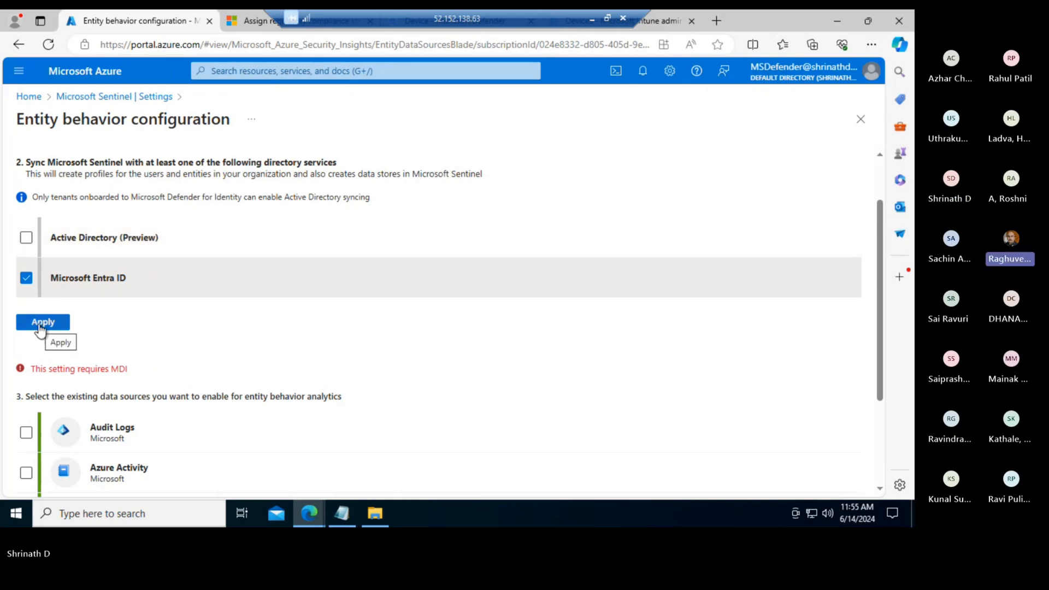
scroll(158, 394, "down", 3)
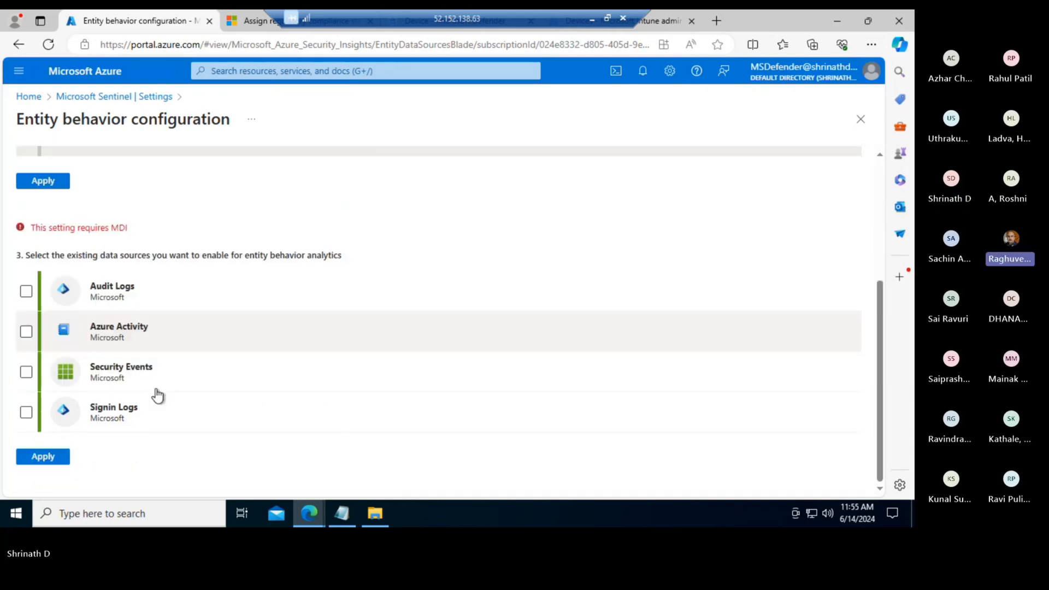
- Enable Audit Logs, Azure Activity, Security Events and Signin Logs as UEBA data sources, and apply both choices
left_click(26, 291)
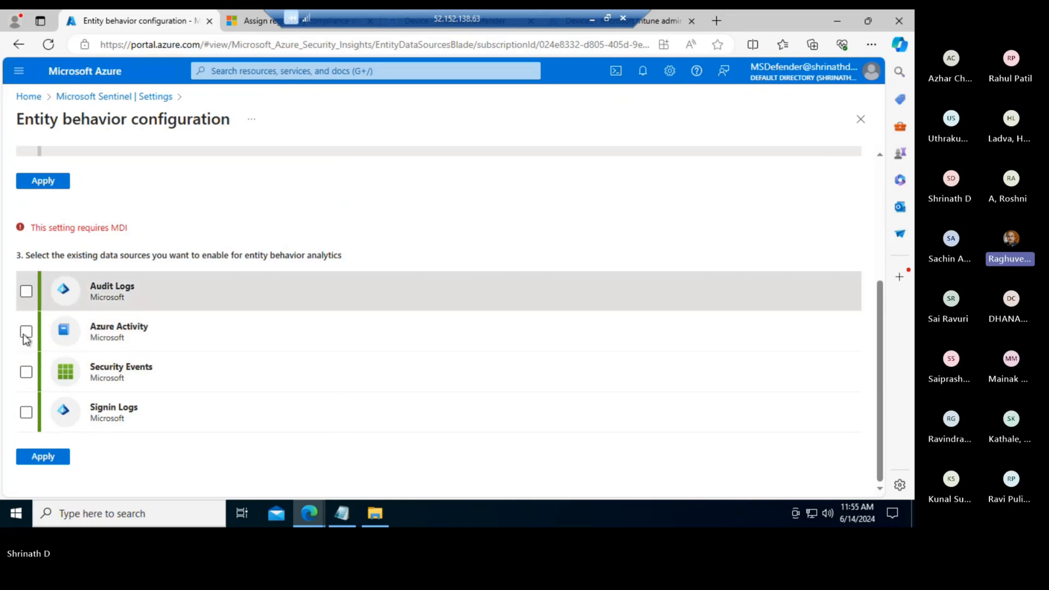
left_click(27, 331)
left_click(27, 412)
left_click(27, 371)
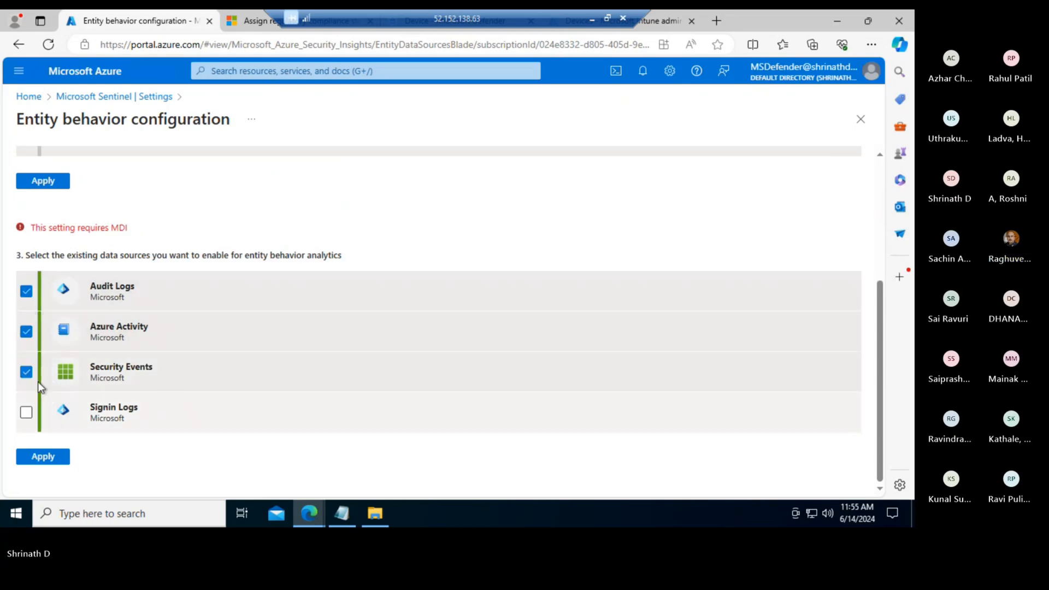
left_click(44, 182)
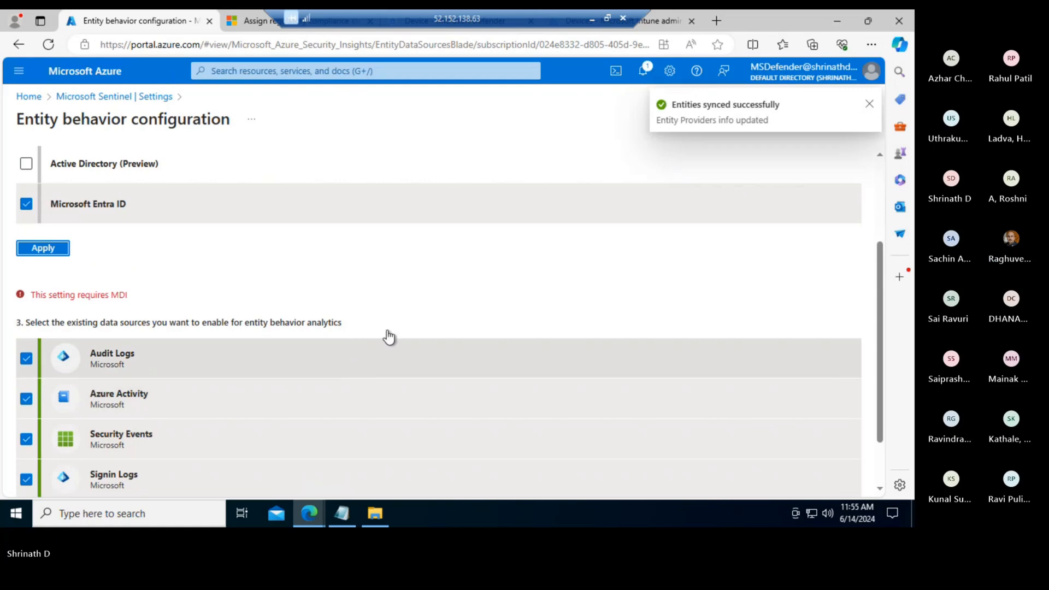
scroll(234, 382, "down", 1)
left_click(46, 458)
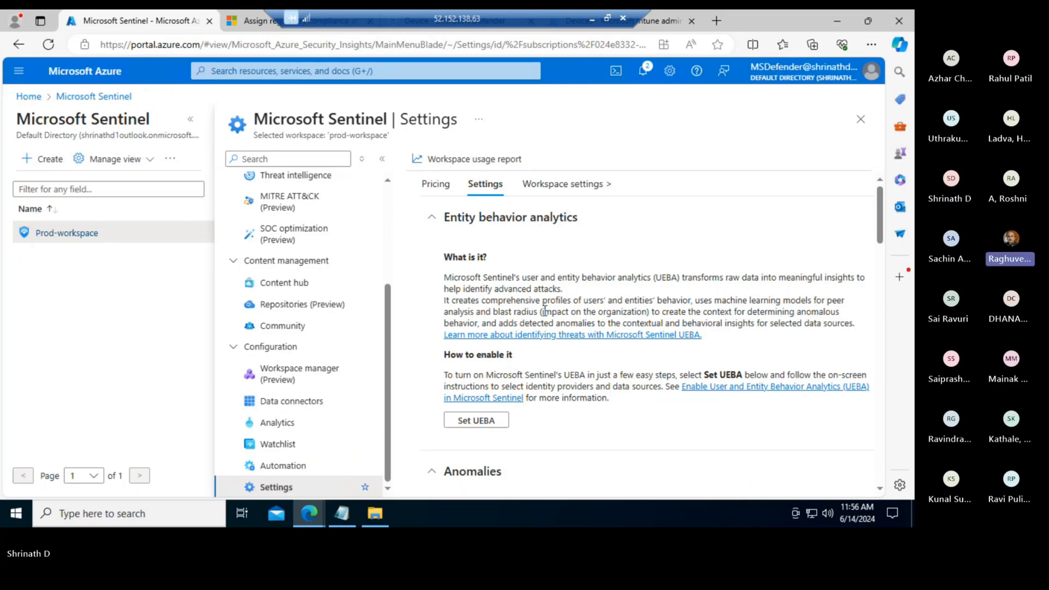
scroll(546, 315, "down", 3)
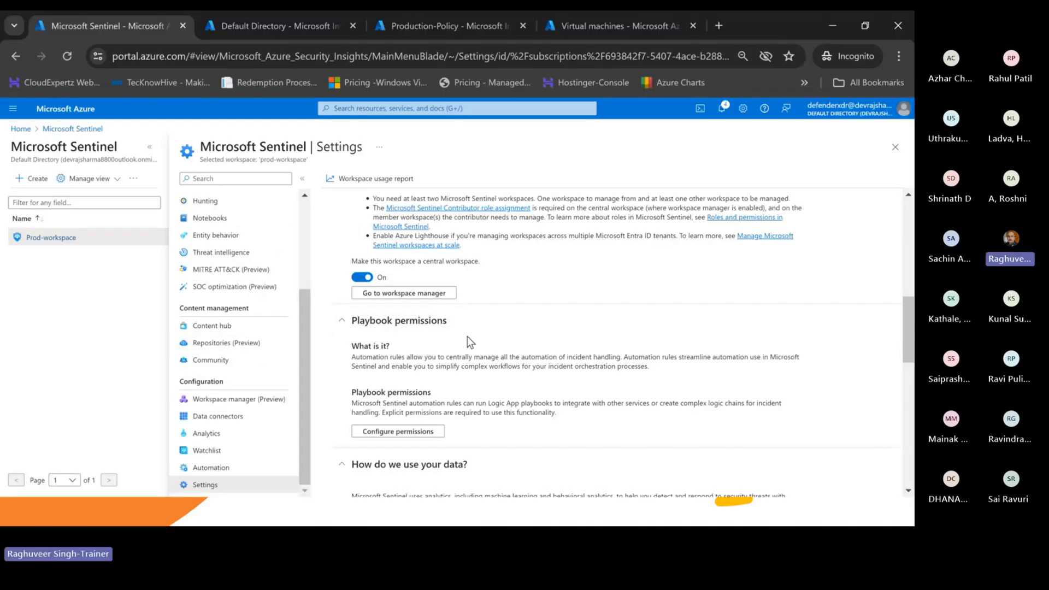
- Scroll the Sentinel Settings page for prod-workspace down and back to the top
scroll(468, 338, "down", 10)
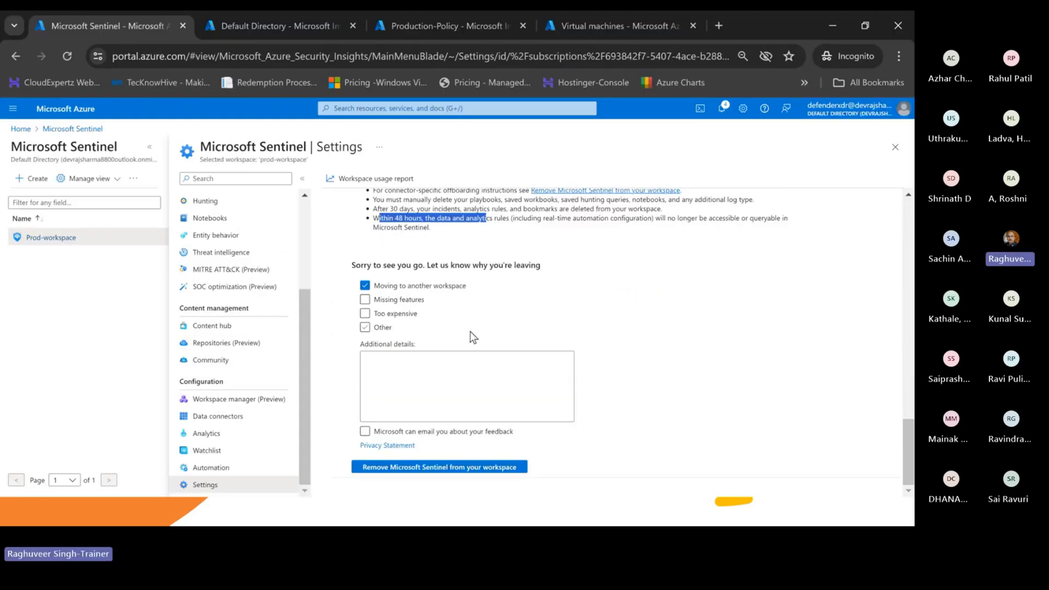
scroll(495, 350, "up", 10)
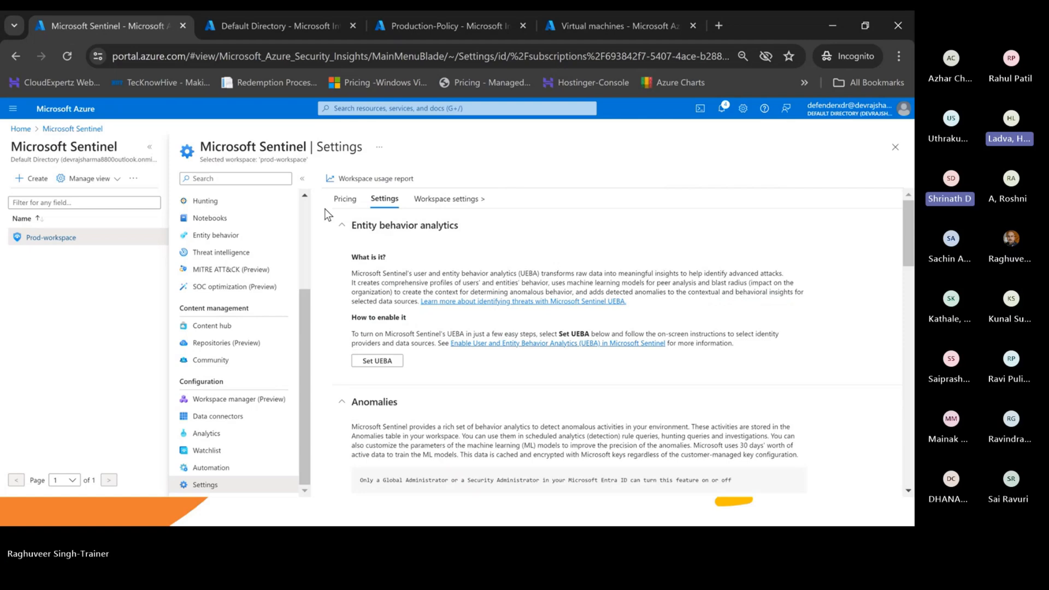
- Open the Prod-workspace Log Analytics workspace
left_click(432, 203)
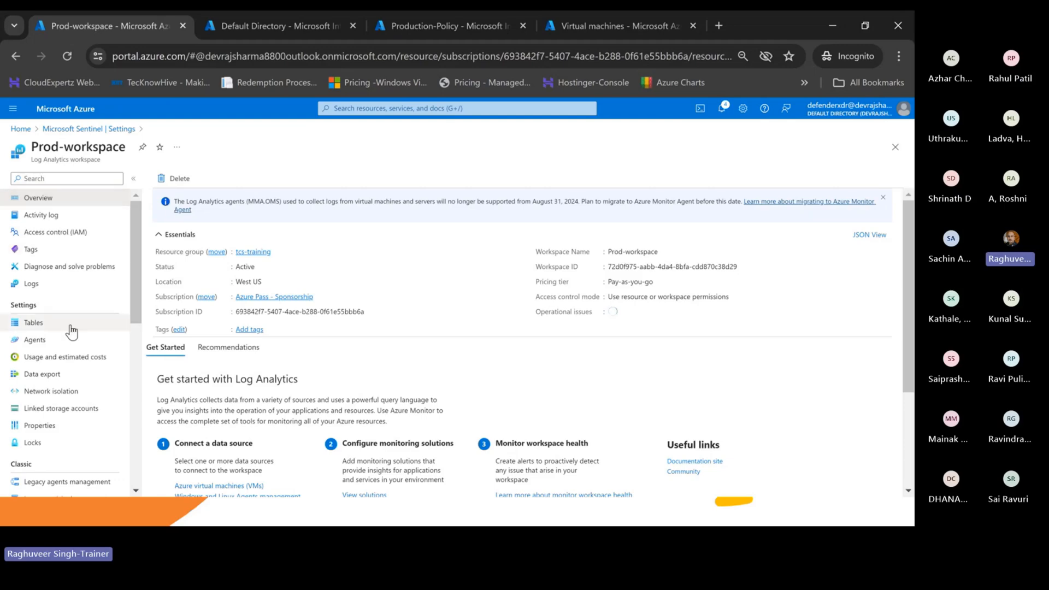
scroll(104, 386, "down", 4)
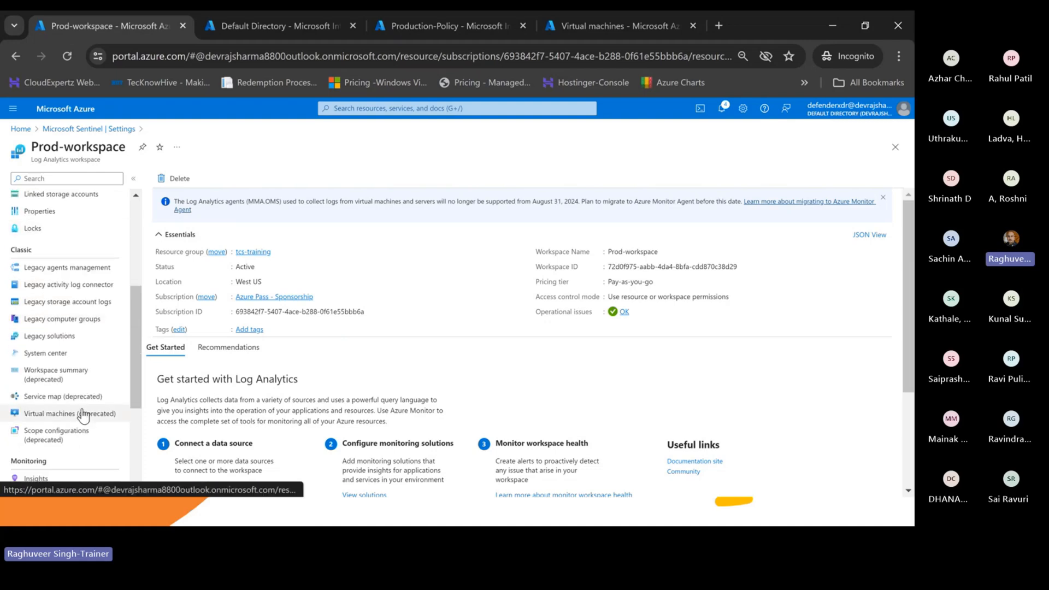
scroll(81, 413, "up", 4)
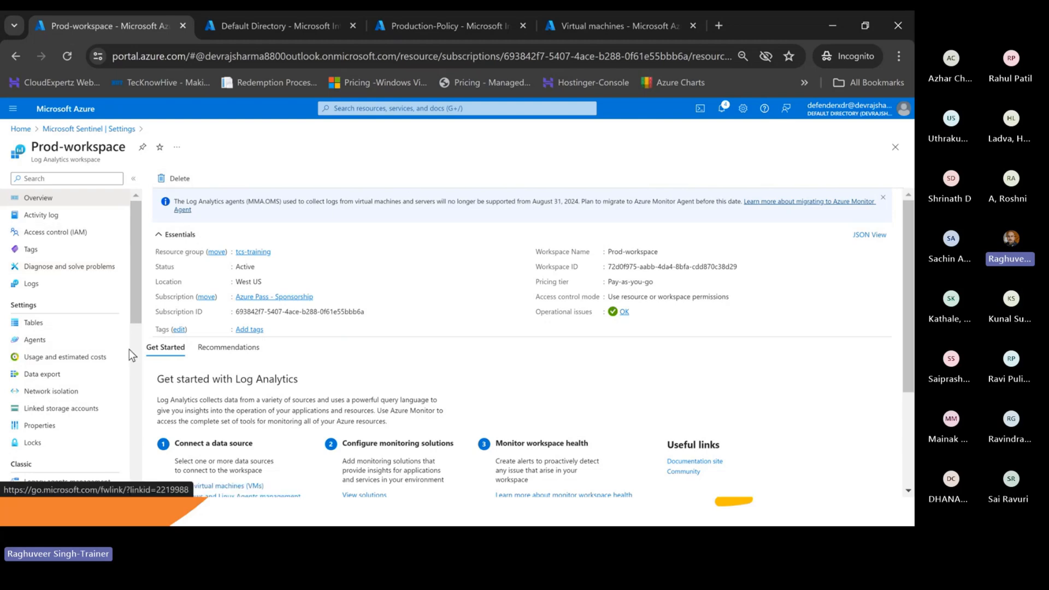
- View Usage and estimated costs, highlighting the Pay-as-you-go Sentinel pricing tier
left_click(76, 359)
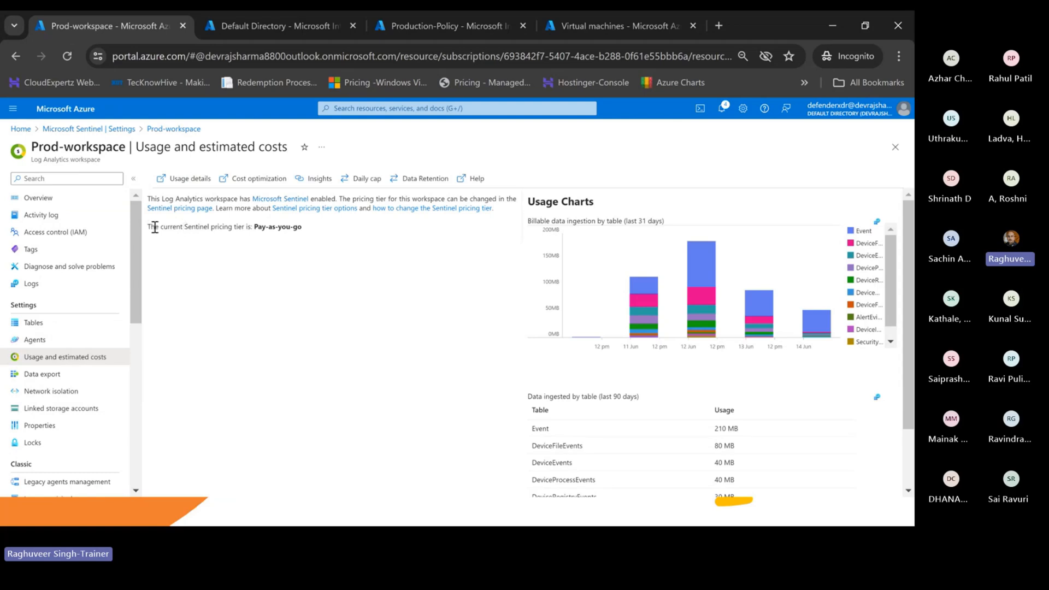
left_click_drag(154, 228, 242, 230)
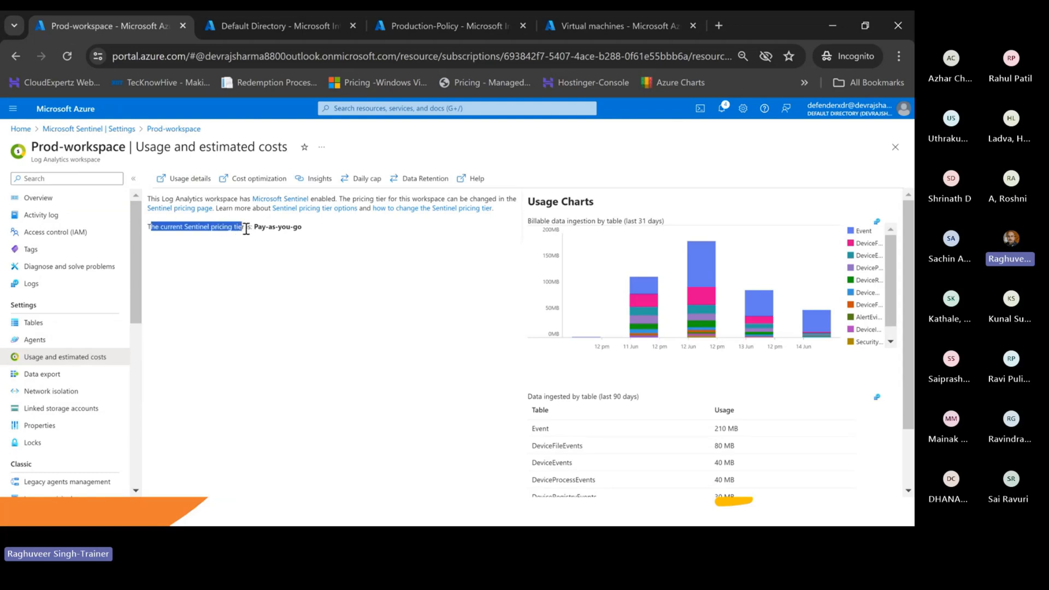
left_click(197, 229)
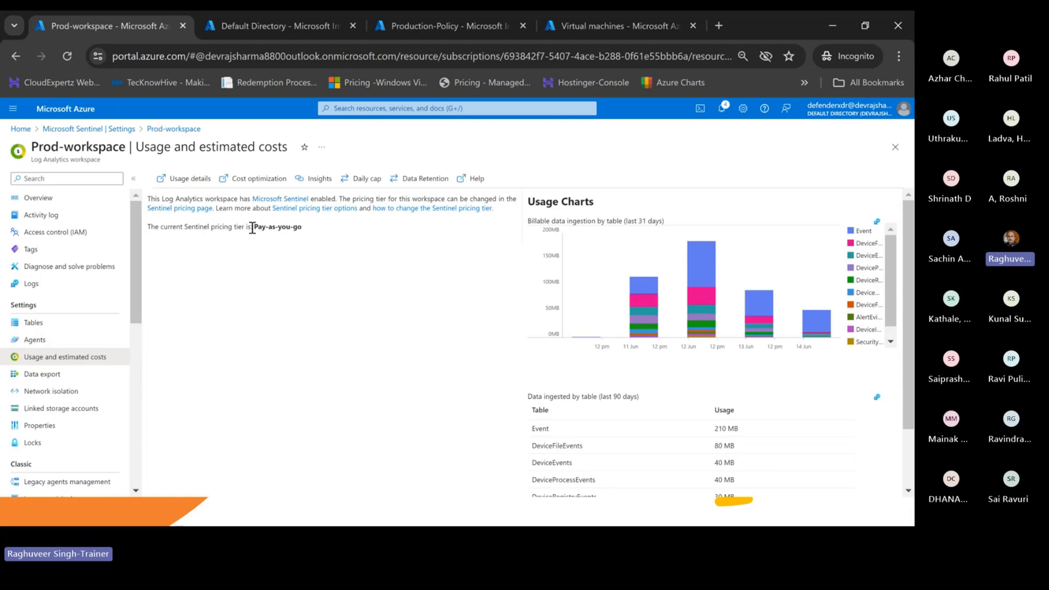
left_click_drag(272, 228, 339, 233)
scroll(416, 379, "down", 2)
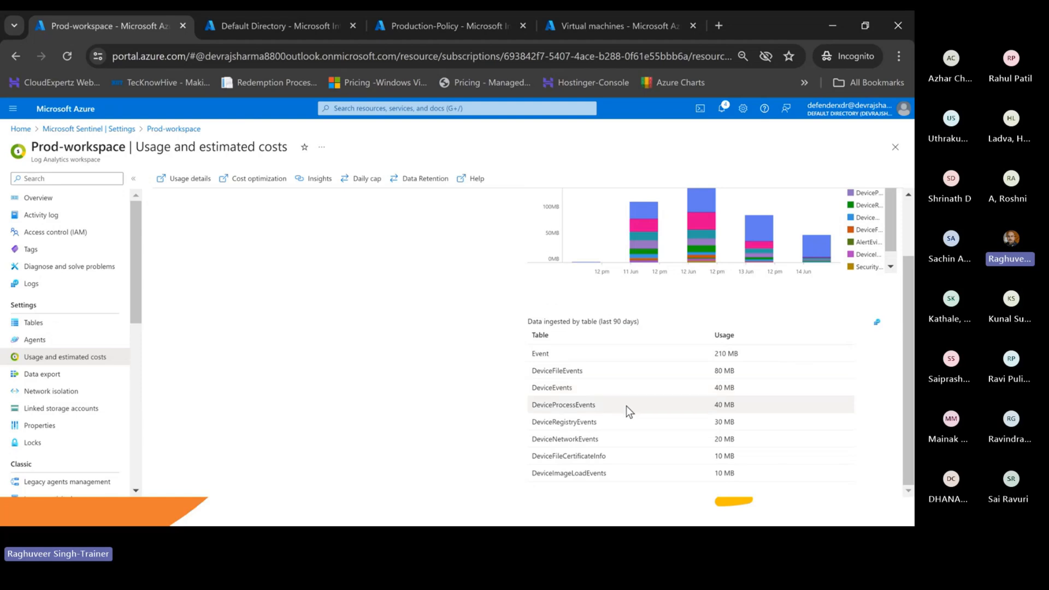
scroll(540, 375, "up", 2)
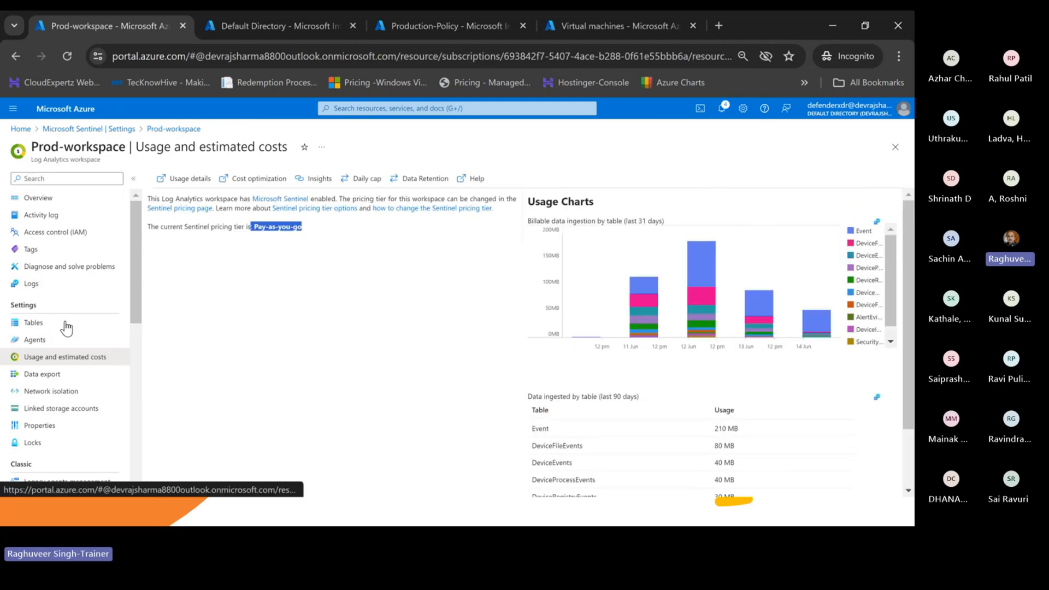
scroll(68, 348, "down", 7)
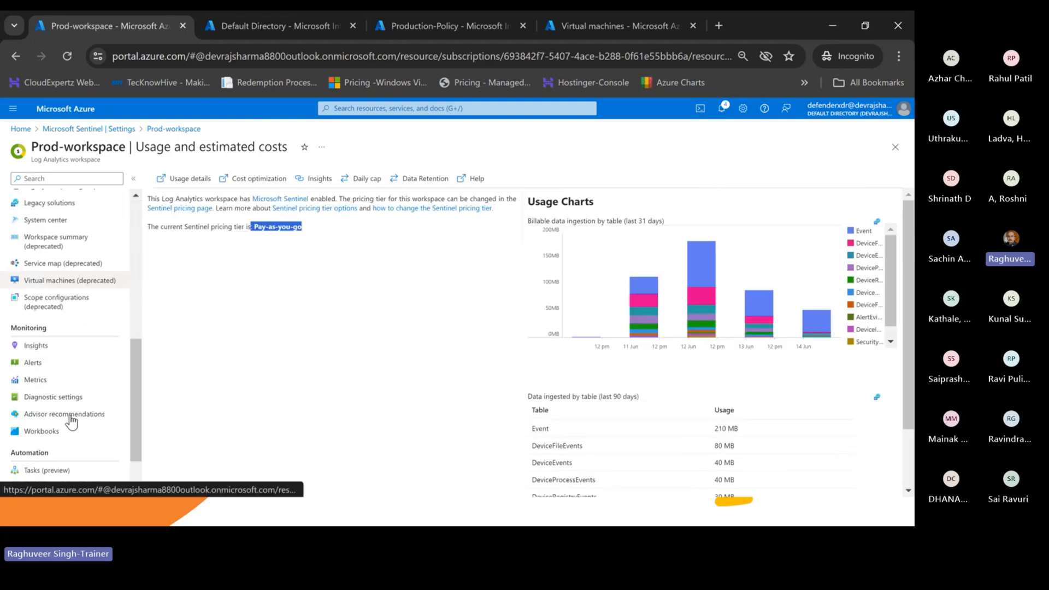
scroll(43, 383, "down", 2)
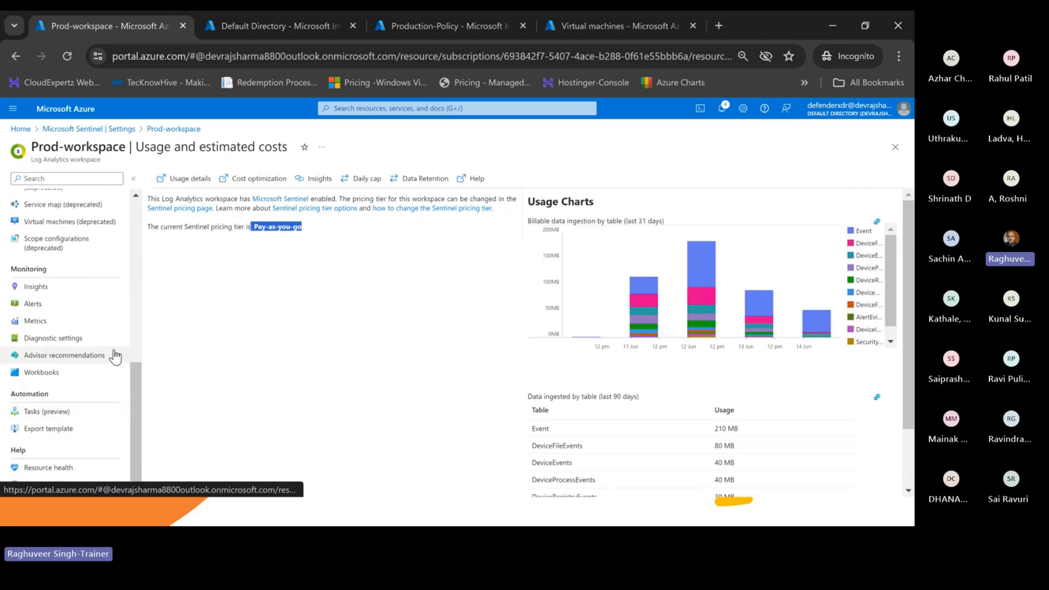
- Open the workspace's Workbooks gallery and browse the available templates
left_click(59, 375)
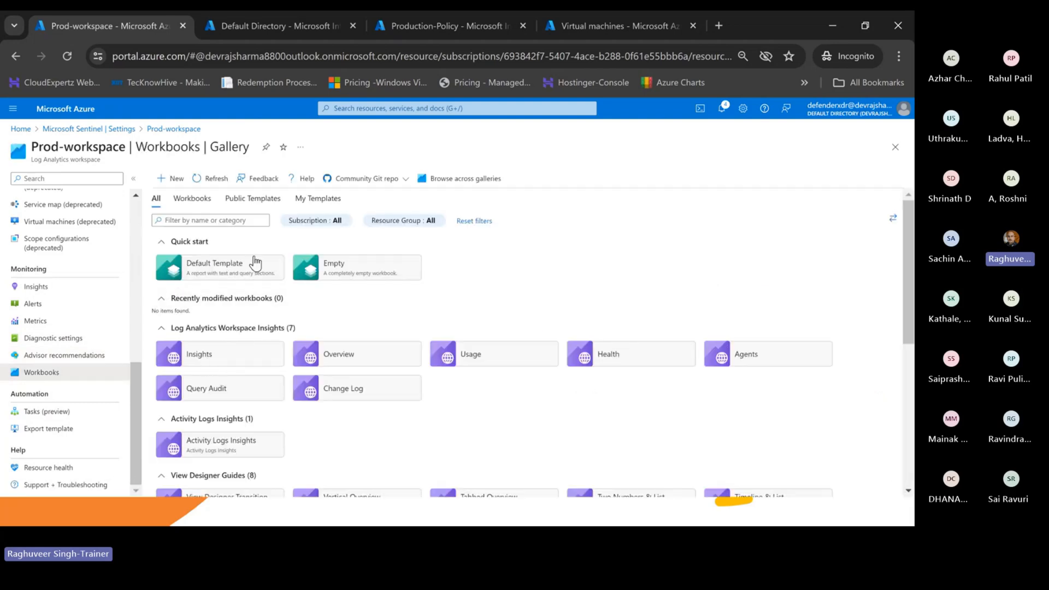
scroll(262, 391, "down", 3)
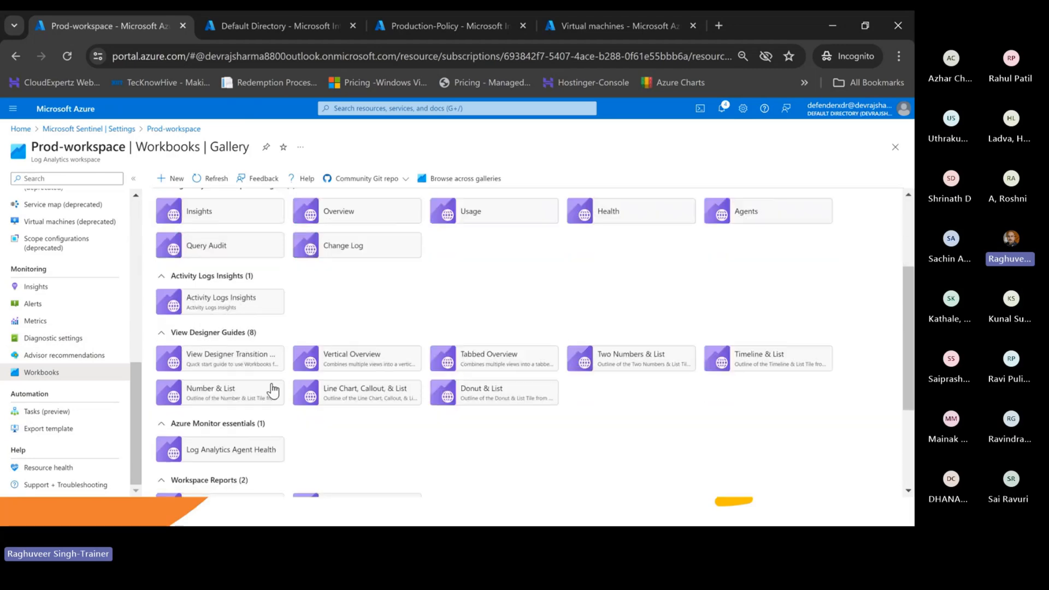
scroll(281, 390, "up", 3)
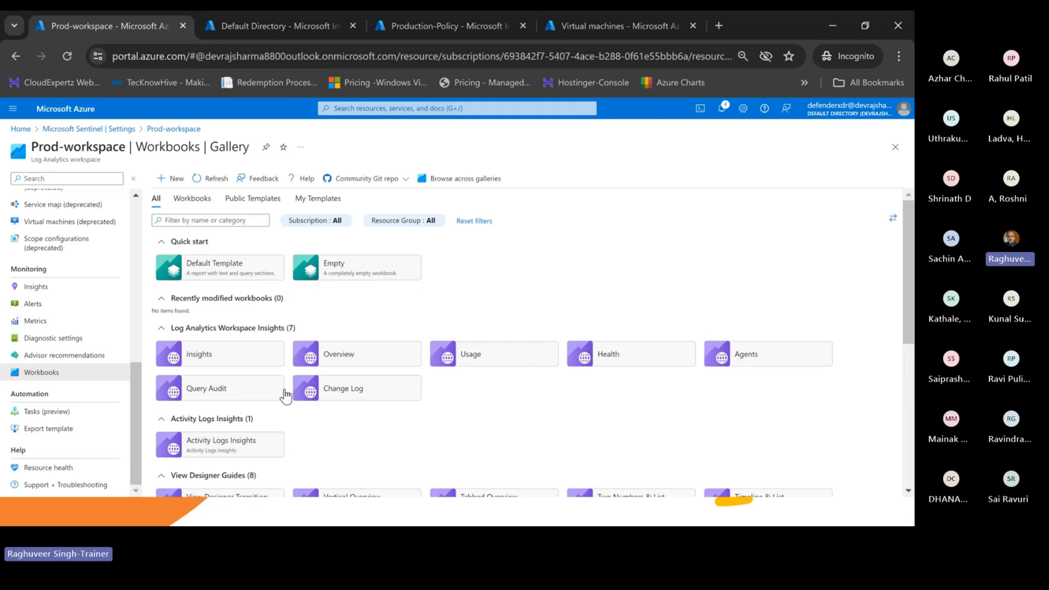
scroll(377, 426, "down", 4)
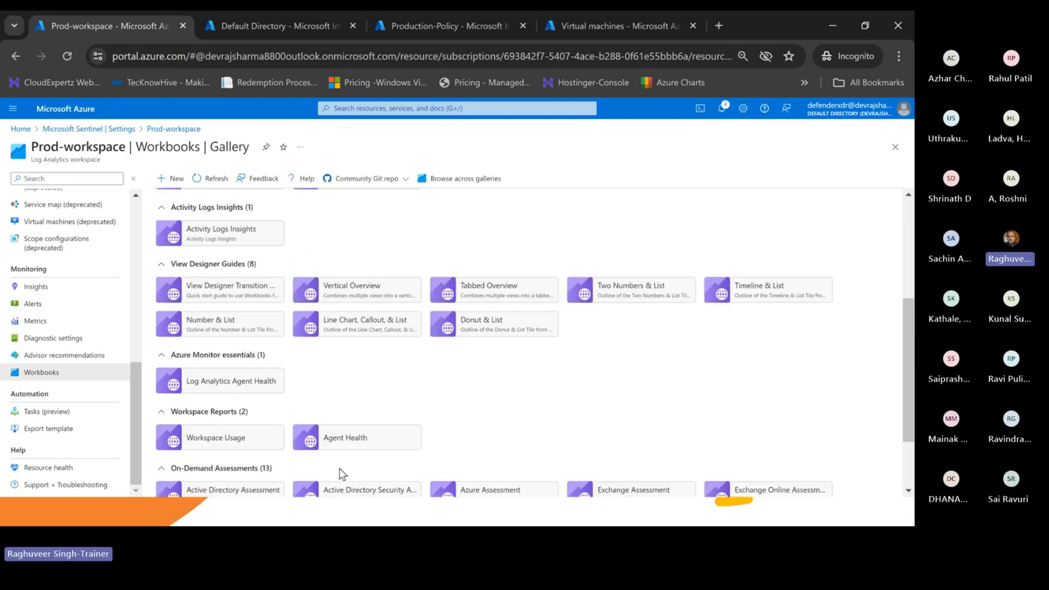
scroll(300, 386, "down", 2)
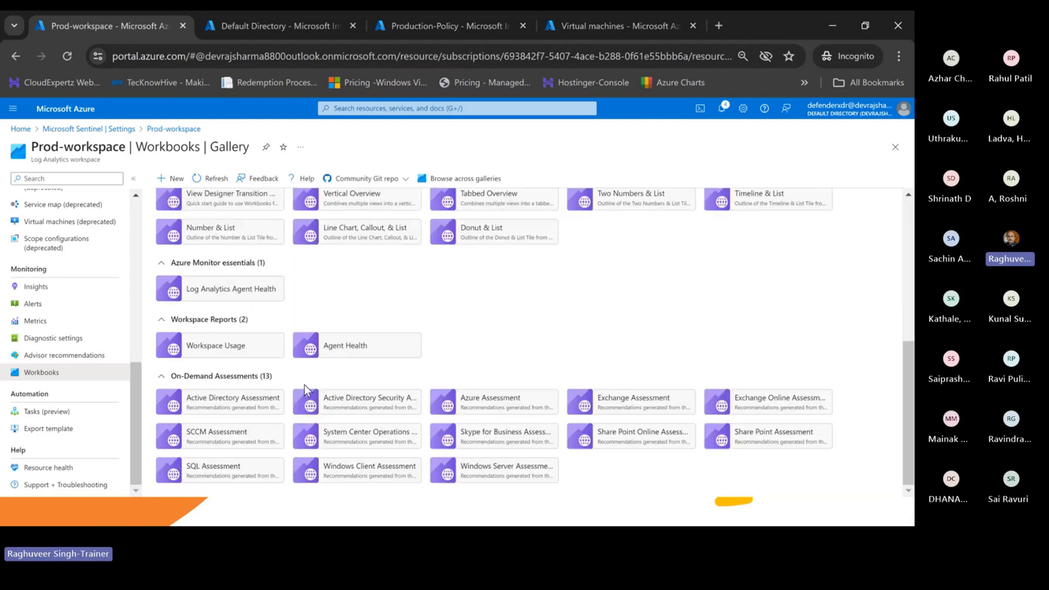
- Open the Workspace Usage workbook and review its last-15-minutes table sizes, Event largest
left_click(217, 348)
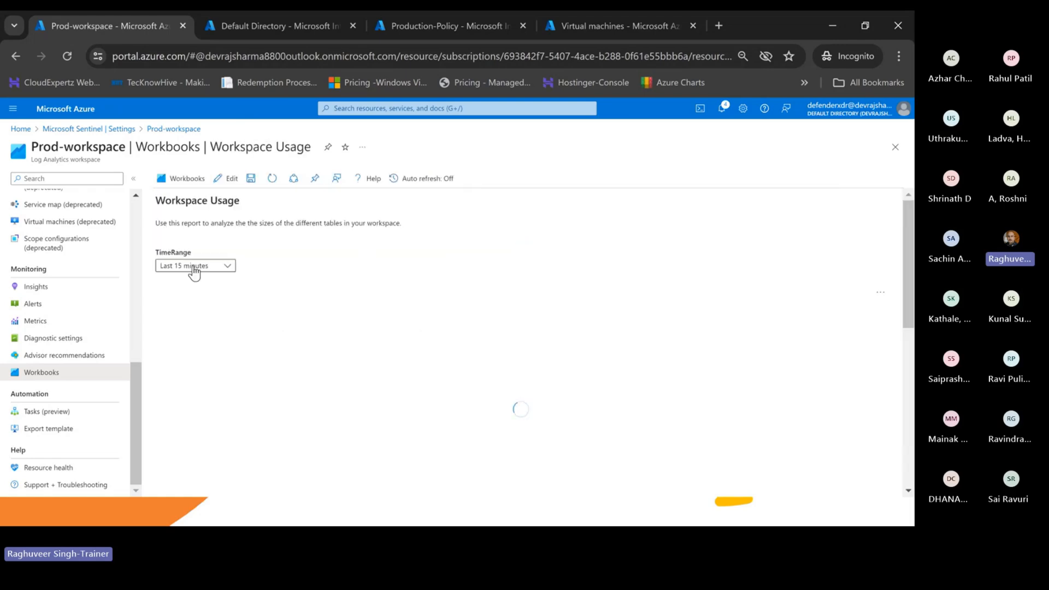
left_click(206, 277)
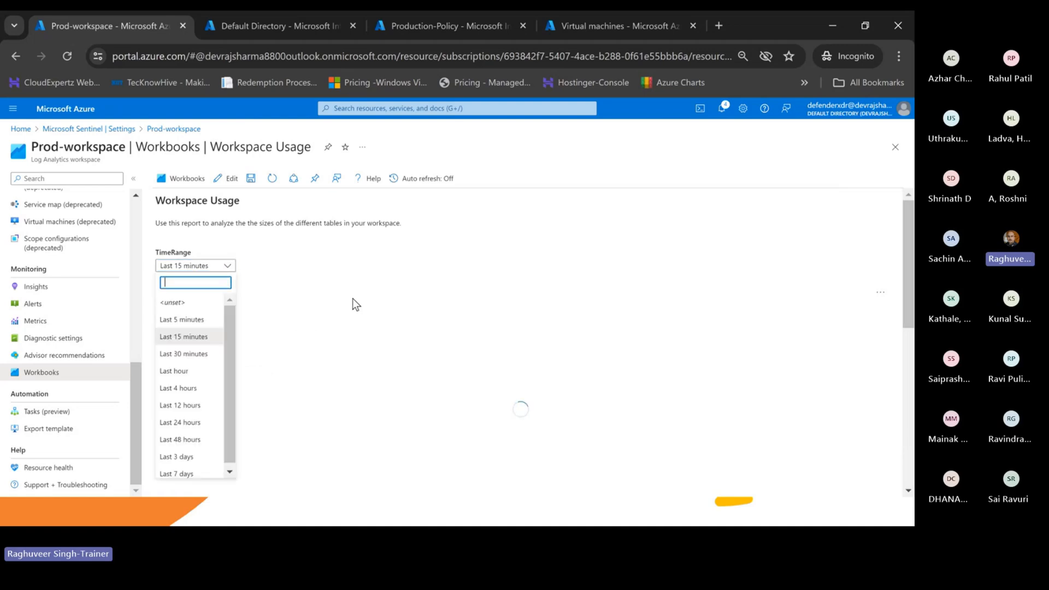
left_click(353, 299)
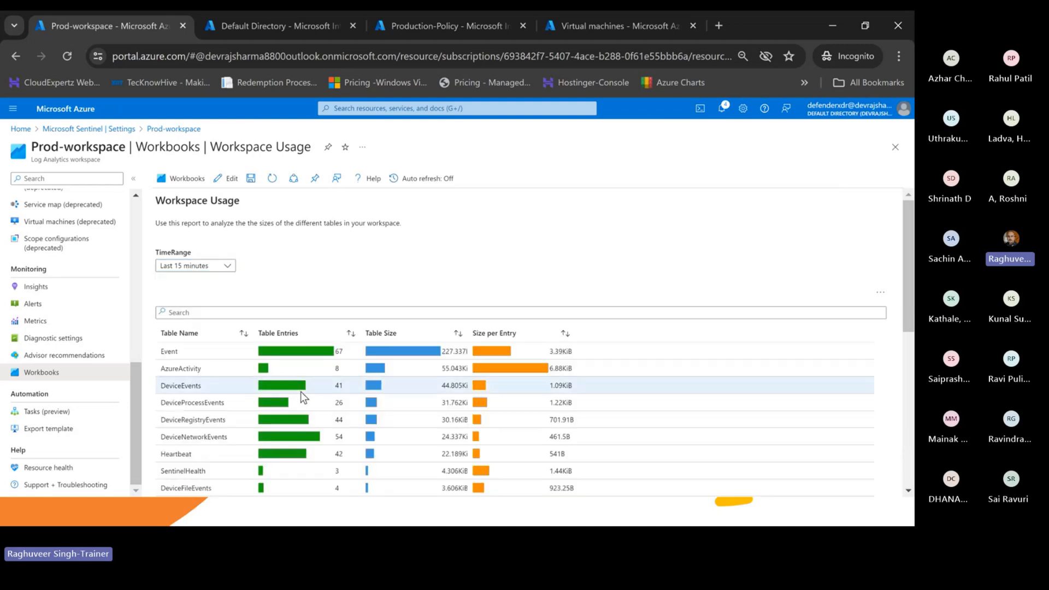
scroll(386, 323, "down", 5)
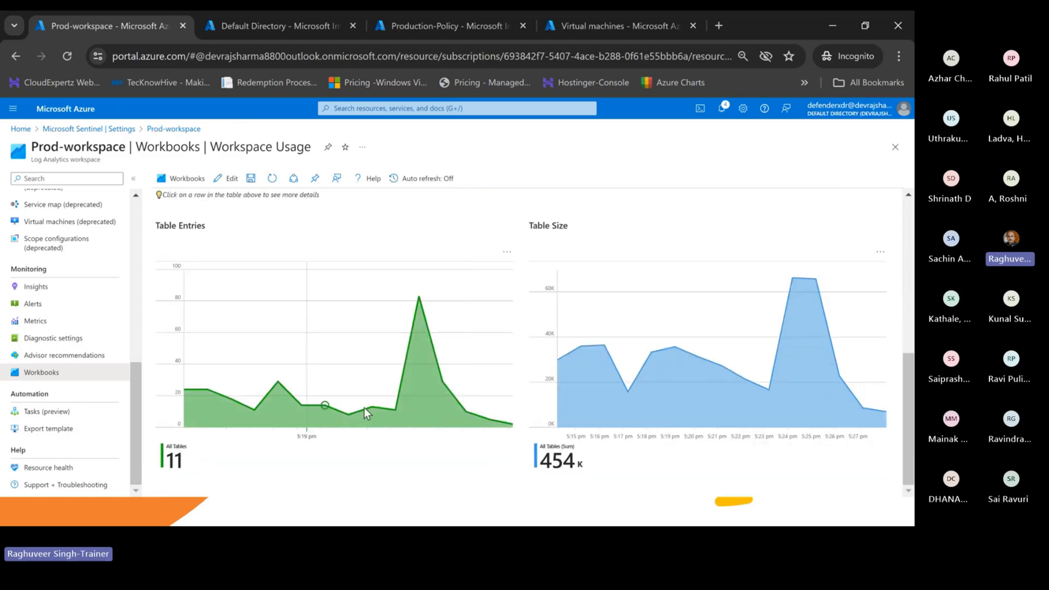
scroll(445, 344, "up", 8)
scroll(284, 364, "down", 2)
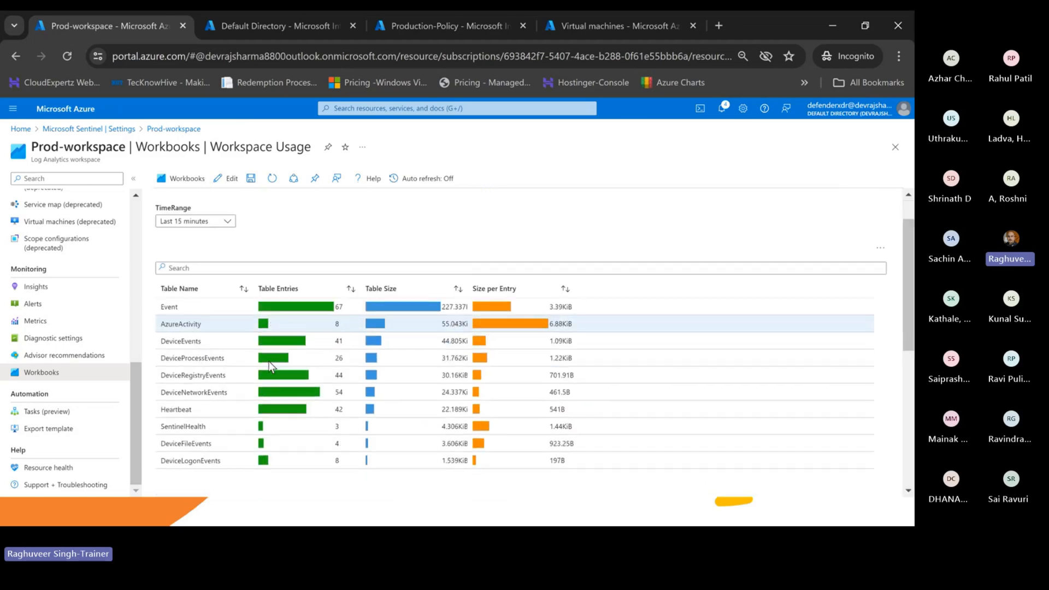
scroll(390, 366, "down", 5)
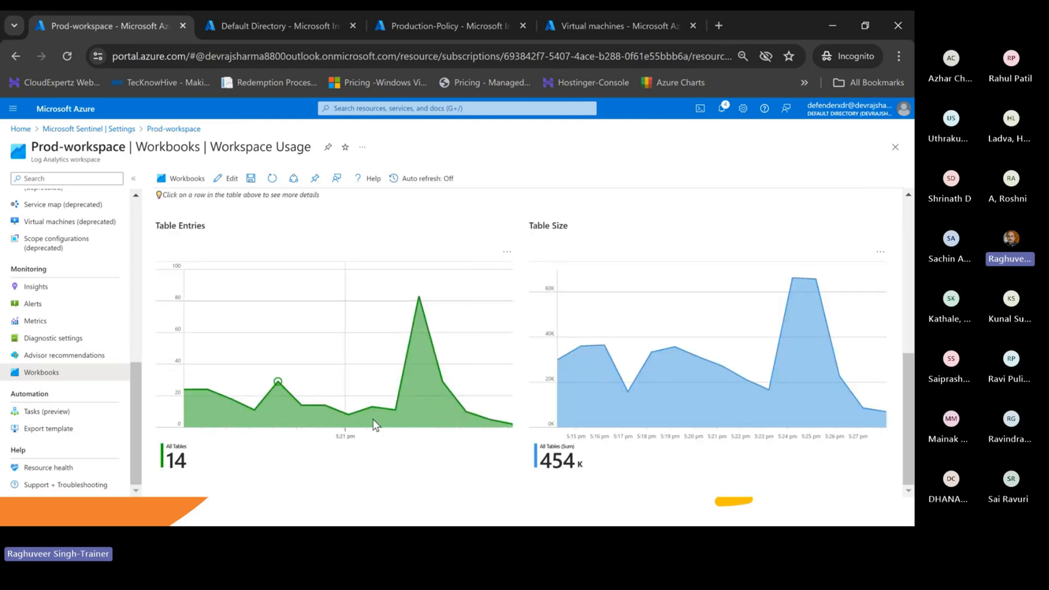
scroll(375, 371, "up", 6)
left_click(373, 108)
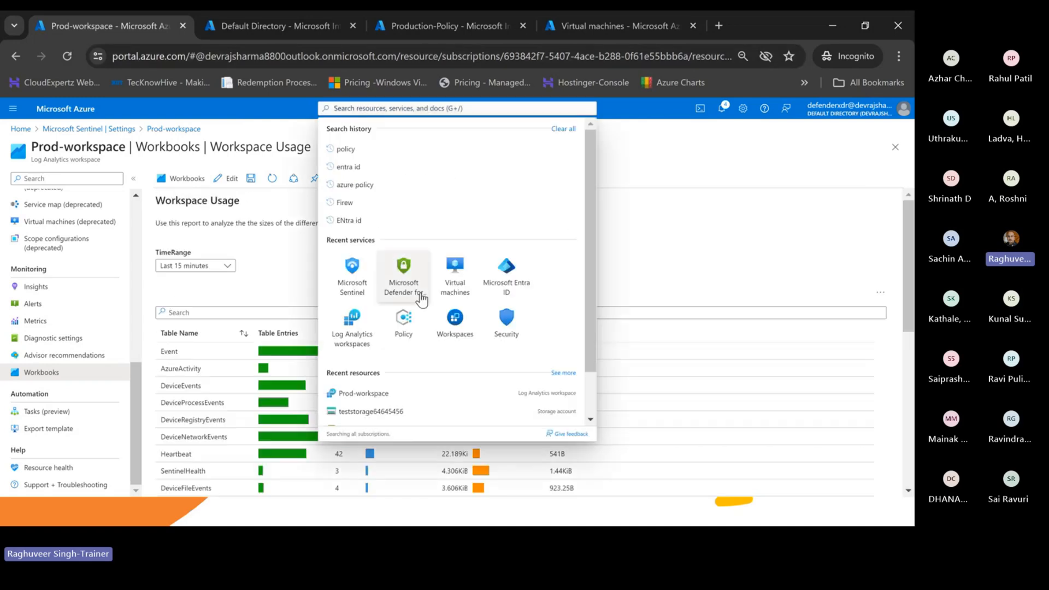
- Open Sentinel for Prod-workspace and view the saved Workspace Usage Report workbook
left_click(355, 279)
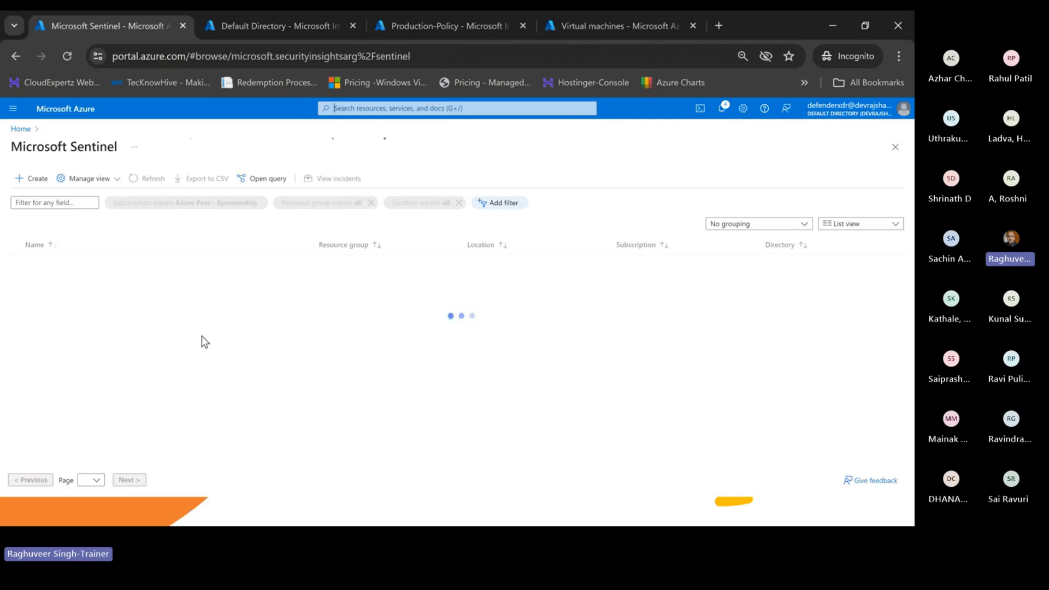
left_click(70, 266)
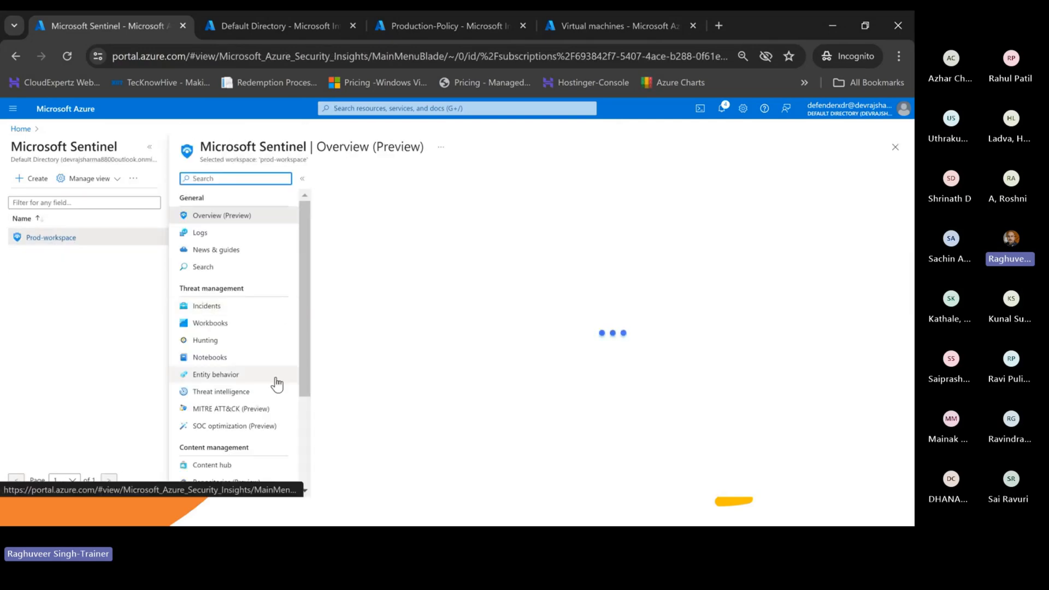
scroll(273, 381, "down", 3)
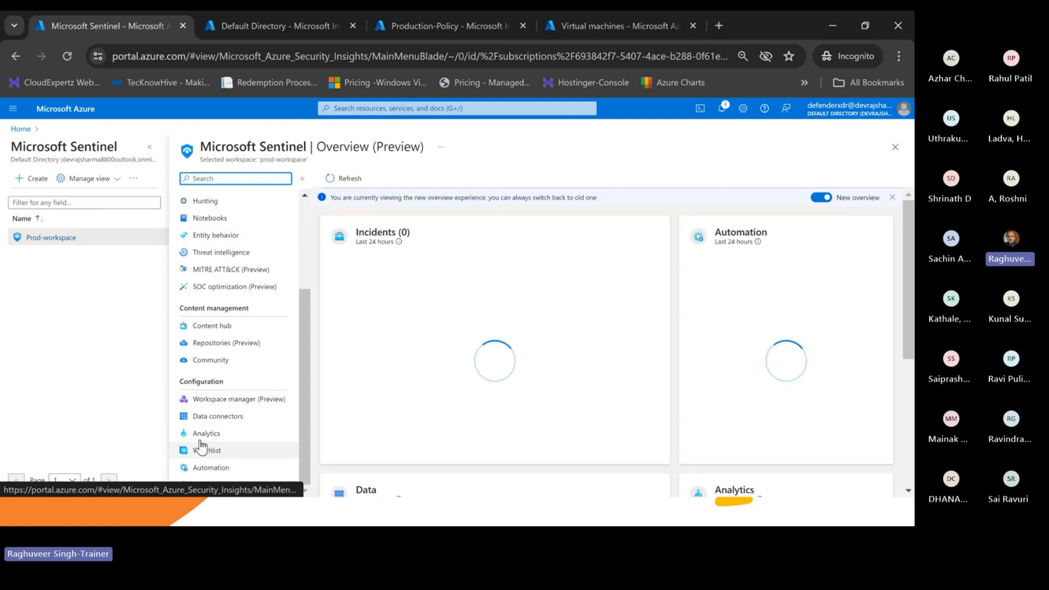
scroll(222, 338, "up", 3)
left_click(213, 323)
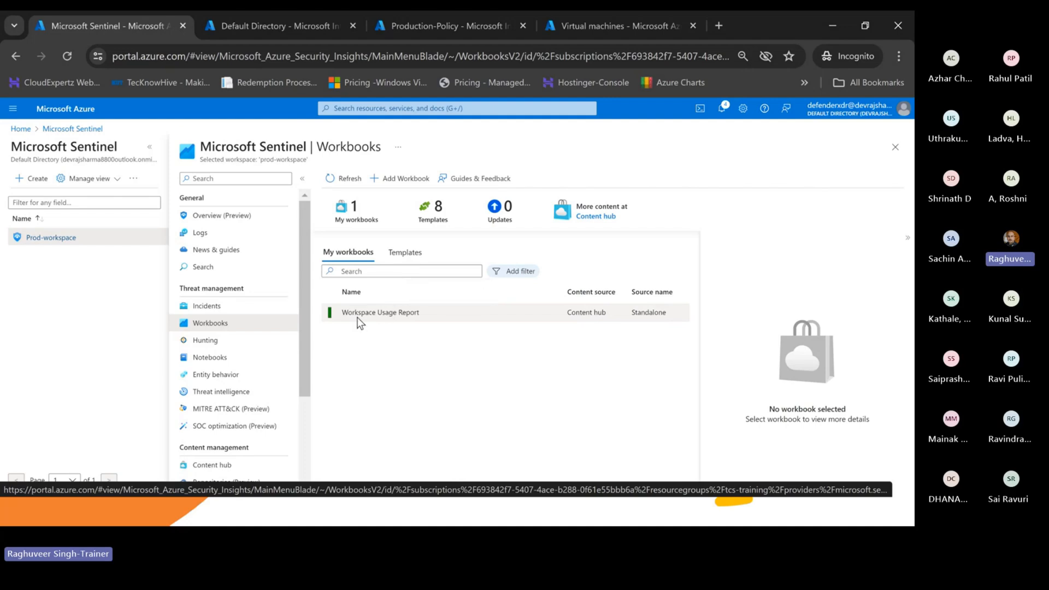
left_click(373, 314)
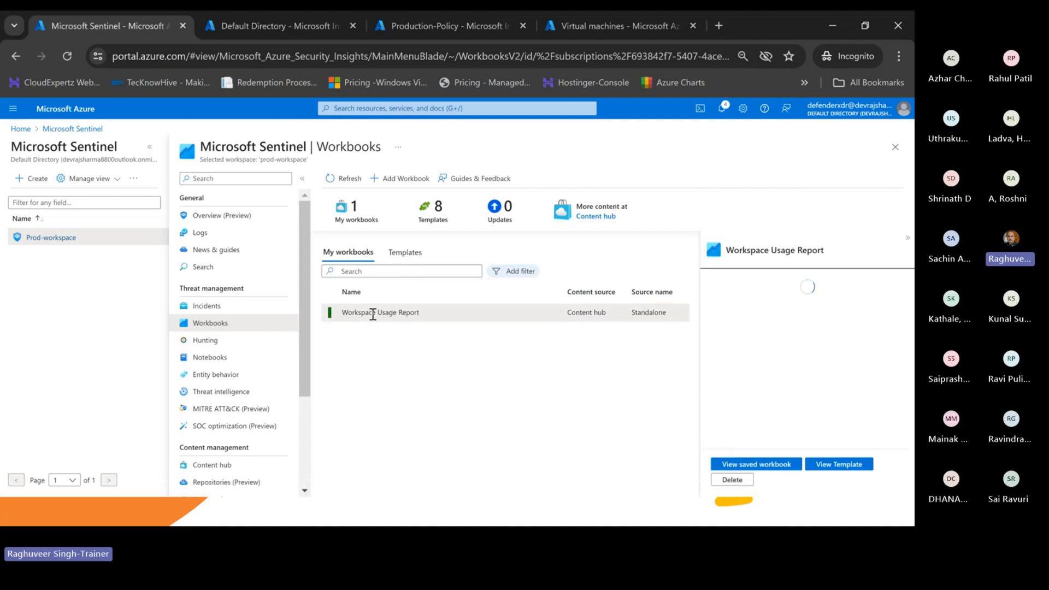
left_click(759, 464)
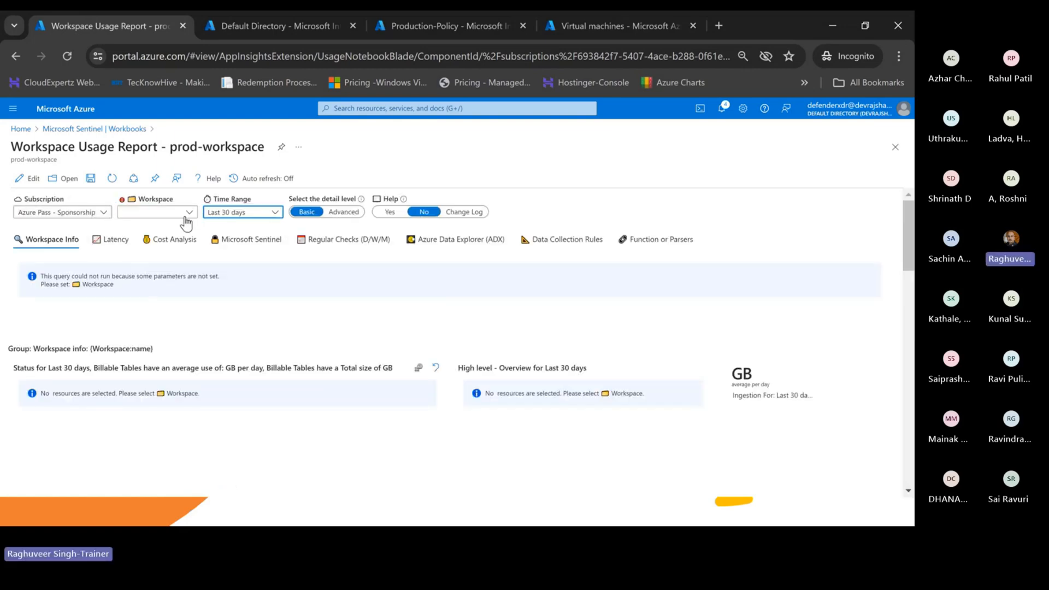
- Run the Workspace Usage Report against Prod-workspace and scroll through the results
left_click(186, 213)
left_click(136, 229)
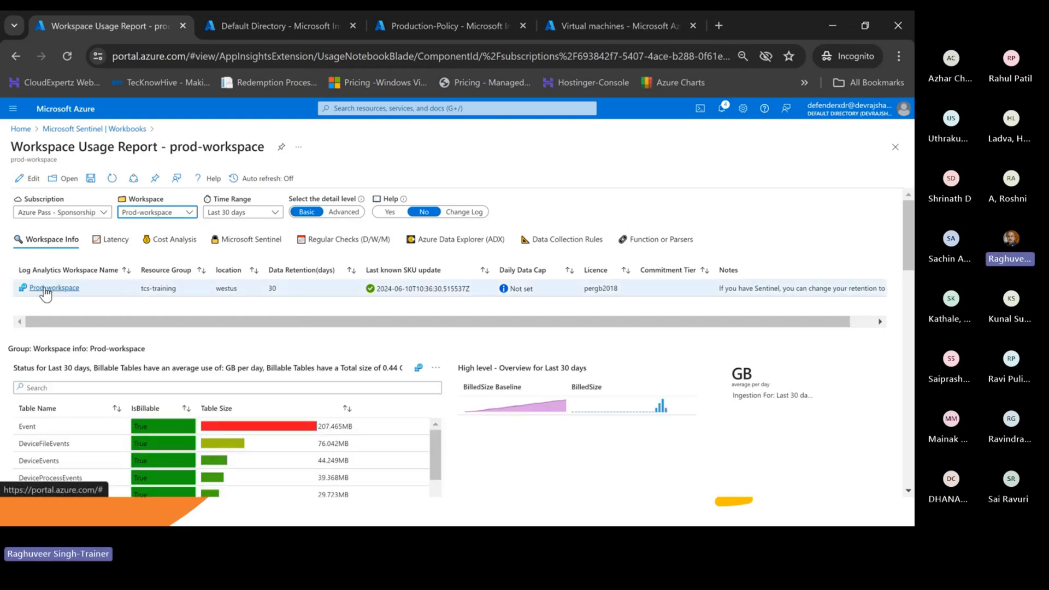
scroll(215, 310, "down", 1)
scroll(257, 301, "down", 1)
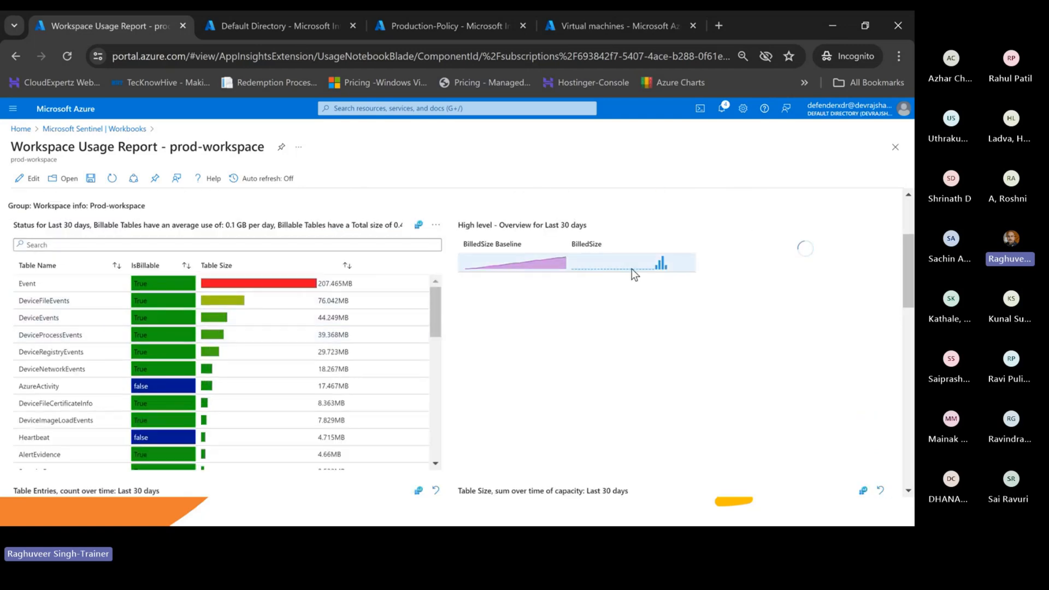
scroll(644, 311, "down", 5)
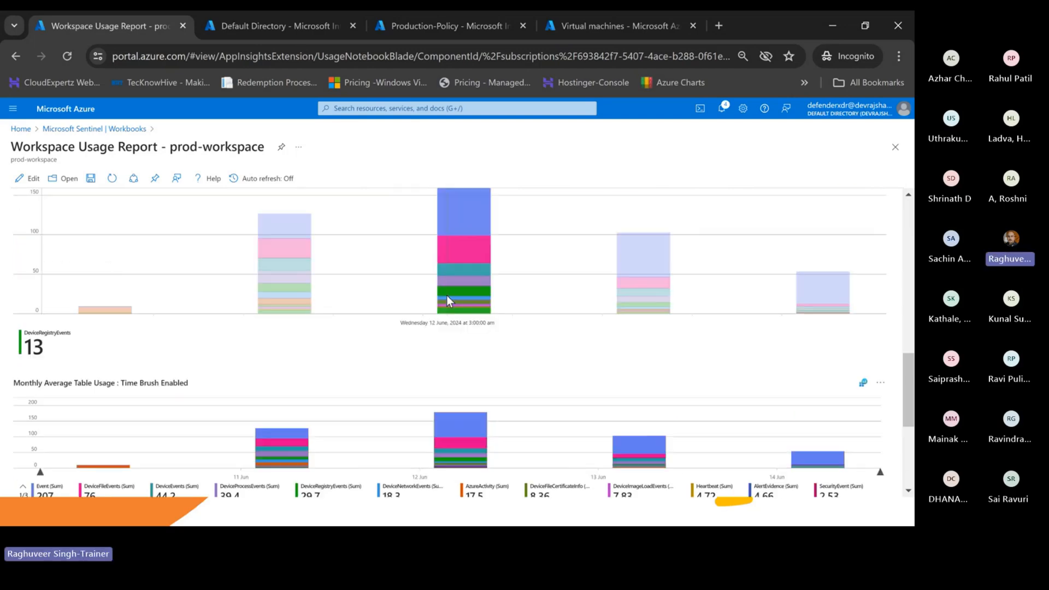
scroll(491, 305, "down", 5)
scroll(482, 308, "down", 1)
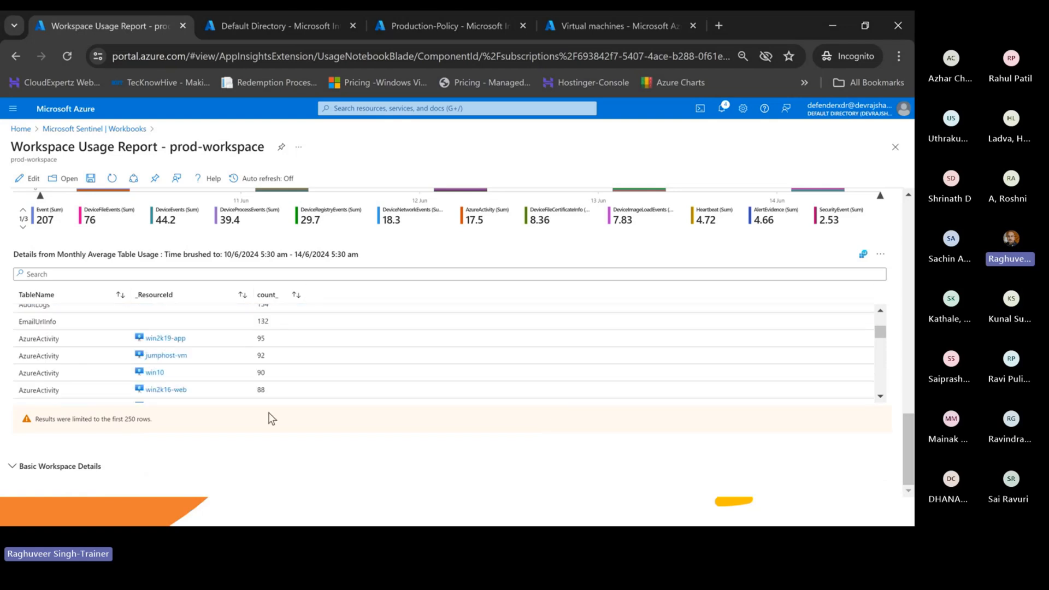
- Expand Basic Workspace Details, inspect the Data Analyzed row, then return to Sentinel Workbooks
left_click(16, 470)
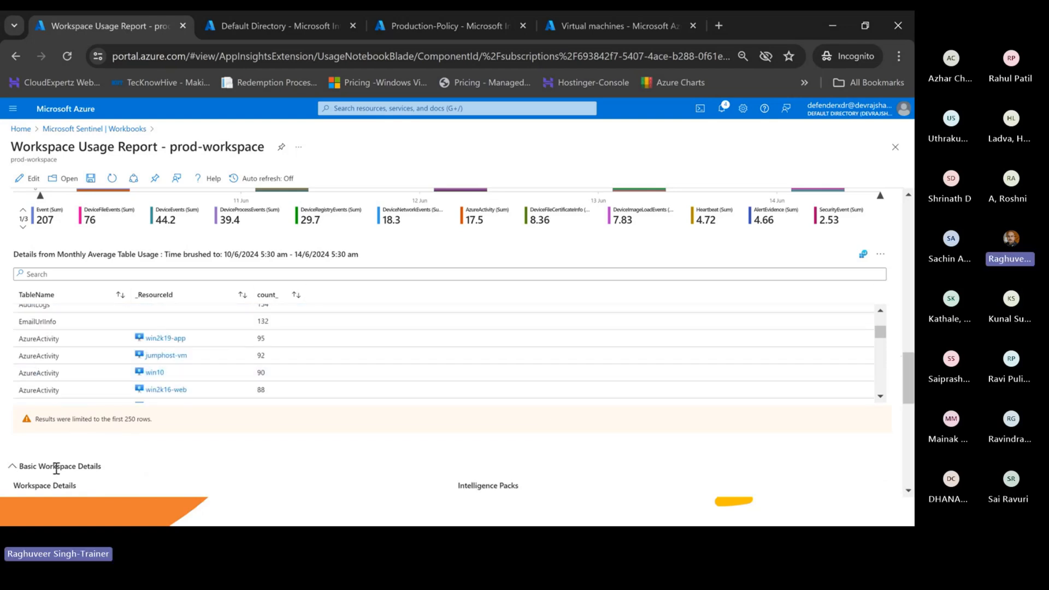
scroll(77, 464, "down", 5)
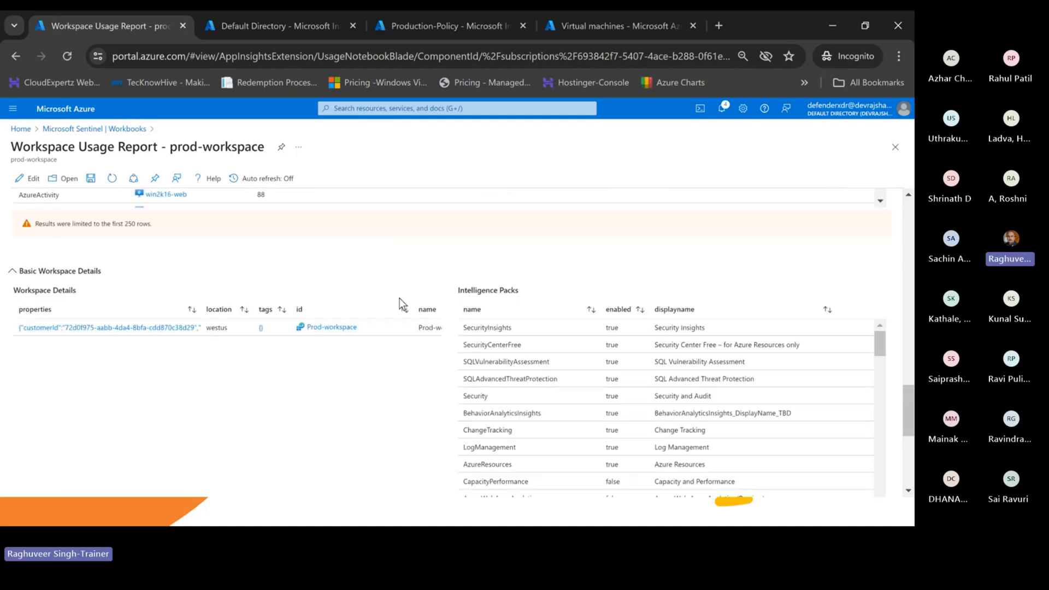
scroll(103, 346, "down", 5)
scroll(88, 342, "down", 1)
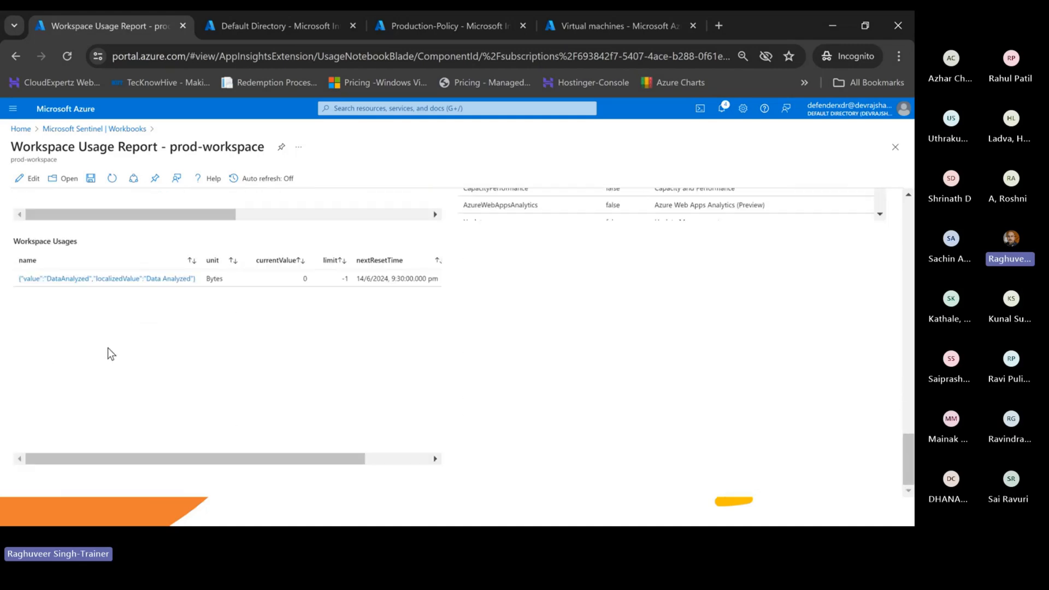
left_click(71, 283)
scroll(238, 328, "up", 5)
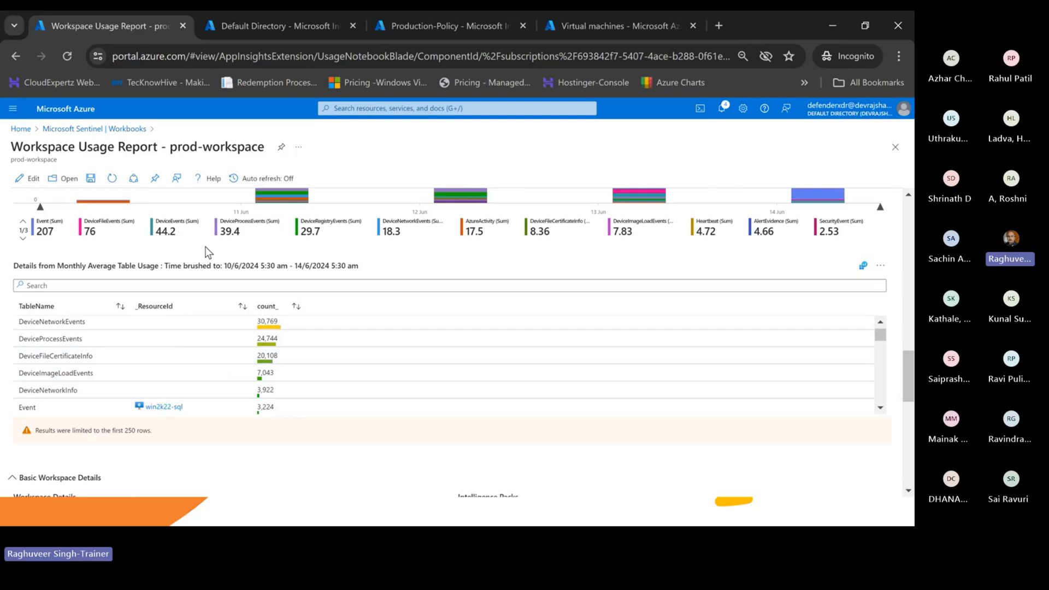
left_click(94, 129)
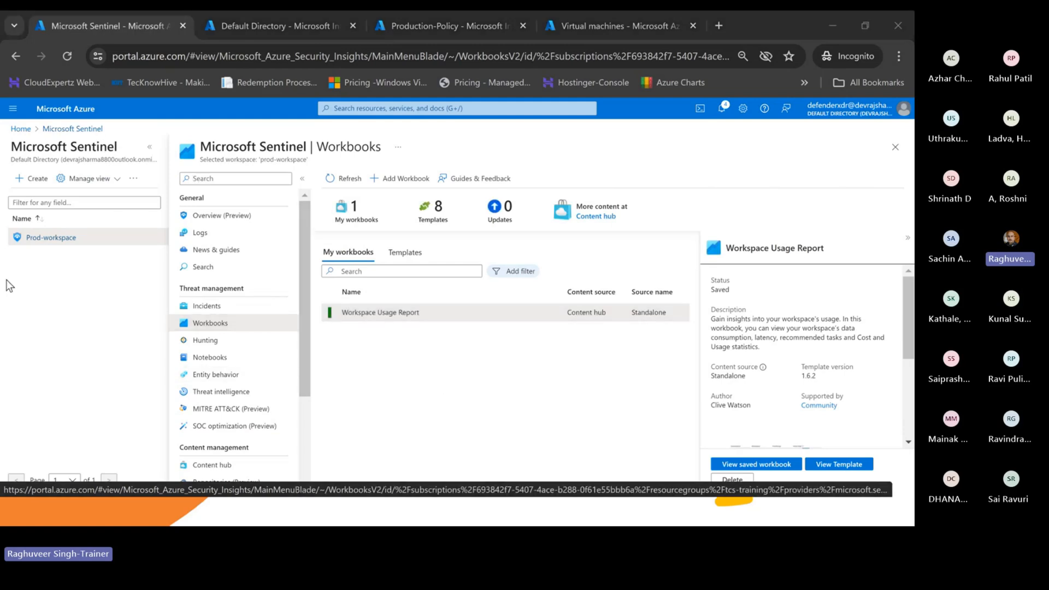
- Add a 'Workspace usage workbook' bullet to the Word capabilities list and save the document
key("alt+Tab")
left_click(481, 308)
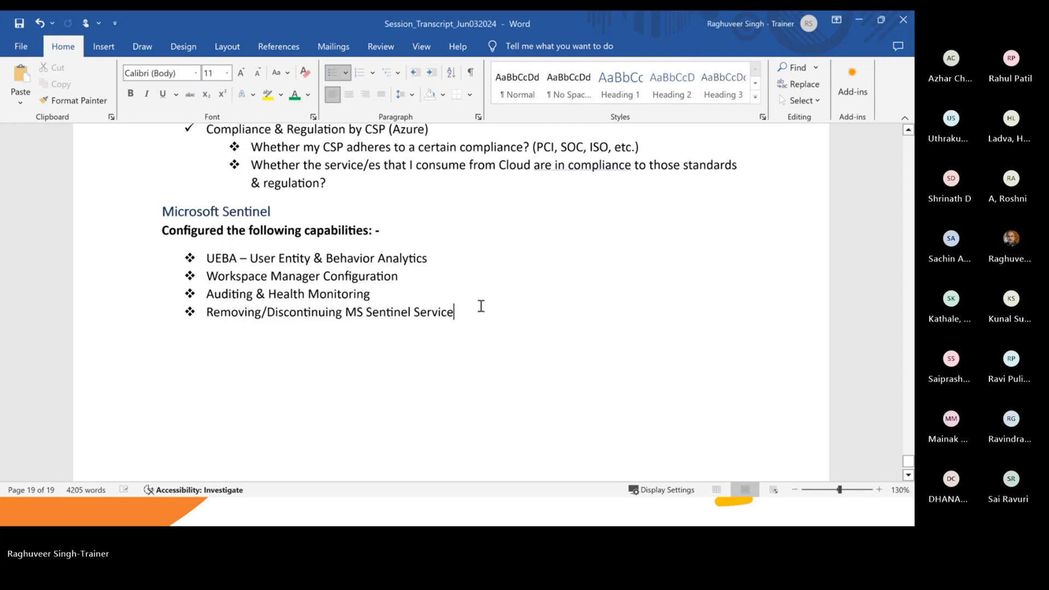
key("Return")
type("k")
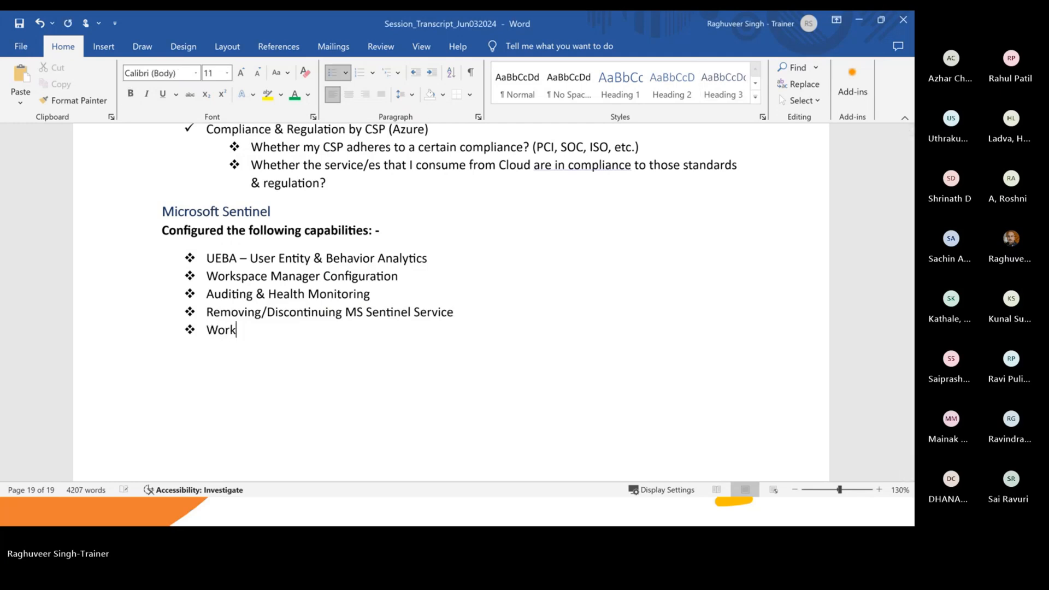
type("space usage workbook")
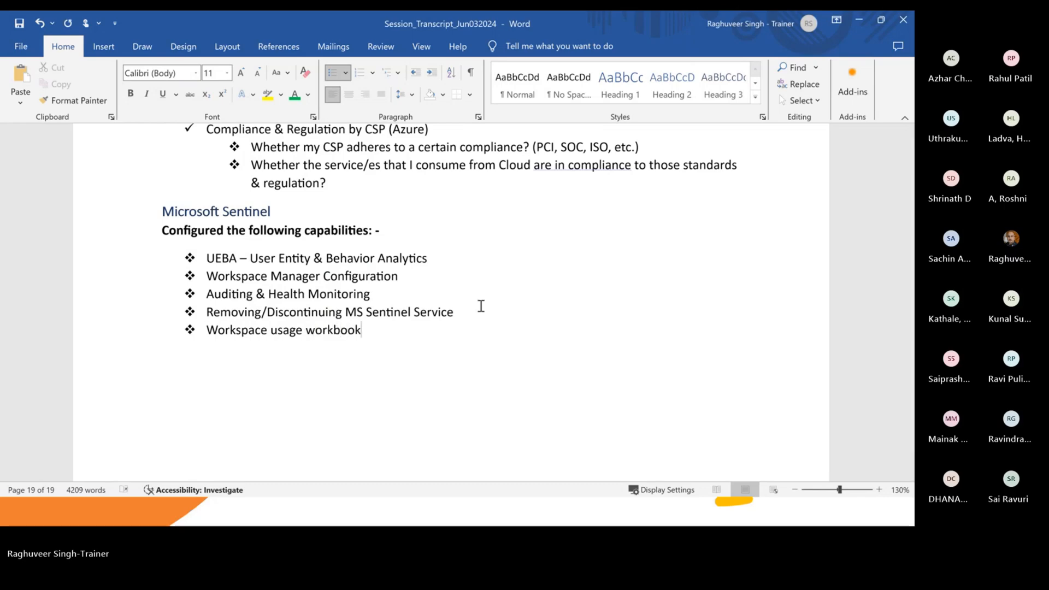
key("ctrl+s")
key("alt+Tab")
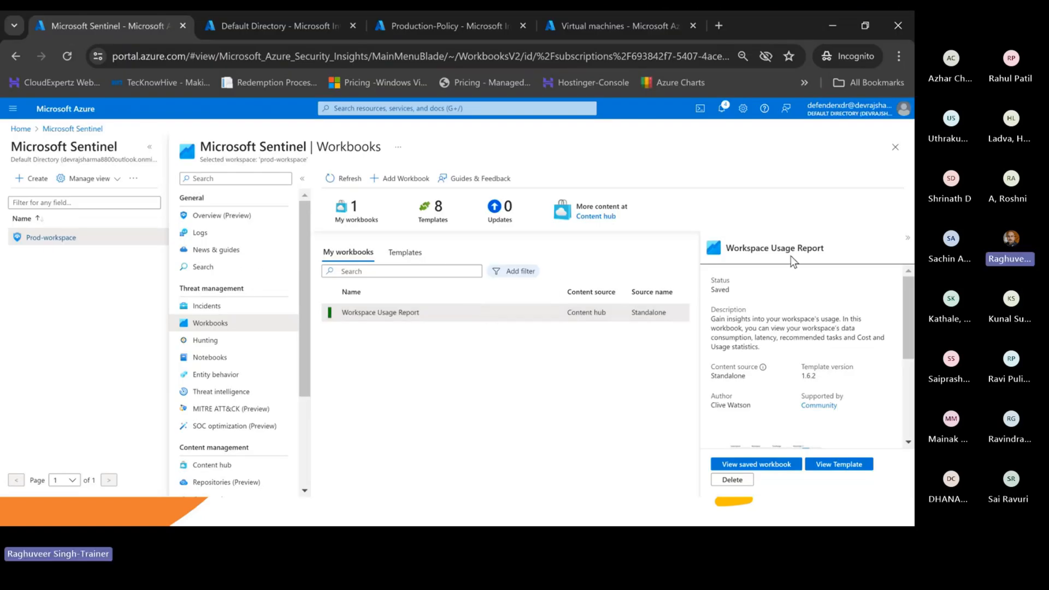
- Close Workbooks and open the Sentinel Overview for Prod-workspace, scrolling through it
left_click(895, 147)
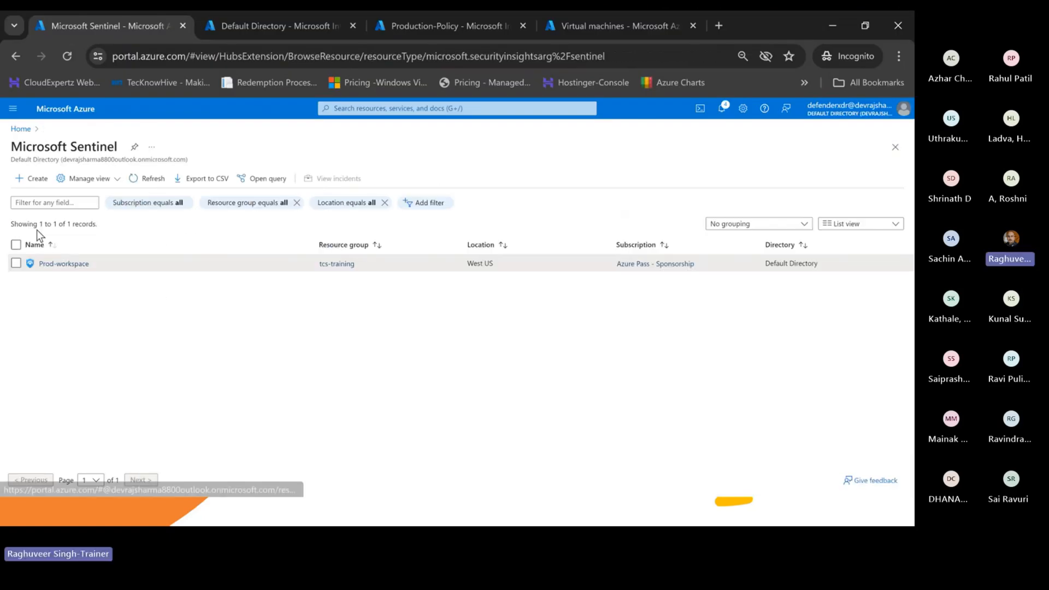
left_click(54, 264)
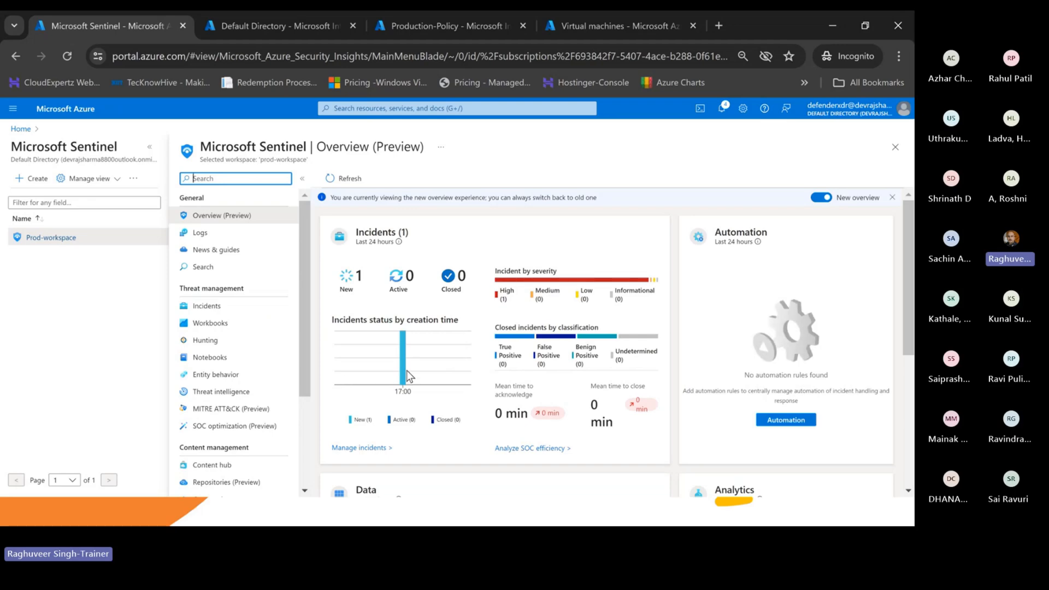
scroll(407, 373, "down", 5)
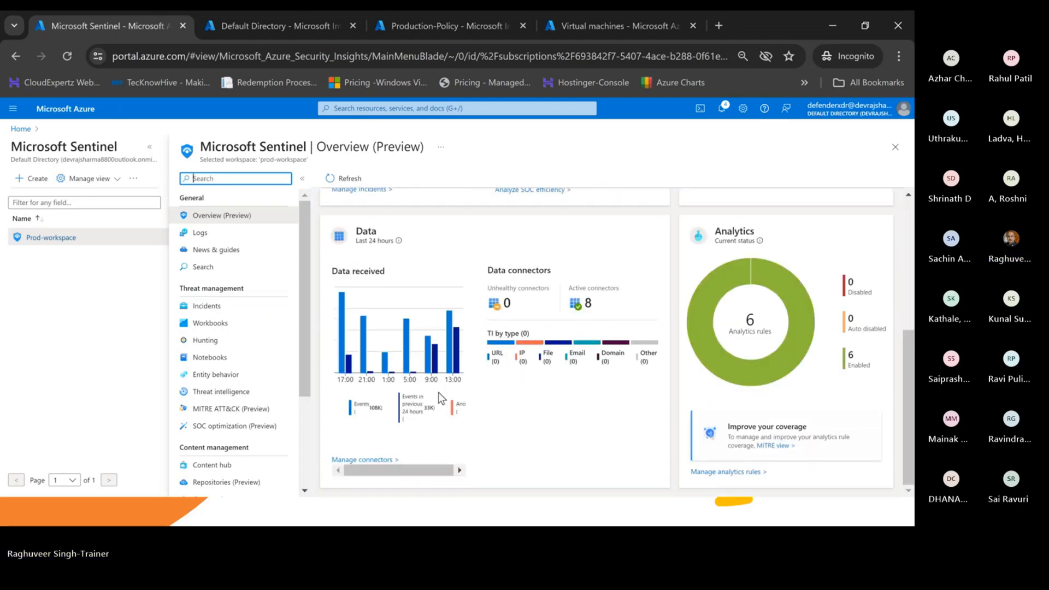
scroll(469, 224, "up", 5)
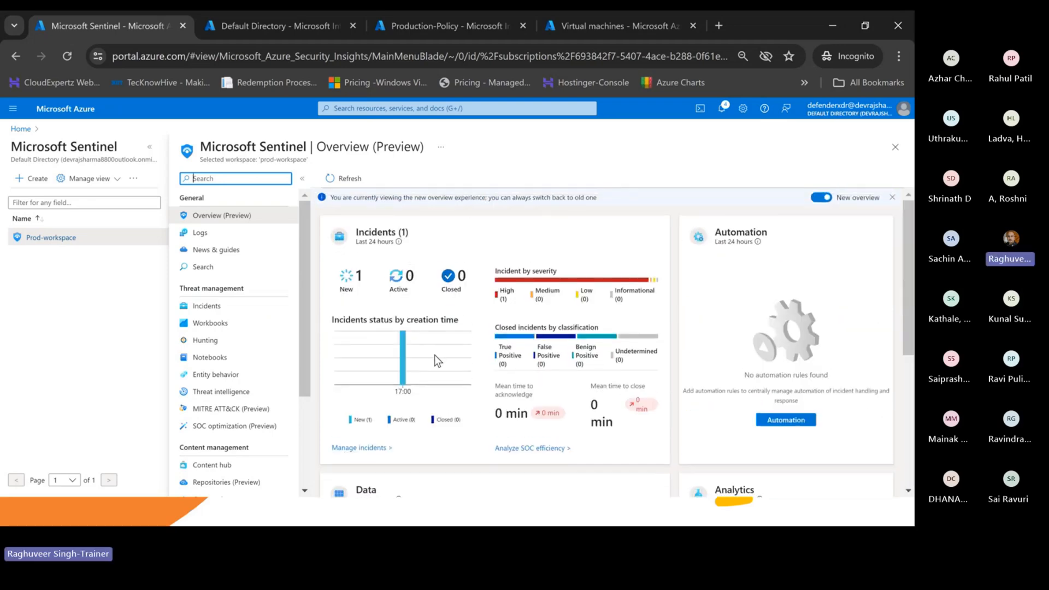
scroll(384, 252, "down", 1)
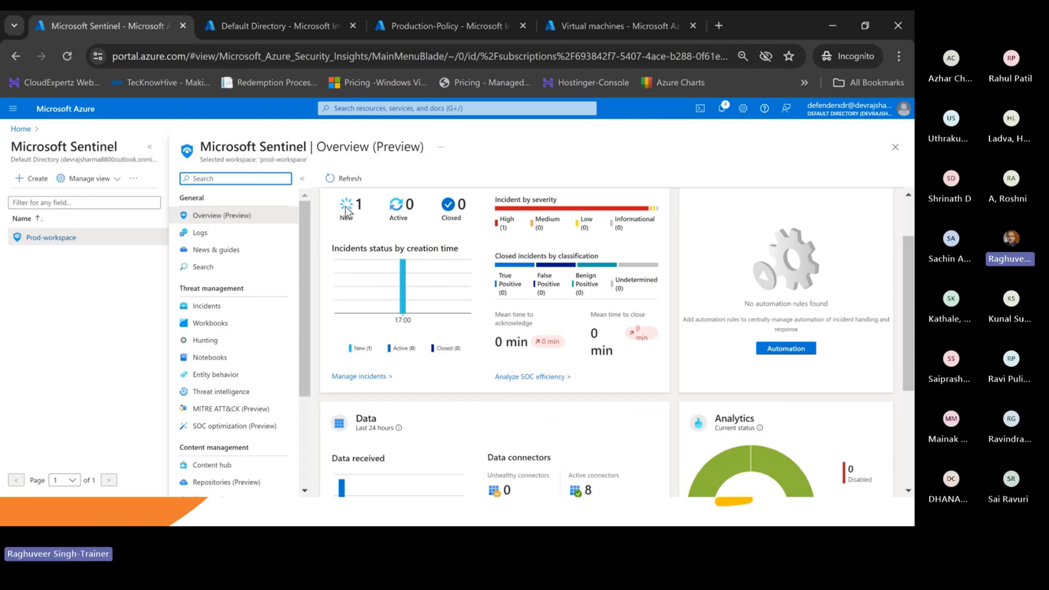
scroll(403, 359, "down", 3)
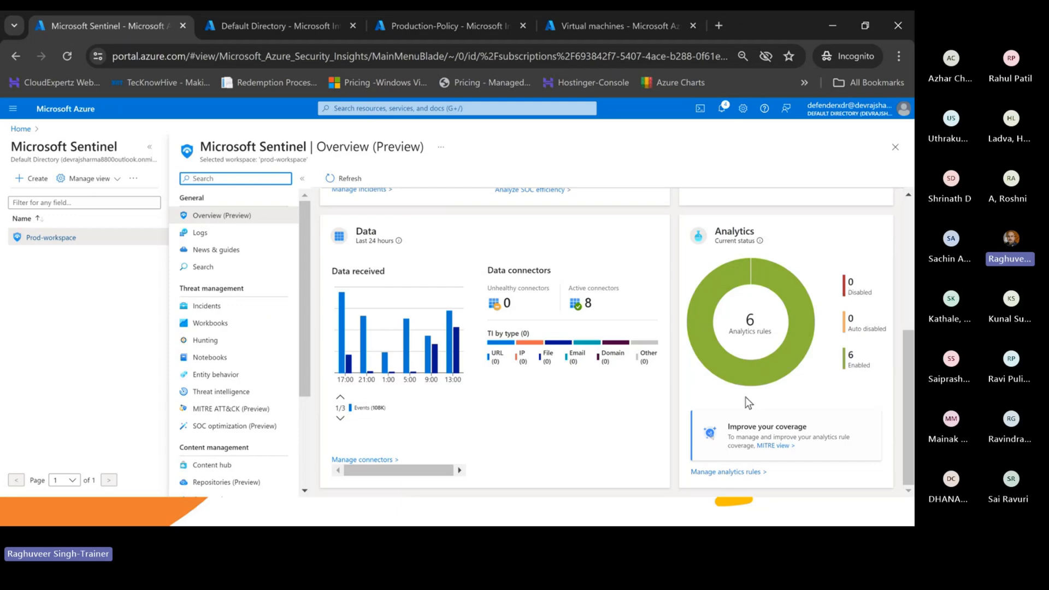
scroll(633, 415, "up", 5)
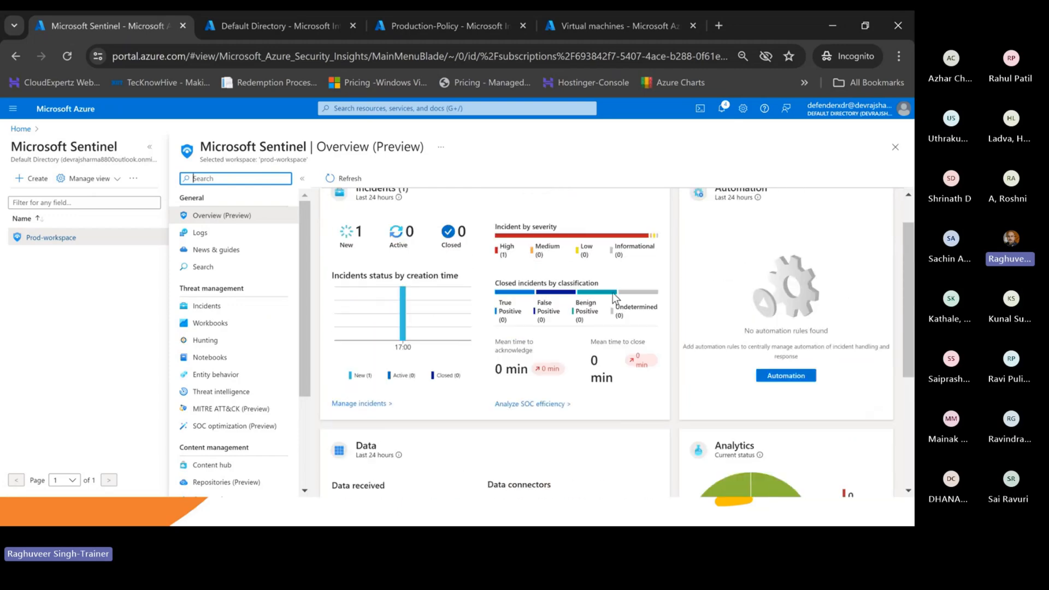
scroll(865, 231, "down", 1)
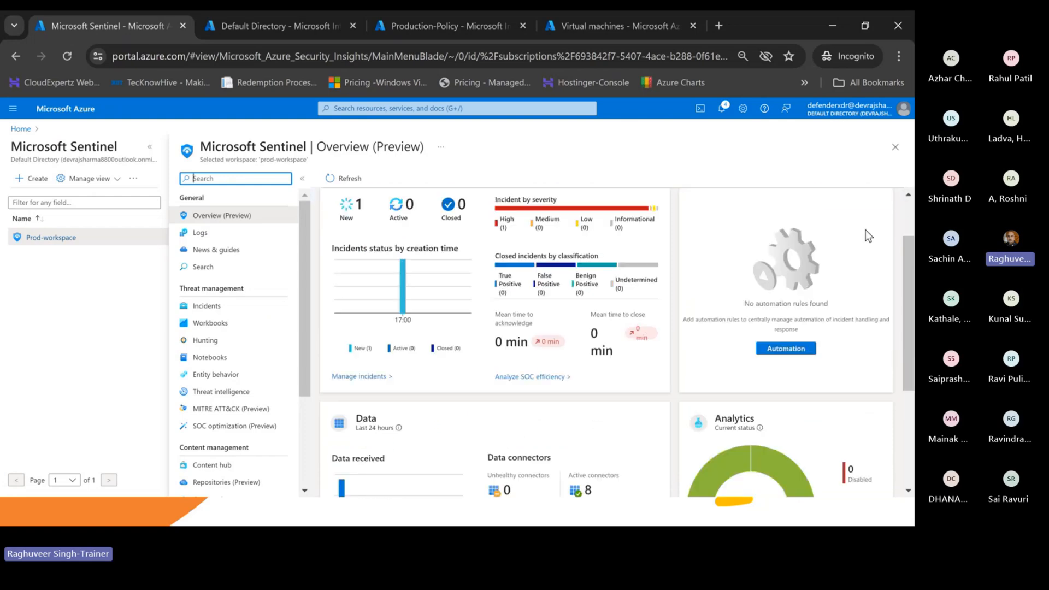
scroll(630, 435, "down", 3)
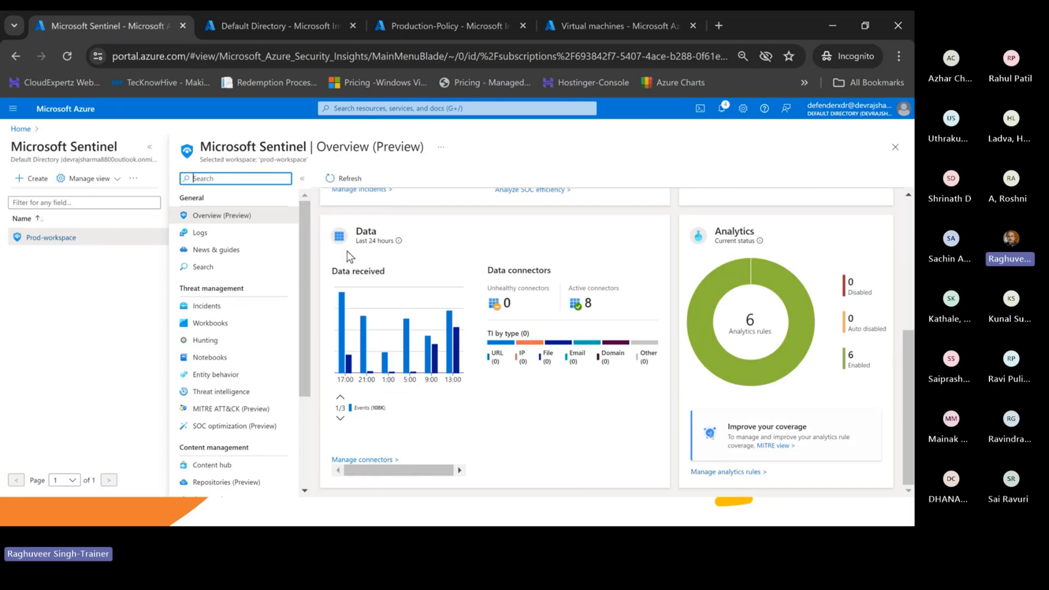
- End the UEBA Workbook slide show and close the PowerPoint presentation
left_click(832, 23)
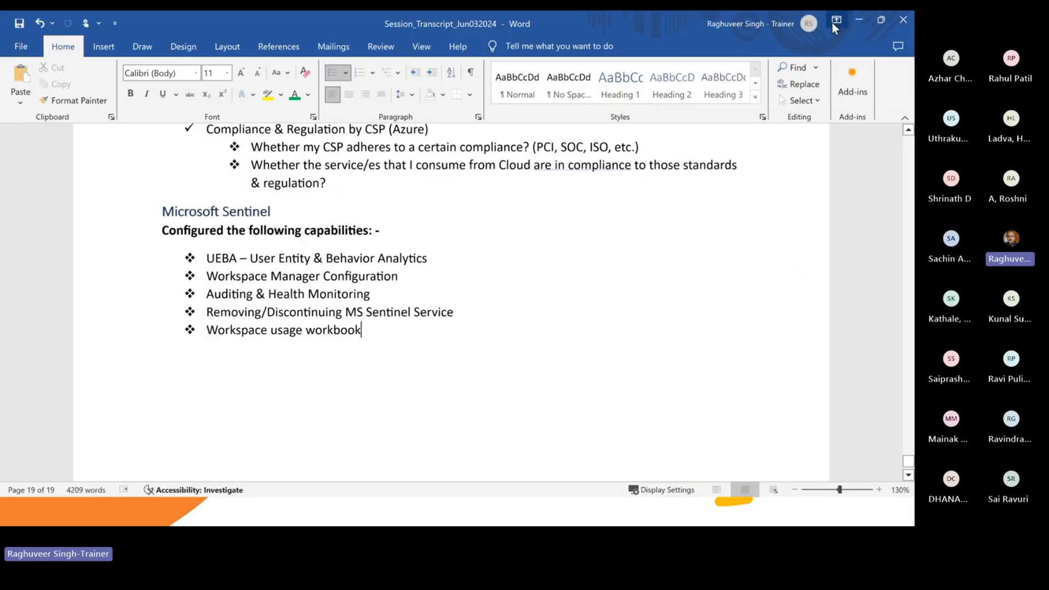
left_click(834, 21)
key("alt+Tab")
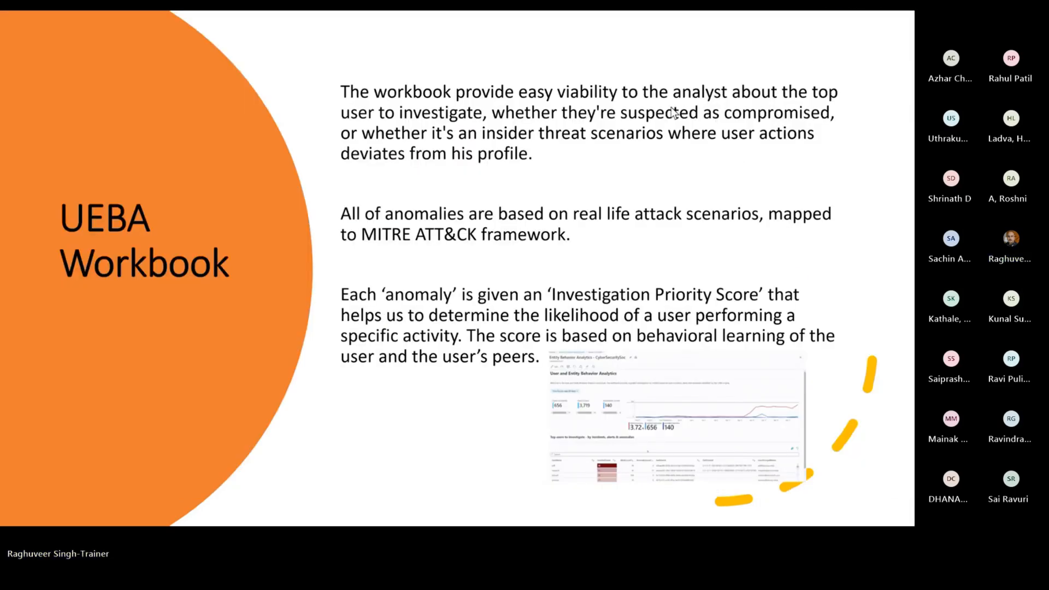
key("Escape")
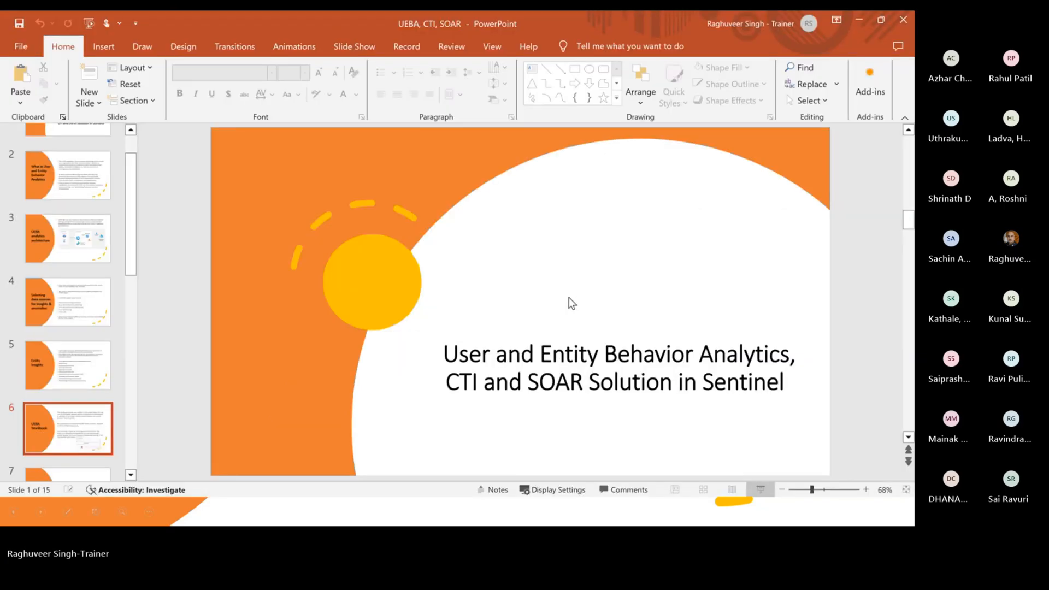
left_click(903, 20)
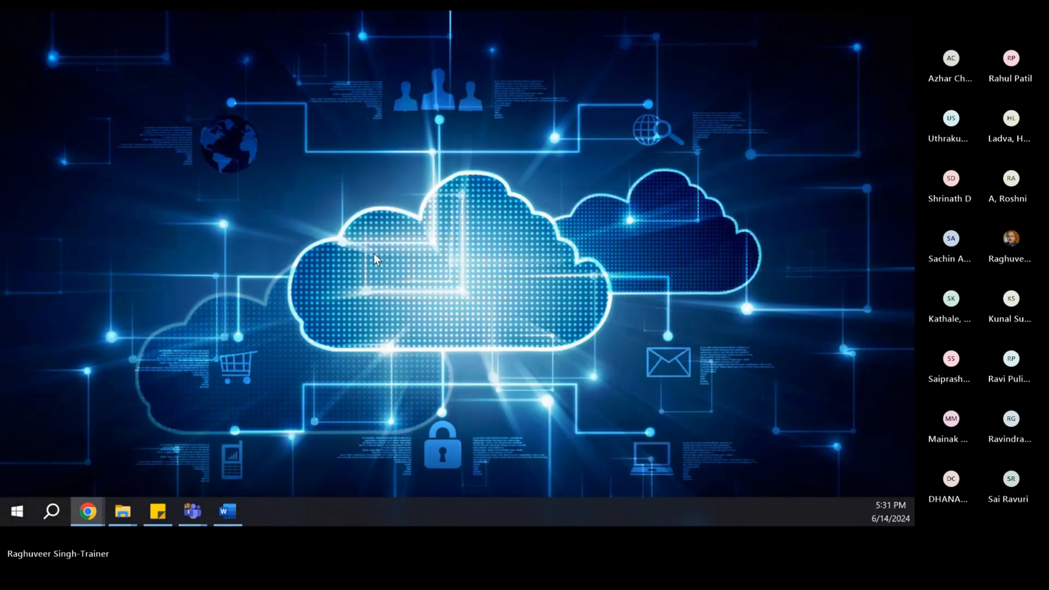
- Review the Sentinel Overview again, then bring the Word transcript to the front
key("alt+Tab")
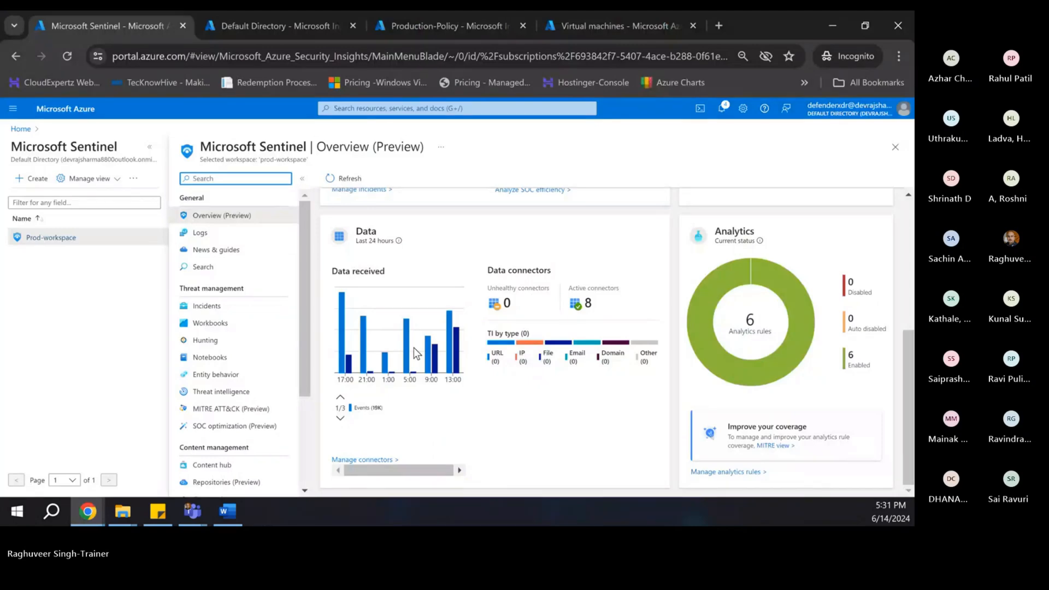
scroll(234, 304, "down", 3)
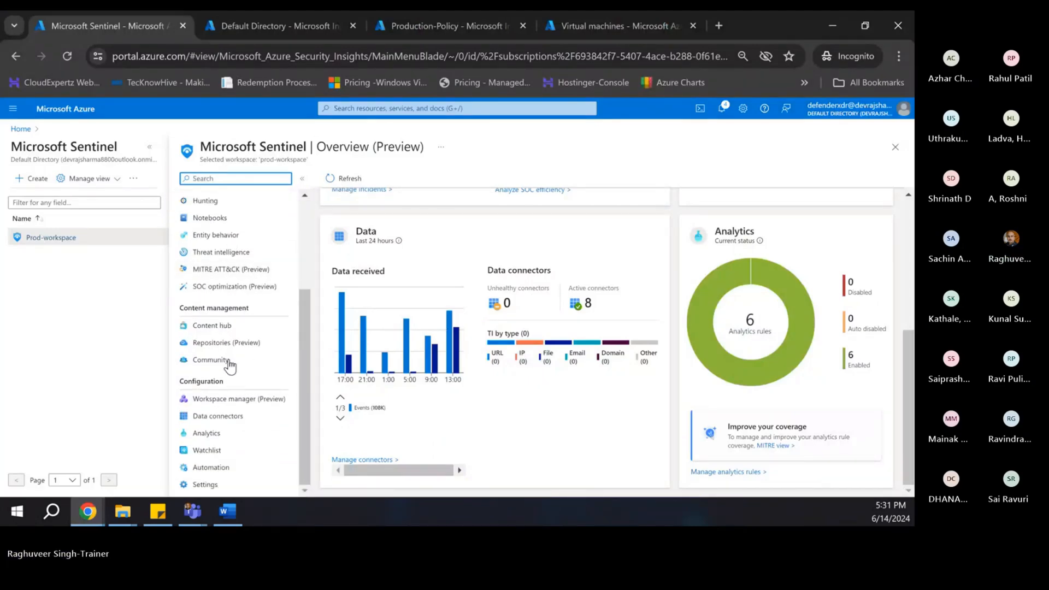
scroll(213, 289, "up", 3)
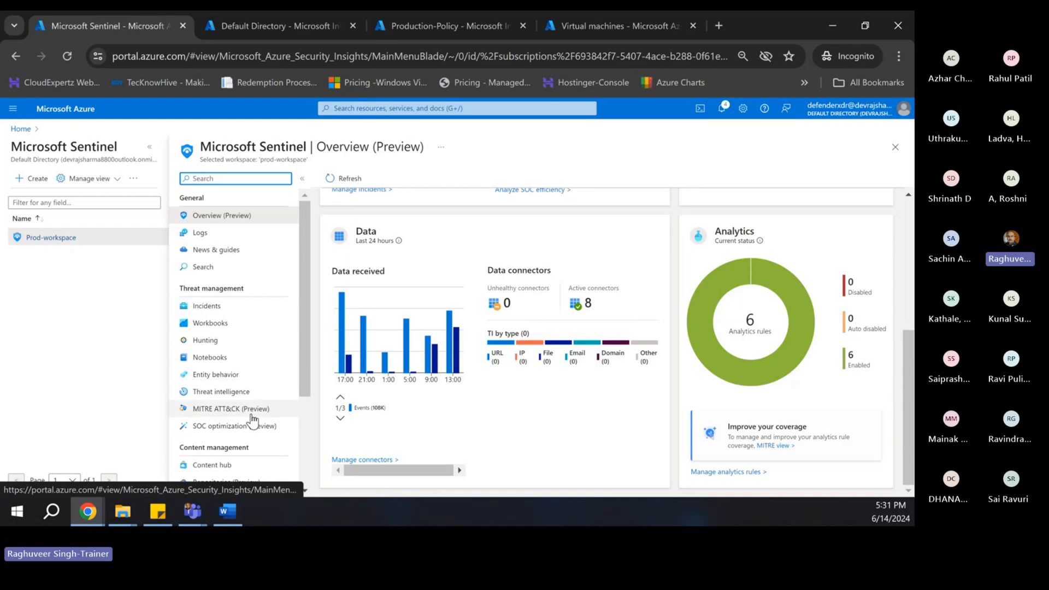
scroll(252, 415, "down", 2)
scroll(247, 383, "down", 1)
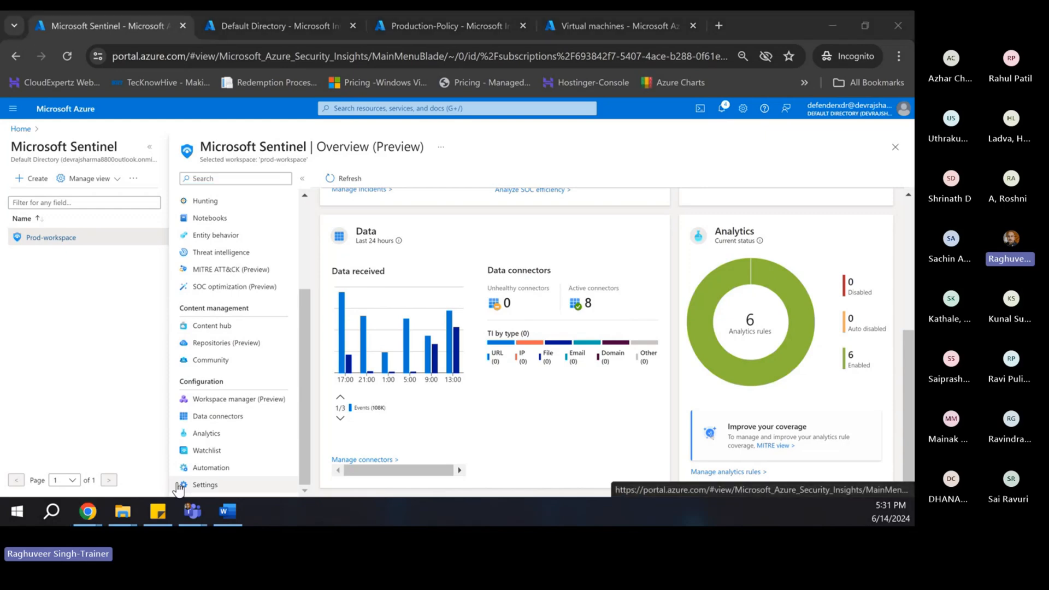
left_click(227, 511)
- Add a 'Custom Analytics Rules:' bullet below Workspace usage workbook
key("Return")
key("Return")
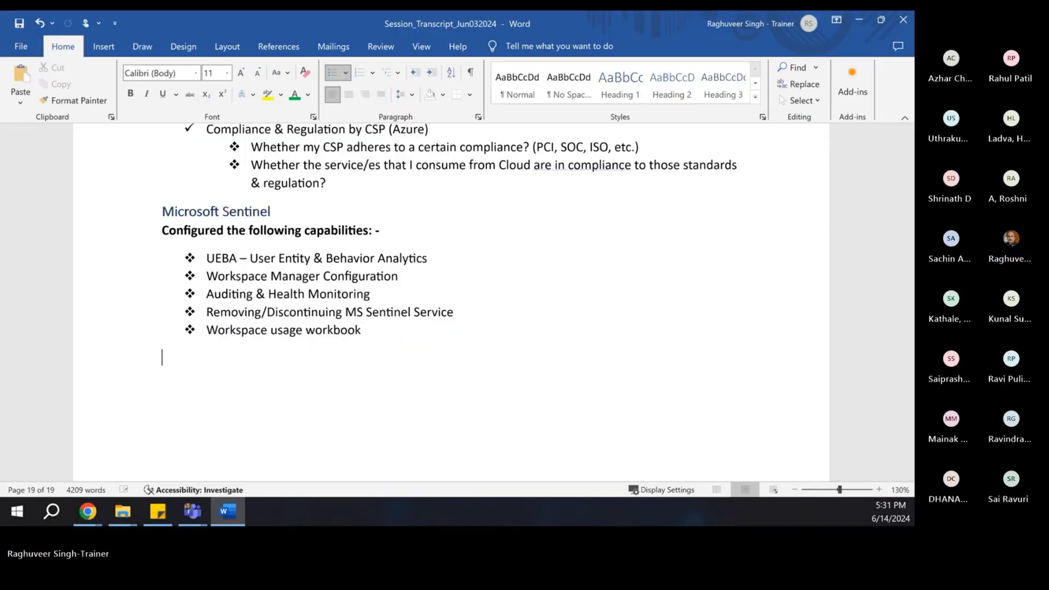
key("Return")
type("Azure")
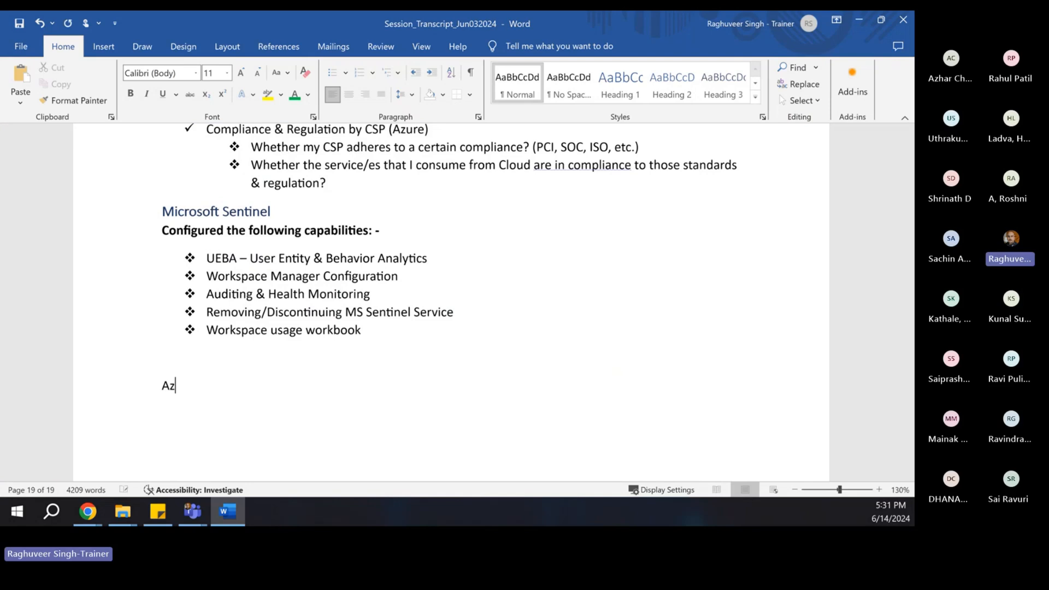
key("BackSpace")
key("BackSpace")
key("BackSpace")
key("BackSpace")
key("BackSpace")
key("BackSpace")
key("BackSpace")
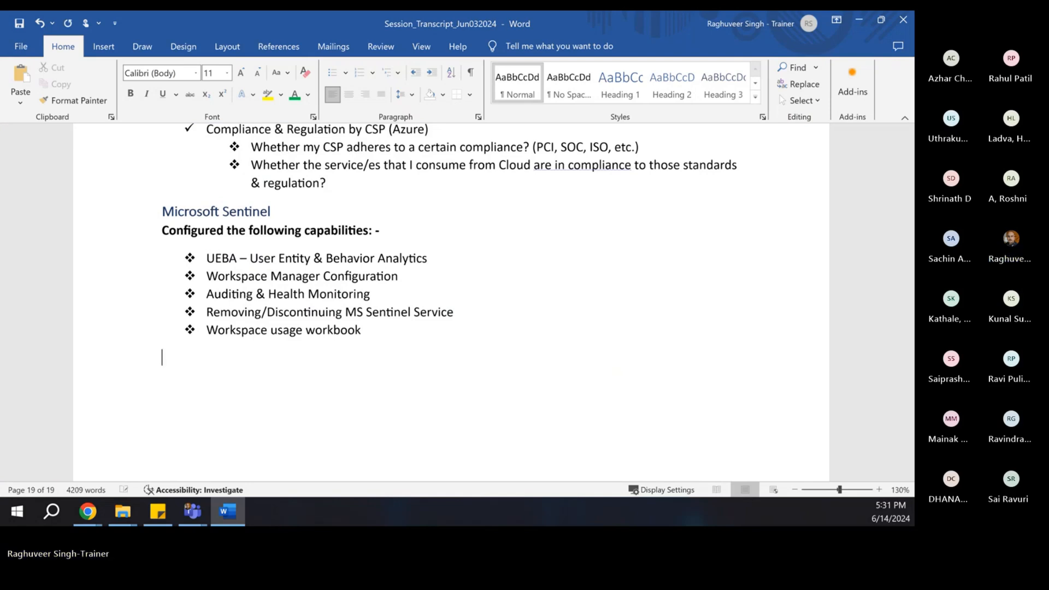
key("BackSpace")
key("Return")
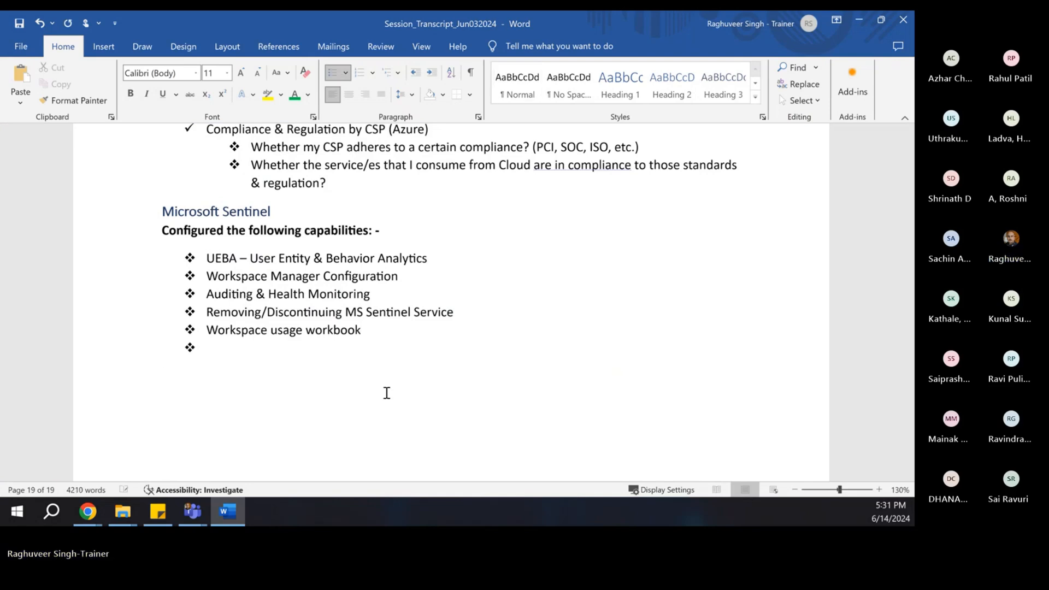
type("Custom An")
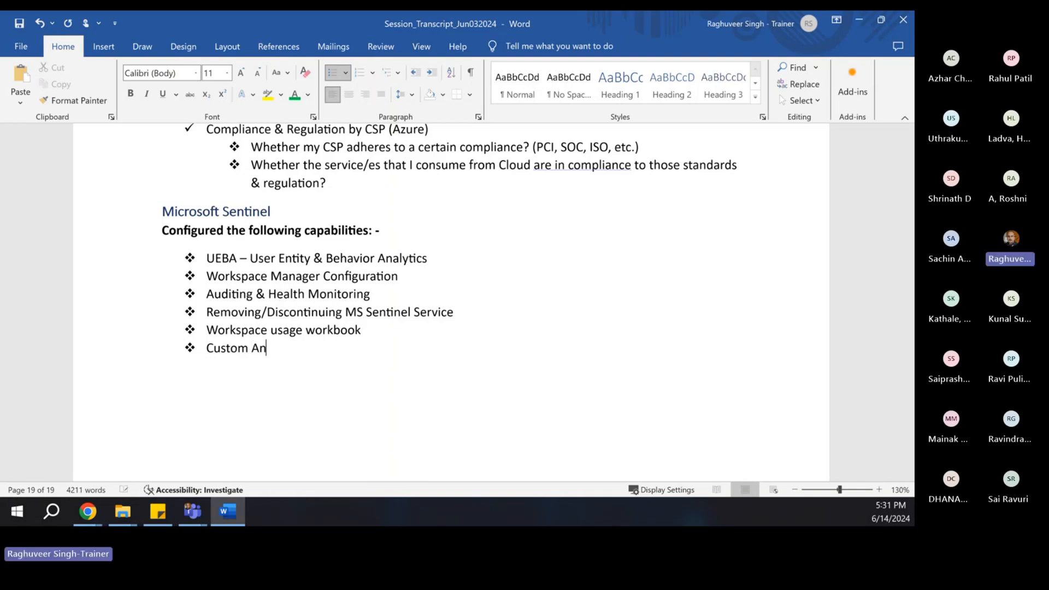
type("alytics Rules:")
- Add the square-bulleted sub-item 'Azure Portal Brute Force Attack', followed by an empty bullet
key("Return")
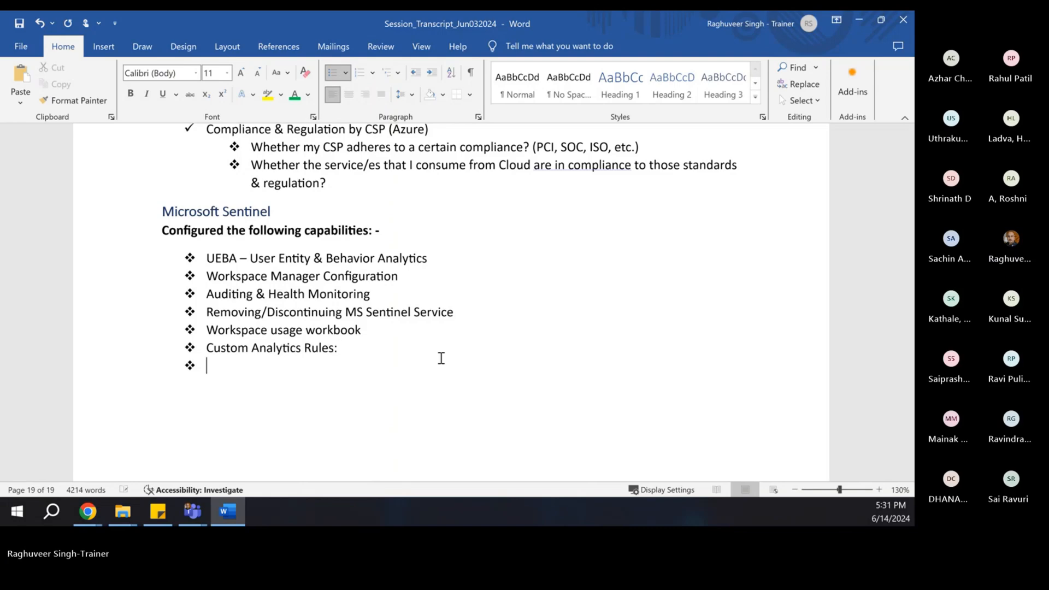
key("BackSpace")
left_click(345, 72)
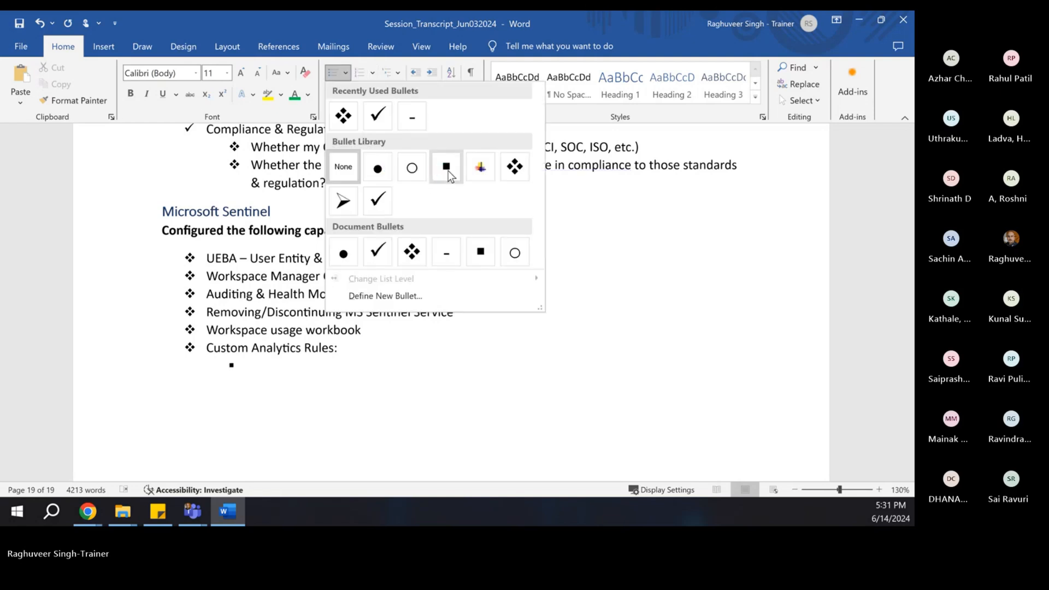
left_click(447, 170)
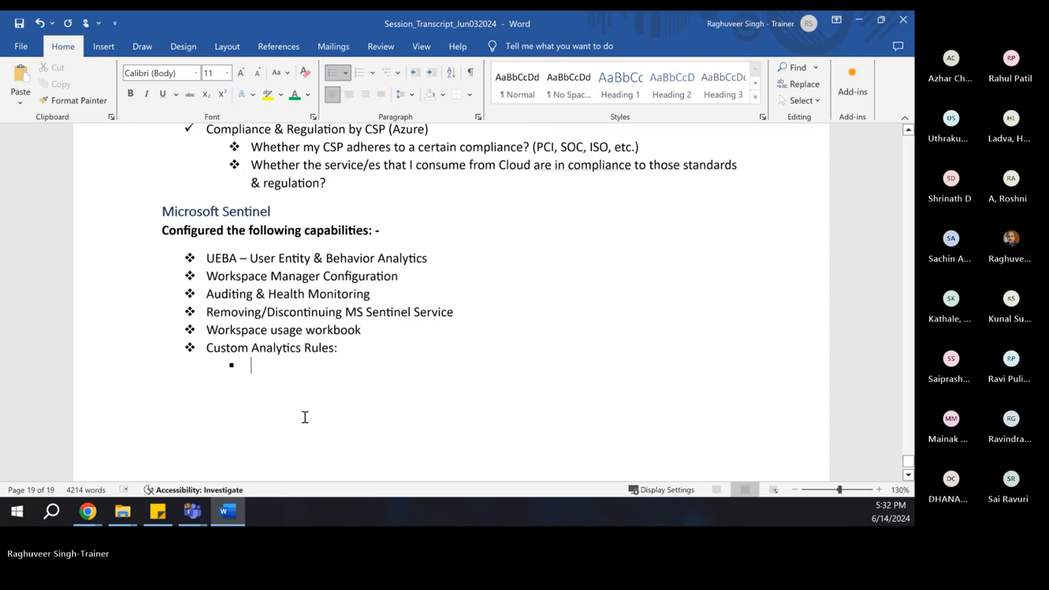
type("Azure Portal Bur")
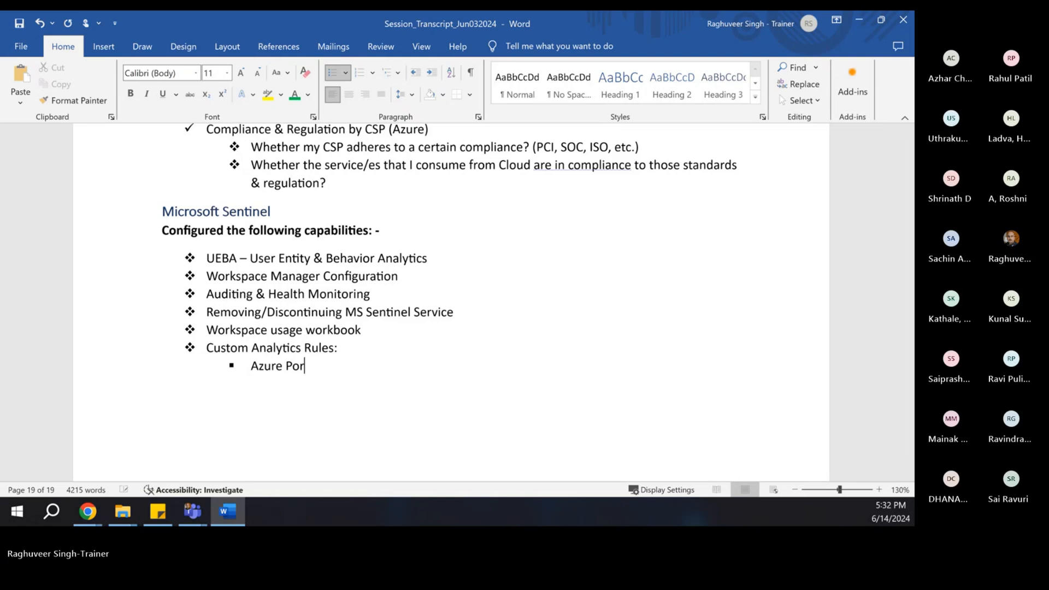
key("BackSpace")
key("BackSpace")
type("rute Force Attack")
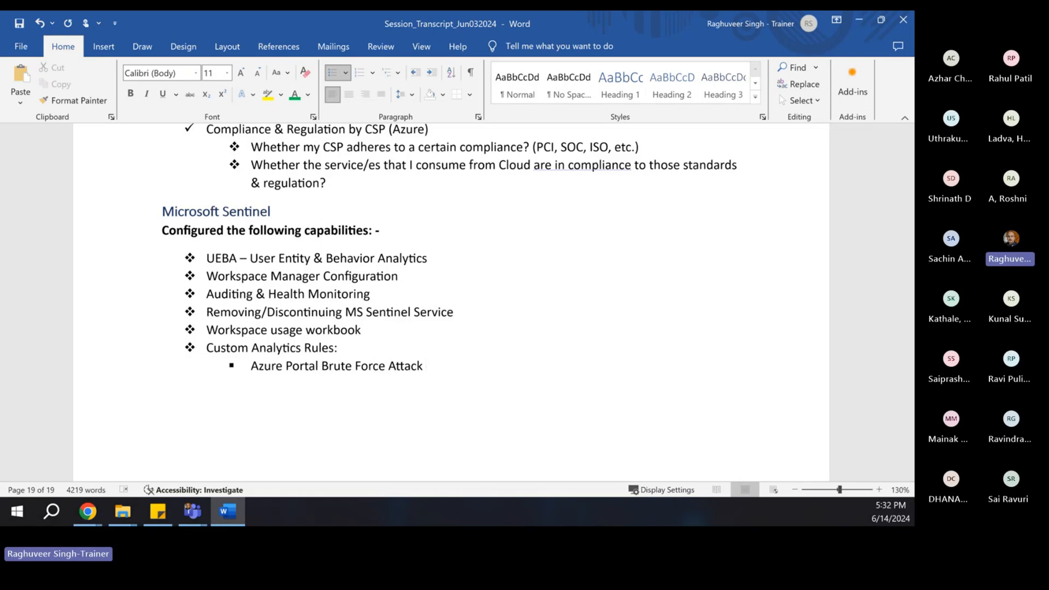
key("Return")
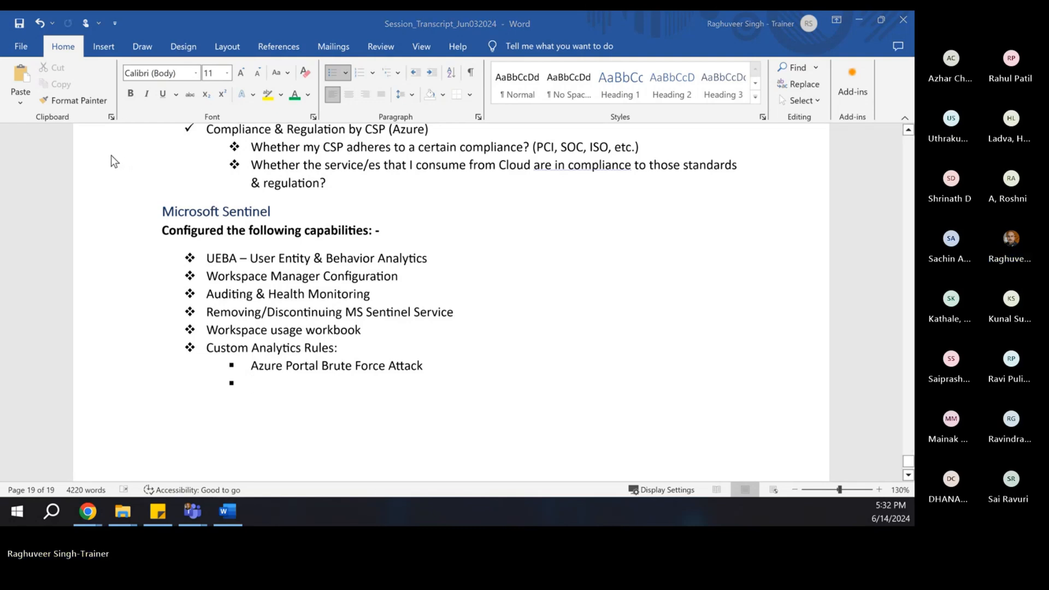
- Back in the browser, start a new Scheduled query rule from Sentinel Analytics
key("alt+Tab")
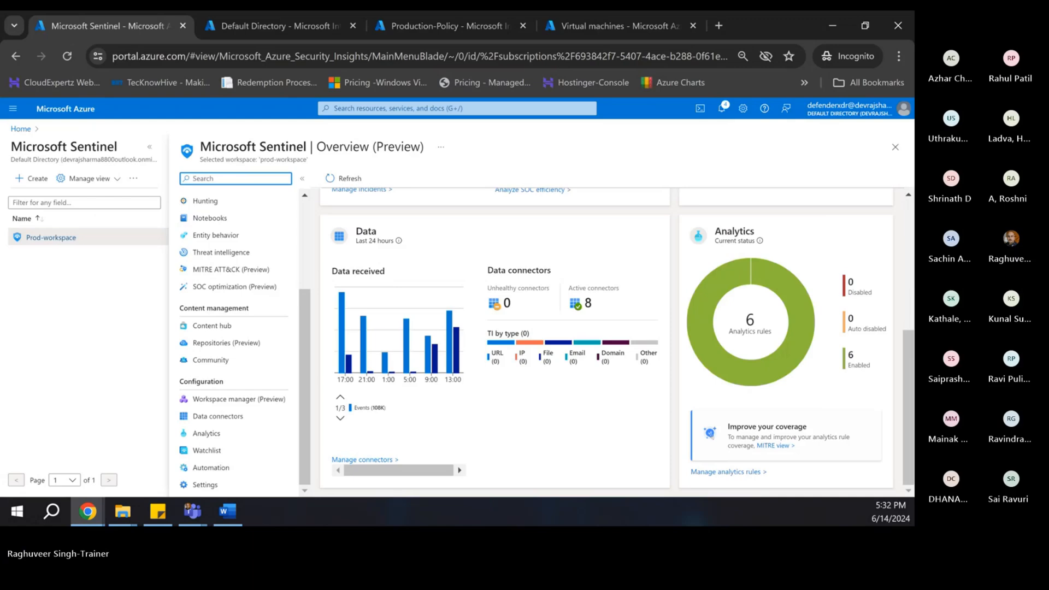
key("alt+Tab")
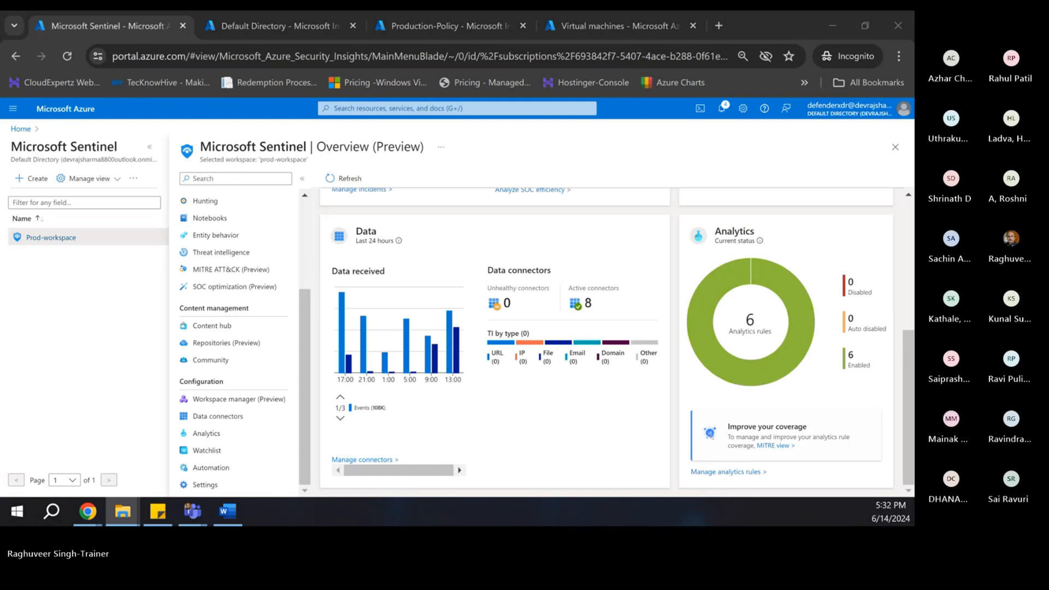
key("alt+Tab")
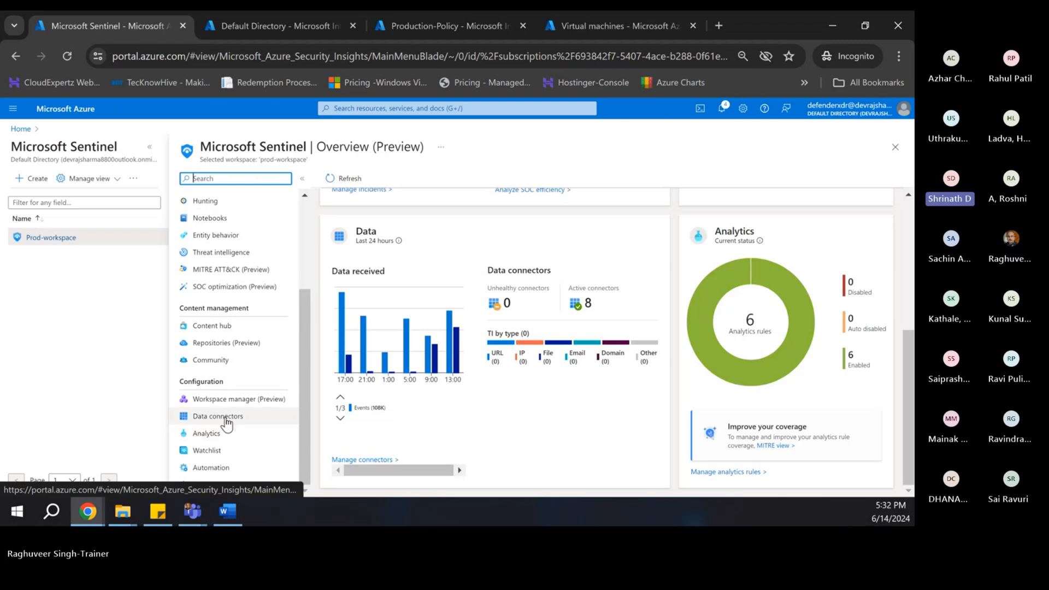
scroll(241, 355, "up", 3)
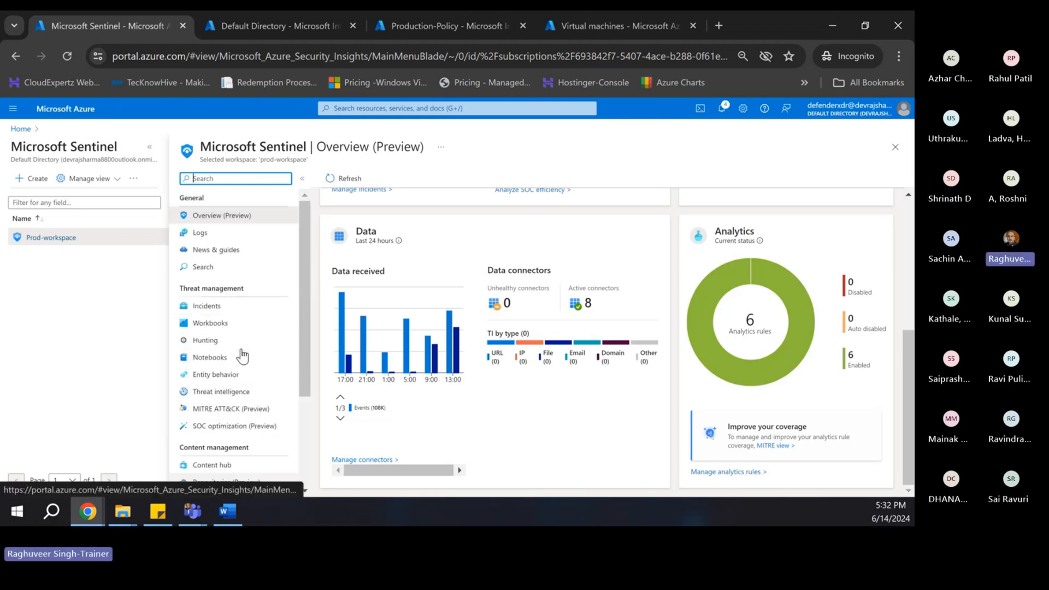
scroll(238, 335, "down", 3)
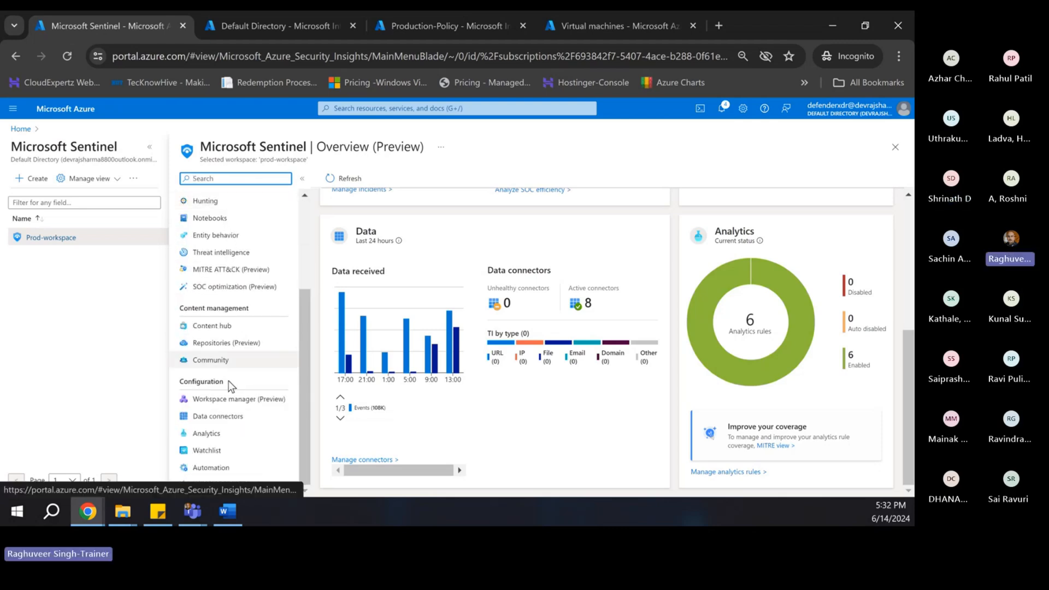
left_click(206, 434)
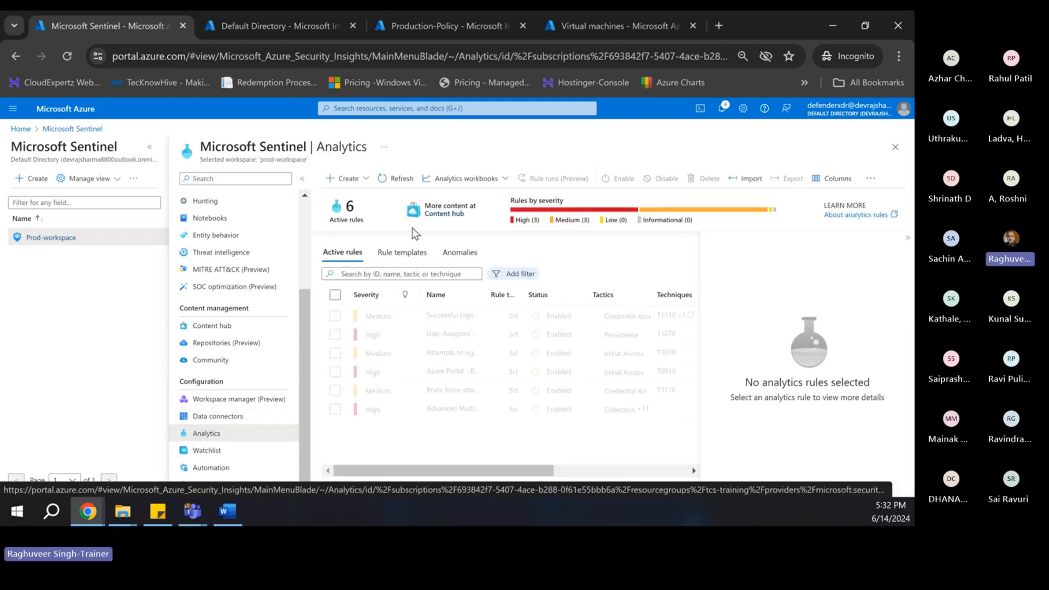
left_click(350, 181)
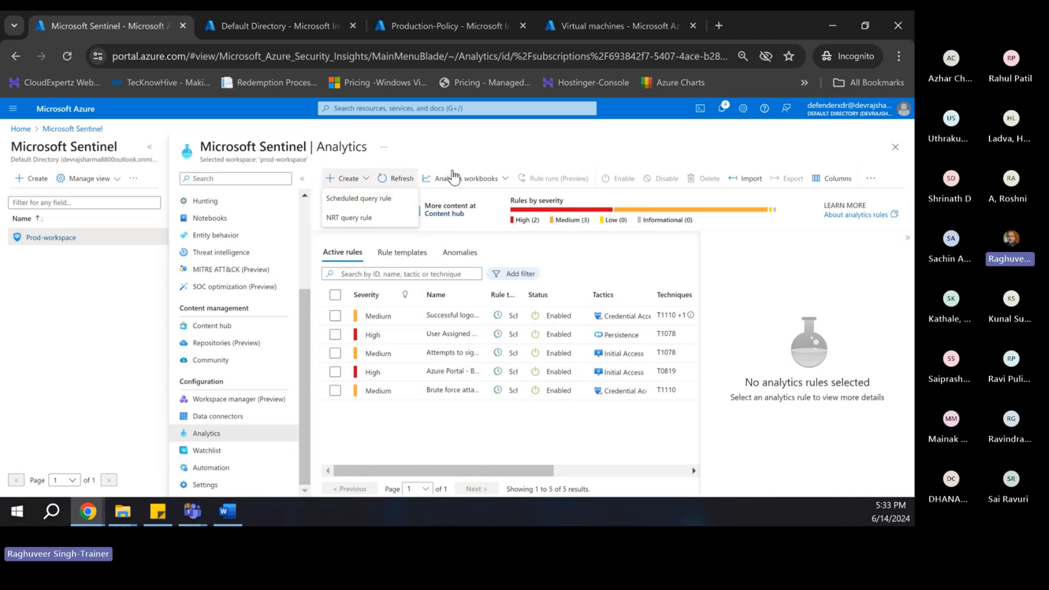
left_click(362, 206)
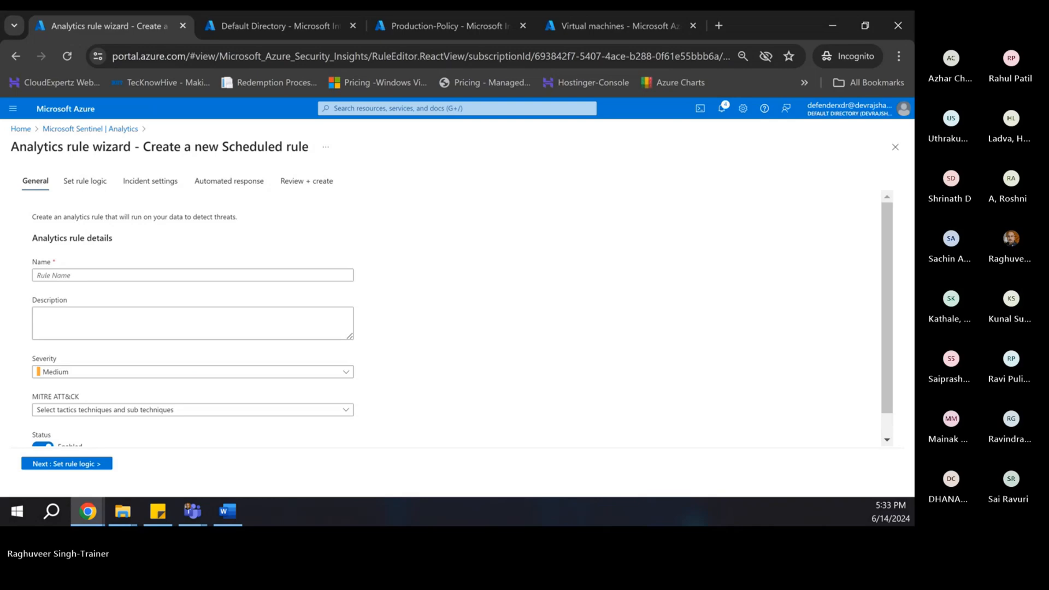
key("alt+Tab")
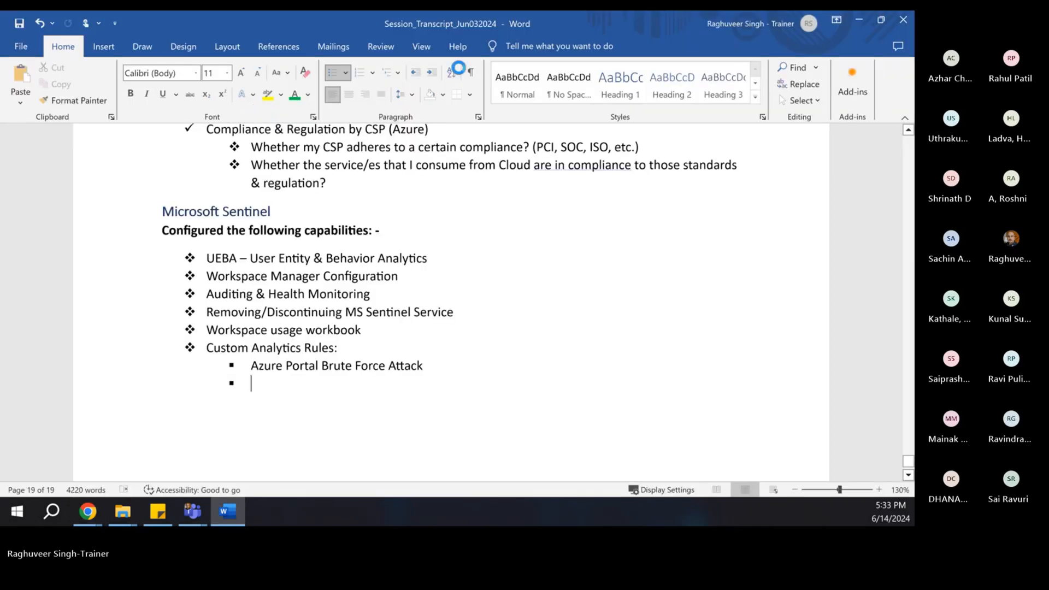
left_click_drag(637, 27, 0, 136)
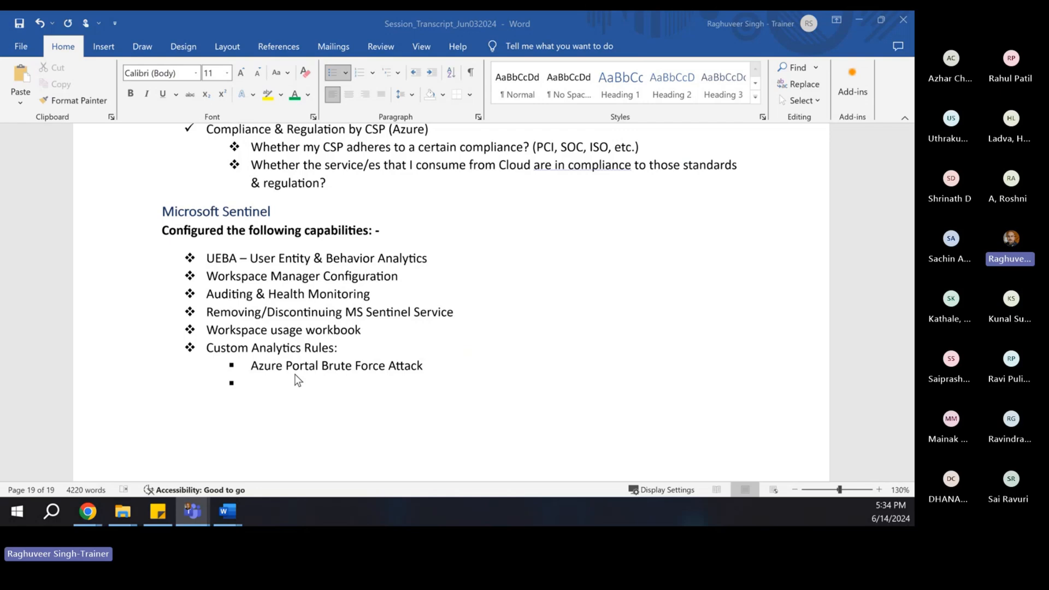
left_click(864, 16)
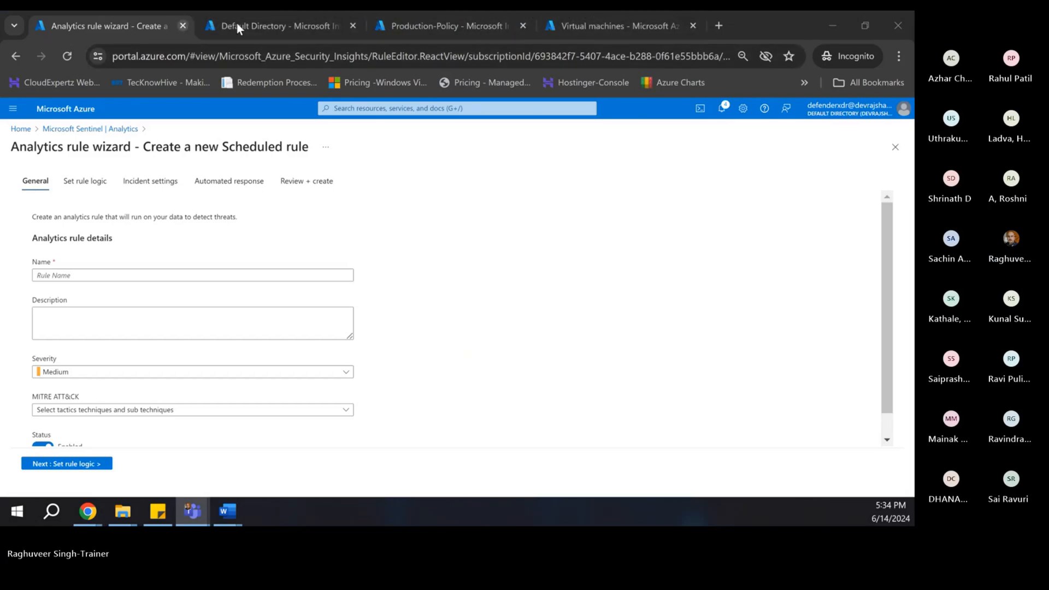
- Duplicate the rule wizard tab into its own maximized browser window, moved onto the other screen
right_click(118, 27)
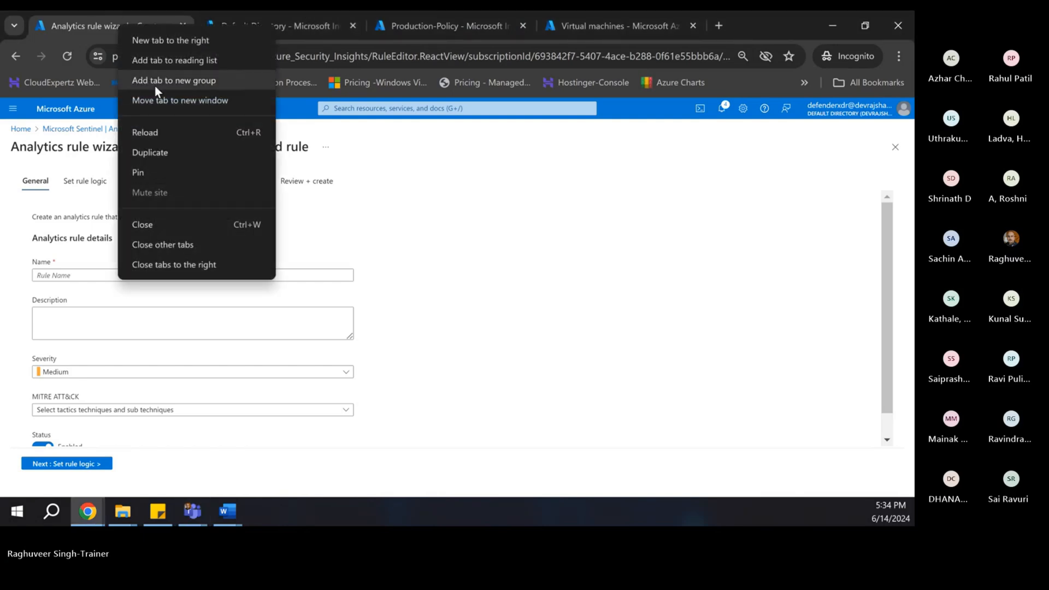
left_click(150, 153)
left_click_drag(218, 28, 12, 61)
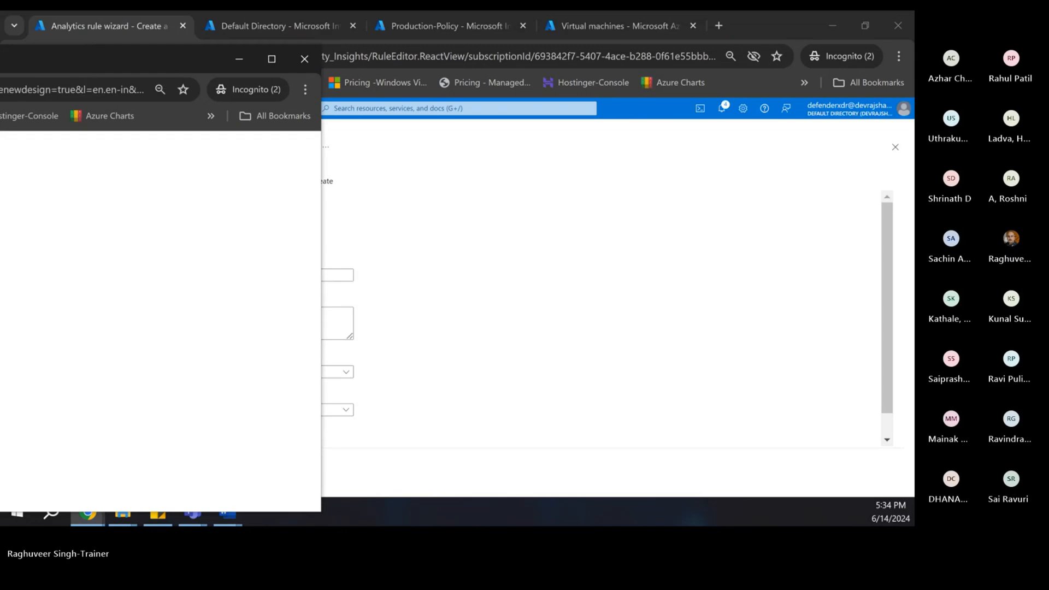
double_click(51, 56)
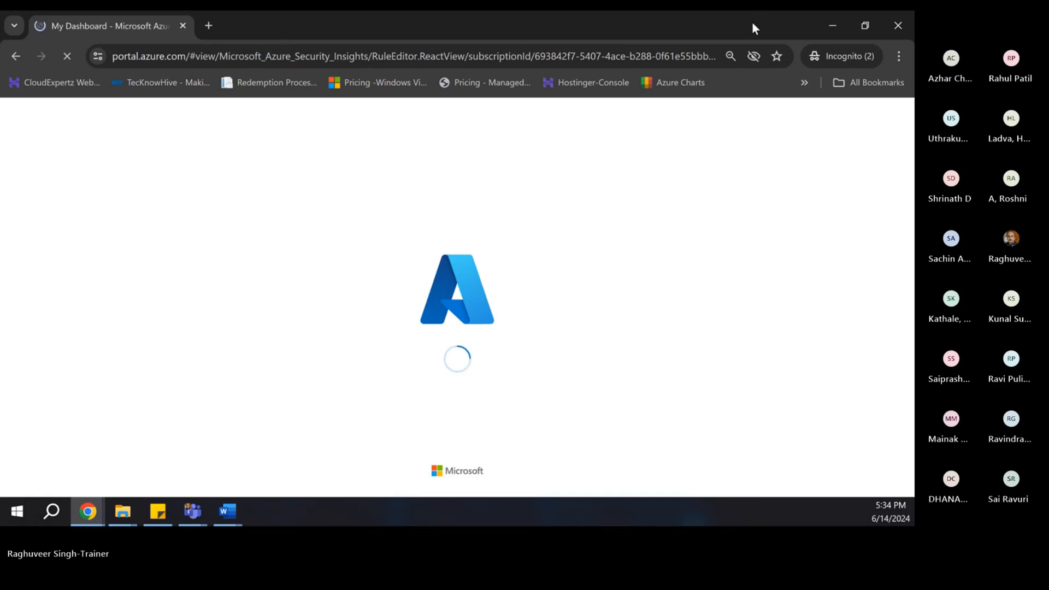
left_click_drag(751, 22, 913, 24)
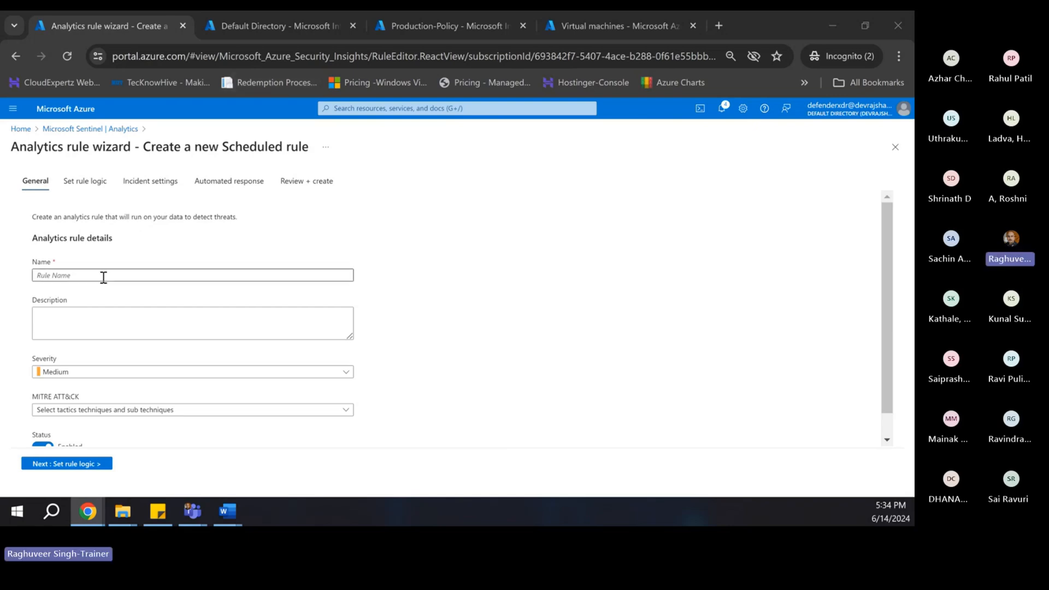
- Name the rule 'Azure Portal Brute Force Attack' and paste that name into the Description
left_click(54, 275)
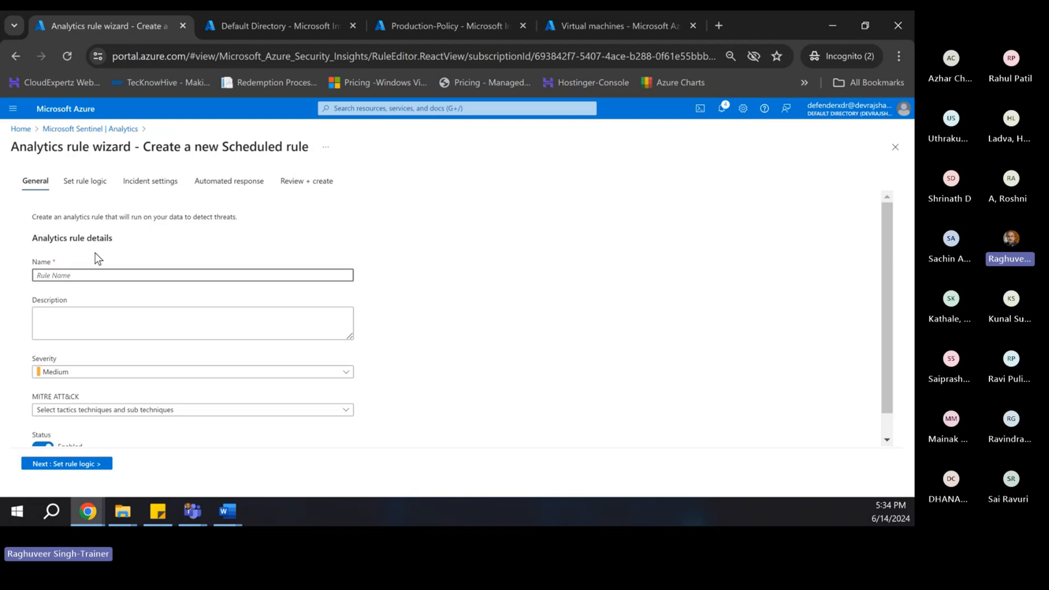
type("Azure Portal Brute")
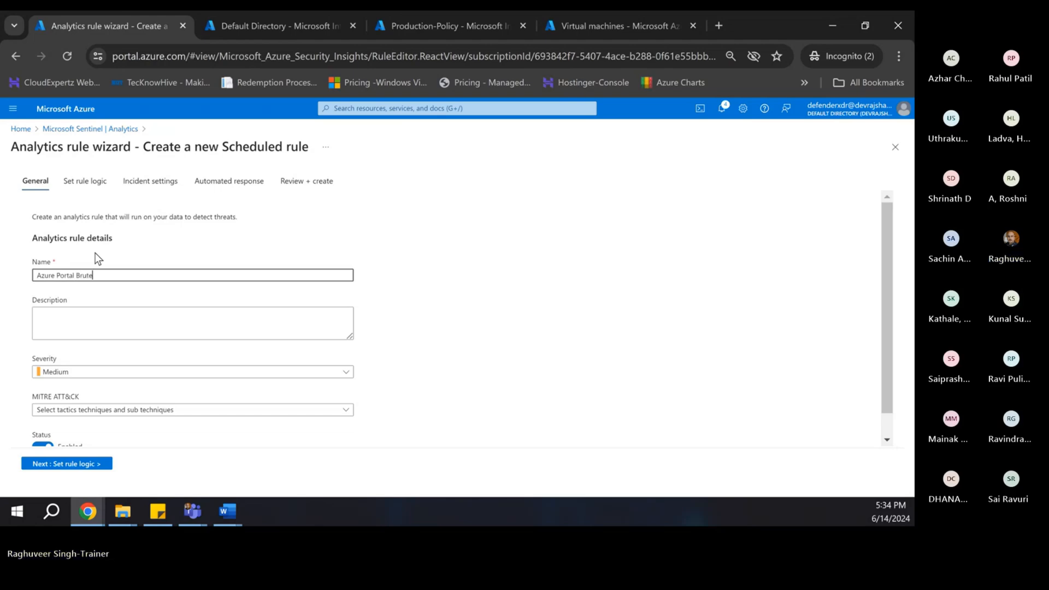
type(" Force Attack")
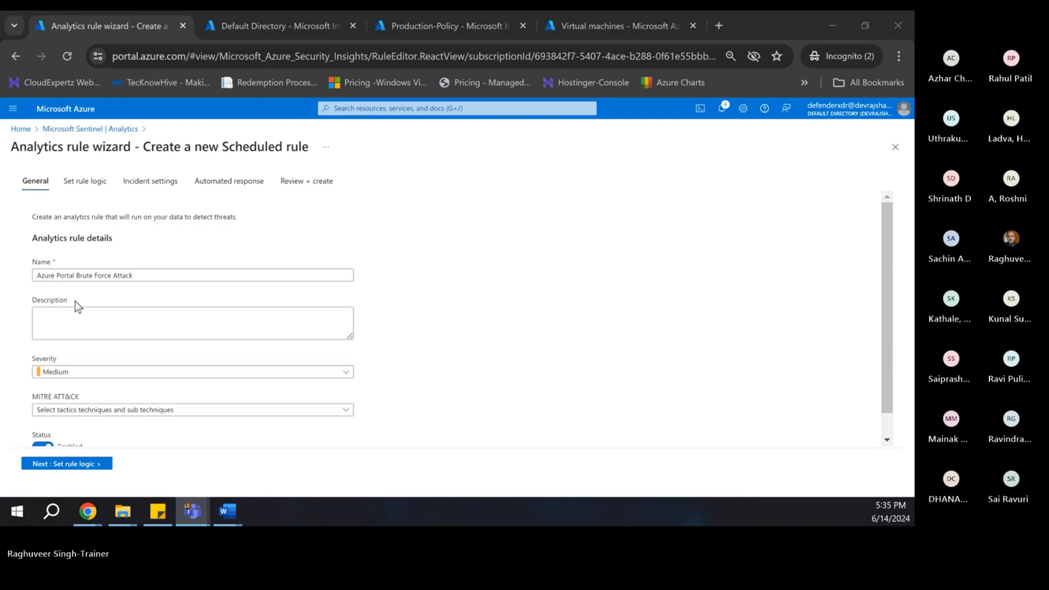
left_click(76, 320)
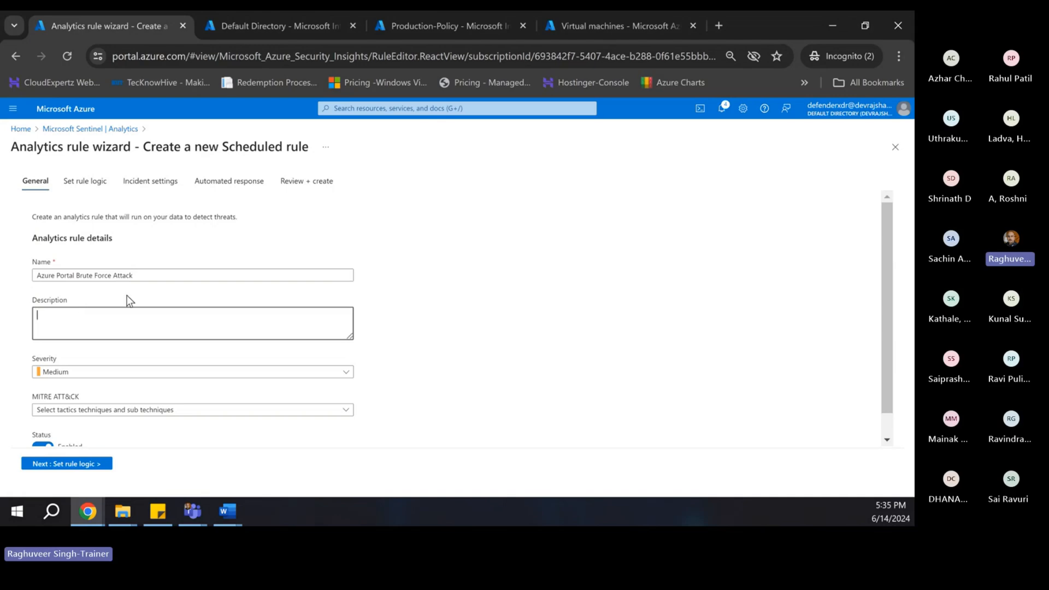
triple_click(134, 276)
key("ctrl+c")
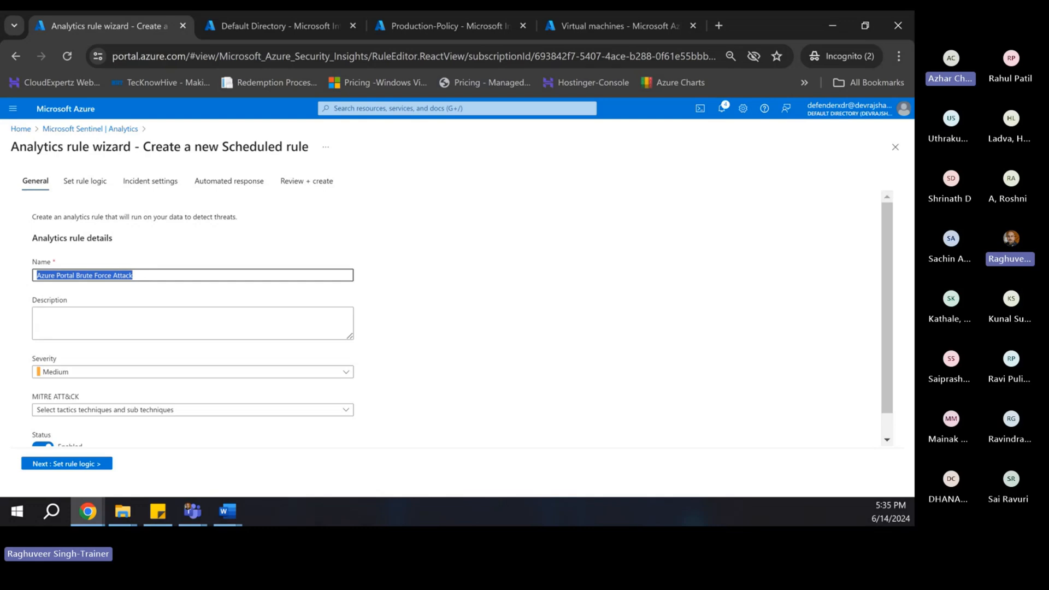
left_click(94, 317)
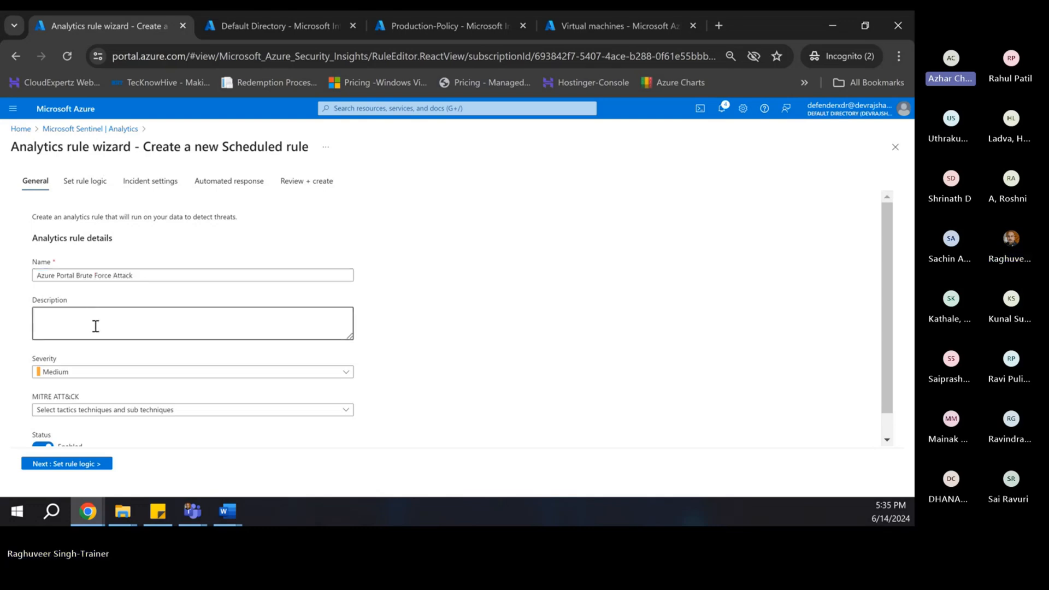
key("ctrl+v")
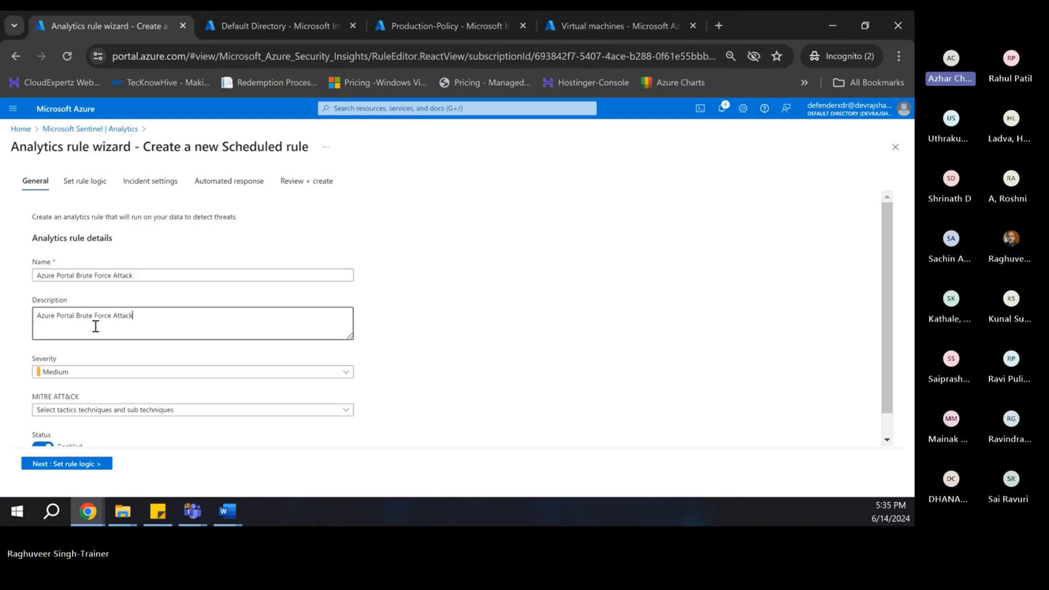
- Reword the description to 'This rule will create Indident when there is a Brute Force Attack tragggered on Azure Portal'
left_click(37, 316)
type("This rule wi")
type("ll cr")
type("eate Ind")
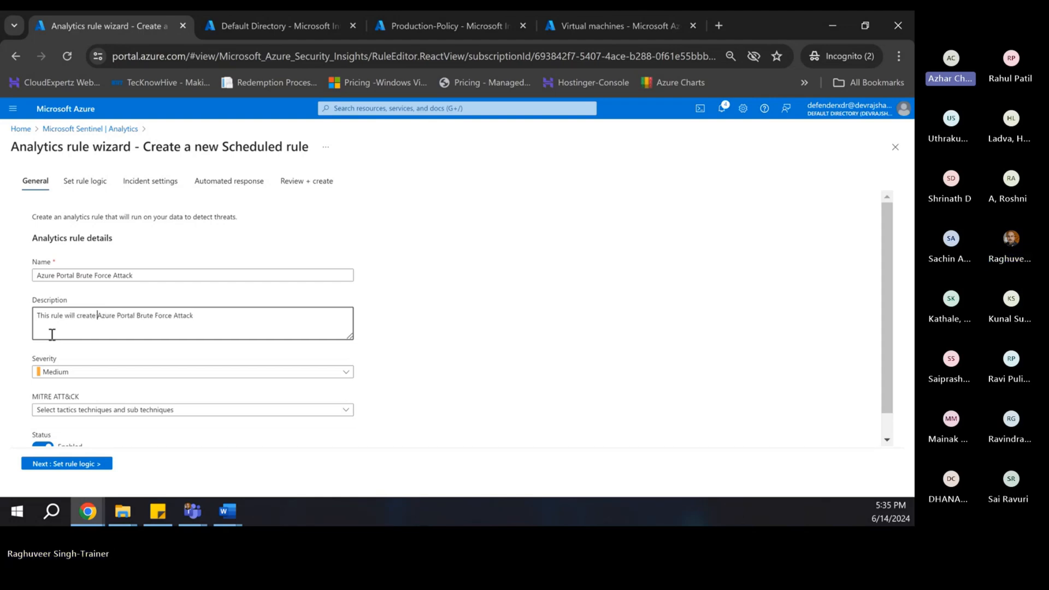
type("ident when there is a")
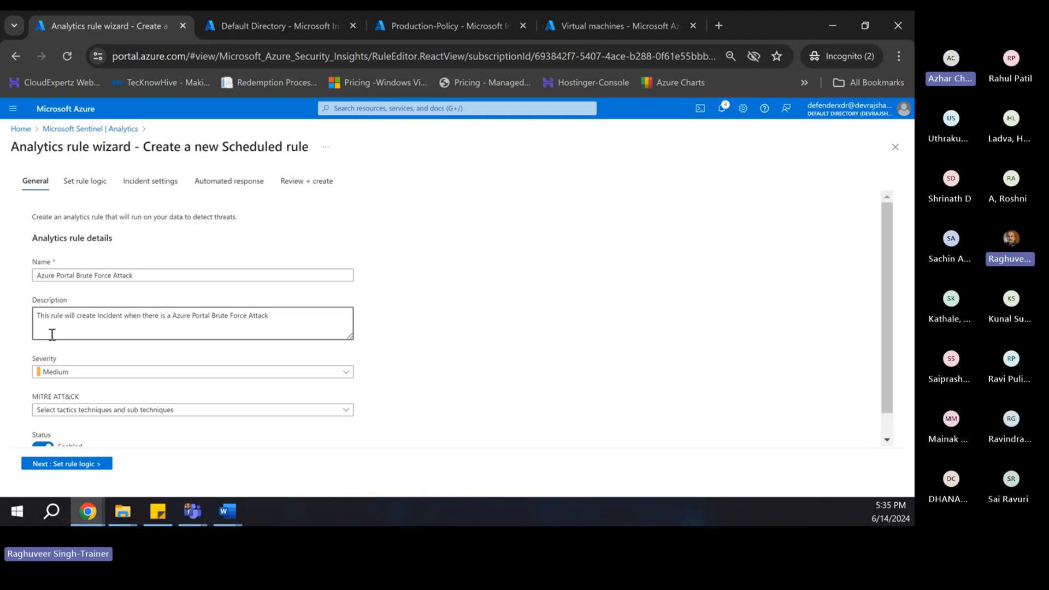
key("ctrl+Right")
key("ctrl+Right")
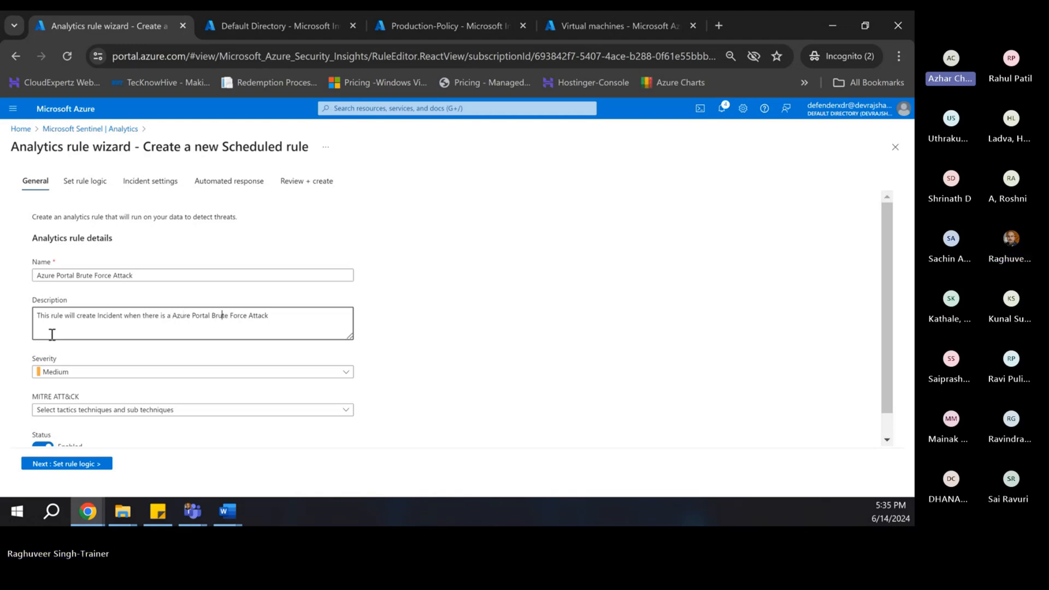
key("Right")
key("Right")
key("Right")
key("BackSpace")
key("BackSpace")
key("BackSpace")
key("BackSpace")
key("BackSpace")
key("BackSpace")
key("BackSpace")
key("BackSpace")
key("BackSpace")
key("BackSpace")
key("BackSpace")
key("BackSpace")
key("BackSpace")
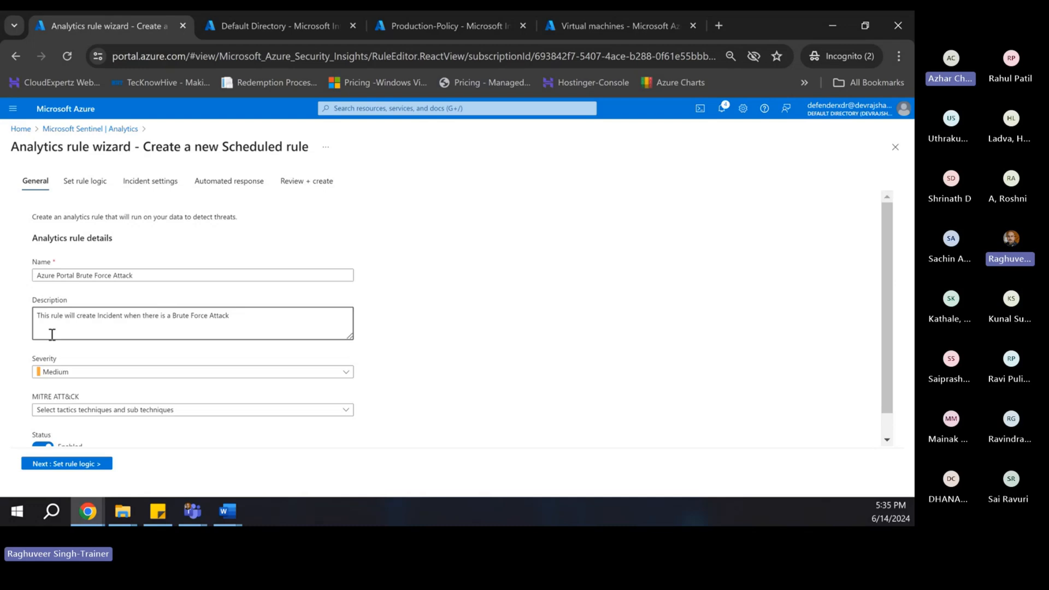
key("Right")
key("Right")
key("Right")
key("Right")
key("Right")
key("Right")
key("Right")
key("Right")
key("Right")
key("Right")
key("Right")
key("Right")
key("Right")
key("Right")
key("Right")
key("Right")
key("Right")
key("Right")
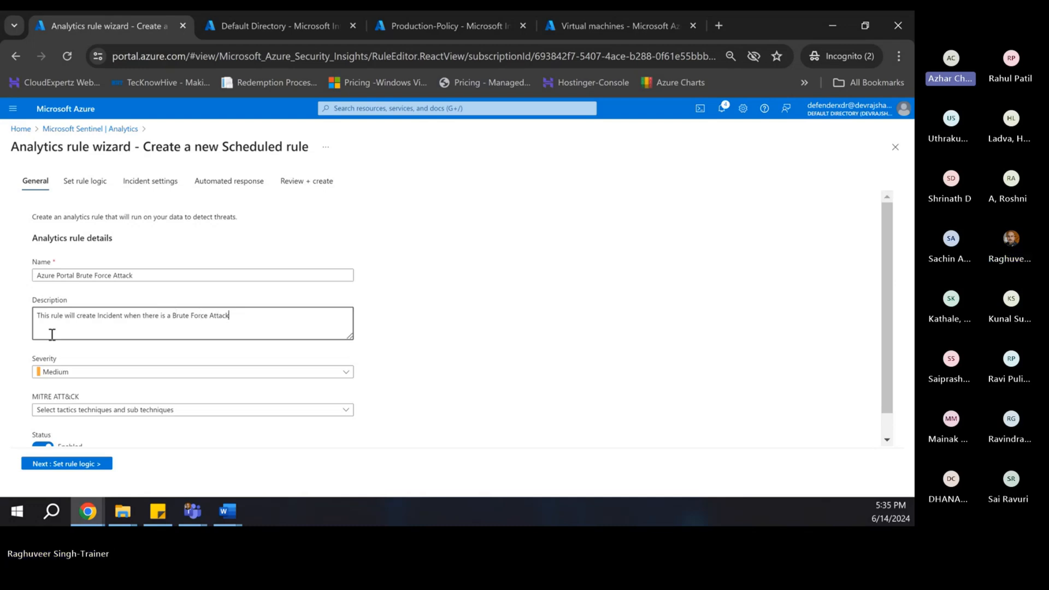
type("tra")
type("gg")
type("gered on")
type(" Azure Por")
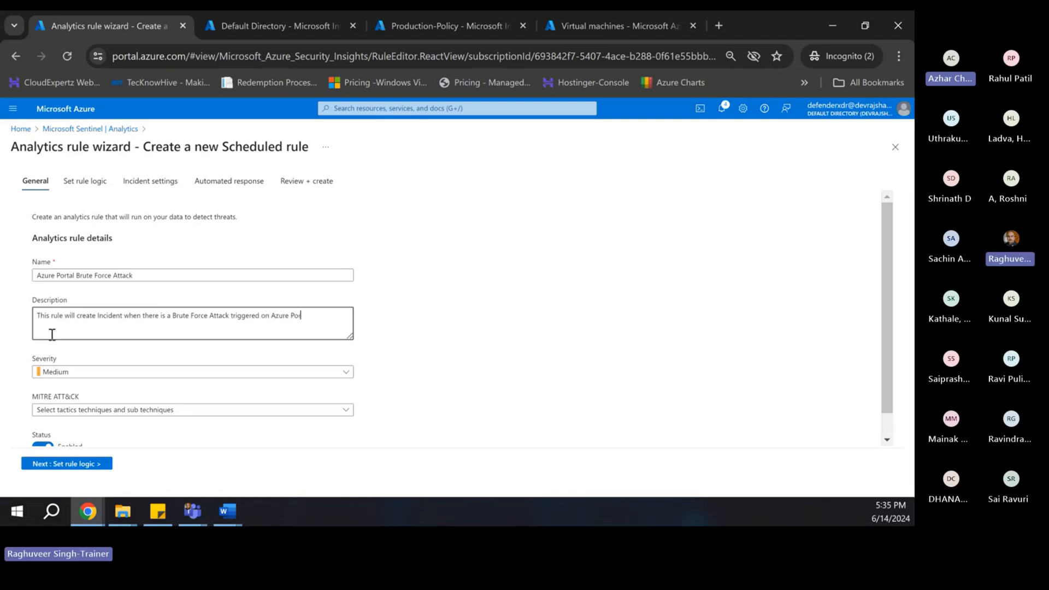
type("tal.")
scroll(230, 333, "down", 1)
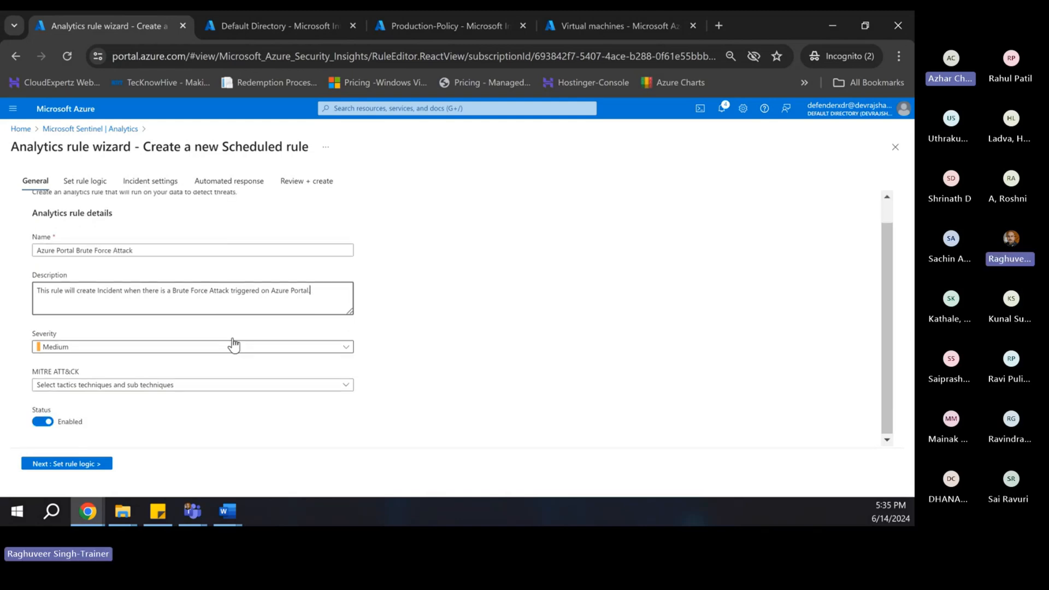
- Set the rule's severity to High and tag it with the MITRE ATT&CK tactic Initial Access
left_click(67, 356)
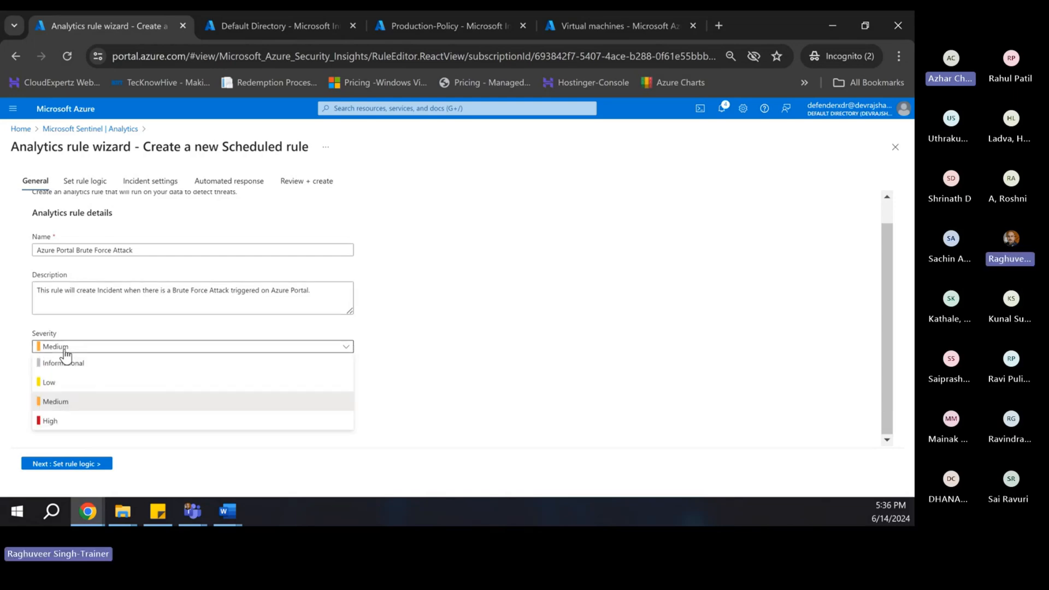
left_click(54, 421)
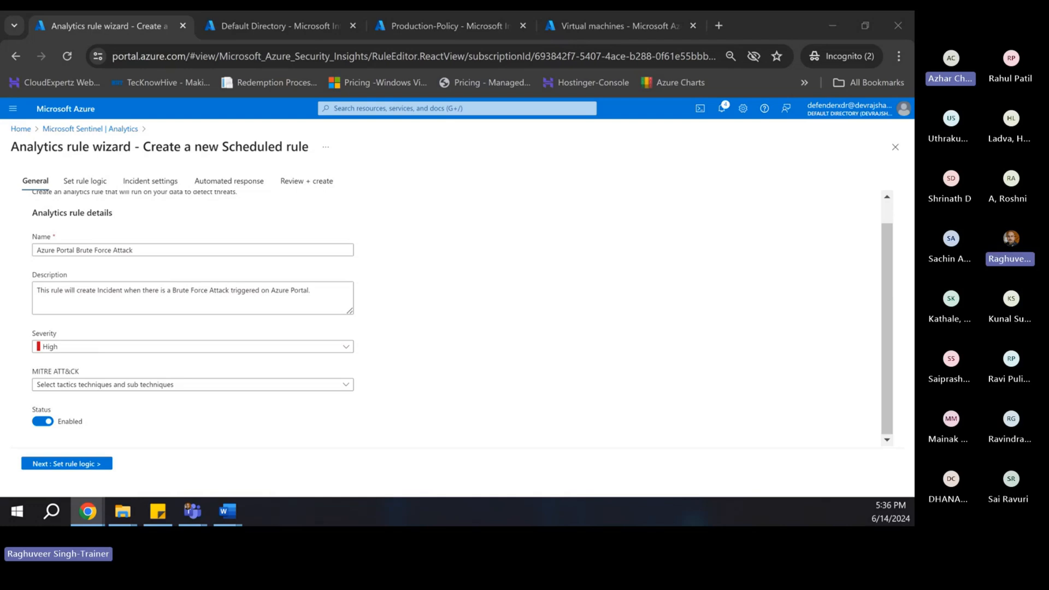
left_click(117, 386)
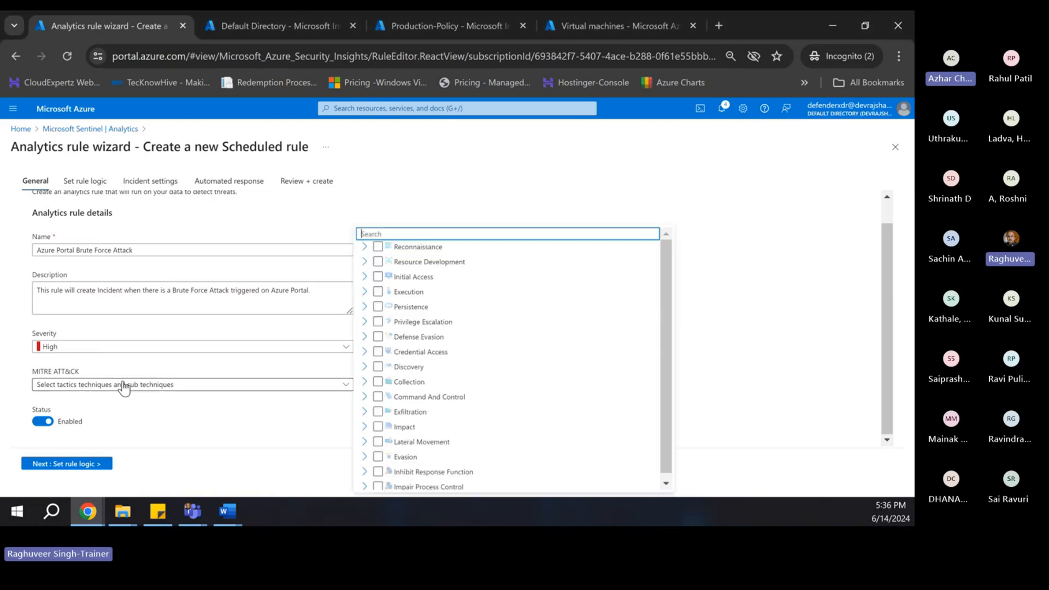
left_click(379, 277)
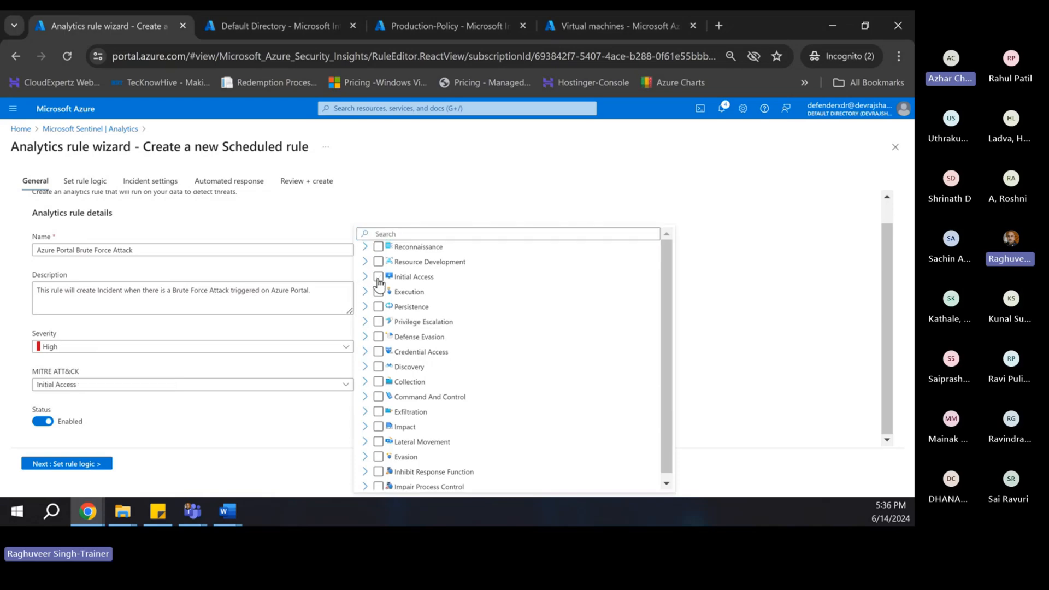
left_click(763, 308)
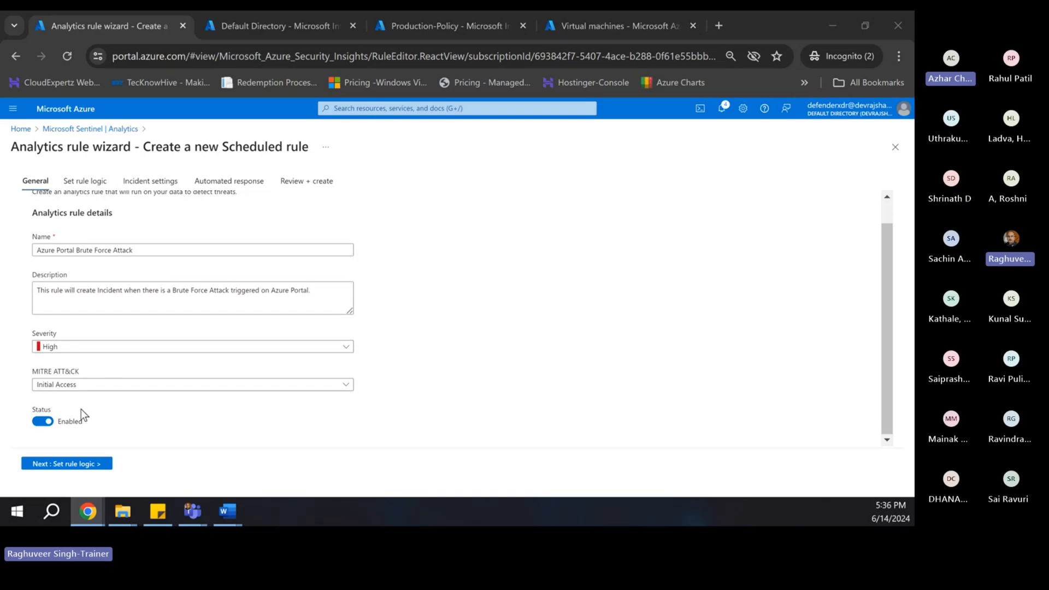
- In Set rule logic, replace a mistaken paste with the SigninLogs KQL query, then revisit General
left_click(62, 465)
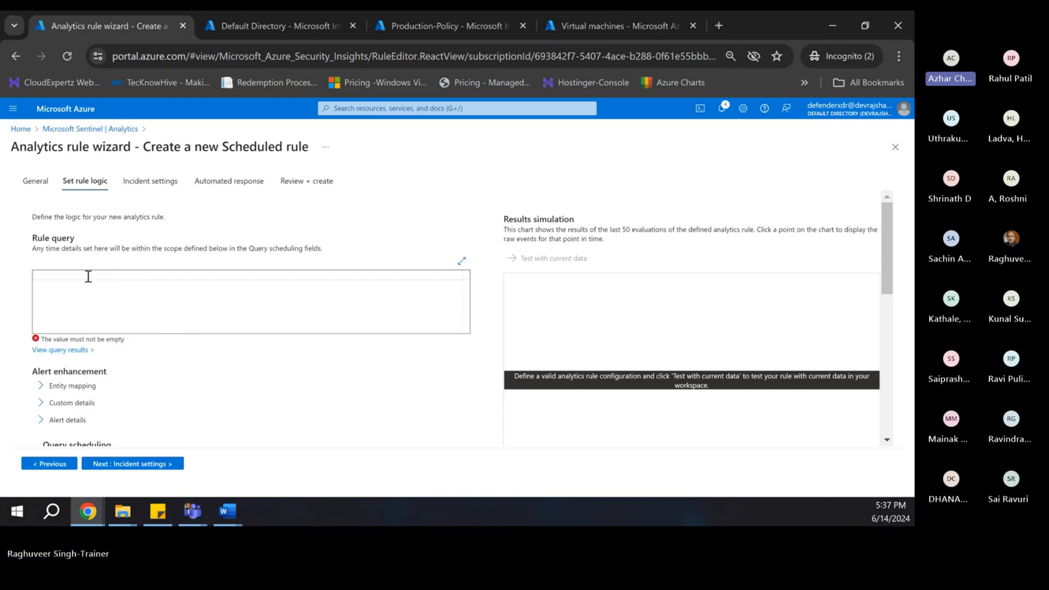
type("Azure Portal Brute Force Attack")
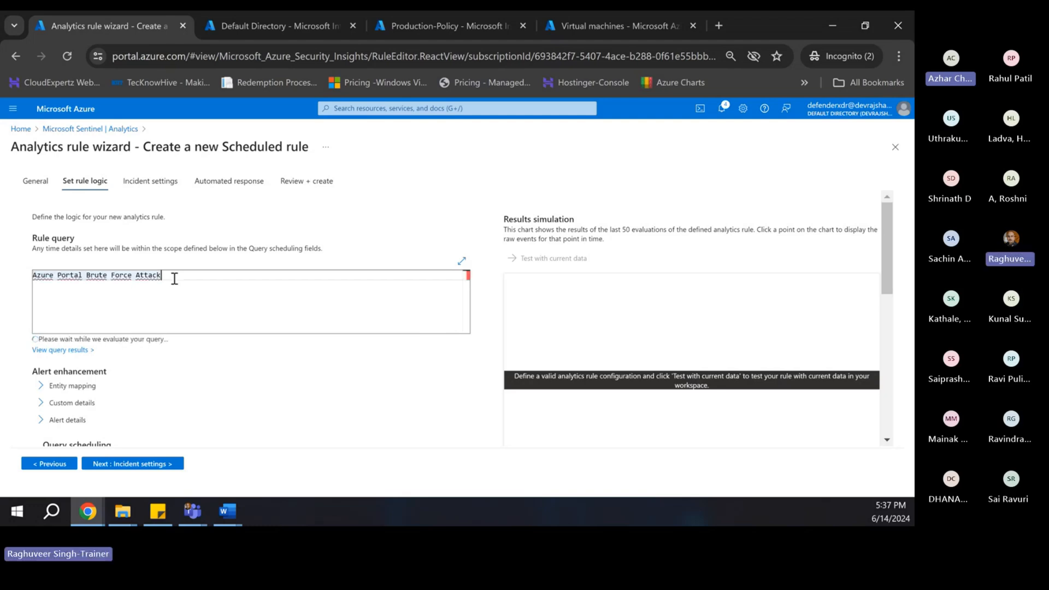
key("ctrl+a")
key("BackSpace")
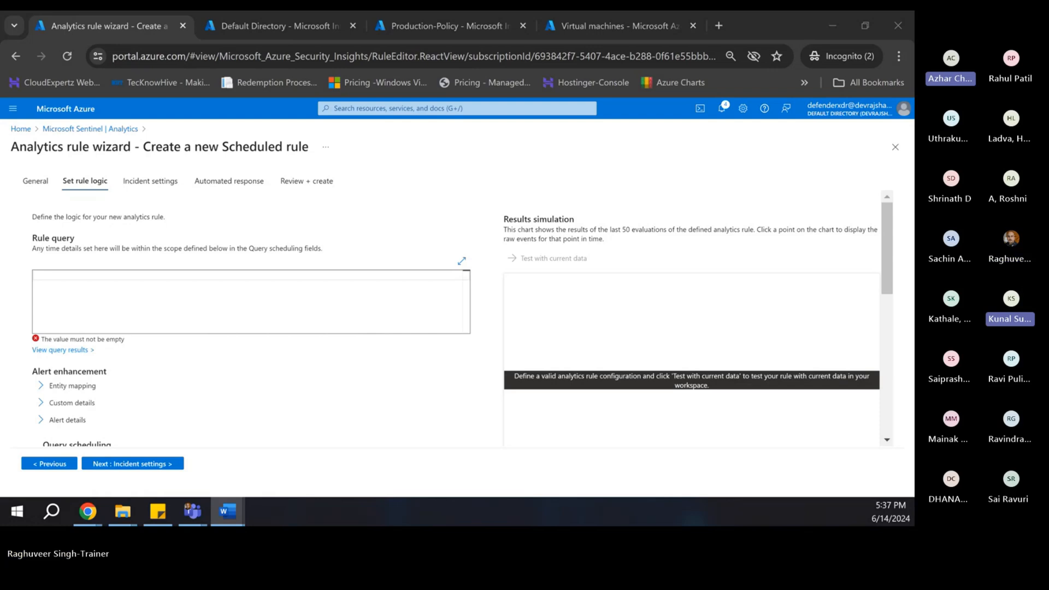
key("alt+Tab")
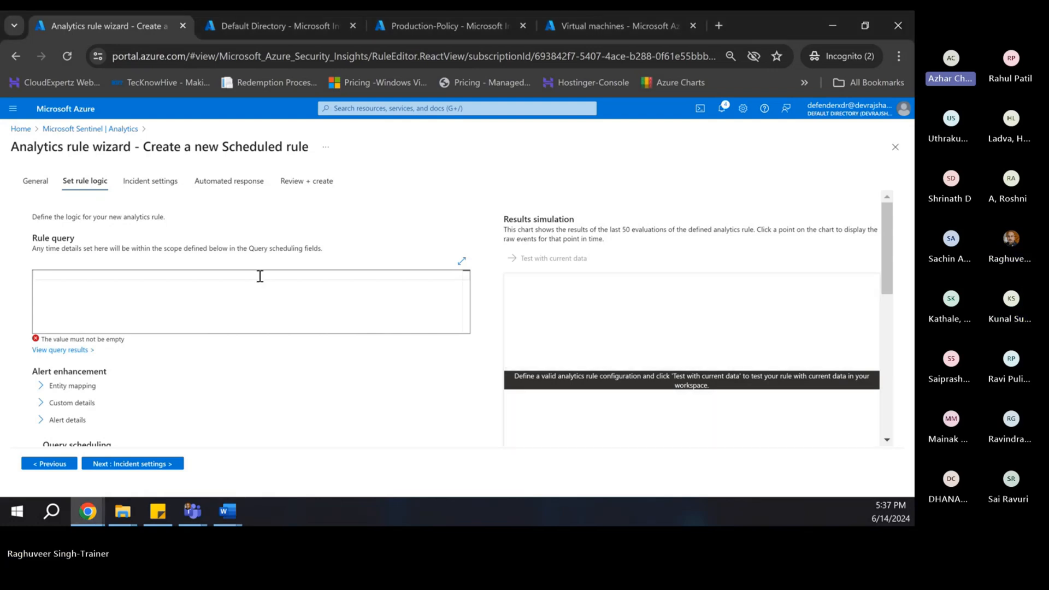
key("ctrl+v")
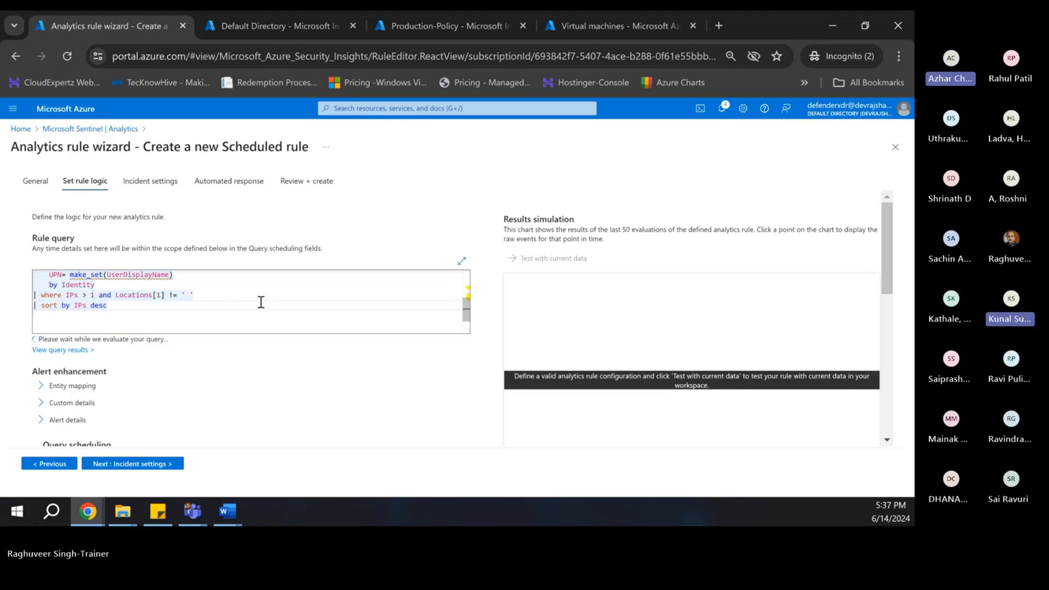
left_click(38, 185)
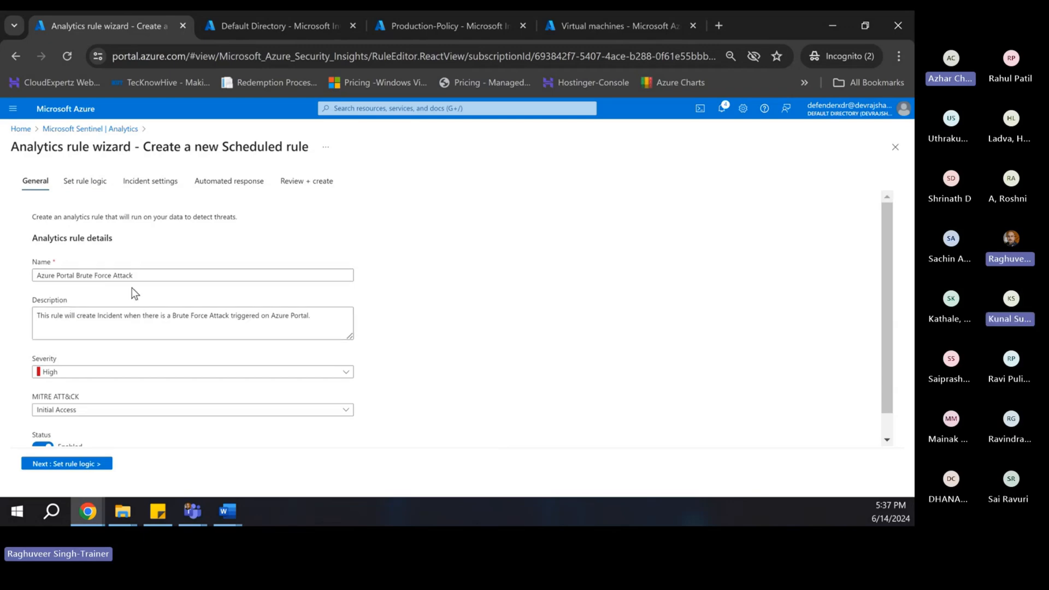
scroll(100, 314, "down", 1)
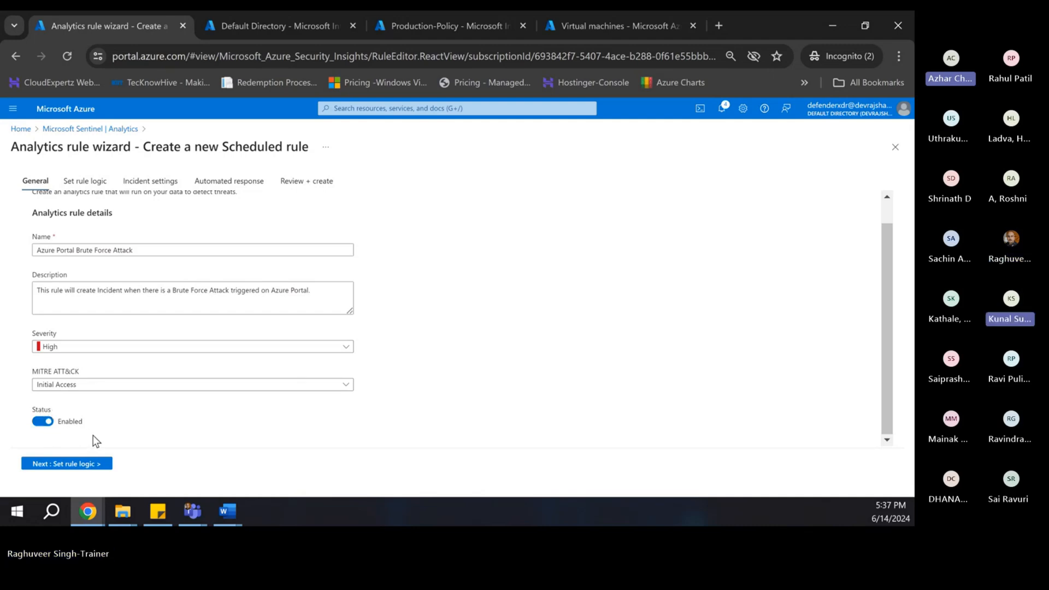
- Test the SigninLogs rule query with current data, showing about 0.19 alerts per day
left_click(60, 465)
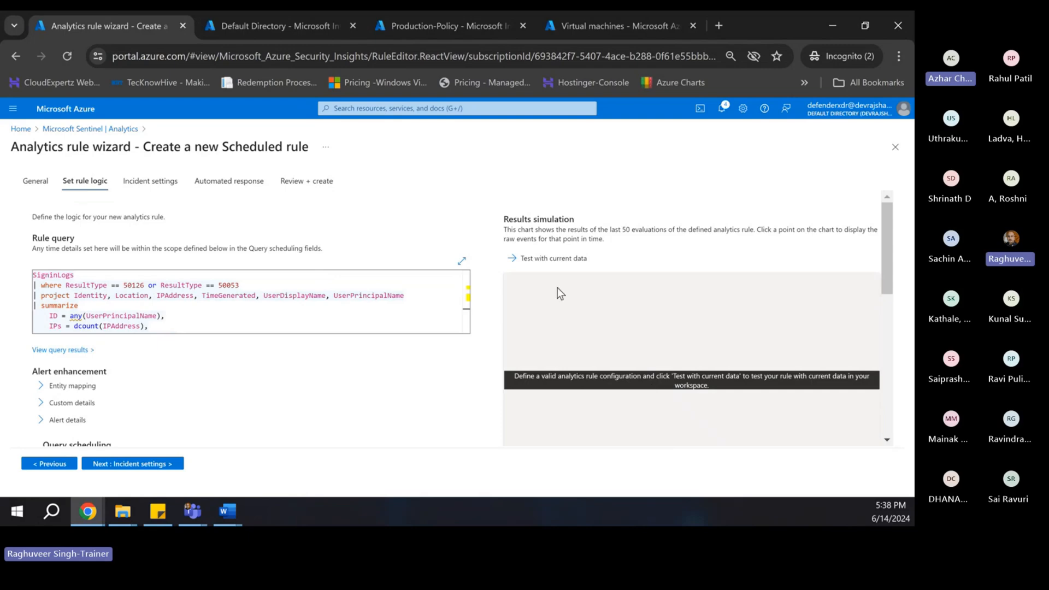
left_click(516, 264)
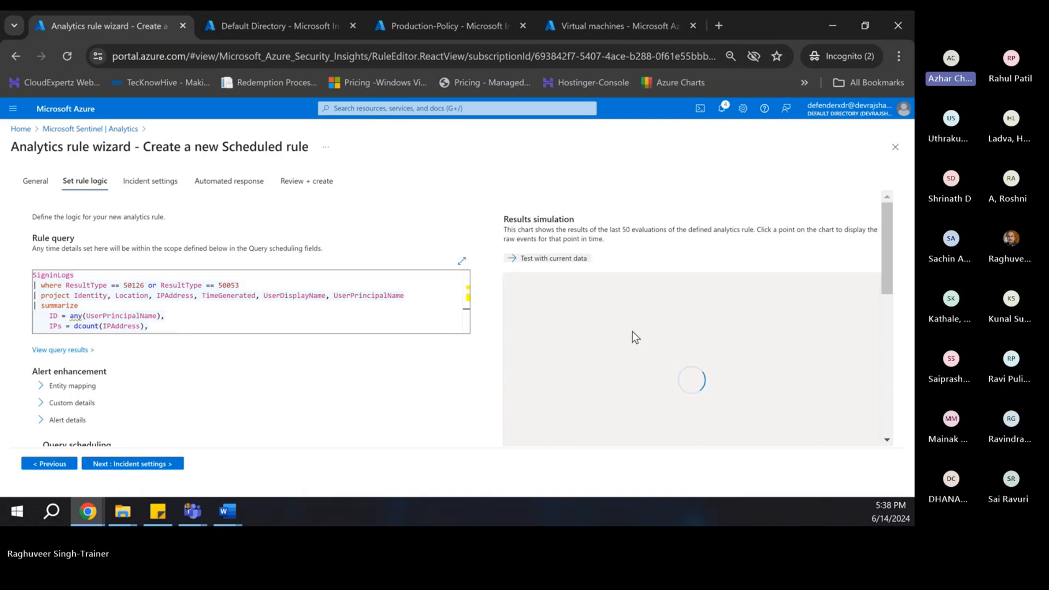
scroll(631, 331, "down", 3)
scroll(627, 348, "up", 3)
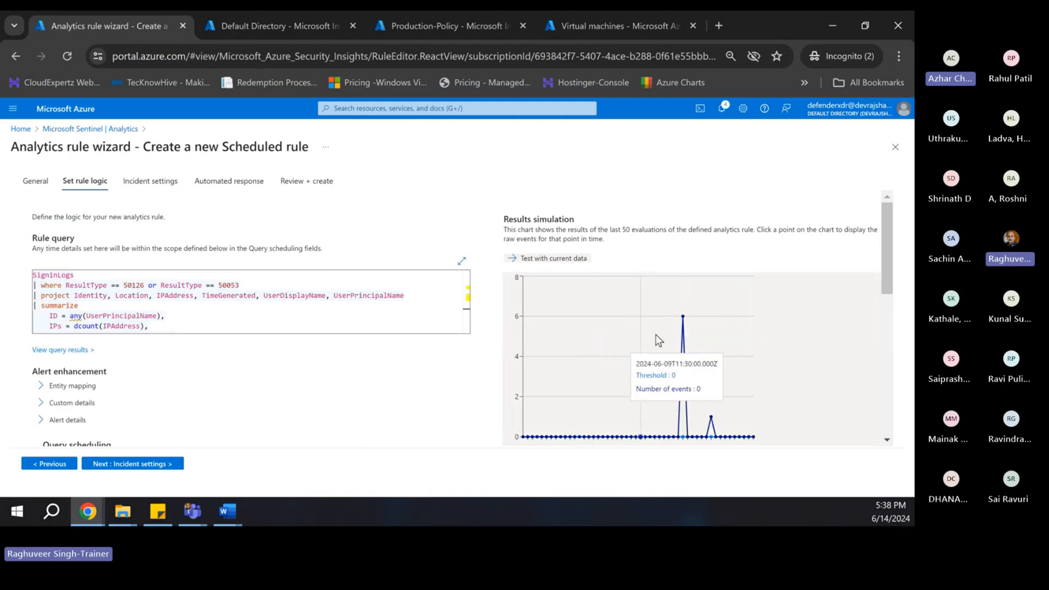
scroll(342, 385, "down", 1)
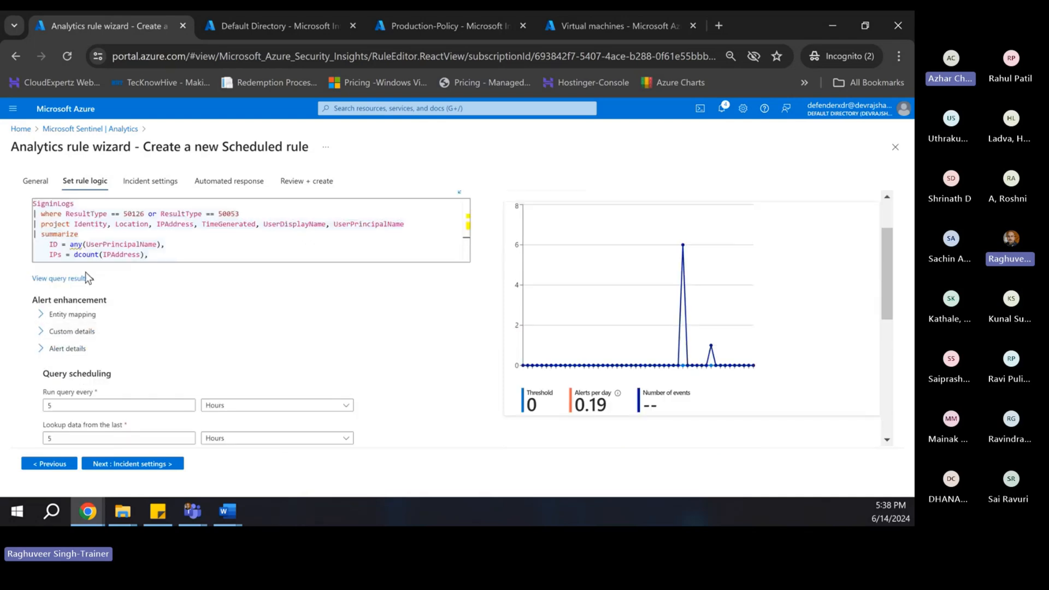
- Expand Entity mapping and add an Account entity whose Name identifier comes from the ID column
left_click(43, 315)
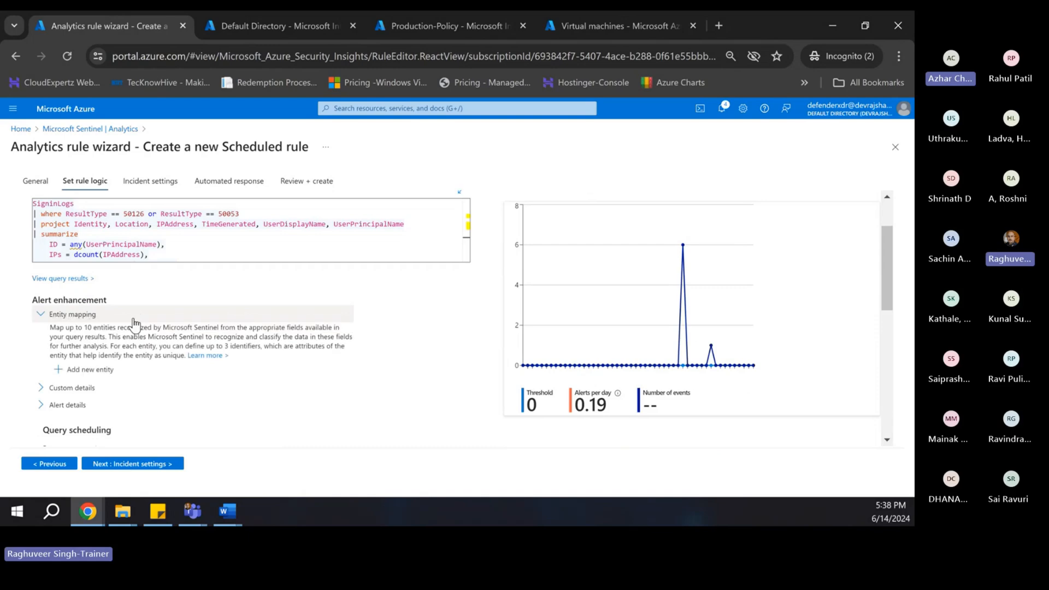
scroll(157, 327, "down", 1)
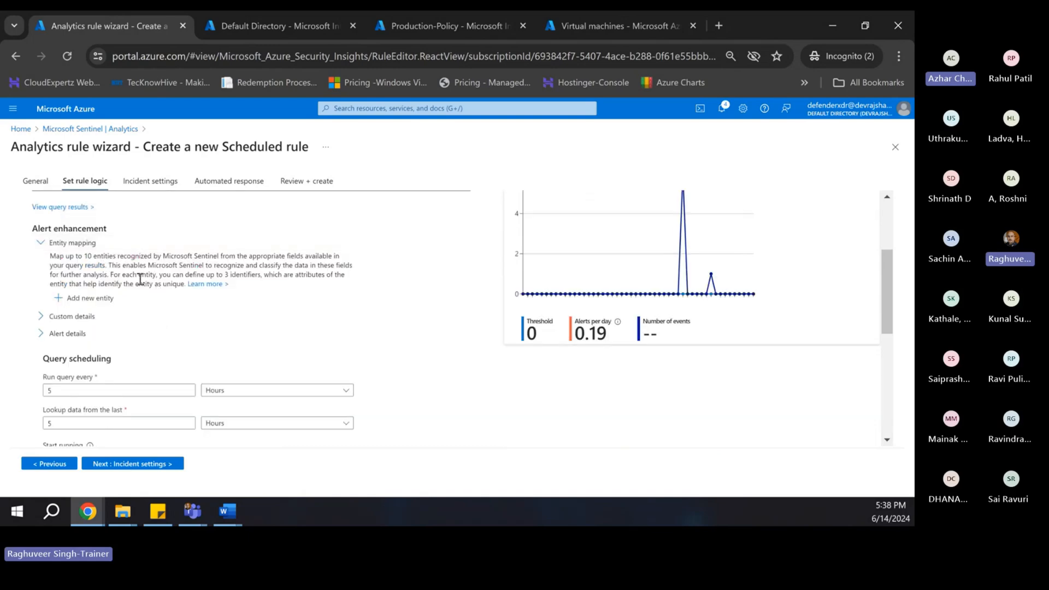
scroll(158, 288, "up", 1)
scroll(143, 340, "down", 1)
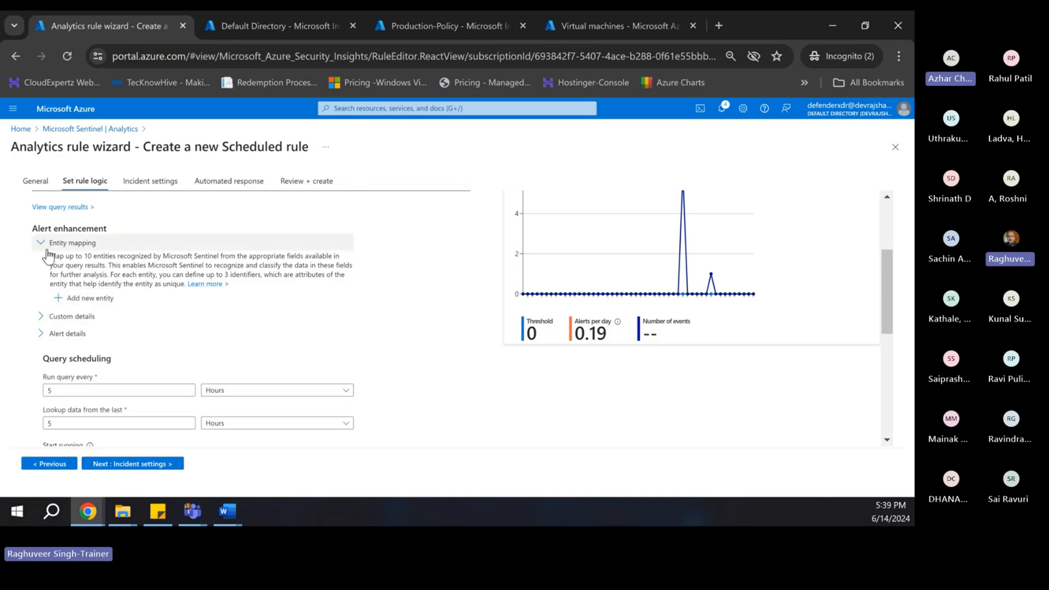
left_click(68, 298)
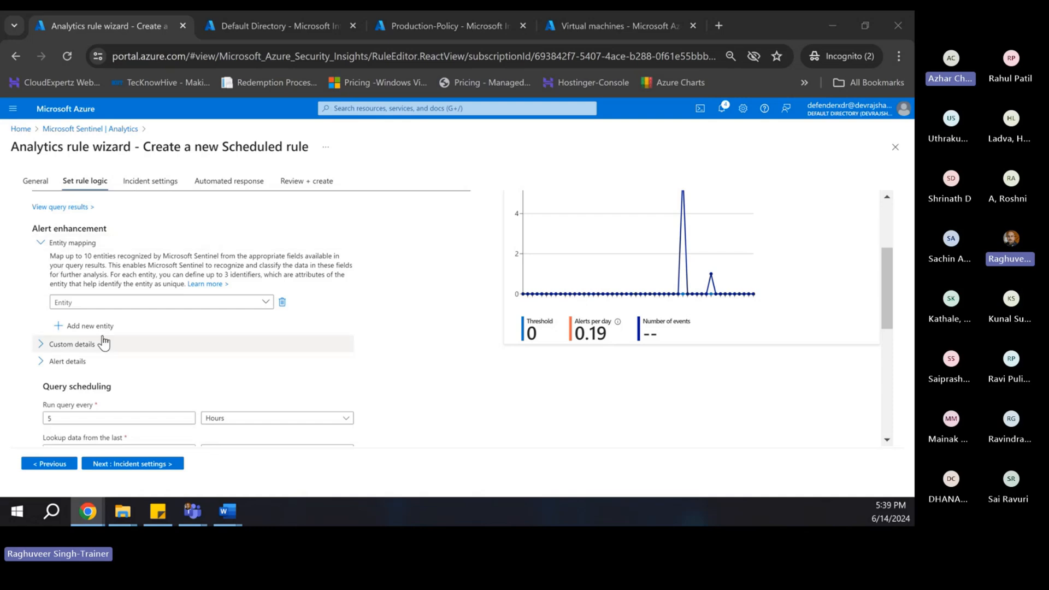
left_click(100, 304)
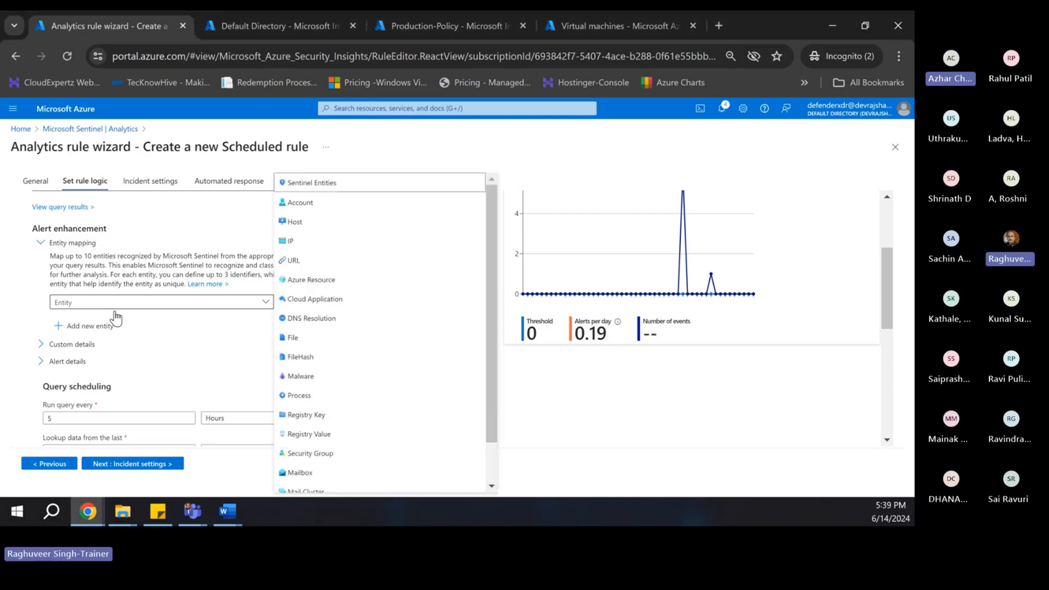
scroll(340, 363, "down", 1)
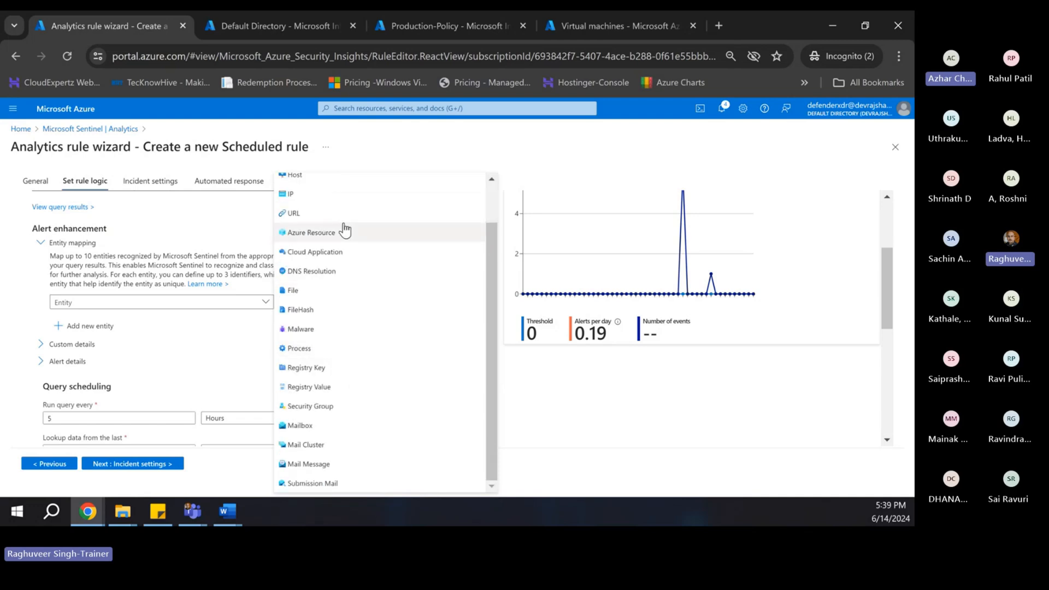
scroll(350, 470, "up", 1)
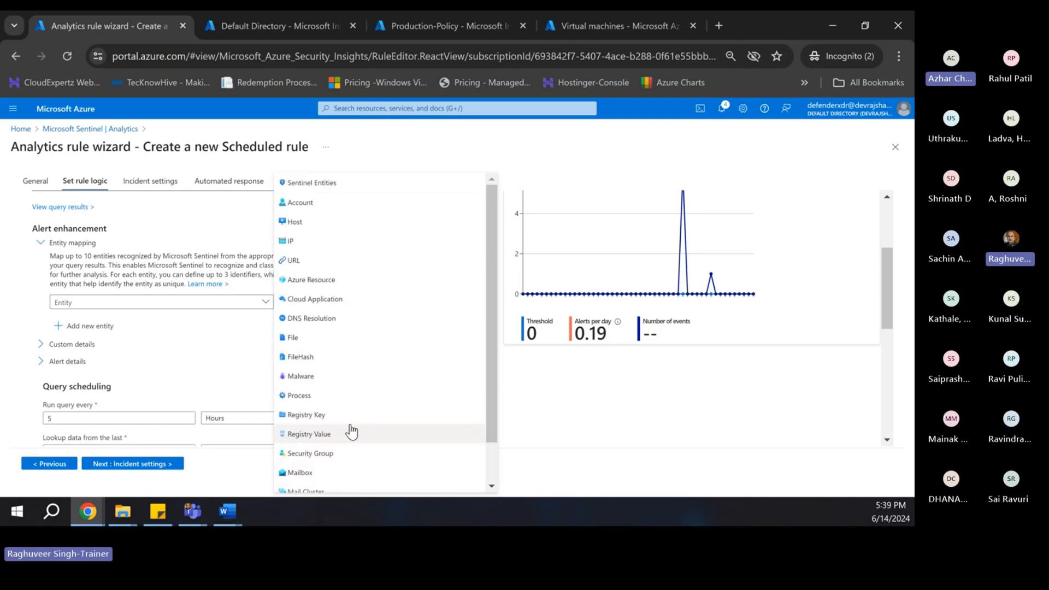
left_click(304, 203)
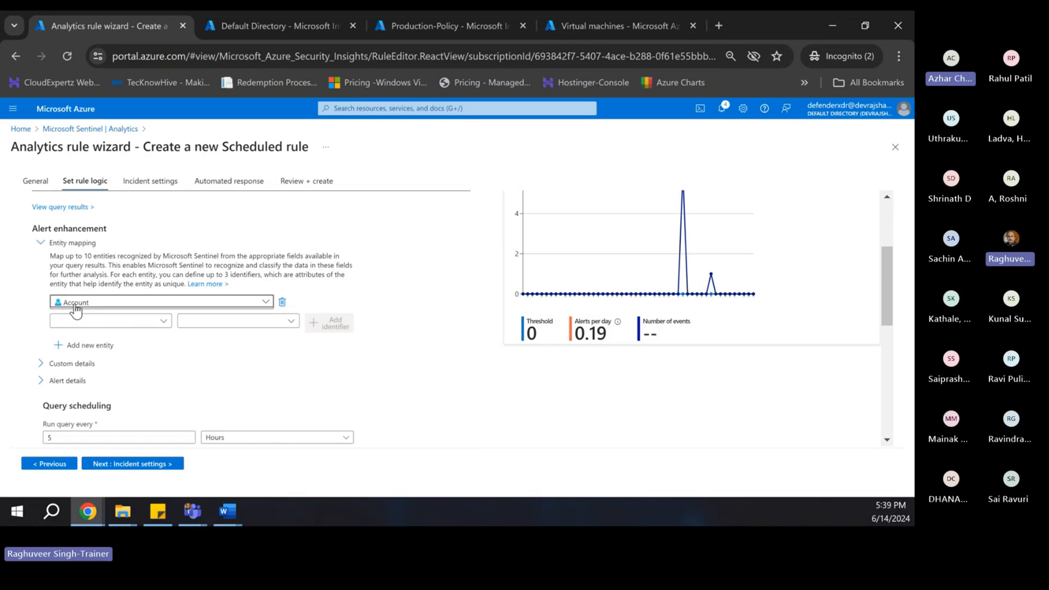
left_click(165, 322)
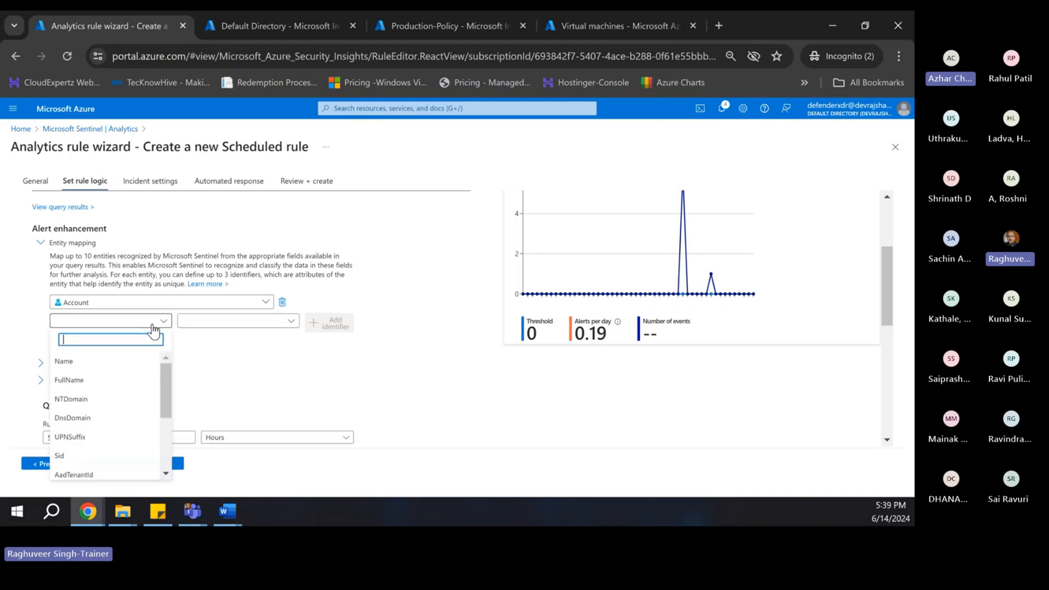
left_click(64, 366)
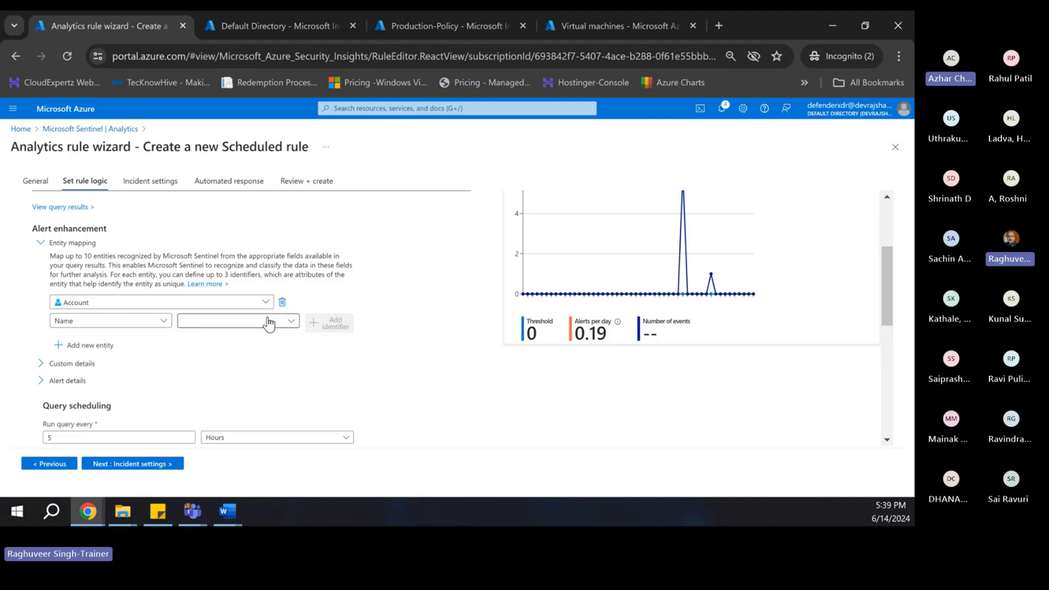
left_click(285, 322)
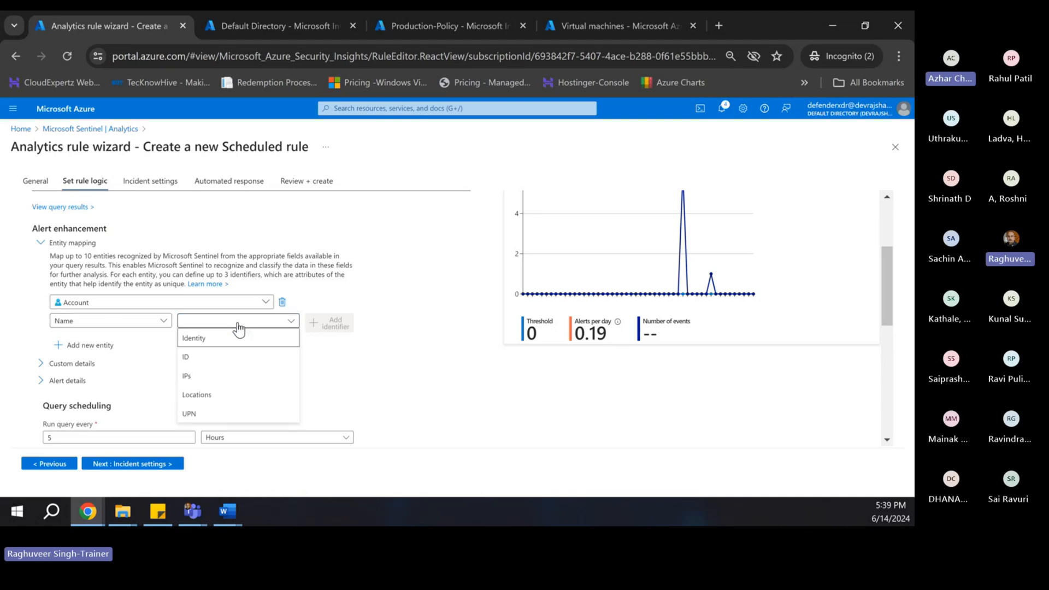
left_click(200, 359)
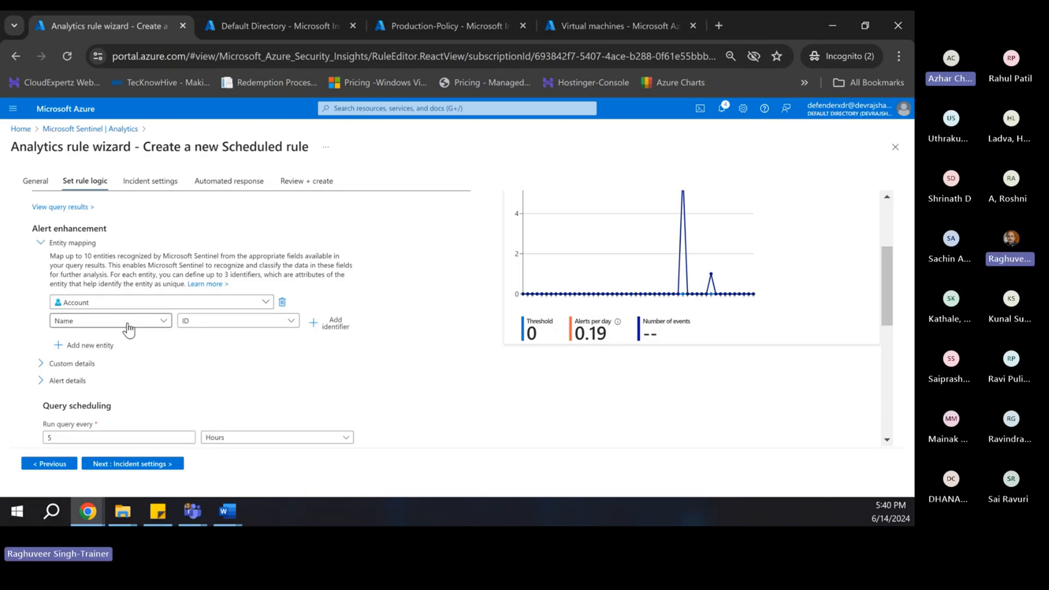
- Add an IP entity mapping its Address identifier to the IPs column
left_click(83, 350)
scroll(145, 352, "down", 1)
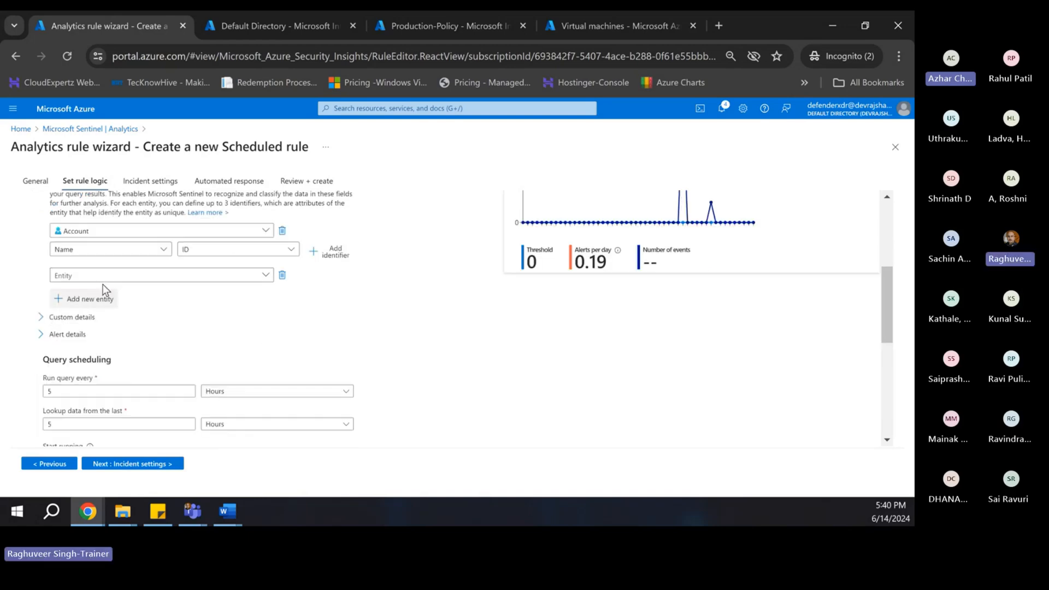
left_click(206, 283)
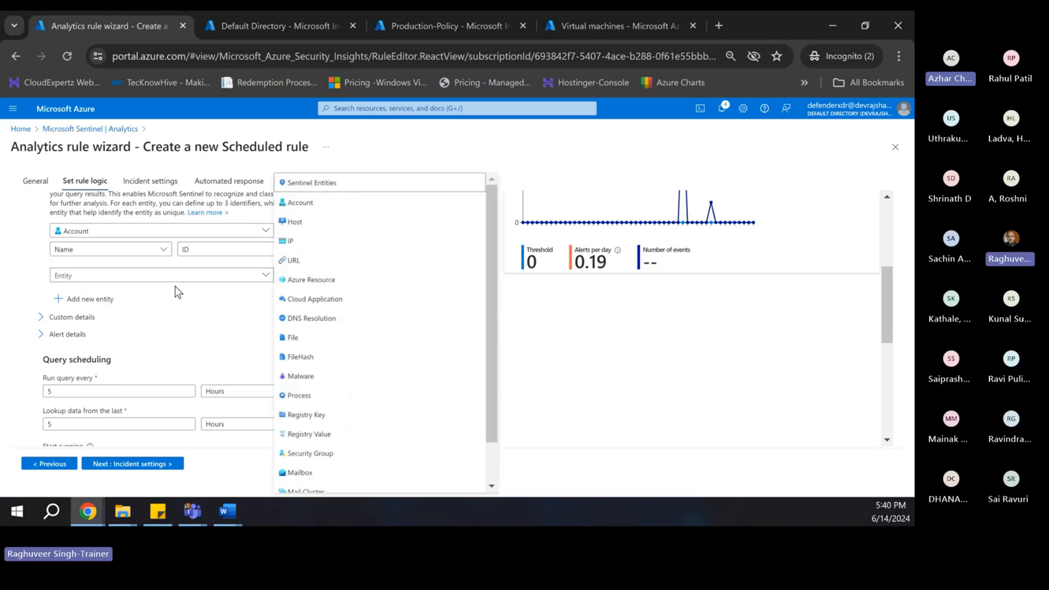
left_click(281, 246)
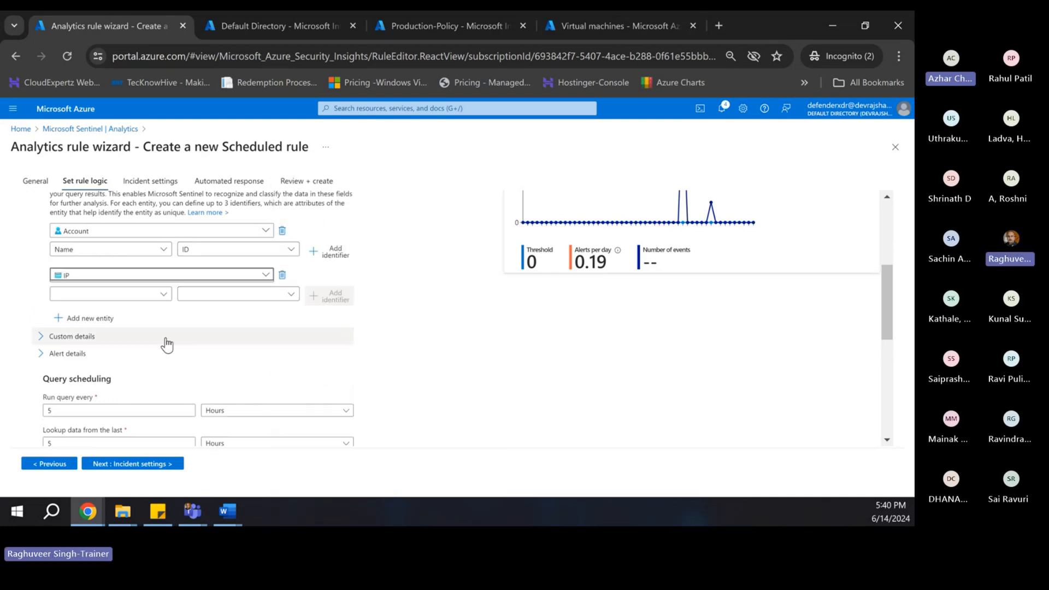
scroll(110, 343, "up", 1)
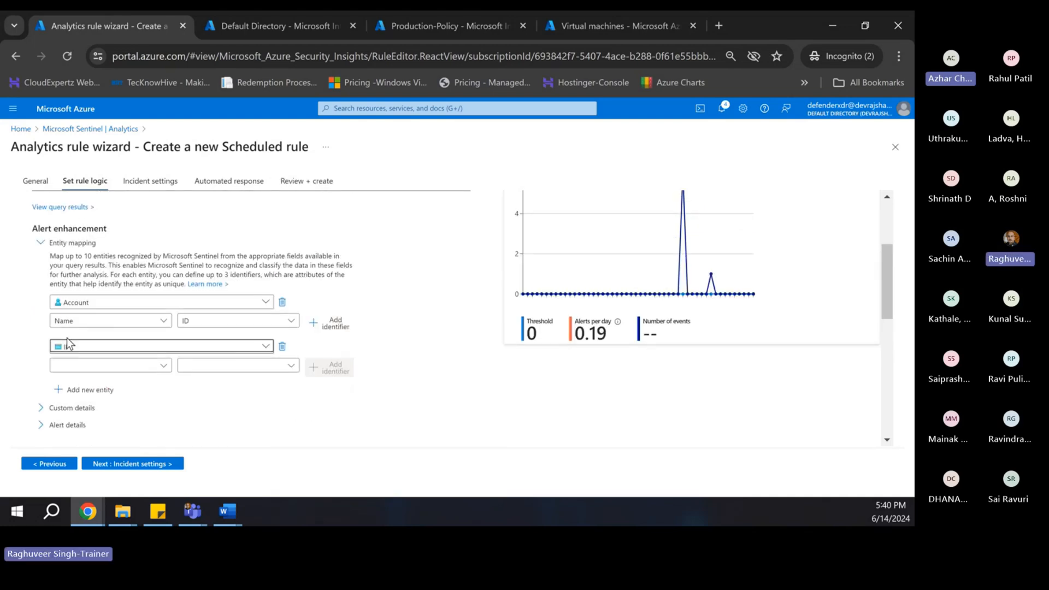
left_click(99, 373)
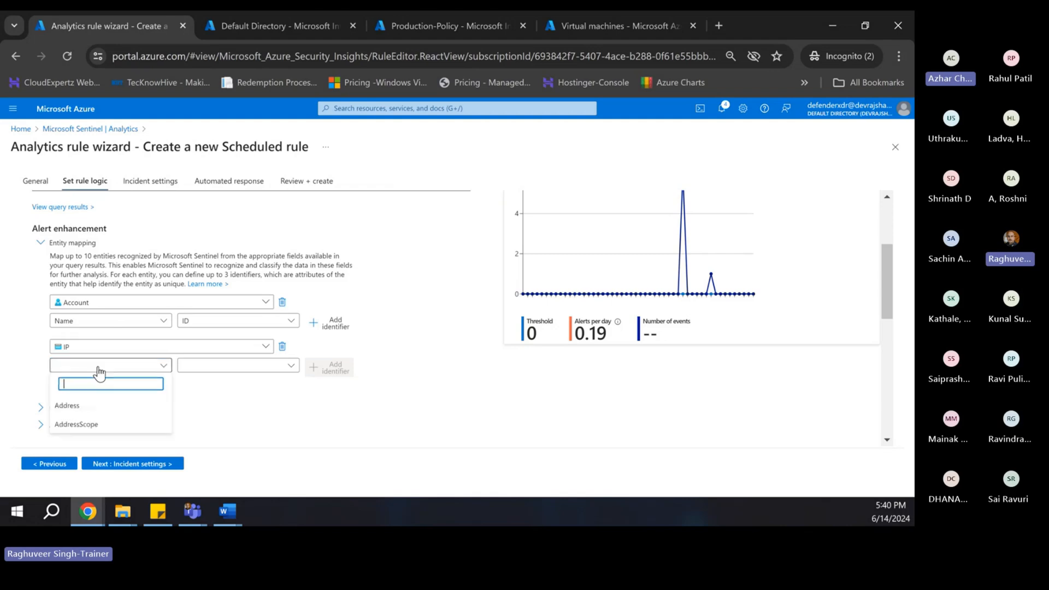
left_click(69, 407)
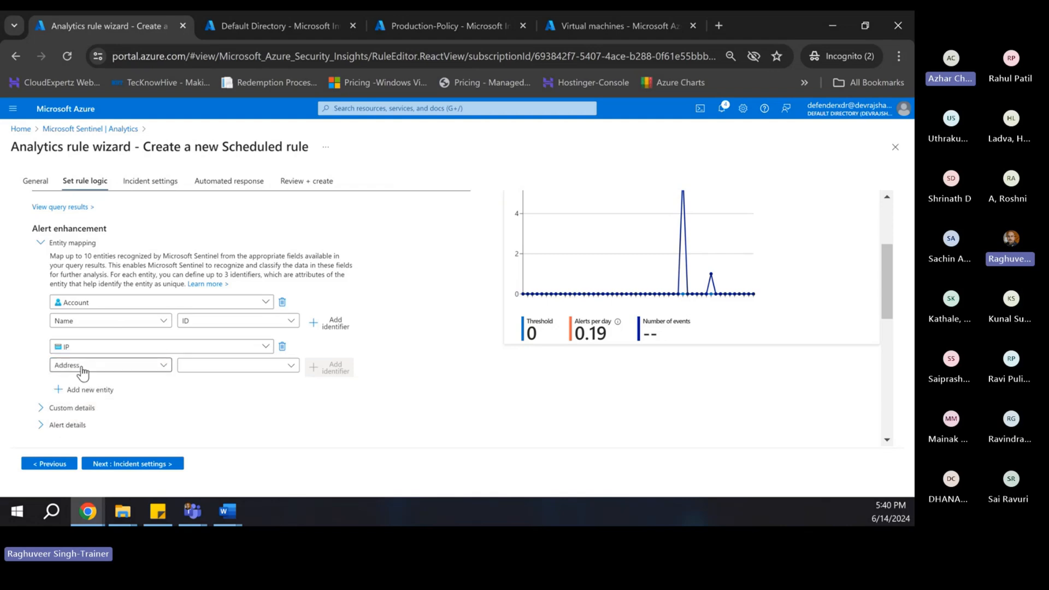
left_click(205, 373)
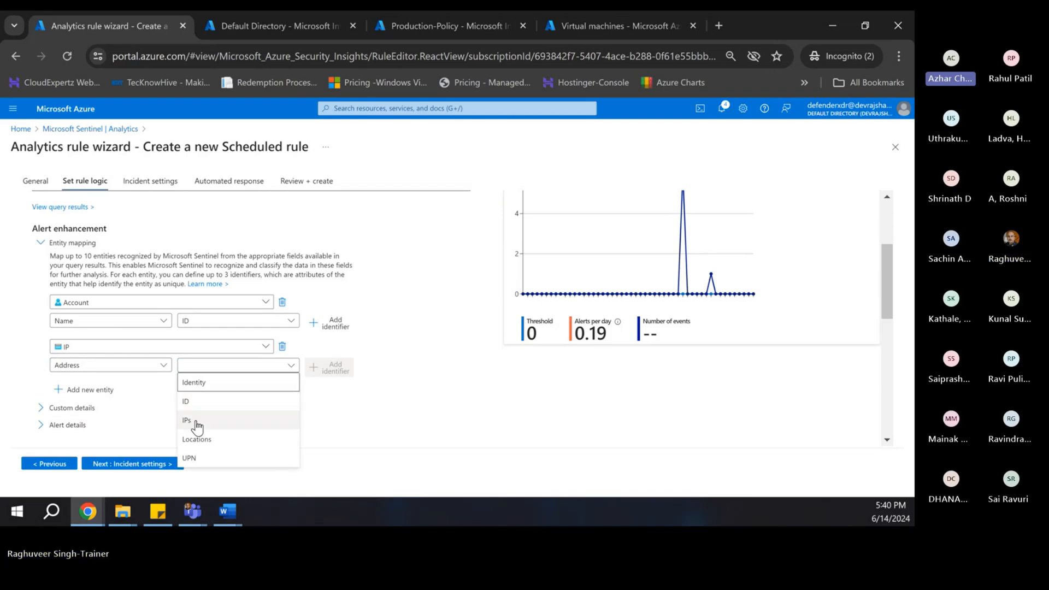
left_click(196, 421)
scroll(176, 385, "down", 1)
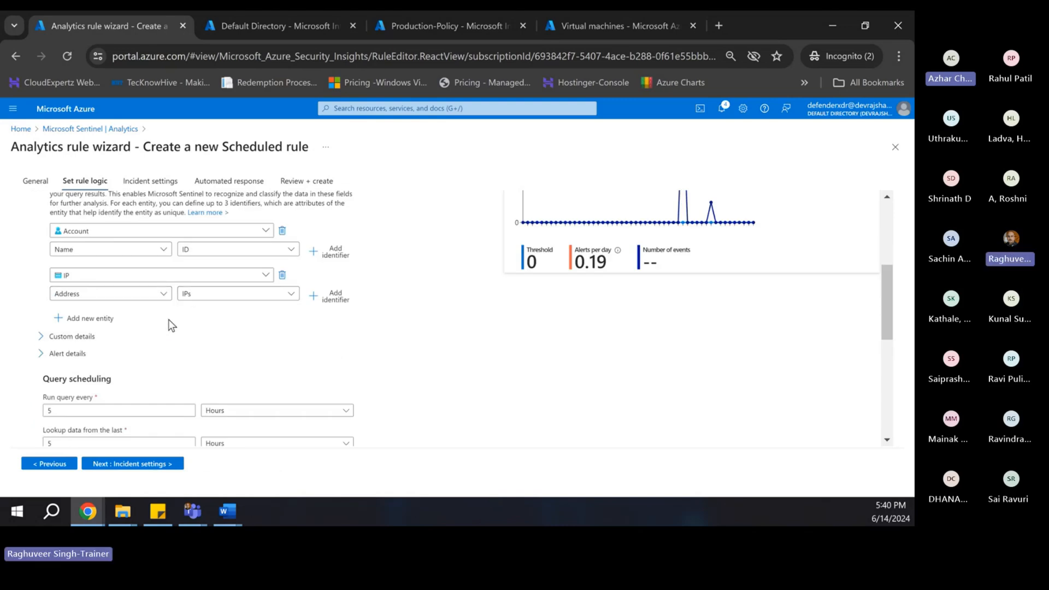
- Add a second IP entity mapping its Address identifier to the Locations column
left_click(92, 320)
left_click(103, 323)
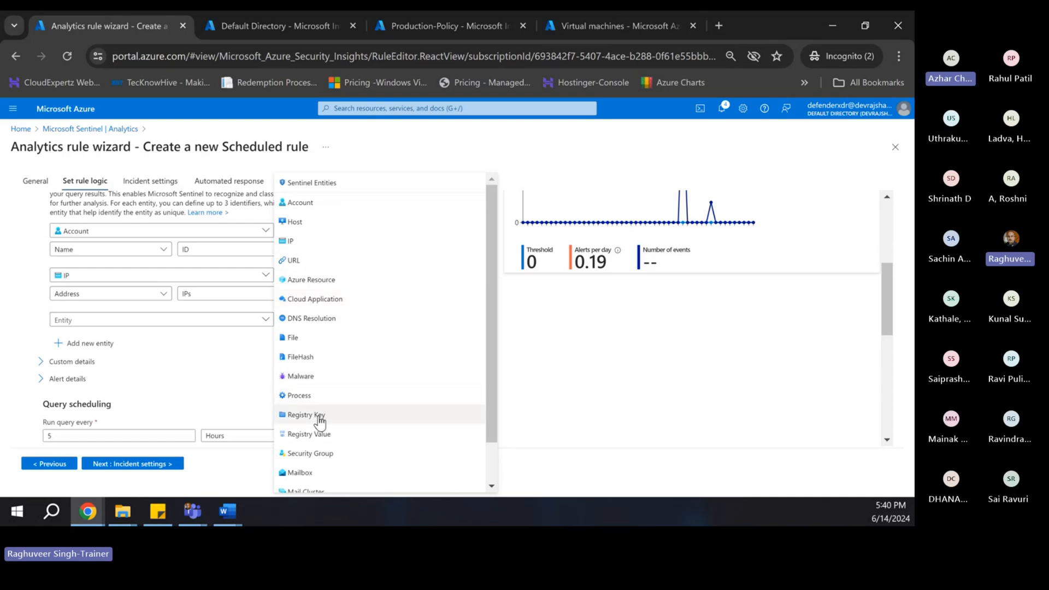
scroll(320, 383, "down", 1)
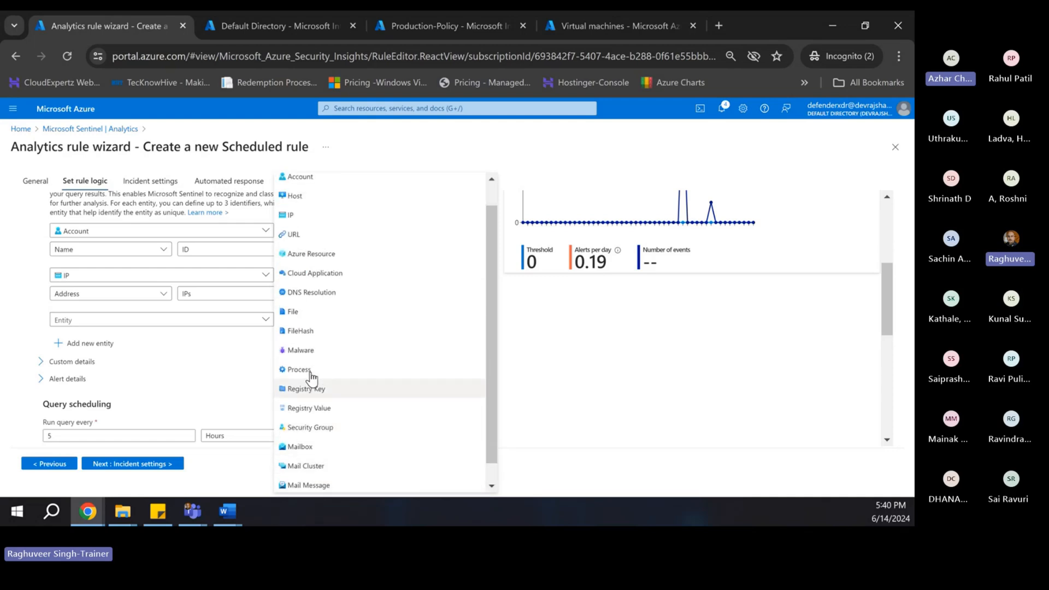
scroll(314, 377, "up", 1)
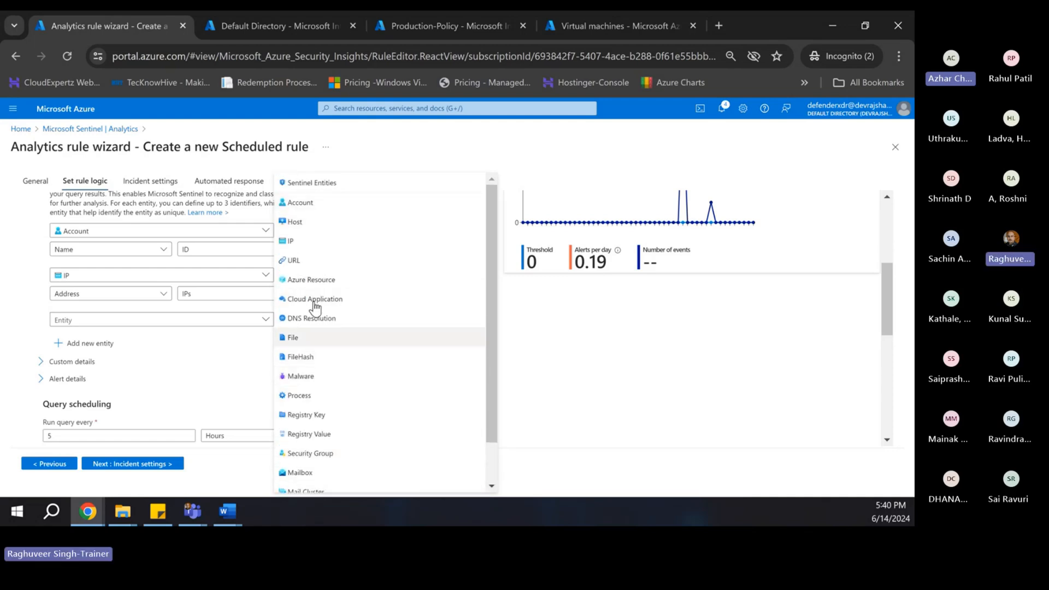
left_click(290, 241)
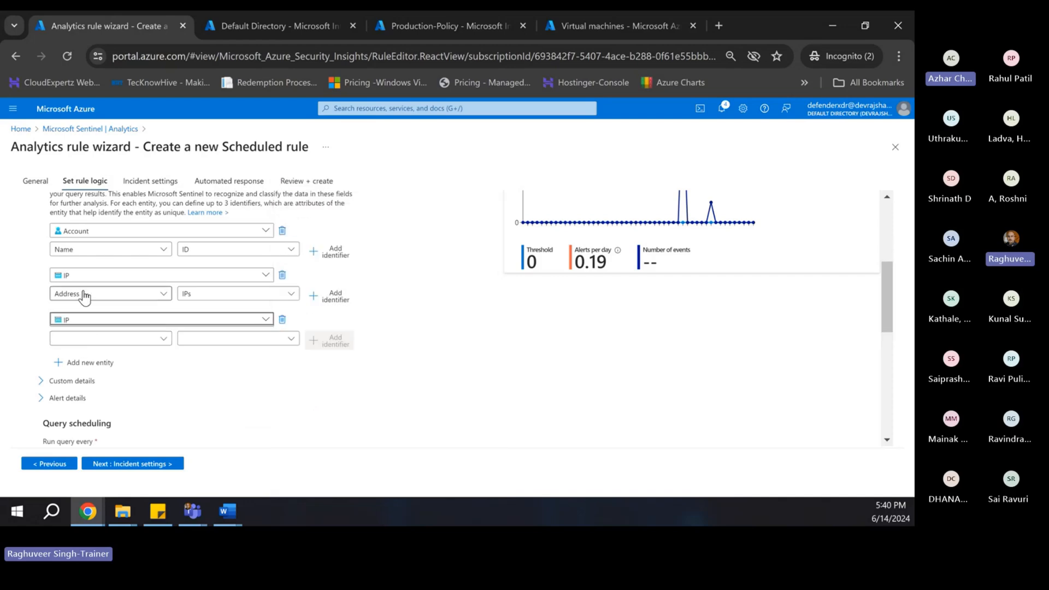
left_click(100, 340)
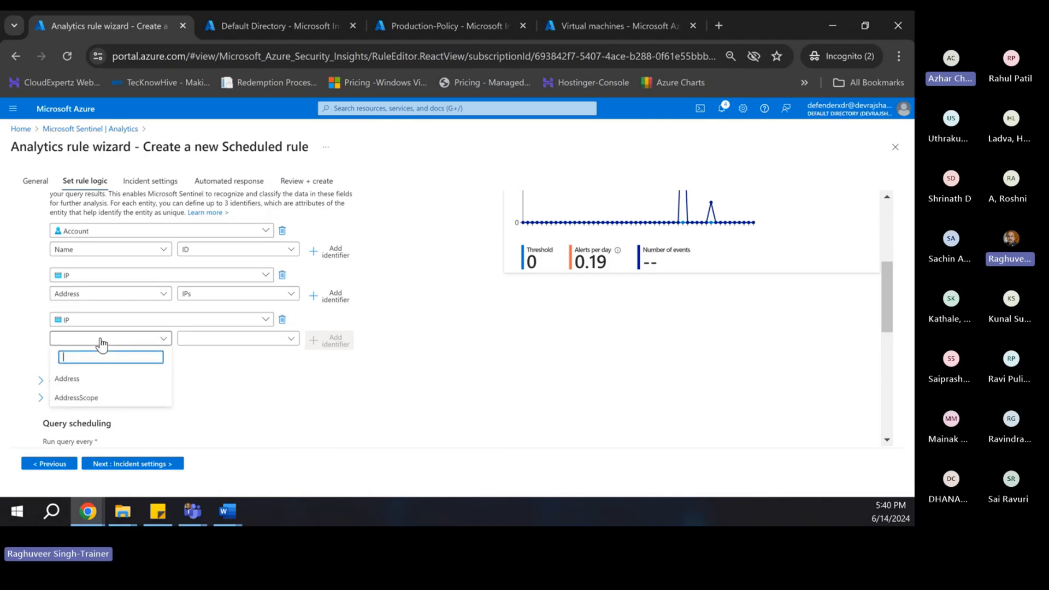
left_click(65, 382)
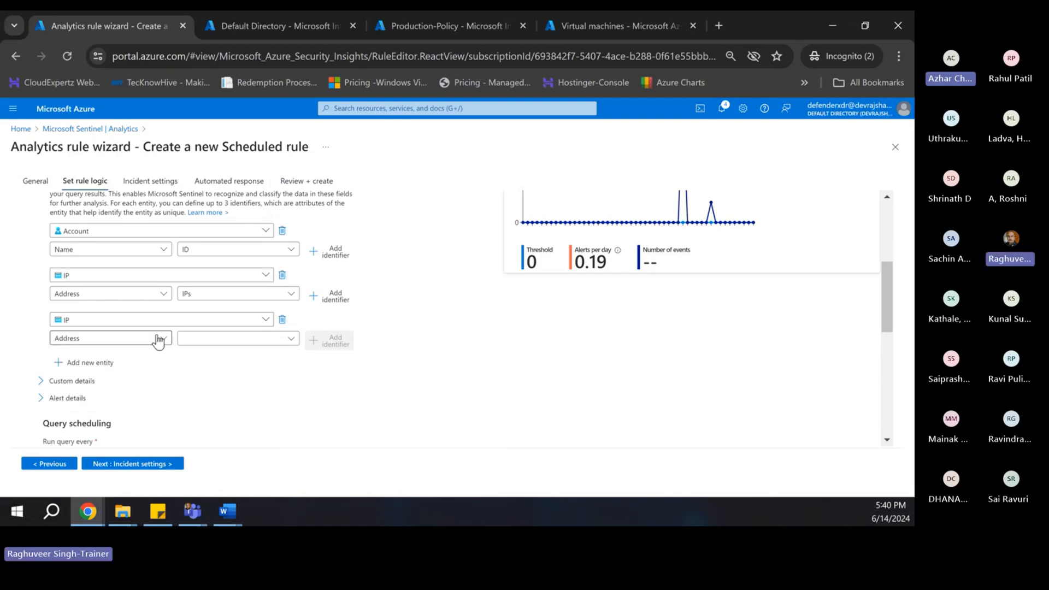
left_click(211, 339)
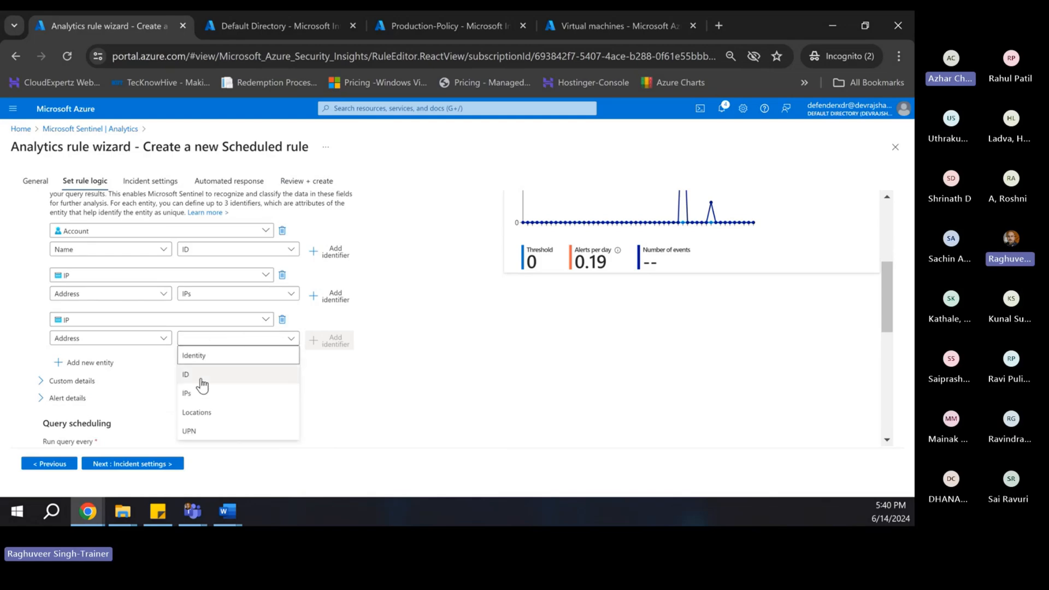
left_click(195, 412)
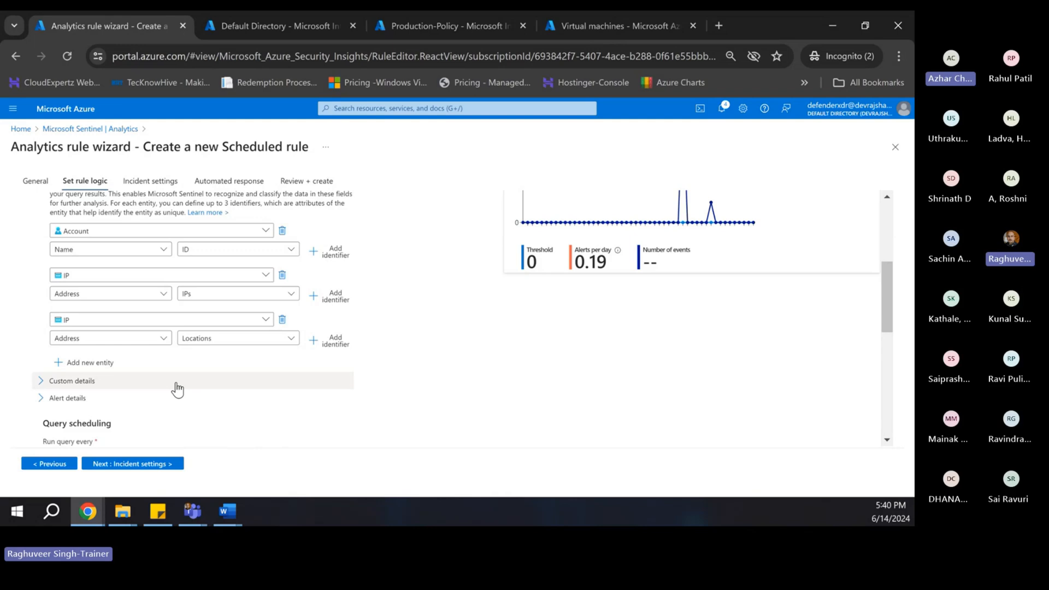
scroll(165, 357, "down", 1)
scroll(165, 358, "up", 2)
scroll(115, 306, "down", 1)
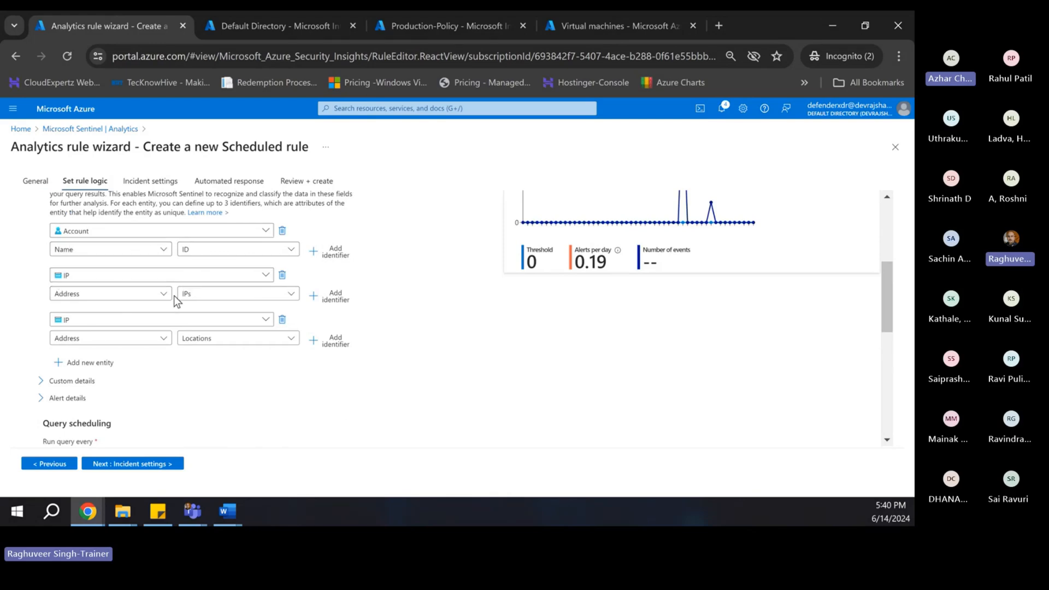
- Add a Host entity with HostName mapped to the Identity column, then expand Alert details
left_click(99, 362)
scroll(176, 366, "down", 2)
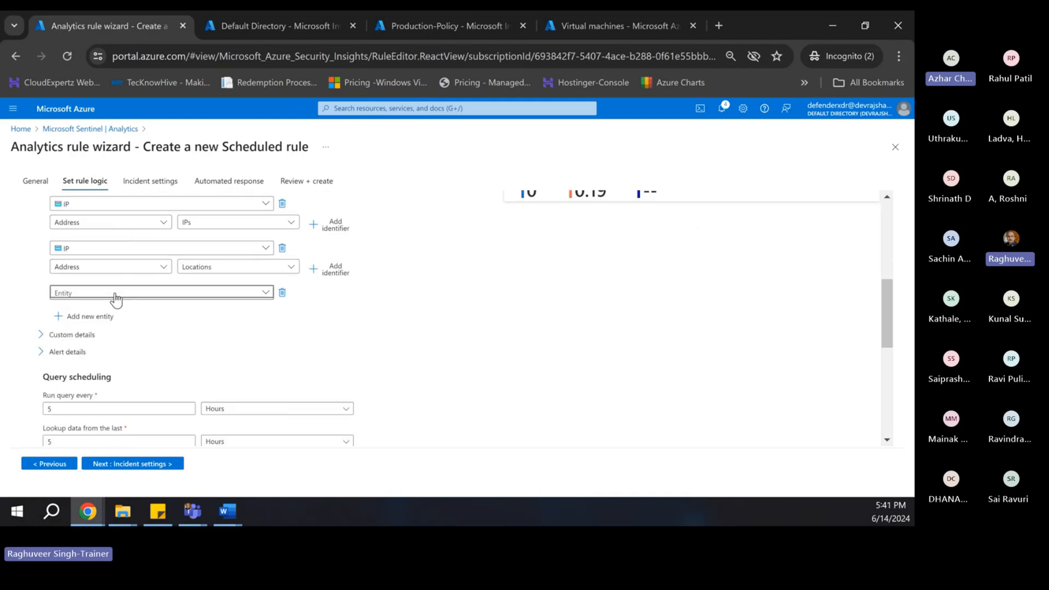
left_click(113, 294)
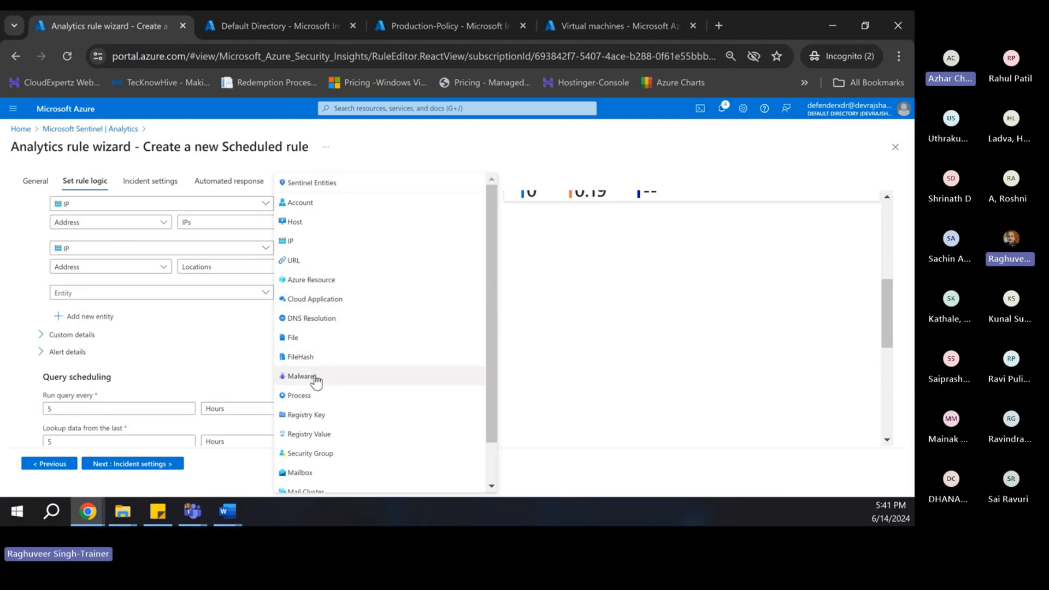
scroll(321, 426, "down", 1)
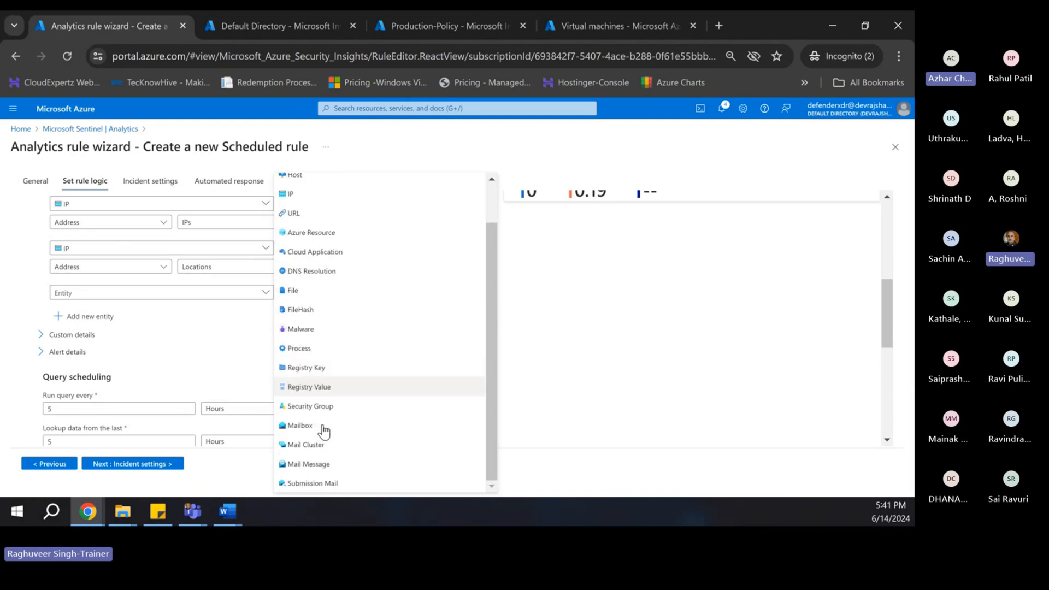
scroll(334, 415, "up", 1)
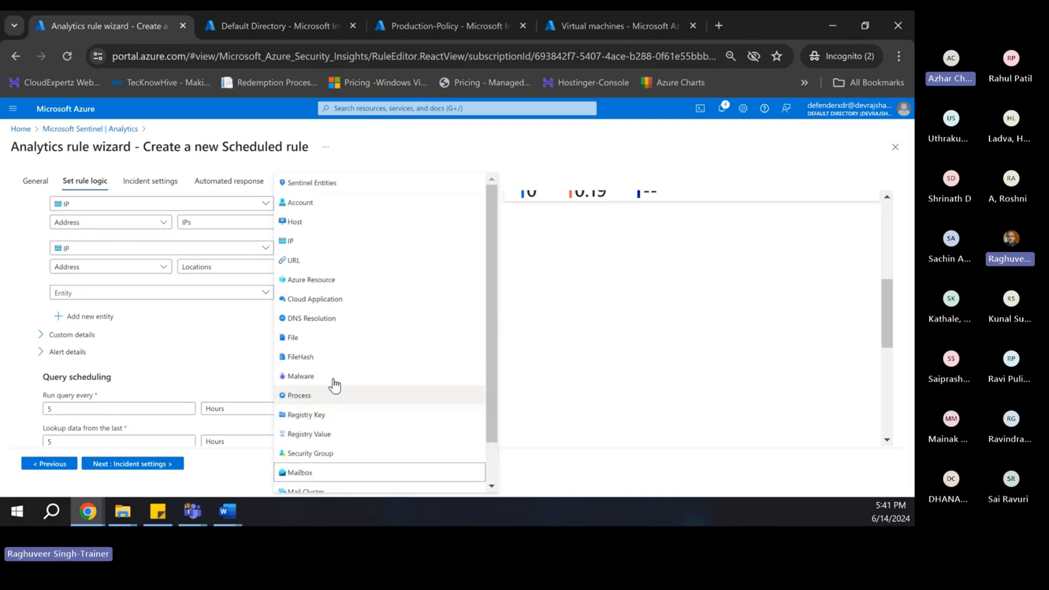
left_click(312, 224)
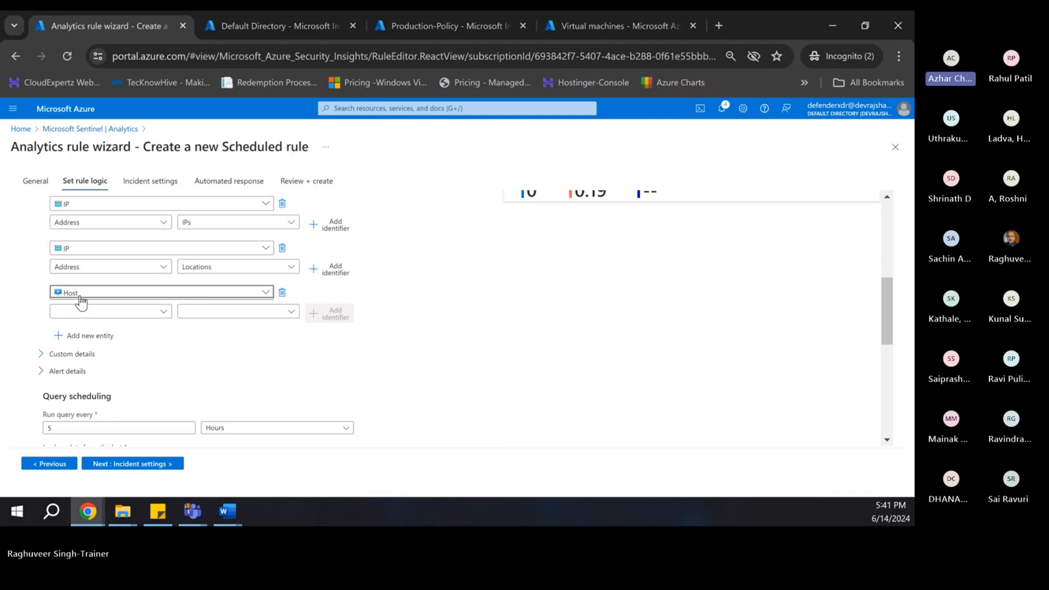
left_click(157, 314)
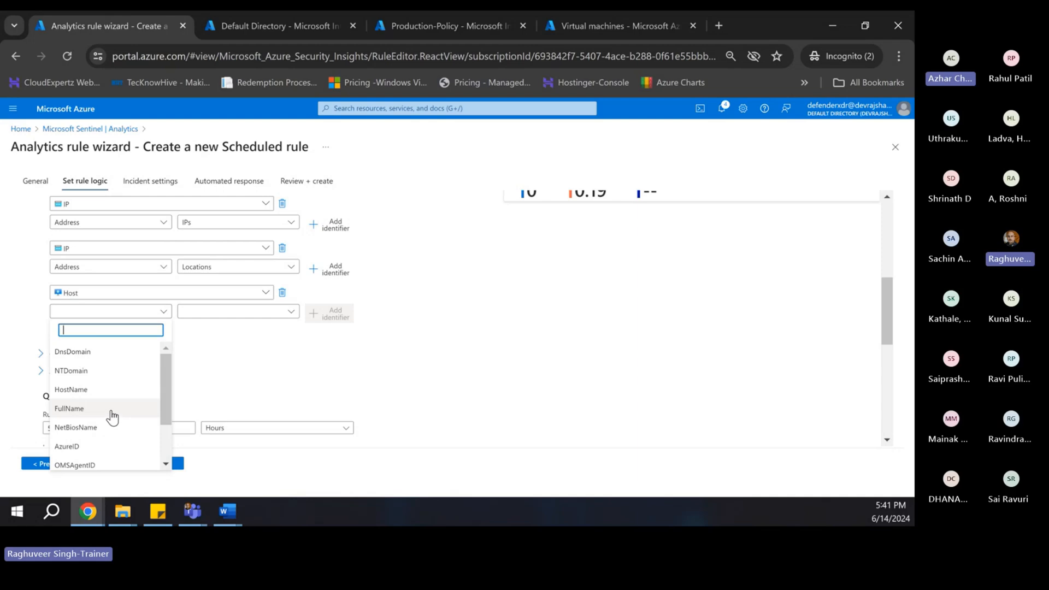
scroll(112, 417, "down", 1)
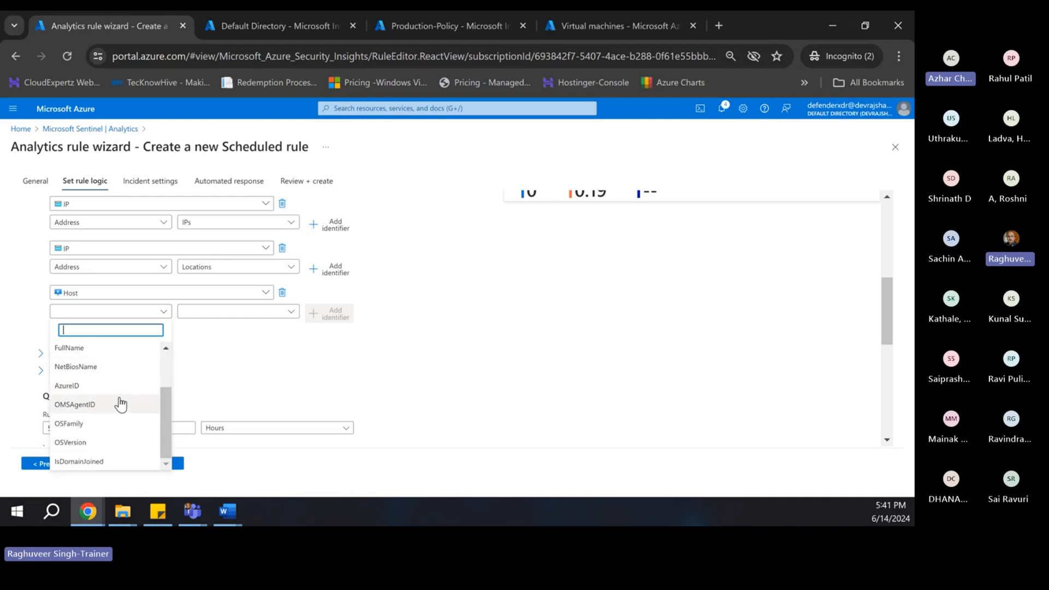
scroll(109, 411, "up", 1)
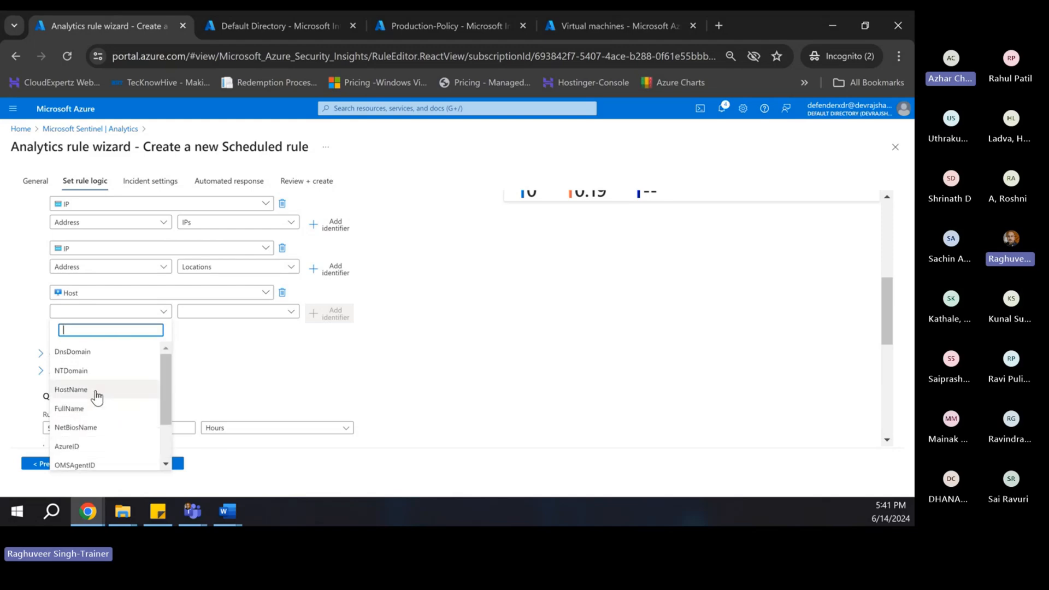
left_click(97, 395)
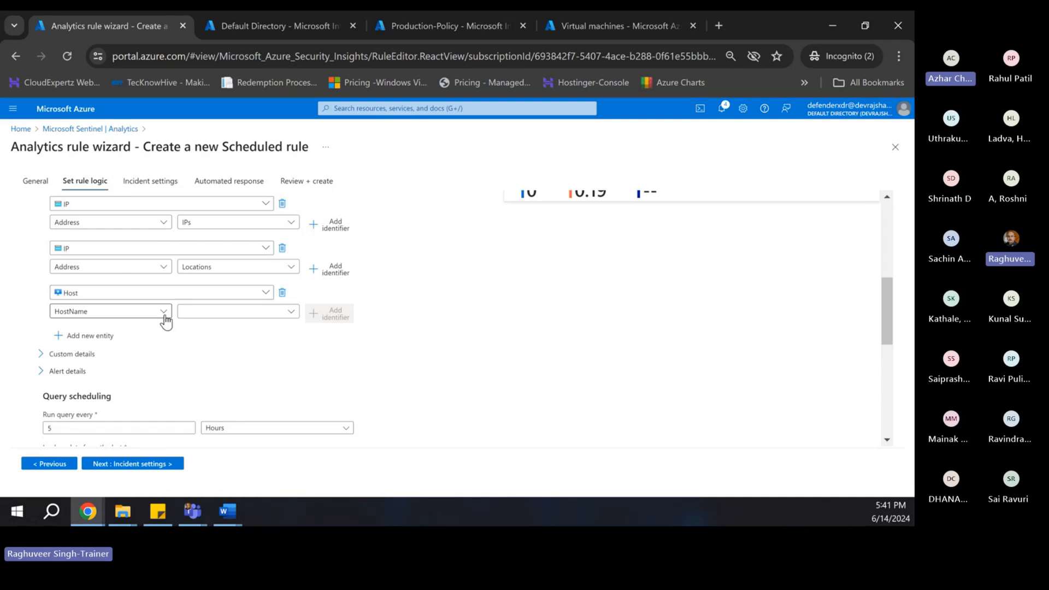
left_click(205, 312)
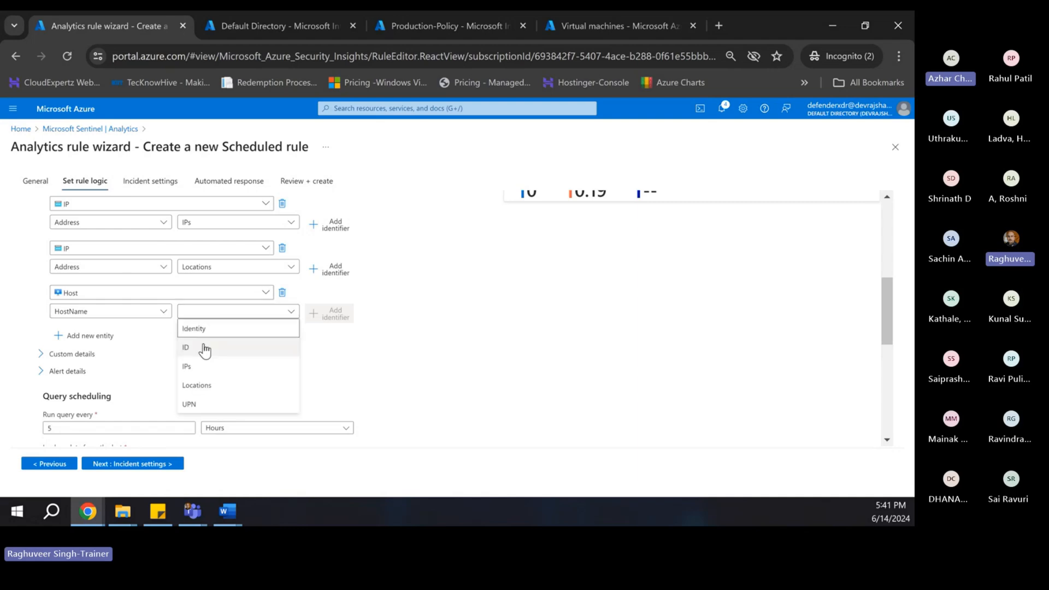
left_click(203, 331)
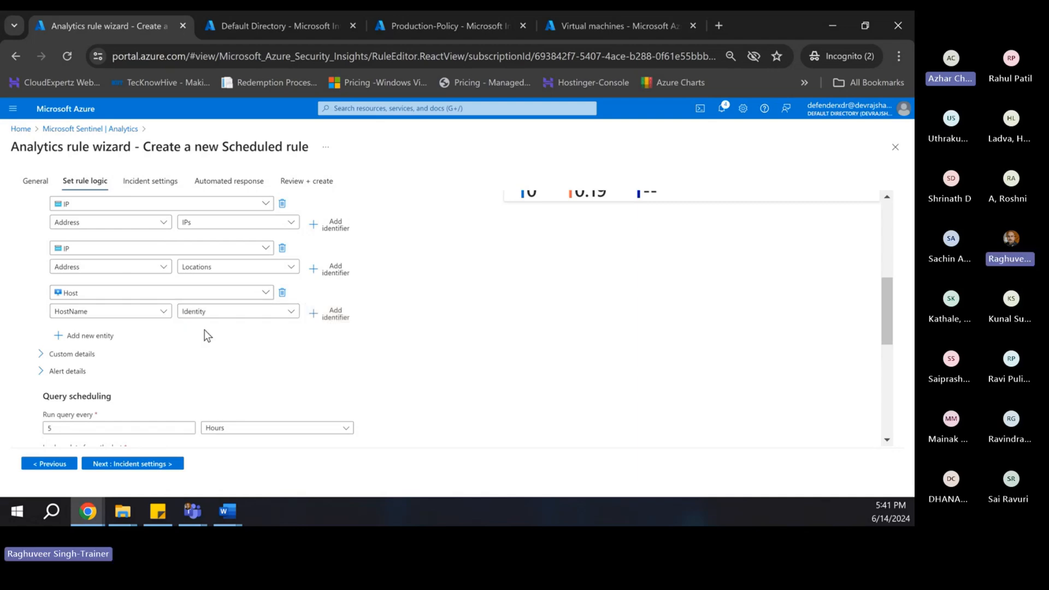
left_click(328, 370)
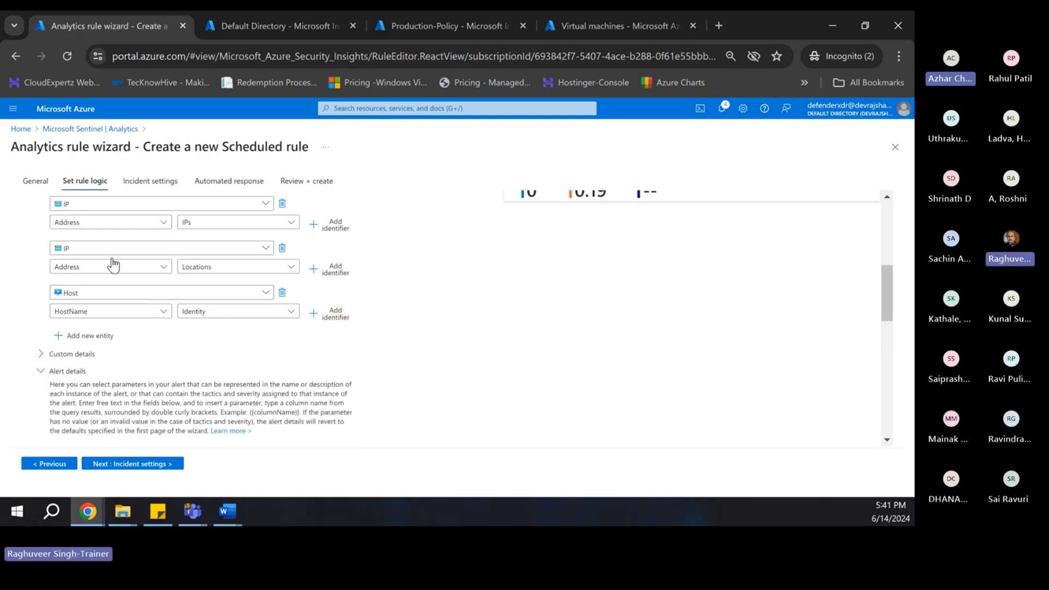
scroll(159, 281, "up", 1)
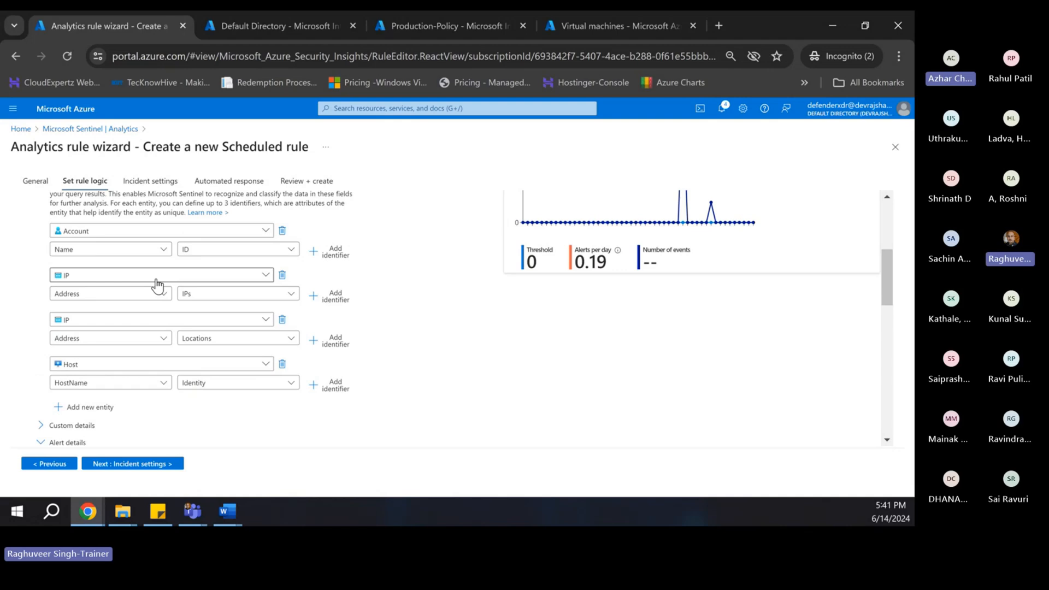
scroll(126, 382, "down", 1)
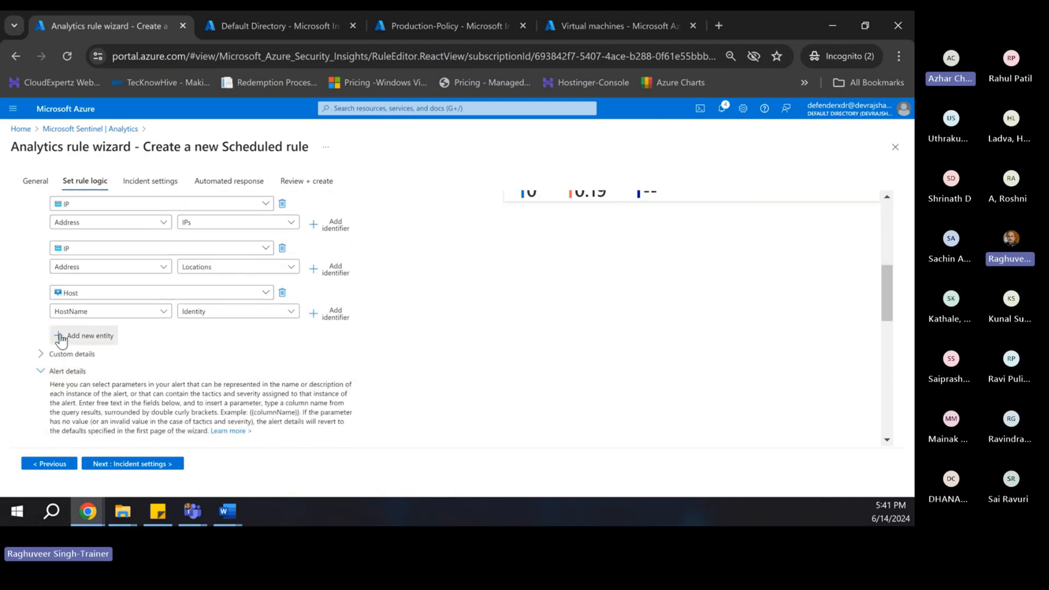
left_click(60, 337)
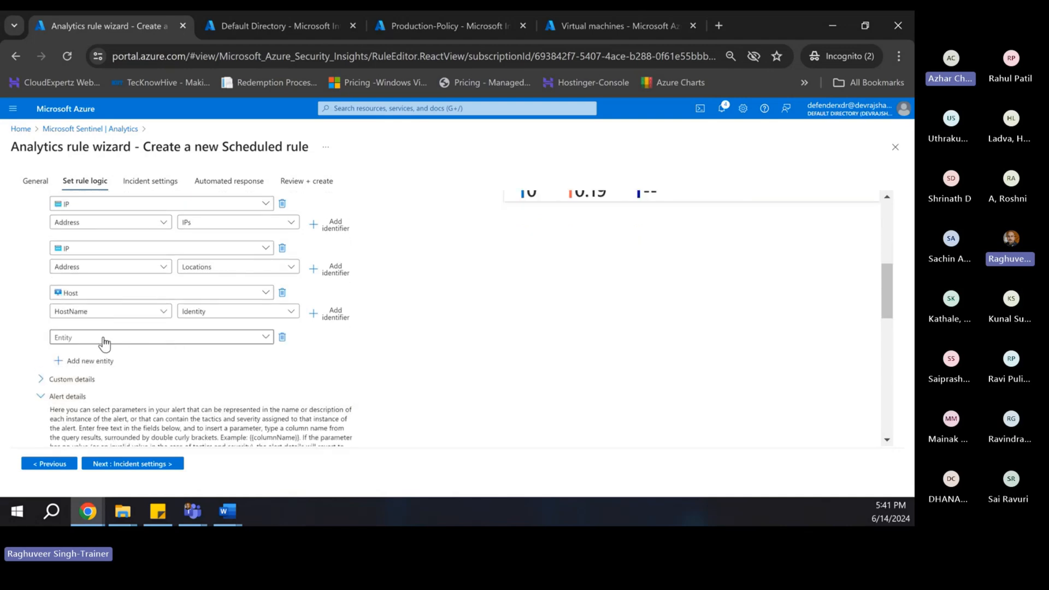
left_click(281, 338)
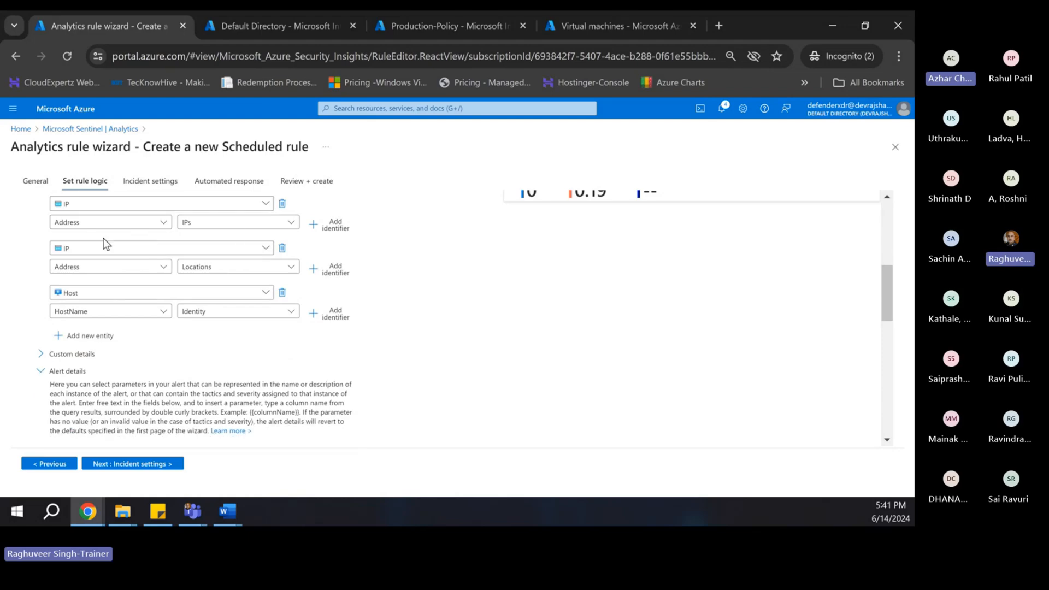
scroll(102, 231, "up", 2)
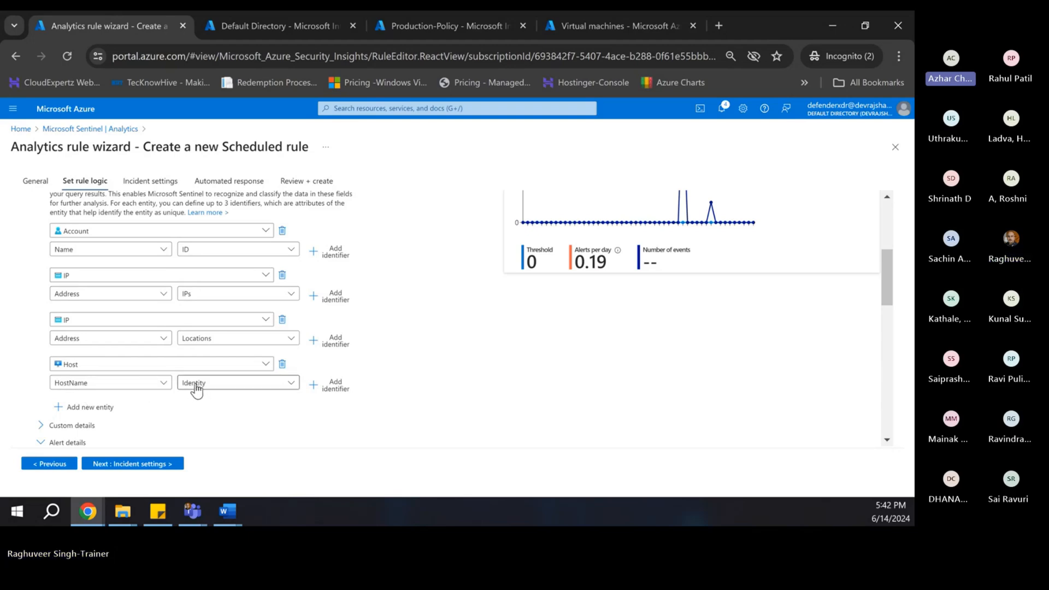
scroll(234, 409, "down", 2)
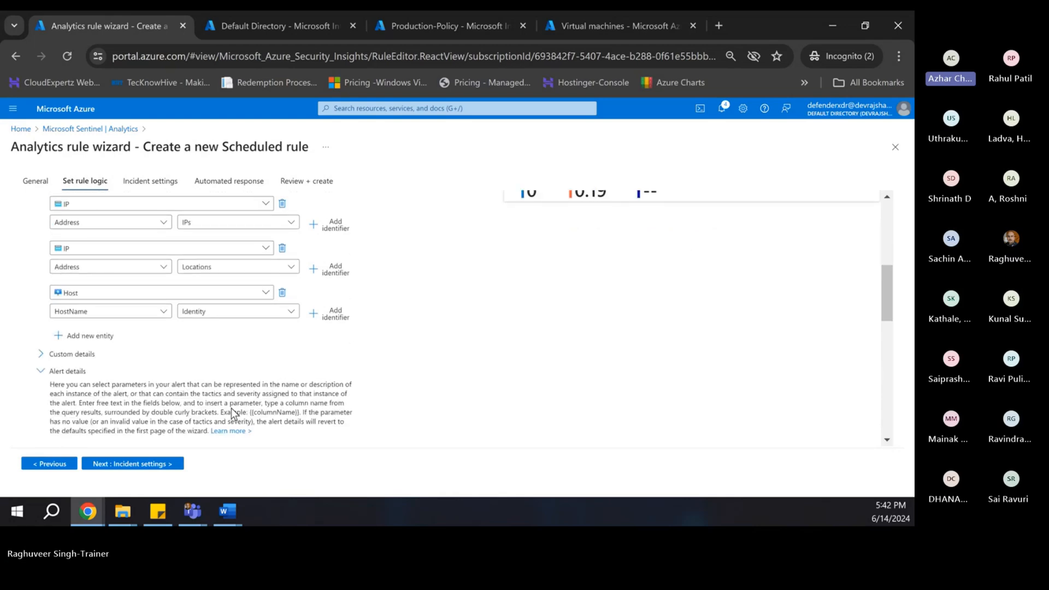
scroll(163, 355, "up", 2)
scroll(164, 355, "up", 2)
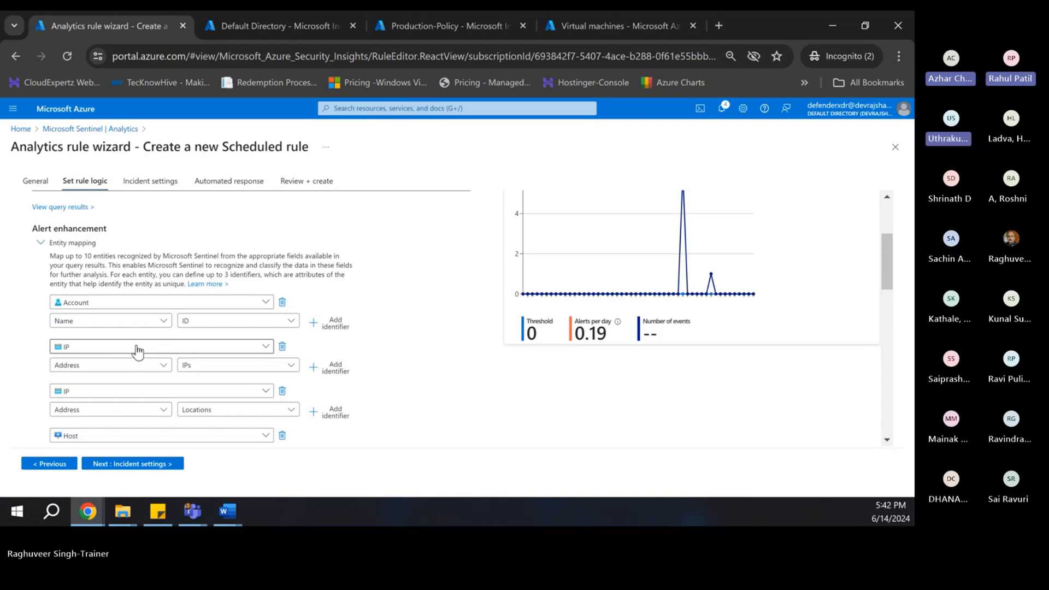
scroll(82, 415, "down", 2)
left_click(41, 440)
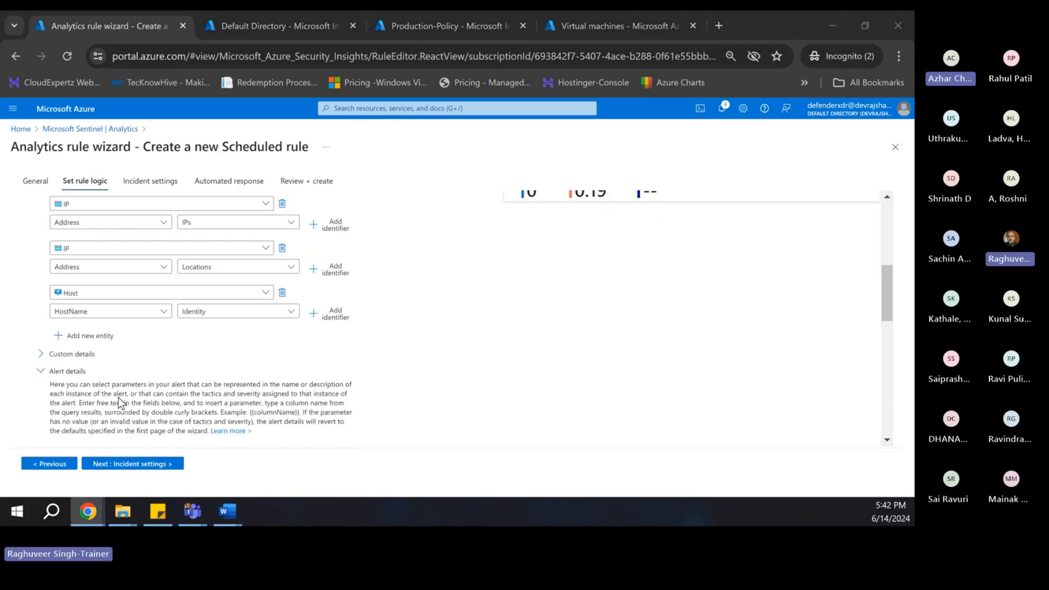
scroll(120, 403, "down", 1)
scroll(120, 331, "down", 1)
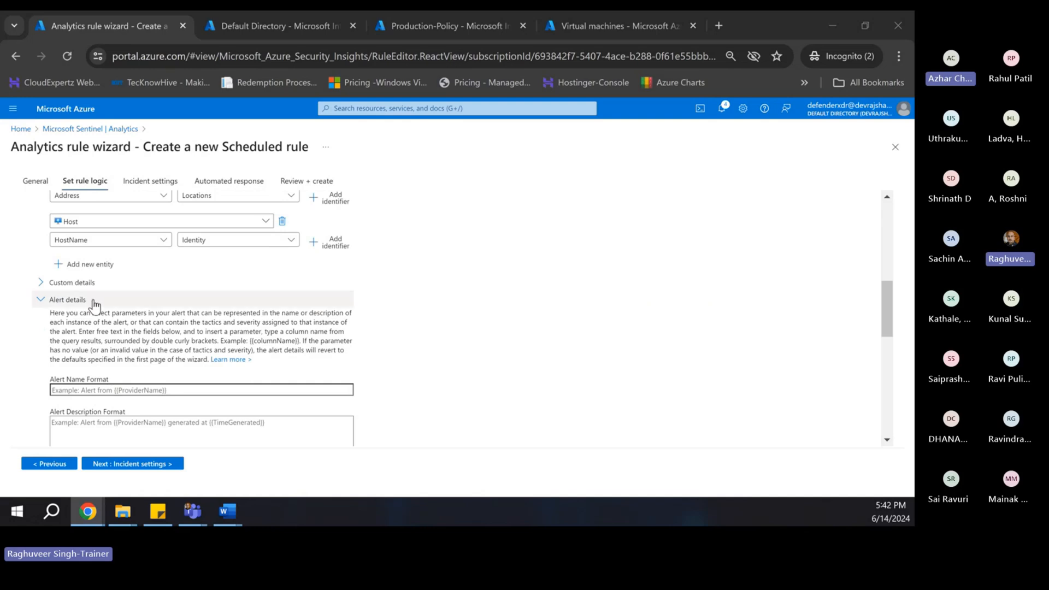
scroll(98, 347, "down", 1)
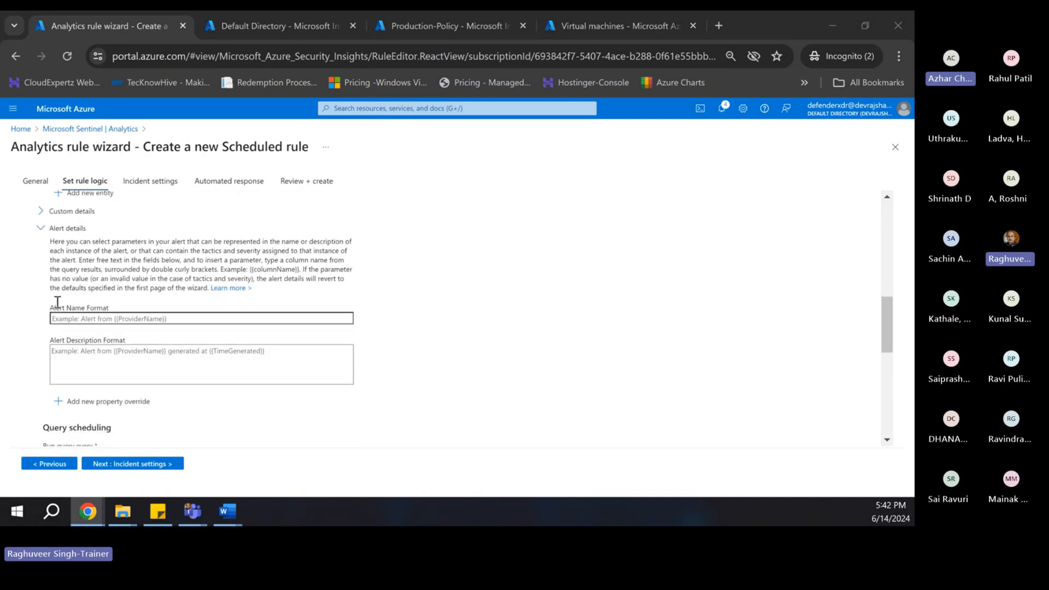
- Collapse Alert details and schedule the query to run every 5 minutes
left_click(43, 228)
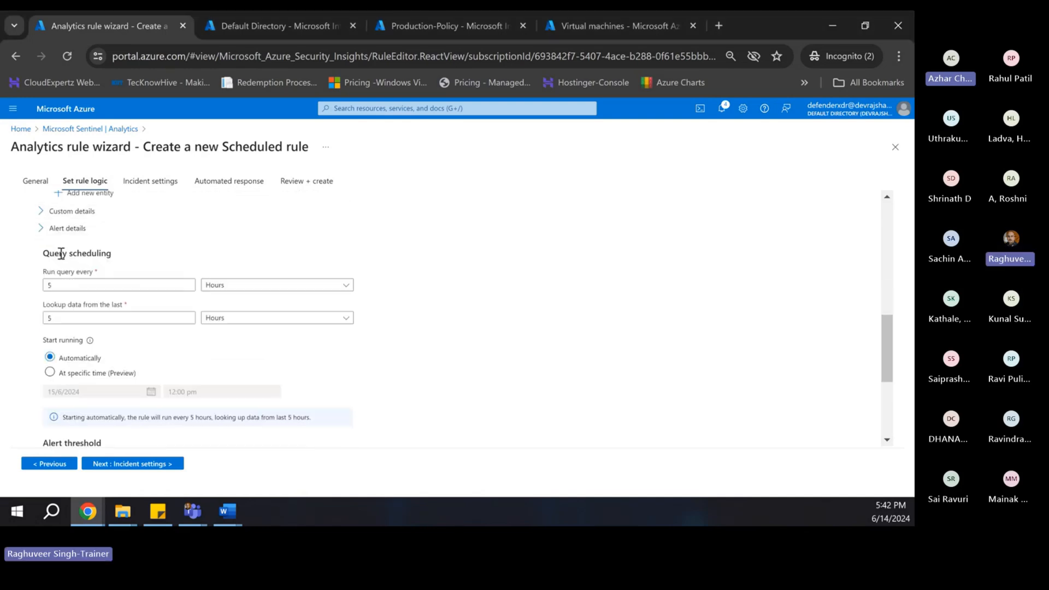
scroll(57, 324, "up", 1)
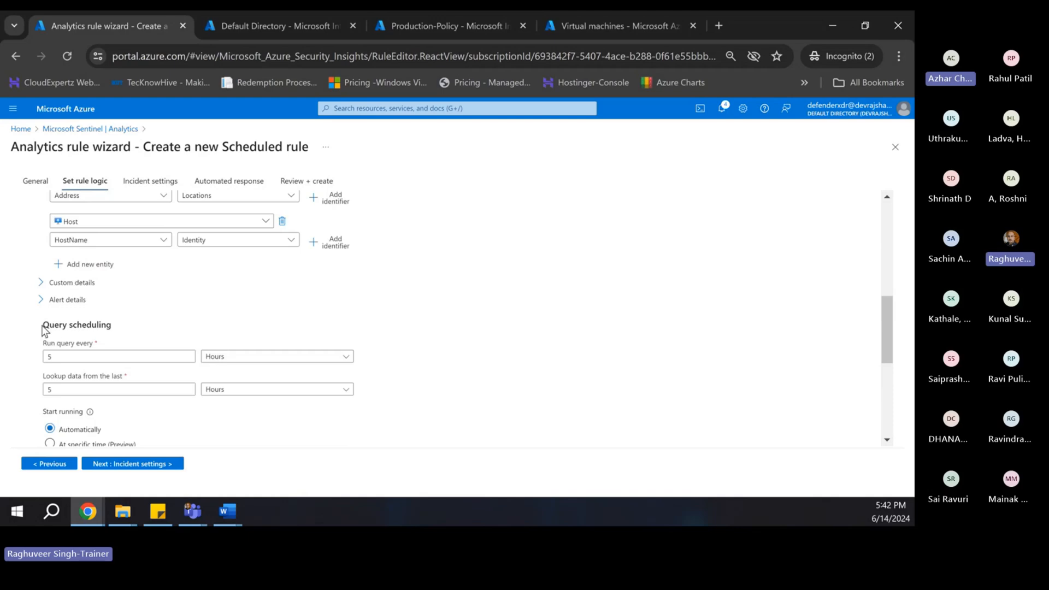
left_click_drag(43, 326, 118, 329)
scroll(118, 349, "down", 1)
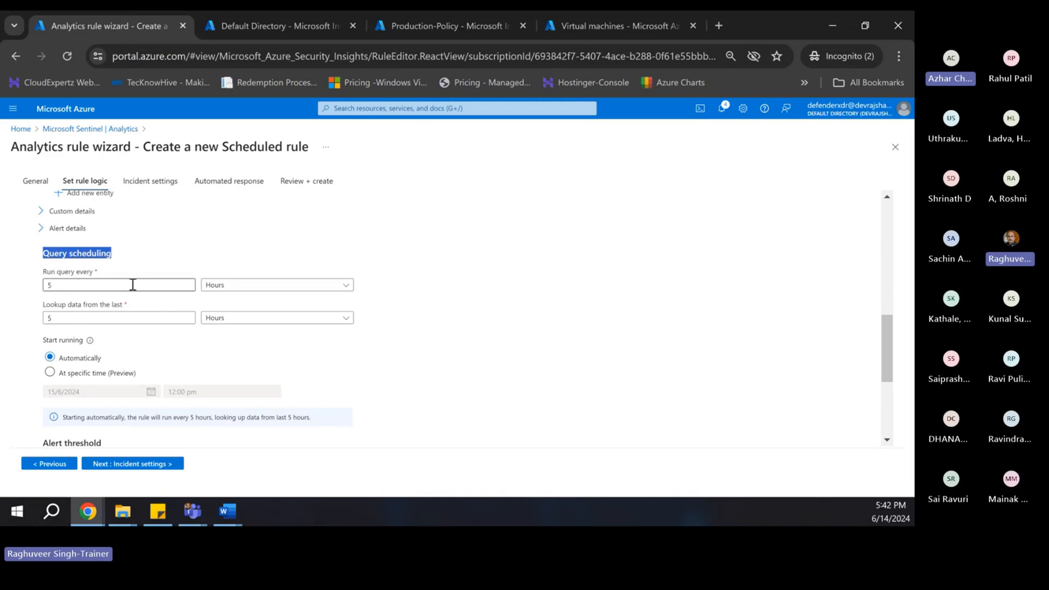
left_click(221, 285)
left_click(216, 301)
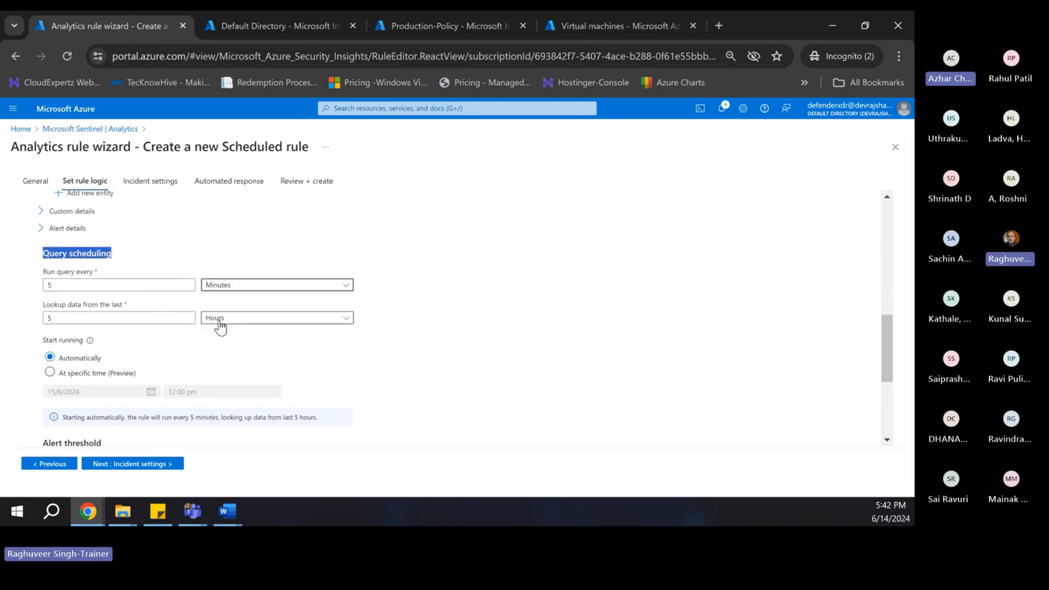
- Change the lookup period to data from the last 1 hour
left_click(125, 320)
left_click_drag(125, 320, 0, 327)
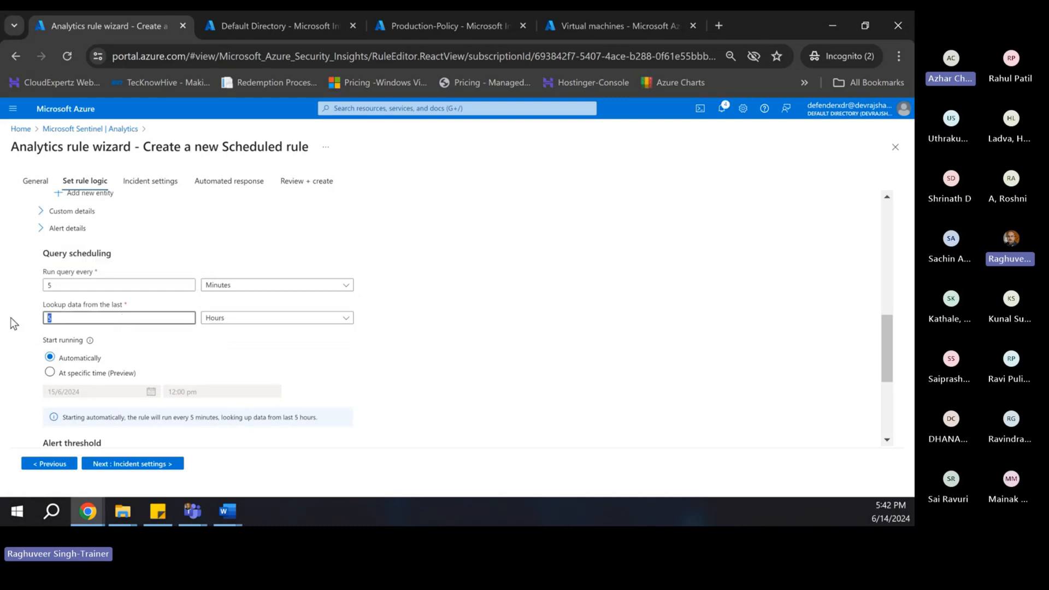
type("1")
left_click(282, 365)
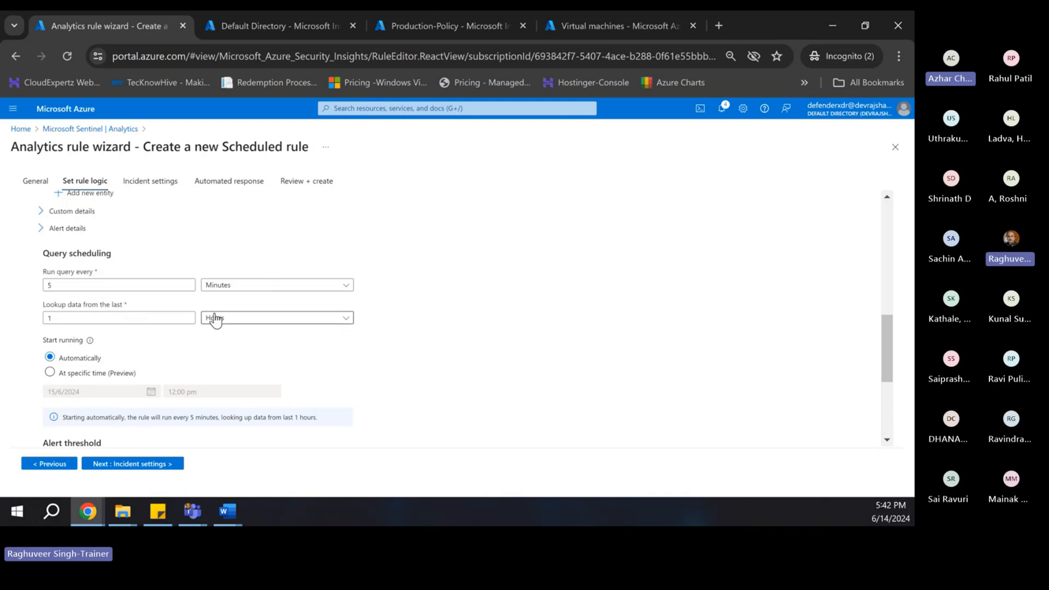
scroll(199, 369, "down", 1)
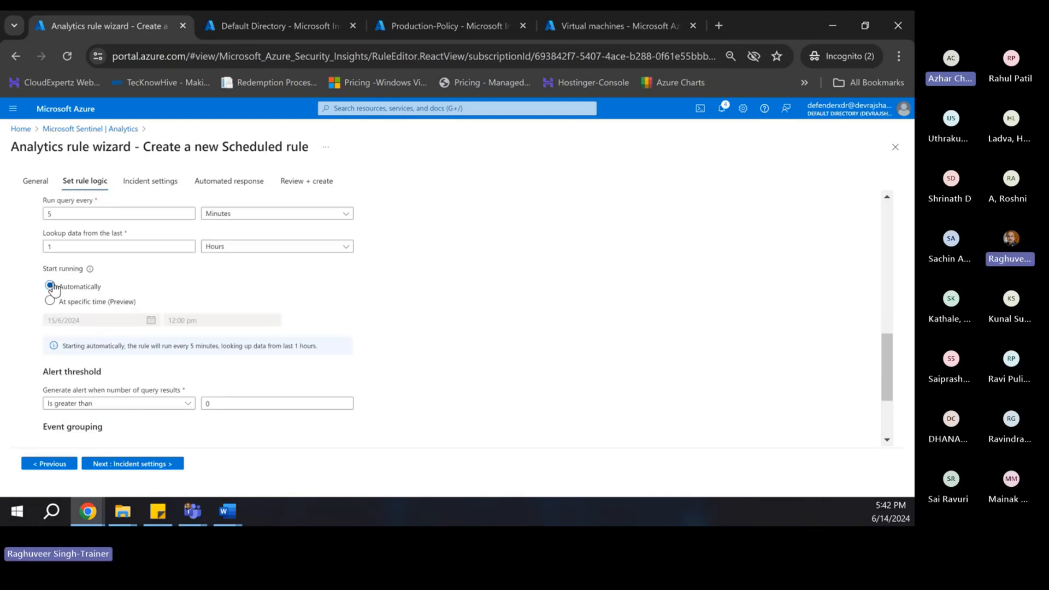
scroll(77, 295, "up", 1)
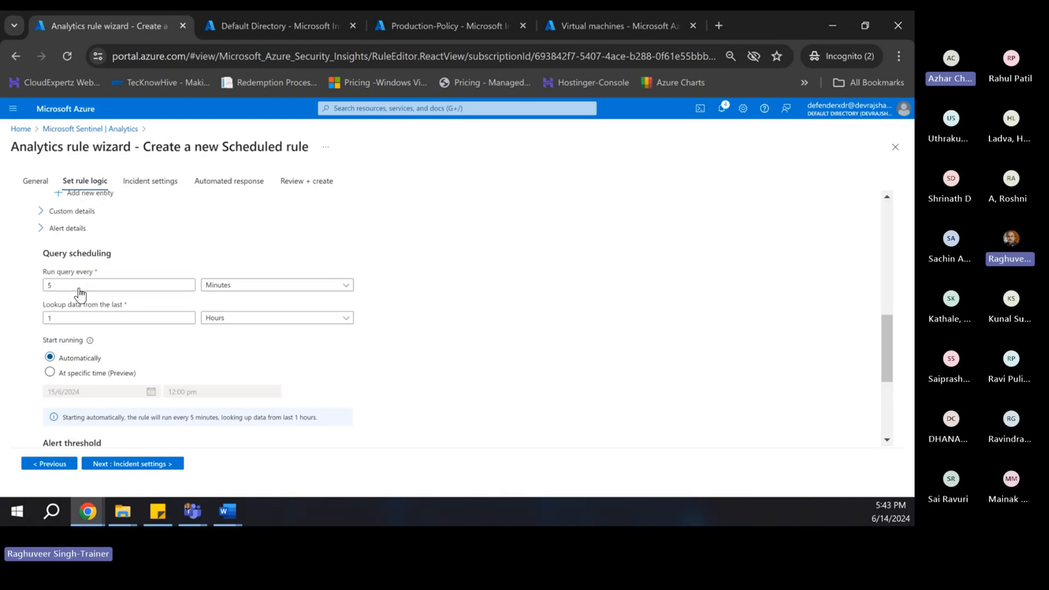
scroll(110, 341, "down", 1)
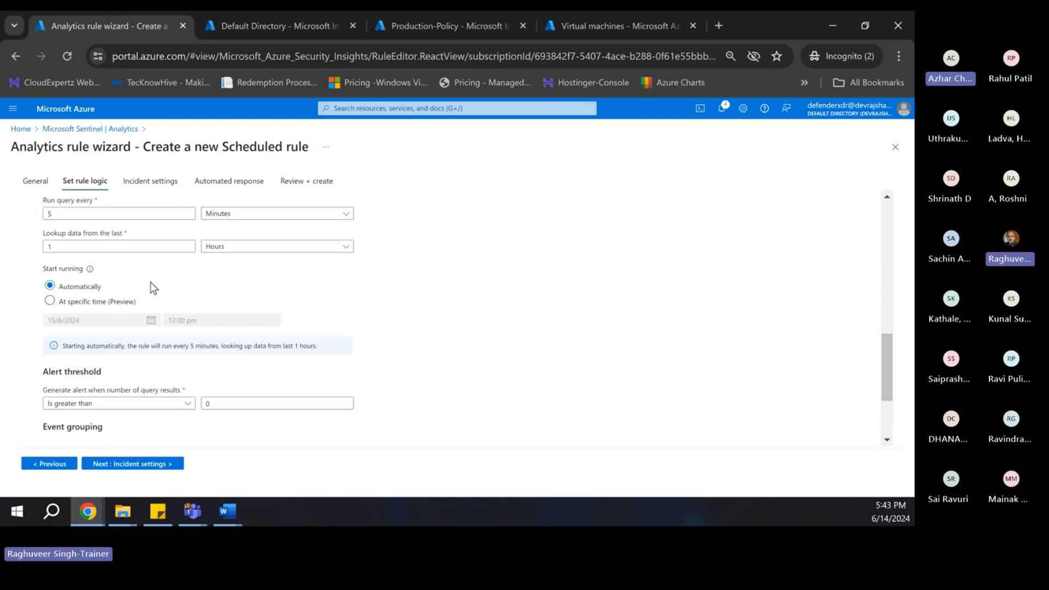
scroll(143, 333, "down", 1)
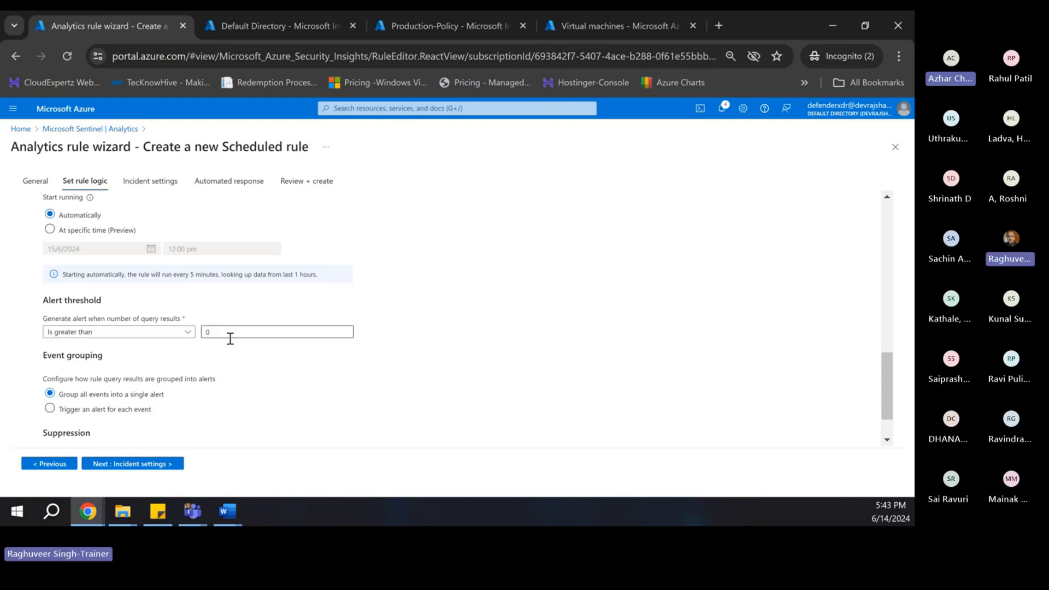
scroll(230, 338, "down", 1)
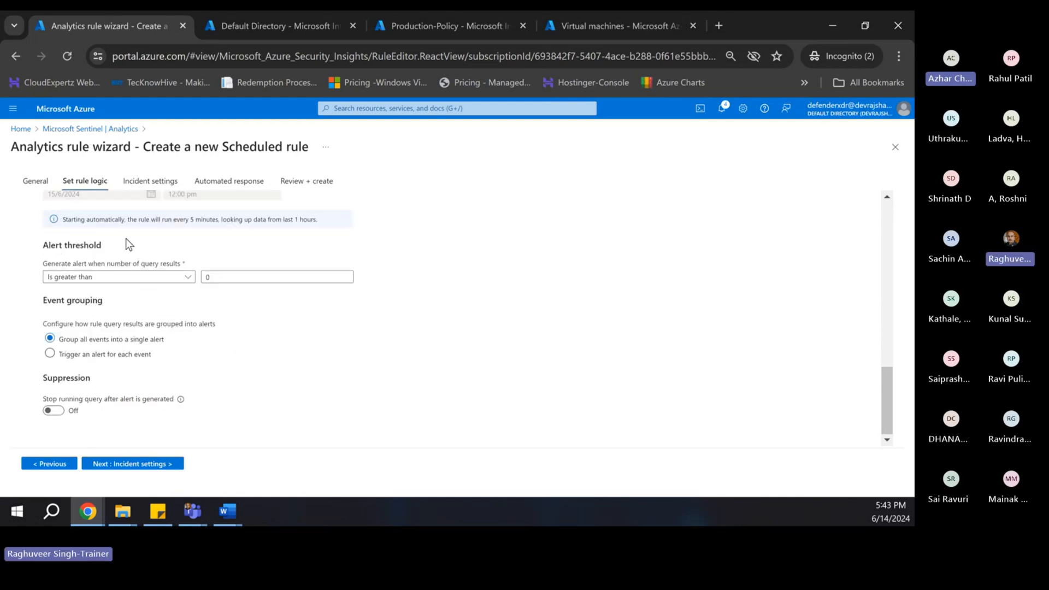
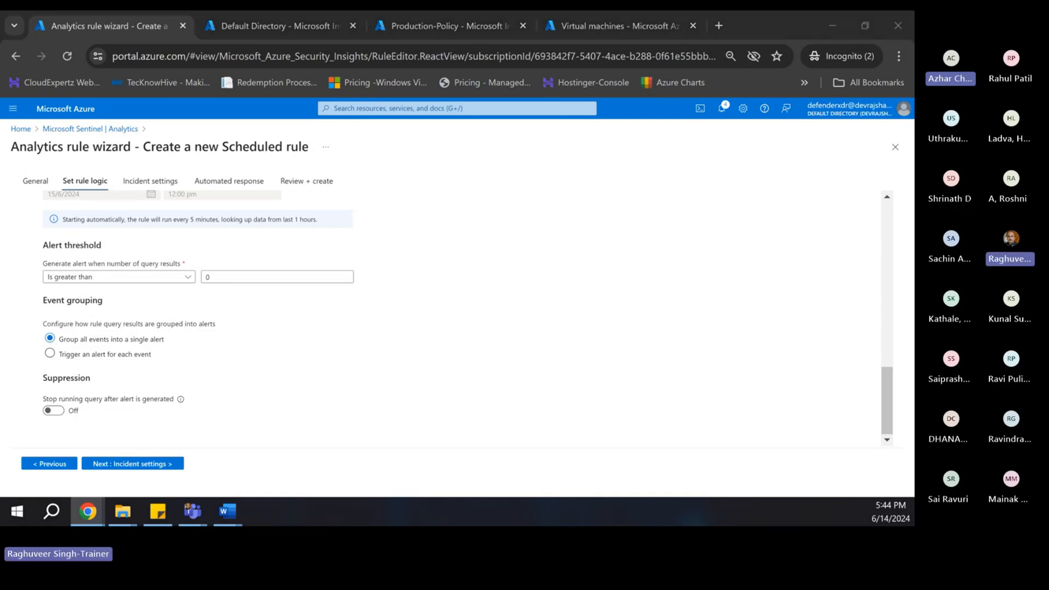
- Advance the scheduled rule wizard to the Incident settings step
left_click(126, 465)
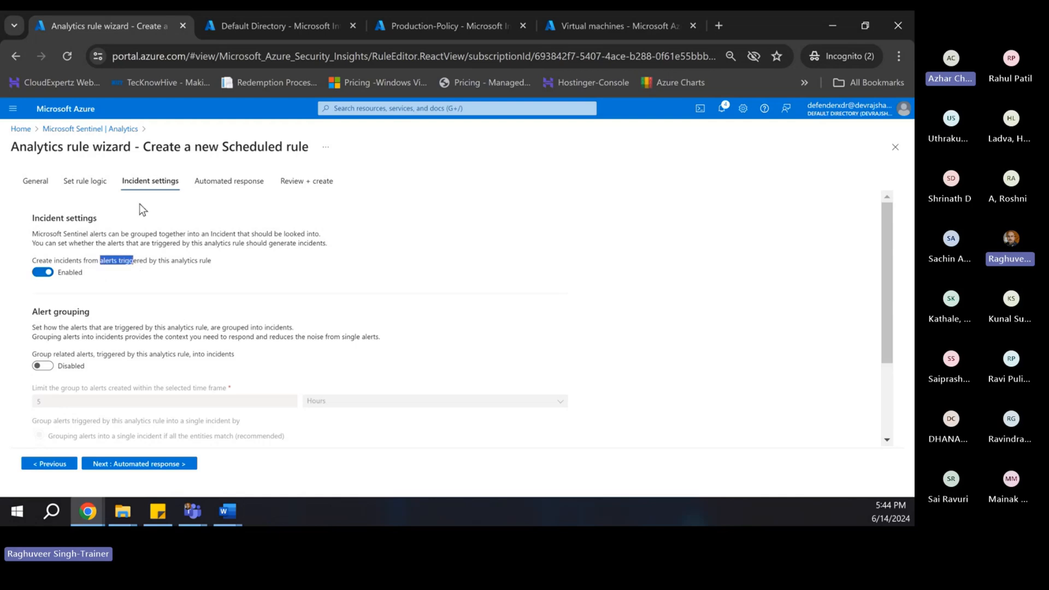
- Keep Create incidents enabled, review alert grouping, and continue to Automated response
left_click(41, 273)
left_click(42, 272)
scroll(144, 295, "down", 3)
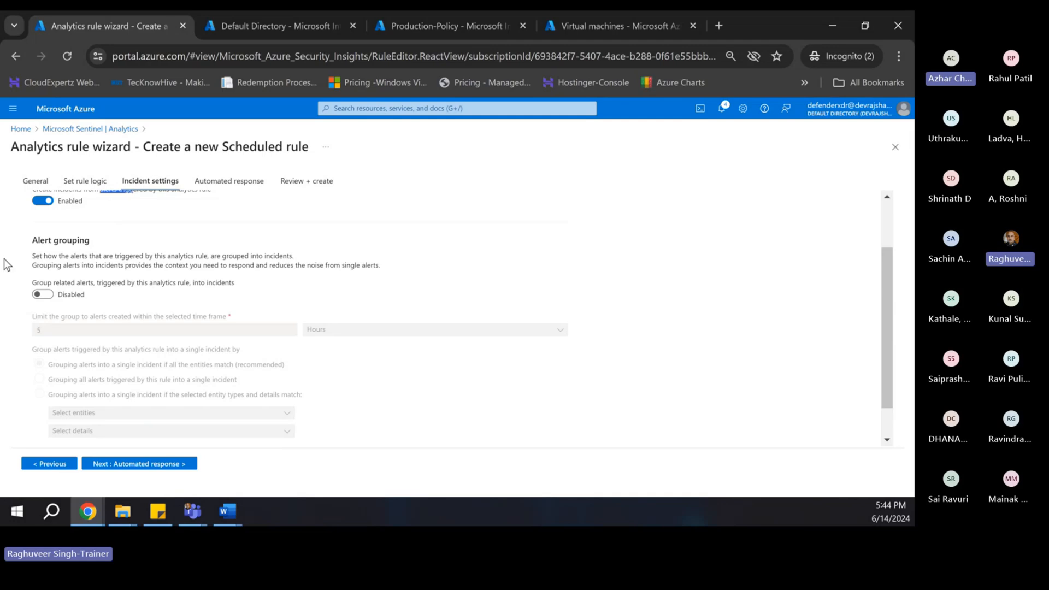
scroll(178, 305, "up", 3)
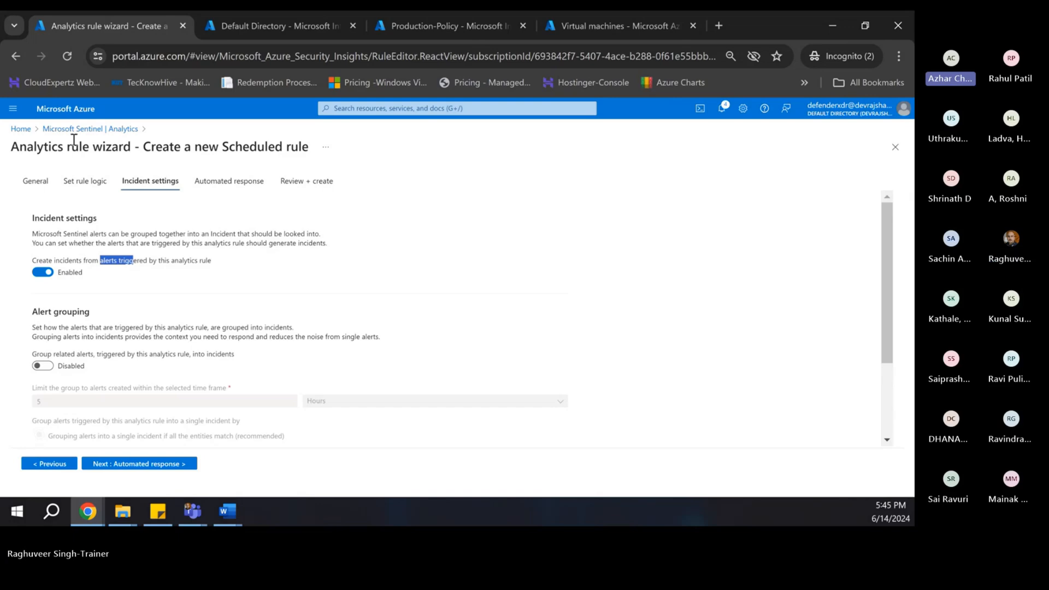
scroll(215, 255, "down", 2)
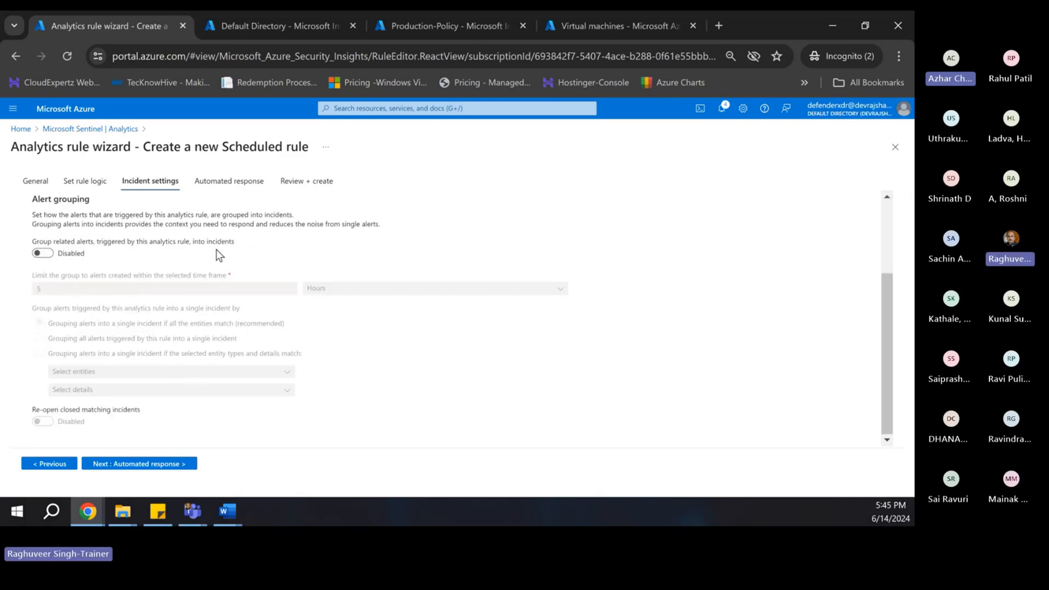
left_click(137, 463)
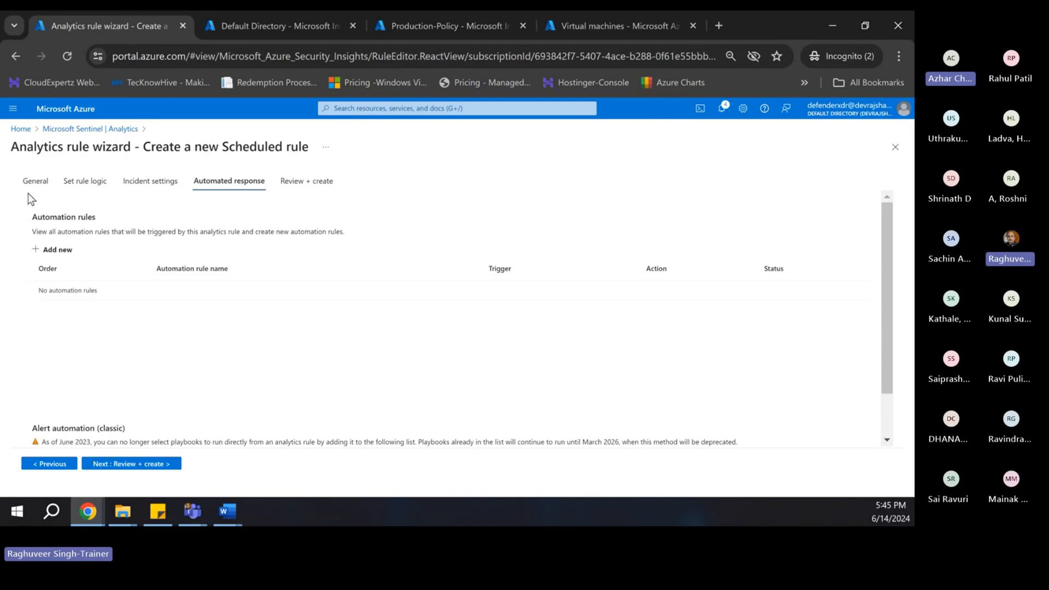
- Open Review + create and look over the validated rule settings
left_click(117, 464)
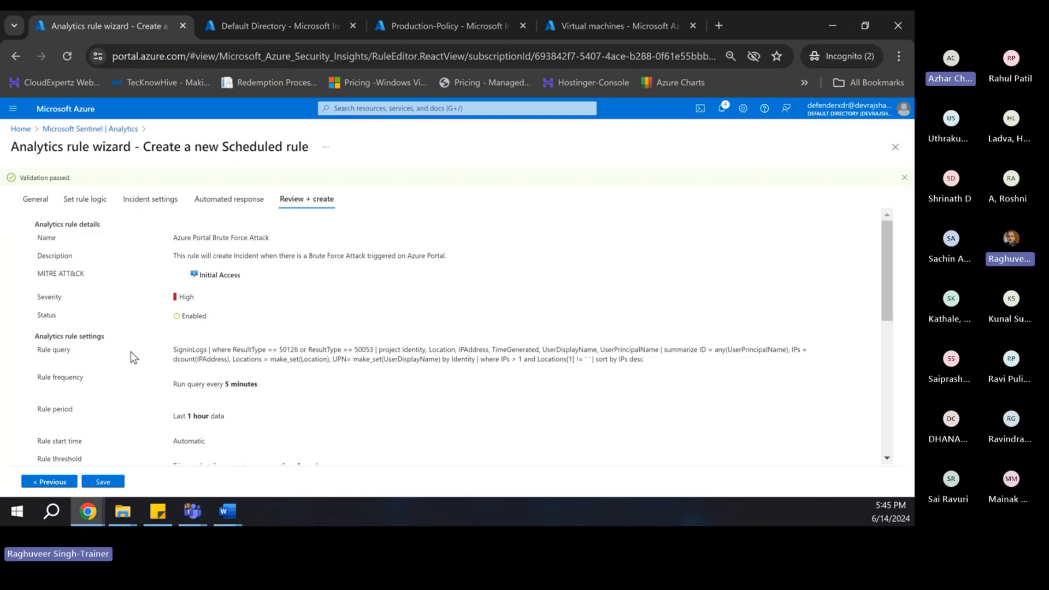
scroll(239, 415, "down", 3)
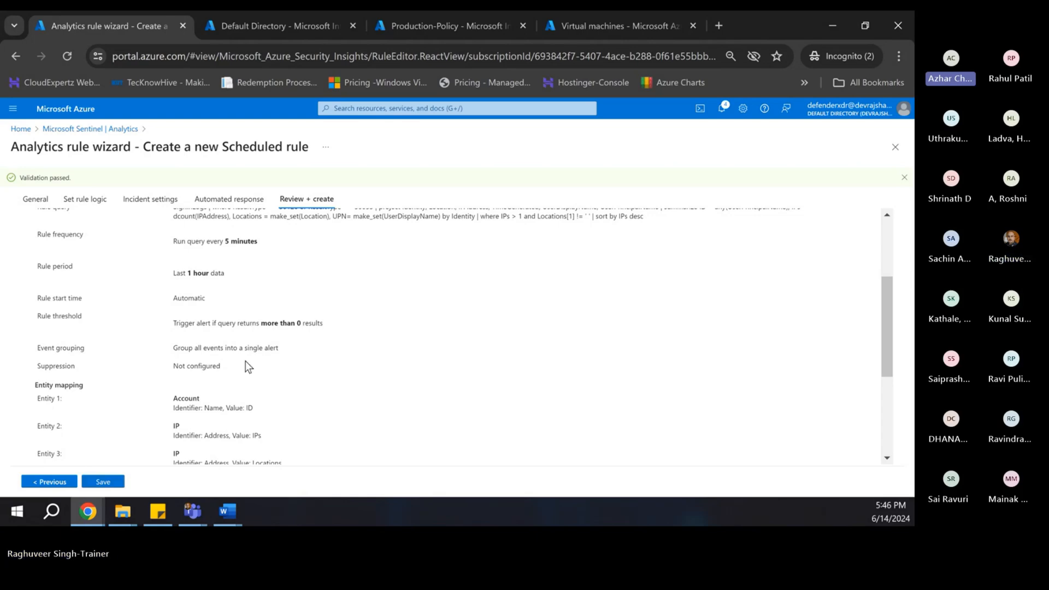
scroll(245, 361, "up", 1)
scroll(247, 362, "down", 2)
scroll(254, 367, "up", 3)
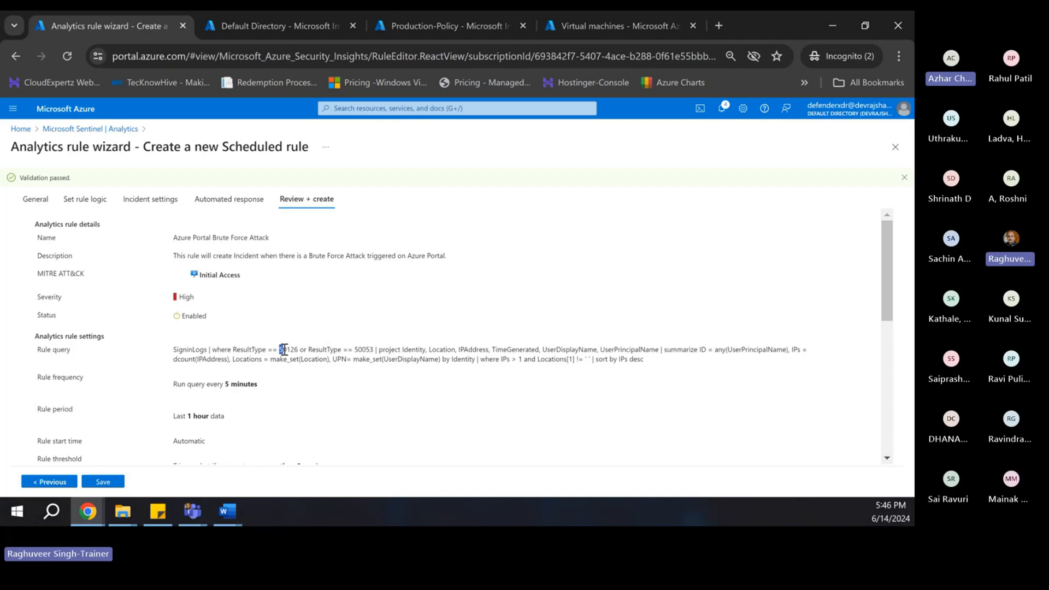
- Highlight result codes 50126 and 50053 in the query, then close the wizard
left_click_drag(280, 349, 298, 349)
left_click_drag(355, 350, 370, 350)
scroll(325, 379, "down", 3)
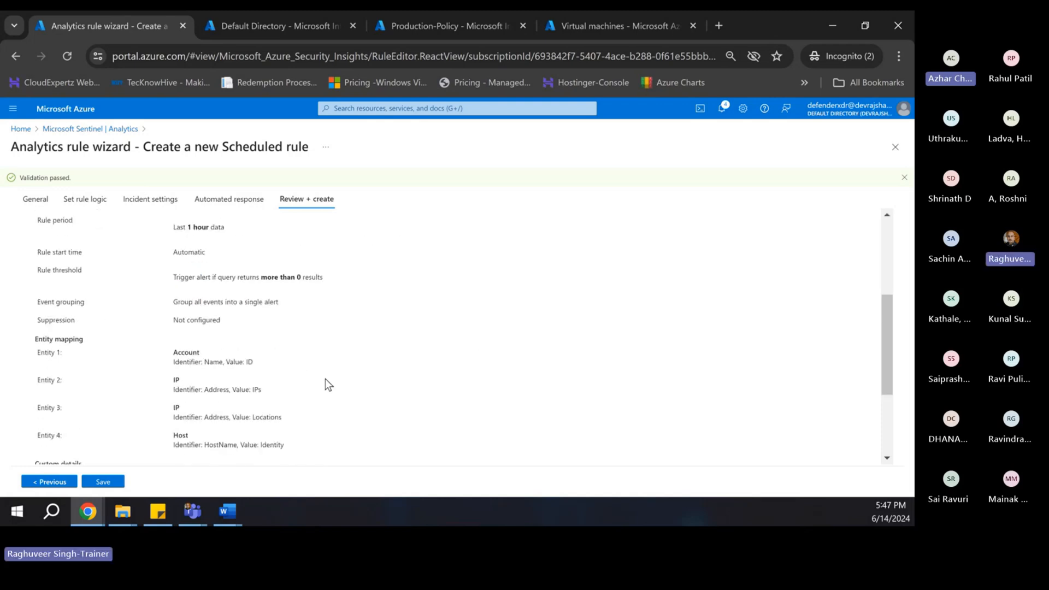
scroll(600, 243, "up", 3)
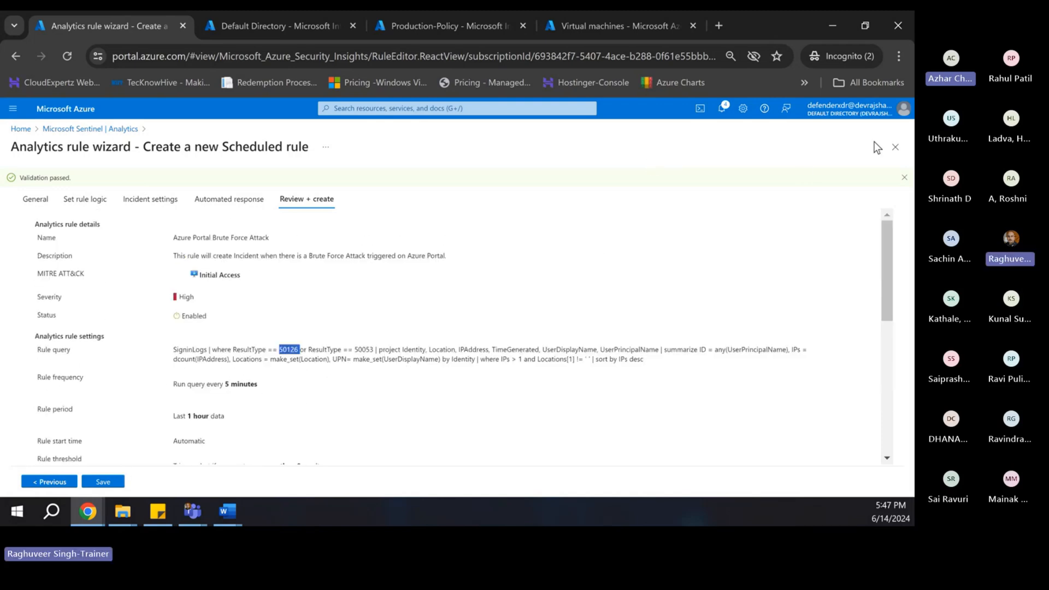
left_click(894, 147)
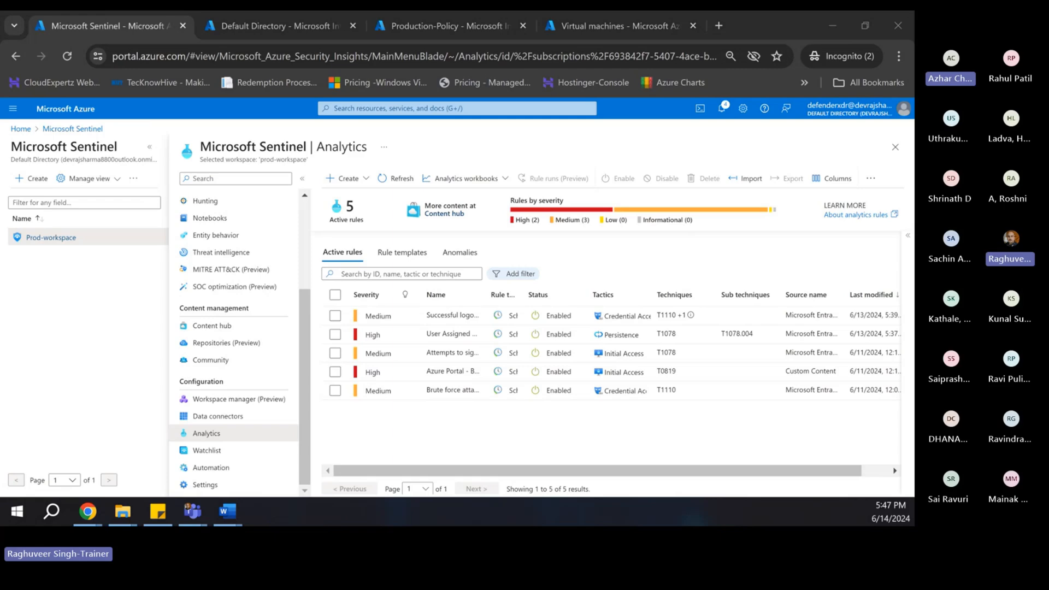
- In the Word notes, prefix the rule name with 'Configure'
key("alt+Tab")
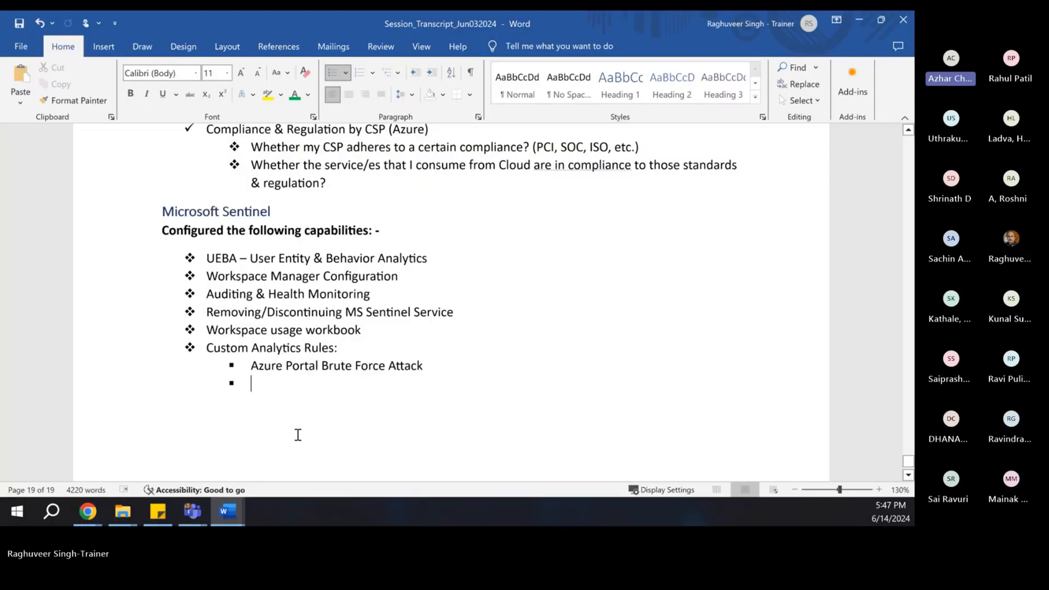
scroll(297, 435, "down", 1)
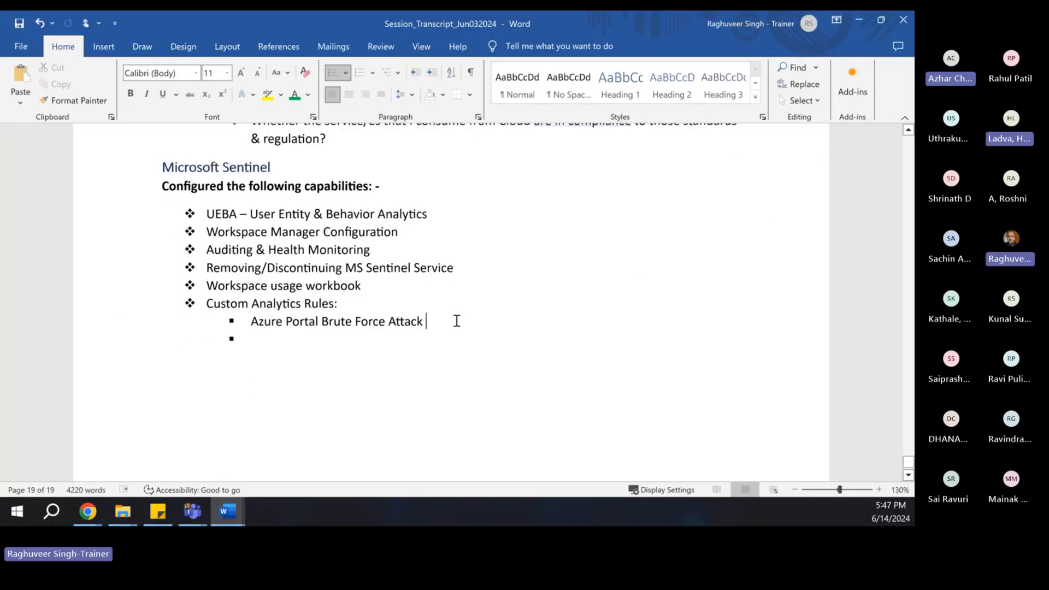
left_click(253, 322)
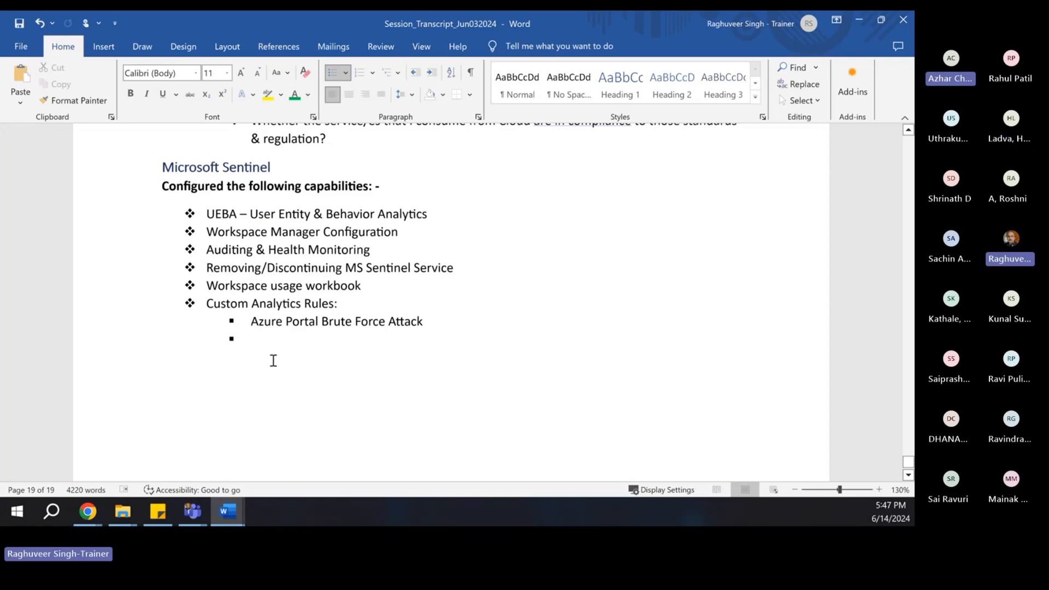
type("Configure")
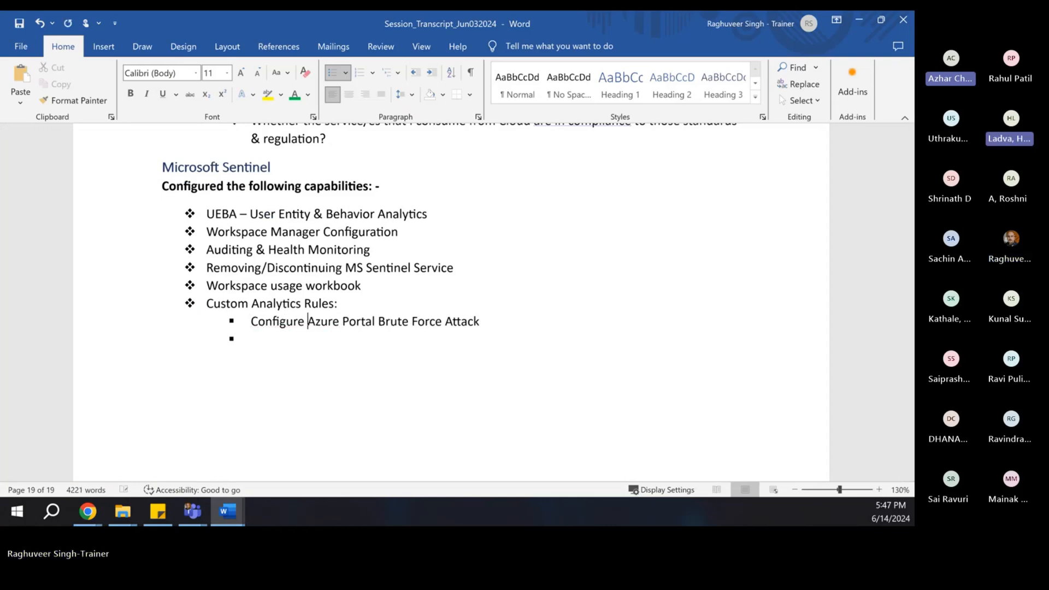
- Add an indented hollow-circle sub-bullet reading 'Simulate the attack'
key("BackSpace")
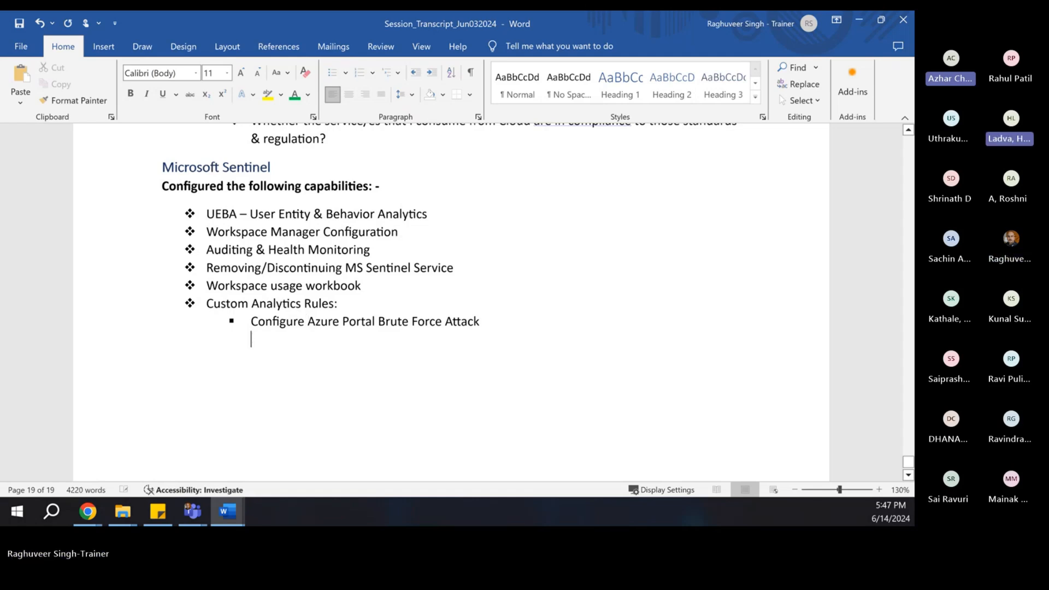
left_click(345, 72)
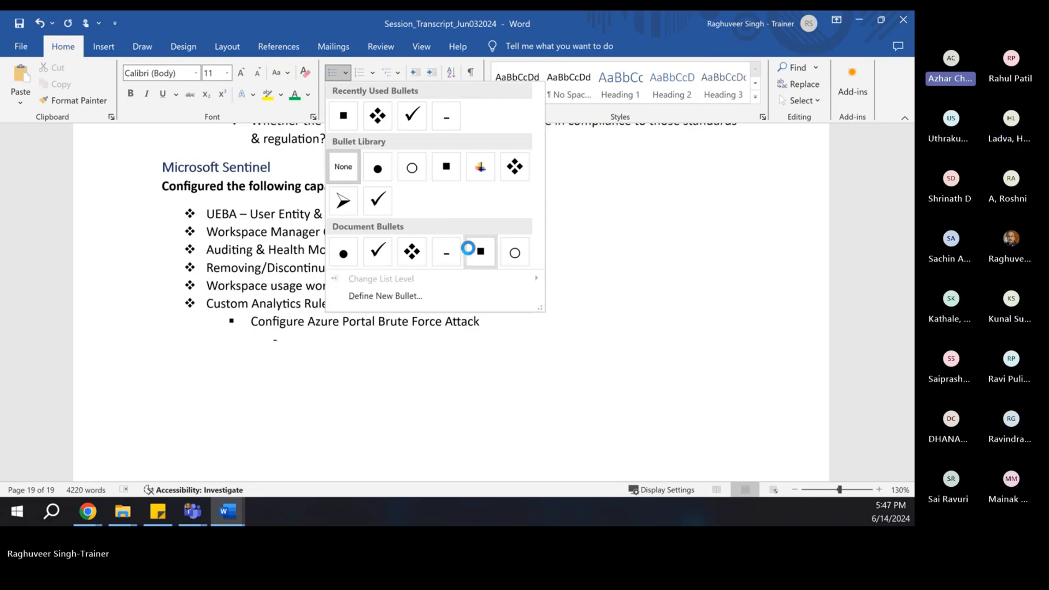
left_click(515, 253)
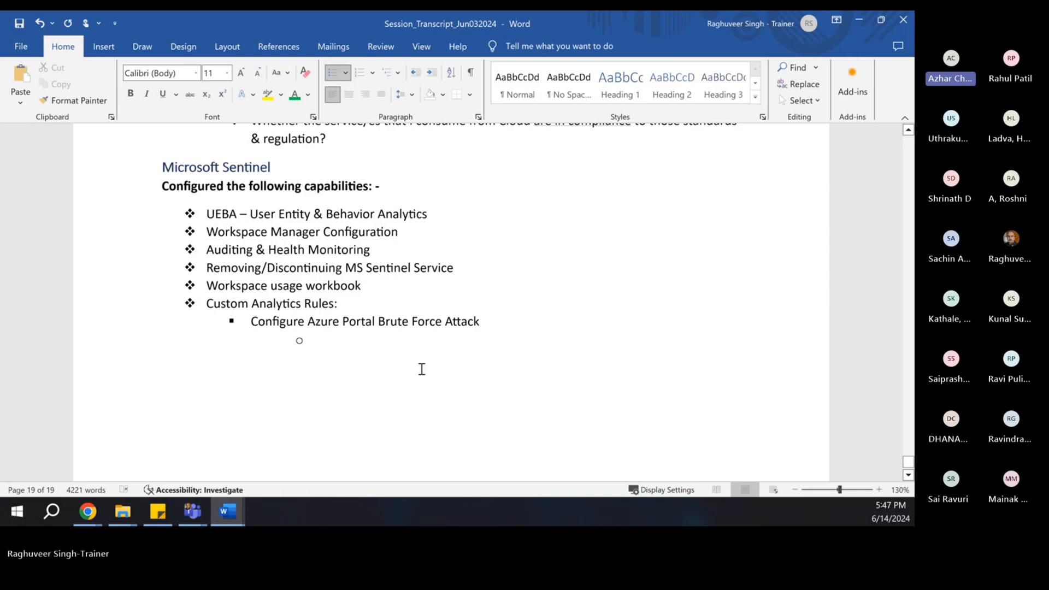
type("Simulate the attack")
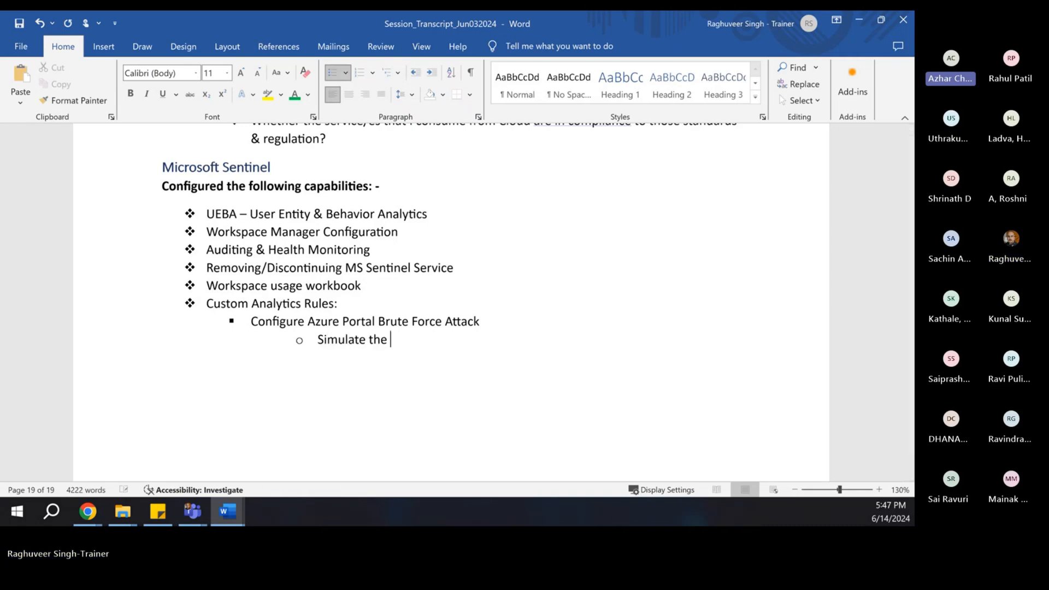
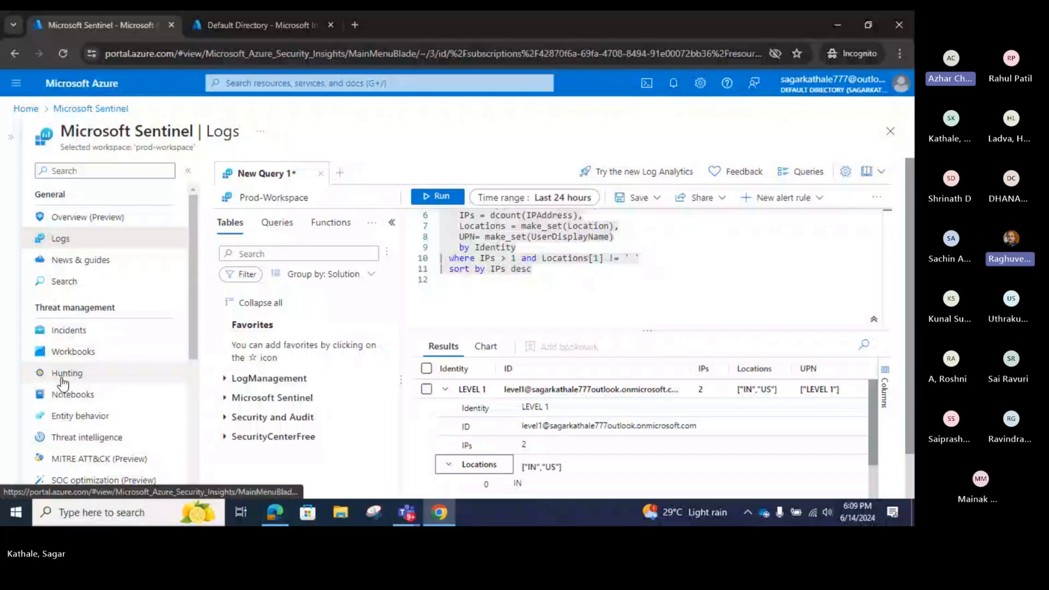
- Open the Sentinel Incidents list under Threat management
left_click(69, 330)
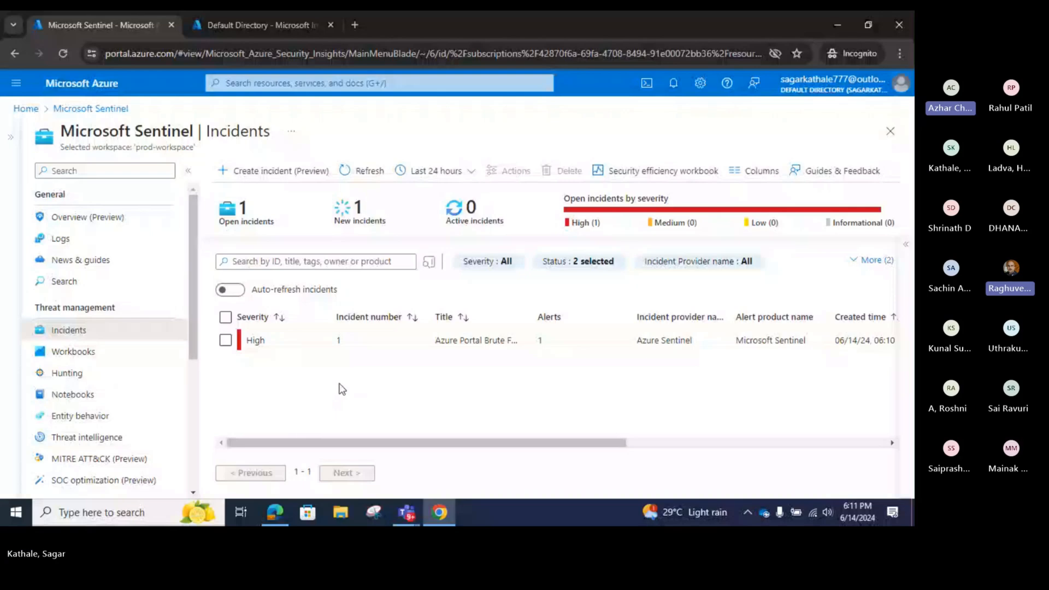
- Open the details pane of the High-severity 'Azure Portal Brute Force Attack' incident
left_click(275, 341)
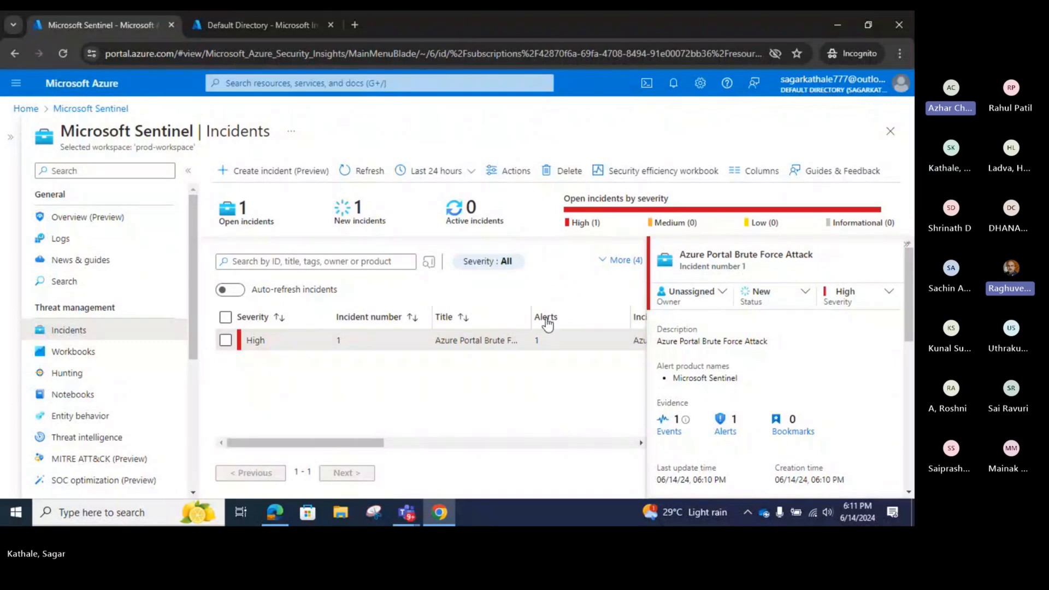
- Preview the open Teams windows from the taskbar
left_click(410, 516)
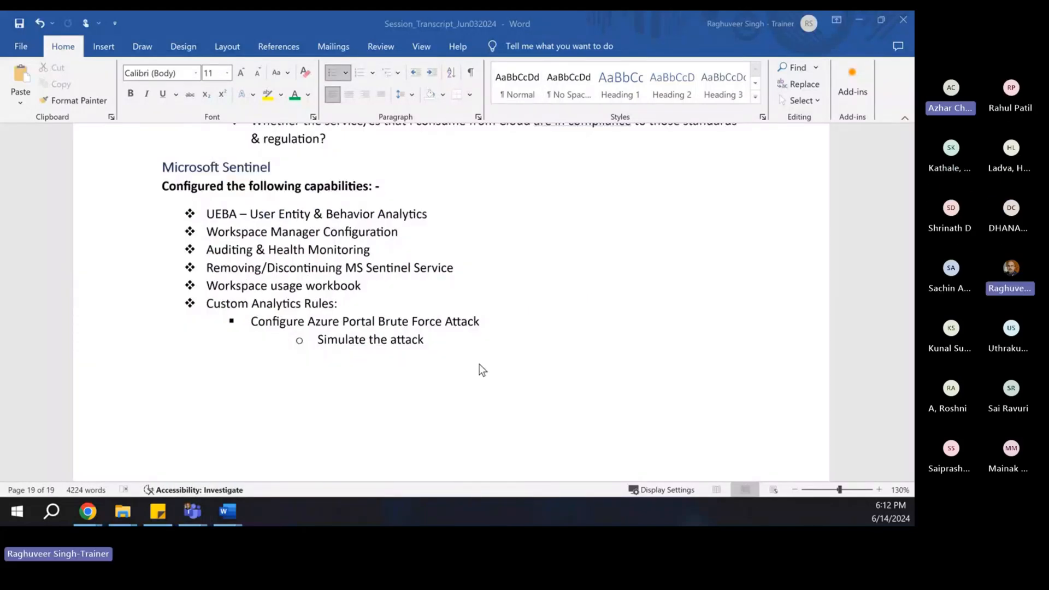
- End the Word bullet list with a plain line after 'Simulate the attack', then return to Chrome
left_click(429, 338)
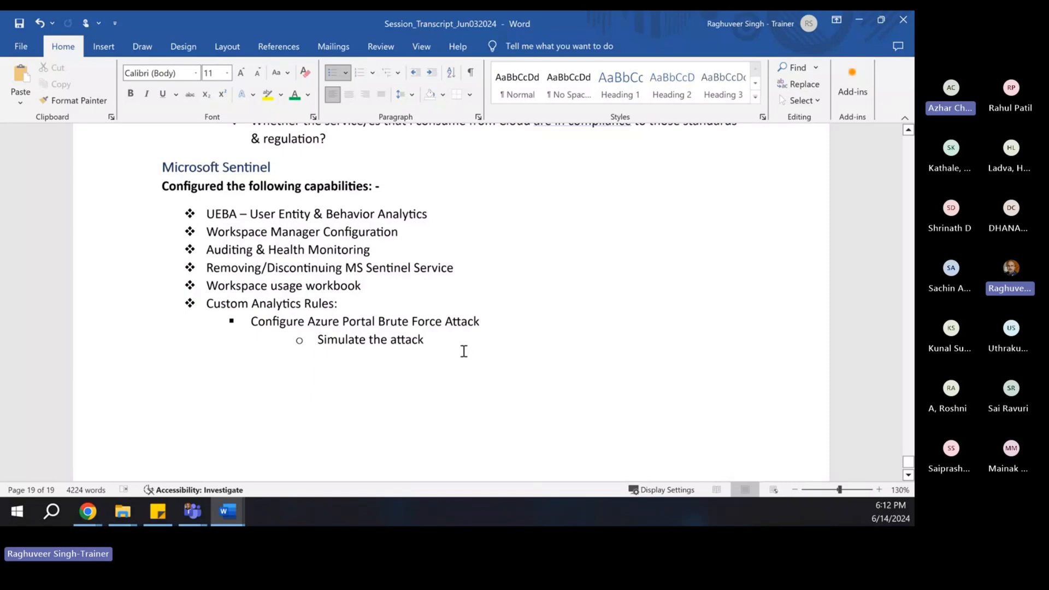
key("Return")
key("Return")
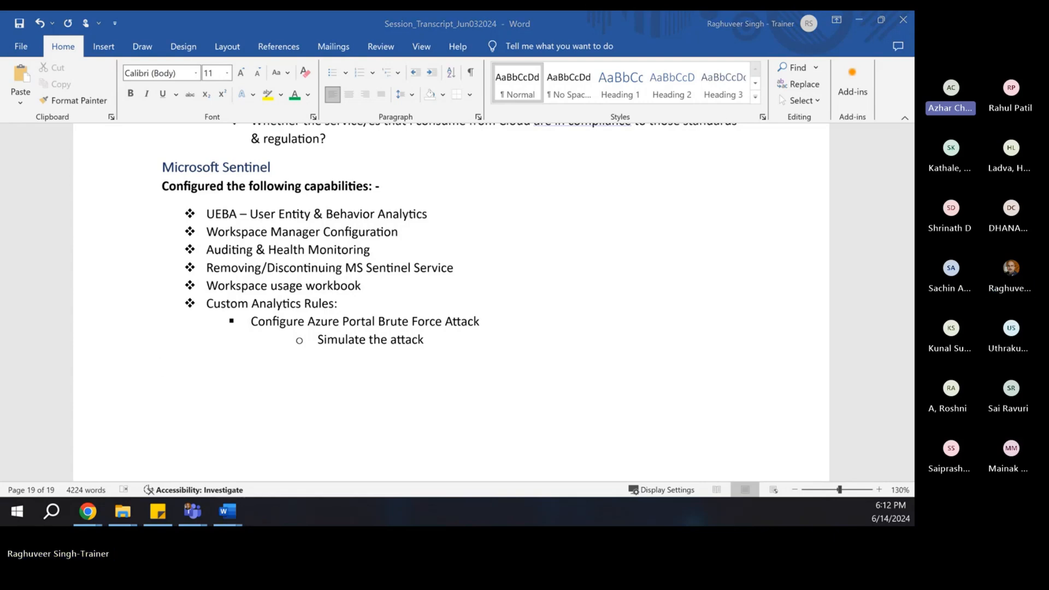
key("alt+Tab")
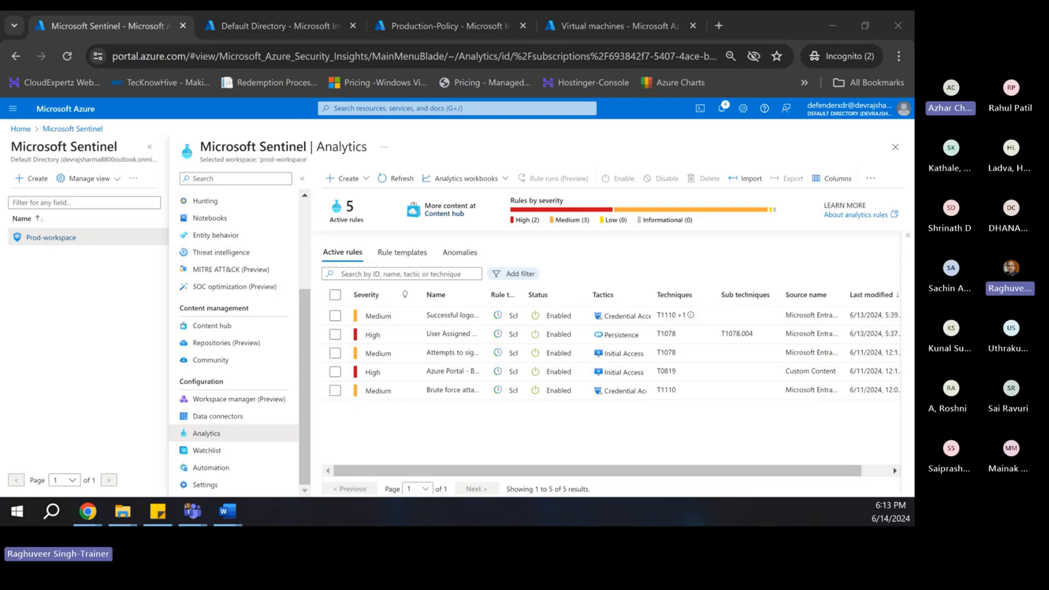
- Paste 'Network Security Group Modify – for Production VMs' into Session_Transcript below the Sentinel list
left_click(227, 511)
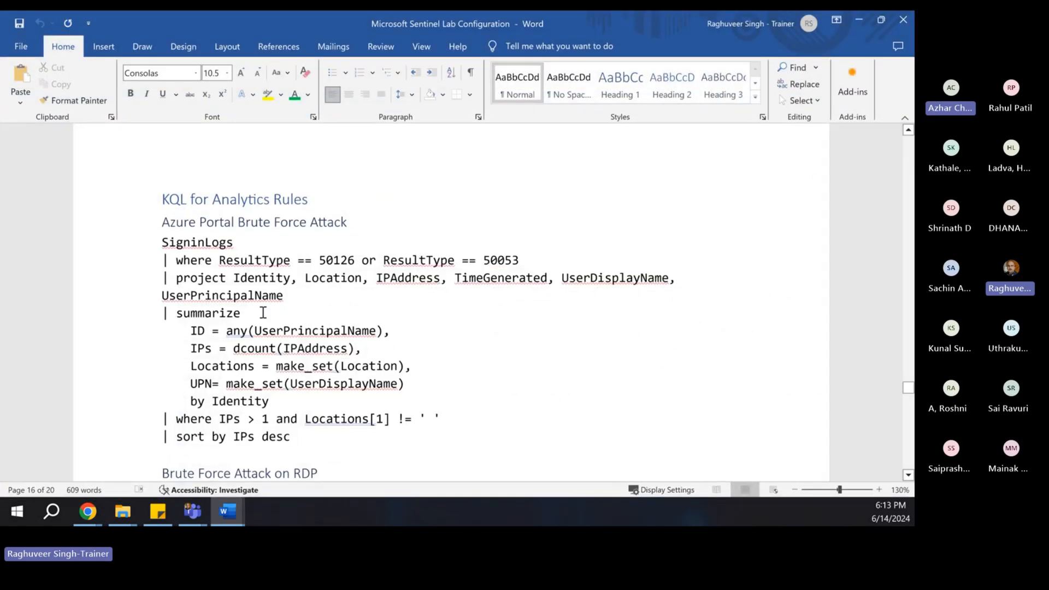
left_click_drag(686, 31, 913, 30)
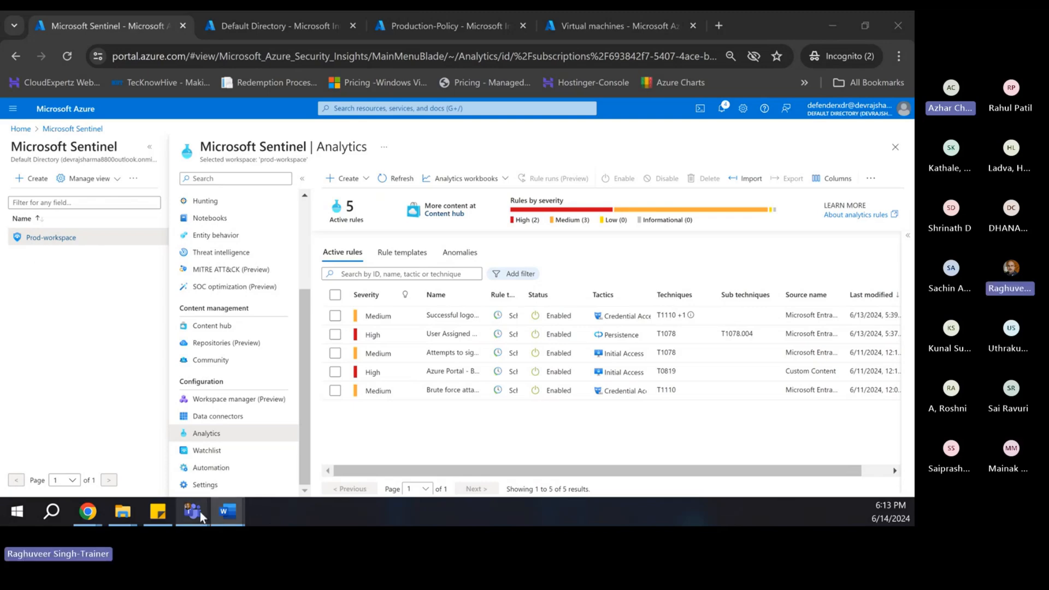
mouse_move(224, 515)
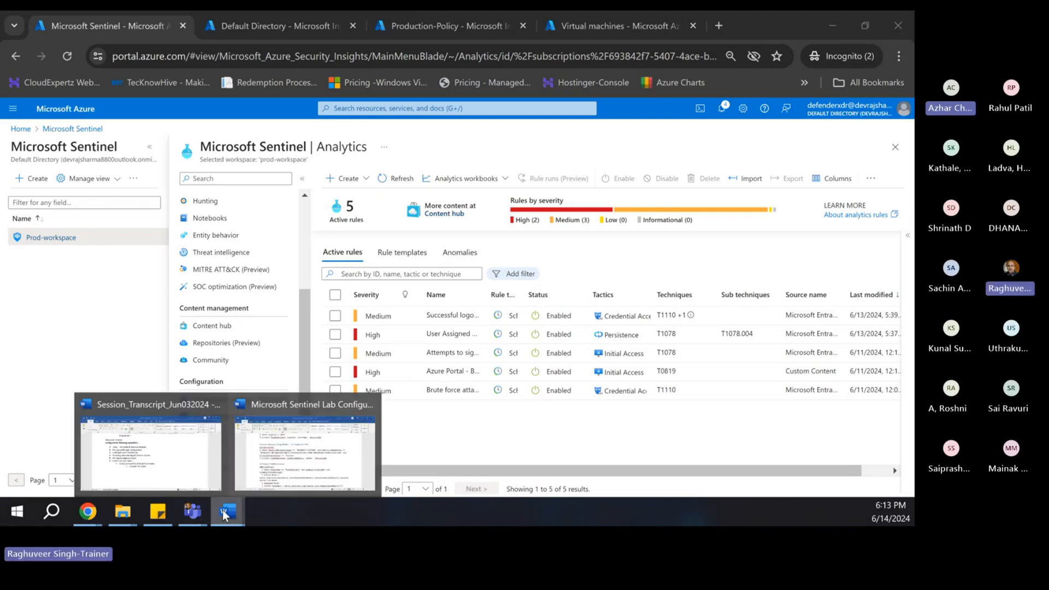
left_click(151, 451)
type("Network Security Group Modify – for Production VMs")
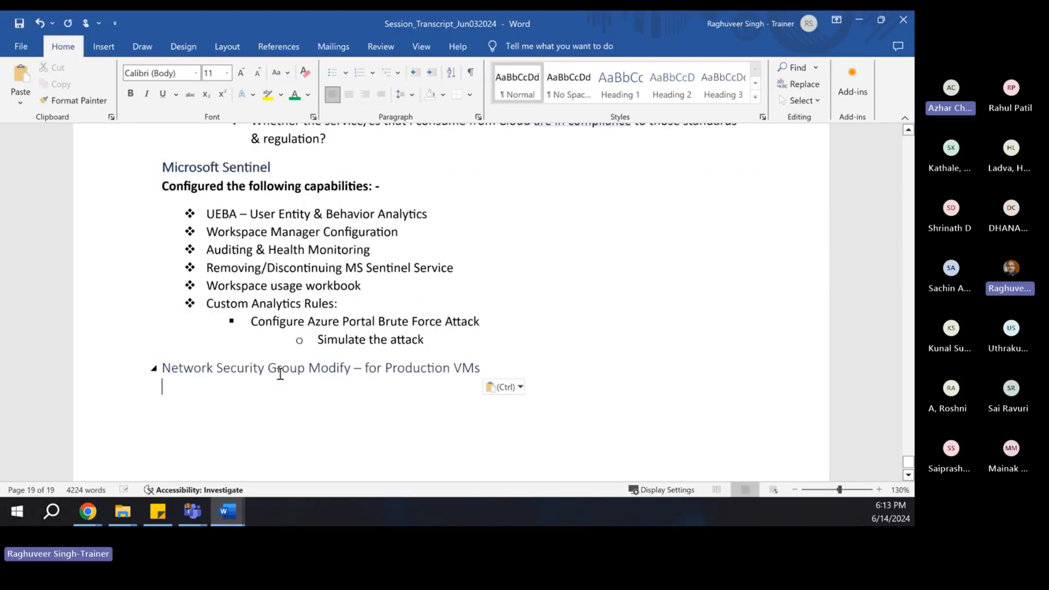
left_click(266, 321)
- Format-paint the 'Configure…' bullet style onto the Network Security Group heading, then minimize Teams
left_click(79, 101)
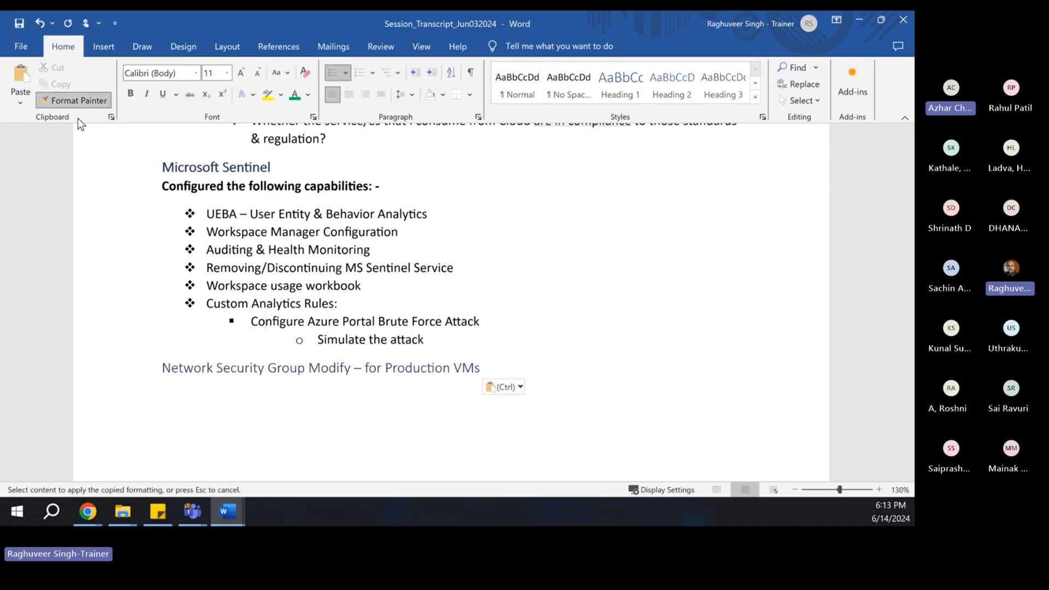
left_click_drag(158, 368, 495, 364)
left_click(304, 408)
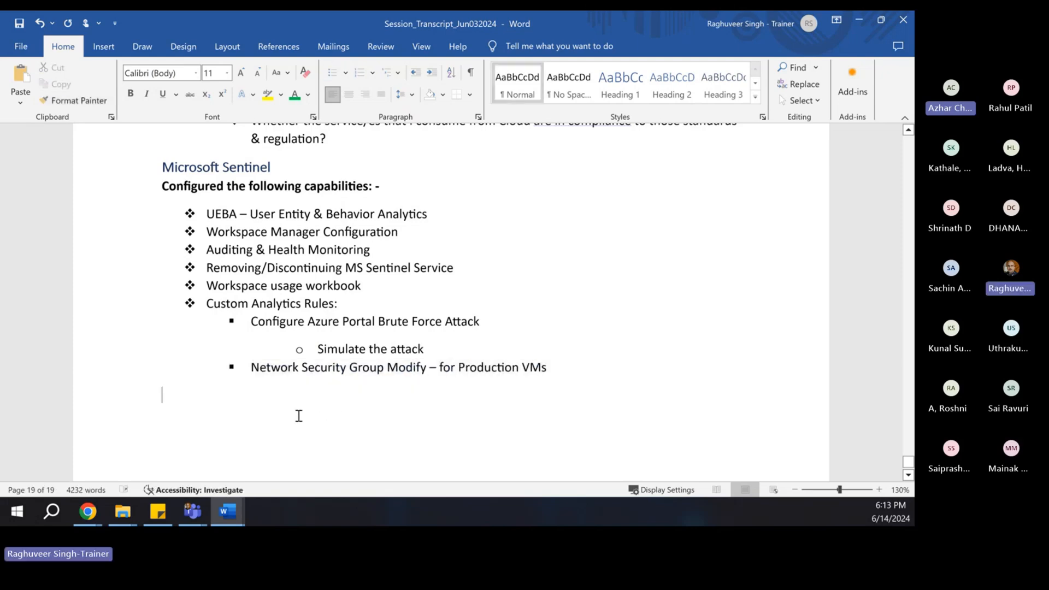
left_click(345, 349)
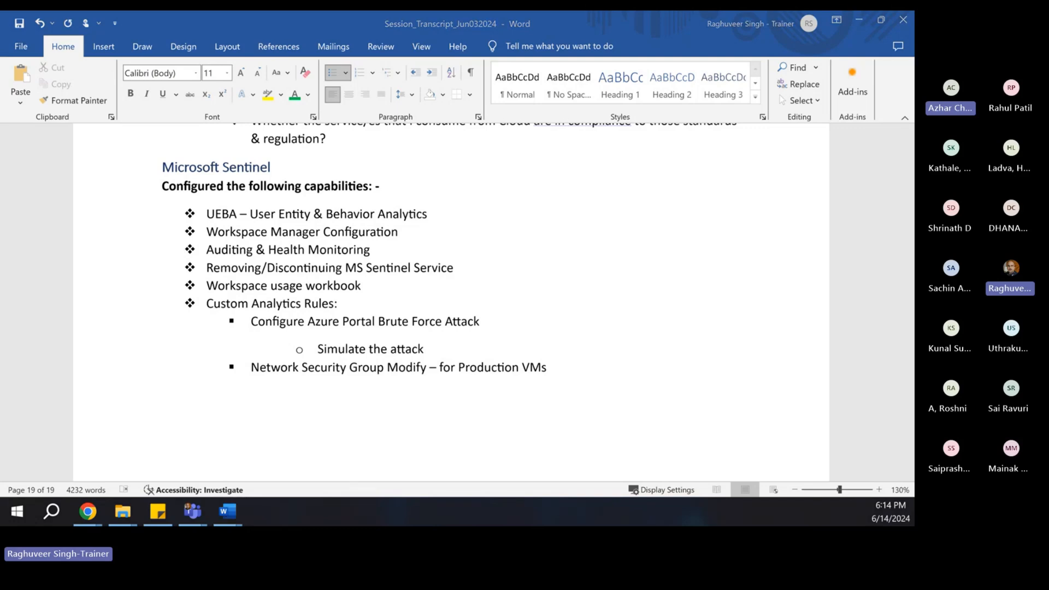
key("alt+Tab")
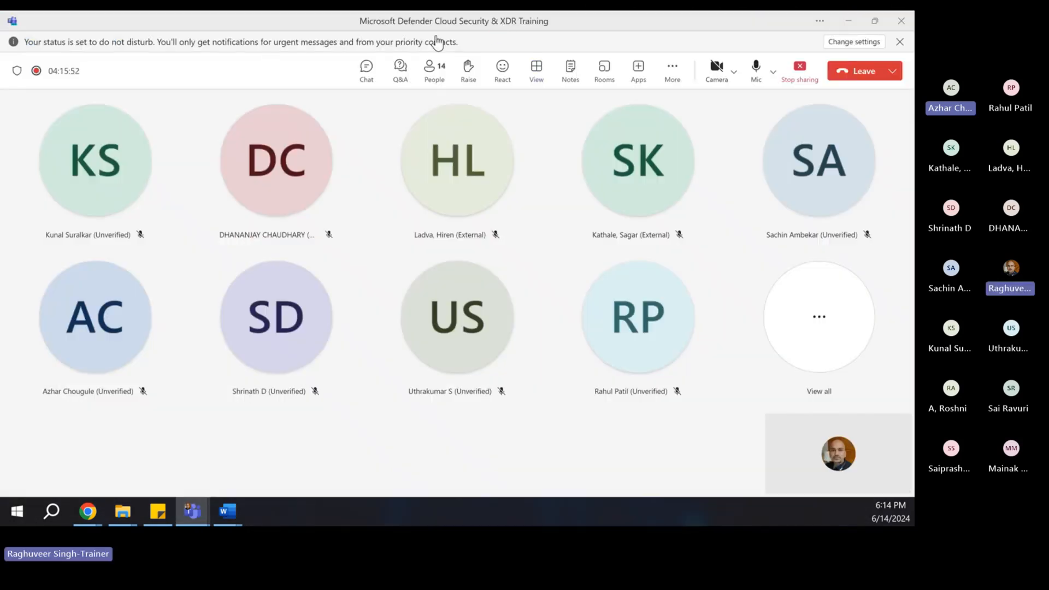
left_click(850, 22)
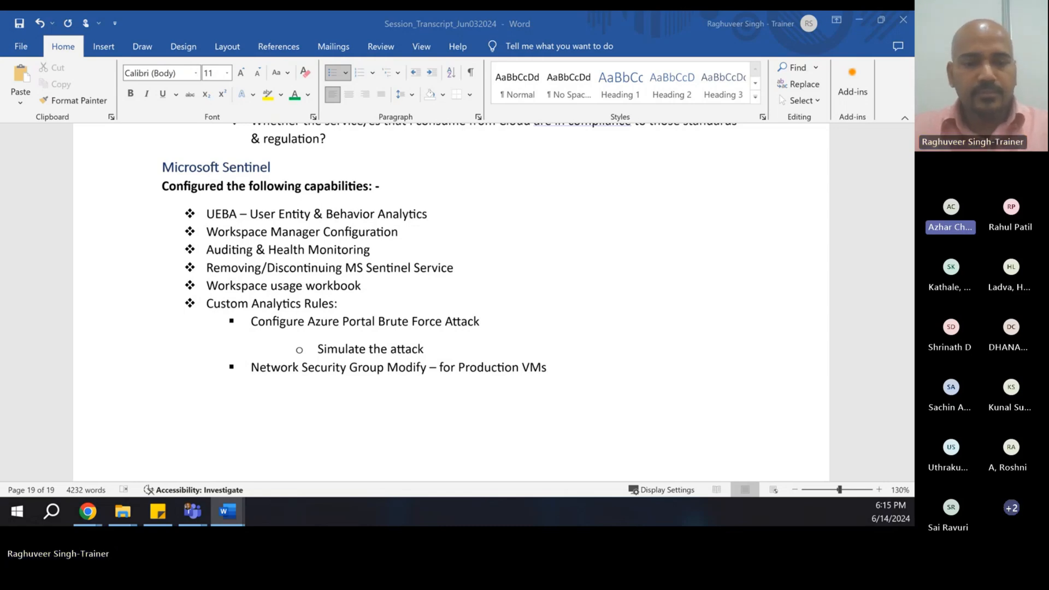
- Bring the Defender training meeting forward and show its chat
key("alt+Tab")
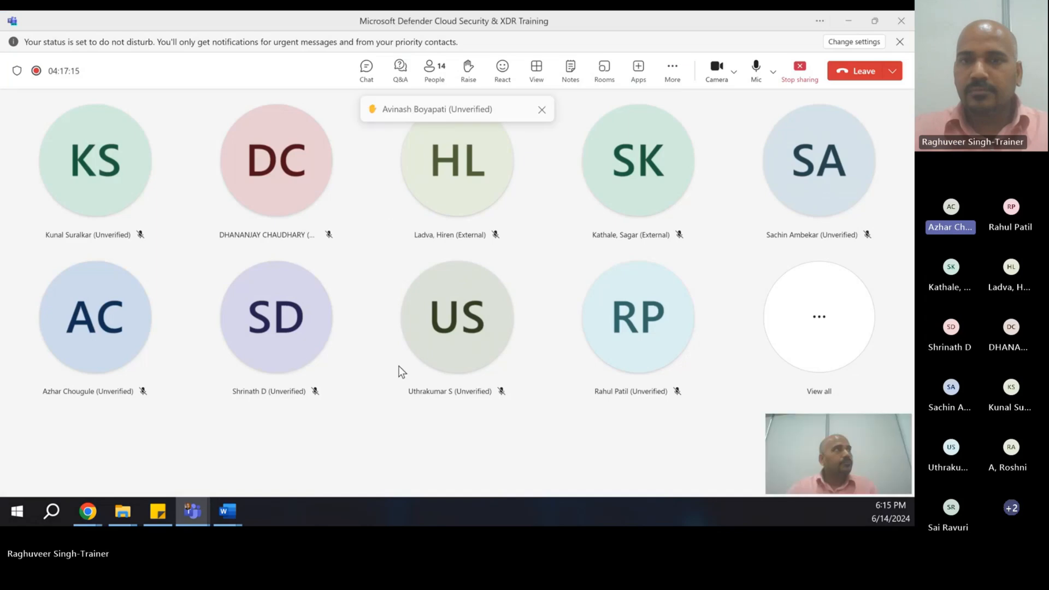
left_click(366, 68)
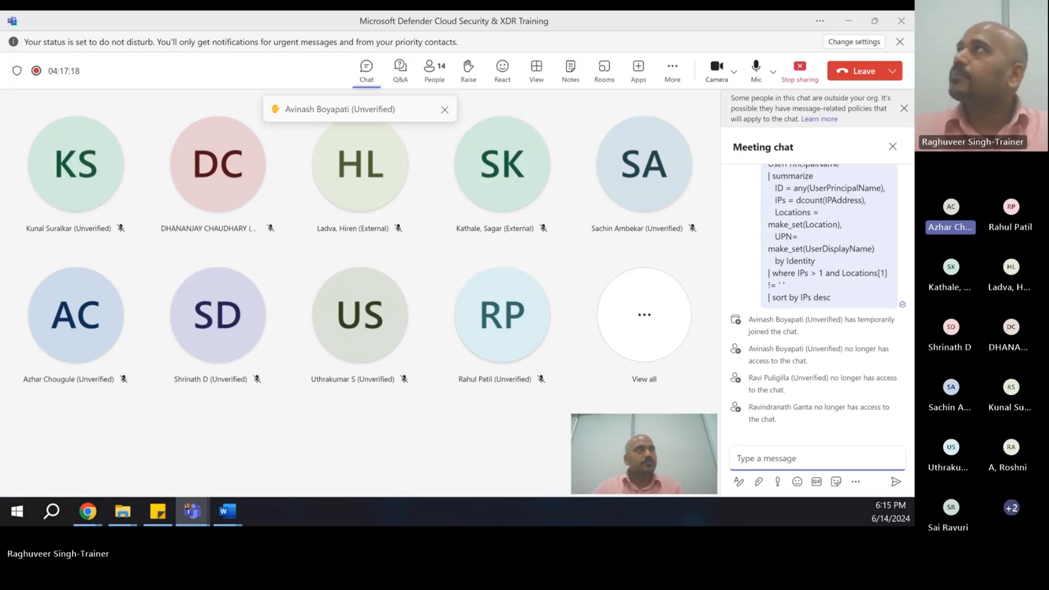
- Turn the camera off and post the AzureActivity NSG KQL query in the meeting chat
left_click(320, 25)
left_click(770, 456)
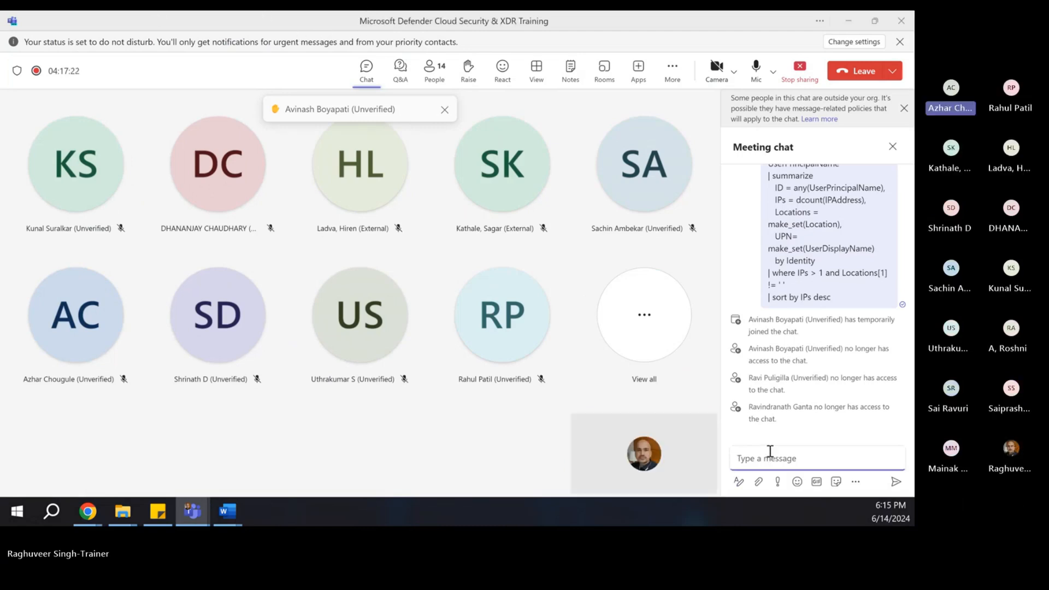
type("AzureActivity | where ResourceProviderValue == 'MICROSOFT.NETWORK' and OperationNameValue == 'MICROSOFT.NETWORK/NETWORKINTERFACES/EFFECTIVENETWORKSECURITYGROUPS/ACTION' and ActivityStatusValue == 'Success' | project TimeGenerated, CallerIpAddress, Caller, _ResourceId")
key("Return")
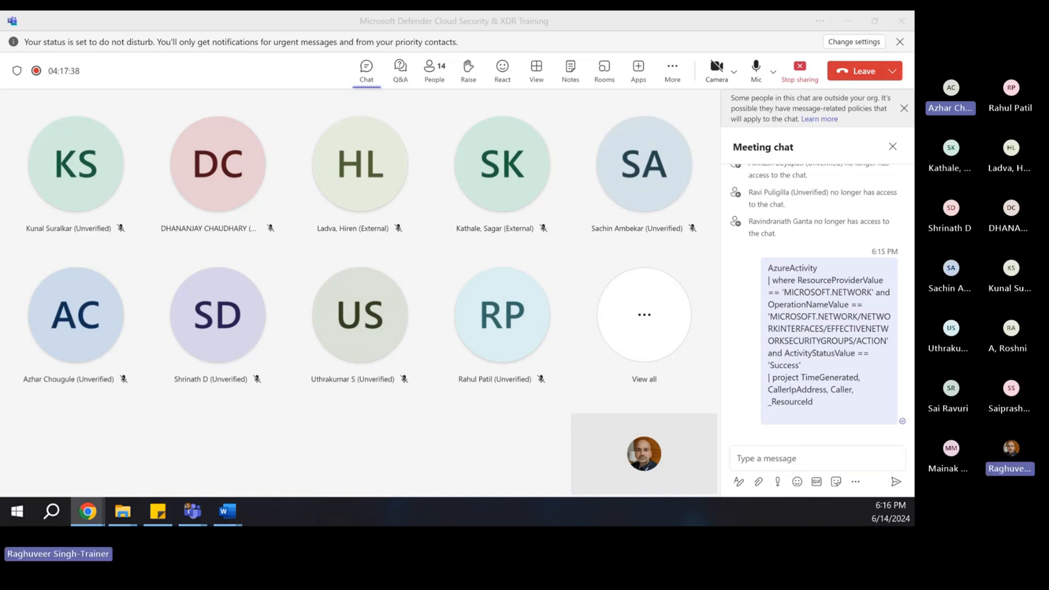
- From Sentinel Analytics, create a new Scheduled query rule
left_click(87, 511)
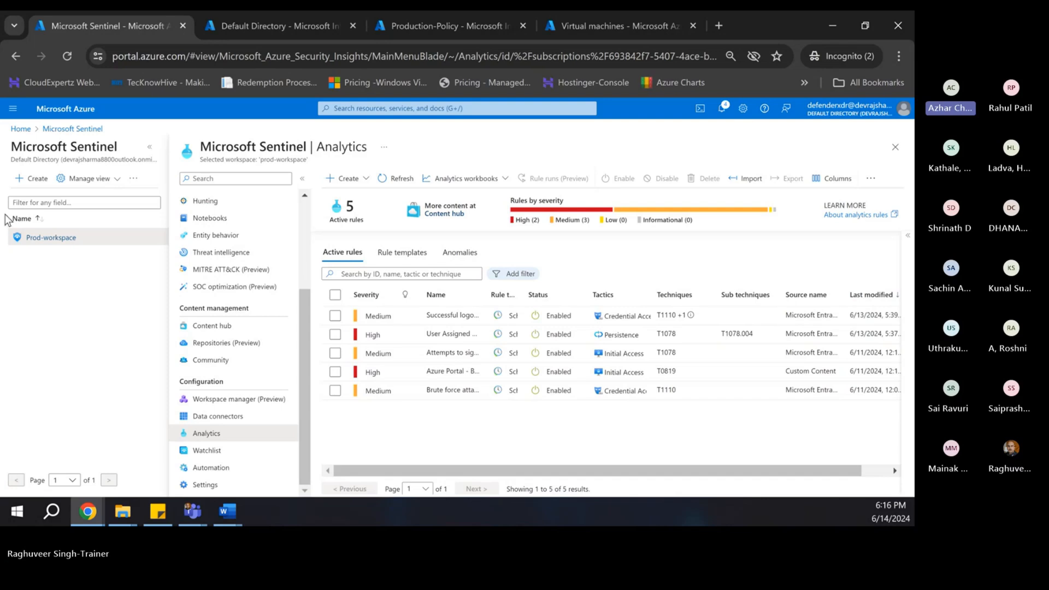
scroll(244, 298, "up", 3)
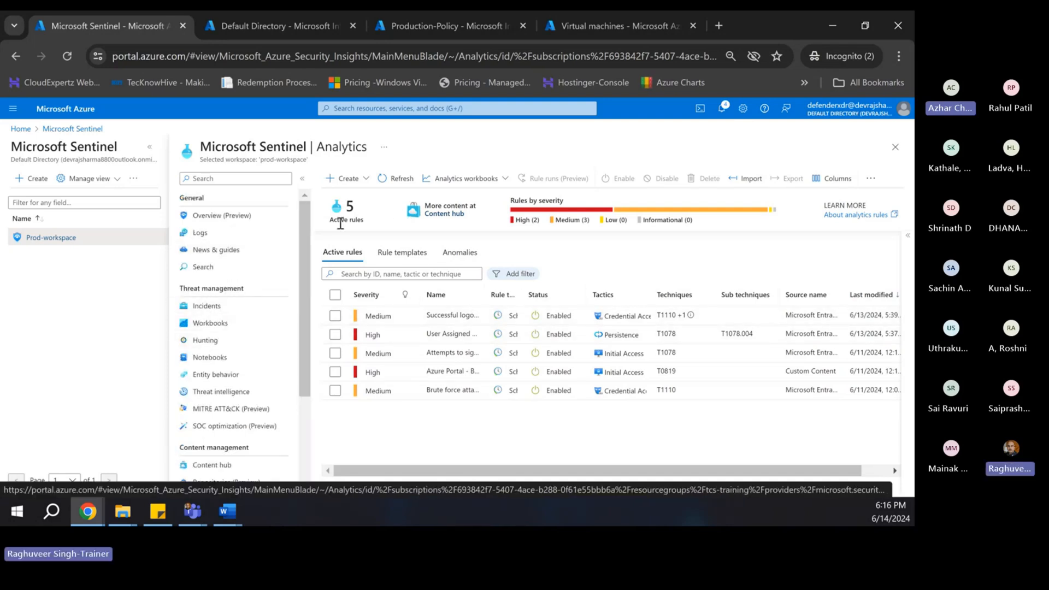
left_click(345, 178)
left_click(355, 195)
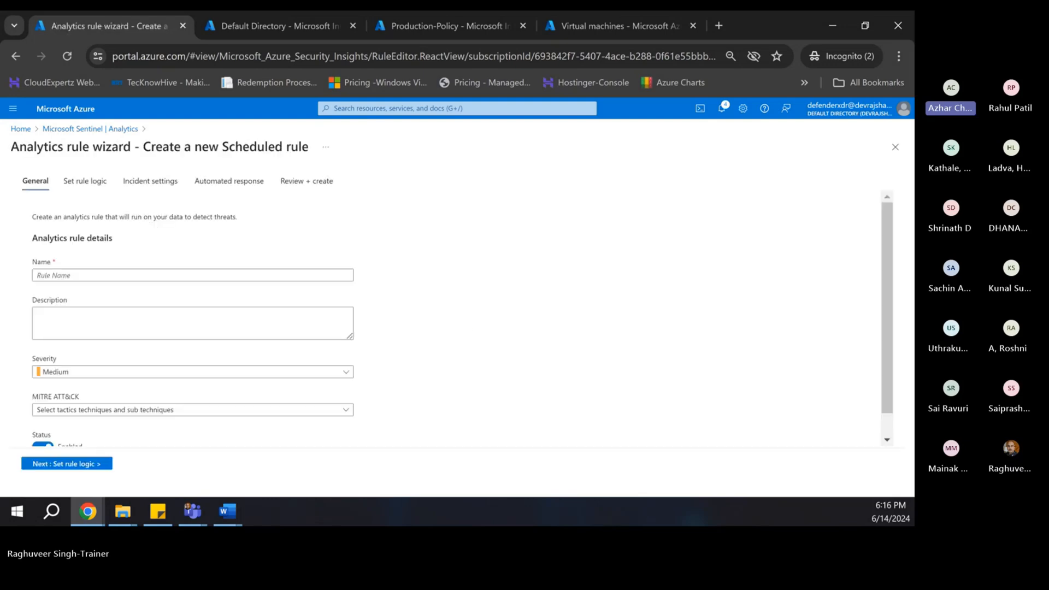
- Enter 'Production NSG is modified' in the wizard's Name field
left_click(67, 273)
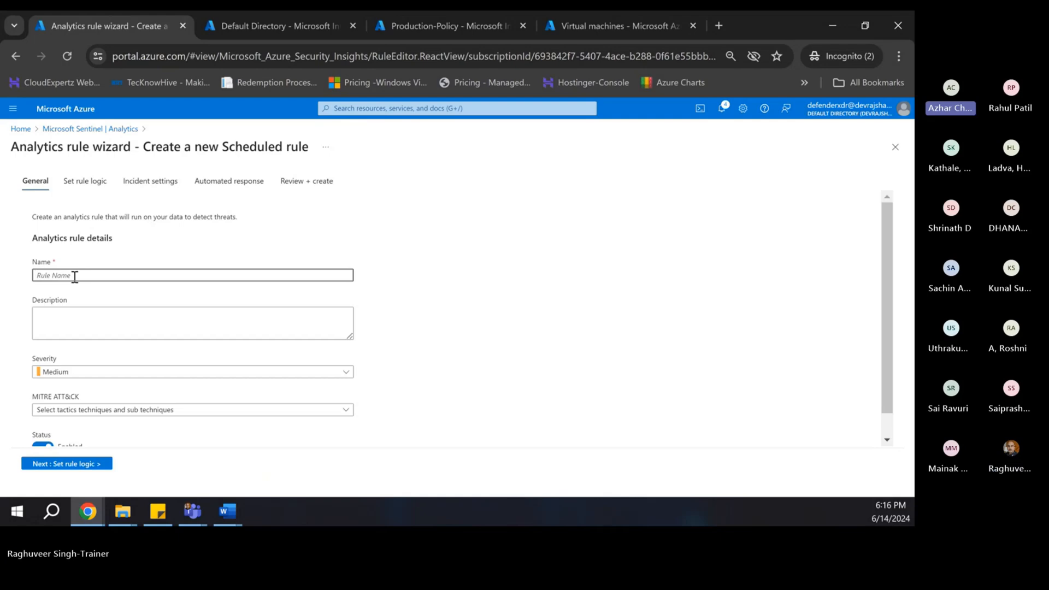
type("A")
key("BackSpace")
type("Production")
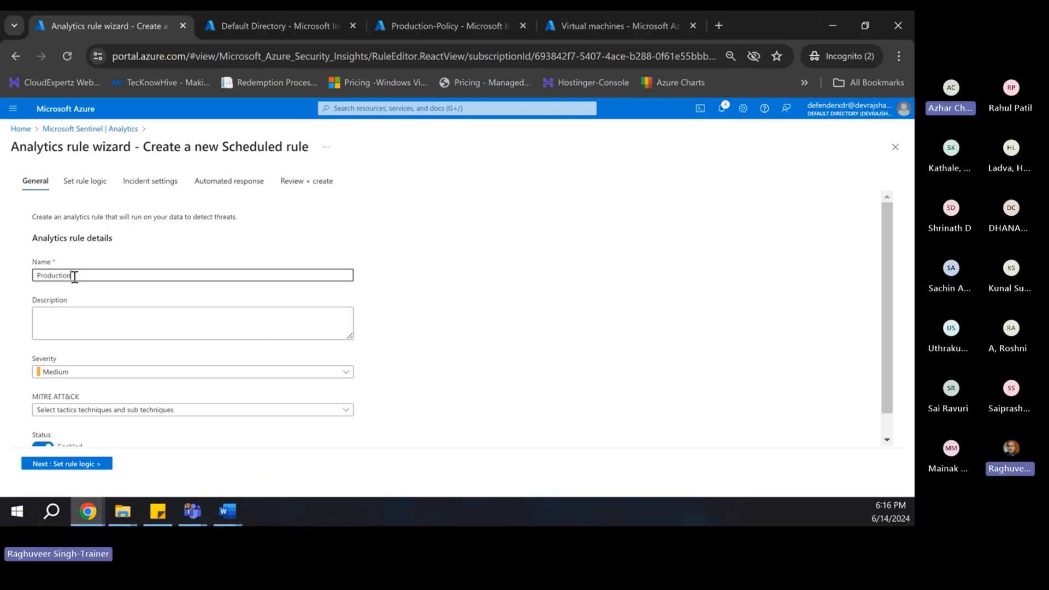
type(" NSG is modified")
- Describe the rule as analyzing Network Security Group modifications and returning an incident for each
left_click(83, 318)
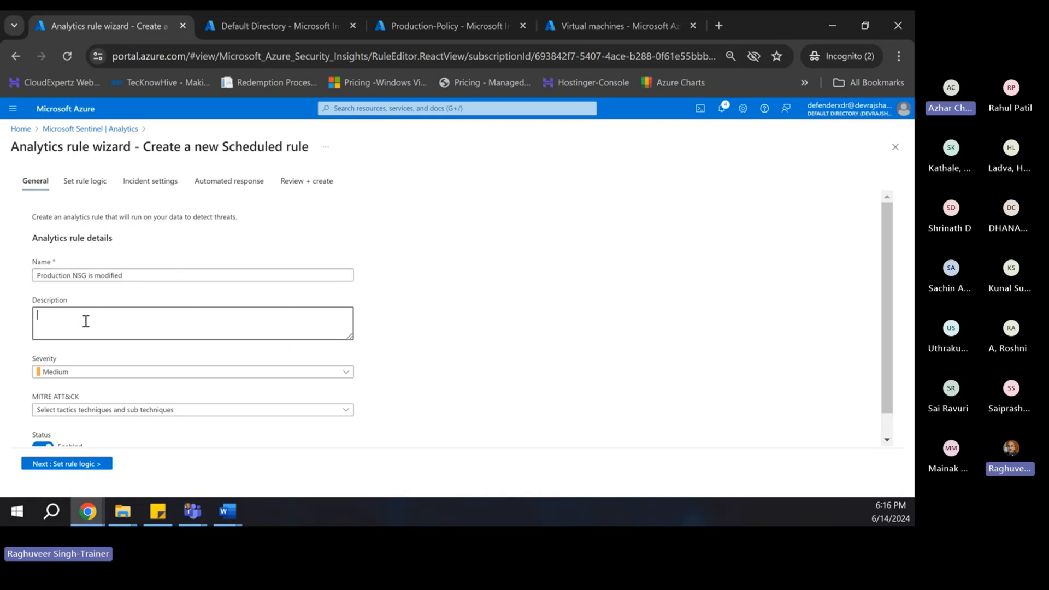
type("This rule")
type("analyze")
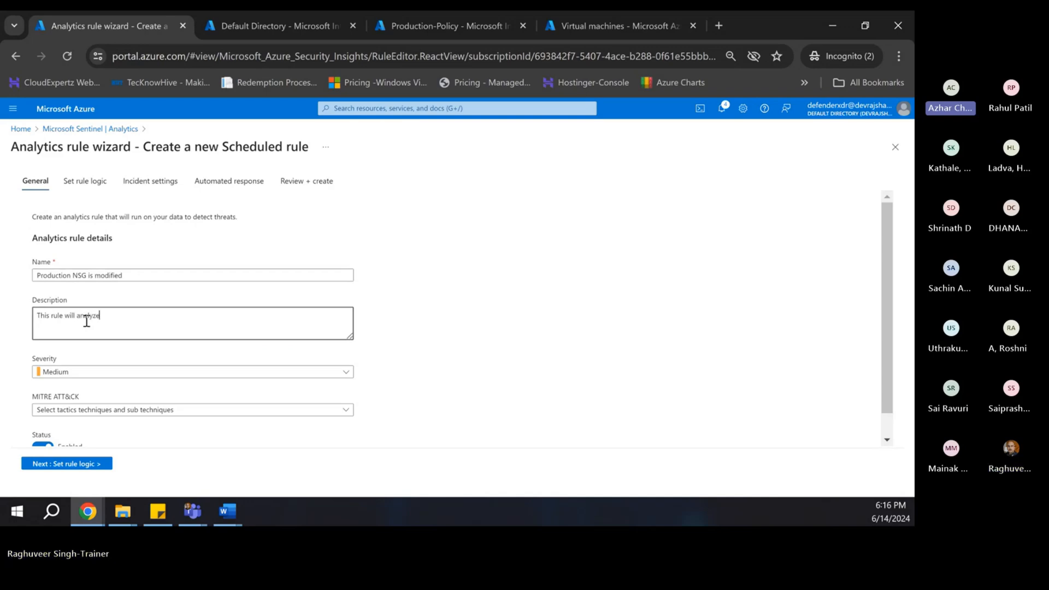
type(" modification")
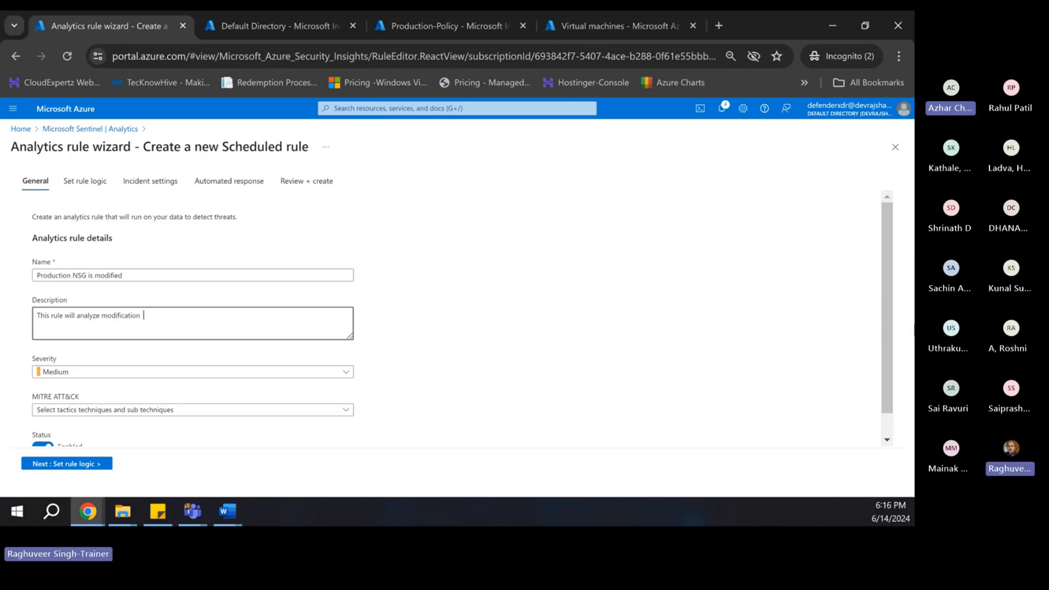
type(" in on Network sec")
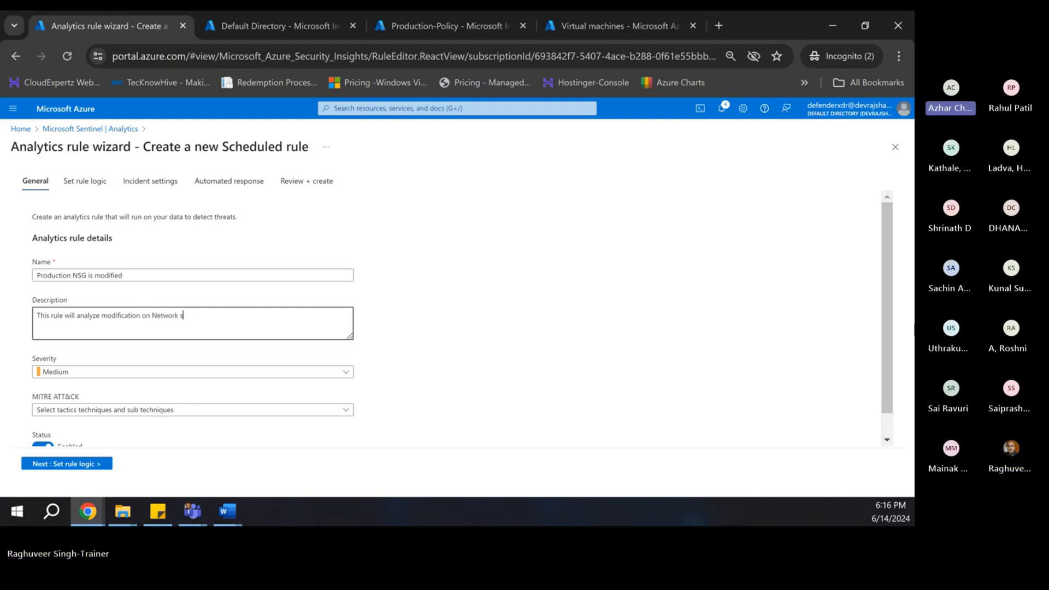
key("BackSpace")
key("BackSpace")
key("BackSpace")
type("Security Grouposervice ")
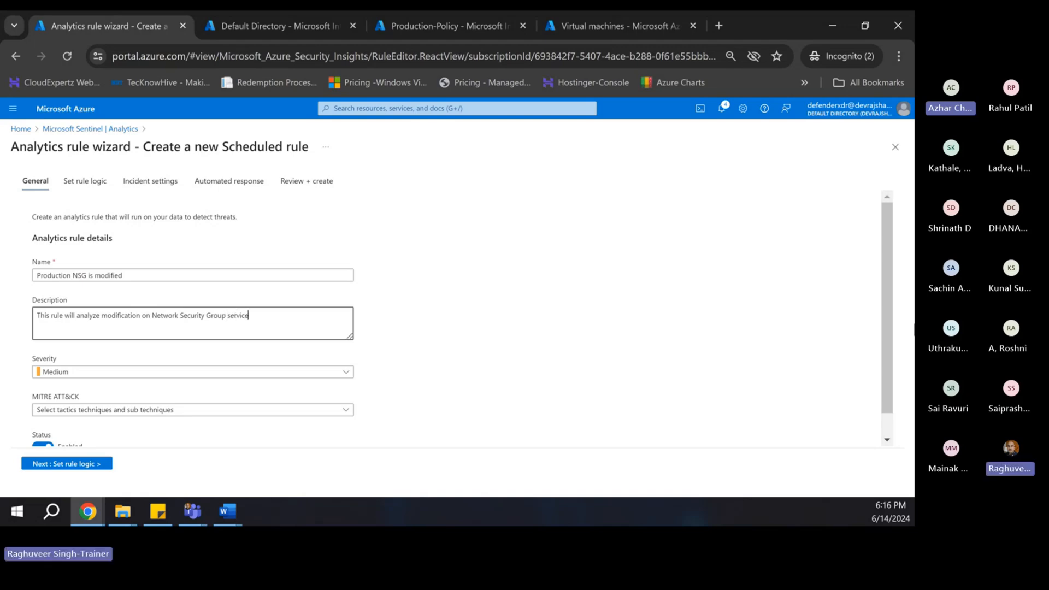
type("and return an incident whenever ")
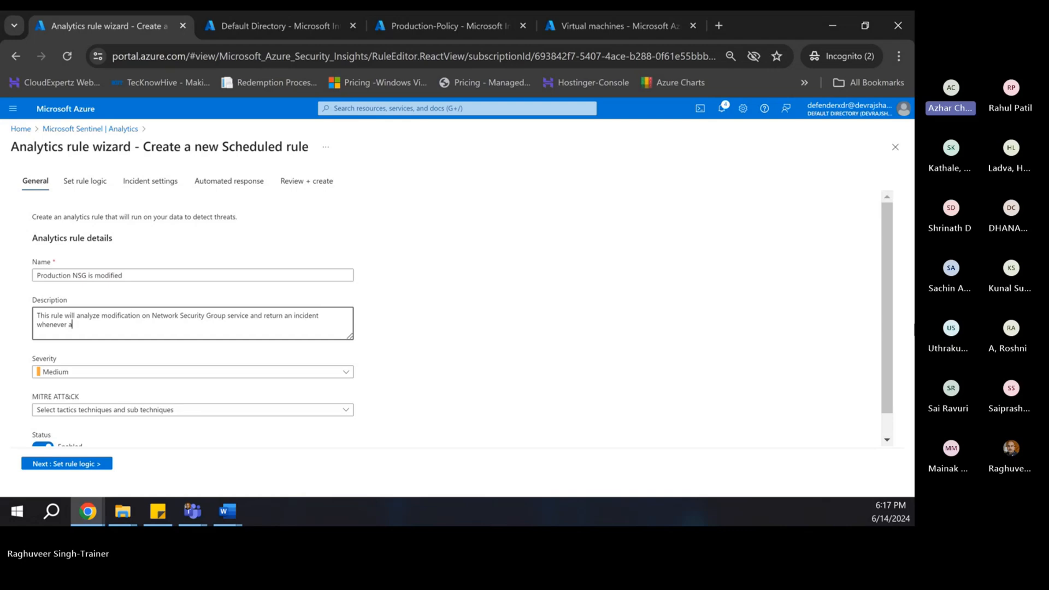
type("an NSG is")
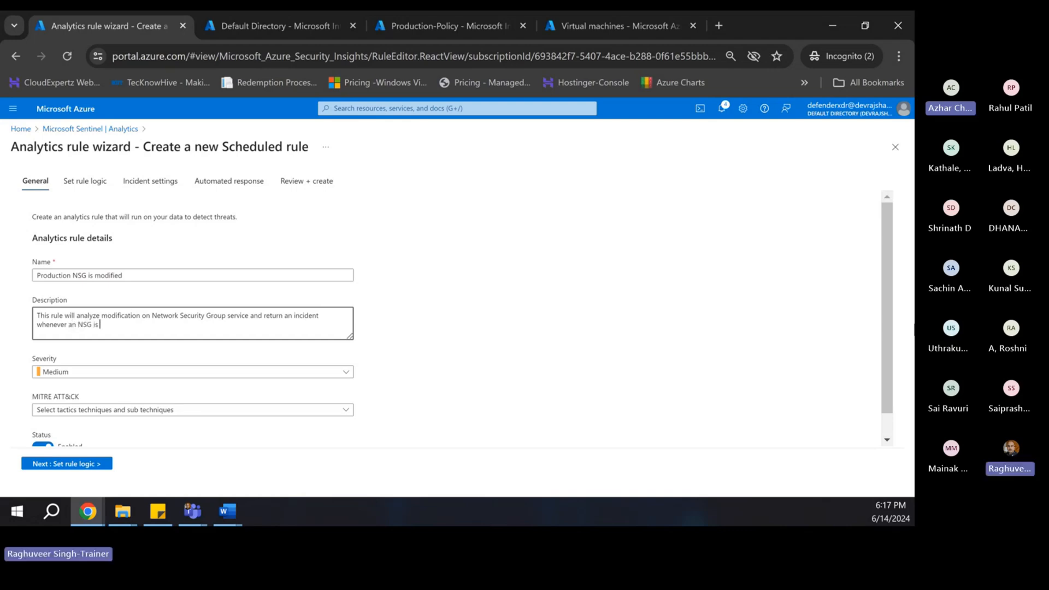
type(" modified.")
scroll(71, 361, "down", 1)
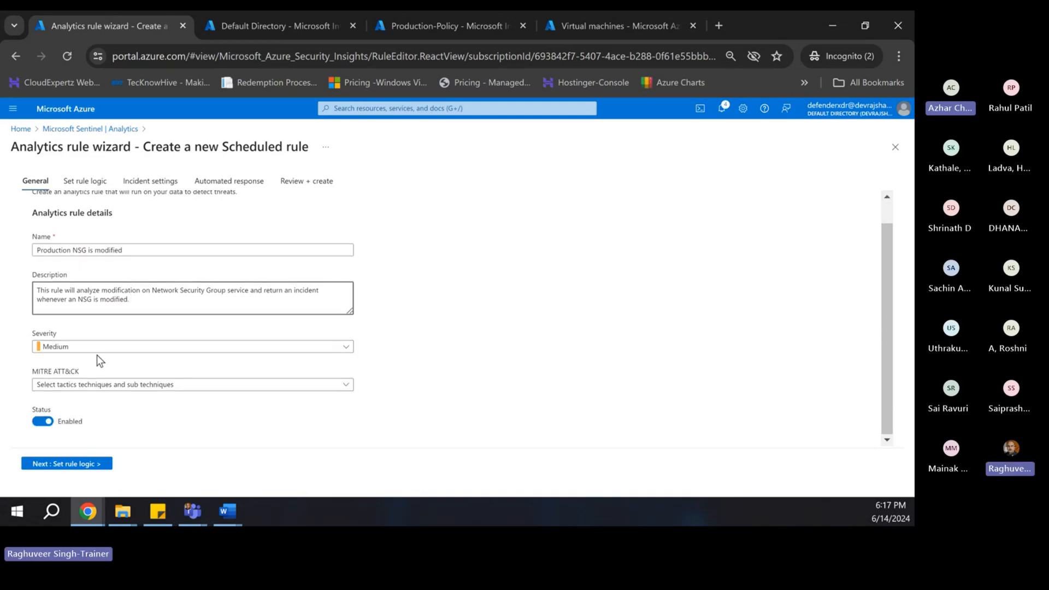
- Tag the rule with the Privilege Escalation, Exfiltration and Lateral Movement tactics, then continue to rule logic
left_click(96, 386)
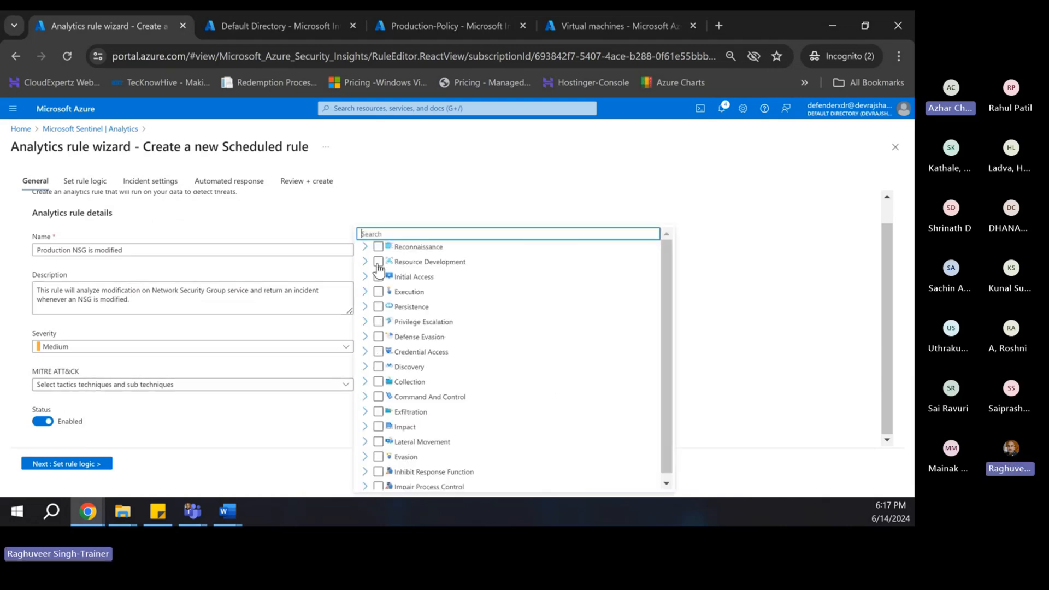
left_click(378, 322)
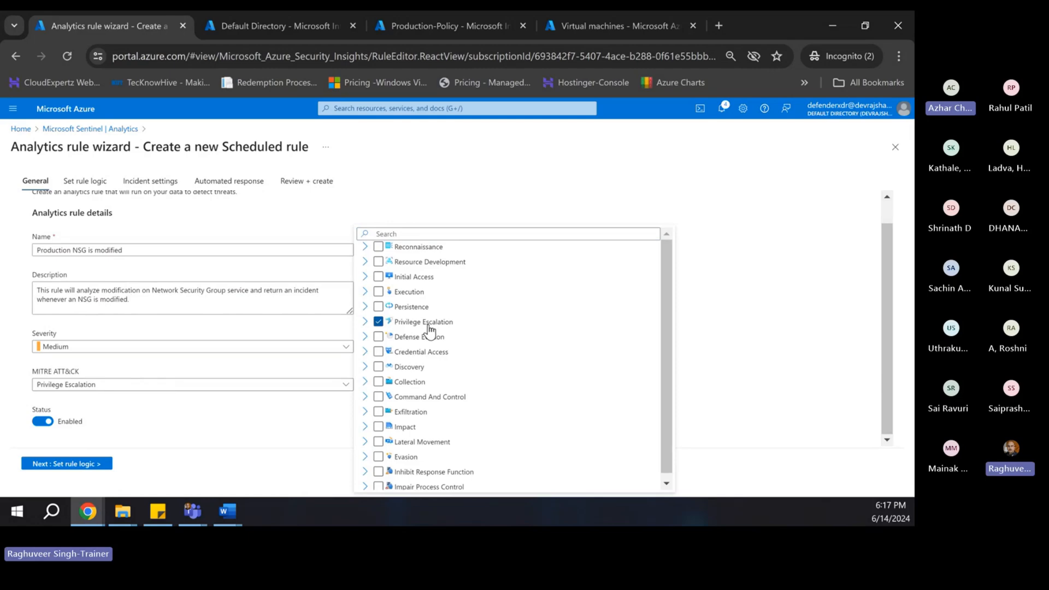
scroll(487, 316, "down", 1)
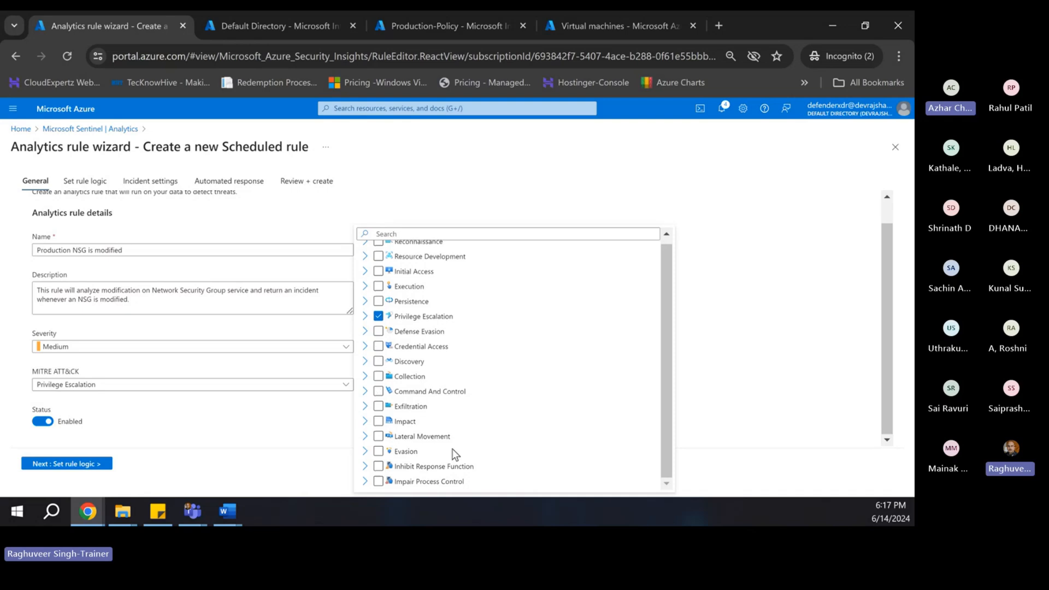
left_click(379, 407)
left_click(380, 438)
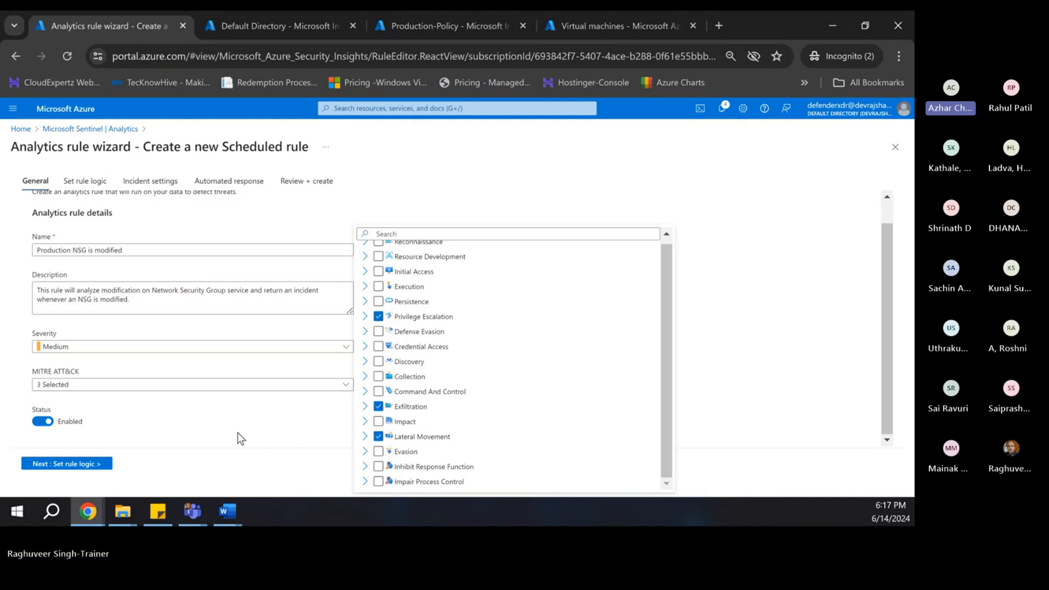
left_click(219, 411)
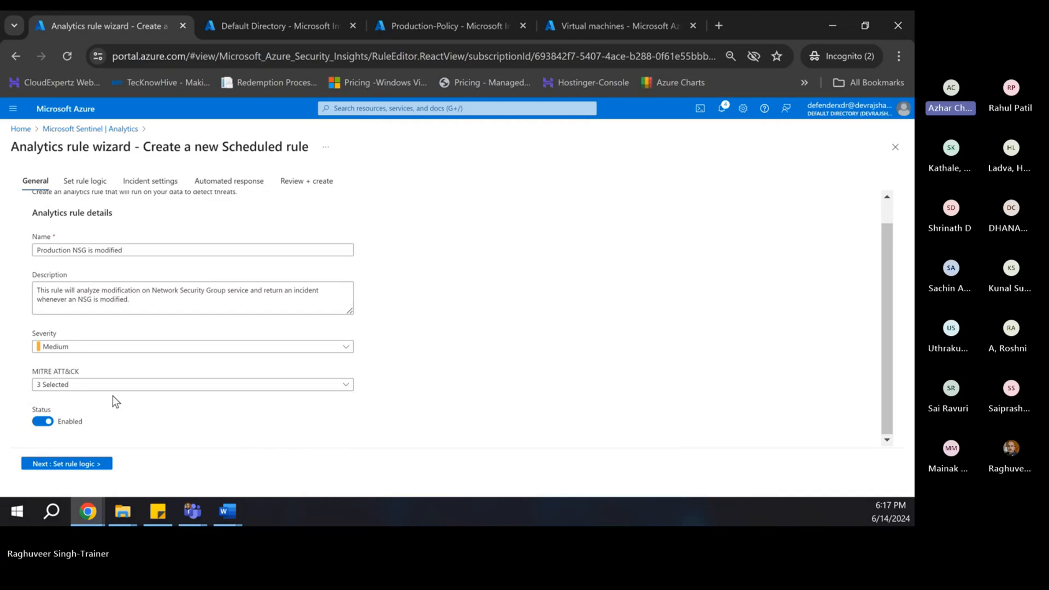
left_click(58, 465)
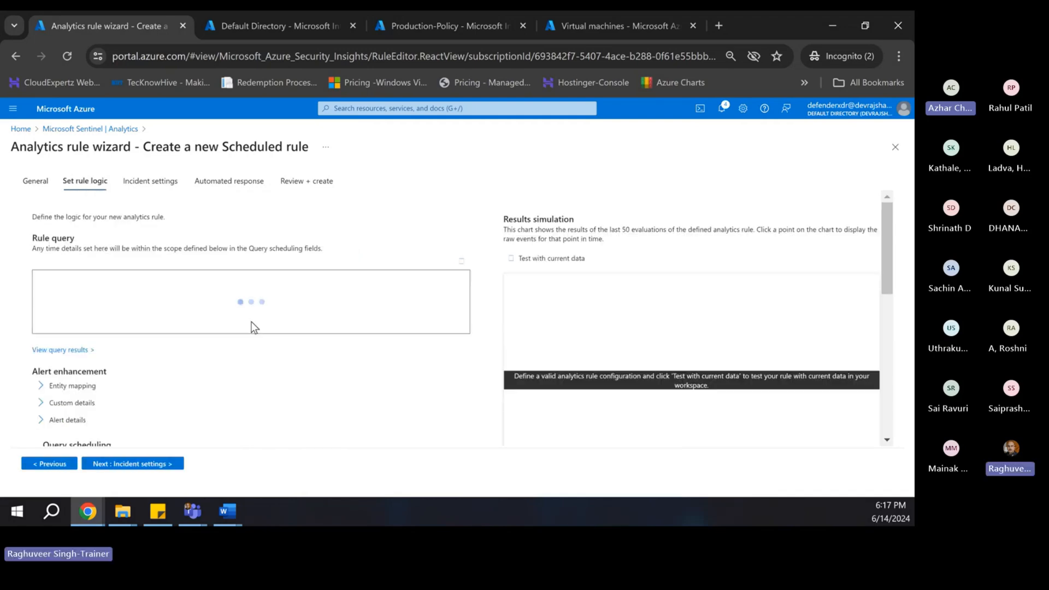
- Paste the AzureActivity KQL query filtering MICROSOFT.NETWORK operations into Rule query and remove the trailing blank line
left_click(115, 280)
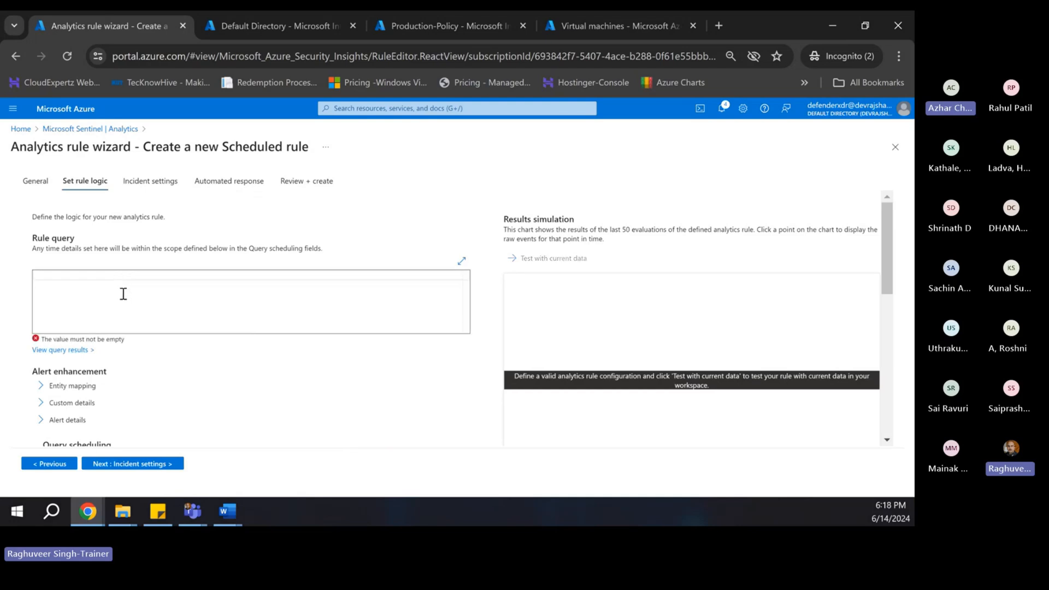
key("ctrl+v")
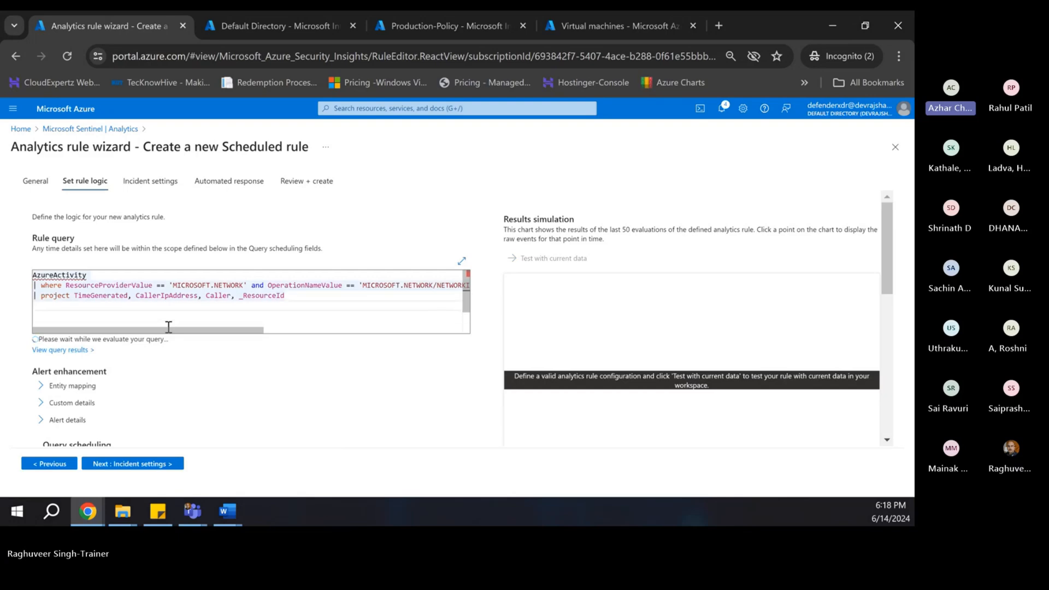
key("BackSpace")
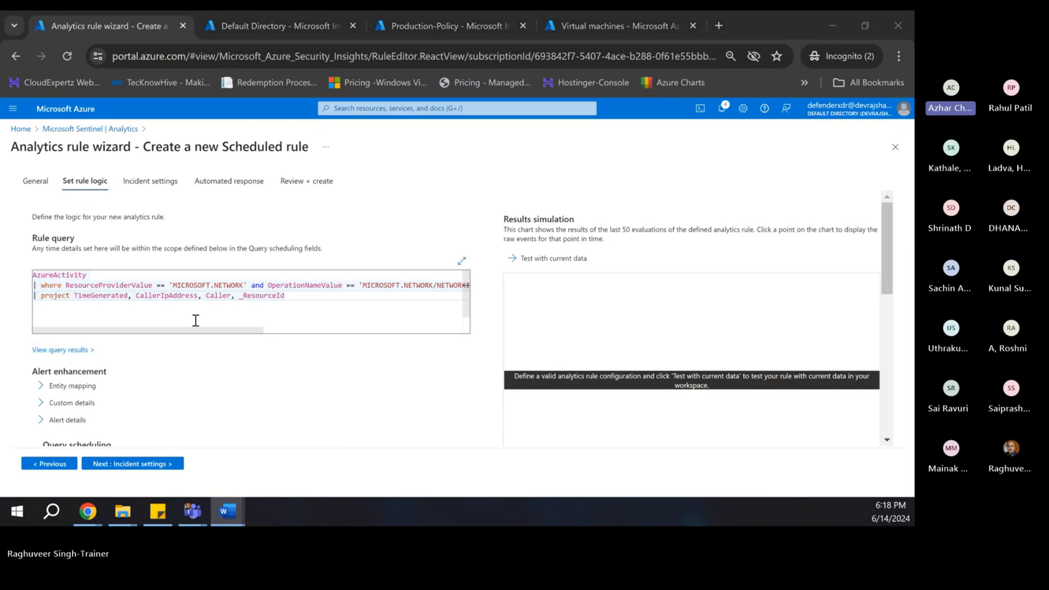
left_click_drag(199, 330, 1, 303)
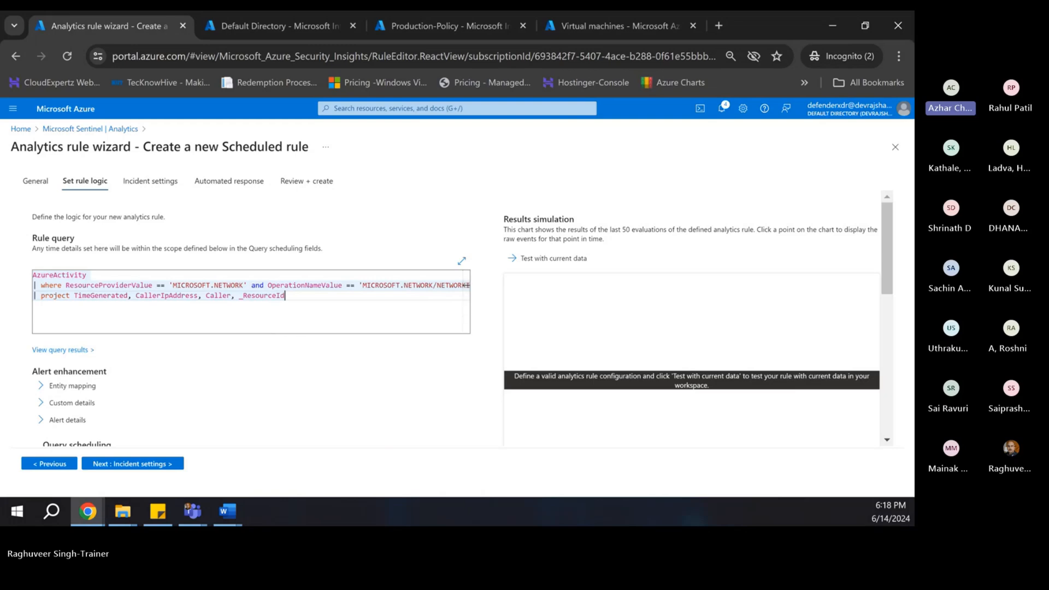
- Add an Account entity mapping with identifier Name mapped to the Caller column
left_click(46, 387)
scroll(85, 391, "down", 3)
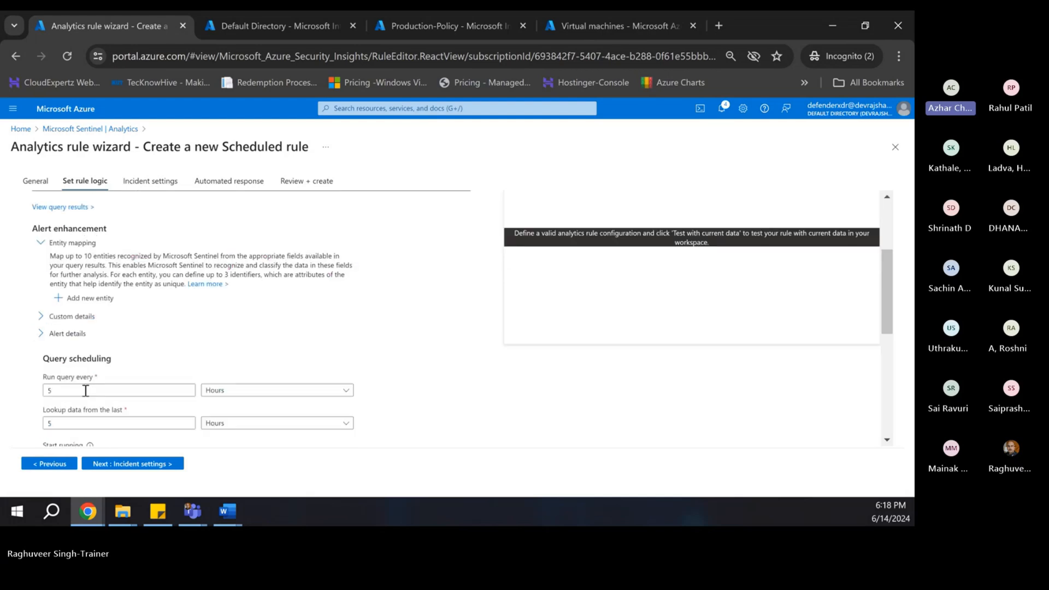
left_click(89, 297)
scroll(241, 303, "down", 1)
left_click(261, 232)
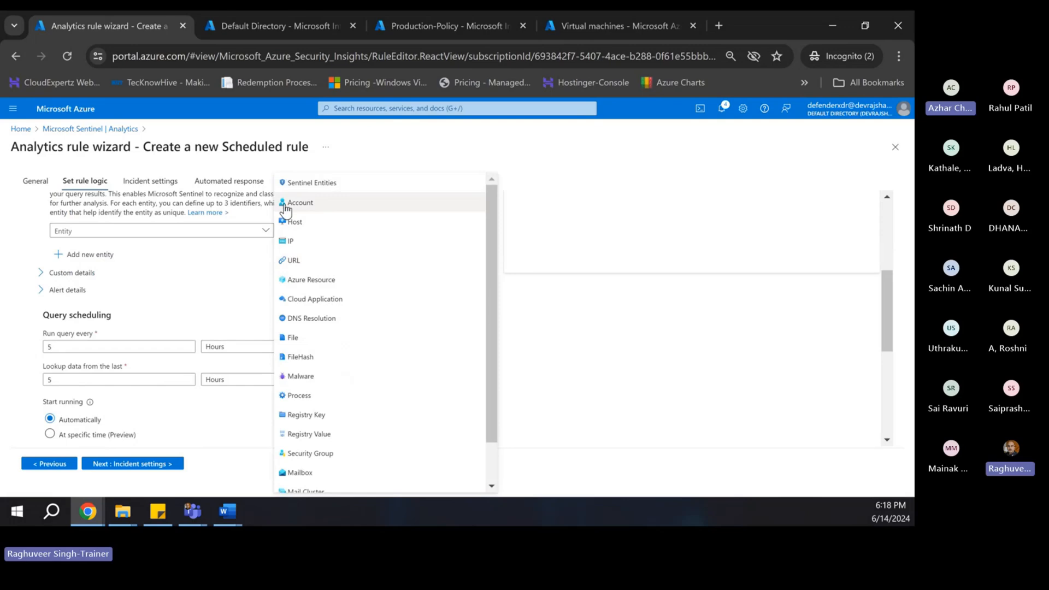
left_click(318, 210)
left_click(77, 252)
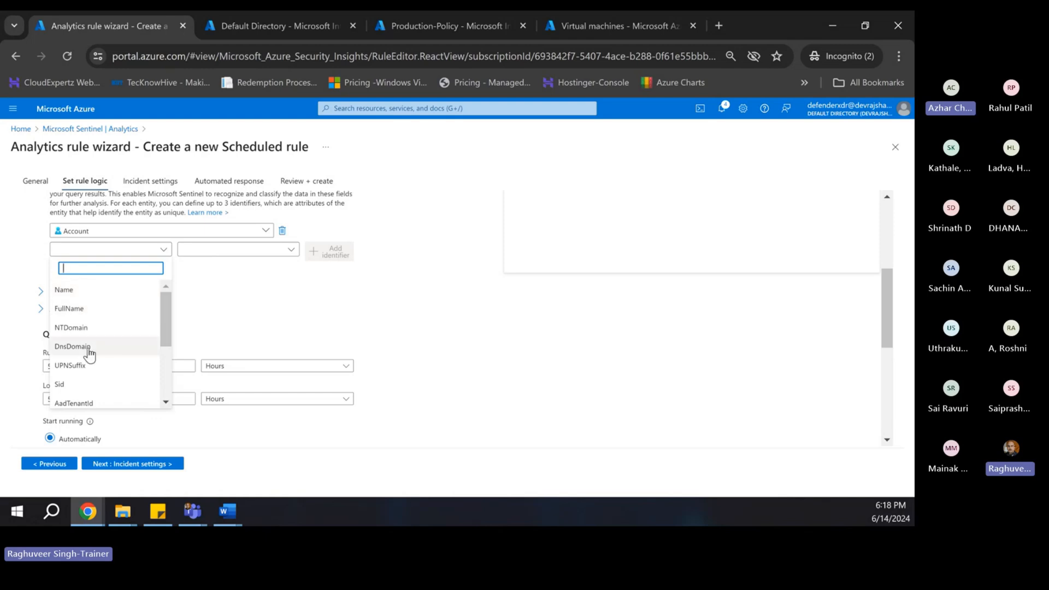
left_click(91, 298)
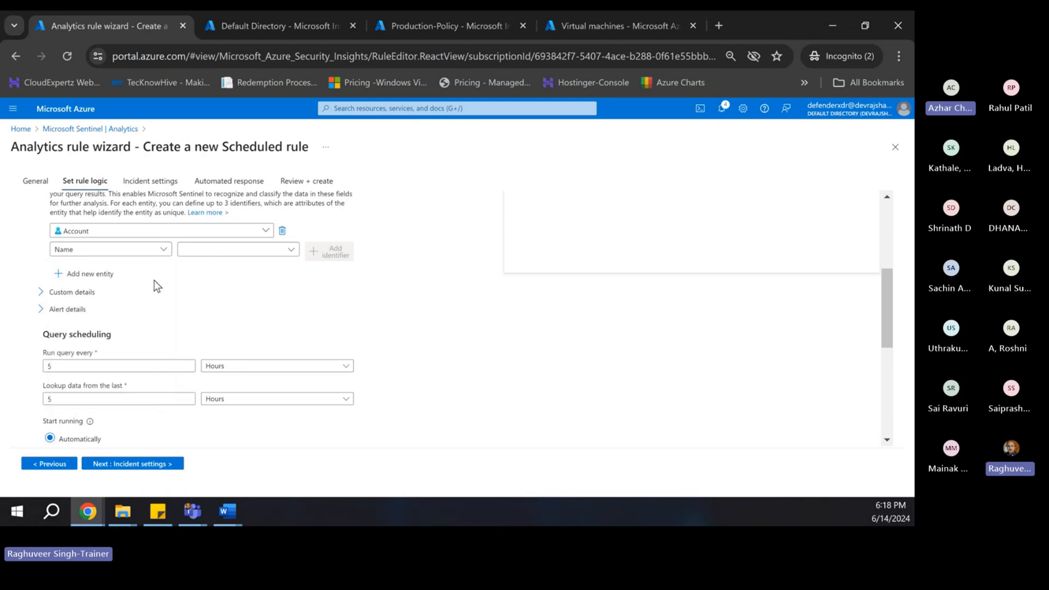
left_click(219, 249)
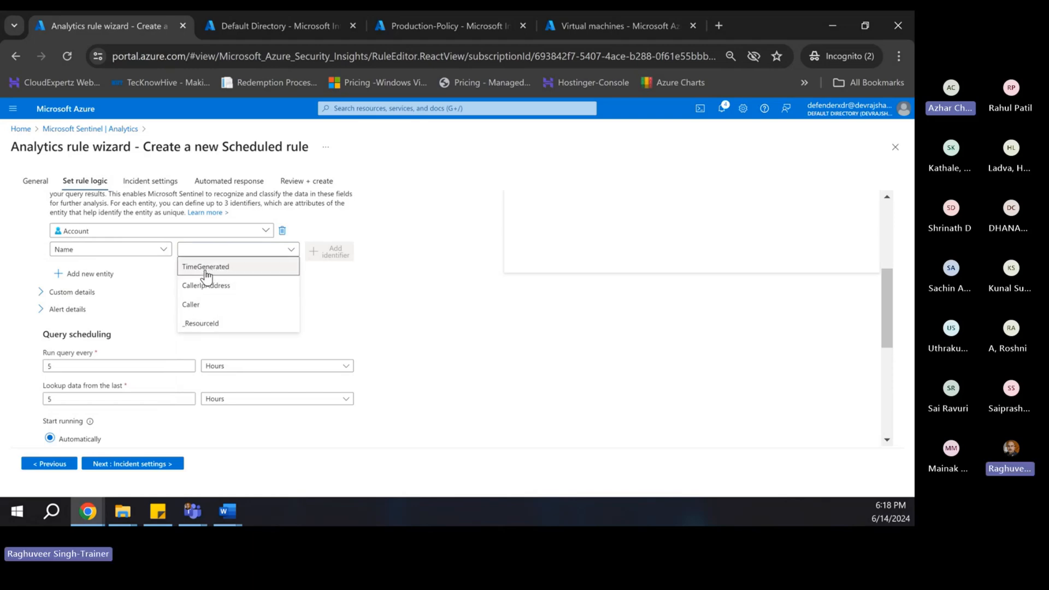
left_click(189, 307)
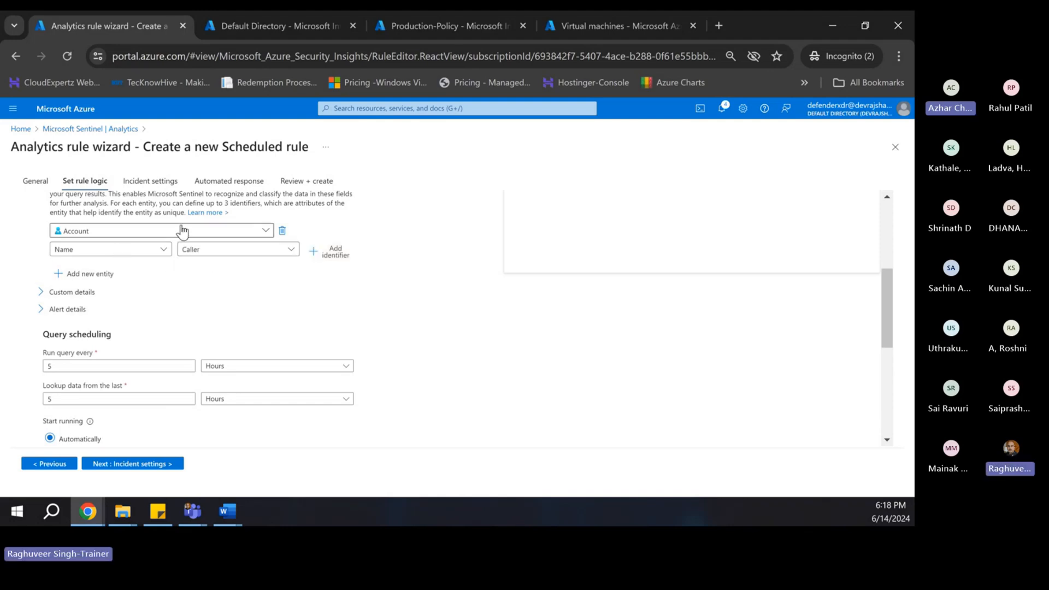
- Add a Host entity mapping with identifier HostName mapped to the _ResourceId column
left_click(86, 273)
left_click(85, 279)
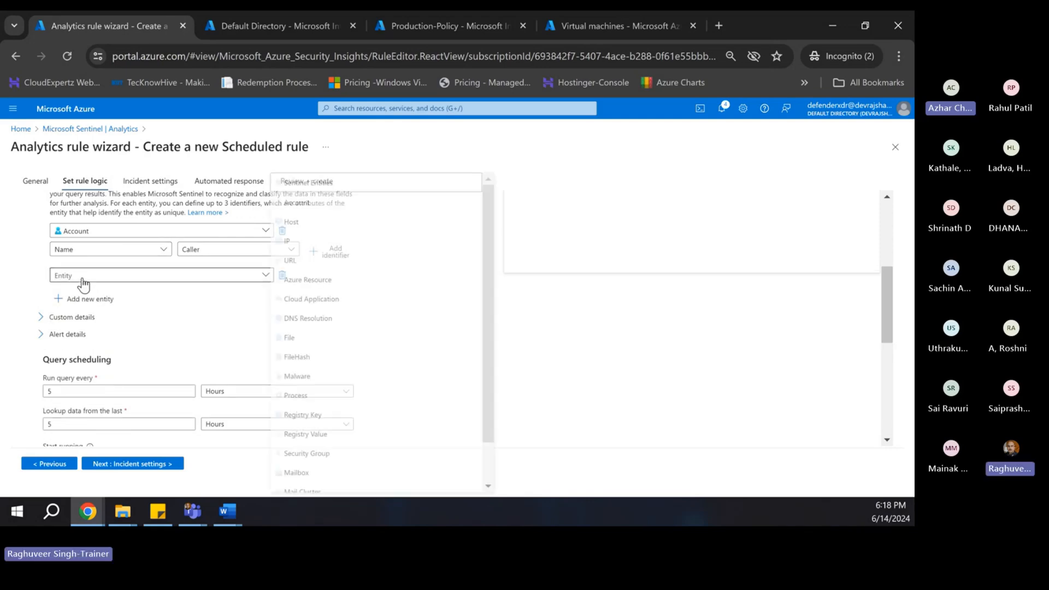
left_click(307, 223)
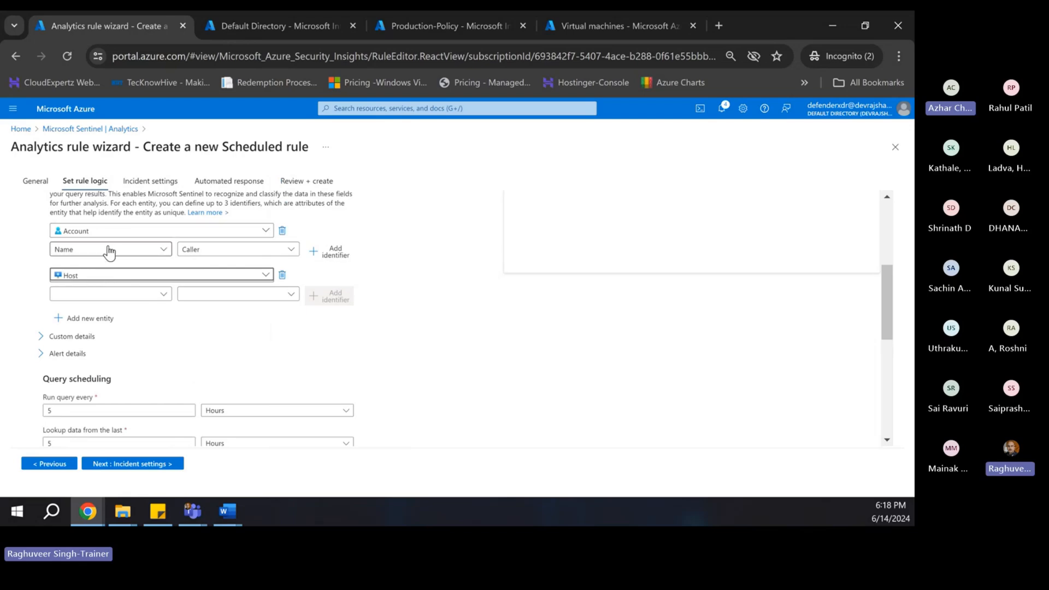
left_click(96, 296)
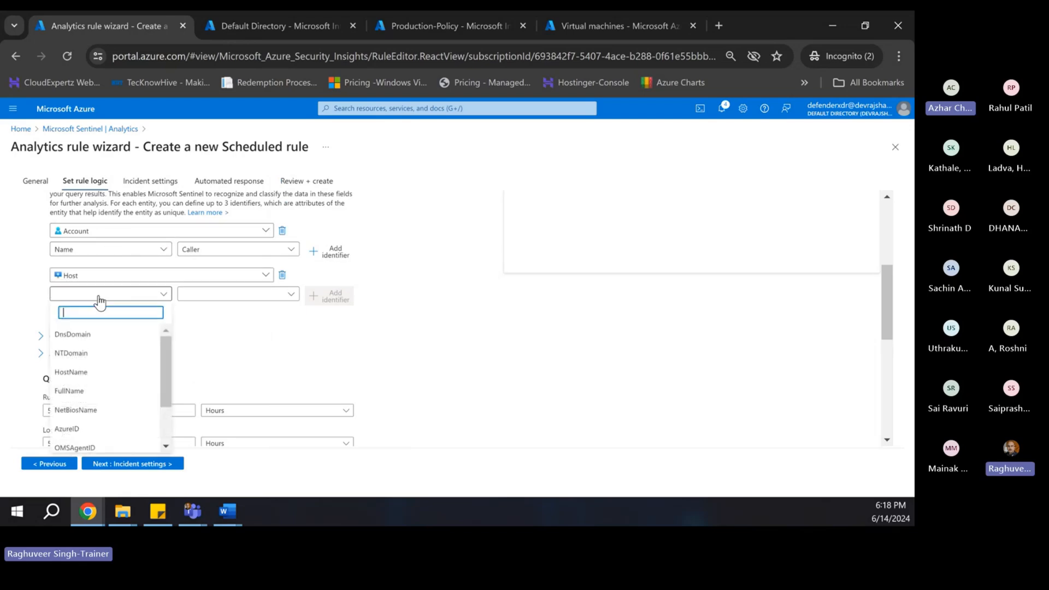
scroll(112, 382, "down", 1)
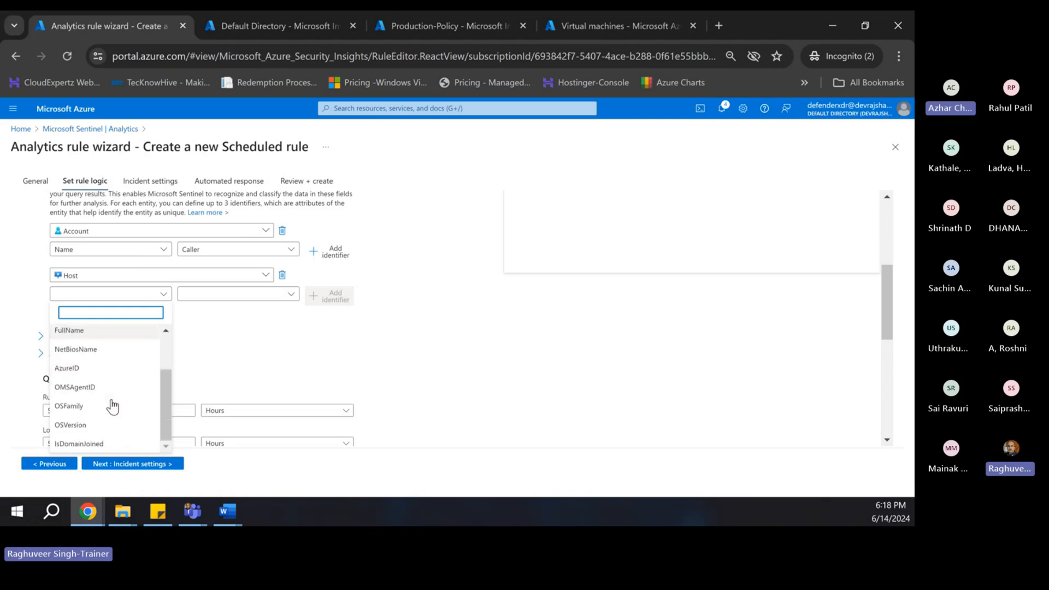
scroll(108, 405, "up", 1)
left_click(103, 372)
left_click(206, 296)
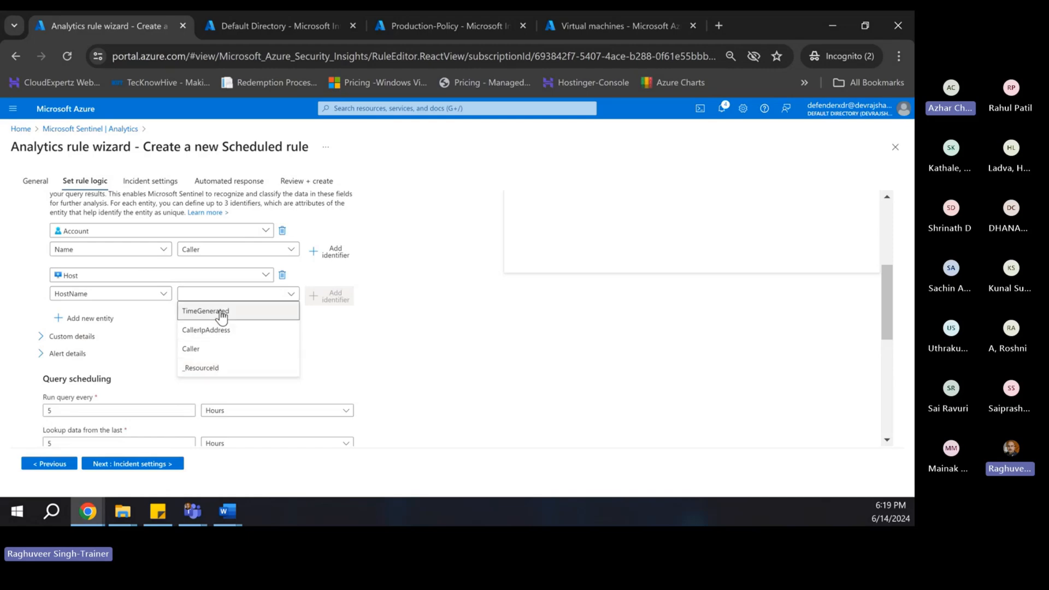
left_click(200, 369)
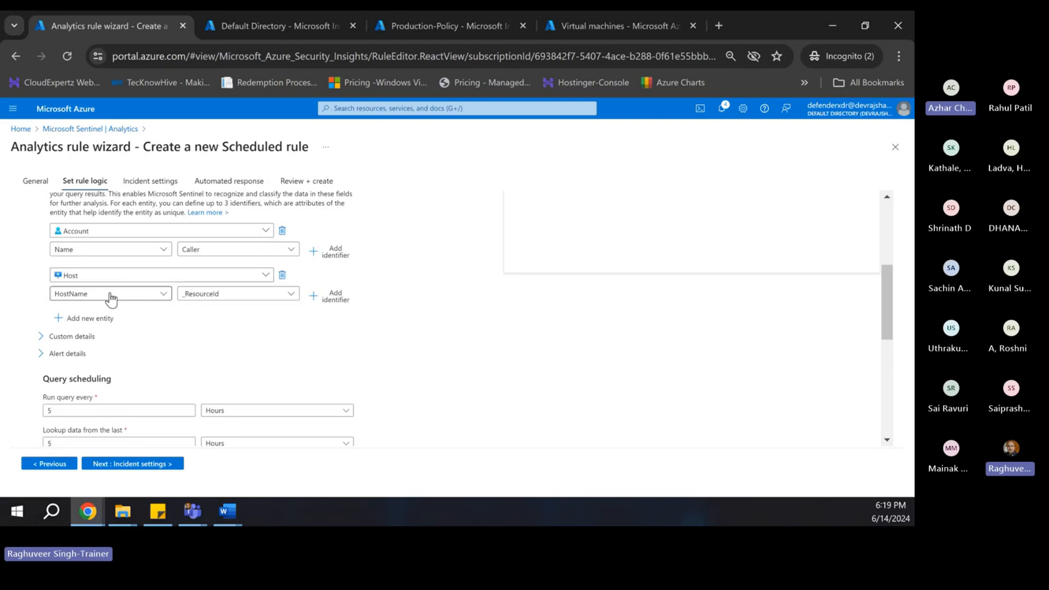
- Add an IP entity mapping with identifier Address mapped to the CallerIpAddress column
left_click(59, 318)
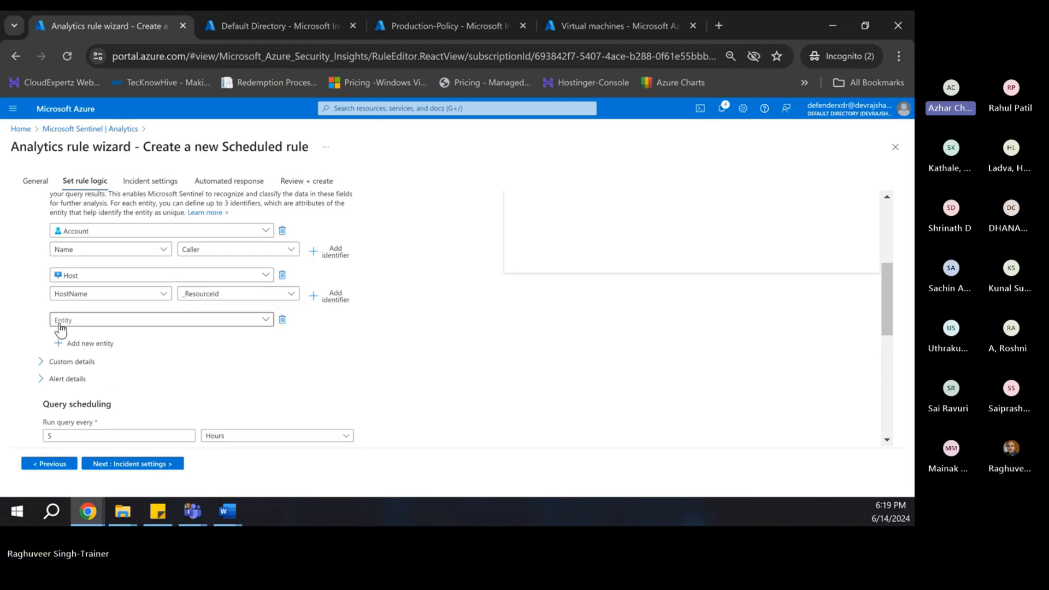
left_click(90, 320)
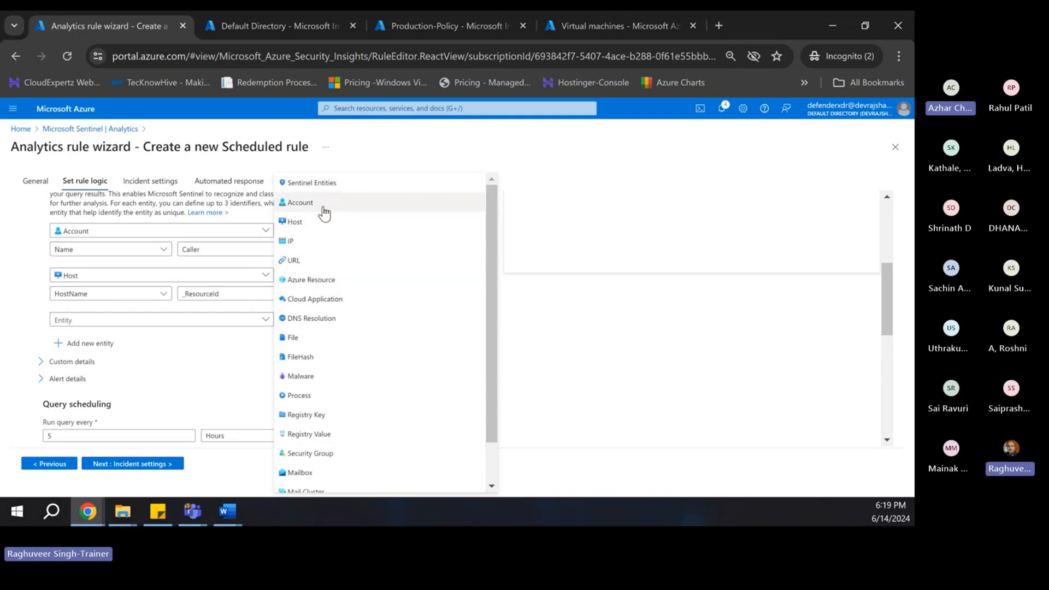
left_click(313, 249)
left_click(109, 338)
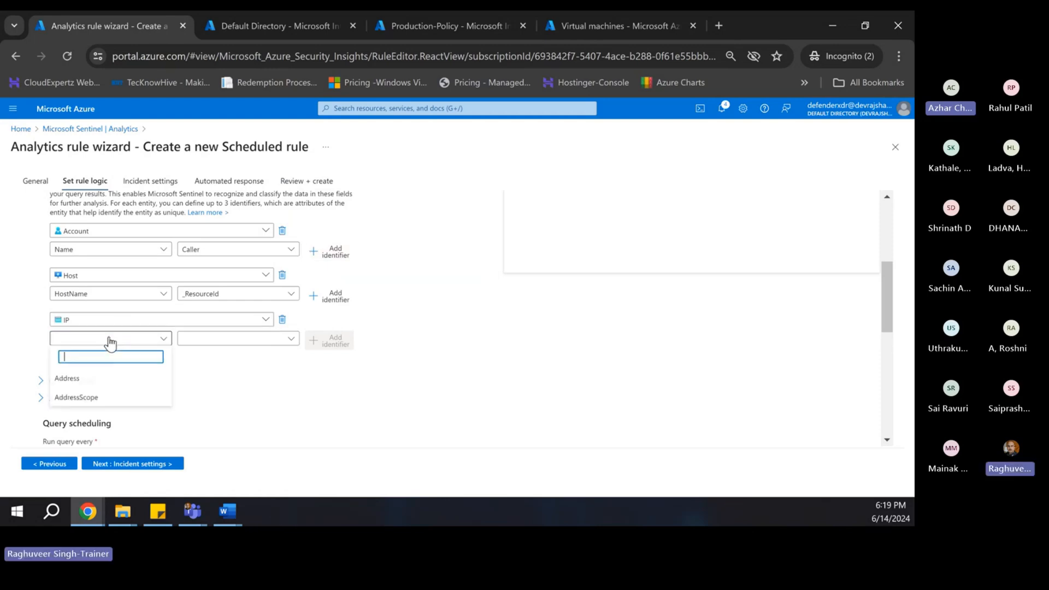
left_click(85, 380)
left_click(208, 339)
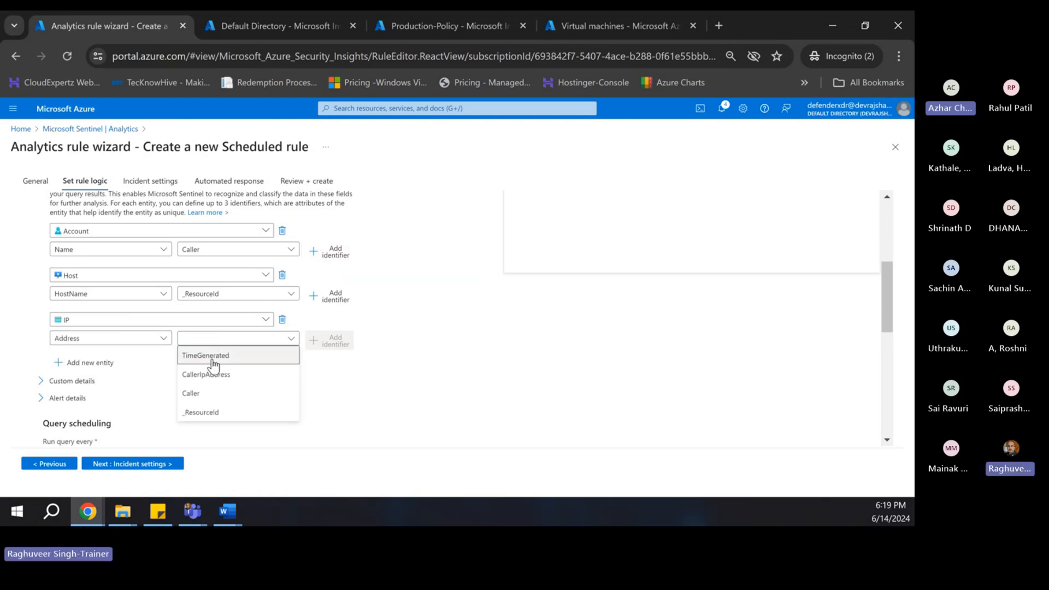
left_click(213, 376)
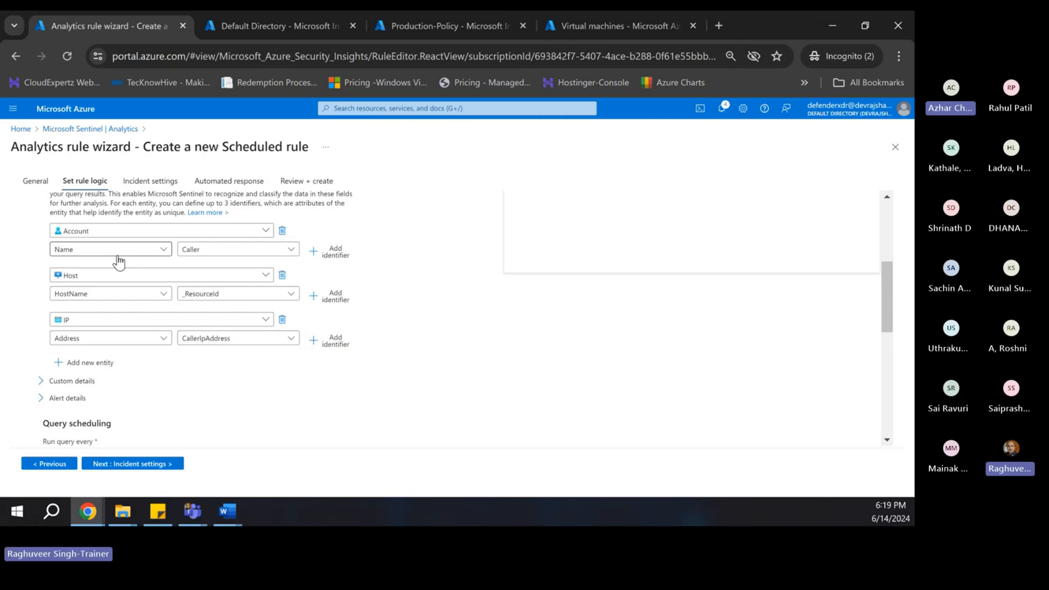
- Add one more entity mapping row, leave its type unchosen, and delete the empty row
scroll(149, 343, "down", 2)
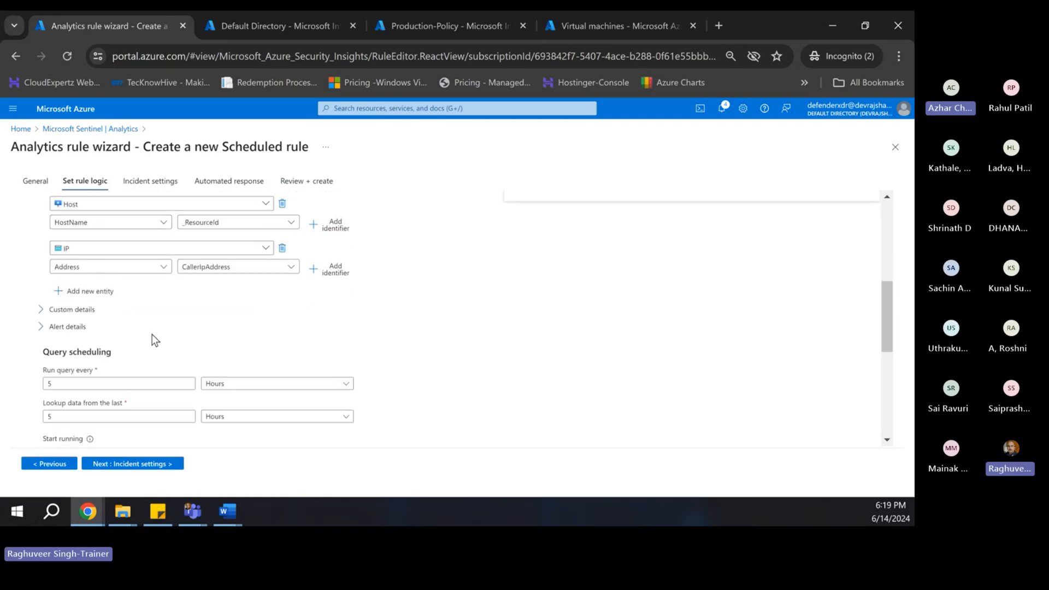
scroll(150, 264, "up", 2)
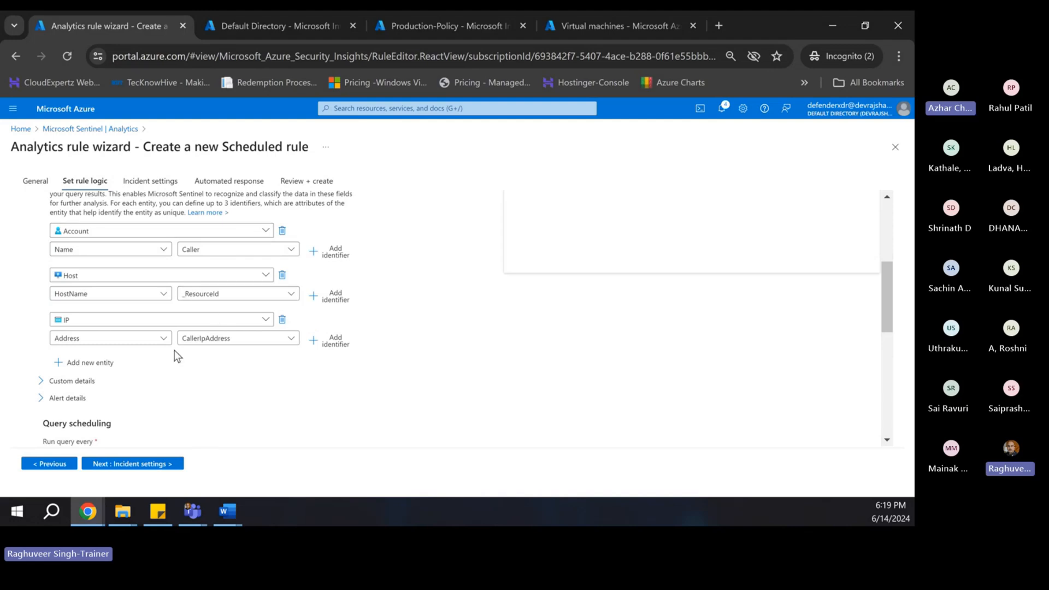
left_click(83, 362)
left_click(145, 364)
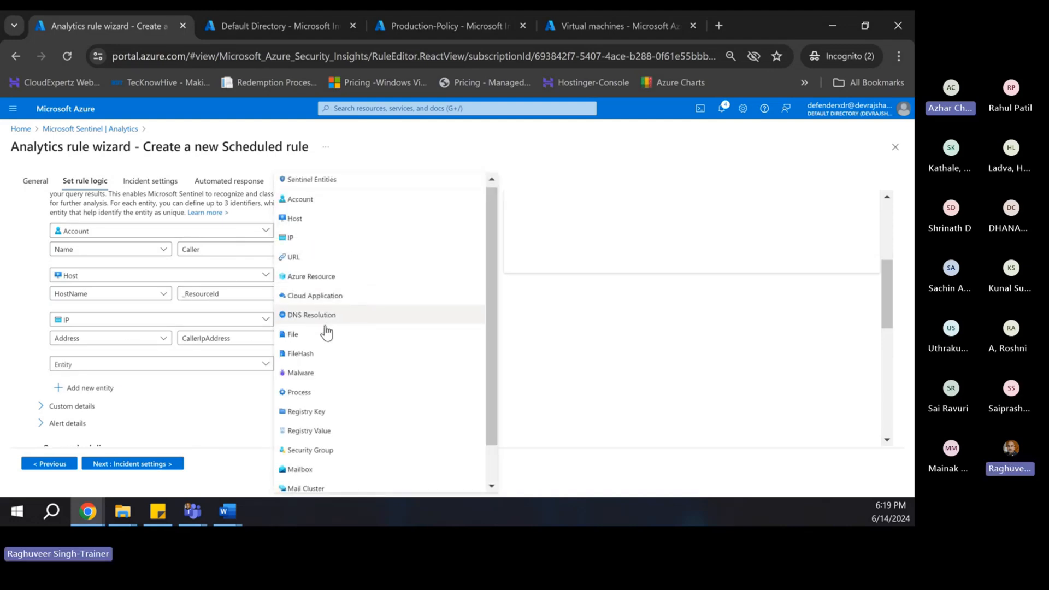
scroll(322, 329, "down", 1)
scroll(334, 229, "up", 1)
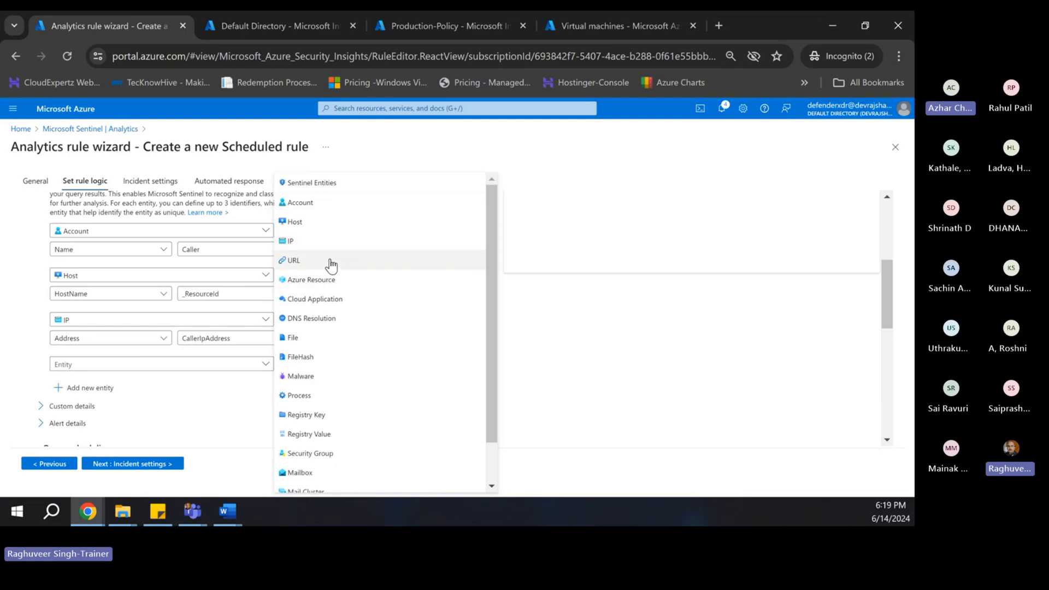
left_click(549, 349)
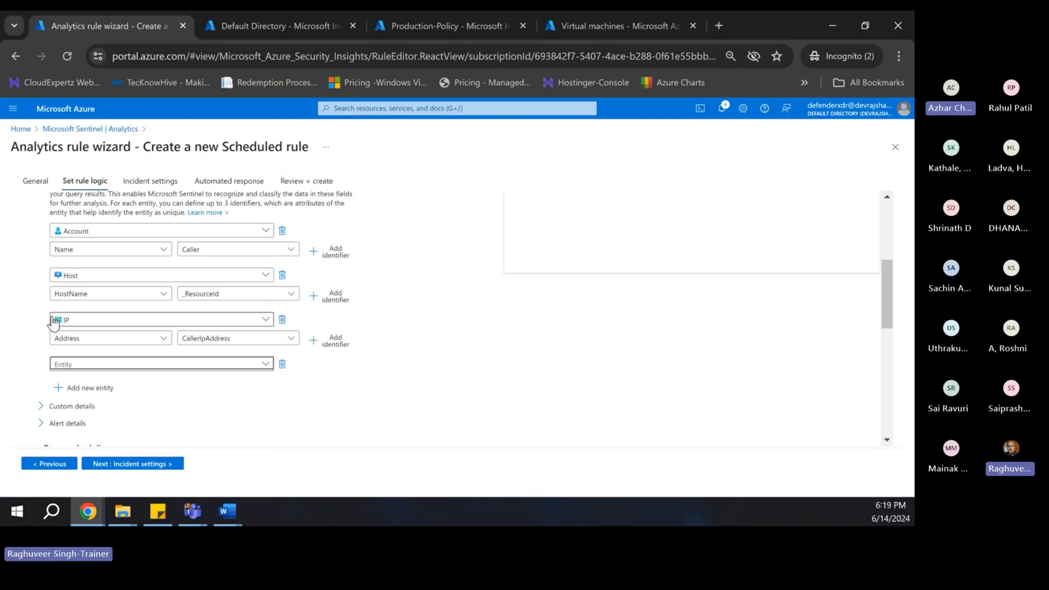
left_click(283, 366)
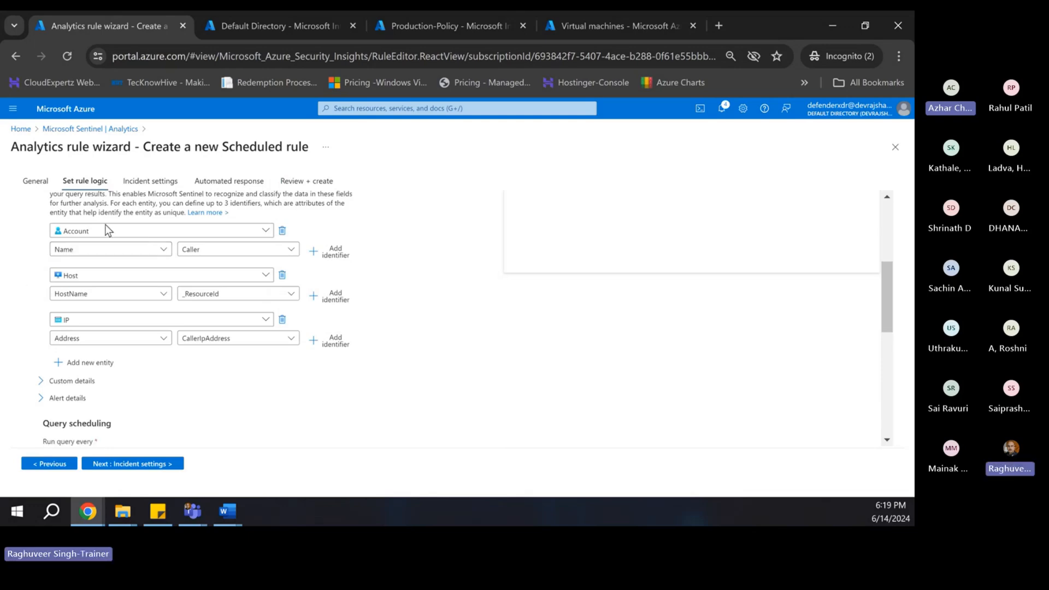
scroll(126, 338, "up", 1)
- Schedule the query to run every 5 minutes, looking up data from the last 1 hour
scroll(101, 325, "down", 4)
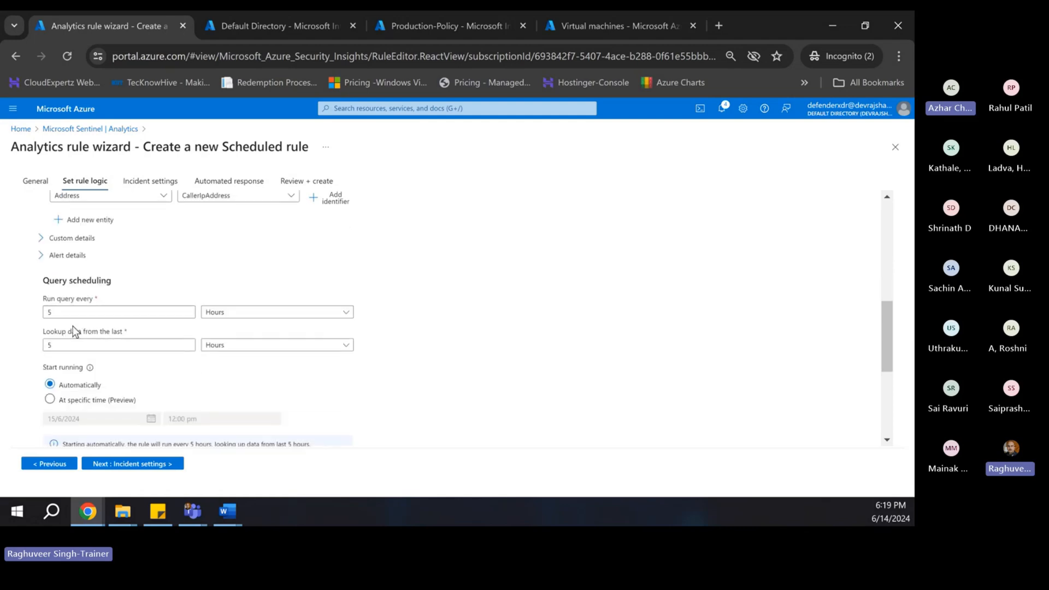
left_click(220, 314)
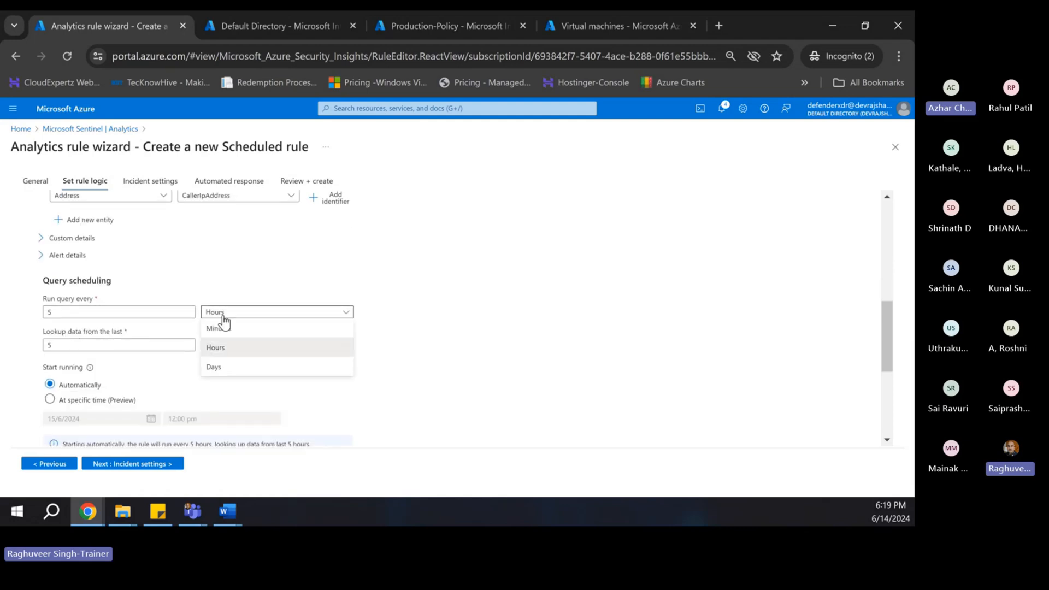
left_click(219, 343)
double_click(124, 346)
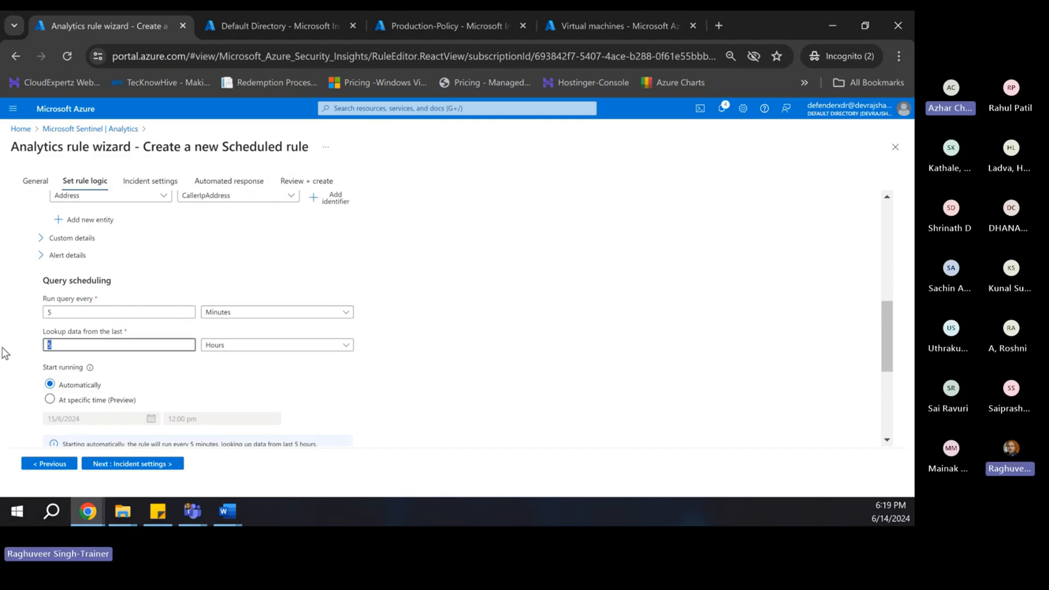
type("1")
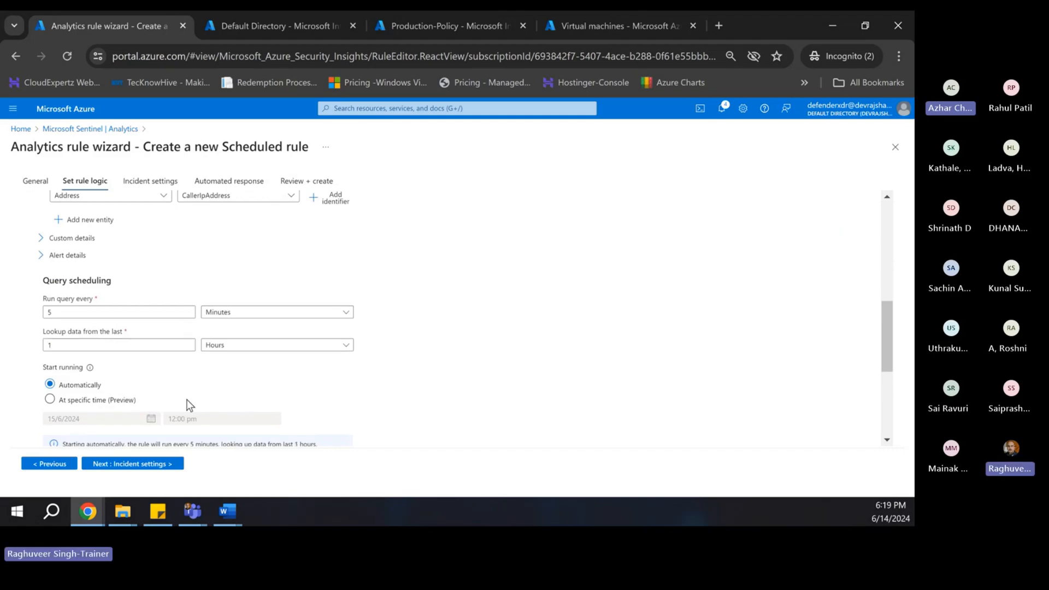
scroll(131, 341, "down", 3)
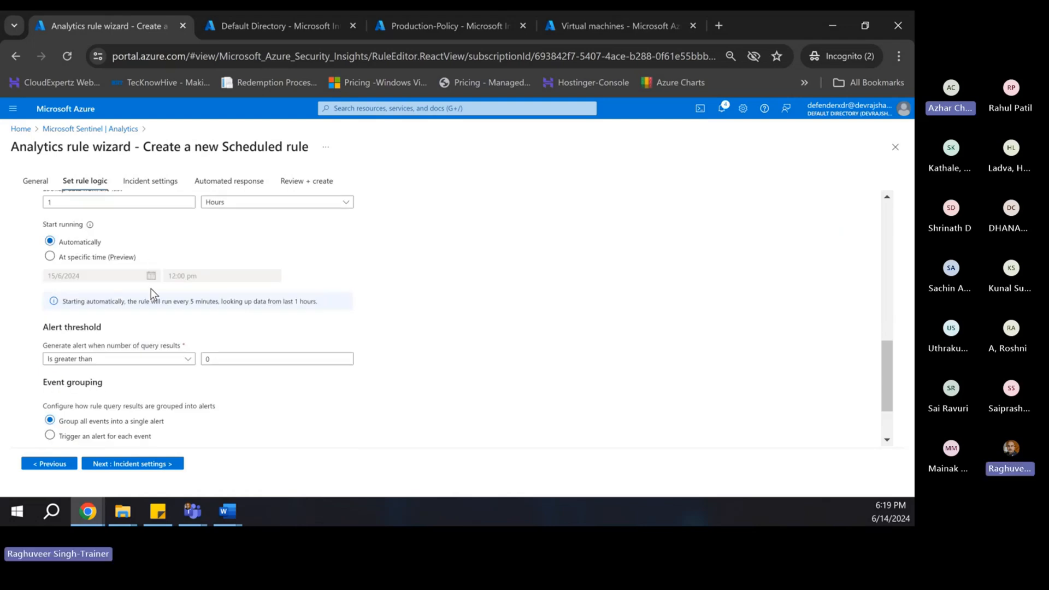
scroll(151, 297, "down", 1)
scroll(152, 296, "down", 1)
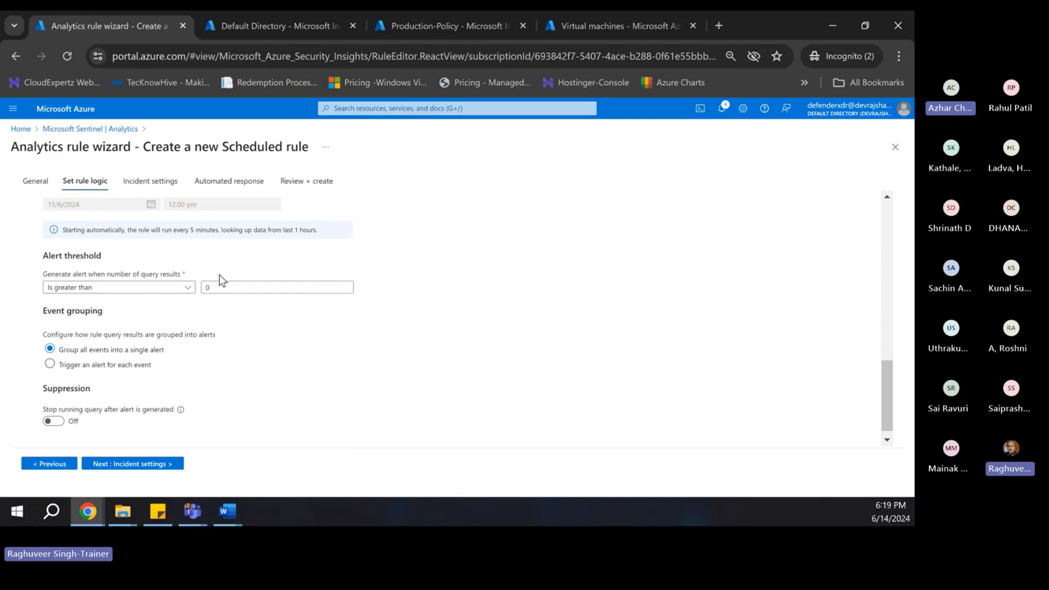
scroll(237, 347, "down", 1)
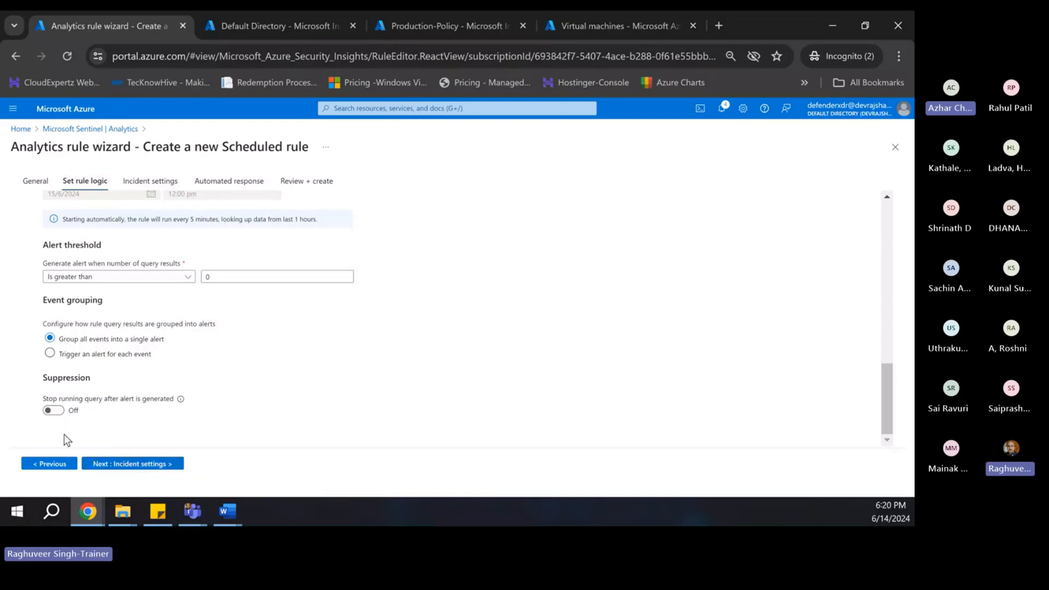
- Pass through Incident settings with its defaults and move on to Automated response
left_click(148, 464)
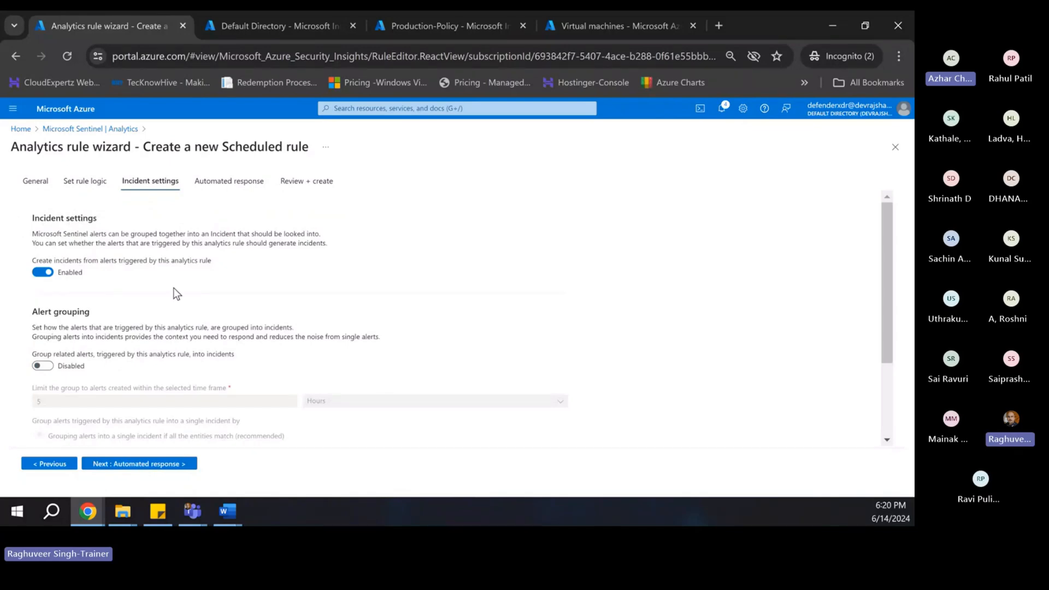
scroll(131, 431, "down", 2)
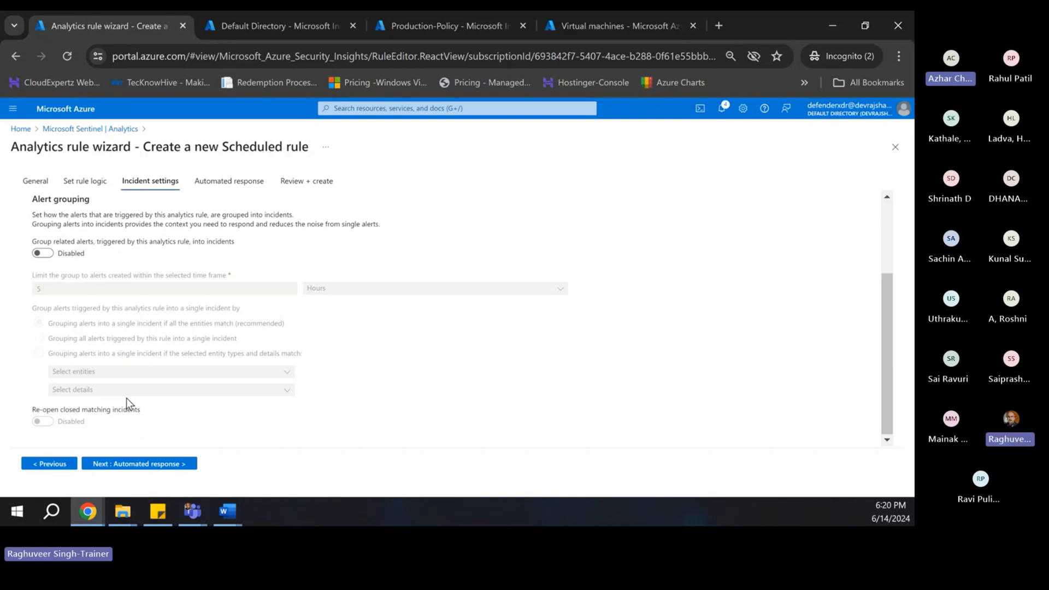
left_click(139, 463)
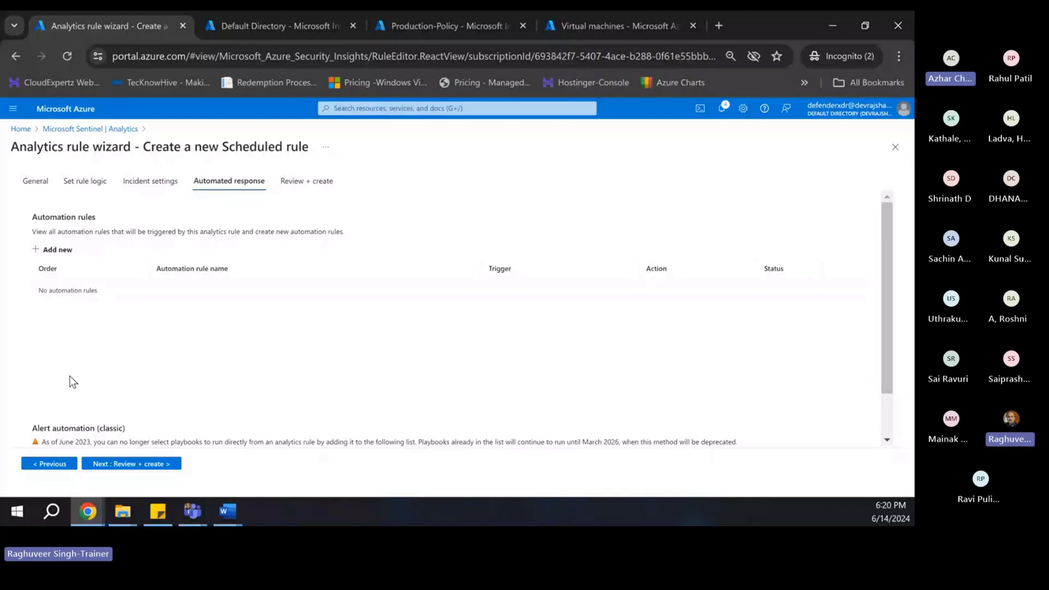
- Review and validate the 'Production NSG is modified' rule, then save it
scroll(71, 378, "down", 1)
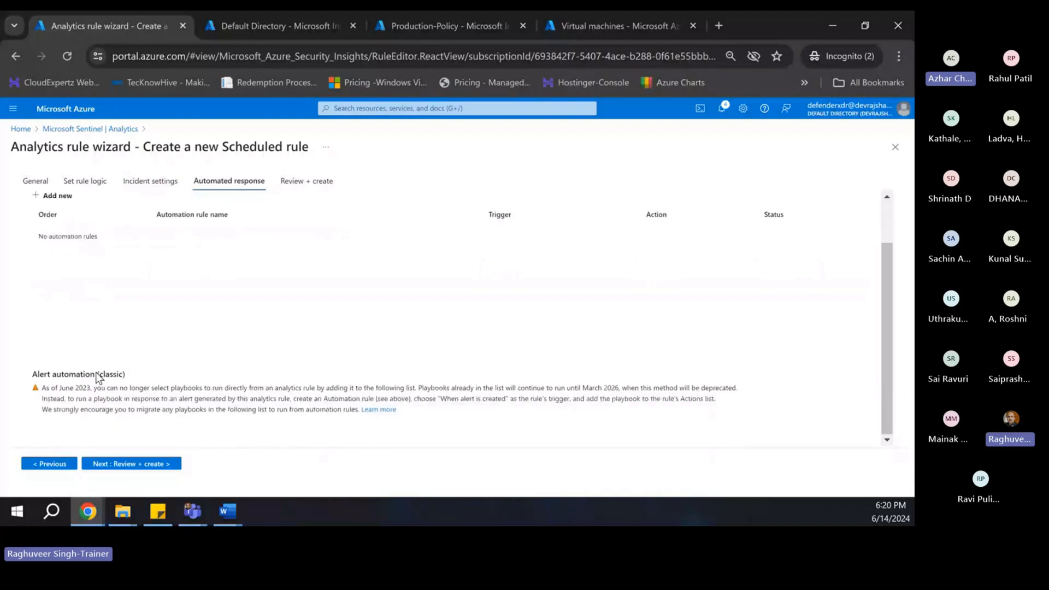
left_click(134, 463)
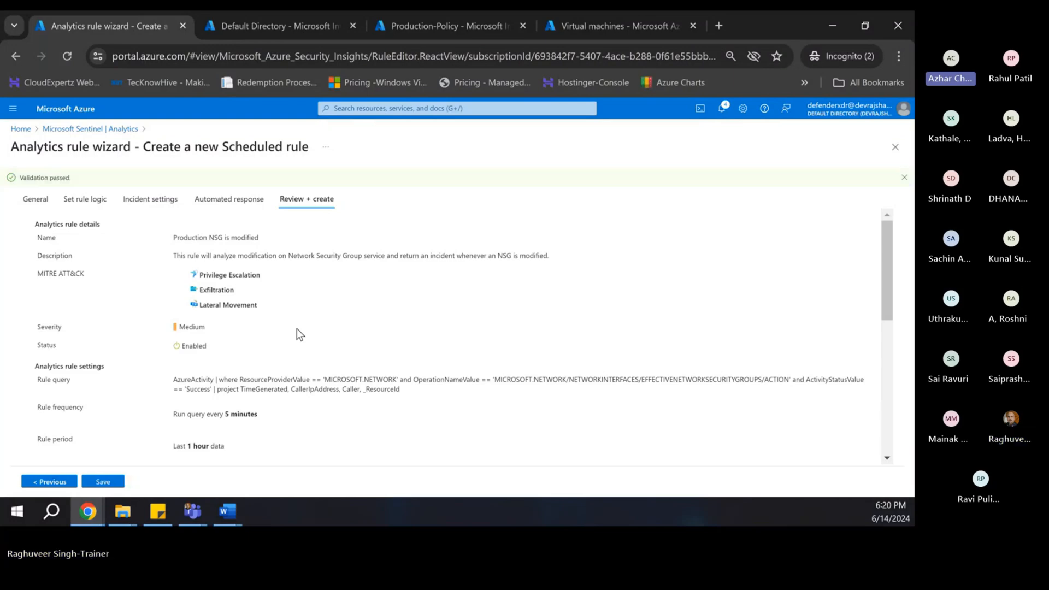
left_click(101, 481)
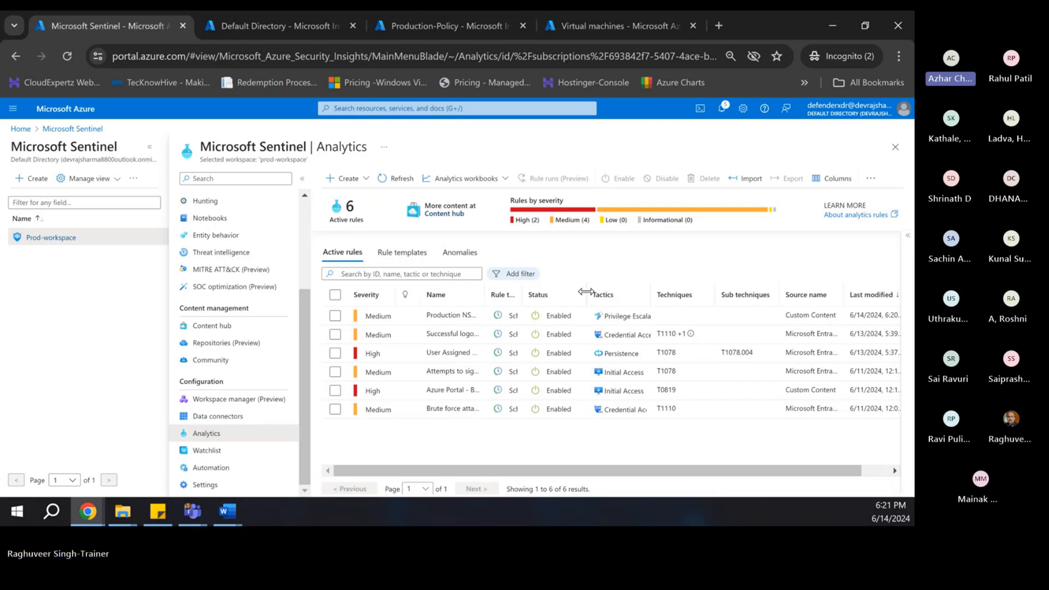
- Widen the Name column and open 'Successful logon from IP and failure from a different IP' for editing
left_click_drag(588, 294, 680, 294)
left_click_drag(521, 293, 618, 294)
left_click_drag(484, 294, 632, 294)
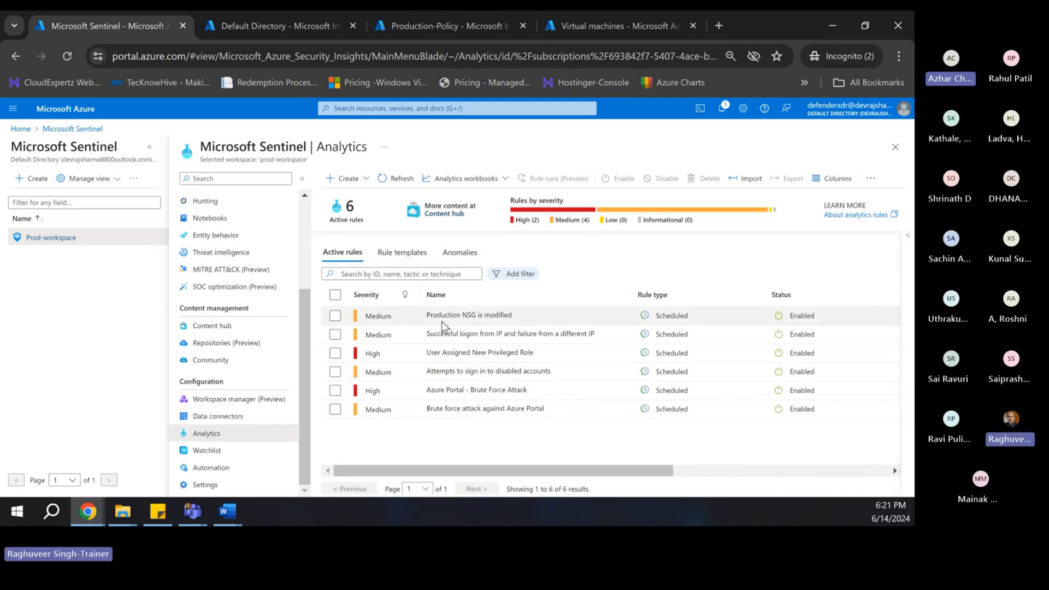
left_click(335, 334)
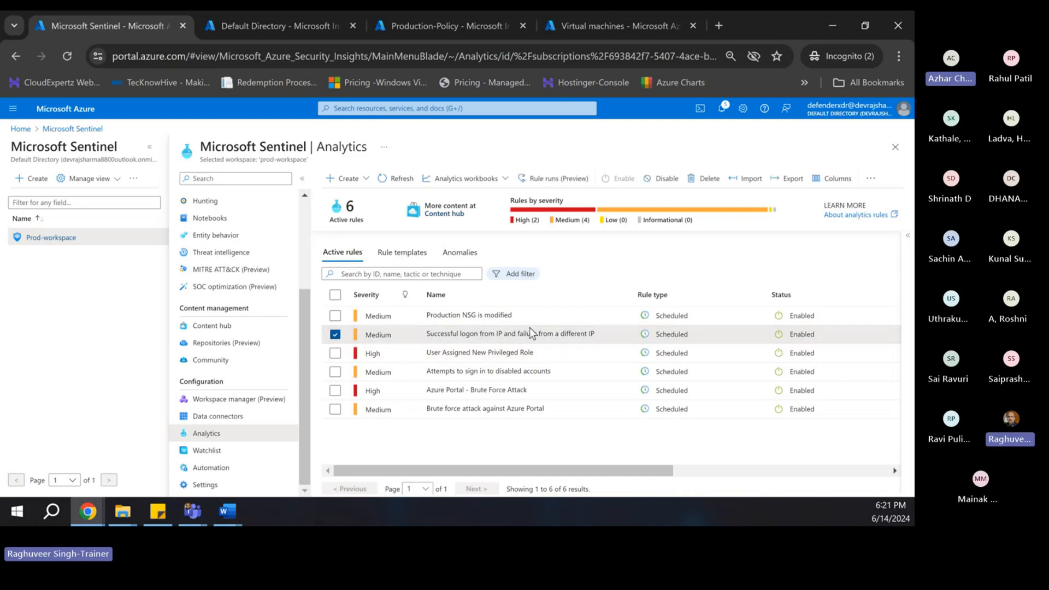
right_click(489, 335)
left_click(512, 346)
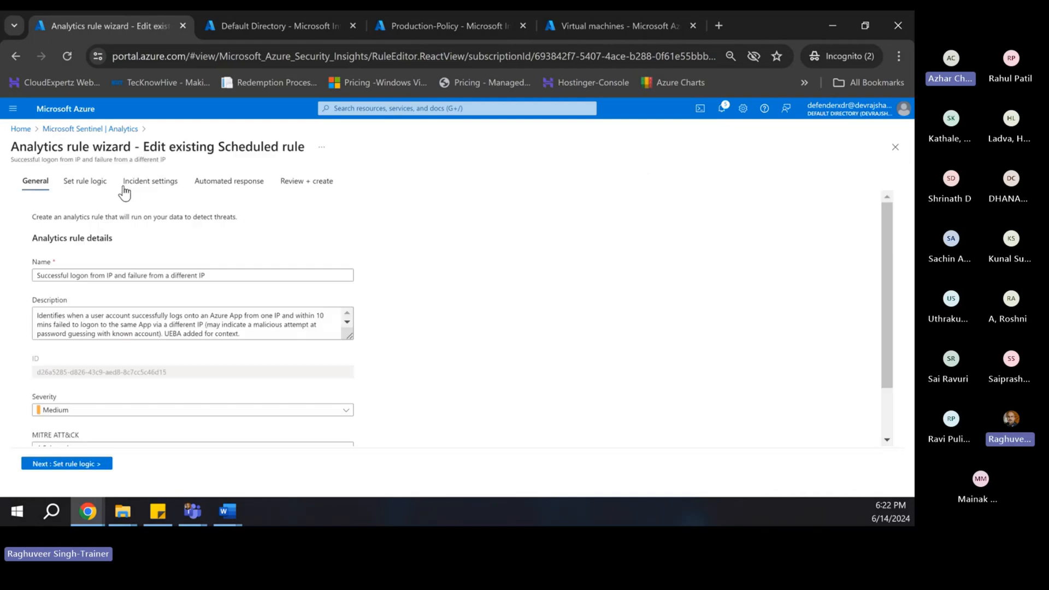
- Select the rule's full name in the Name field and switch to the Teams meeting
left_click(182, 275)
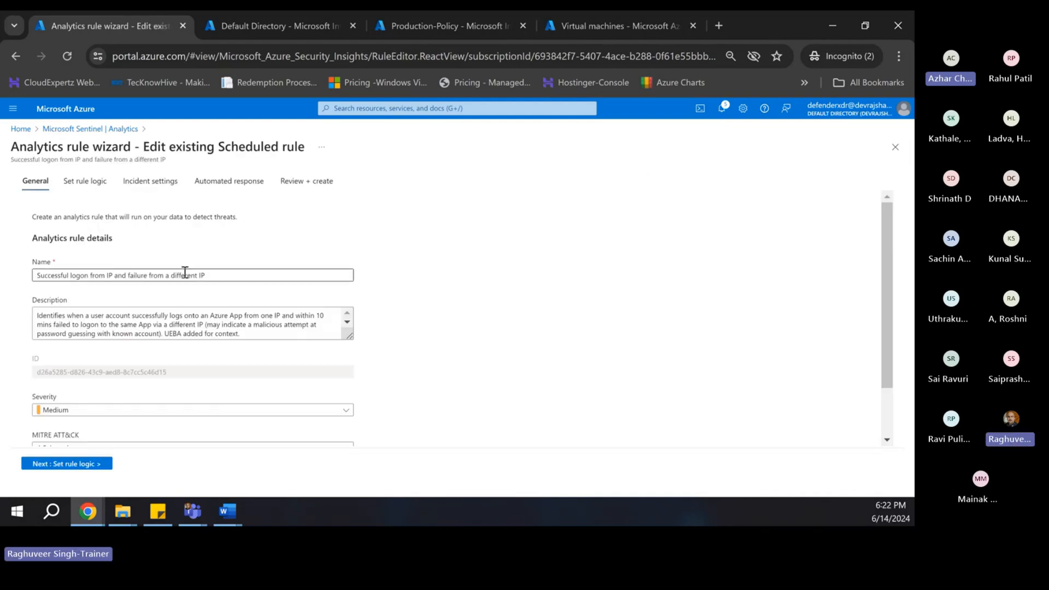
left_click_drag(215, 274, 1, 277)
key("ctrl+c")
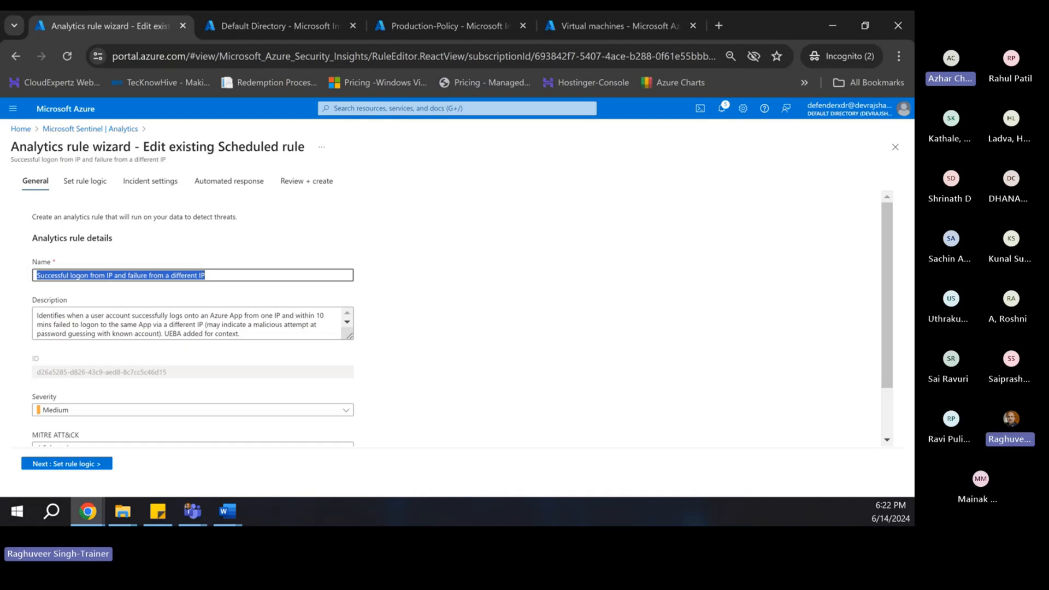
key("alt+Tab")
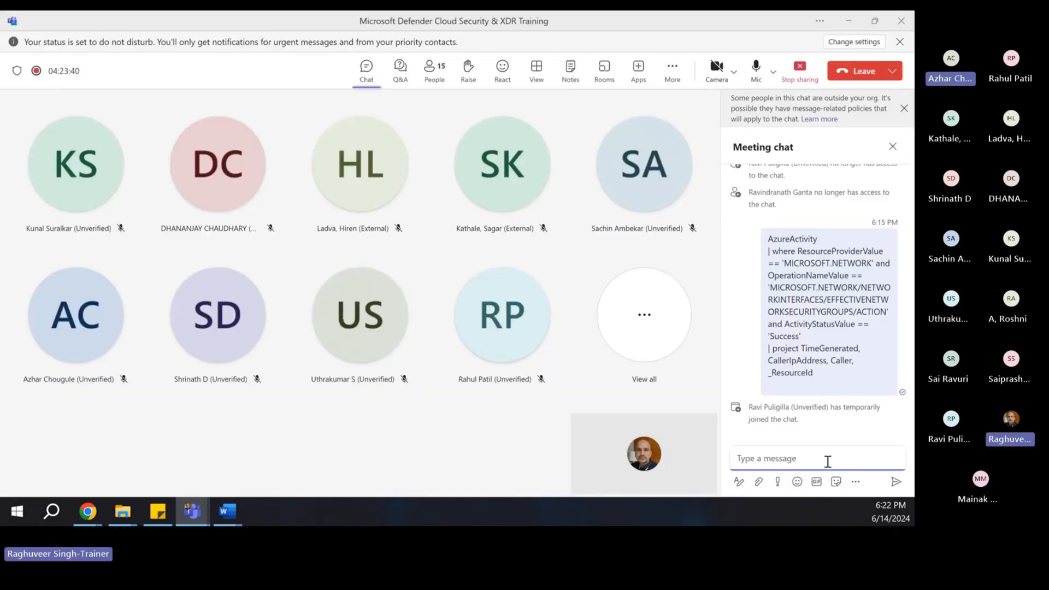
- Post the copied rule name in the Teams meeting chat and return to the browser's rule editor
key("ctrl+v")
key("Return")
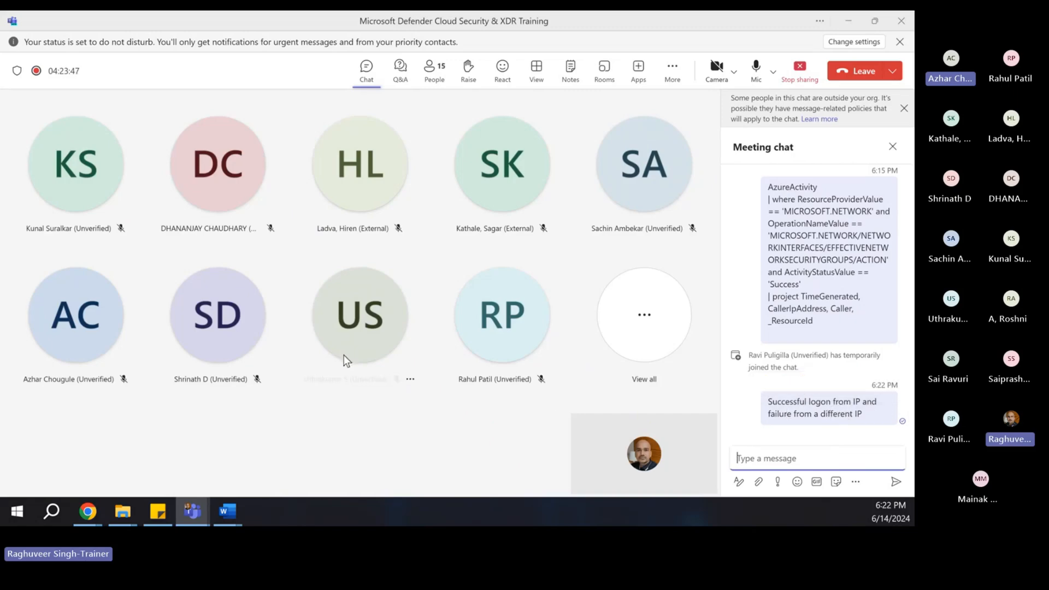
key("alt+Tab")
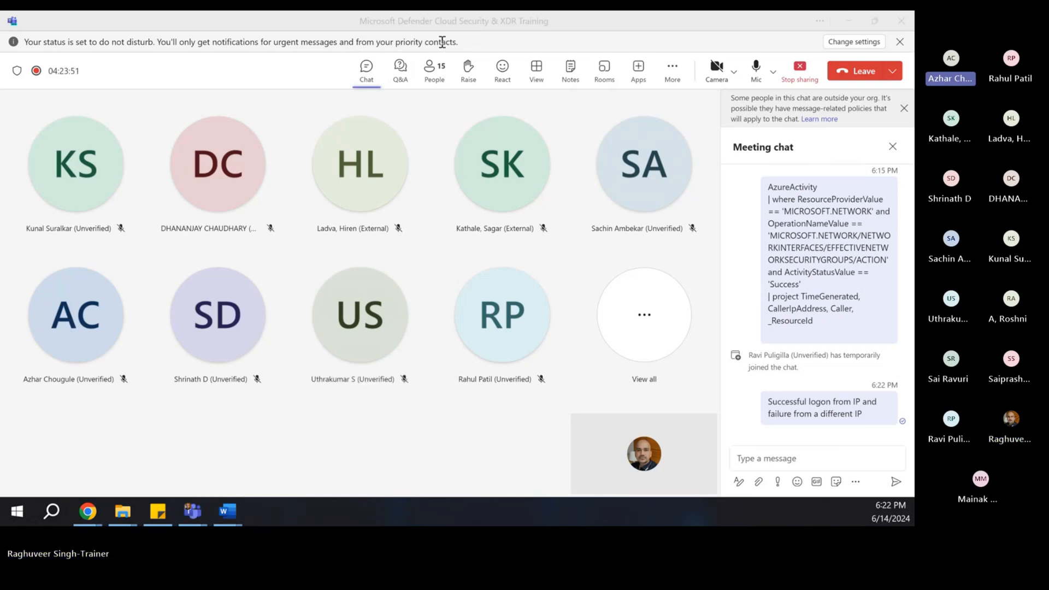
key("alt+Tab")
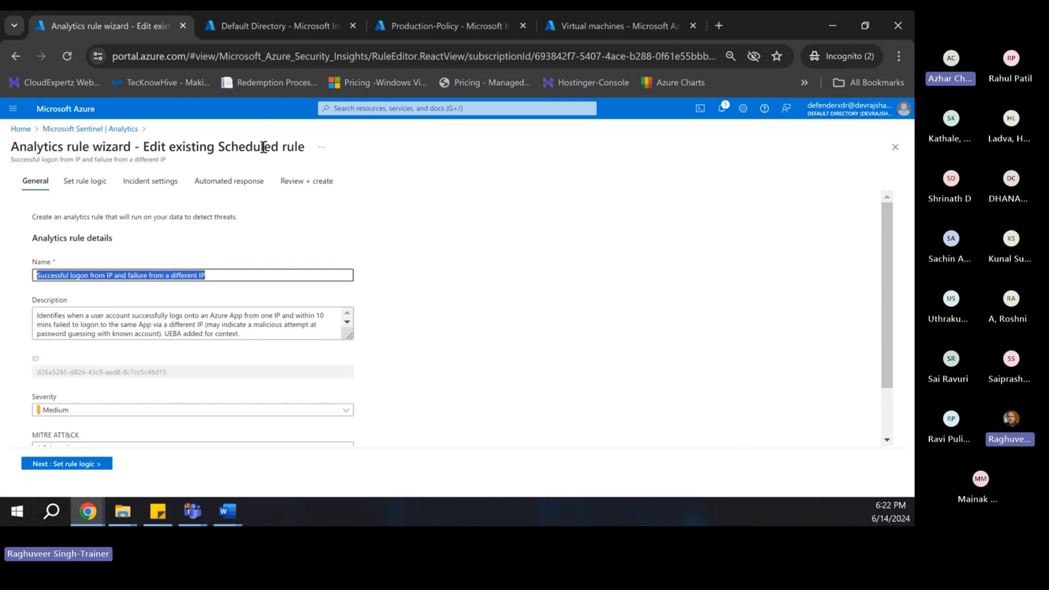
- Go back to the Sentinel rules list and open 'Attempts to sign in to disabled accounts' for editing
left_click(90, 129)
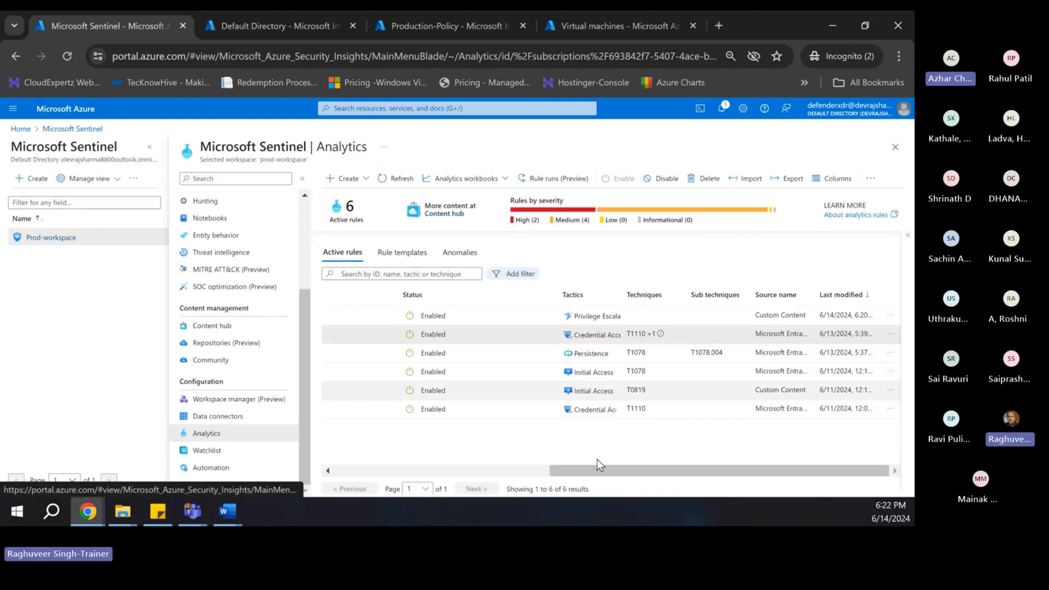
left_click_drag(572, 468, 232, 443)
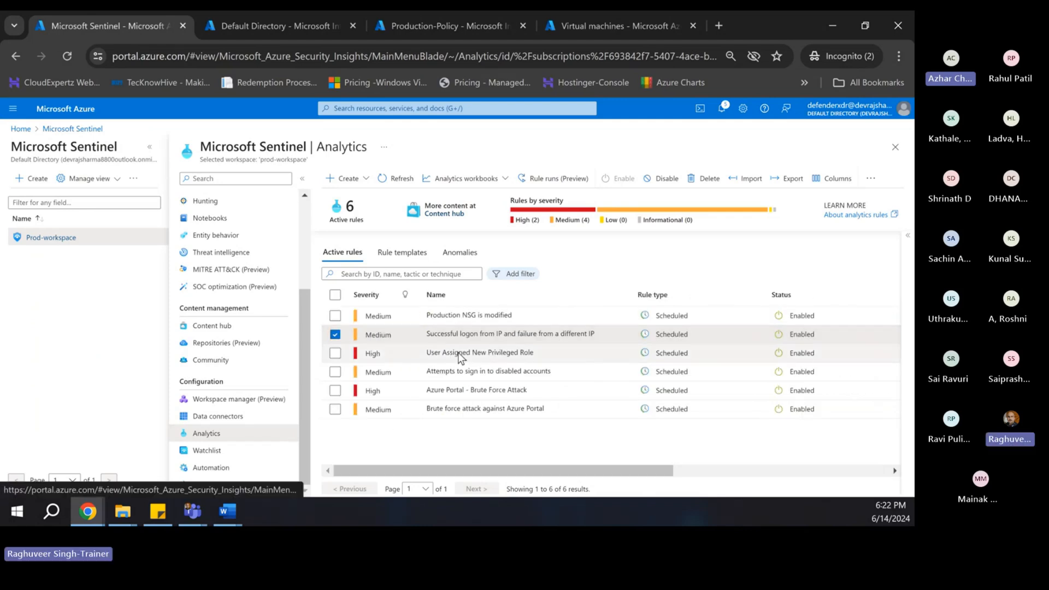
left_click(465, 376)
right_click(470, 377)
left_click(481, 384)
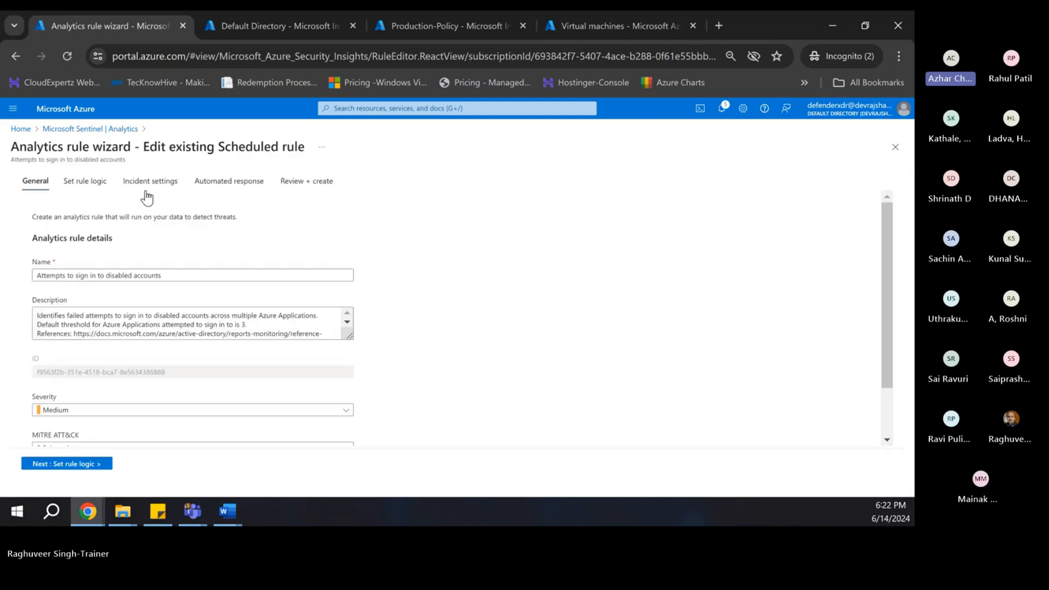
- Select the rule's full name and switch to the Teams meeting window
triple_click(174, 276)
key("ctrl+c")
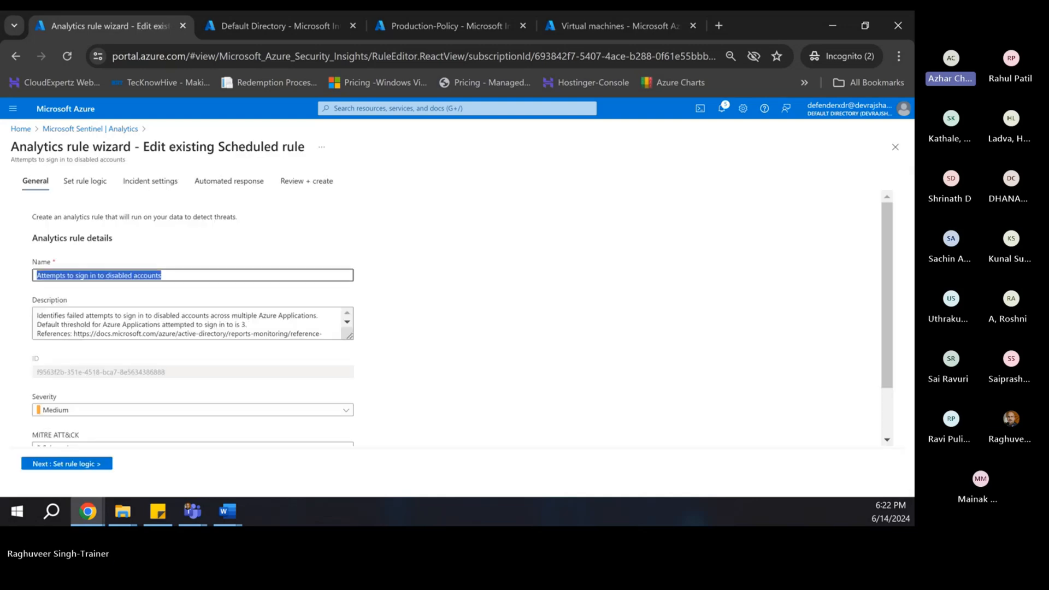
left_click(227, 512)
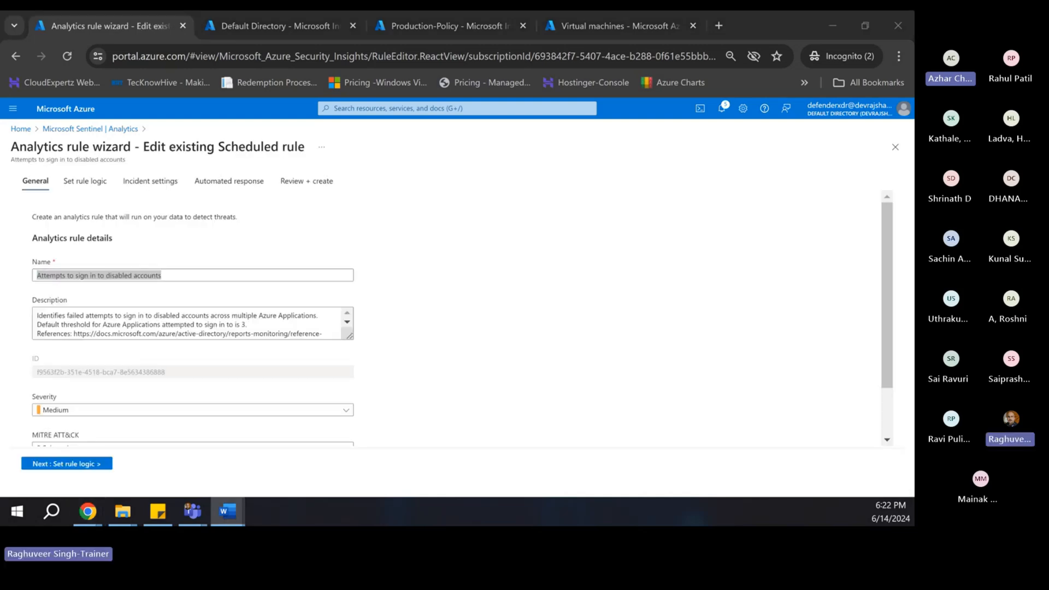
key("alt+Tab")
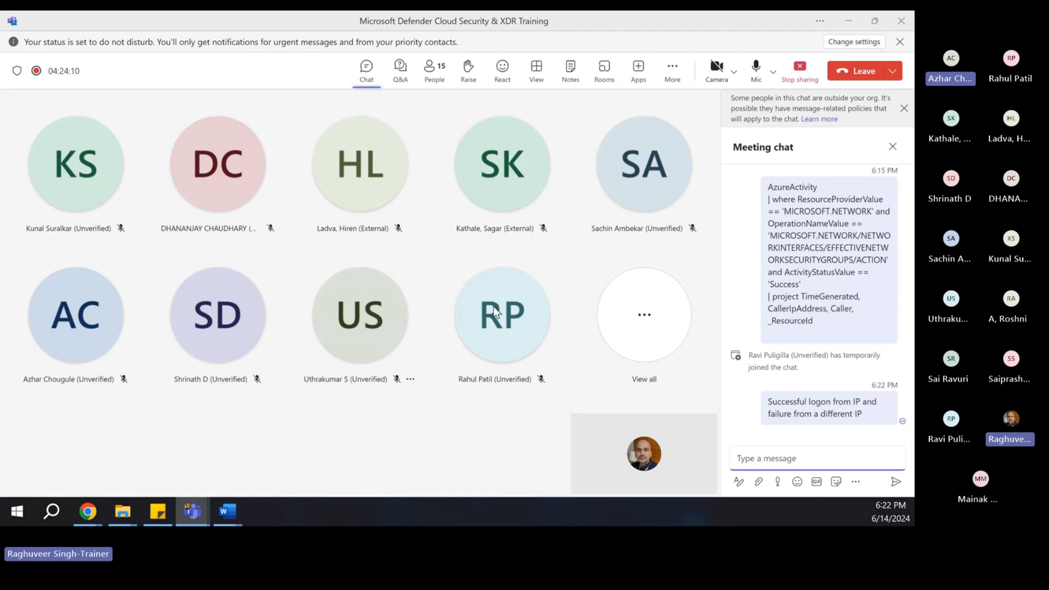
- Post 'Attempts to sign in to disabled accounts' in the meeting chat, then minimize Teams to reveal the browser
key("ctrl+v")
key("Return")
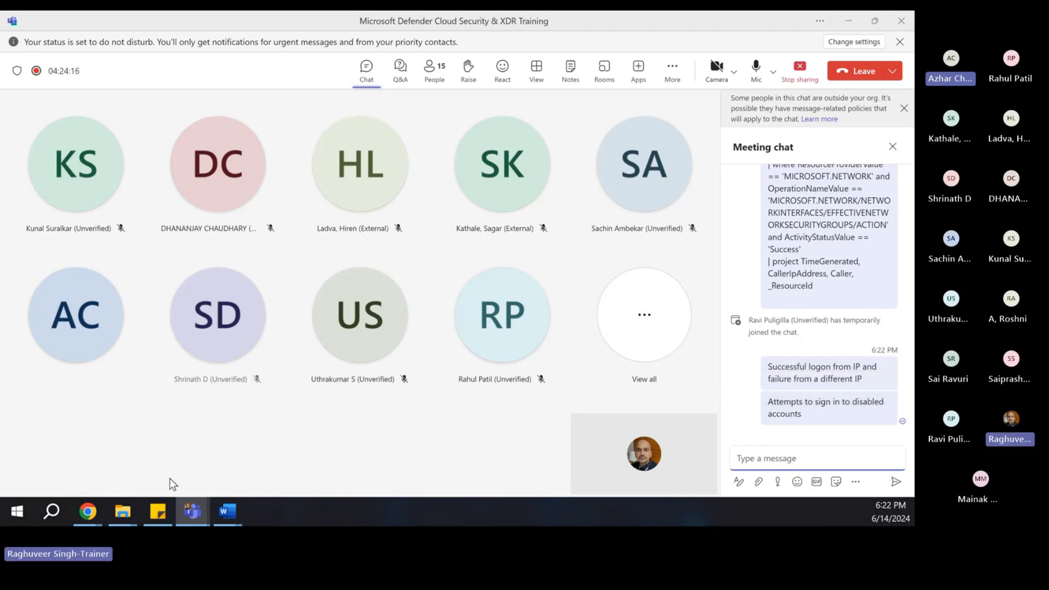
left_click(88, 511)
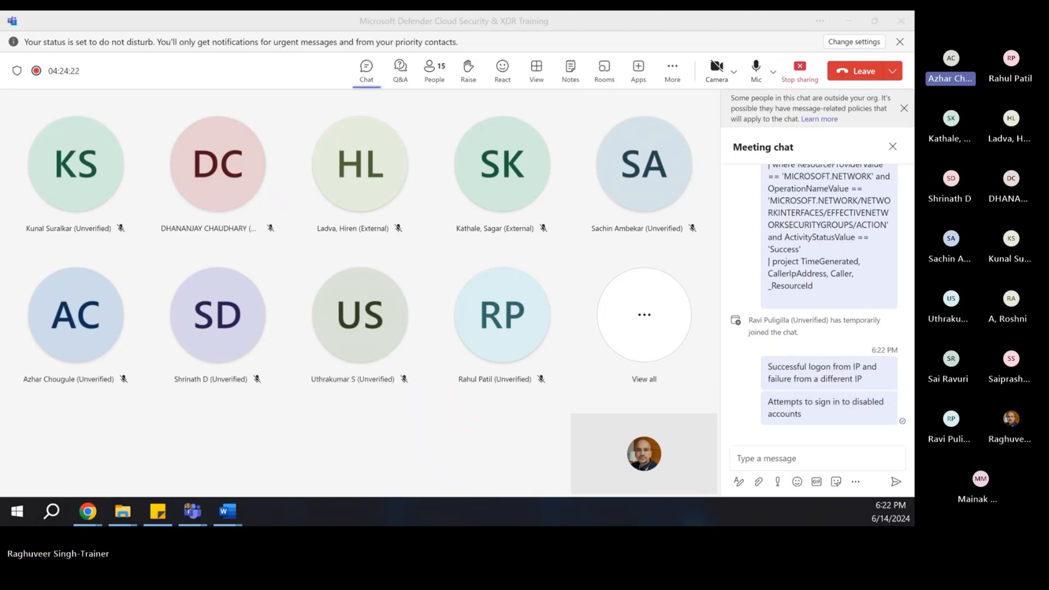
left_click(208, 129)
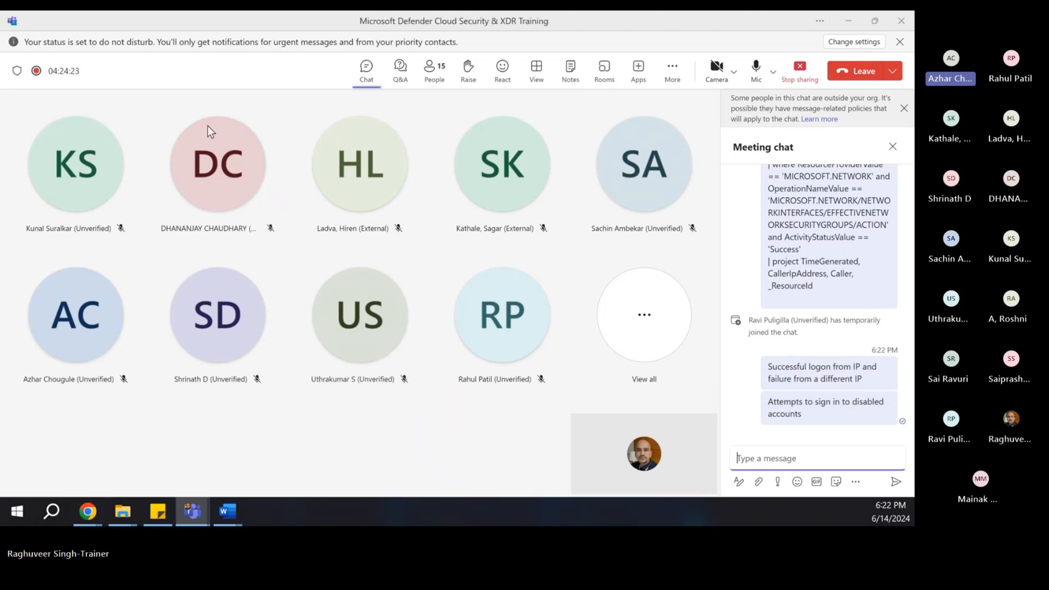
left_click(848, 21)
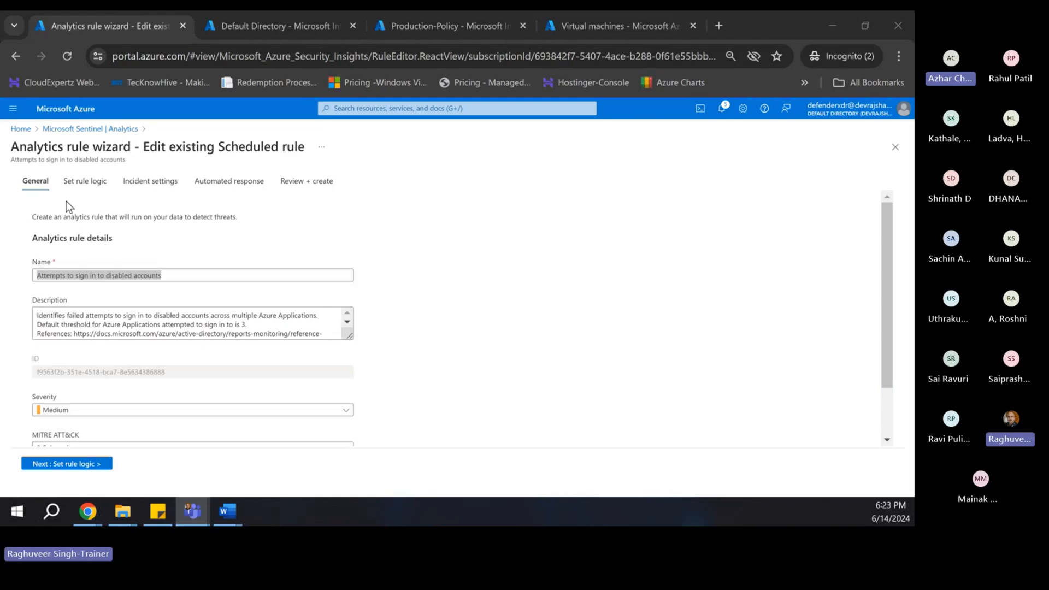
- Go back to Sentinel's Content hub and open management of the Microsoft Entra ID solution
left_click(59, 131)
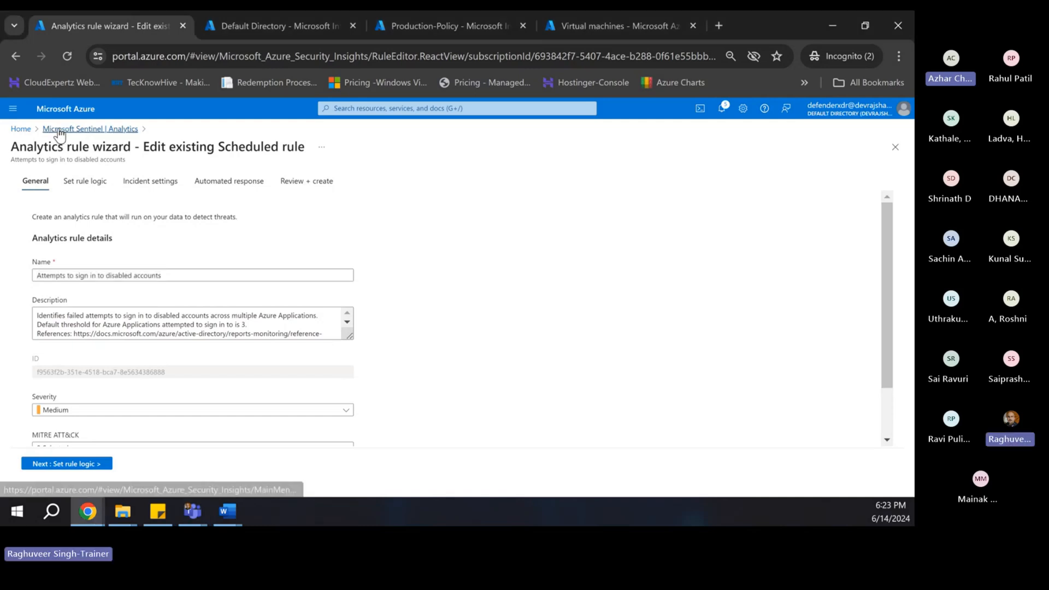
left_click(59, 131)
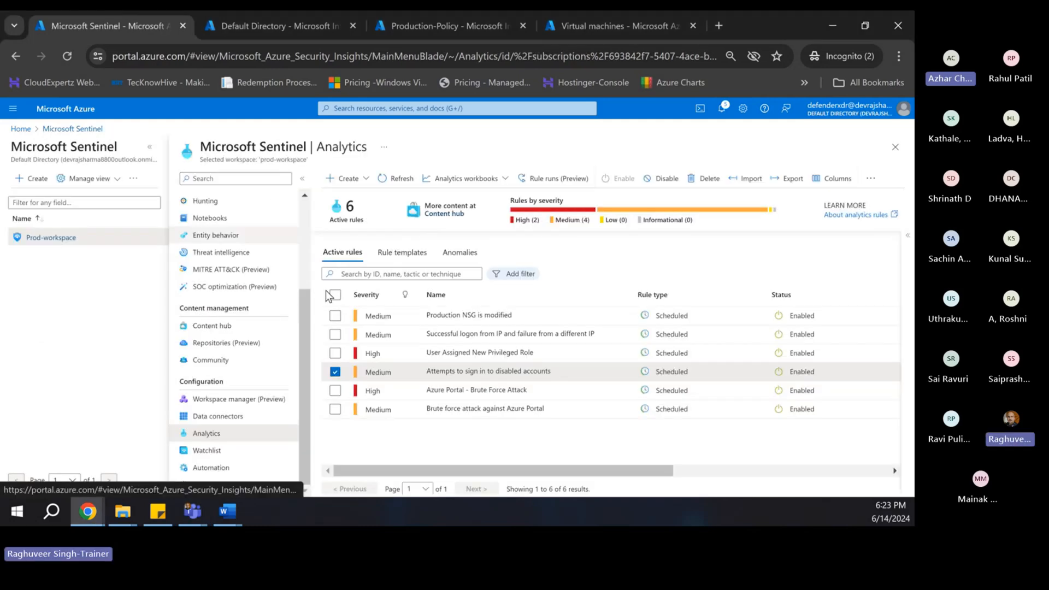
left_click(213, 327)
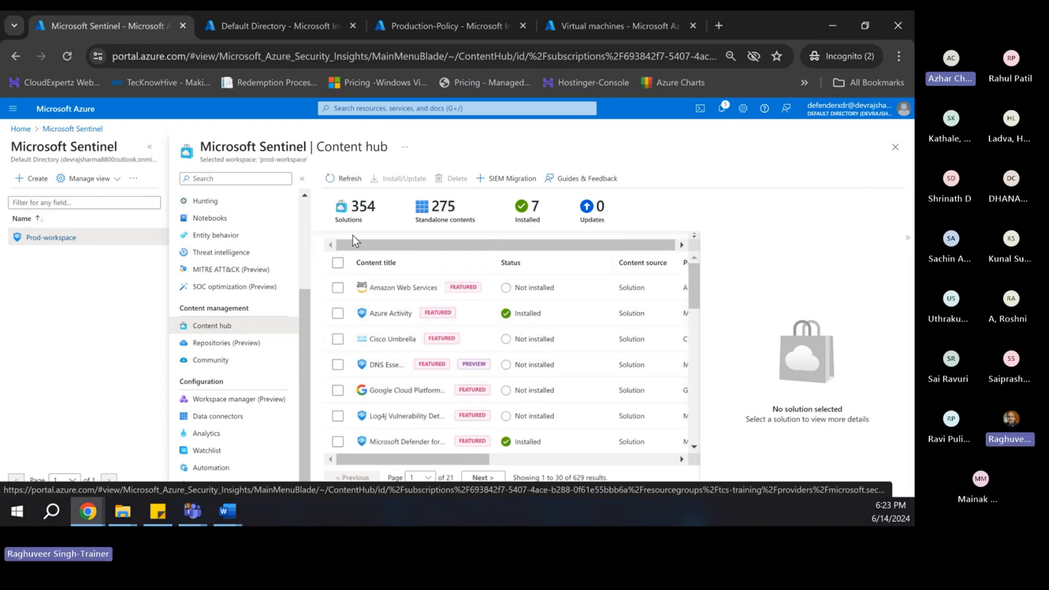
left_click(509, 264)
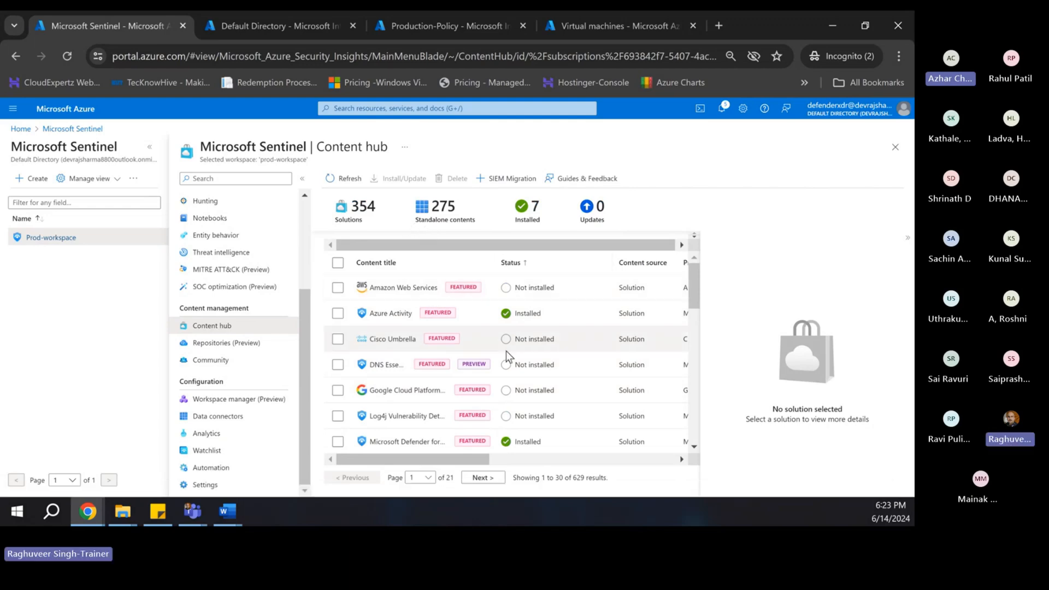
scroll(522, 421, "down", 2)
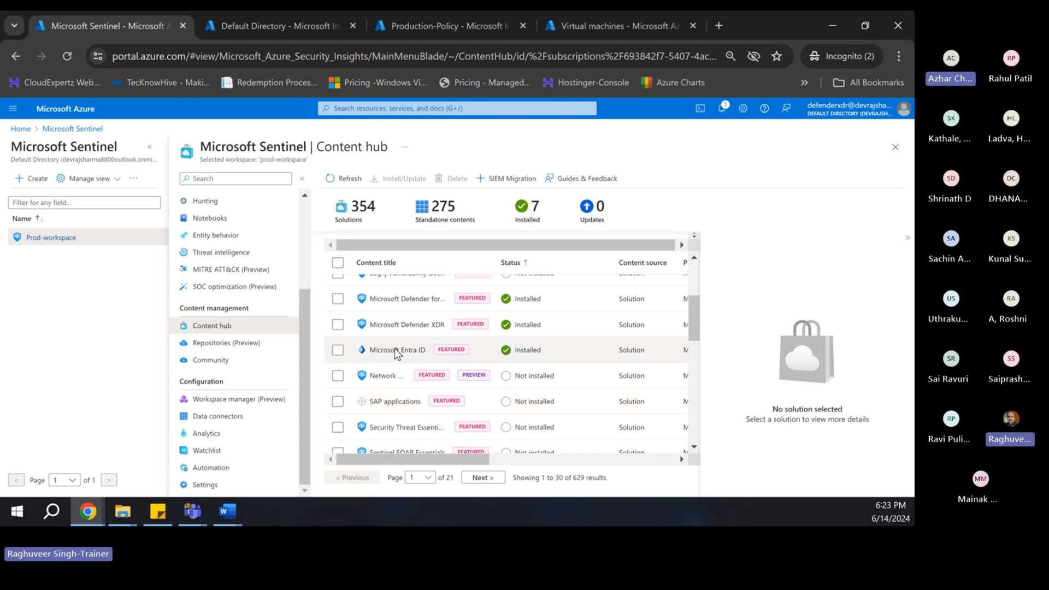
left_click(338, 350)
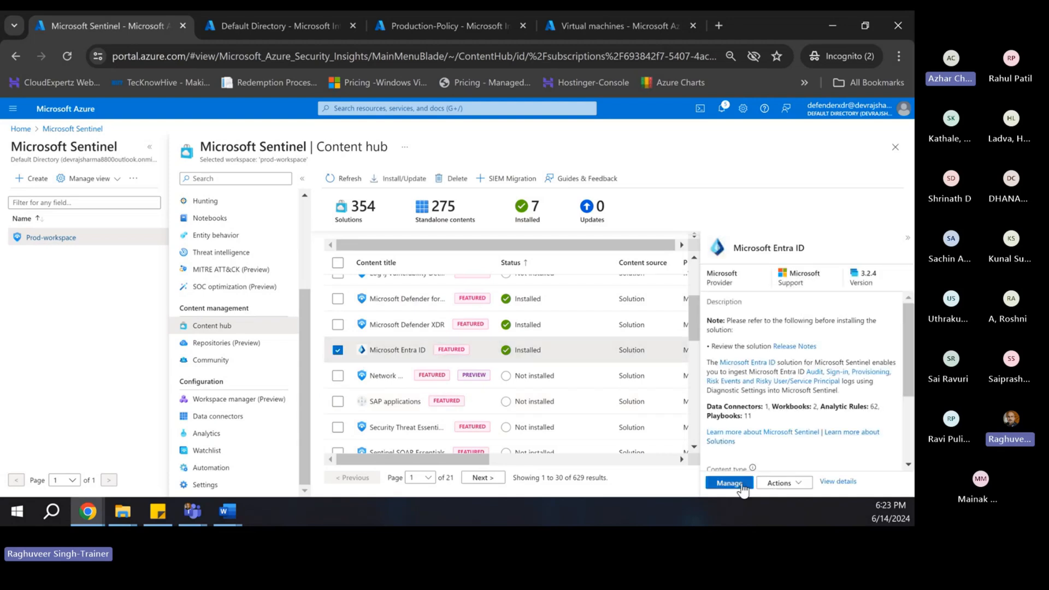
left_click(728, 484)
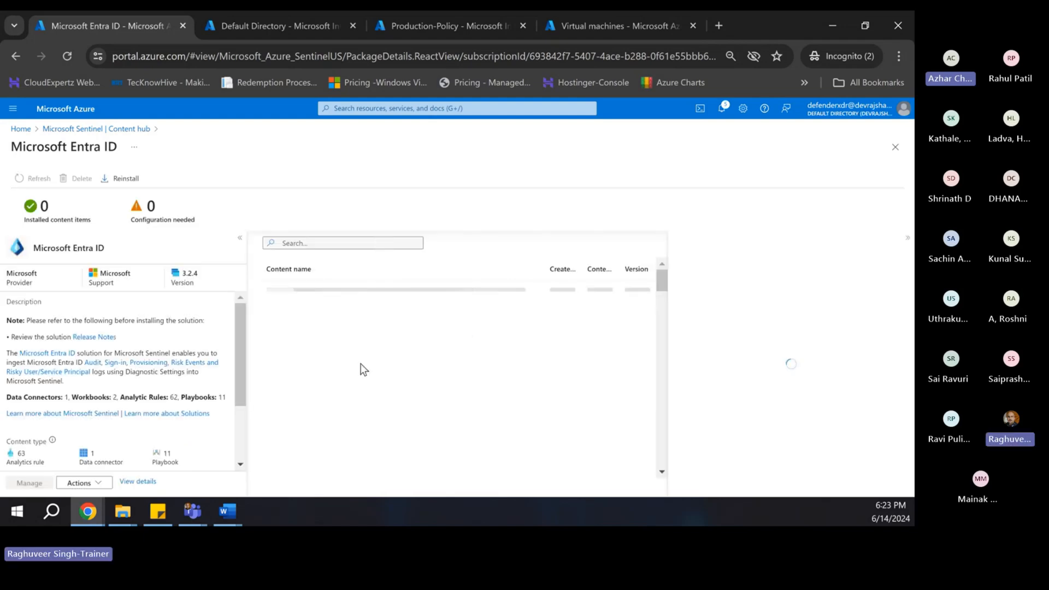
- Create a rule from the 'Attempts to sign in to disabled accounts' template
scroll(111, 437, "down", 1)
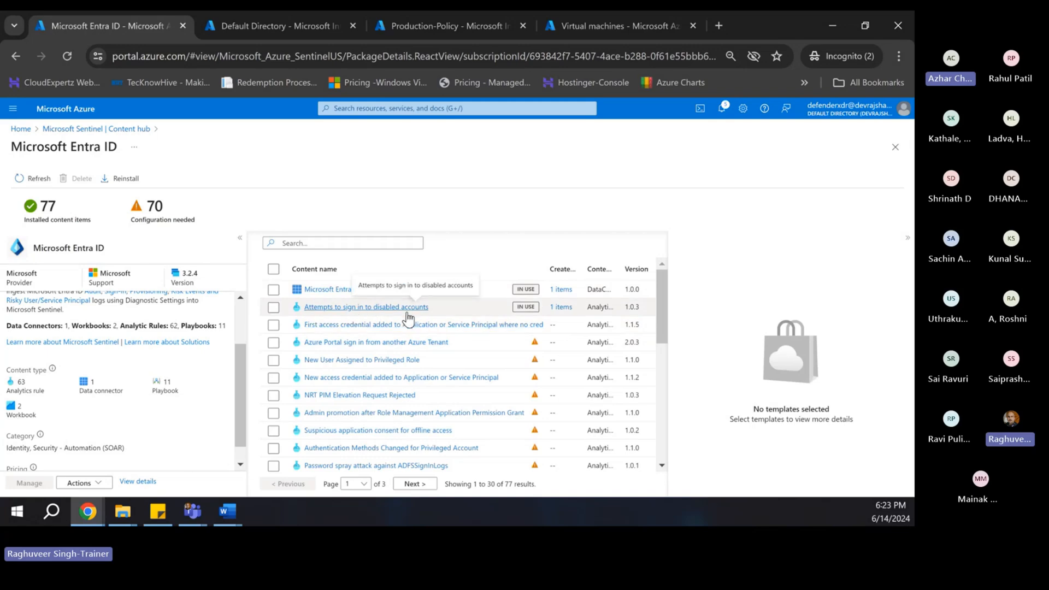
left_click(274, 307)
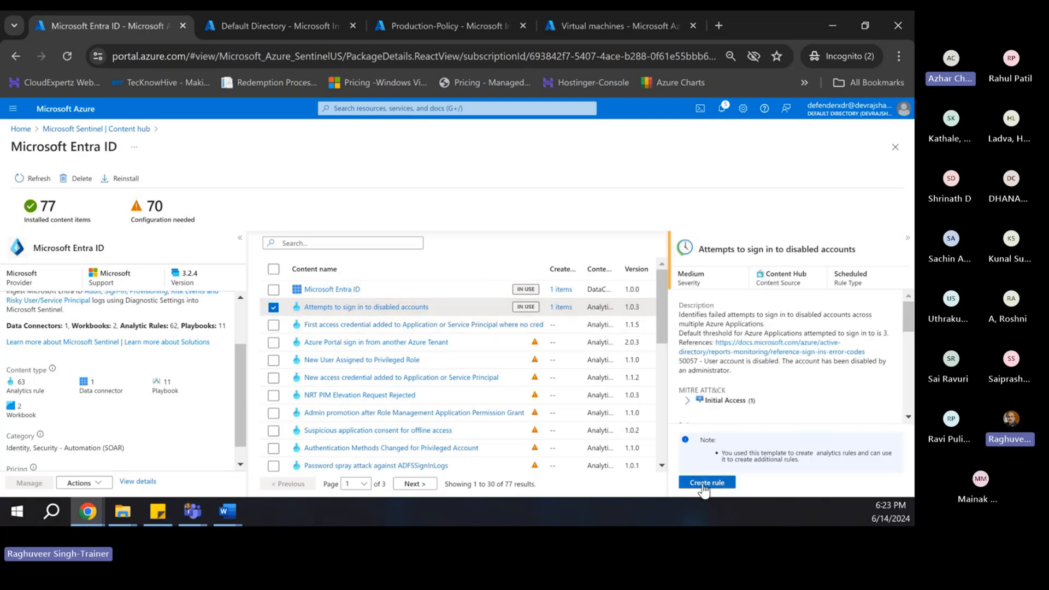
scroll(716, 420, "down", 3)
scroll(716, 421, "down", 1)
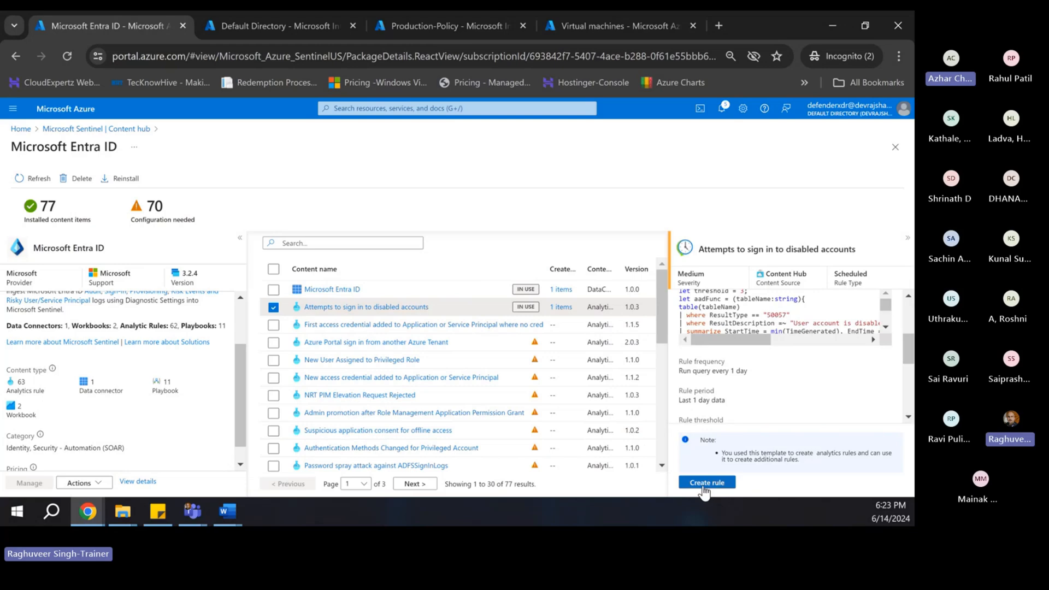
left_click(703, 487)
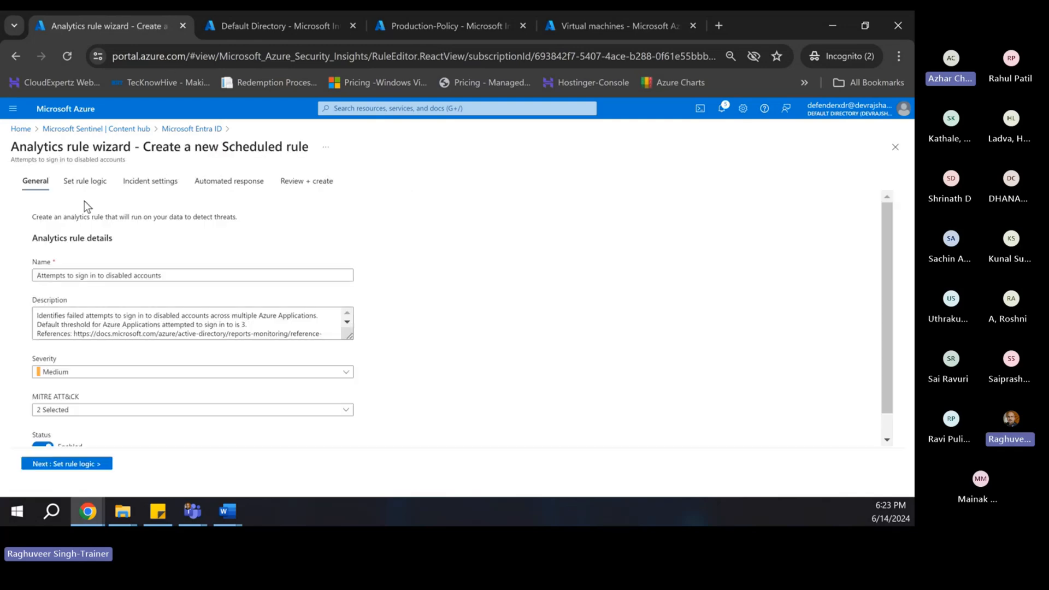
- On the rule logic step, change the query's threshold value from 3 to 1
scroll(151, 398, "down", 2)
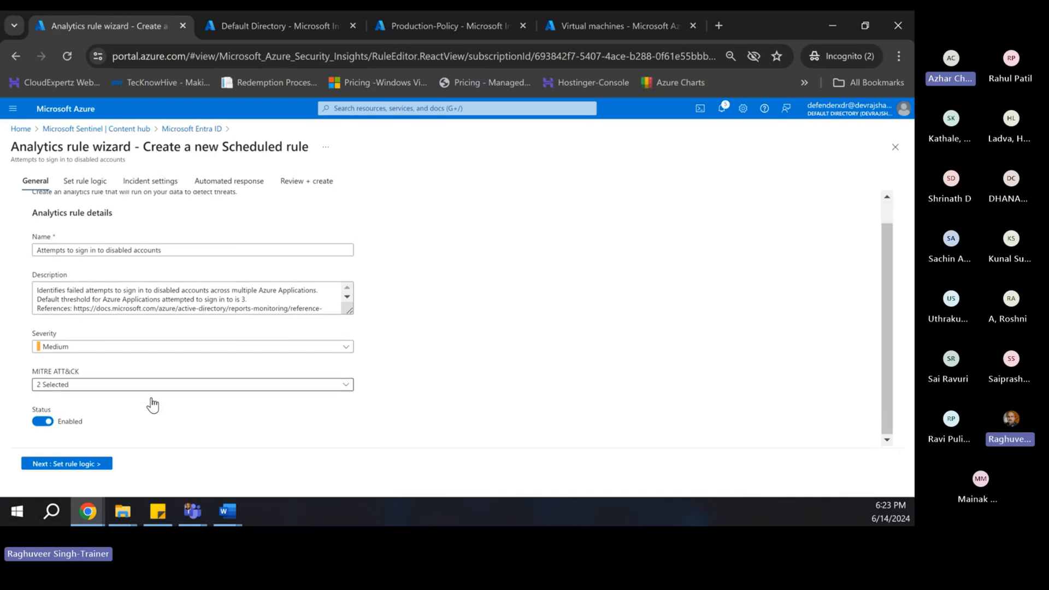
left_click(87, 464)
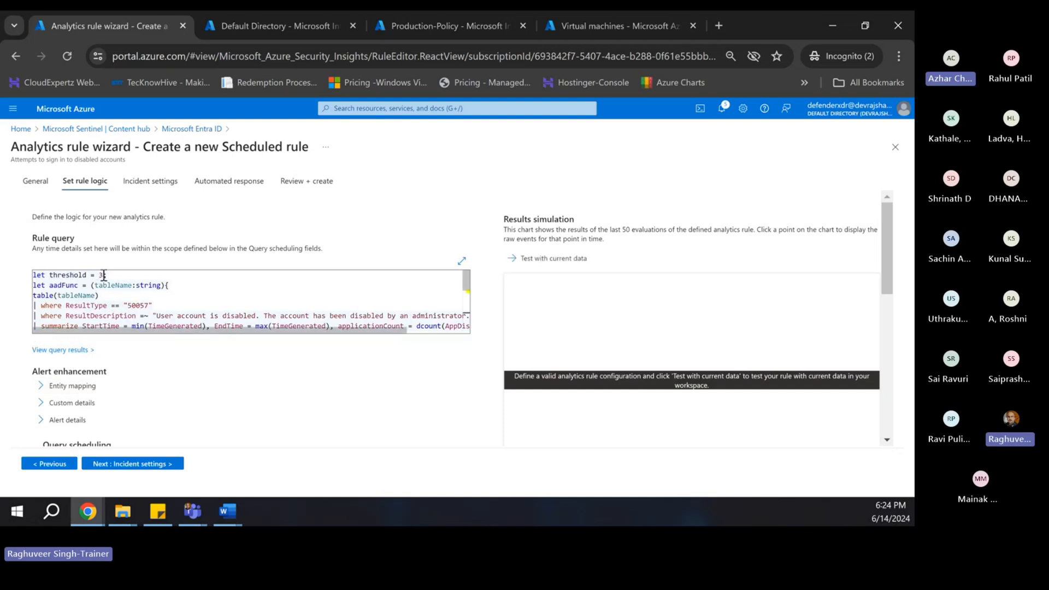
left_click(104, 275)
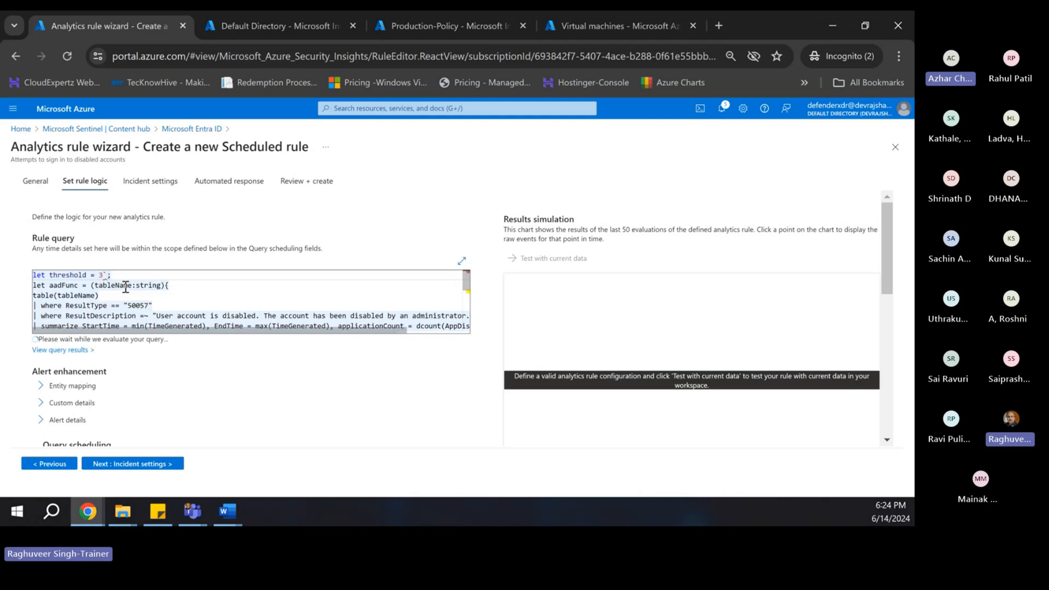
key("BackSpace")
type("1")
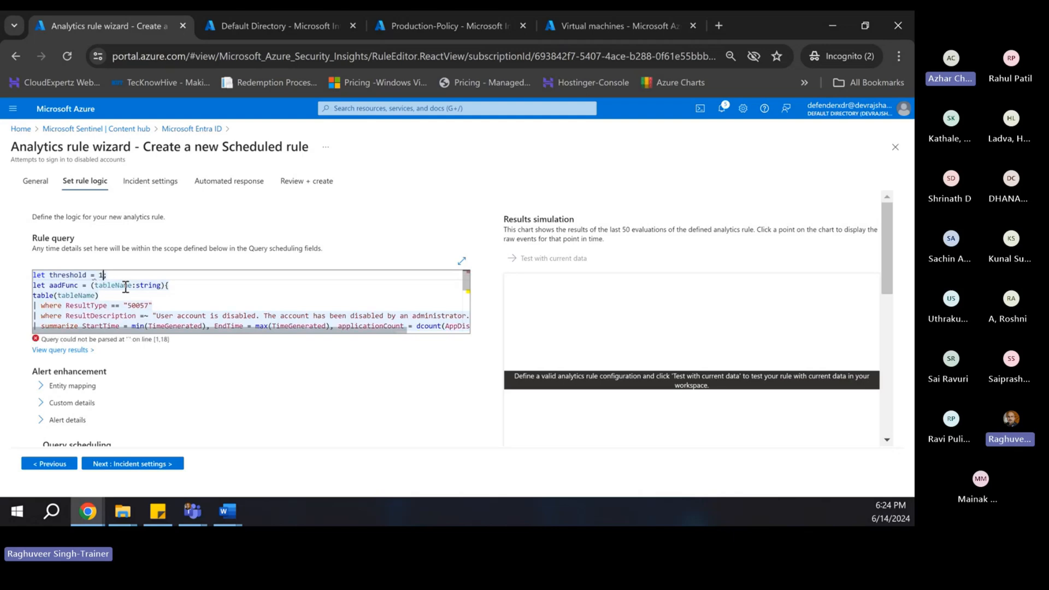
left_click(183, 295)
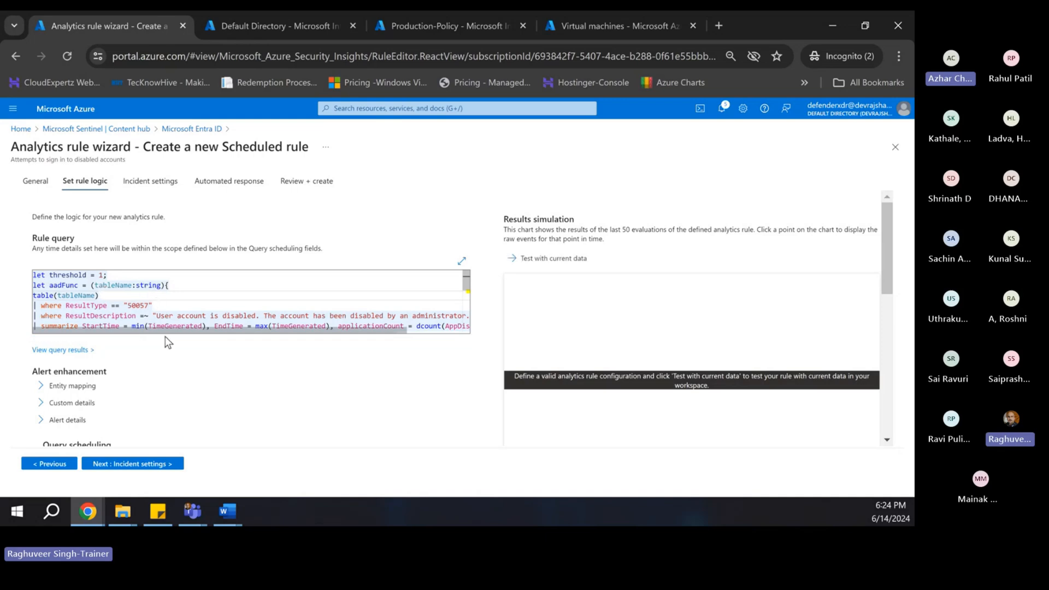
- Expand the entity mapping settings and review the rule logic options
scroll(165, 336, "down", 2)
left_click(68, 311)
scroll(109, 333, "down", 1)
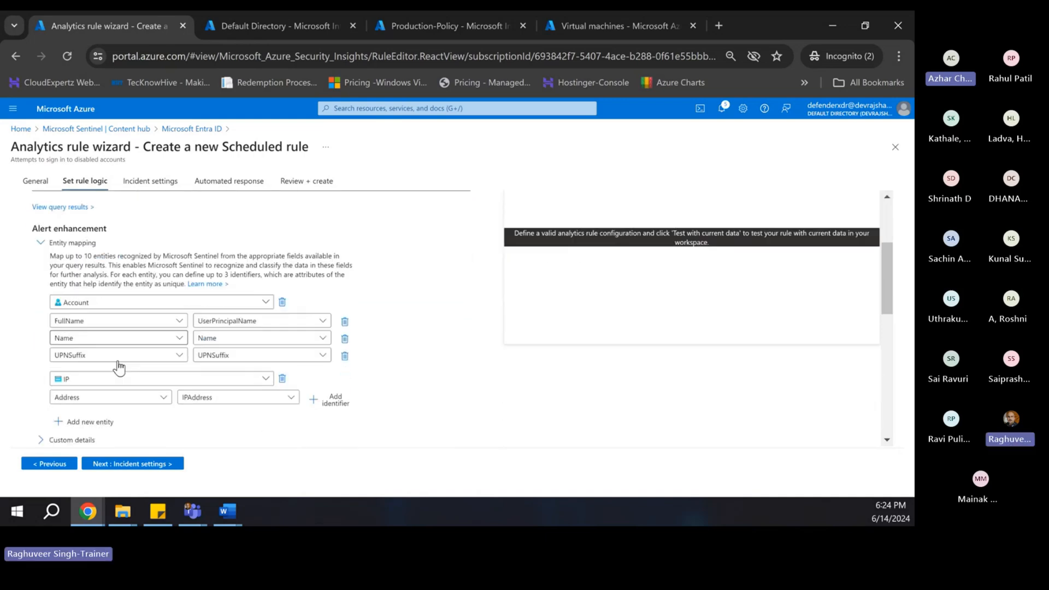
scroll(83, 325, "down", 1)
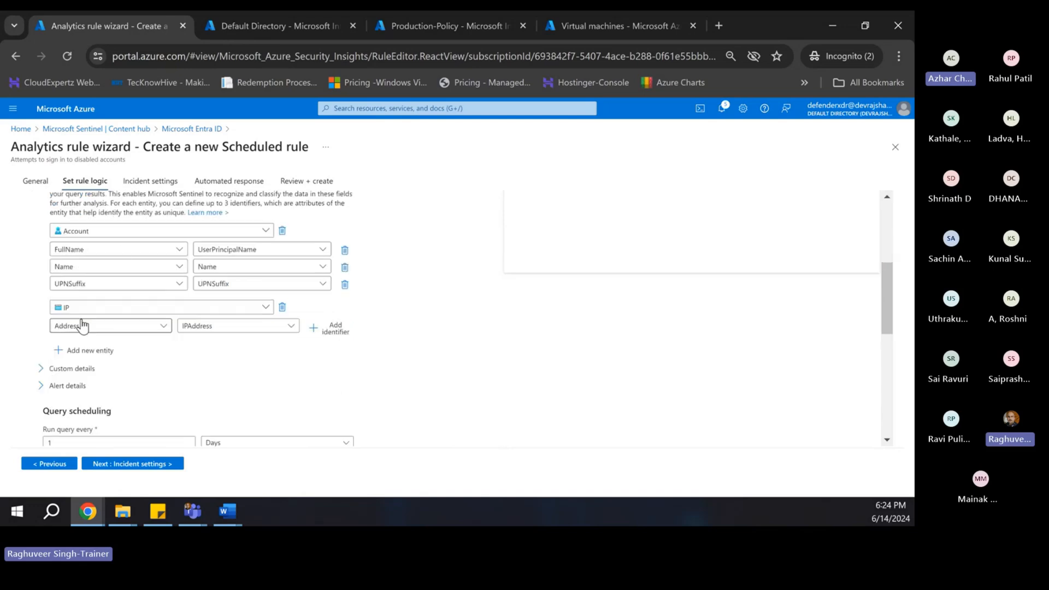
scroll(182, 415, "down", 4)
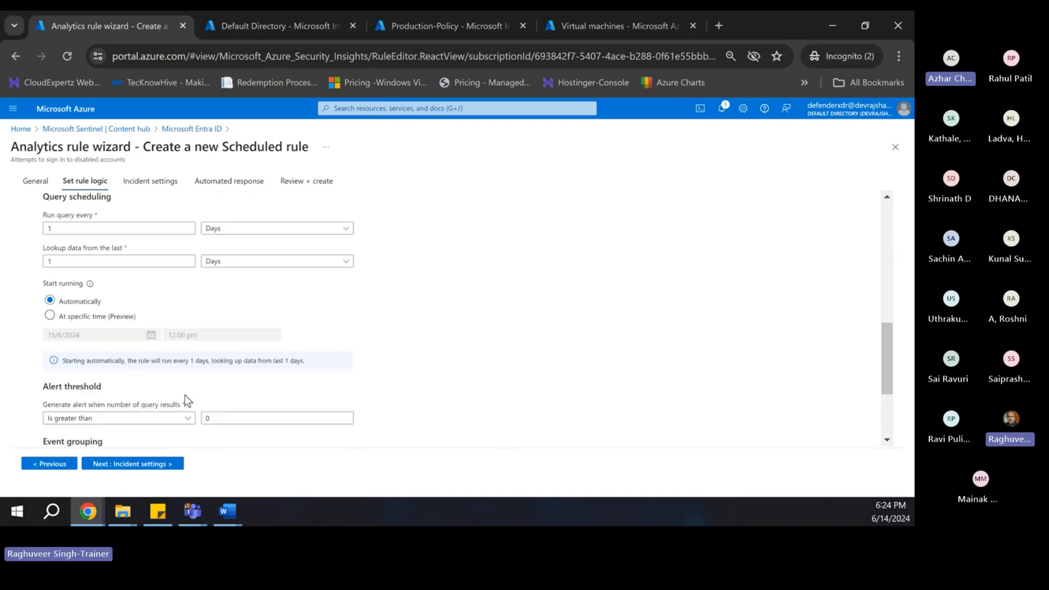
scroll(124, 391, "down", 3)
scroll(77, 274, "up", 4)
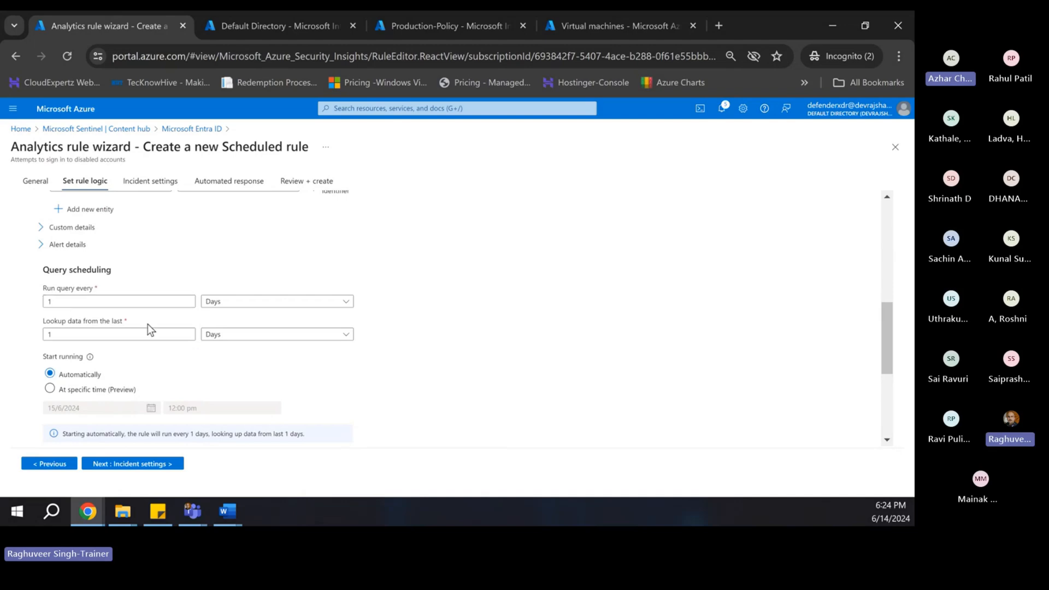
- Set the query to run every 5 minutes and continue to incident settings
left_click(234, 308)
left_click(218, 317)
double_click(116, 301)
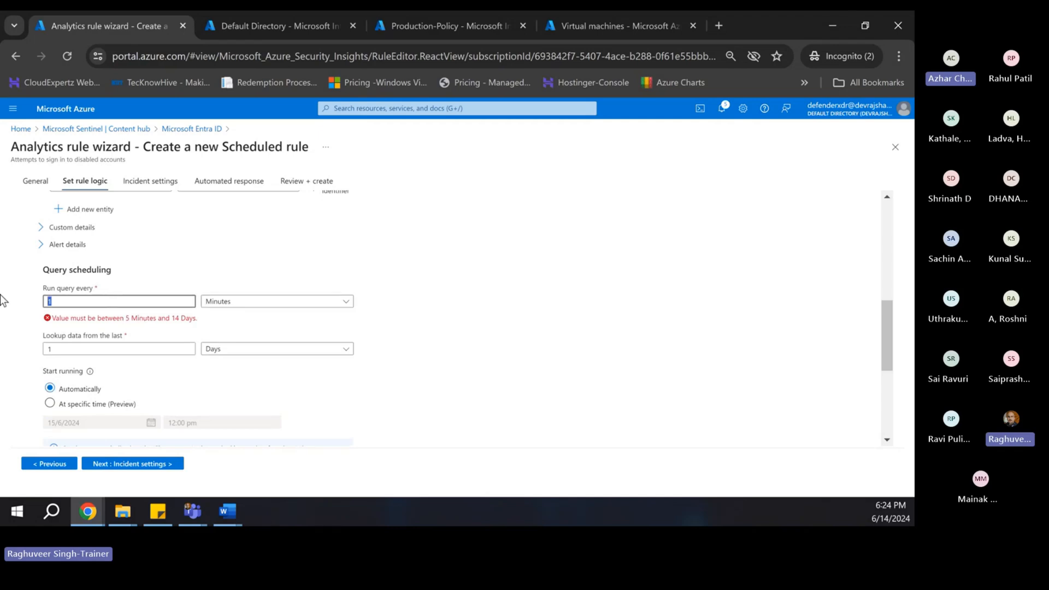
type("5")
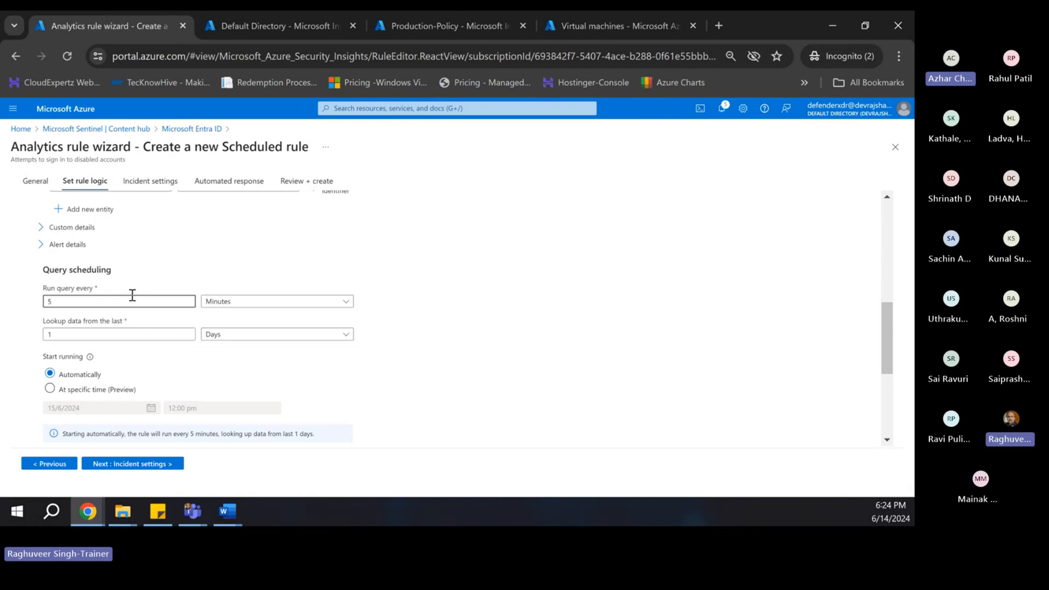
scroll(137, 363, "down", 4)
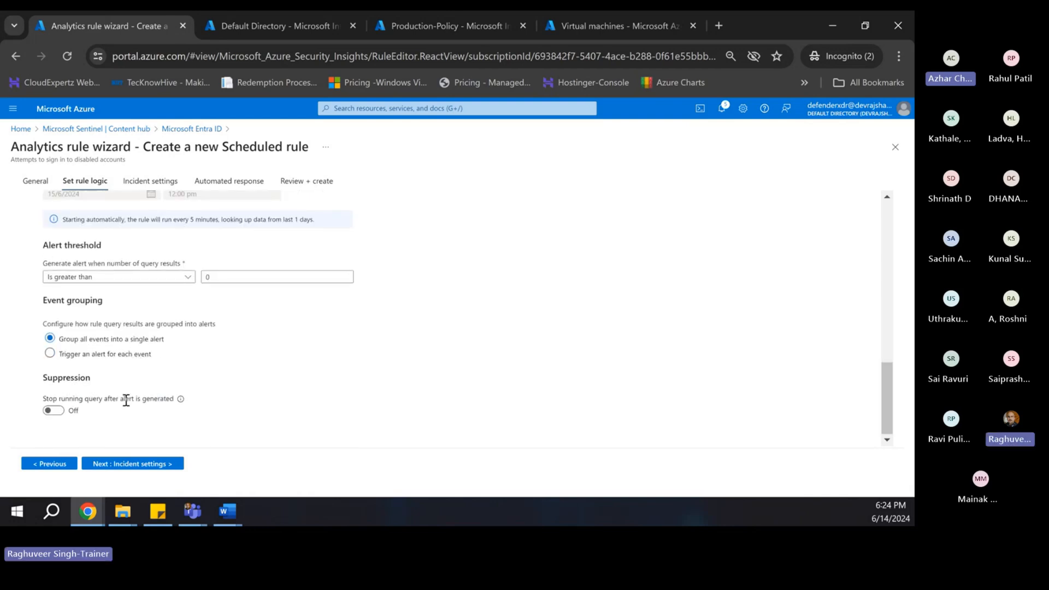
left_click(137, 463)
- Pass through Automated response to Review + create, then return to the Microsoft Entra ID solution page
left_click(127, 471)
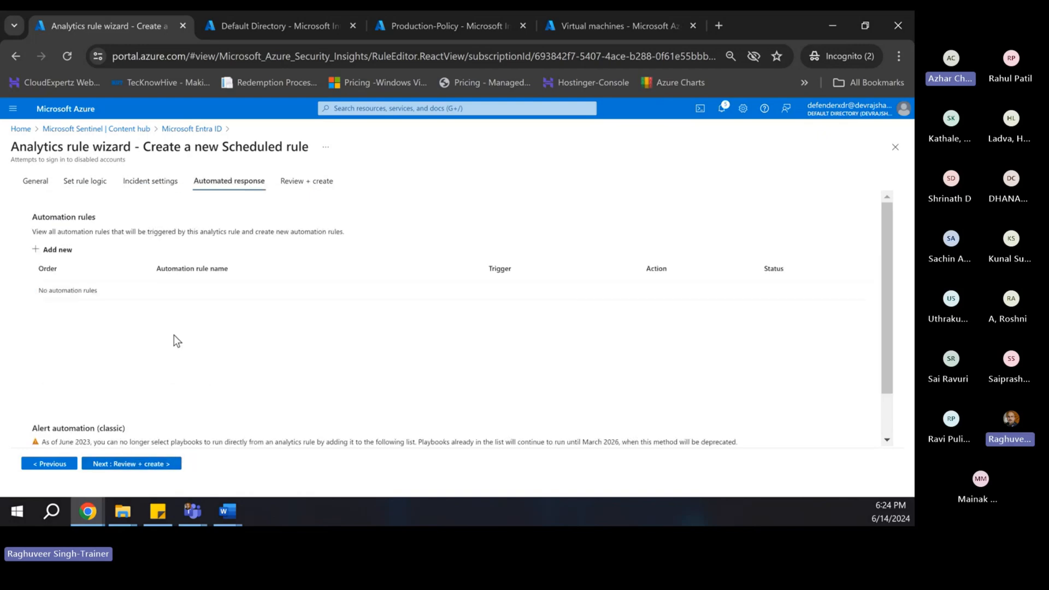
scroll(156, 395, "down", 1)
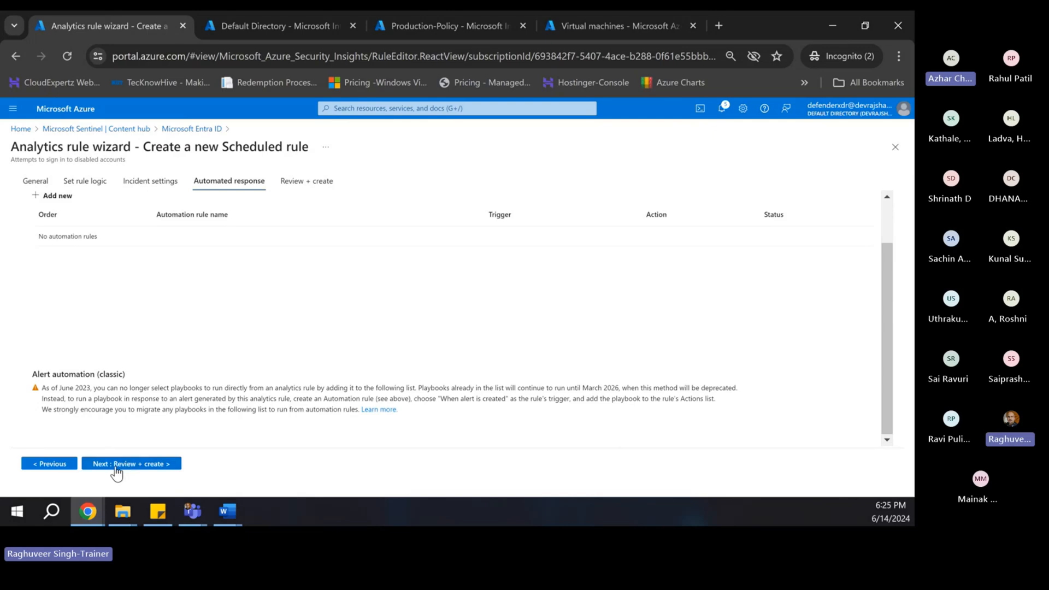
left_click(123, 467)
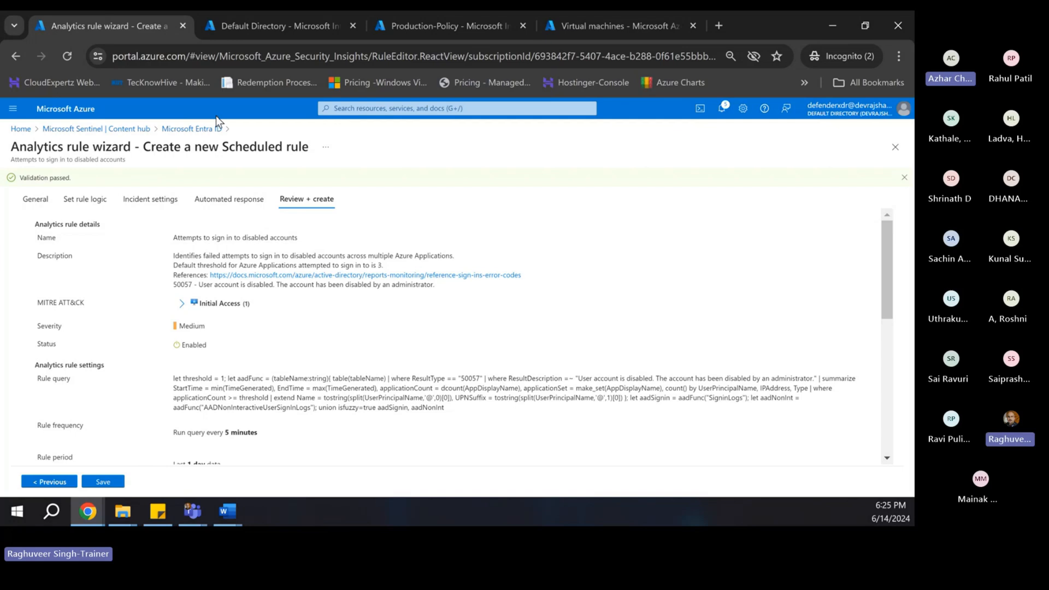
left_click(178, 131)
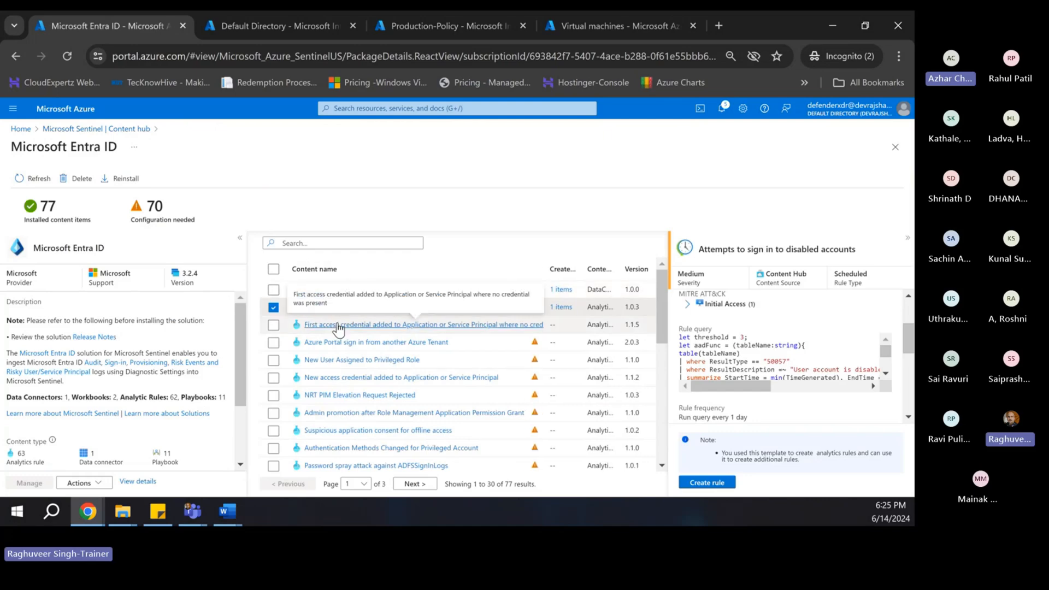
- Return to the Content hub and open management of the Azure Activity solution
scroll(408, 362, "down", 5)
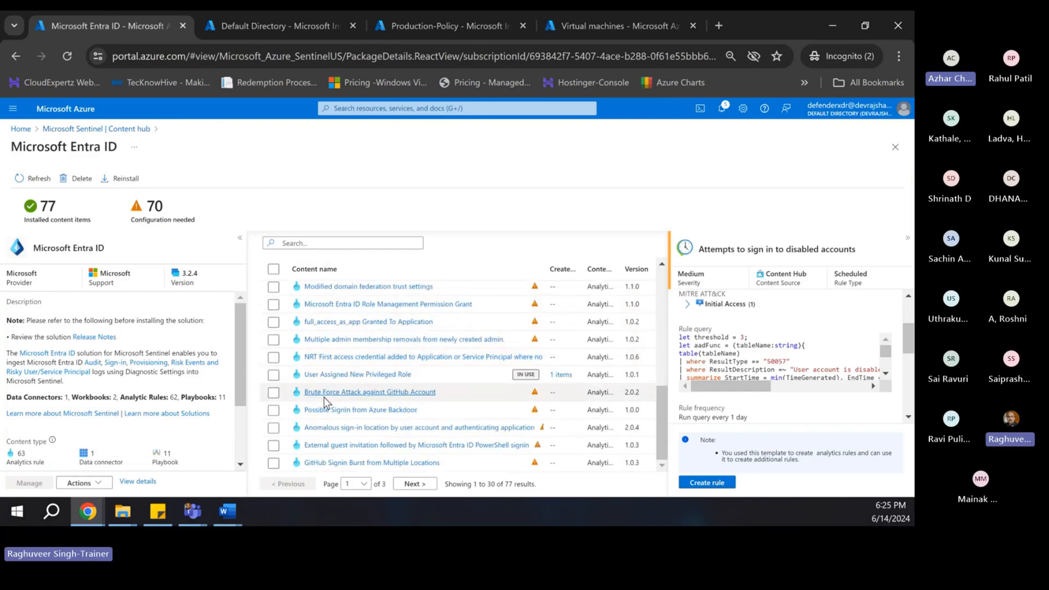
scroll(324, 396, "up", 5)
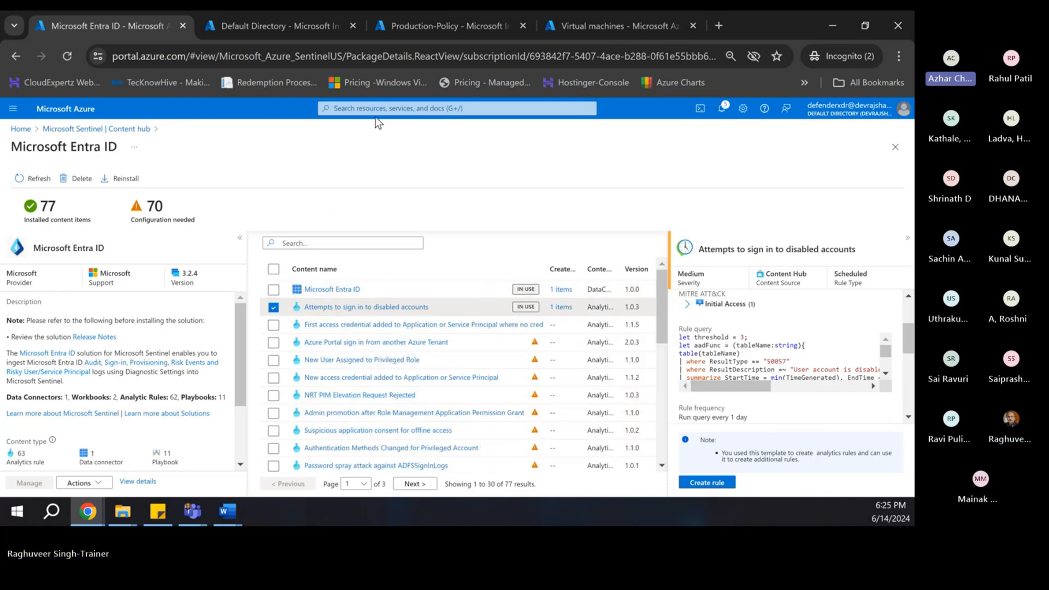
left_click(88, 130)
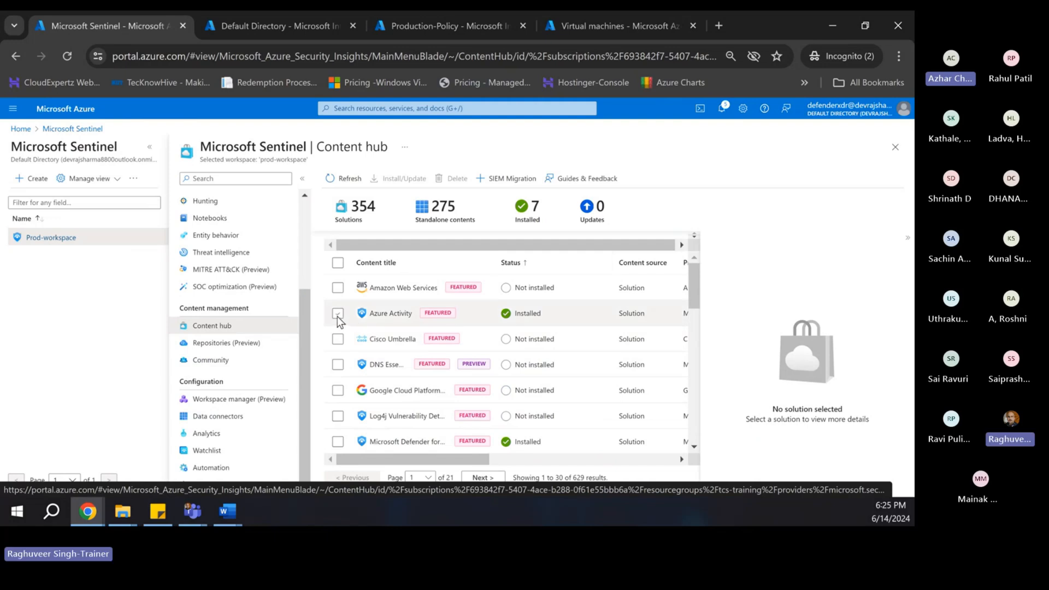
left_click(395, 316)
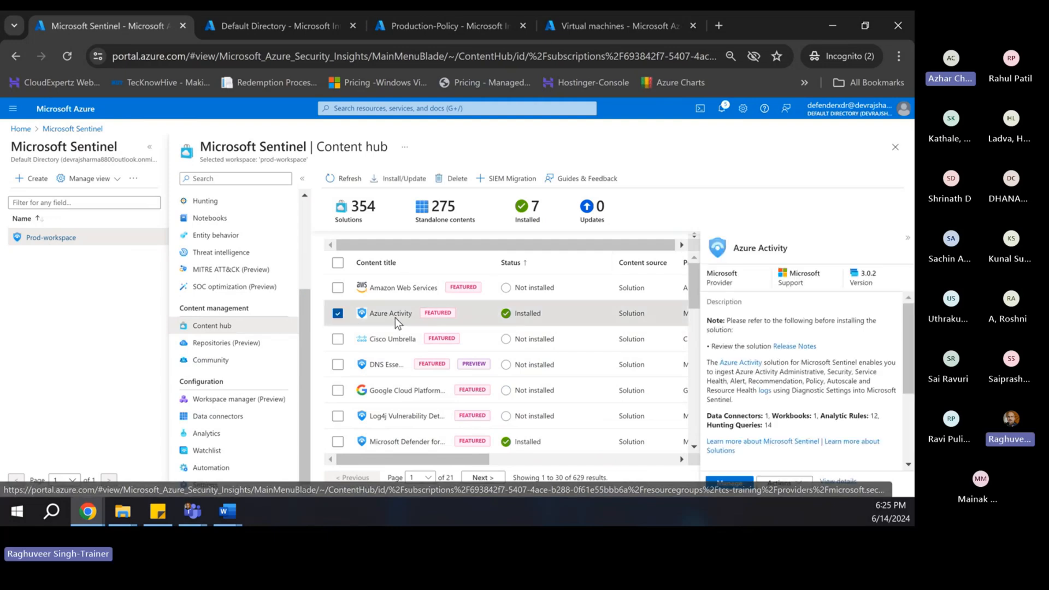
left_click(729, 482)
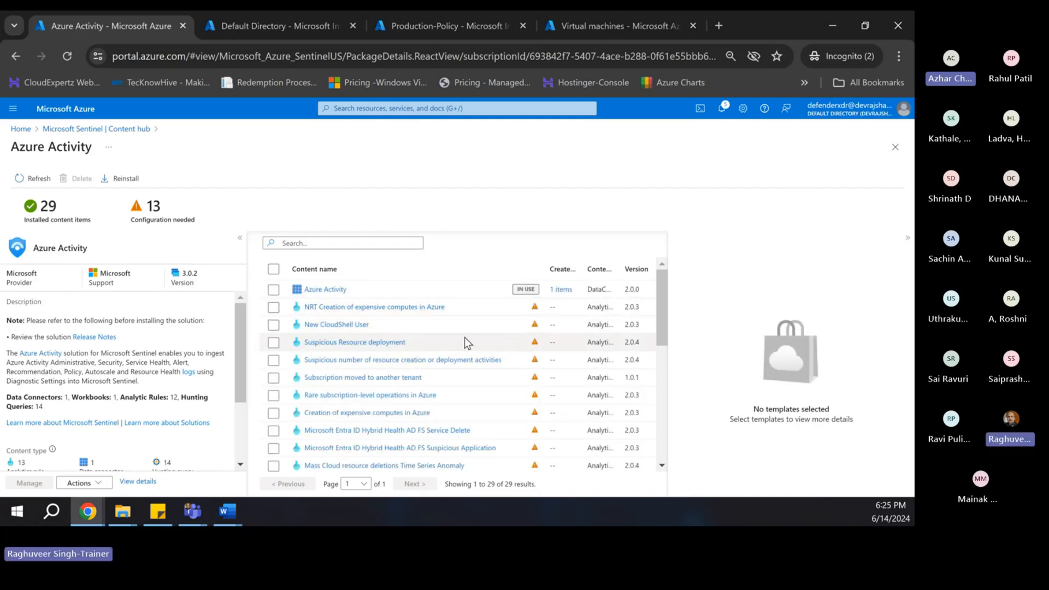
- Browse the Azure Activity solution's templates, then go back to the Content hub list
scroll(393, 326, "down", 2)
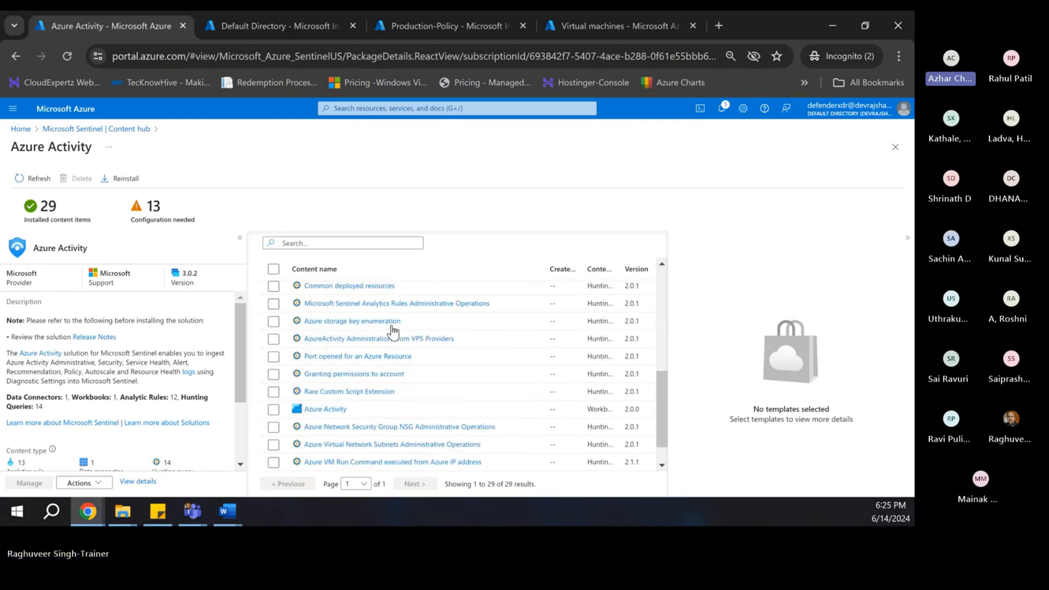
scroll(402, 368, "down", 2)
scroll(399, 369, "up", 3)
scroll(395, 370, "up", 2)
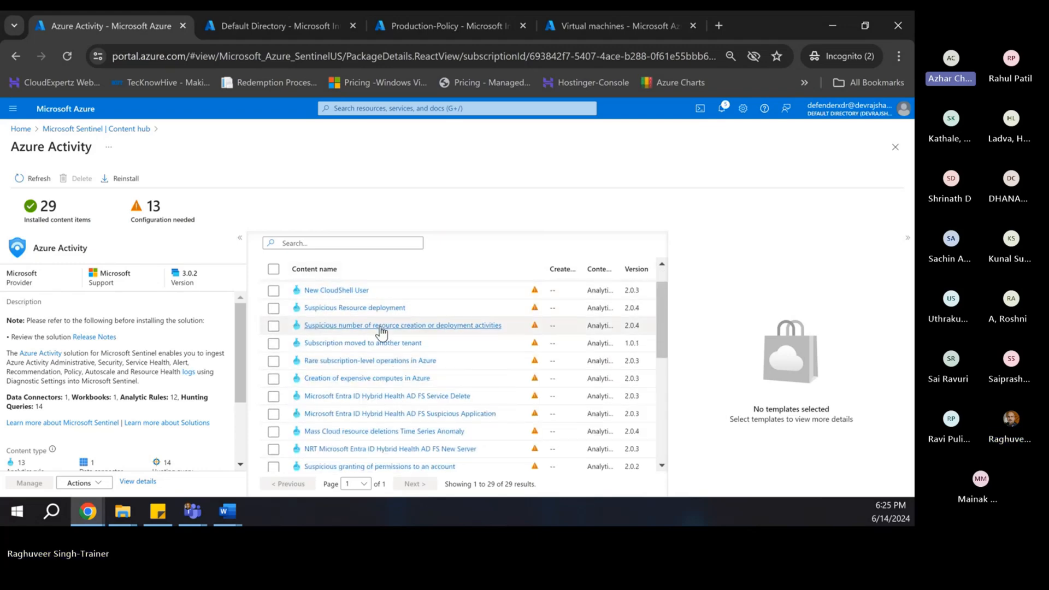
scroll(396, 349, "down", 2)
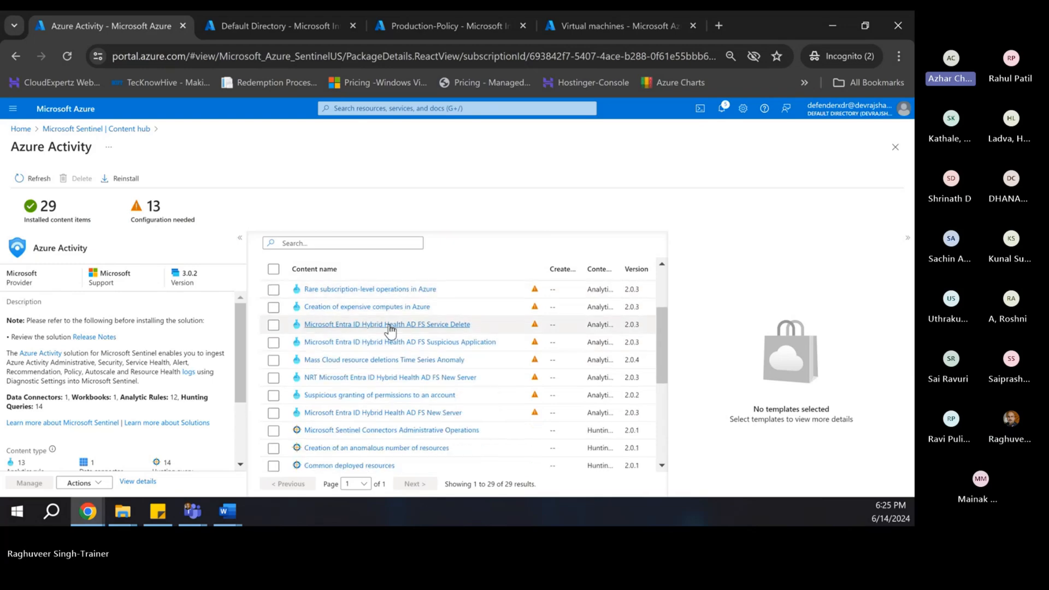
scroll(385, 400, "down", 2)
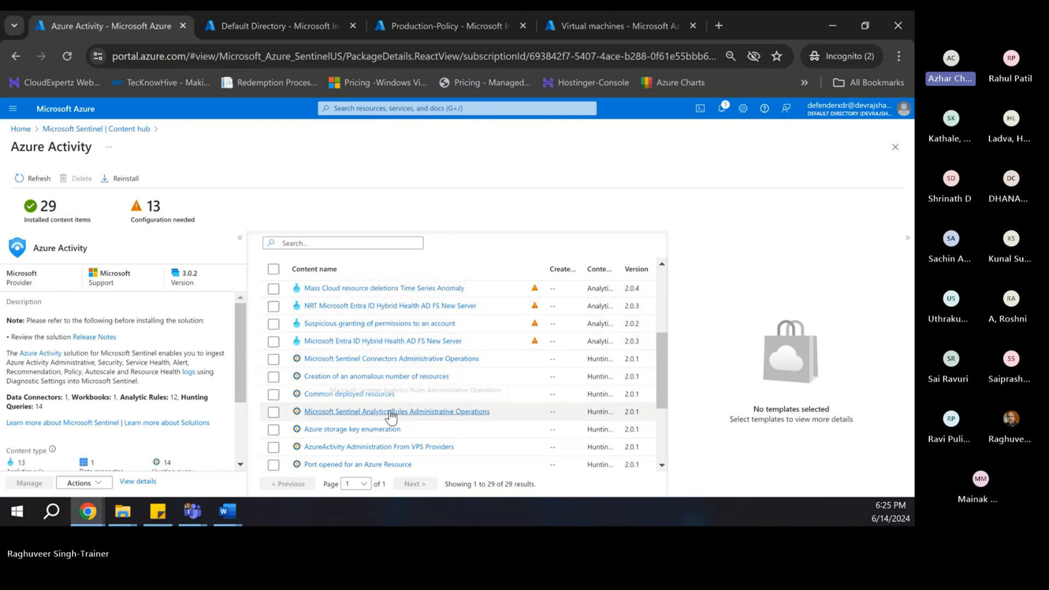
scroll(388, 405, "up", 5)
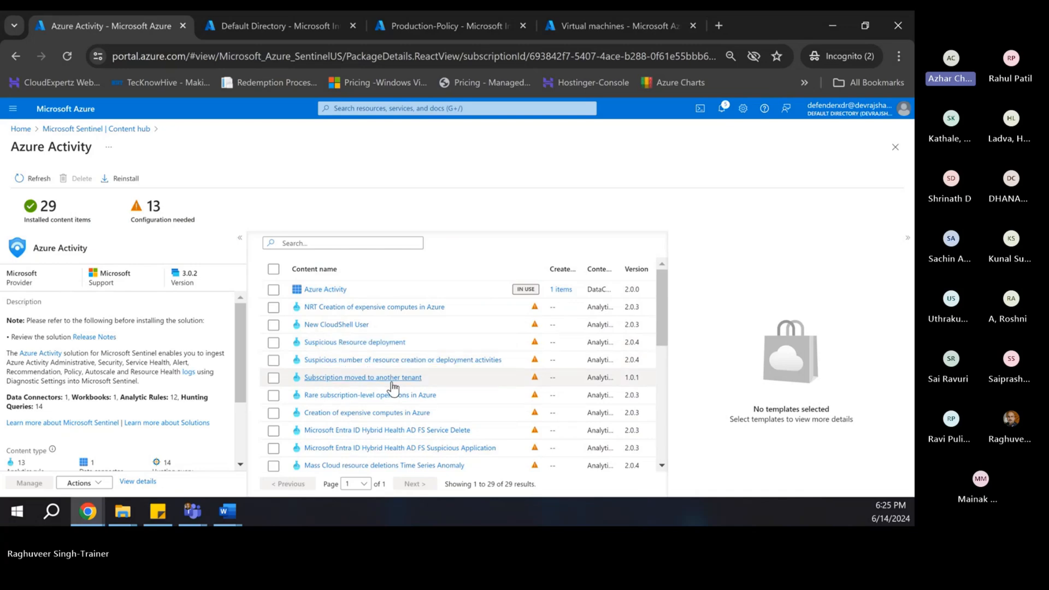
scroll(411, 387, "down", 2)
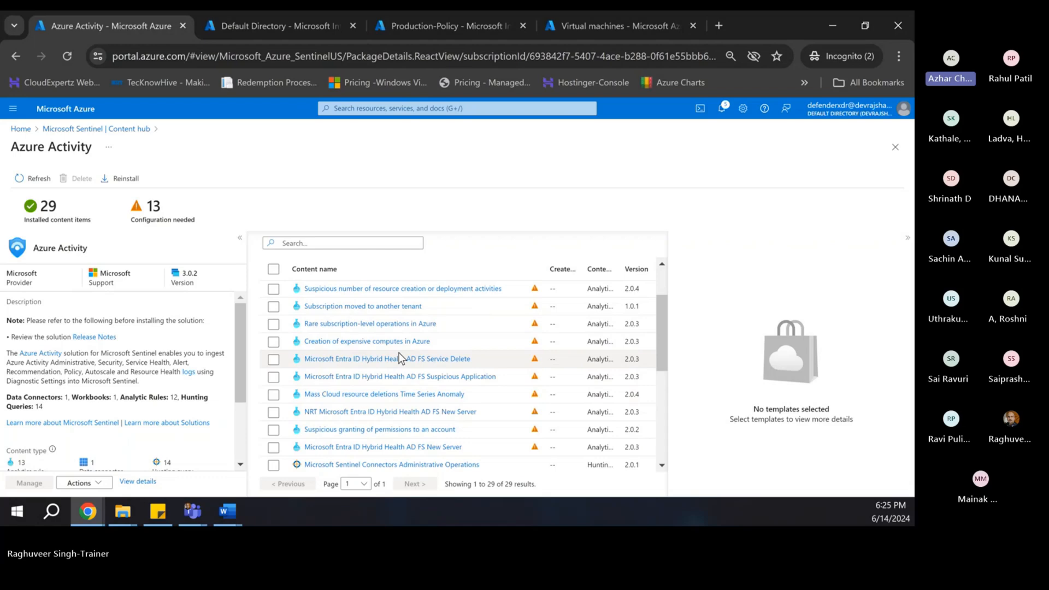
scroll(395, 420, "down", 1)
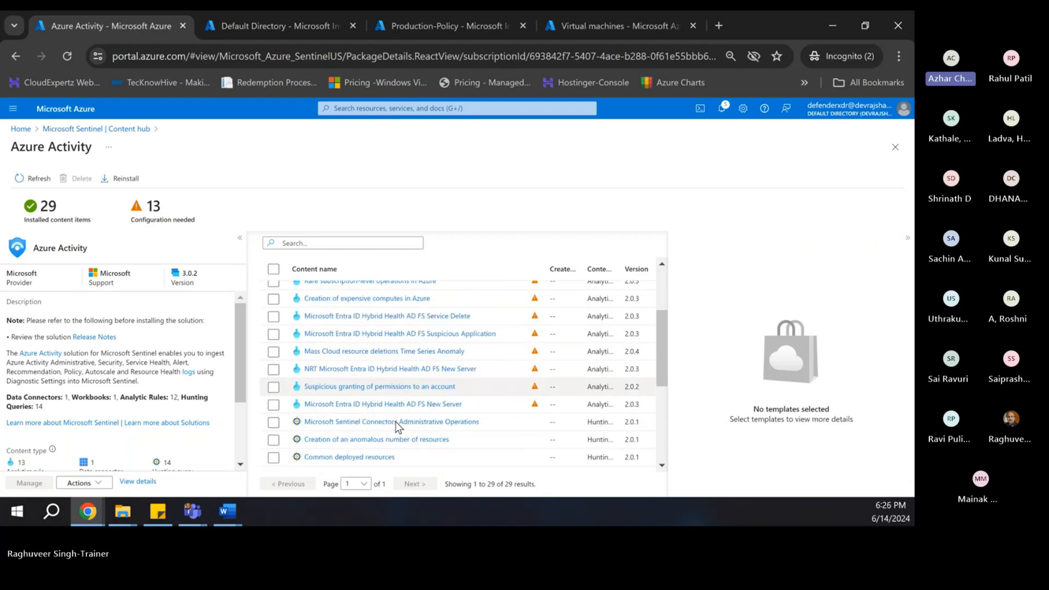
scroll(373, 382, "up", 2)
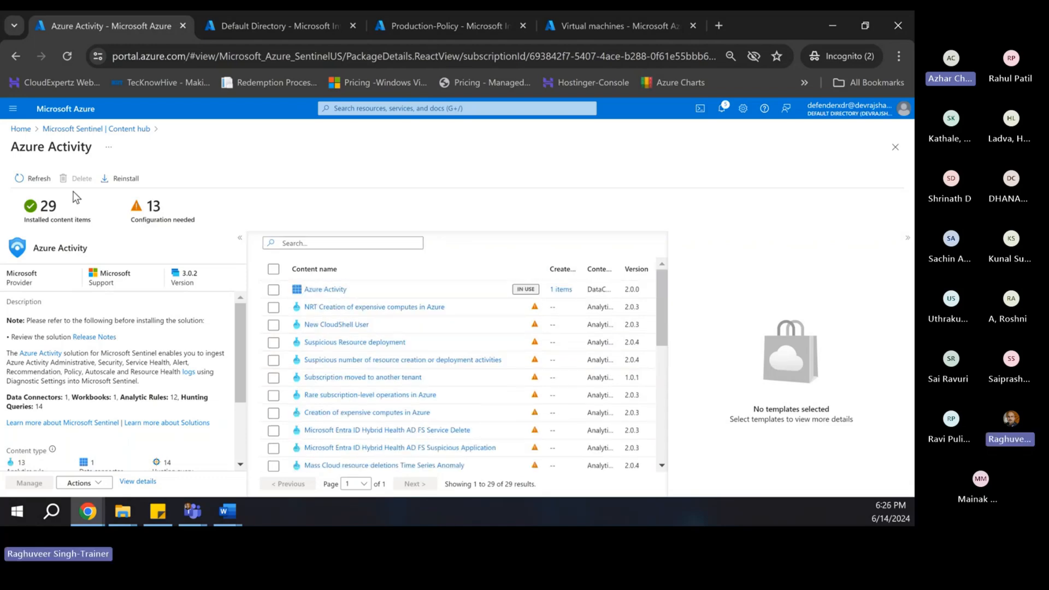
left_click(97, 129)
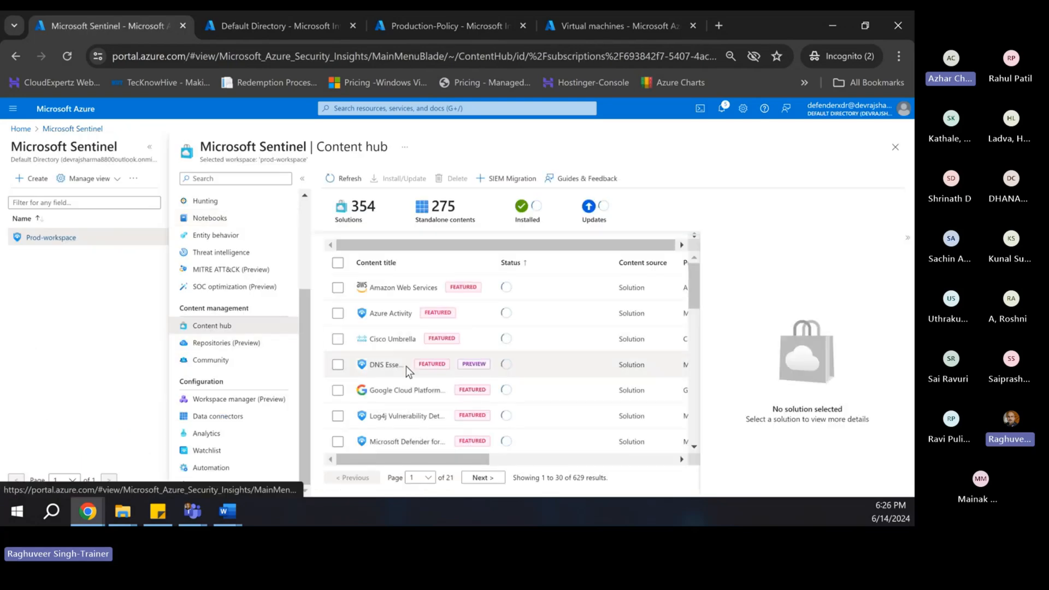
- Reopen management of the Microsoft Entra ID solution from the Content hub
scroll(369, 363, "down", 1)
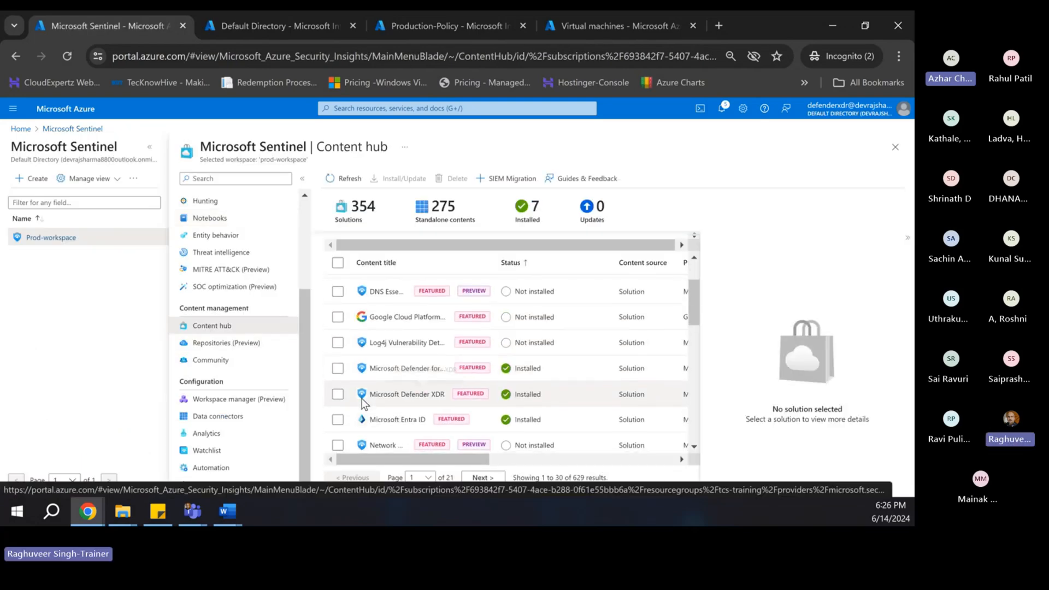
scroll(361, 374, "down", 1)
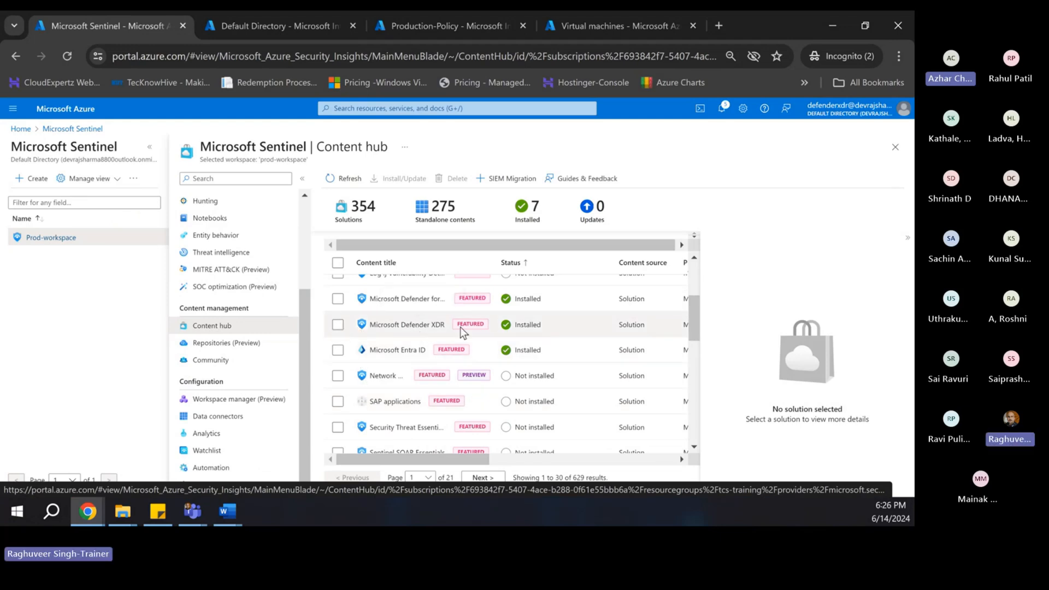
left_click(338, 350)
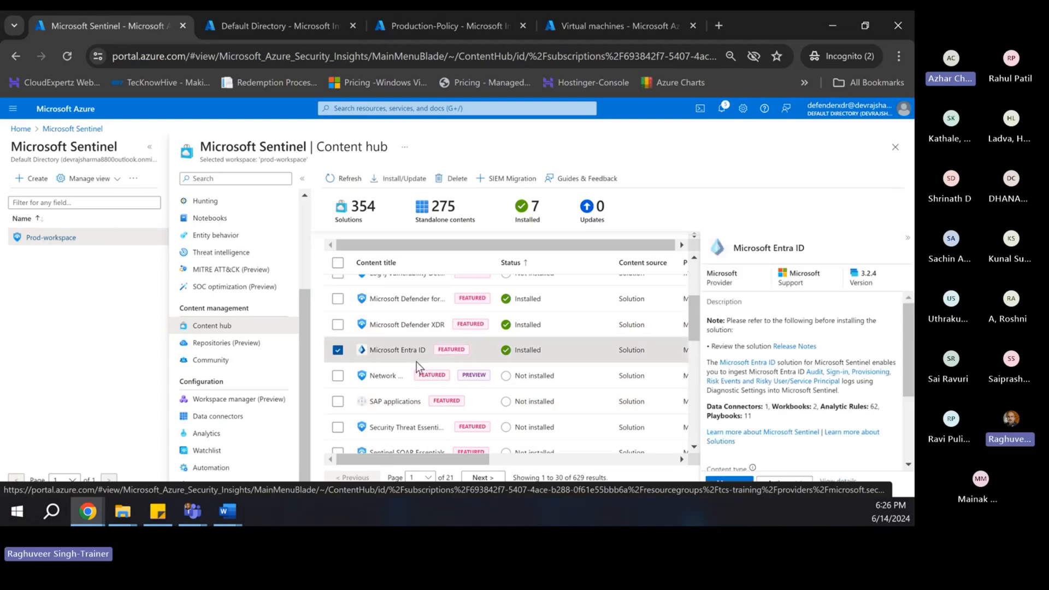
left_click(728, 482)
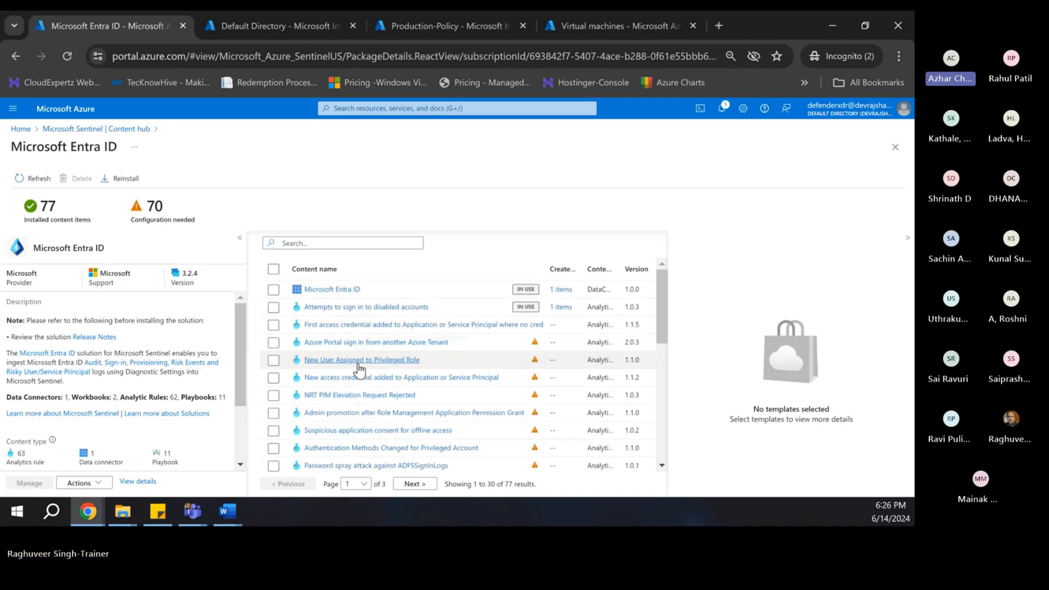
scroll(359, 364, "down", 2)
scroll(358, 363, "down", 3)
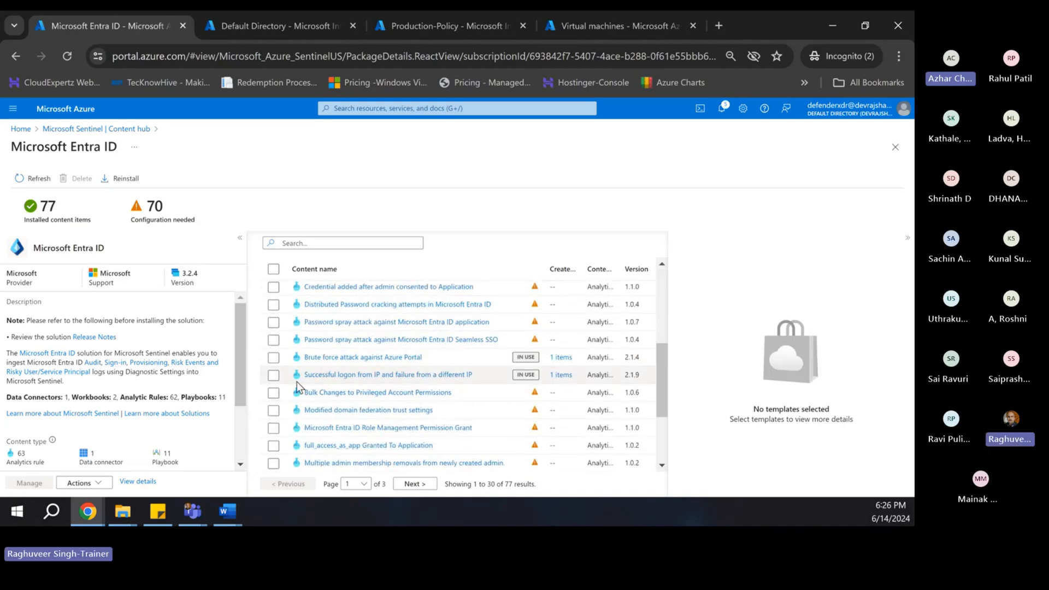
- Review the logons-from-differing-IPs template's query, then close the Entra ID solution details
left_click(274, 375)
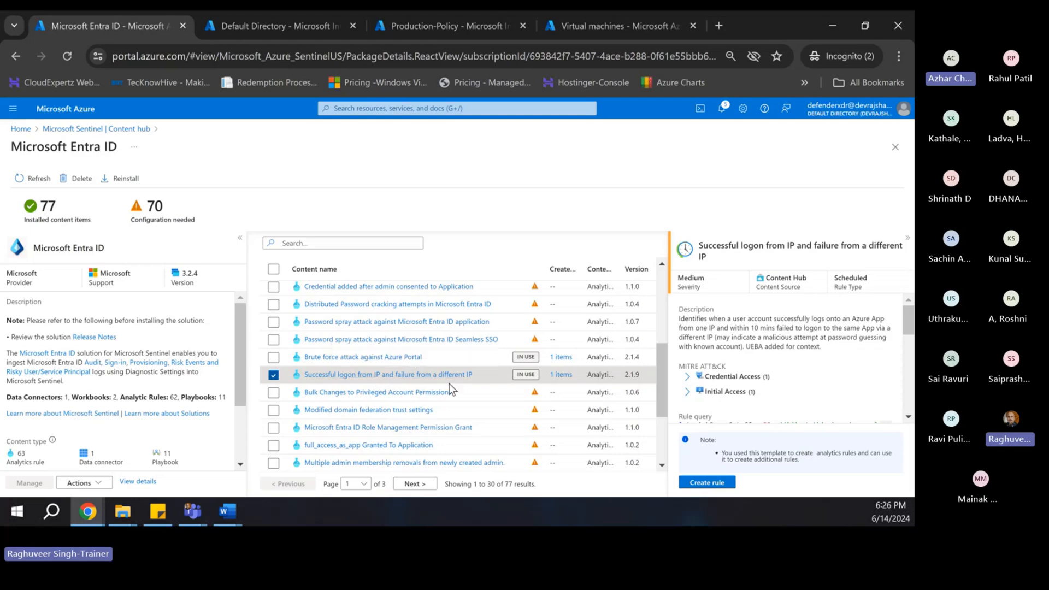
scroll(728, 371, "down", 3)
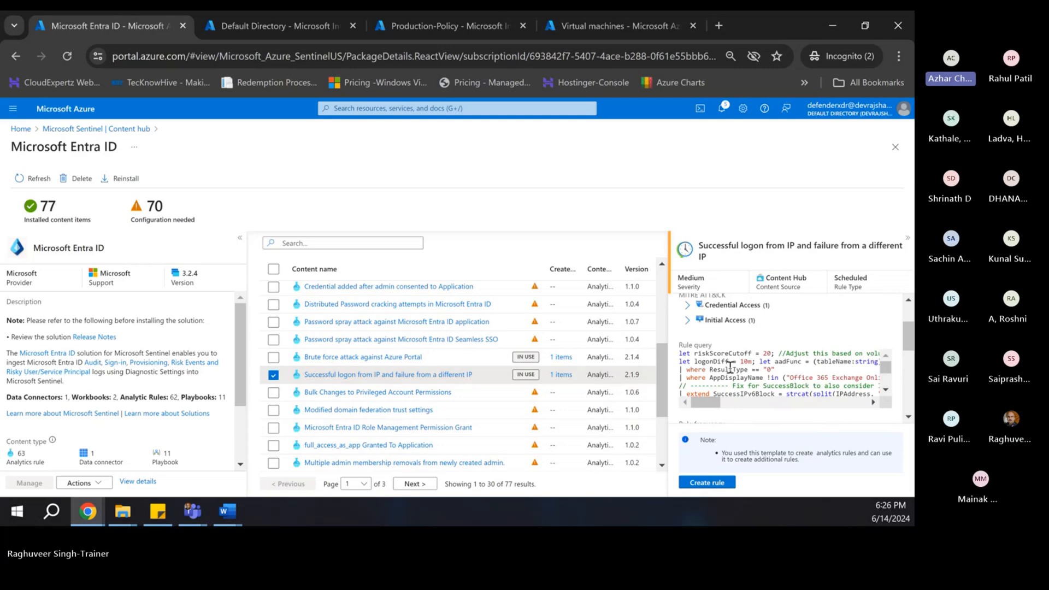
scroll(730, 365, "down", 3)
scroll(740, 376, "down", 1)
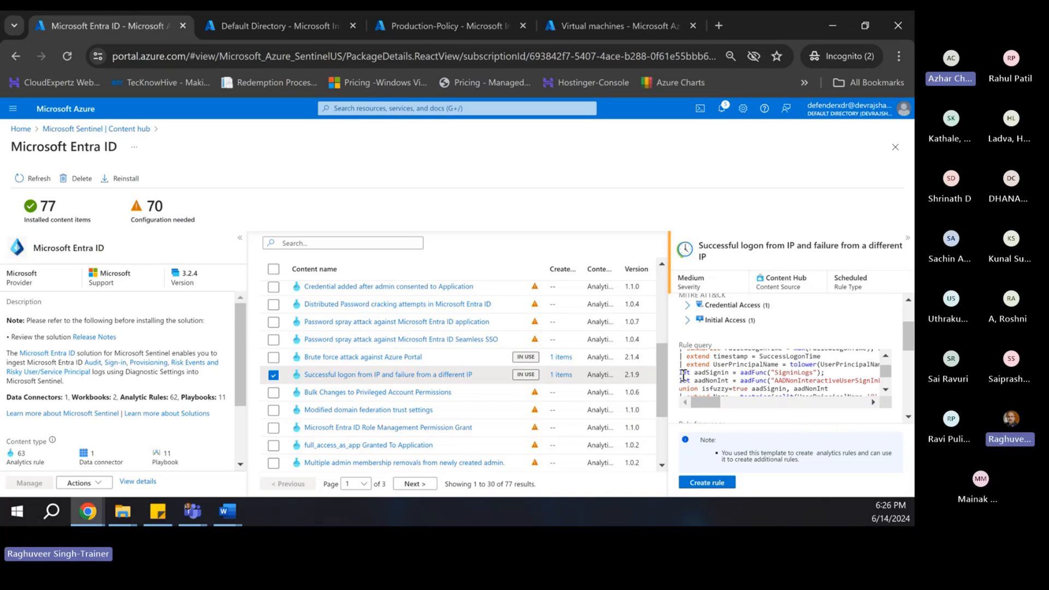
scroll(437, 398, "down", 3)
scroll(437, 397, "up", 5)
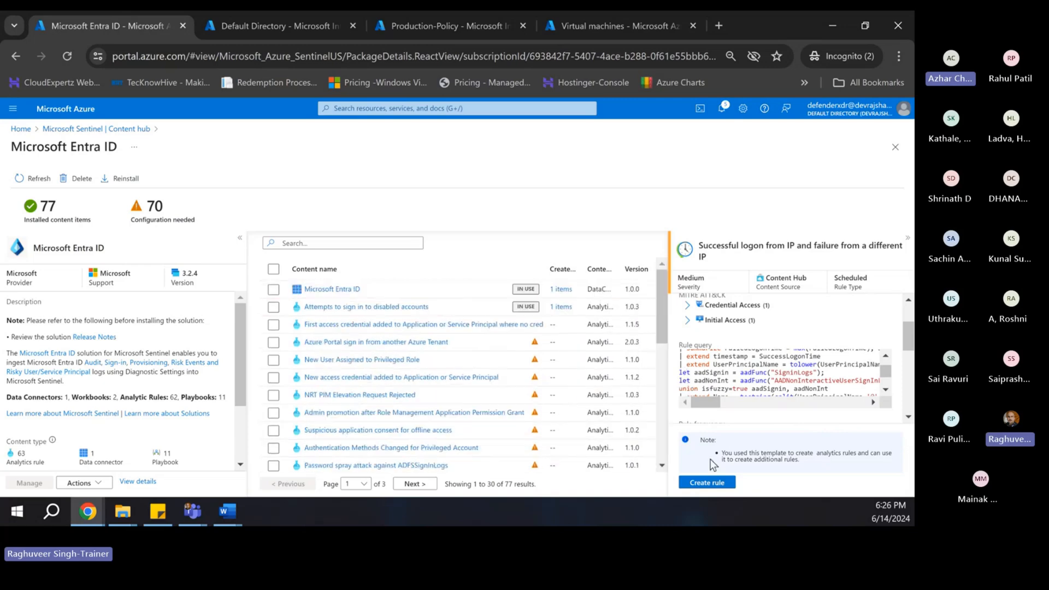
left_click(895, 147)
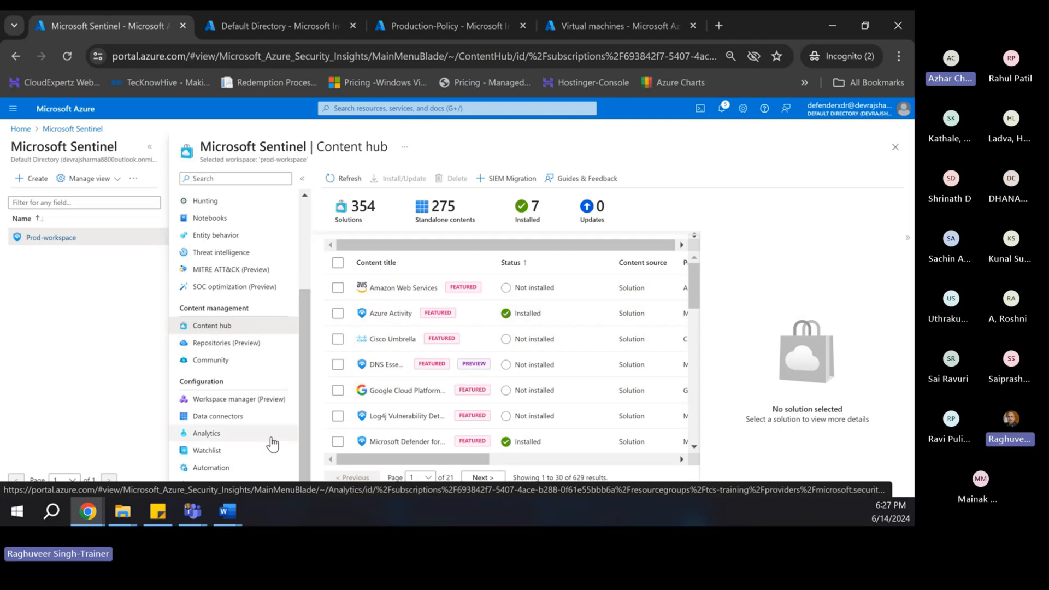
- Open the Analytics rules list and widen the Rule type, Status and Tactics columns
left_click(194, 437)
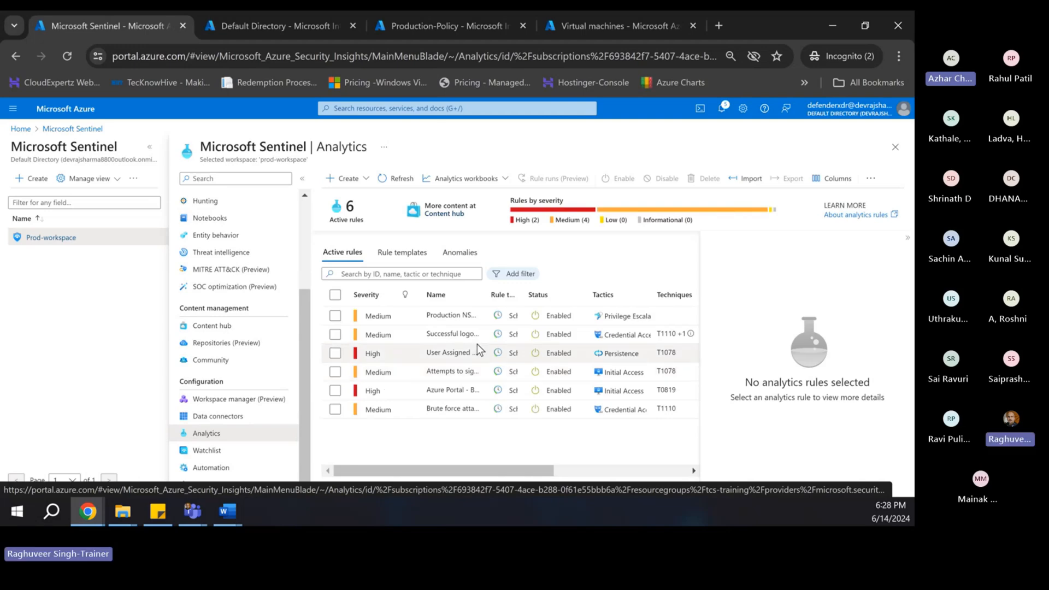
left_click_drag(520, 295, 556, 295)
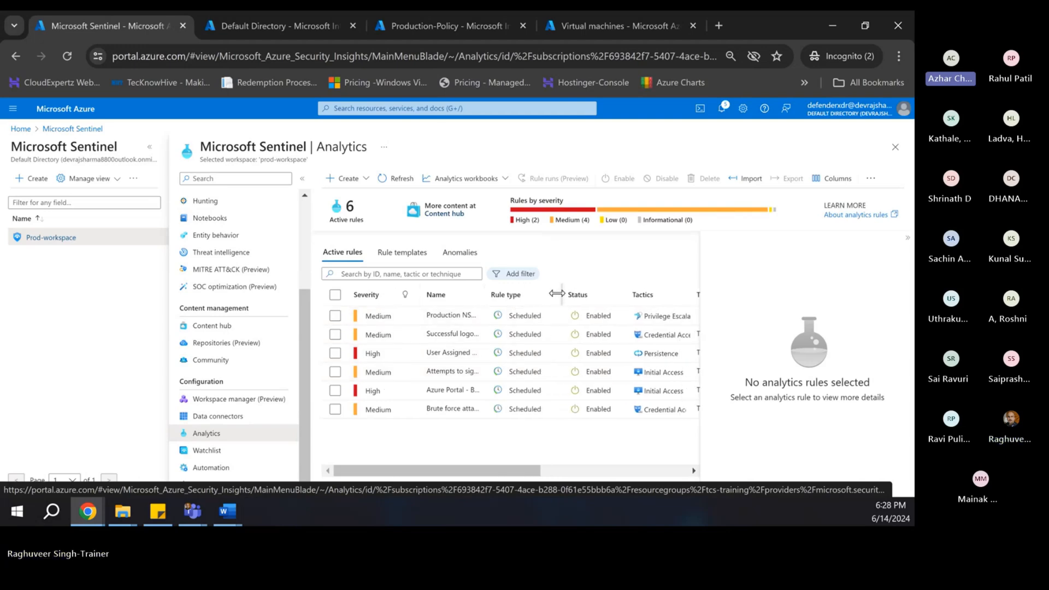
left_click_drag(620, 295, 628, 295)
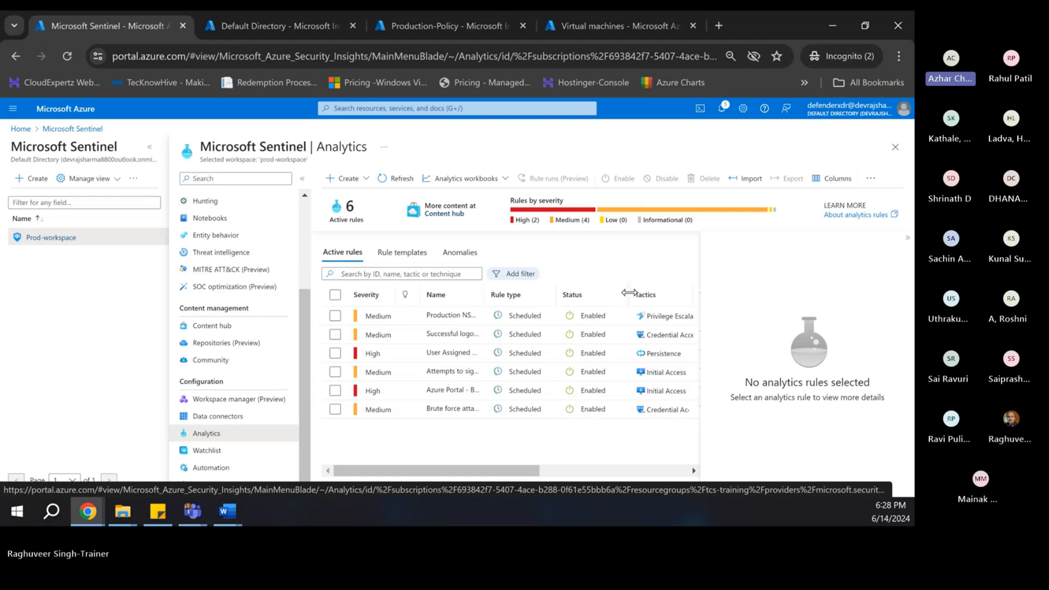
left_click(908, 239)
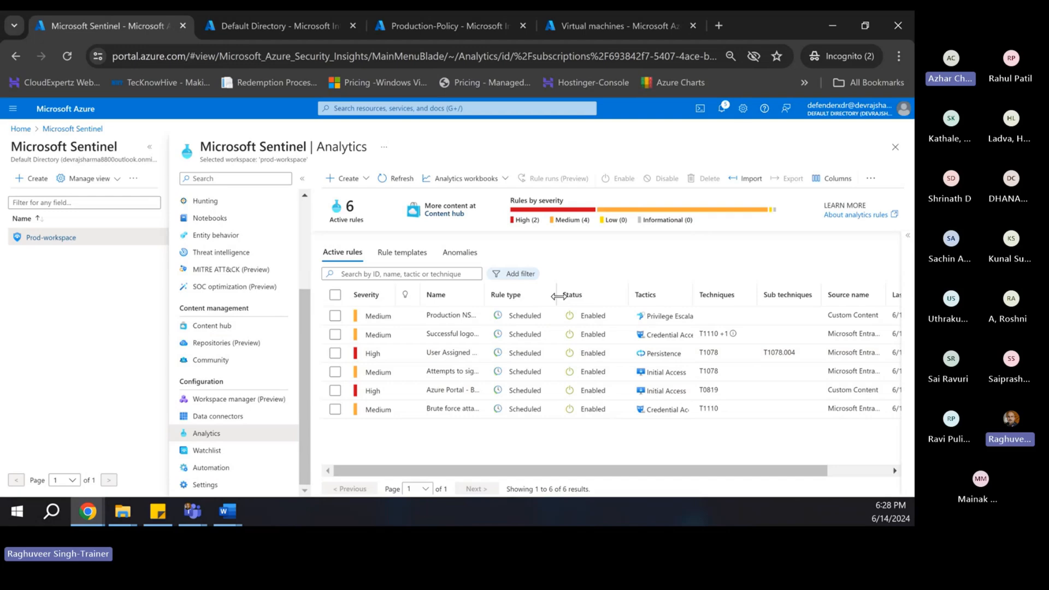
mouse_move(556, 294)
left_mouse_down()
mouse_move(583, 291)
mouse_move(558, 293)
left_mouse_up()
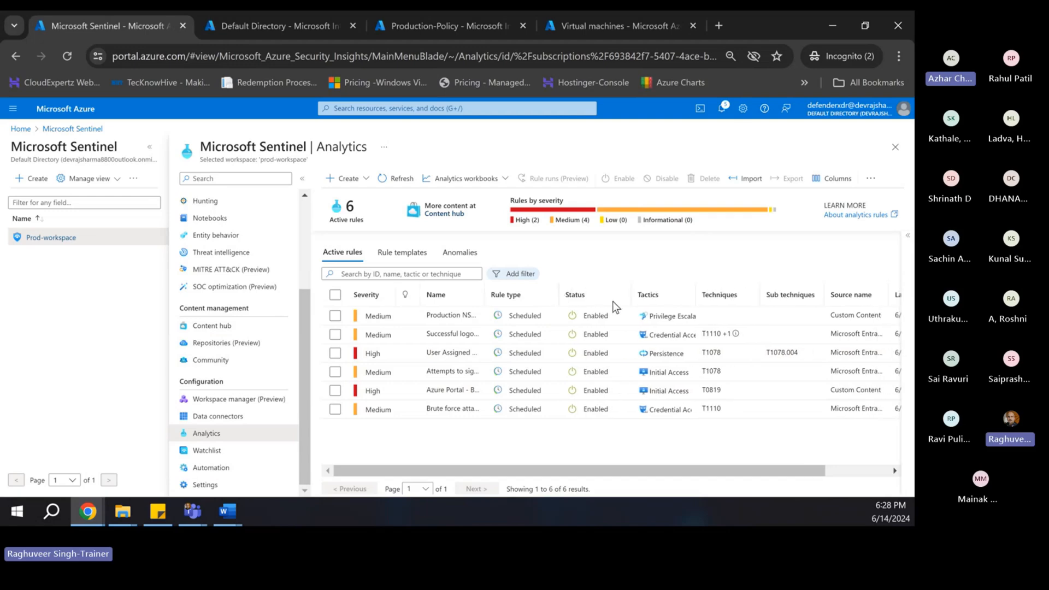
left_click_drag(629, 296, 621, 296)
left_click_drag(689, 293, 728, 291)
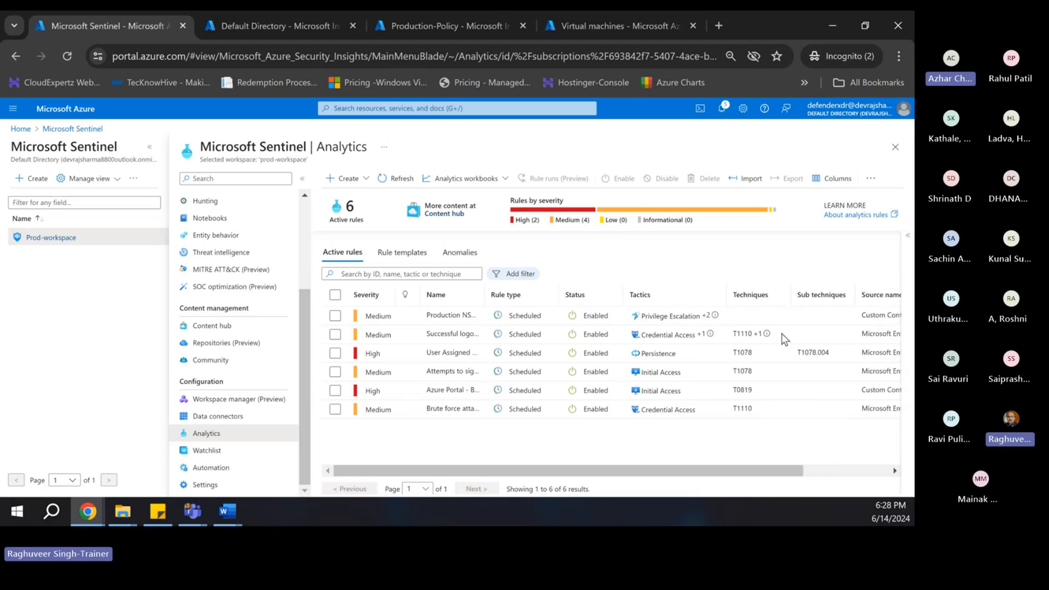
- Scroll the rules table sideways to review the six rules, then return to the Content hub
left_click_drag(580, 472, 664, 475)
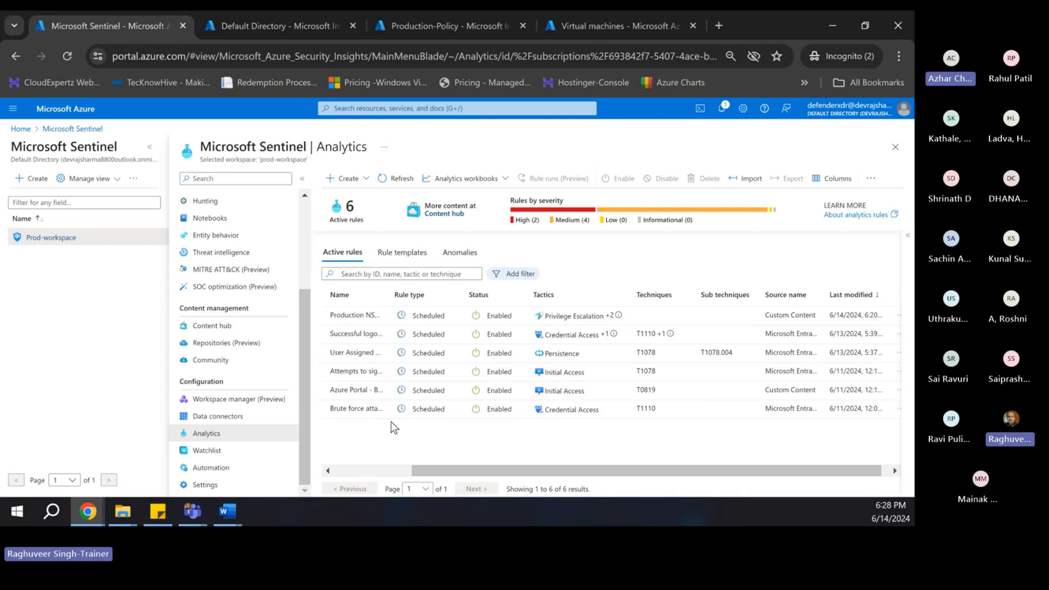
left_click_drag(423, 471, 322, 473)
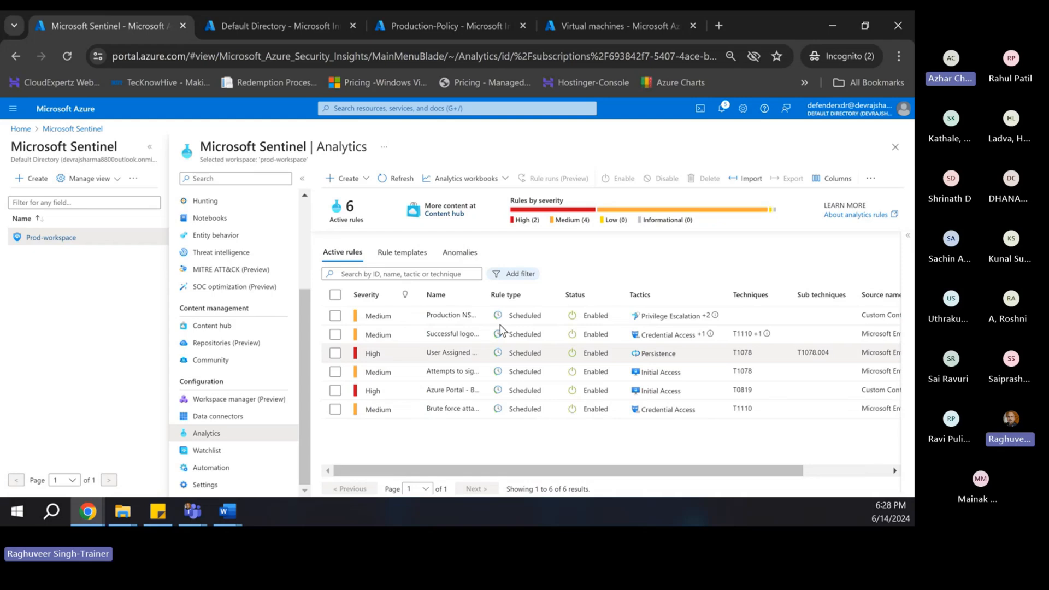
left_click(443, 214)
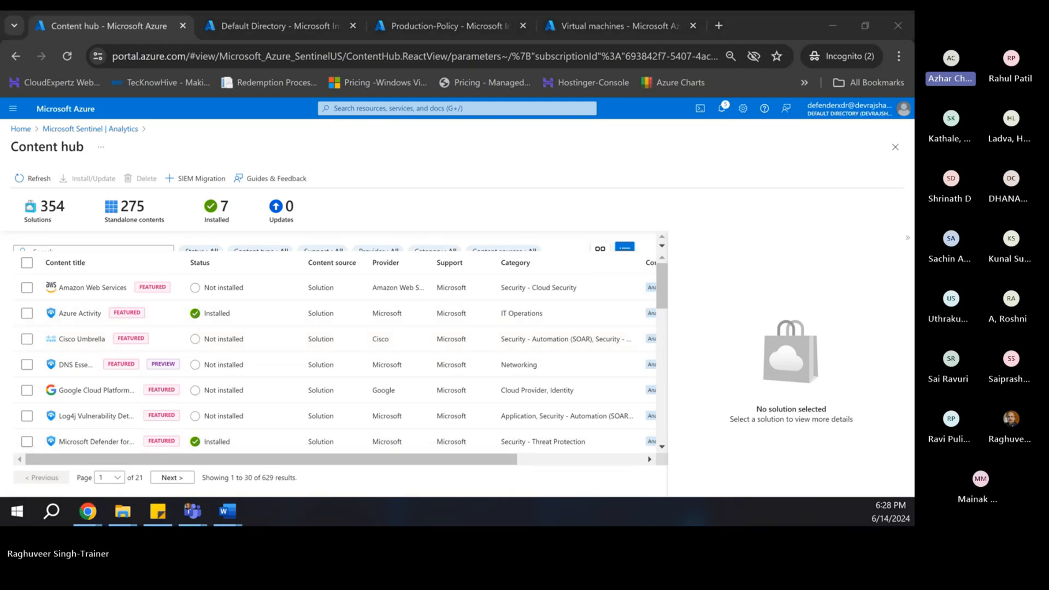
- Add an indented 'Simulate the attack' sub-bullet under the Production VMs Network Security Group rule
key("alt+Tab")
scroll(565, 204, "down", 1)
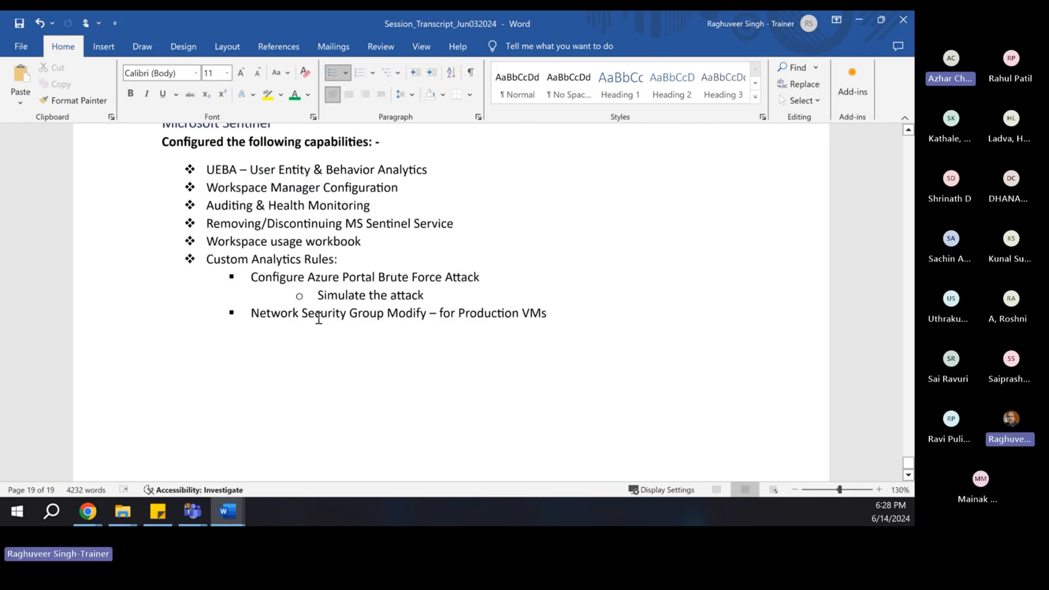
left_click_drag(431, 294, 319, 295)
key("ctrl+c")
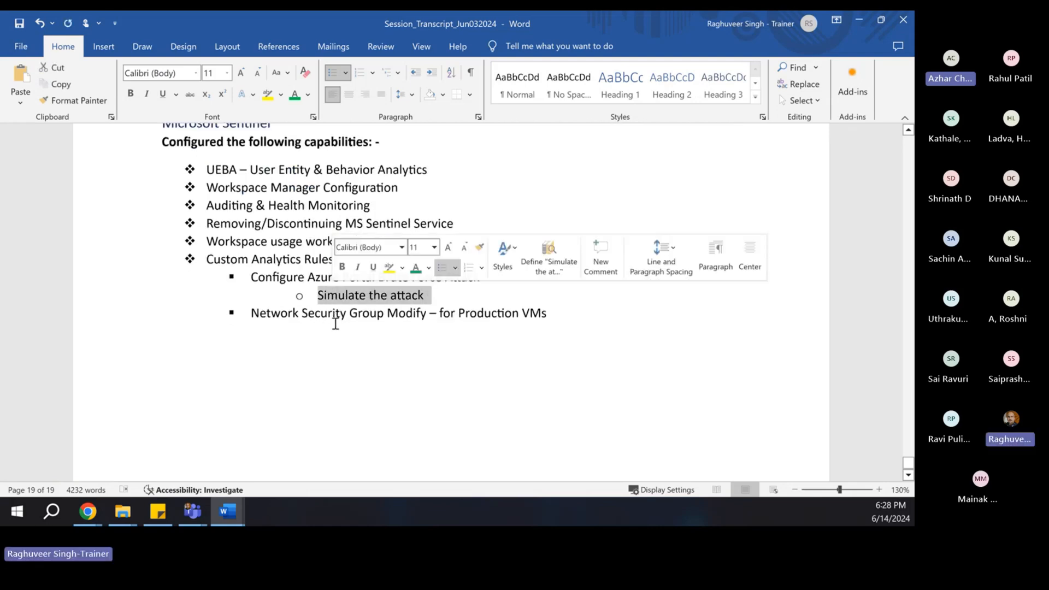
left_click(549, 314)
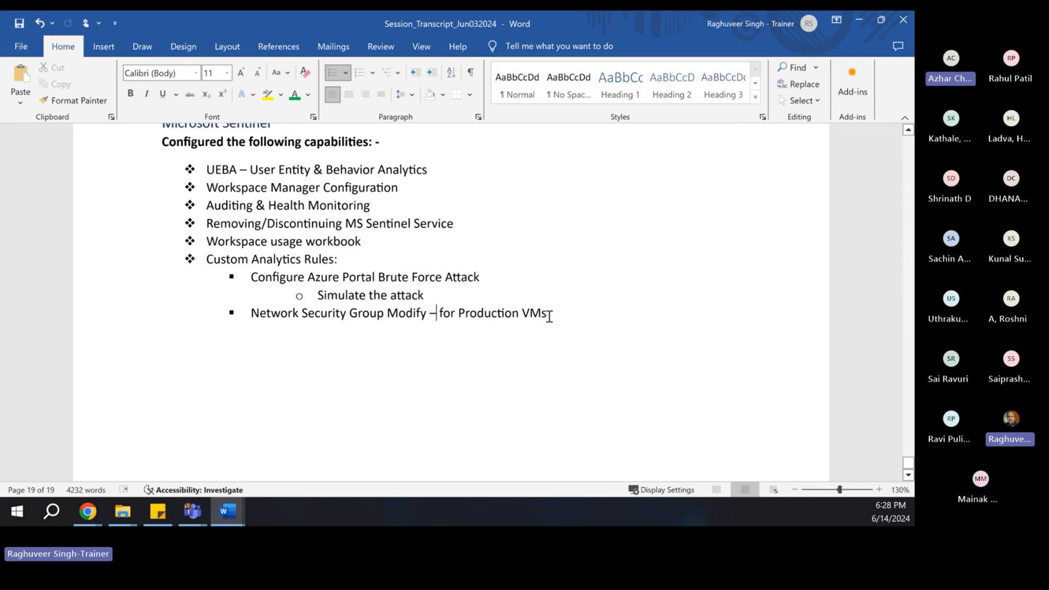
key("Return")
key("ctrl+v")
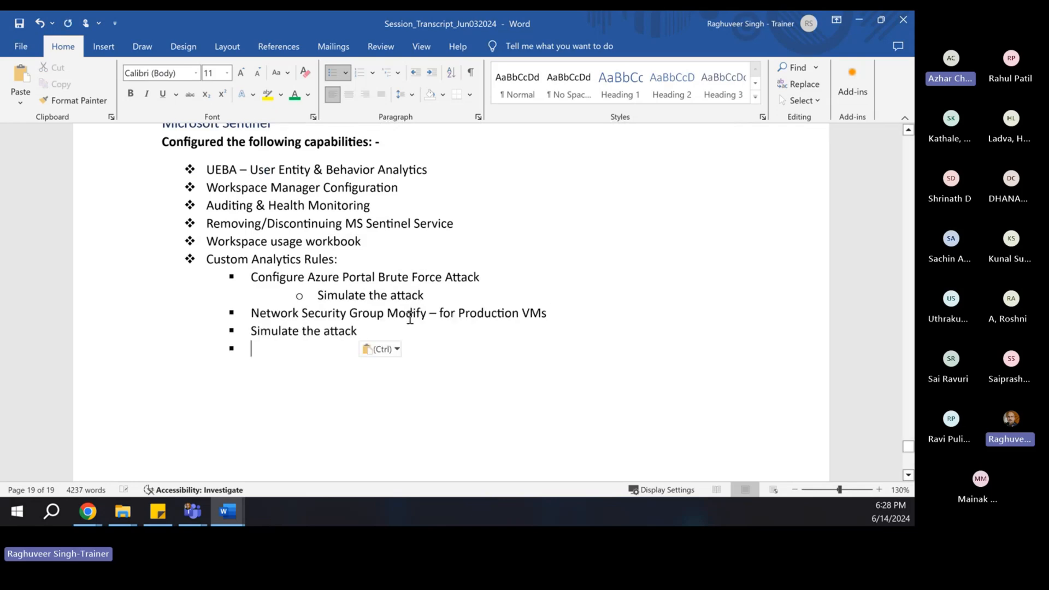
left_click(345, 295)
left_click(73, 100)
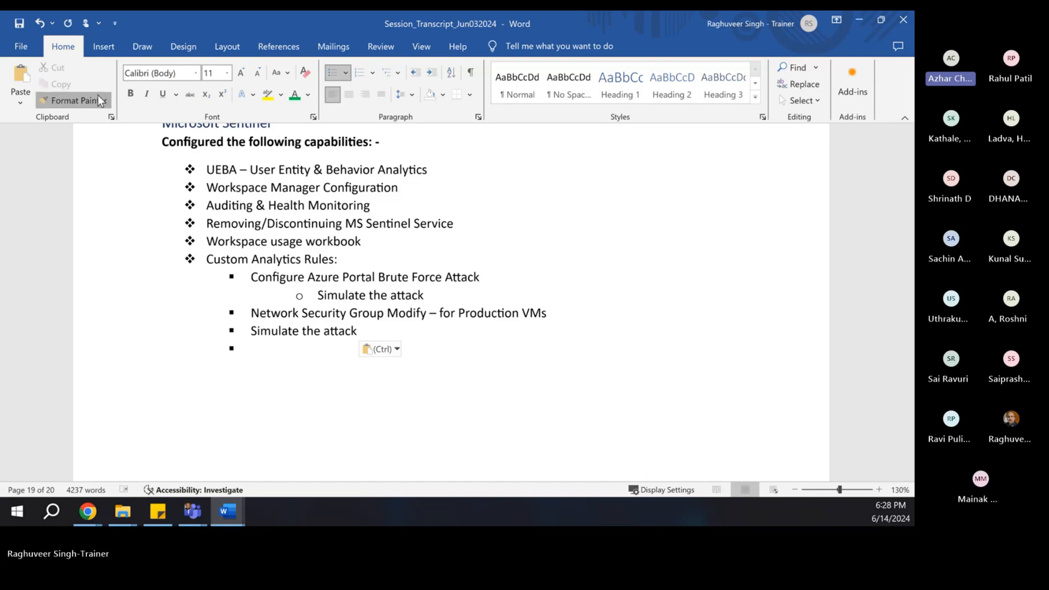
left_click_drag(251, 332, 352, 333)
- Add the bullet 'Attempt to sign in to disabled accounts' to the Custom Analytics Rules list
left_click(272, 388)
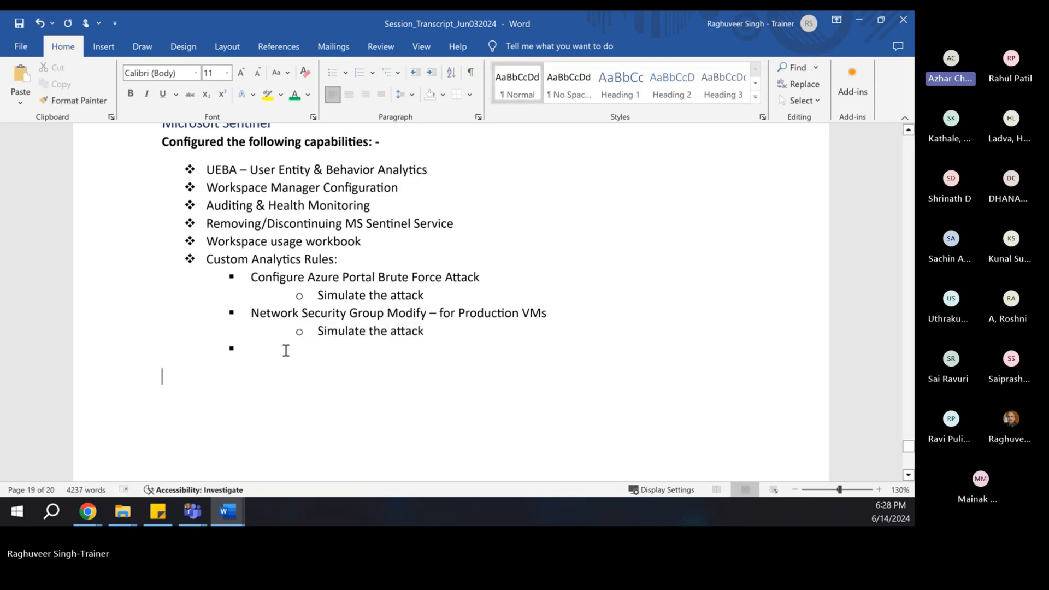
left_click(286, 350)
type("Attempt to sign int")
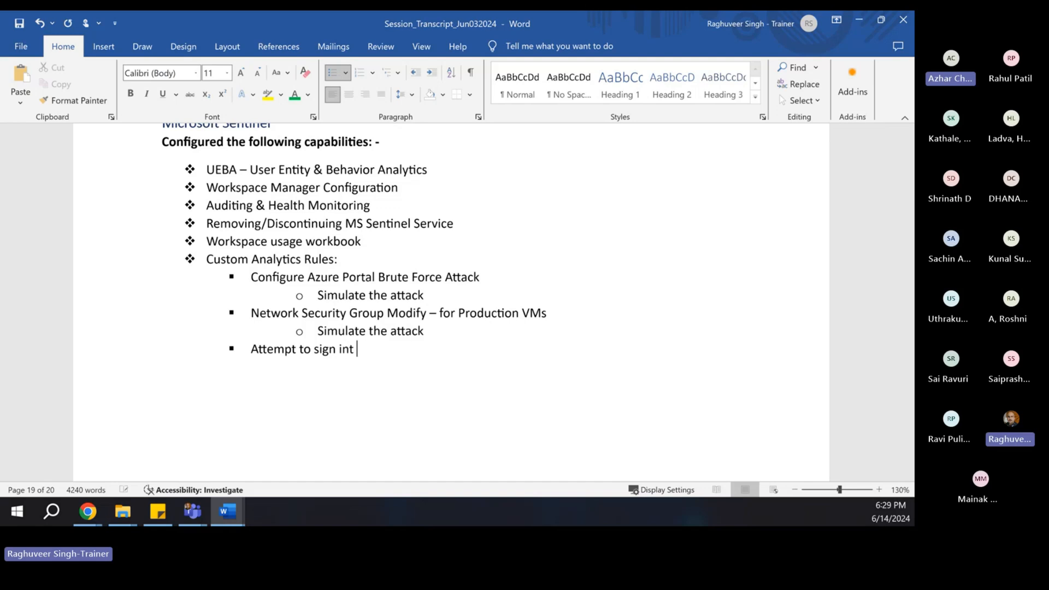
key("BackSpace")
key("BackSpace")
type("to disabled")
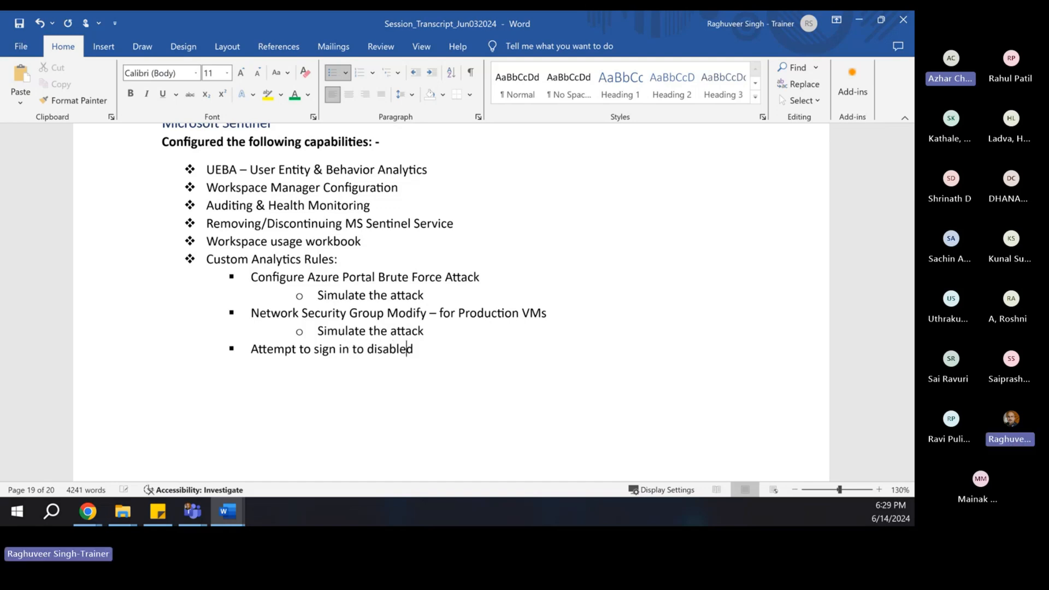
type(" accounts")
key("Return")
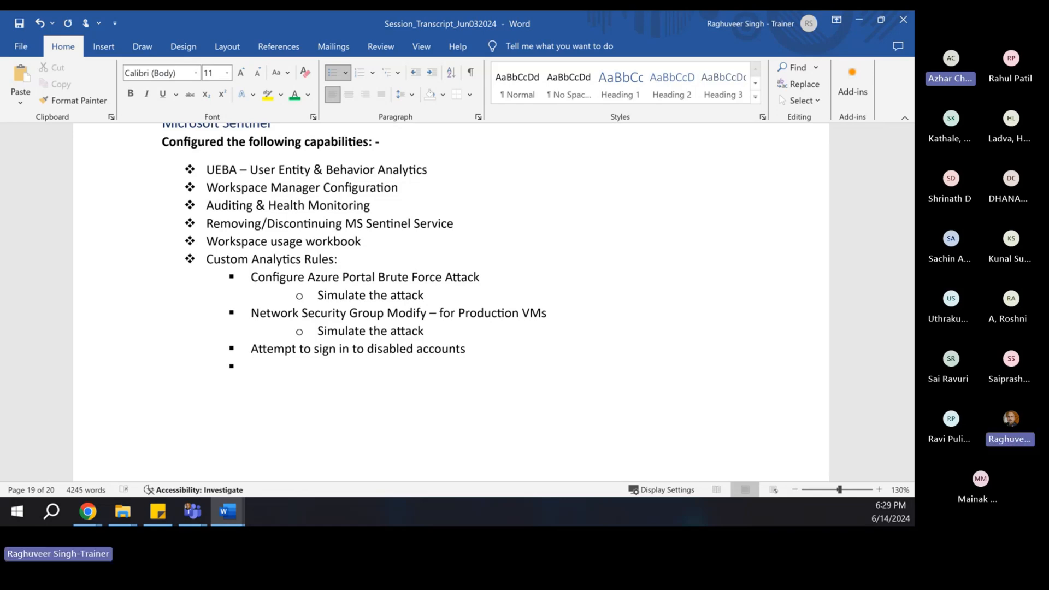
key("BackSpace")
key("BackSpace")
- Give the new rule an indented 'Simulate the attack' sub-bullet
left_click_drag(315, 328, 469, 350)
left_click(436, 331)
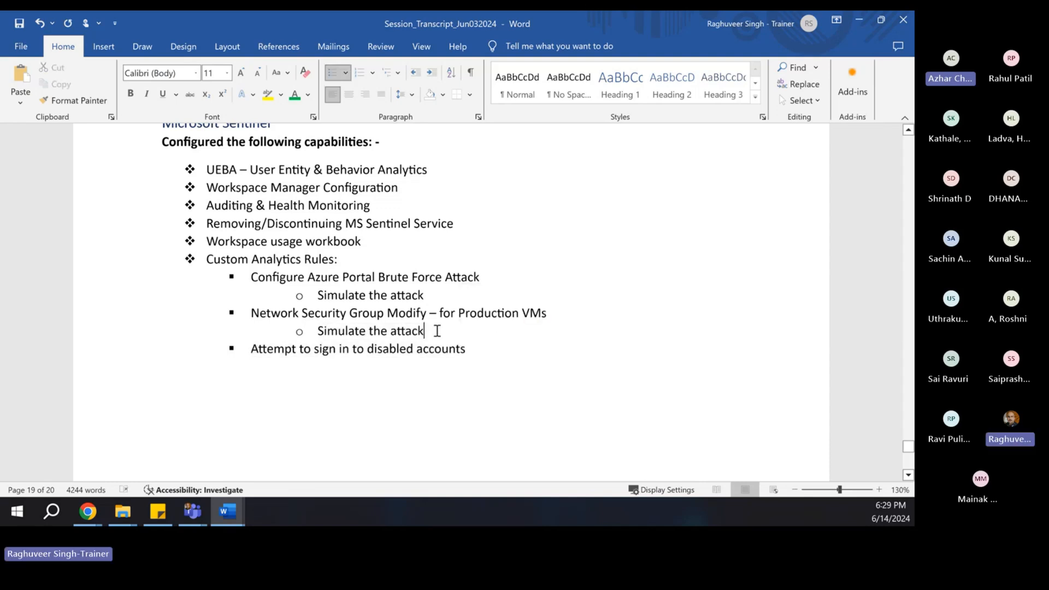
left_click_drag(314, 331, 432, 332)
key("ctrl+c")
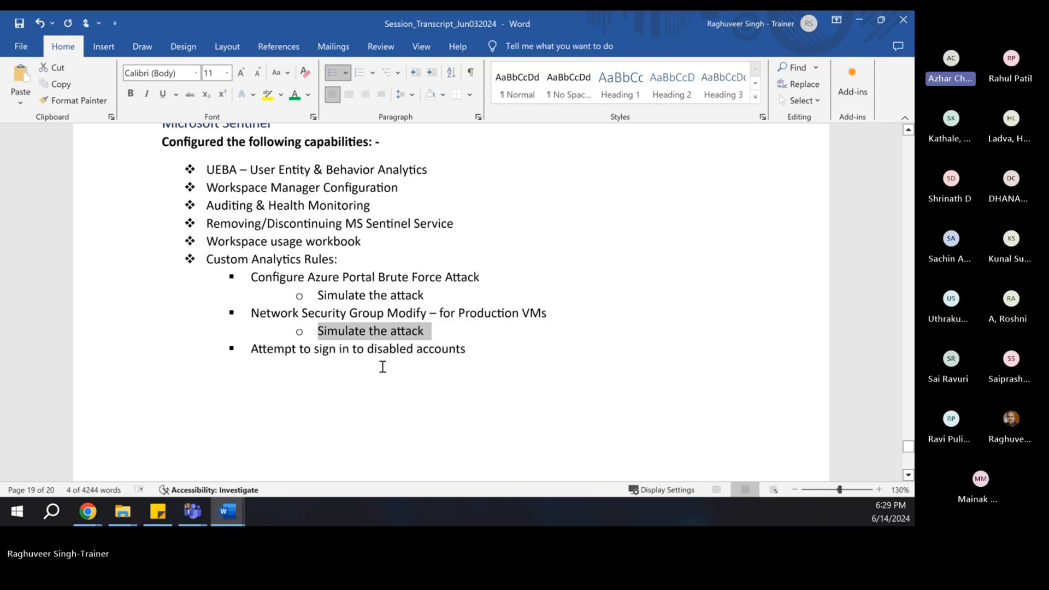
left_click(385, 361)
key("ctrl+v")
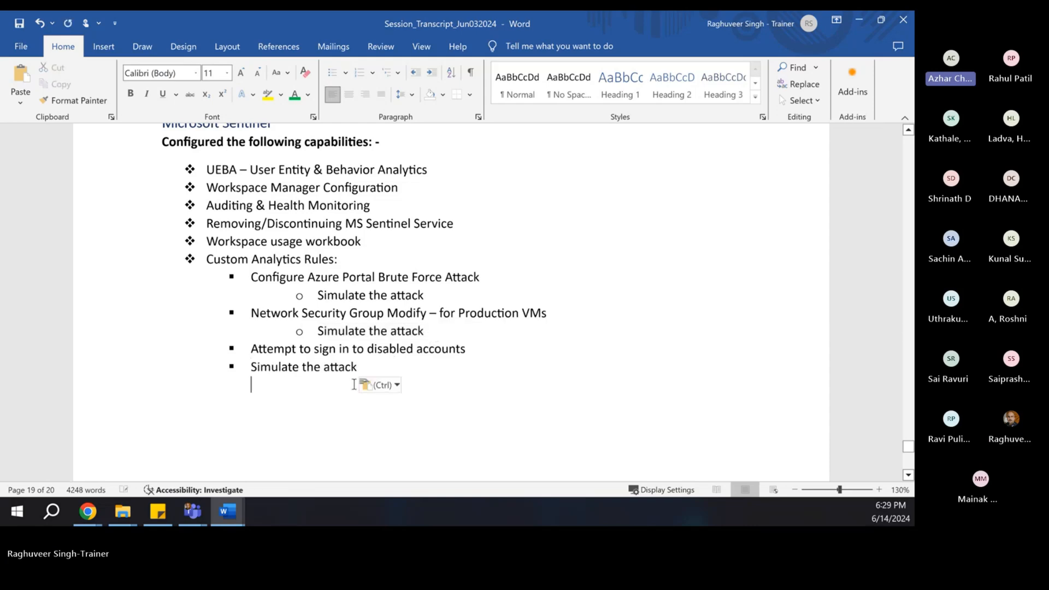
left_click(327, 331)
left_click(74, 100)
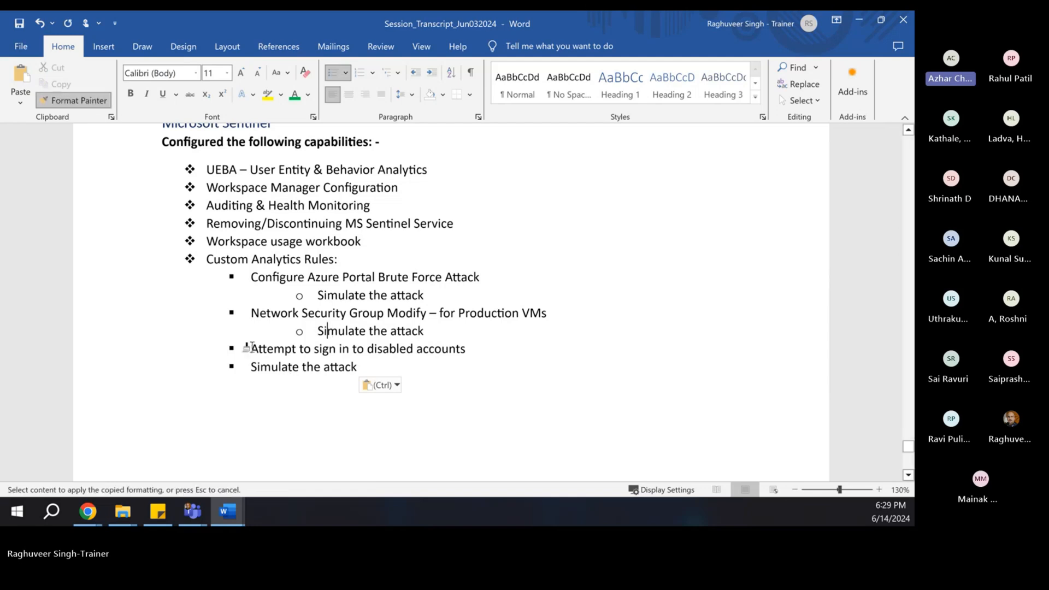
left_click_drag(246, 369, 358, 367)
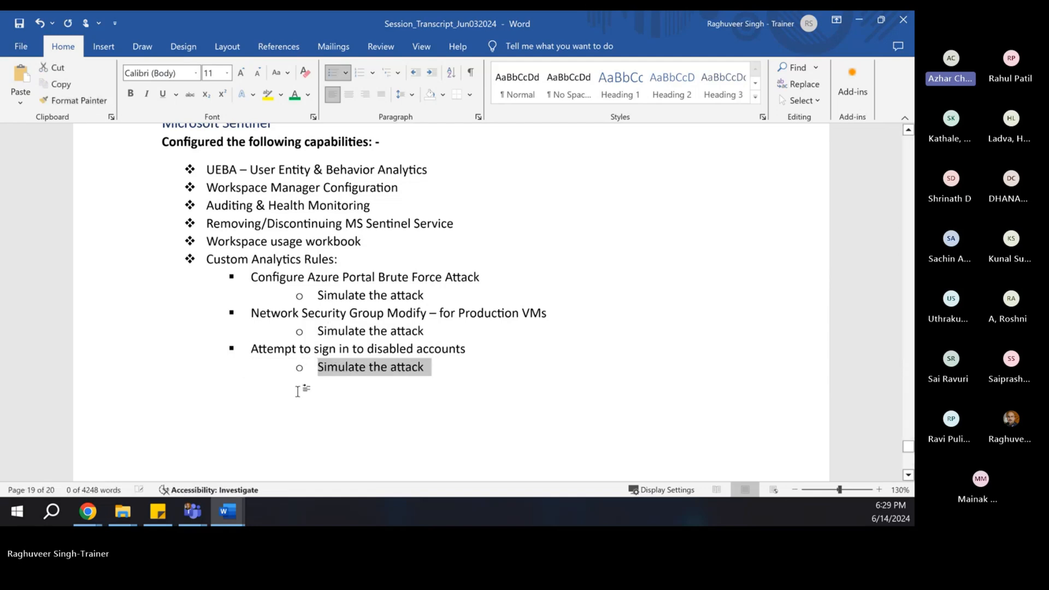
left_click(304, 391)
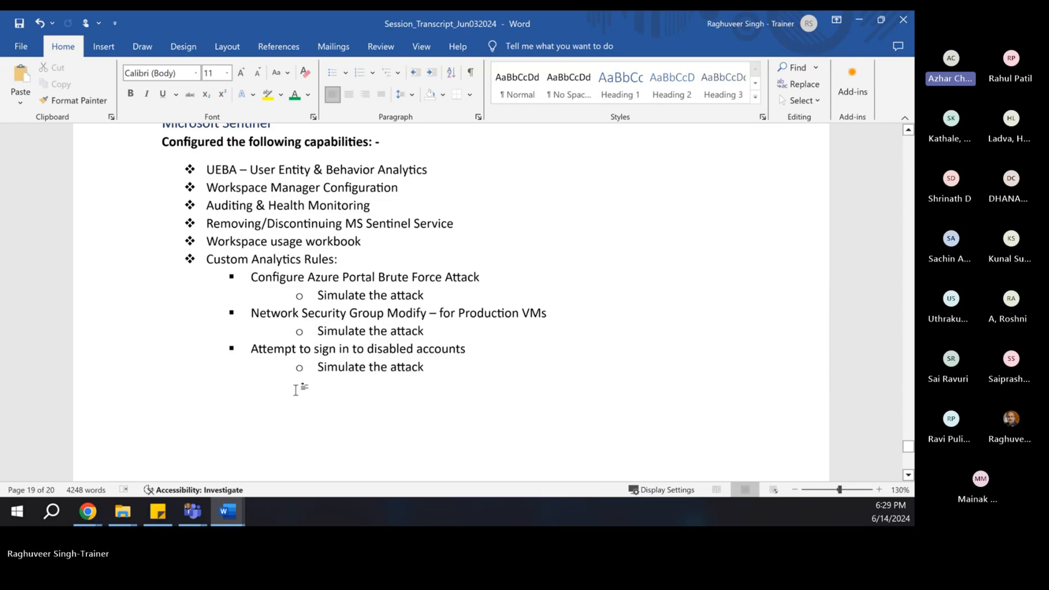
scroll(331, 407, "down", 1)
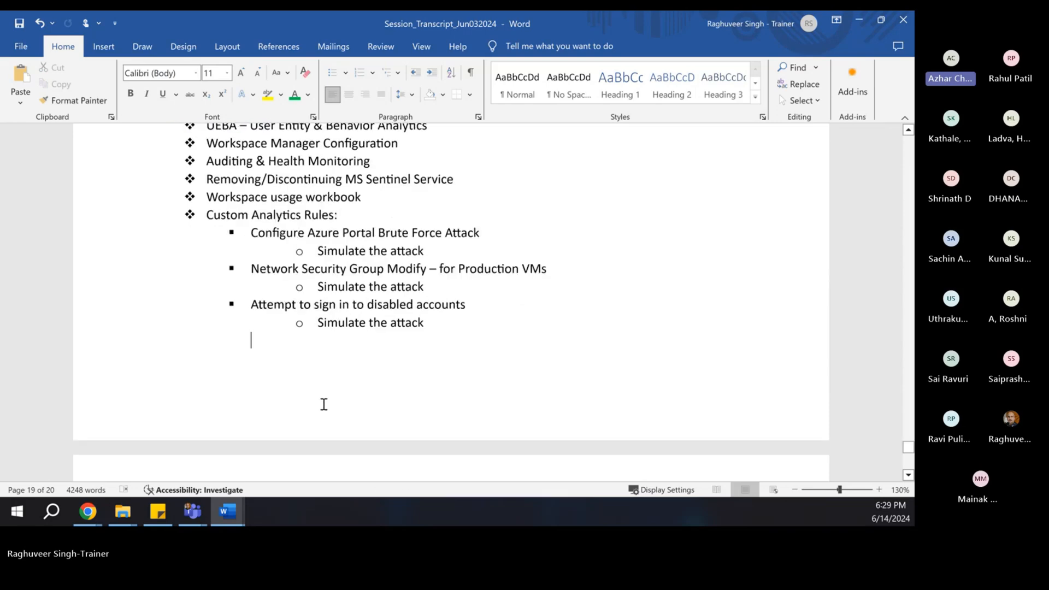
scroll(300, 382, "up", 1)
scroll(293, 356, "down", 1)
scroll(293, 340, "up", 2)
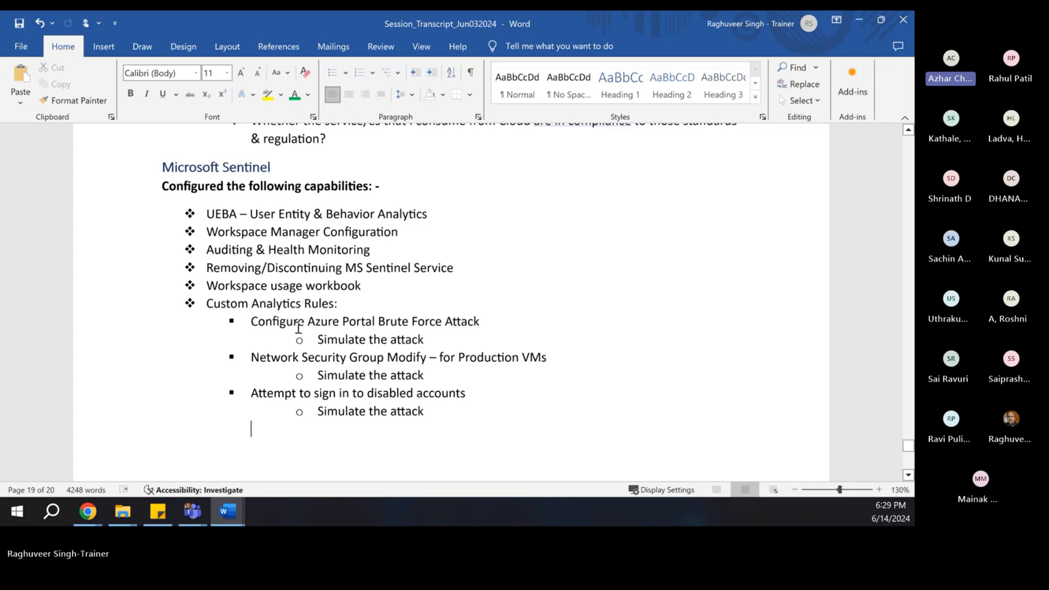
scroll(284, 325, "up", 3)
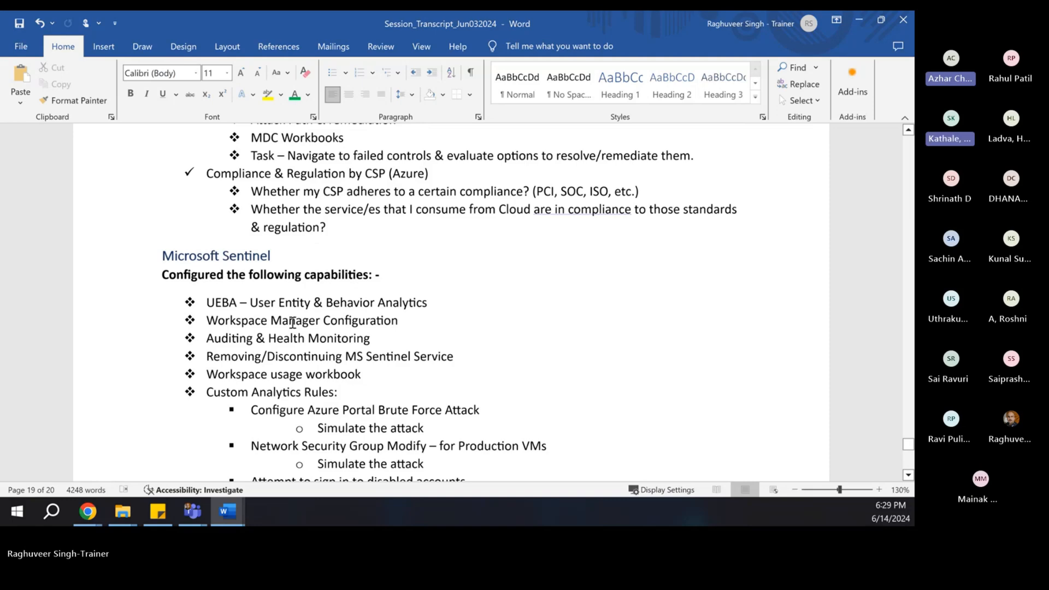
scroll(295, 325, "up", 6)
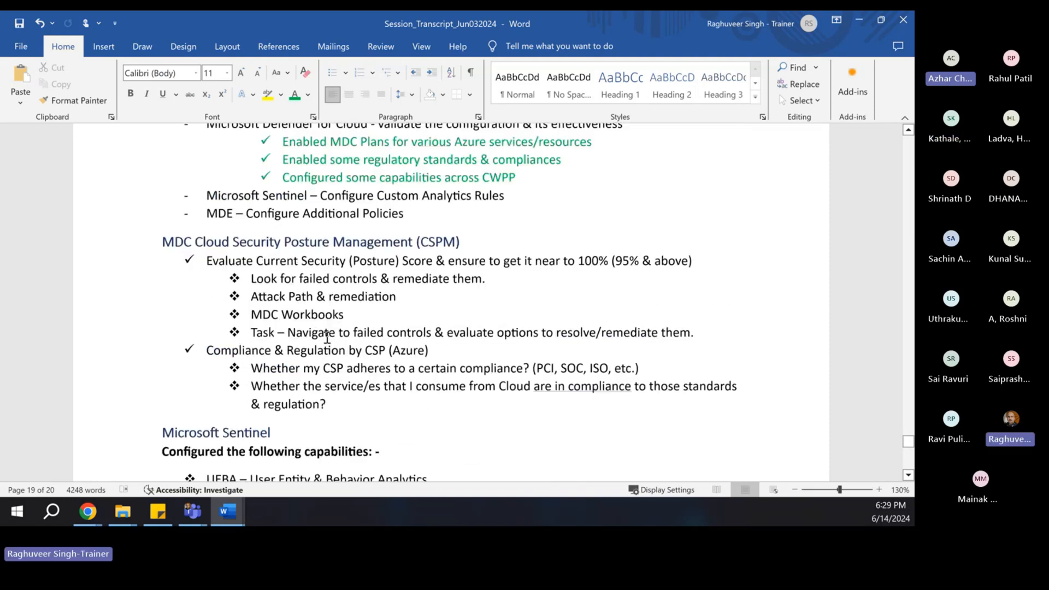
scroll(318, 332, "up", 3)
scroll(218, 307, "up", 2)
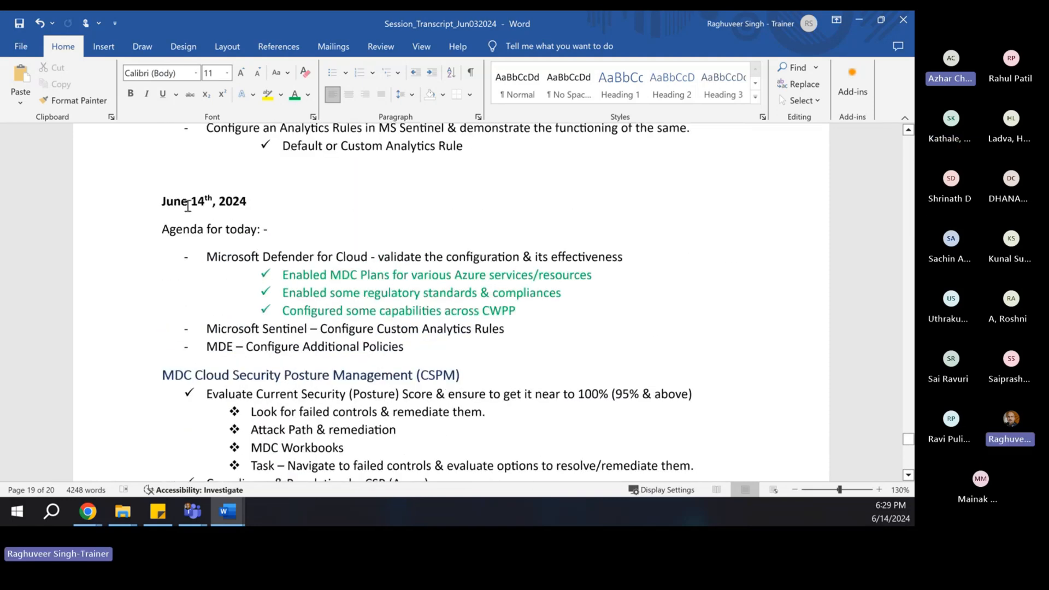
scroll(214, 243, "down", 2)
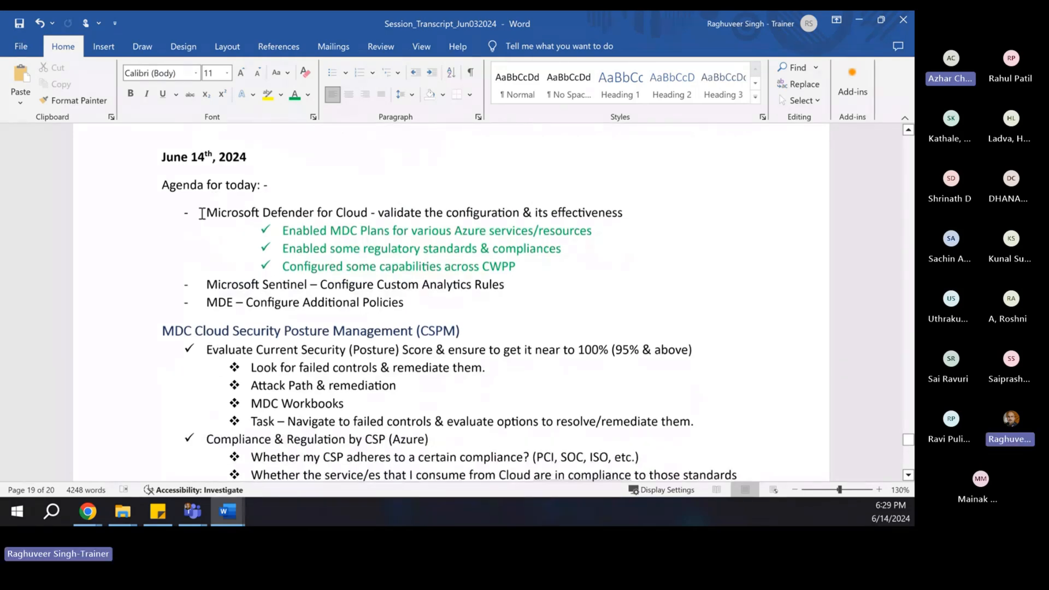
scroll(226, 245, "down", 1)
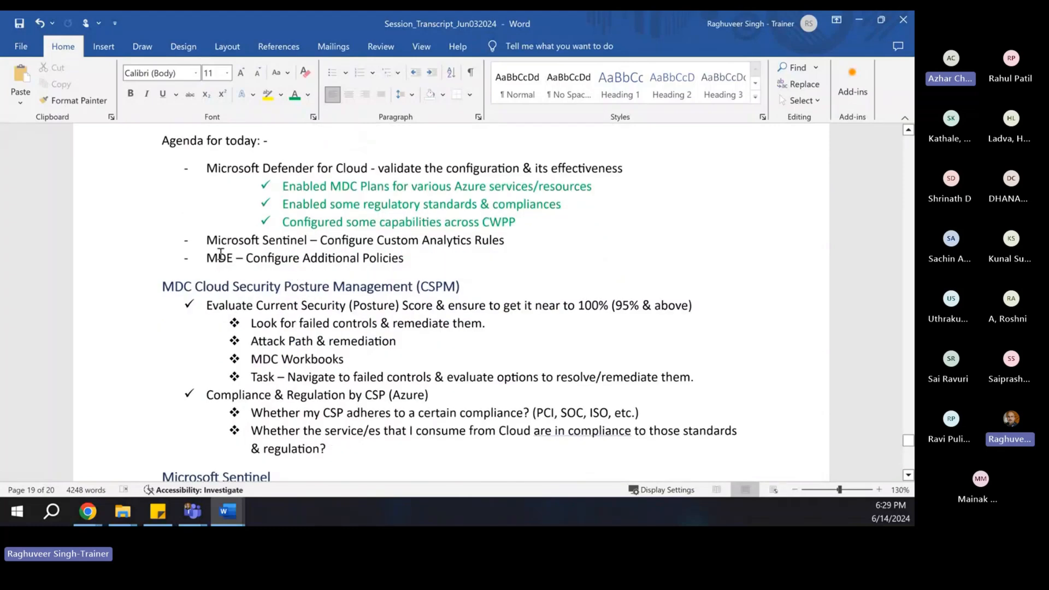
left_click_drag(207, 258, 233, 258)
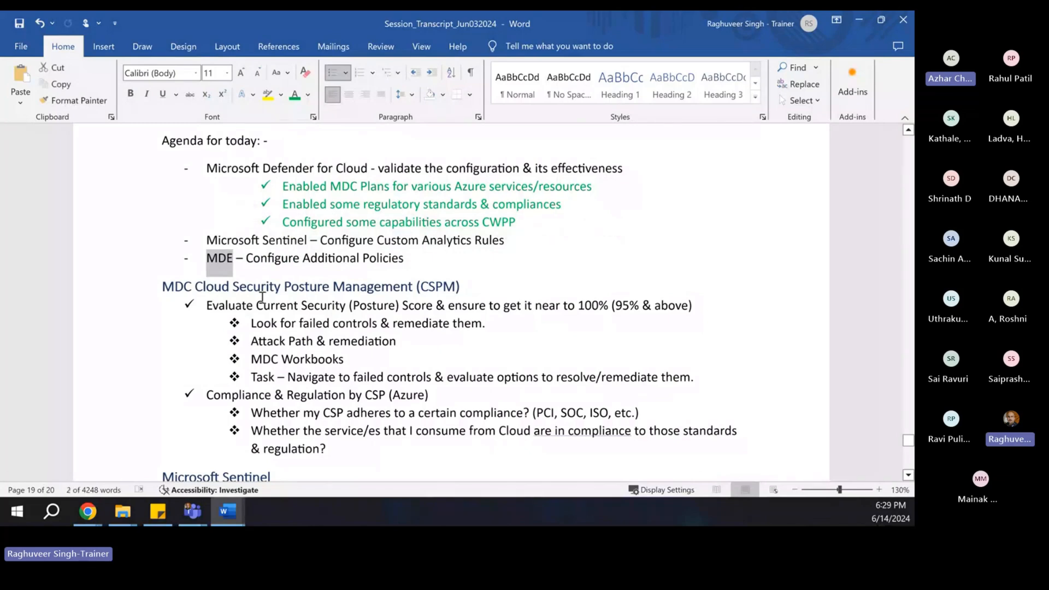
scroll(261, 296, "down", 7)
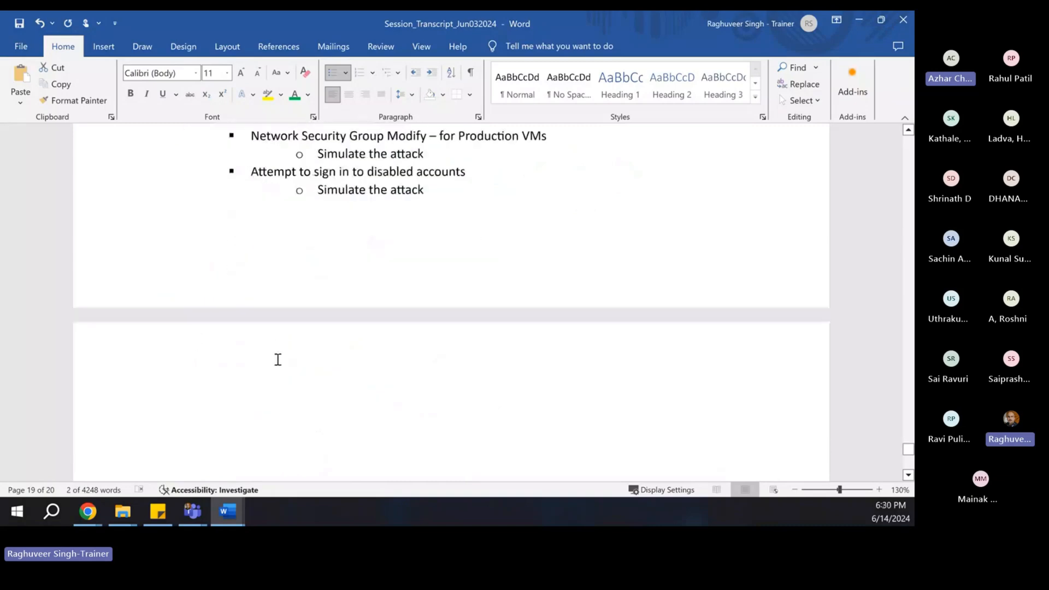
scroll(289, 313, "up", 3)
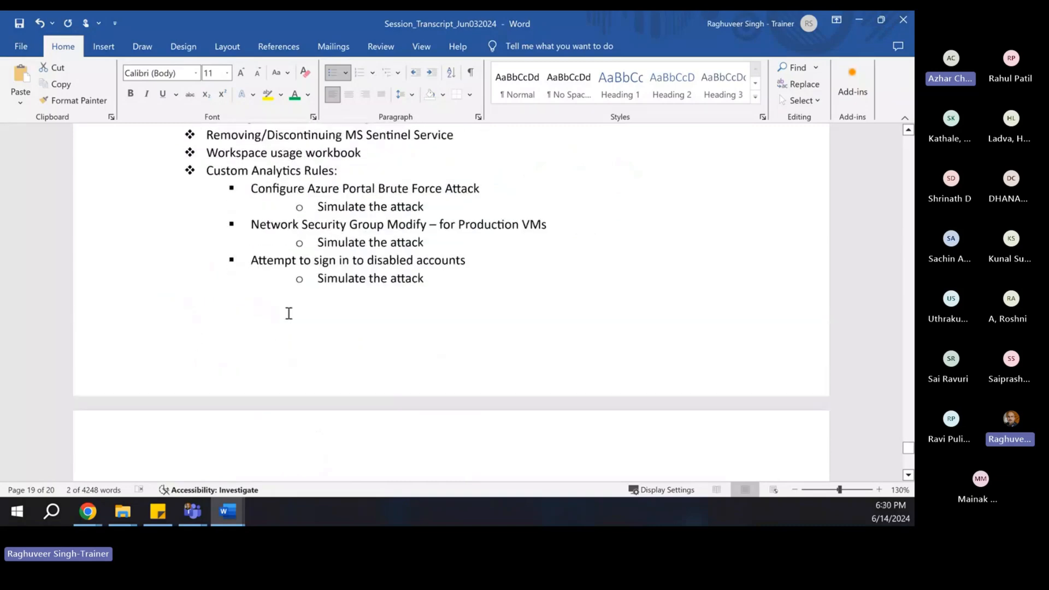
left_click(218, 323)
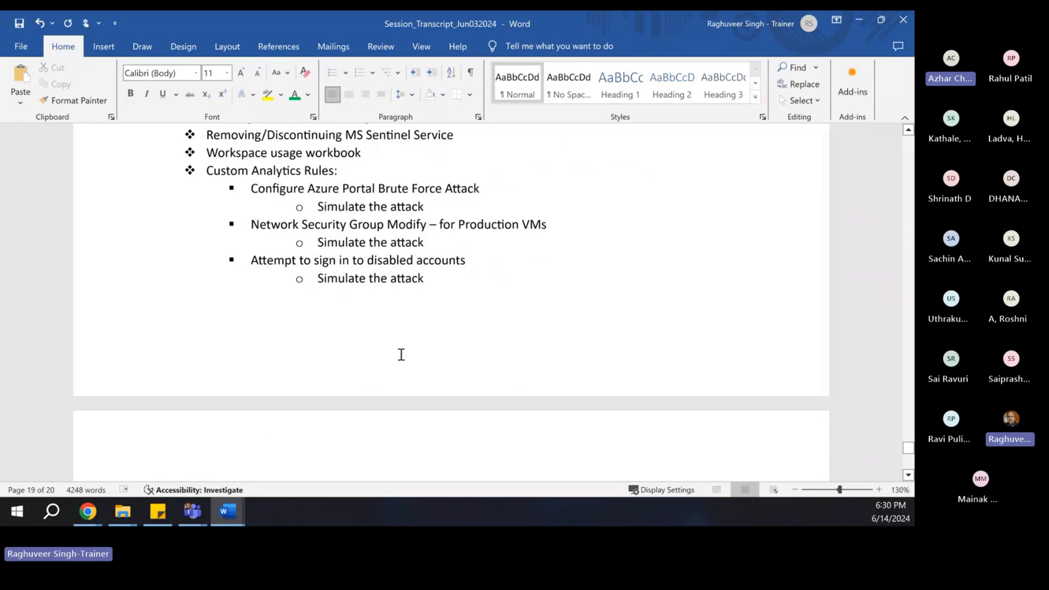
scroll(286, 393, "up", 5)
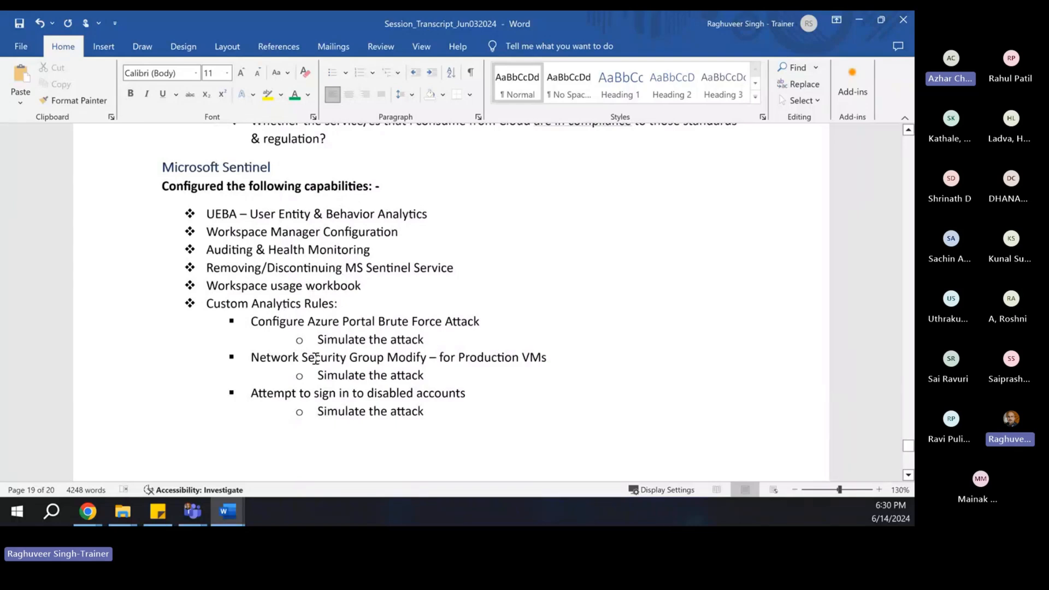
scroll(315, 358, "down", 3)
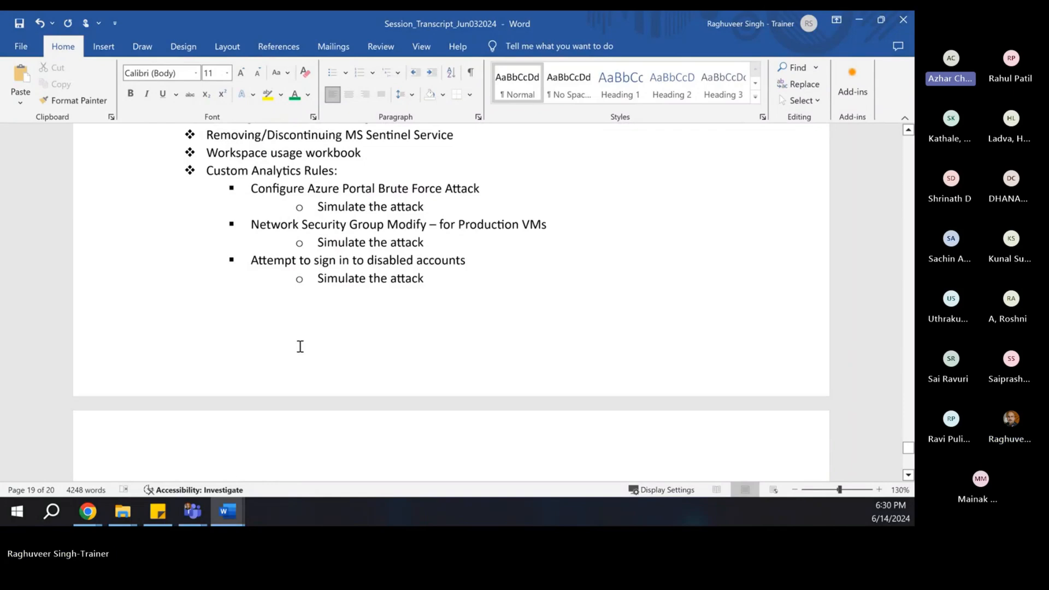
scroll(299, 347, "down", 2)
- Type the heading 'Microsoft Defender for Endpoint' on page 20
type("Microsof")
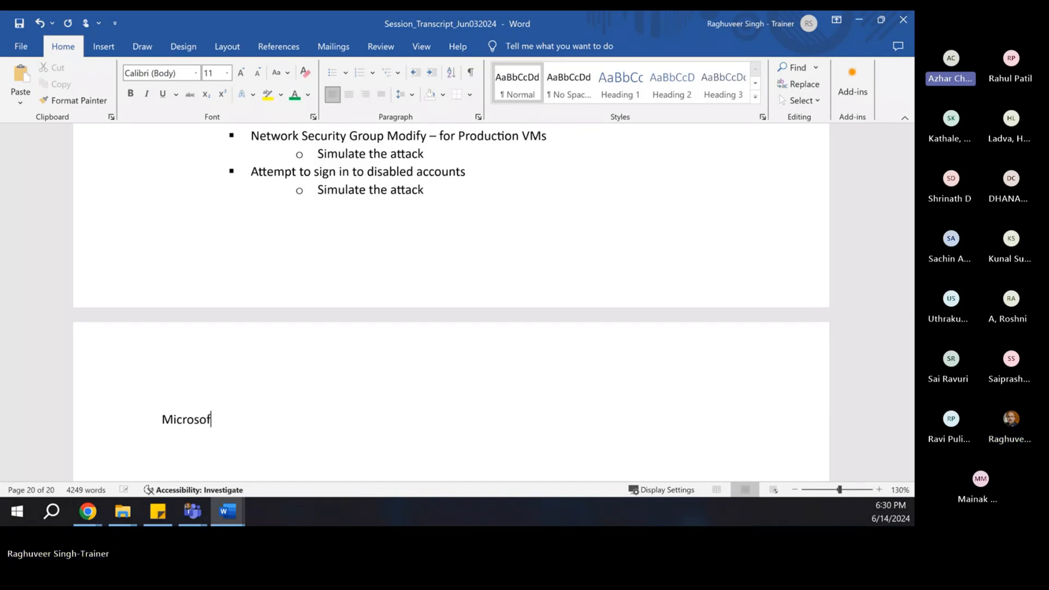
type("t Defnder f")
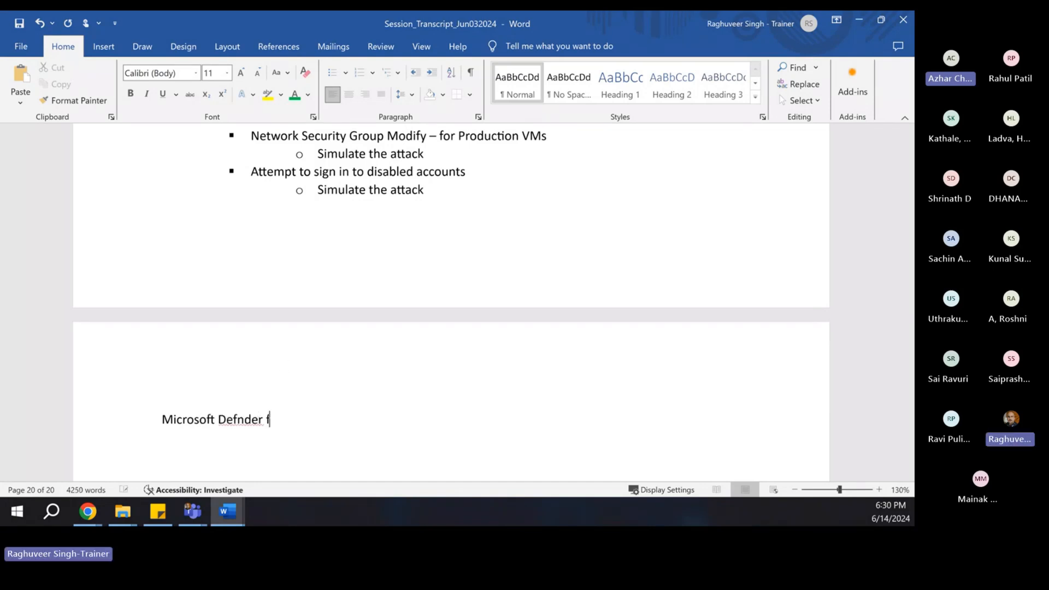
key("BackSpace")
key("BackSpace")
key("BackSpace")
key("BackSpace")
key("BackSpace")
key("BackSpace")
type("end")
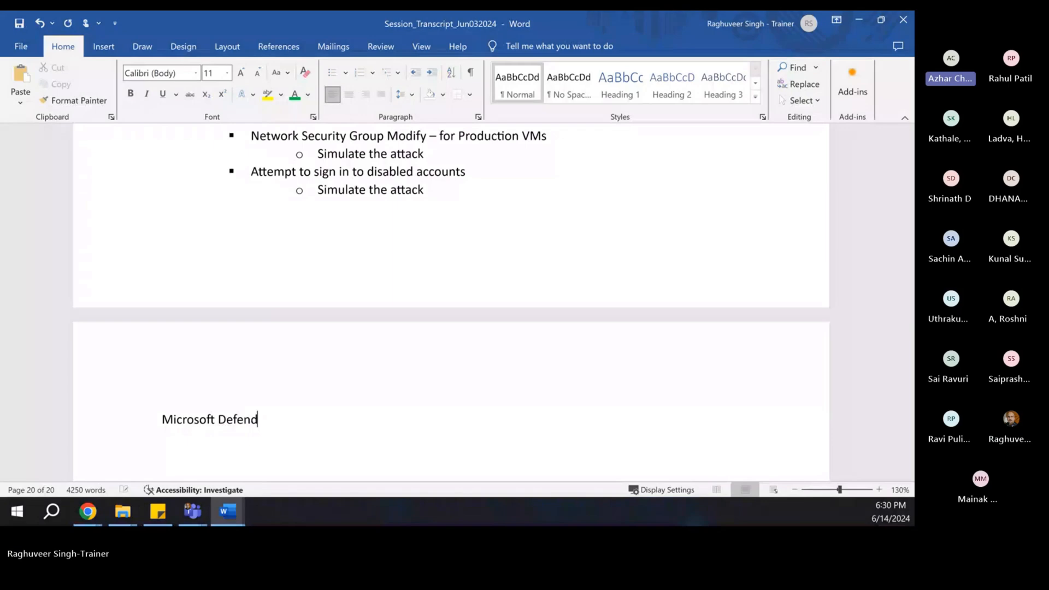
type("er for Edp")
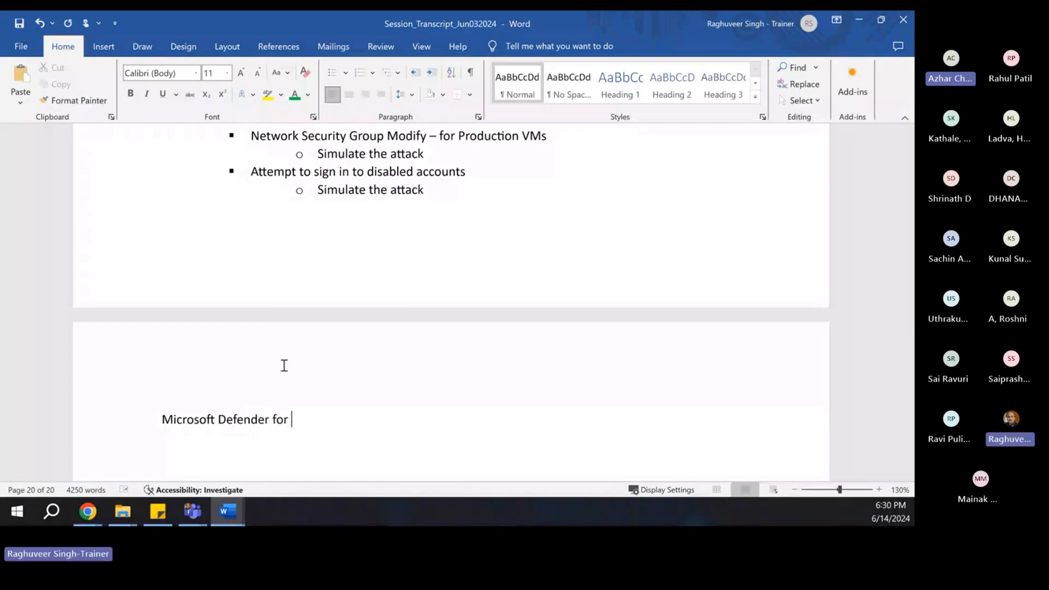
key("BackSpace")
key("BackSpace")
type("ndpoint")
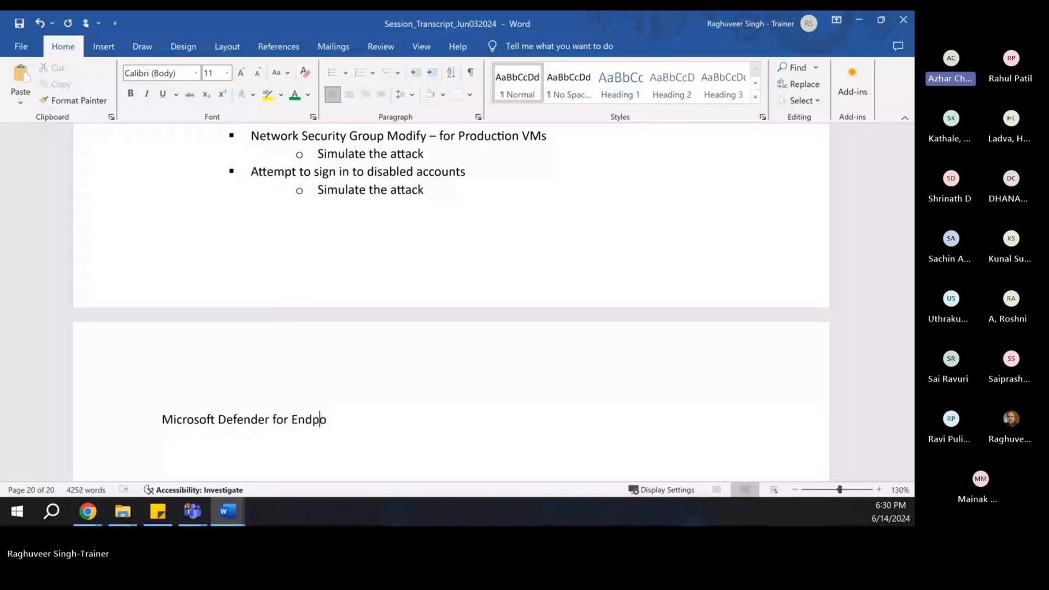
key("Return")
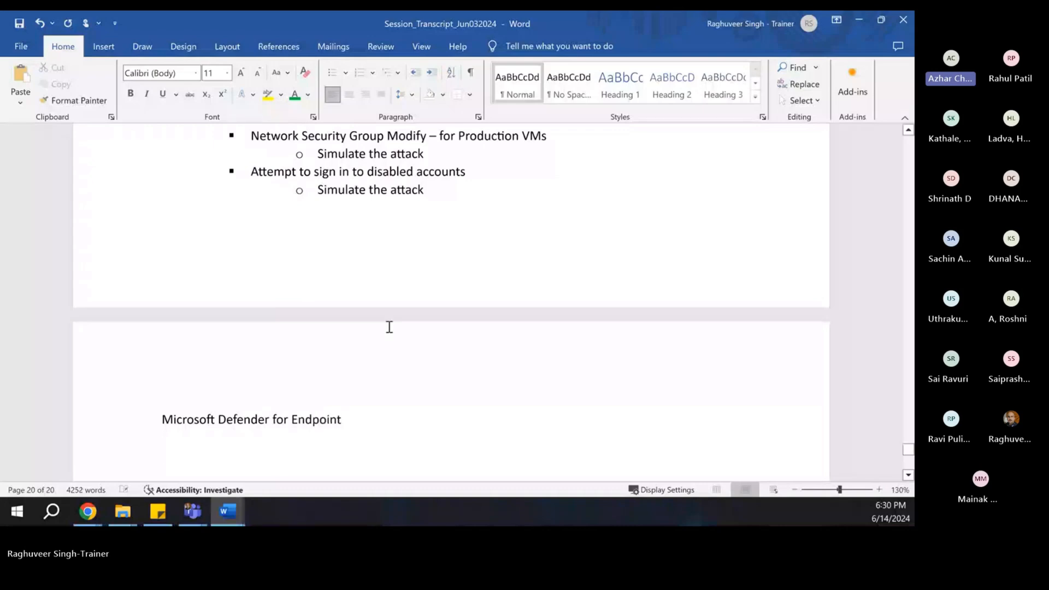
scroll(344, 320, "up", 6)
- Copy the Microsoft Sentinel heading's formatting onto the new heading with Format Painter
left_click(207, 257)
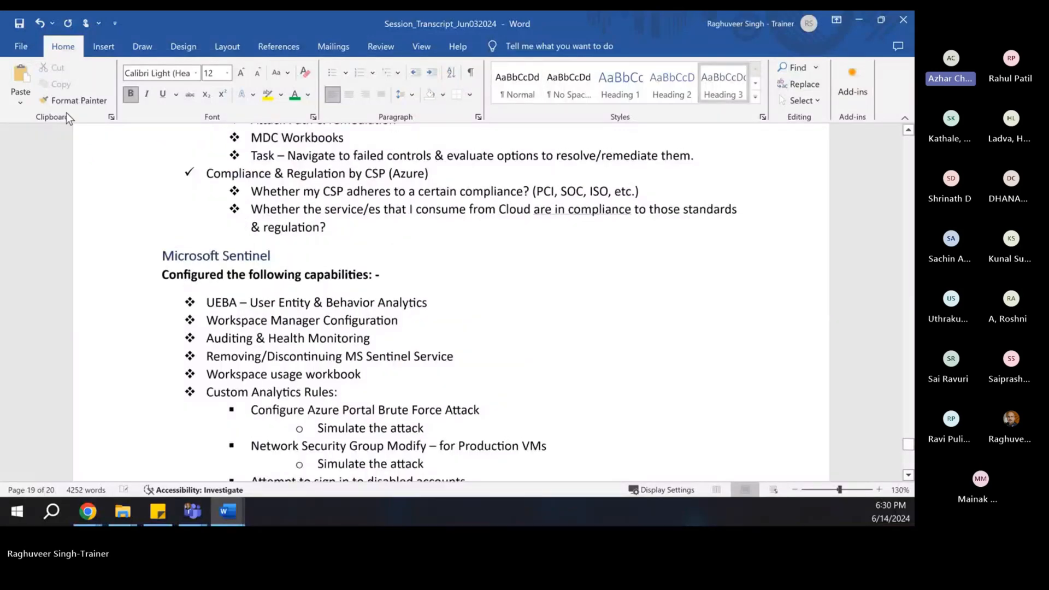
left_click(68, 103)
scroll(169, 351, "down", 5)
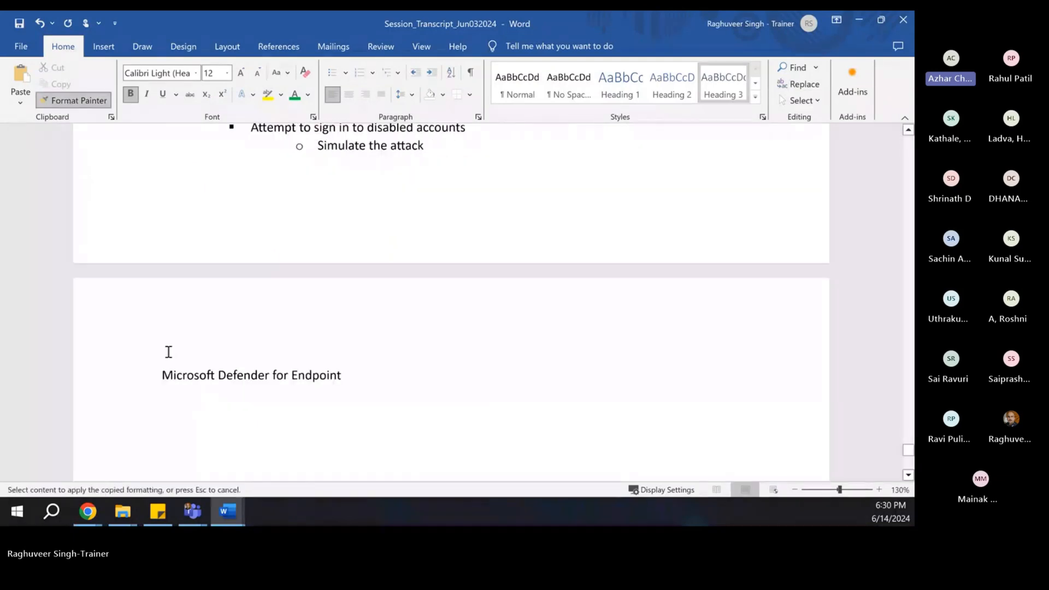
left_click_drag(160, 375, 355, 371)
left_click(293, 407)
scroll(290, 337, "up", 8)
scroll(290, 337, "down", 7)
- Make the empty line under the heading a checkmark bullet, after trying round and square bullets
scroll(292, 337, "down", 2)
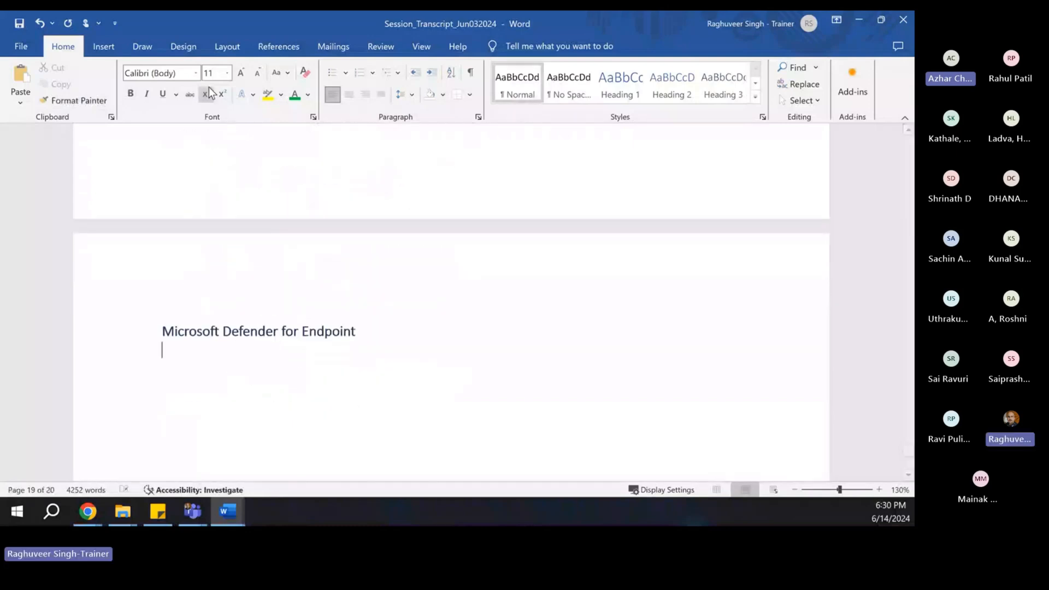
left_click(331, 72)
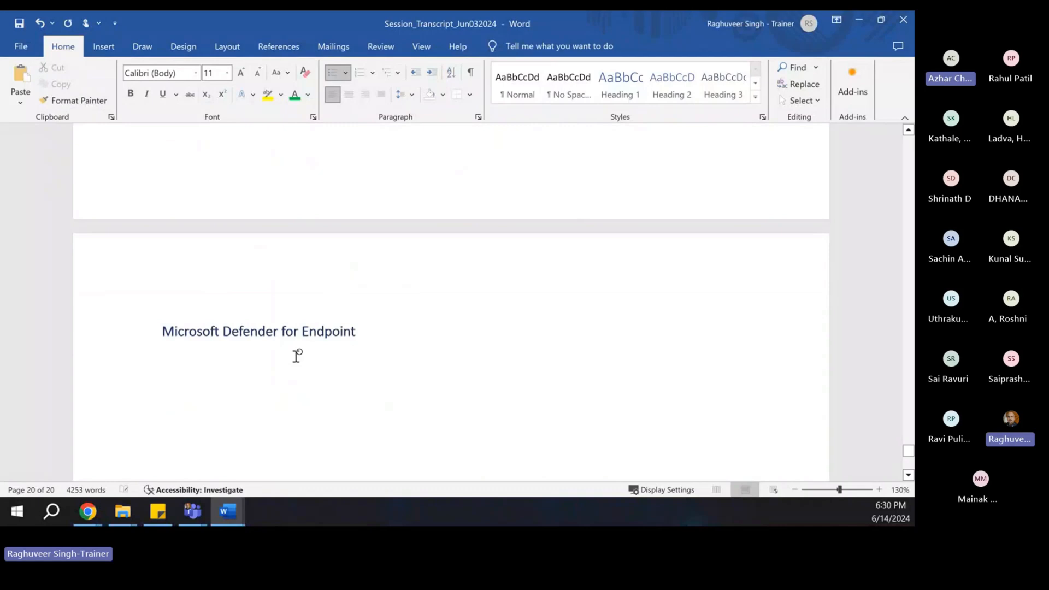
key("ctrl+z")
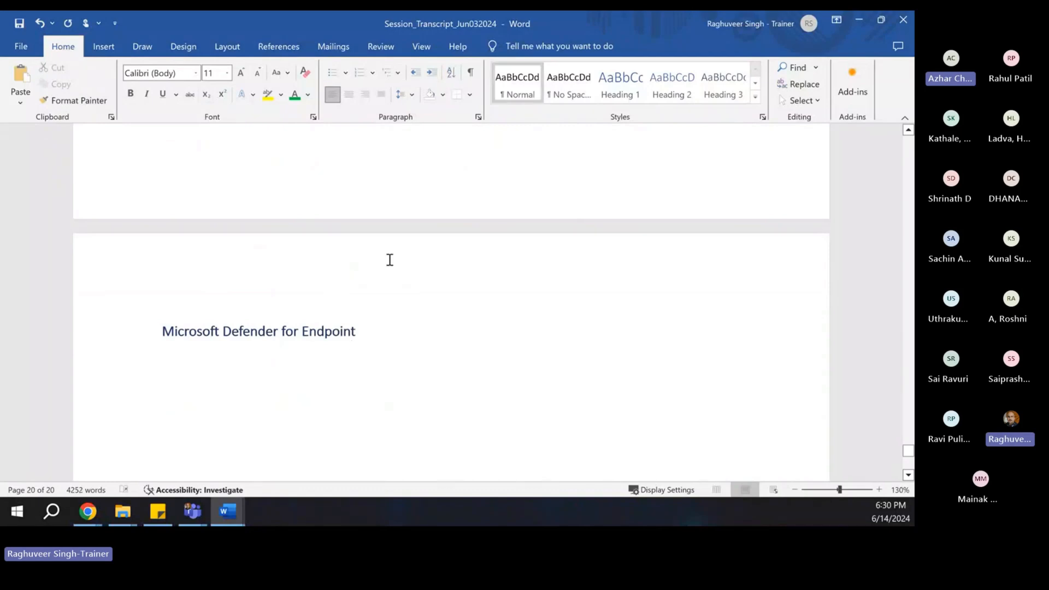
left_click(348, 73)
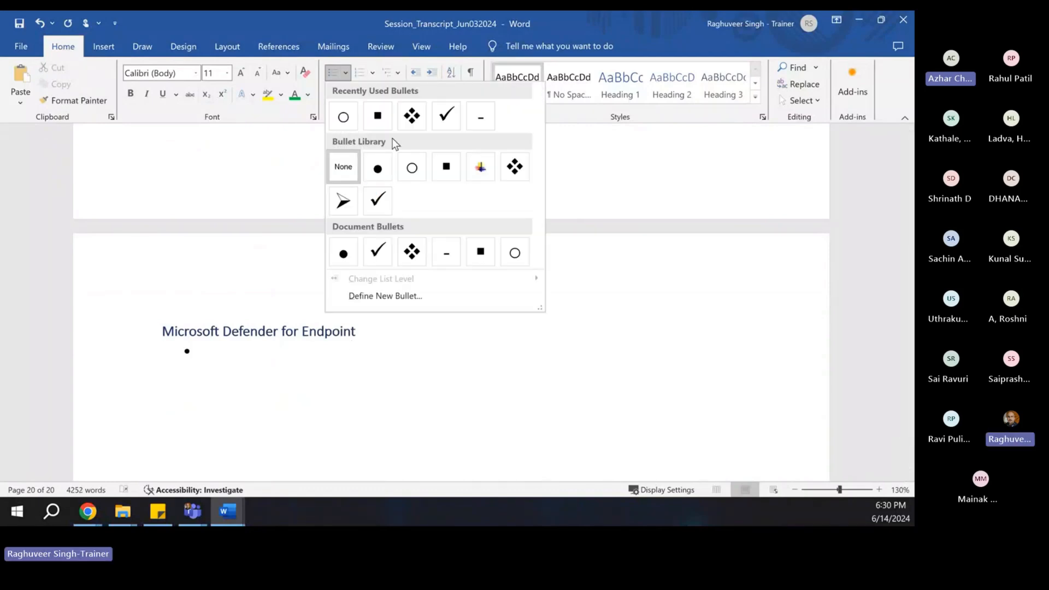
left_click(376, 161)
scroll(401, 260, "up", 8)
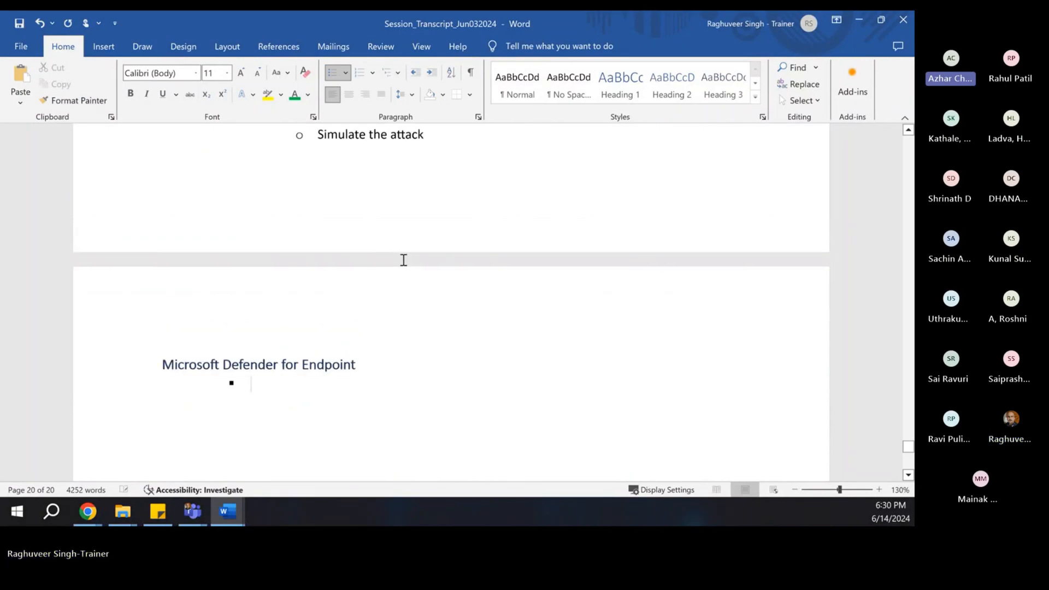
scroll(273, 275, "down", 10)
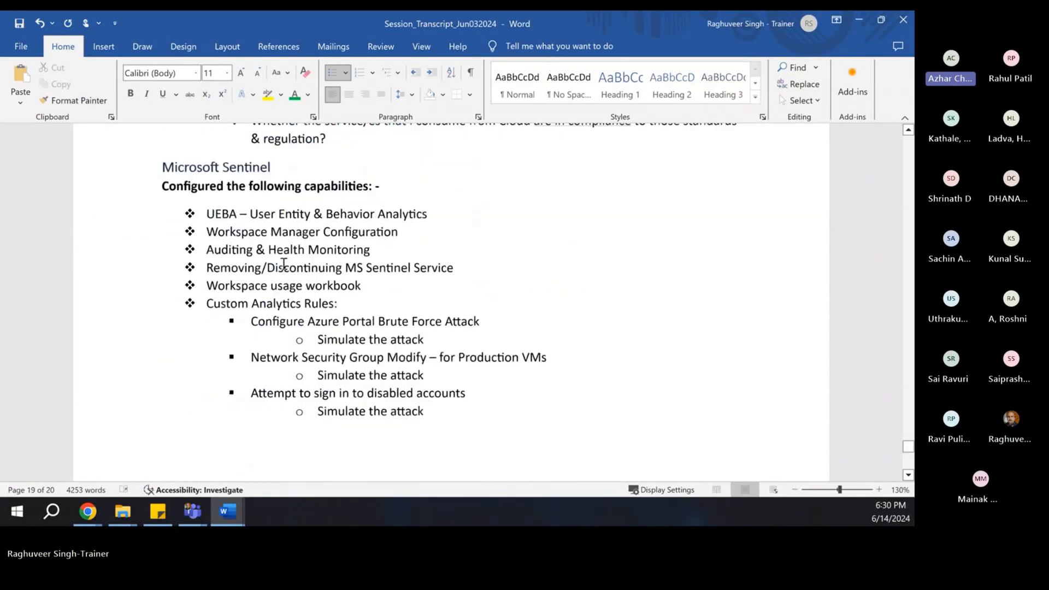
left_click(345, 72)
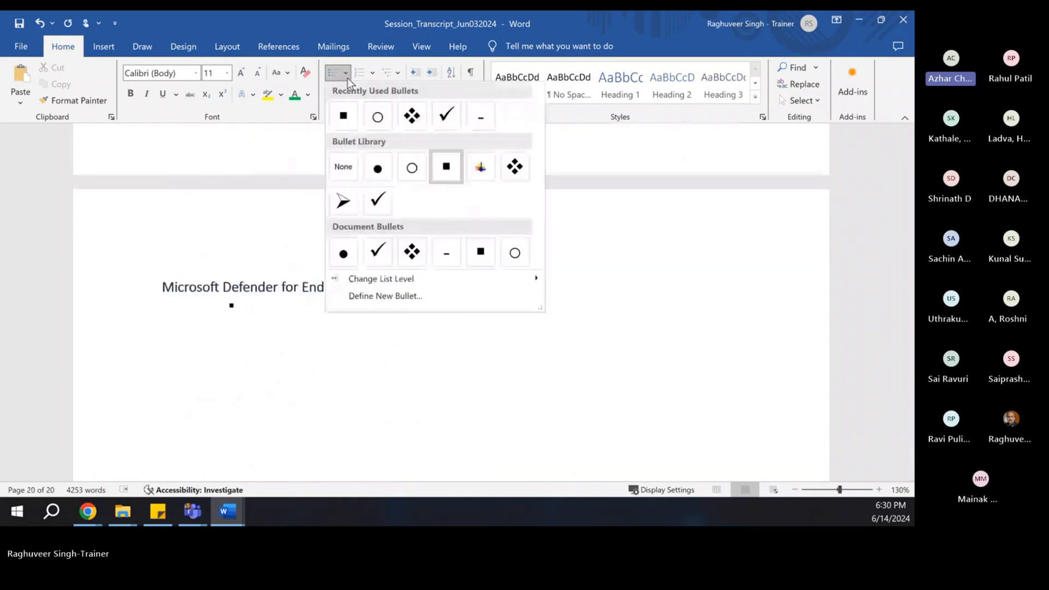
left_click(377, 202)
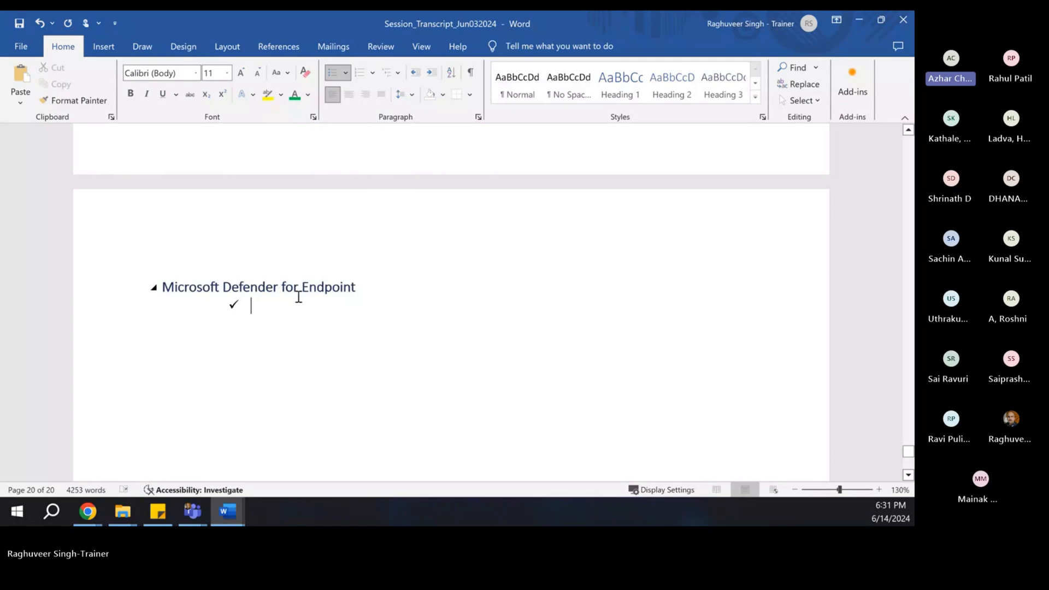
- Type the check-marked items 'Compliance Policy' and 'Attack Surface Reduction Policy', fixing typos
type("Compliance po")
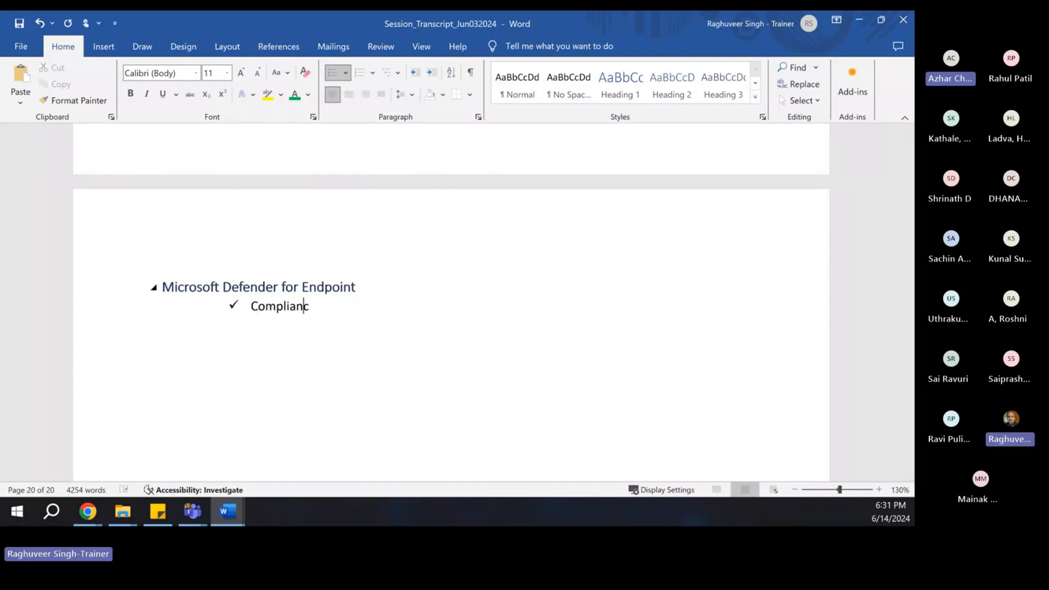
key("BackSpace")
key("BackSpace")
type("Policy")
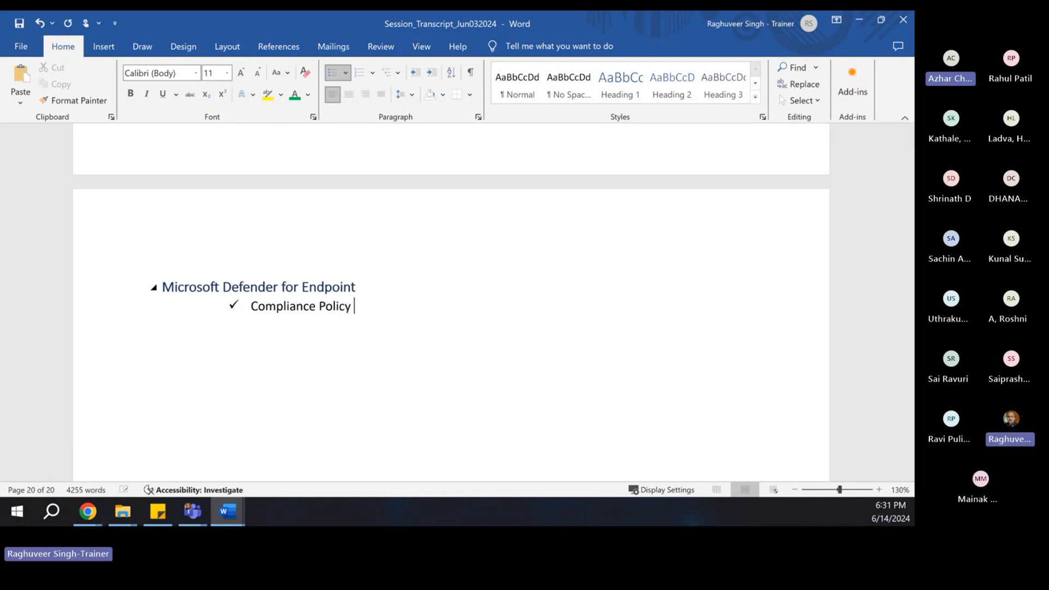
key("Return")
type("Attack Su")
type("rface Redunct")
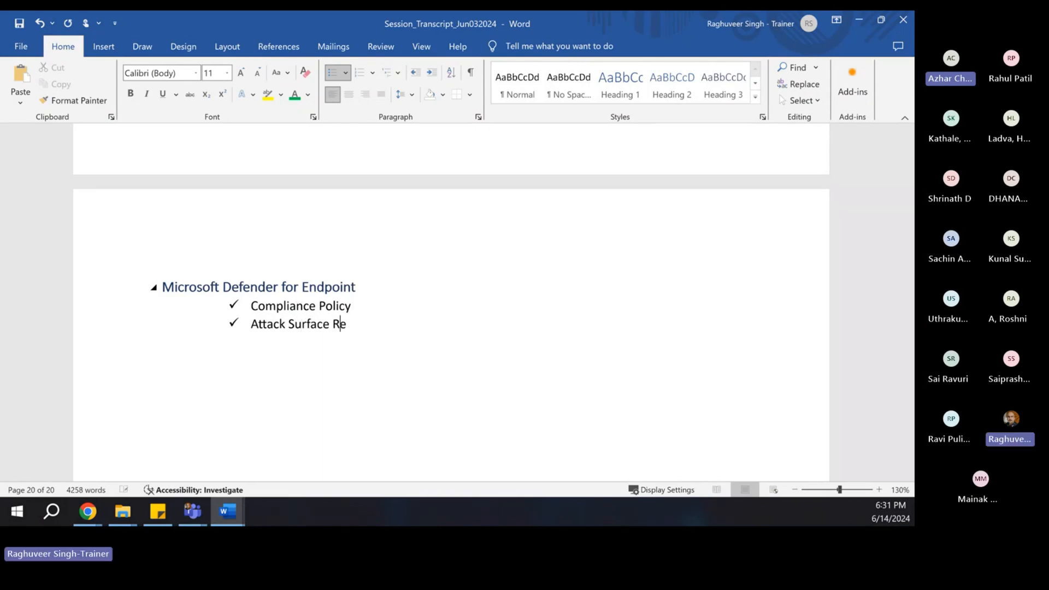
type("ion")
key("BackSpace")
key("BackSpace")
key("BackSpace")
key("BackSpace")
key("BackSpace")
key("BackSpace")
type("ct")
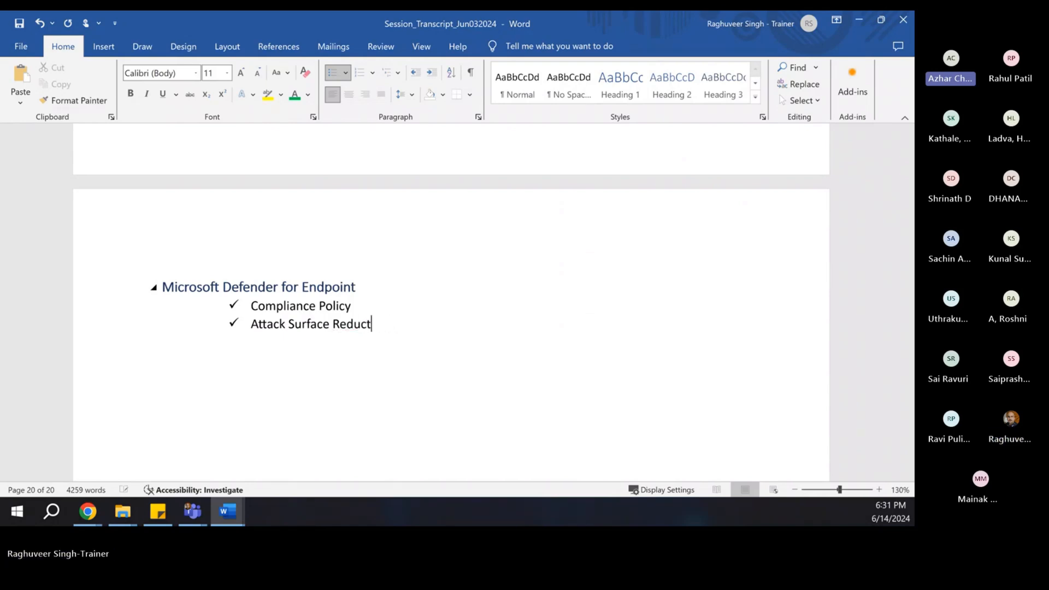
type("ion Policy")
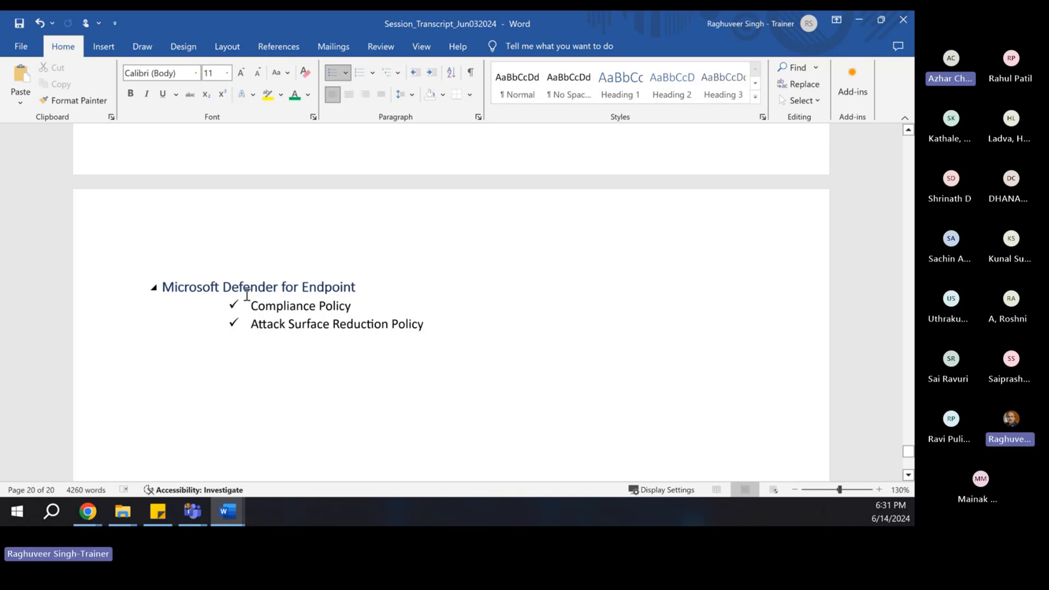
scroll(367, 326, "up", 2)
scroll(367, 326, "down", 2)
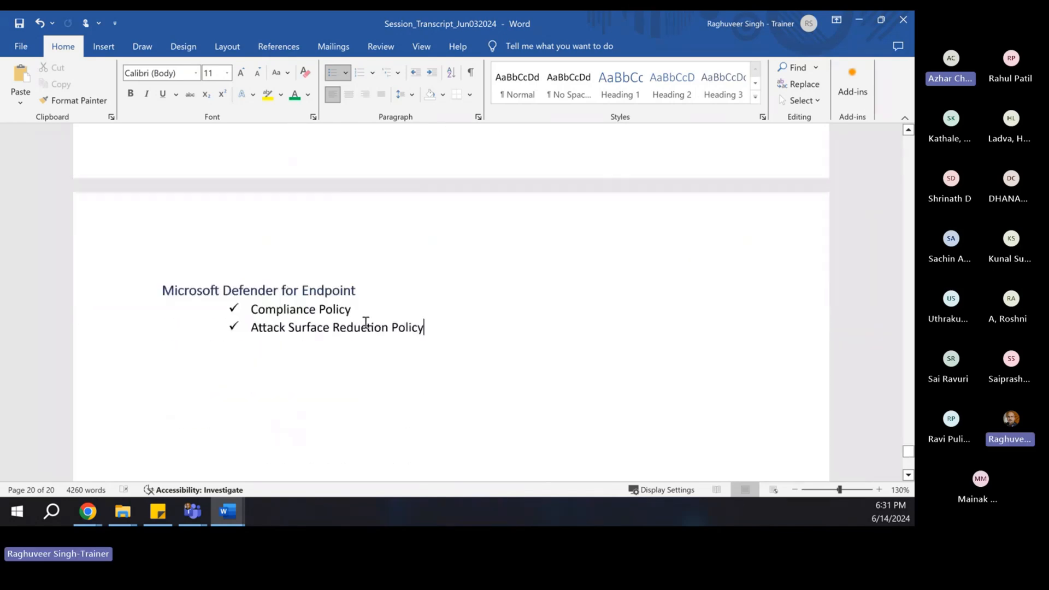
scroll(303, 381, "down", 1)
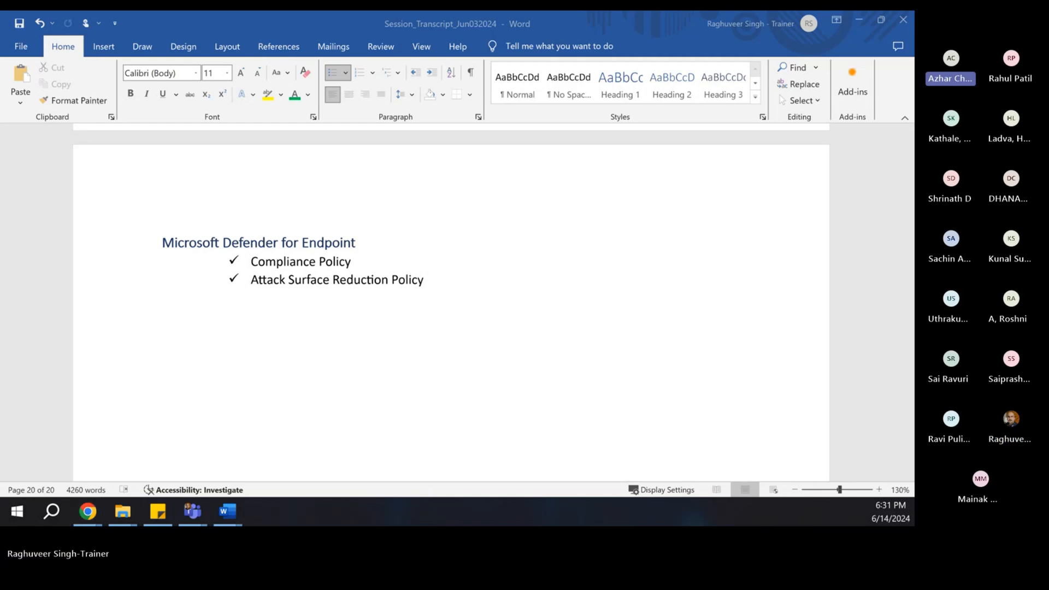
- Set the Teams meeting aside, close the stalled sign-in tab and return to the Intune home tab
left_click(727, 35)
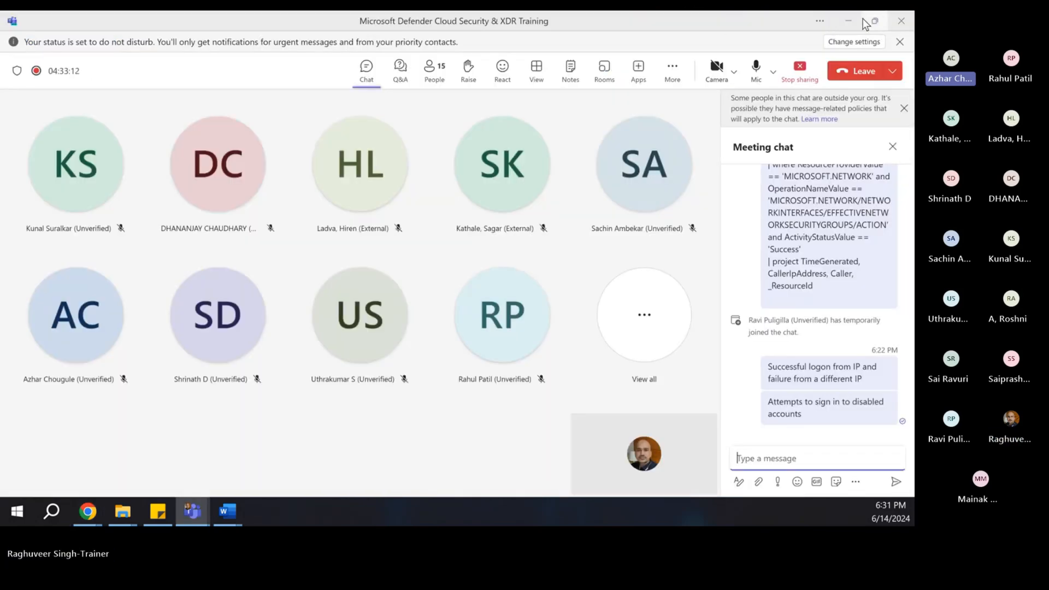
left_click(852, 20)
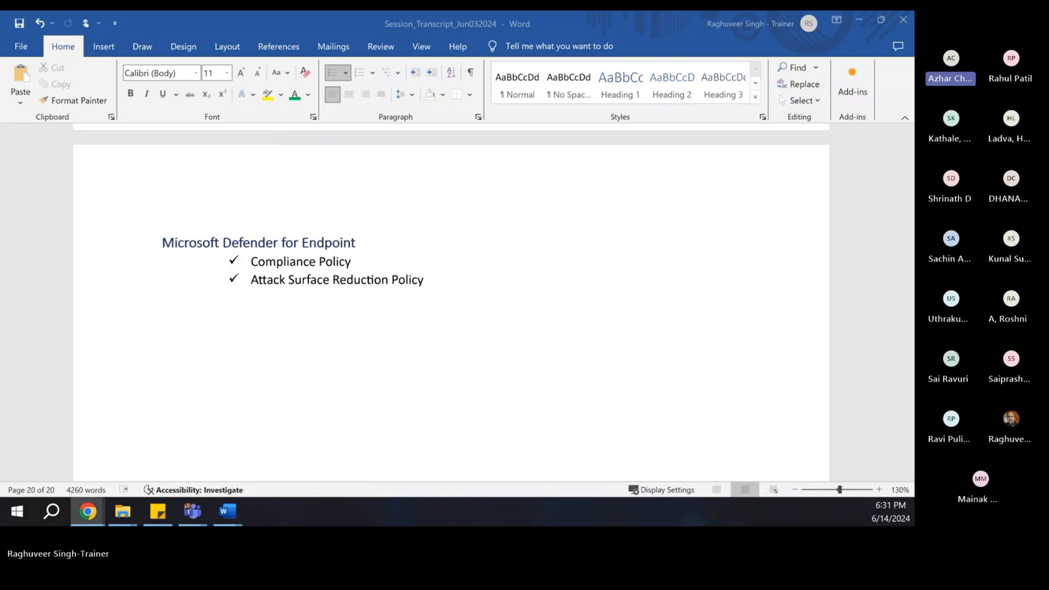
left_click(88, 511)
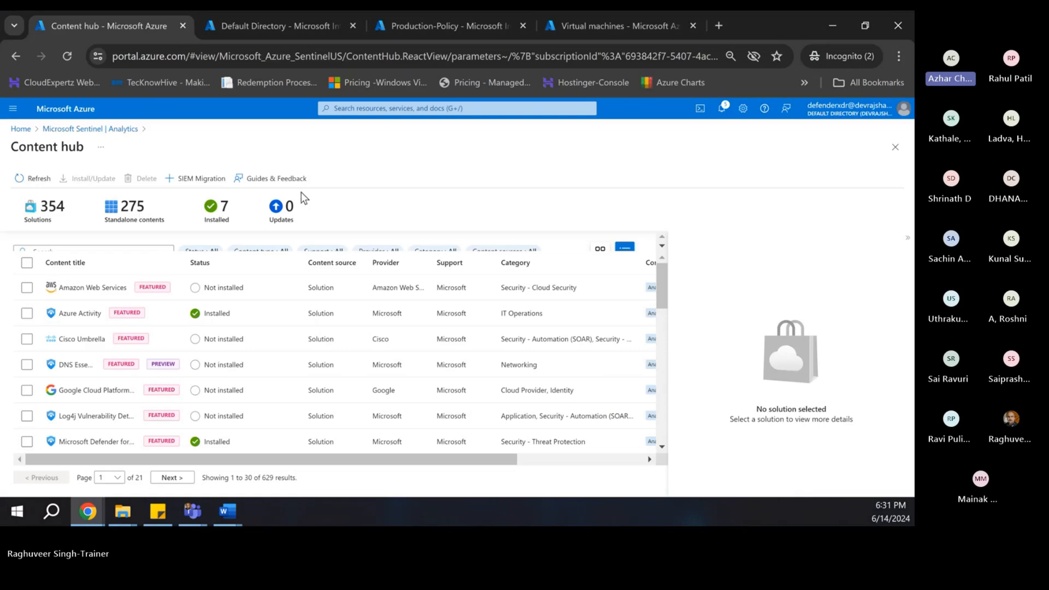
left_click(253, 26)
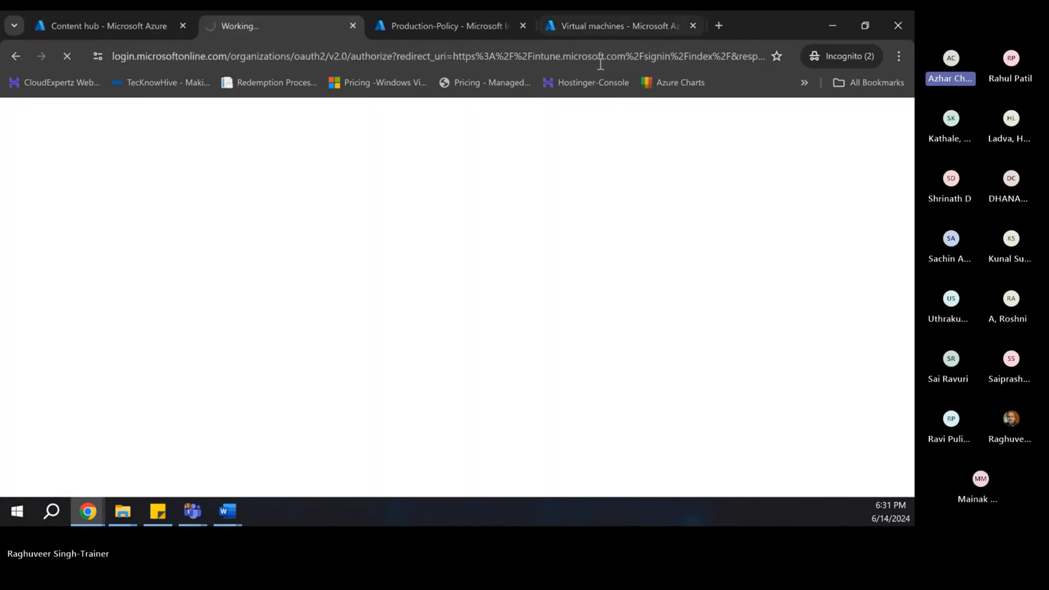
left_click(600, 26)
left_click(693, 25)
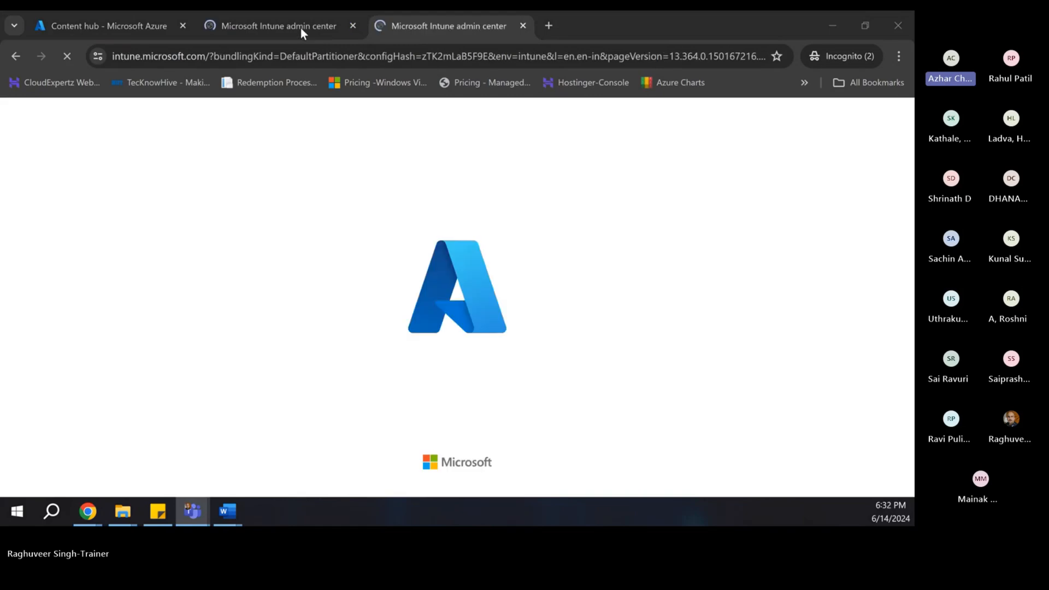
left_click(231, 22)
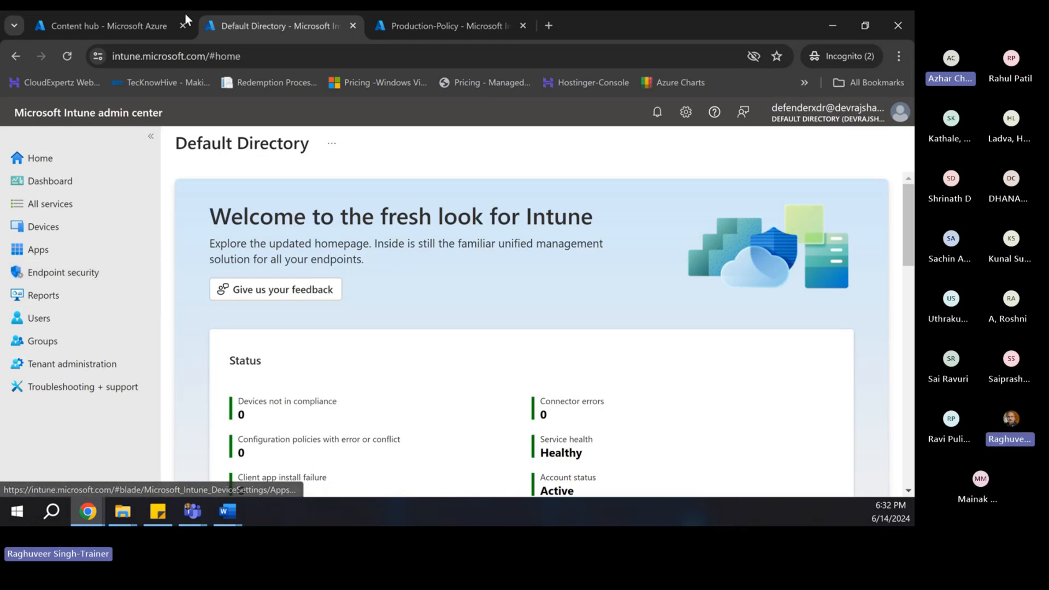
- Go to security.microsoft.com in a new tab and dismiss the Secure Score and welcome pop-ups
left_click(547, 27)
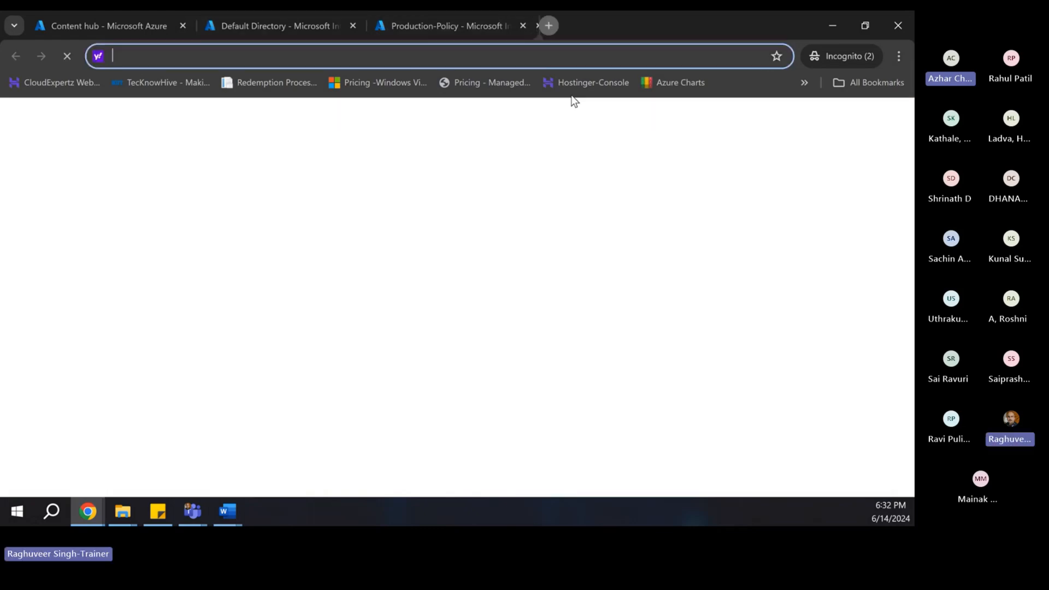
type("security")
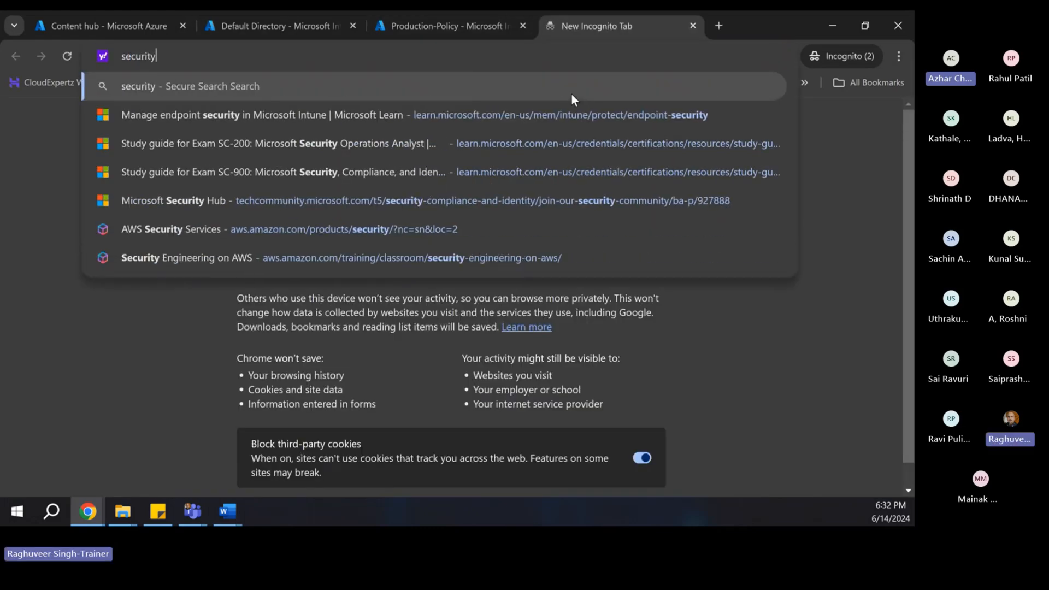
type(".microsoft.com")
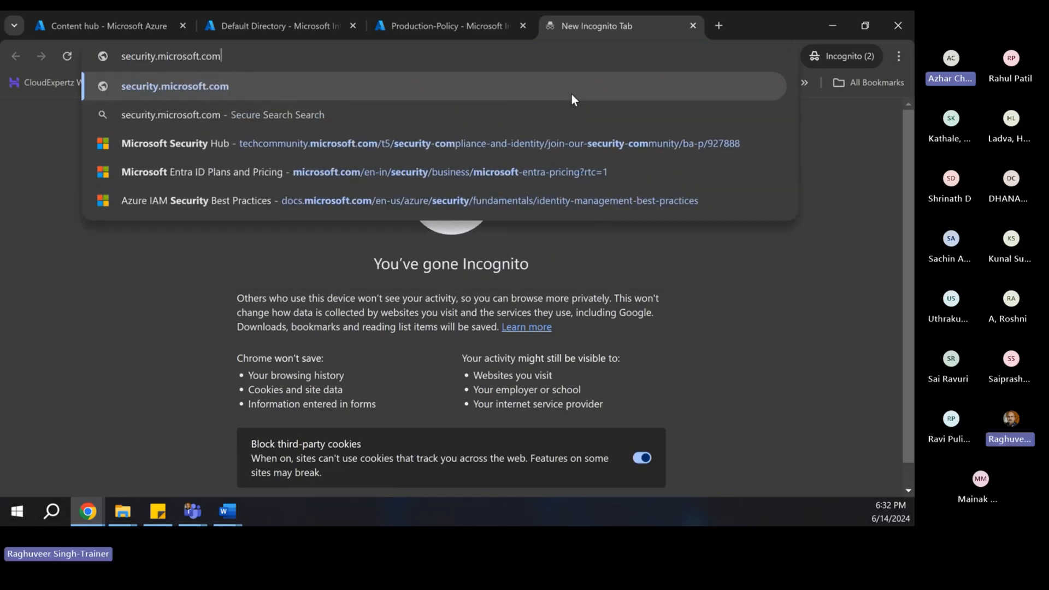
key("Return")
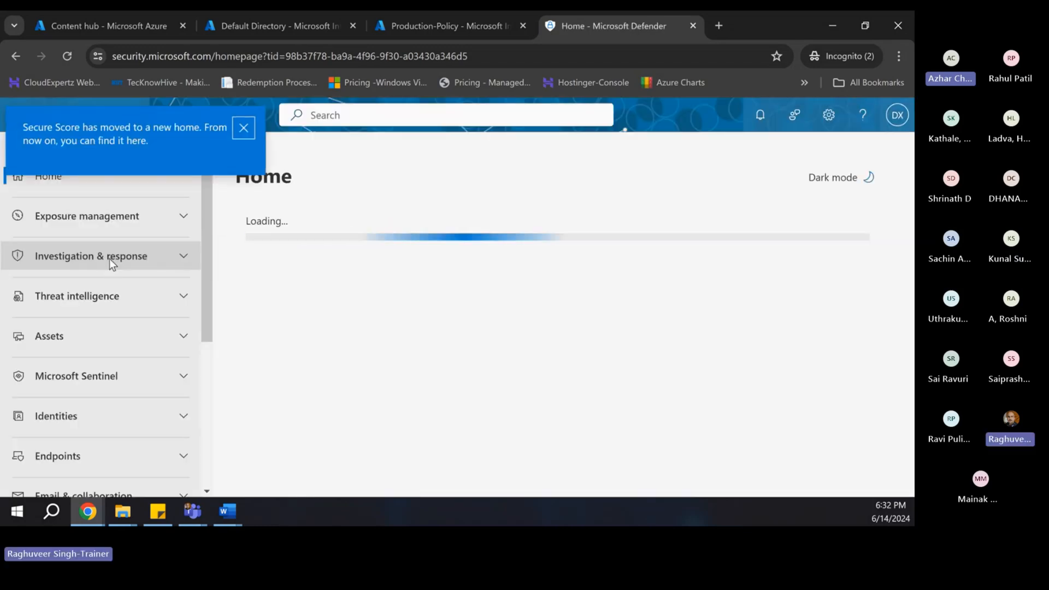
left_click(243, 128)
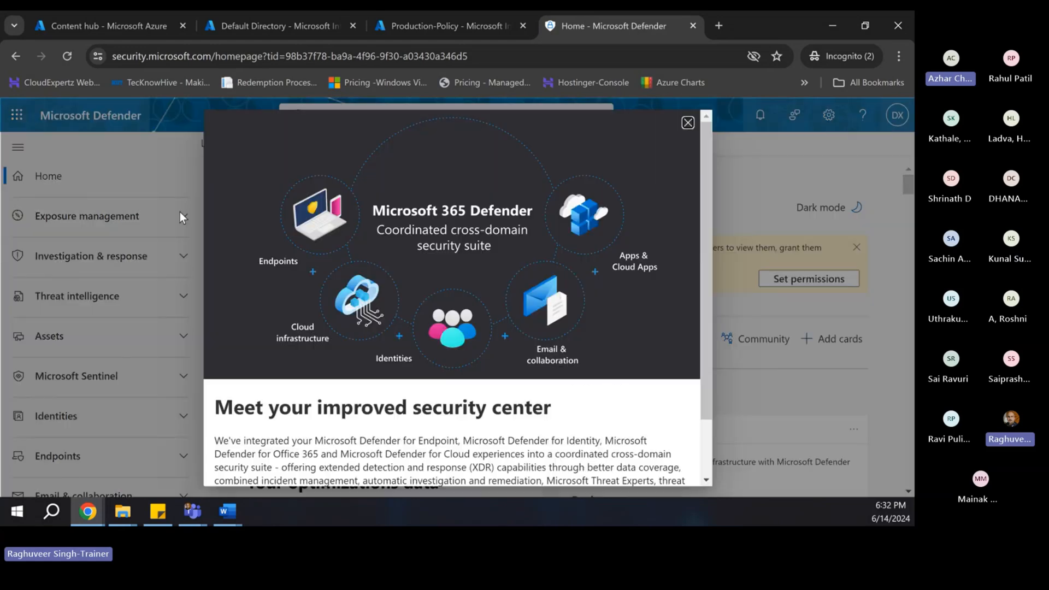
left_click(687, 124)
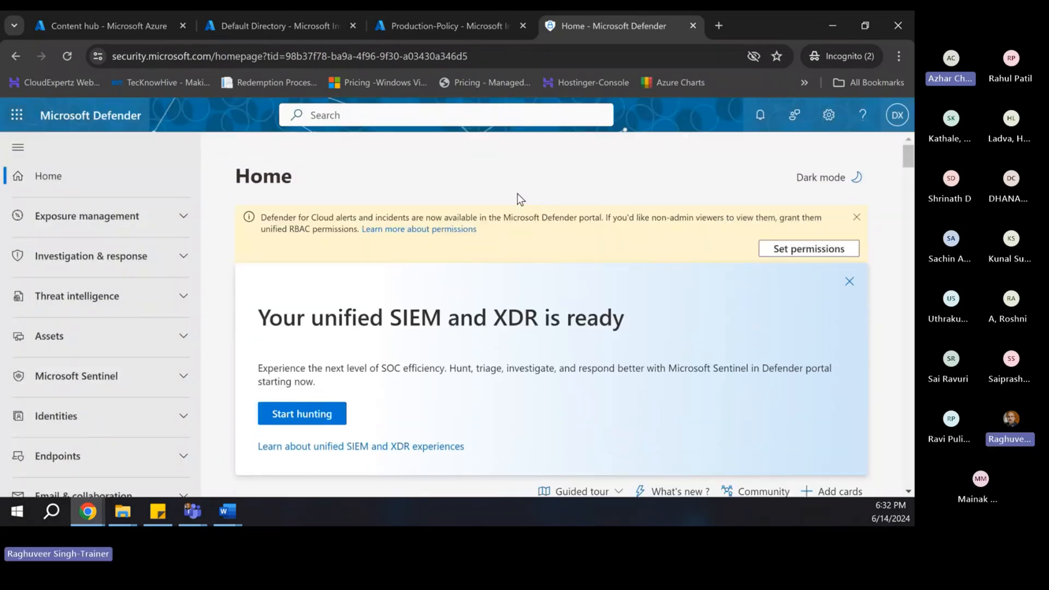
- Open Endpoints > Configuration management > Endpoint security policies to list the Windows antivirus policies
scroll(82, 312, "down", 3)
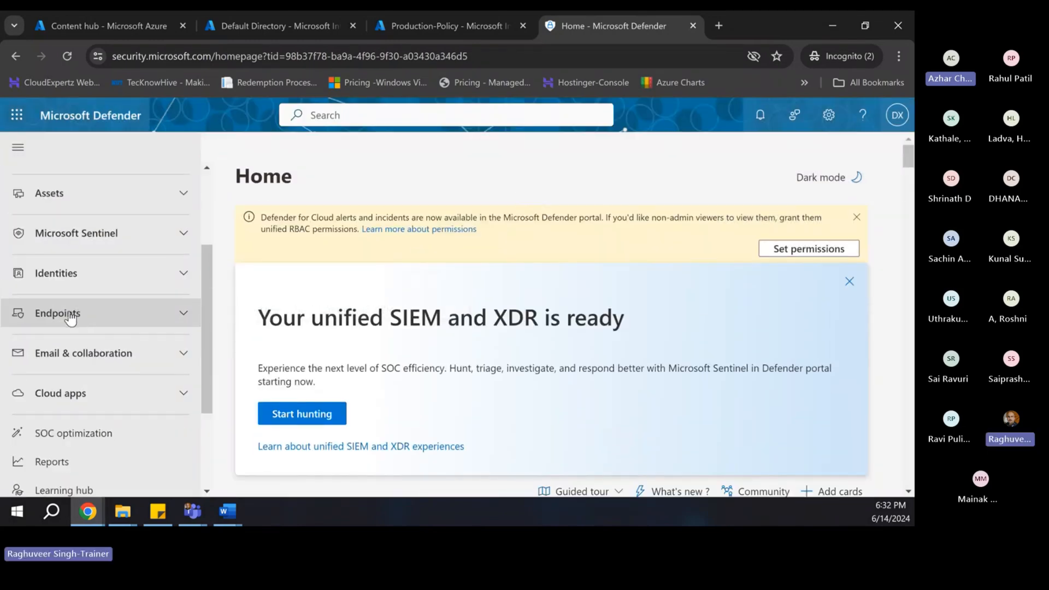
left_click(74, 314)
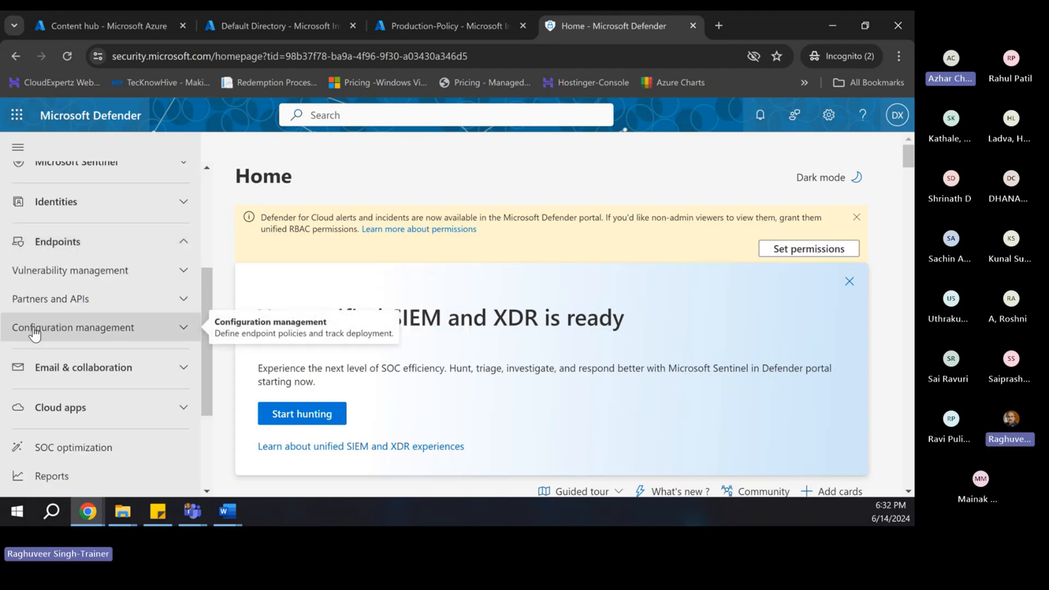
left_click(108, 329)
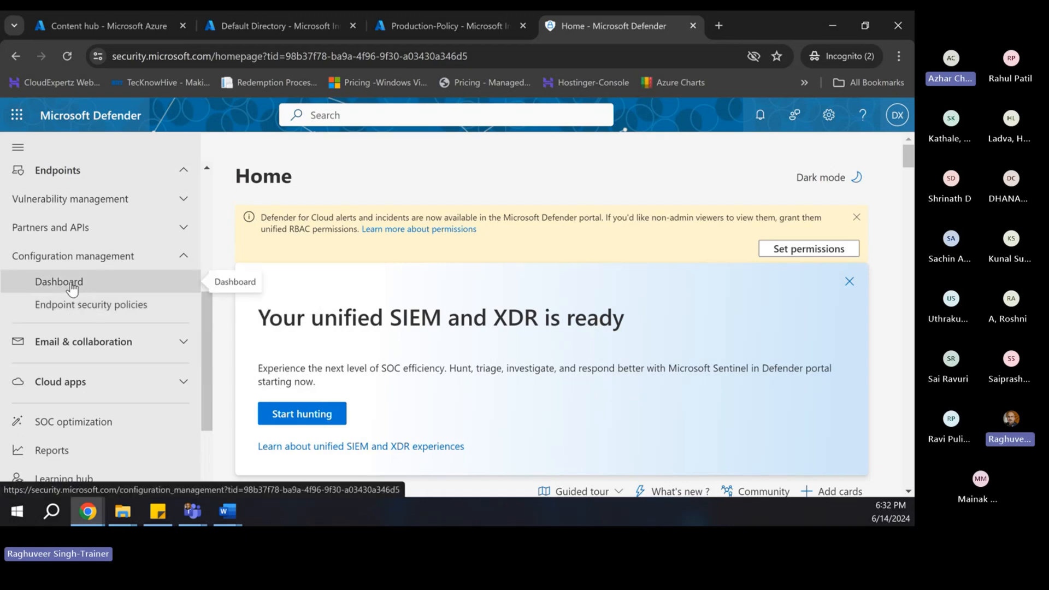
left_click(81, 307)
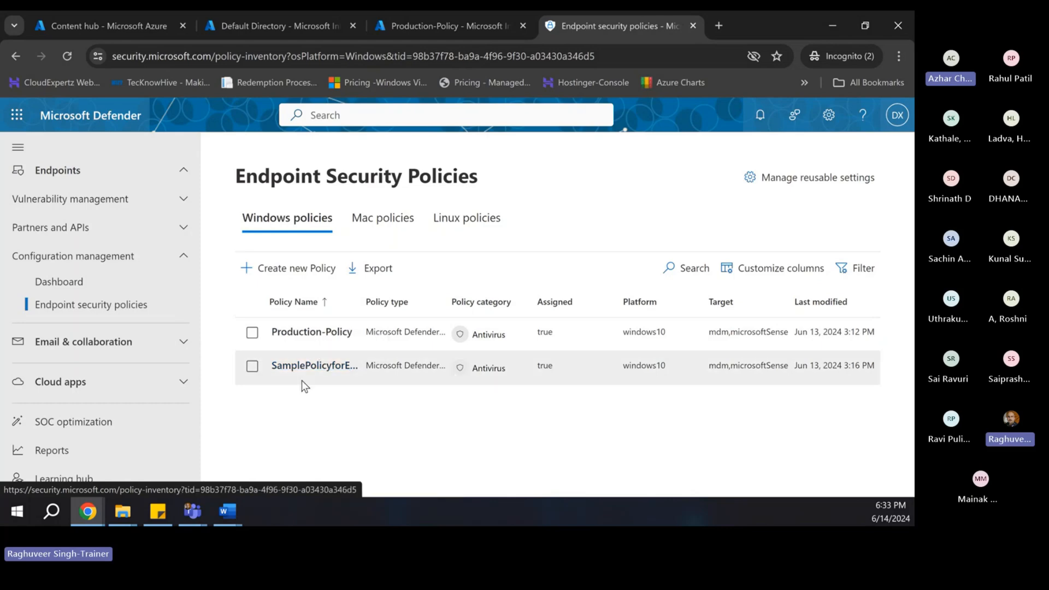
- Create a new policy for Windows 10, Windows 11, and Windows Server and show the template choices
left_click(265, 270)
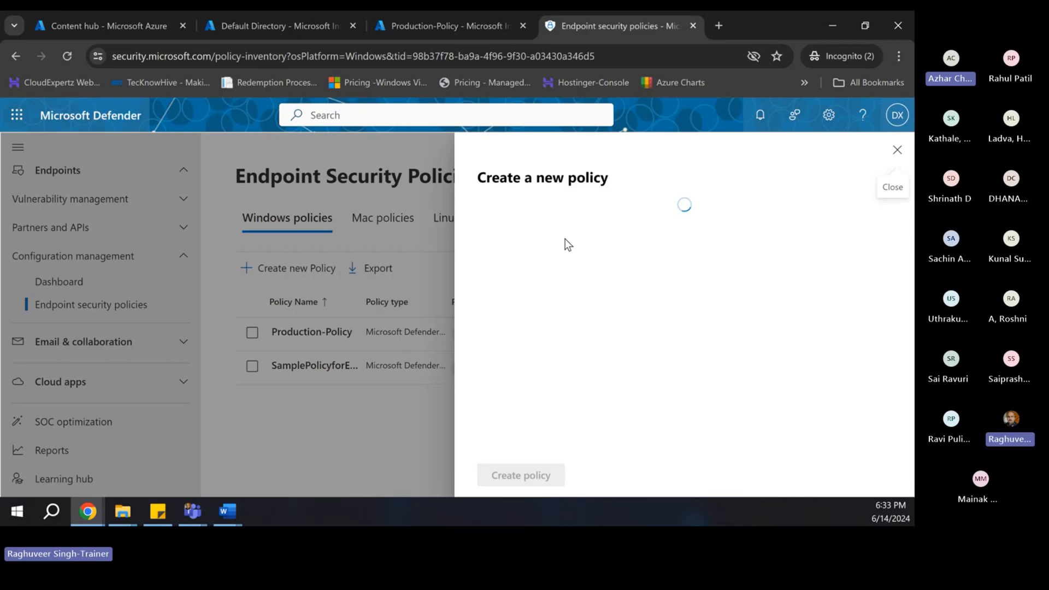
left_click(535, 242)
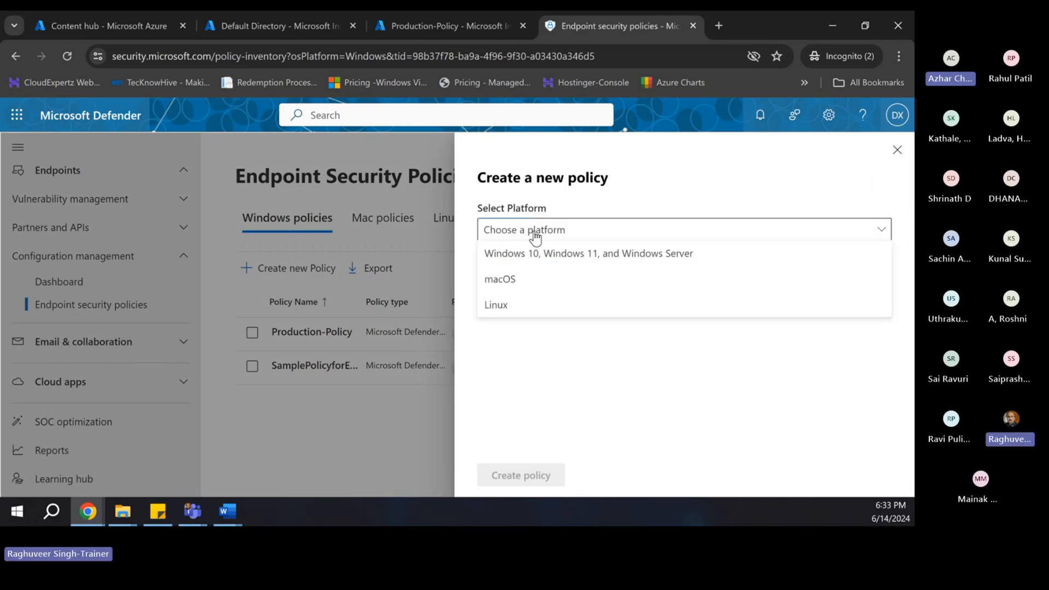
left_click(573, 255)
left_click(539, 287)
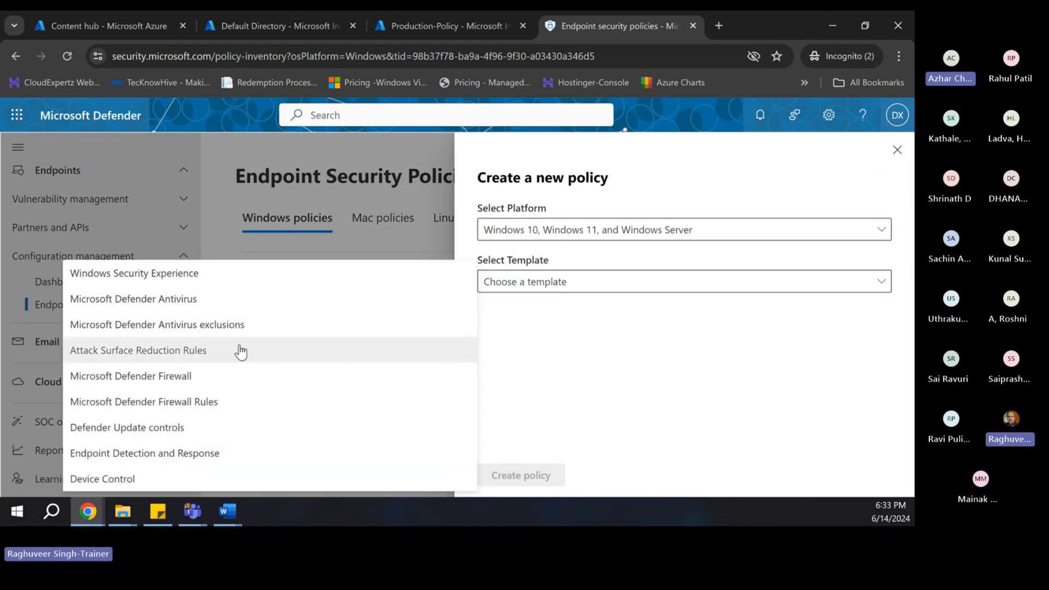
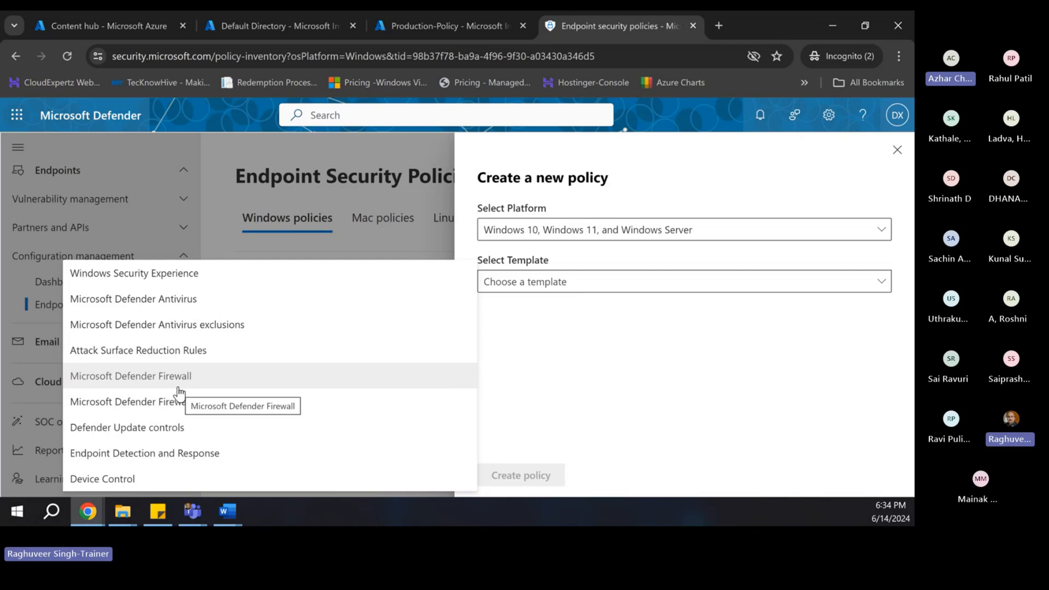
- Choose the Device Control template, review its description, and create a policy from it
left_click(107, 480)
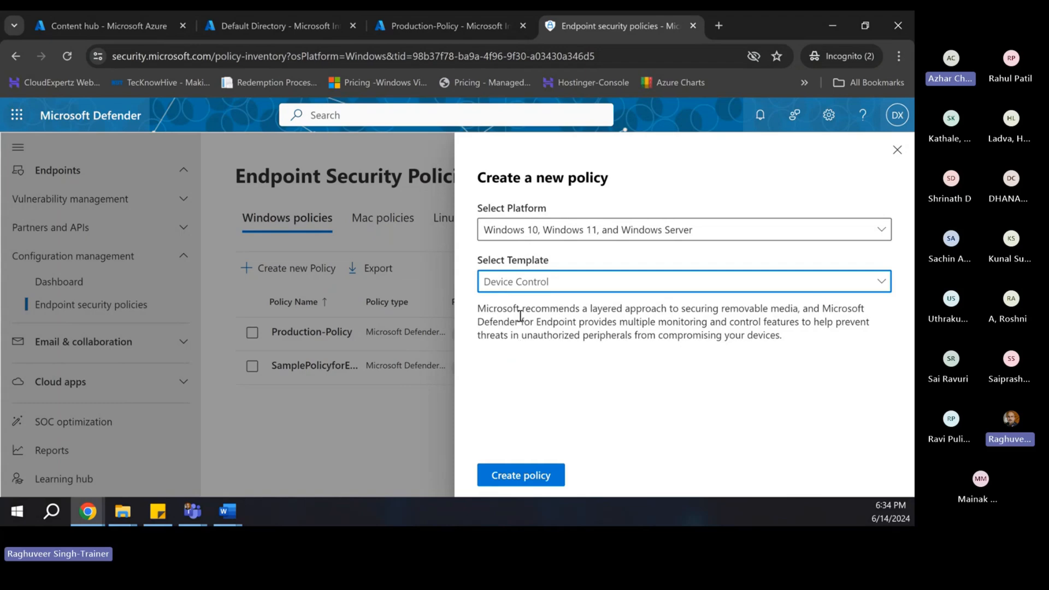
left_click_drag(582, 310, 792, 314)
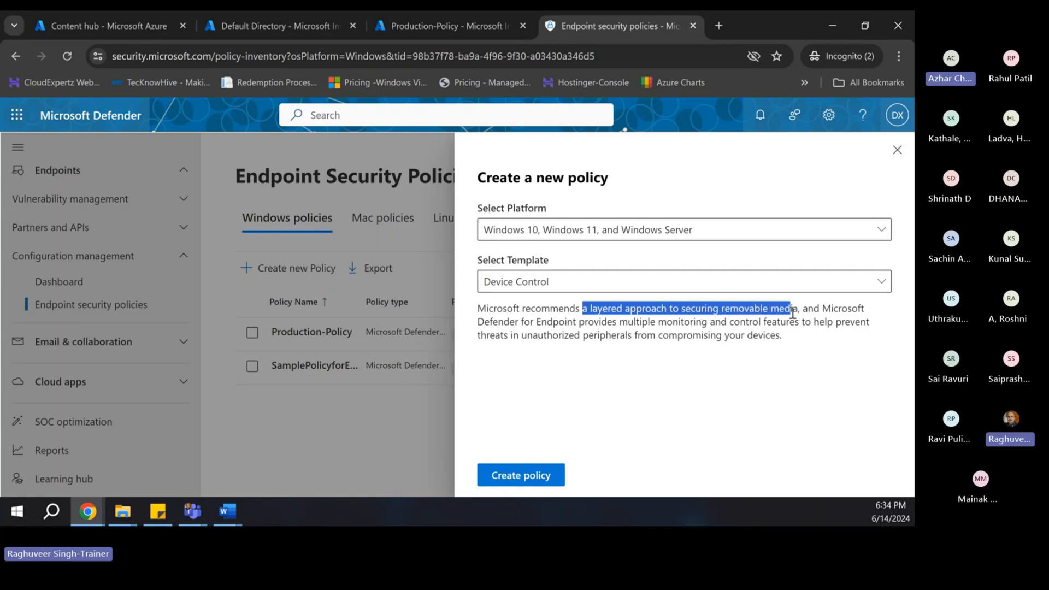
left_click_drag(489, 322, 876, 331)
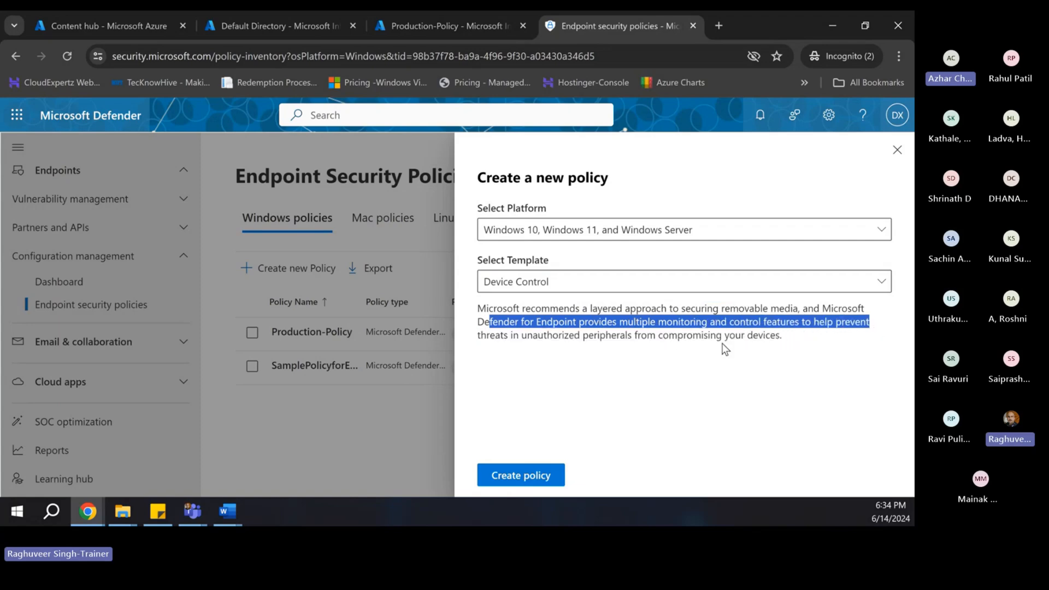
left_click_drag(494, 335, 782, 338)
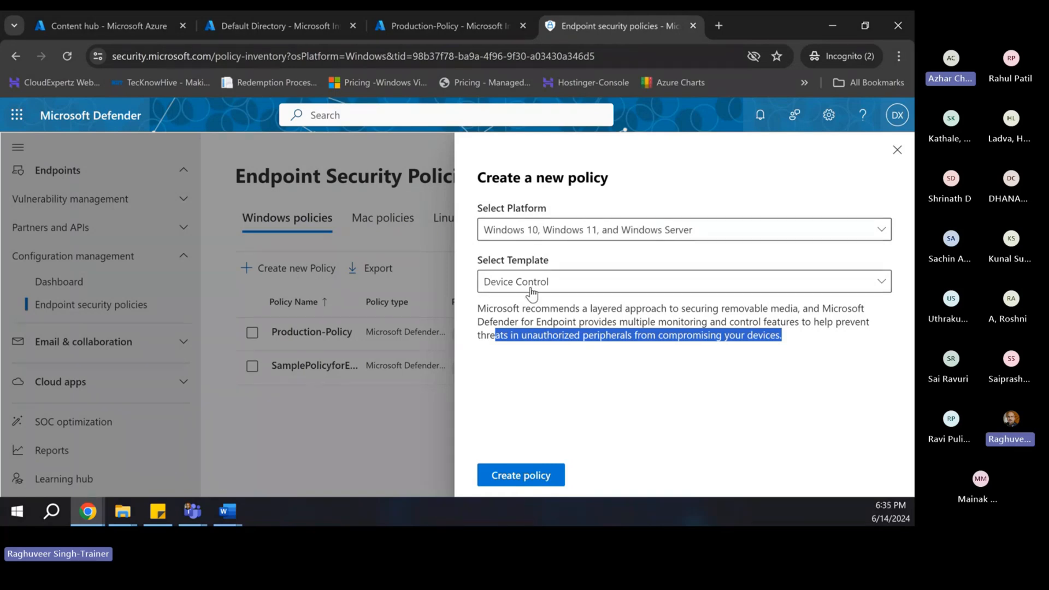
left_click(503, 476)
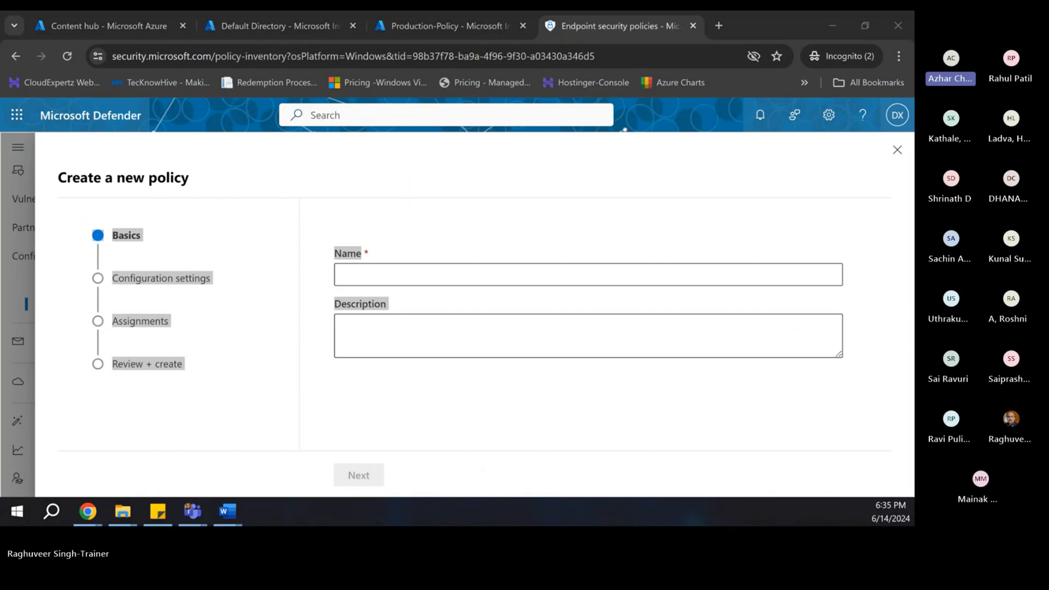
- Add a 'Devic Control Policy' bullet above Compliance Policy in the Word notes, then return to Chrome
key("alt+Tab")
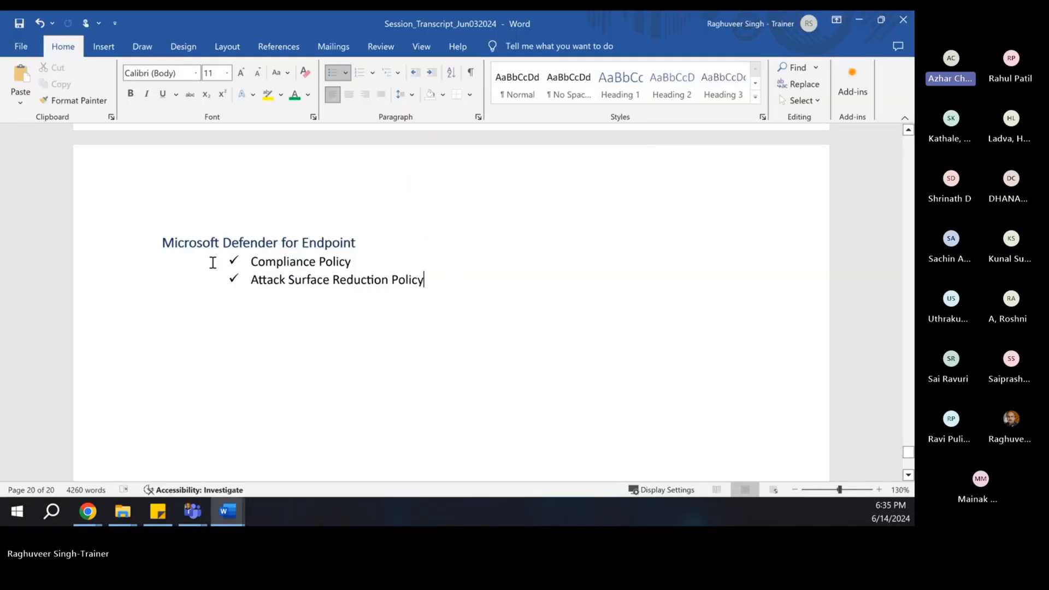
left_click(251, 262)
key("Return")
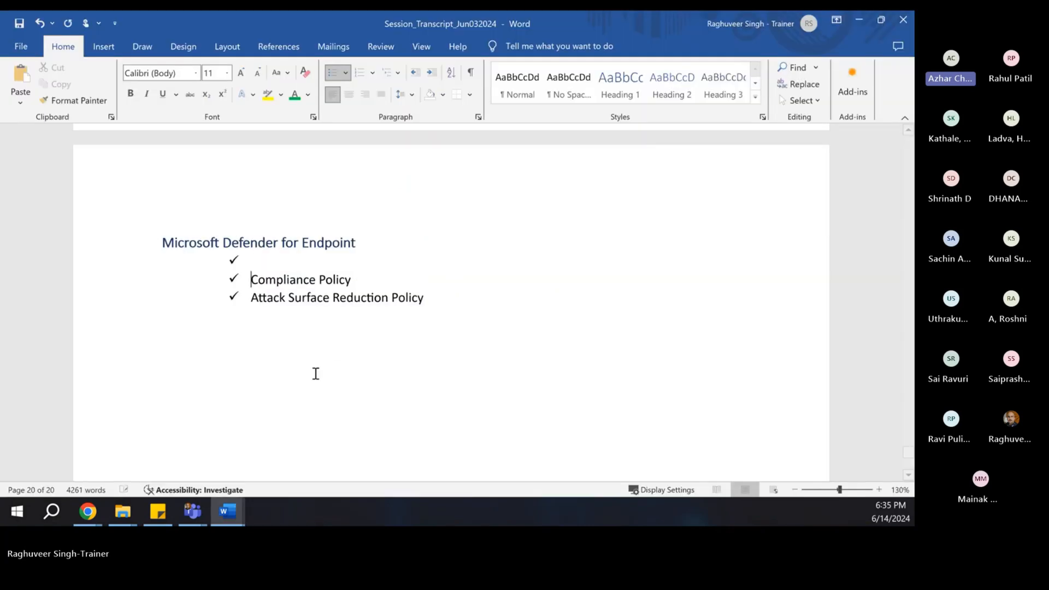
left_click(273, 263)
type("Devic Control ")
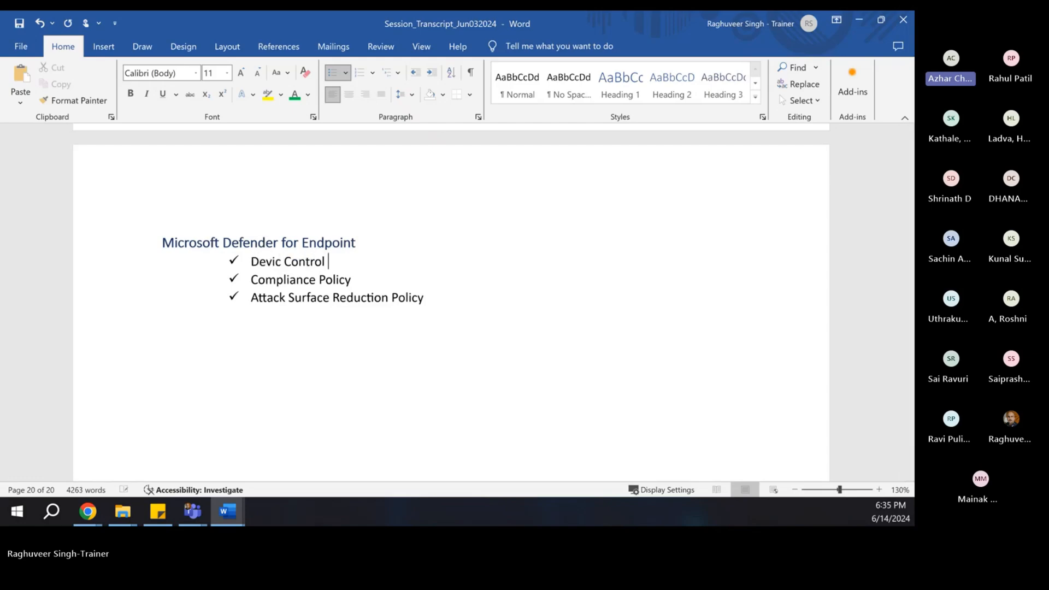
type("Policy")
key("alt+Tab")
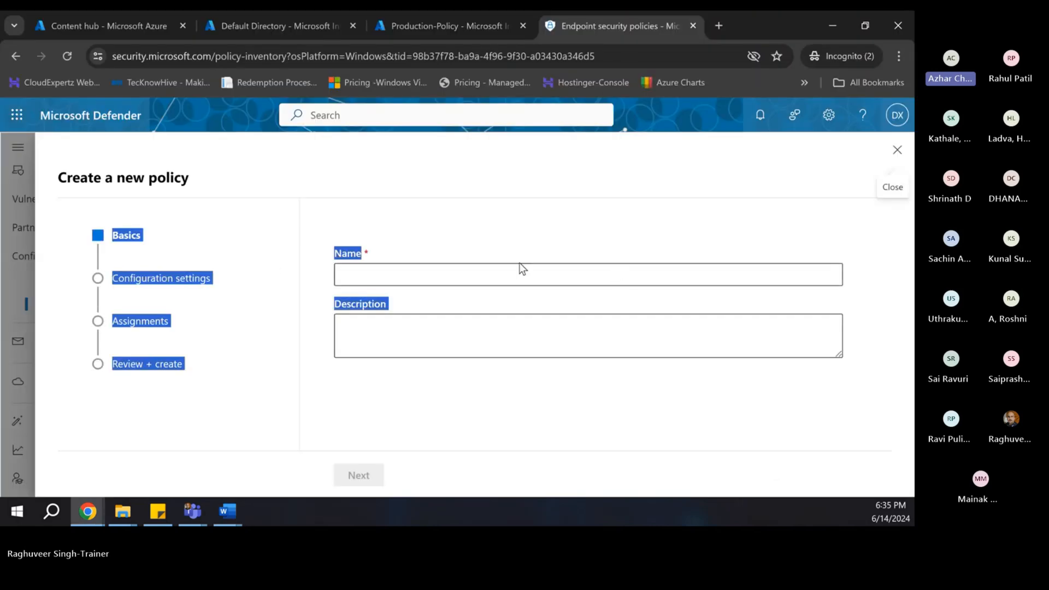
- Enter 'Production Endpoint Policy' as the policy name and continue to Configuration settings
left_click(443, 234)
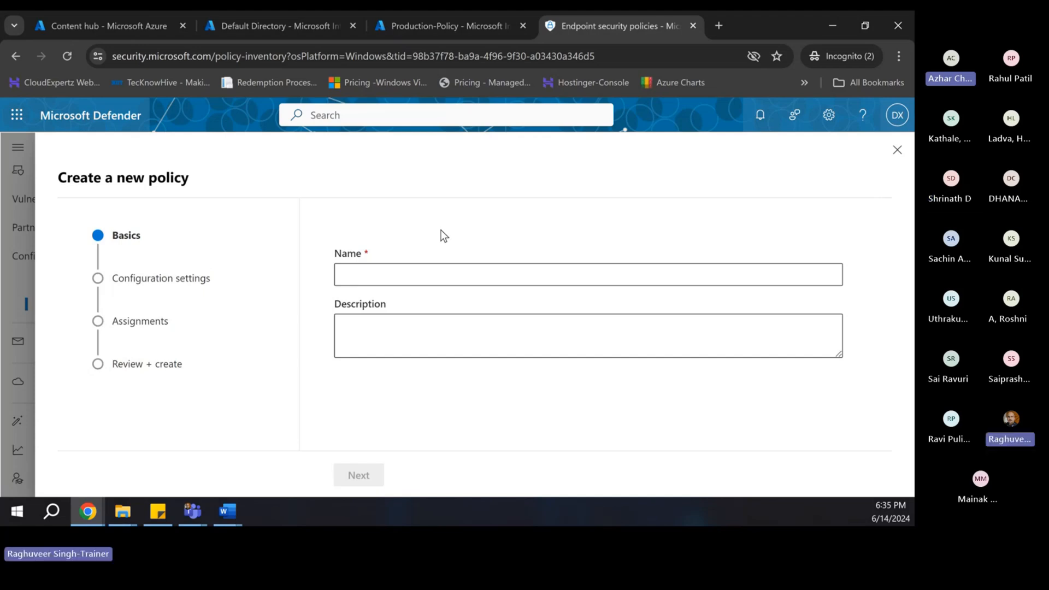
left_click(419, 278)
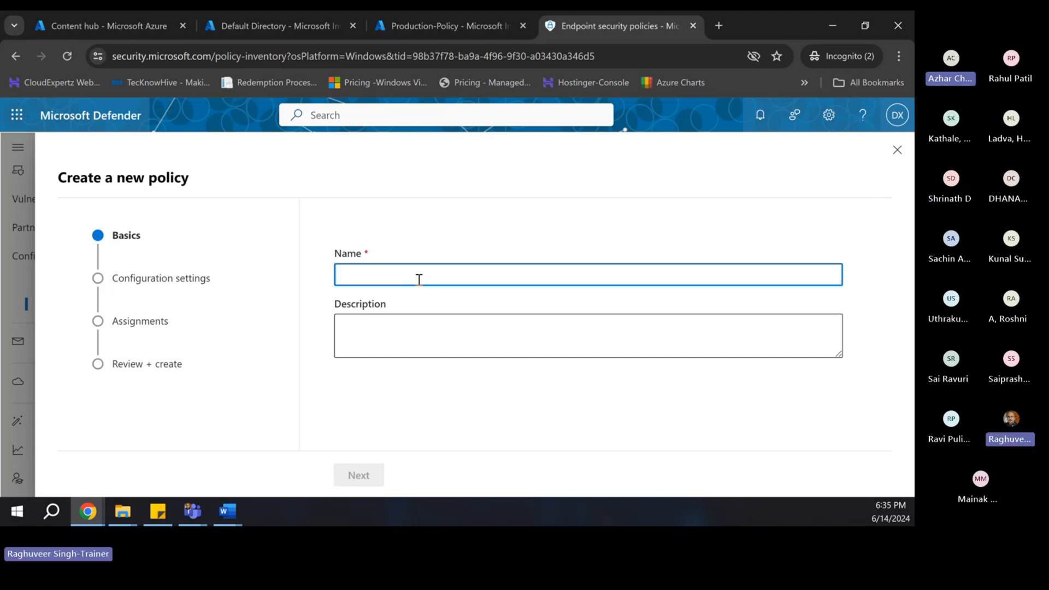
type("Production End")
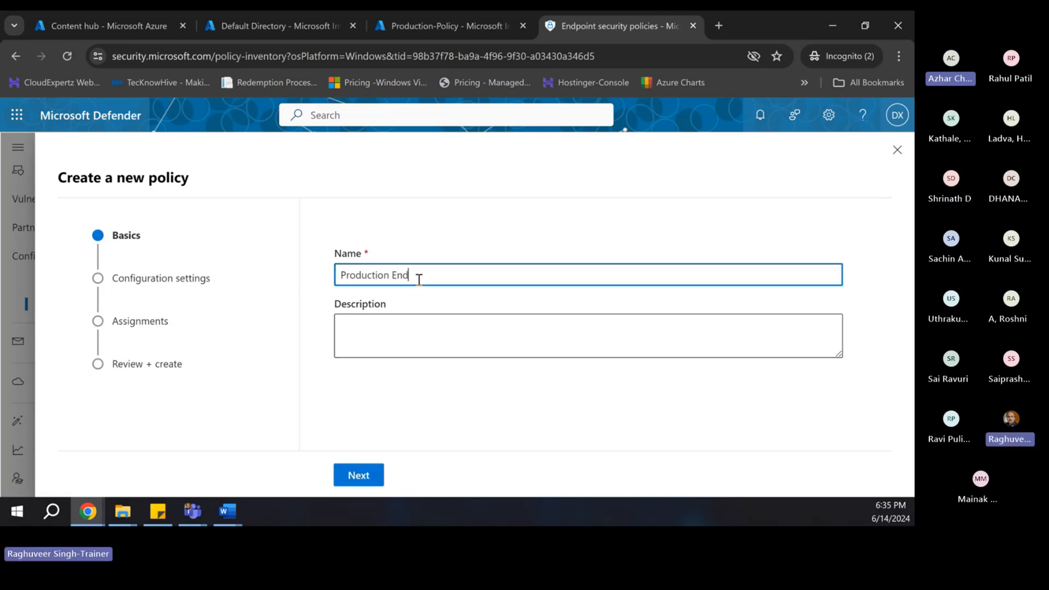
type("point D")
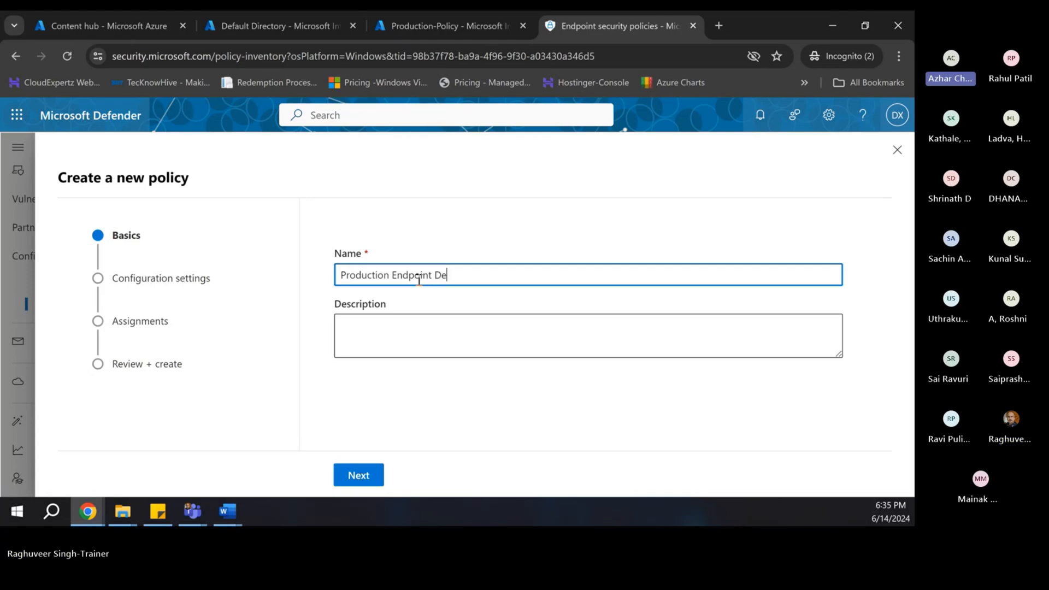
key("BackSpace")
type("Policy")
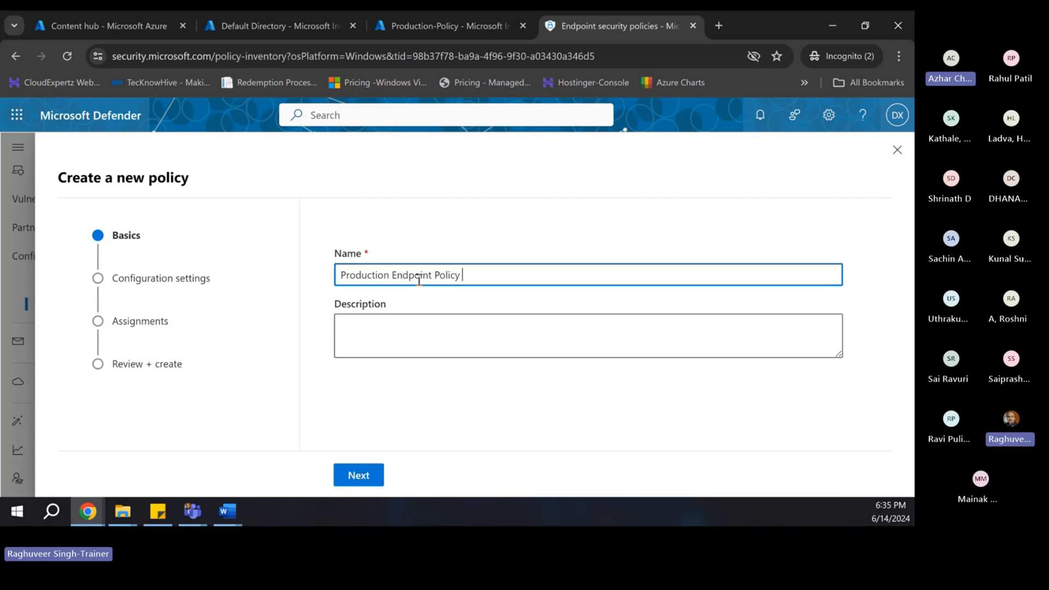
left_click(422, 322)
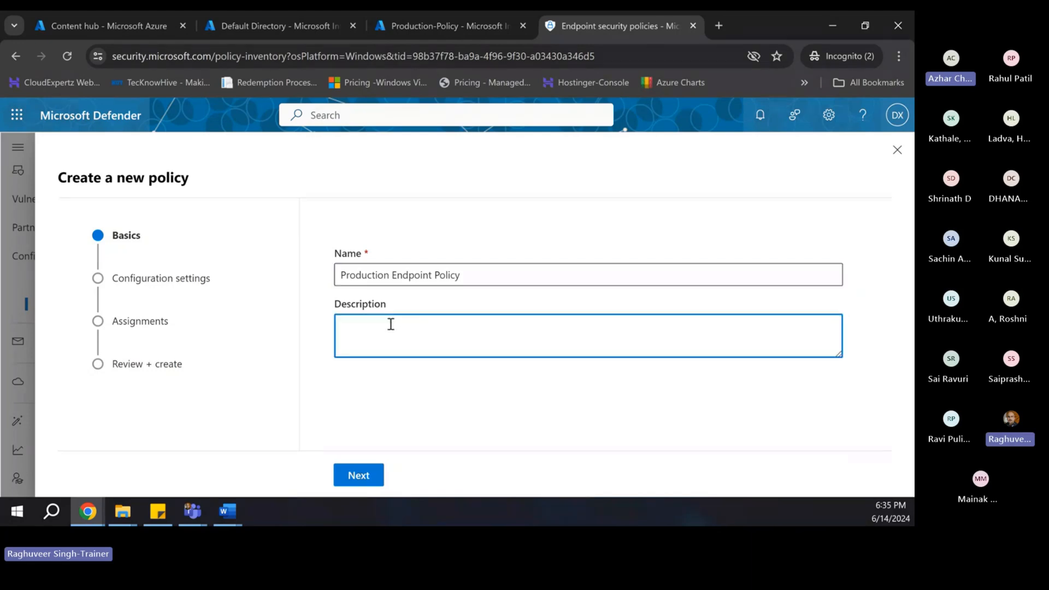
left_click(357, 474)
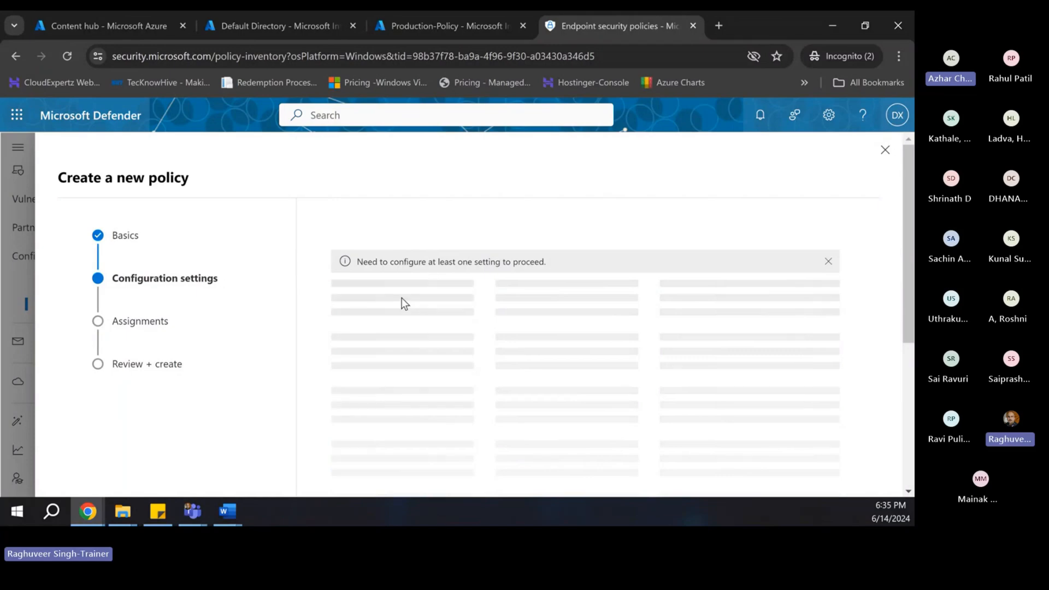
- Dismiss the notice, expand Removable Storage Access, and show the WPD Devices: Deny read access explanation
scroll(435, 329, "down", 3)
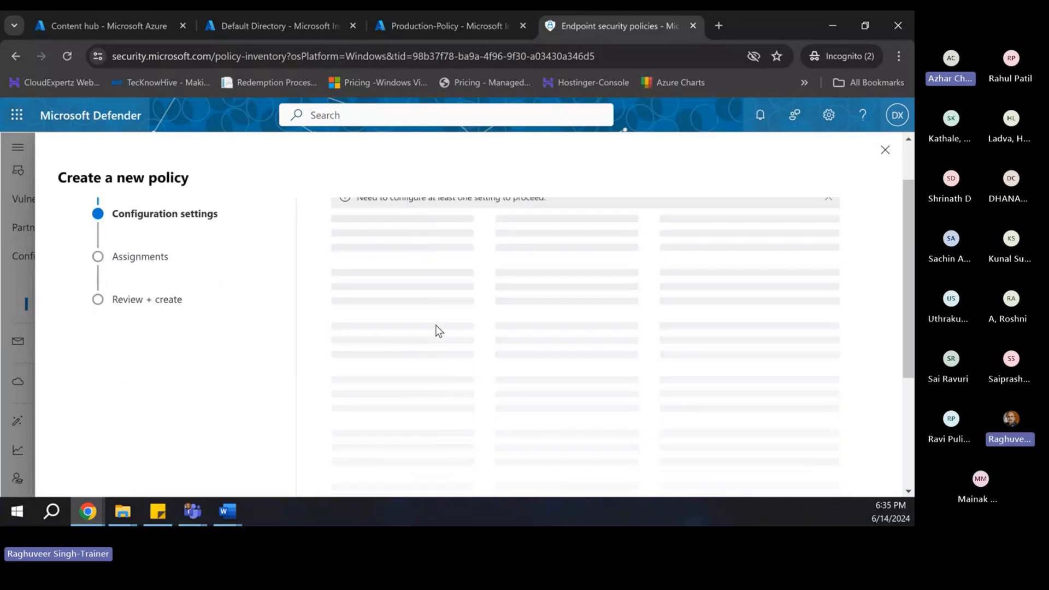
scroll(438, 325, "up", 3)
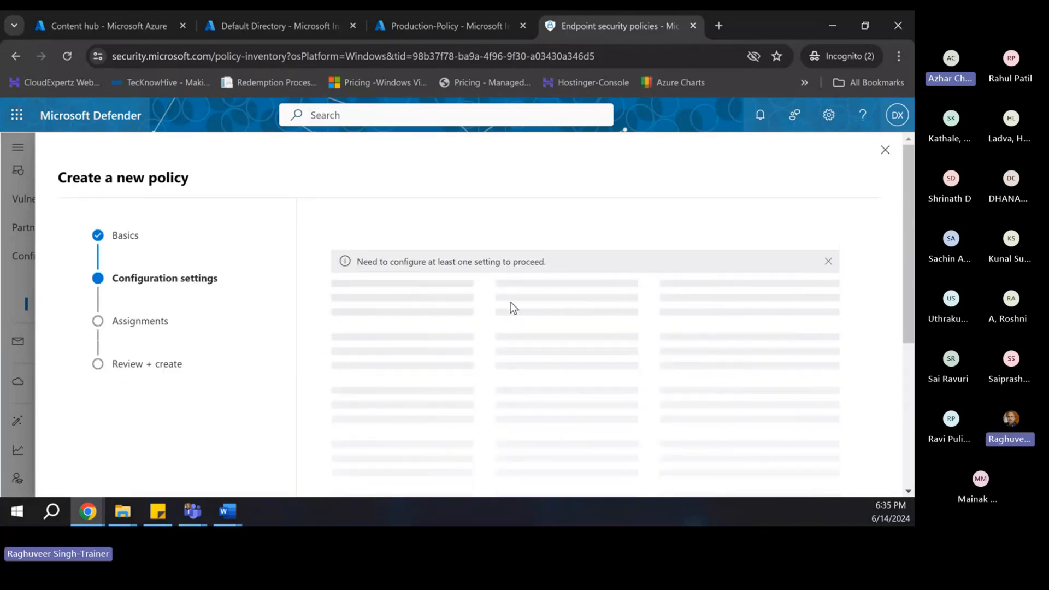
left_click(827, 262)
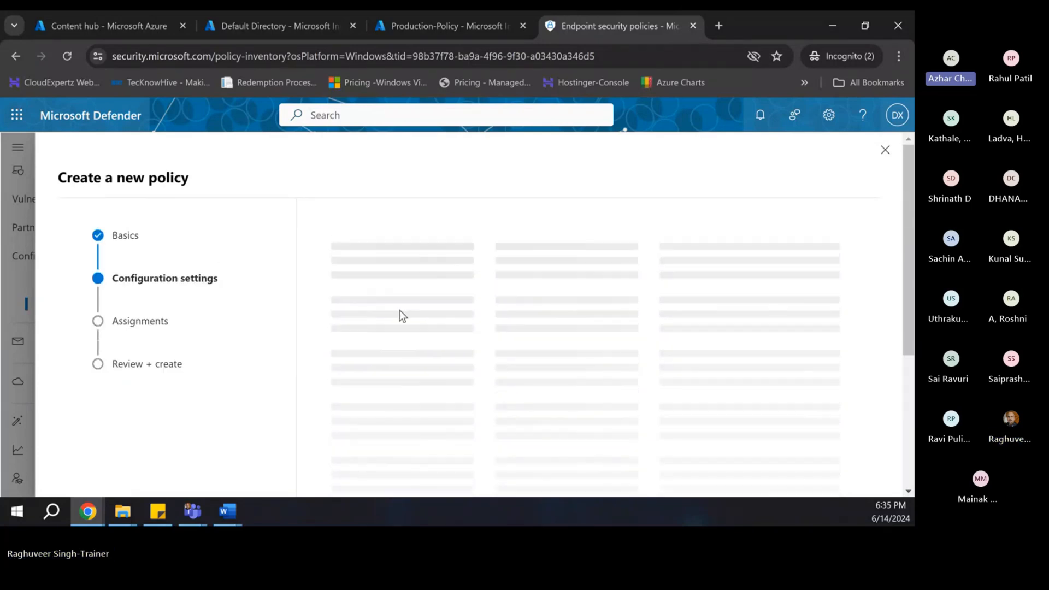
scroll(421, 322, "down", 5)
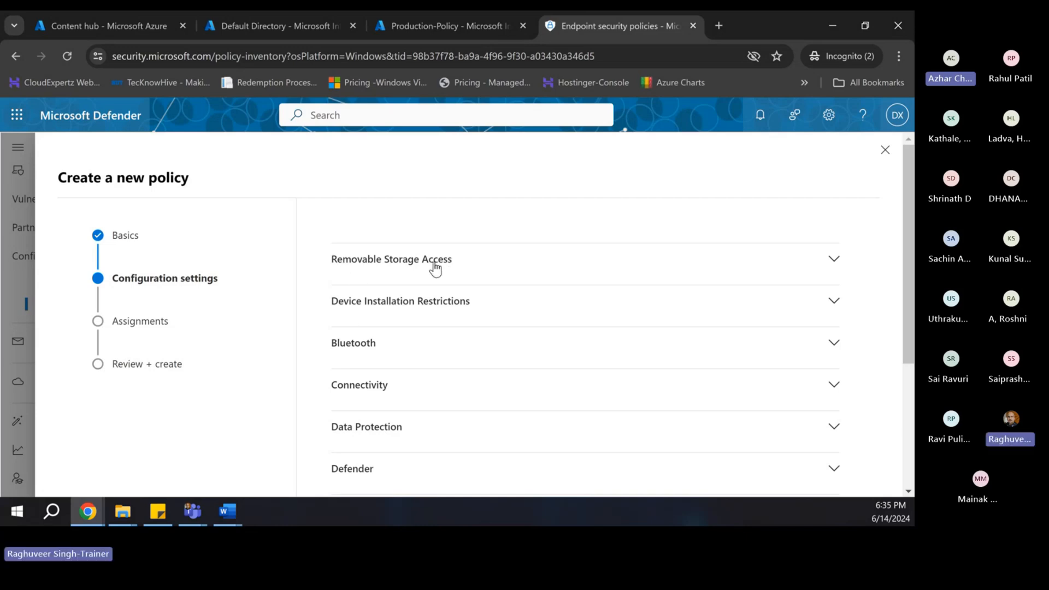
scroll(403, 435, "down", 1)
scroll(398, 370, "up", 1)
left_click(421, 262)
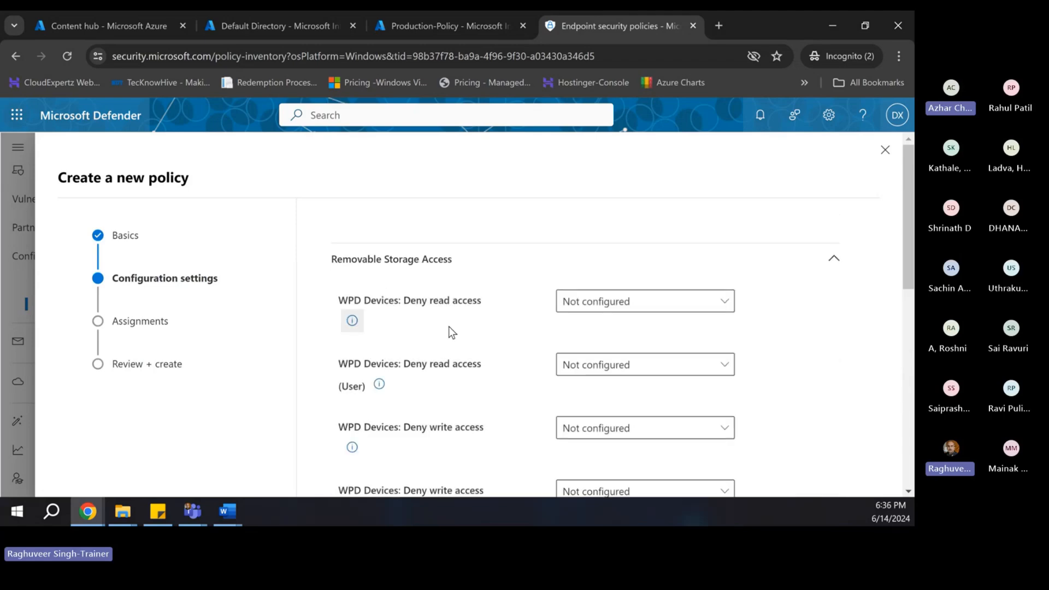
scroll(371, 269, "down", 1)
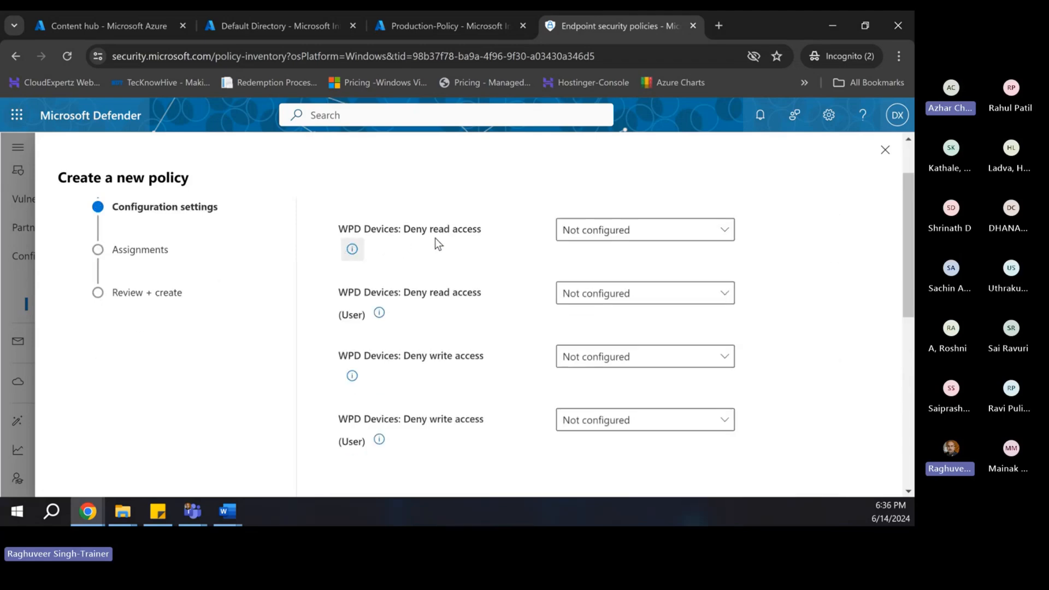
left_click(352, 250)
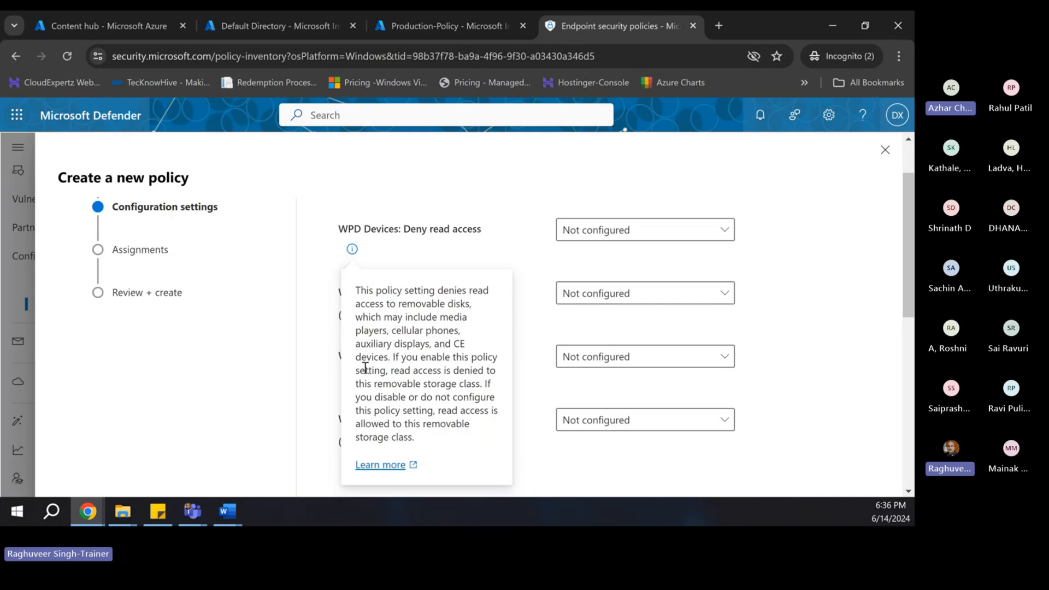
- Highlight key phrases in the Deny read access explanation, such as removable storage class and read access
left_click_drag(367, 383, 476, 385)
left_click(364, 397)
left_click_drag(364, 397, 468, 397)
left_click_drag(364, 410, 486, 412)
left_click(365, 423)
left_click_drag(363, 424, 413, 439)
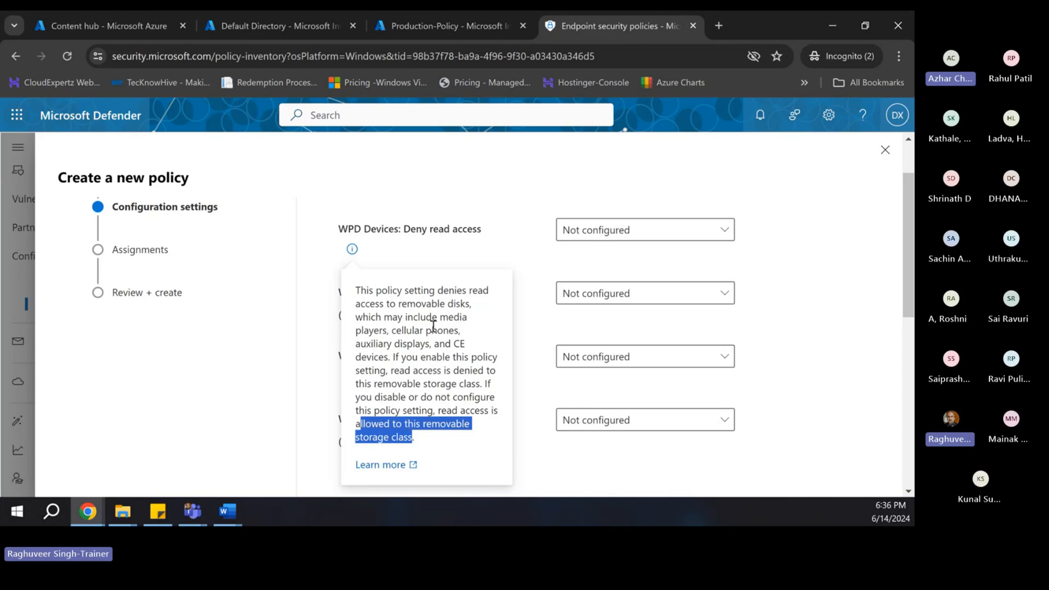
left_click_drag(375, 382, 460, 382)
left_click_drag(476, 382, 469, 384)
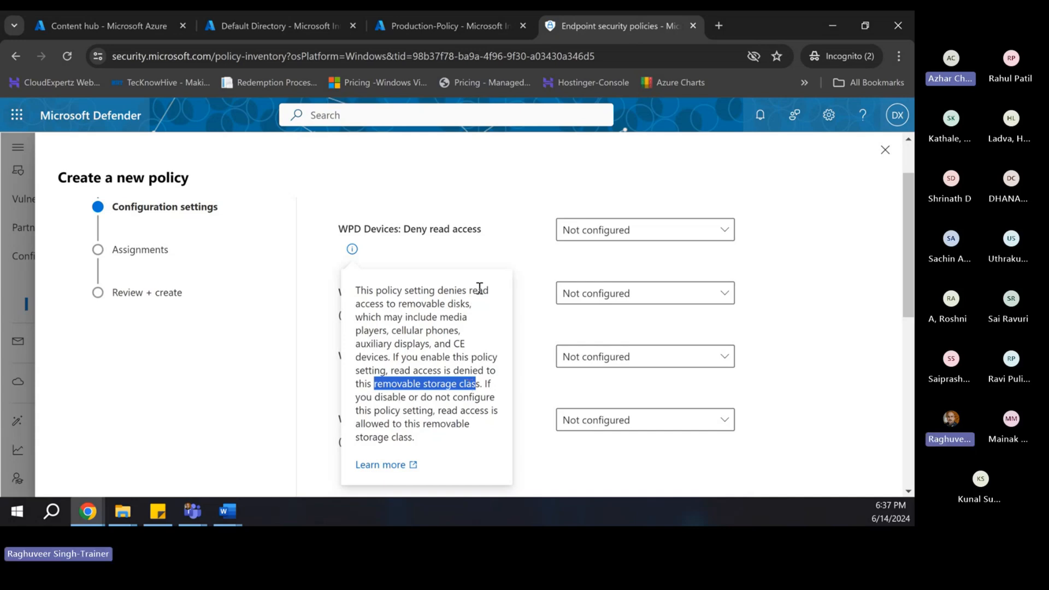
left_click(615, 236)
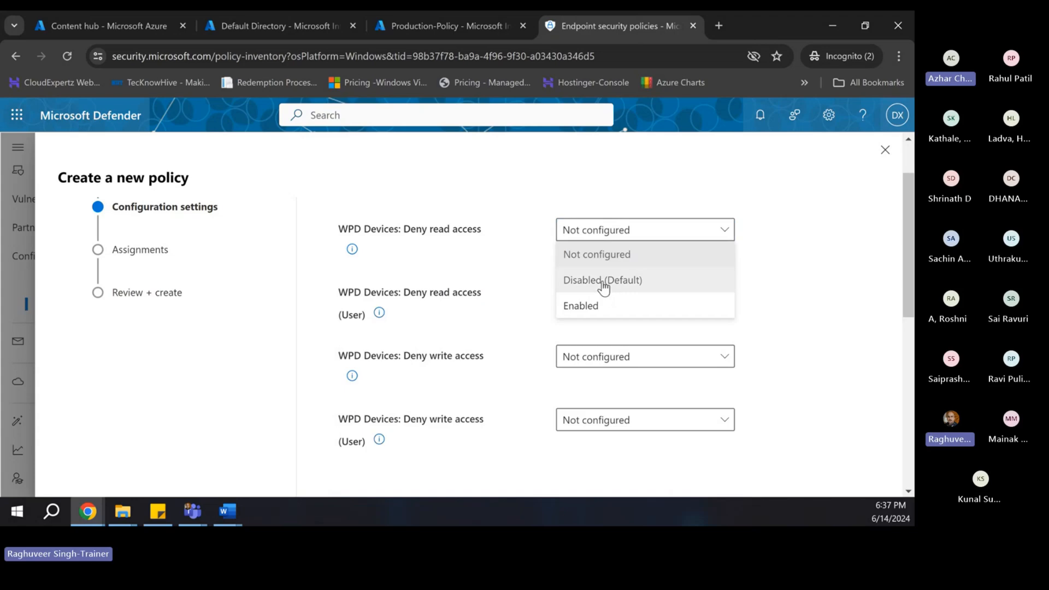
left_click(603, 281)
left_click(591, 233)
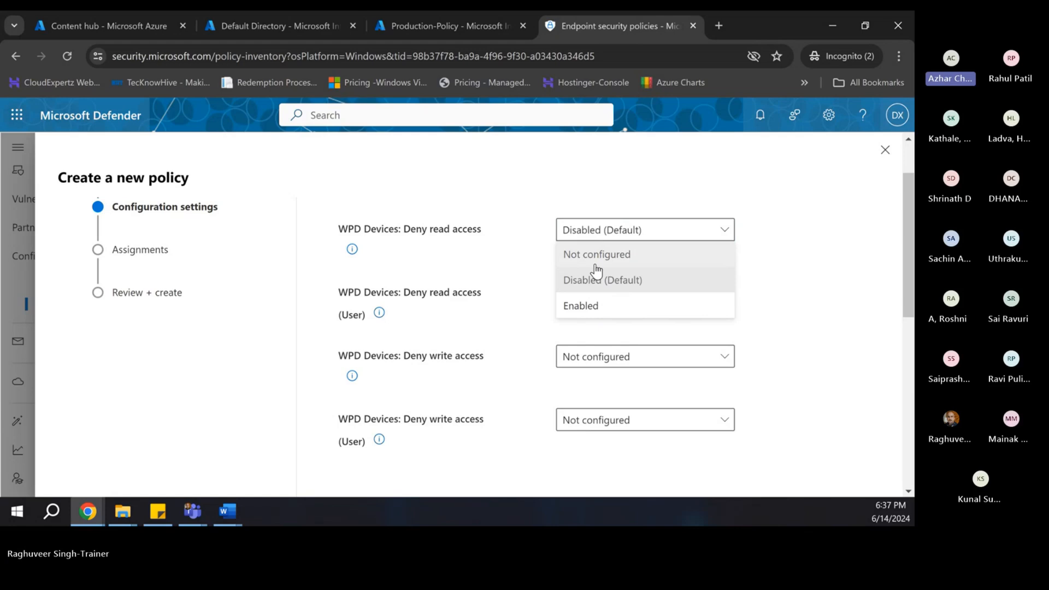
left_click(589, 306)
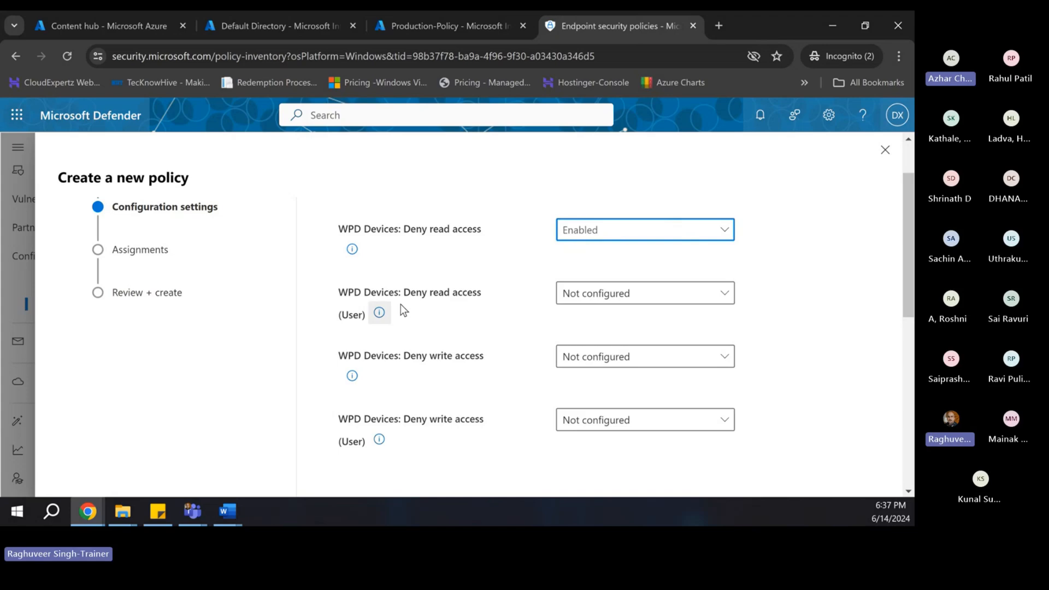
left_click(582, 301)
left_click(579, 369)
scroll(479, 350, "down", 1)
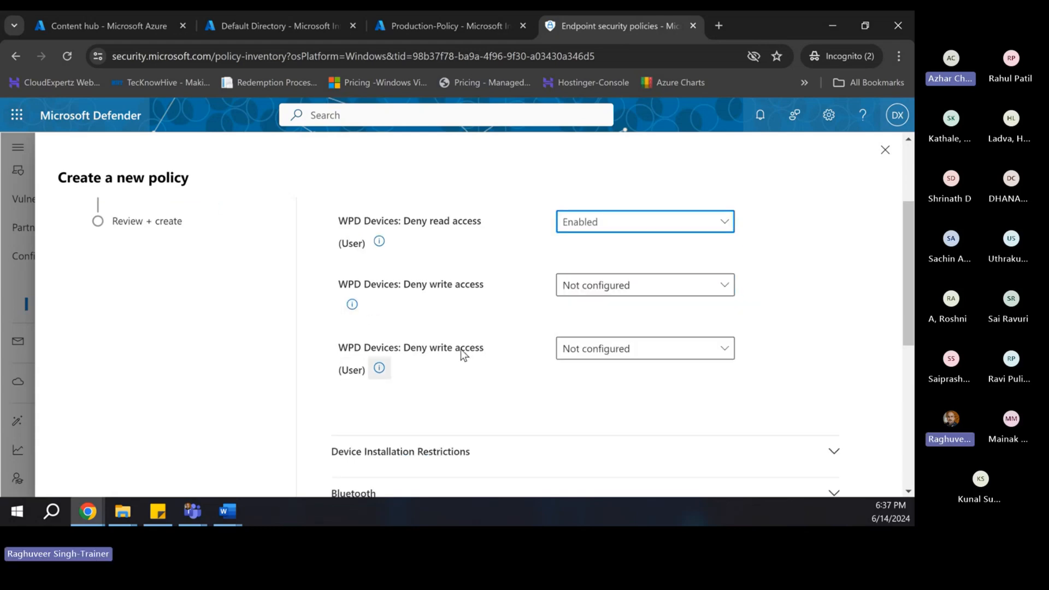
left_click(603, 290)
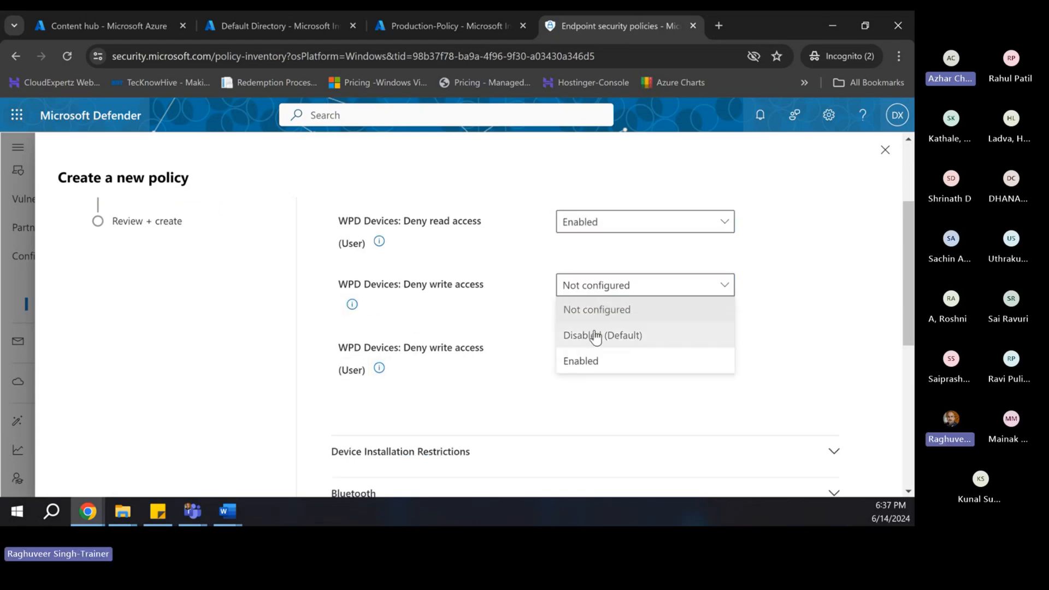
left_click(577, 358)
left_click(583, 352)
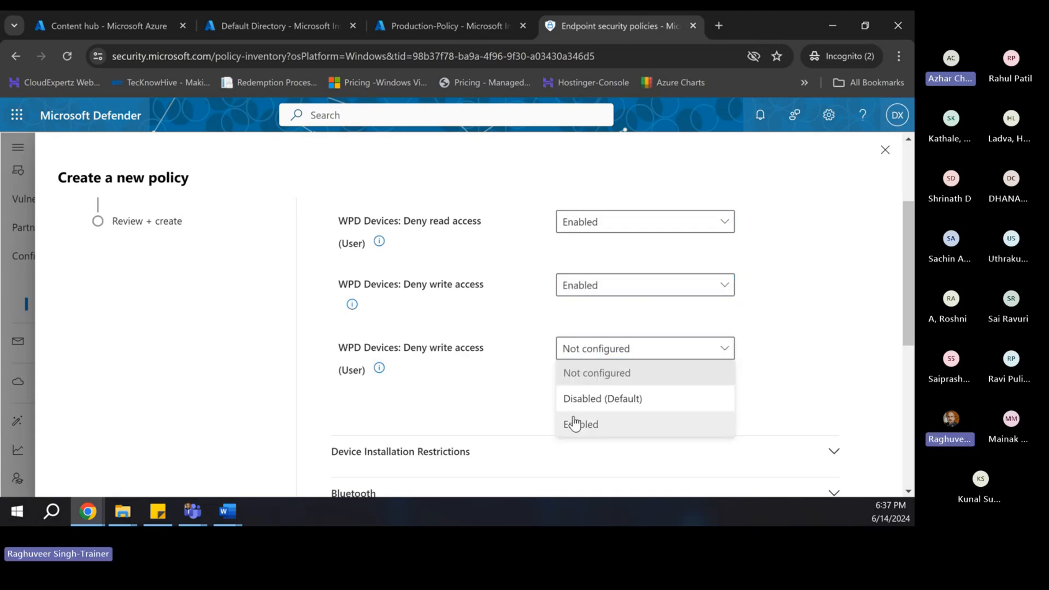
left_click(576, 424)
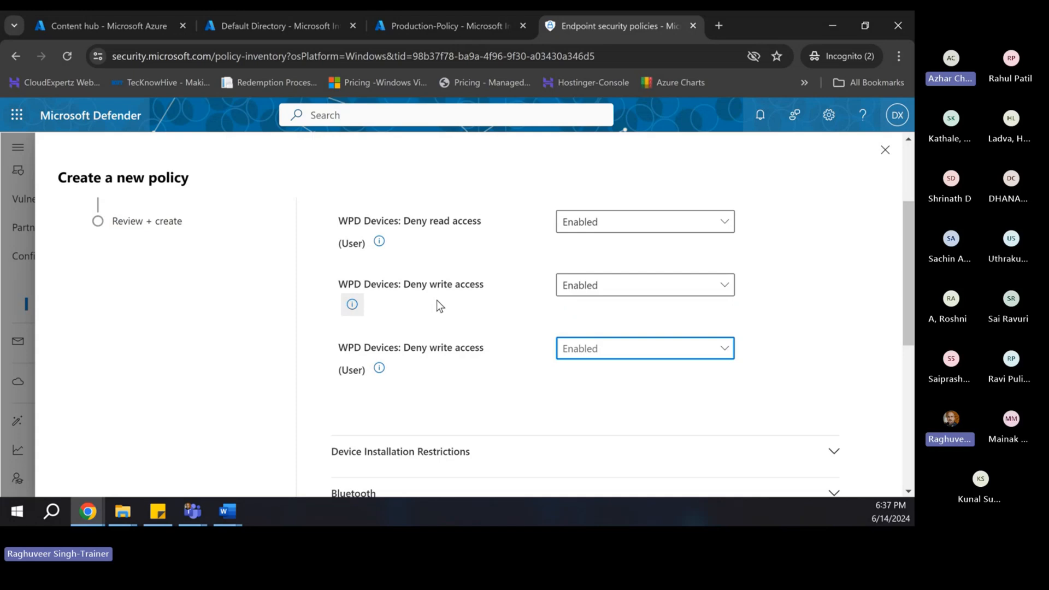
scroll(437, 302, "down", 4)
scroll(437, 302, "up", 3)
scroll(454, 315, "up", 4)
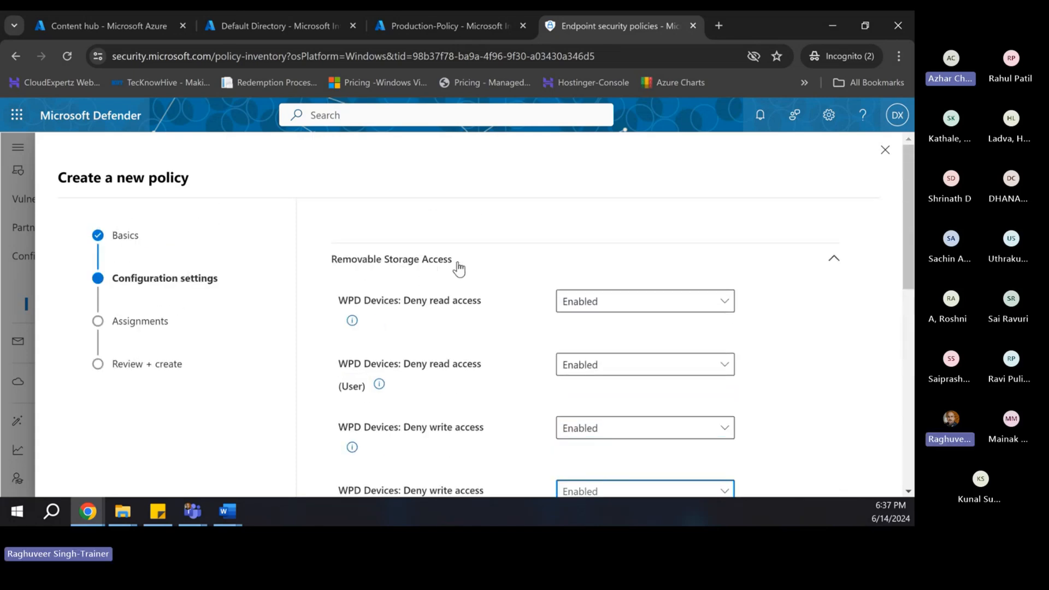
scroll(457, 268, "down", 5)
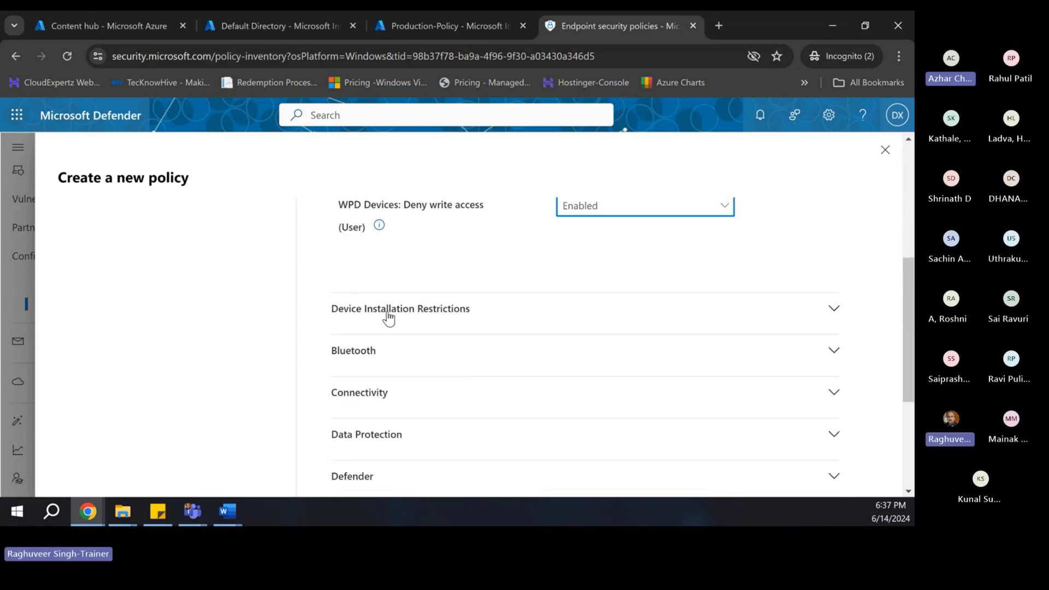
- Expand Device Installation Restrictions and set Apply layered order of evaluation to Enabled
left_click(392, 308)
scroll(525, 340, "down", 1)
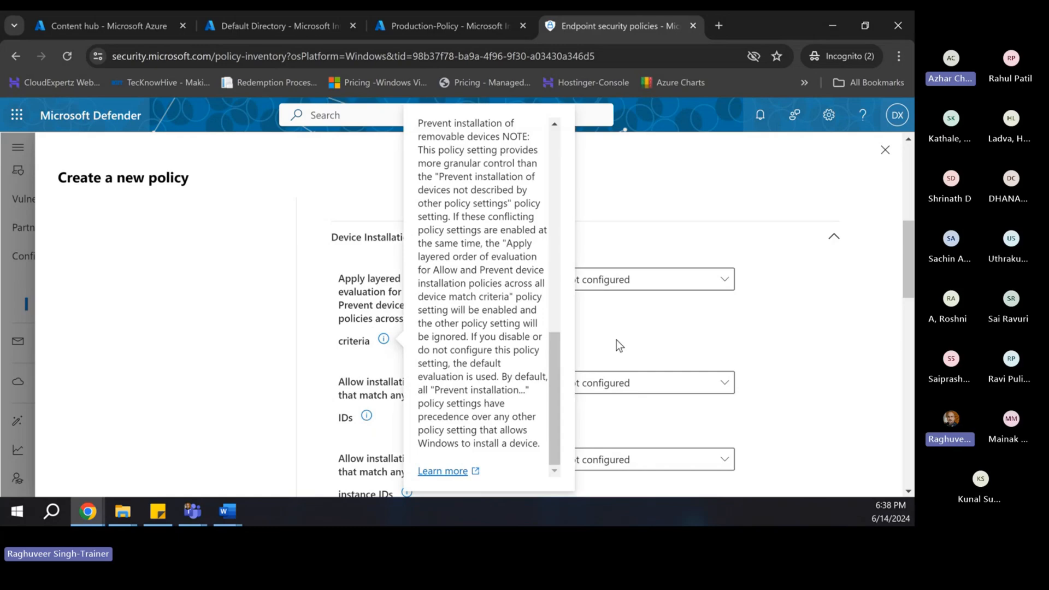
left_click(600, 287)
left_click(582, 356)
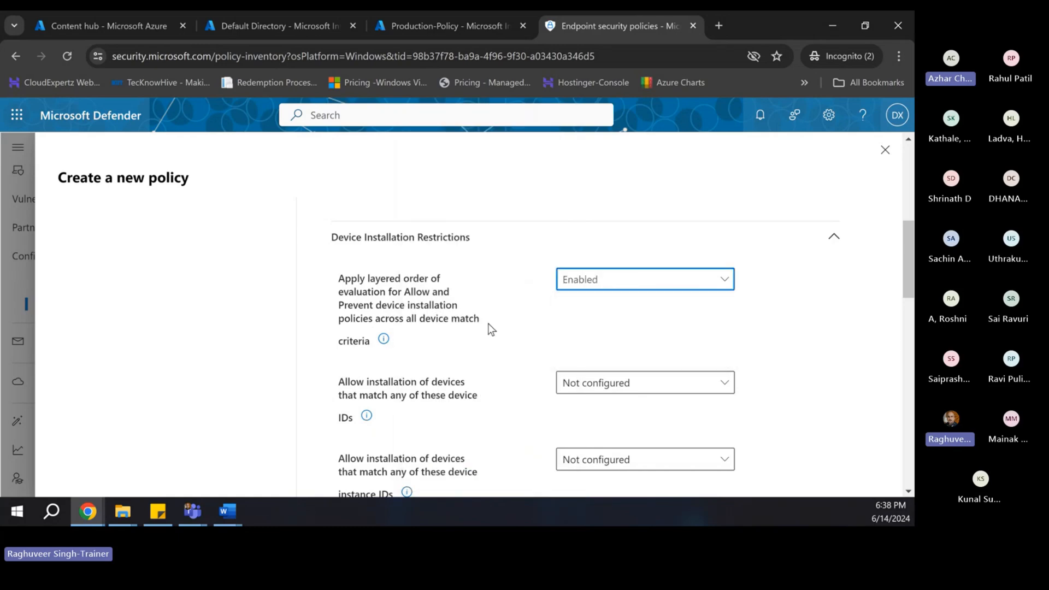
scroll(487, 323, "down", 1)
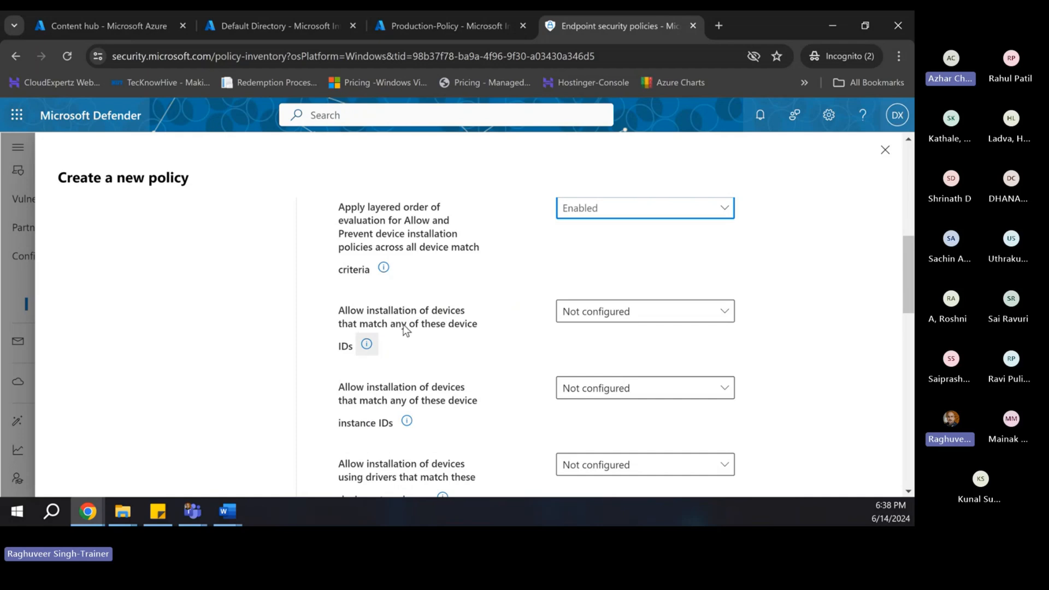
- Try enabling installation of devices matching listed device IDs, then return it to Not configured
left_click(590, 311)
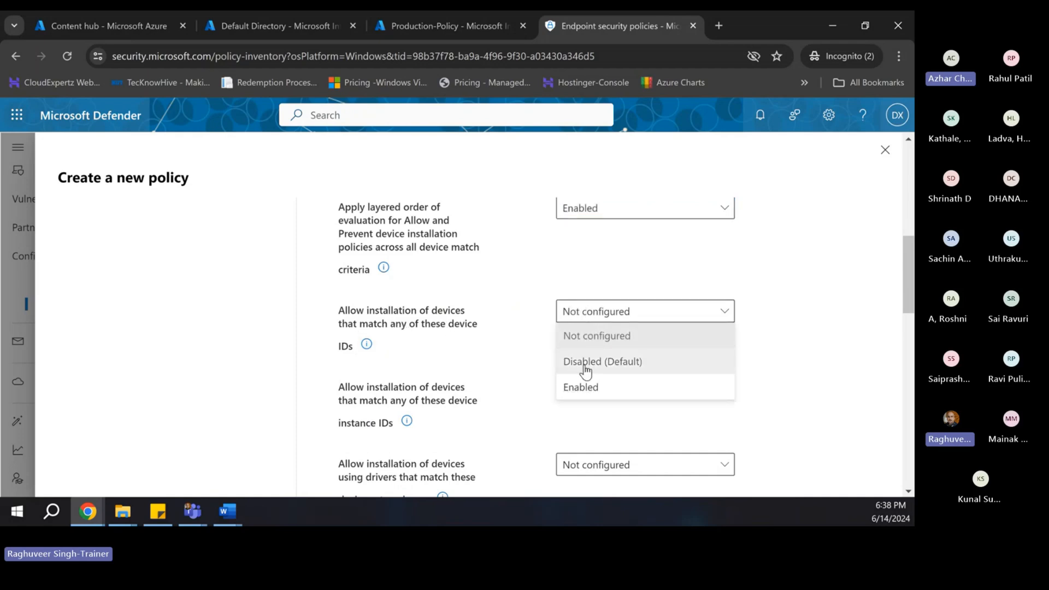
left_click(578, 389)
scroll(484, 352, "down", 2)
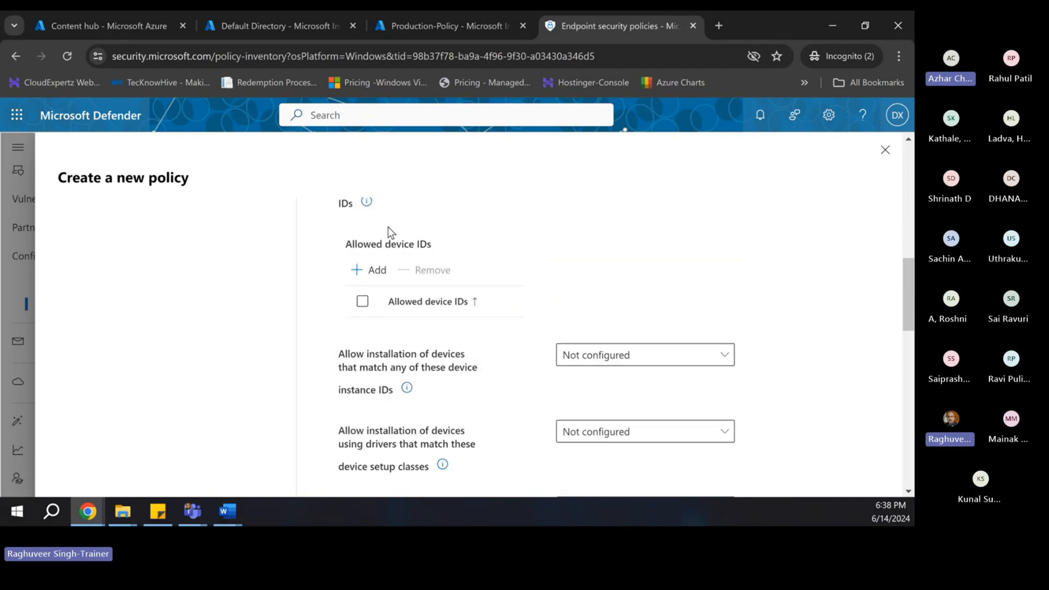
scroll(385, 229, "up", 1)
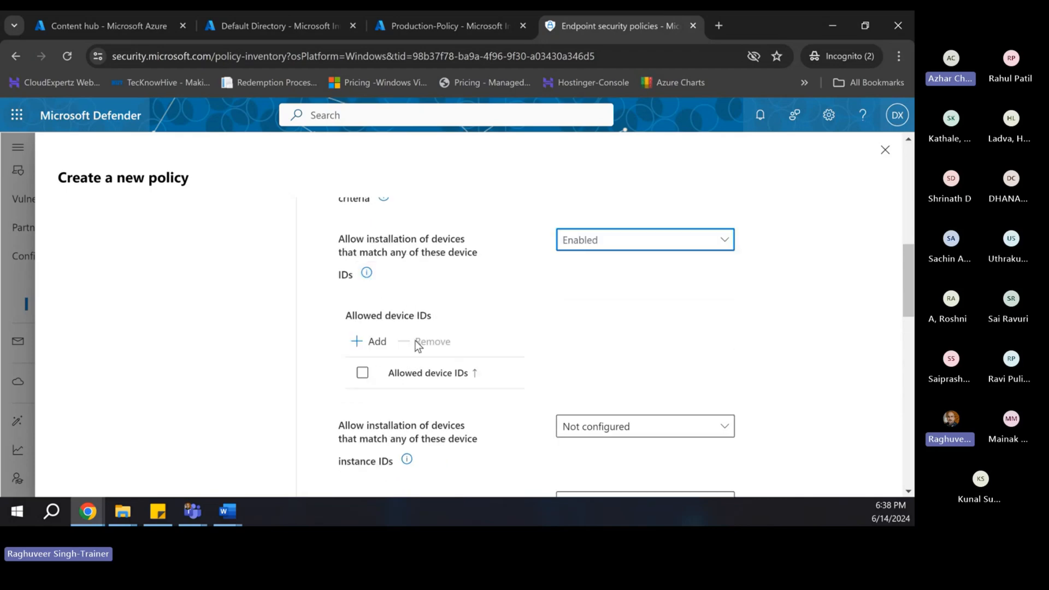
scroll(378, 317, "up", 2)
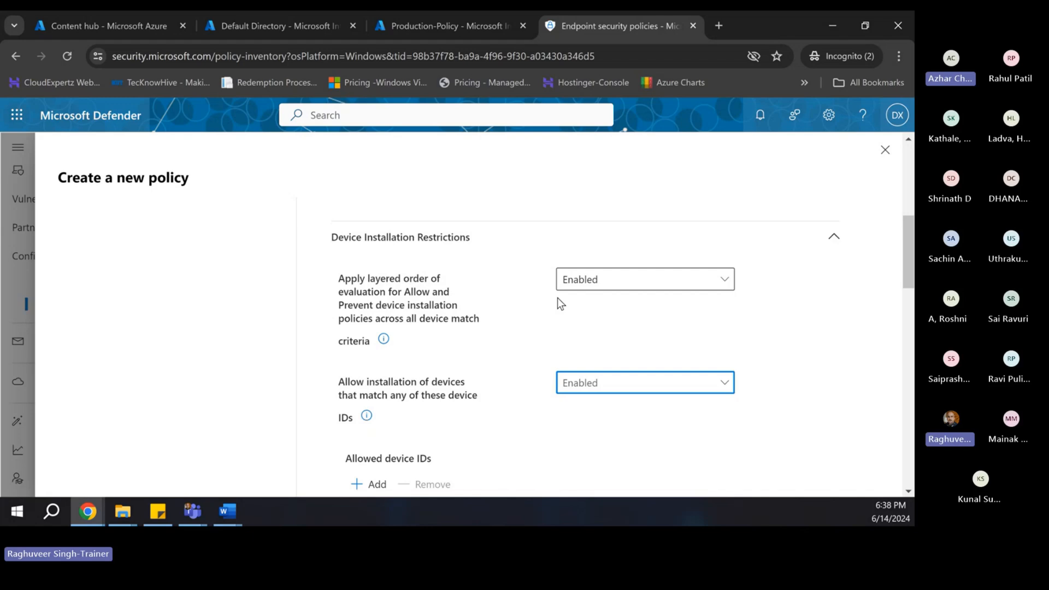
scroll(549, 317, "down", 4)
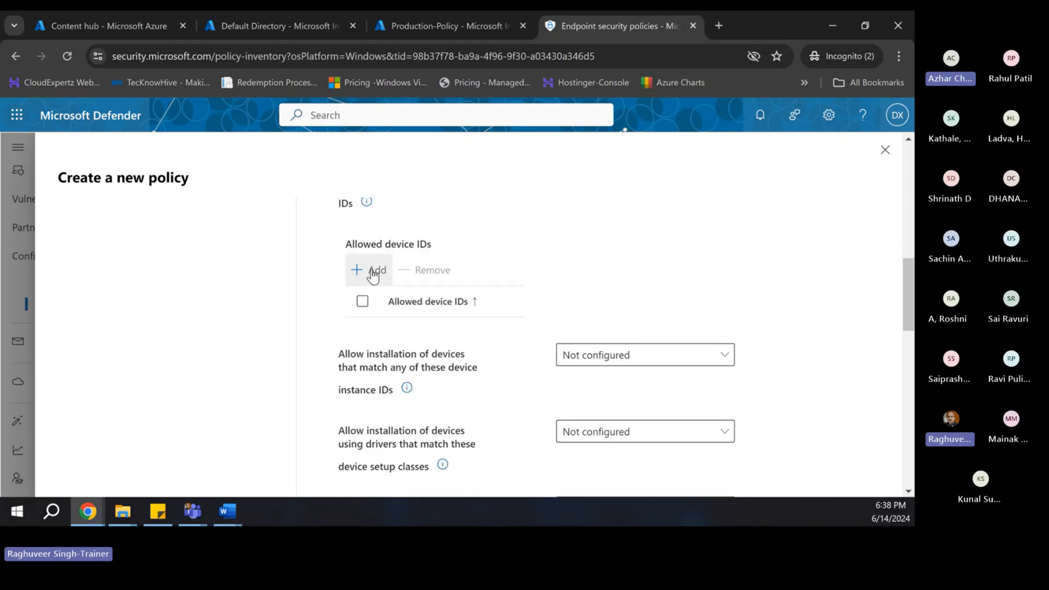
scroll(421, 281, "up", 1)
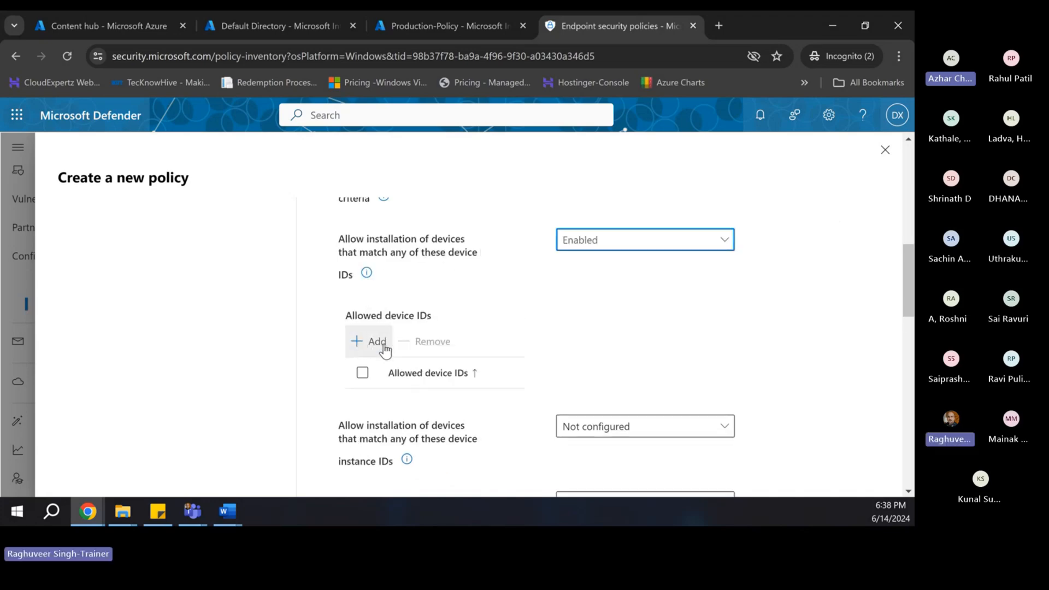
scroll(382, 350, "up", 1)
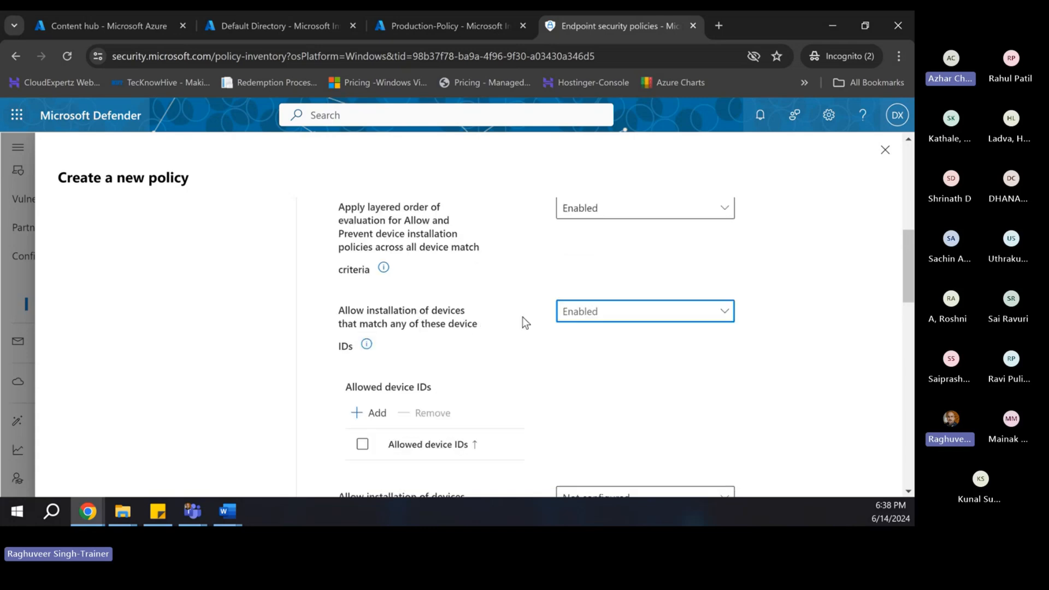
scroll(501, 326, "up", 1)
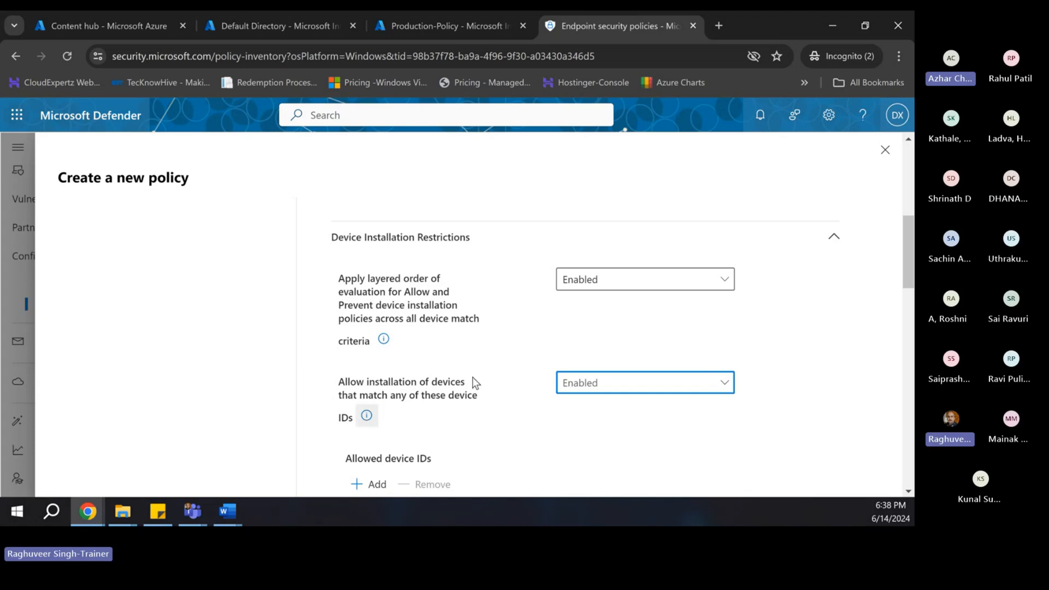
scroll(471, 381, "down", 3)
left_click(363, 372)
left_click(363, 373)
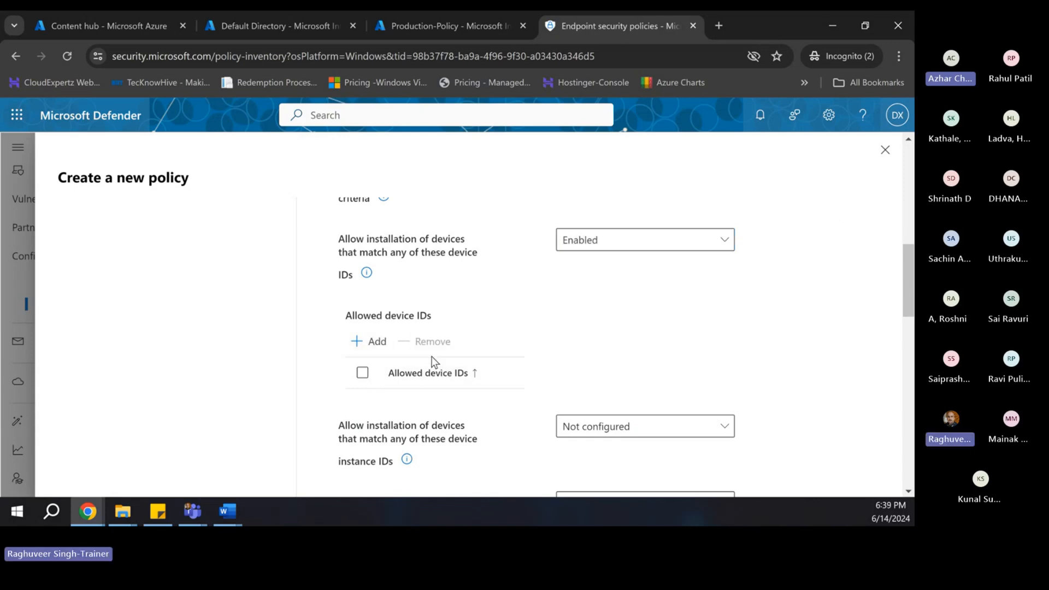
scroll(391, 273, "up", 3)
left_click(588, 385)
left_click(587, 407)
- Review the remaining device installation restrictions, leaving them Not configured
scroll(467, 414, "down", 2)
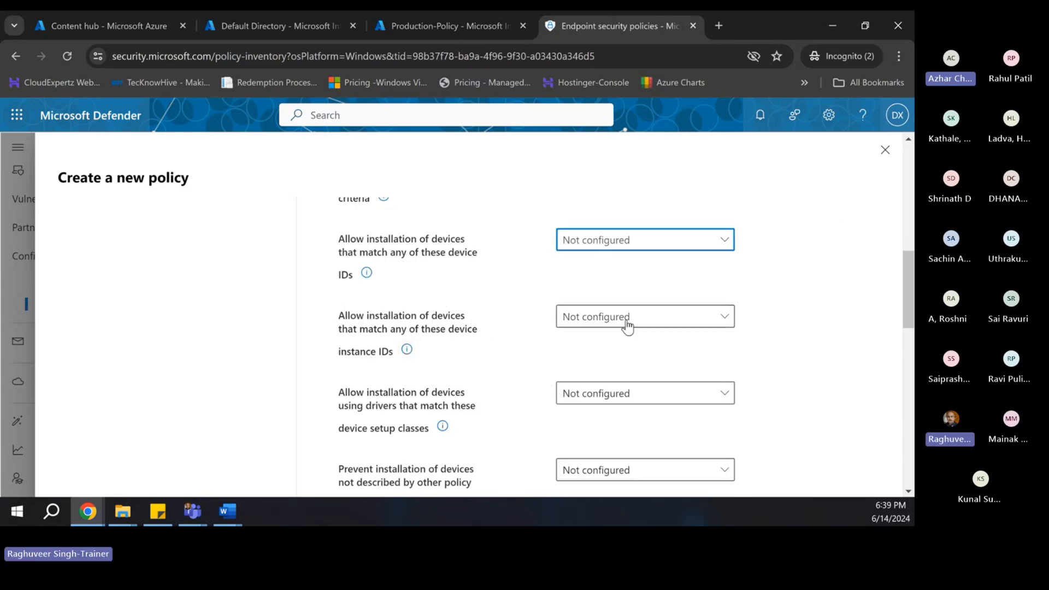
scroll(565, 337, "down", 1)
scroll(565, 337, "down", 1)
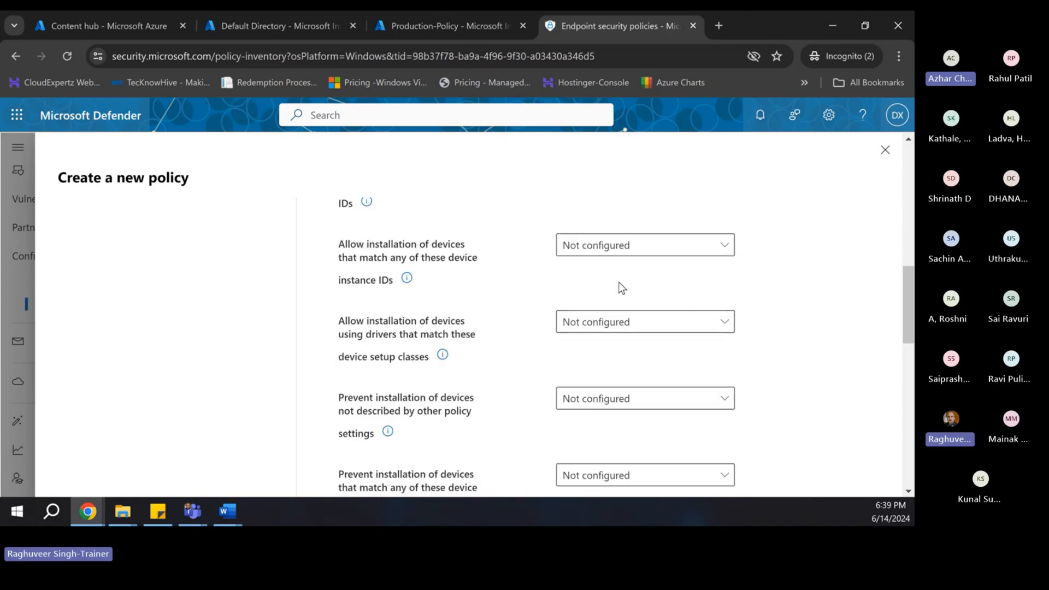
scroll(462, 349, "down", 2)
scroll(442, 380, "down", 2)
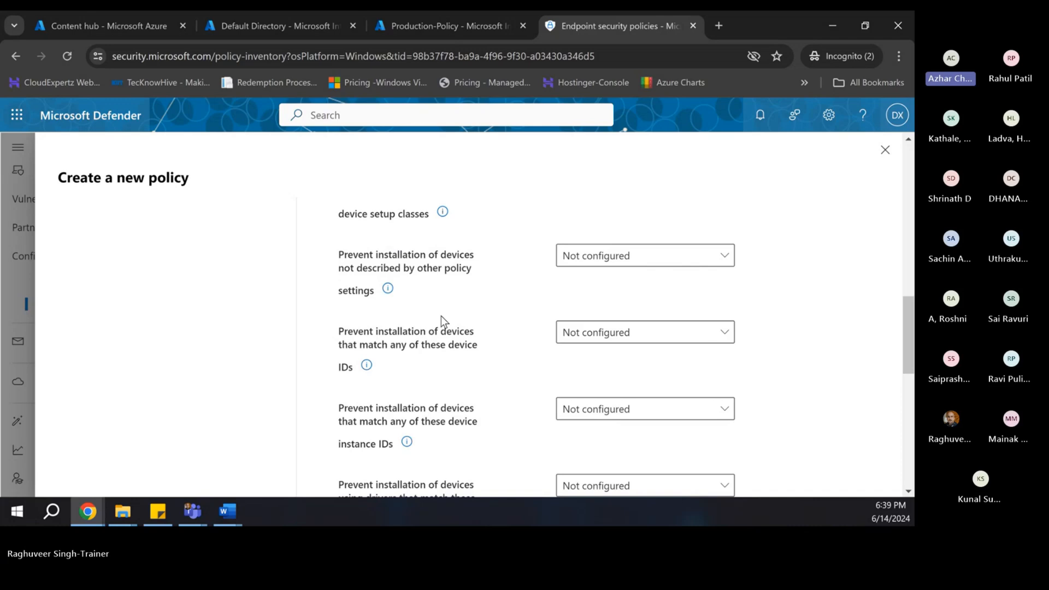
scroll(446, 319, "down", 2)
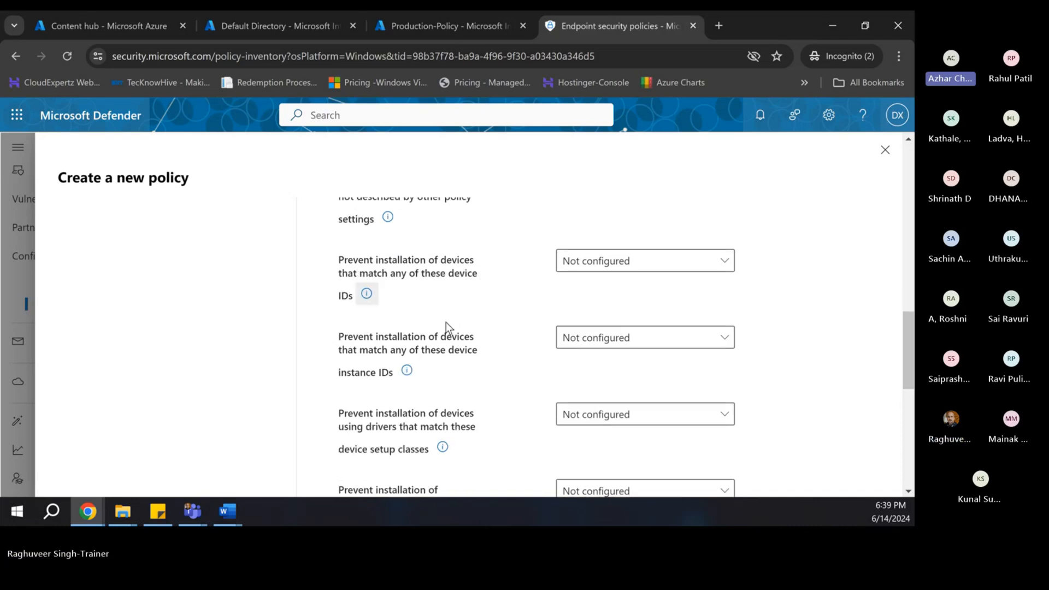
scroll(585, 330, "down", 4)
scroll(574, 284, "down", 2)
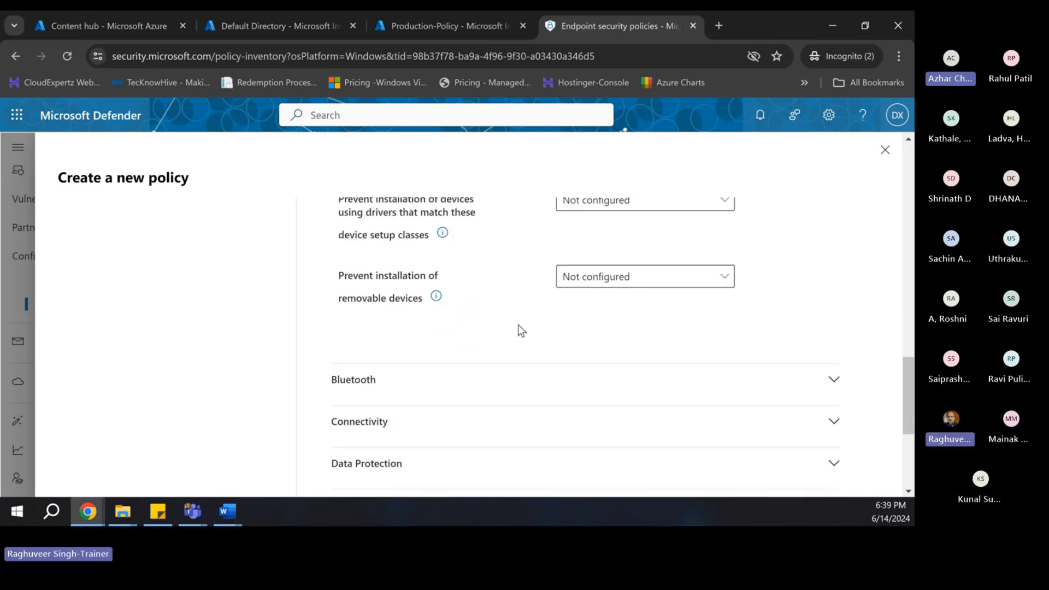
scroll(518, 328, "down", 3)
scroll(433, 355, "up", 4)
scroll(437, 327, "up", 2)
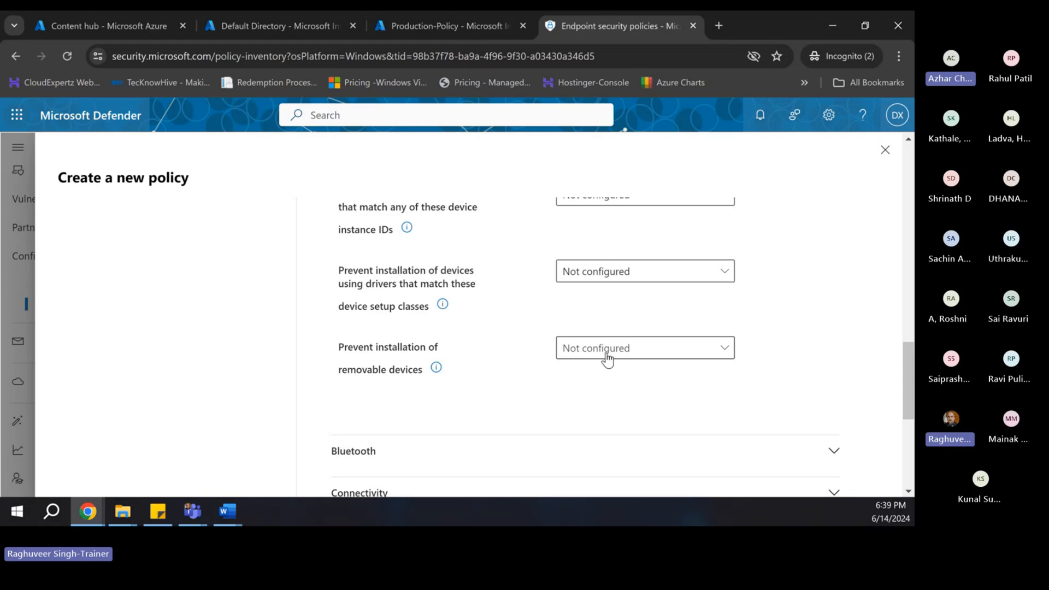
scroll(602, 361, "up", 10)
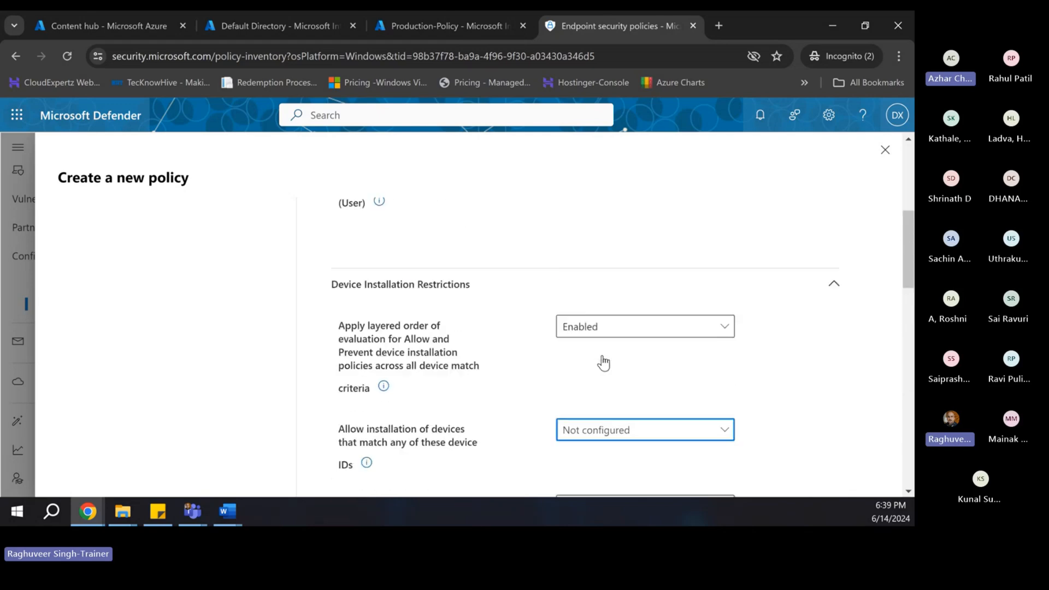
scroll(596, 363, "down", 2)
scroll(487, 361, "down", 2)
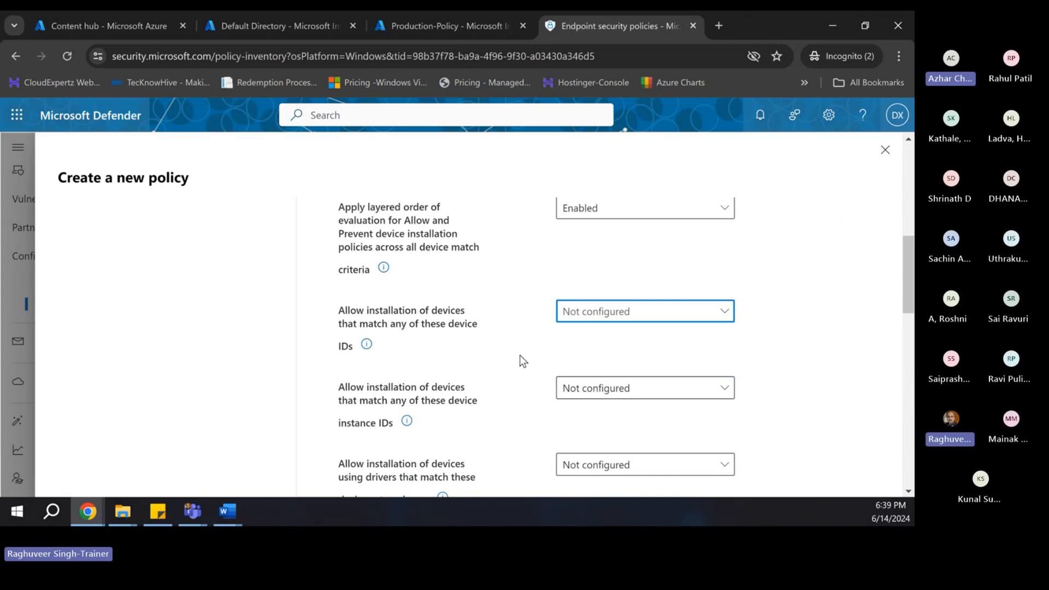
scroll(500, 300, "up", 5)
scroll(500, 300, "up", 2)
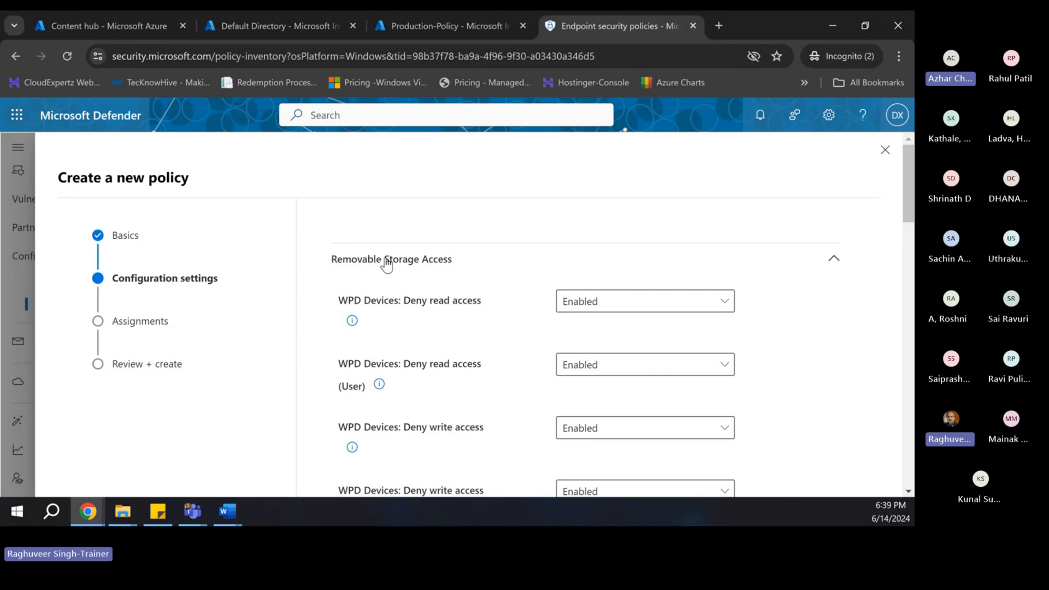
scroll(483, 396, "down", 10)
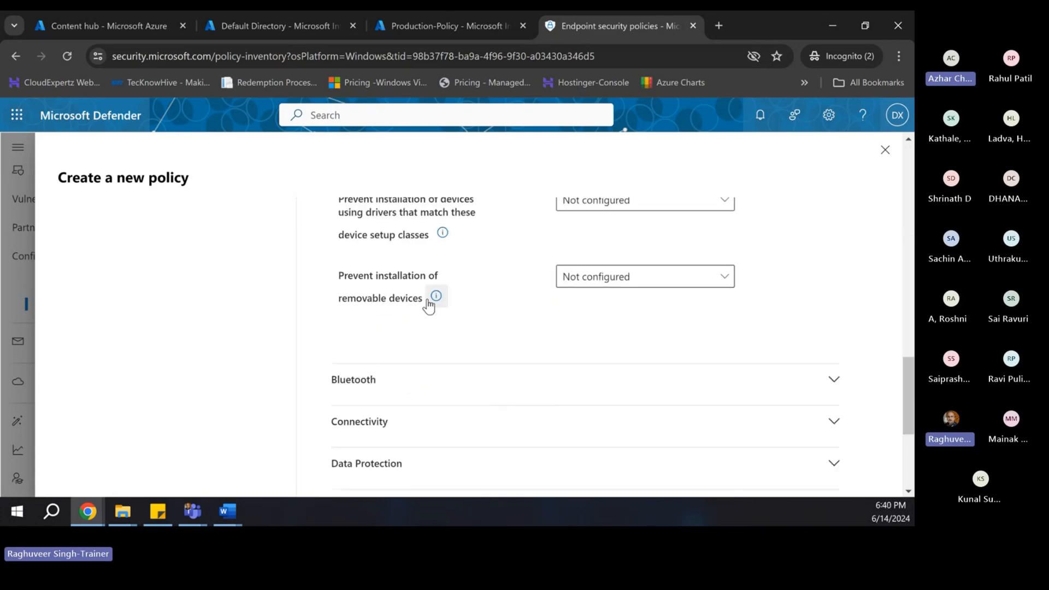
scroll(467, 297, "up", 5)
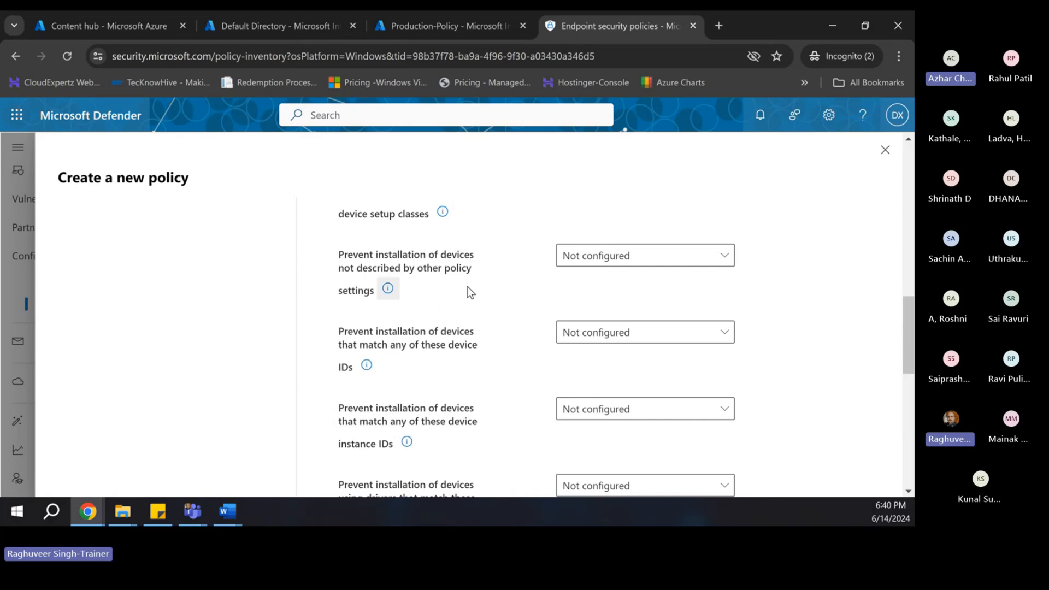
scroll(467, 287, "down", 6)
- Expand the Bluetooth settings, set Allow Advertising to Block, and scroll past the Services Allowed List
left_click(385, 309)
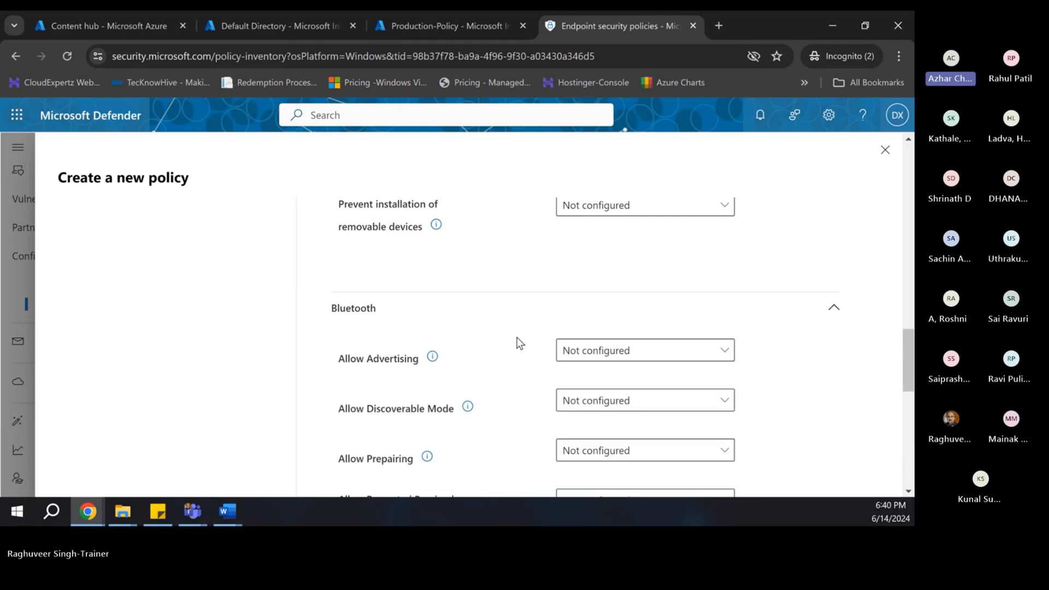
scroll(562, 244, "down", 2)
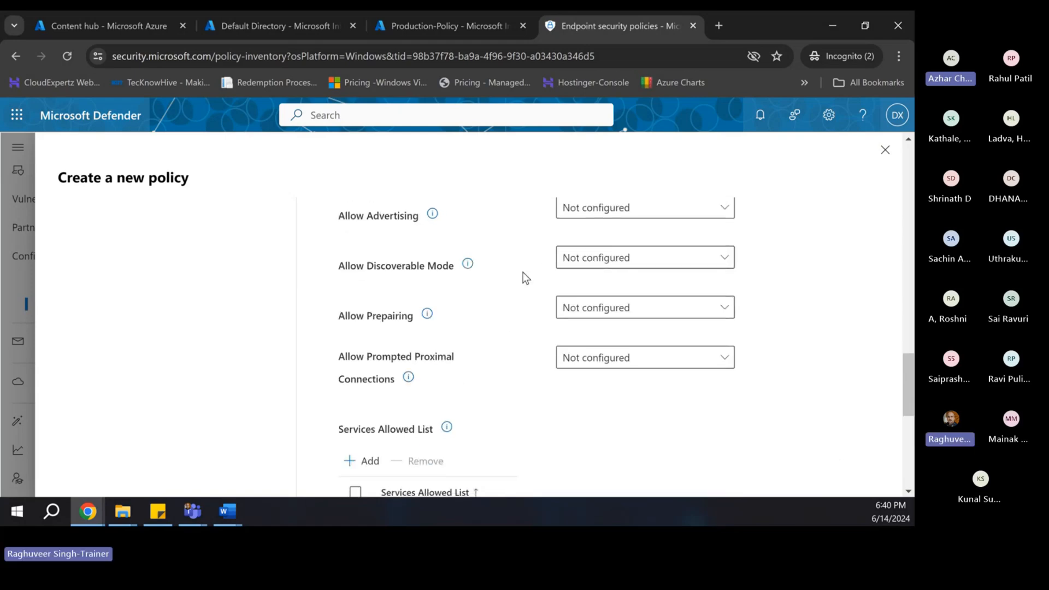
scroll(523, 279, "up", 1)
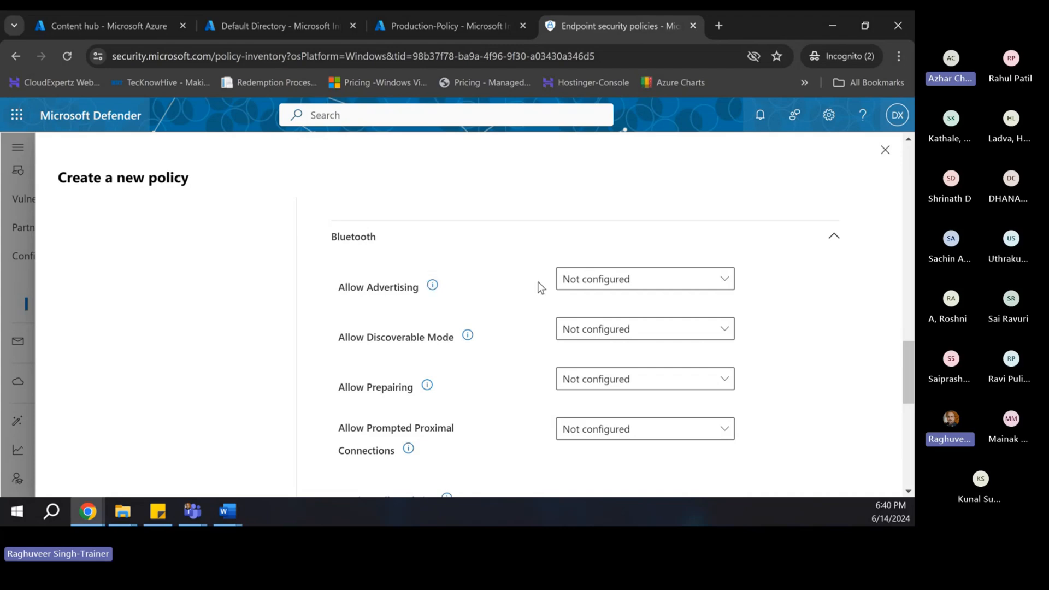
left_click(583, 281)
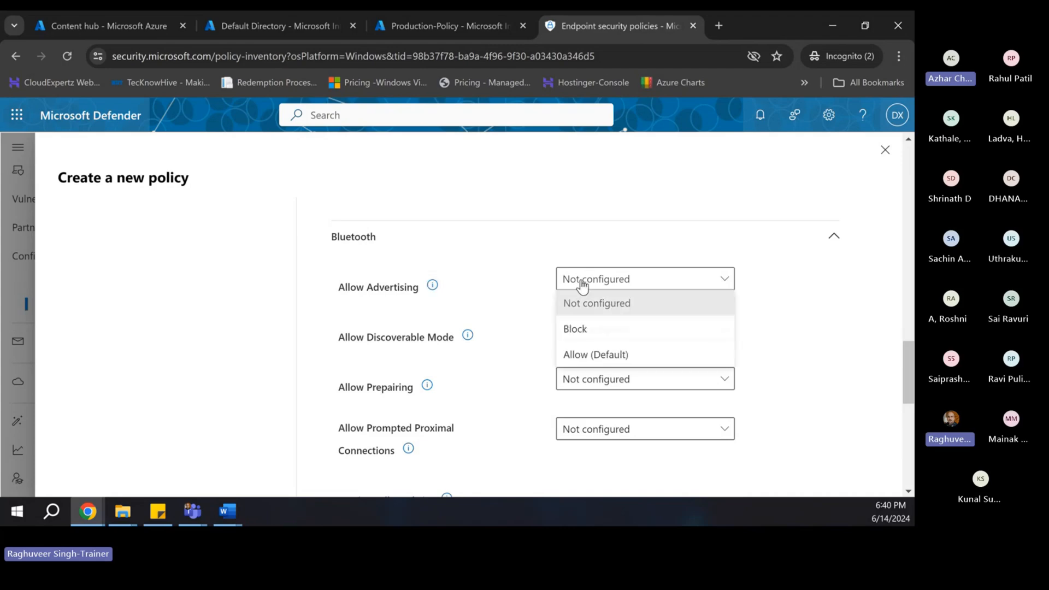
left_click(569, 330)
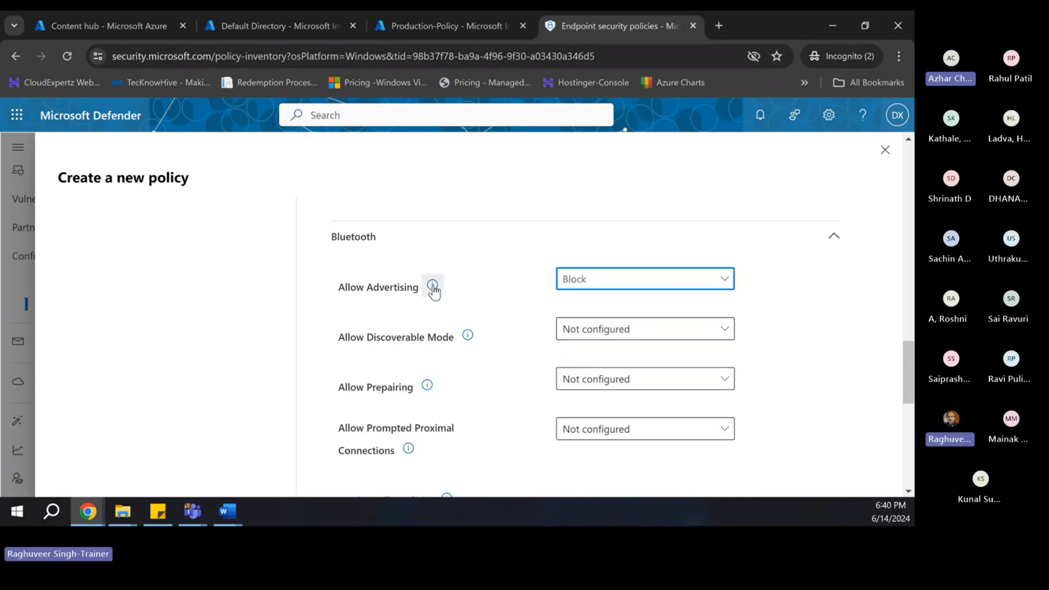
scroll(471, 303, "down", 1)
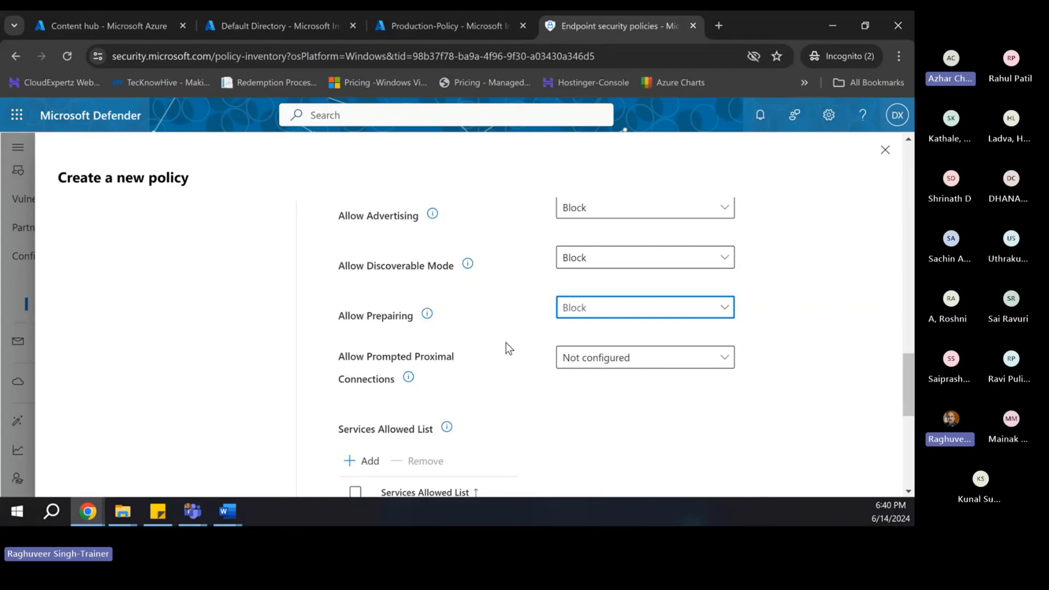
scroll(520, 353, "down", 1)
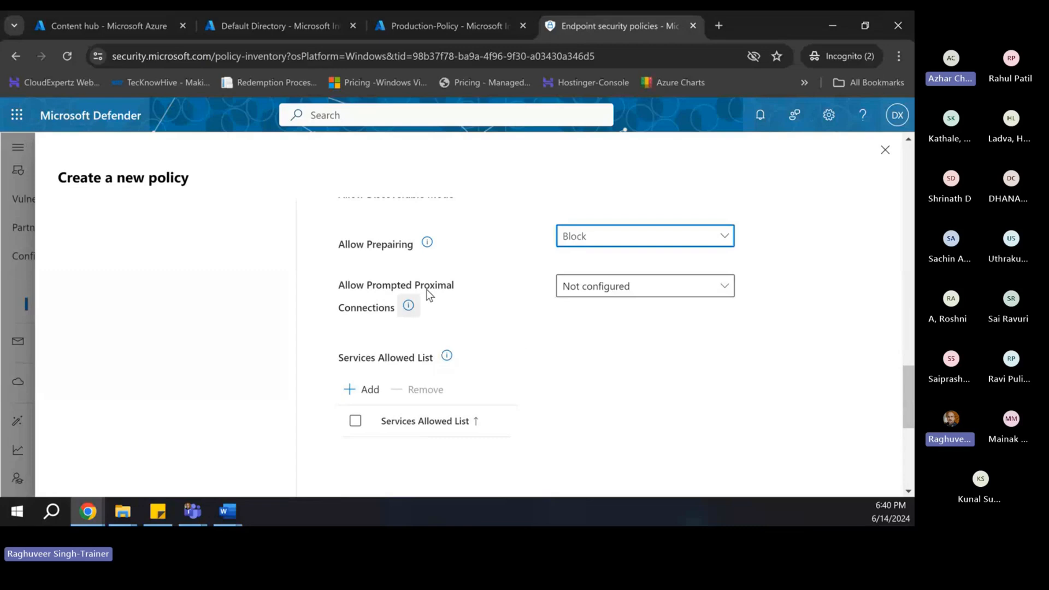
scroll(531, 303, "down", 2)
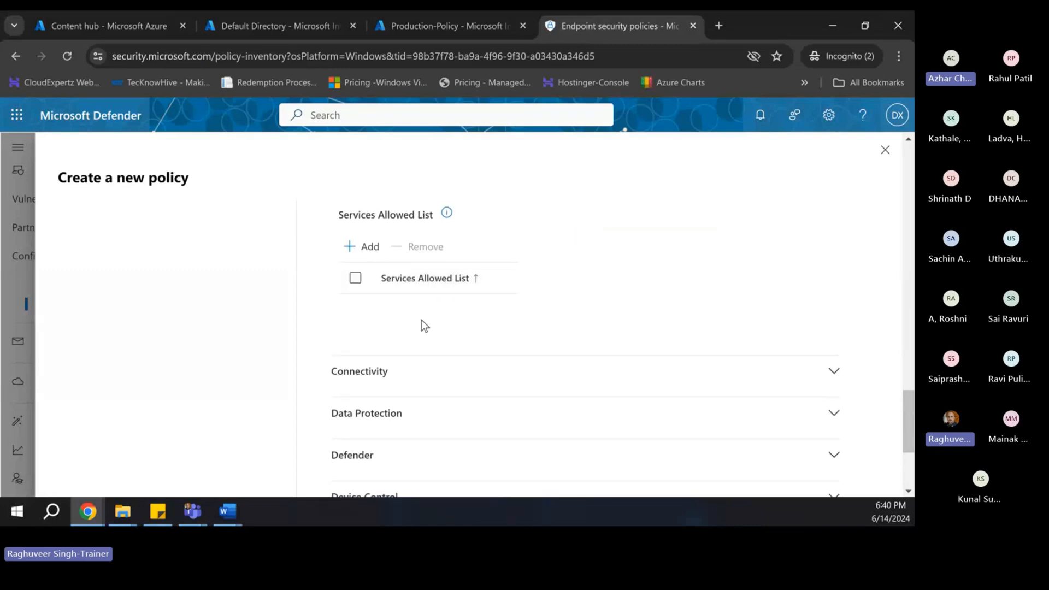
- Under Connectivity, set Allow USB Connection to Not allowed and Allow Bluetooth to Disallow
scroll(432, 347, "down", 1)
left_click(380, 310)
scroll(512, 339, "down", 1)
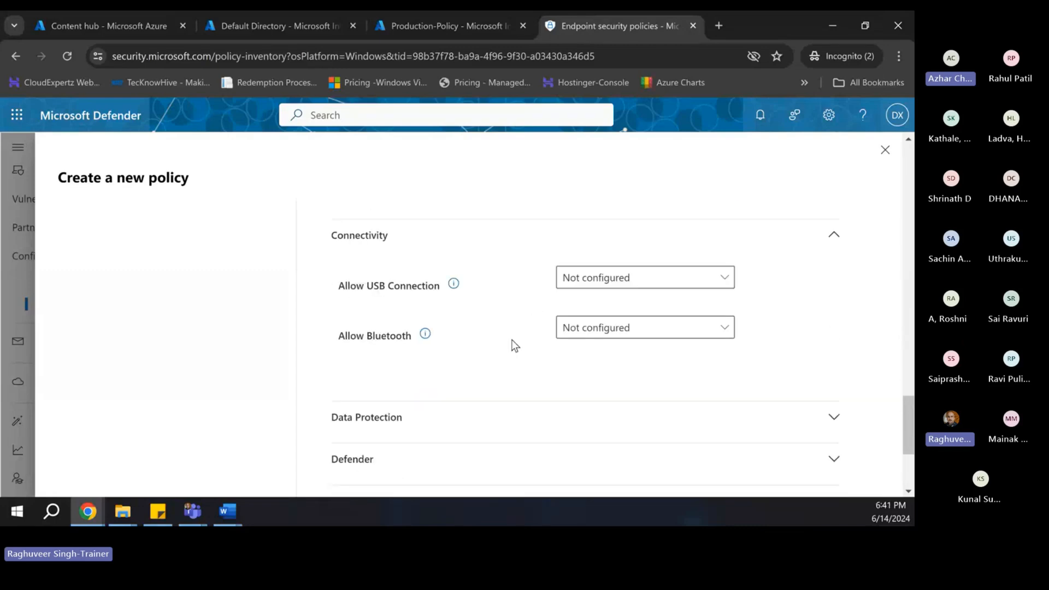
left_click(592, 273)
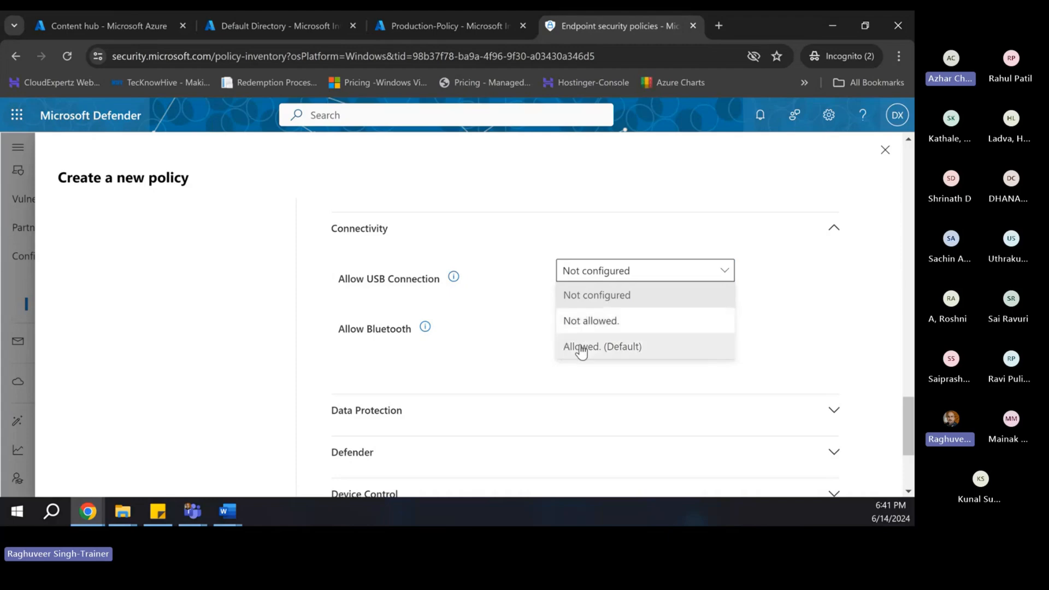
left_click(582, 322)
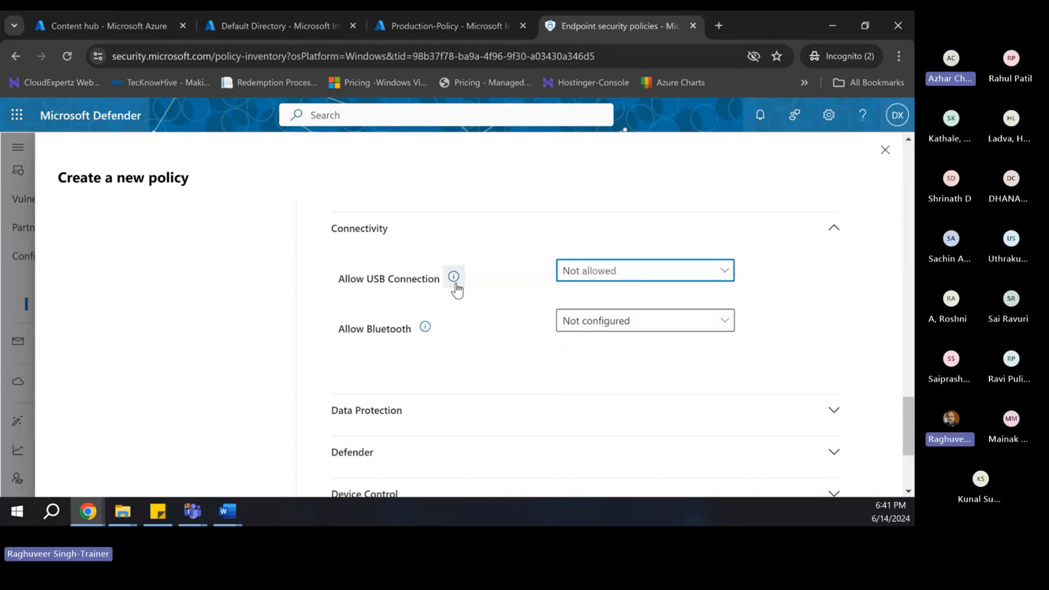
left_click(571, 326)
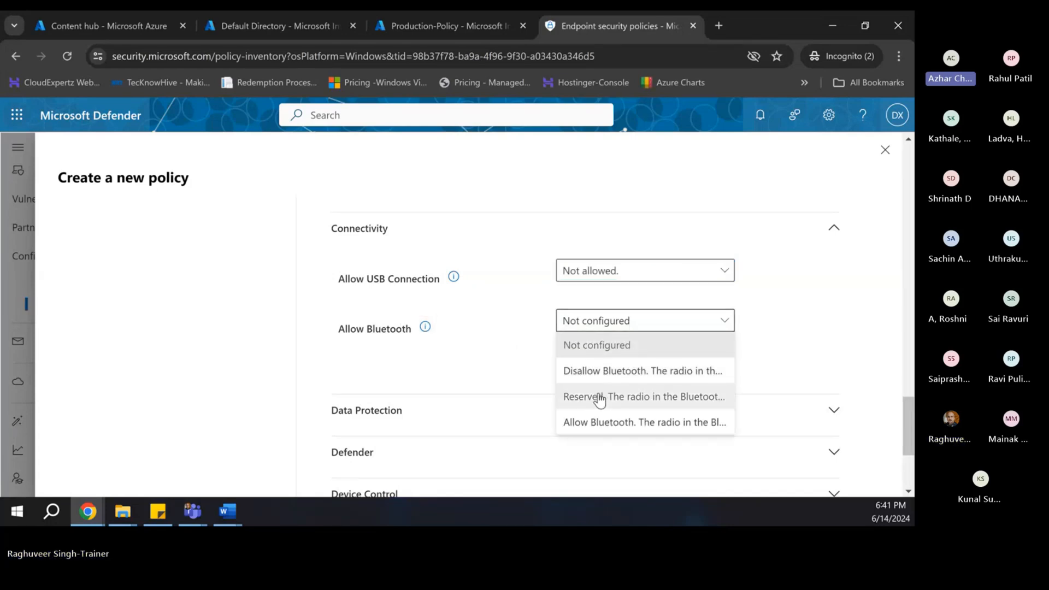
left_click(601, 371)
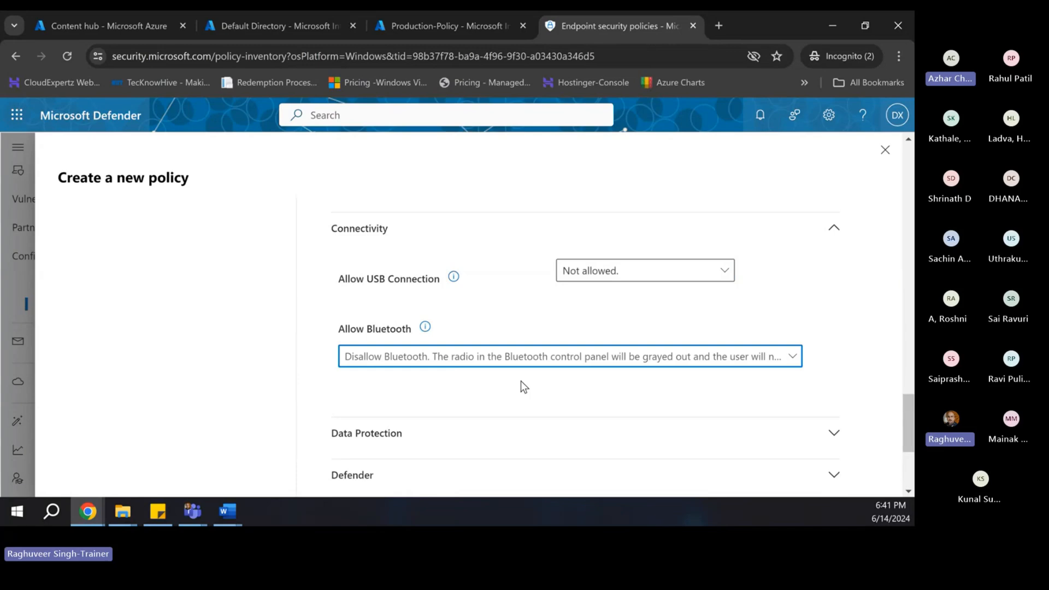
- Under Data Protection, set Allow Direct Memory Access to Block
scroll(520, 381, "down", 3)
left_click(434, 294)
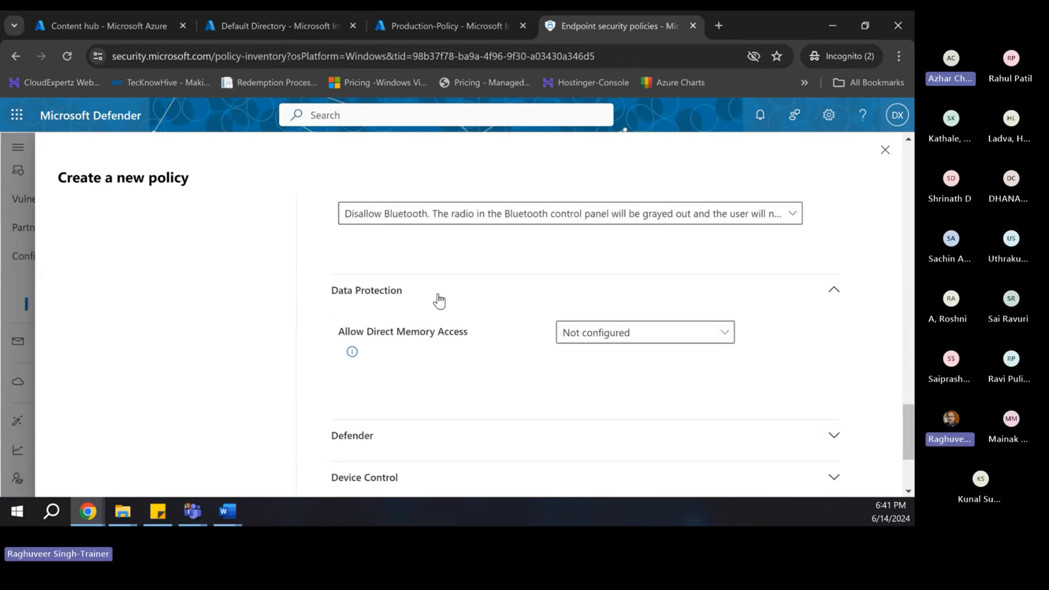
scroll(484, 339, "down", 1)
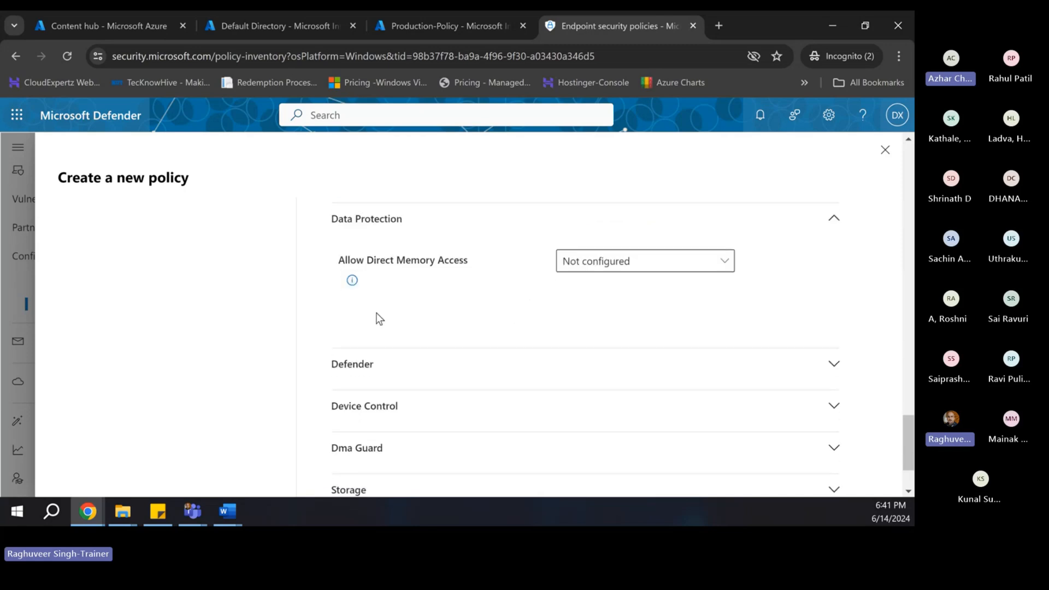
mouse_move(353, 281)
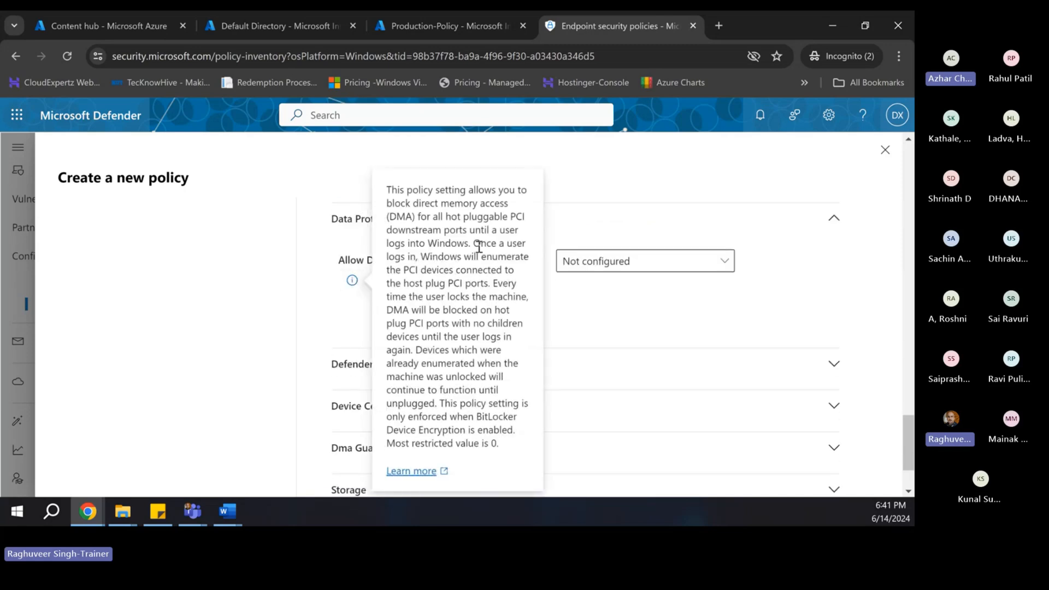
left_click(577, 263)
left_click(582, 313)
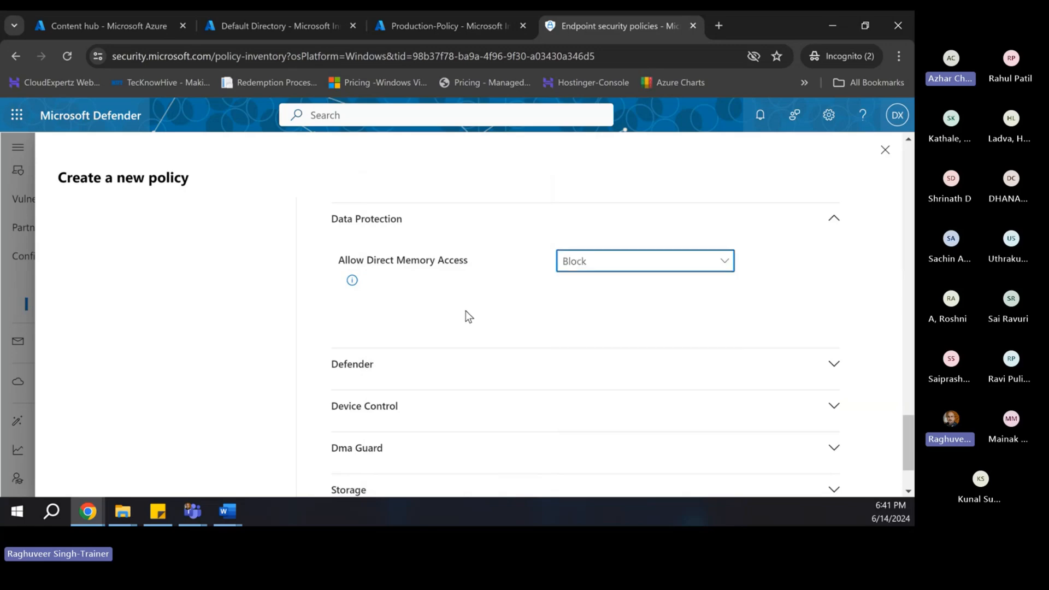
scroll(465, 311, "down", 1)
left_click(377, 294)
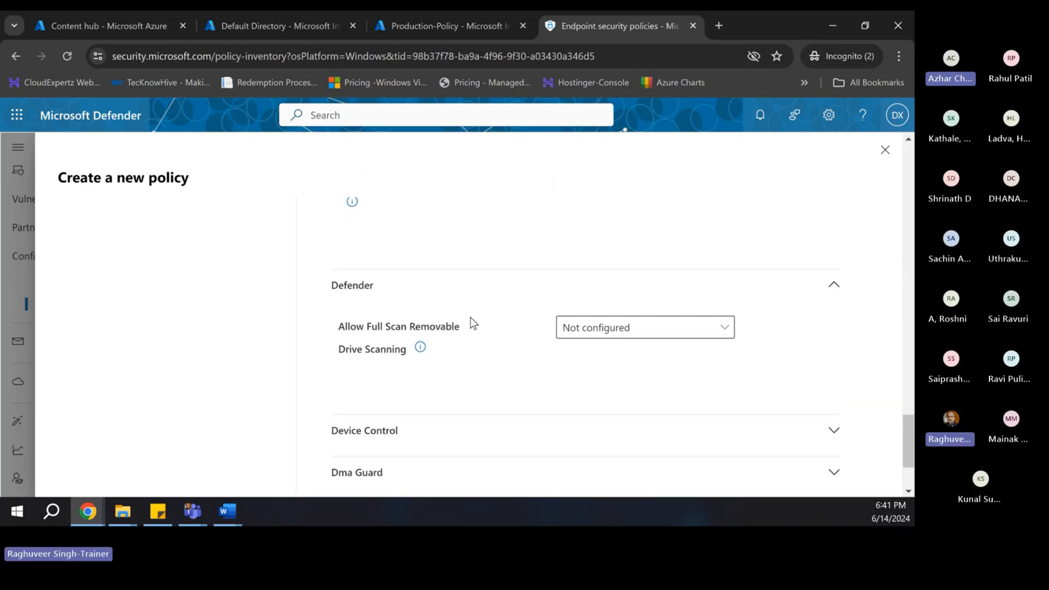
- Set Allow Full Scan Removable Drive Scanning to Allowed in the Defender settings
scroll(473, 323, "down", 1)
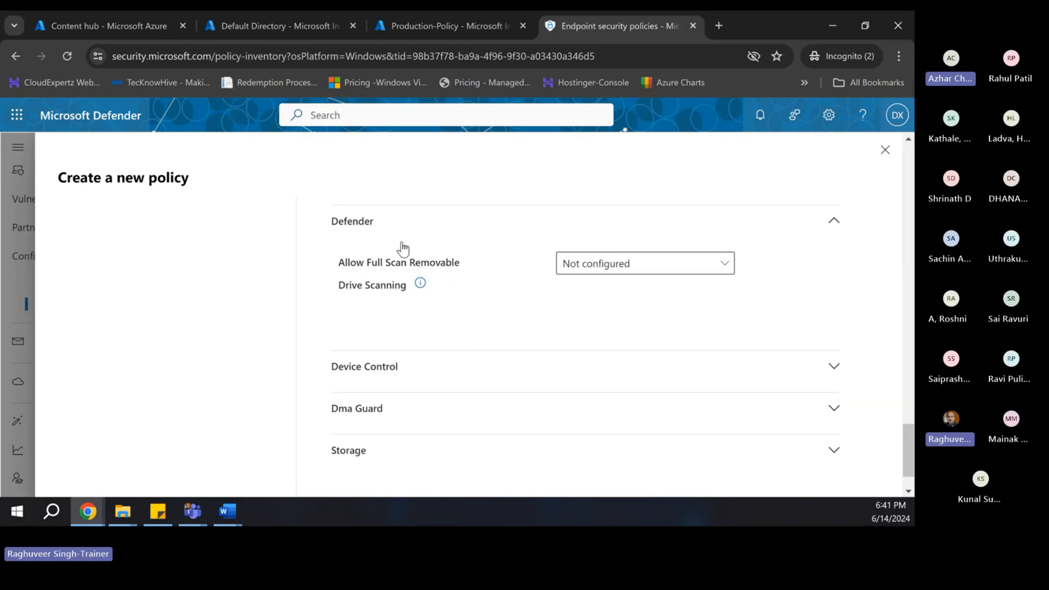
scroll(431, 301, "up", 2)
scroll(431, 303, "up", 8)
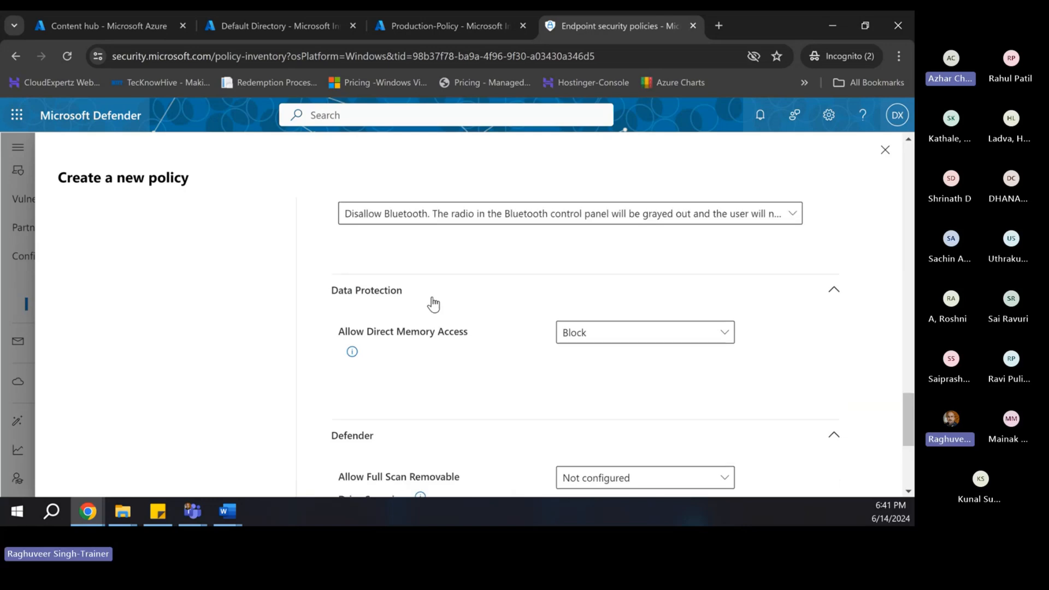
scroll(421, 309, "up", 2)
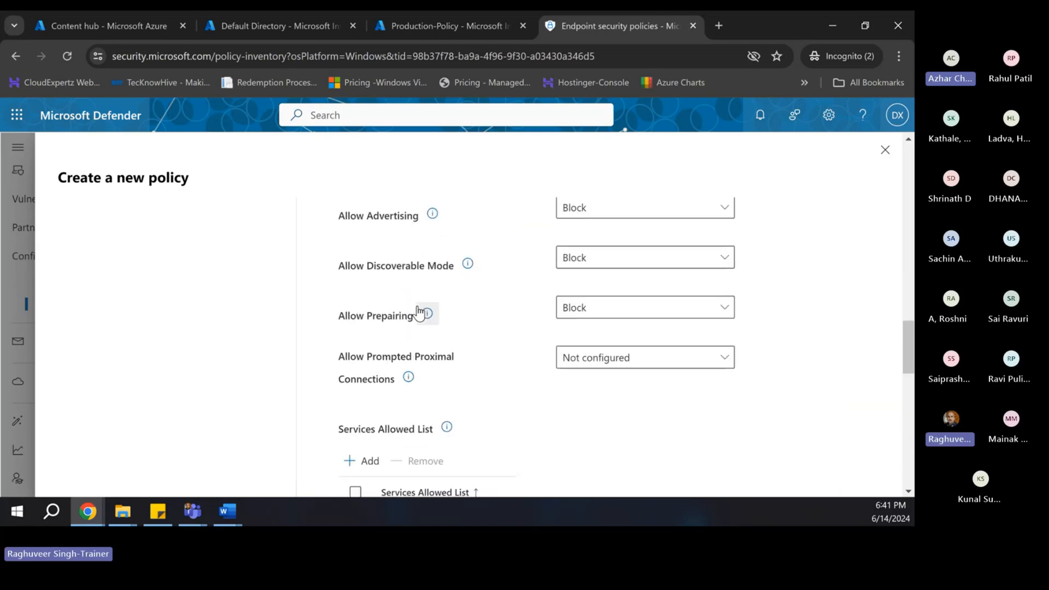
scroll(413, 358, "up", 1)
scroll(415, 349, "down", 5)
scroll(415, 347, "down", 2)
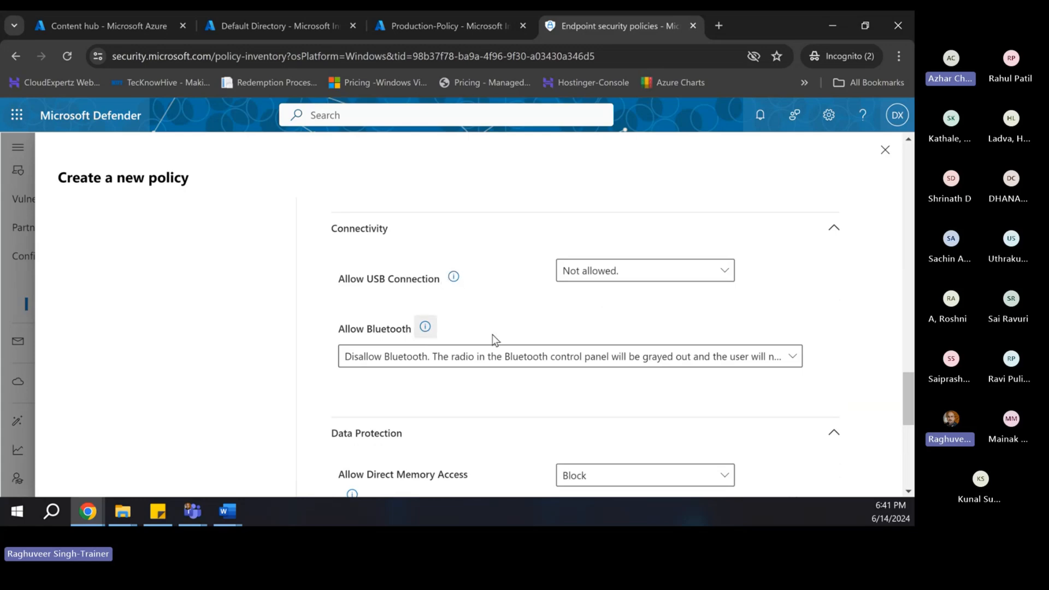
scroll(471, 327, "down", 3)
scroll(470, 327, "down", 4)
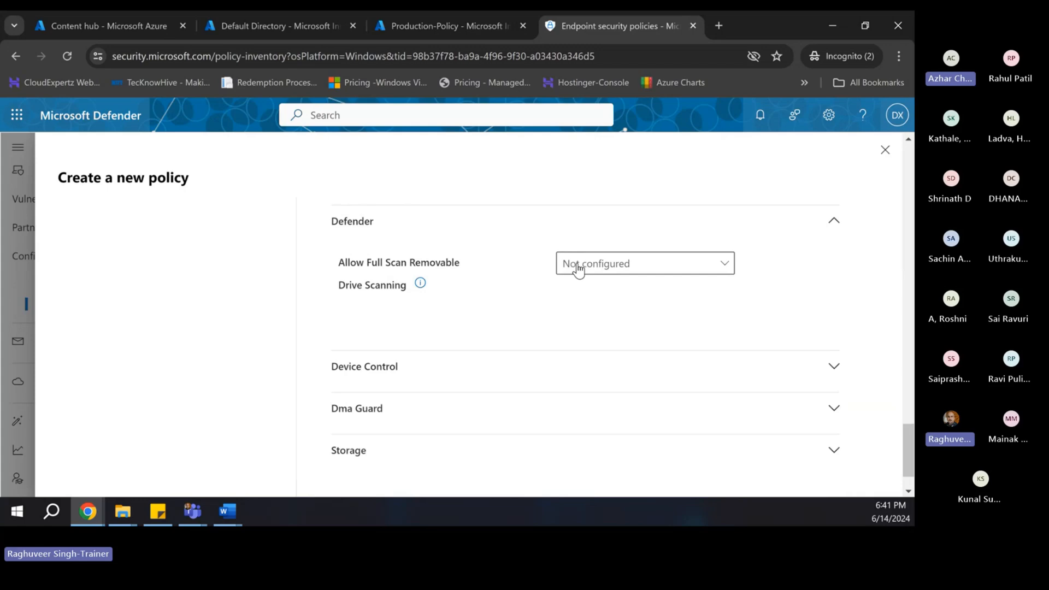
left_click(604, 269)
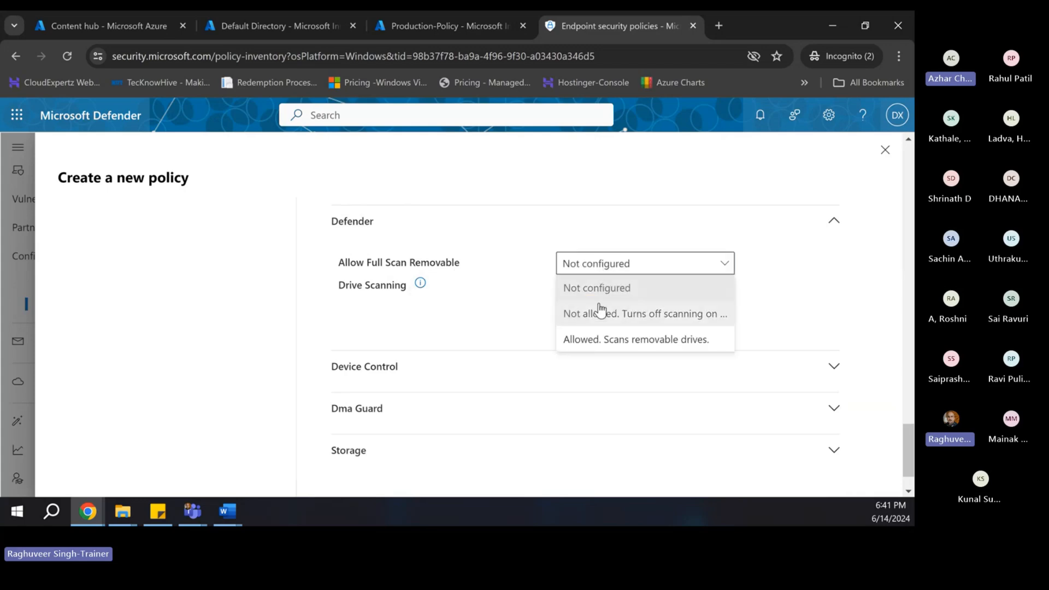
left_click(582, 343)
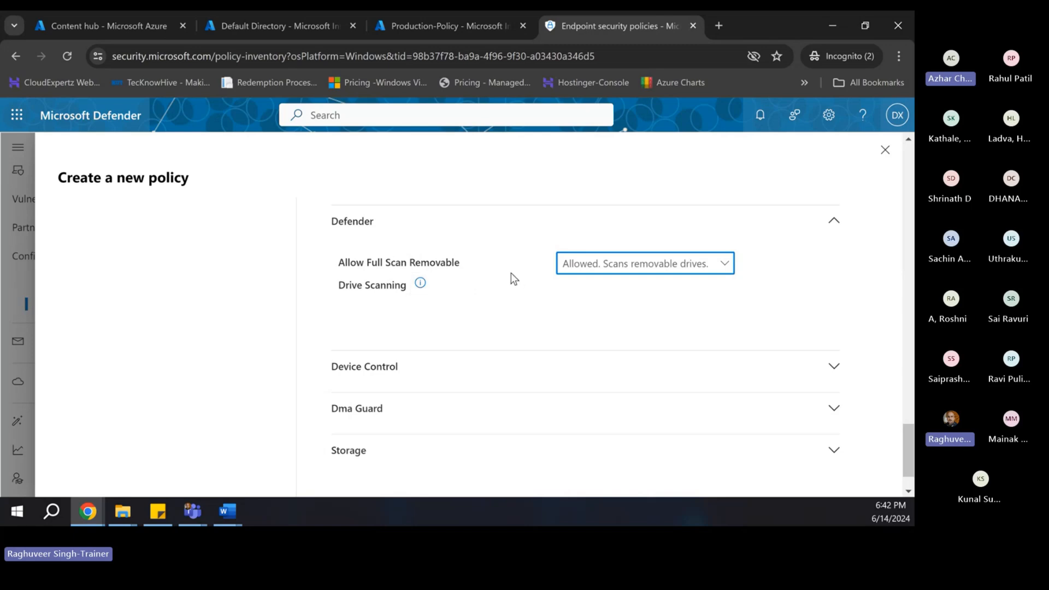
- Change Allow USB Connection back to Allowed (Default)
scroll(501, 280, "up", 1)
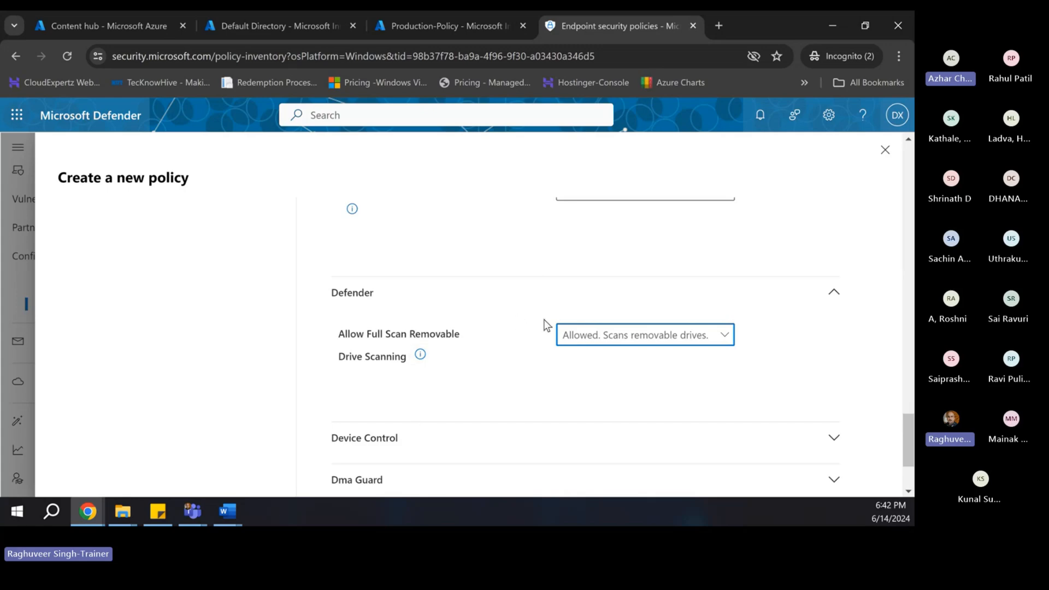
scroll(542, 320, "up", 5)
scroll(503, 337, "up", 1)
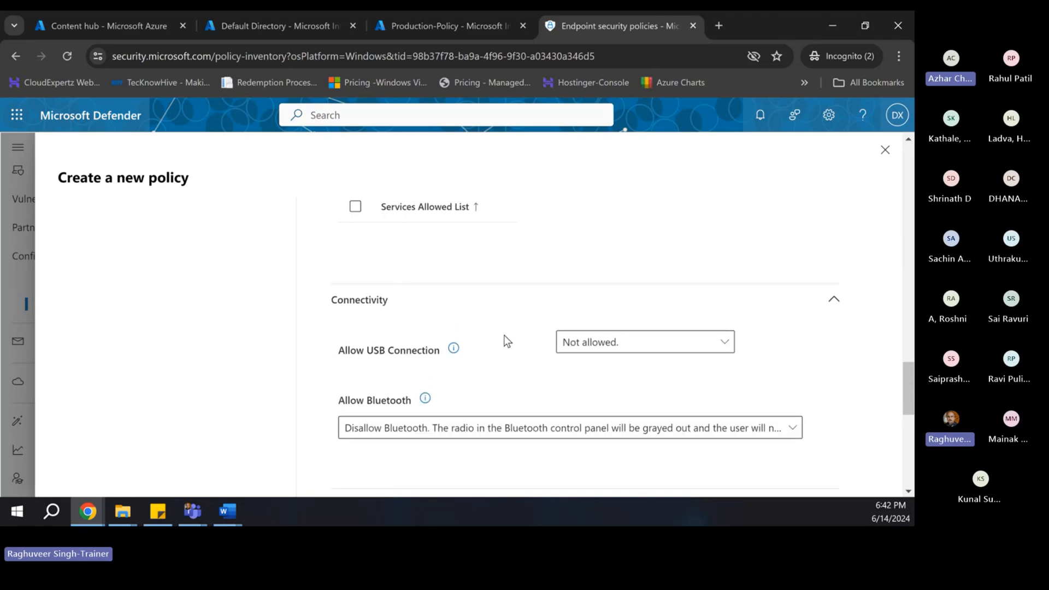
scroll(503, 338, "down", 3)
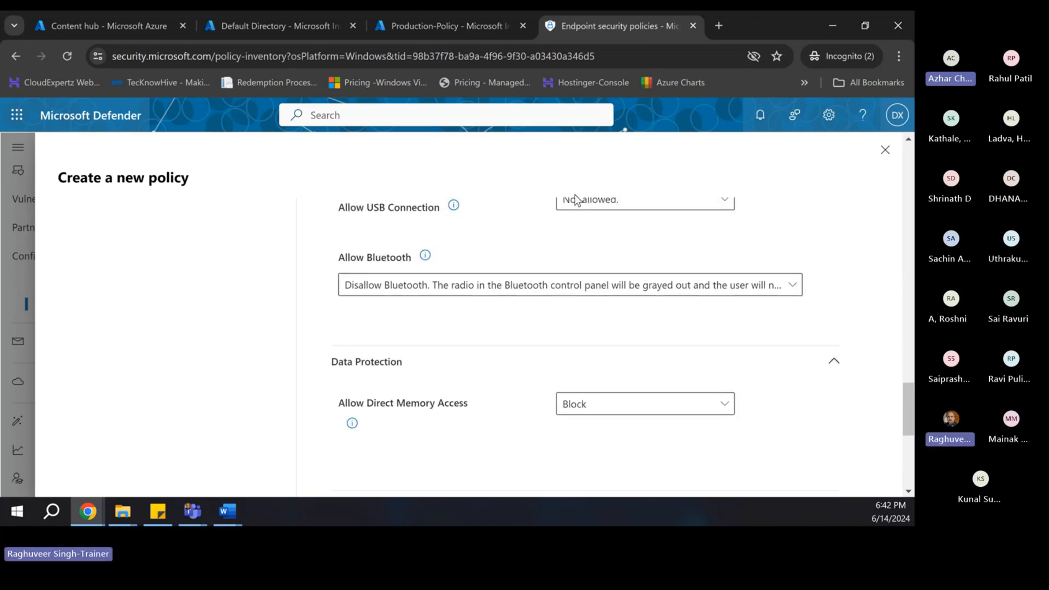
scroll(576, 278, "up", 2)
left_click(580, 343)
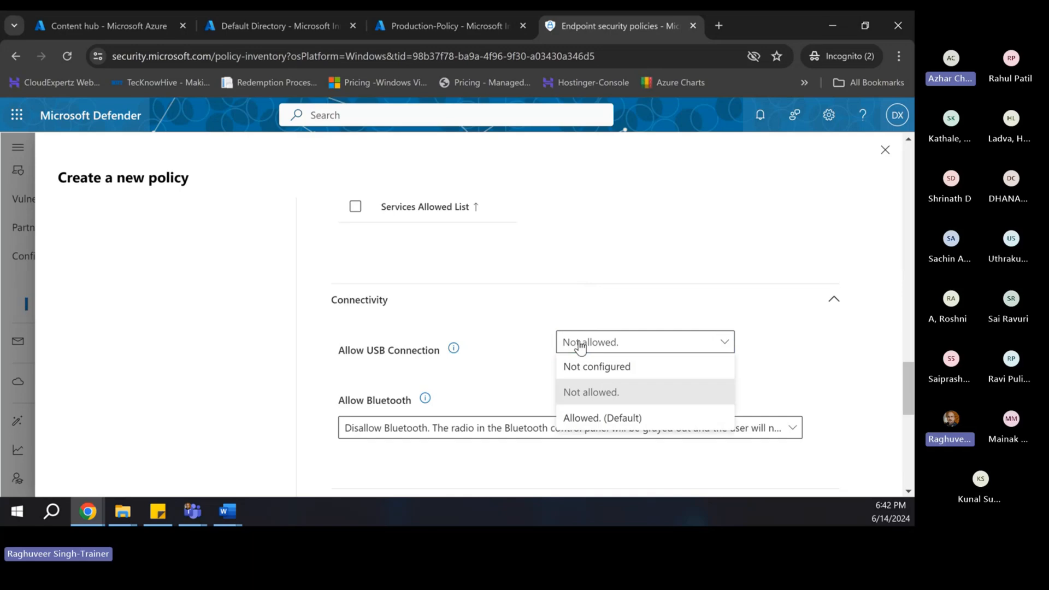
left_click(585, 419)
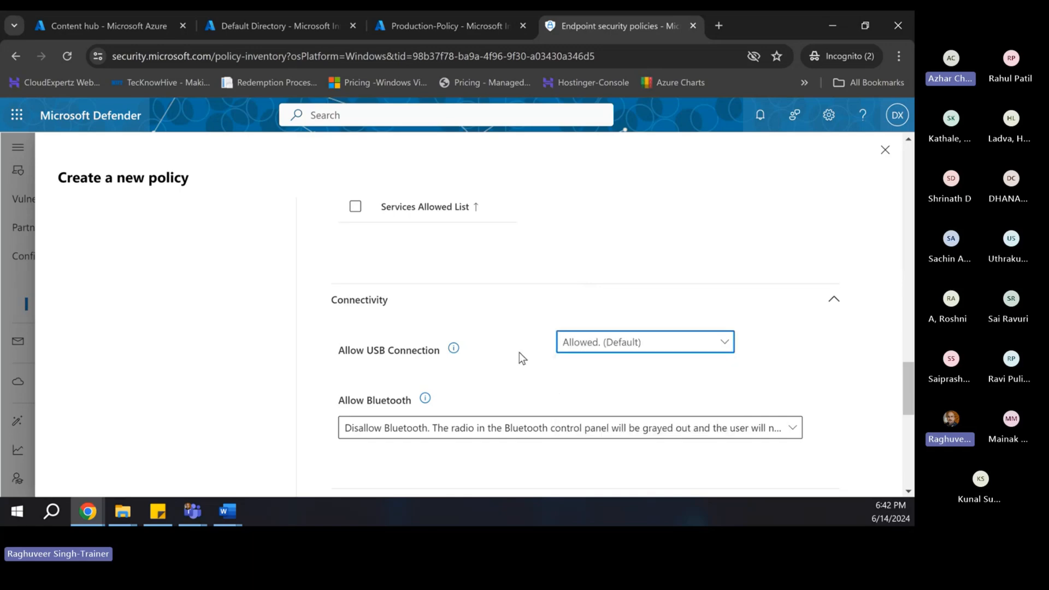
- Browse the Device Control settings, then expand Dma Guard and Storage, leaving Removable Disk Deny Write Access Not configured
scroll(519, 352, "down", 5)
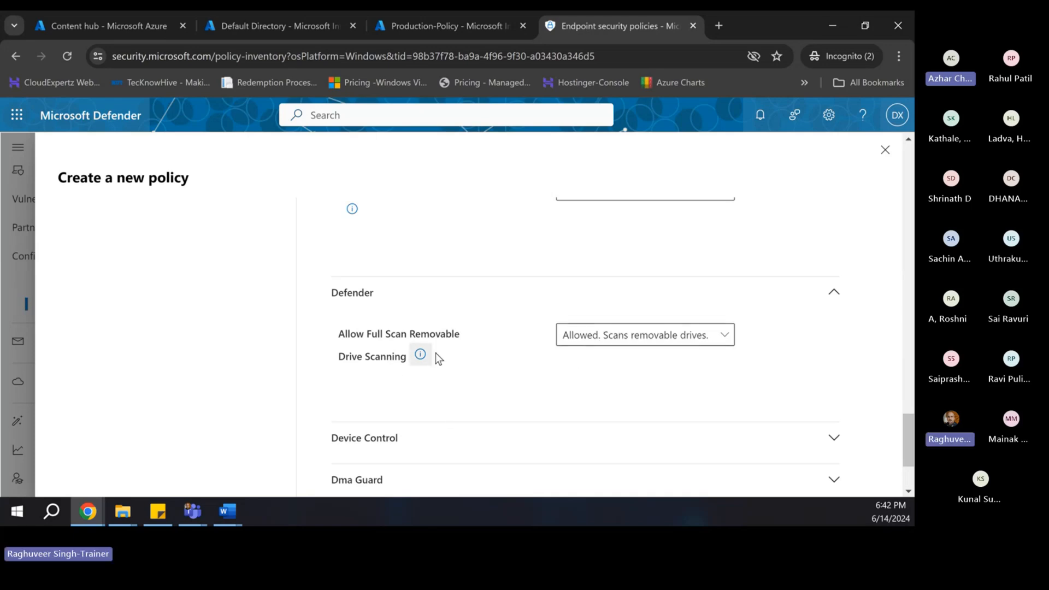
scroll(480, 350, "down", 1)
scroll(407, 338, "down", 1)
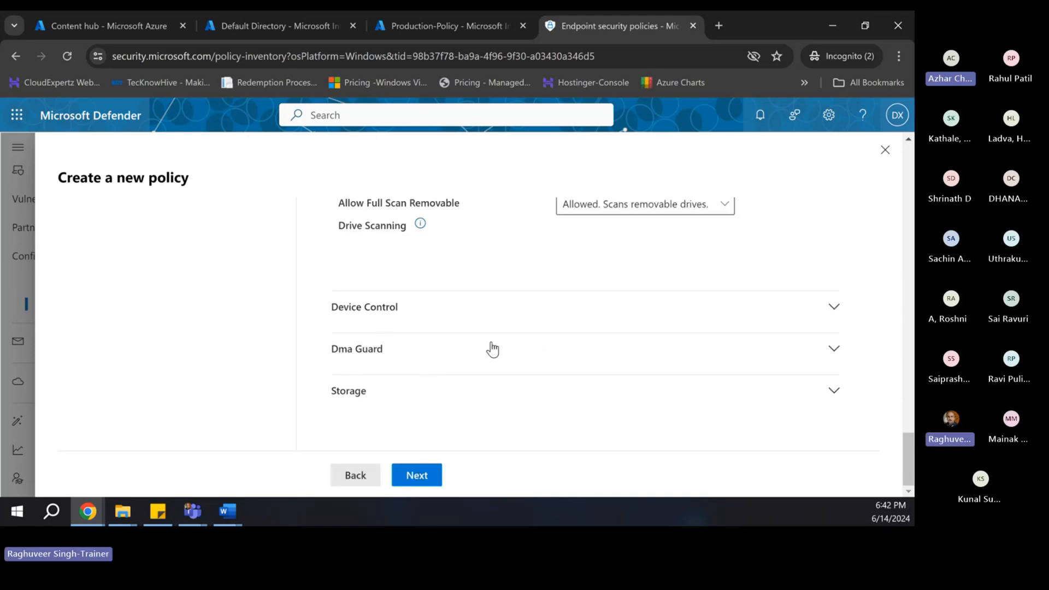
left_click(467, 330)
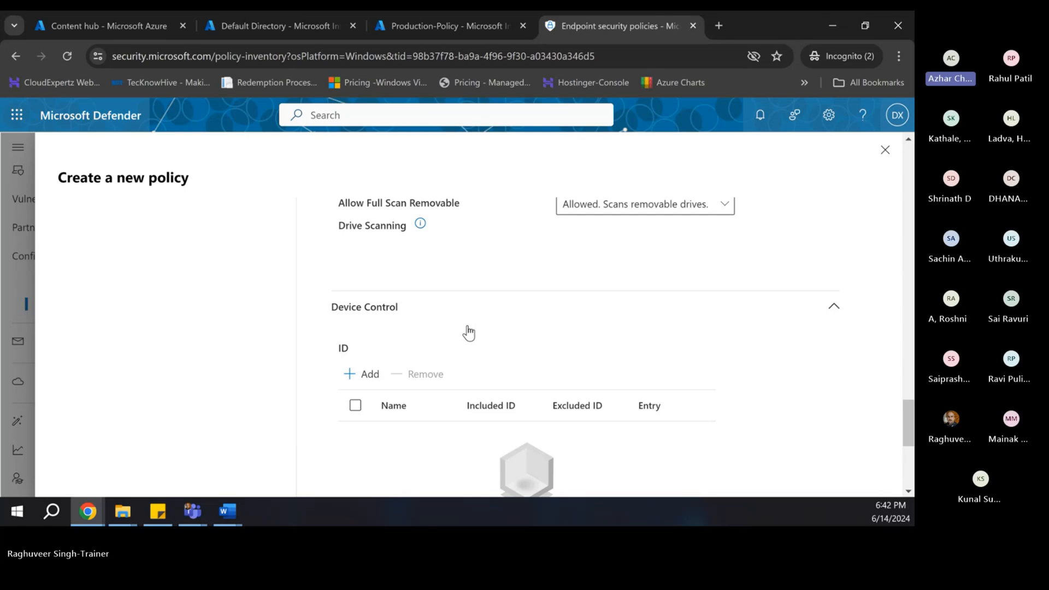
scroll(481, 349, "down", 2)
scroll(426, 349, "up", 2)
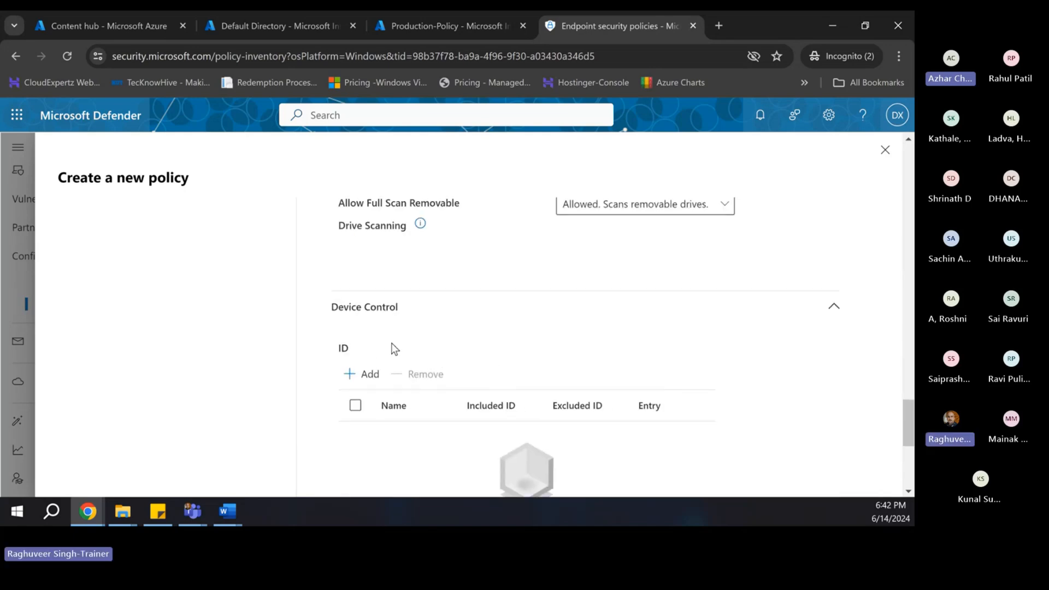
scroll(524, 383, "up", 1)
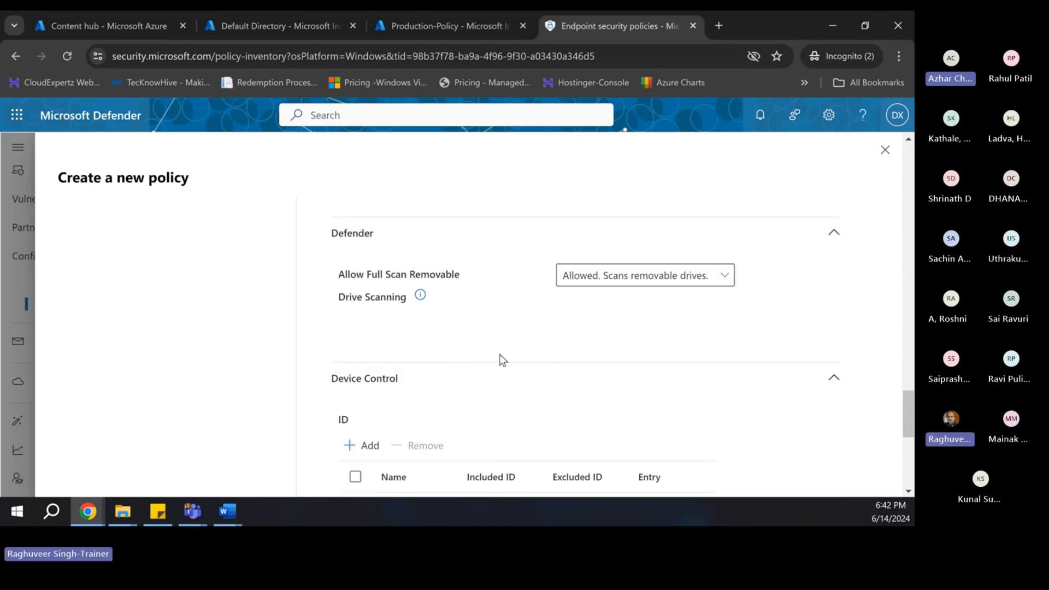
scroll(499, 356, "down", 2)
scroll(502, 355, "up", 1)
scroll(503, 352, "up", 3)
scroll(633, 386, "down", 3)
scroll(742, 394, "down", 2)
scroll(776, 339, "down", 2)
scroll(824, 229, "up", 2)
left_click(832, 236)
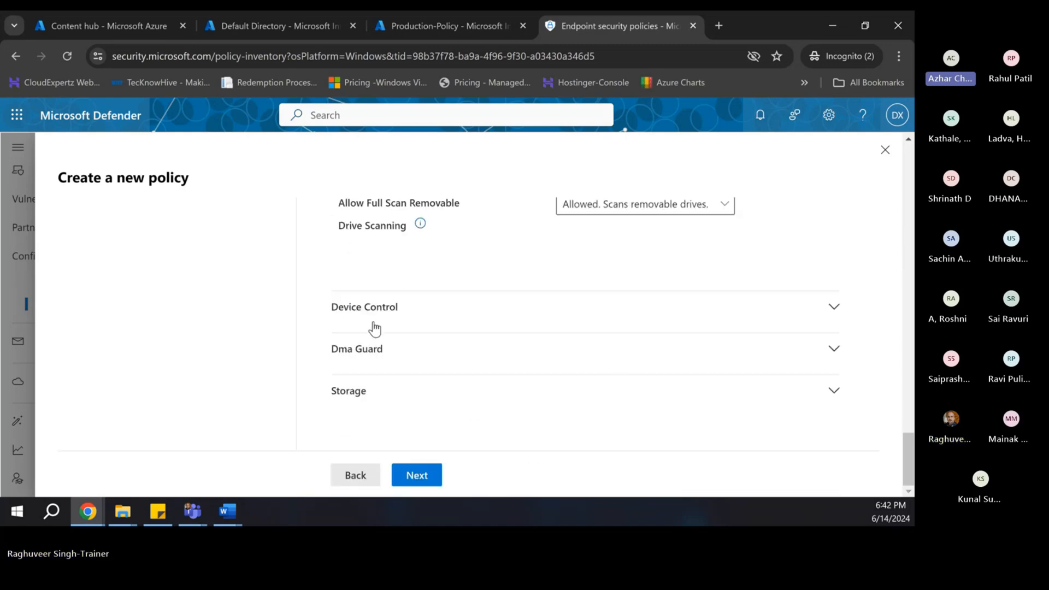
left_click(382, 356)
scroll(507, 363, "down", 1)
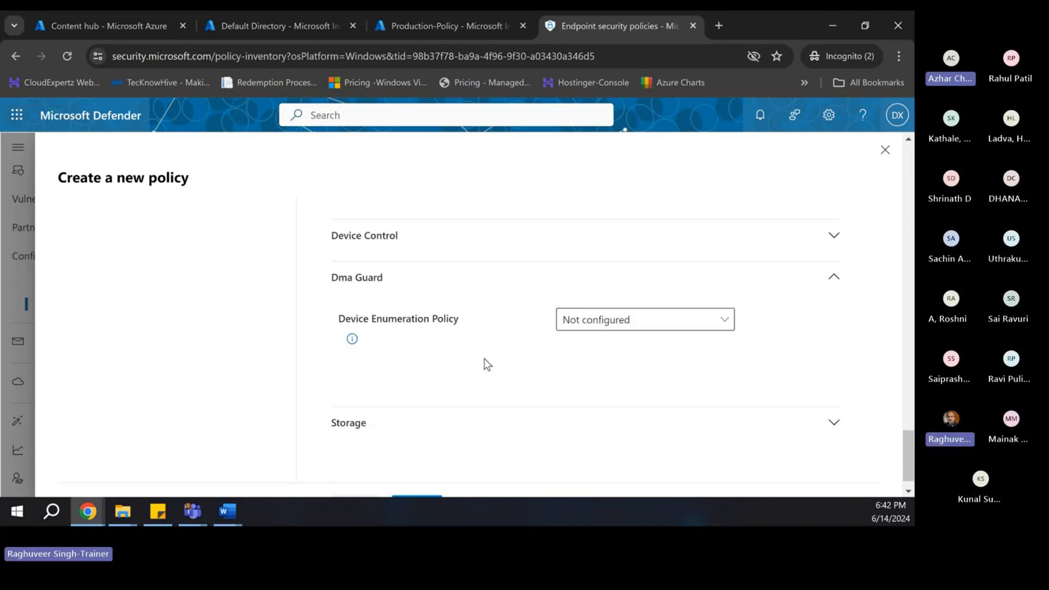
left_click(379, 423)
scroll(489, 409, "down", 2)
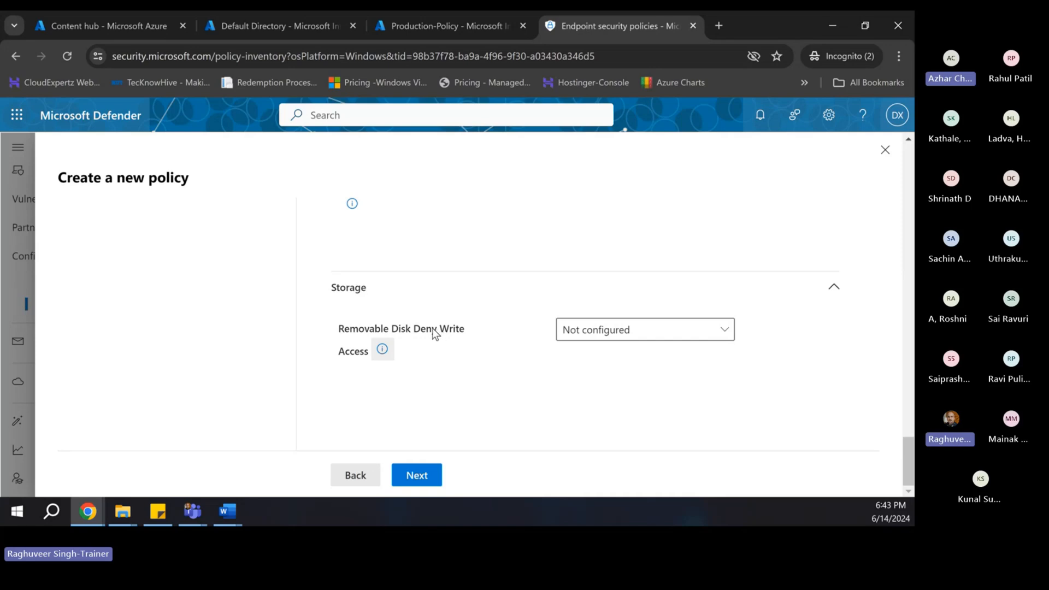
left_click(560, 331)
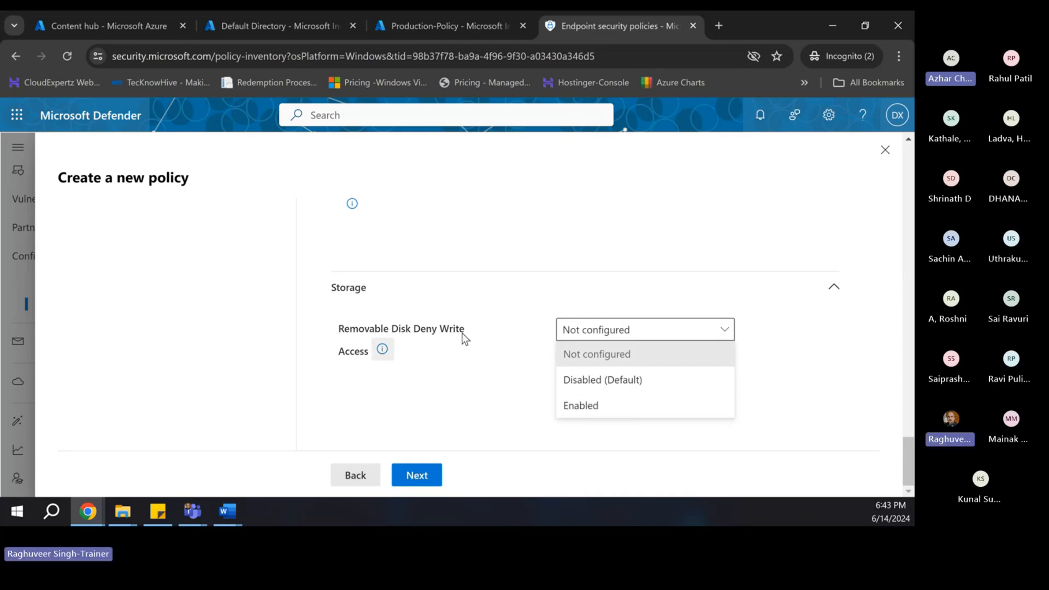
left_click(591, 407)
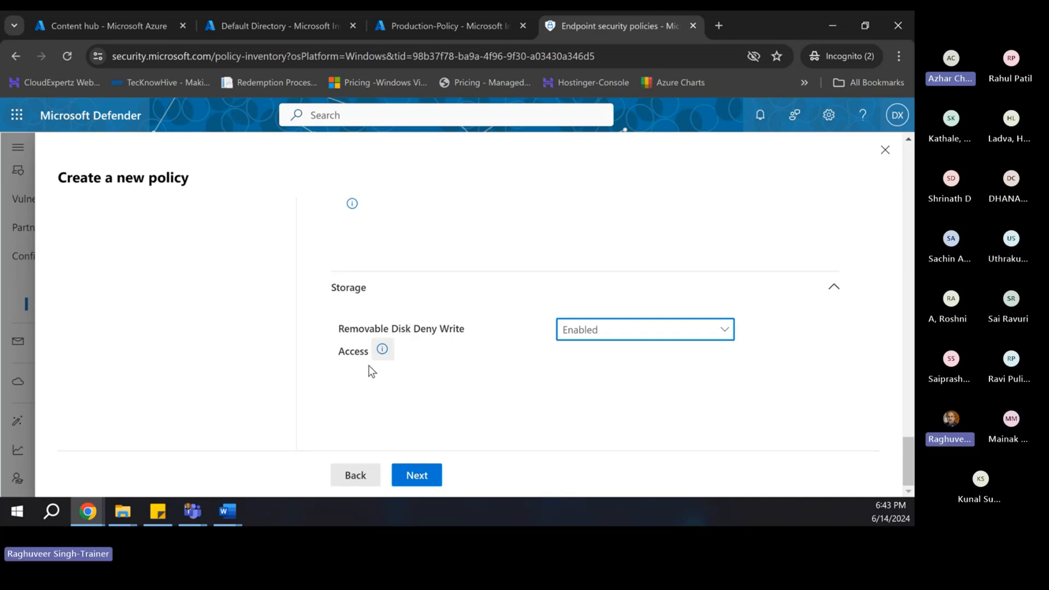
scroll(437, 365, "up", 20)
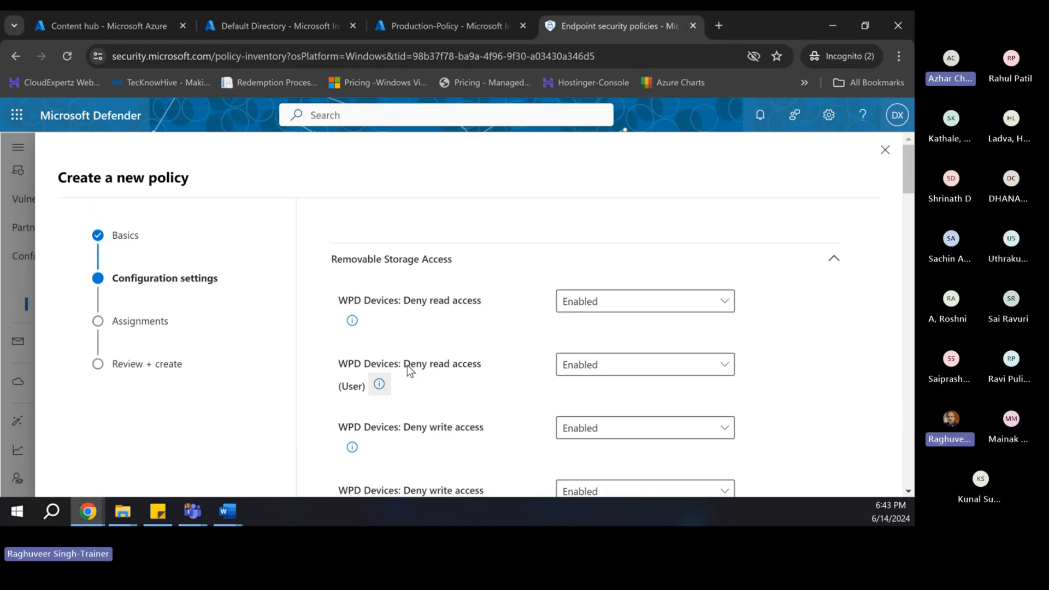
scroll(407, 365, "down", 6)
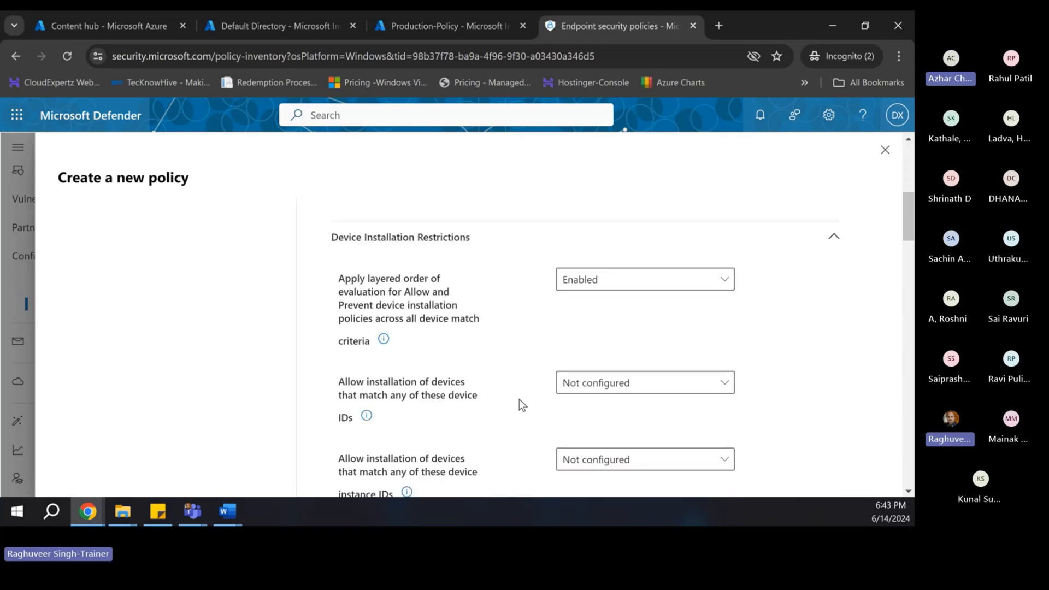
scroll(521, 382, "up", 5)
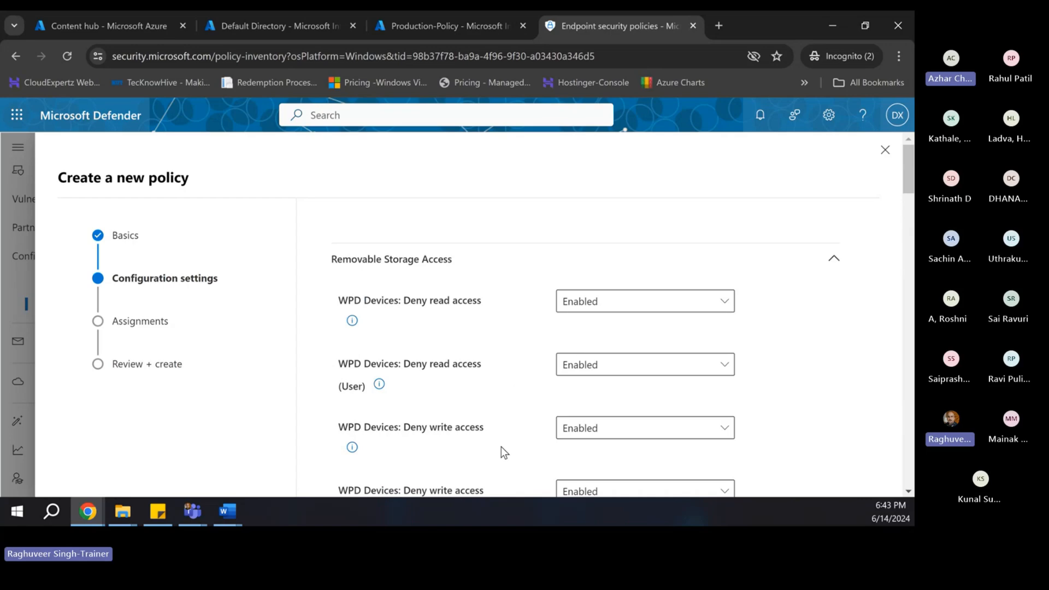
scroll(500, 447, "down", 15)
scroll(500, 447, "down", 10)
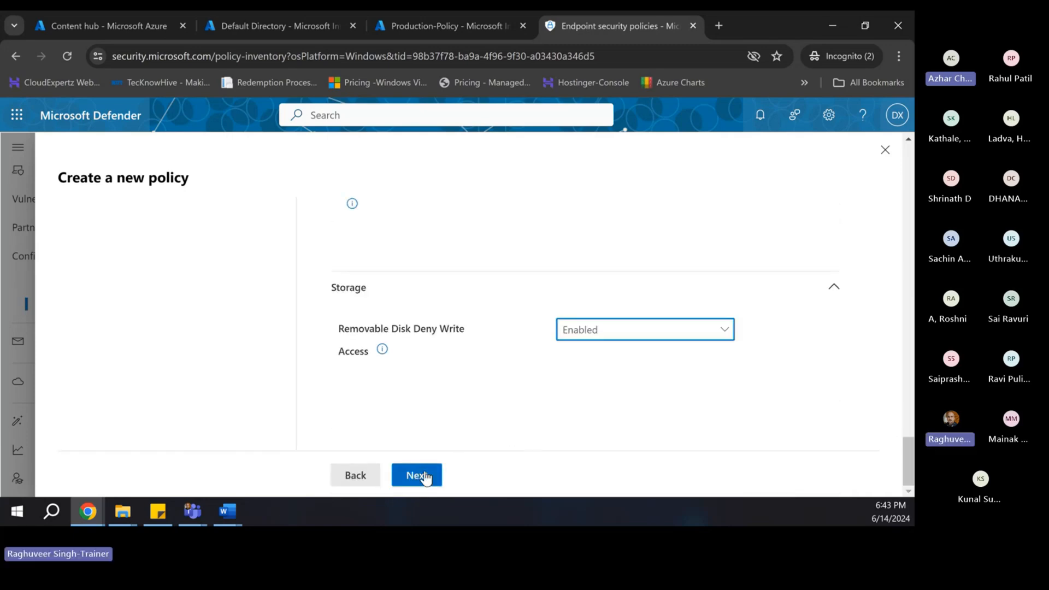
- Assign the device control policy to the SOC group with Include as the target type
left_click(419, 474)
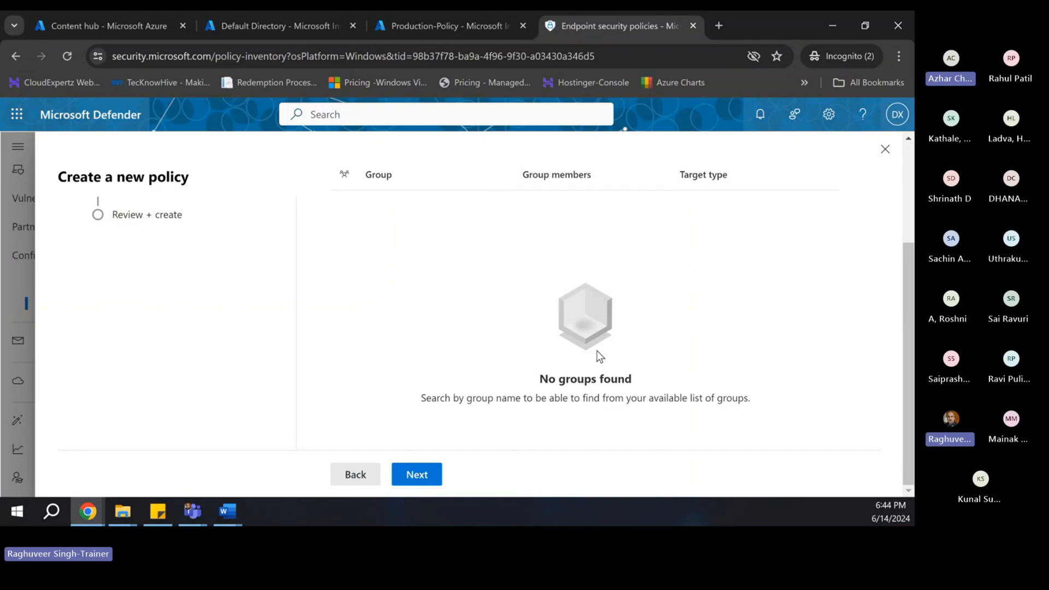
left_click_drag(440, 398, 551, 397)
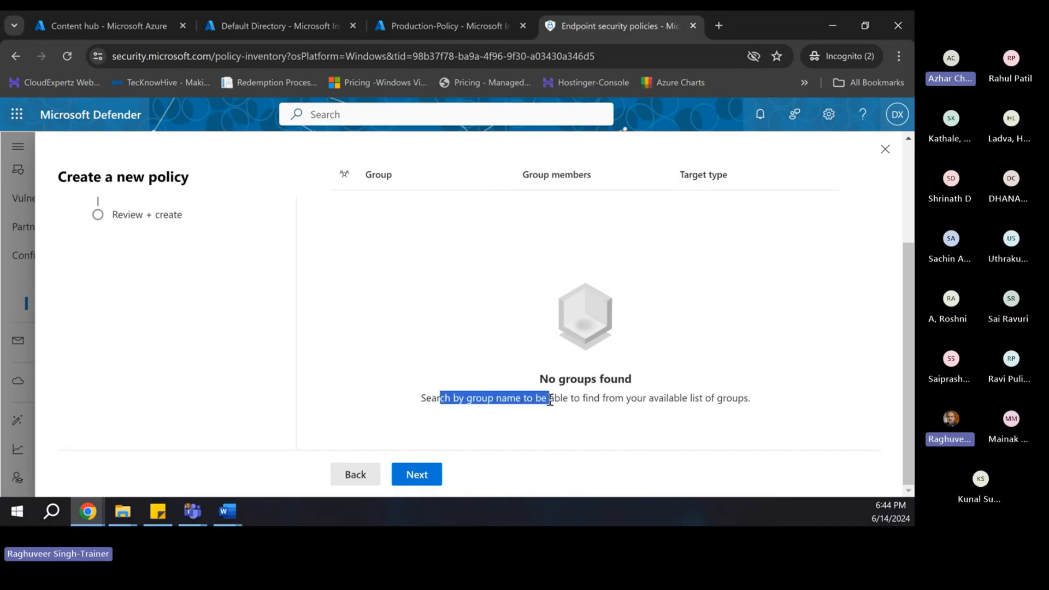
scroll(572, 348, "up", 3)
left_click(375, 280)
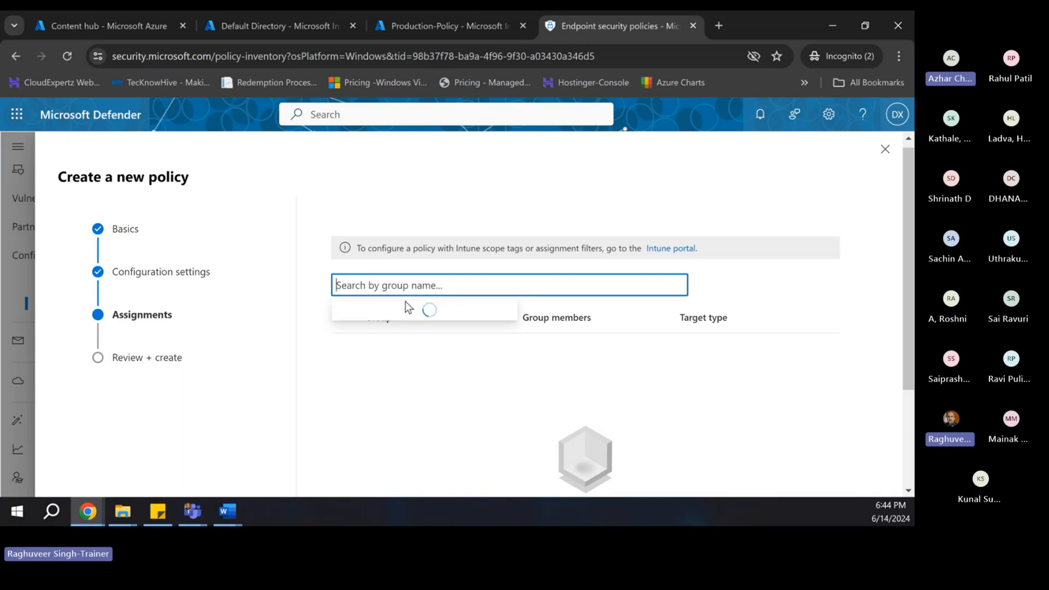
type("soc")
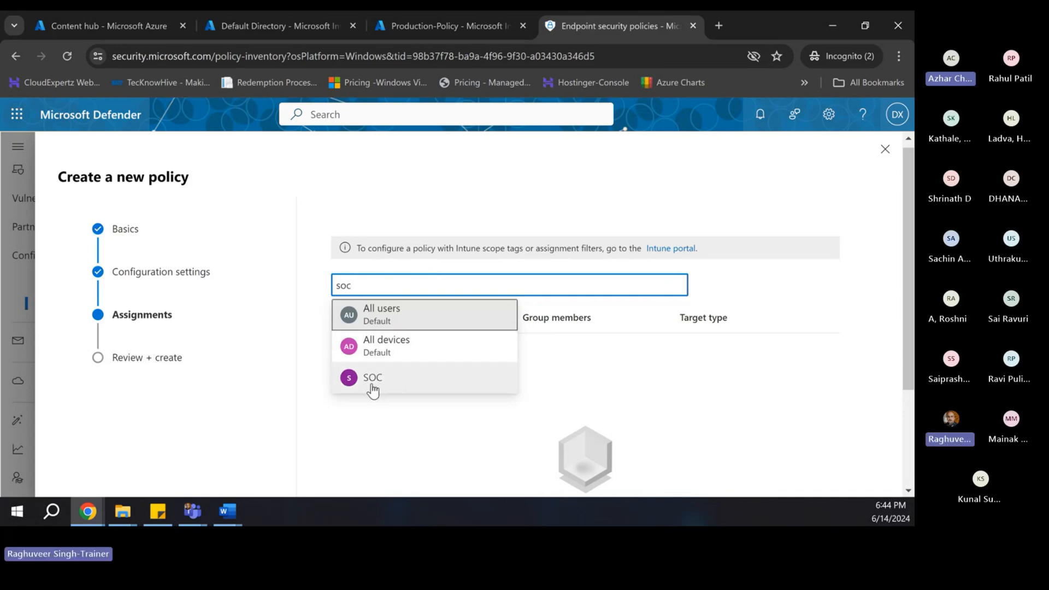
left_click(373, 378)
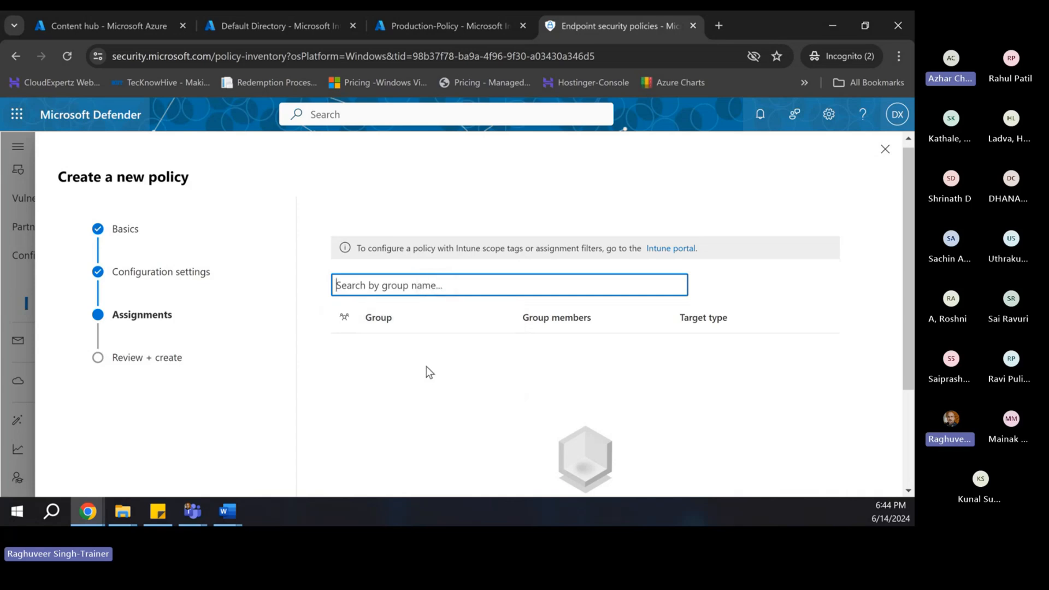
scroll(426, 366, "down", 1)
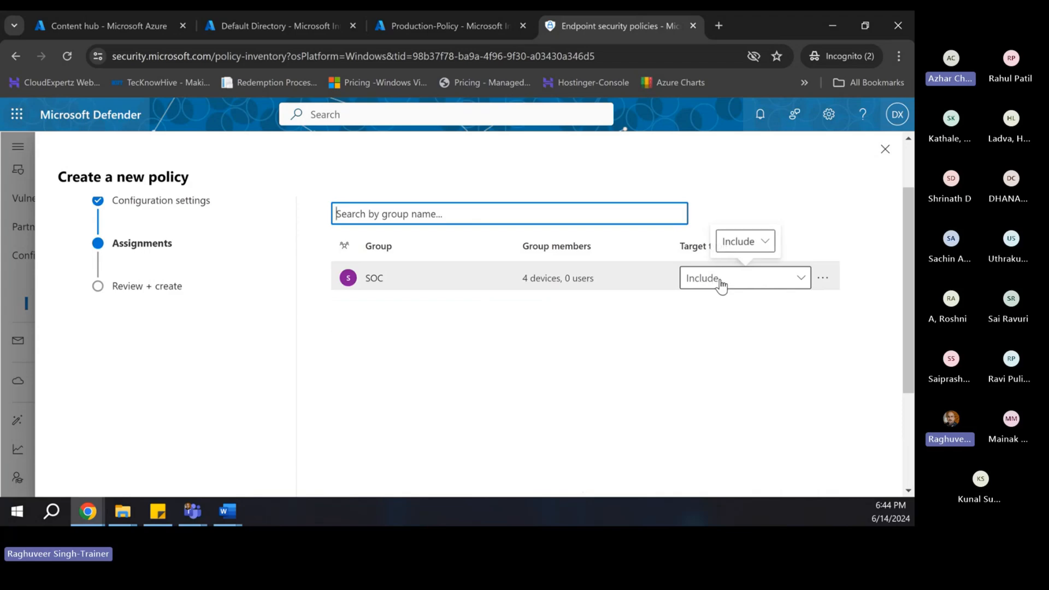
left_click(704, 281)
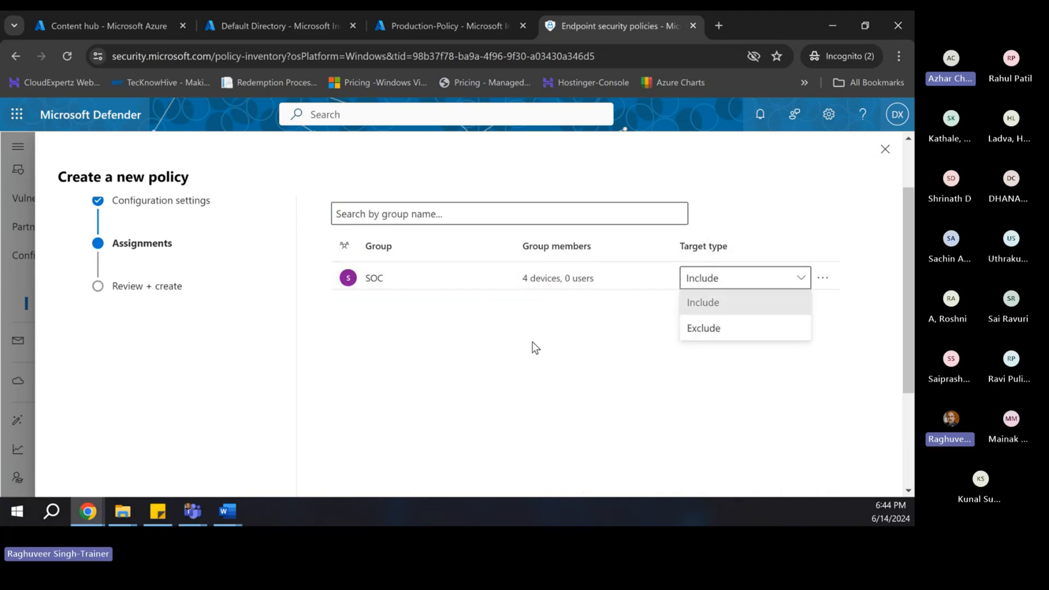
left_click(490, 346)
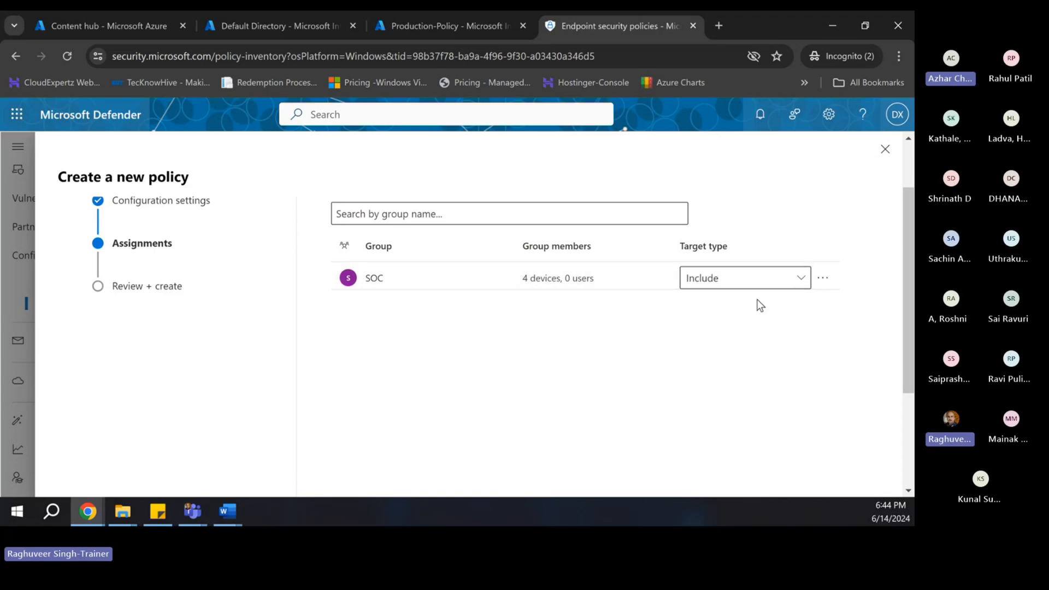
- Review and save the new device control policy
scroll(620, 327, "down", 1)
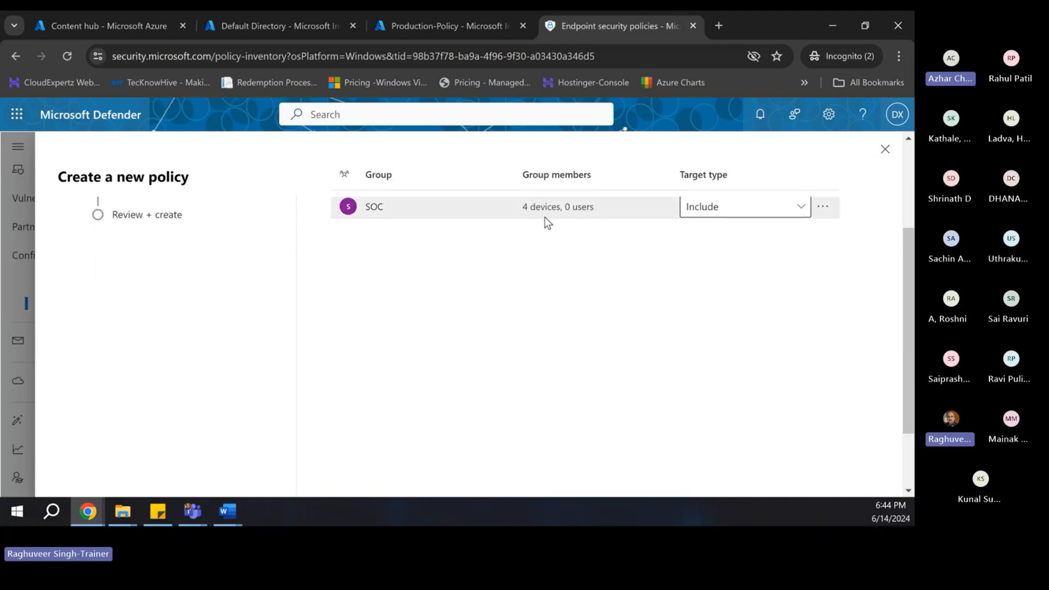
scroll(522, 279, "down", 1)
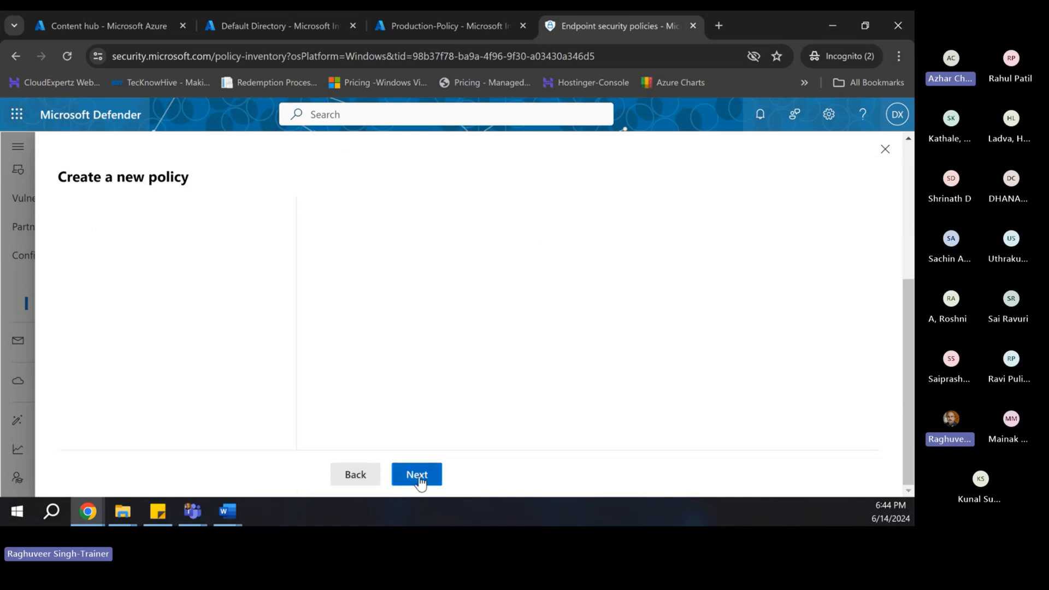
left_click(421, 481)
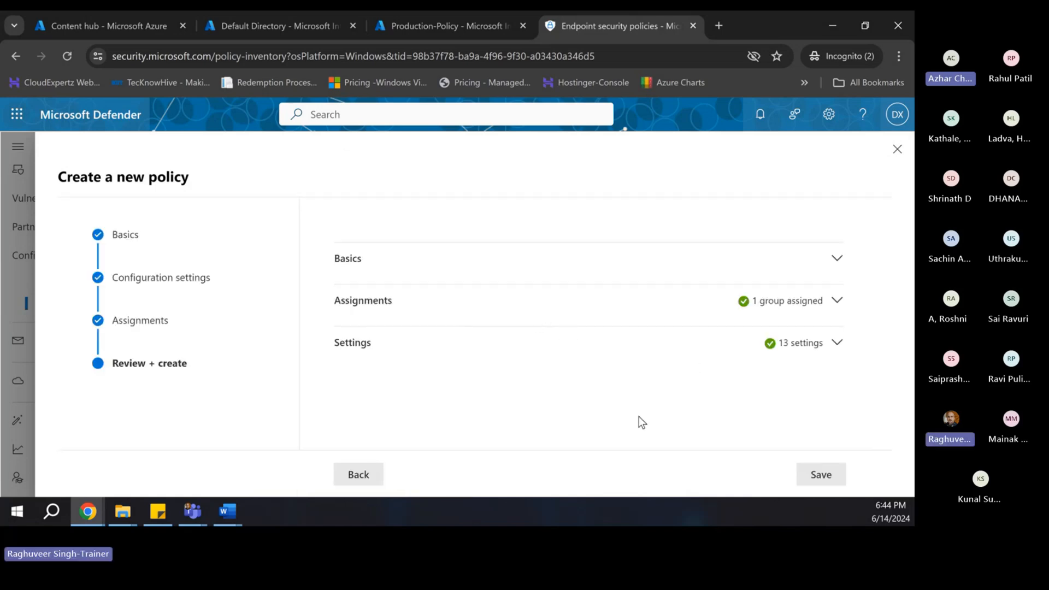
left_click(821, 475)
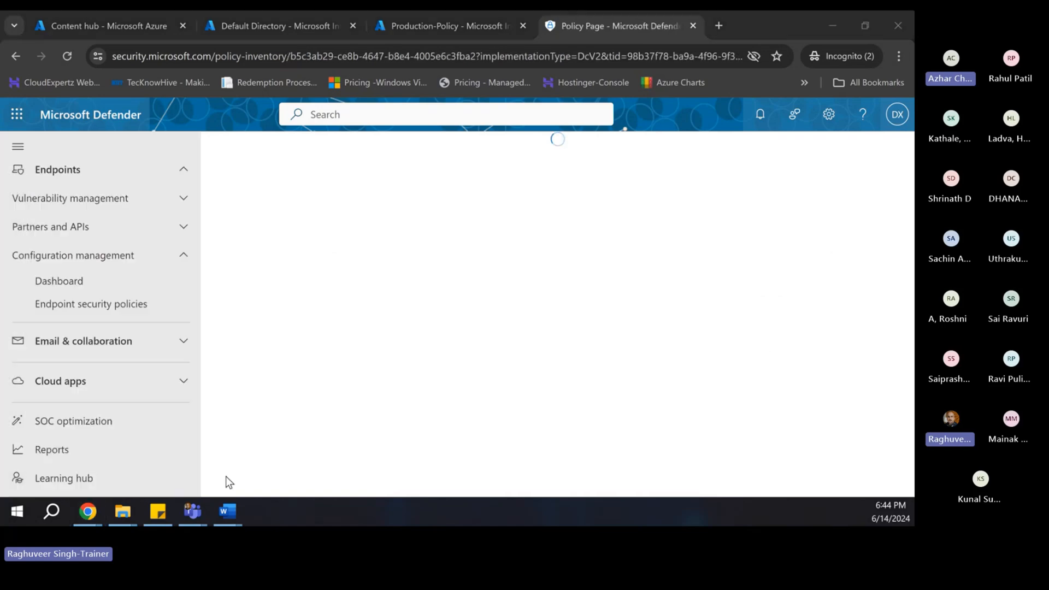
key("alt+Tab")
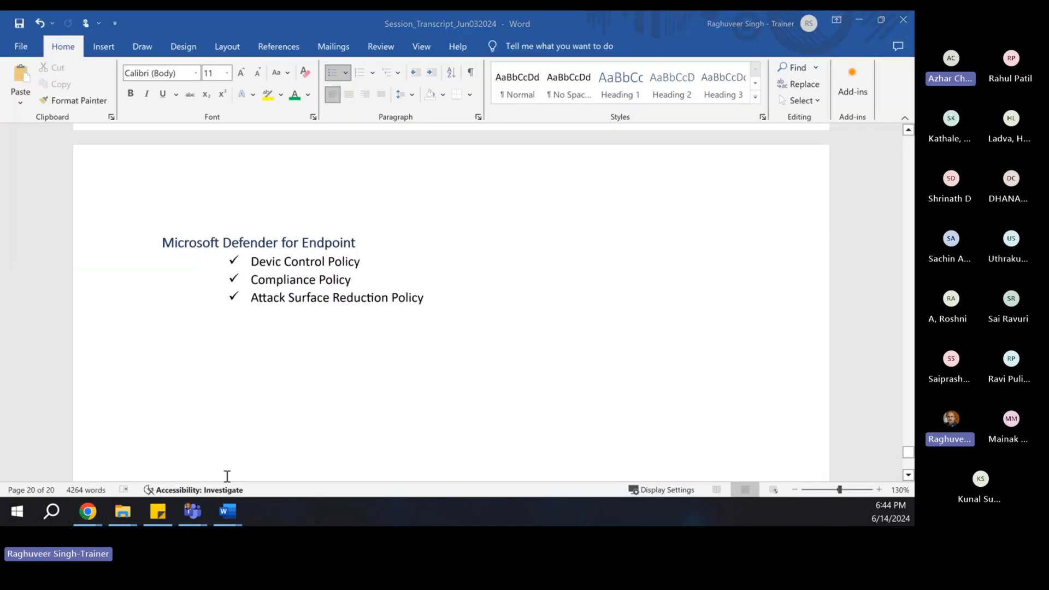
- Add ' – to block Removable Storage, USB, Bluetooth, Device Installation, etc.' after the Devic Control Policy bullet
key("alt+Tab")
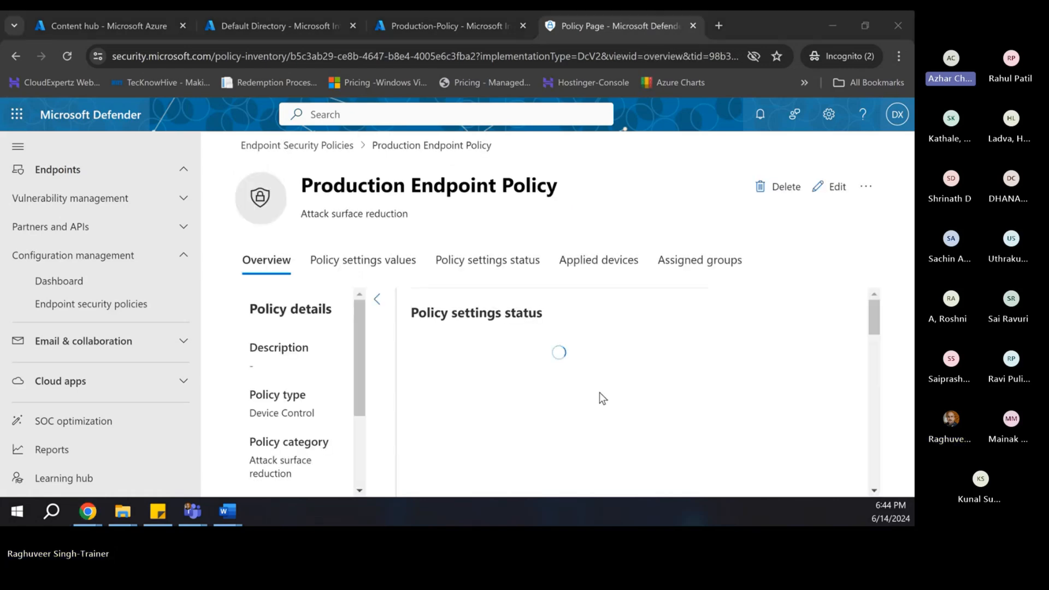
key("alt+Tab")
type("- to ")
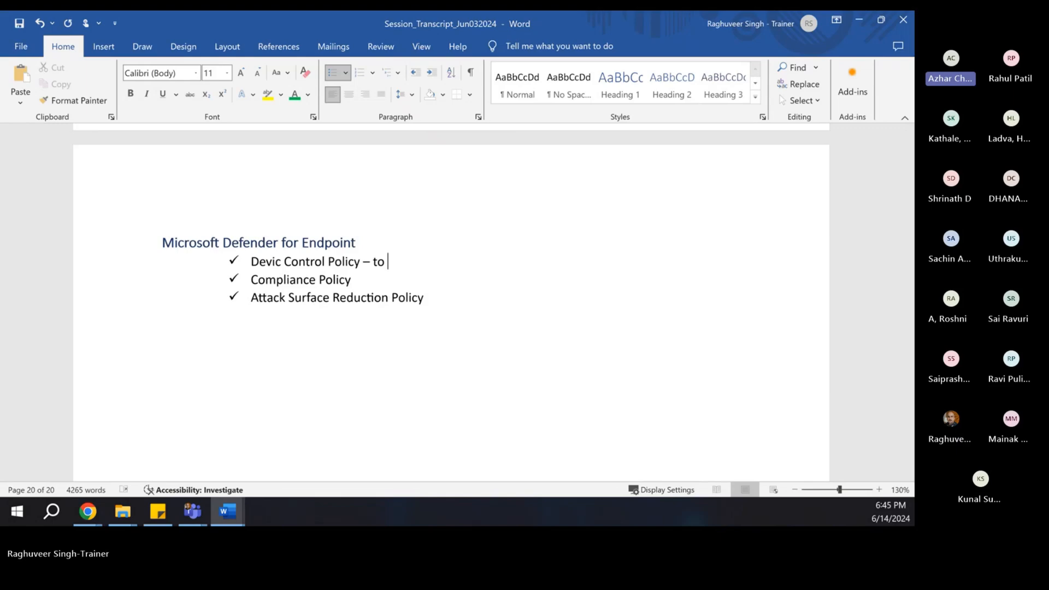
type("block Removable Storeage")
key("BackSpace")
key("BackSpace")
key("BackSpace")
key("BackSpace")
type("age, USB,")
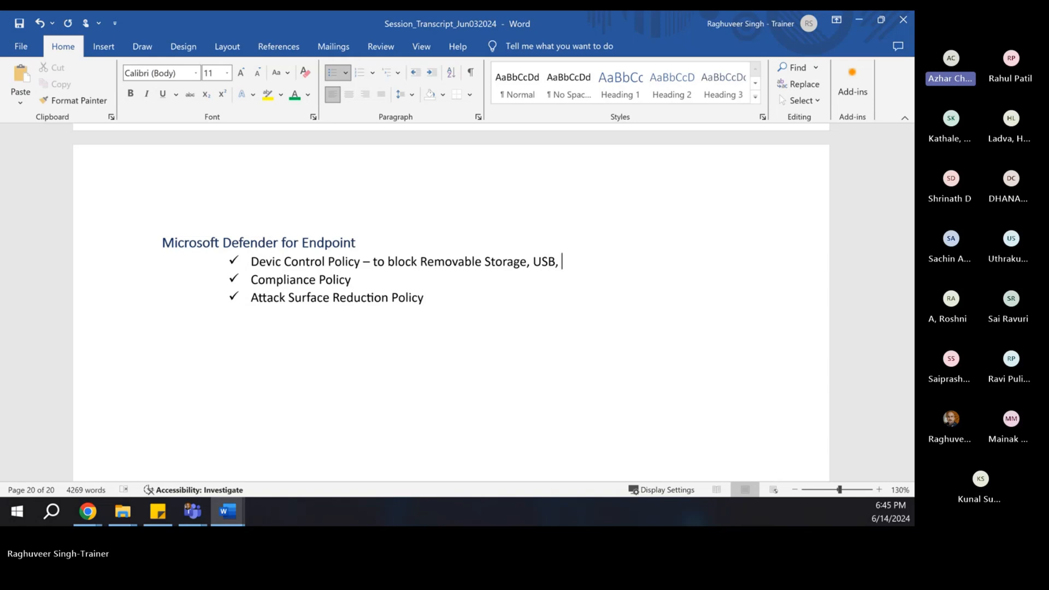
type(" Device Install")
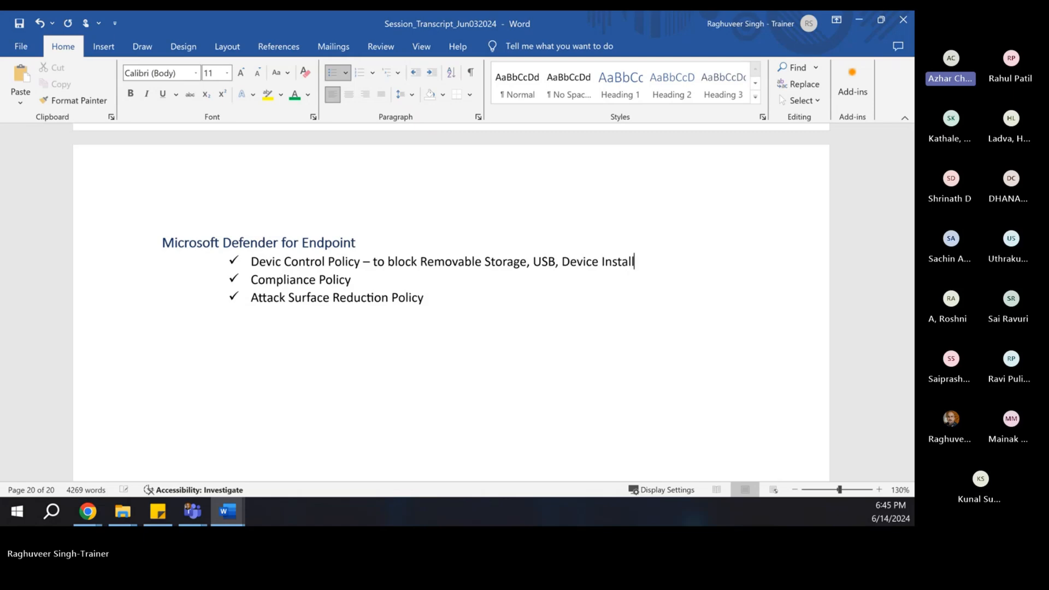
type("ation, etc.")
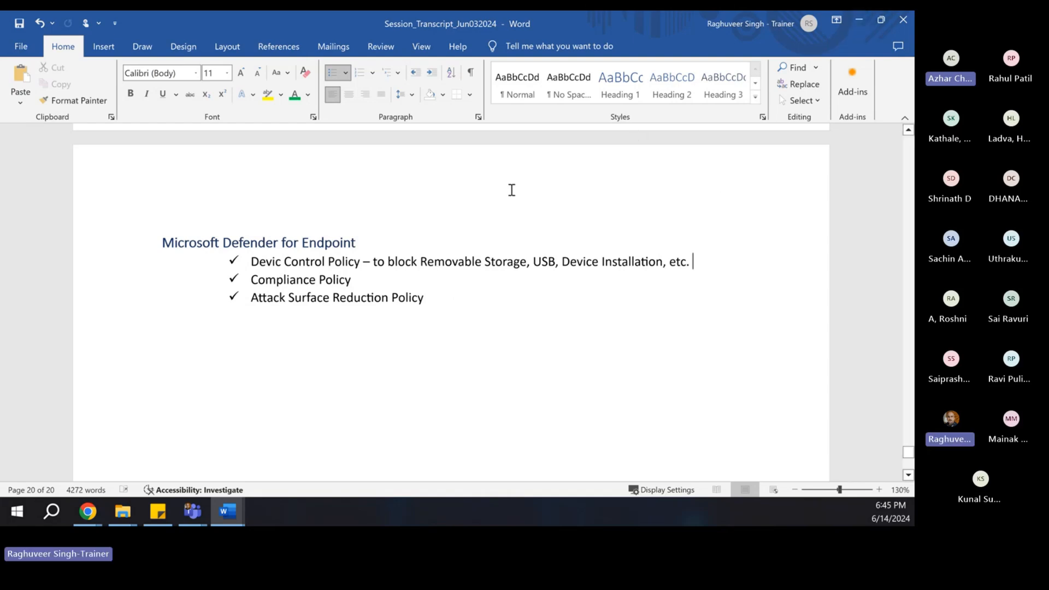
left_click(563, 261)
type("Blueth")
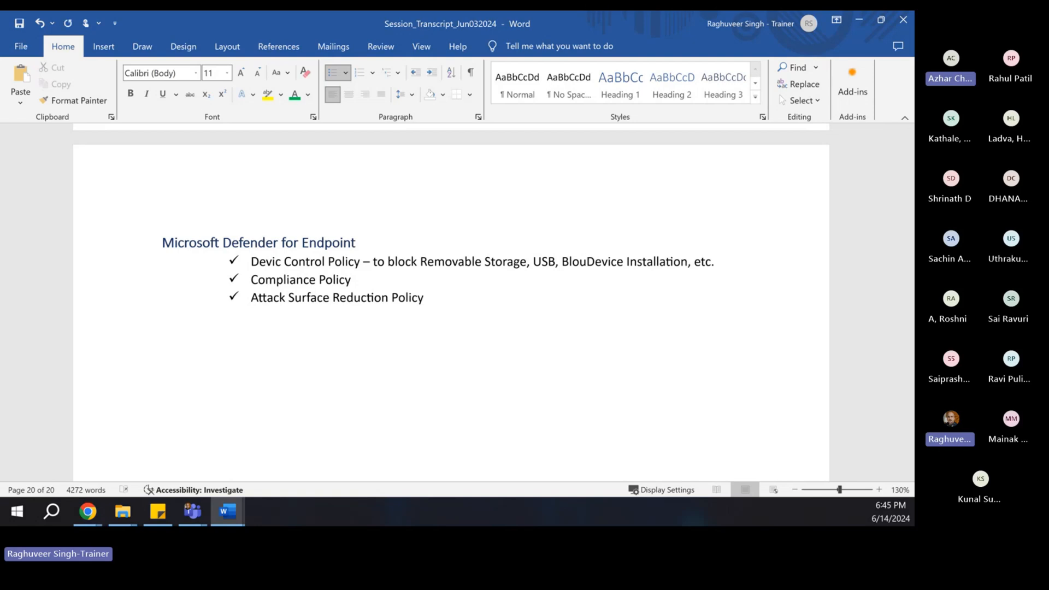
type("o")
key("BackSpace")
key("BackSpace")
key("BackSpace")
type("tooth,")
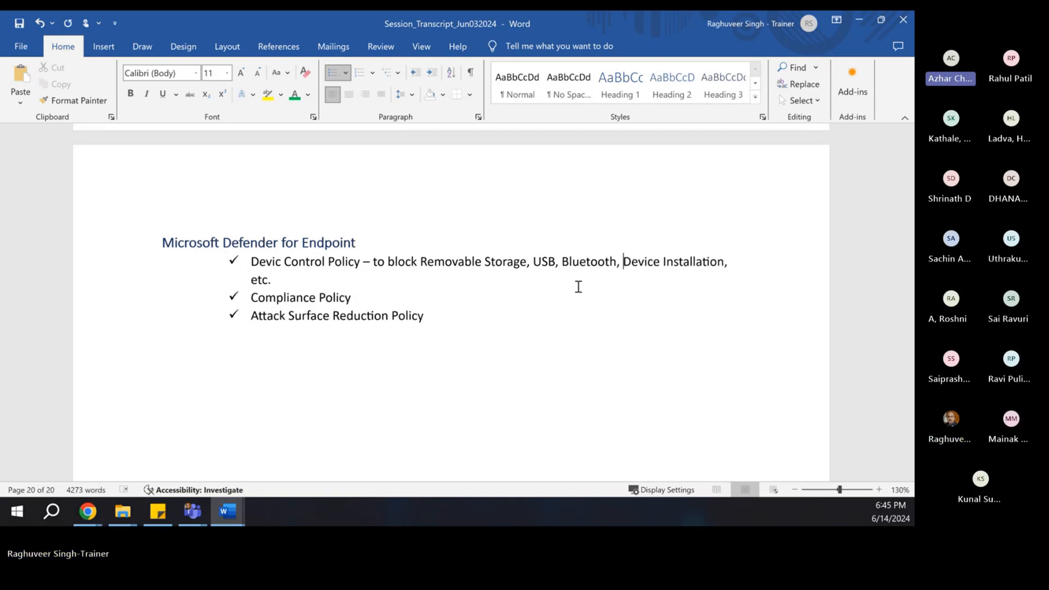
- Outdent the three policy bullets and bold the Devic Control Policy name
left_click_drag(255, 262, 426, 350)
key("shift+Tab")
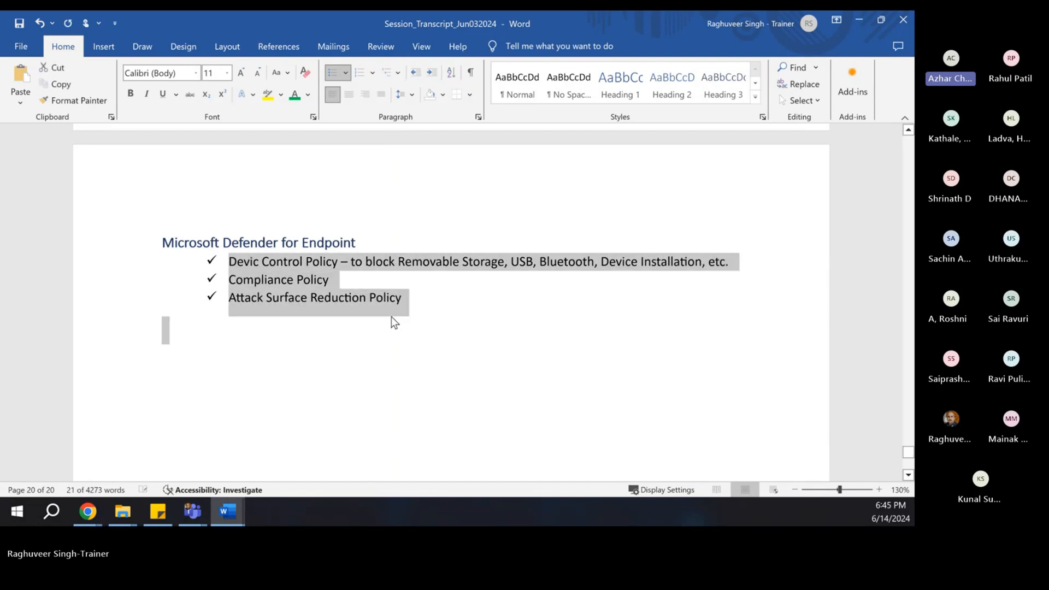
left_click(443, 330)
left_click_drag(227, 262, 340, 262)
key("ctrl+b")
left_click(344, 300)
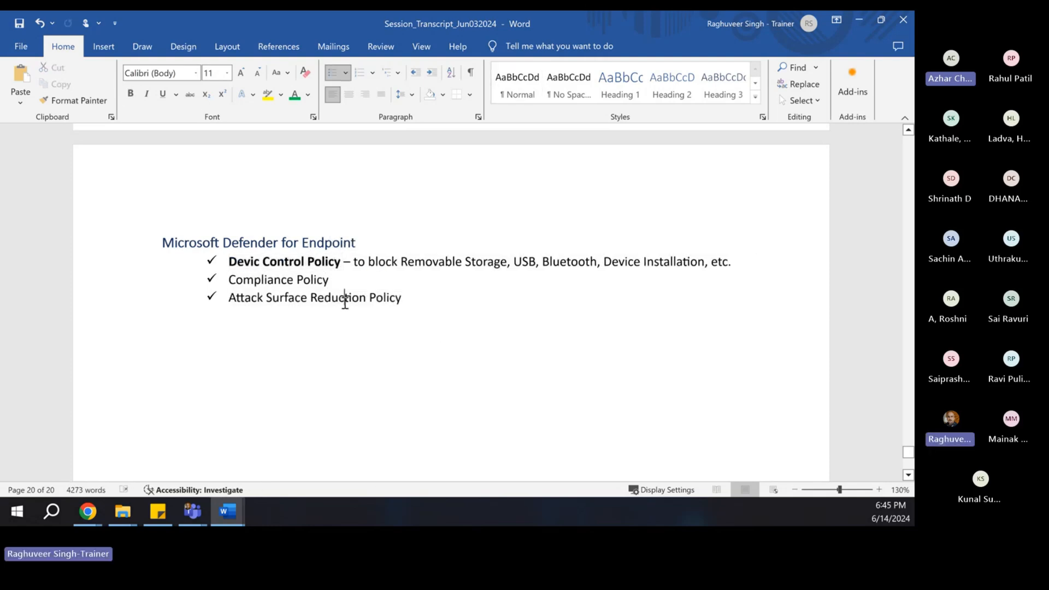
key("alt+Tab")
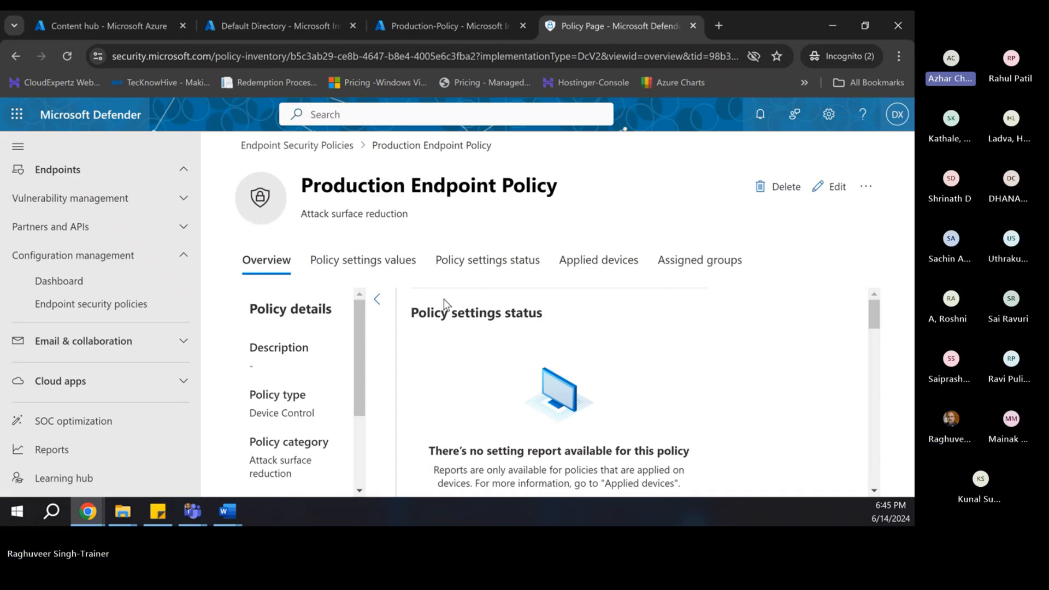
- Put the Production Endpoint Policy into edit mode from its overview page
scroll(442, 299, "down", 1)
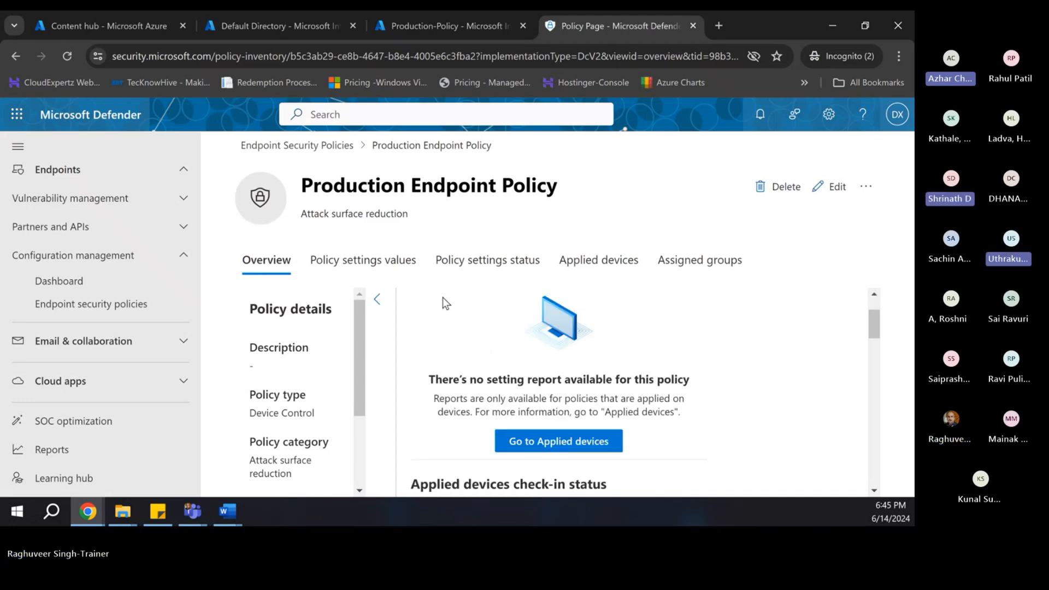
scroll(442, 297, "up", 1)
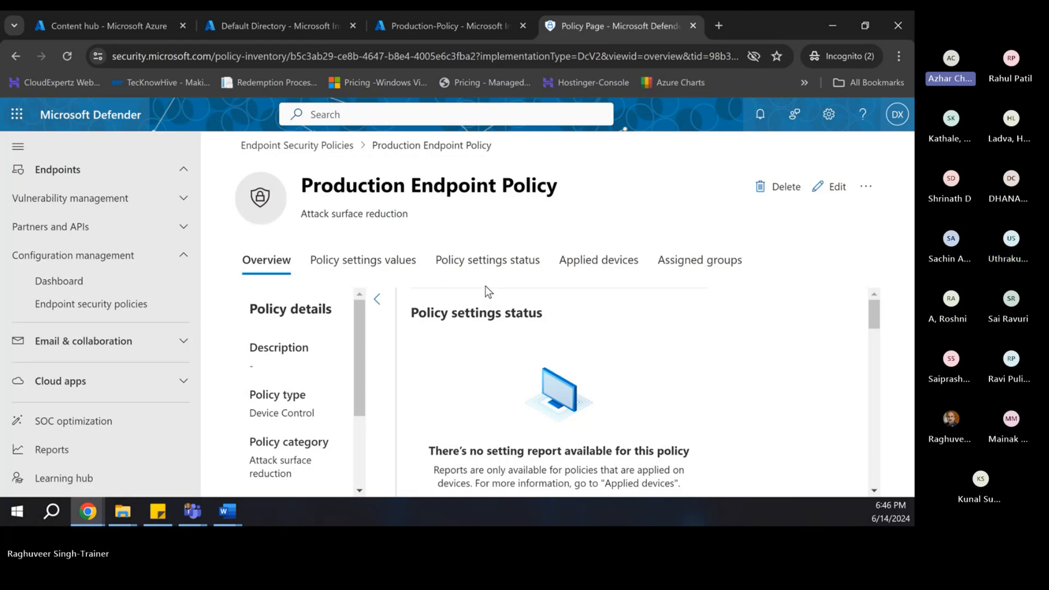
left_click(830, 186)
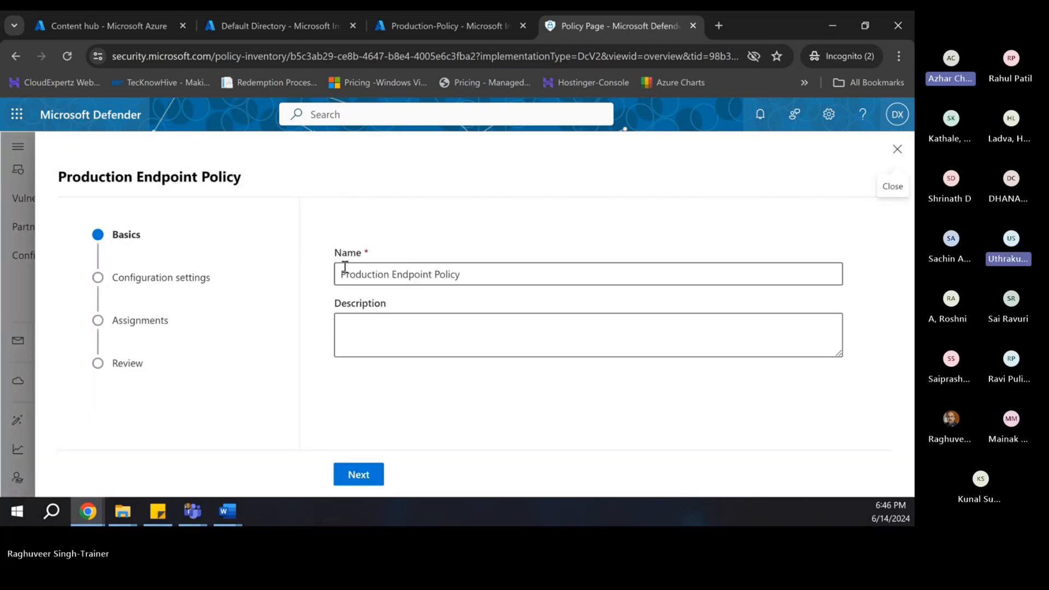
- Rename the policy to include 'Device Control' in its name
left_click(437, 273)
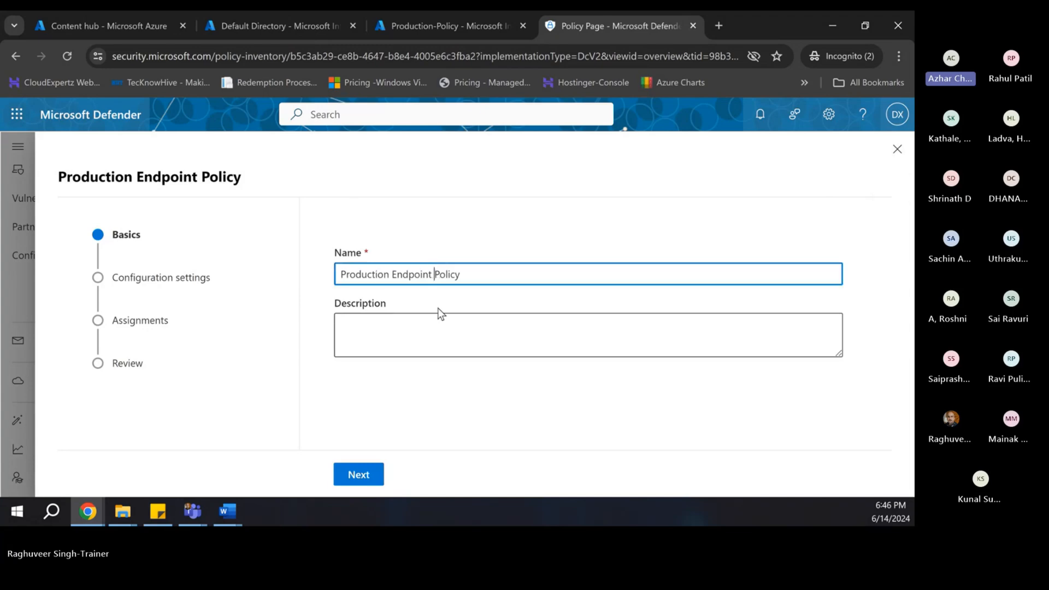
type("Devive")
key("BackSpace")
key("BackSpace")
key("BackSpace")
type("ce Control")
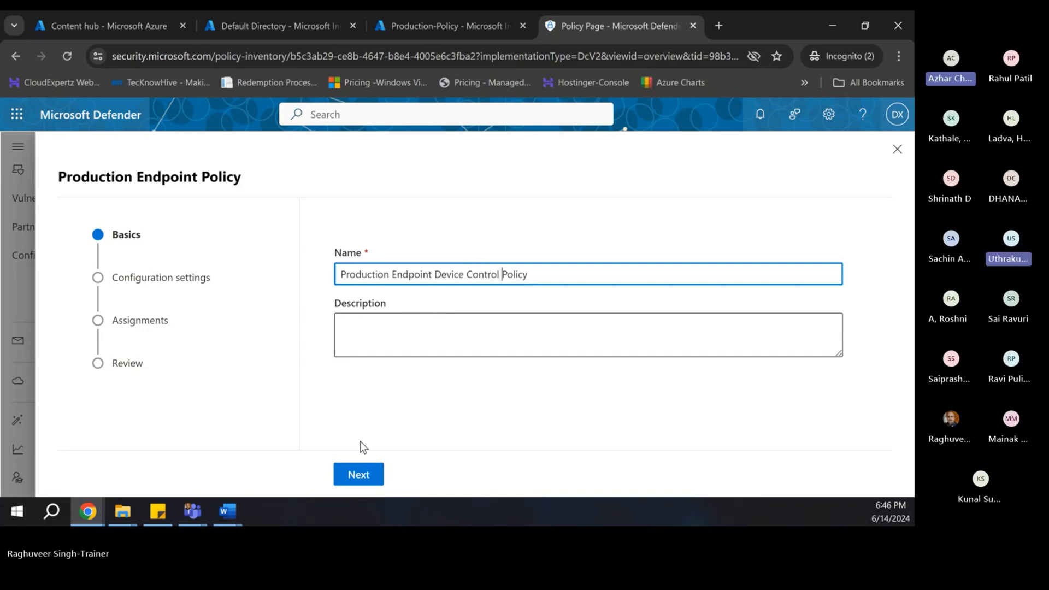
- Go to configuration settings and expand Data Protection, Removable Storage Access and Device Installation Restrictions
left_click(357, 475)
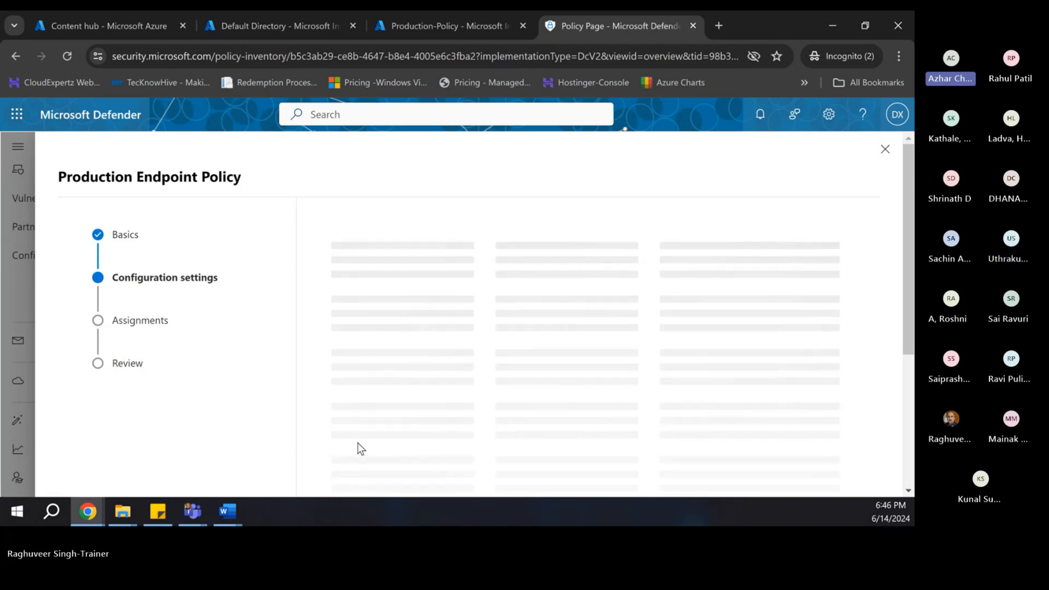
scroll(424, 405, "down", 5)
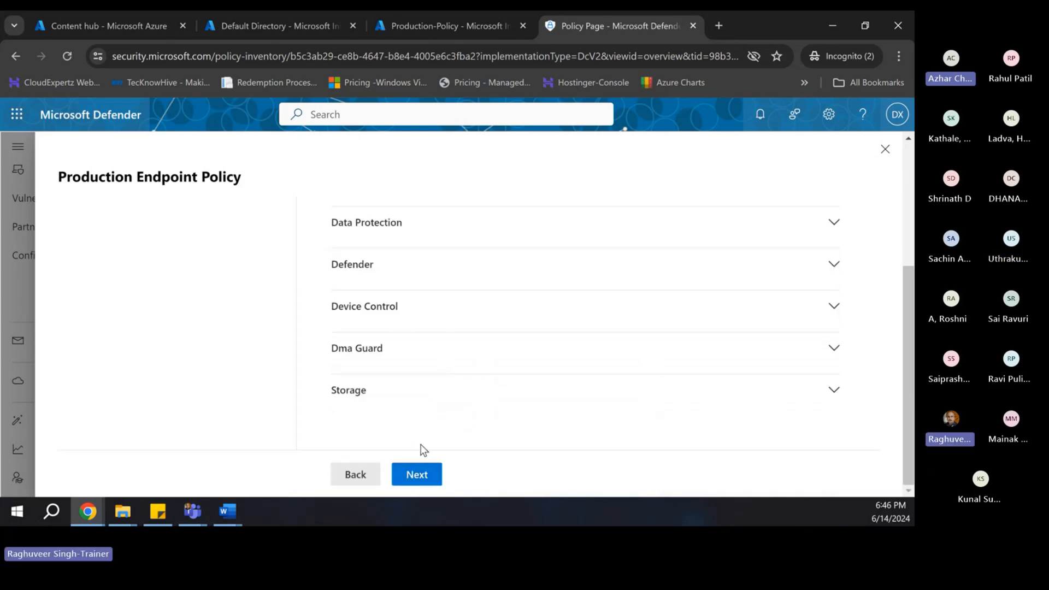
left_click(390, 224)
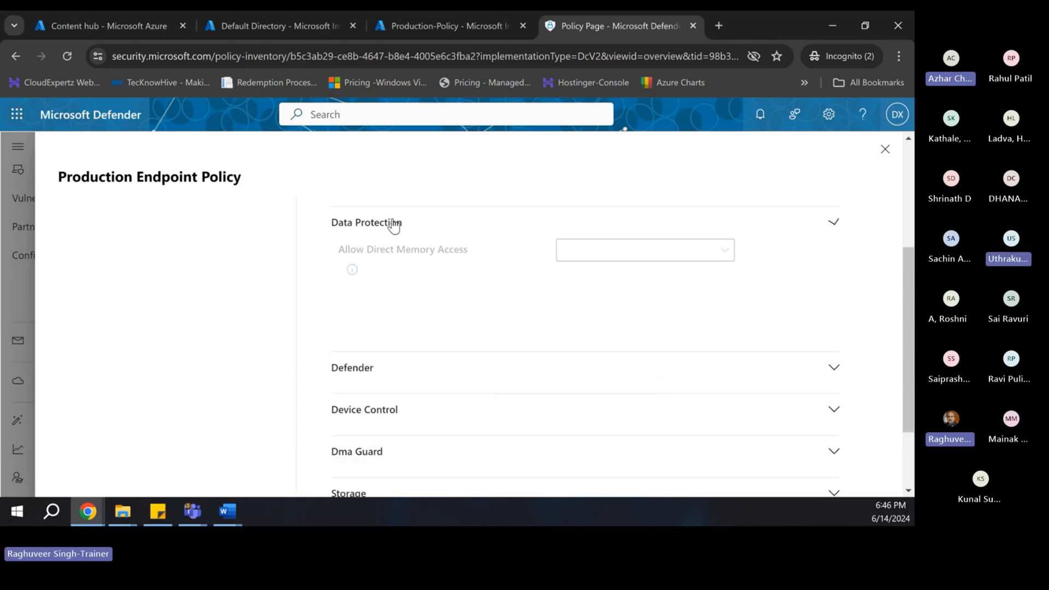
scroll(363, 276, "up", 4)
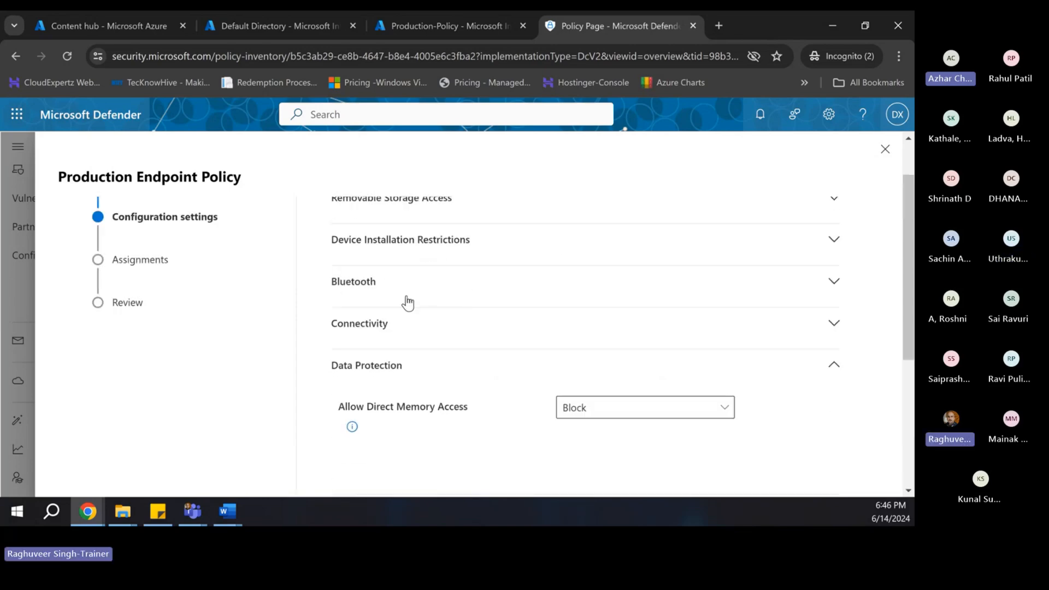
left_click(412, 264)
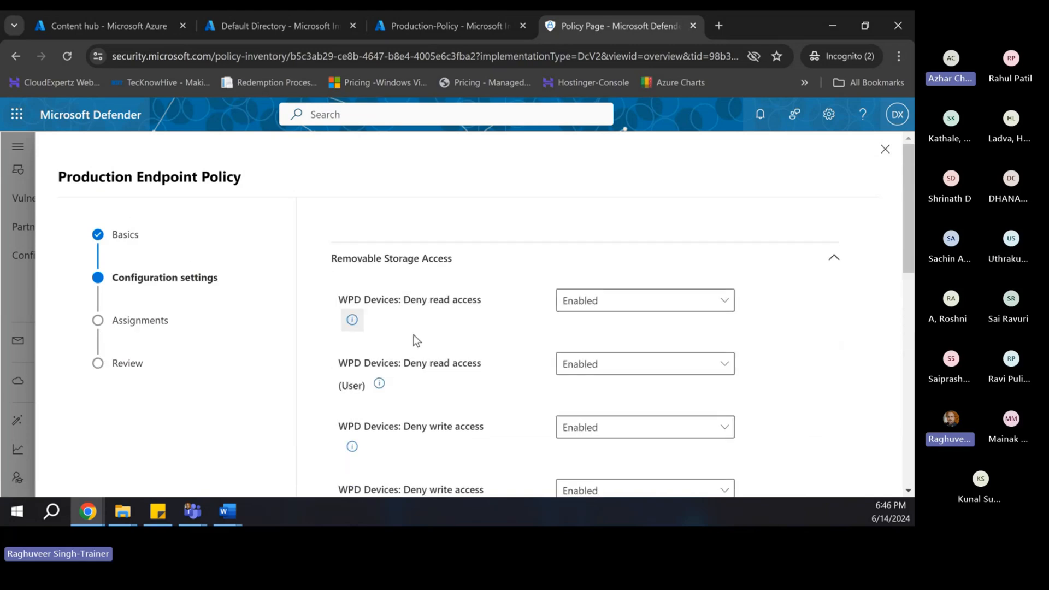
scroll(413, 334, "down", 5)
scroll(413, 336, "down", 5)
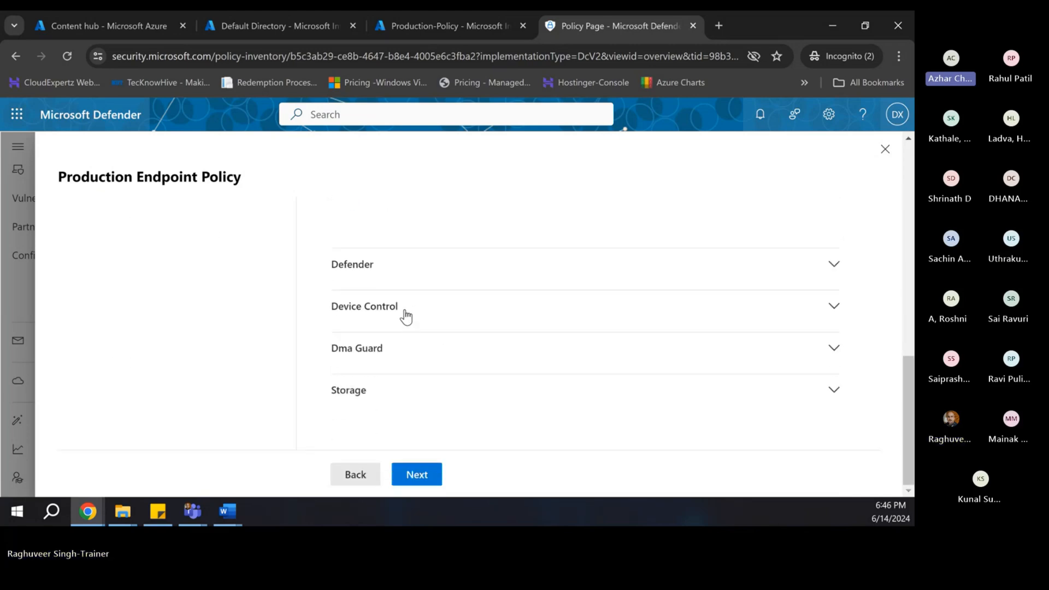
scroll(442, 280, "up", 15)
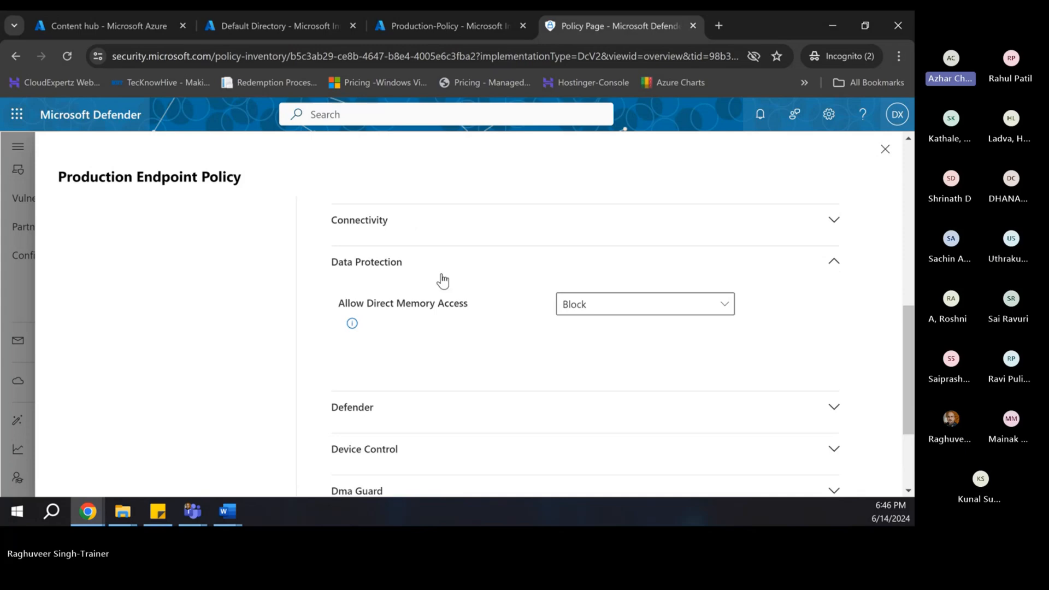
scroll(441, 275, "down", 6)
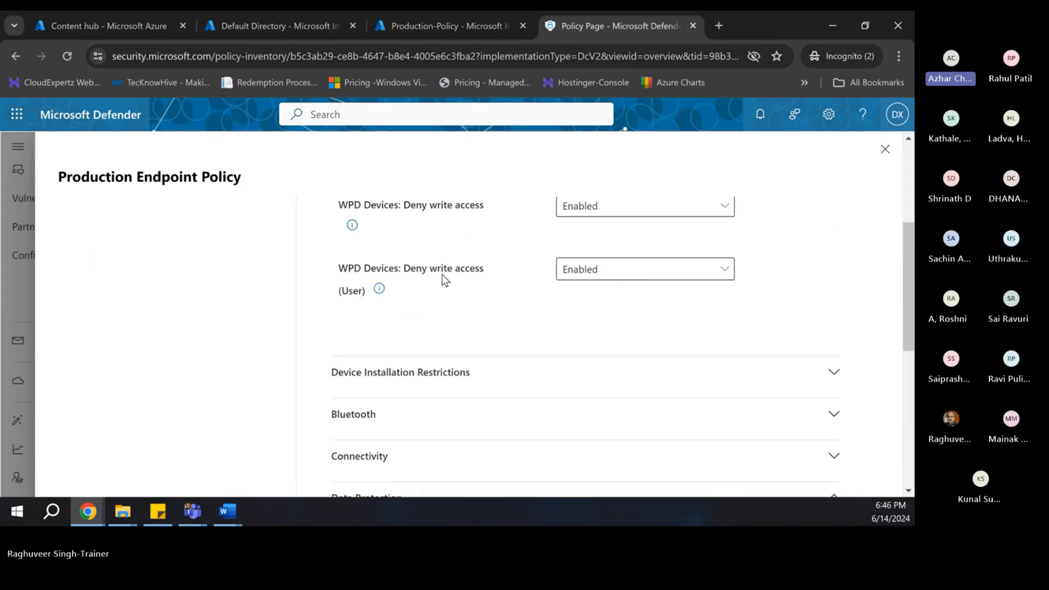
left_click(421, 244)
scroll(442, 293, "down", 10)
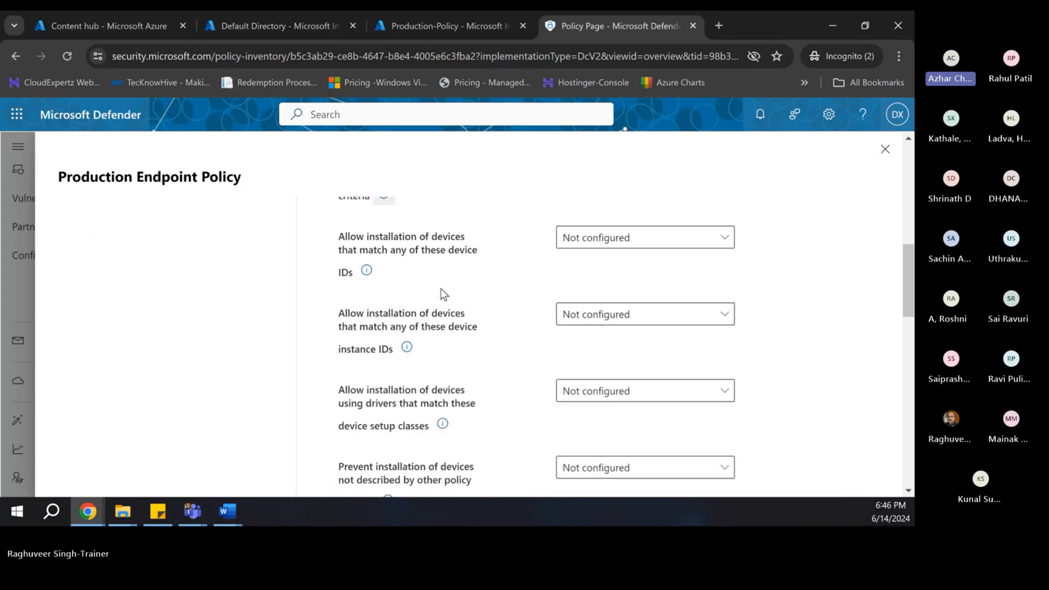
scroll(443, 292, "down", 1)
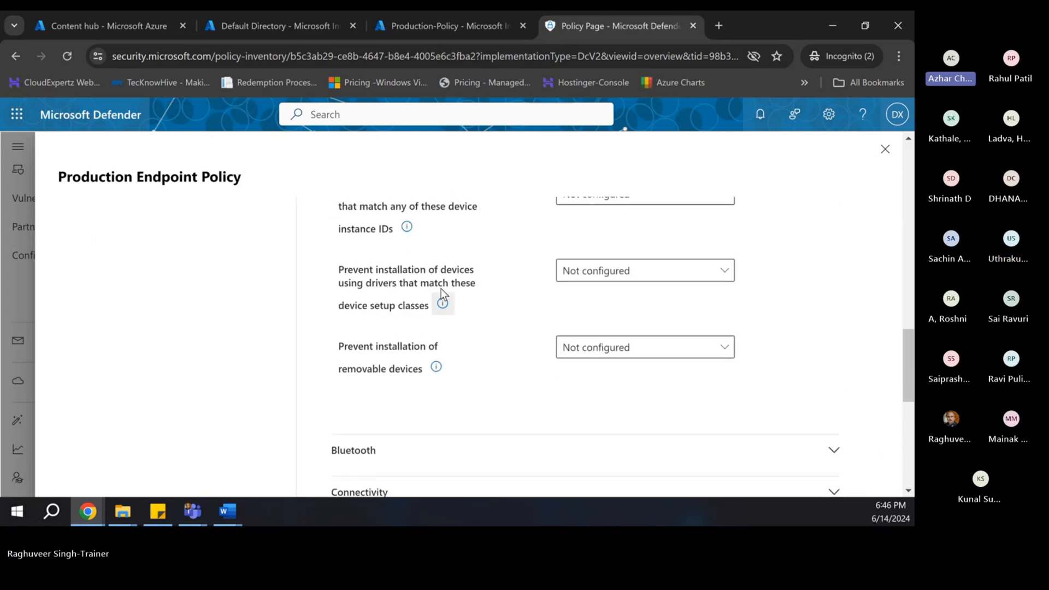
scroll(441, 289, "down", 5)
scroll(441, 293, "up", 5)
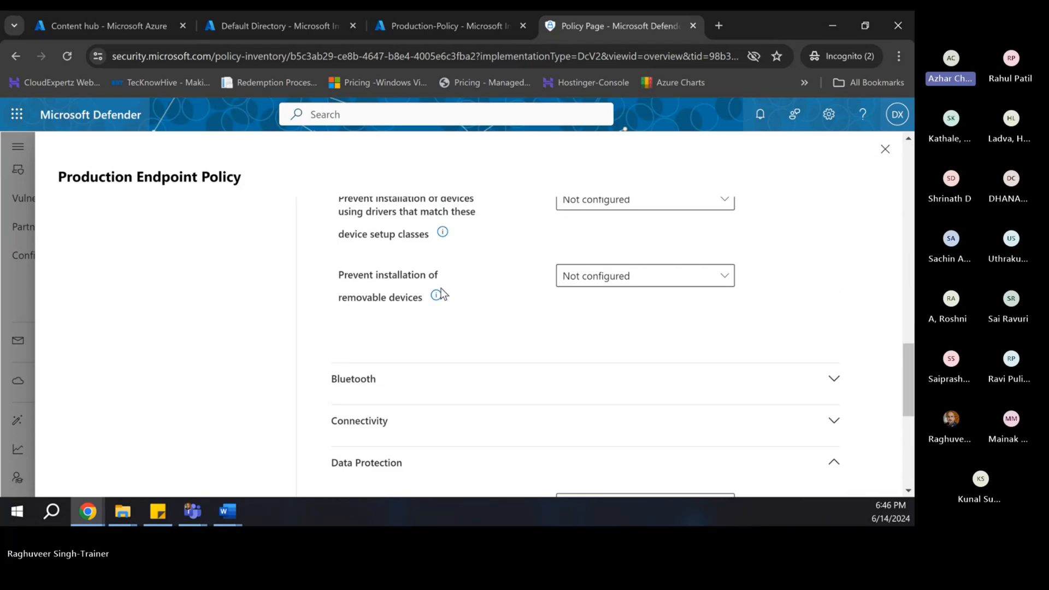
scroll(442, 292, "up", 1)
- Try enabling device instance ID blocking, then return it to Not configured
left_click(576, 267)
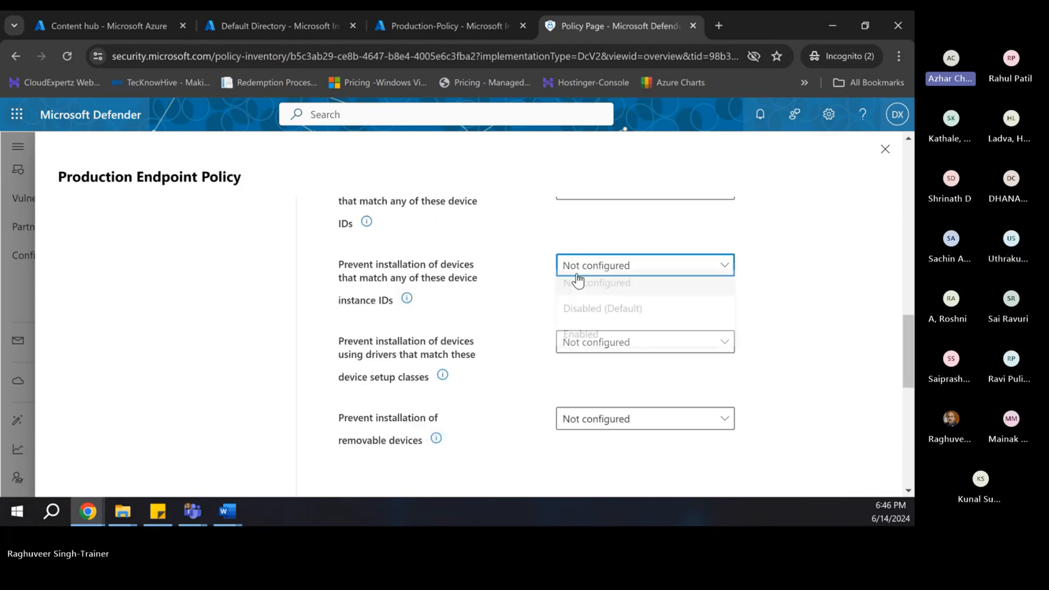
left_click(580, 341)
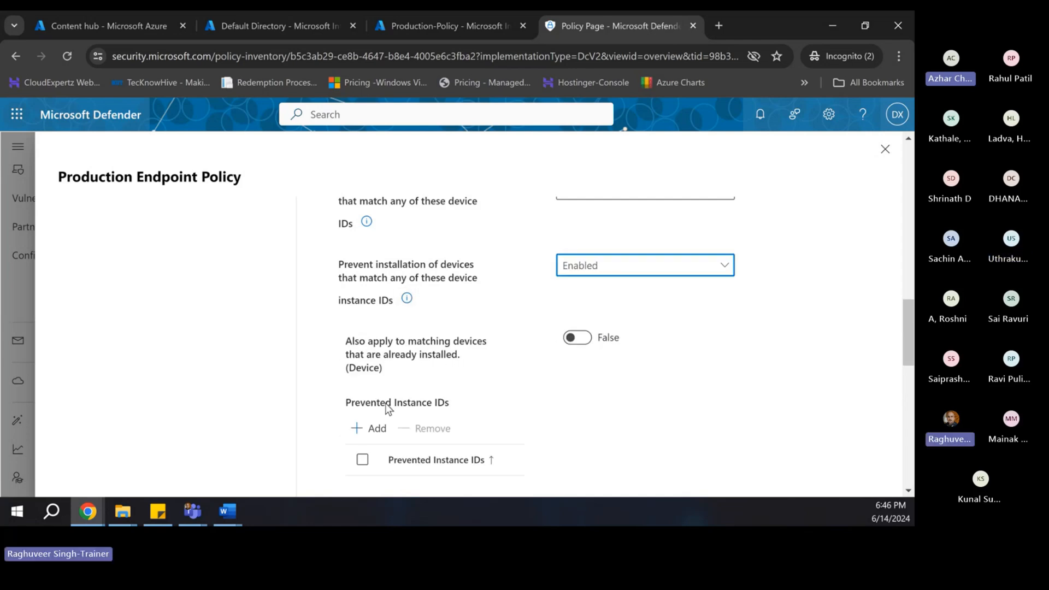
left_click(361, 428)
scroll(420, 405, "down", 2)
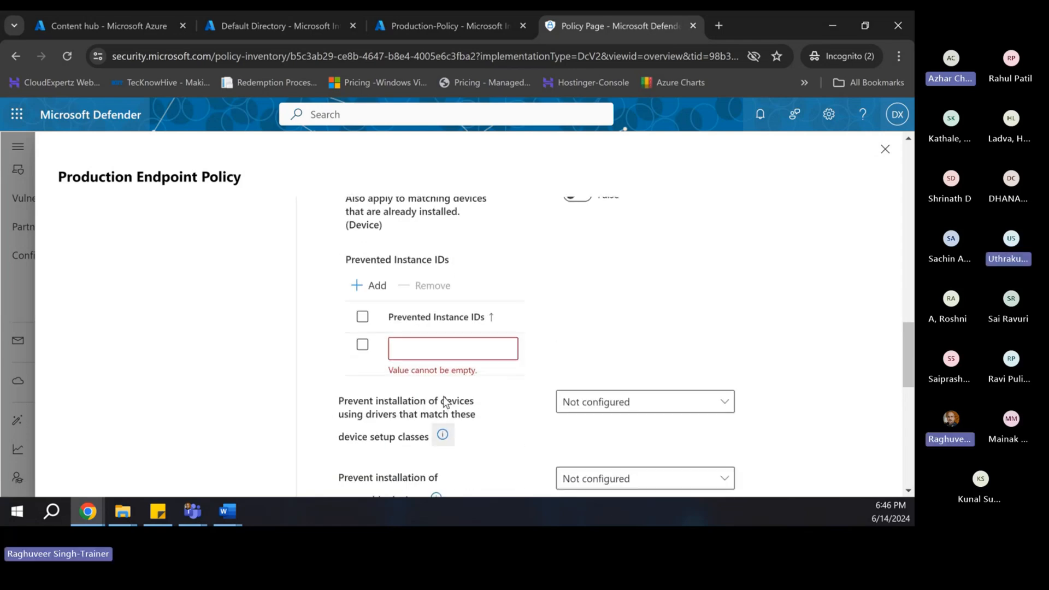
scroll(439, 352, "down", 8)
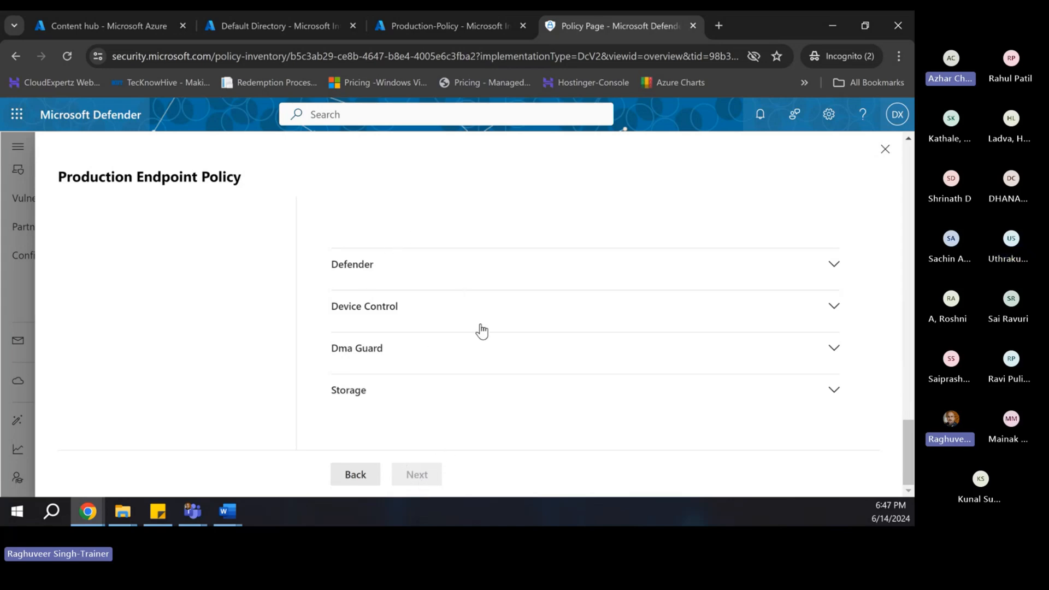
left_click(448, 300)
scroll(398, 328, "up", 5)
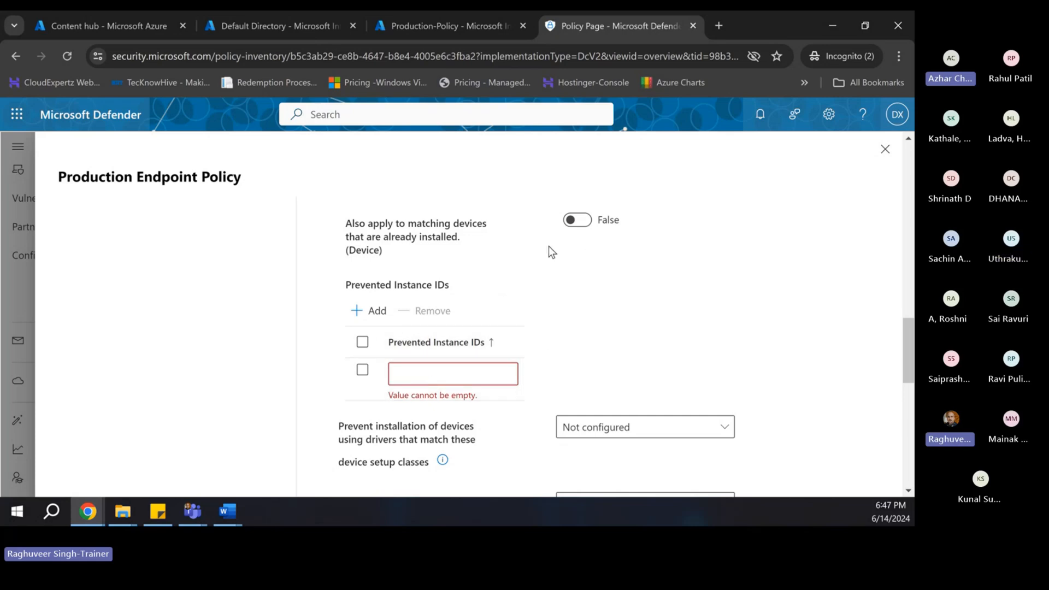
scroll(532, 277, "up", 1)
left_click(601, 221)
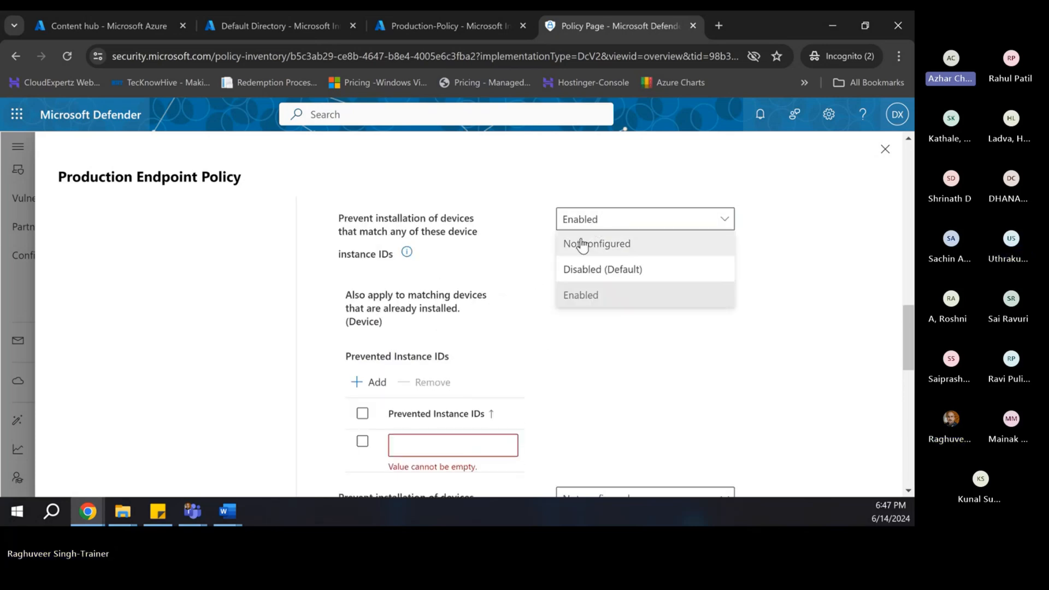
left_click(583, 249)
scroll(530, 358, "down", 10)
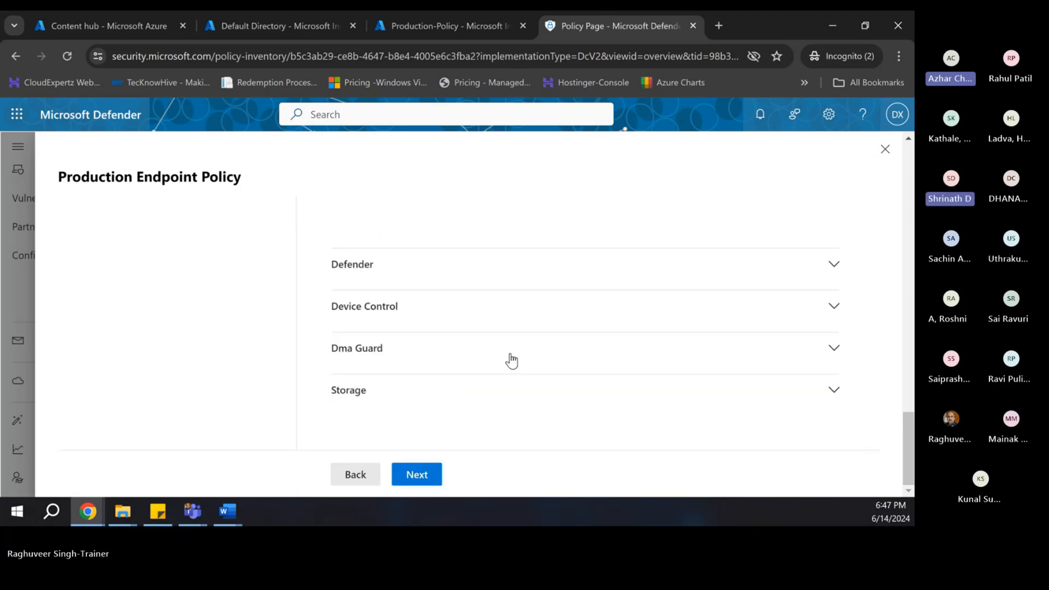
- Save the edited Production Endpoint Device Control Policy and go back to the Endpoint security policies list
left_click(423, 476)
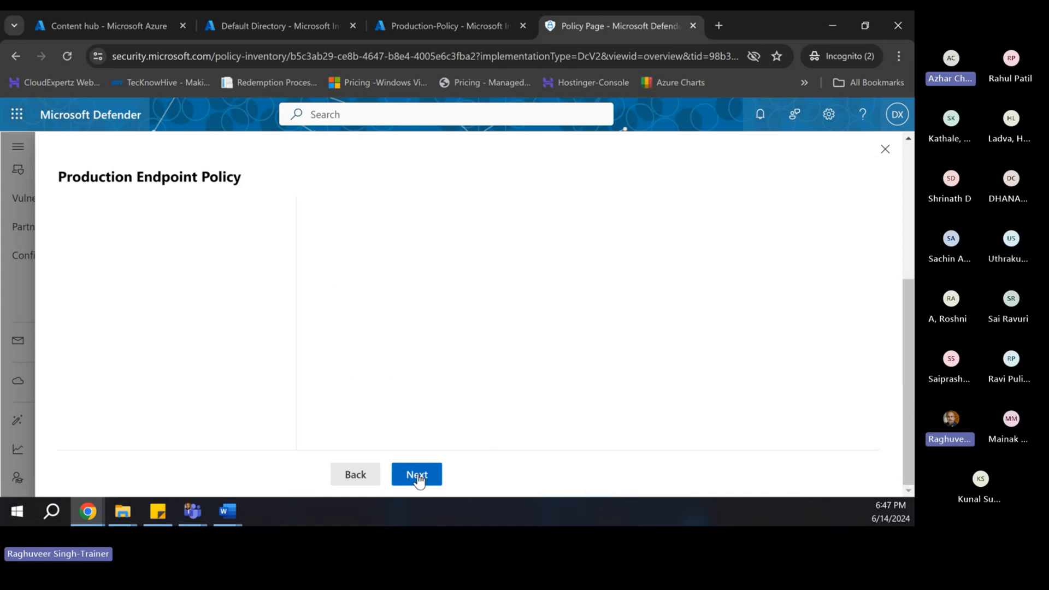
left_click(824, 479)
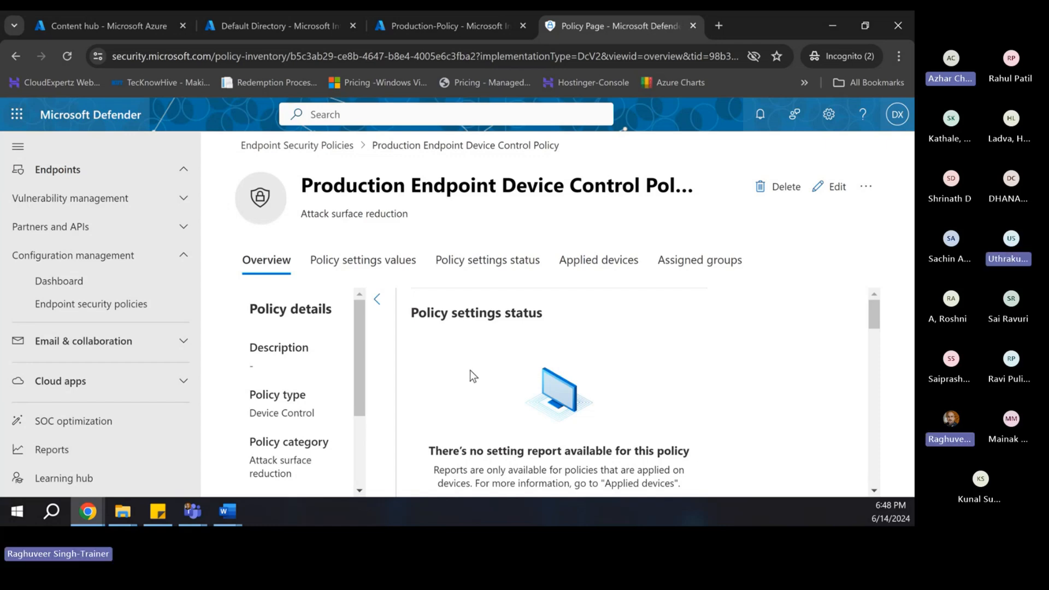
scroll(477, 386, "down", 3)
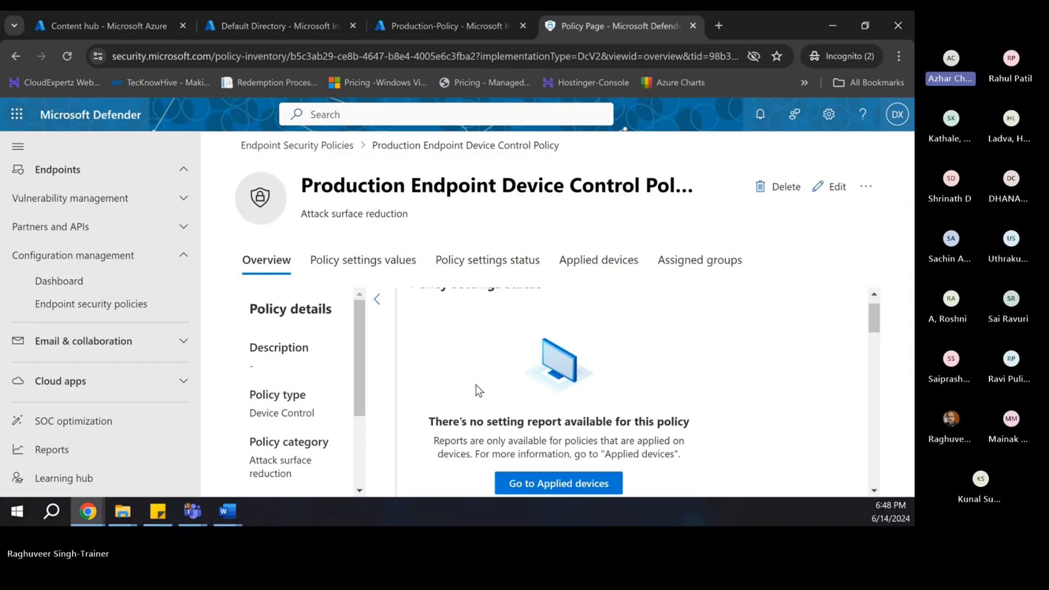
scroll(409, 355, "up", 3)
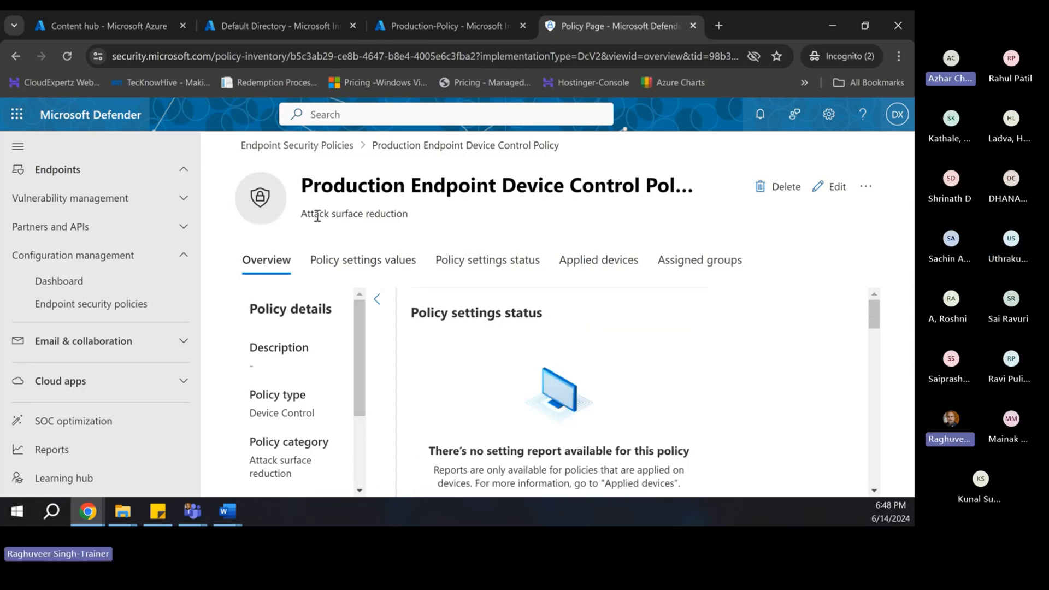
left_click(79, 305)
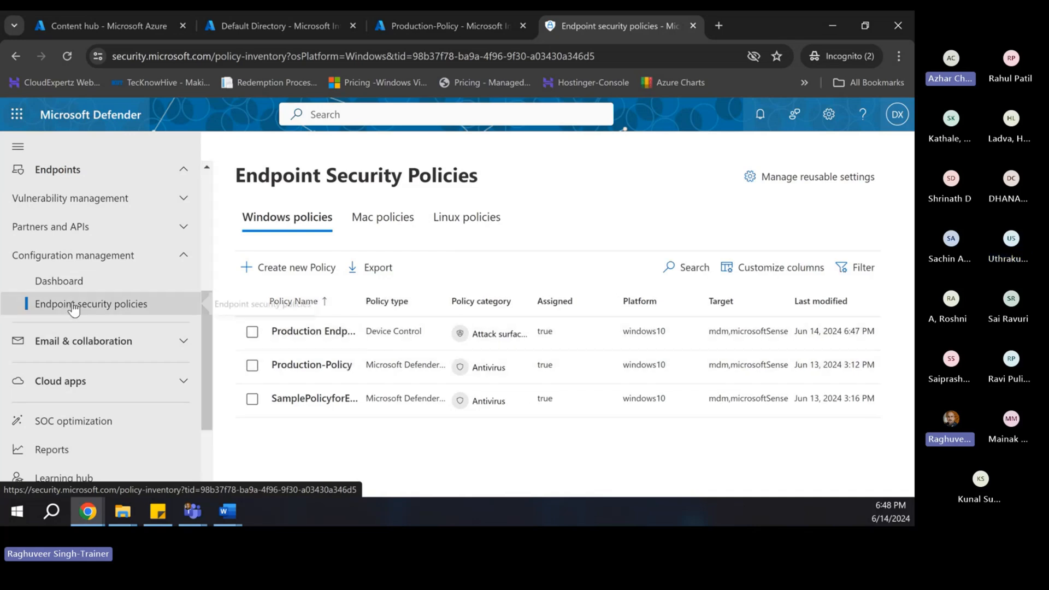
left_click(277, 269)
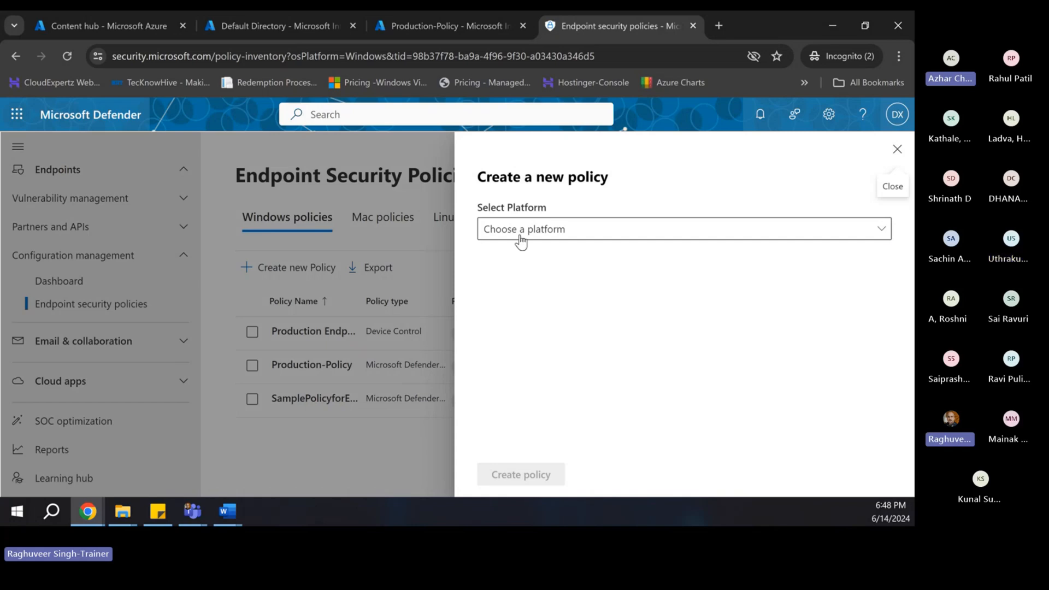
left_click(520, 240)
left_click(534, 254)
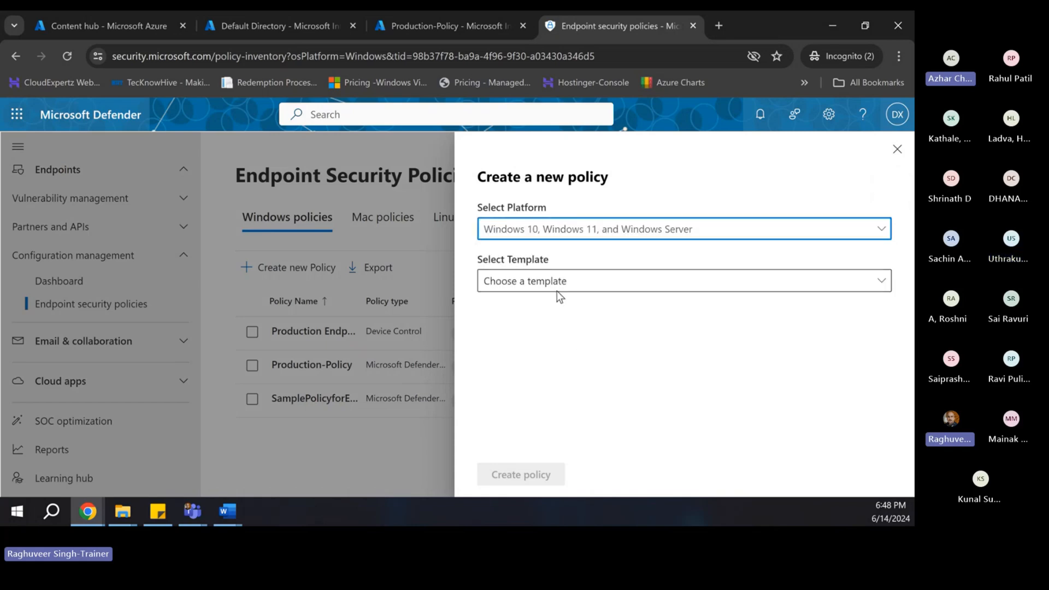
left_click(557, 290)
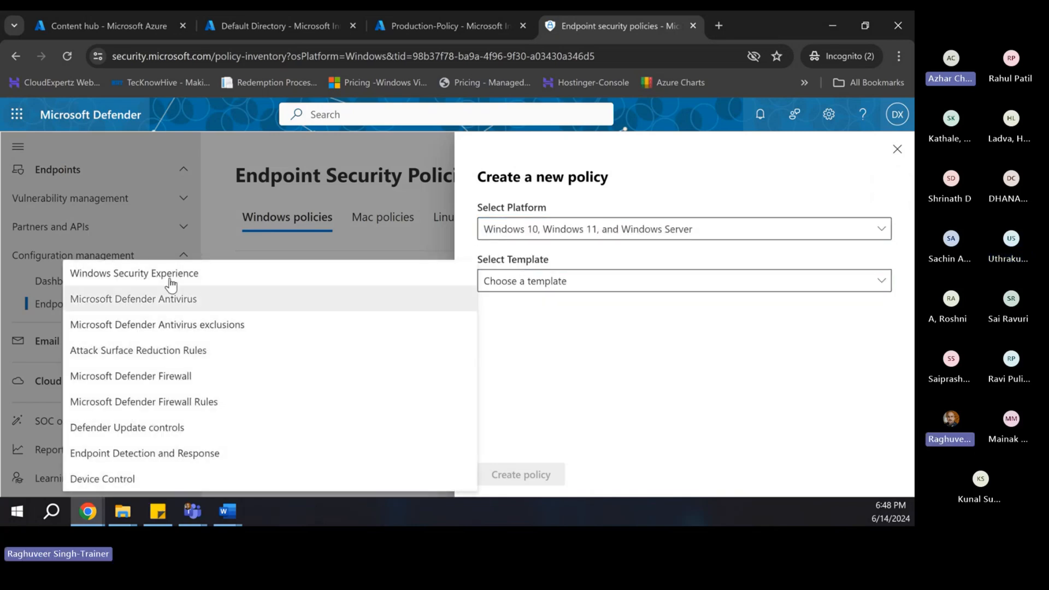
left_click(318, 163)
left_click(364, 159)
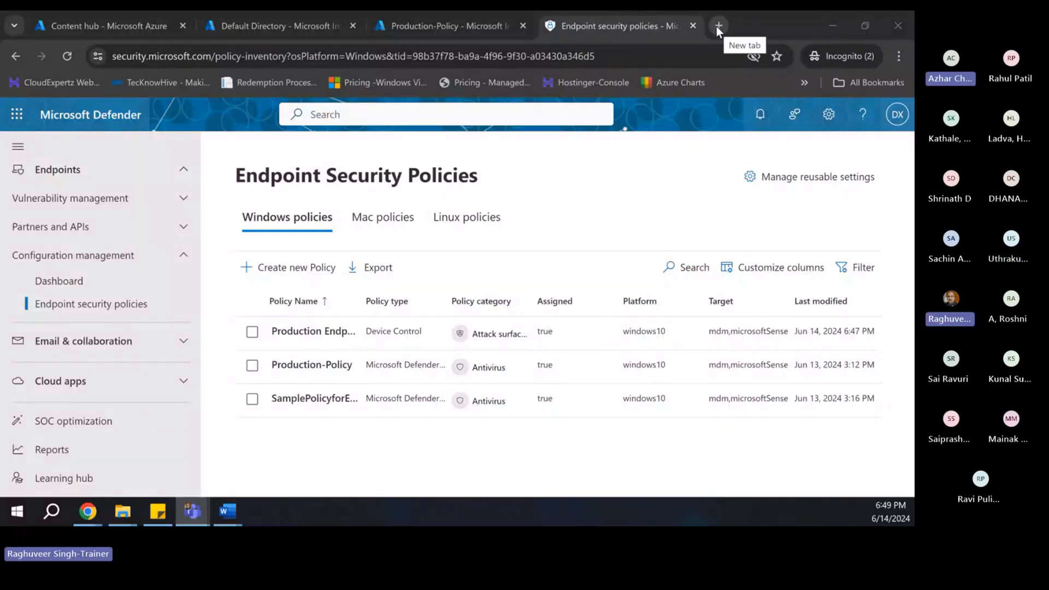
- Load intune.microsoft.com in a new tab and review the Endpoint security overview
left_click(716, 26)
type("intune.microsoft.com")
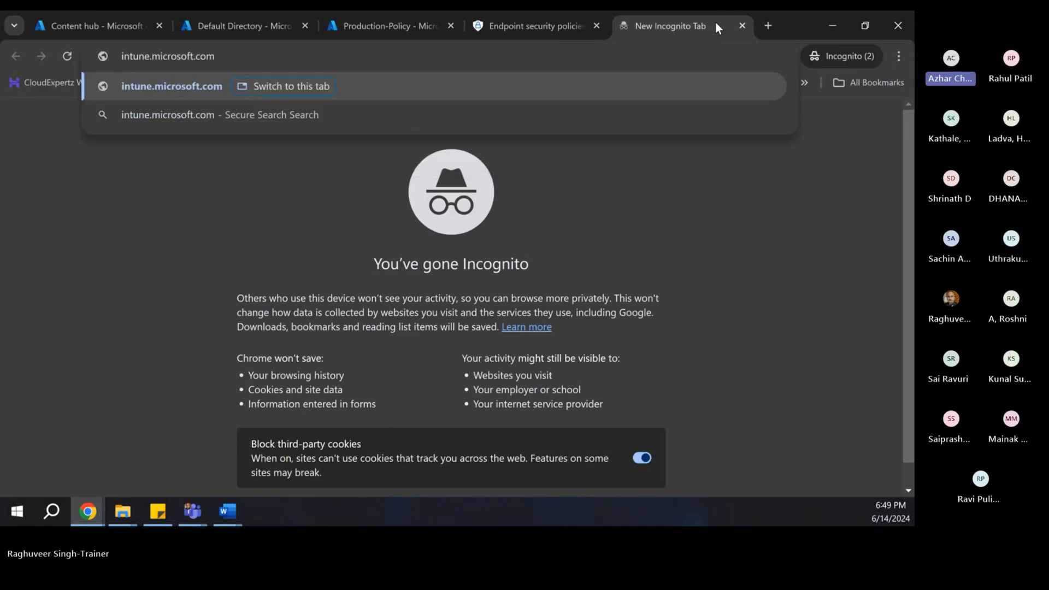
key("Return")
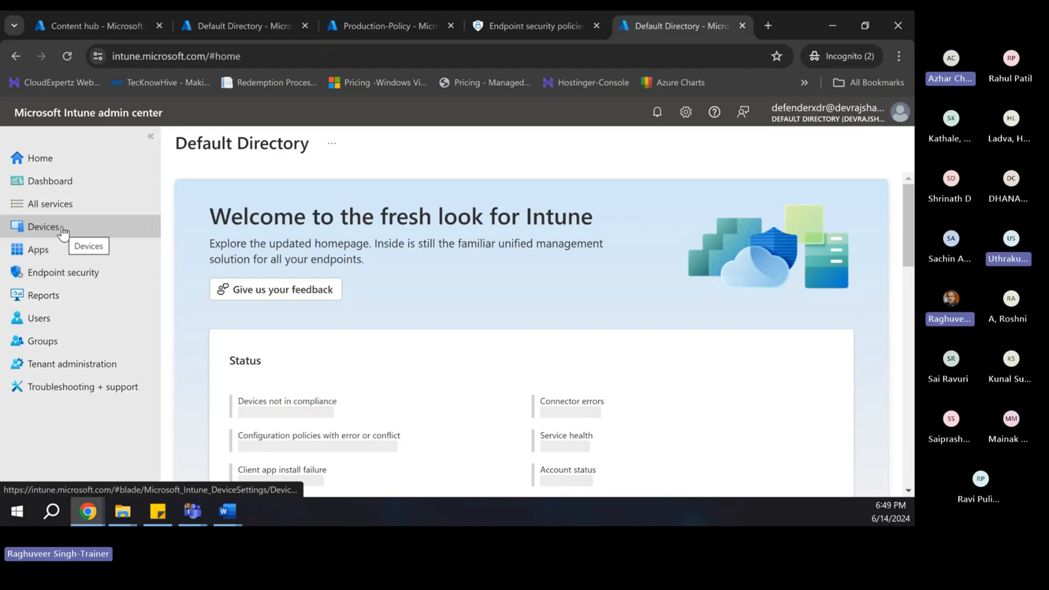
left_click(77, 278)
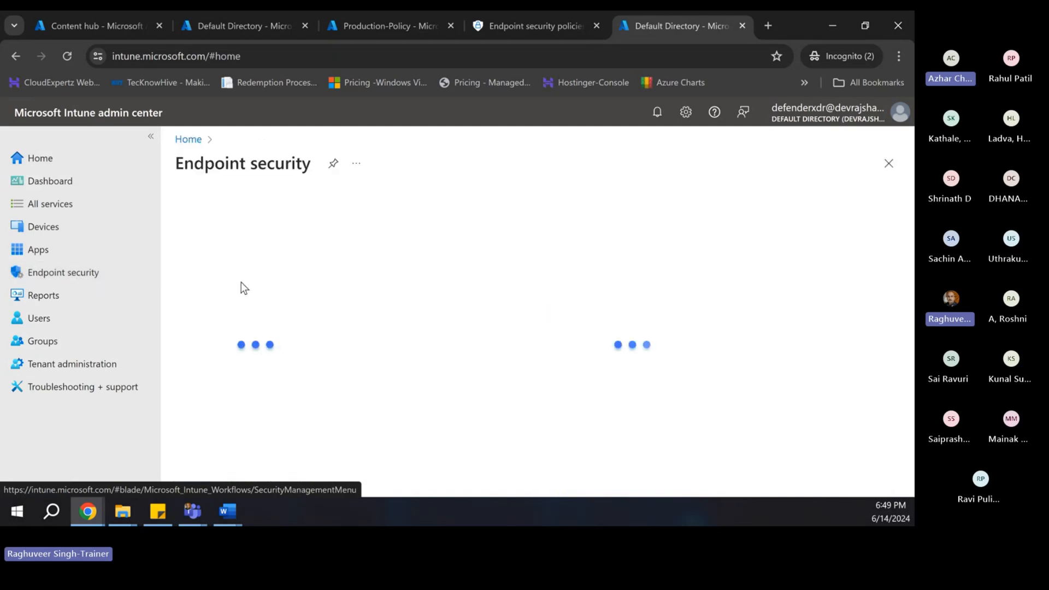
scroll(288, 311, "down", 3)
scroll(288, 311, "down", 5)
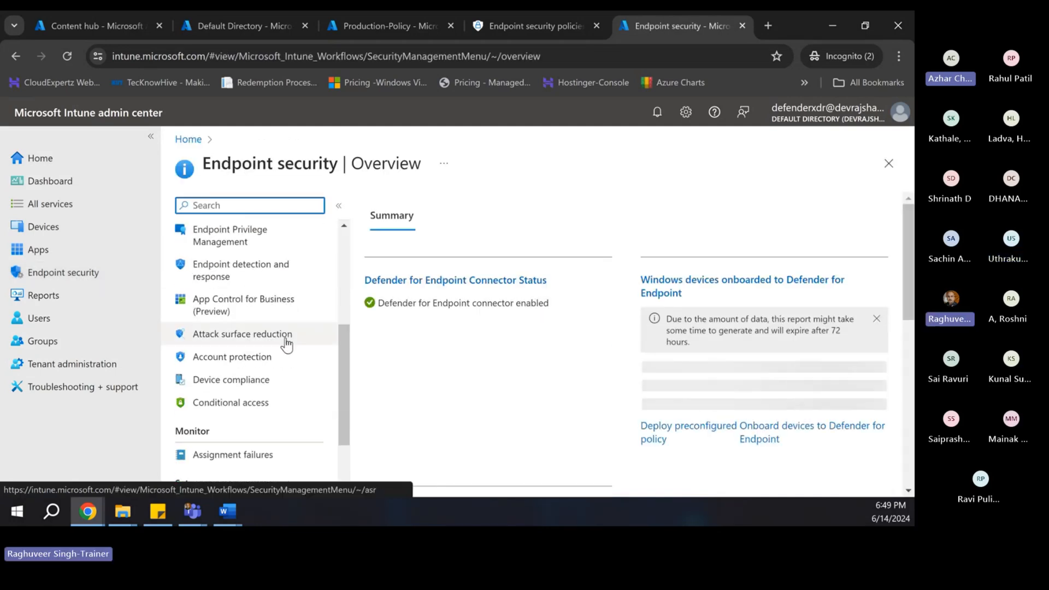
scroll(252, 366, "up", 4)
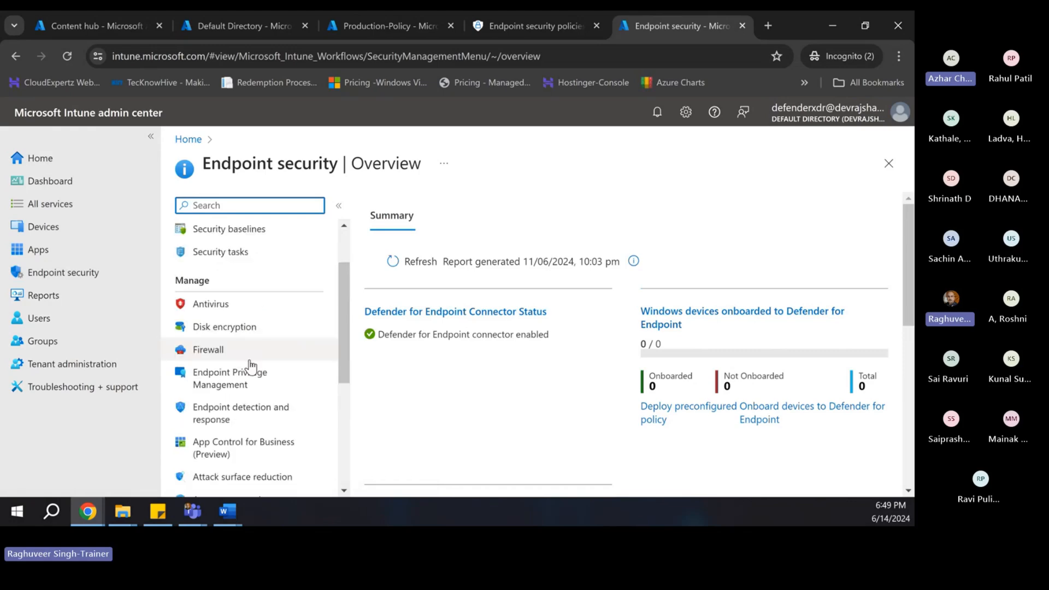
scroll(254, 420, "down", 1)
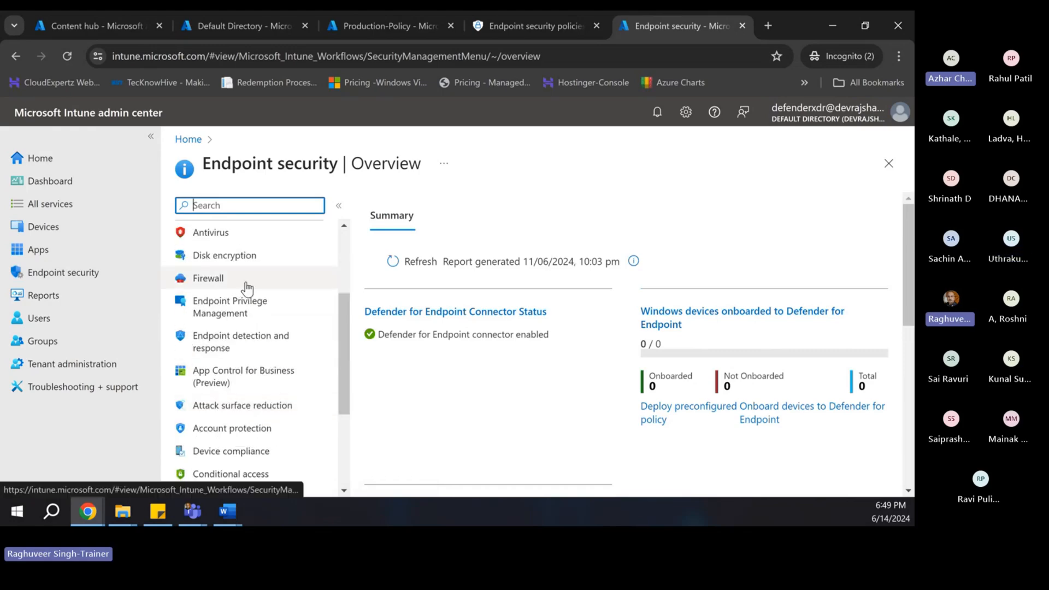
scroll(273, 345, "up", 3)
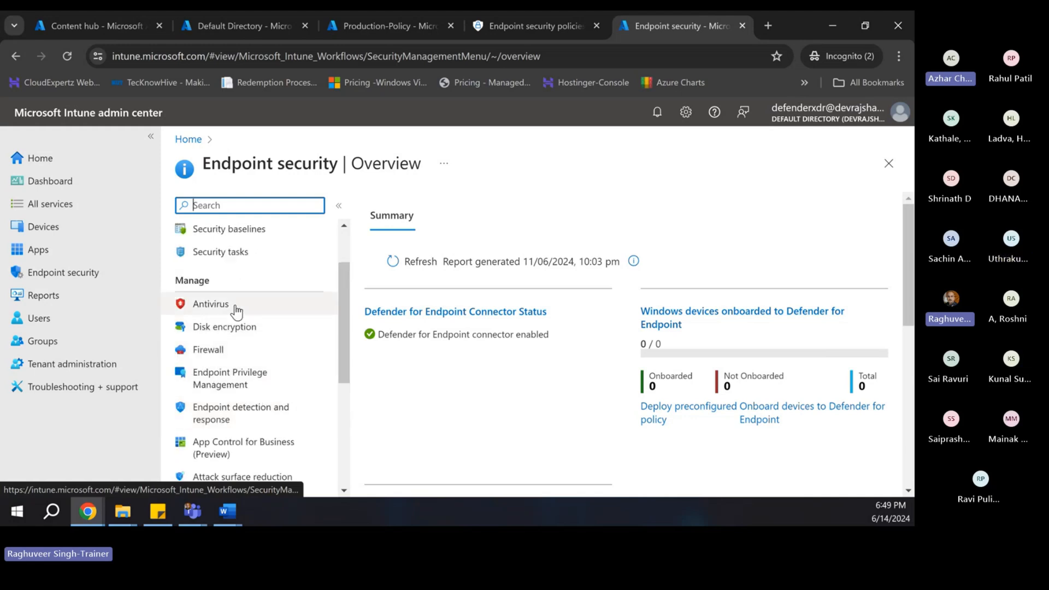
scroll(234, 339, "up", 2)
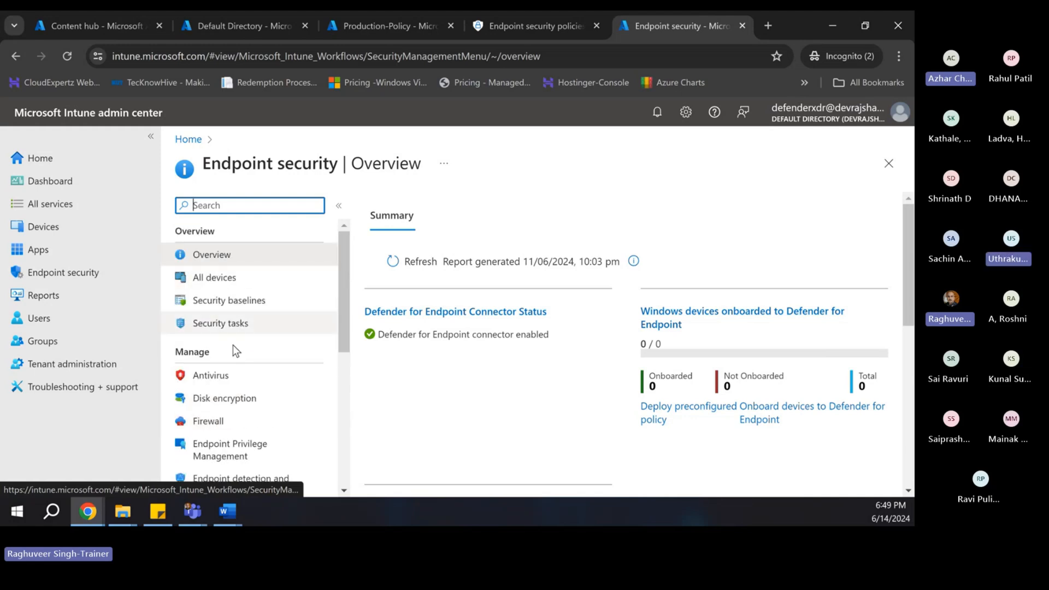
scroll(232, 328, "down", 1)
left_click(219, 303)
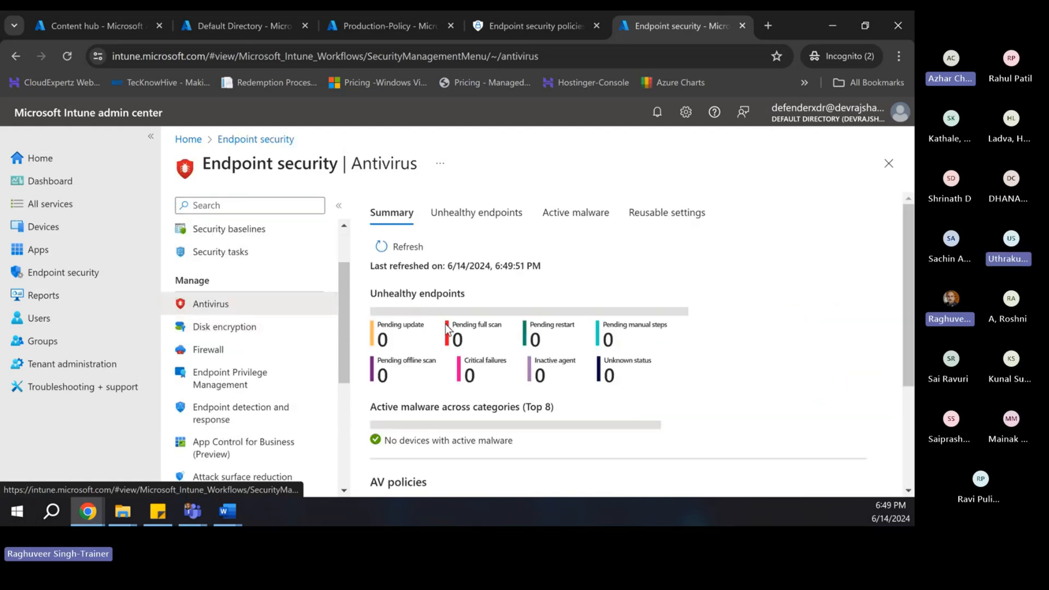
scroll(453, 328, "down", 5)
scroll(265, 339, "down", 3)
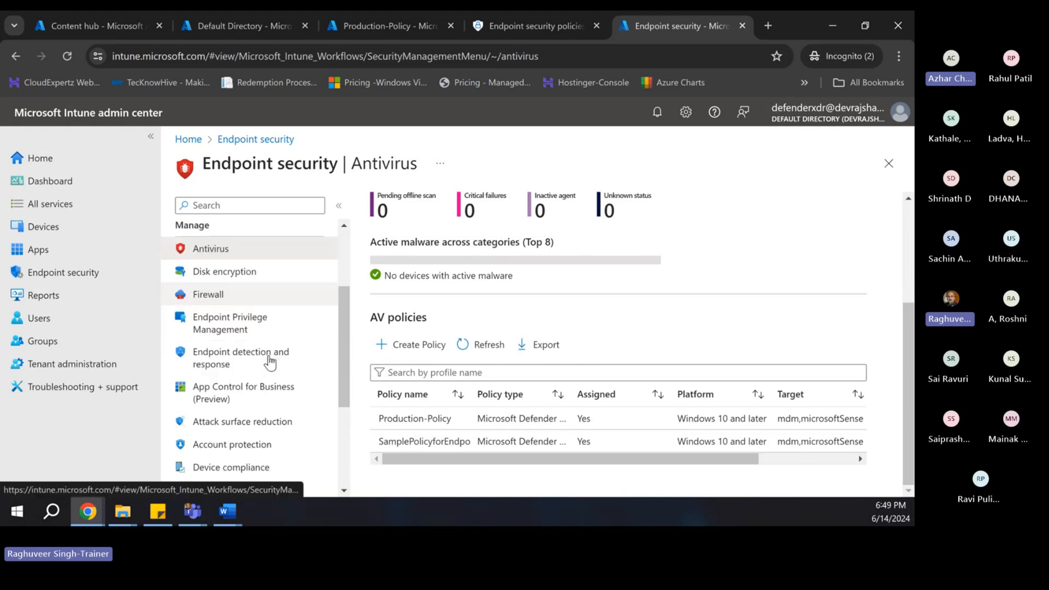
scroll(275, 354, "down", 1)
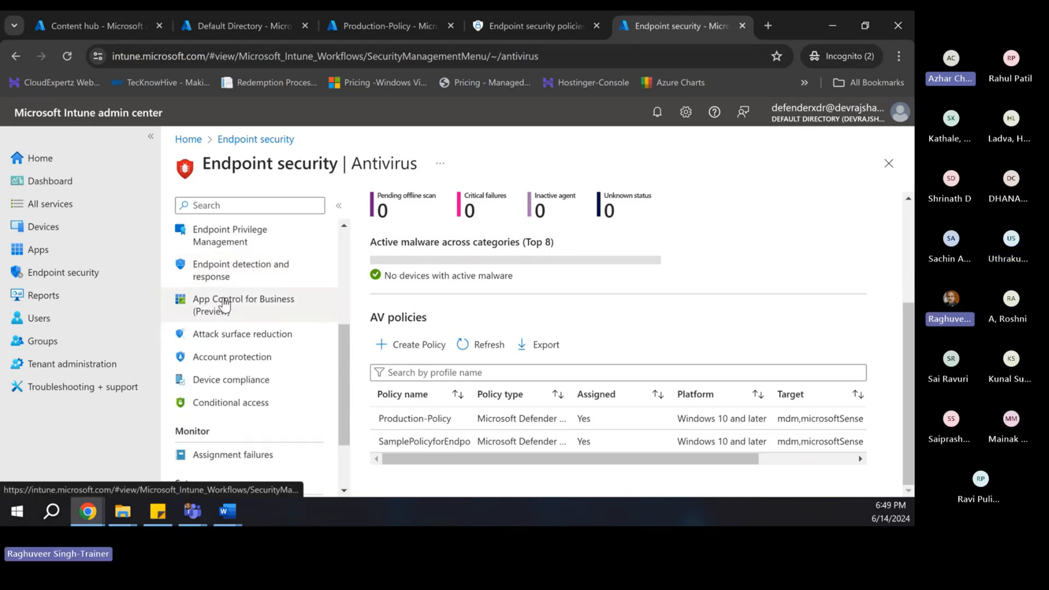
left_click(239, 269)
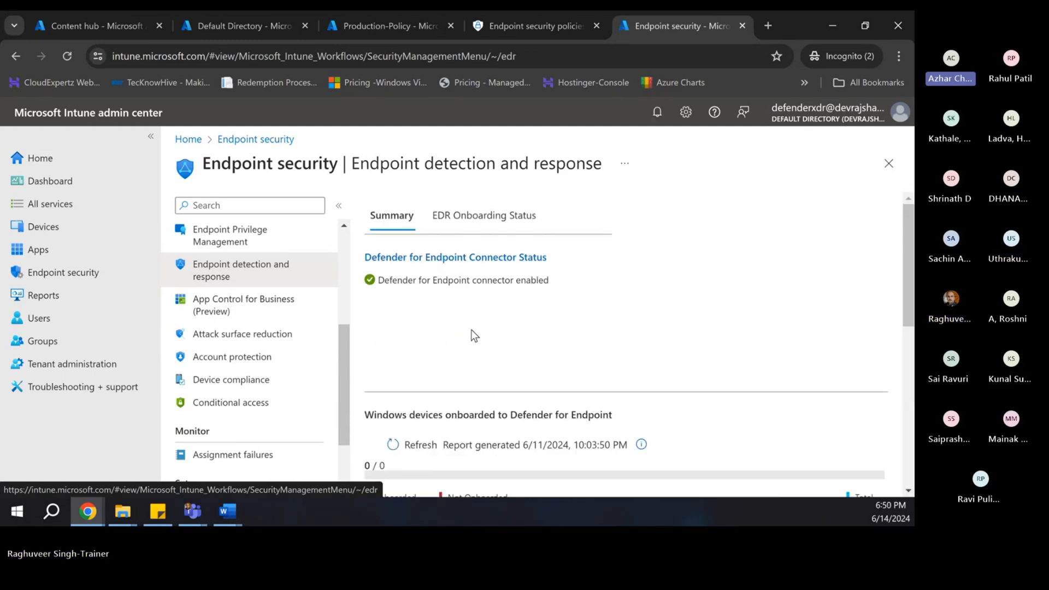
scroll(470, 330, "down", 2)
scroll(451, 334, "up", 2)
scroll(435, 355, "down", 3)
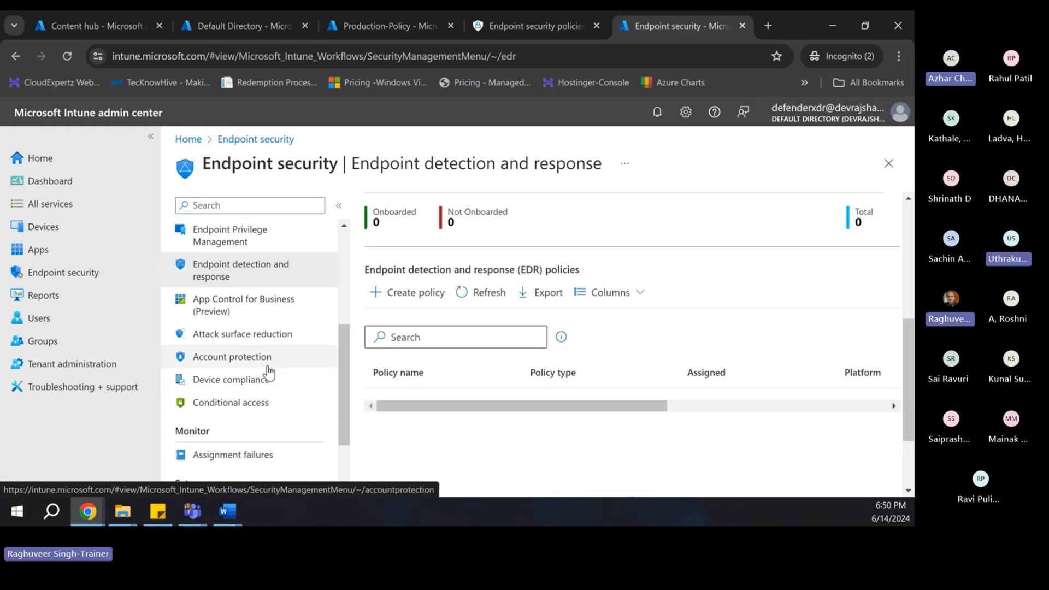
scroll(213, 405, "down", 3)
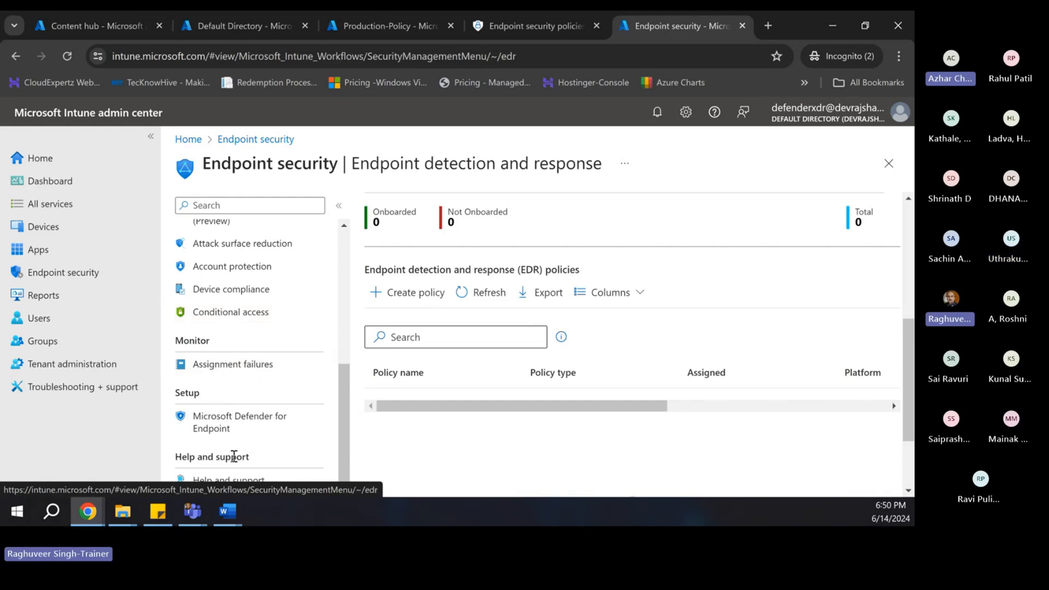
left_click(218, 425)
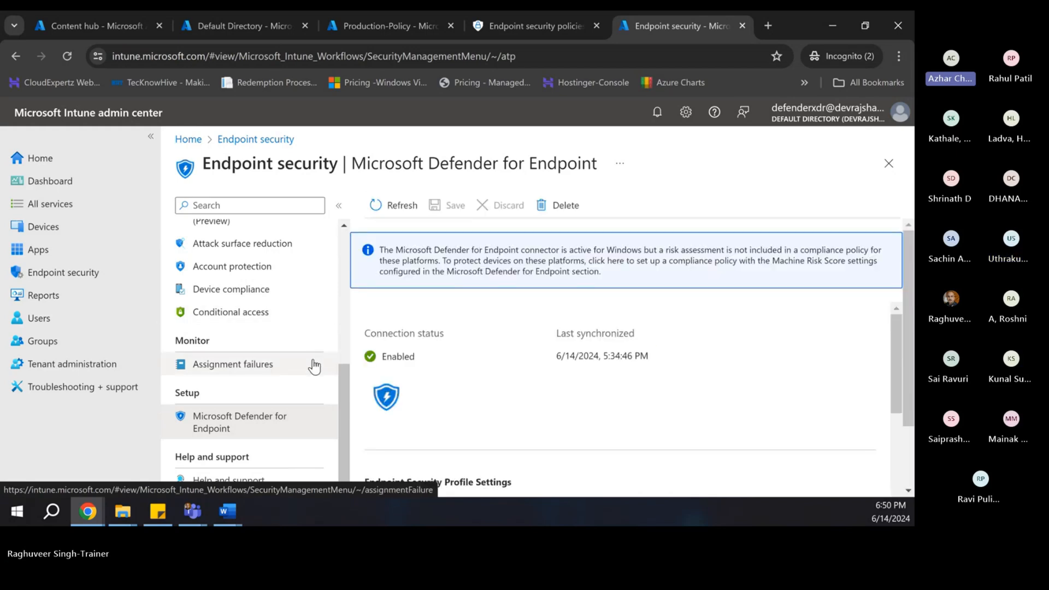
scroll(591, 410, "down", 10)
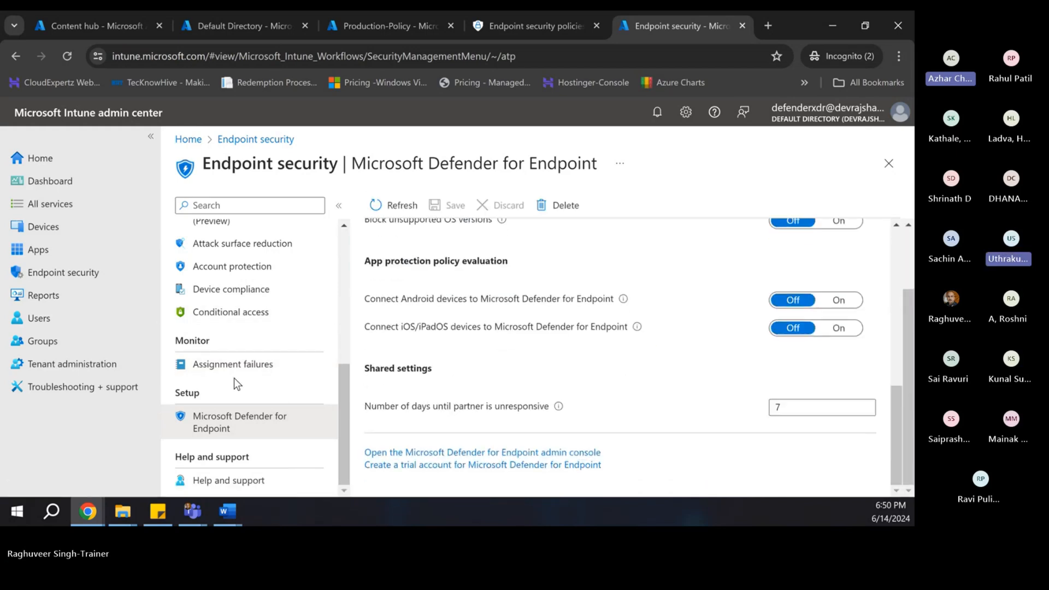
scroll(273, 423, "up", 3)
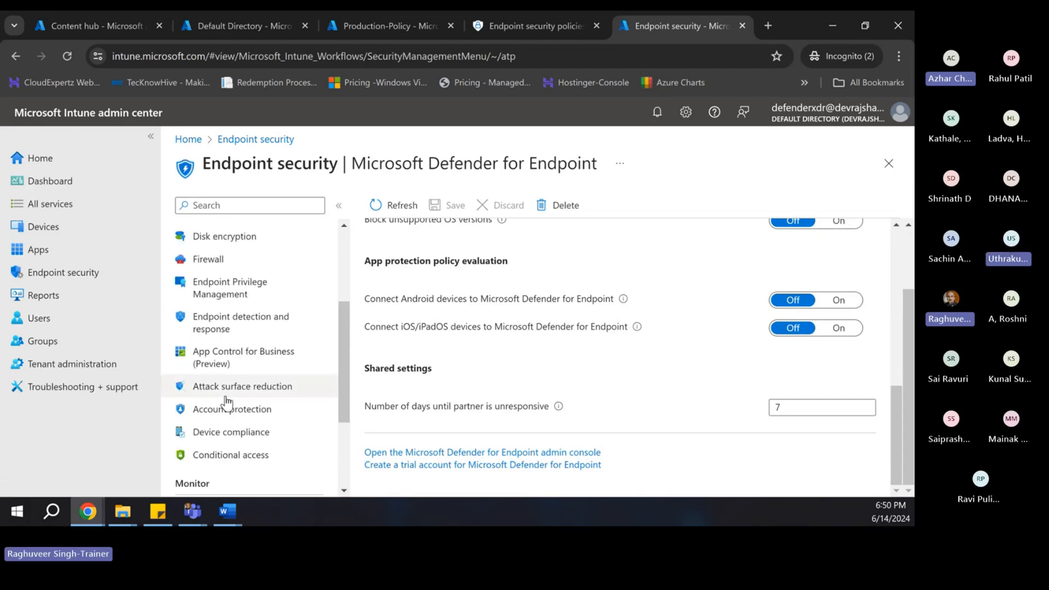
scroll(225, 401, "up", 5)
left_click(77, 272)
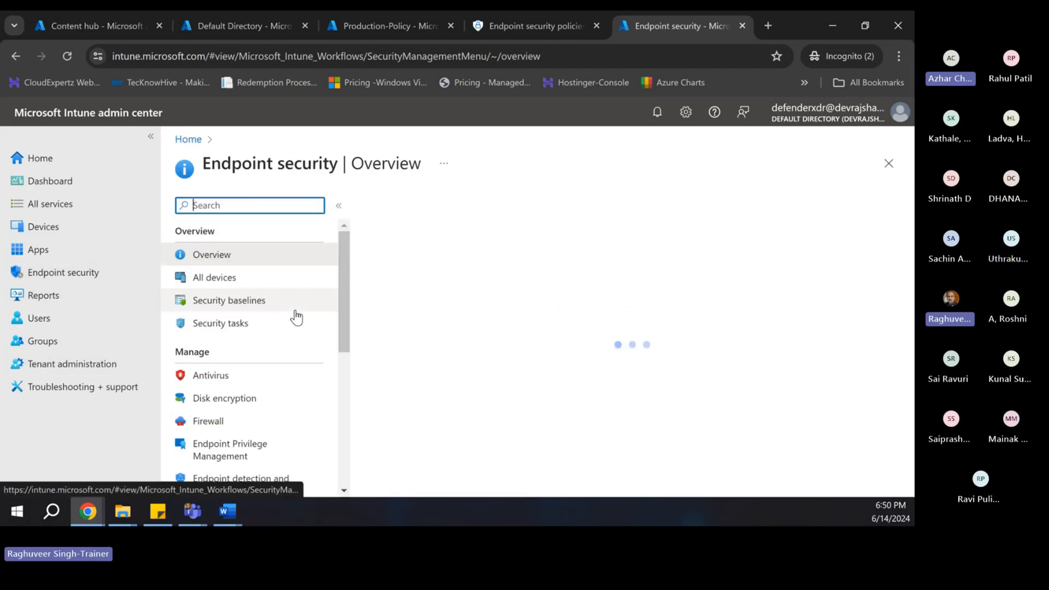
scroll(253, 355, "down", 4)
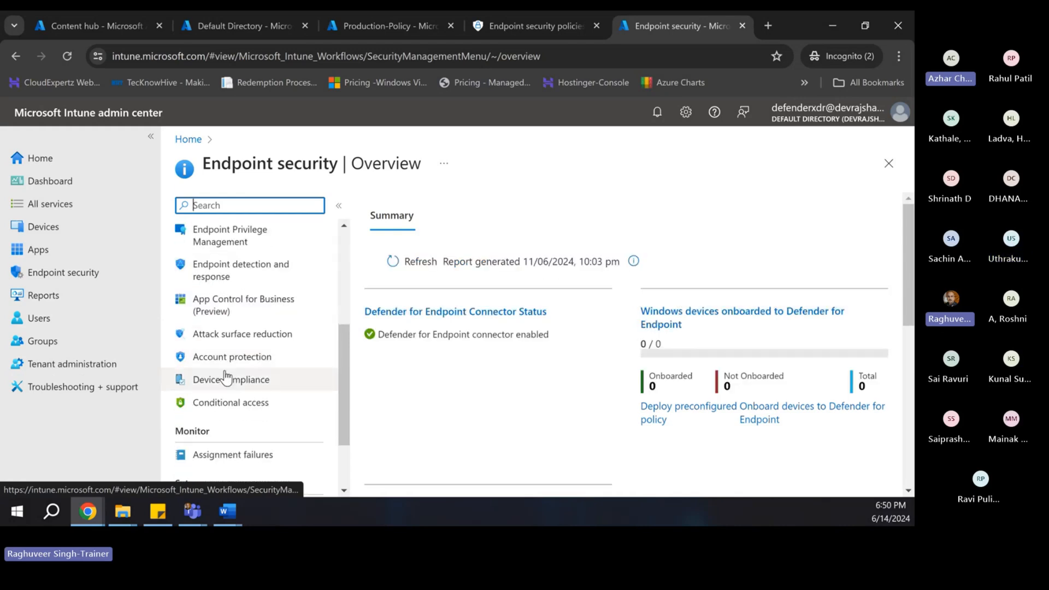
scroll(217, 421, "up", 4)
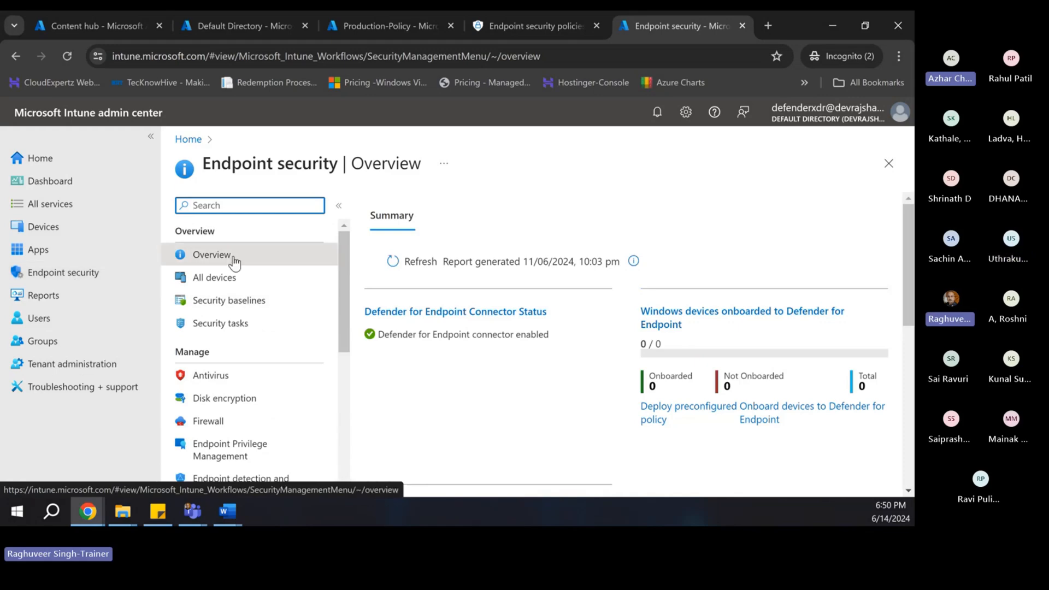
scroll(232, 355, "down", 1)
scroll(245, 405, "down", 3)
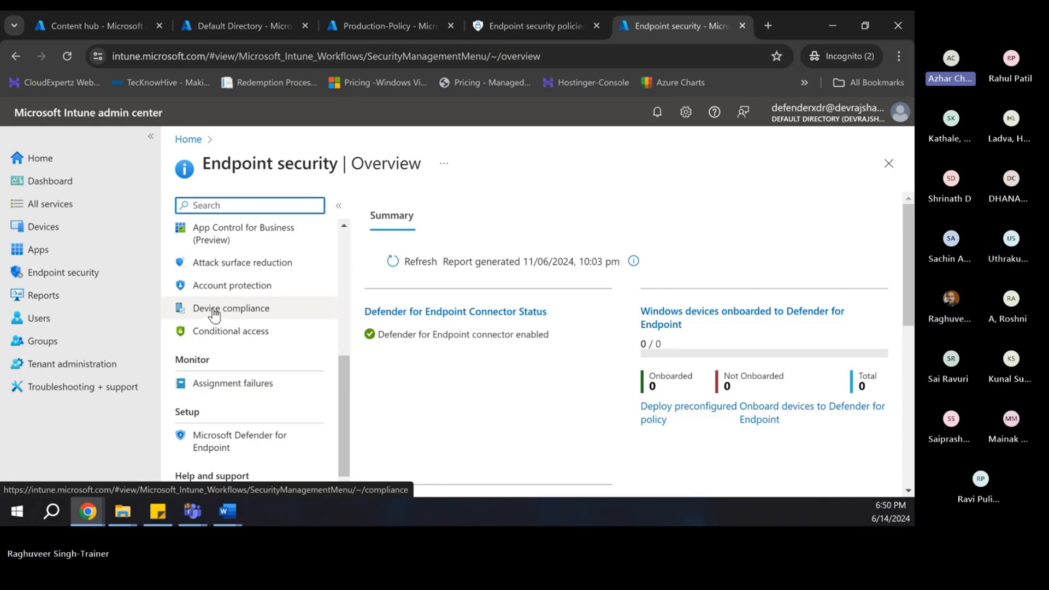
- Open Device compliance and highlight the banner about the Defender connector lacking a compliance policy
left_click(214, 311)
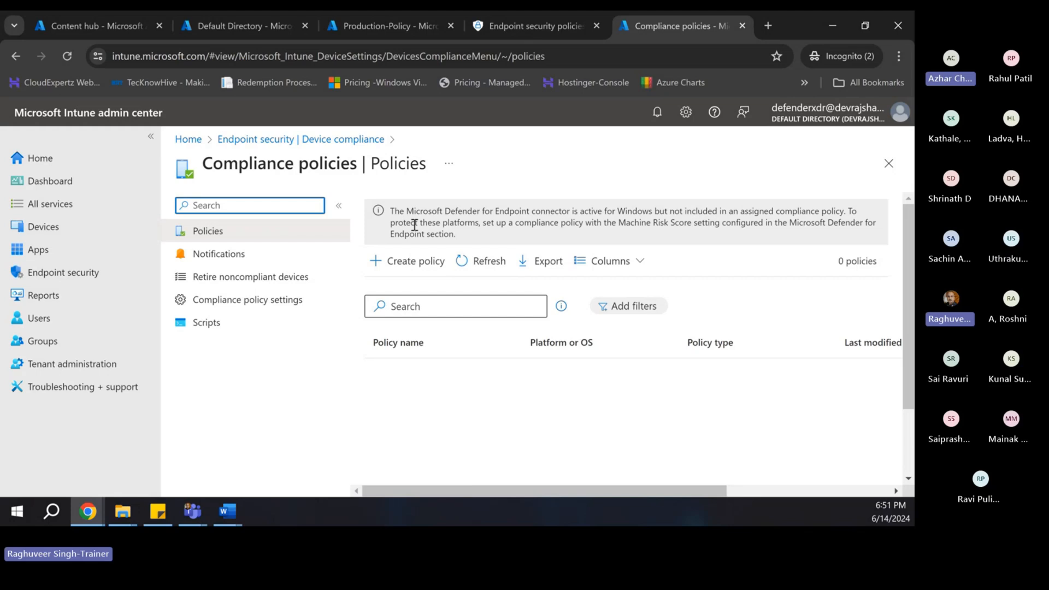
left_click_drag(392, 211, 828, 212)
left_click_drag(405, 223, 585, 224)
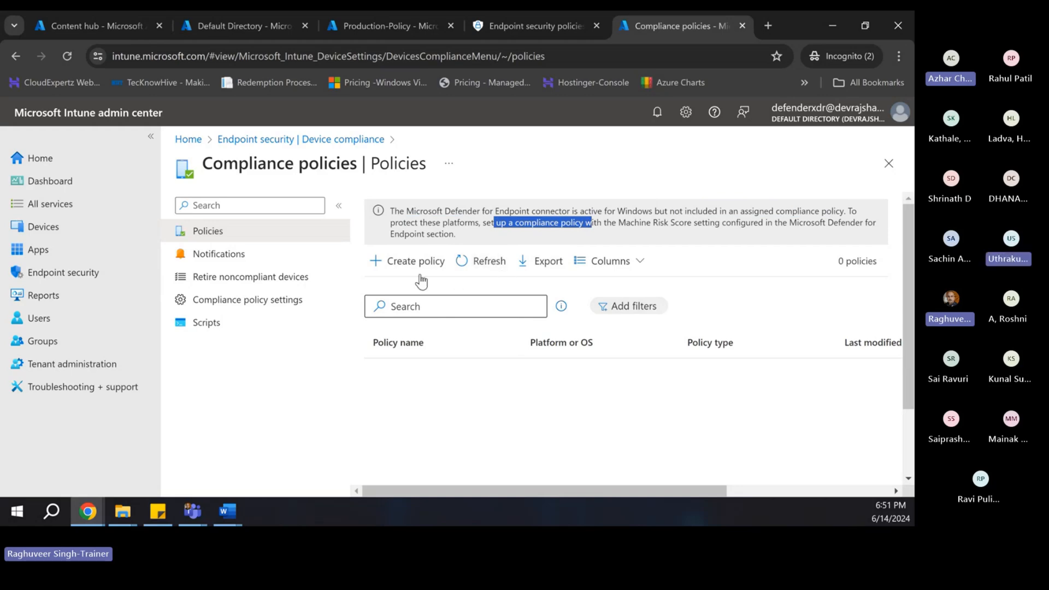
- Create a new compliance policy for the Windows 10 and later platform
left_click(410, 262)
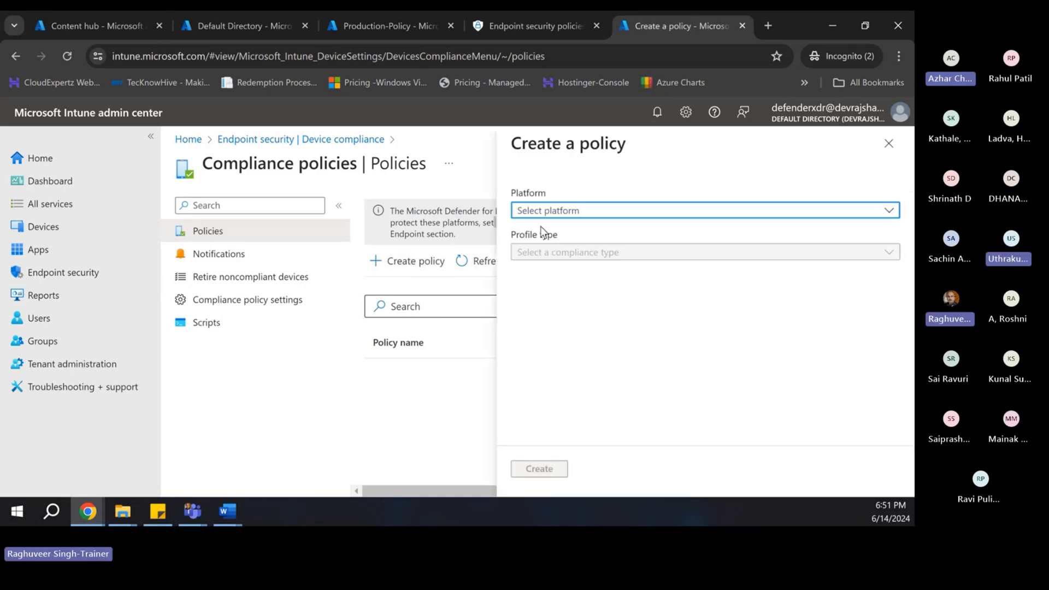
left_click(551, 212)
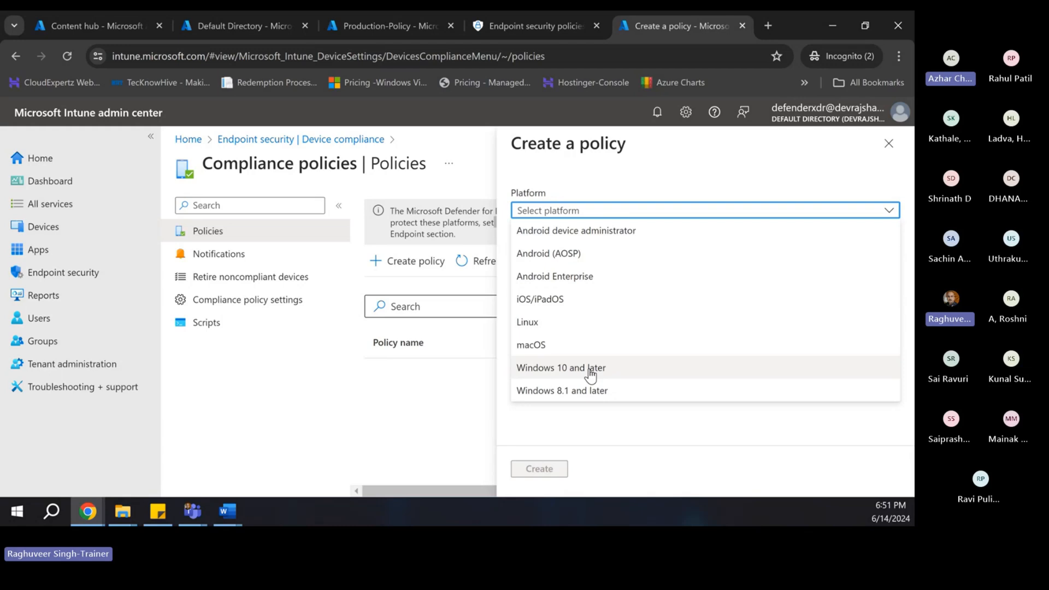
left_click(547, 368)
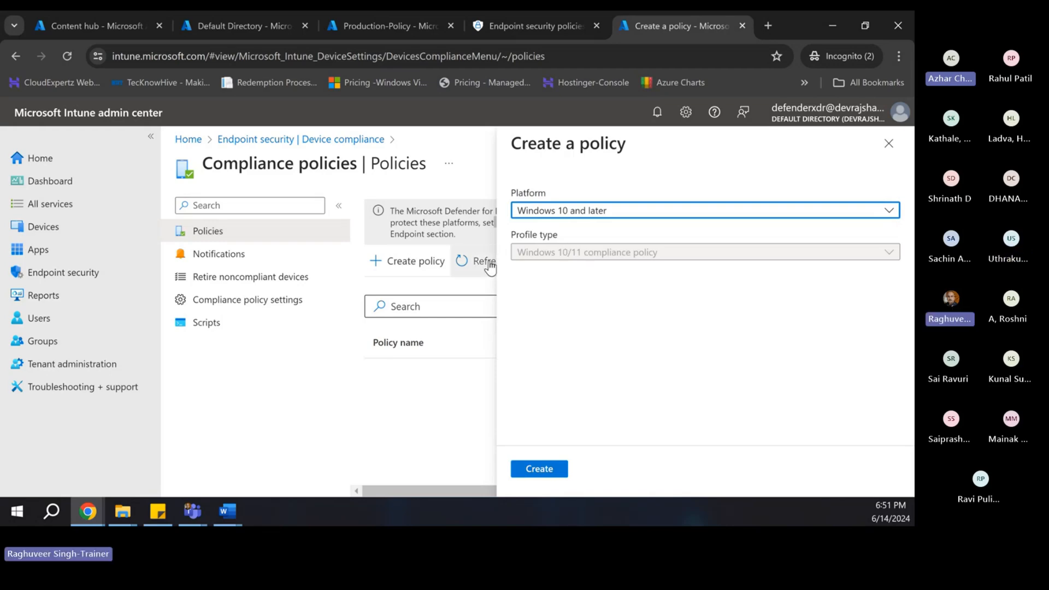
left_click(539, 471)
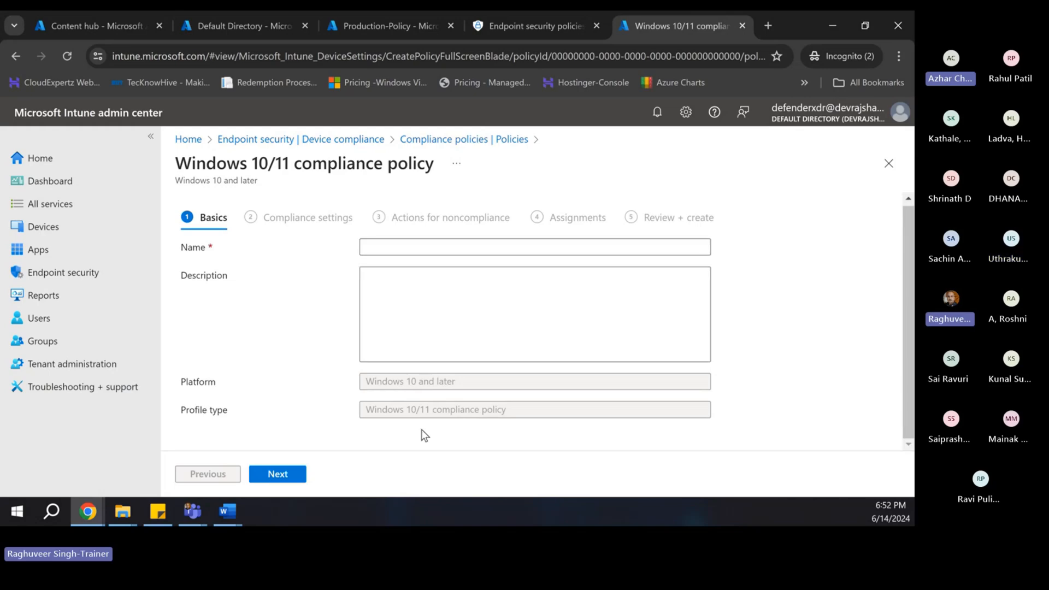
- Name it 'Windows Clients & Server Compliance Policy', add the production-endpoints description, and continue
left_click(379, 245)
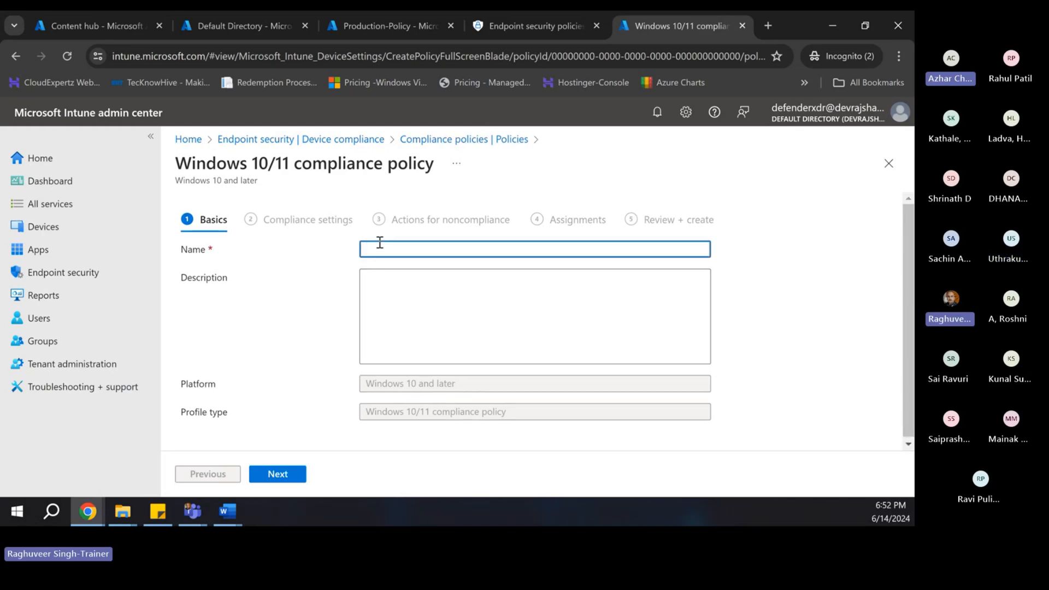
type("SW")
type("Windows ")
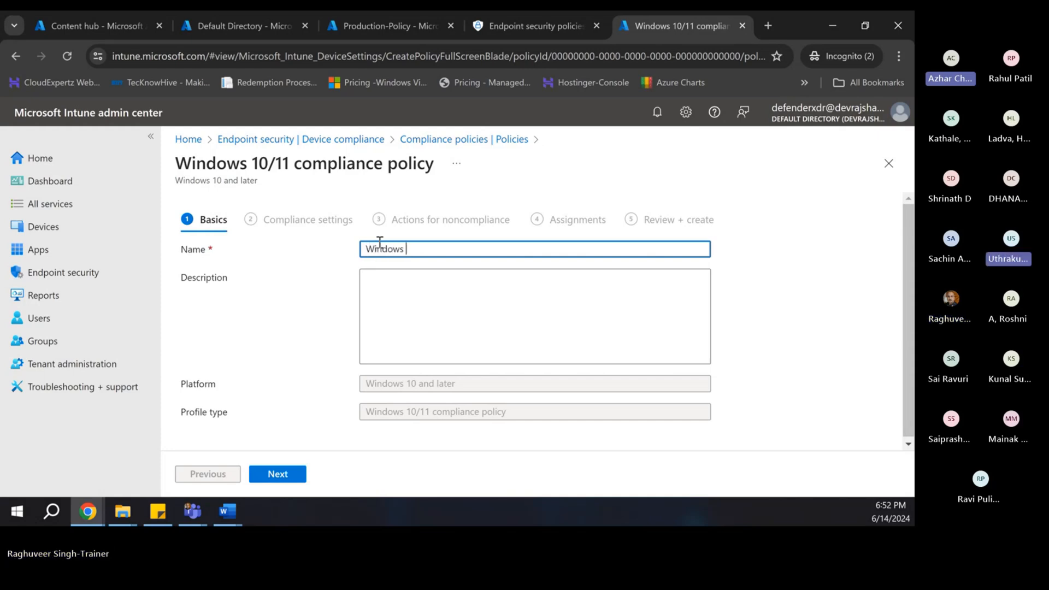
type("Clients & Ser")
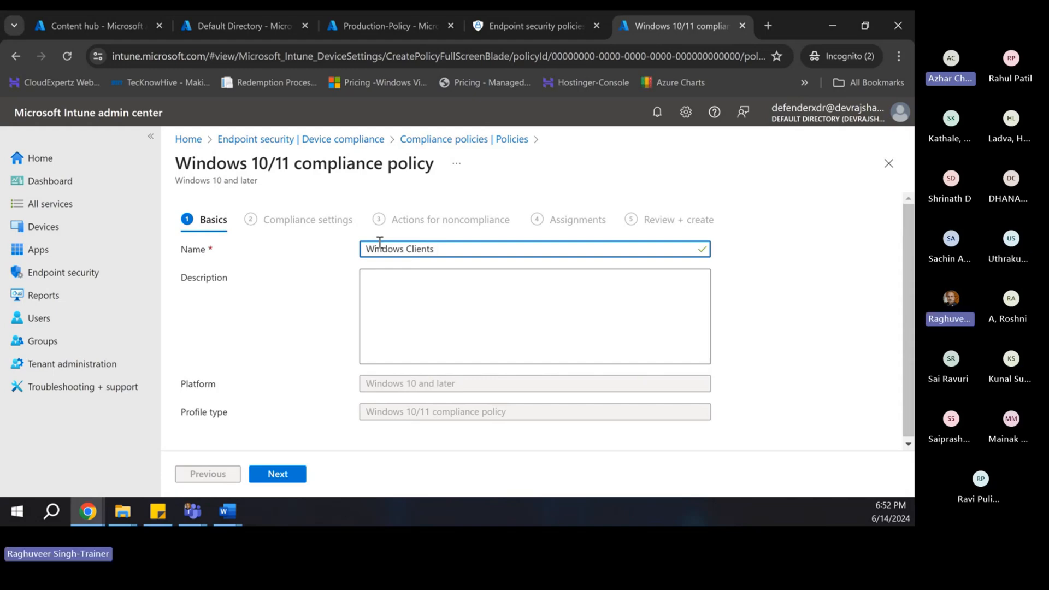
type("v")
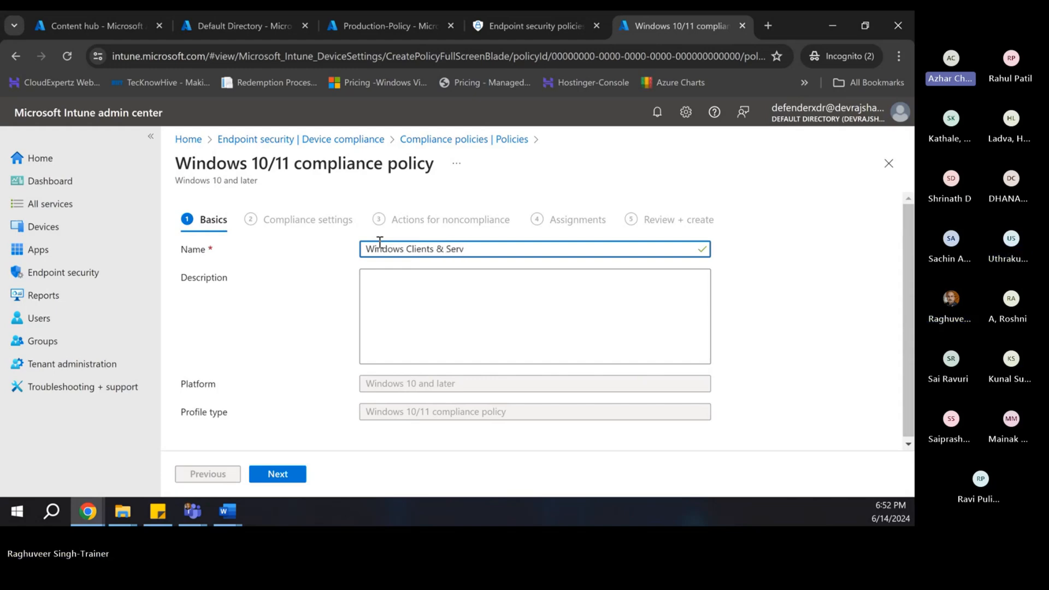
type("er")
type(" Complian")
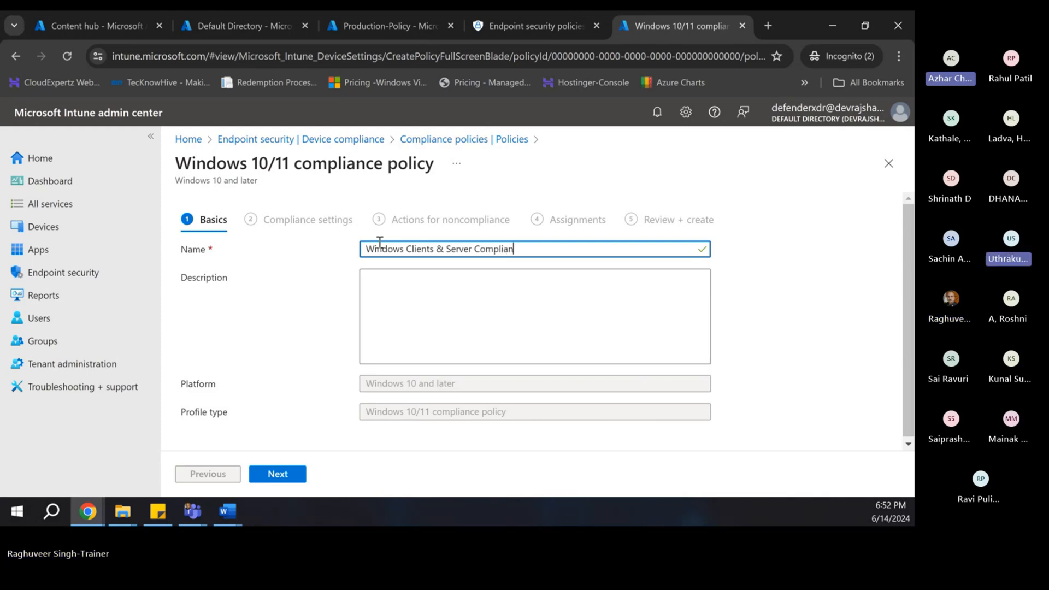
type("ce Policy")
left_click(446, 301)
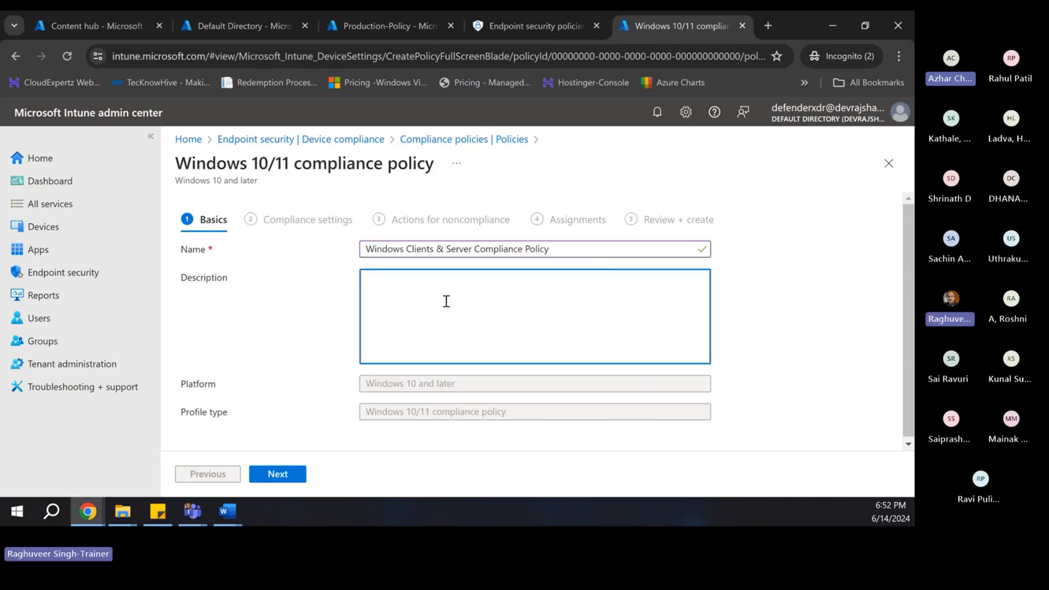
type("This po")
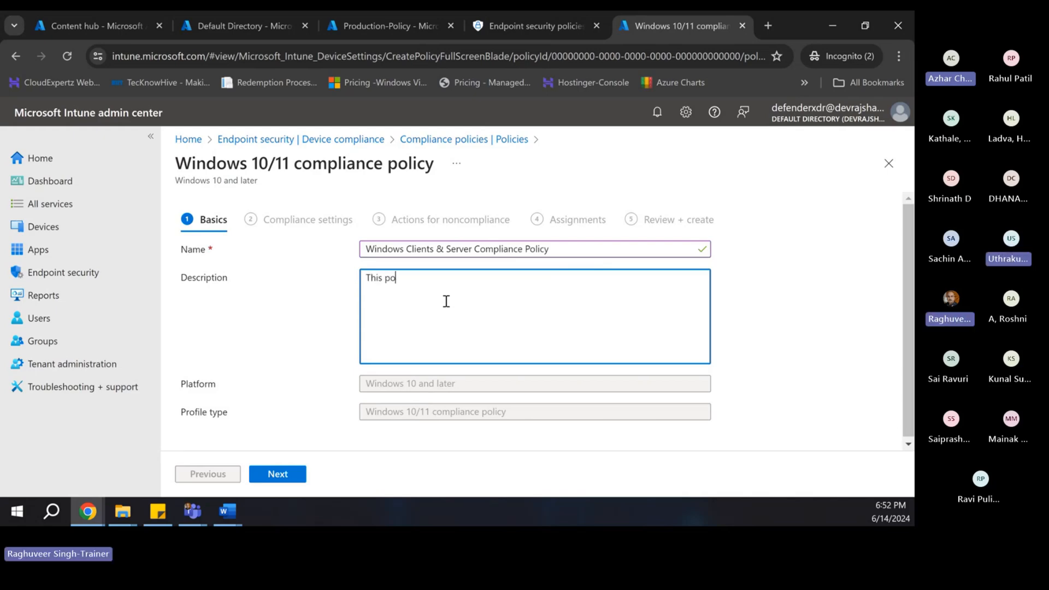
type("licy ")
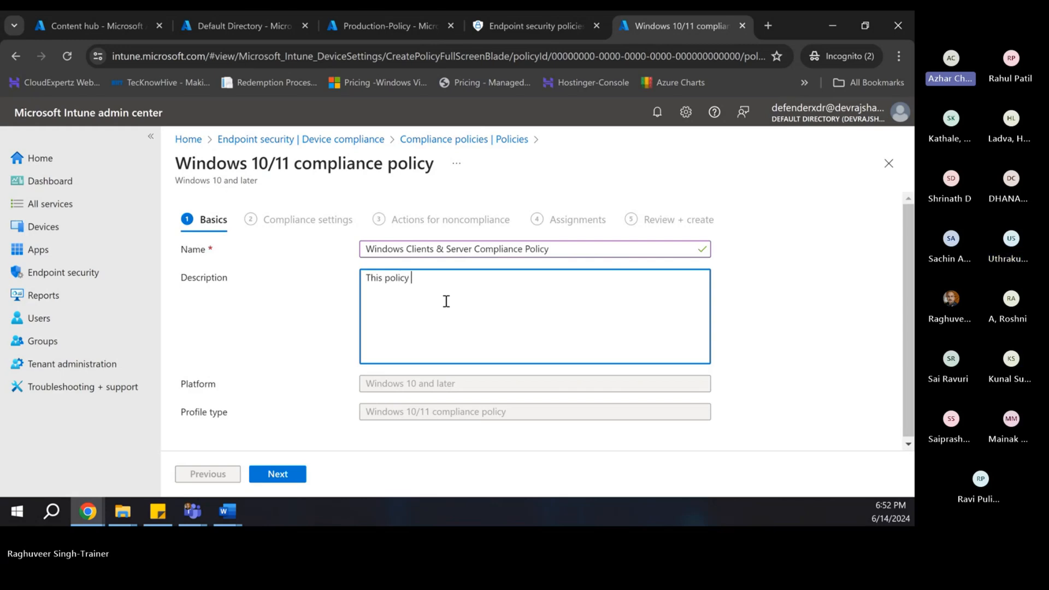
type("is a")
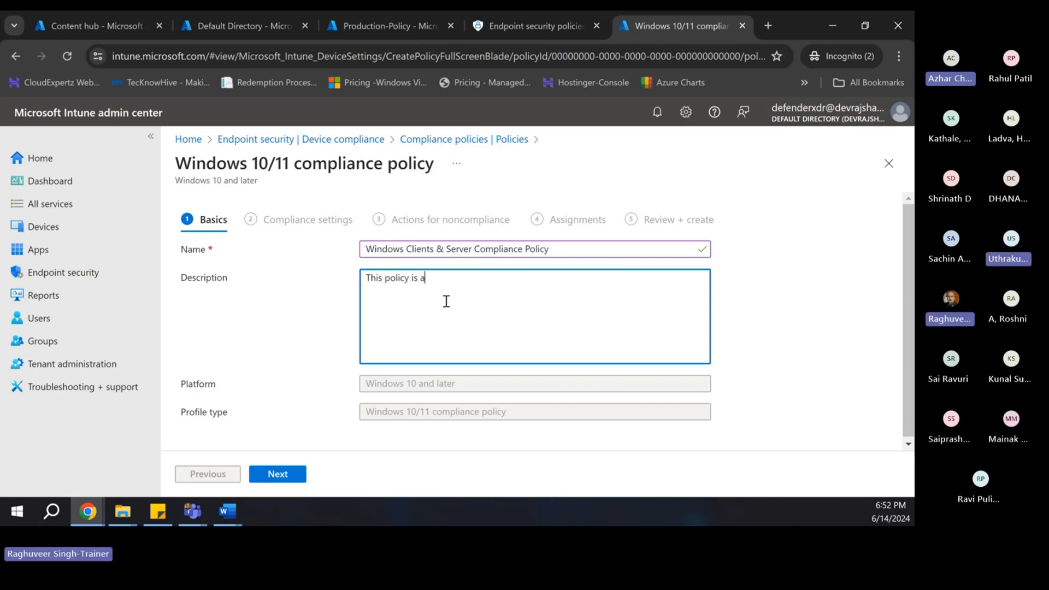
type("pplicable ")
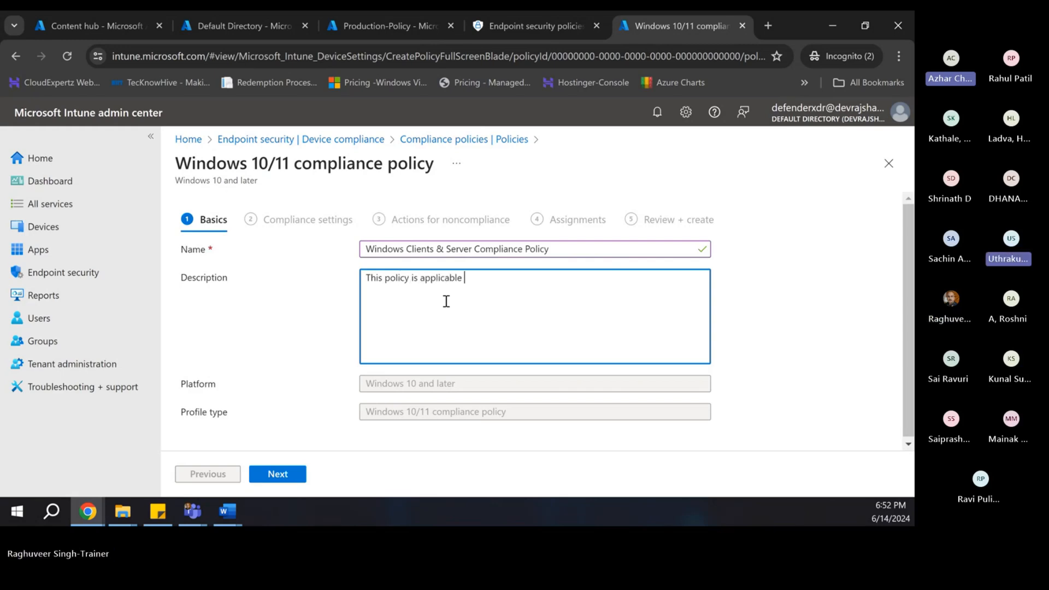
type("on production end")
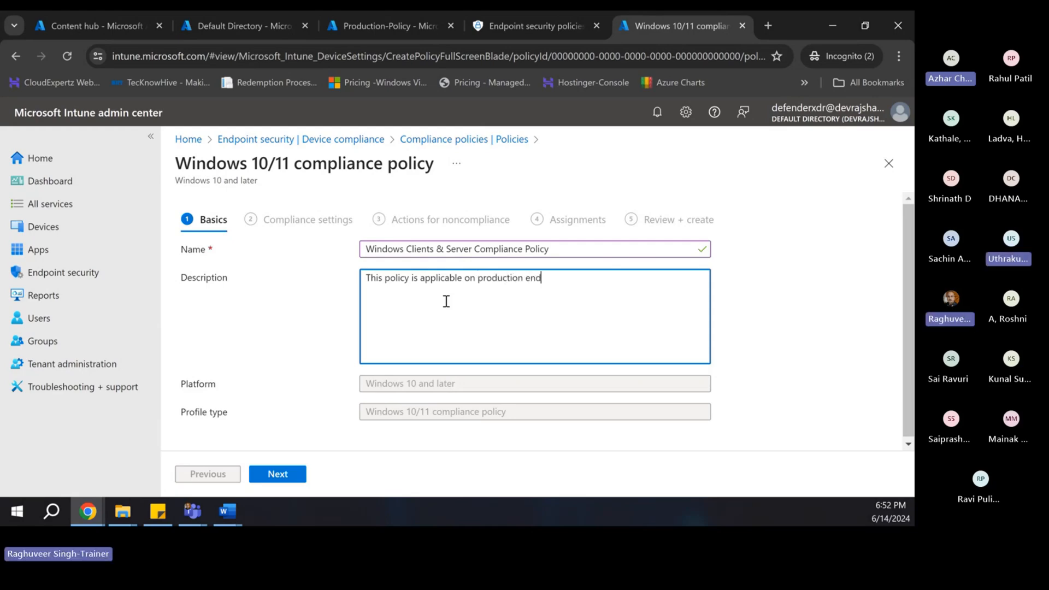
type("points host")
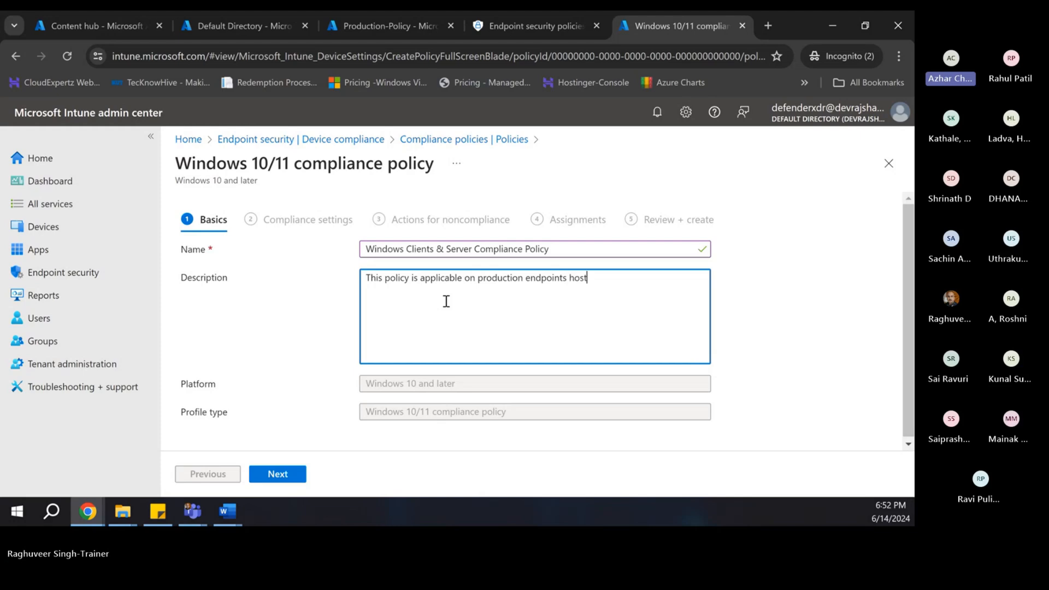
type("ing Windows S")
key("BackSpace")
type("Client & Server")
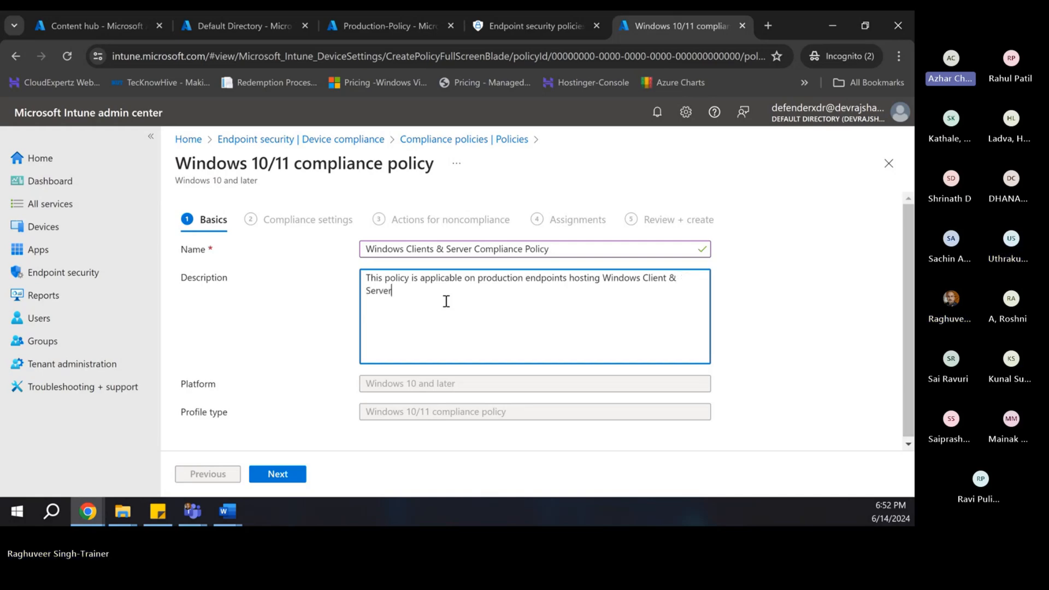
type(" OS .")
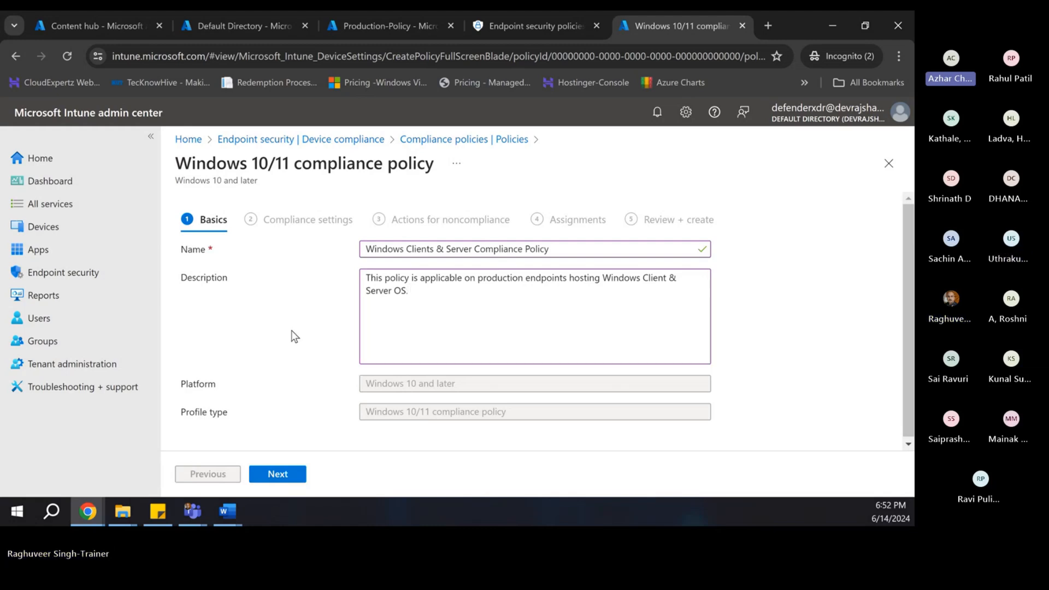
left_click(291, 330)
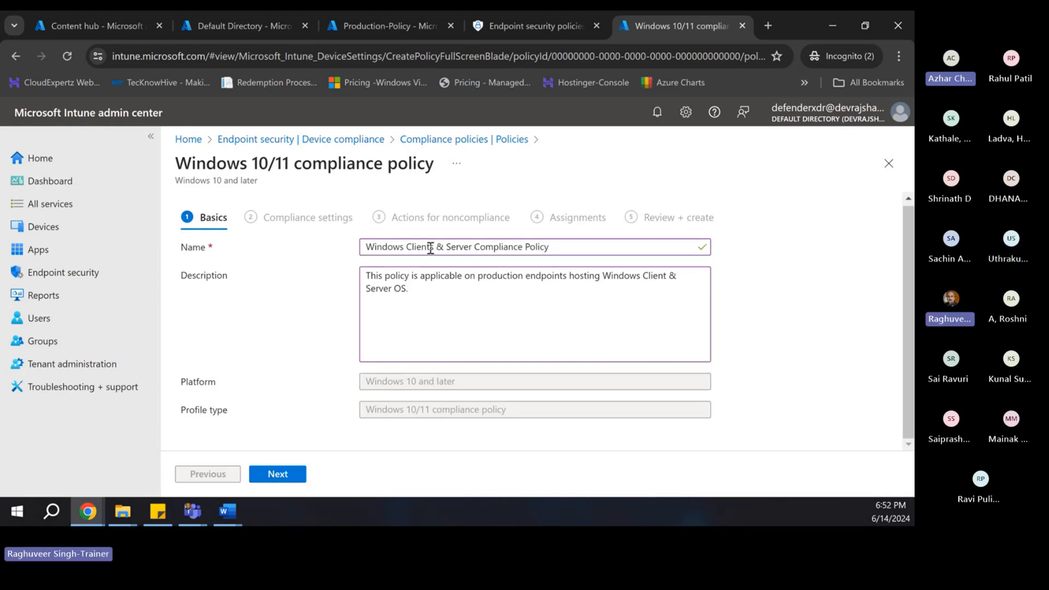
left_click(273, 480)
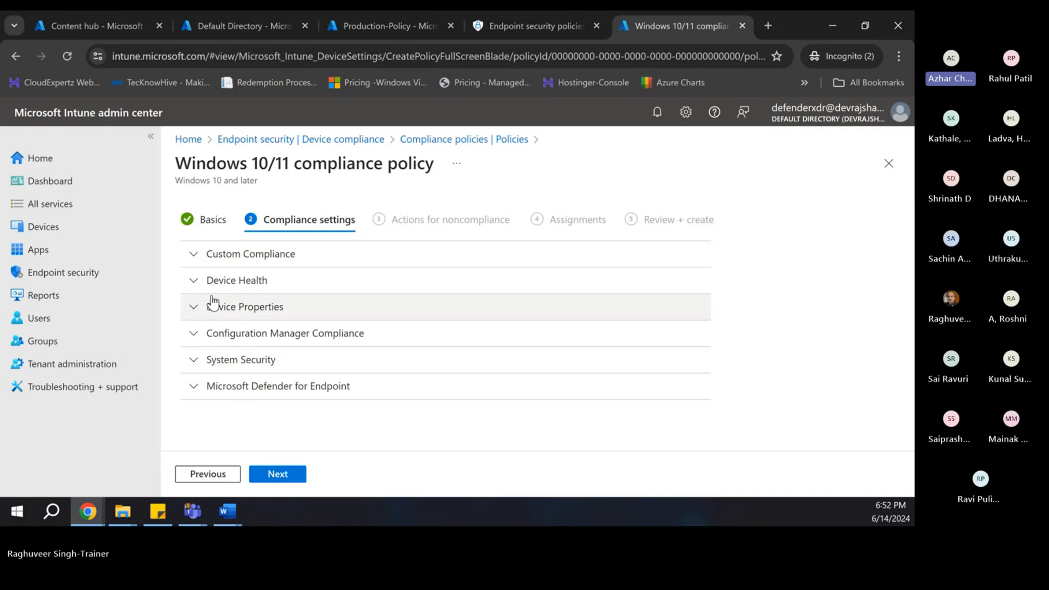
- Try requiring Custom Compliance, then set it back to Not configured
key("alt+Tab")
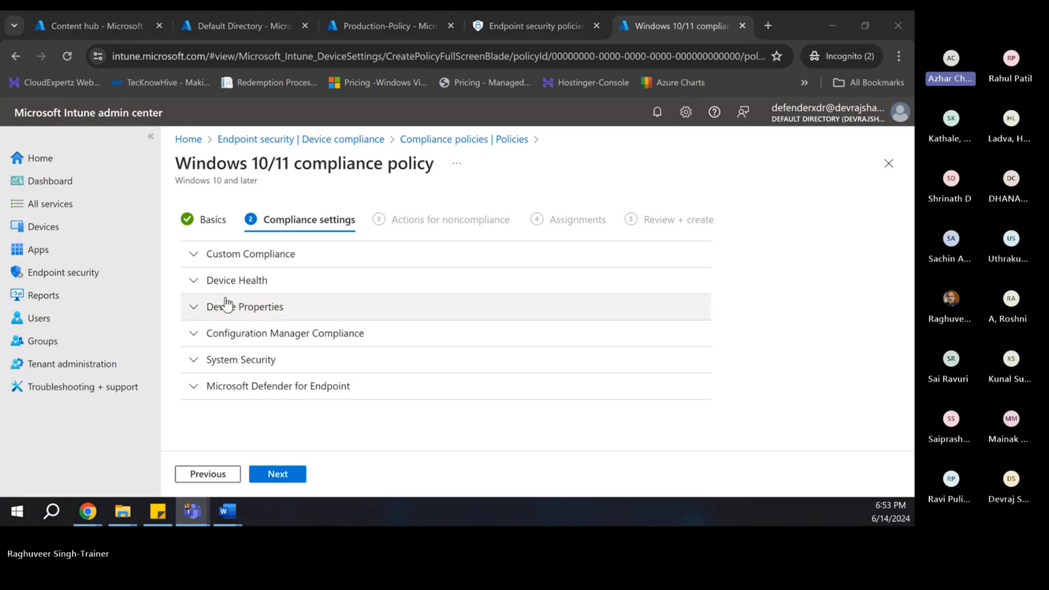
left_click(195, 259)
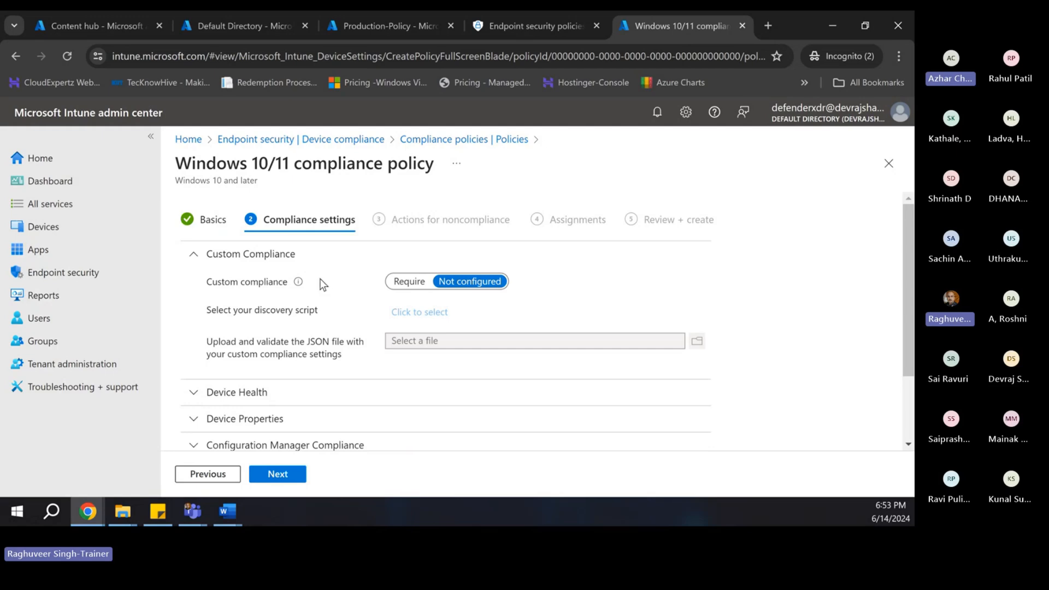
scroll(295, 289, "down", 2)
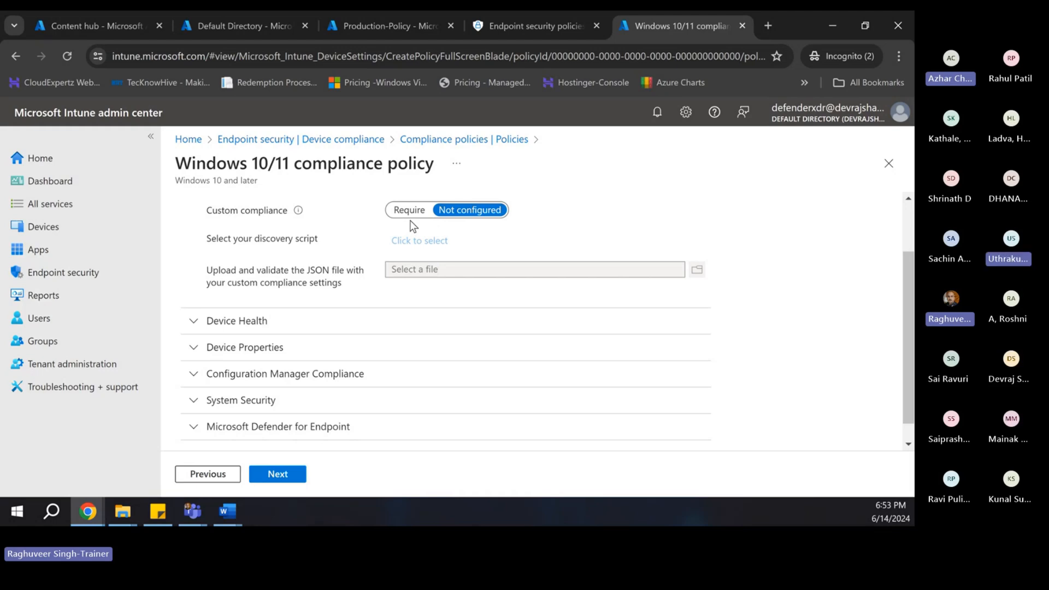
scroll(348, 246, "up", 2)
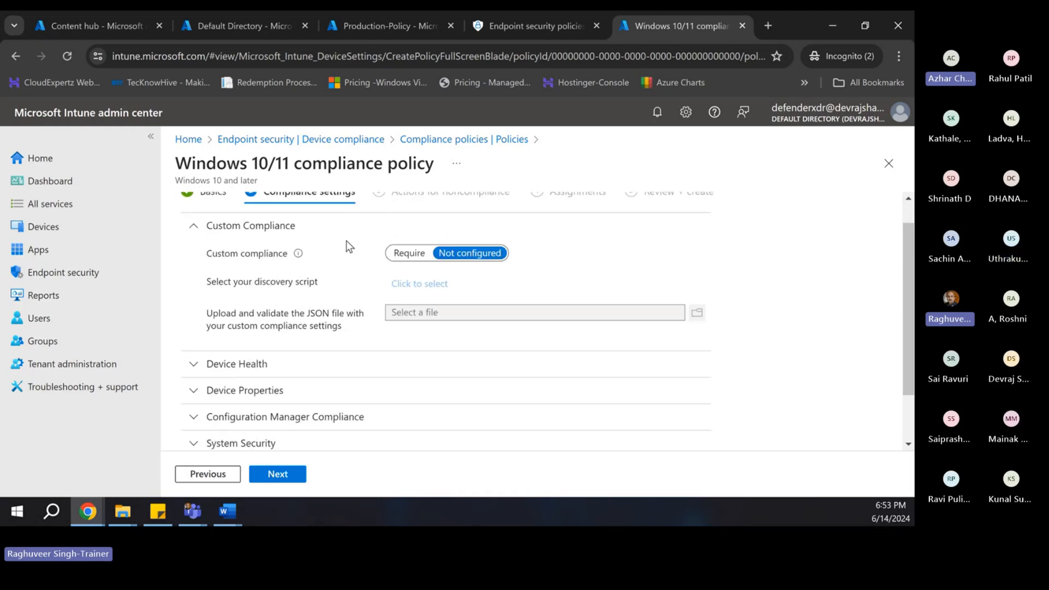
left_click(409, 282)
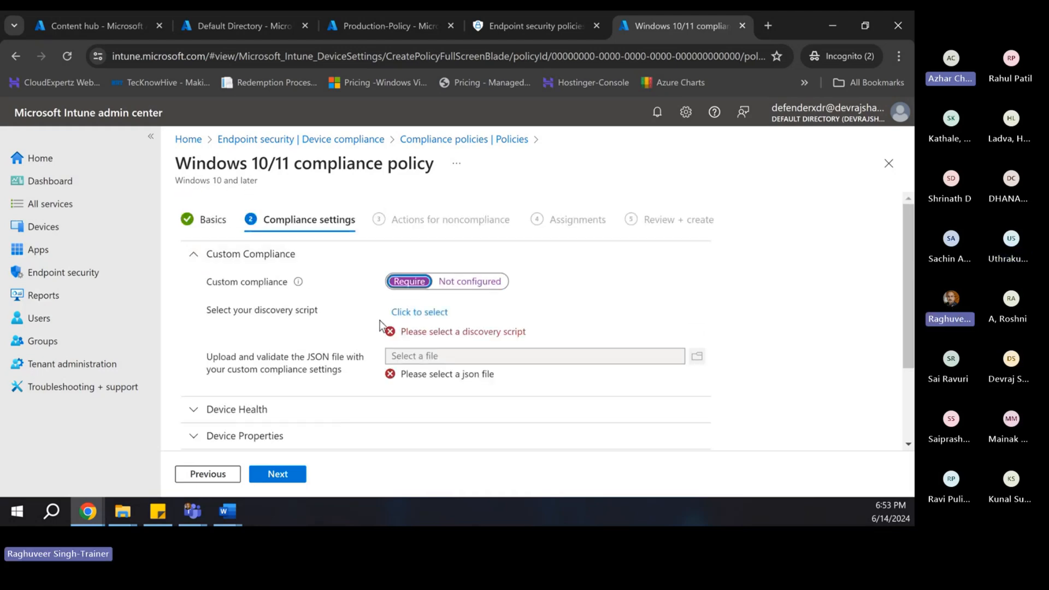
left_click(469, 282)
scroll(245, 326, "down", 1)
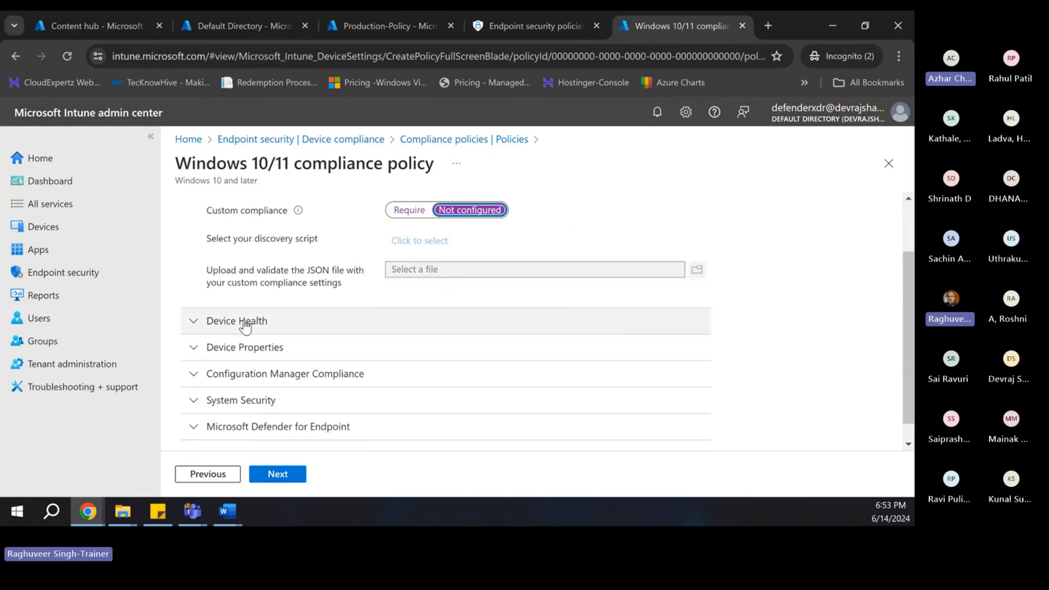
- Expand Device Health and set BitLocker, Secure Boot and Code integrity to Require
left_click(192, 323)
scroll(337, 340, "down", 1)
scroll(305, 327, "down", 1)
scroll(298, 300, "up", 1)
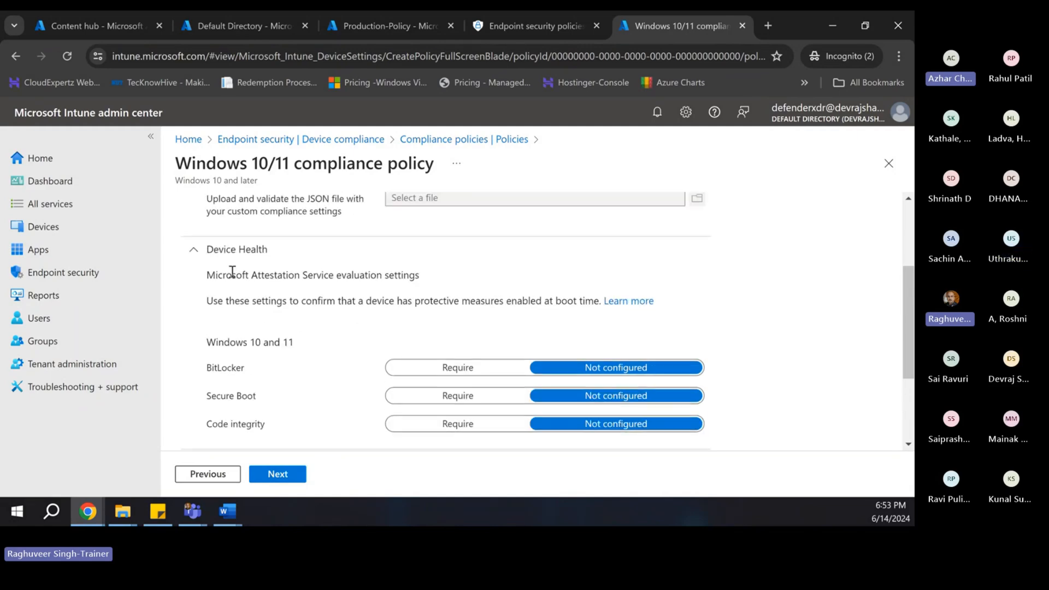
scroll(251, 270, "down", 1)
scroll(250, 269, "up", 1)
scroll(282, 356, "down", 1)
scroll(245, 284, "up", 1)
scroll(261, 289, "down", 1)
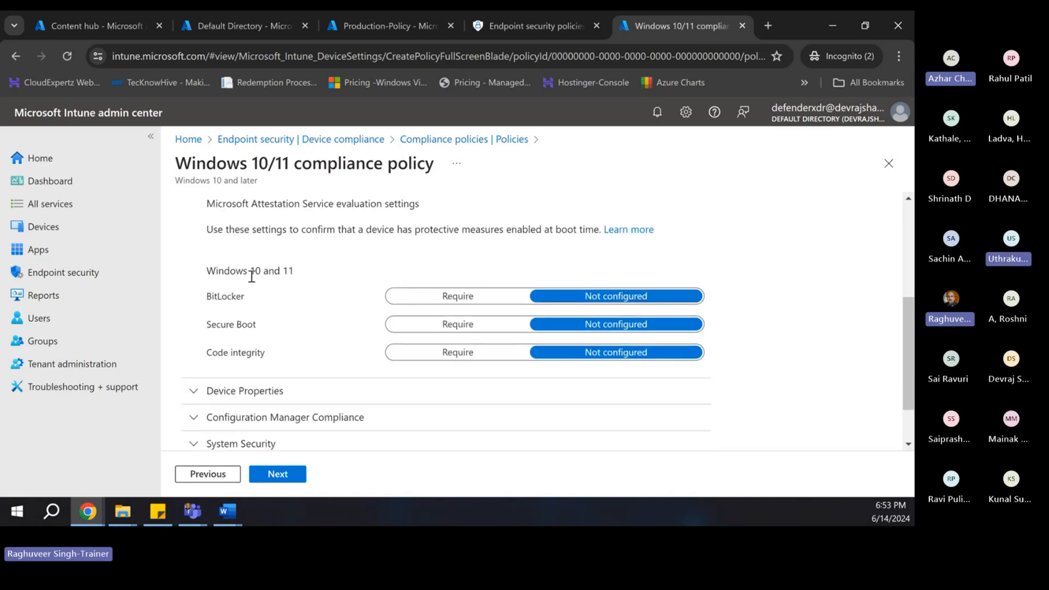
left_click(448, 305)
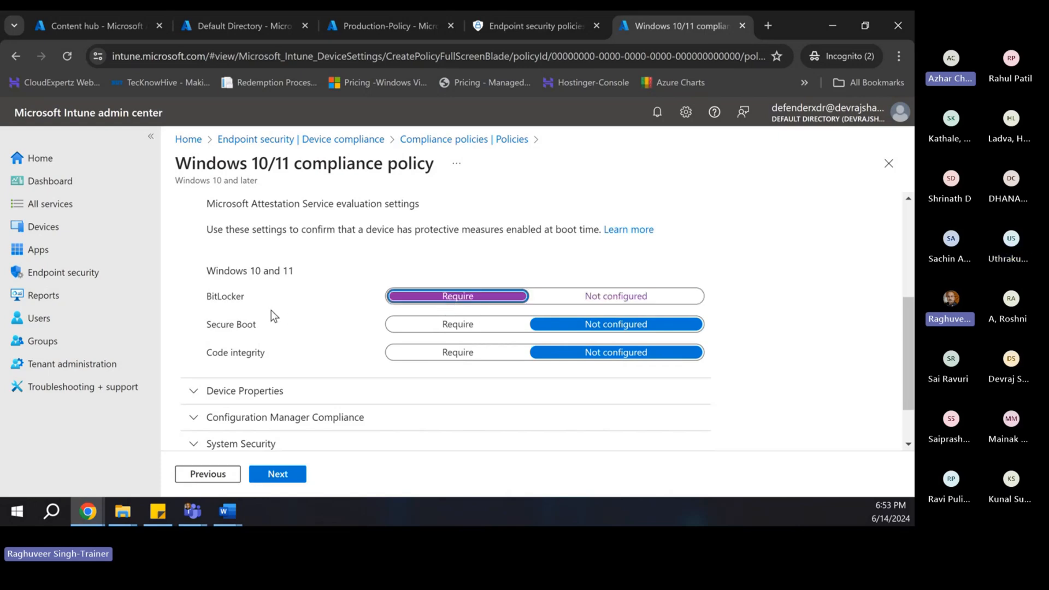
left_click(443, 332)
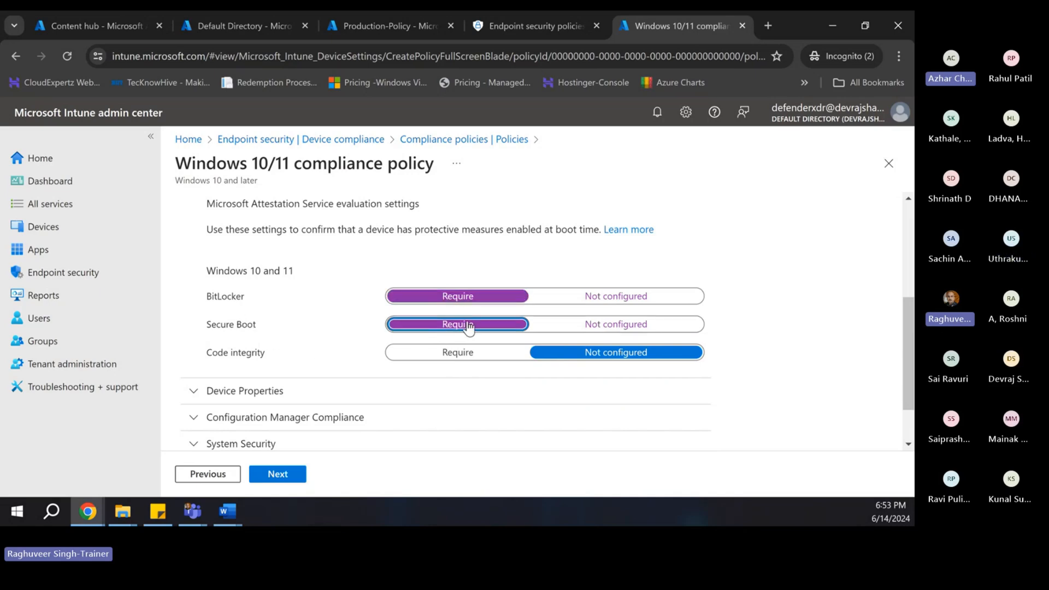
left_click(449, 360)
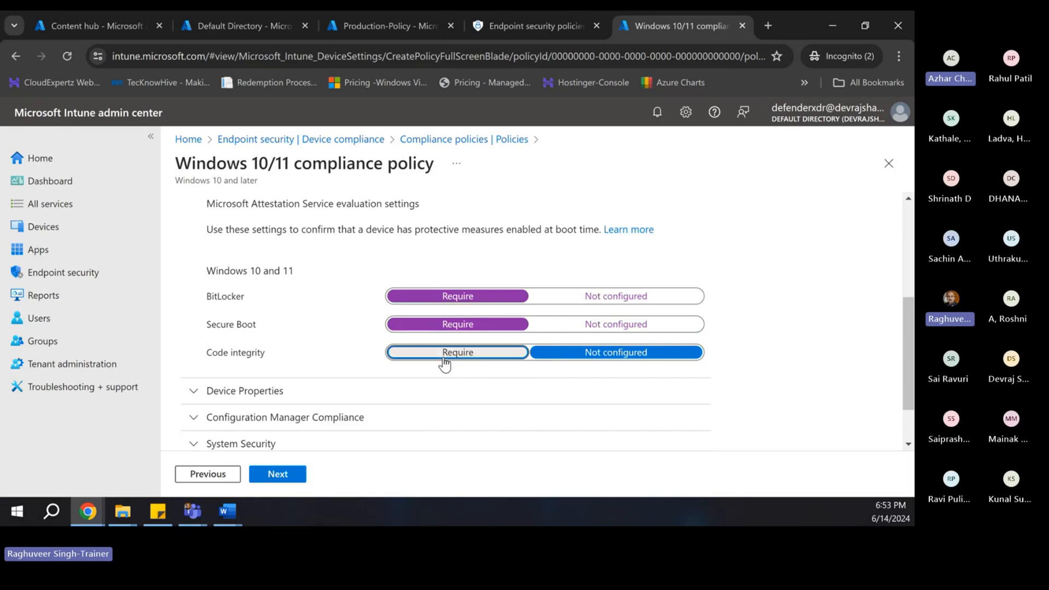
scroll(314, 361, "down", 1)
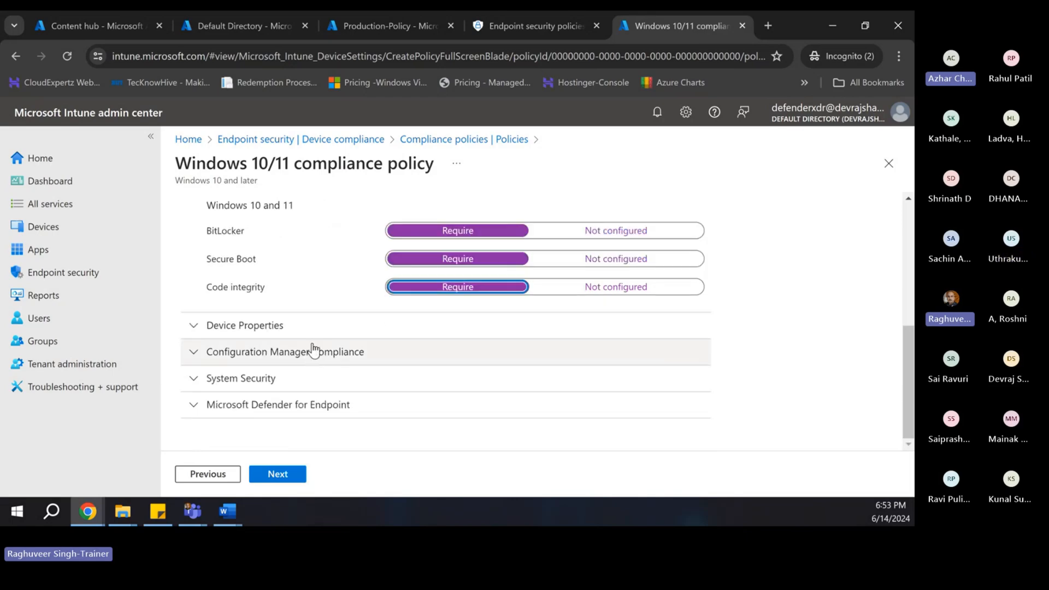
scroll(312, 352, "up", 1)
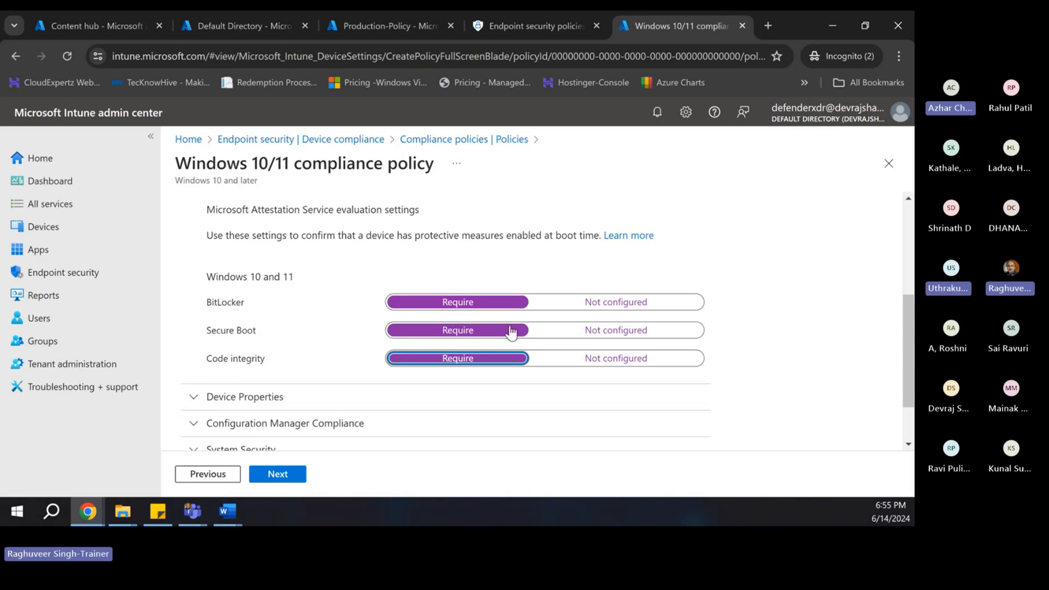
scroll(510, 334, "down", 2)
- Expand the Device Properties section, whose OS version limits are all Not configured
left_click(194, 326)
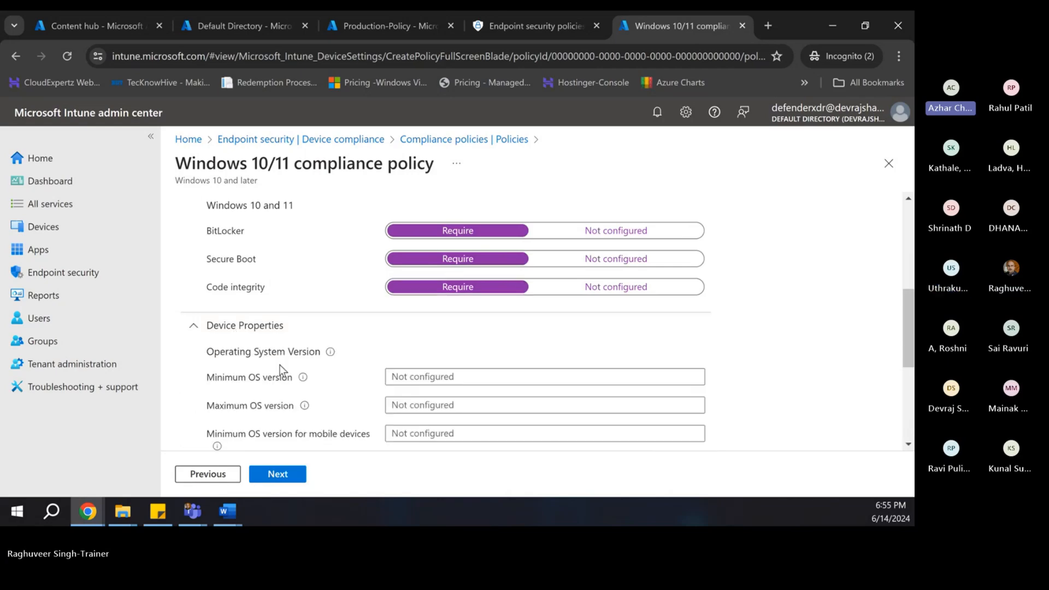
scroll(279, 365, "down", 4)
scroll(349, 257, "up", 2)
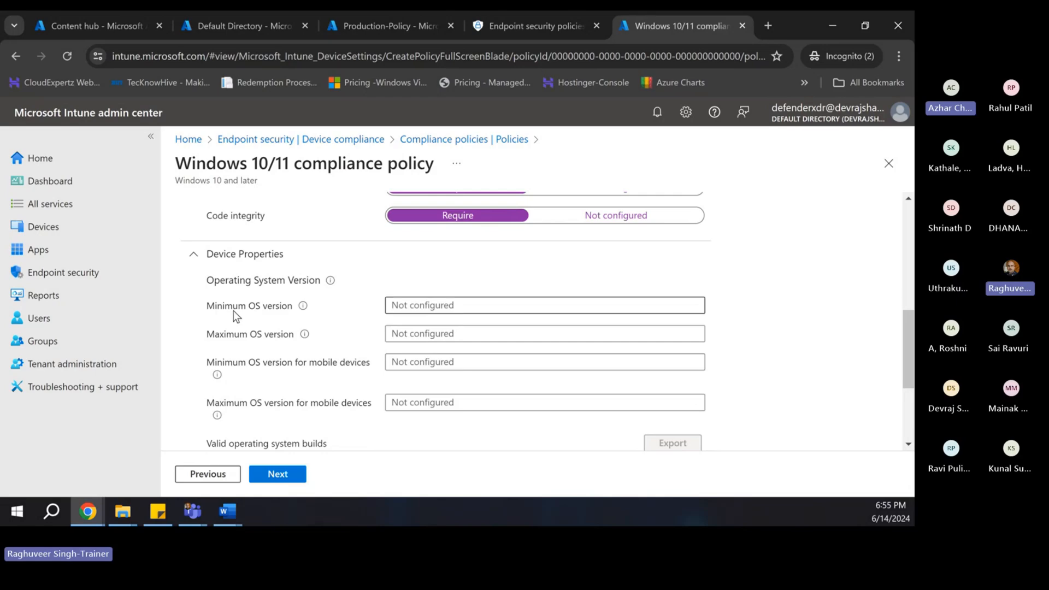
- Check the Minimum OS version help, which gives the major.minor.build.revision format
left_click(418, 305)
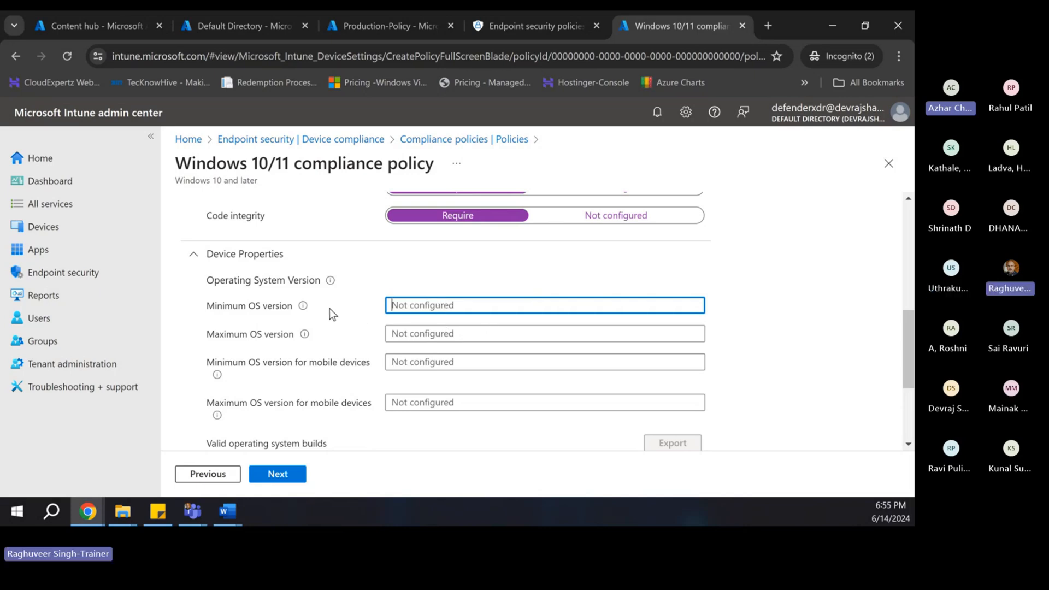
left_click(303, 307)
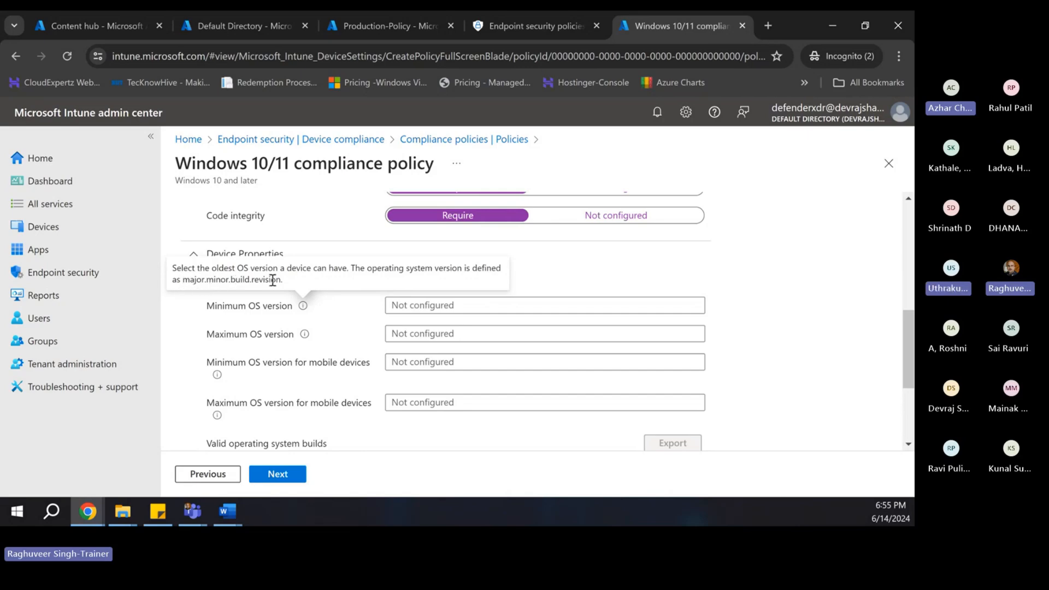
left_click_drag(183, 280, 283, 281)
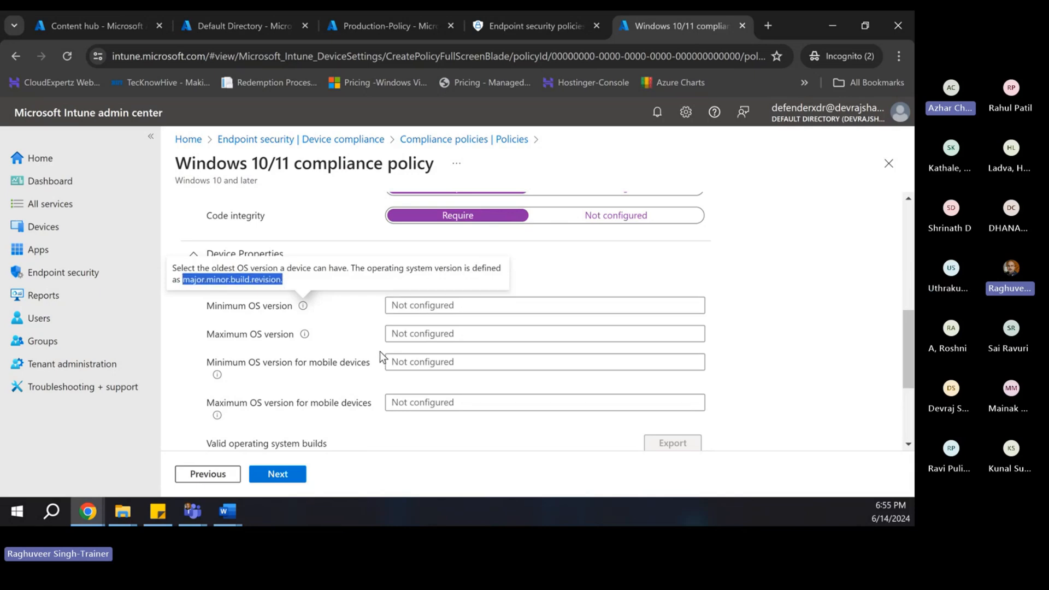
scroll(380, 354, "down", 3)
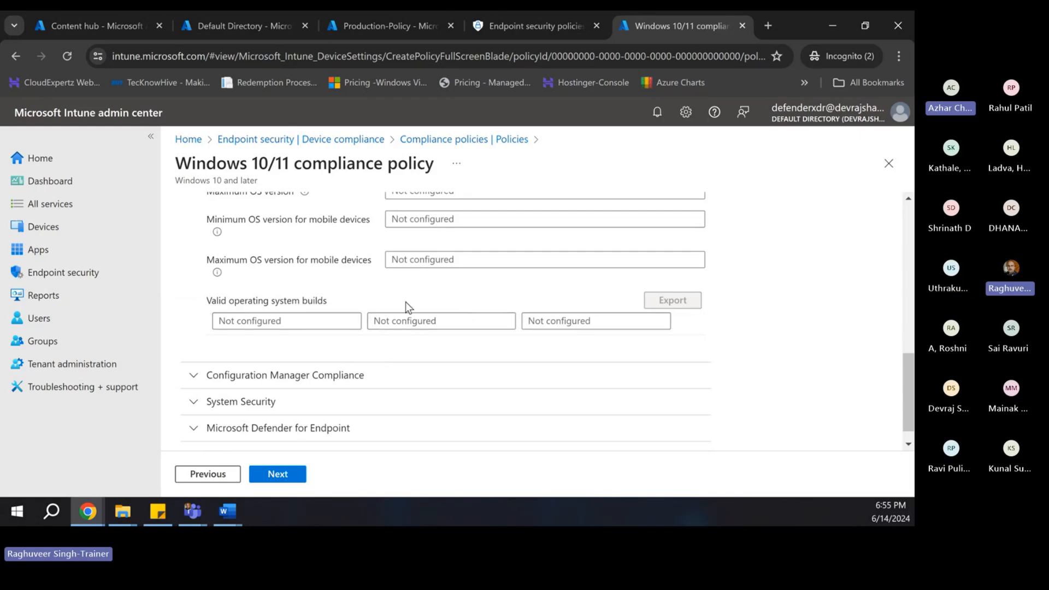
scroll(493, 304, "up", 3)
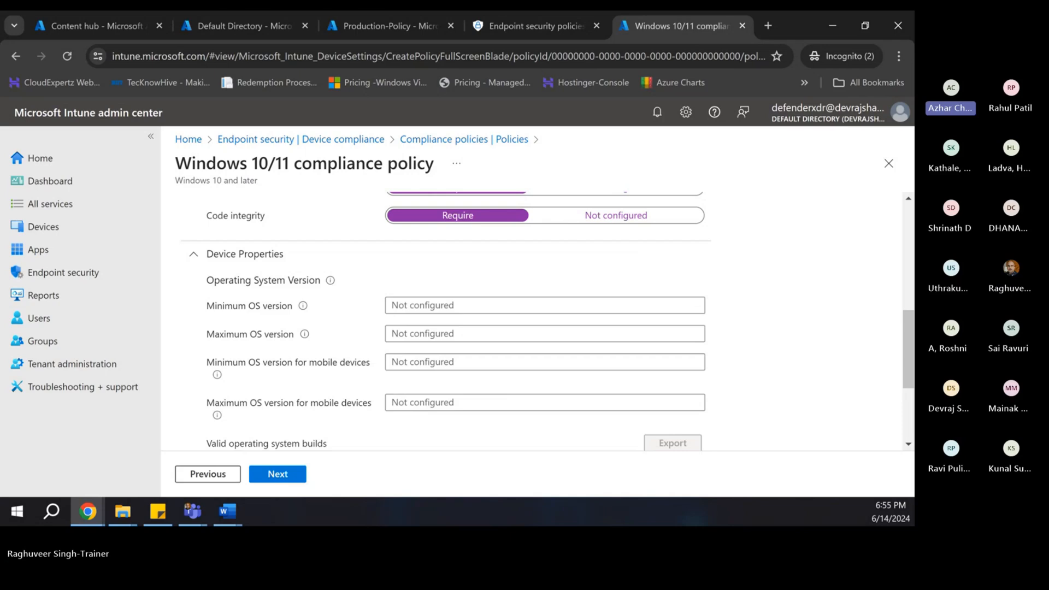
key("alt+Tab")
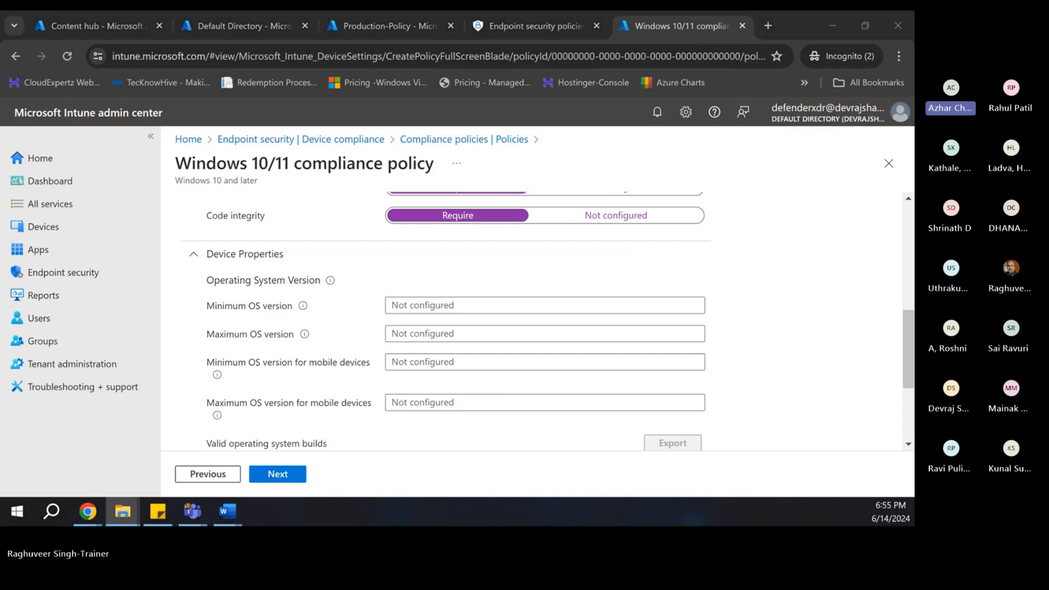
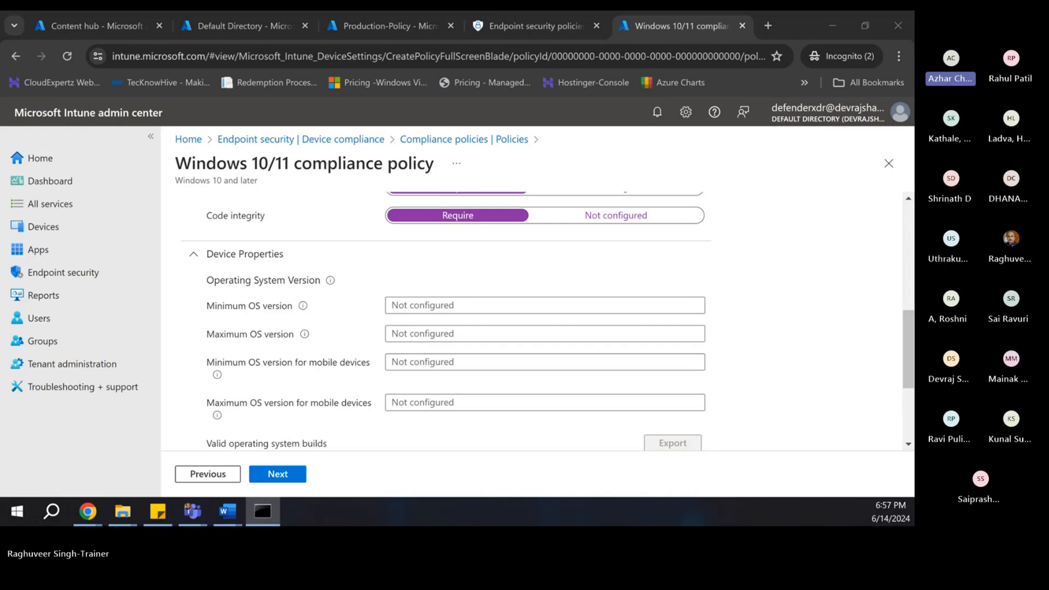
- Run ver in Command Prompt to show Windows version 10.0.19045.4529
left_click(332, 230)
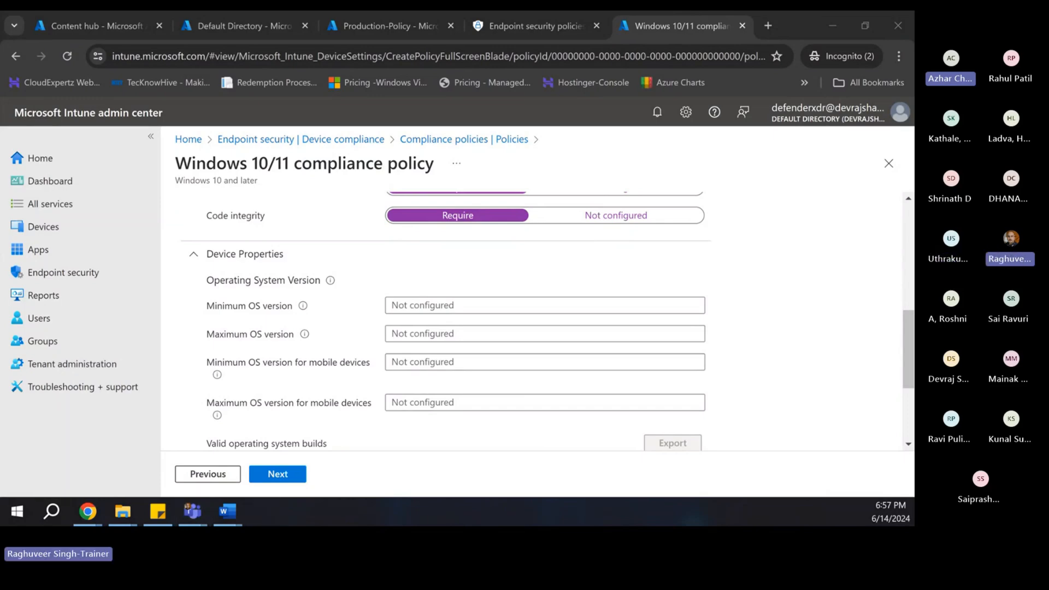
left_click_drag(220, 58, 505, 119)
left_click_drag(356, 122, 519, 224)
type("ver")
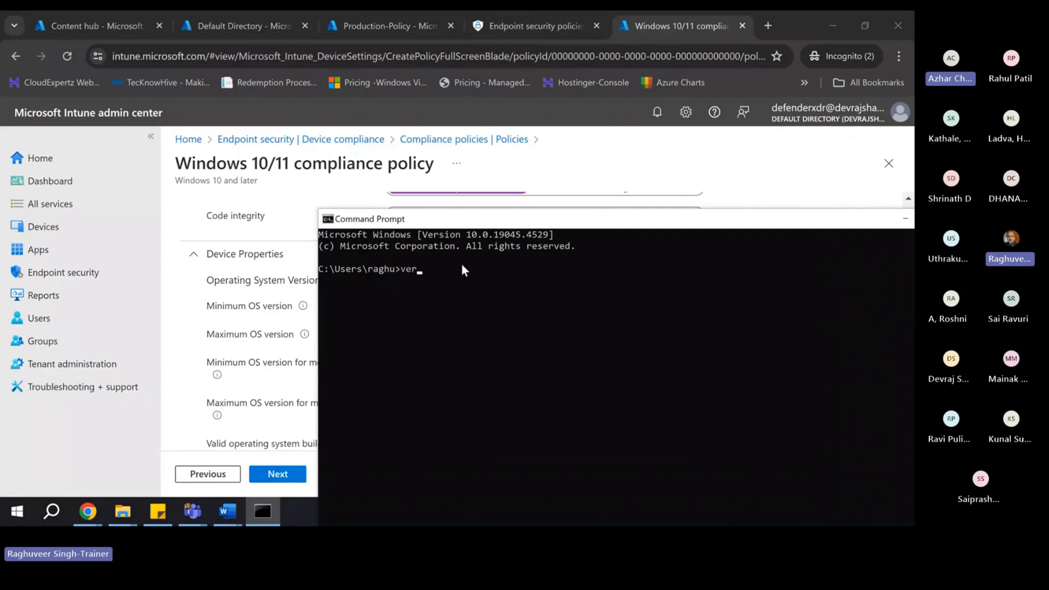
key("Return")
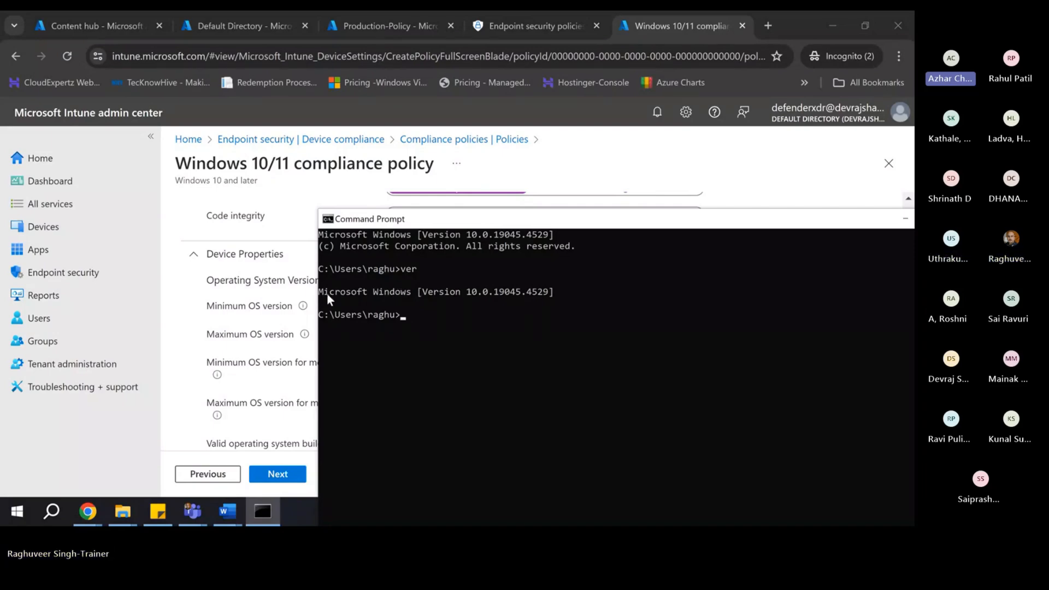
- Copy the line 'Microsoft Windows [Version 10.0.19045.4529]' from the console
left_click_drag(320, 290, 552, 290)
key("ctrl+c")
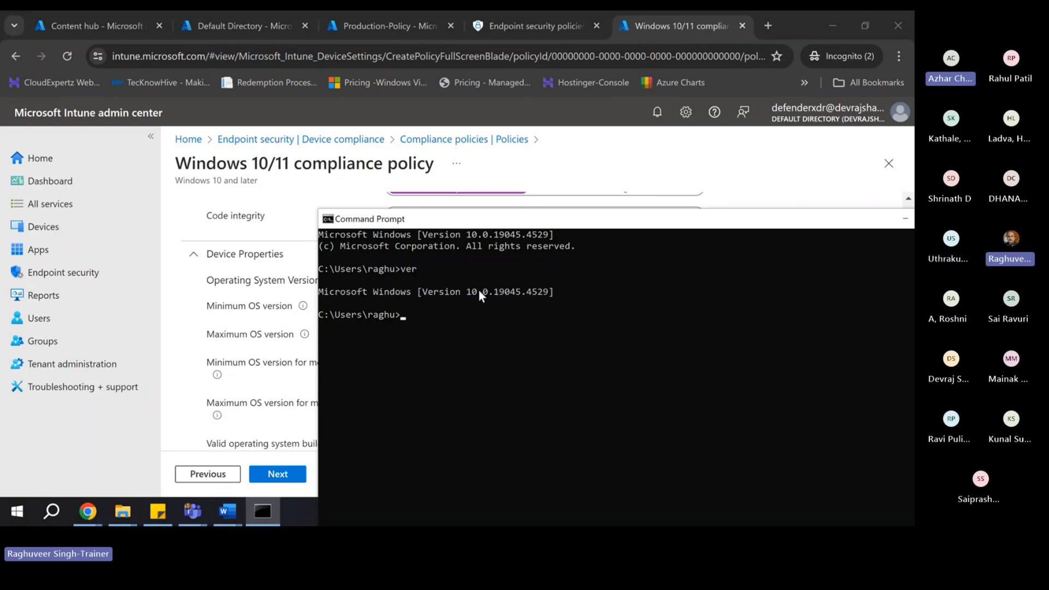
left_click_drag(521, 291, 490, 291)
left_click_drag(372, 291, 319, 294)
left_click(561, 313)
right_click(431, 221)
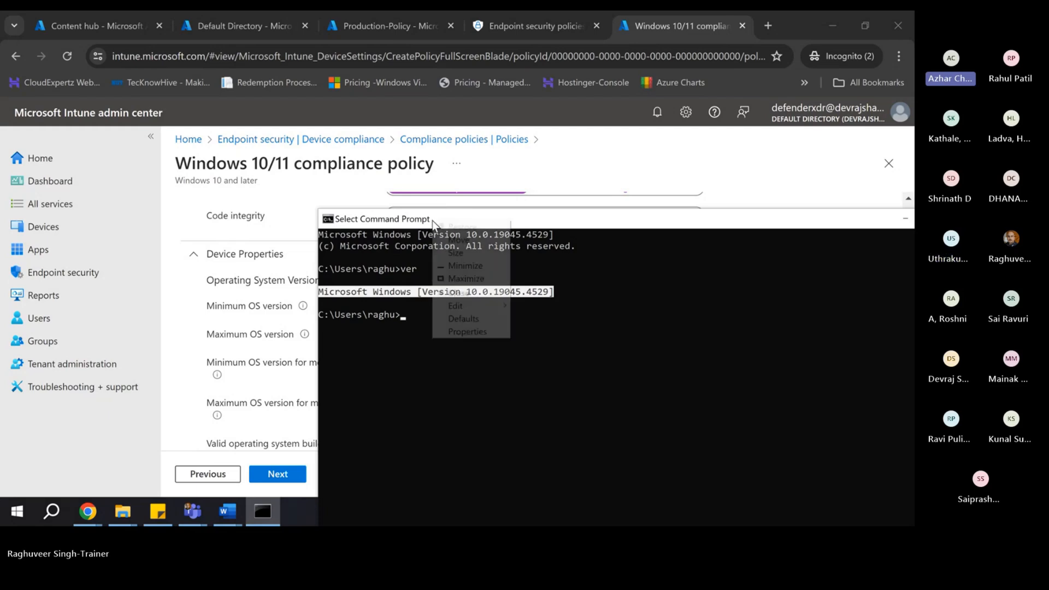
mouse_move(462, 307)
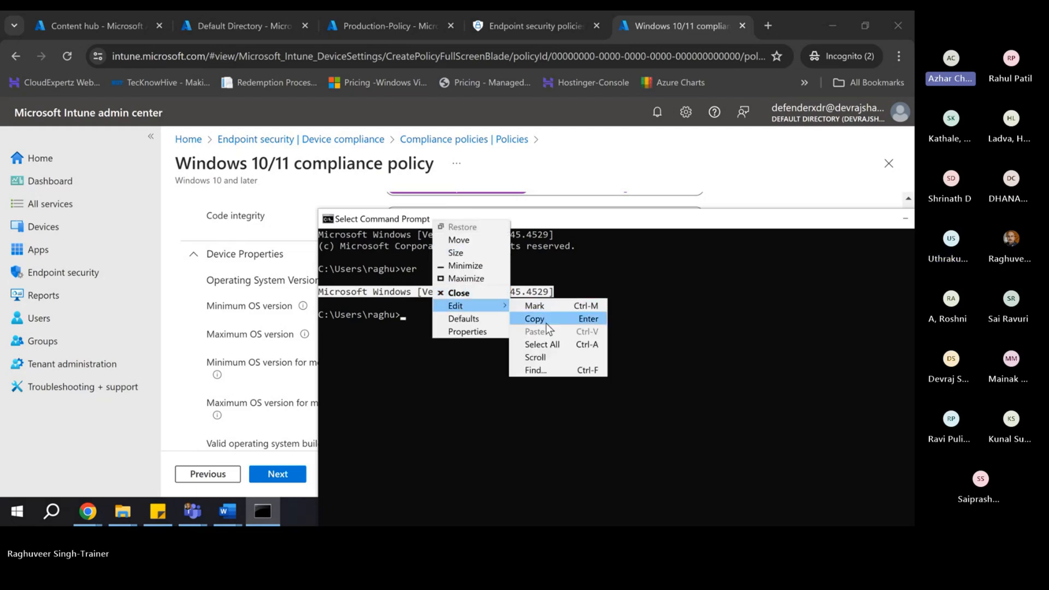
left_click(546, 322)
left_click(575, 199)
- Paste the copied line into Minimum OS version and trim it to just 10.0.19045.4529
left_click(444, 304)
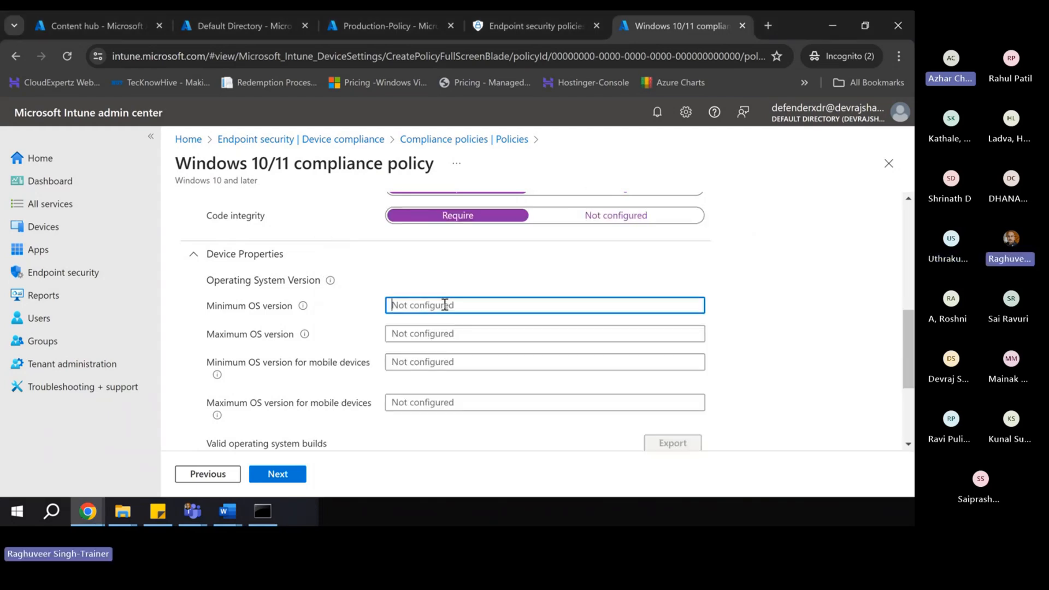
key("ctrl+v")
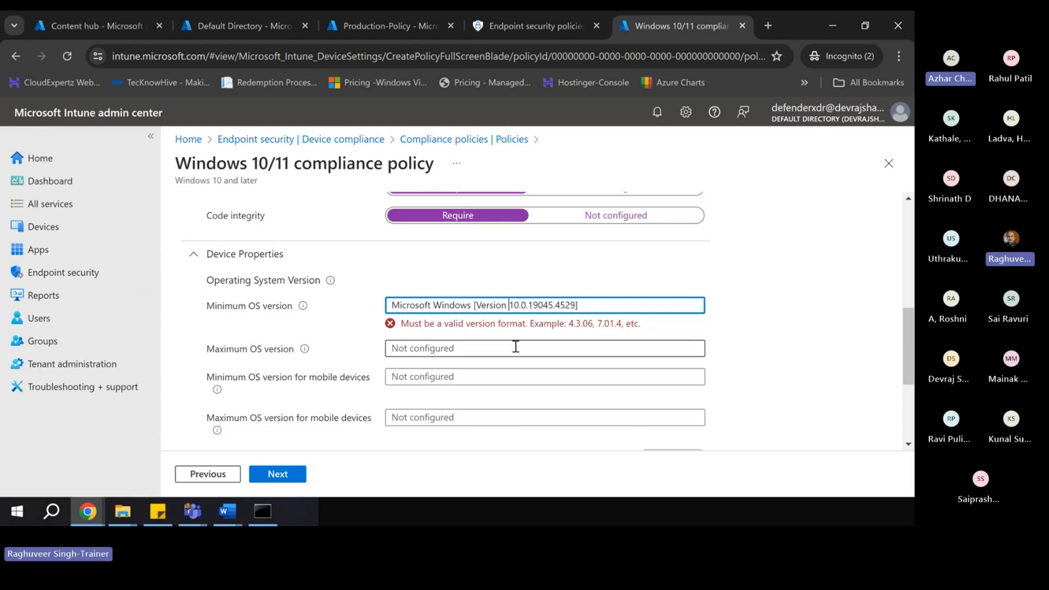
left_click(509, 304)
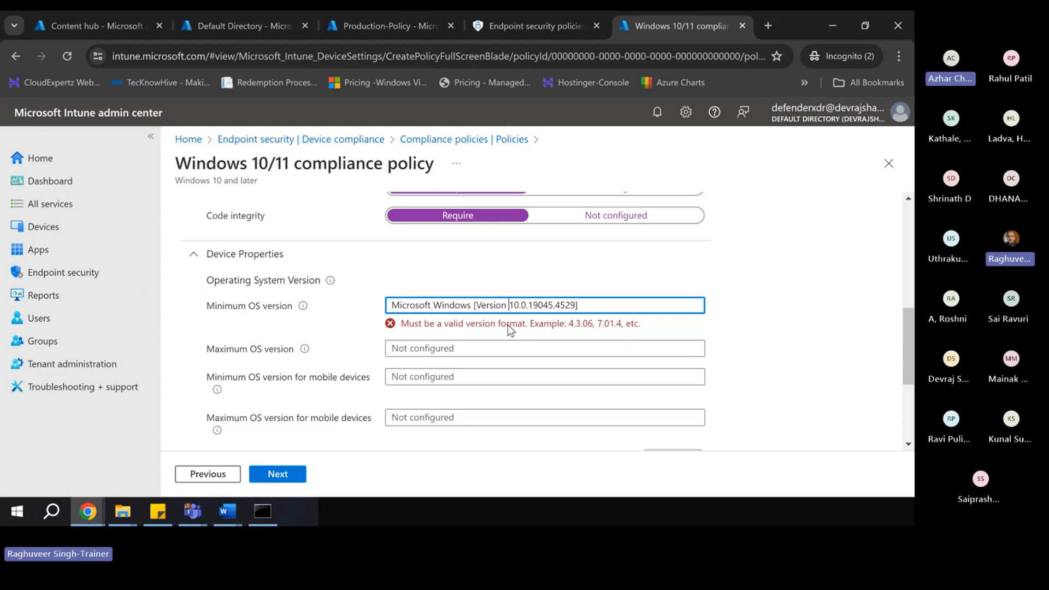
key("BackSpace")
key("BackSpace")
key("BackSpace")
key("BackSpace")
key("BackSpace")
key("BackSpace")
key("BackSpace")
key("BackSpace")
key("BackSpace")
key("BackSpace")
key("BackSpace")
key("BackSpace")
key("BackSpace")
key("BackSpace")
key("BackSpace")
key("BackSpace")
key("BackSpace")
key("BackSpace")
key("BackSpace")
key("BackSpace")
key("BackSpace")
key("BackSpace")
key("BackSpace")
key("BackSpace")
key("BackSpace")
key("BackSpace")
key("BackSpace")
left_click(489, 306)
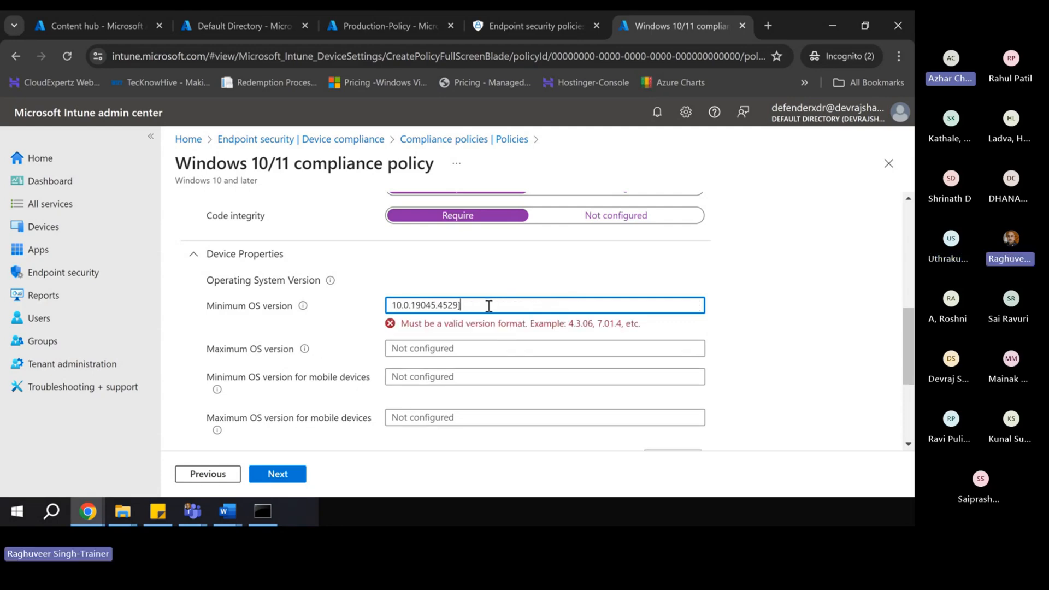
key("BackSpace")
left_click(392, 304)
left_click(397, 304)
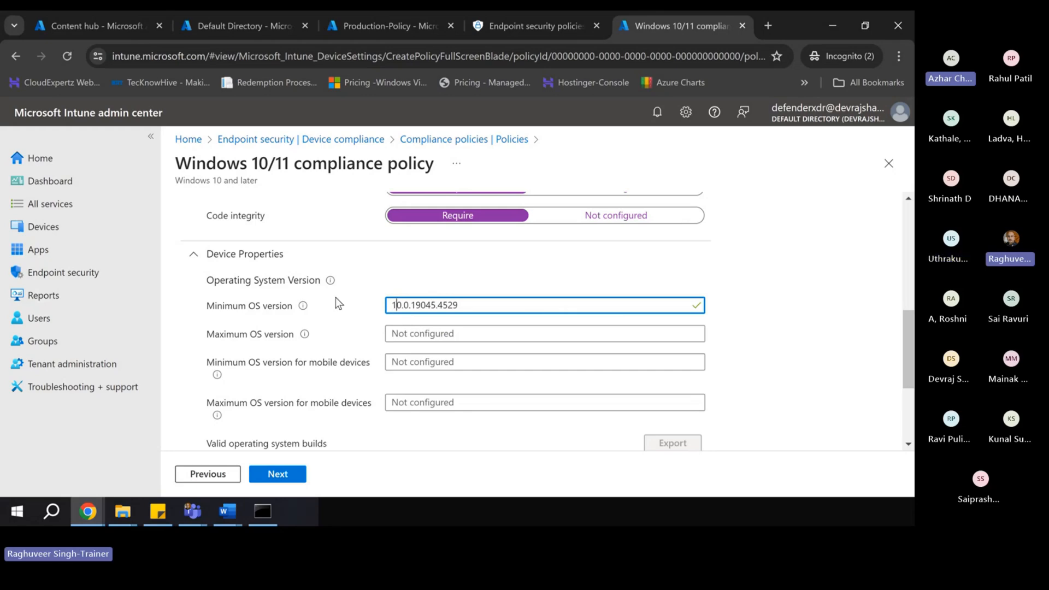
left_click(330, 280)
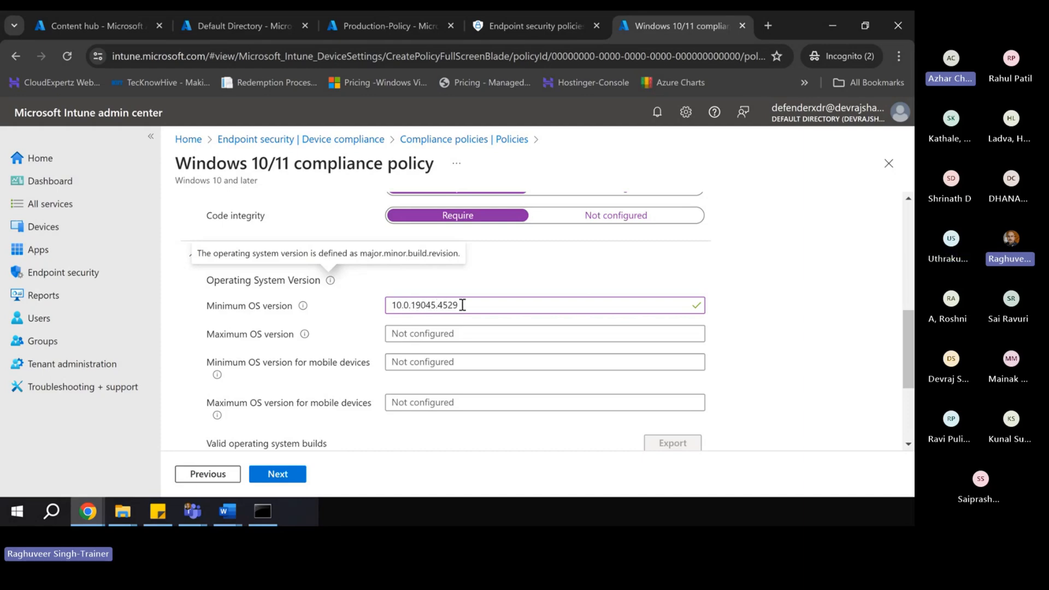
left_click_drag(473, 304, 375, 303)
left_click(405, 279)
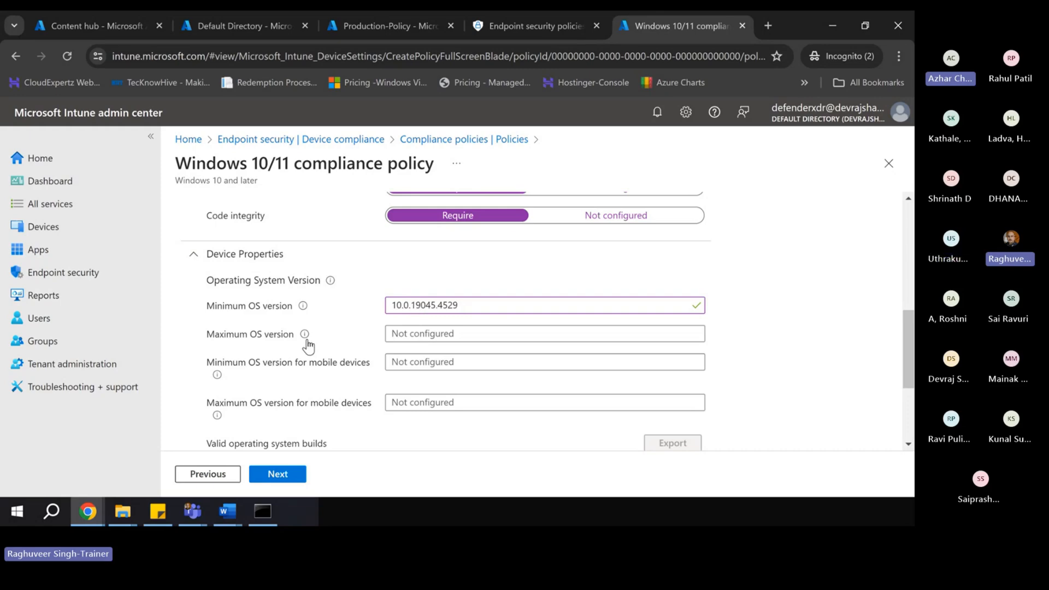
left_click(399, 334)
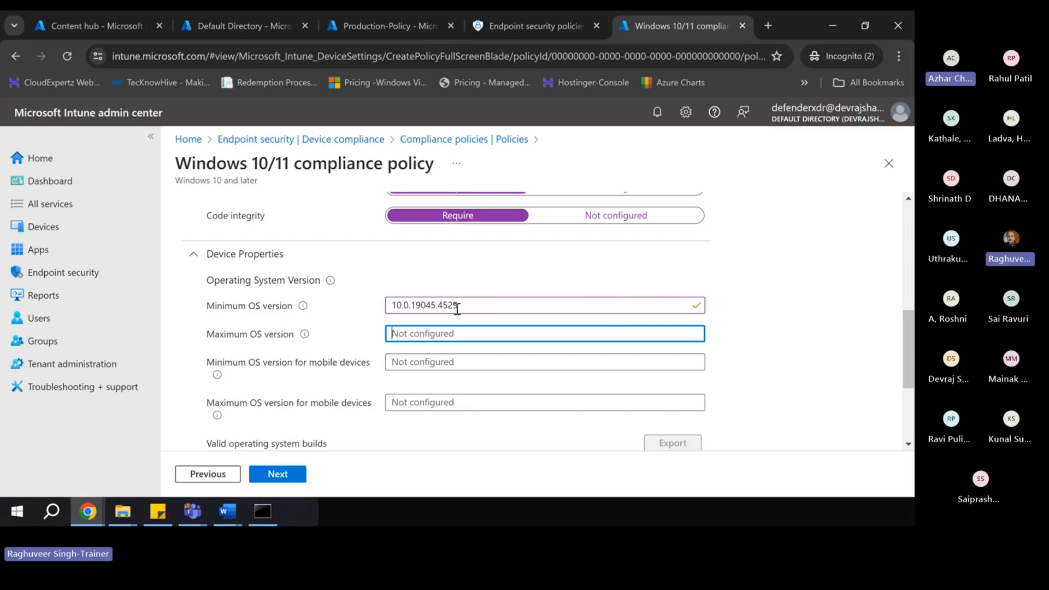
- Paste 10.0.19045.4529 into Maximum OS version and change its last digit to 6
left_click_drag(457, 308, 303, 297)
key("ctrl+c")
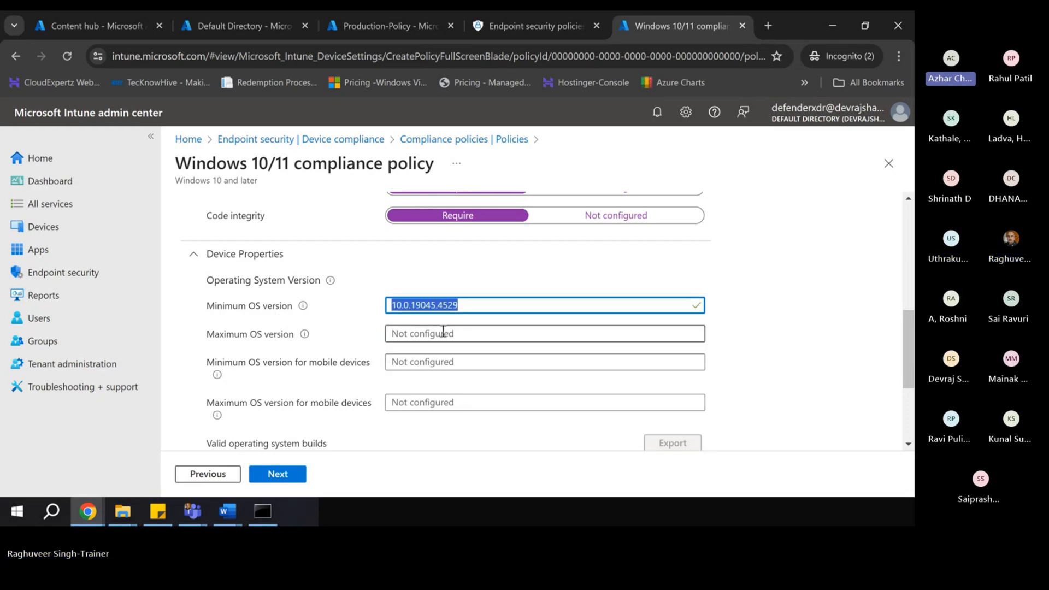
left_click(415, 333)
key("ctrl+v")
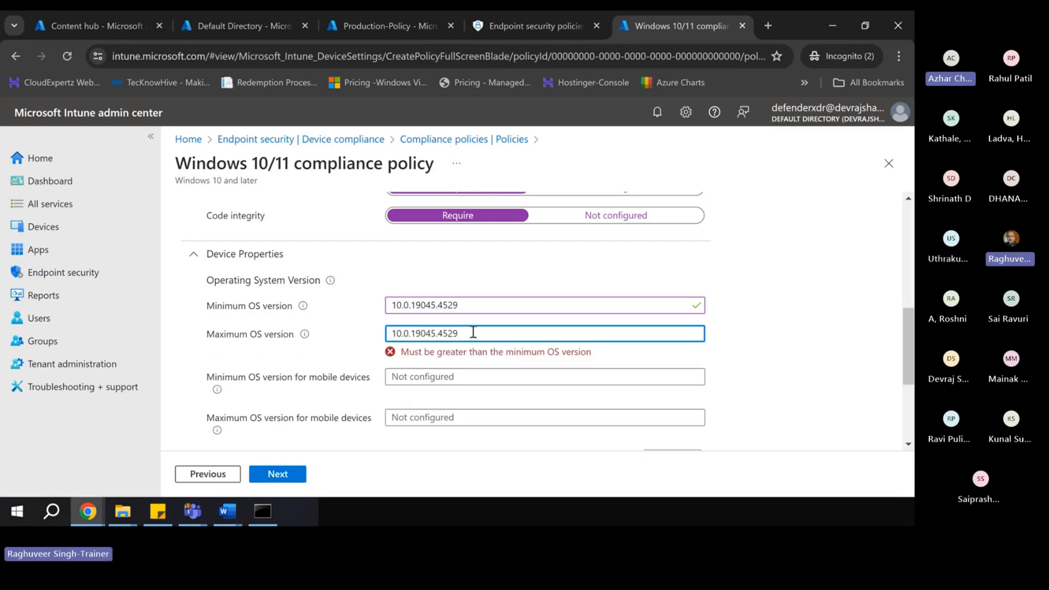
key("BackSpace")
type("6")
left_click(766, 350)
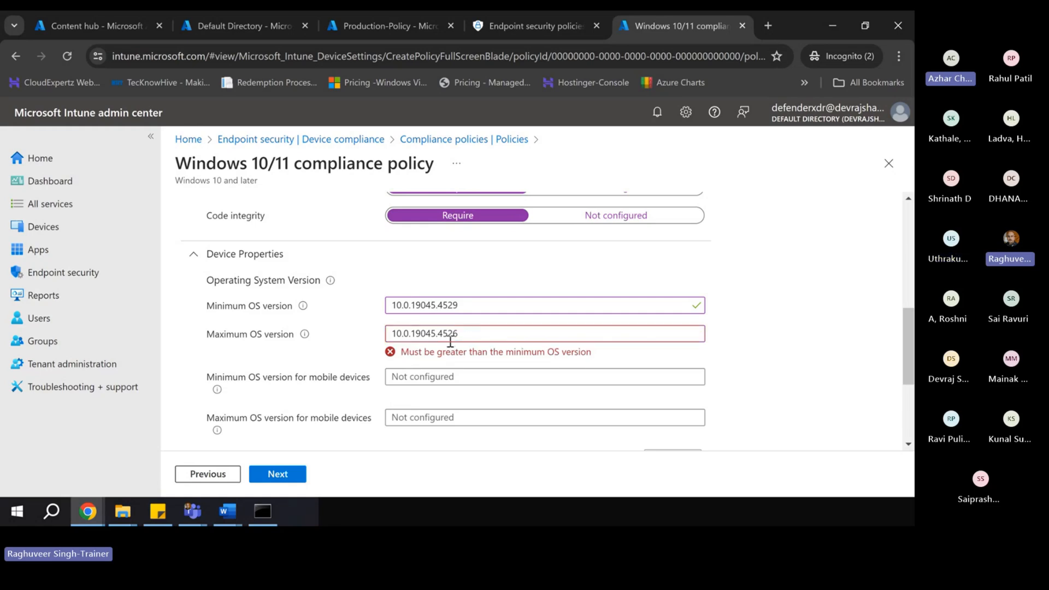
- Change the maximum's minor version to 1, making it 10.1.19045.4526
left_click(399, 333)
key("BackSpace")
type("1")
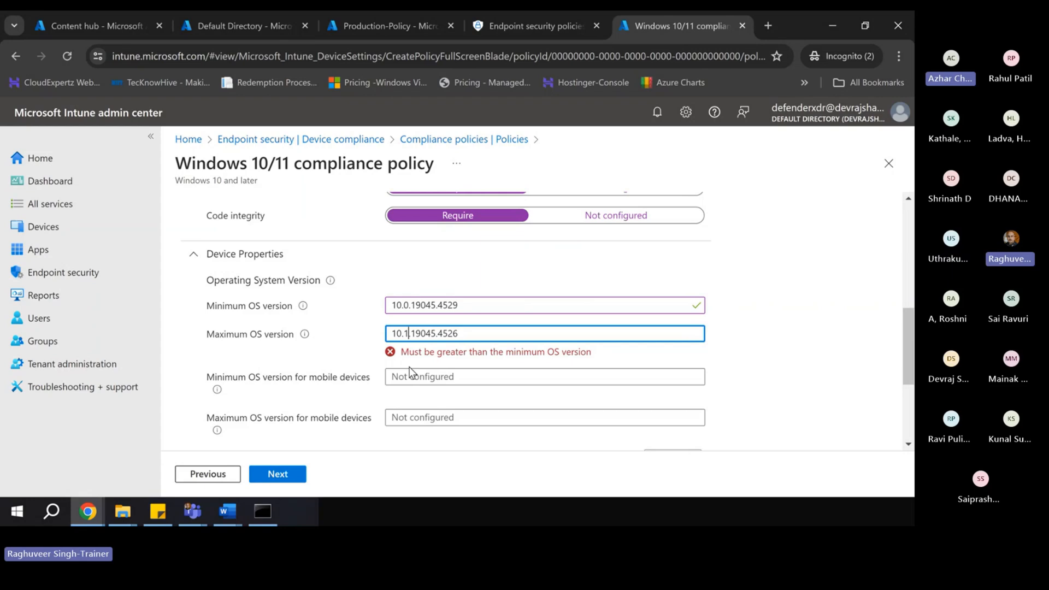
left_click(804, 299)
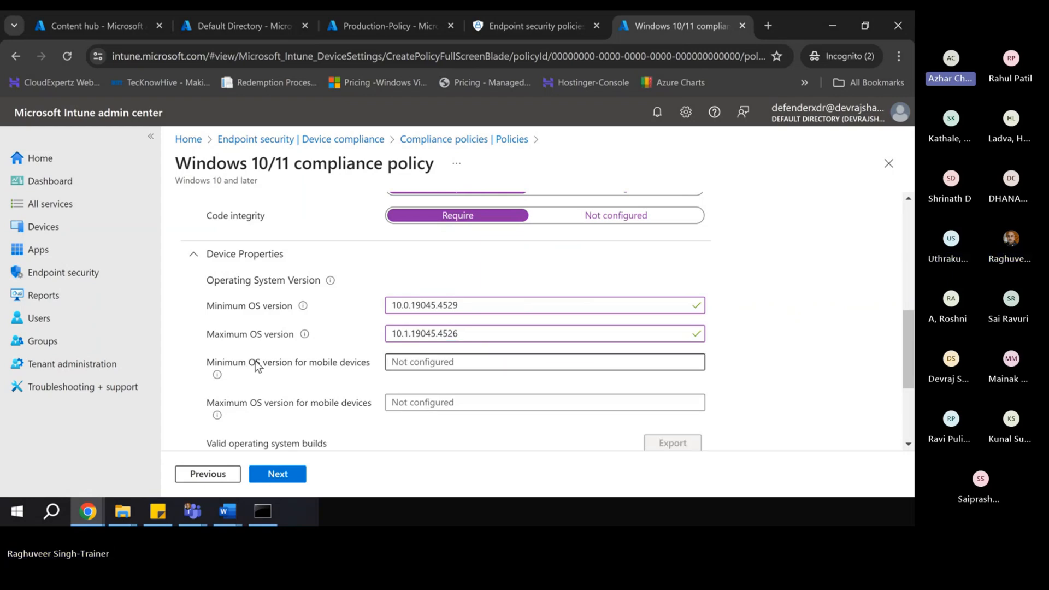
left_click_drag(461, 334, 382, 339)
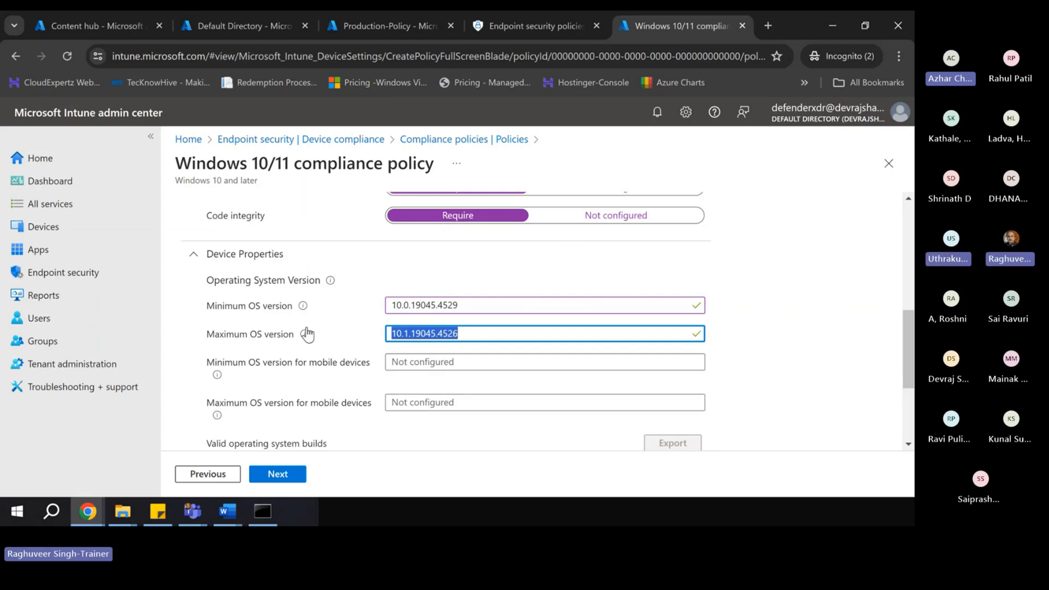
- Check the mobile-device minimum OS version setting and its help text
scroll(369, 339, "down", 1)
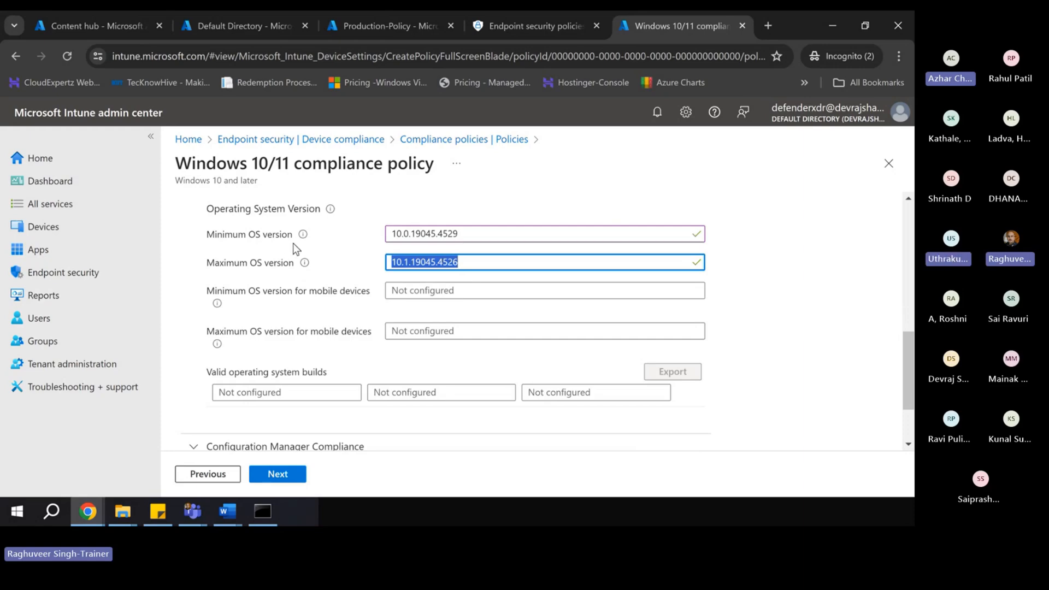
left_click(410, 296)
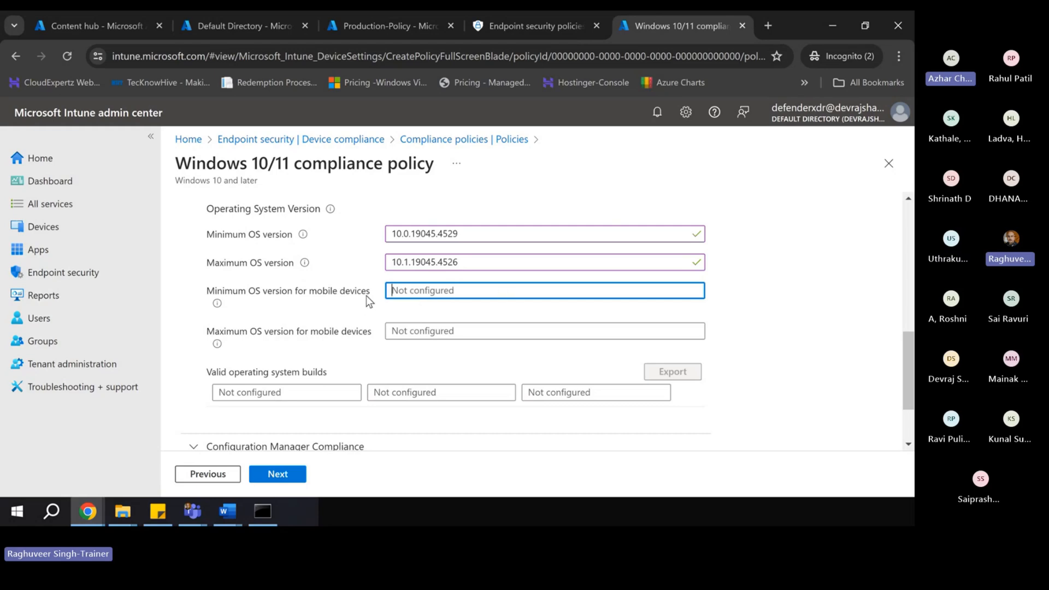
left_click(217, 303)
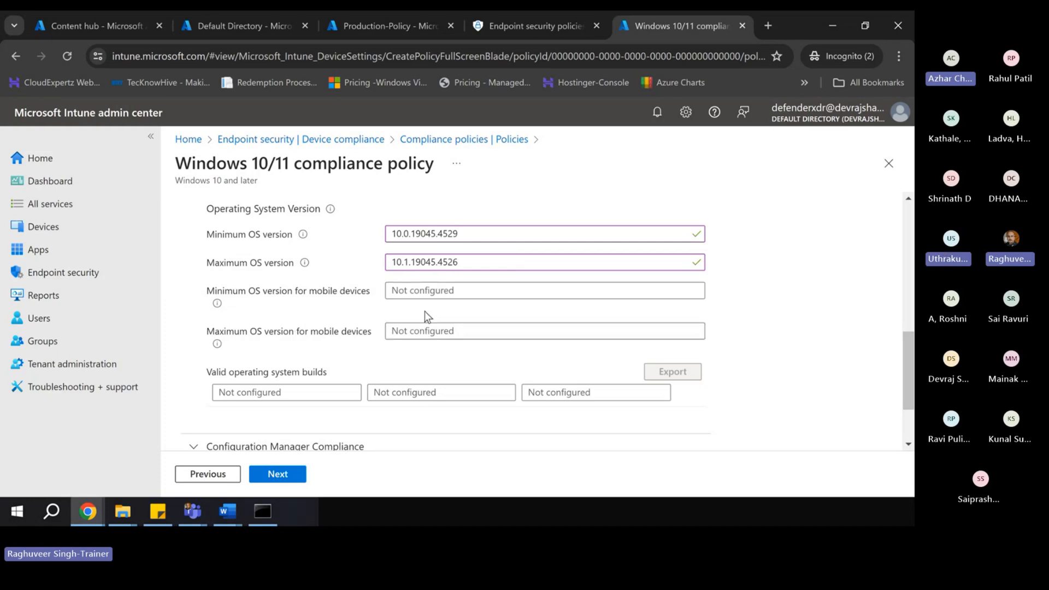
- Expand Configuration Manager Compliance and review its device compliance requirement
scroll(388, 362, "down", 3)
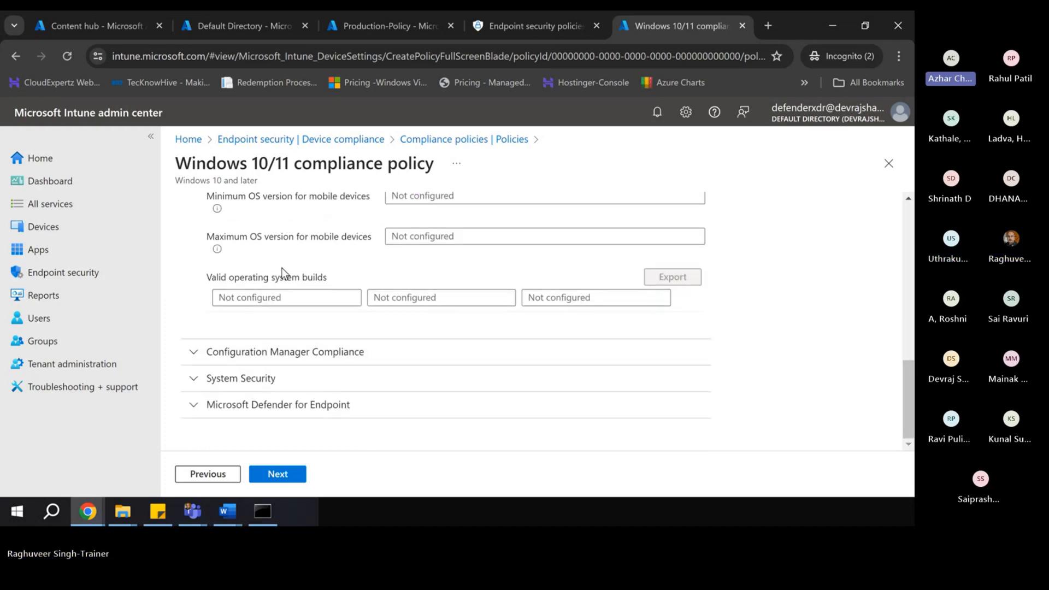
scroll(256, 280, "up", 4)
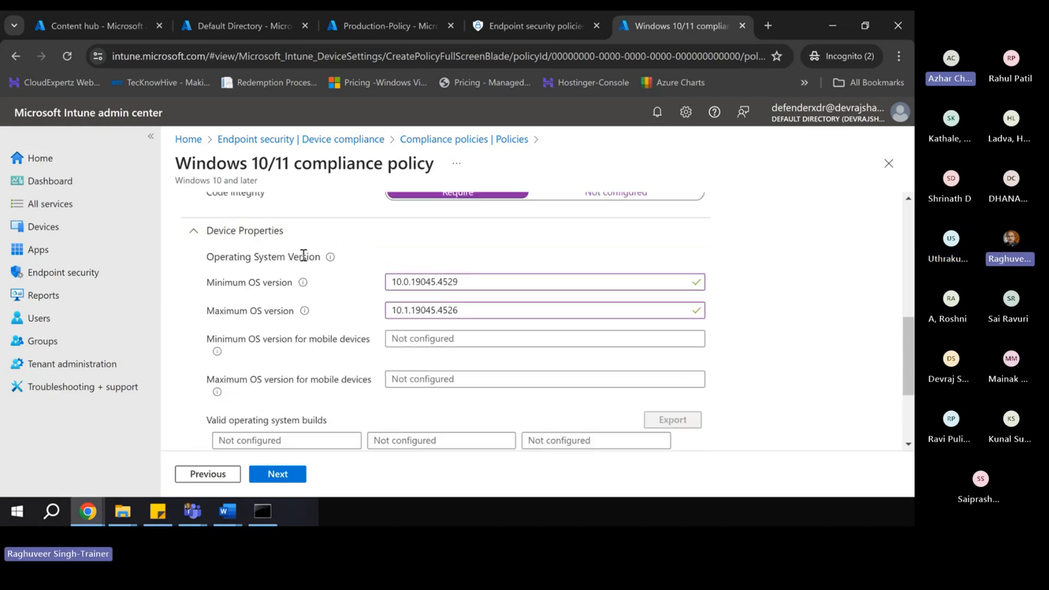
scroll(334, 325, "down", 2)
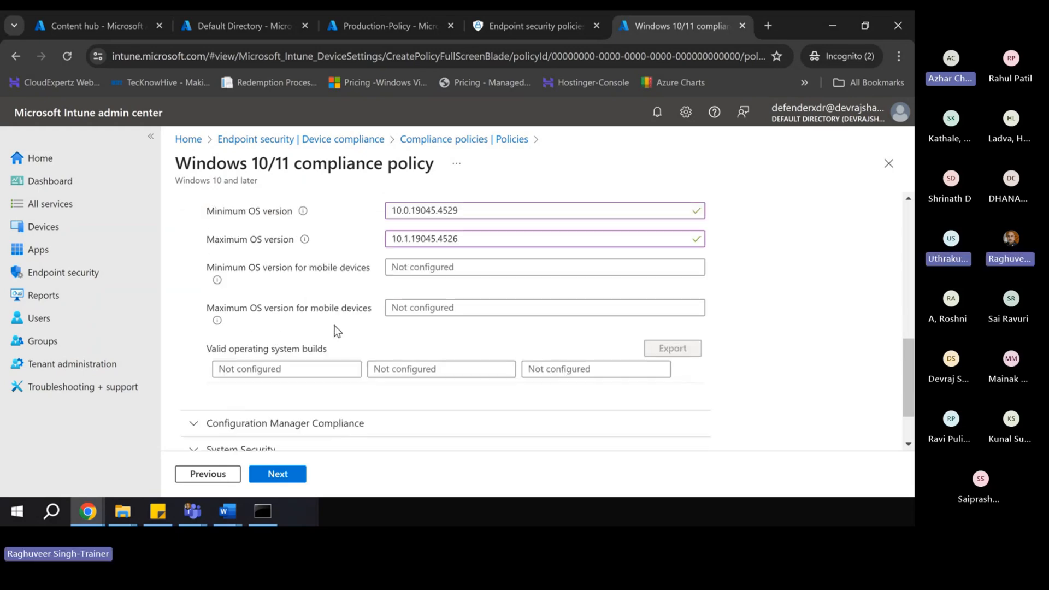
scroll(276, 344, "down", 2)
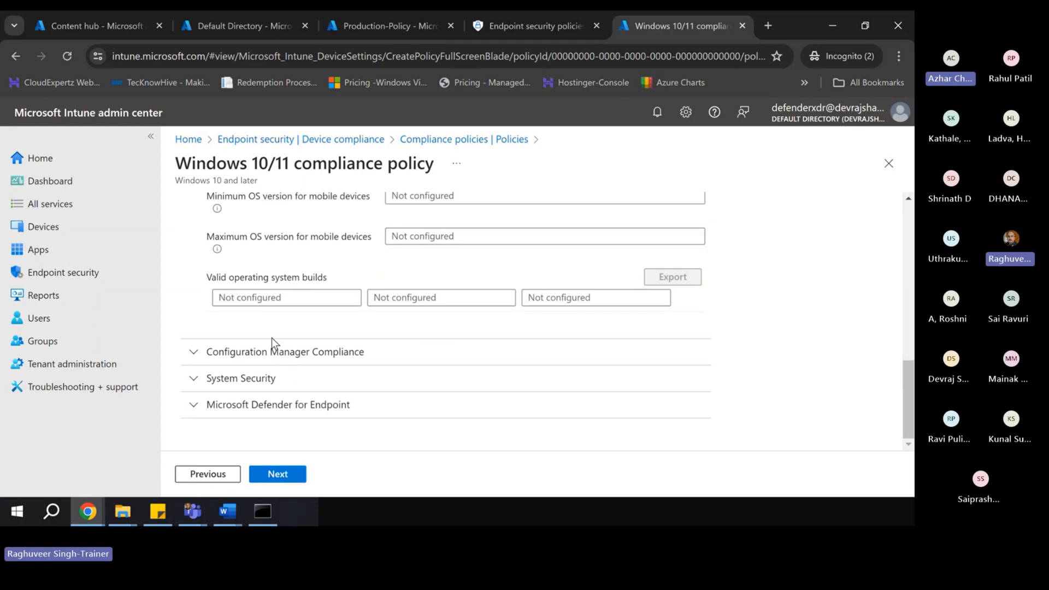
left_click(193, 355)
scroll(376, 338, "down", 2)
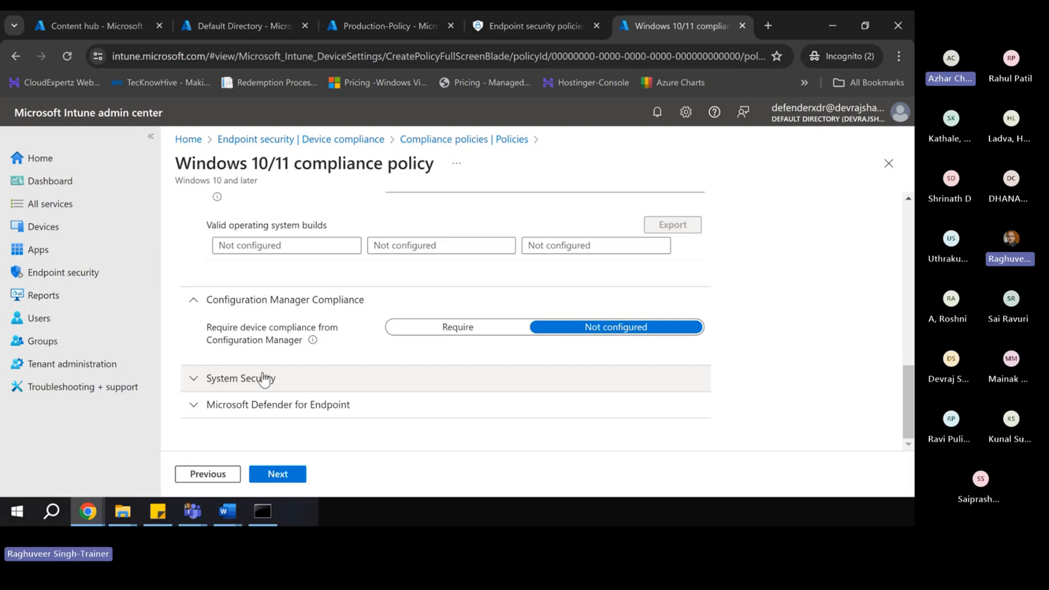
scroll(296, 188, "up", 3)
scroll(298, 238, "up", 3)
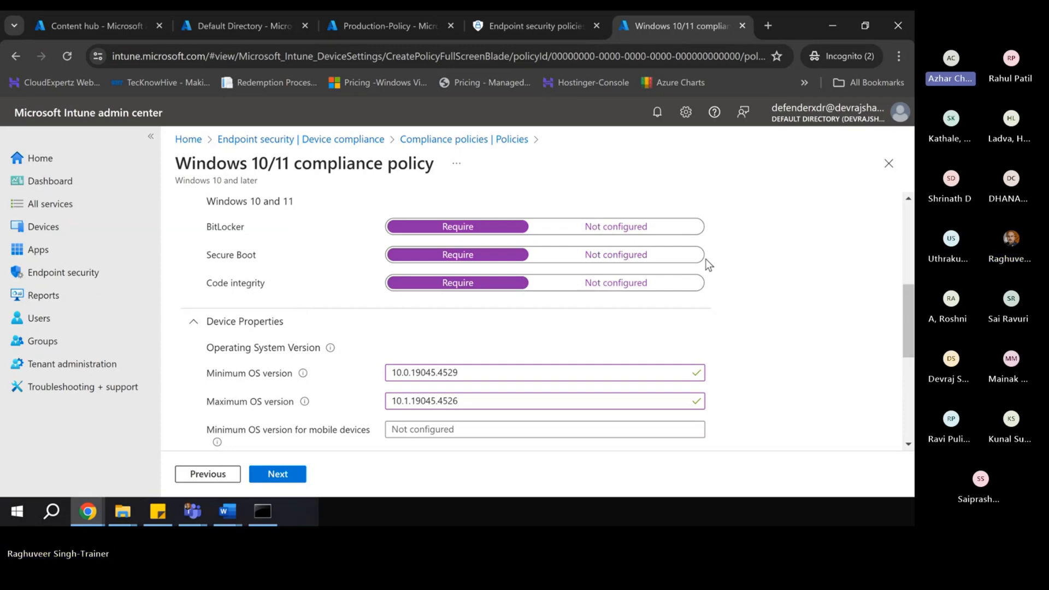
scroll(415, 322, "down", 4)
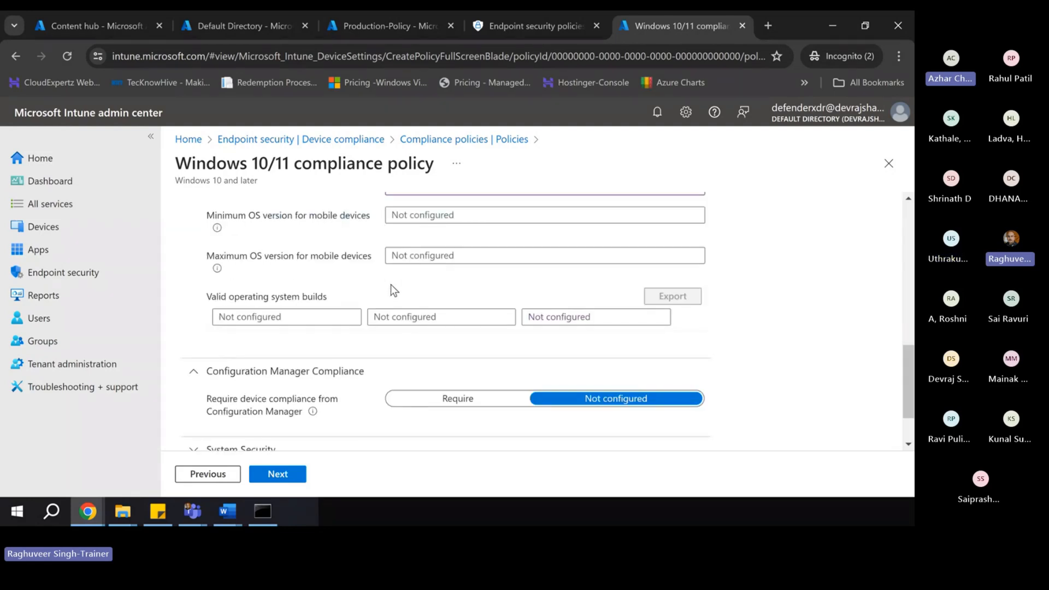
scroll(409, 274, "down", 1)
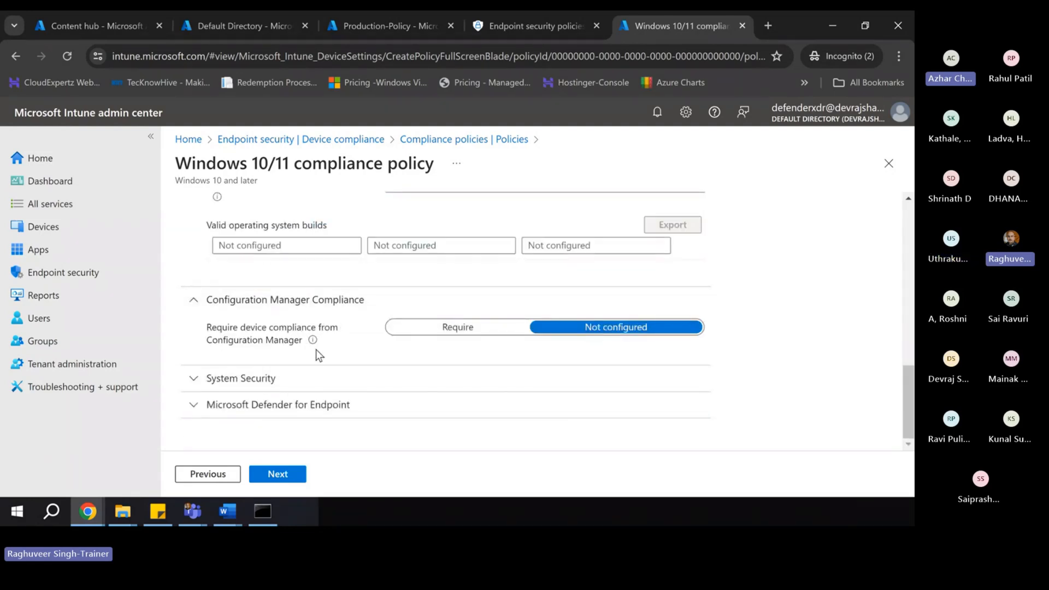
- Under System Security, require a password to unlock and block simple passwords
left_click(195, 379)
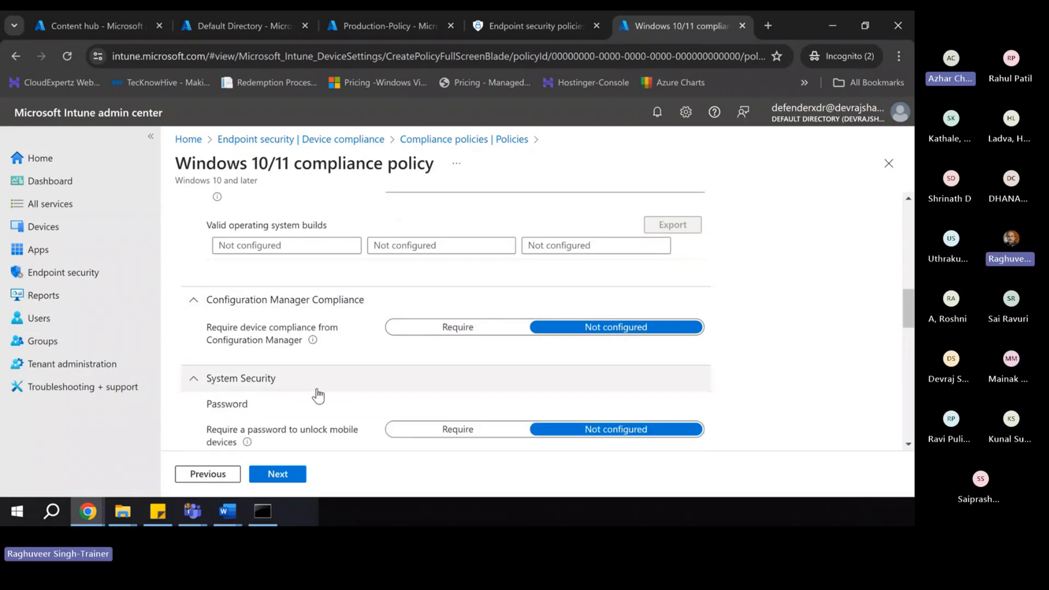
scroll(317, 394, "down", 1)
scroll(318, 395, "down", 1)
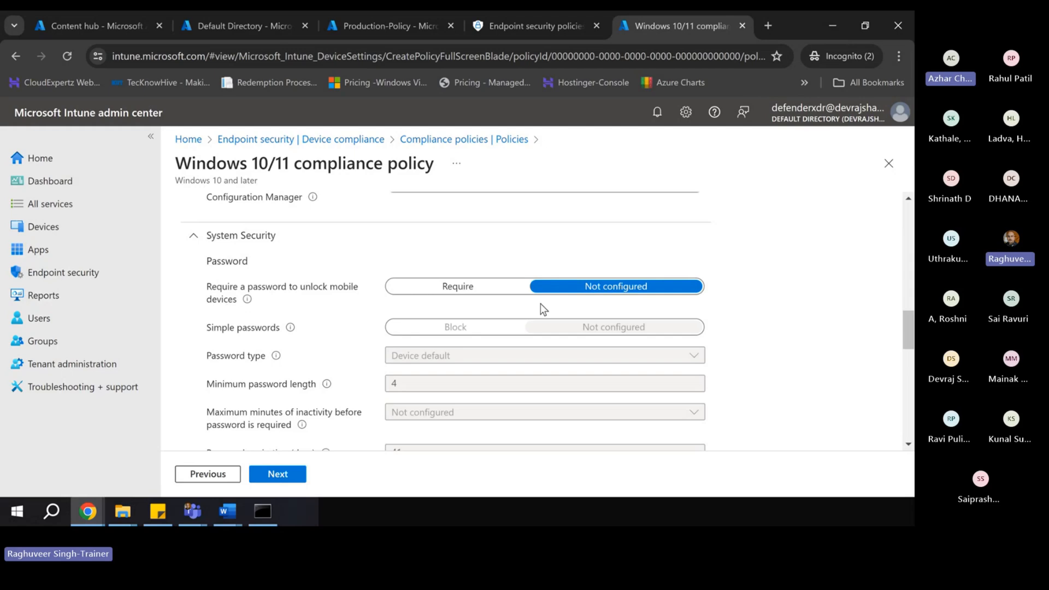
left_click(459, 288)
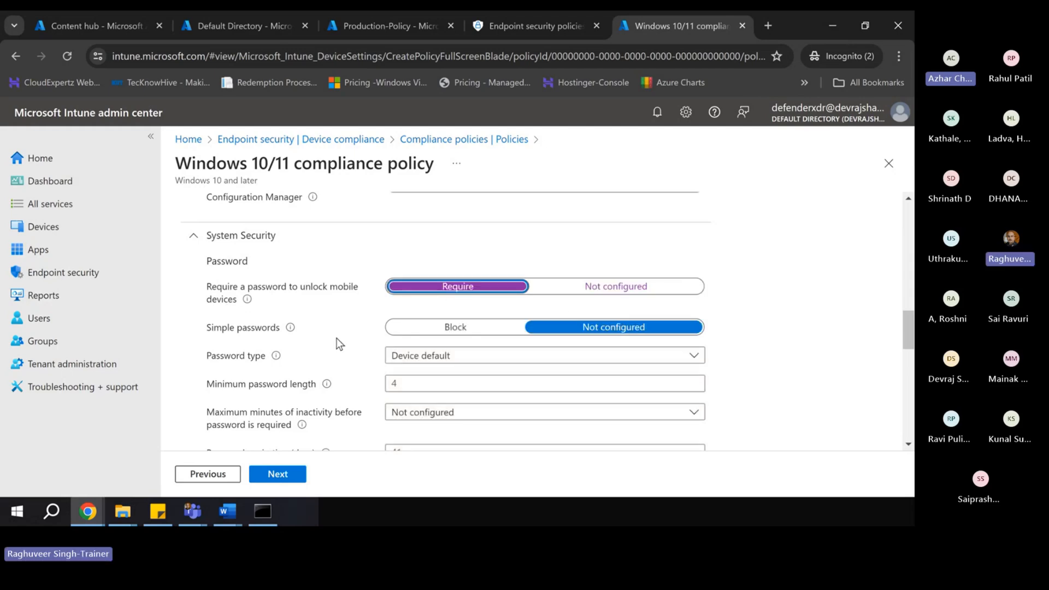
scroll(339, 343, "down", 1)
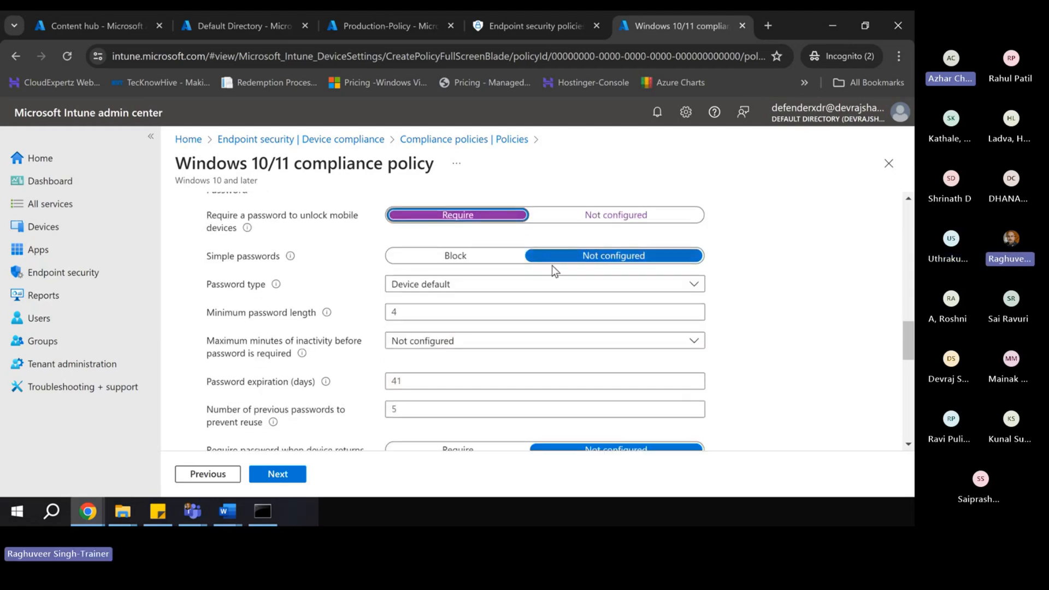
mouse_move(289, 261)
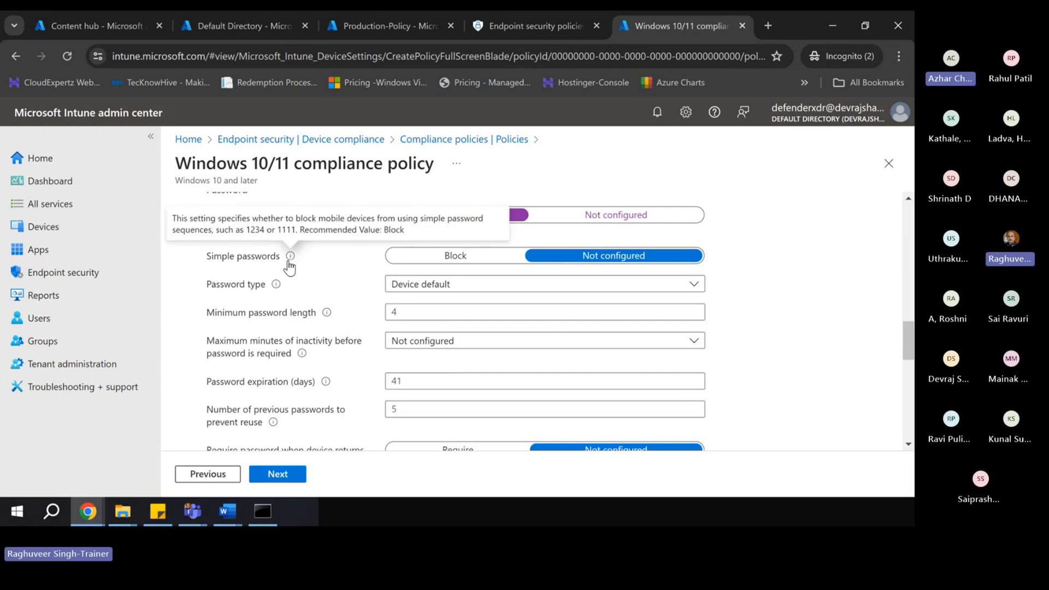
left_click_drag(287, 222, 460, 222)
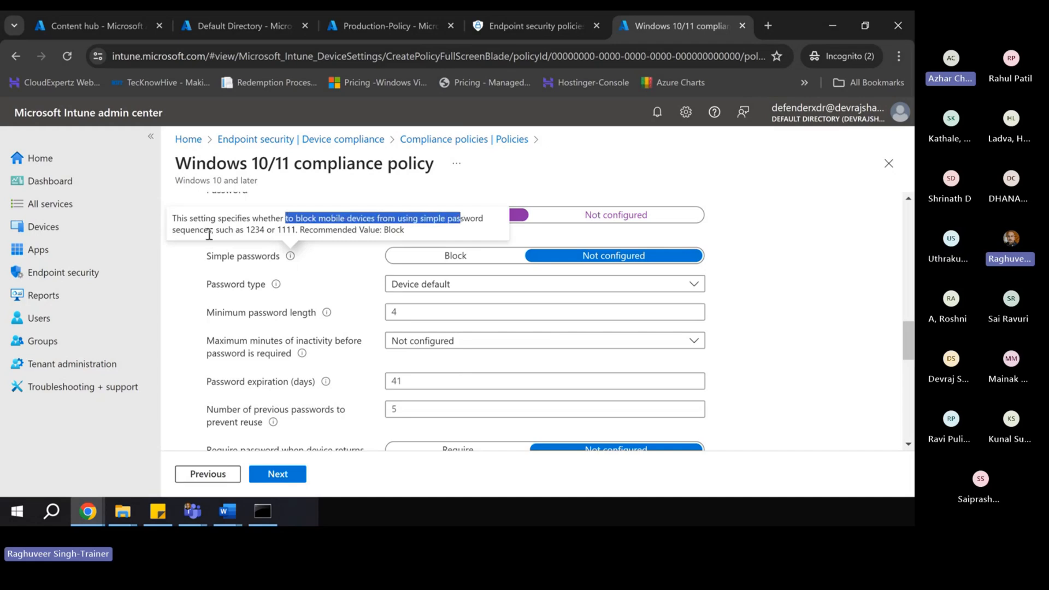
left_click_drag(247, 230, 276, 232)
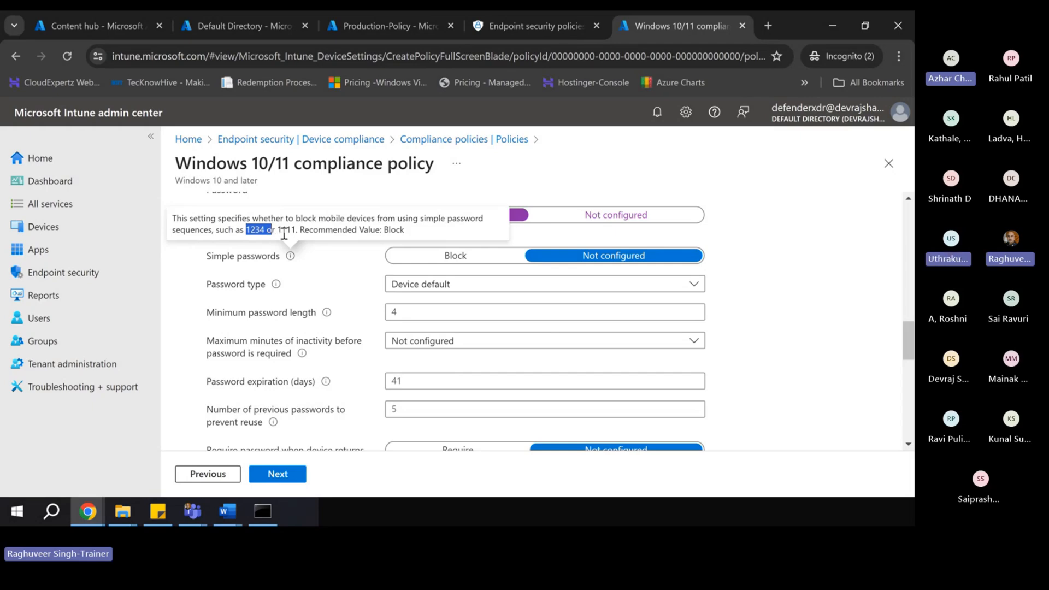
left_click(457, 256)
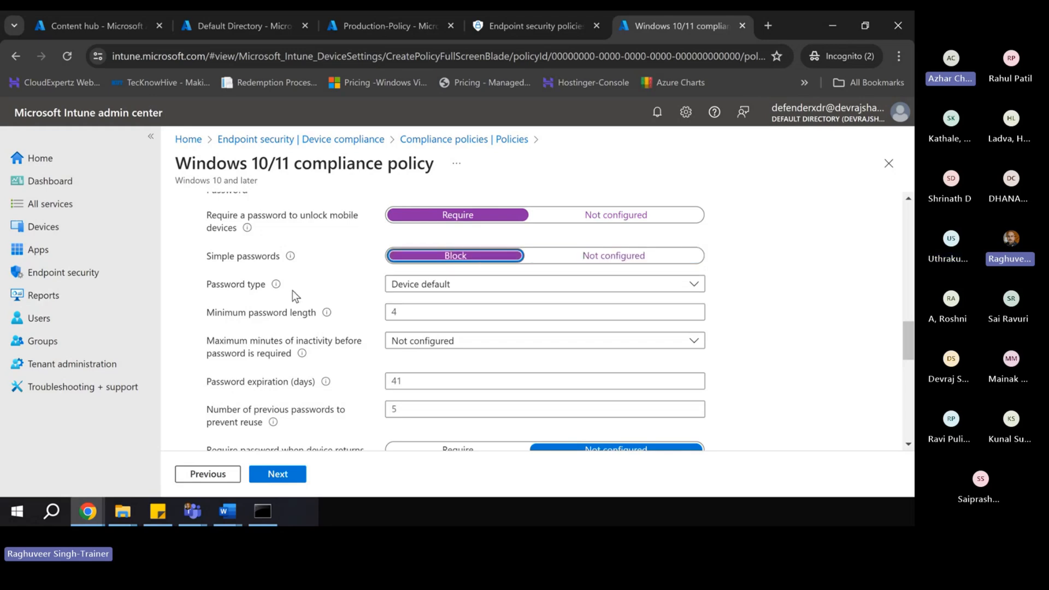
- Set password type Alphanumeric with full complexity and minimum length 15
left_click(415, 287)
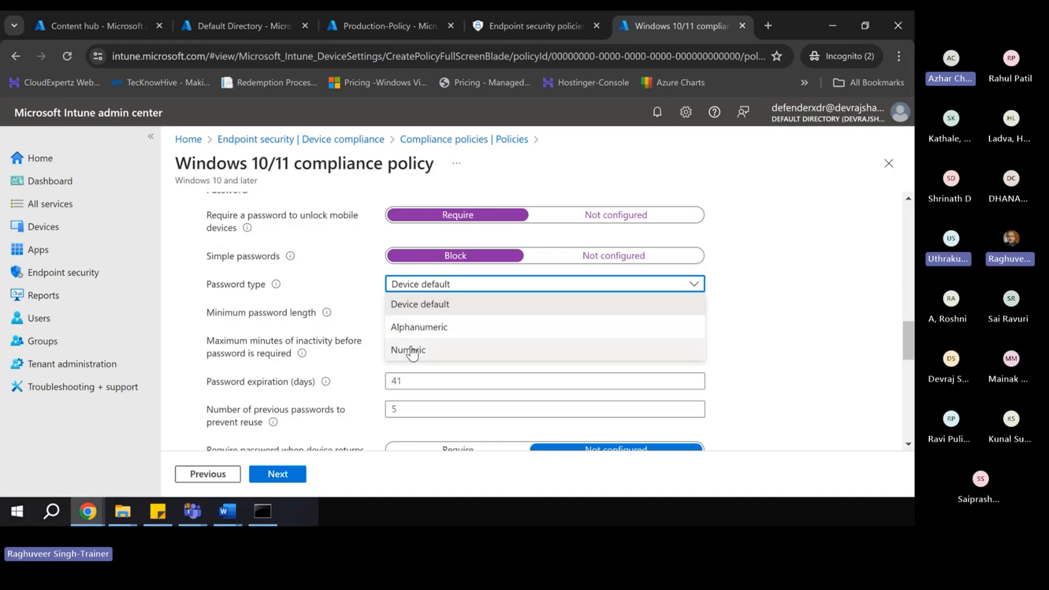
left_click(415, 326)
left_click(403, 312)
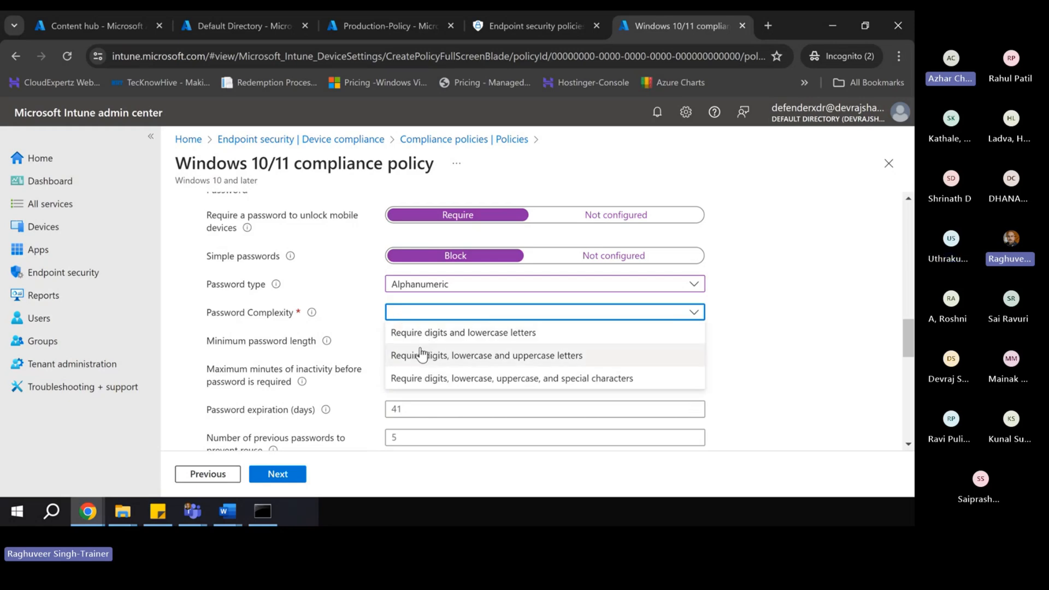
left_click(420, 378)
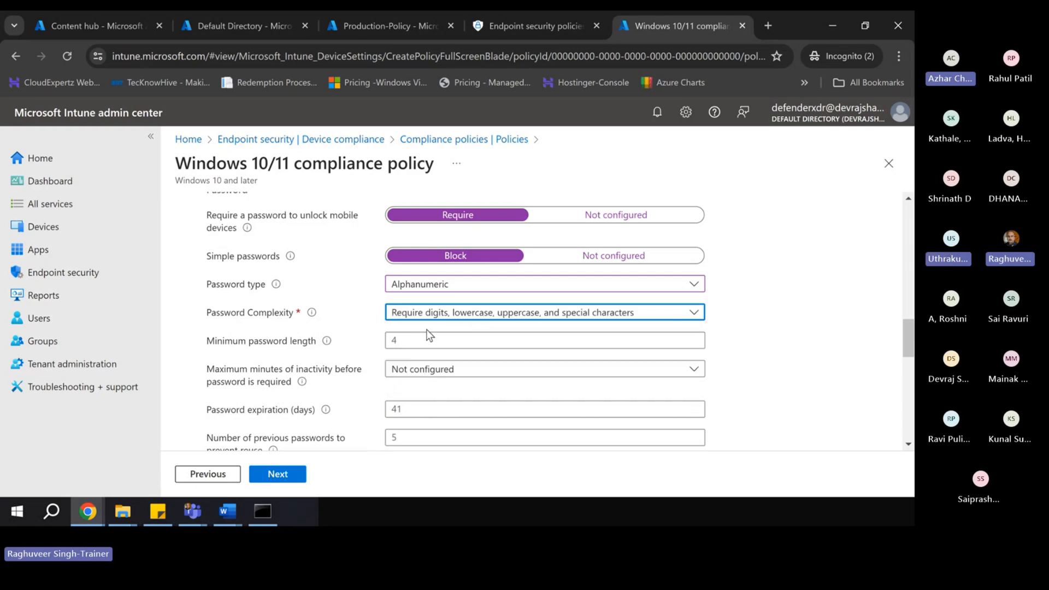
left_click(400, 341)
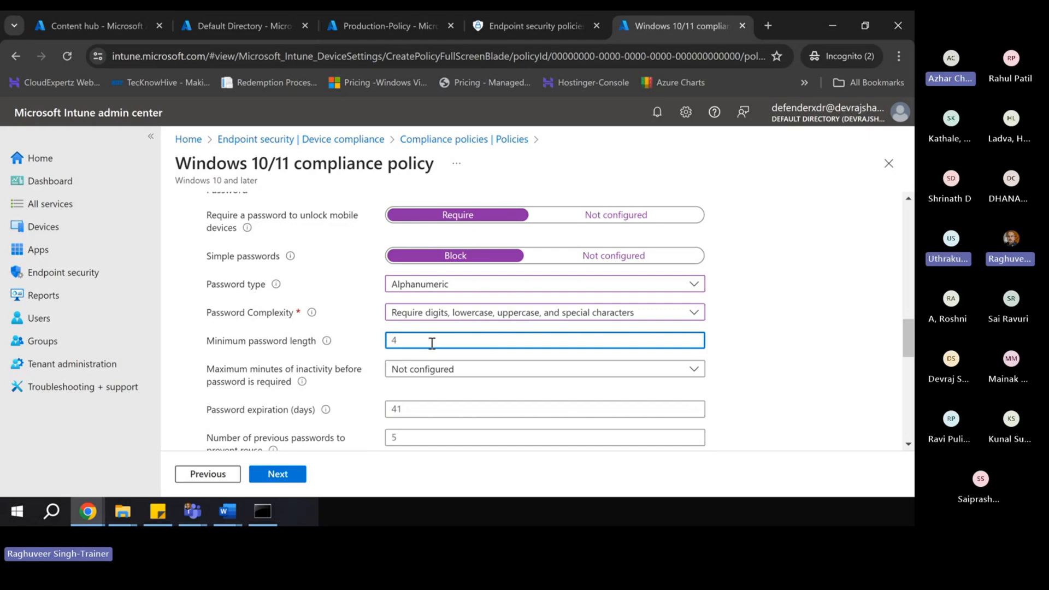
key("BackSpace")
type("15")
scroll(279, 387, "down", 1)
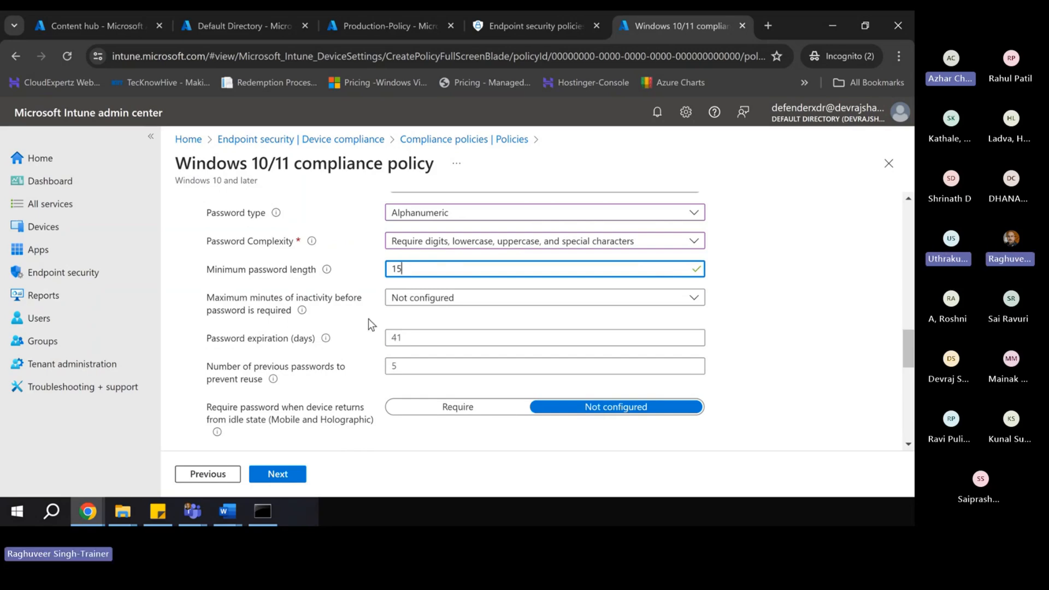
left_click(411, 334)
- Set 1-minute inactivity lock, 45-day expiration and 10 remembered previous passwords
left_click(439, 304)
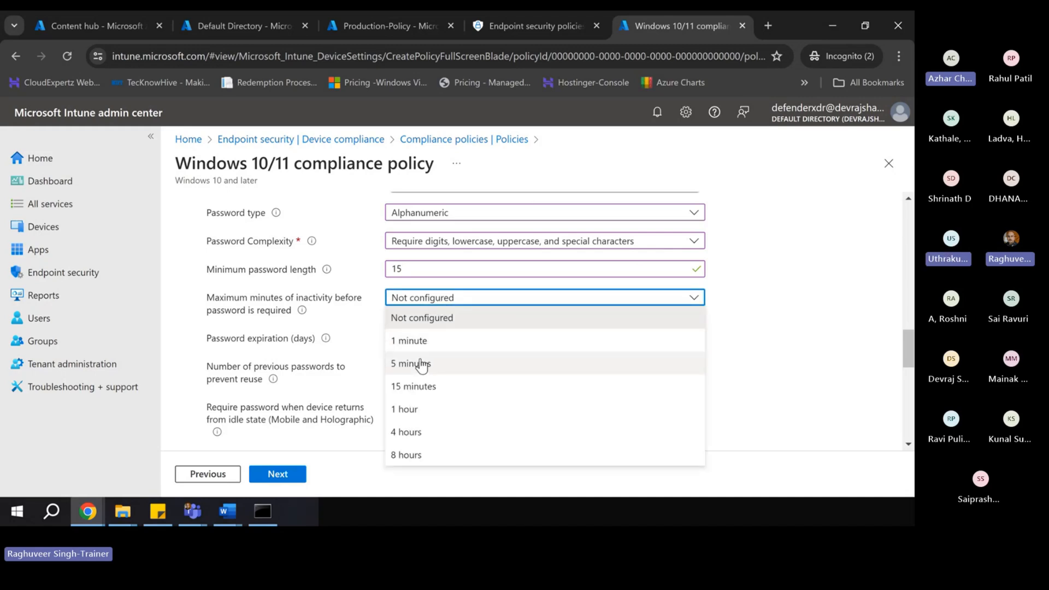
left_click(415, 341)
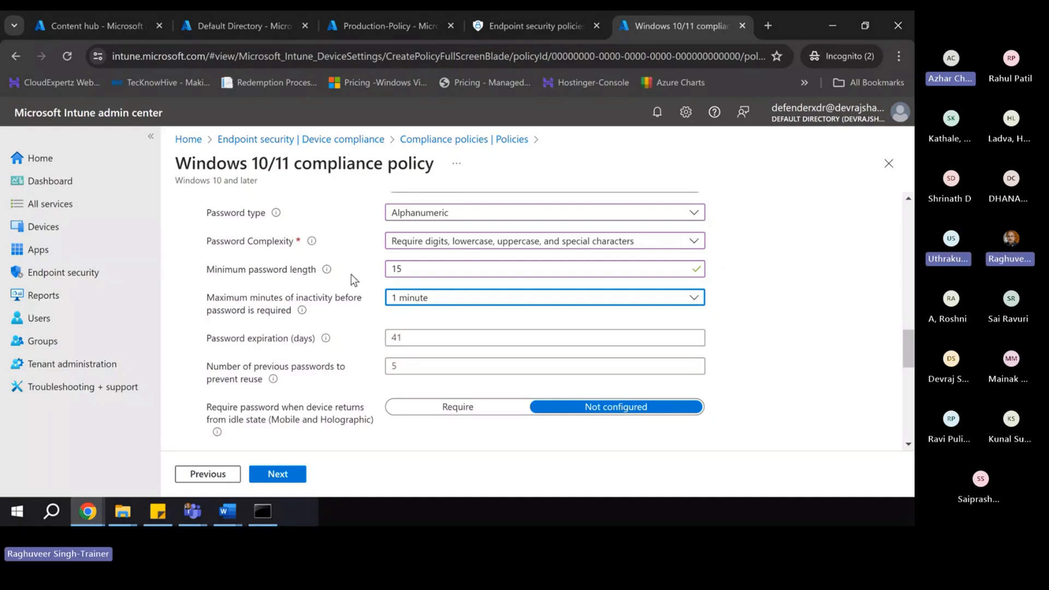
scroll(329, 323, "down", 1)
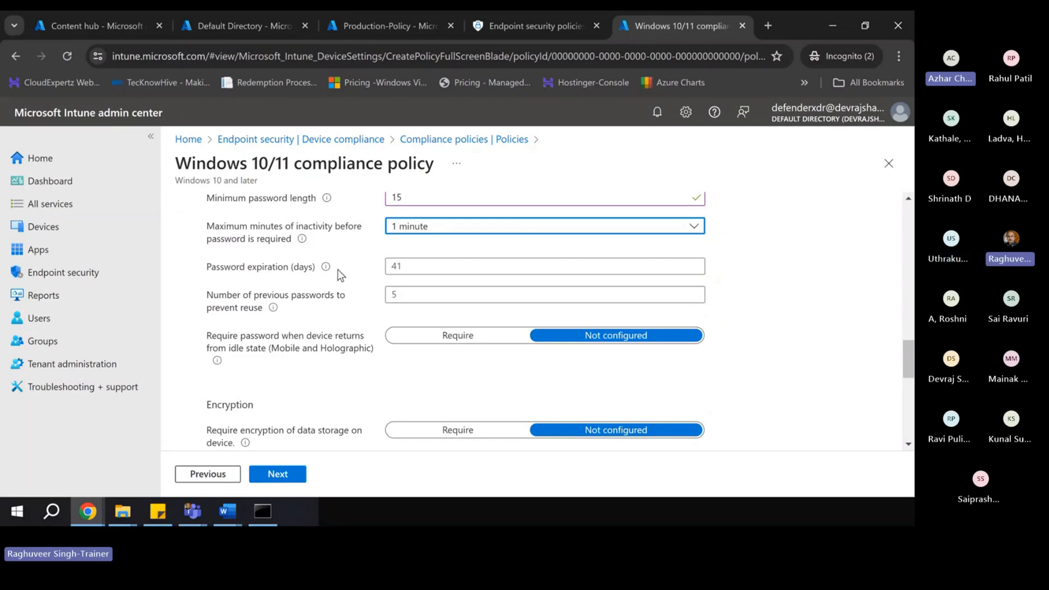
scroll(338, 271, "up", 1)
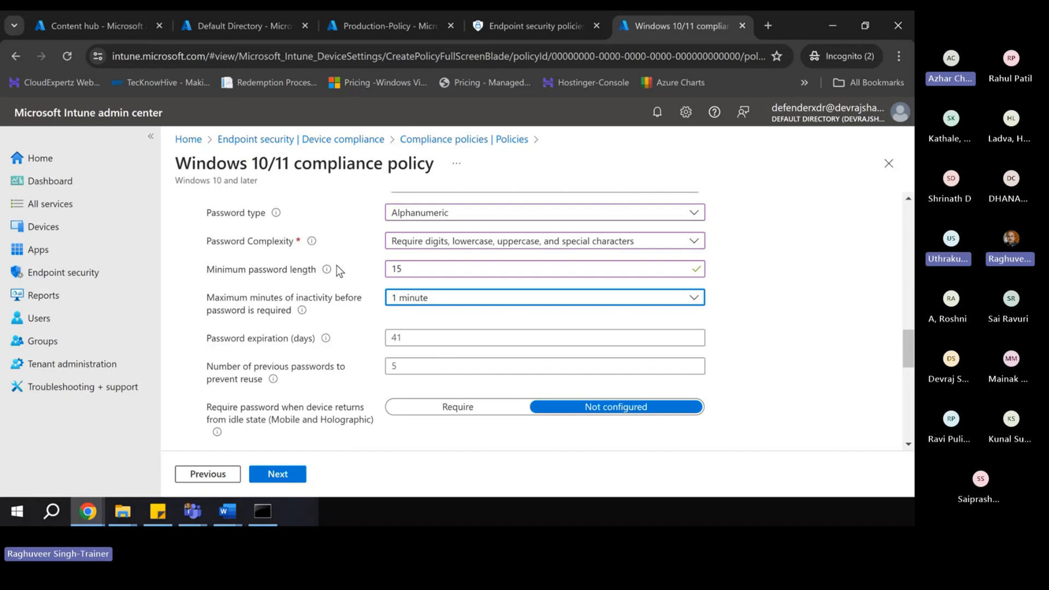
left_click(240, 342)
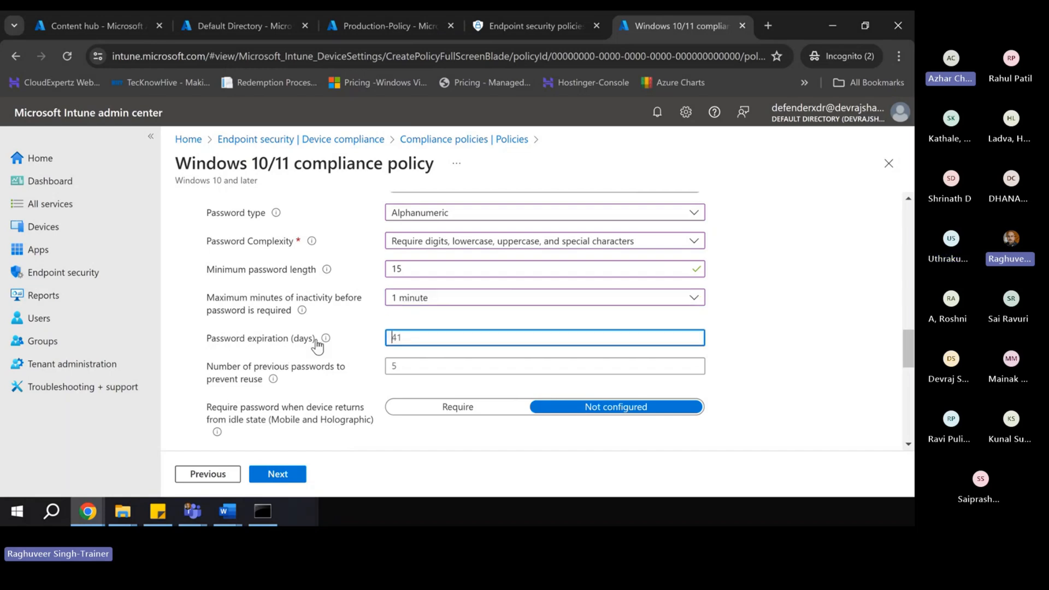
mouse_move(316, 340)
scroll(338, 349, "down", 1)
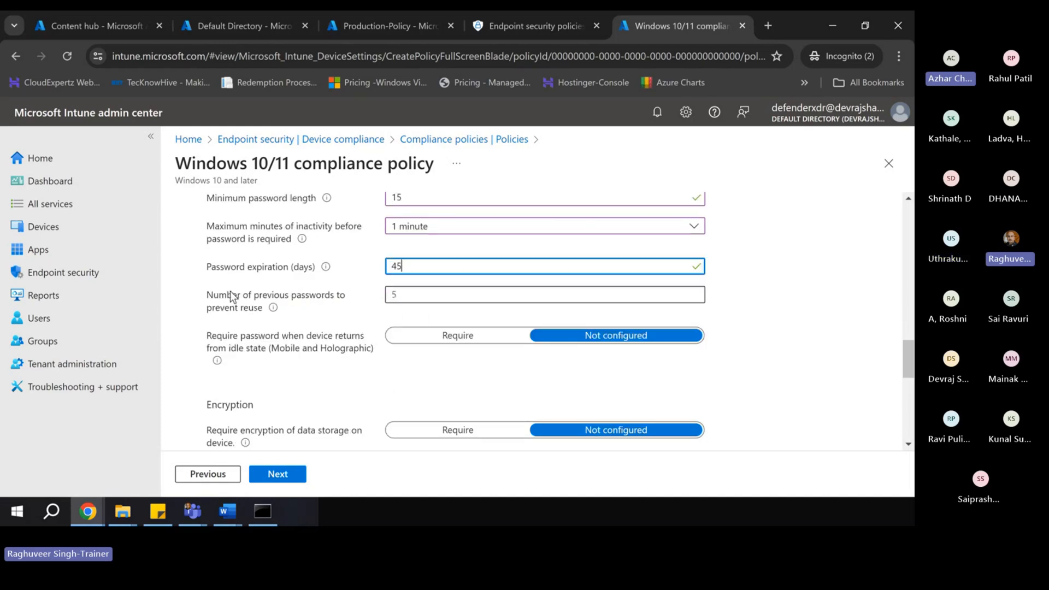
left_click(393, 295)
type("10-")
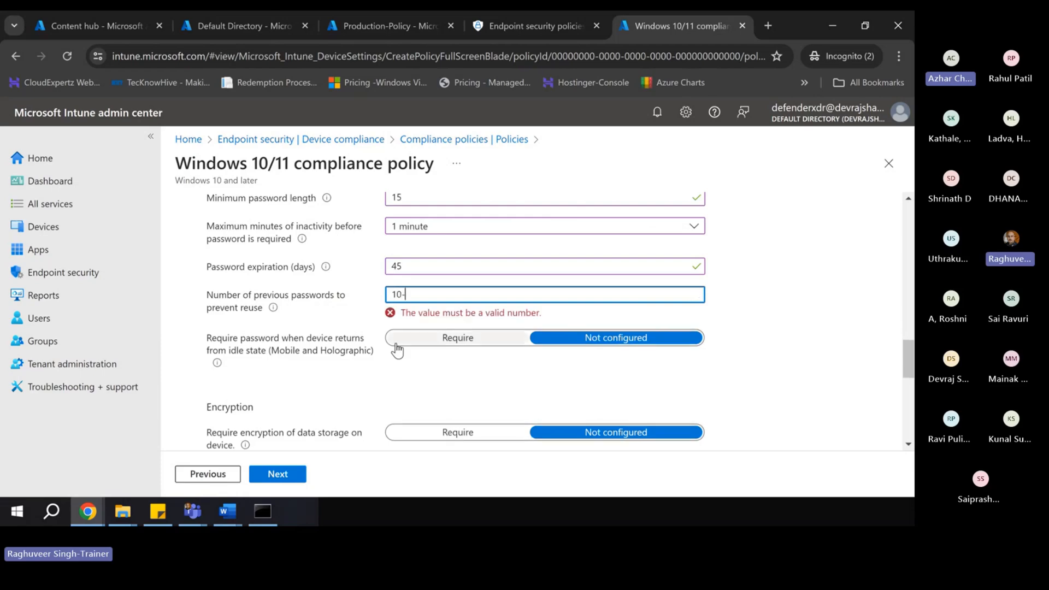
key("BackSpace")
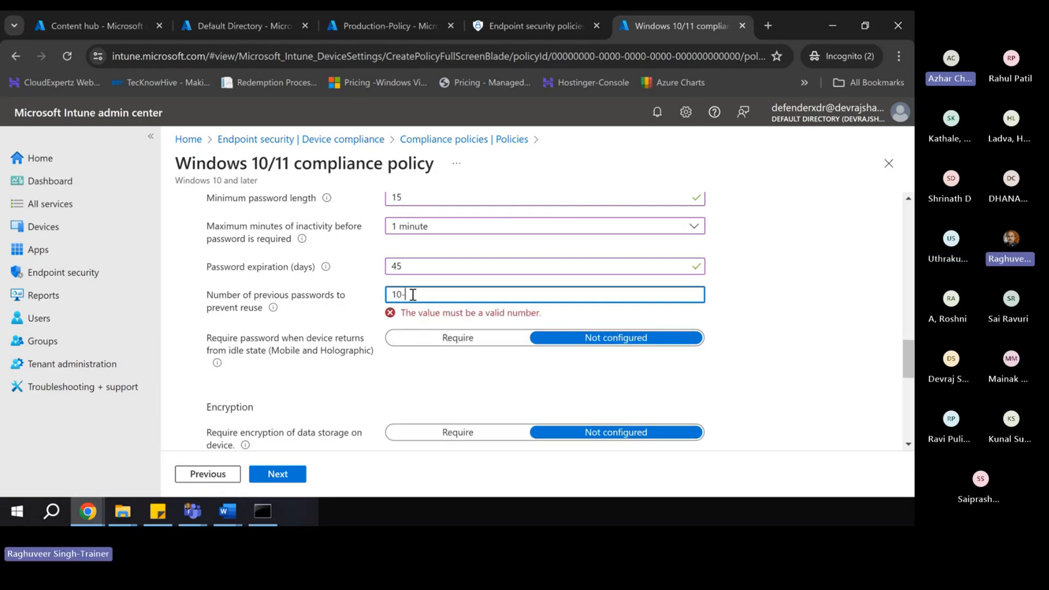
scroll(401, 379, "down", 1)
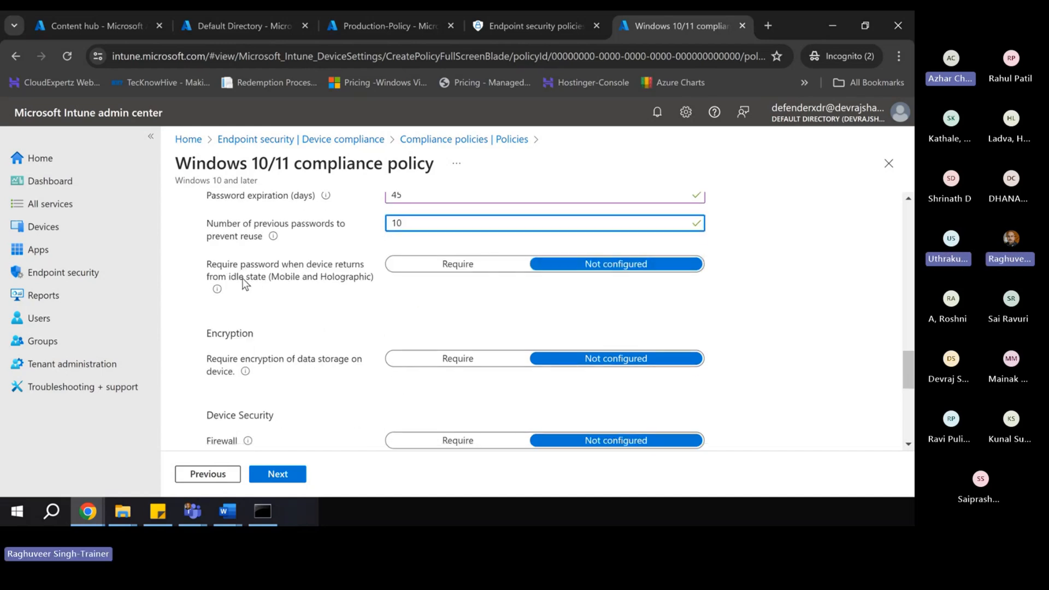
- Require a password when returning from idle and encryption of data storage
left_click(465, 268)
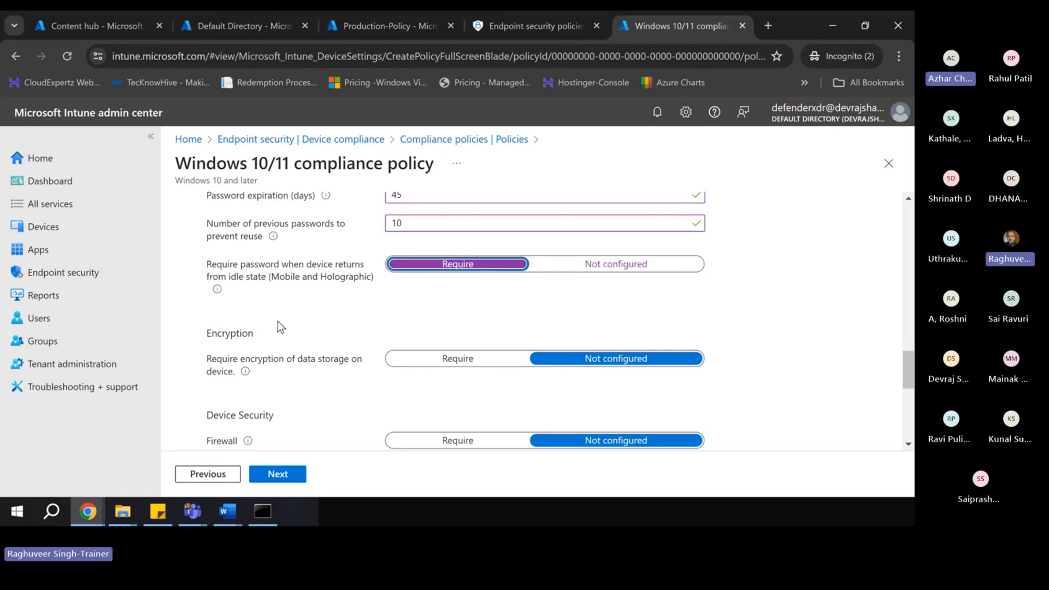
scroll(260, 339, "down", 1)
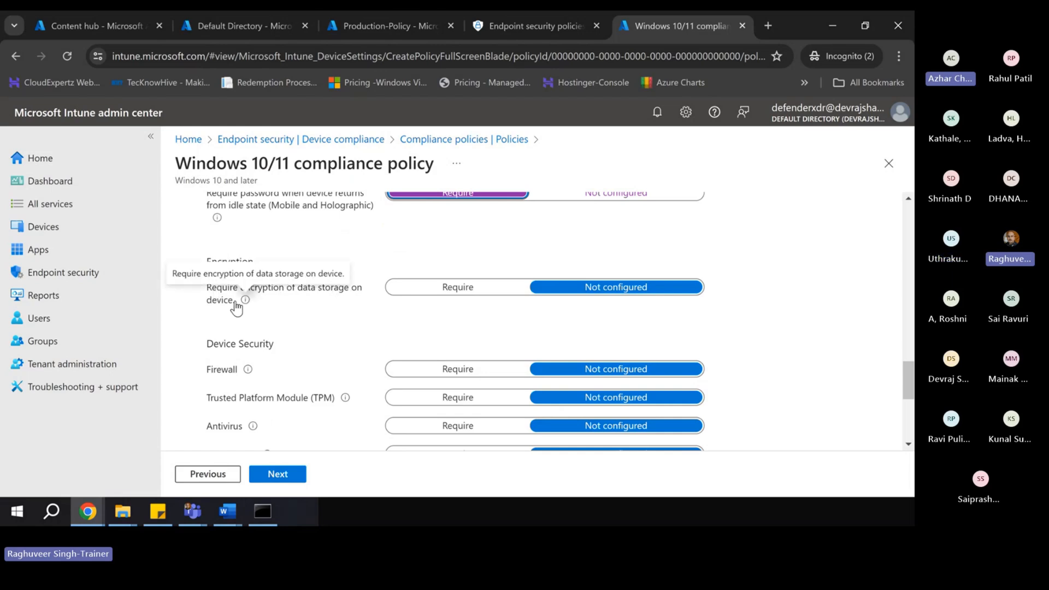
left_click(445, 290)
scroll(343, 346, "down", 1)
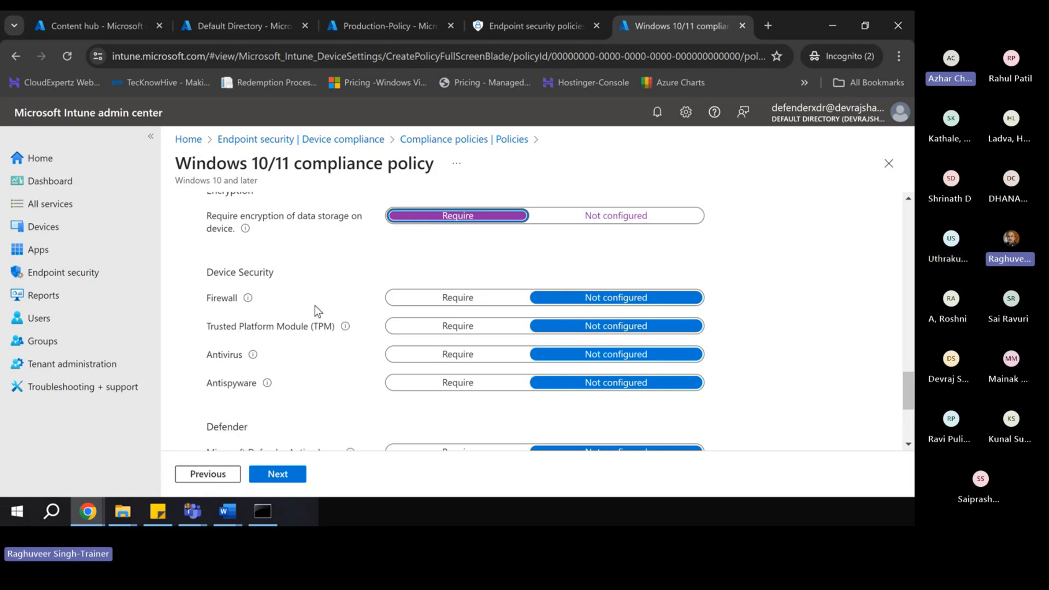
scroll(315, 306, "up", 4)
scroll(314, 305, "up", 10)
scroll(417, 367, "down", 3)
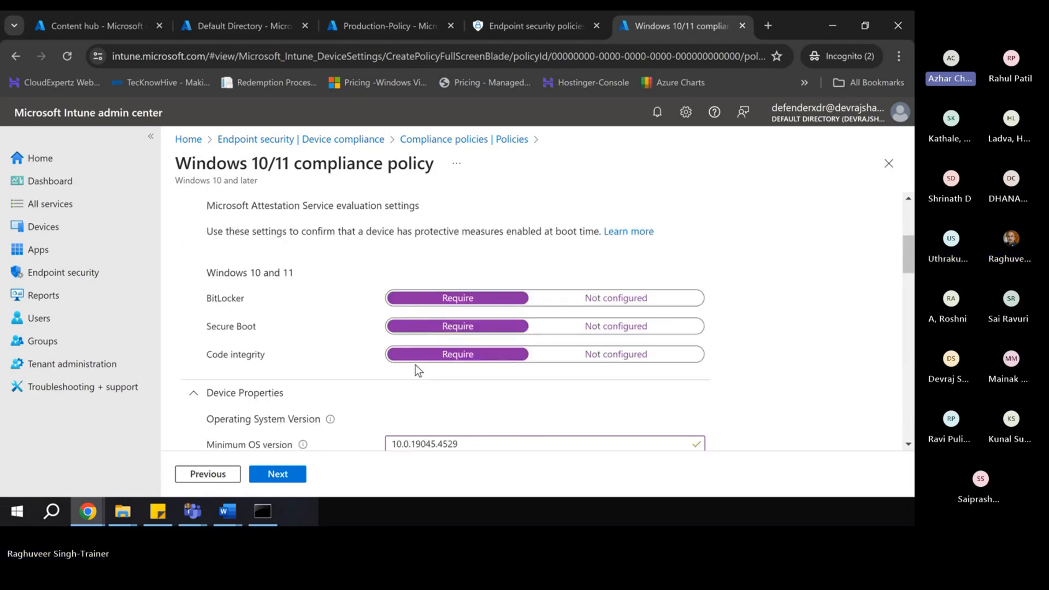
scroll(417, 368, "down", 10)
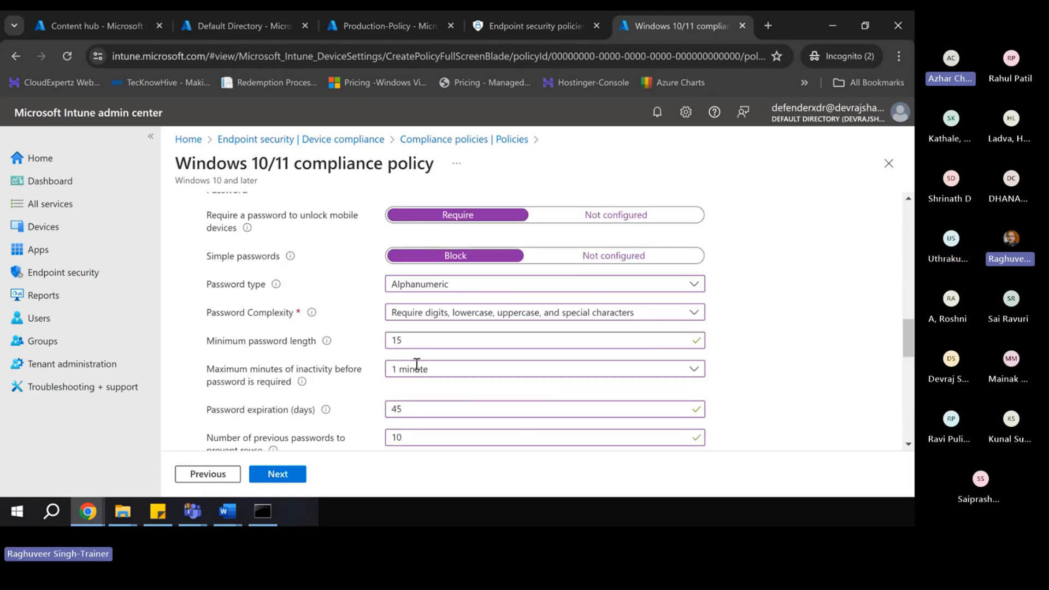
scroll(417, 368, "down", 5)
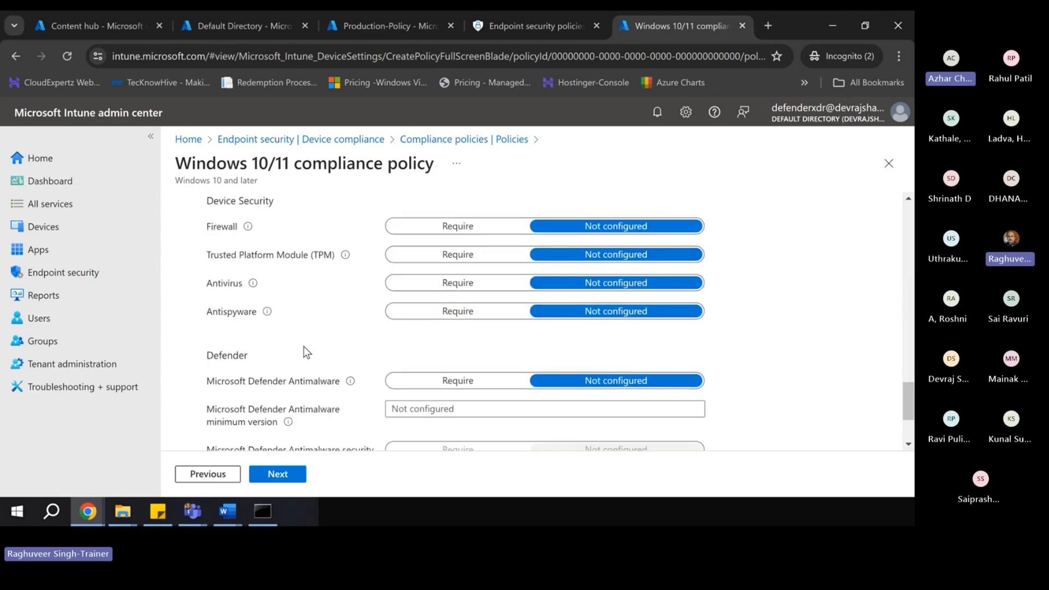
scroll(305, 344, "up", 1)
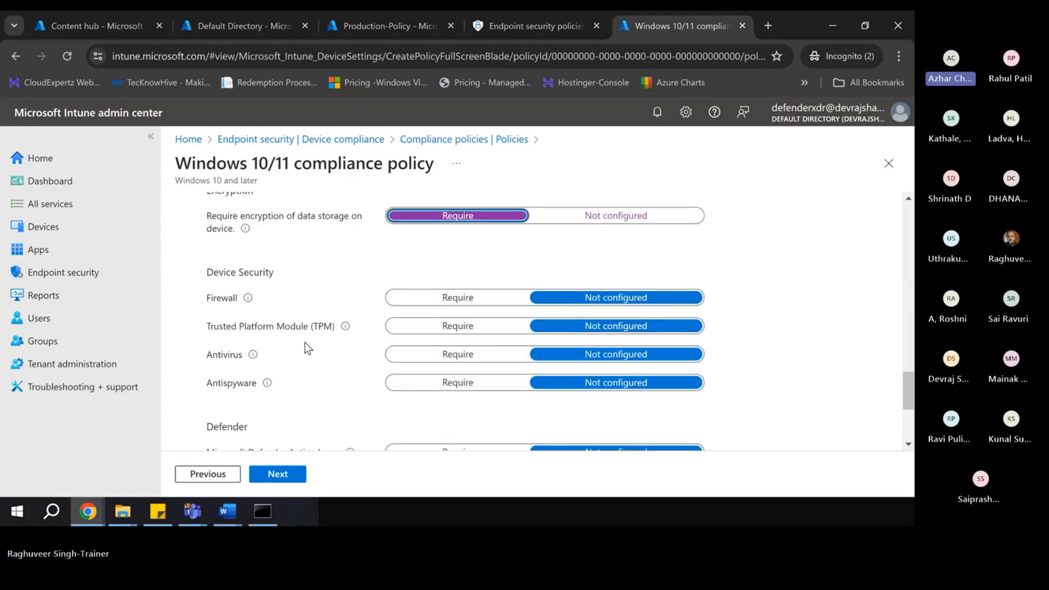
- Require Firewall, Trusted Platform Module, Antivirus and Antispyware
mouse_move(247, 297)
left_click(434, 297)
left_click(429, 326)
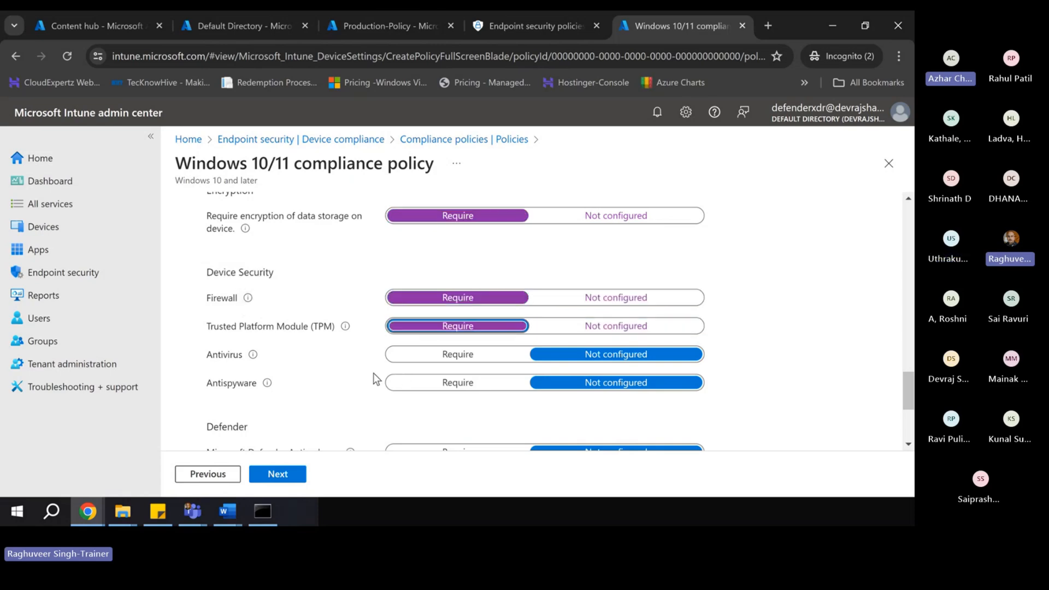
left_click(435, 355)
left_click(434, 384)
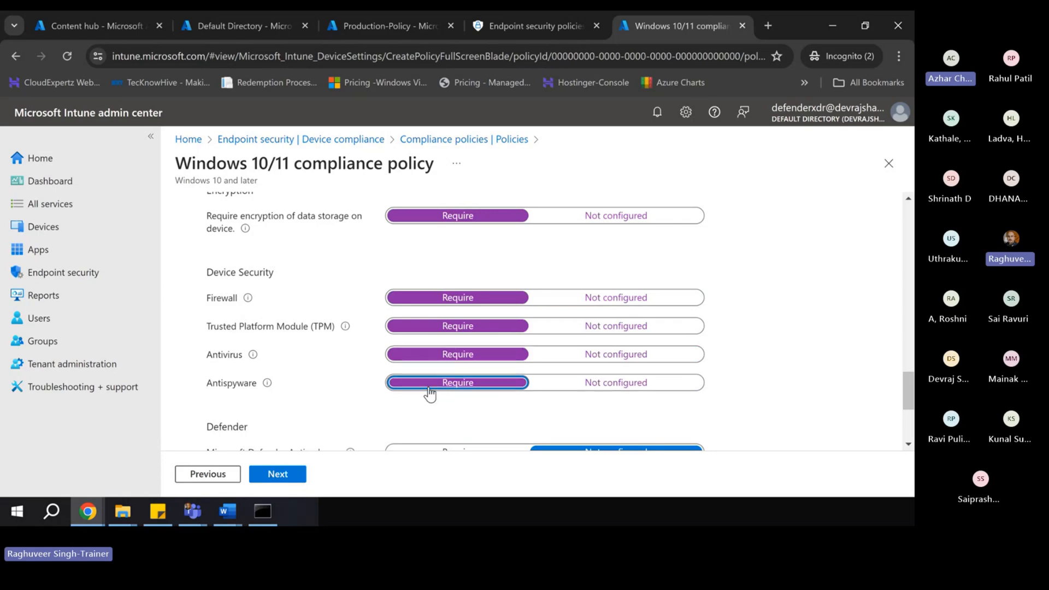
scroll(332, 412, "down", 3)
scroll(301, 347, "down", 1)
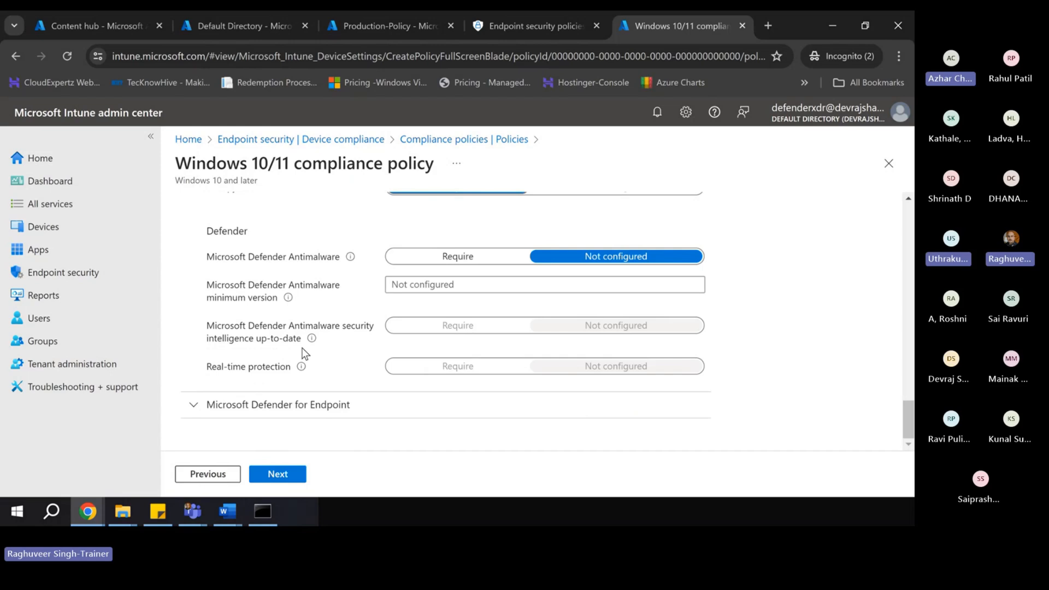
- Require Defender Antimalware and real-time protection, then expand Microsoft Defender for Endpoint
scroll(256, 310, "up", 1)
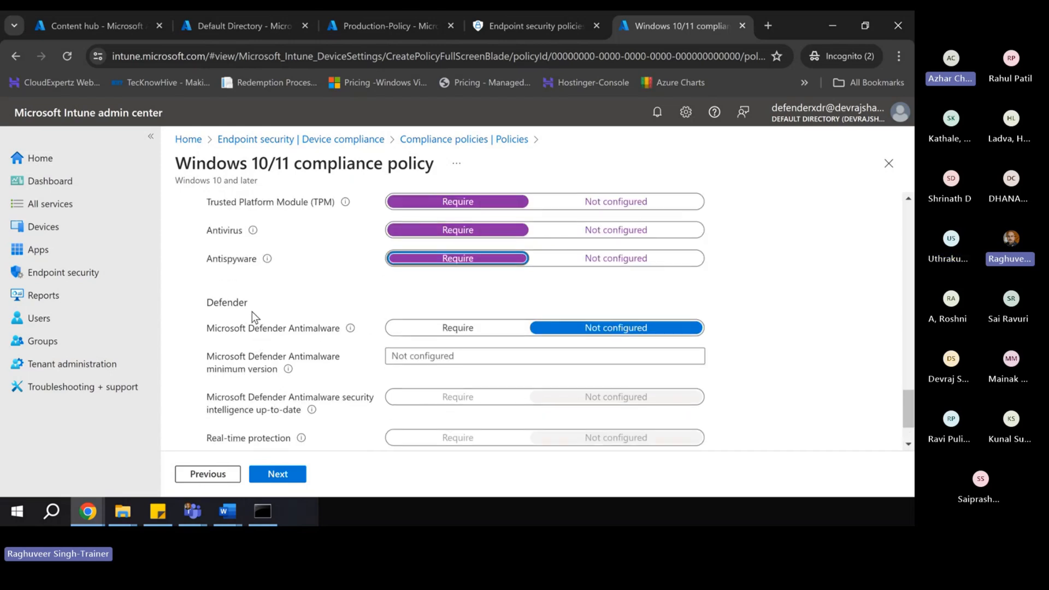
left_click(457, 328)
scroll(318, 362, "down", 1)
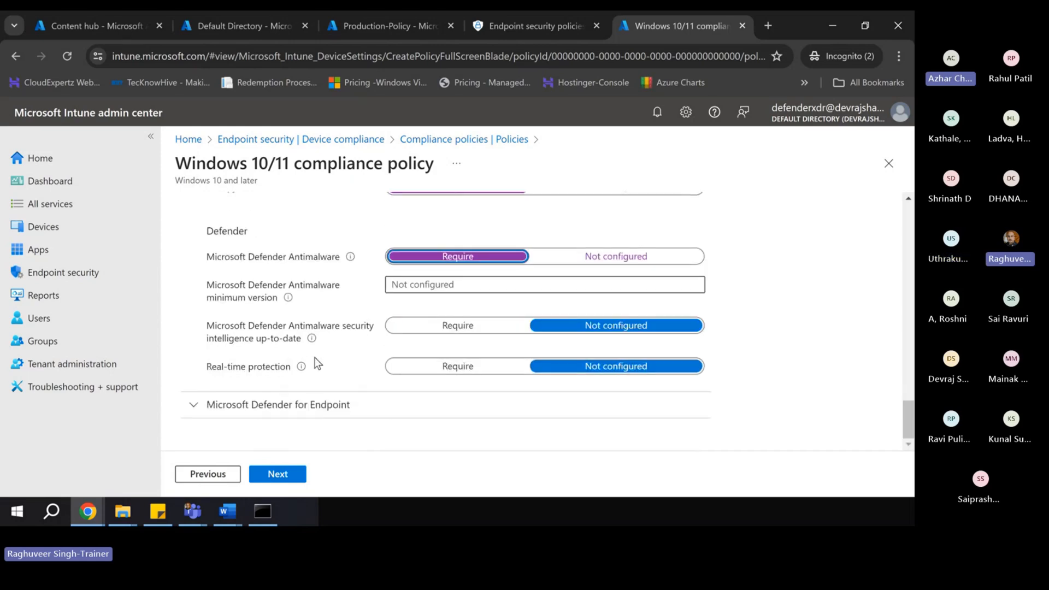
left_click(406, 284)
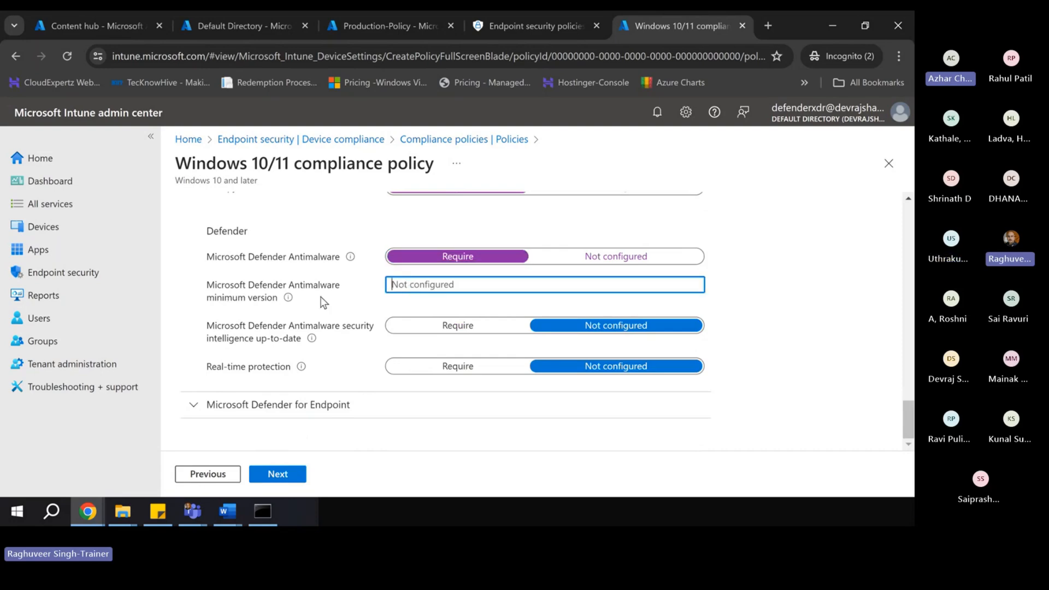
left_click(289, 299)
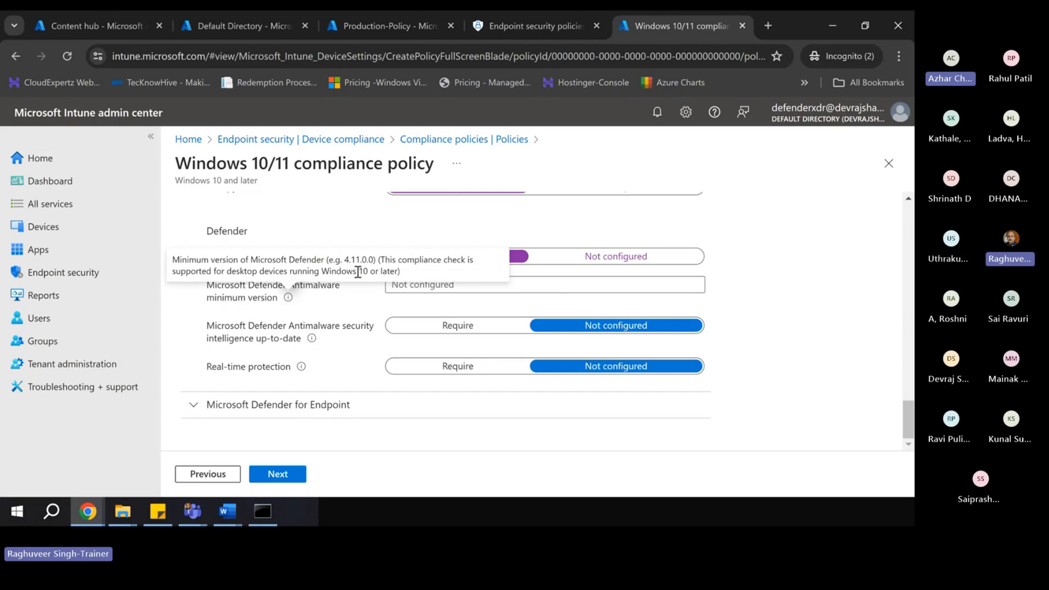
left_click(410, 284)
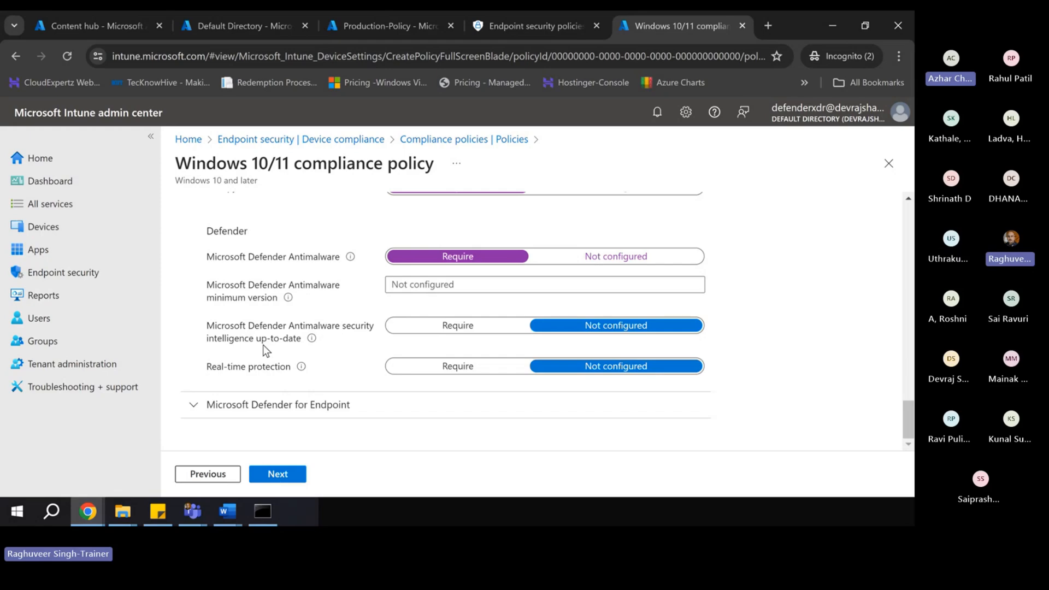
left_click(457, 371)
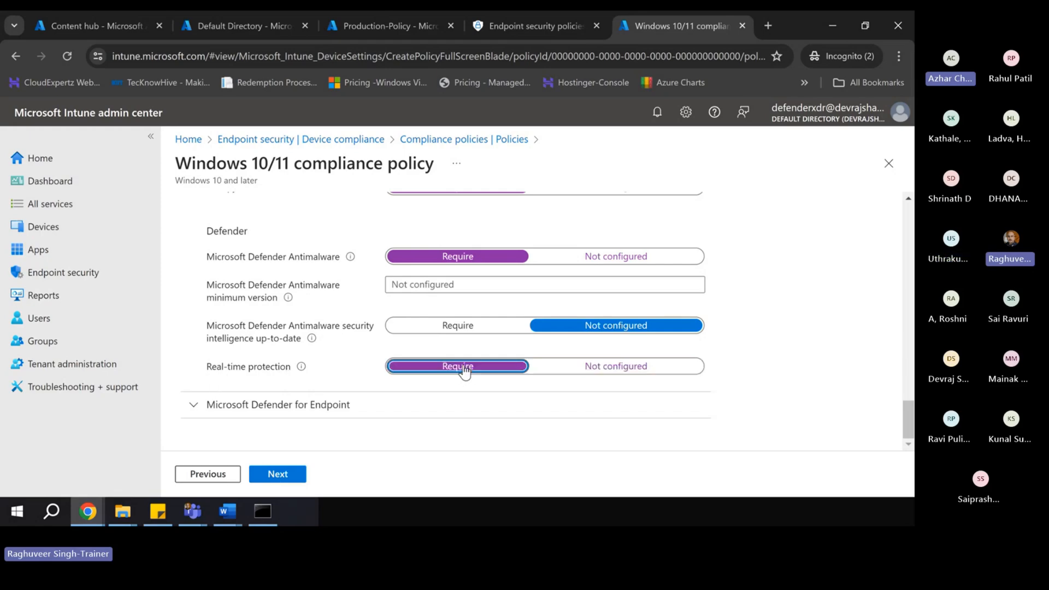
left_click(193, 406)
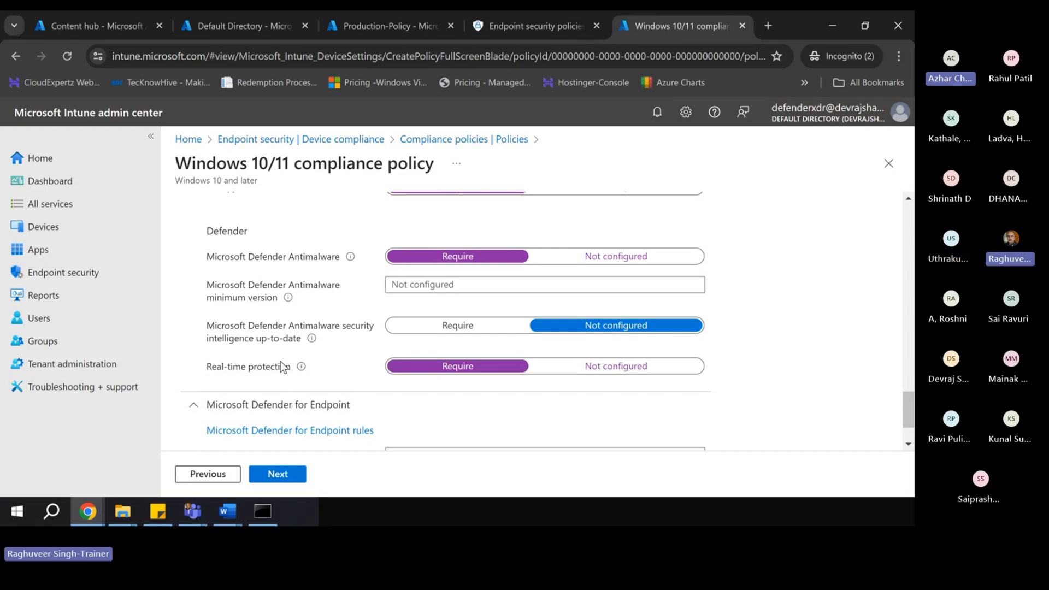
- Set the required machine risk score to Low and continue to noncompliance actions
scroll(387, 402, "down", 2)
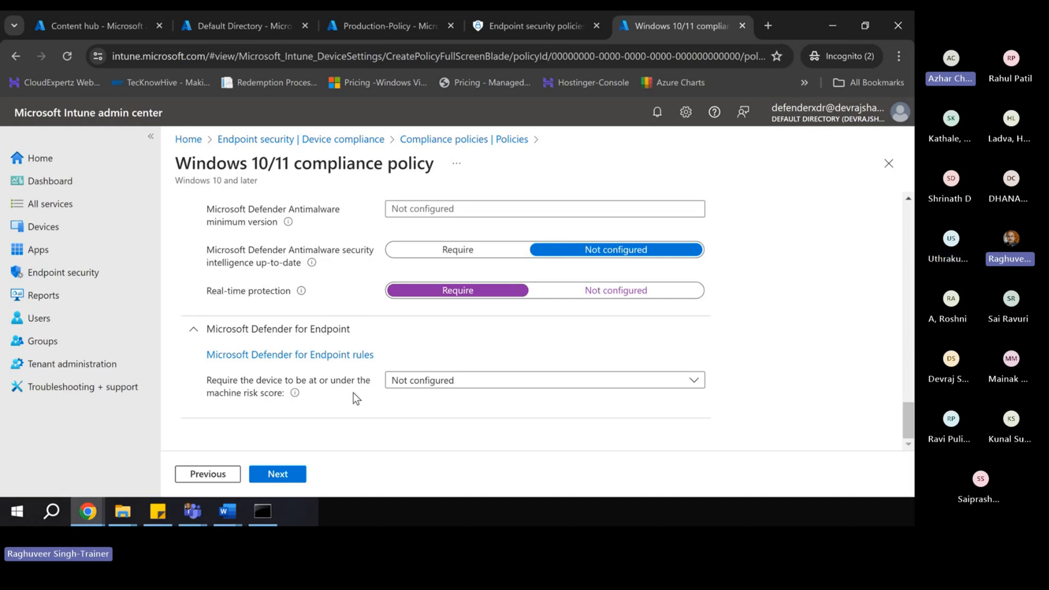
left_click(440, 380)
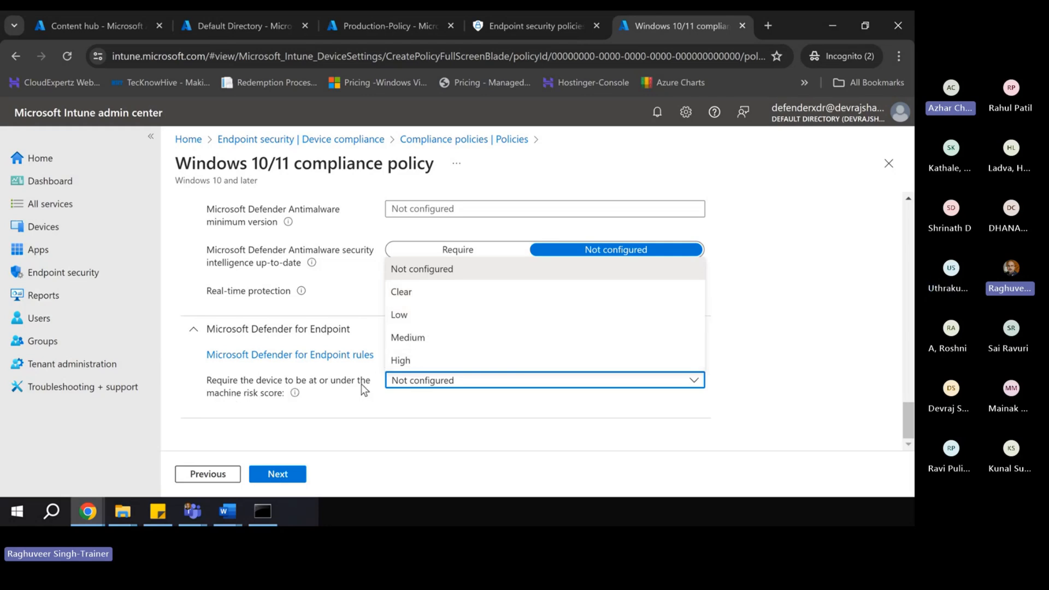
left_click(411, 317)
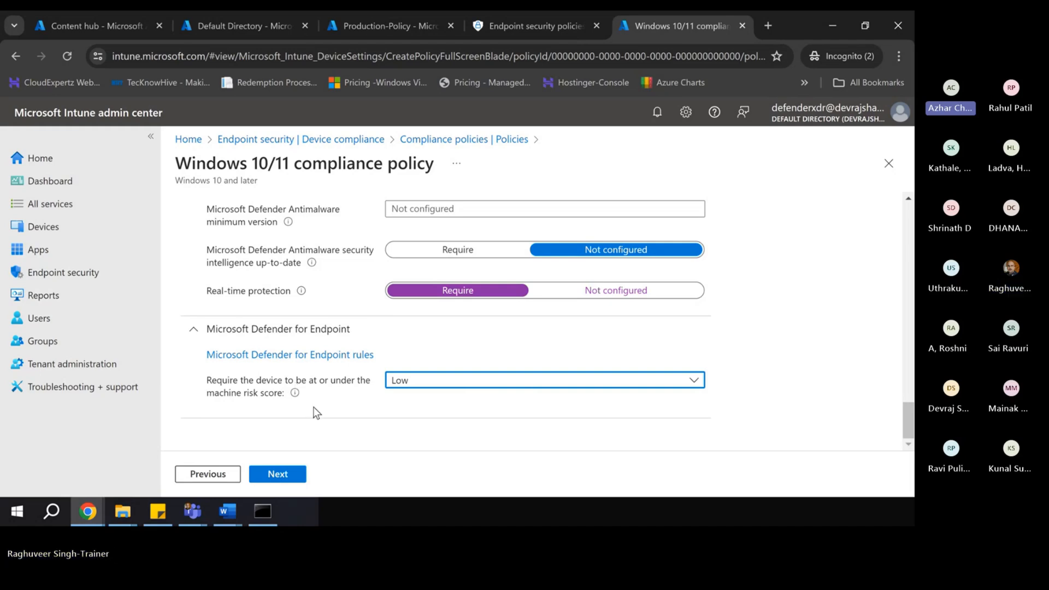
scroll(398, 429, "up", 20)
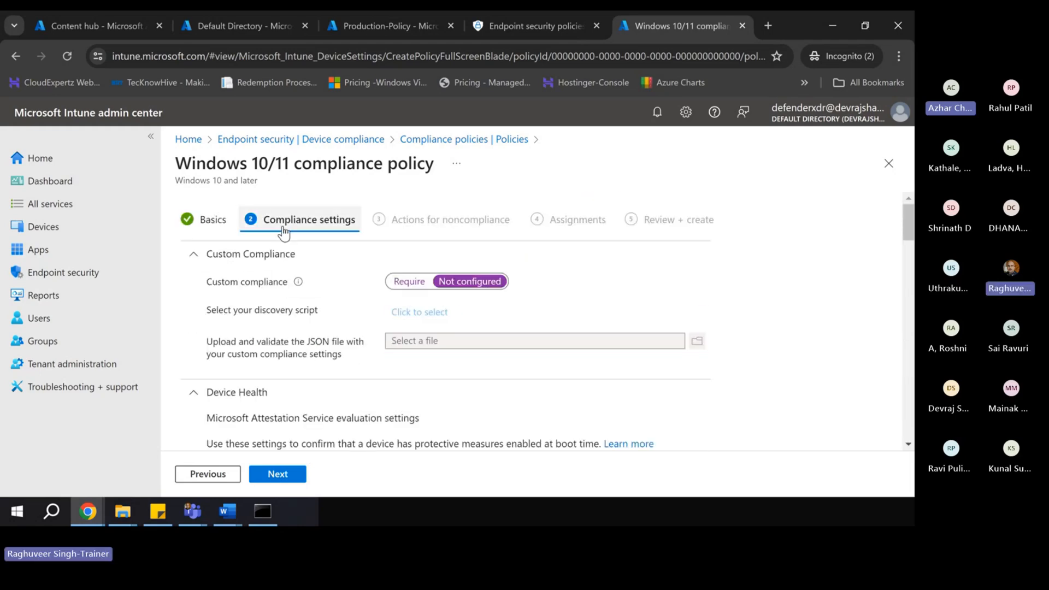
scroll(312, 327, "down", 10)
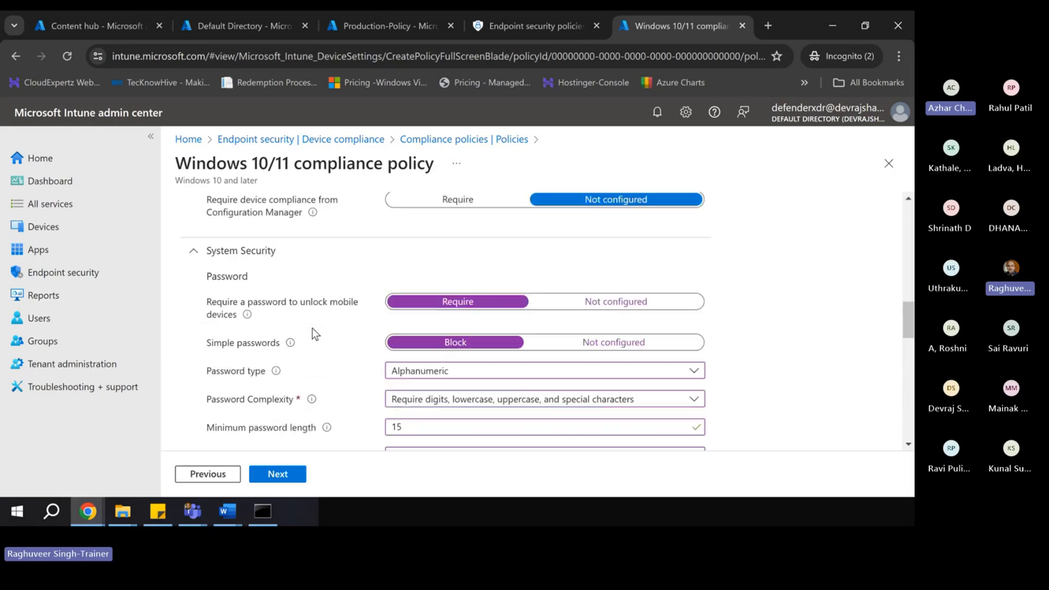
scroll(310, 326, "down", 10)
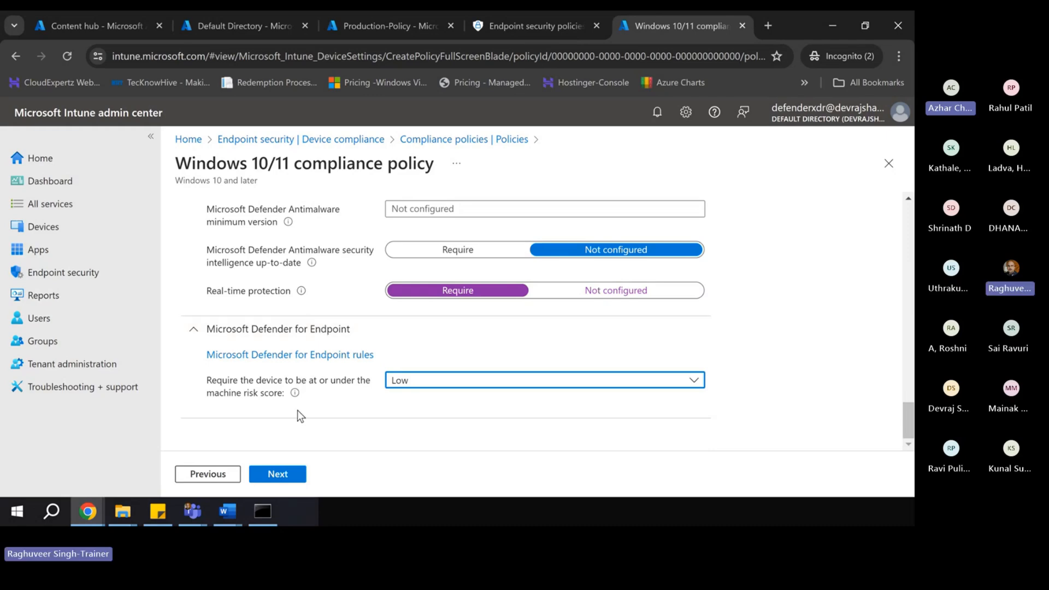
left_click(271, 475)
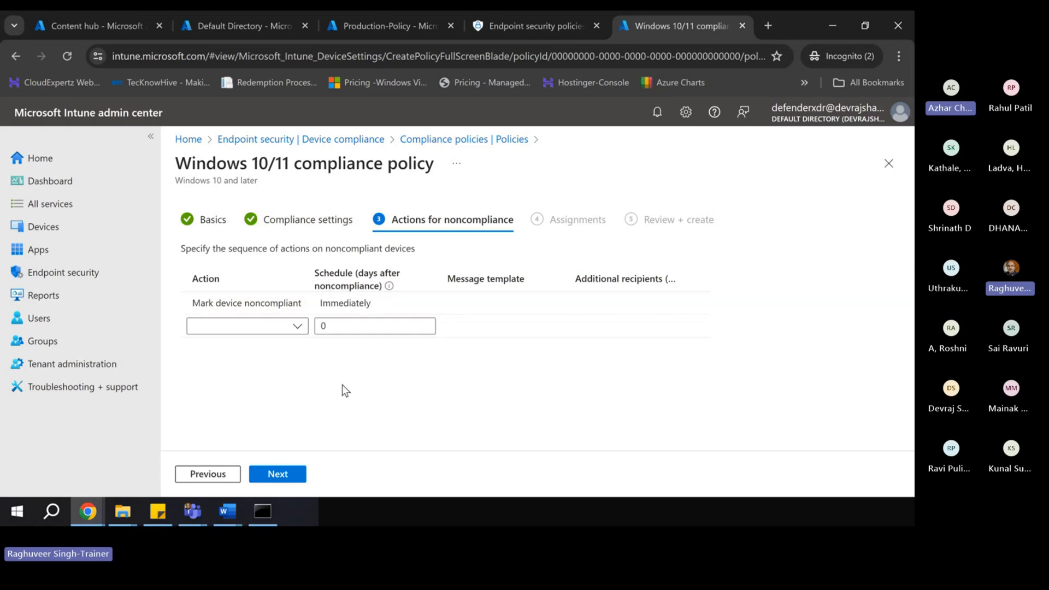
- Add 'Send email to end user' and 'Add device to retire list' noncompliance actions
left_click(363, 302)
left_click(297, 326)
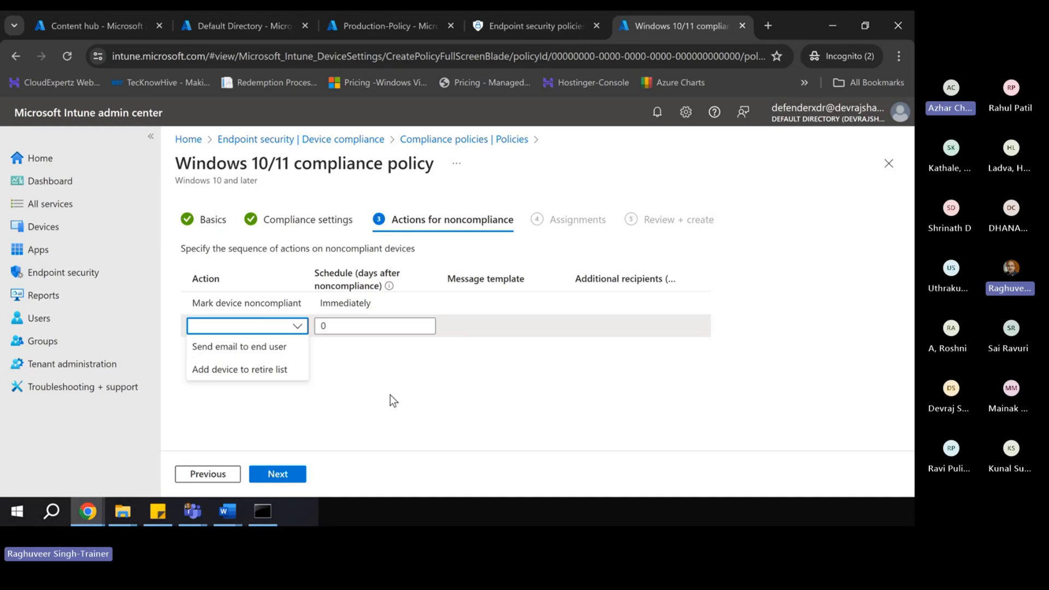
left_click(235, 349)
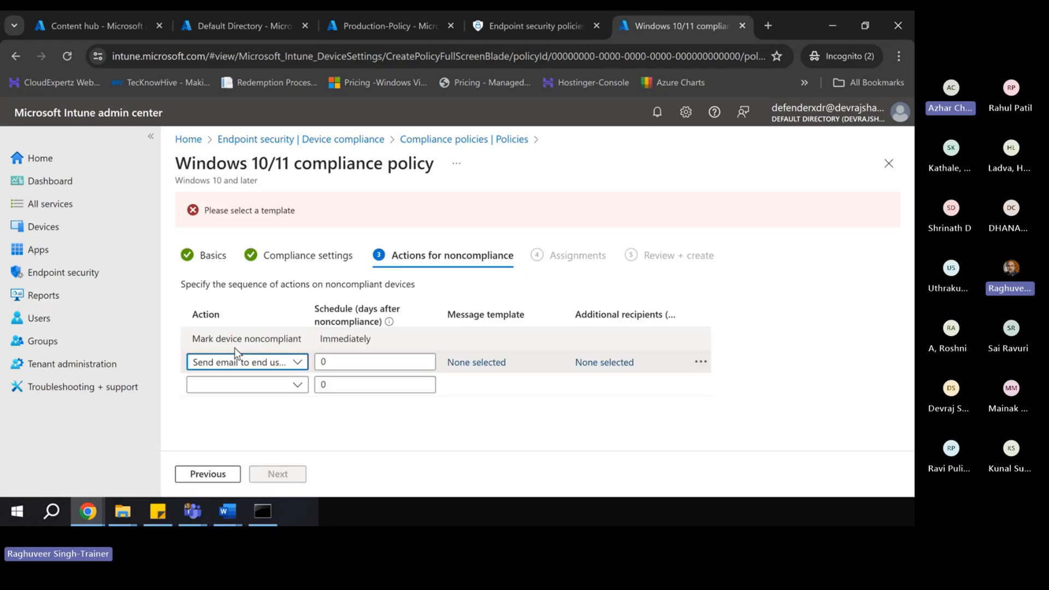
left_click(362, 362)
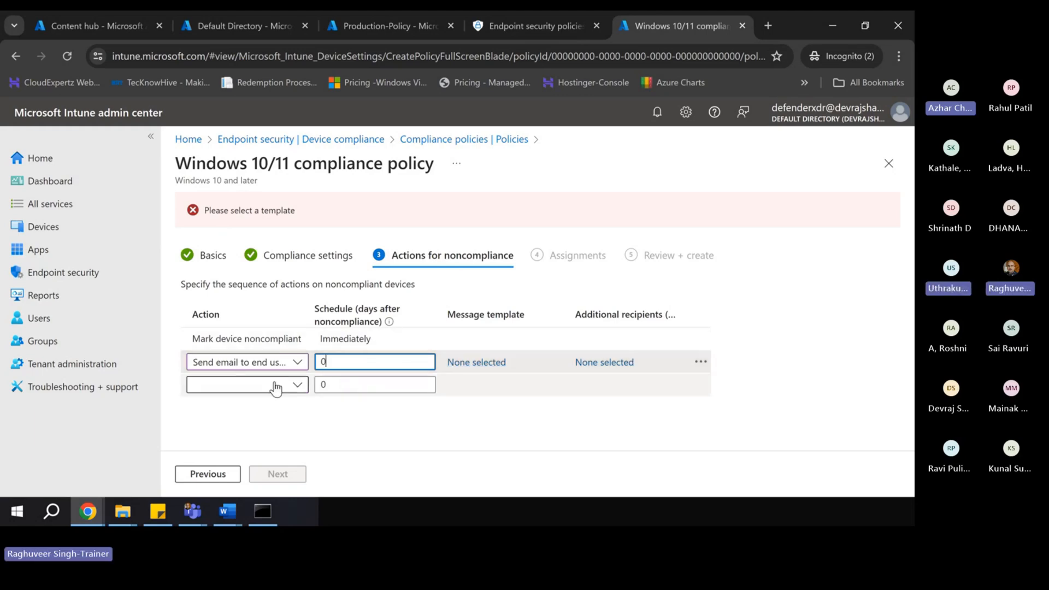
left_click(251, 388)
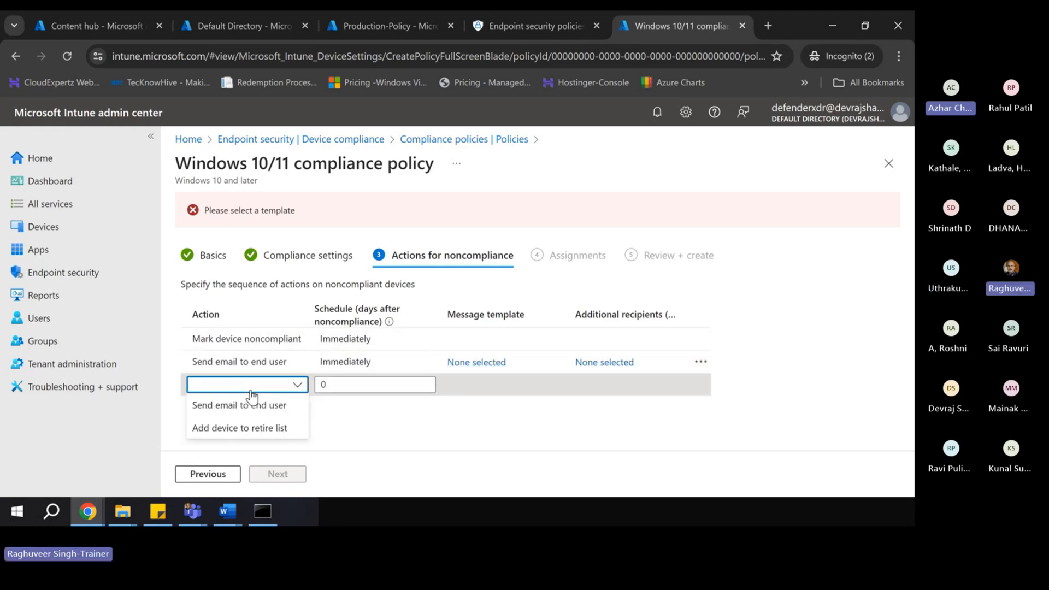
left_click(223, 429)
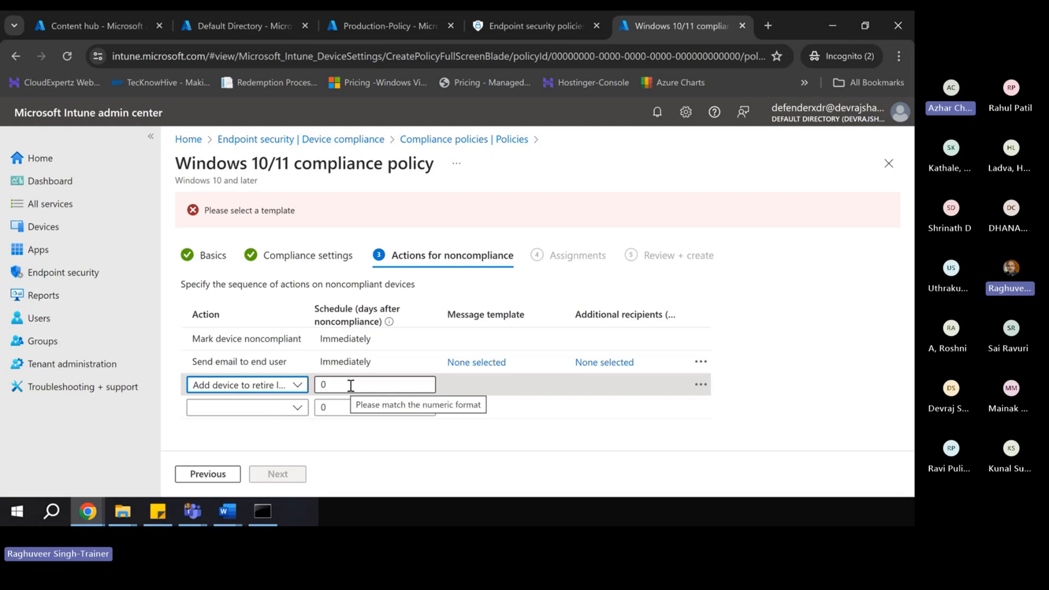
left_click(296, 389)
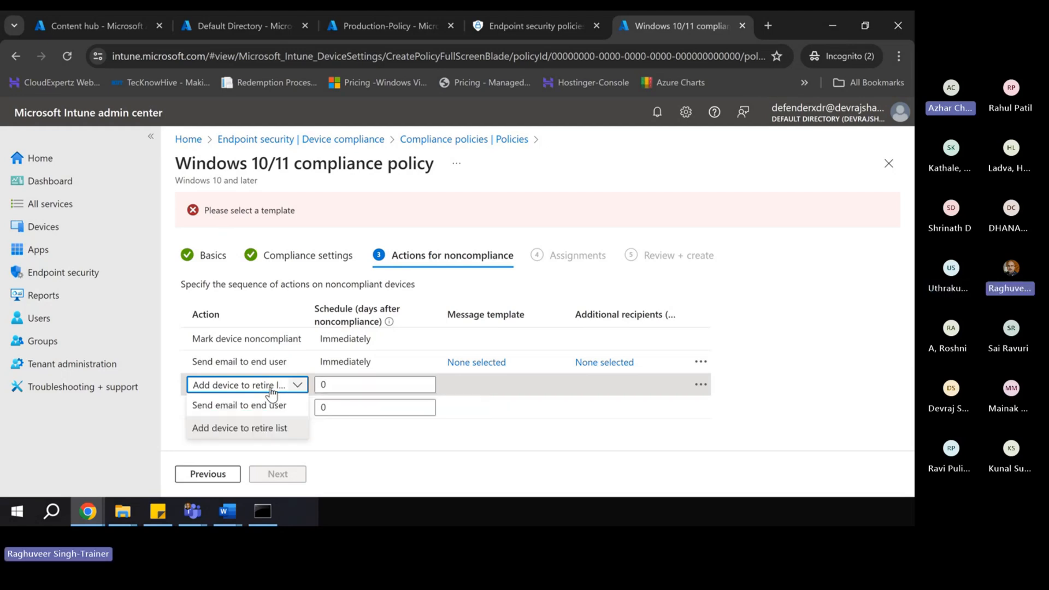
left_click(354, 439)
- Delete the retire and email actions, keeping only Mark device noncompliant, and continue
left_click(700, 388)
left_click(733, 399)
left_click(699, 361)
left_click(737, 377)
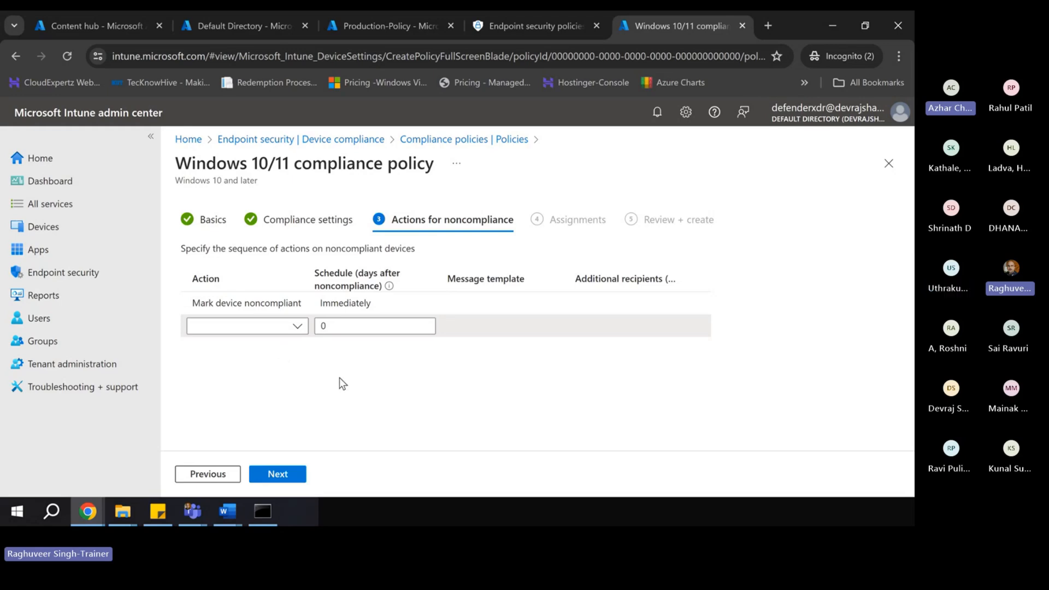
left_click(279, 475)
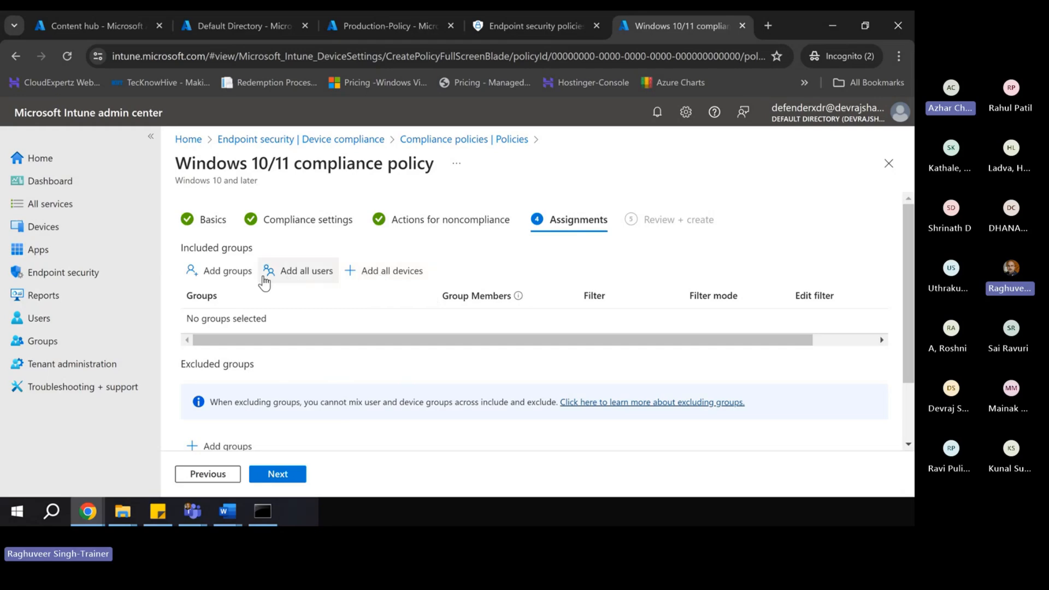
- Search for 'soc' and include the SOC group (4 devices) in the assignment
left_click(218, 275)
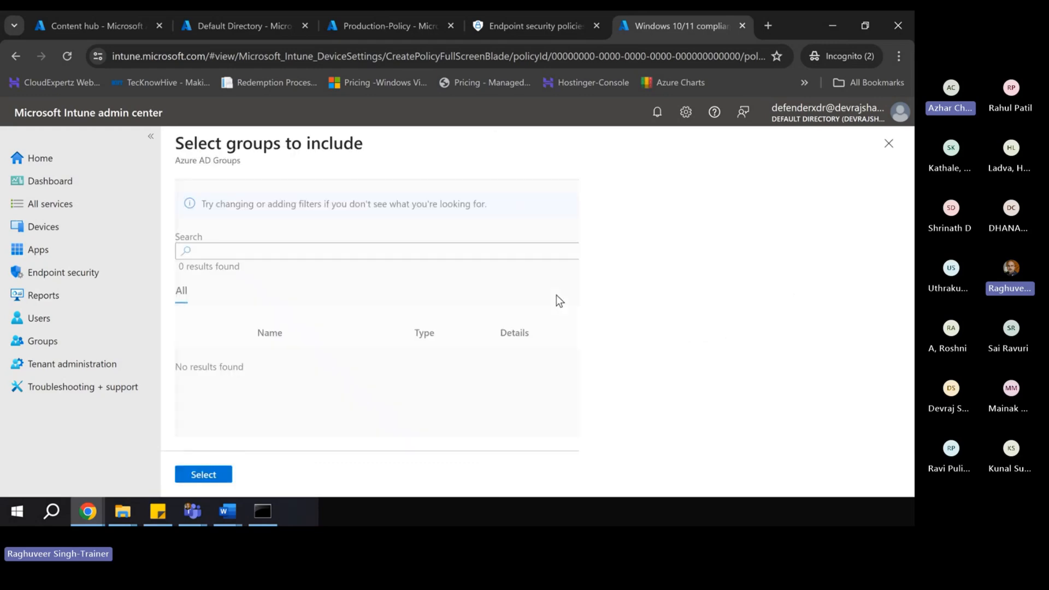
left_click(244, 252)
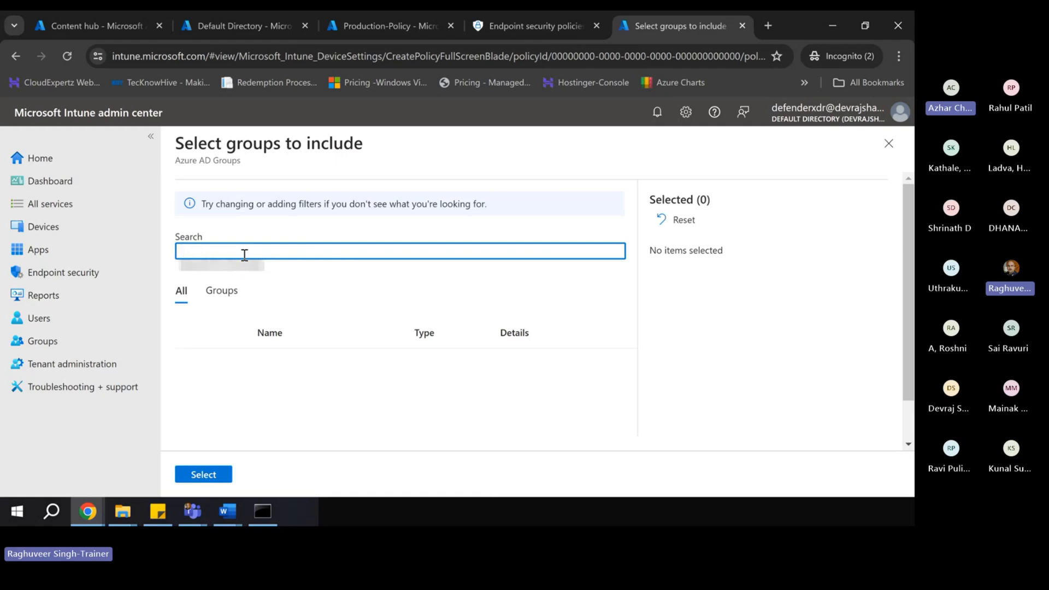
type("soc")
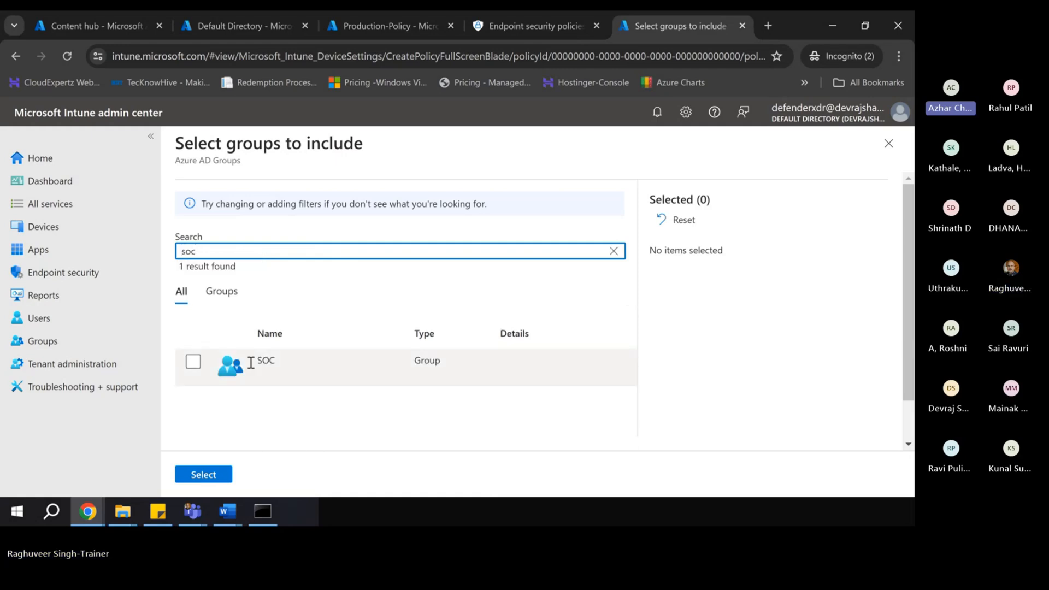
left_click(194, 362)
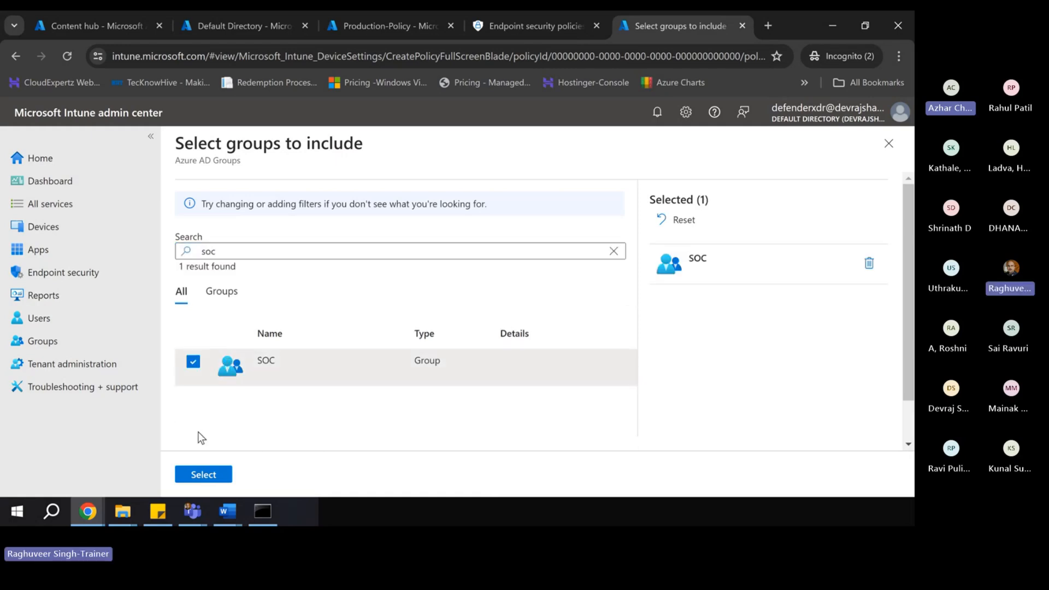
left_click(195, 474)
scroll(411, 266, "down", 2)
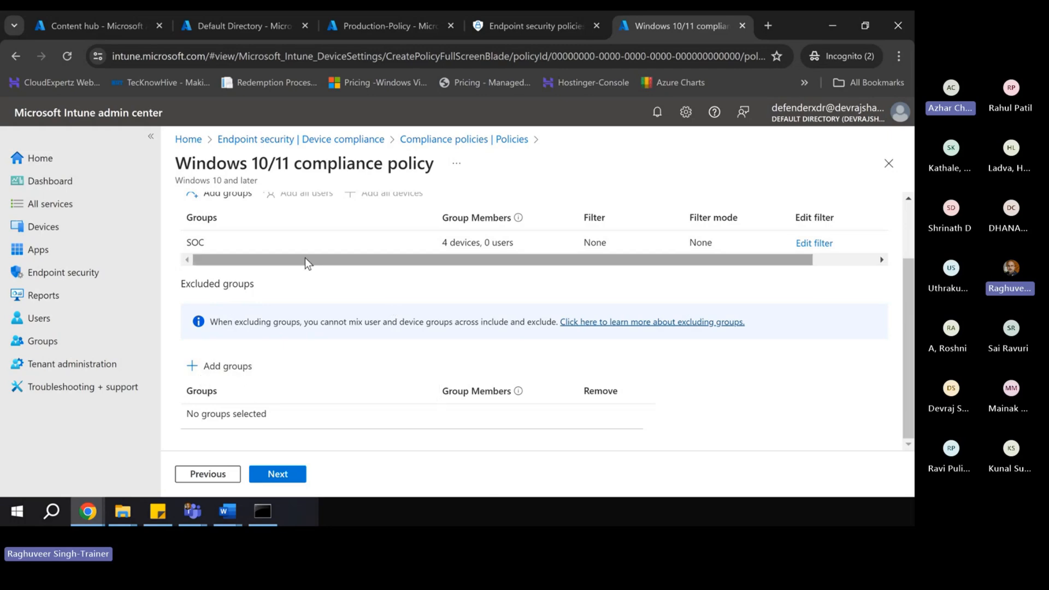
- Review the summary and create the Windows Clients & Server Compliance Policy
left_click(276, 474)
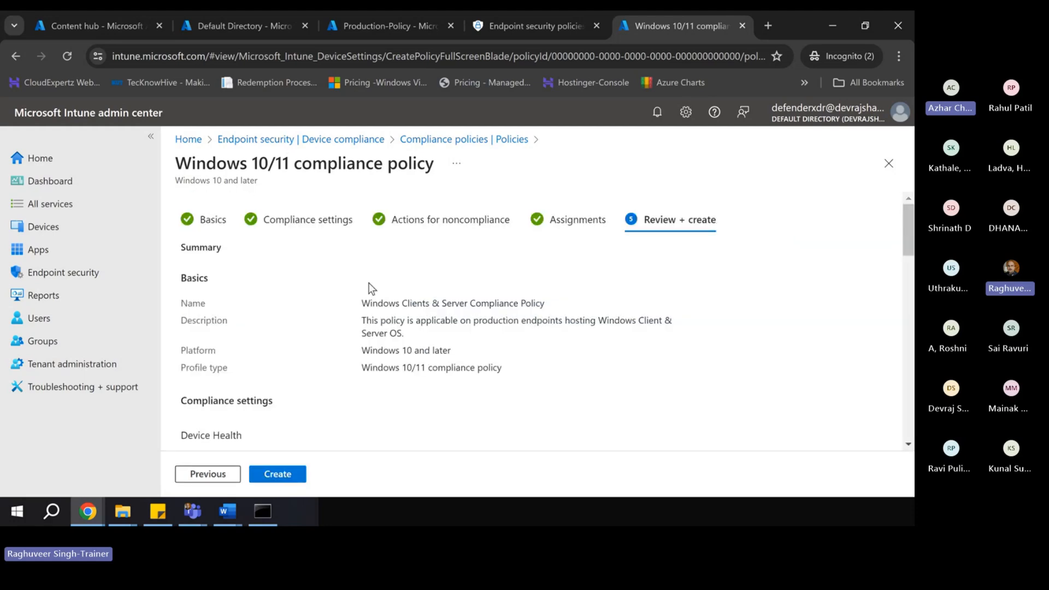
scroll(329, 355, "down", 10)
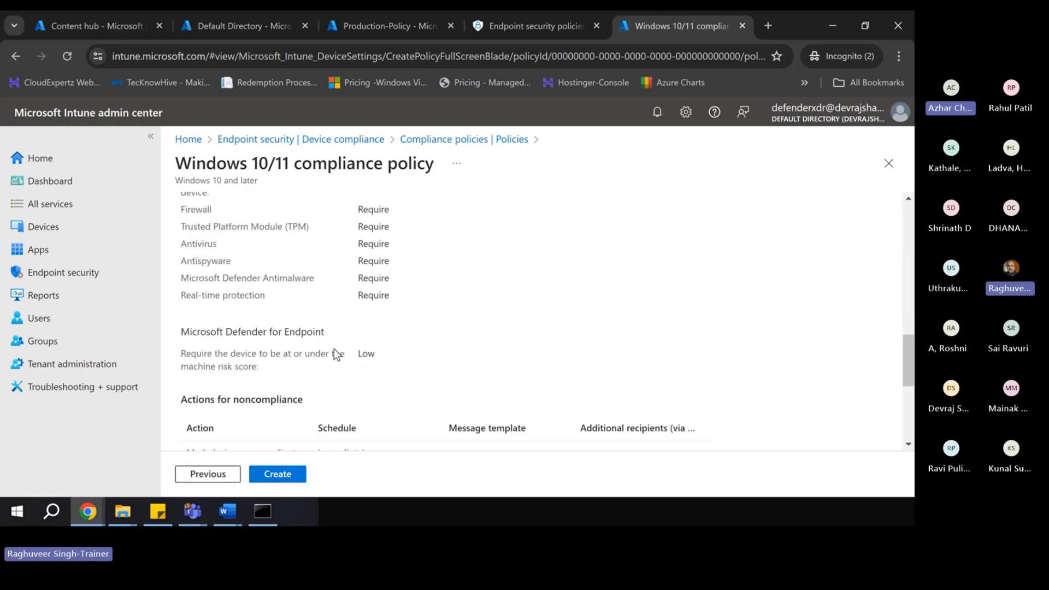
scroll(323, 410, "down", 4)
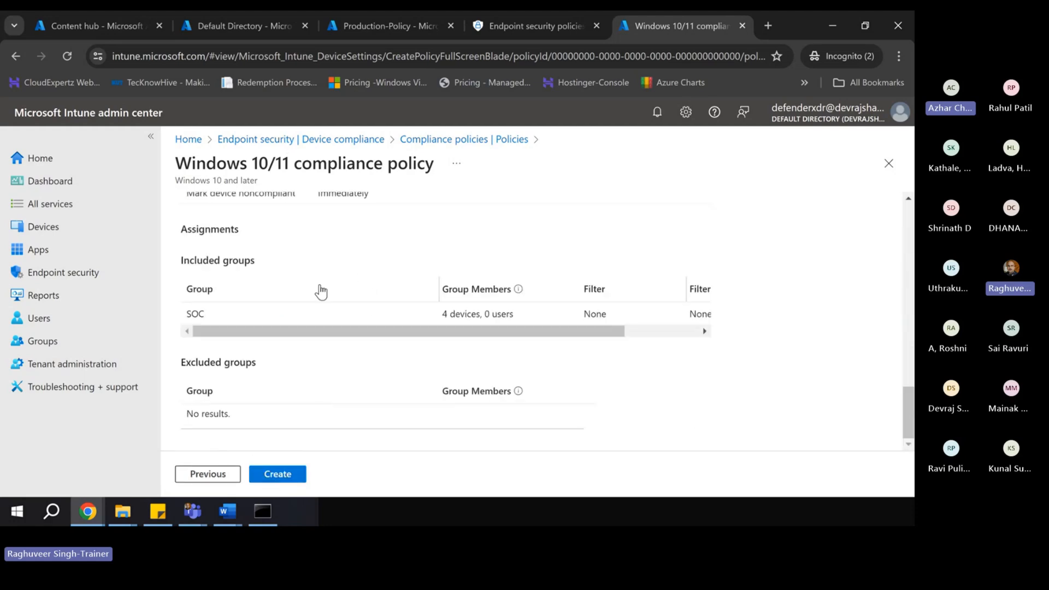
left_click(280, 477)
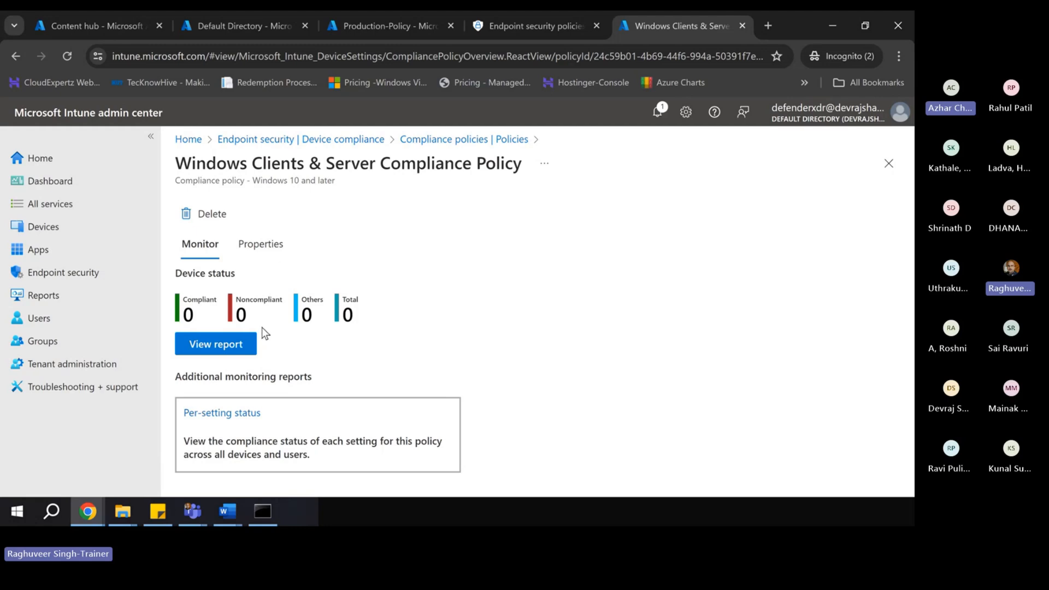
- Open Endpoint security's Device compliance list showing the single Windows compliance policy
left_click(334, 141)
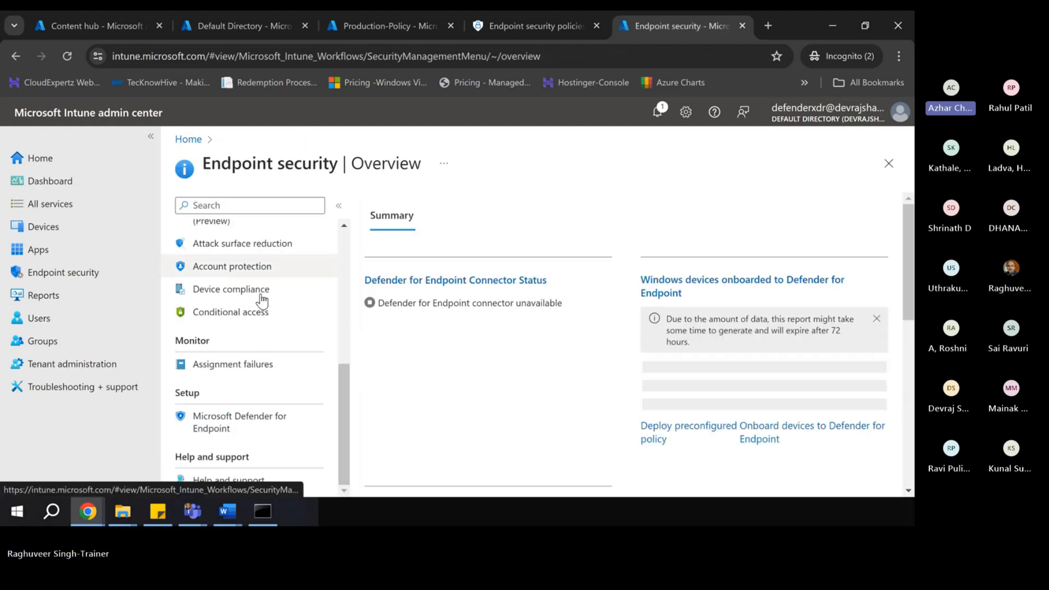
scroll(489, 351, "down", 5)
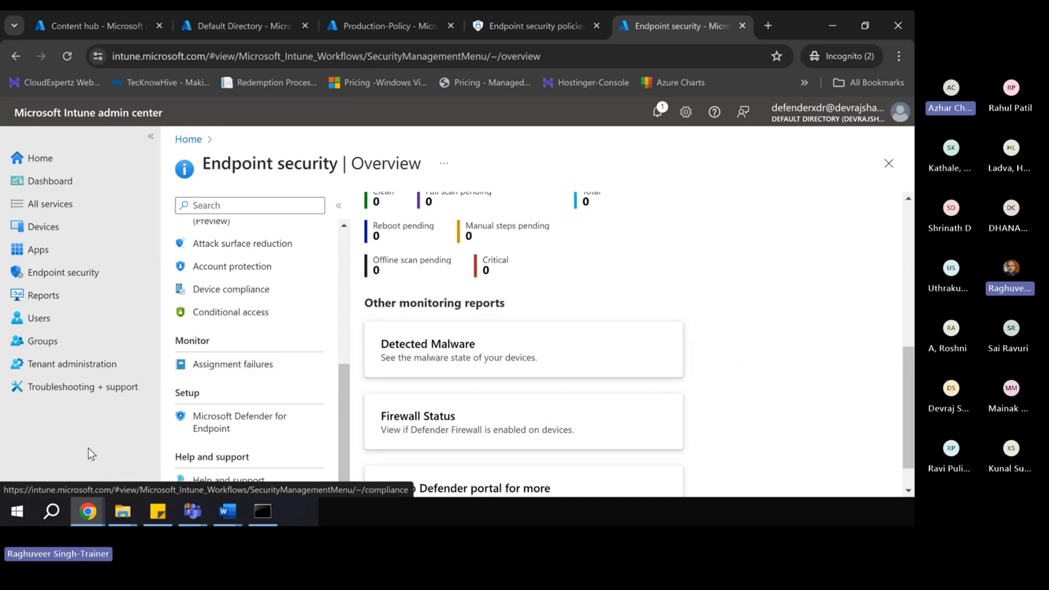
left_click(108, 273)
scroll(248, 354, "down", 5)
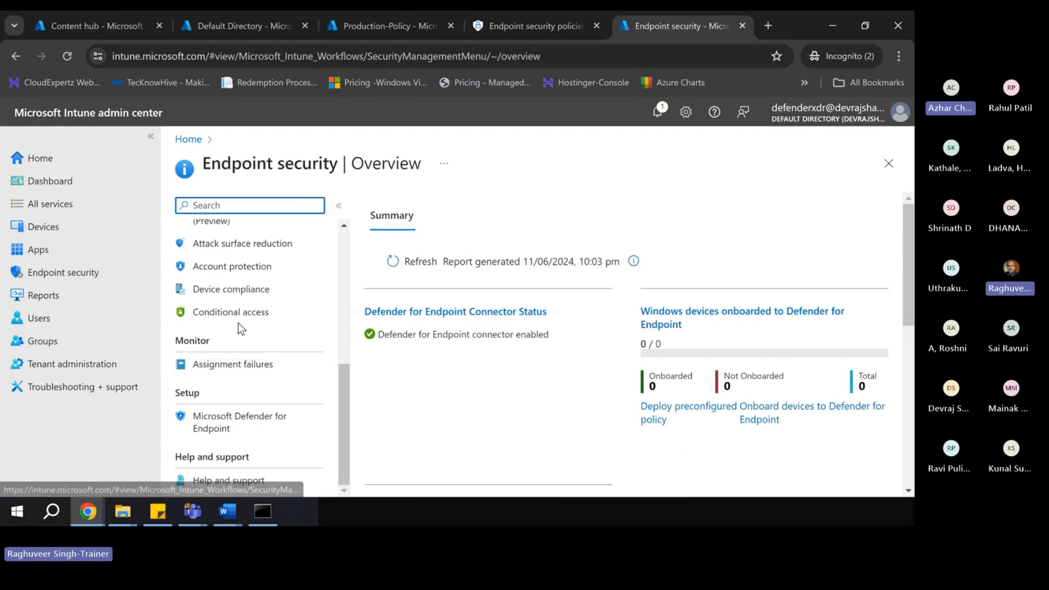
left_click(239, 298)
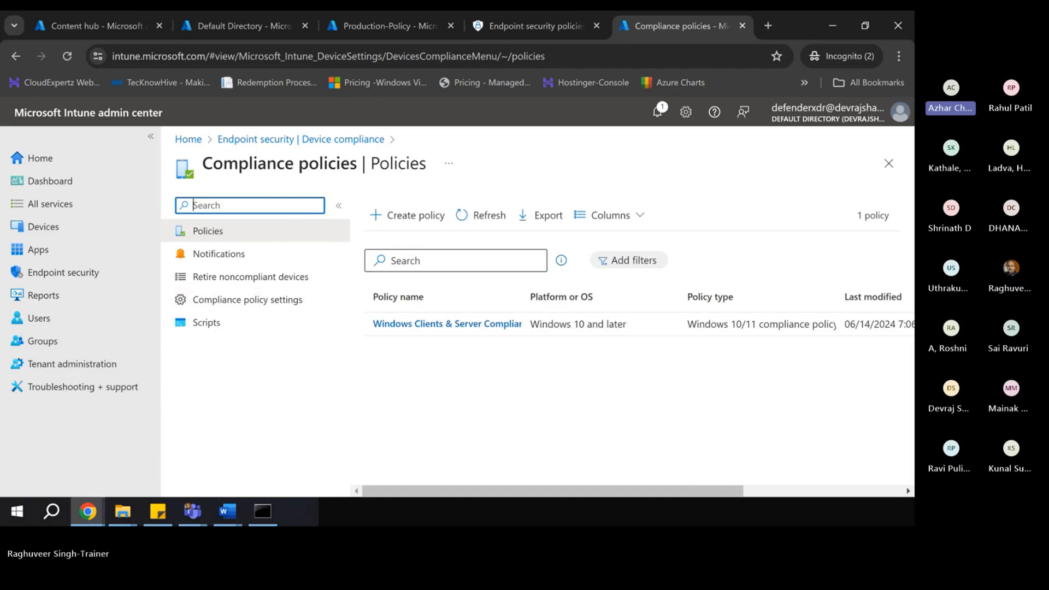
key("alt+Tab")
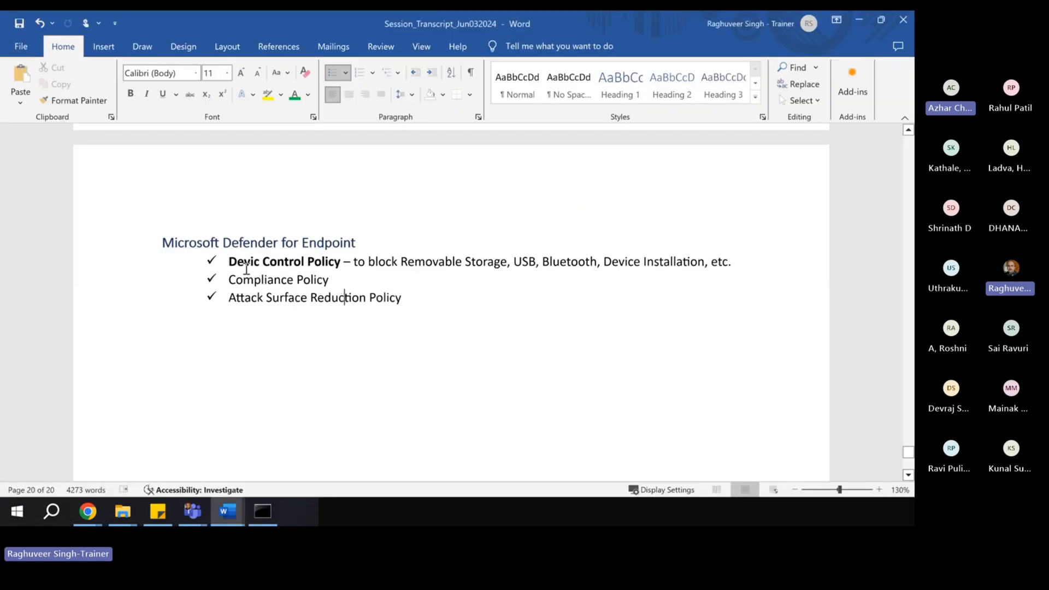
- Rewrite the second bullet as 'Device Compliance Policy' with OS Version, Configuration, MDE Risk Score, etc
left_click(339, 277)
type("- Dev")
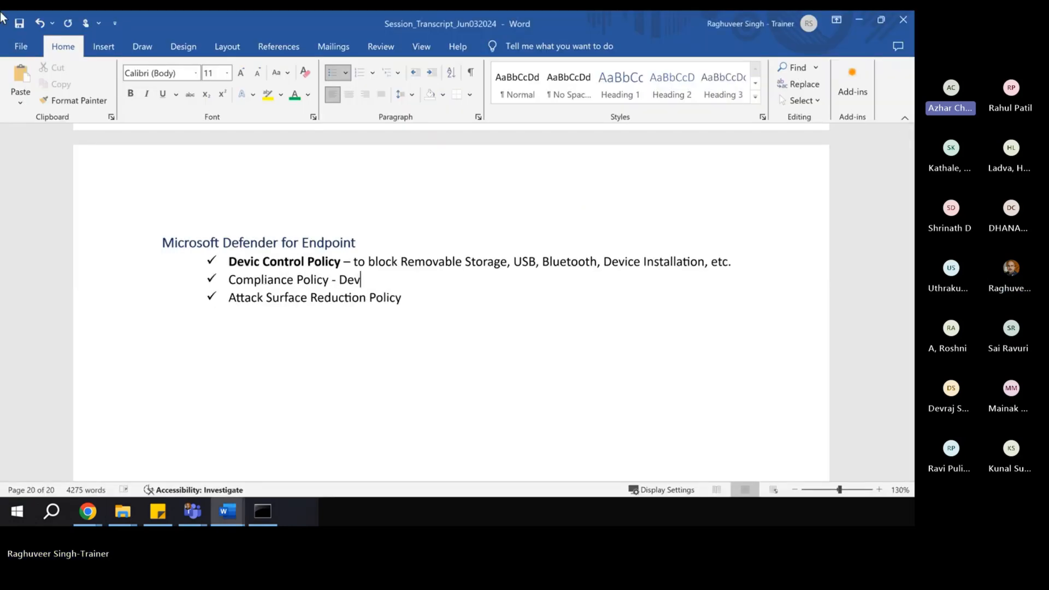
left_click(227, 287)
type("Devic")
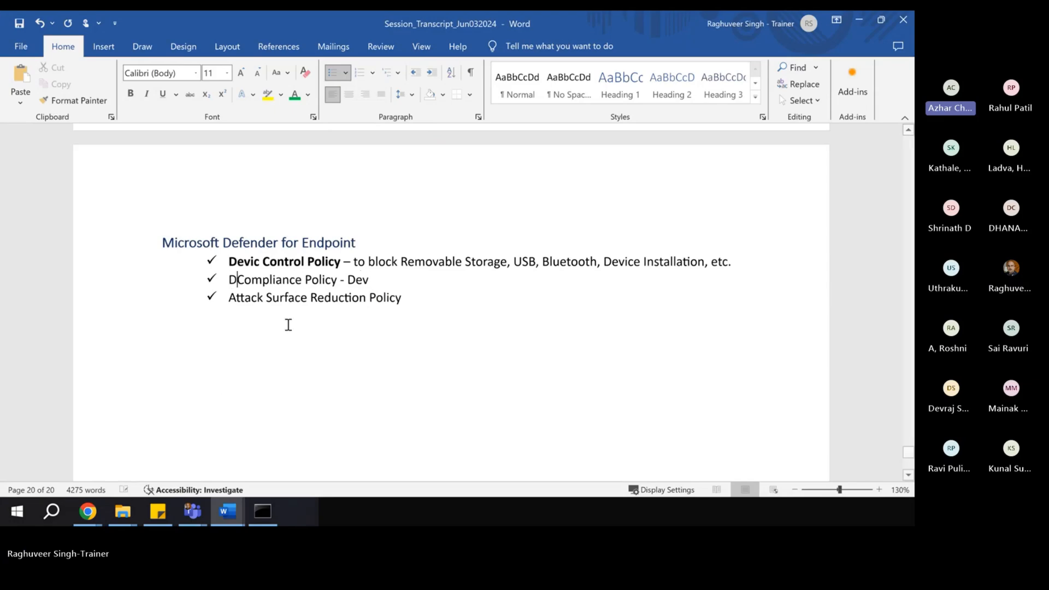
type("e")
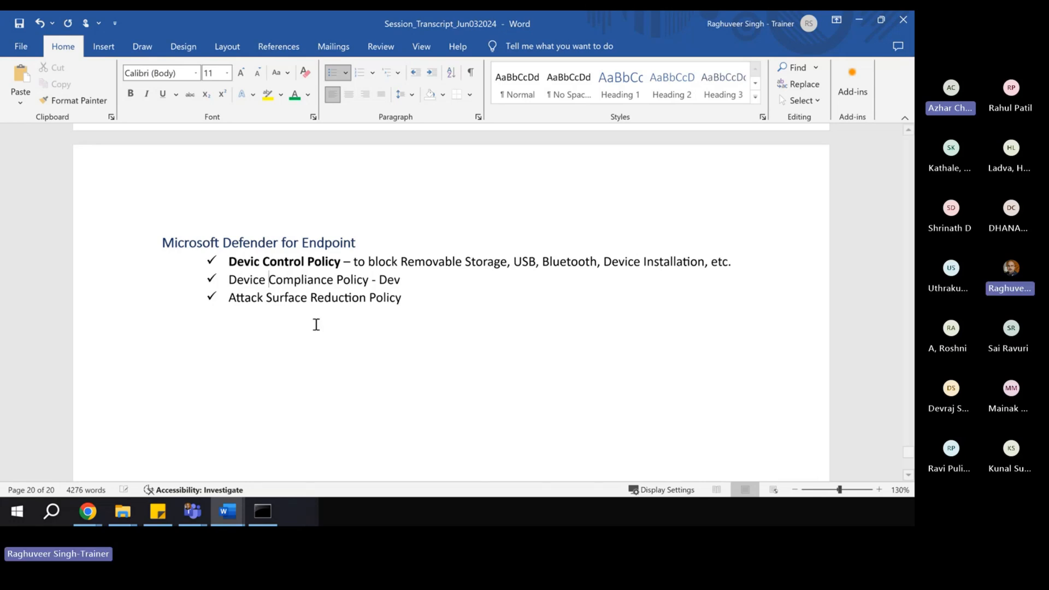
left_click(422, 281)
key("BackSpace")
key("BackSpace")
key("BackSpace")
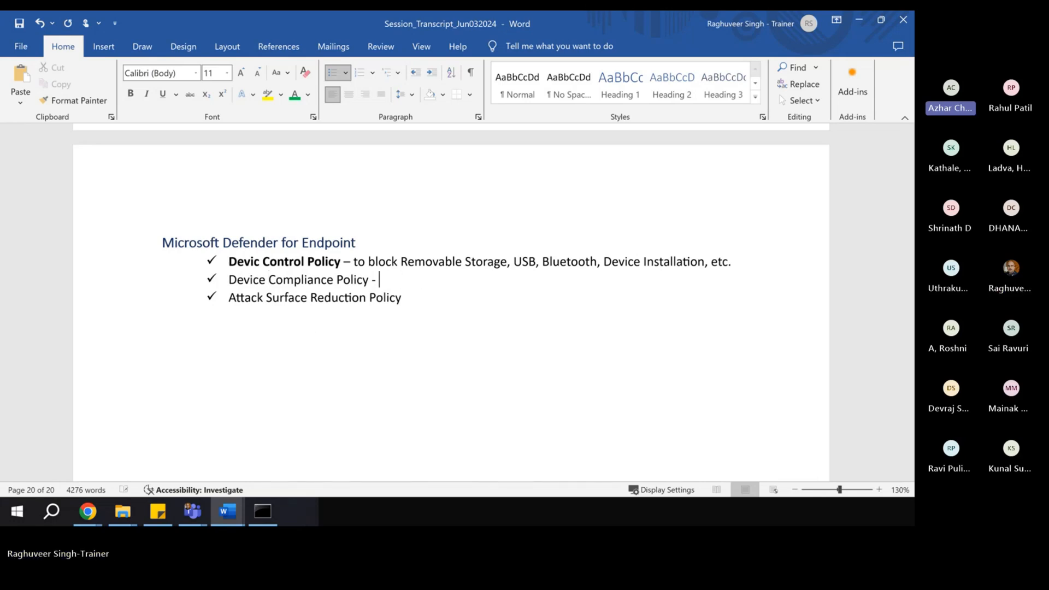
type("OSV")
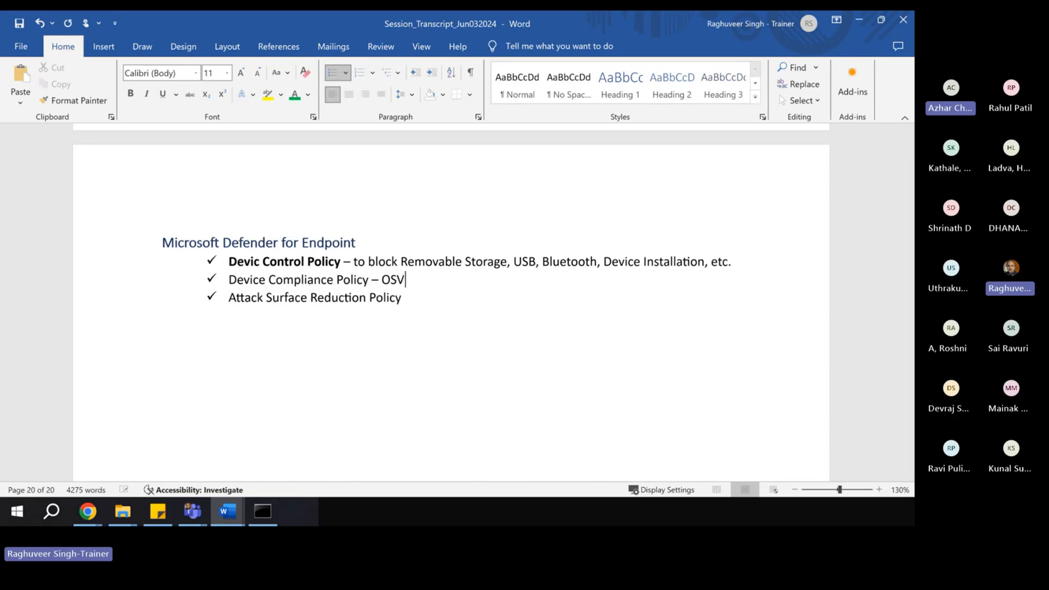
key("BackSpace")
type("Versio")
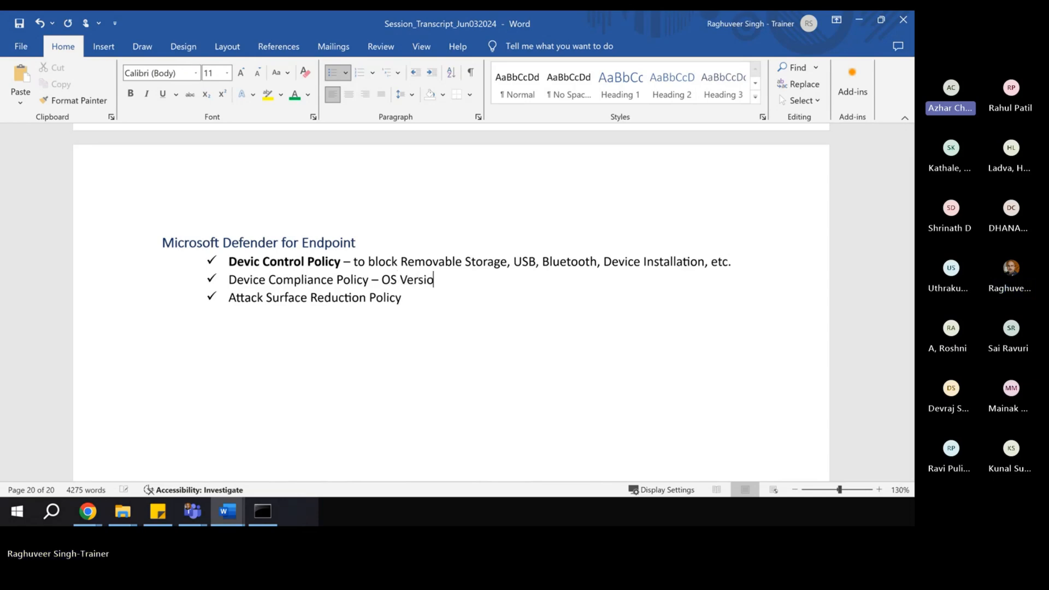
type("n, Con")
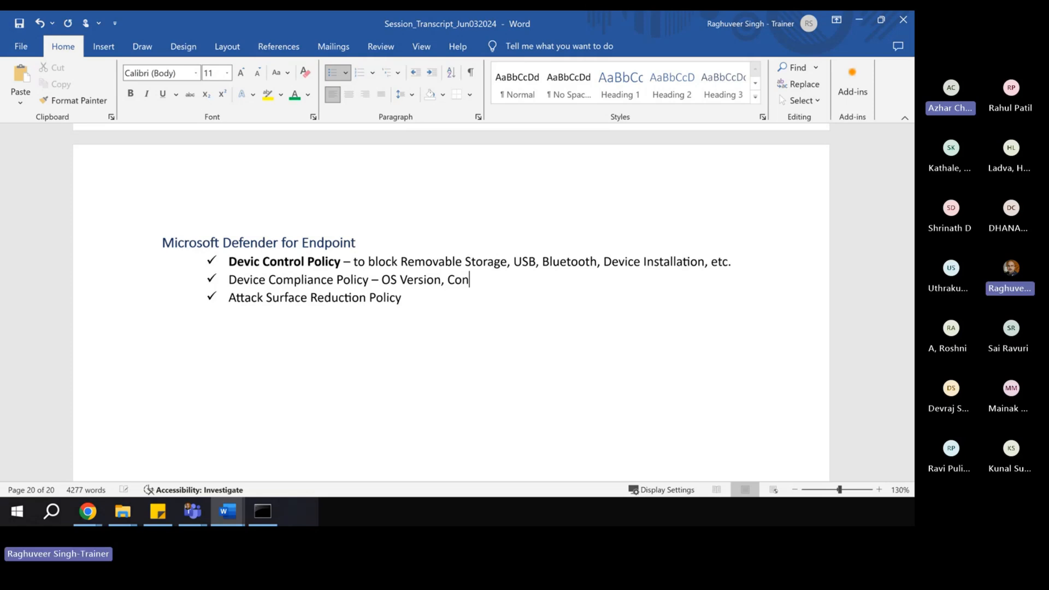
type("figuration, ")
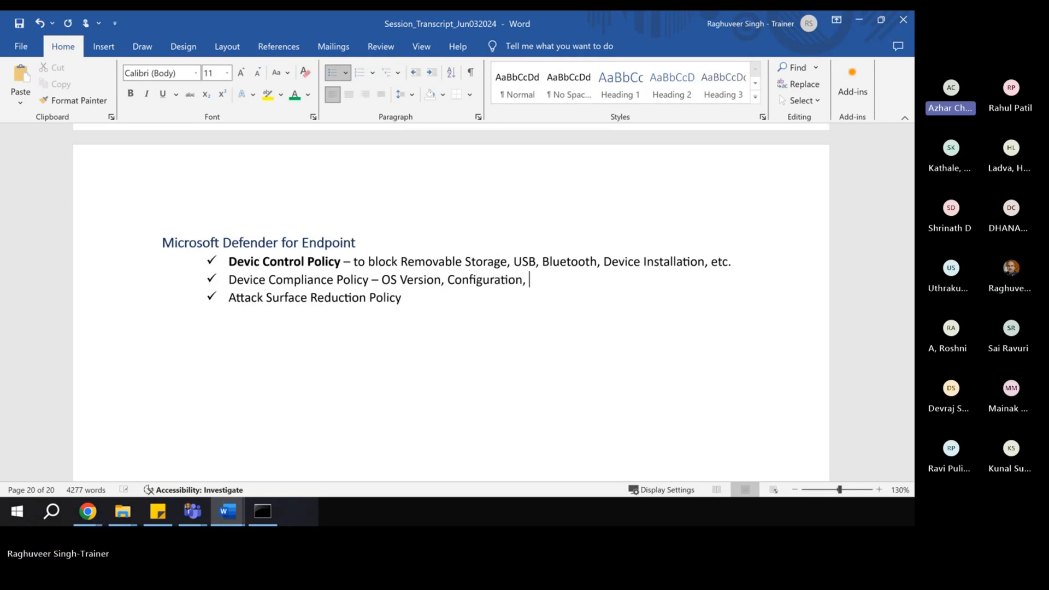
type("MDE")
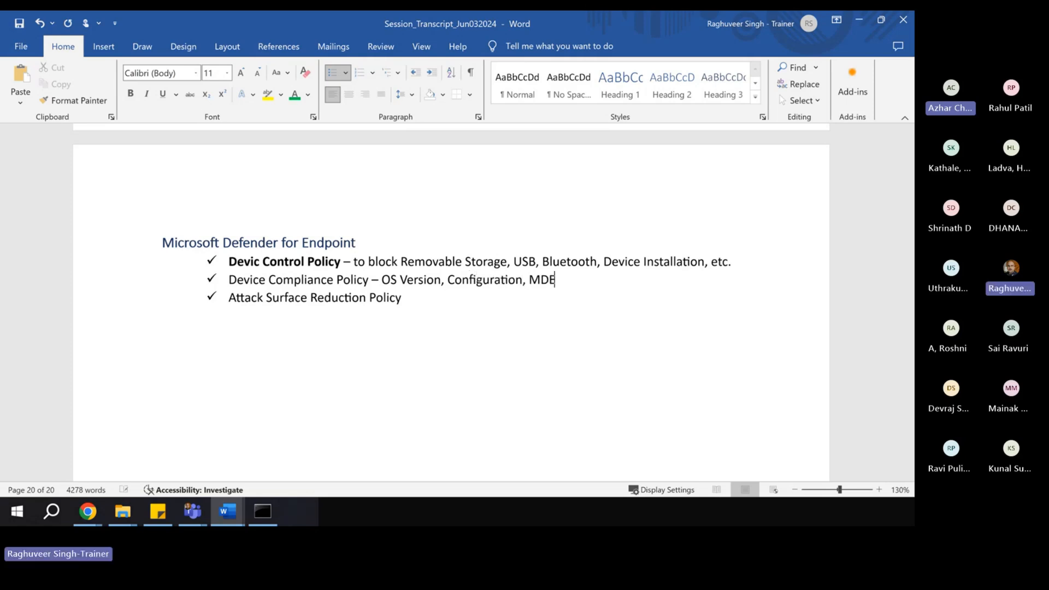
type(" Ver")
key("BackSpace")
key("BackSpace")
key("BackSpace")
type("Risk Scr")
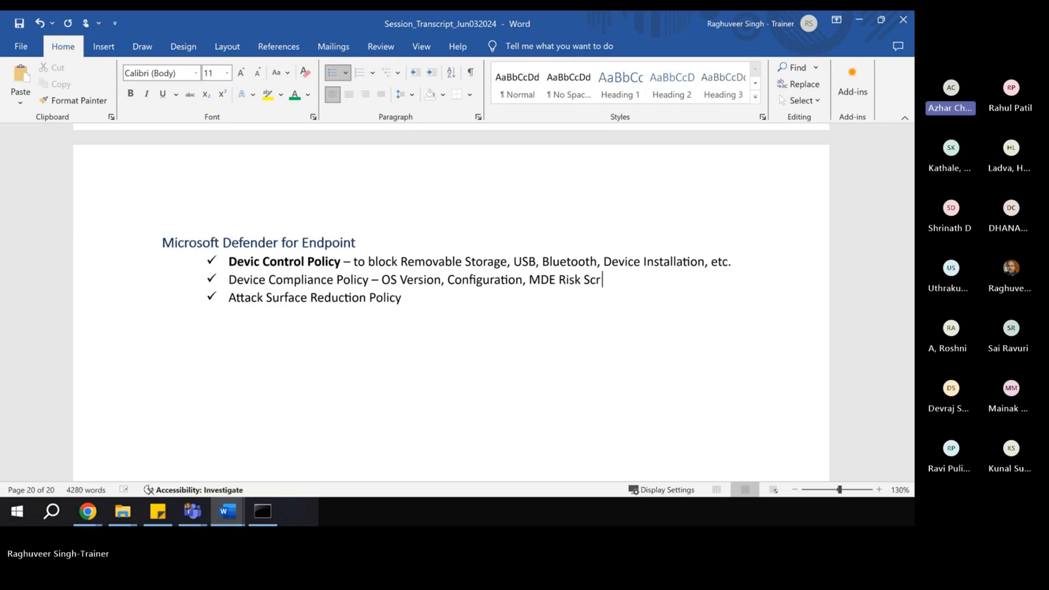
key("BackSpace")
type("ore, etc.")
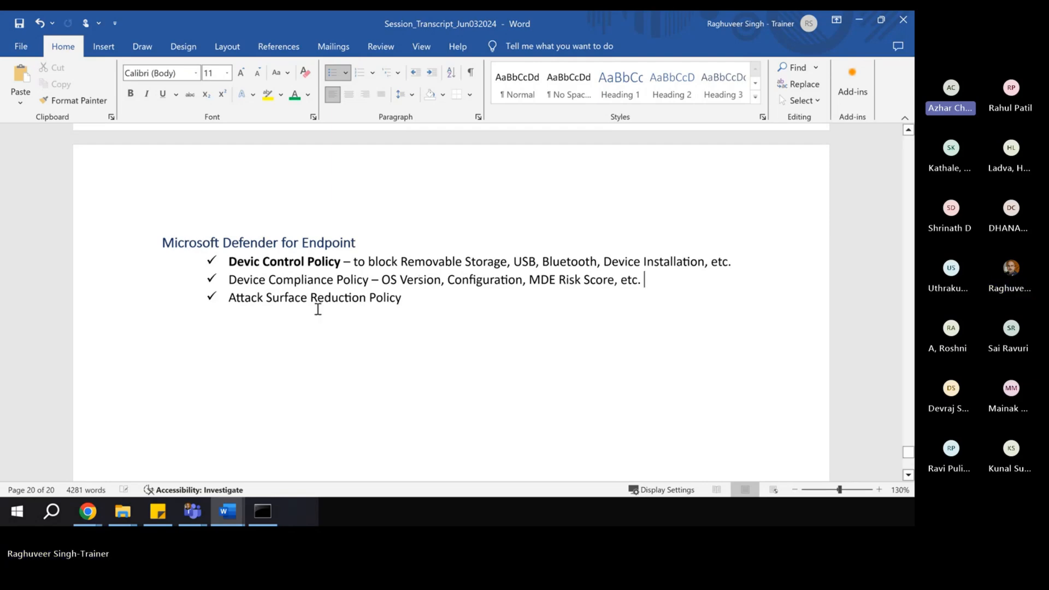
- Make the words 'Device Compliance Policy' bold
left_click_drag(229, 280, 371, 279)
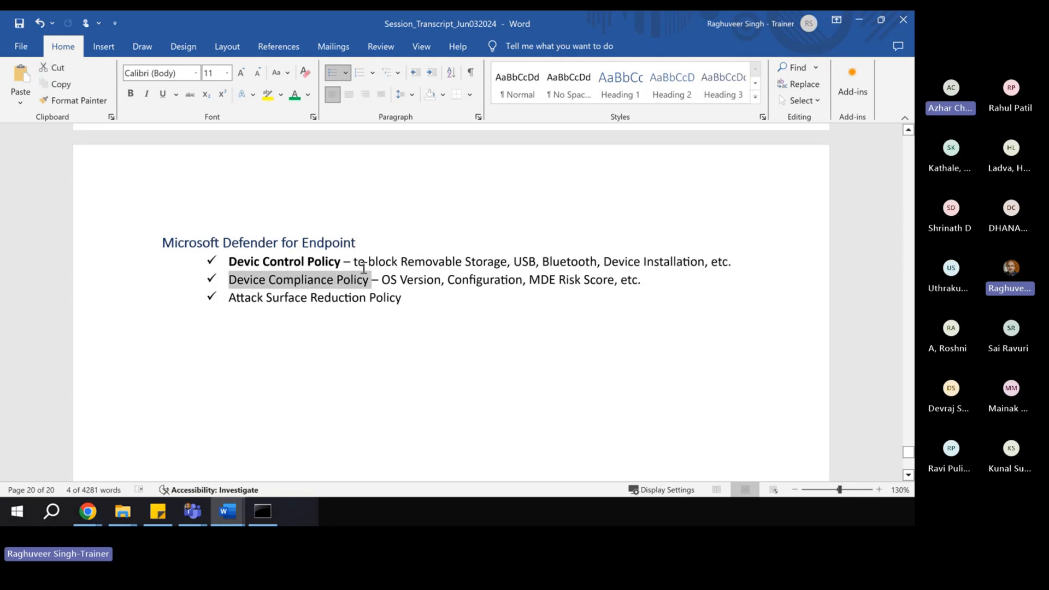
key("ctrl+b")
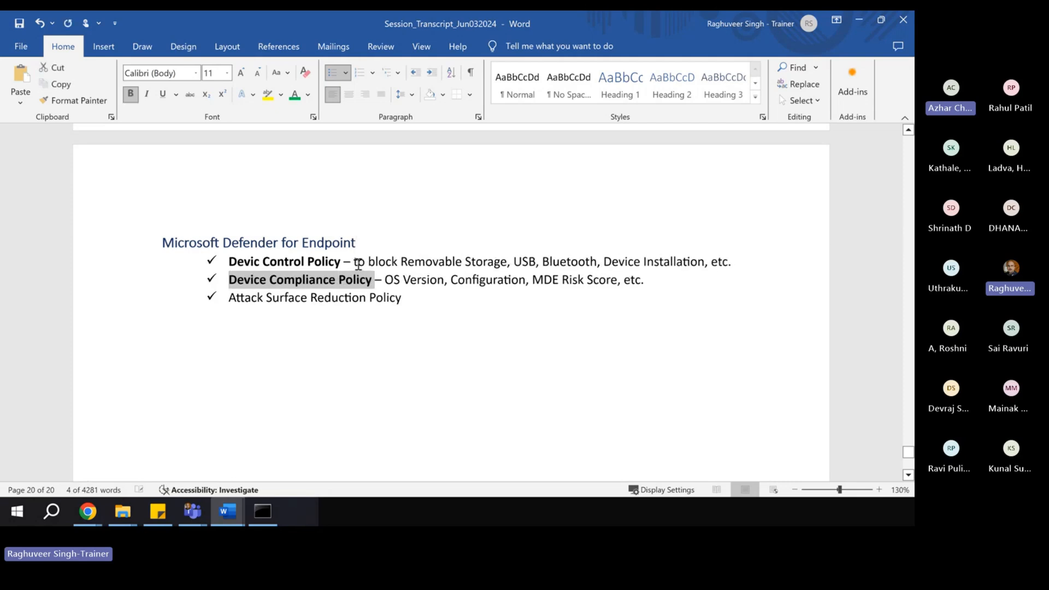
left_click(366, 348)
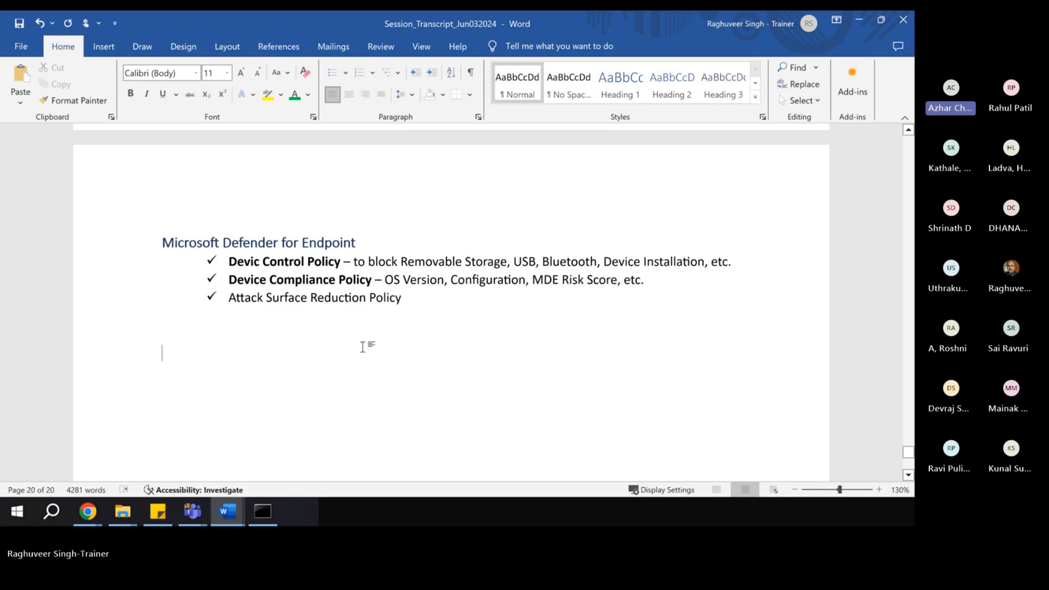
- Unbullet Attack Surface Reduction Policy and start a 'Tomorrow's' line above it
left_click(228, 300)
key("BackSpace")
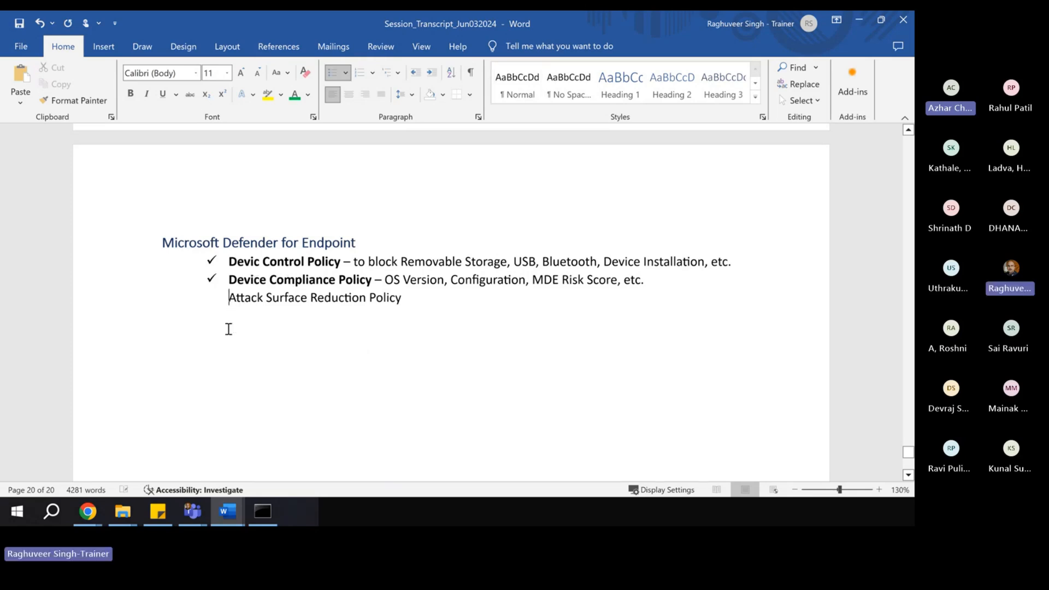
key("BackSpace")
key("BackSpace")
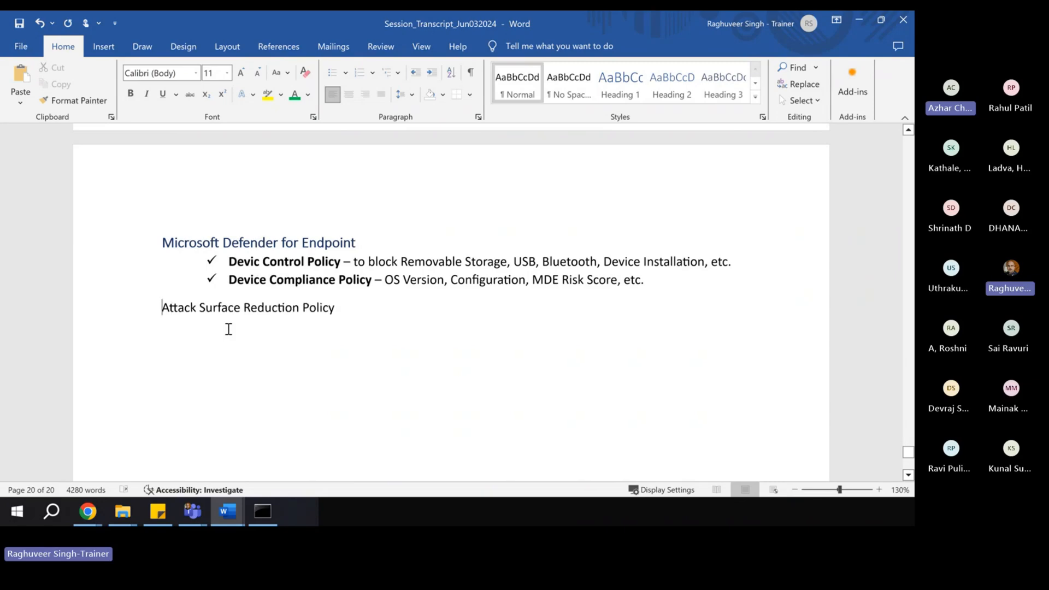
key("Return")
left_click(195, 308)
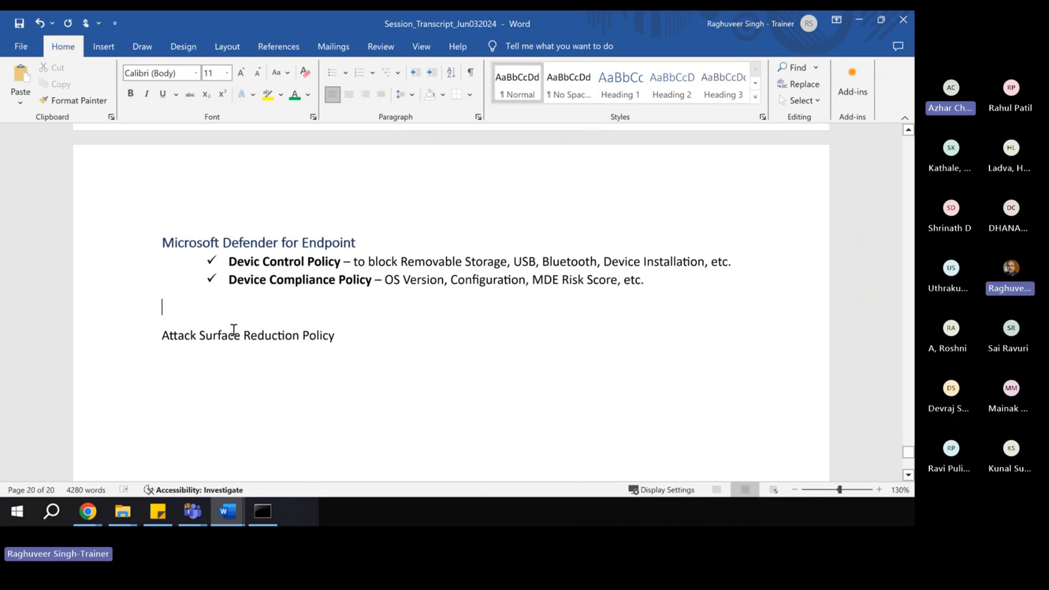
type("Tomorros'w")
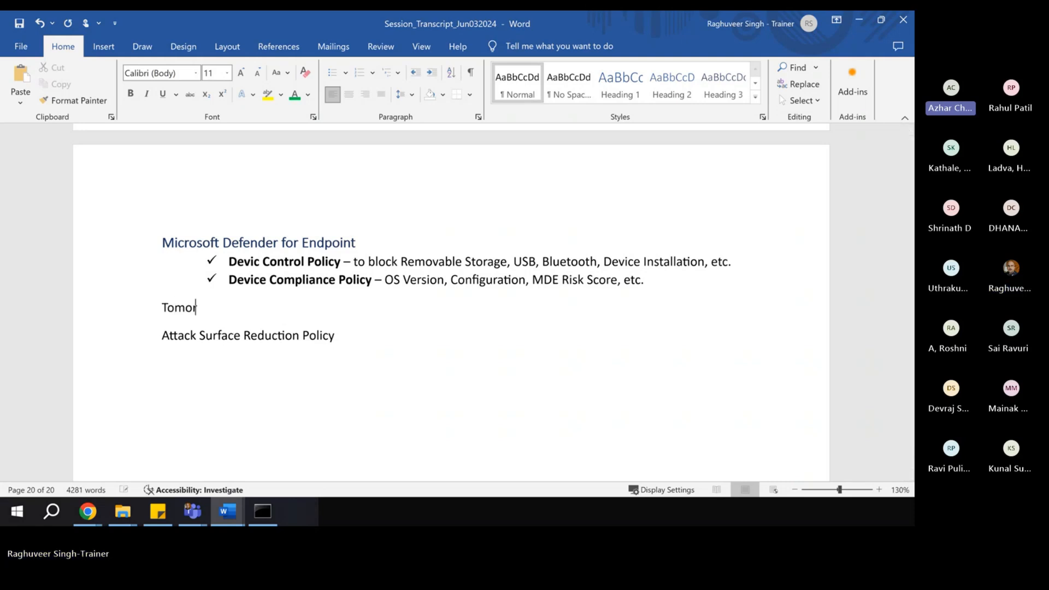
- Complete the line above the policy as 'Tomorrow's agenda:-', fixing the typos
key("BackSpace")
key("BackSpace")
key("BackSpace")
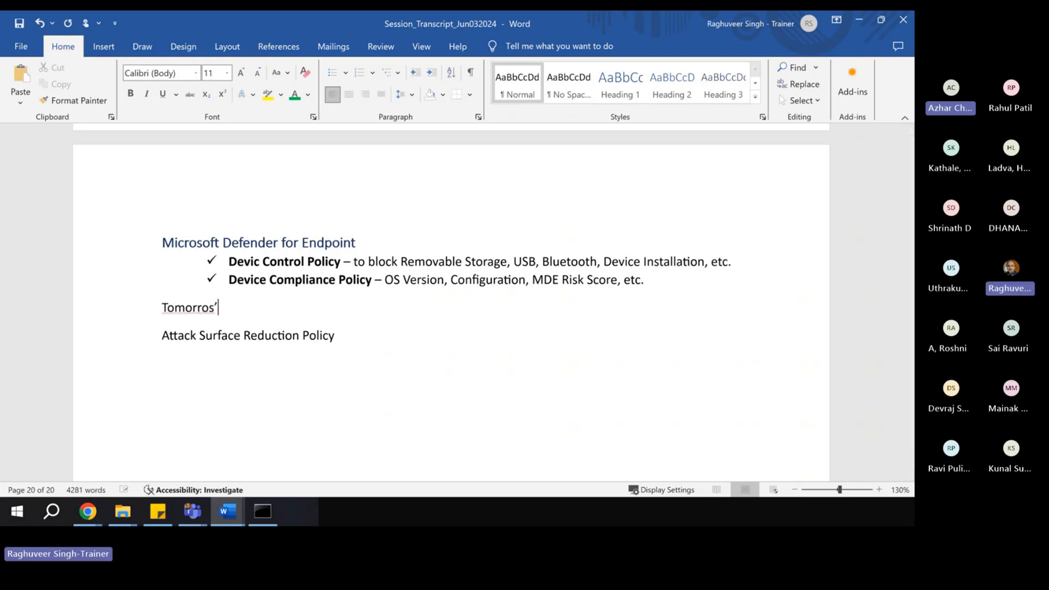
type("w's st")
key("BackSpace")
key("BackSpace")
type("agend")
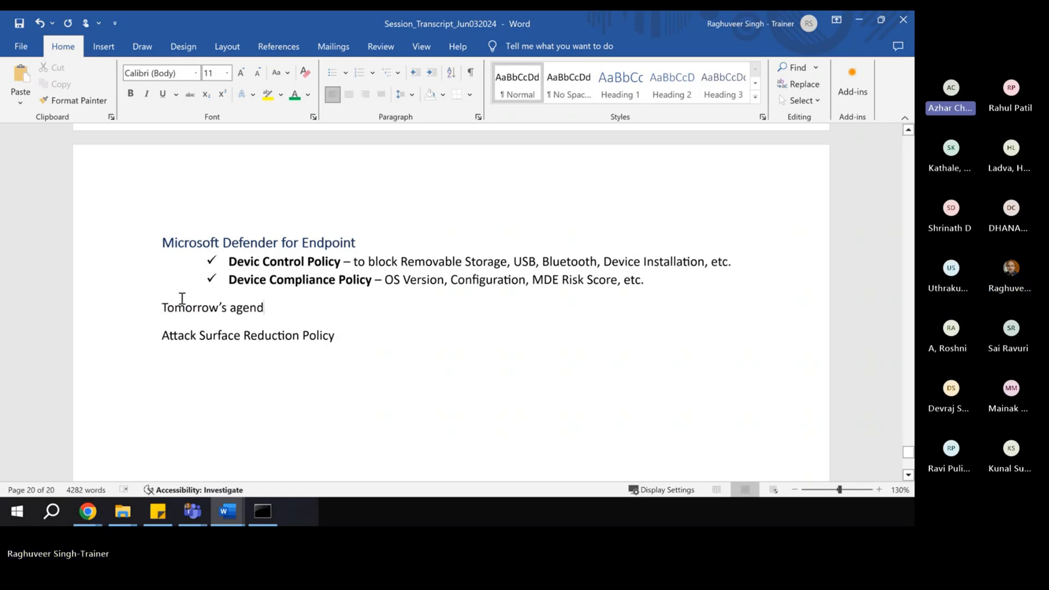
key("BackSpace")
key("BackSpace")
type("nda")
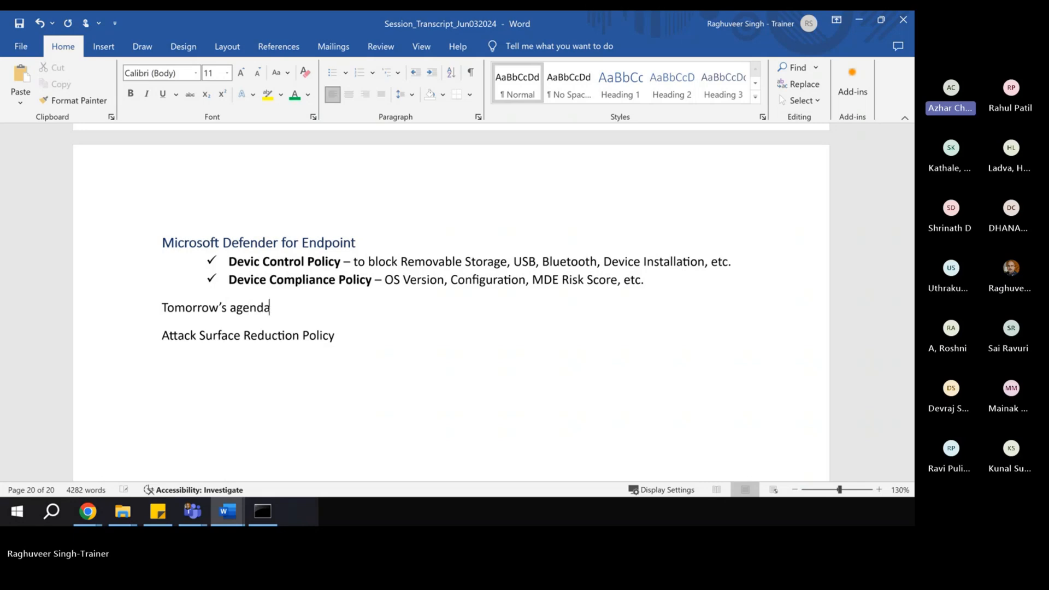
type(":=-")
key("BackSpace")
key("BackSpace")
key("BackSpace")
key("BackSpace")
type(":-")
left_click(175, 367)
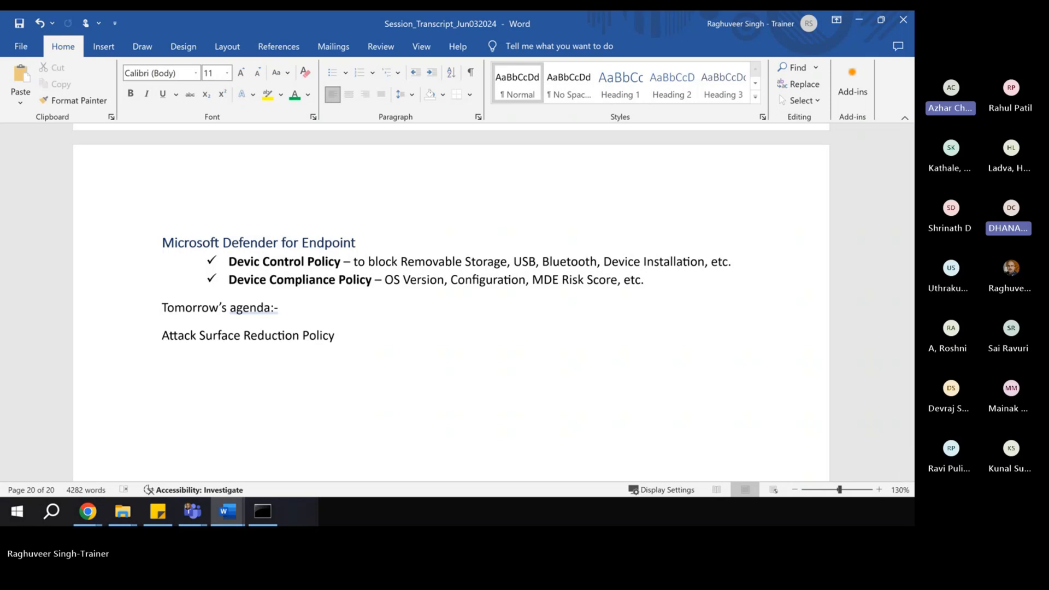
key("alt+Tab")
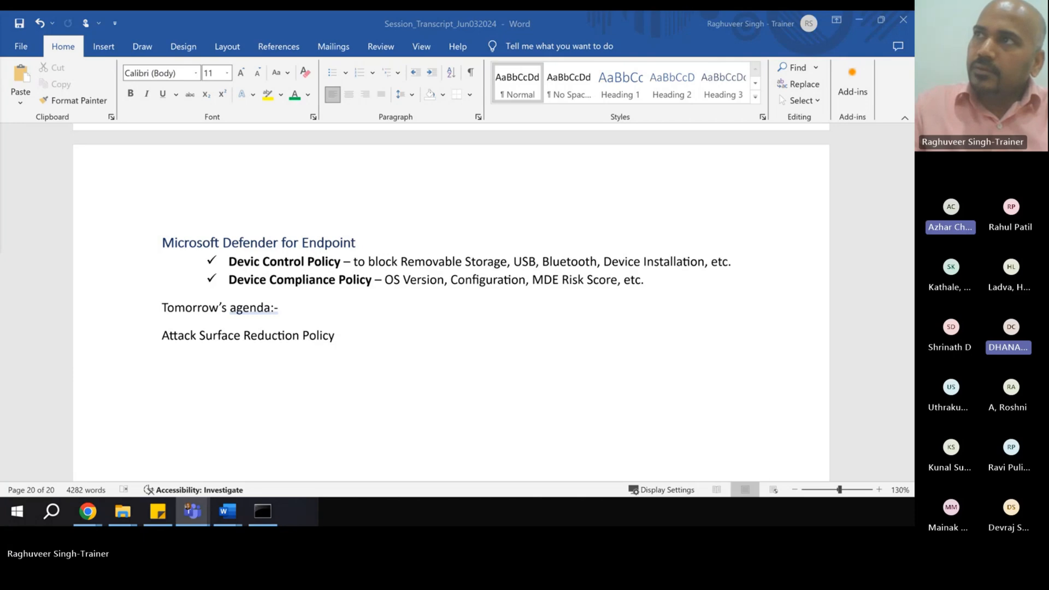
- Return to the Word notes at the Tomorrow's agenda line
left_click(275, 309)
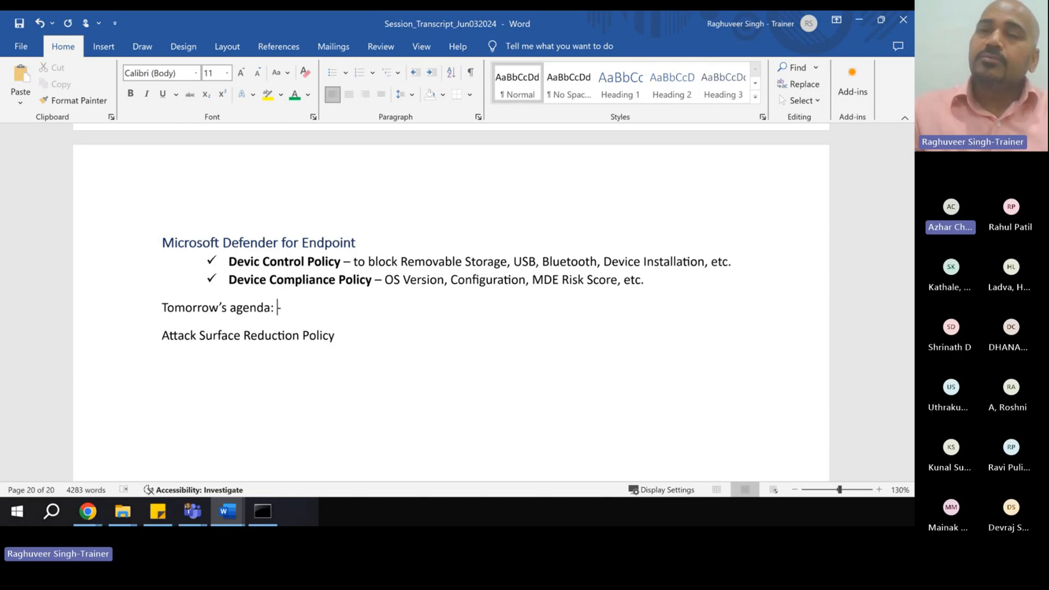
- Add a new paragraph below Attack Surface Reduction Policy, where stray text 'LSDOU' gets typed
left_click(378, 338)
key("Return")
key("Return")
type("LSDOU")
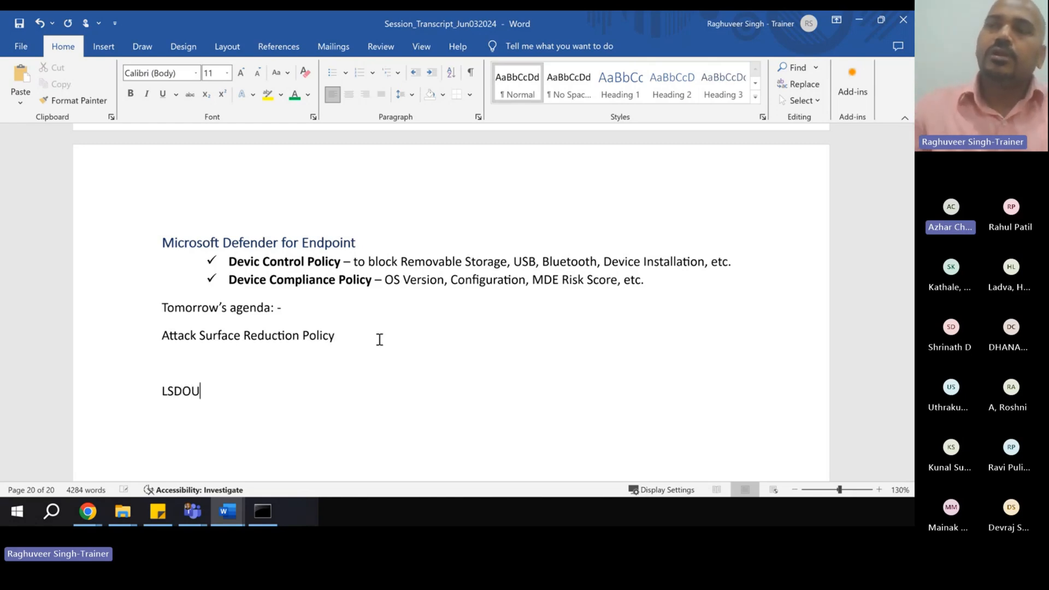
- Delete the stray LSDOU text, leaving one empty line under the agenda item
double_click(166, 394)
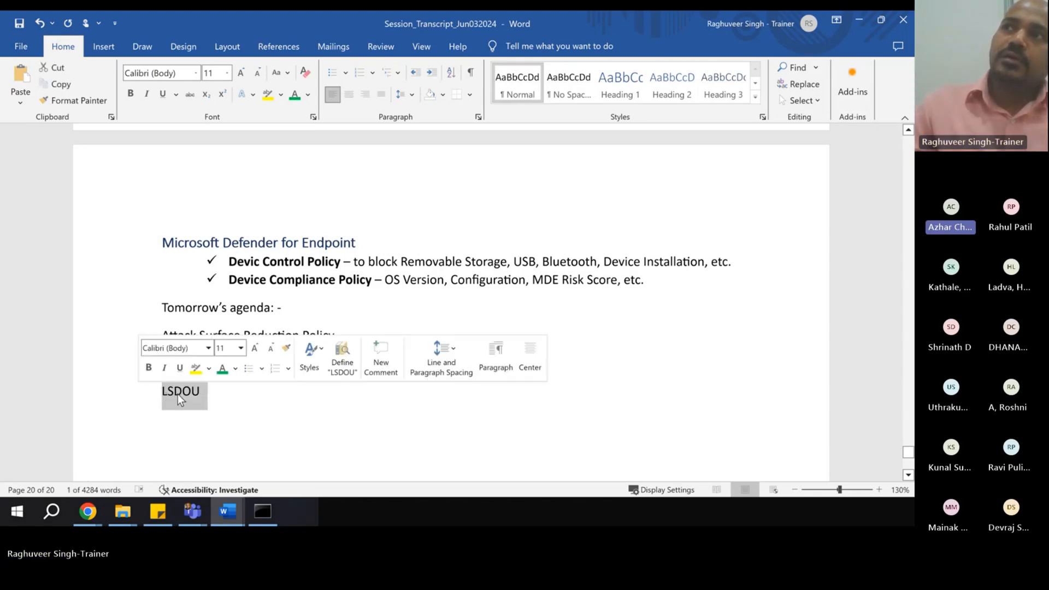
left_click(195, 392)
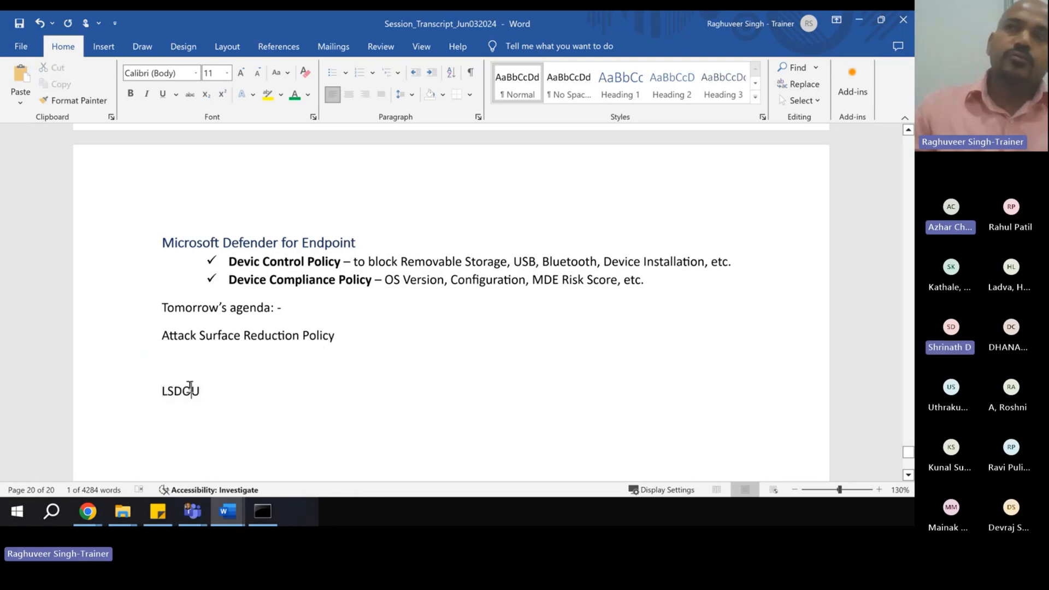
left_click_drag(160, 390, 210, 390)
left_click(184, 391)
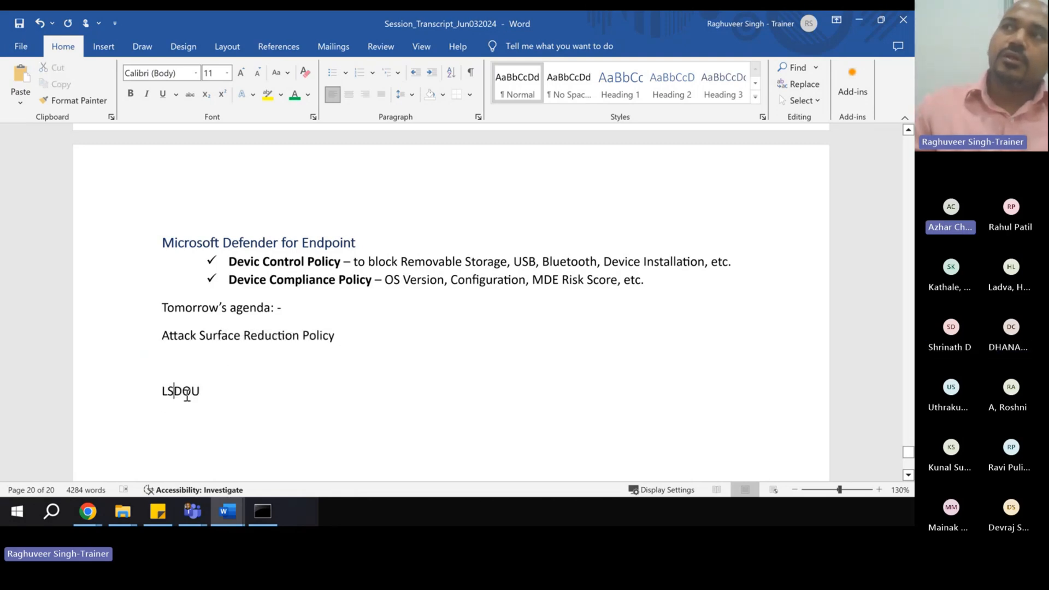
left_click_drag(185, 392, 208, 392)
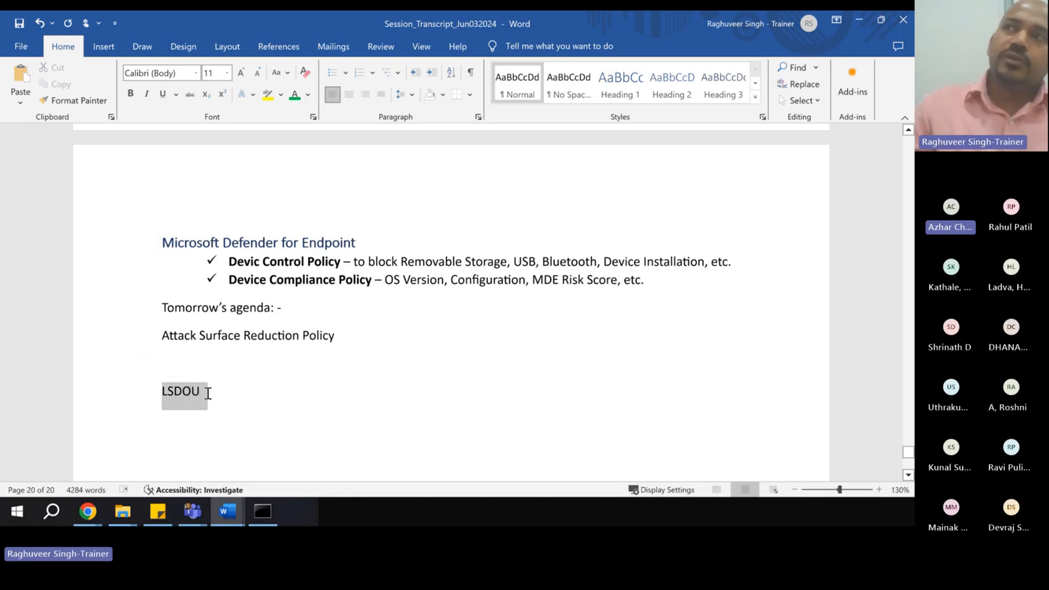
left_click(220, 390)
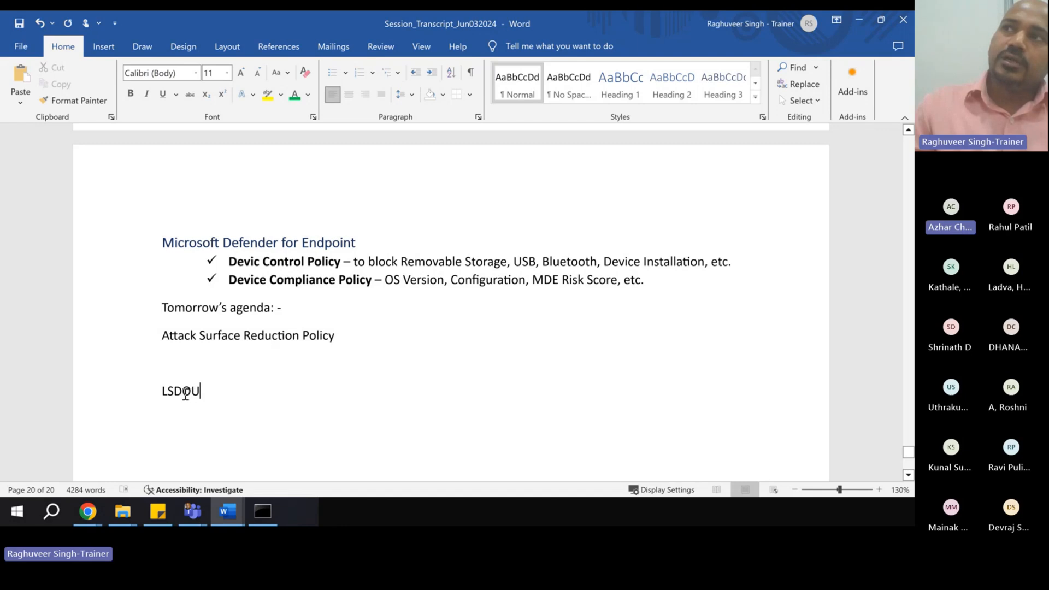
left_click_drag(165, 391, 167, 416)
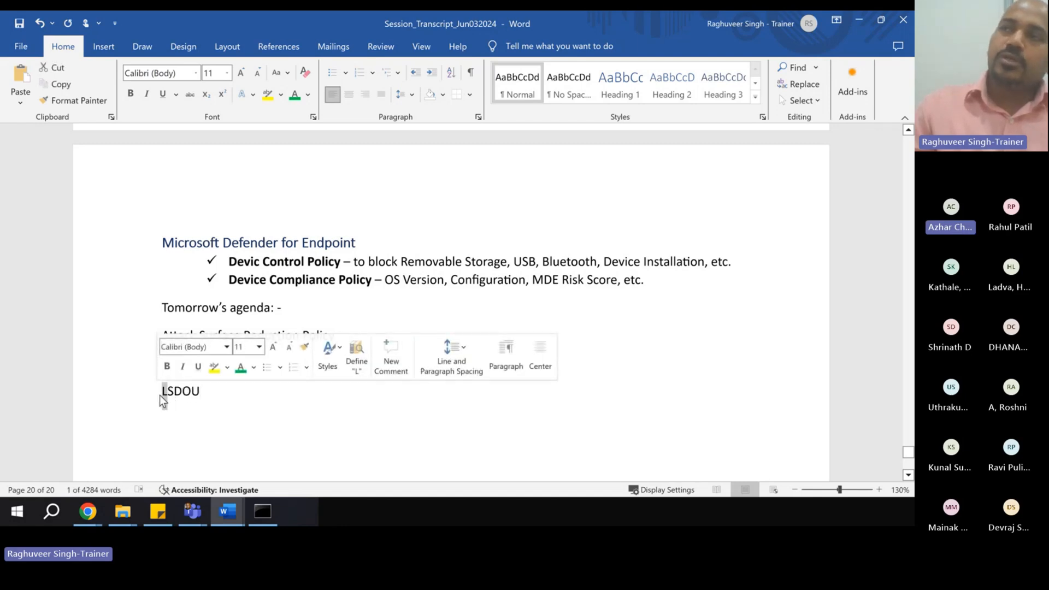
mouse_move(173, 392)
left_mouse_down()
mouse_move(197, 393)
mouse_move(184, 395)
left_mouse_up()
left_click(180, 410)
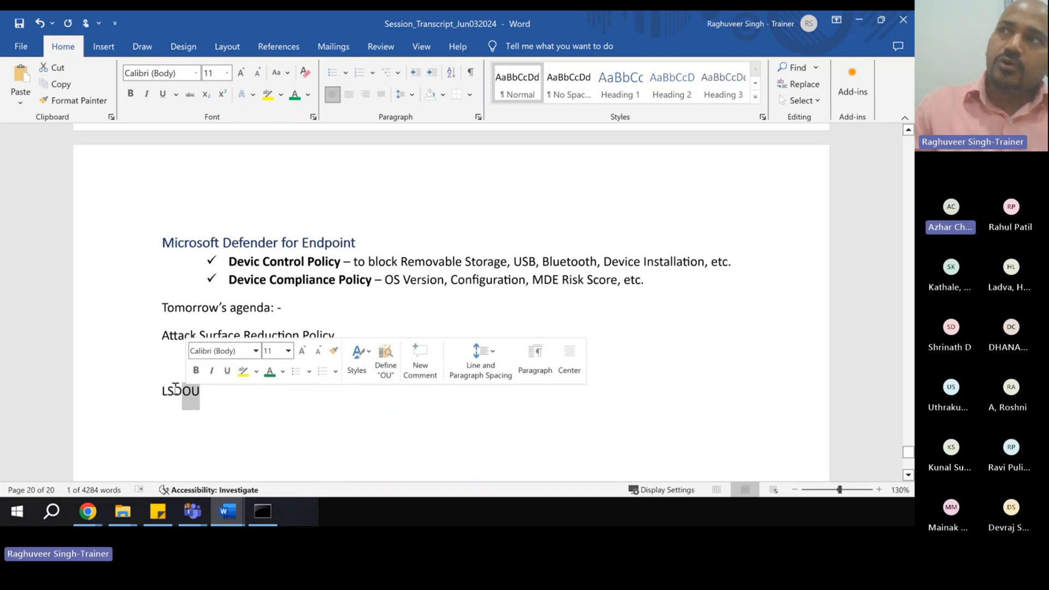
left_click_drag(168, 390, 156, 394)
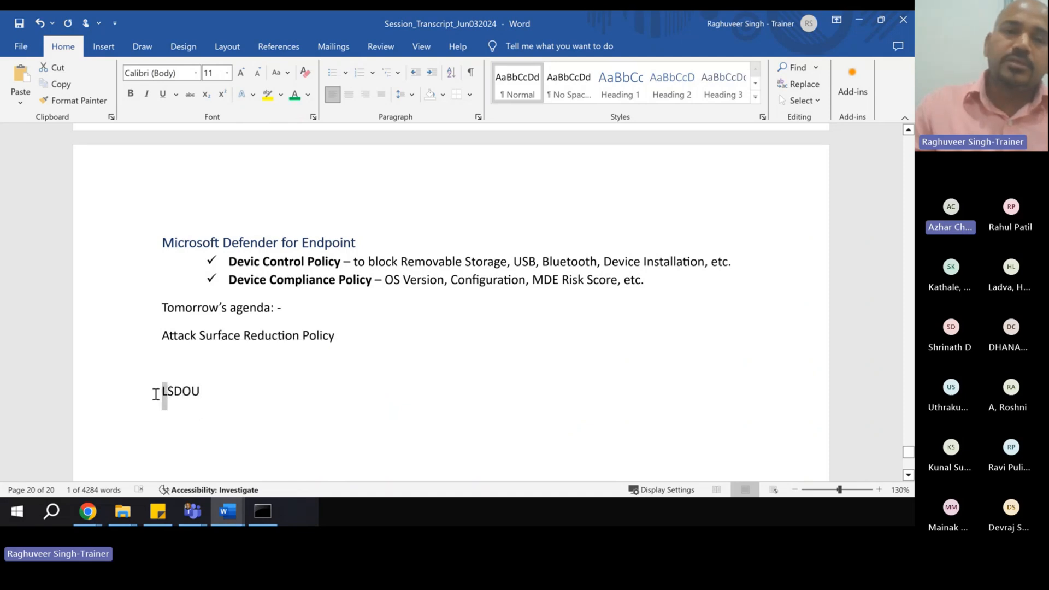
left_click(186, 412)
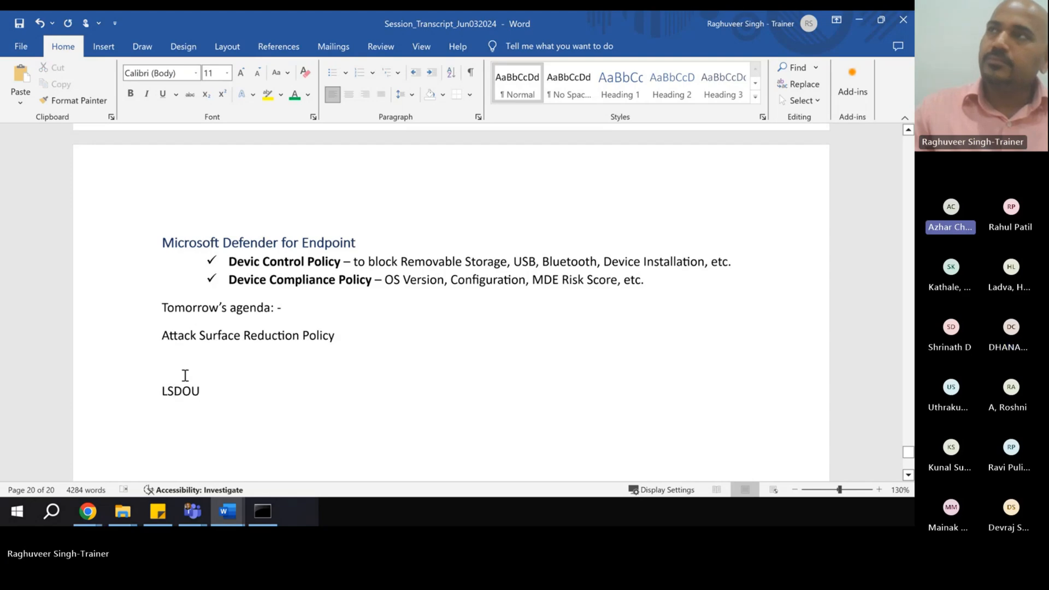
key("BackSpace")
key("BackSpace")
key("BackSpace")
key("BackSpace")
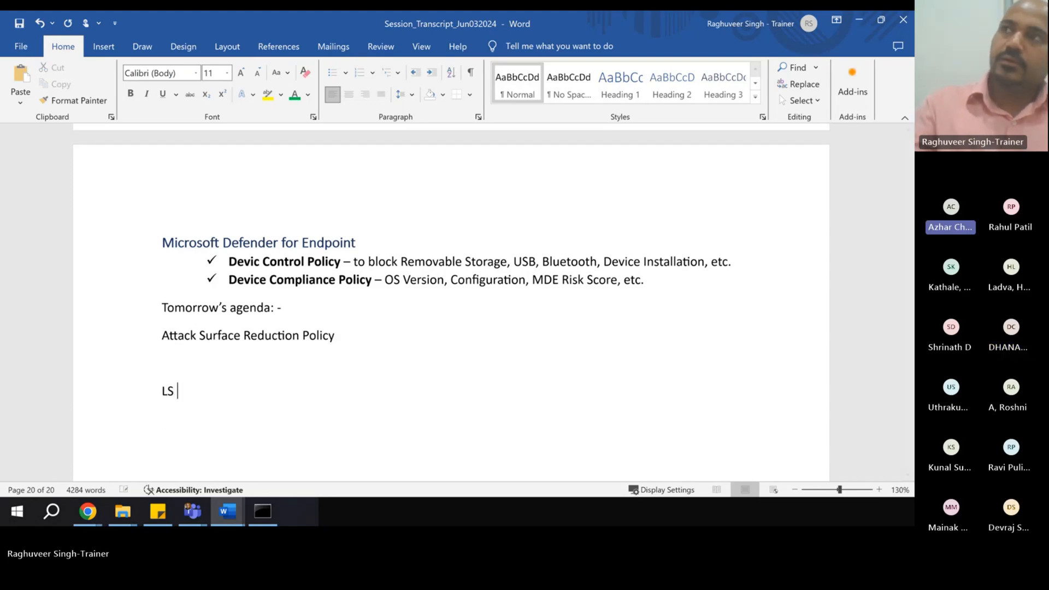
key("BackSpace")
key("BackSpace")
key("BackSpace")
key("BackSpace")
key("BackSpace")
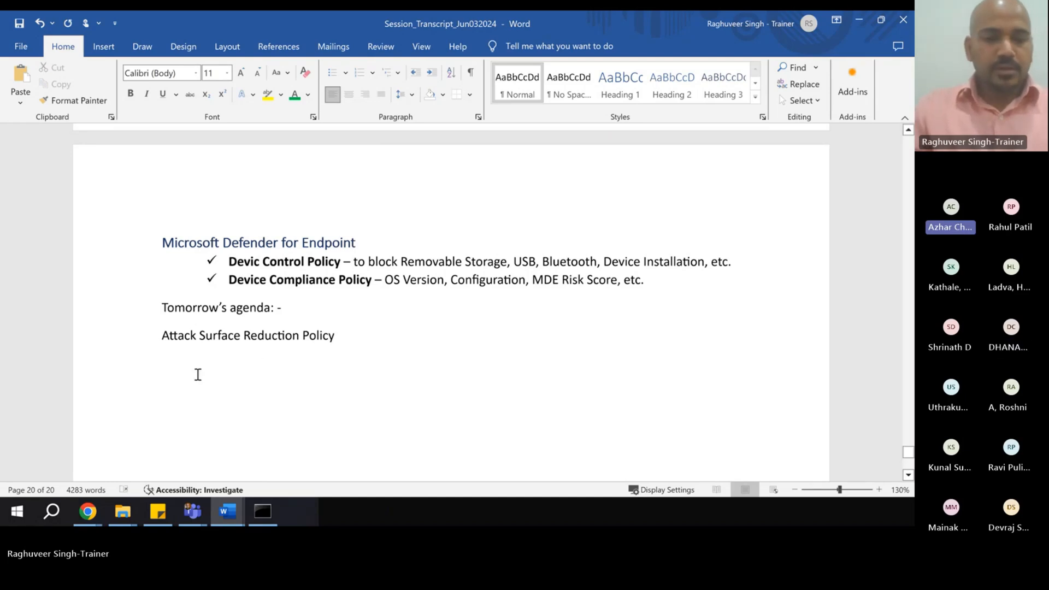
key("Return")
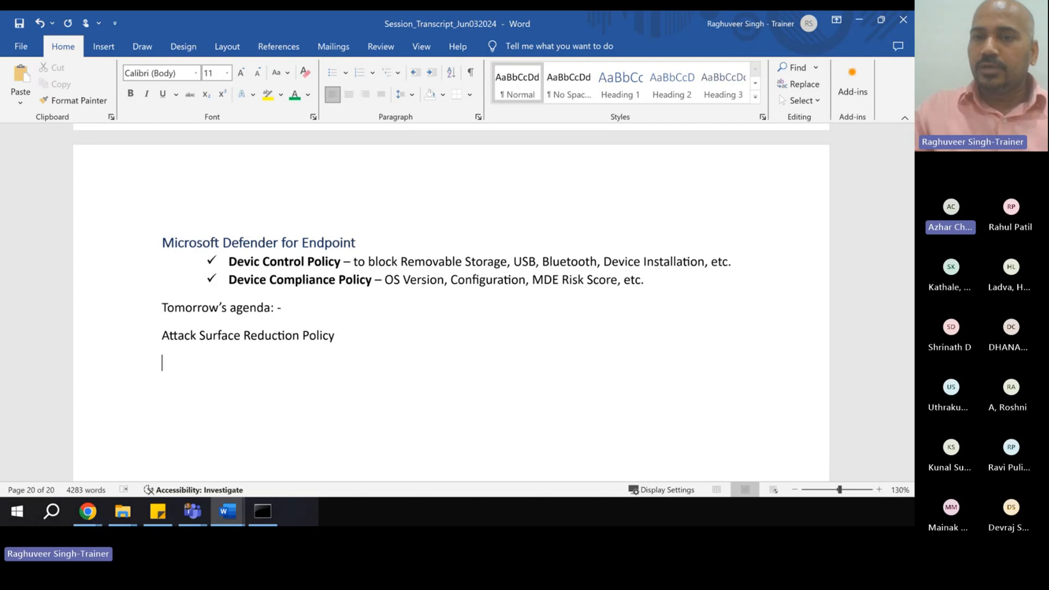
key("alt+Tab")
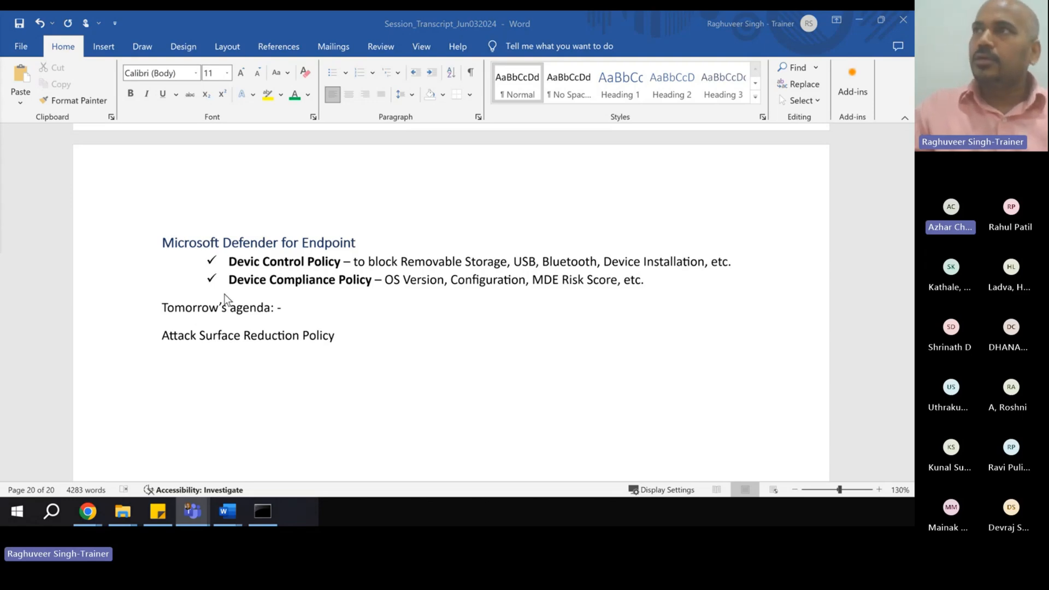
- Paste the Week 2nd Assessment task list under the agenda, undoing an accidental link paste first
left_click(188, 364)
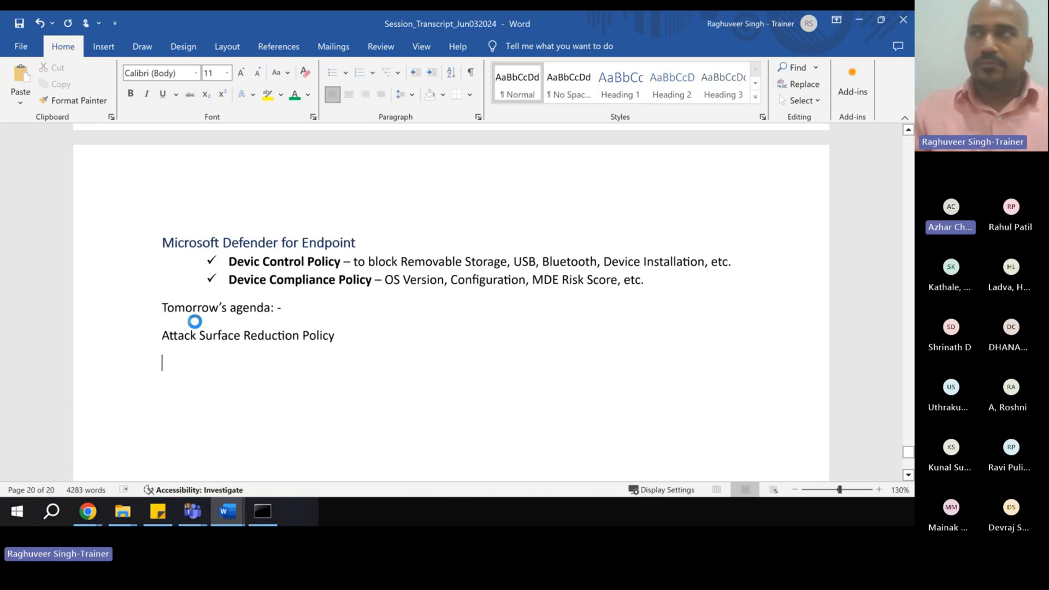
scroll(201, 323, "up", 15)
scroll(201, 292, "up", 3)
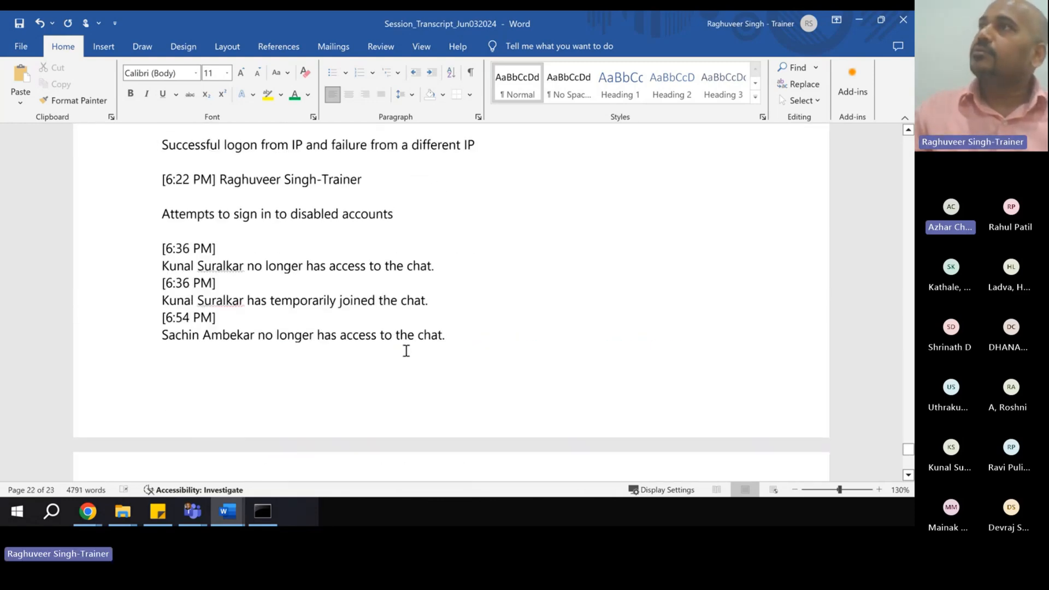
key("ctrl+v")
scroll(290, 303, "up", 1)
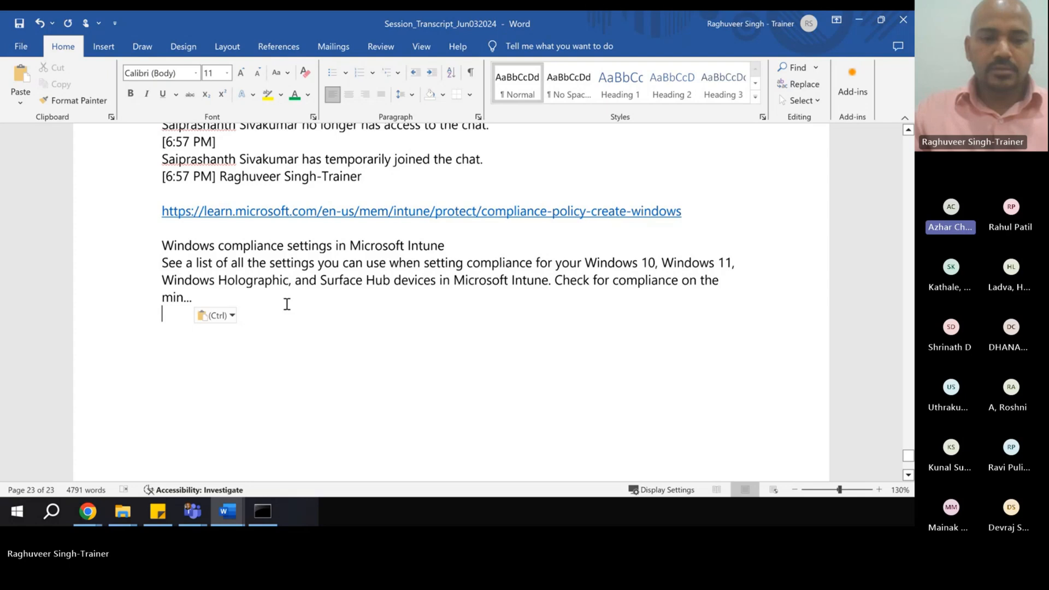
key("ctrl+z")
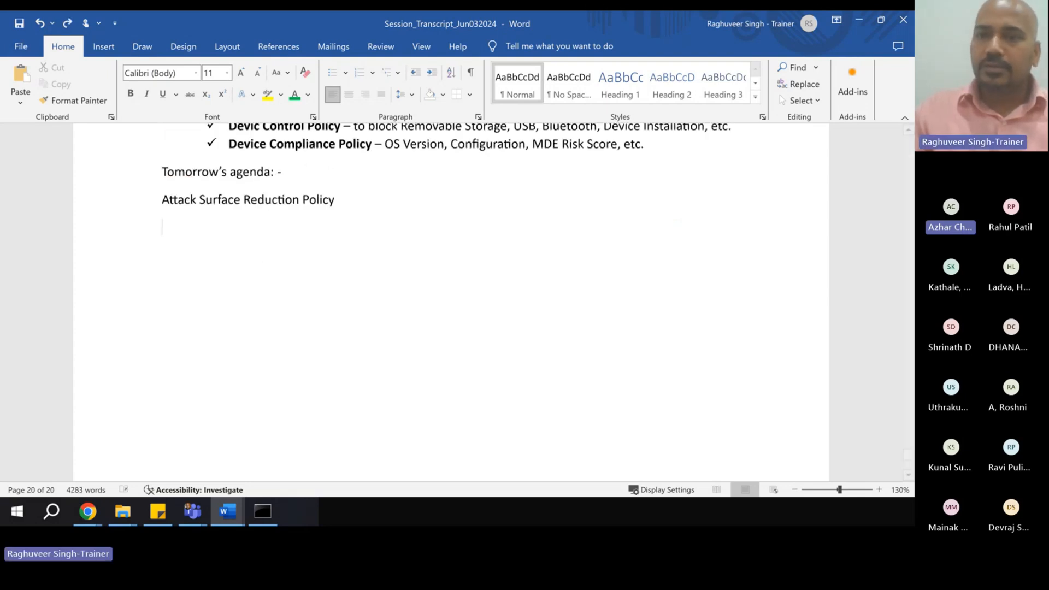
key("alt+Tab")
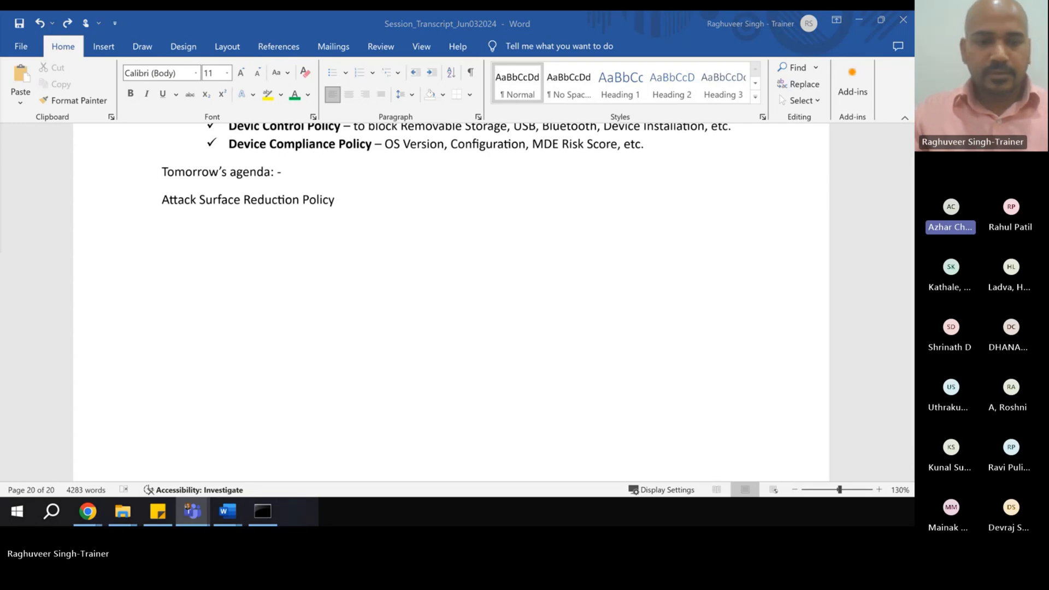
left_click(238, 228)
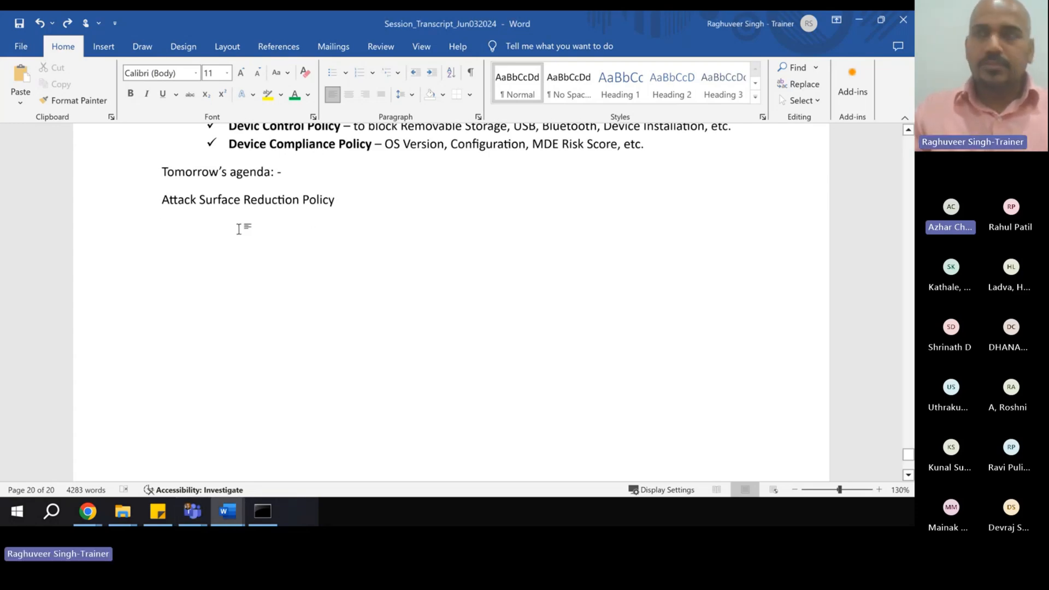
type("Week 2nd Assessment Configure an IOC and demonstrate functioning of the same An IOC based on URL/Domain An IOC based on a Software/Application Configure an Analytics Rules in MS Sentinel & demonstrate the functioning of the same. Default or Custom Analytics Rule")
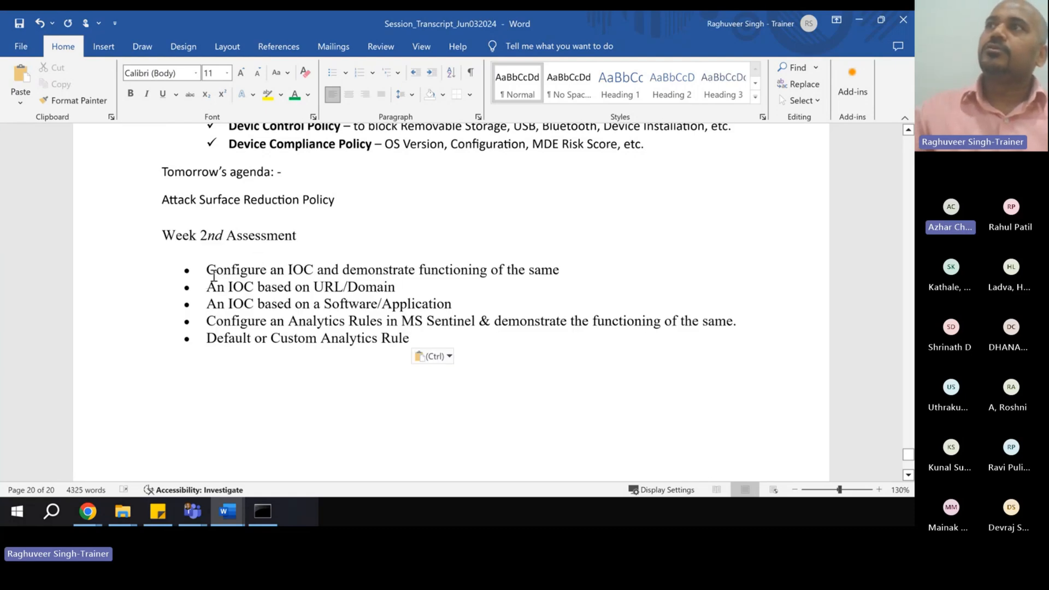
- Delete the plain pasted Week 2nd Assessment block
left_click(207, 287)
left_click_drag(224, 290, 458, 304)
left_click_drag(164, 236, 524, 365)
key("Delete")
- Copy the formatted Week 2nd Assessment block from the earlier section and paste it under Attack Surface Reduction Policy
scroll(493, 358, "up", 15)
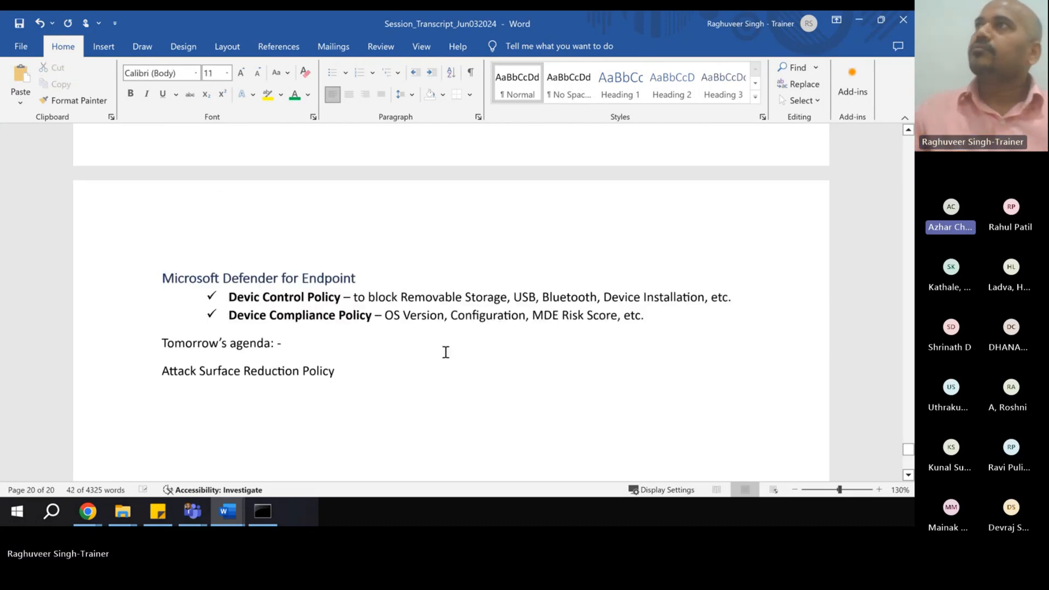
scroll(422, 352, "down", 5)
scroll(161, 178, "up", 3)
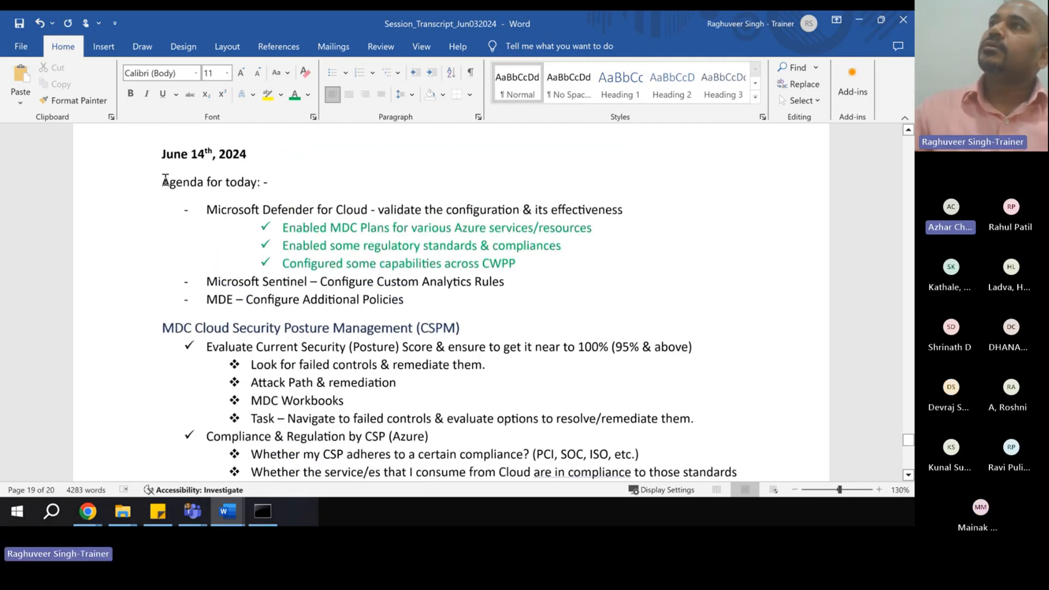
scroll(216, 253, "up", 5)
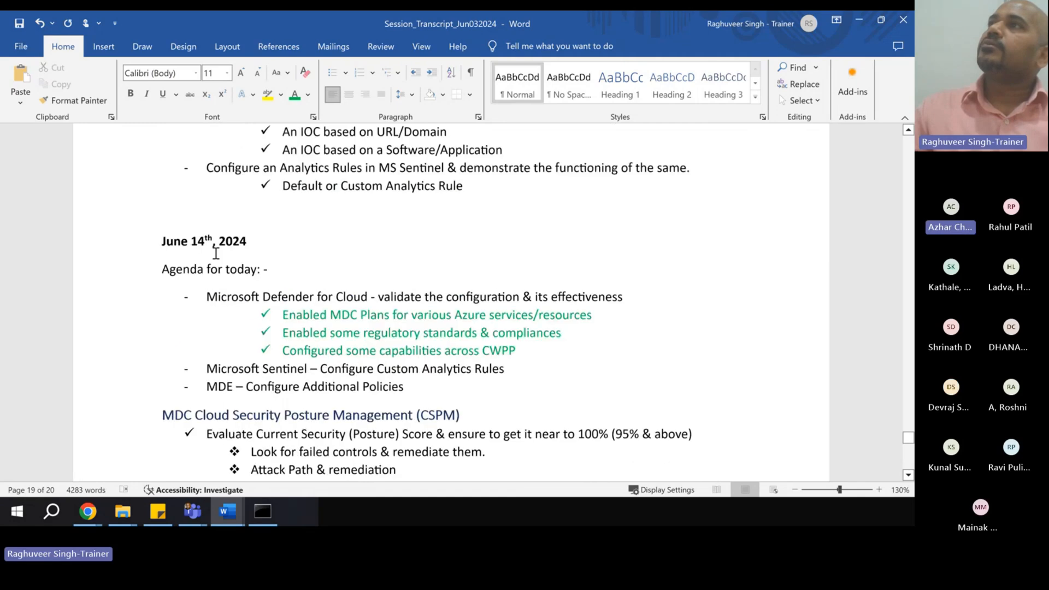
left_click_drag(163, 217, 522, 339)
key("ctrl+c")
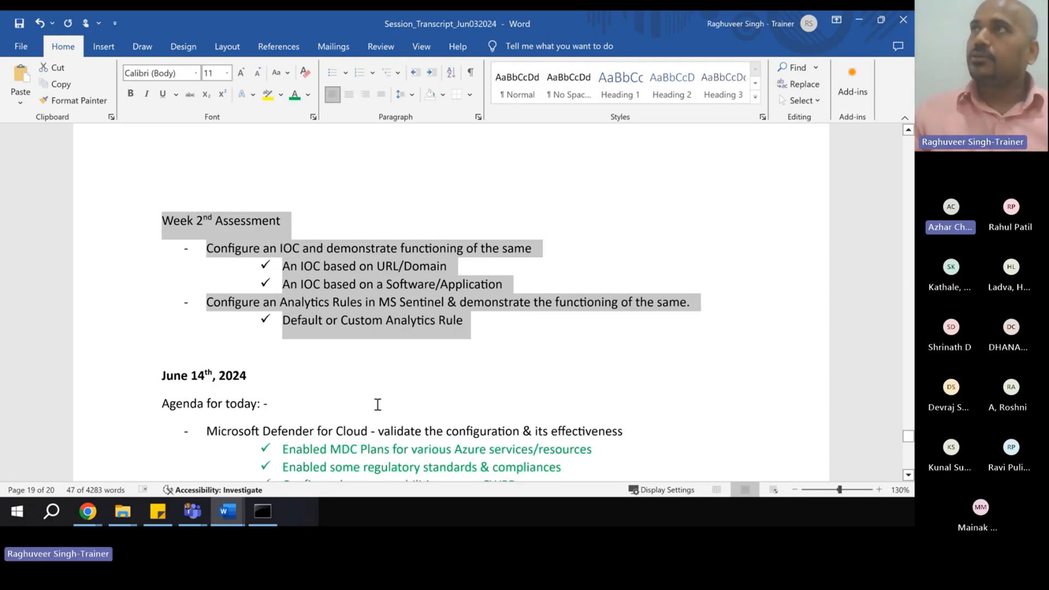
scroll(339, 400, "down", 20)
left_click(192, 276)
key("ctrl+v")
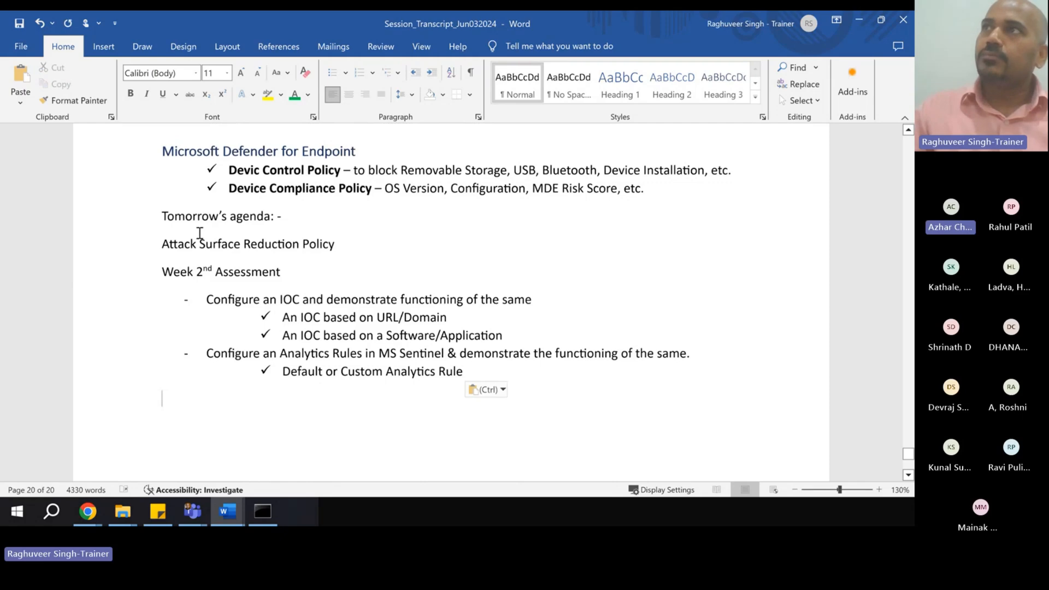
- Bold the 'Week 2nd Assessment' heading and highlight the IOC and Sentinel analytics-rule tasks
left_click_drag(162, 244, 334, 250)
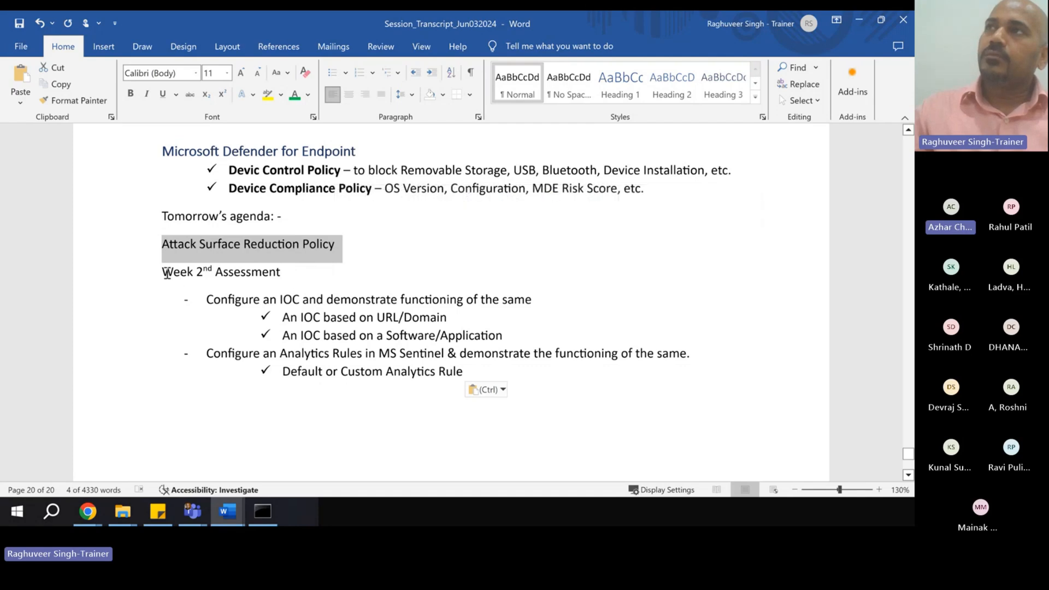
left_click_drag(164, 271, 280, 274)
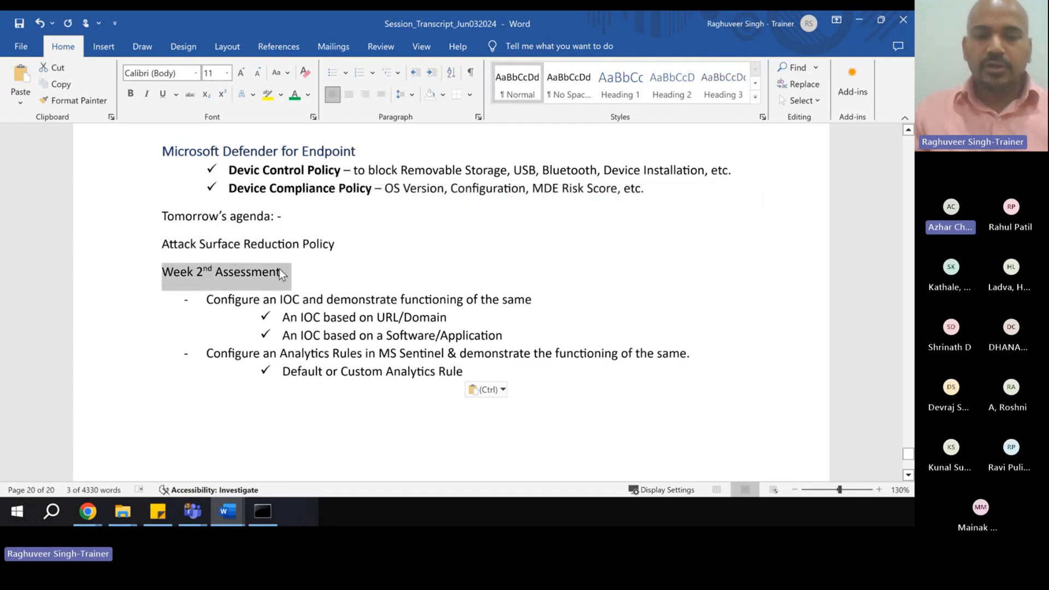
key("ctrl+b")
left_click(295, 353)
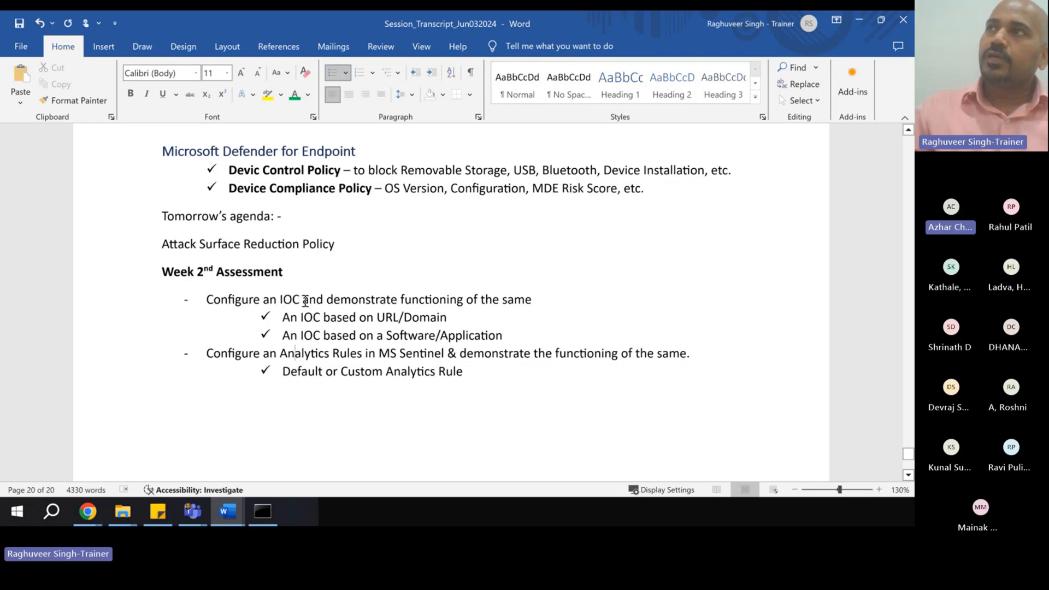
left_click_drag(374, 317, 475, 336)
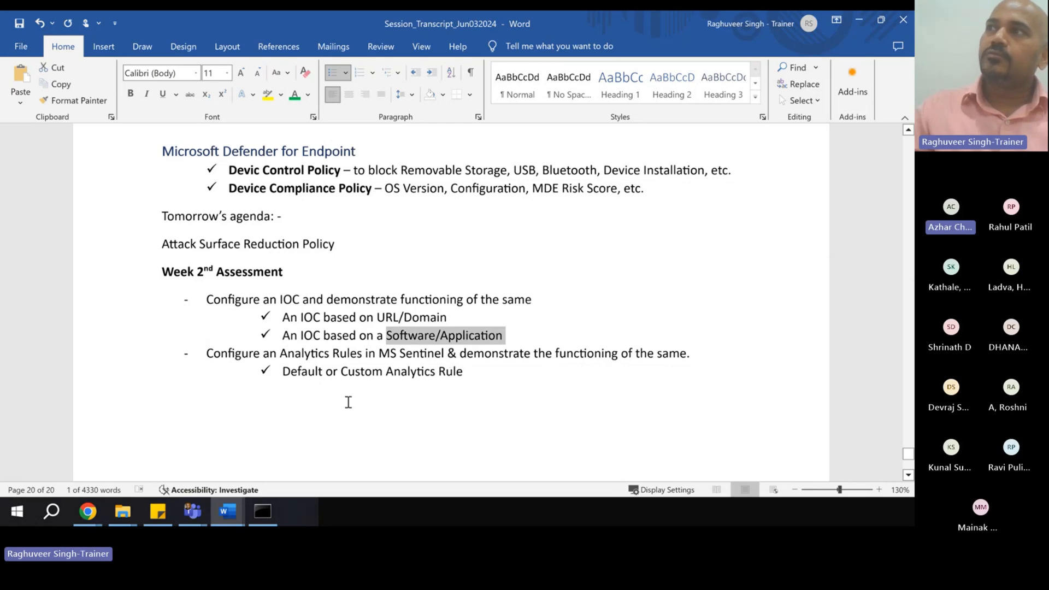
left_click_drag(286, 372, 412, 377)
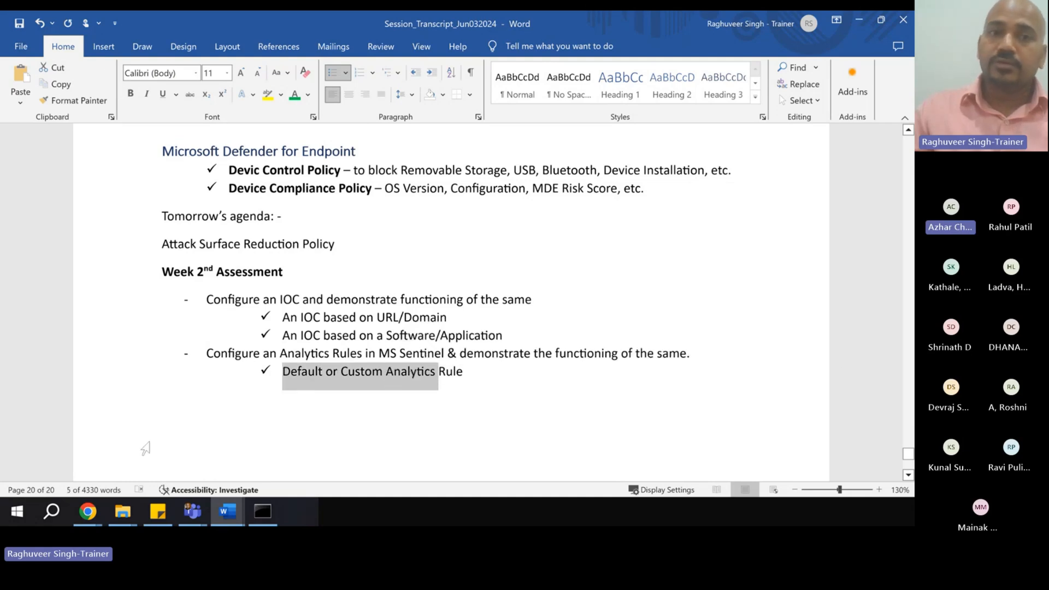
left_click(187, 404)
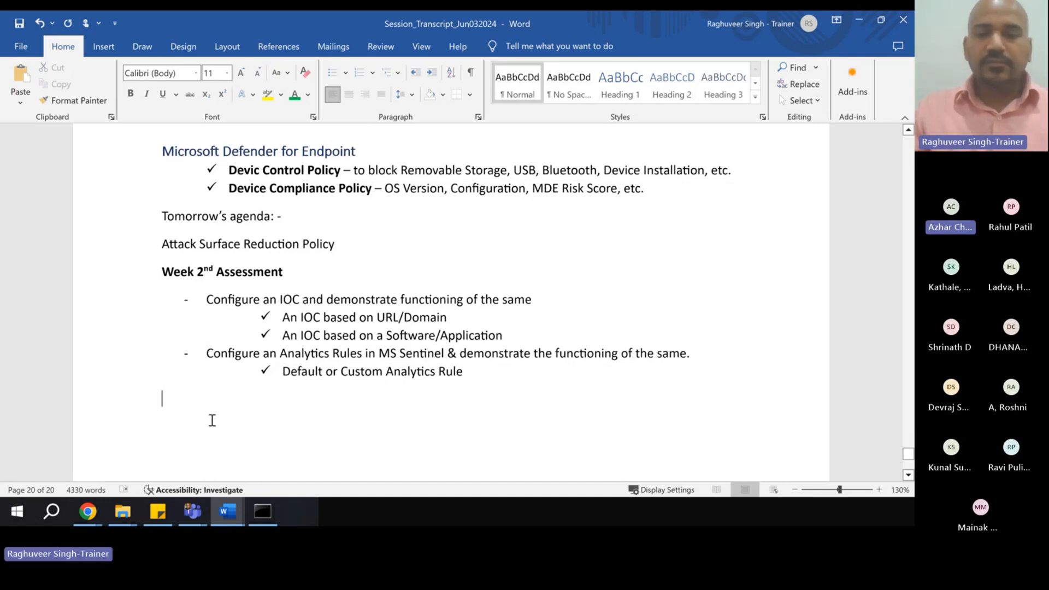